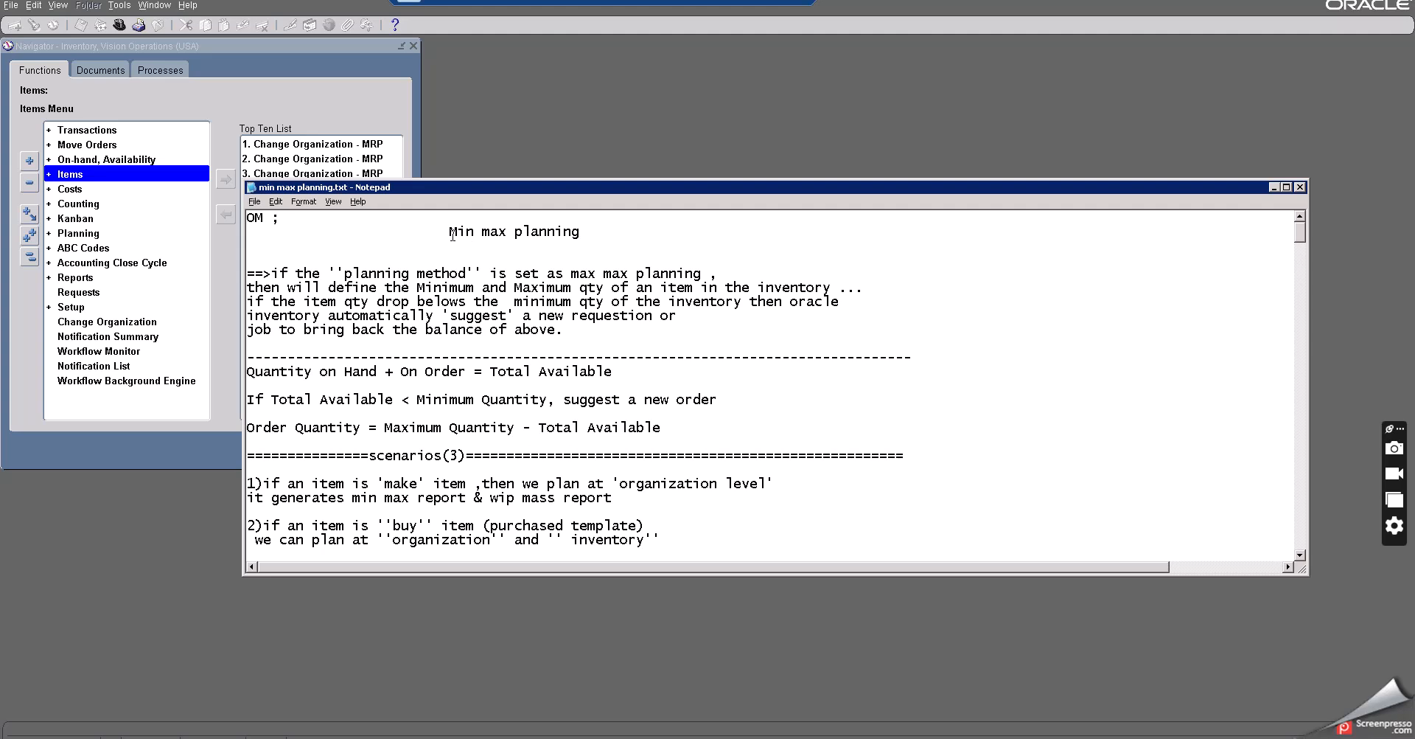
# - Switch from the notes to the min max planning sheet and review the item, planning method, organization and sub inventory entries
pyautogui.click(449, 233)
pyautogui.hotkey('alt', 'Tab')
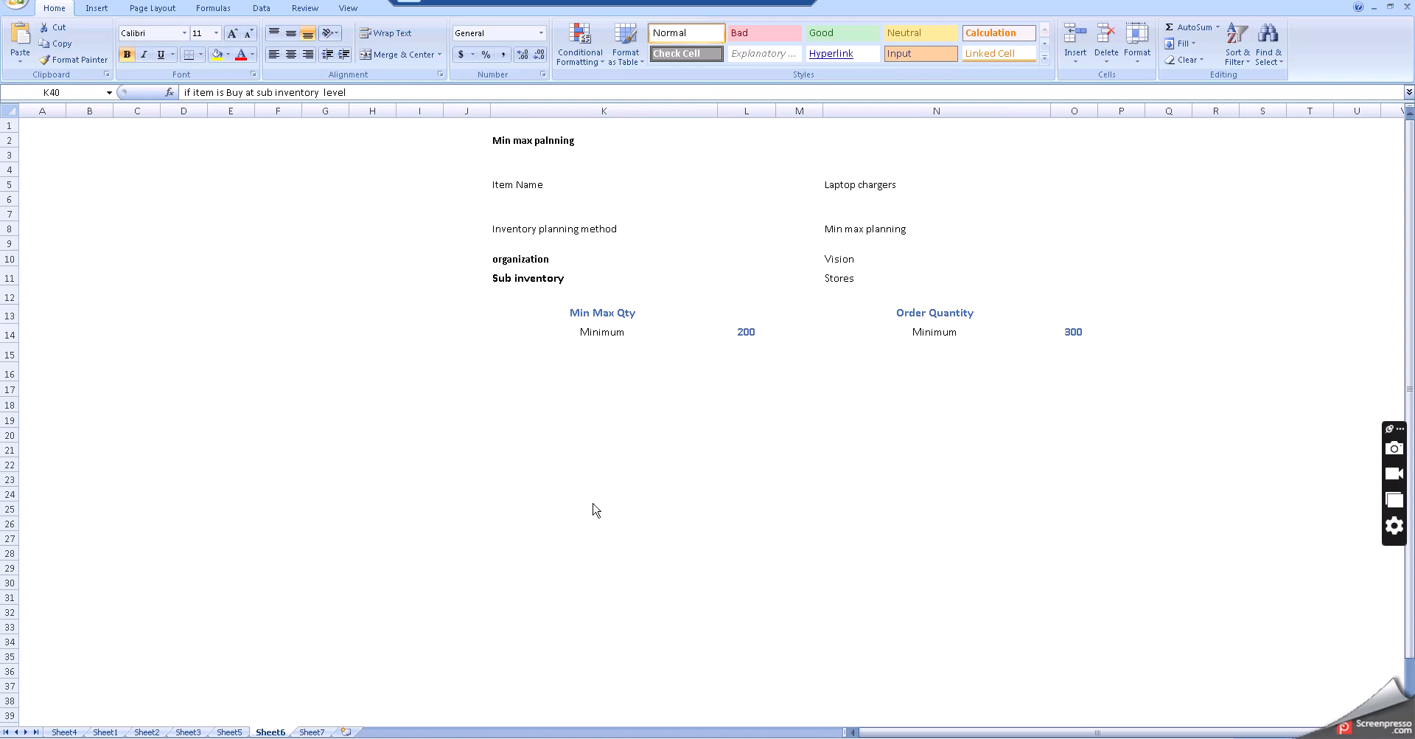
pyautogui.click(668, 418)
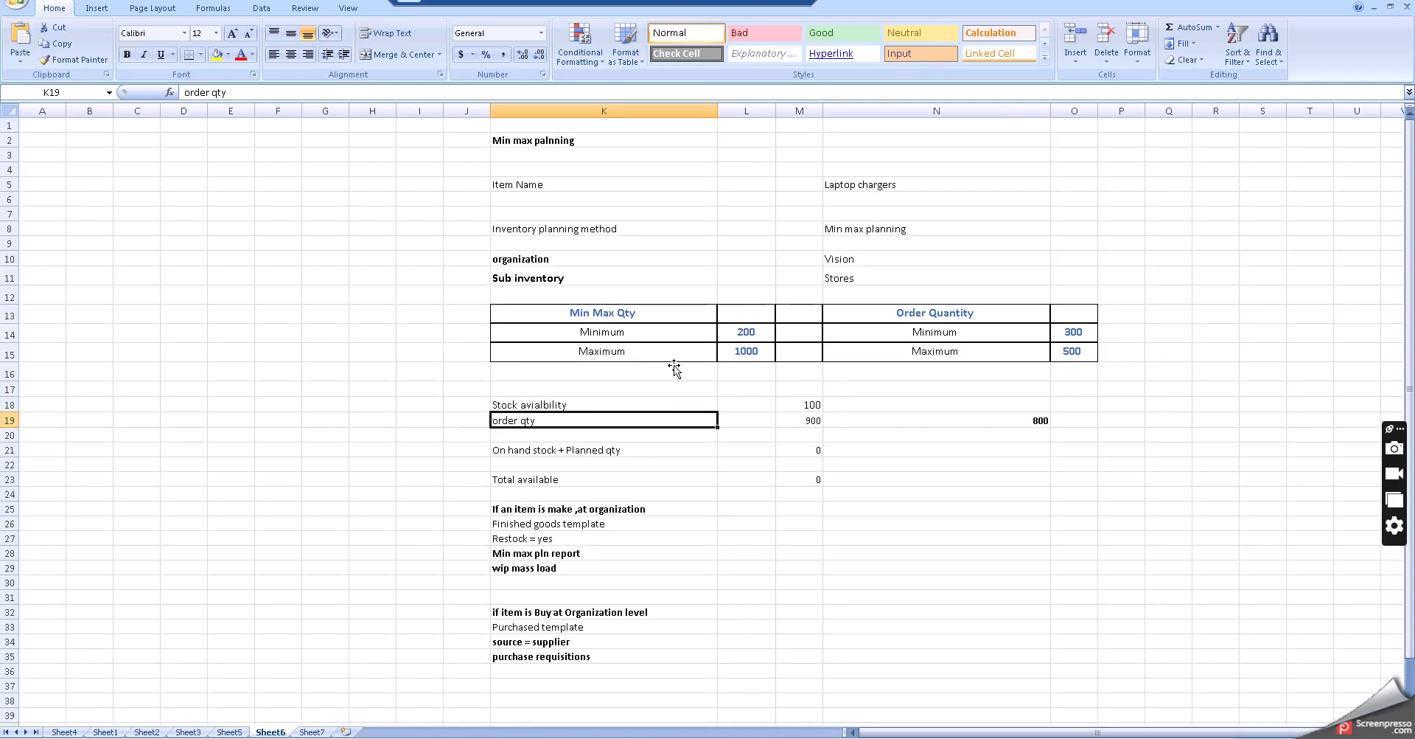
pyautogui.click(531, 183)
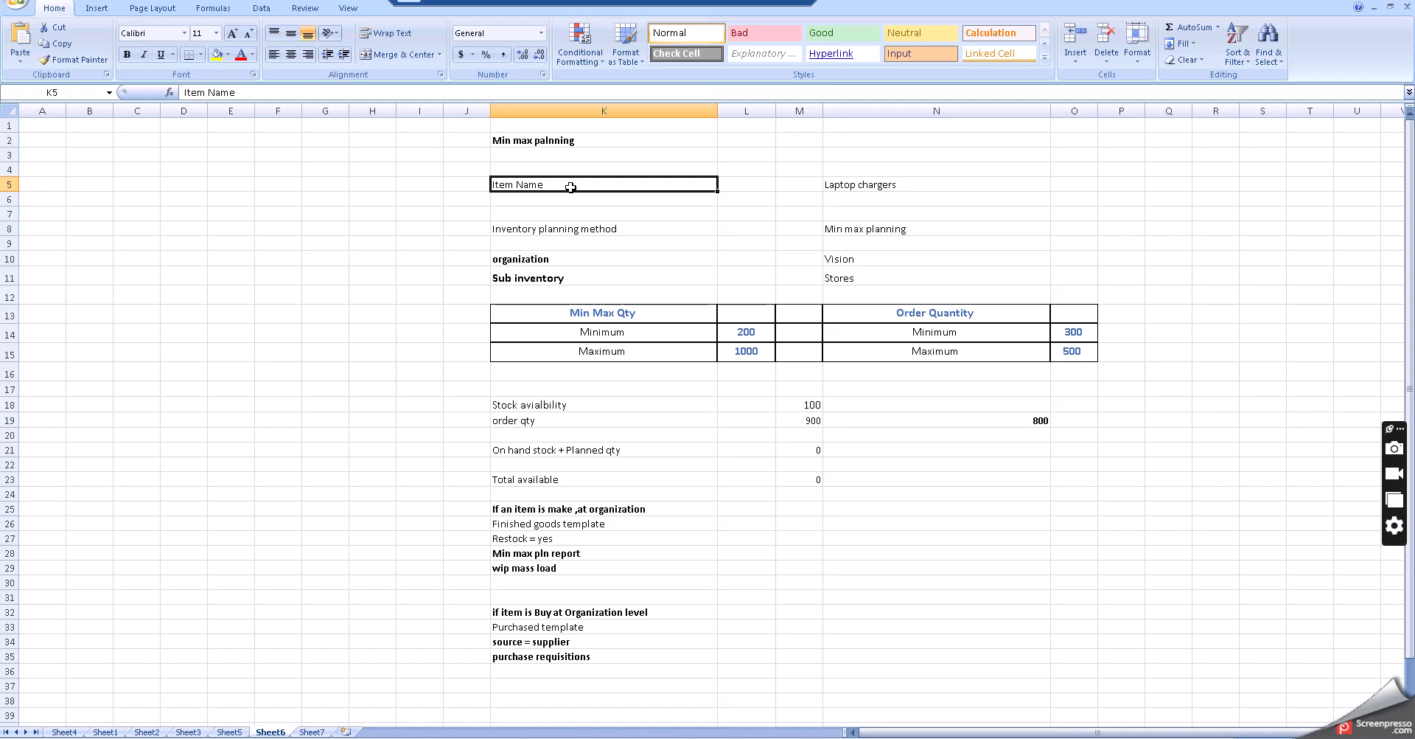
pyautogui.click(847, 183)
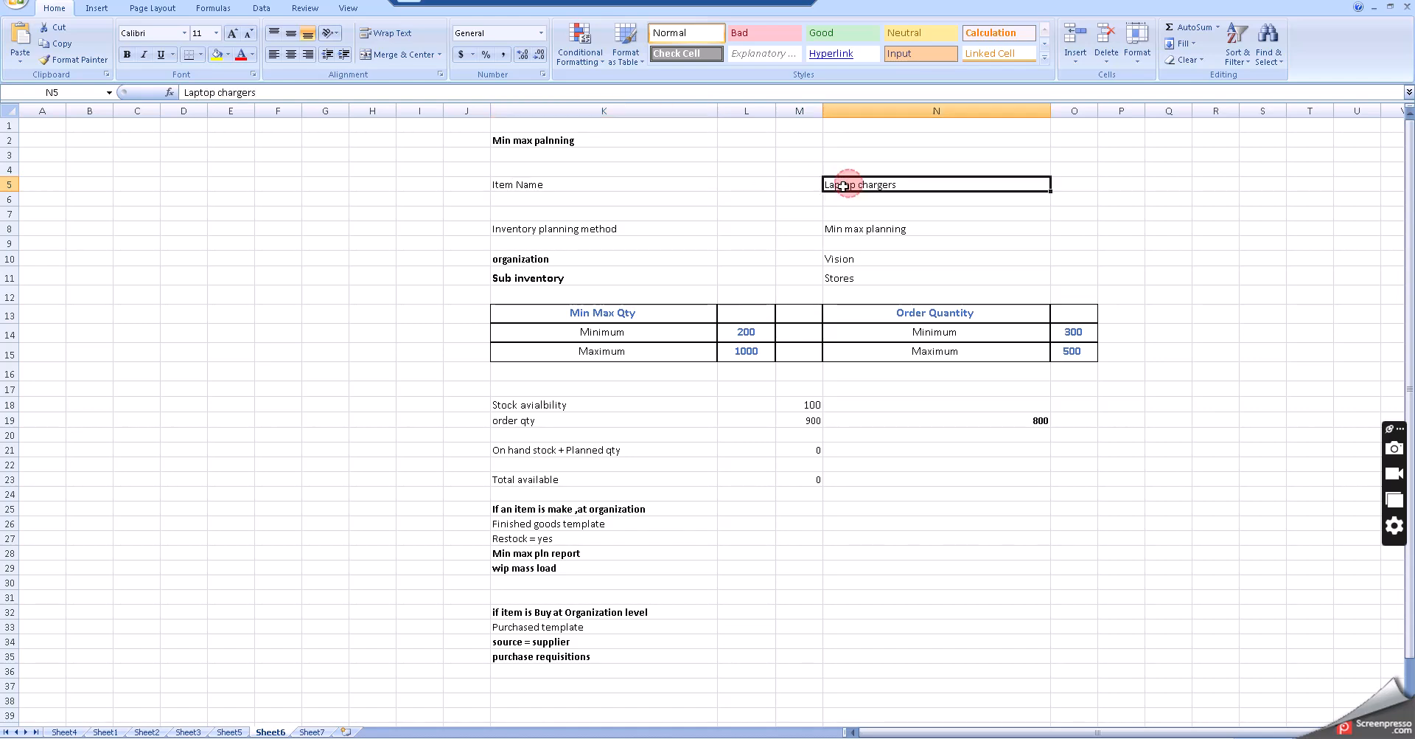
pyautogui.click(546, 230)
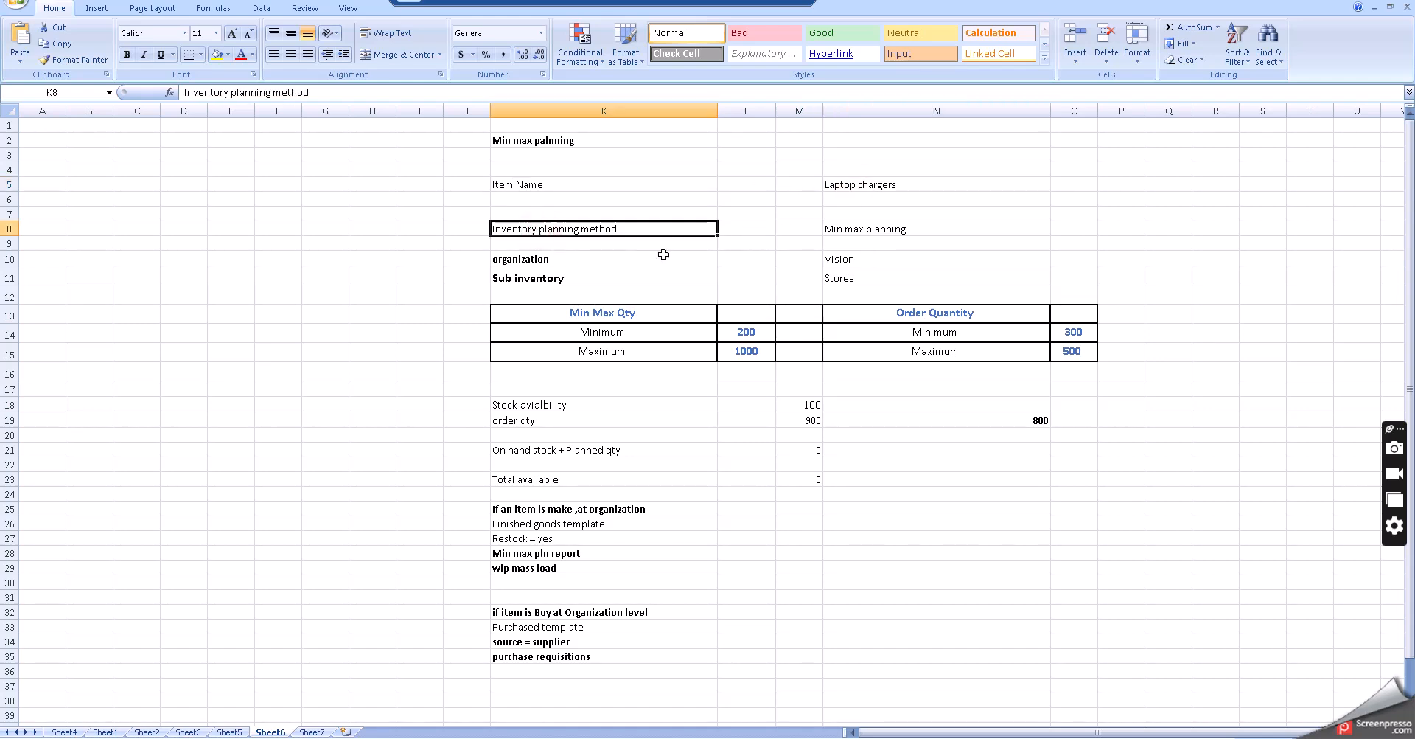
pyautogui.click(843, 229)
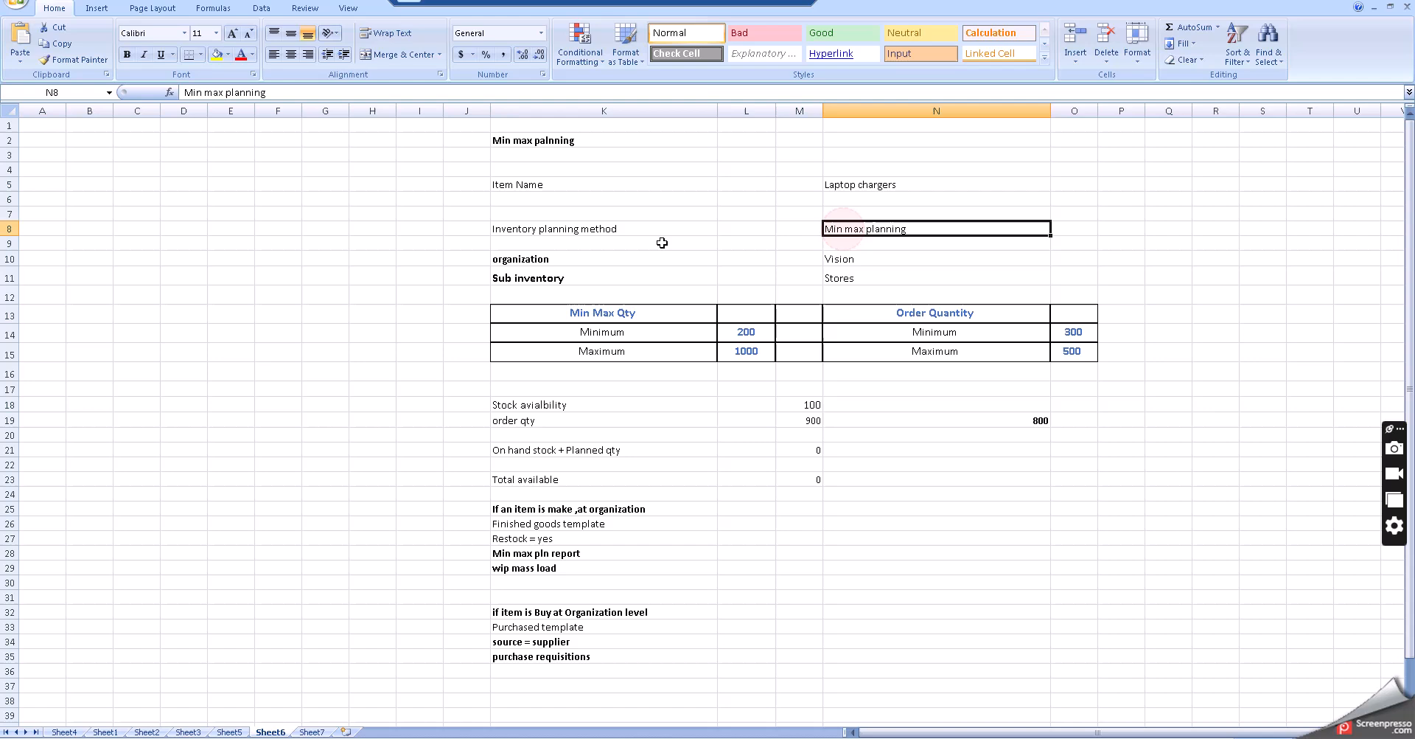
pyautogui.click(535, 259)
pyautogui.click(840, 258)
pyautogui.click(554, 279)
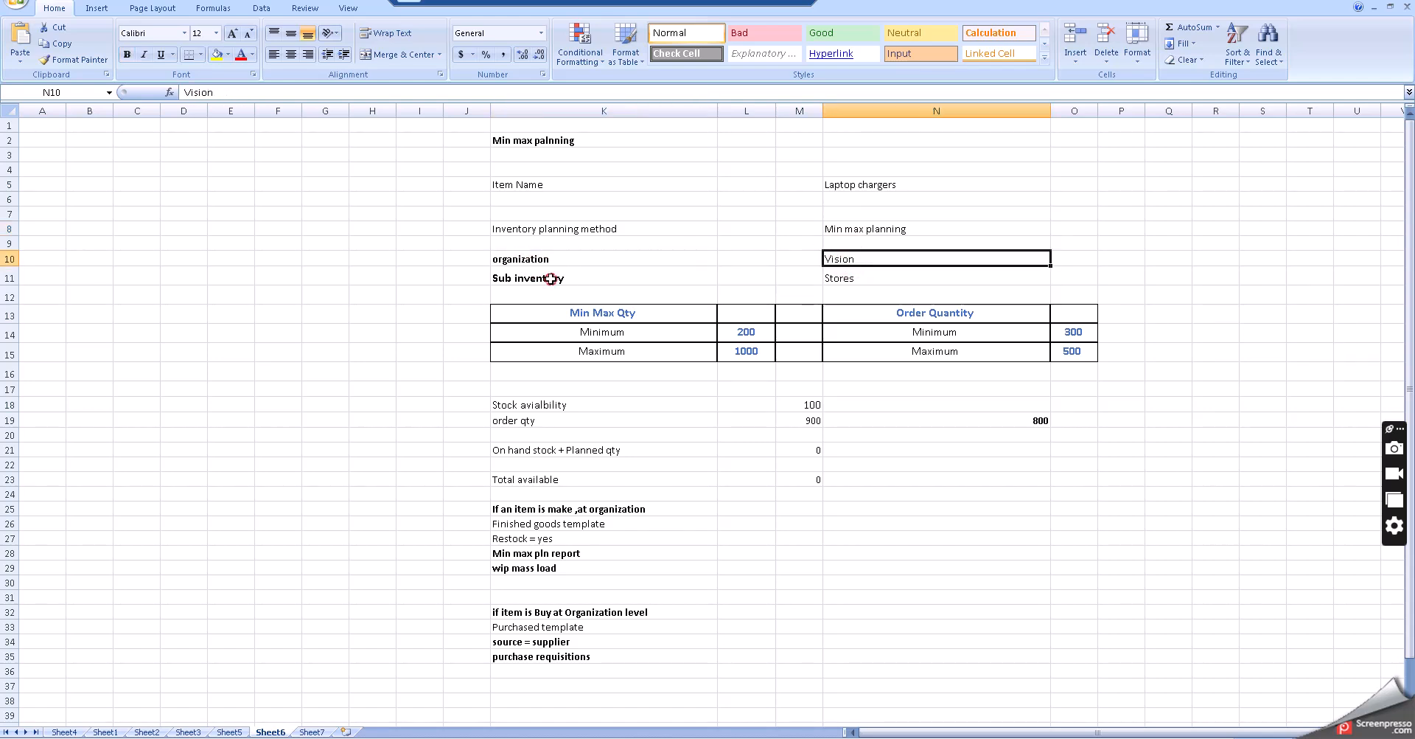
pyautogui.click(849, 278)
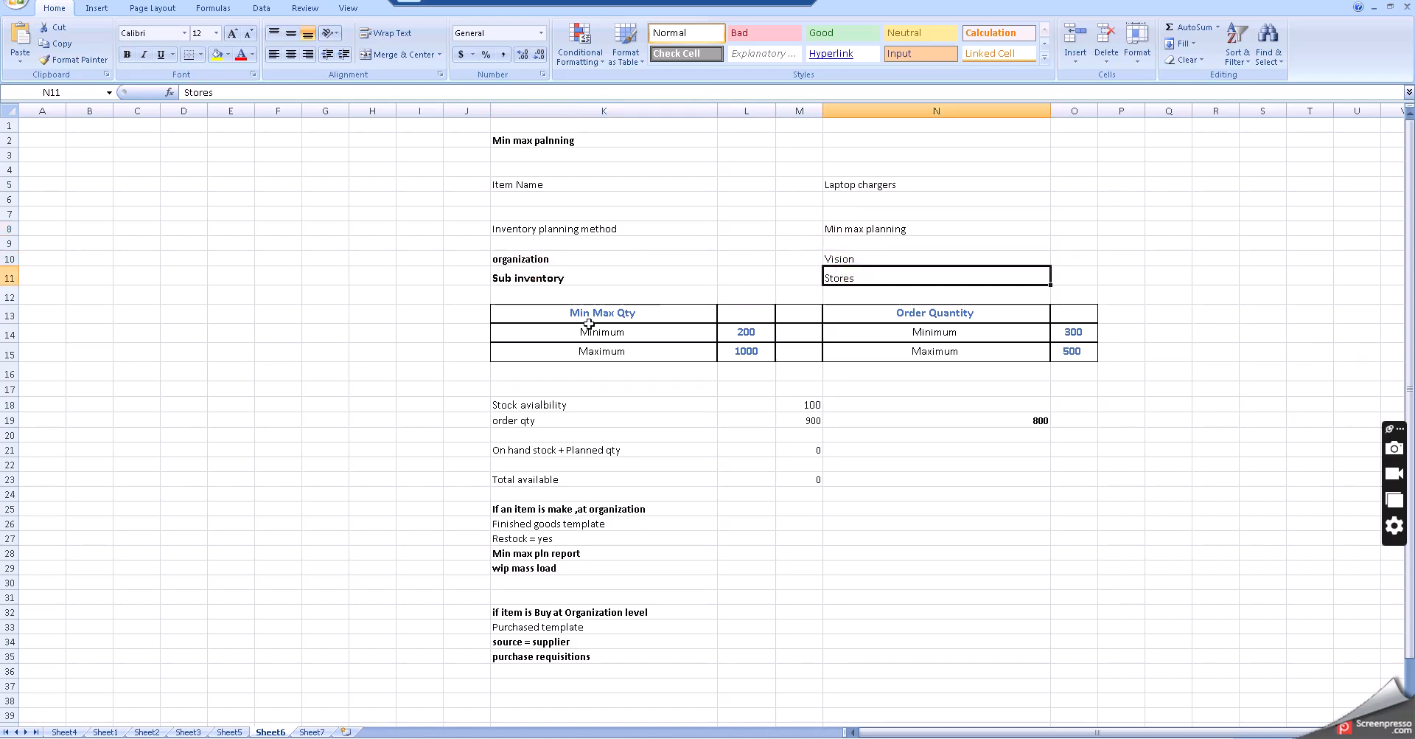
# - Review the min max quantity and order quantity tables and the order qty row
pyautogui.click(538, 312)
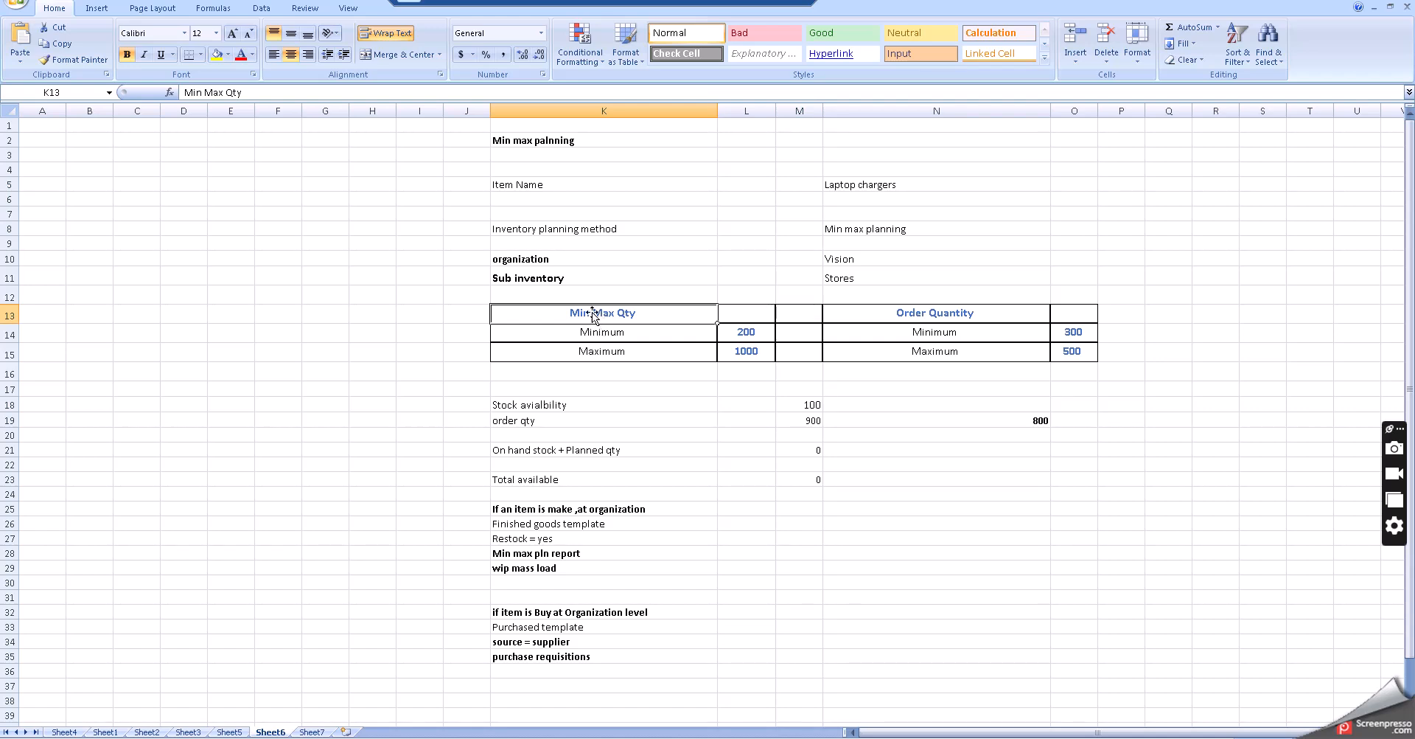
pyautogui.click(609, 331)
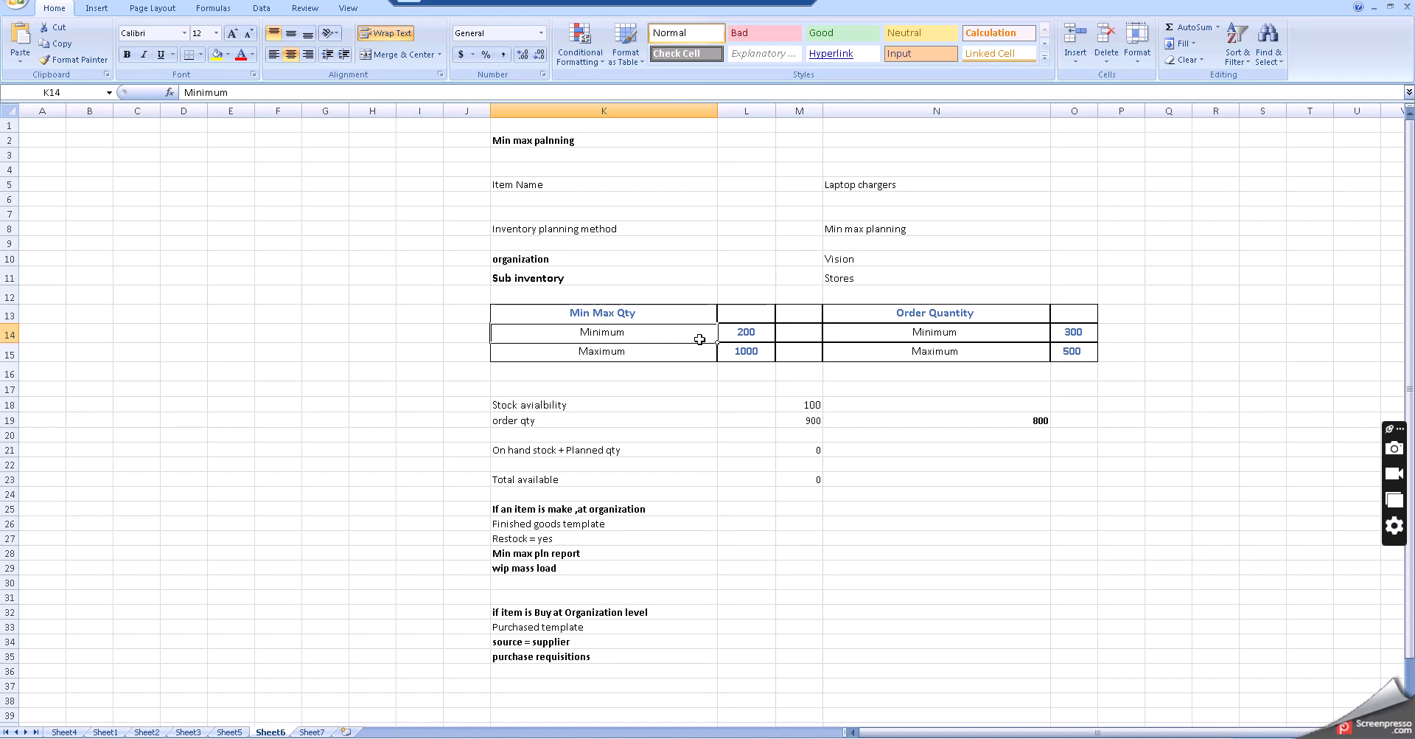
pyautogui.click(742, 333)
pyautogui.click(657, 351)
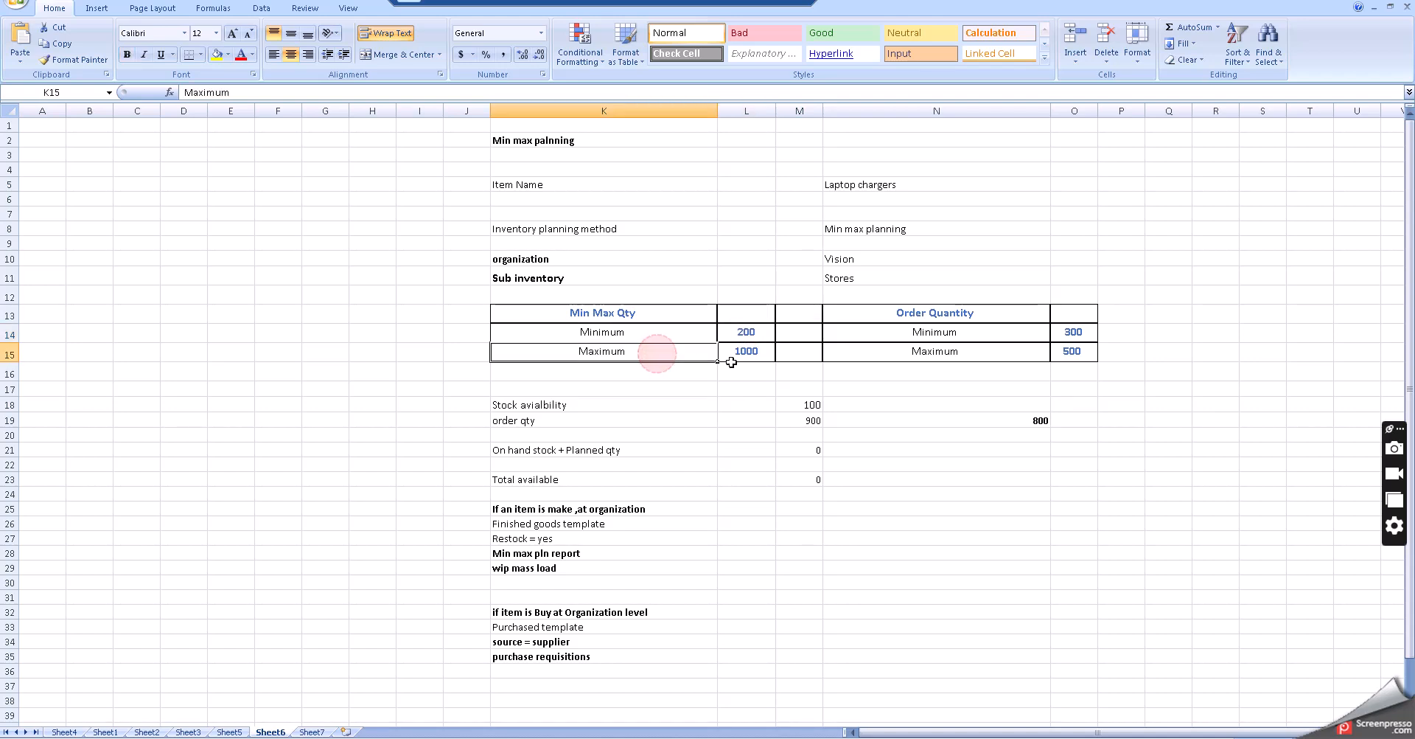
pyautogui.click(750, 350)
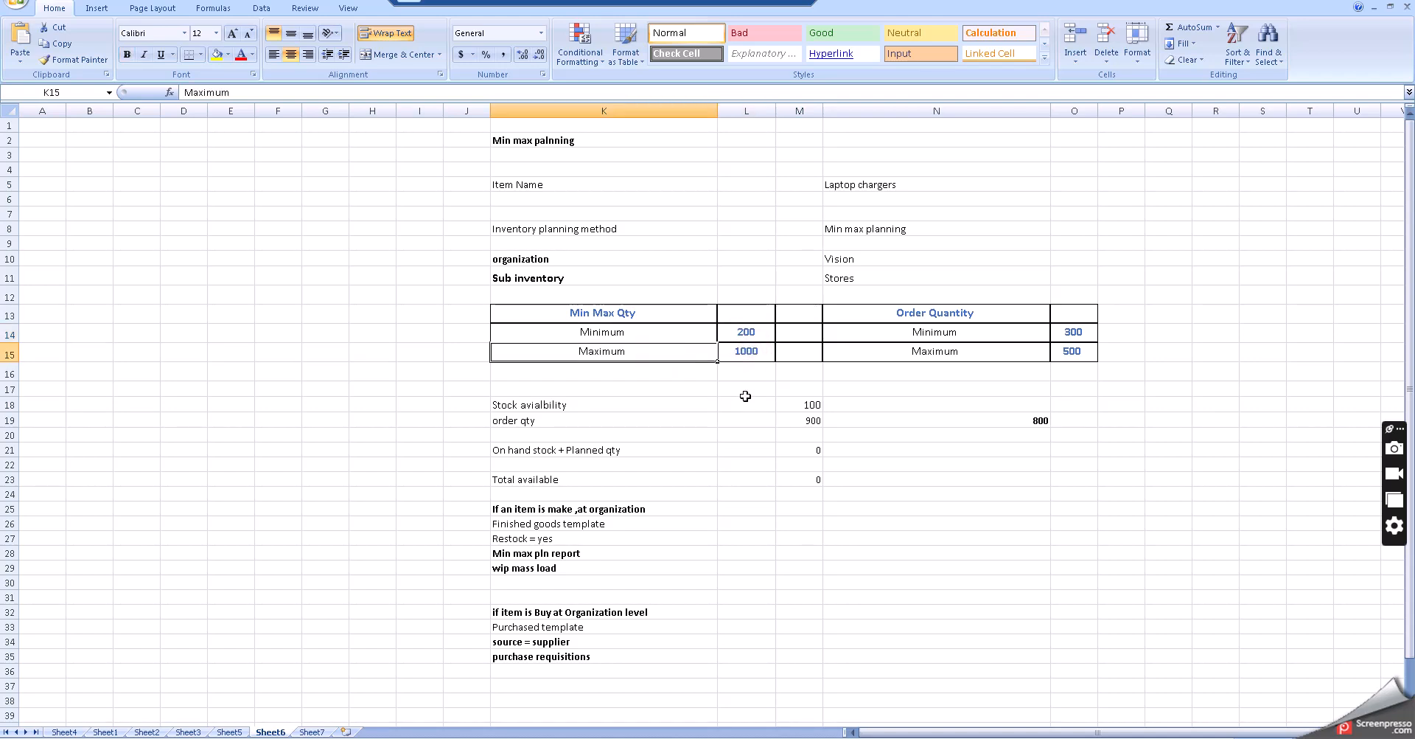
pyautogui.click(933, 313)
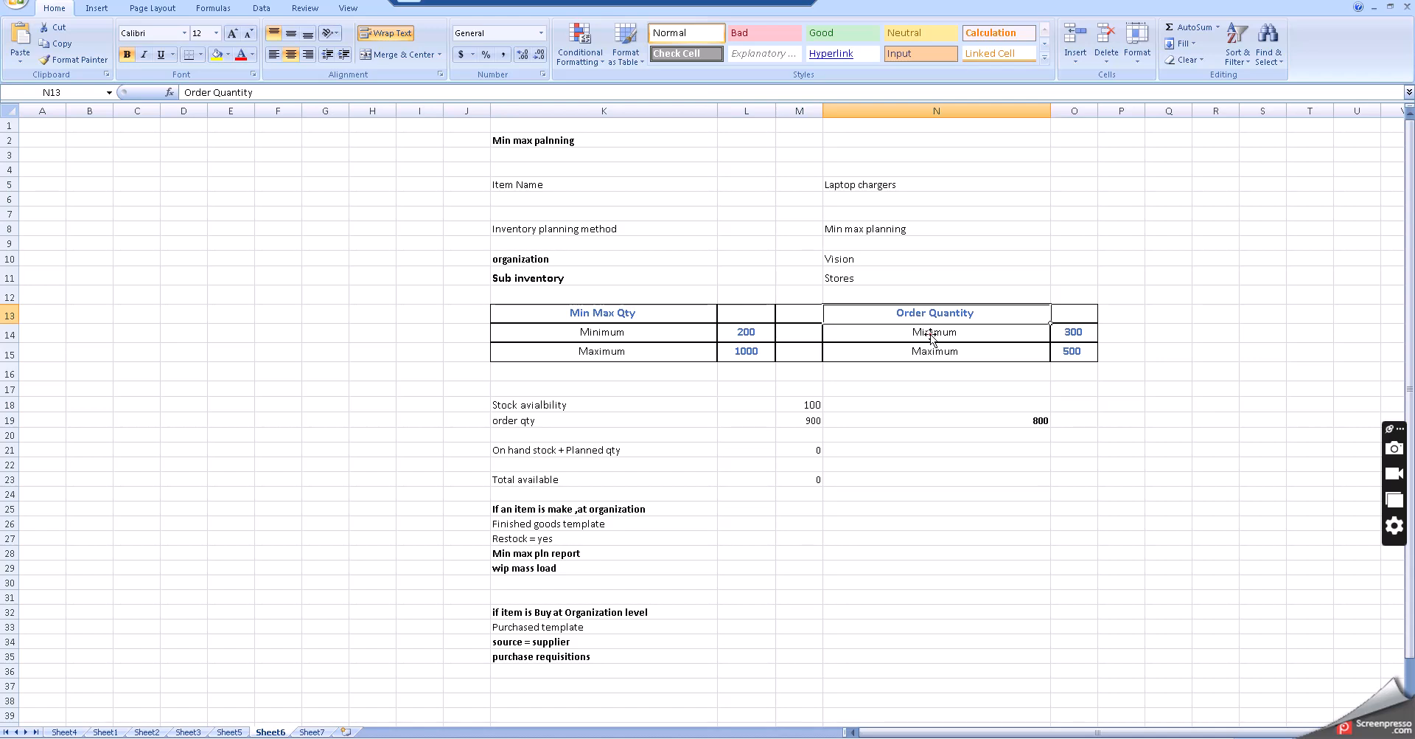
pyautogui.click(930, 334)
pyautogui.click(931, 350)
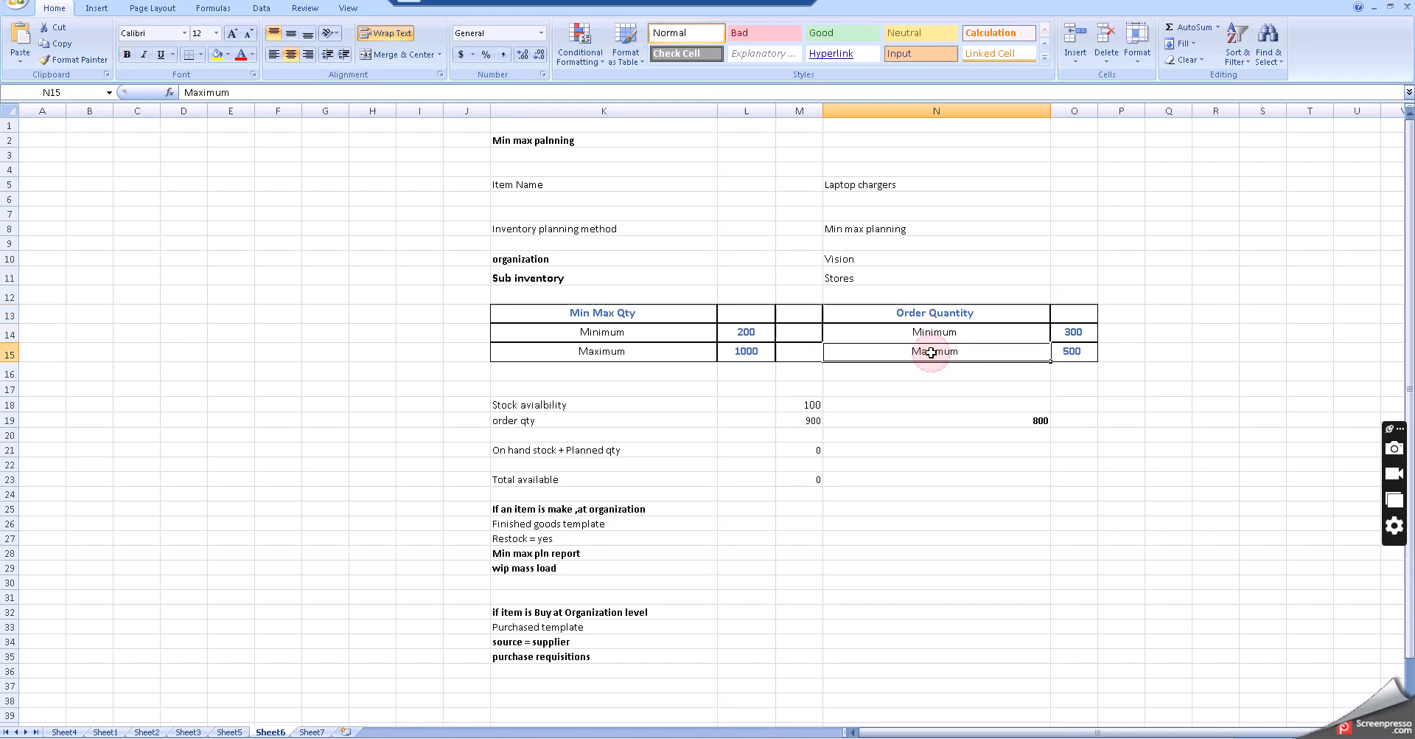
pyautogui.click(909, 416)
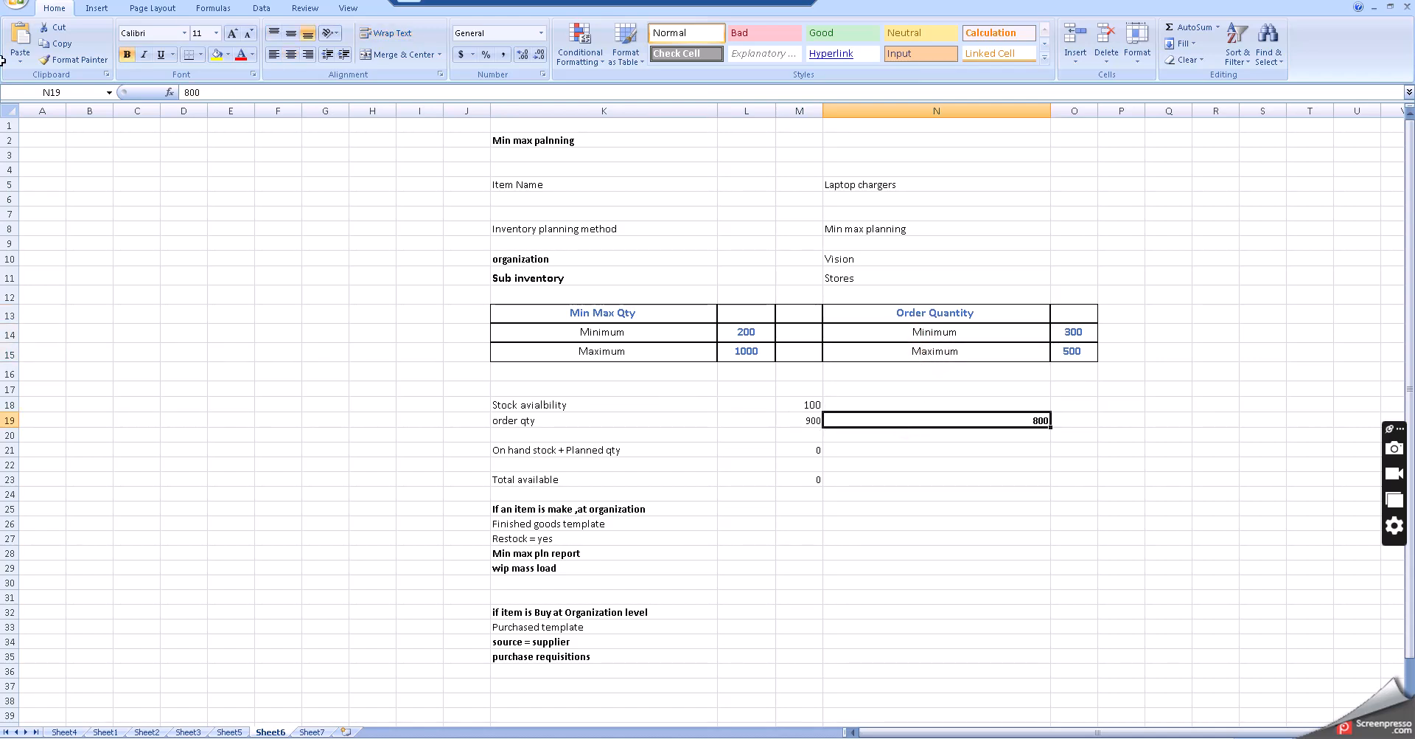
# - Set the stock availability to 0
pyautogui.click(811, 404)
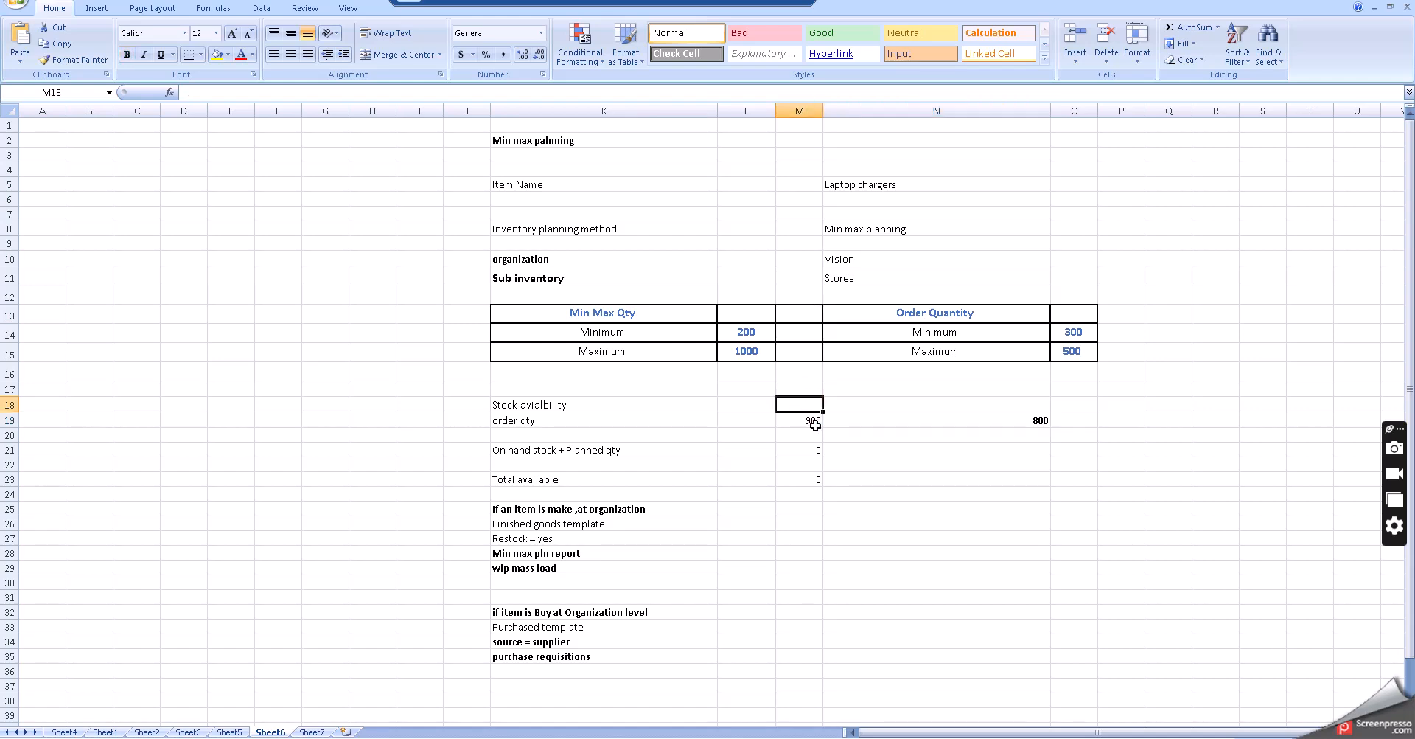
pyautogui.write('0')
pyautogui.press('Tab')
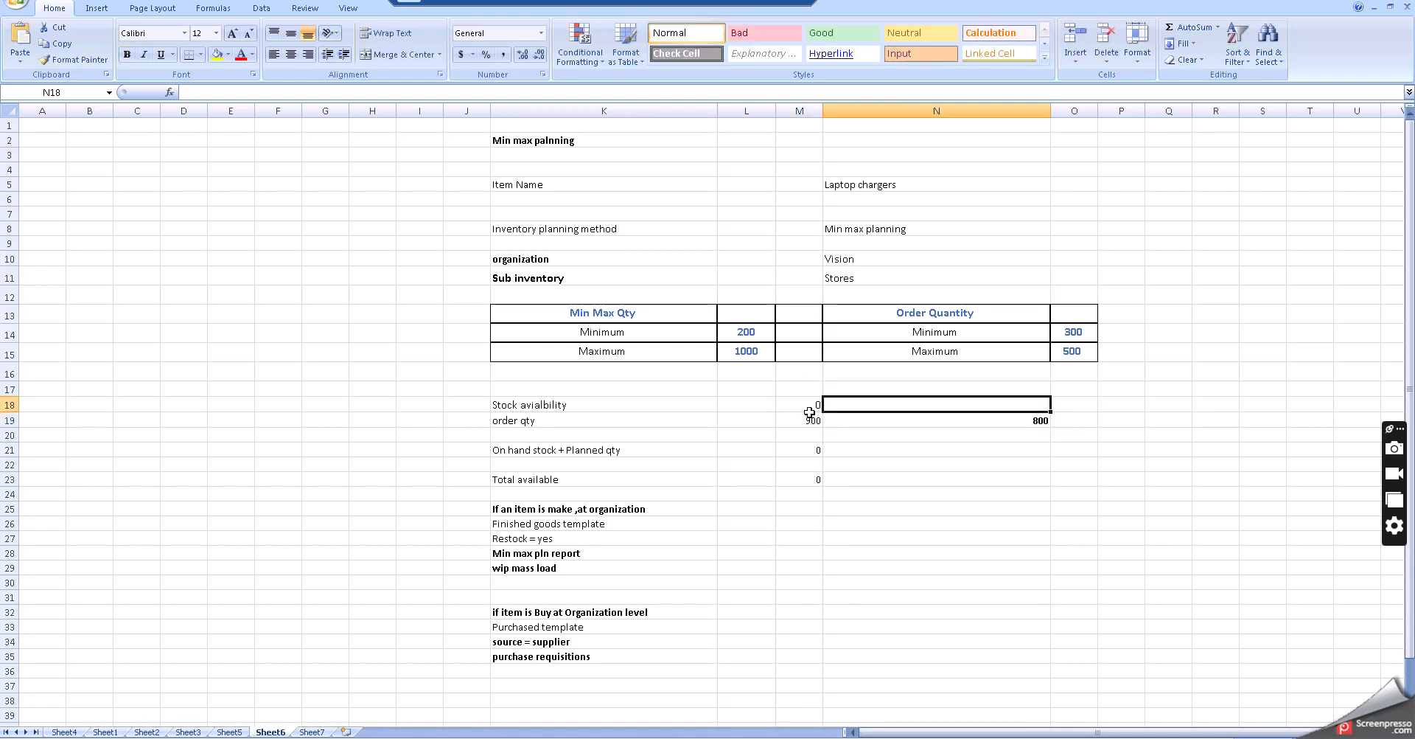
pyautogui.click(806, 404)
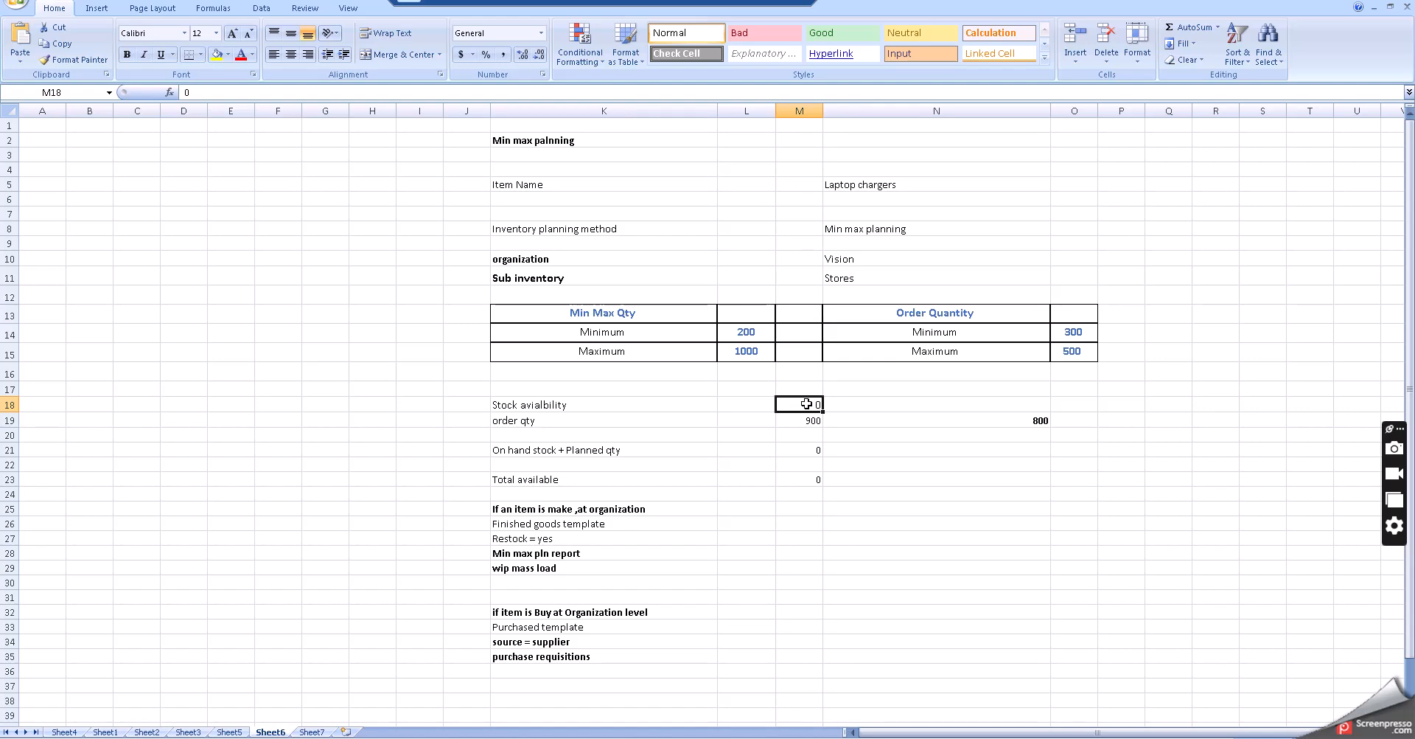
# - Compare the minimum and maximum quantities against the stock availability and order qty rows
pyautogui.click(649, 333)
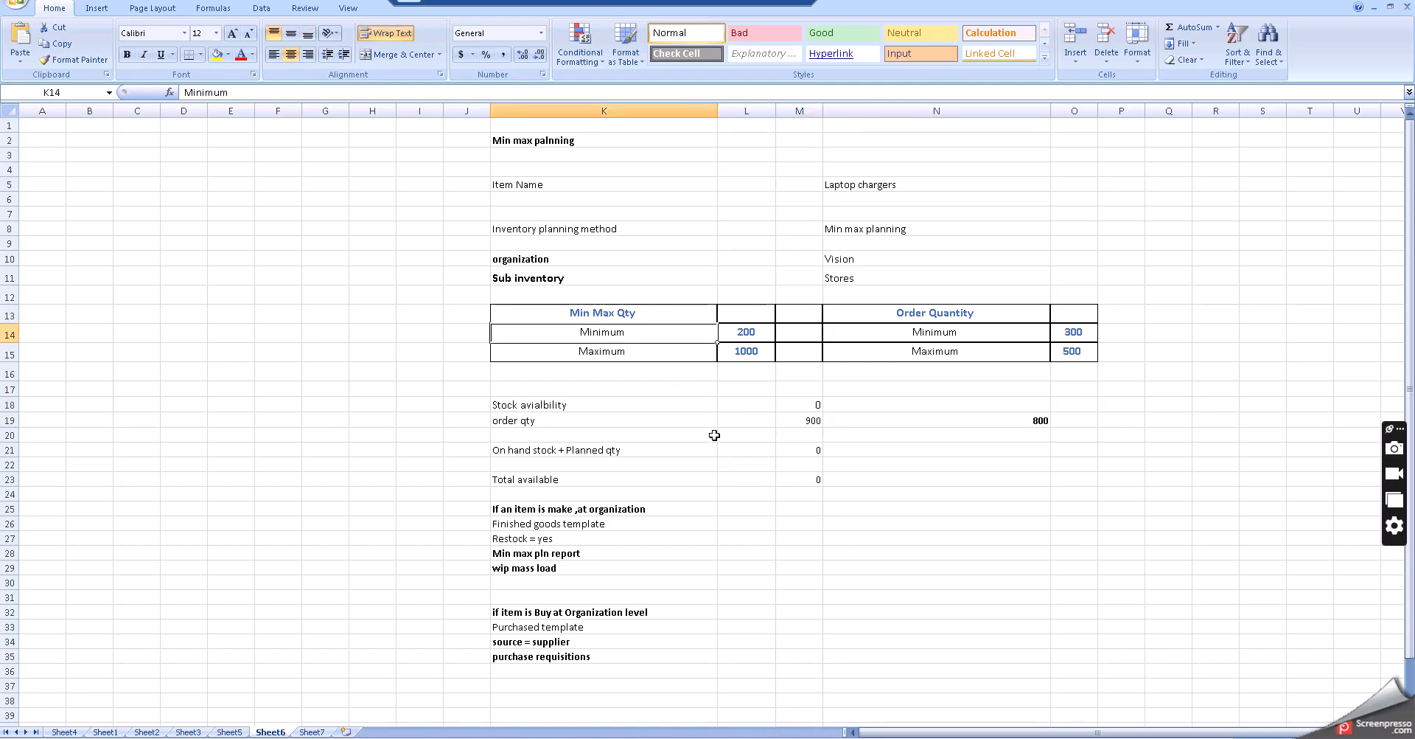
pyautogui.click(794, 407)
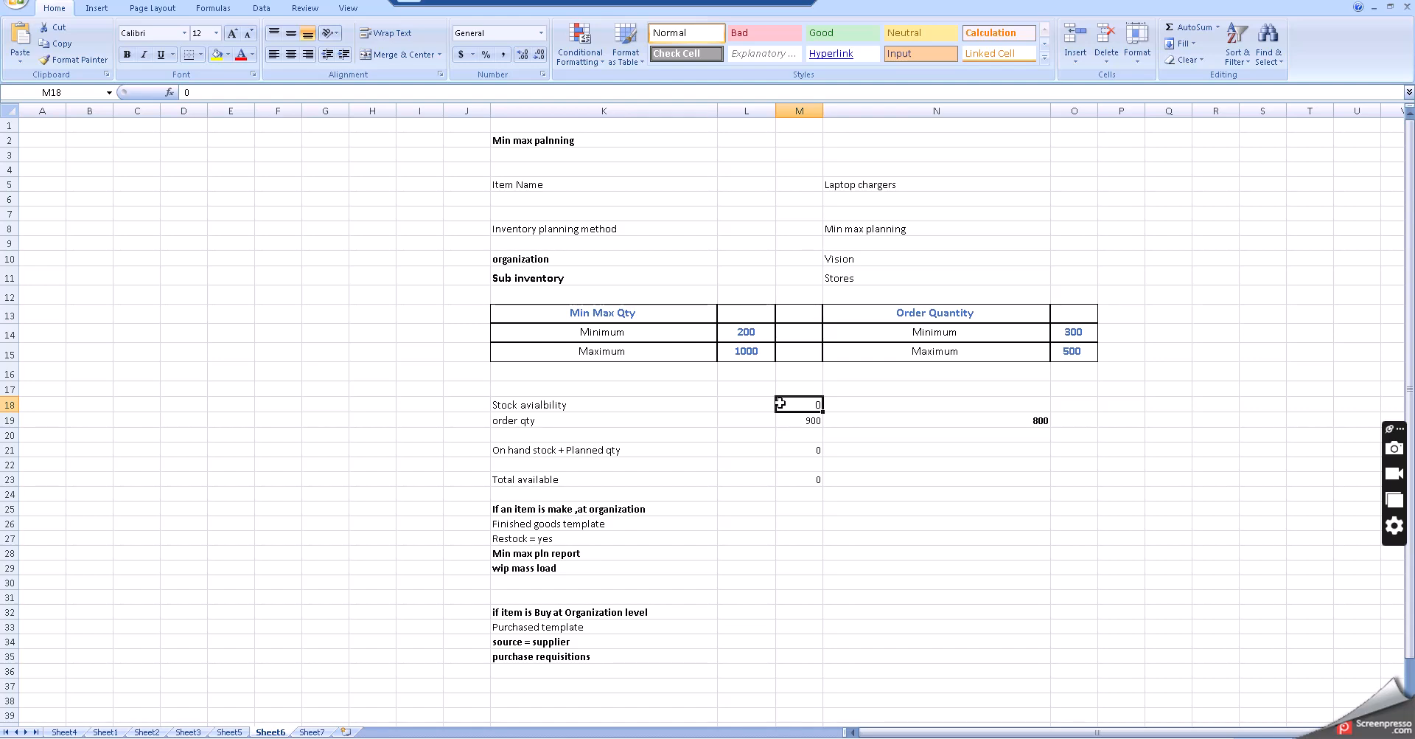
pyautogui.click(729, 329)
pyautogui.click(721, 382)
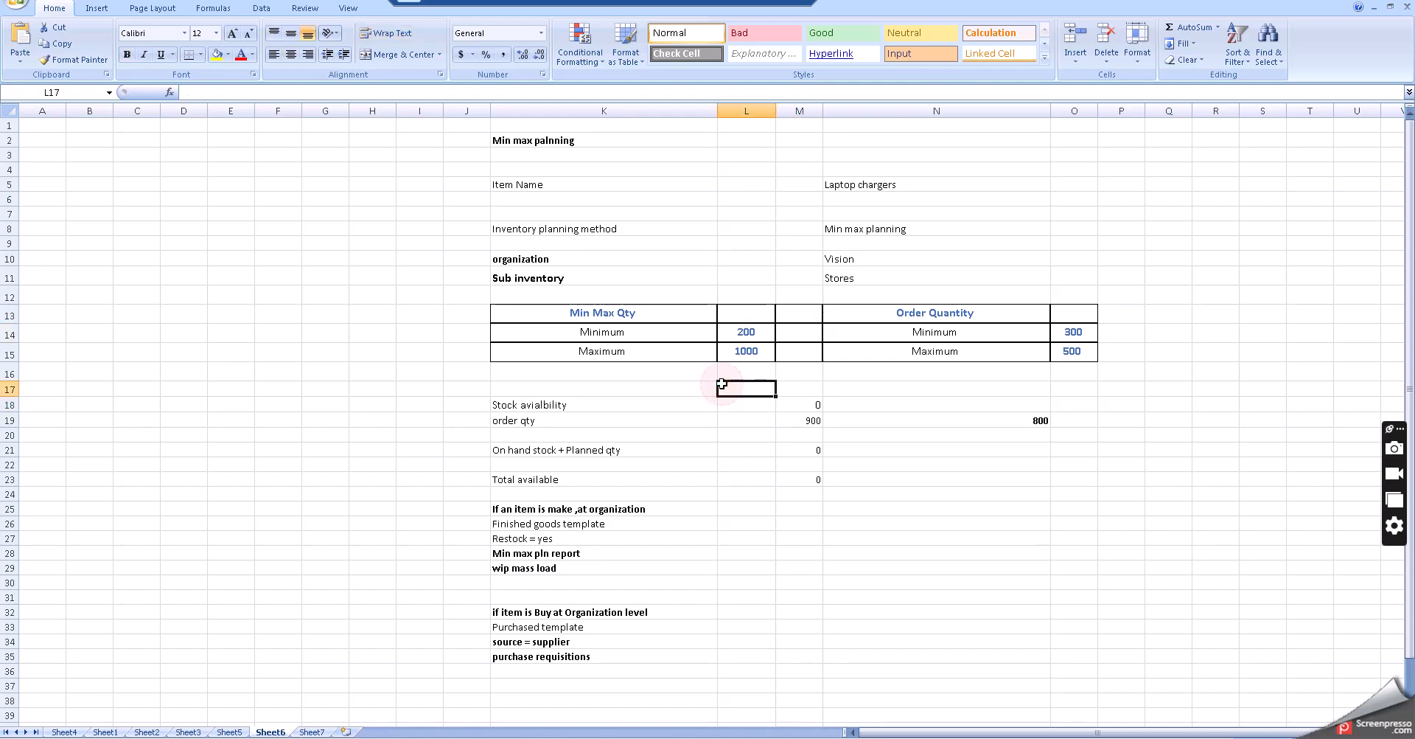
pyautogui.click(739, 331)
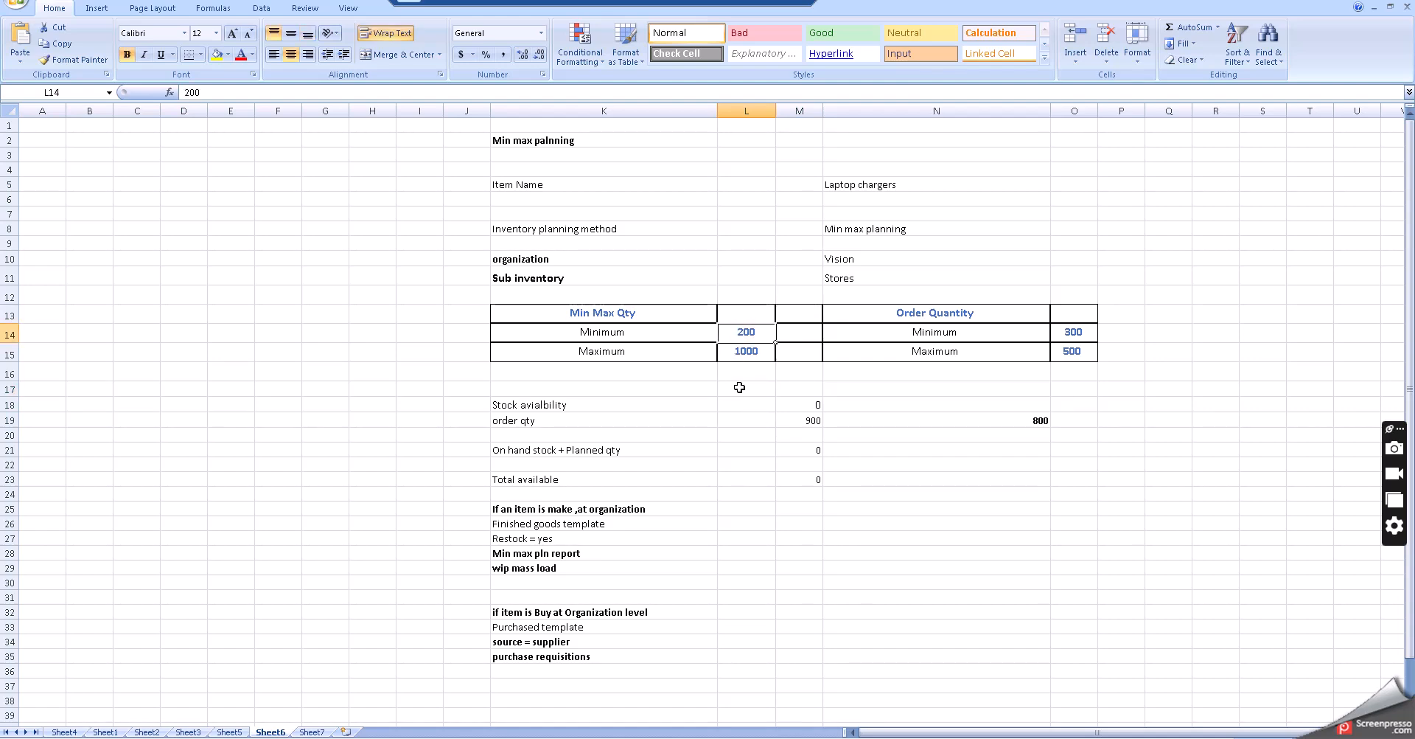
pyautogui.click(743, 402)
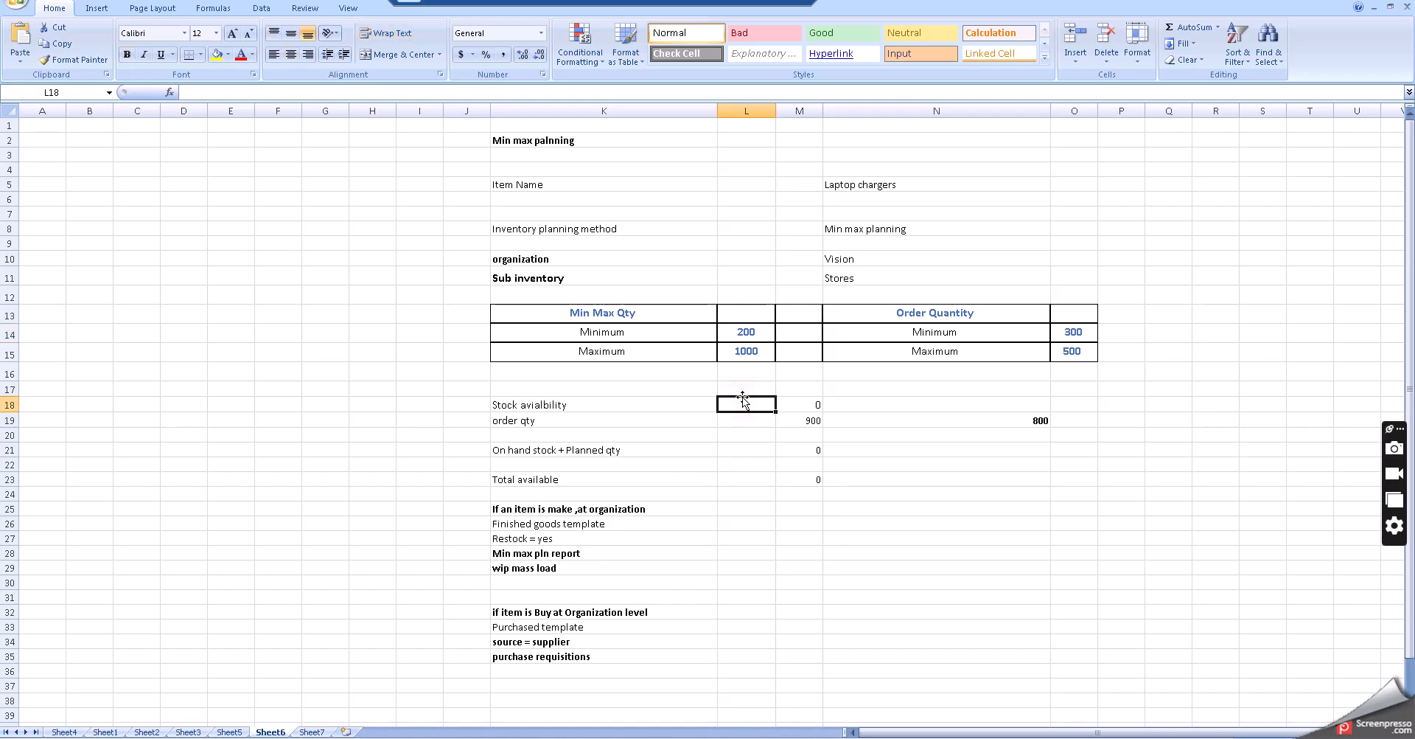
pyautogui.click(530, 419)
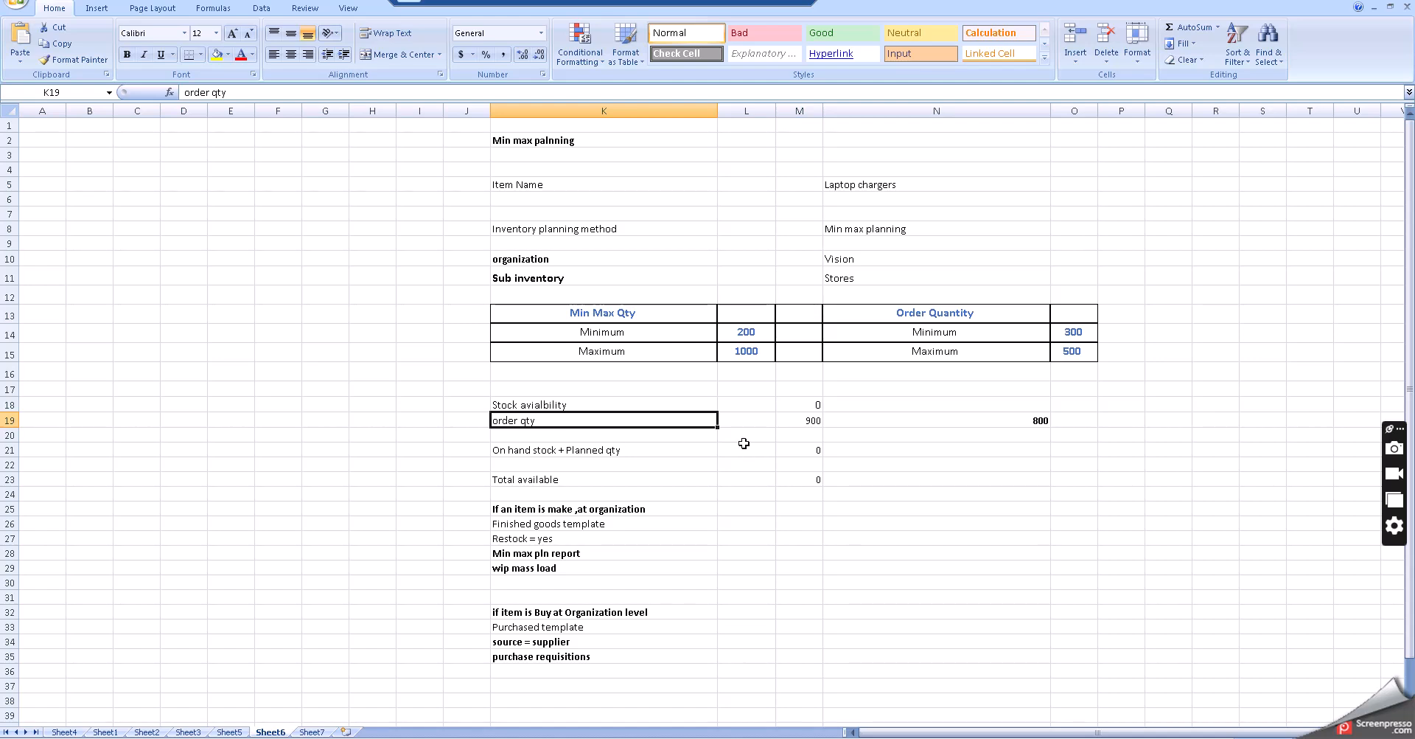
pyautogui.click(626, 351)
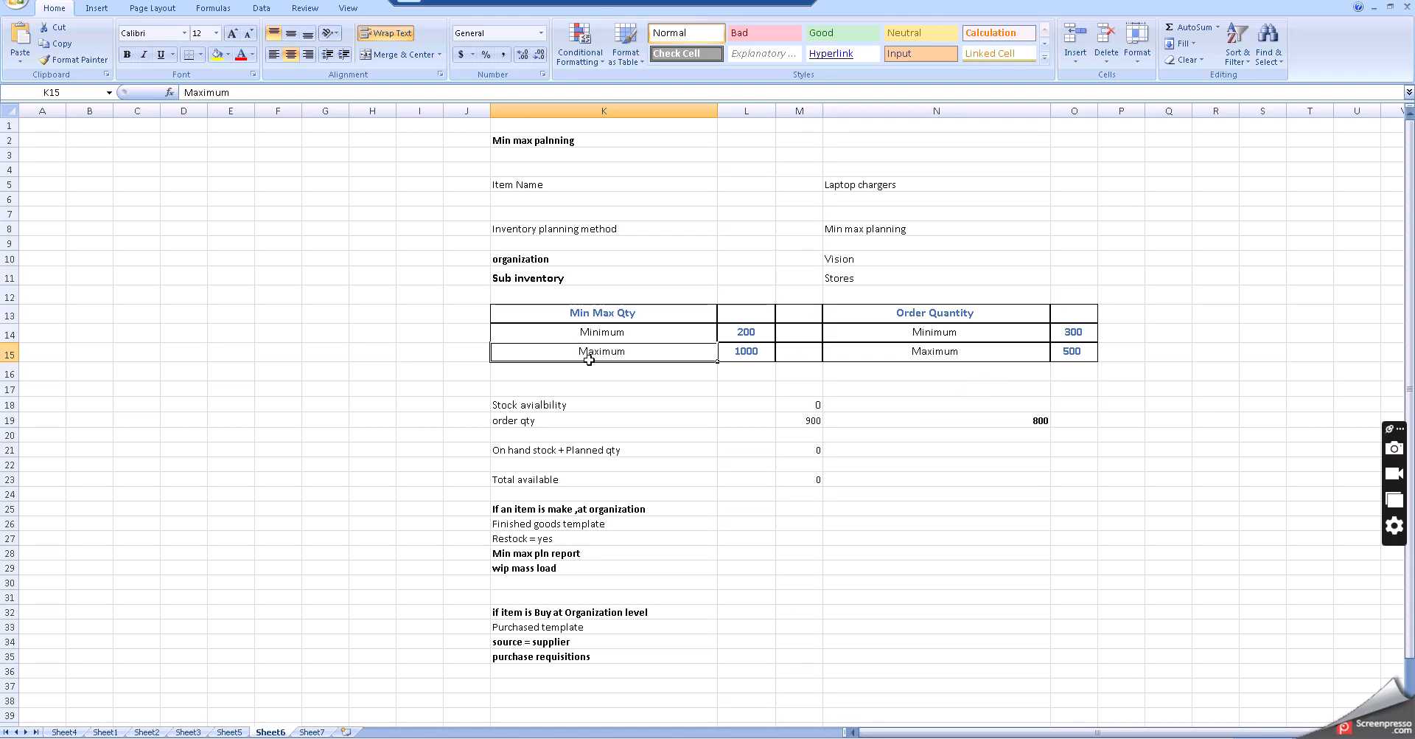
# - Add the label "Max qty- total available" in the row below order qty
pyautogui.click(540, 437)
pyautogui.write('Max ')
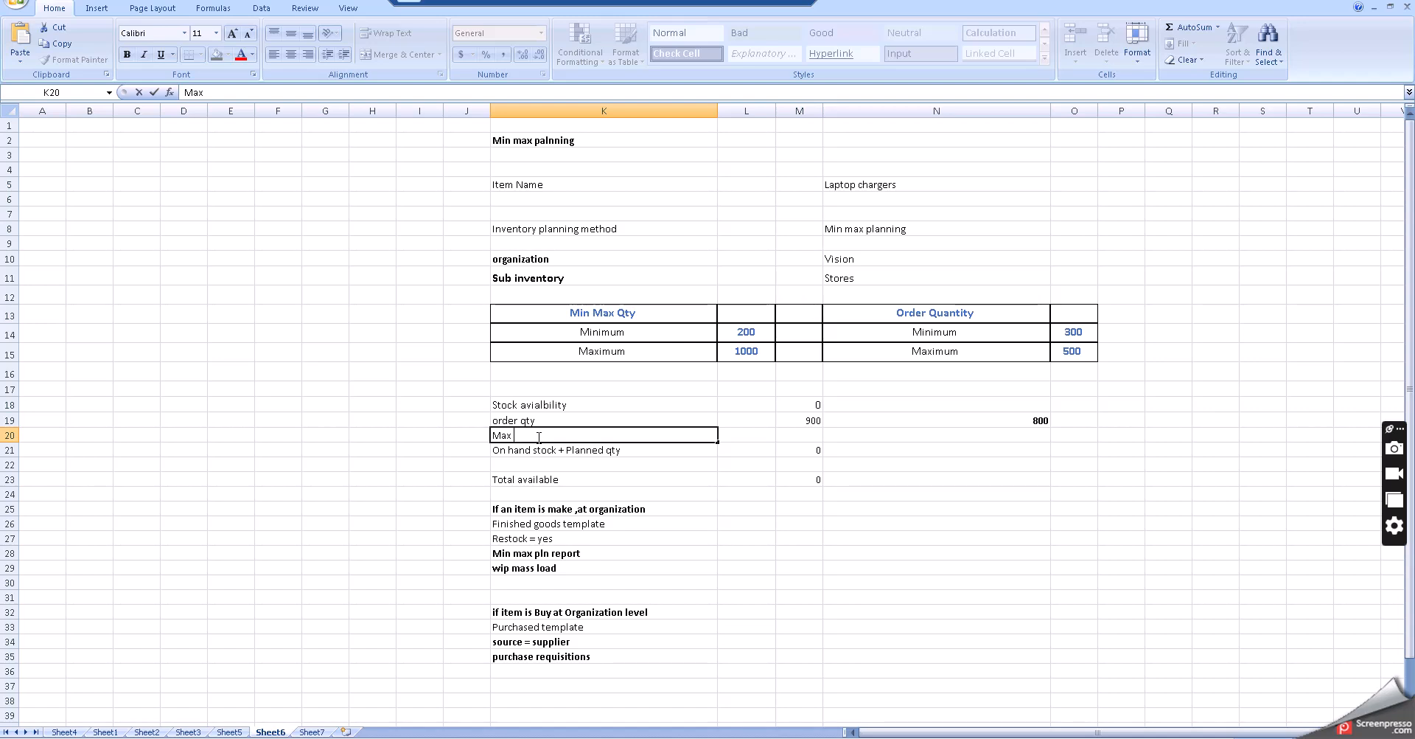
pyautogui.write('qty- total availabl')
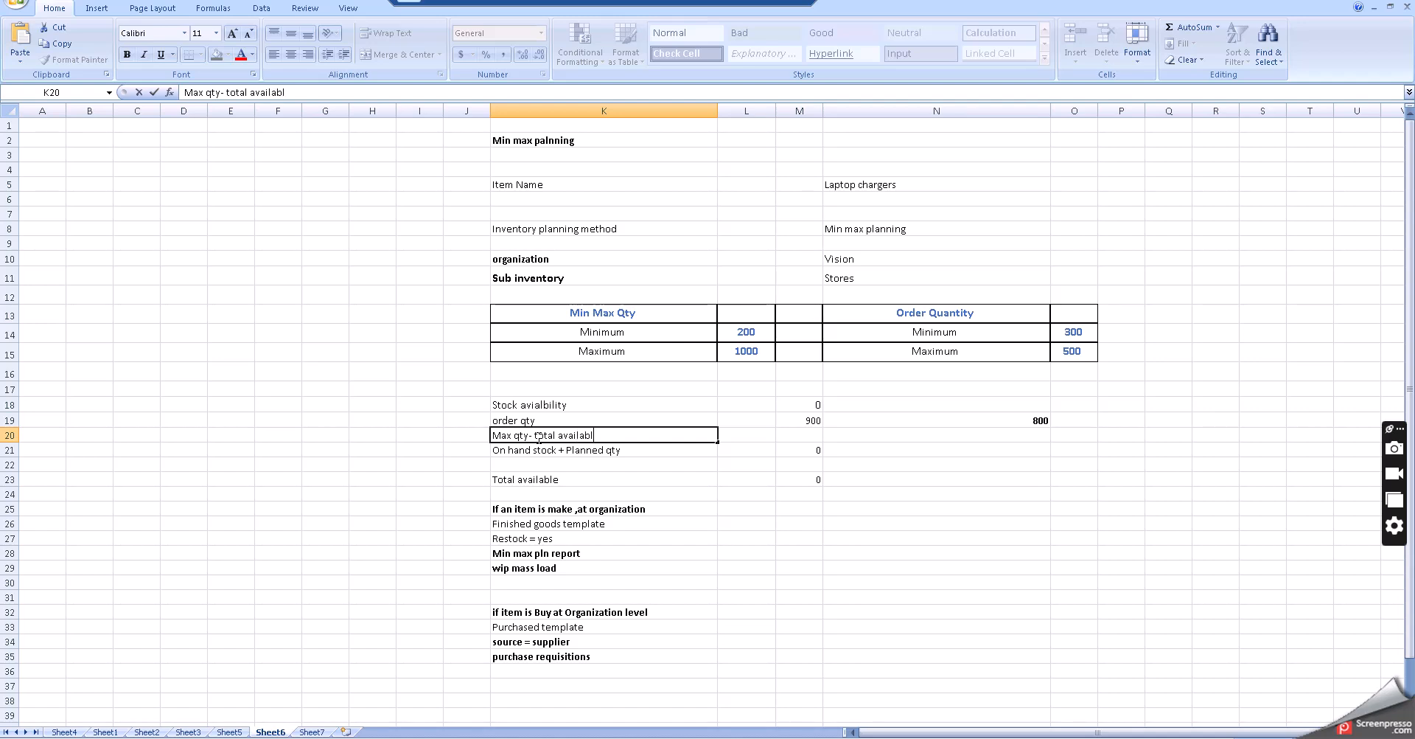
pyautogui.write('e')
pyautogui.press('Return')
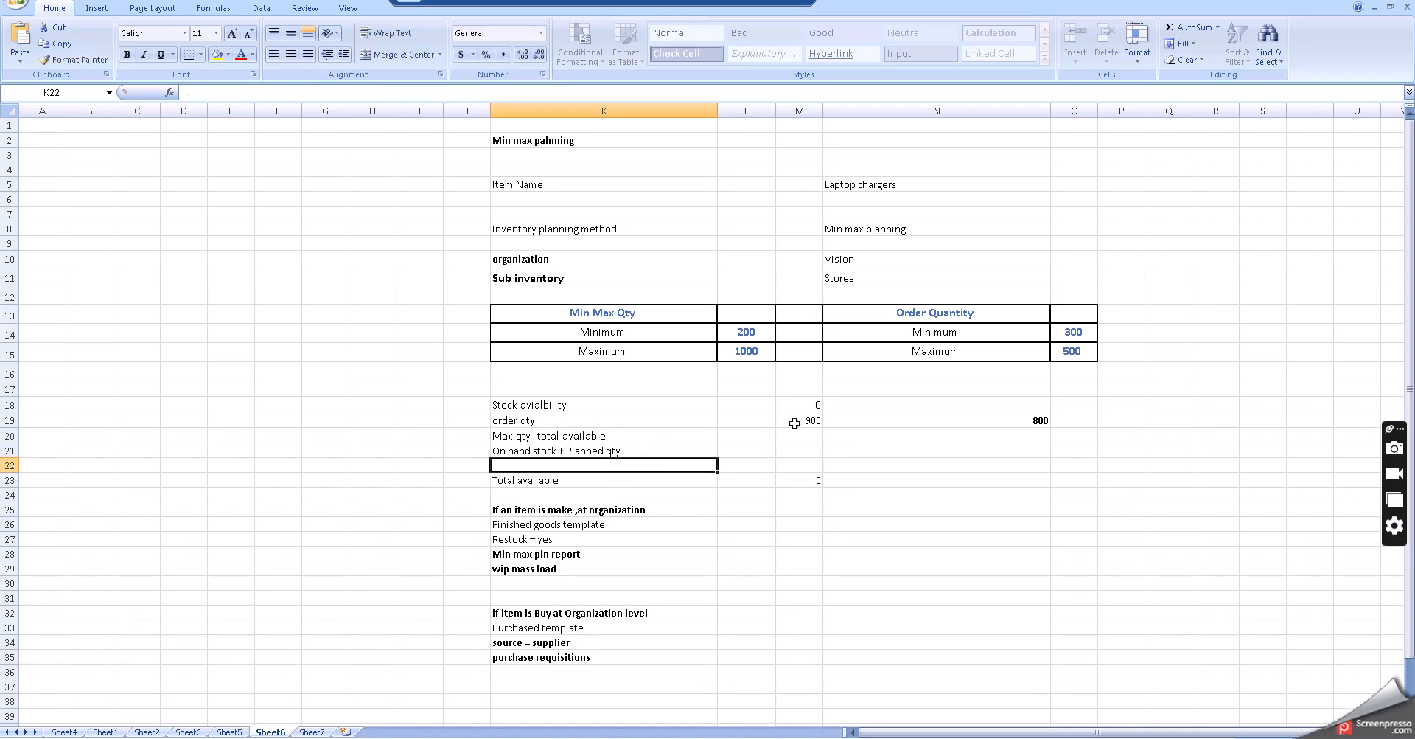
# - Enter the formula =1000-0 as the order qty value and make it bold
pyautogui.click(794, 423)
pyautogui.write('=')
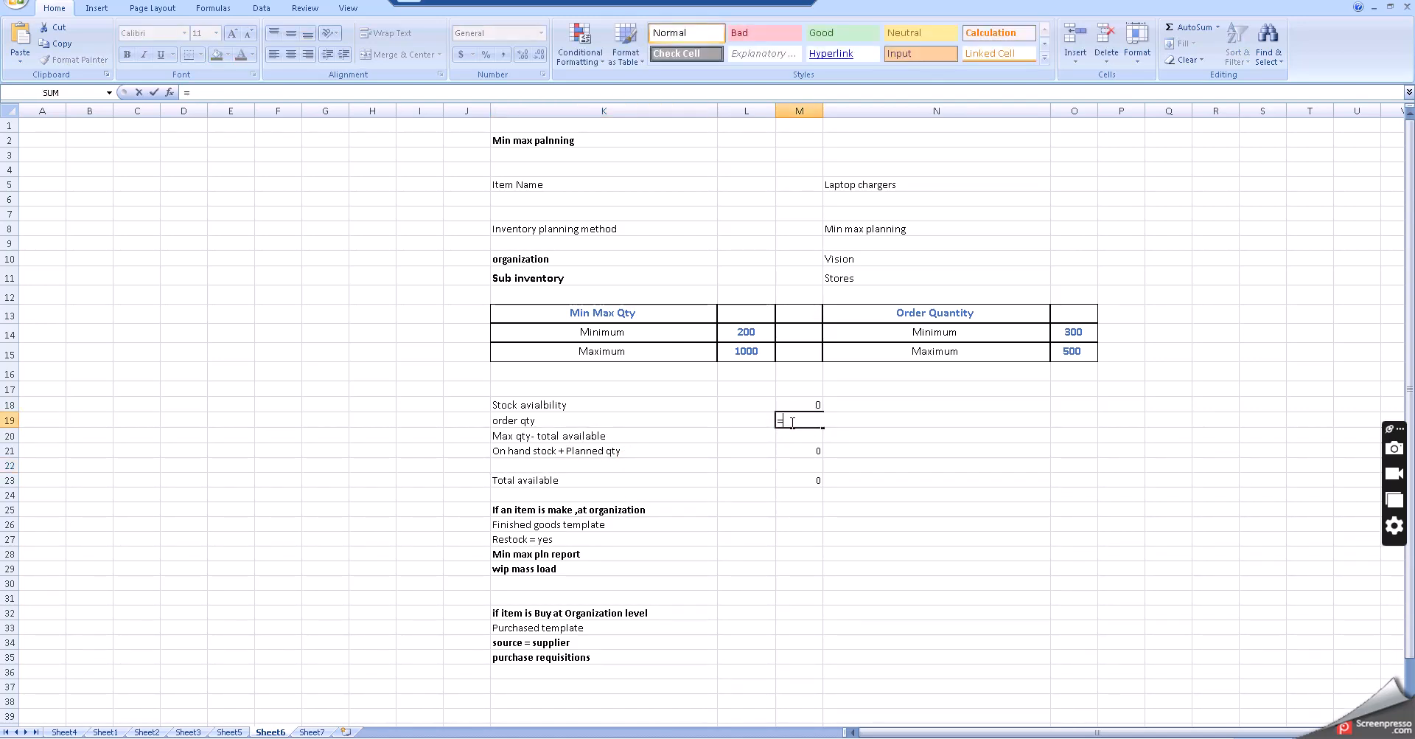
pyautogui.write('1')
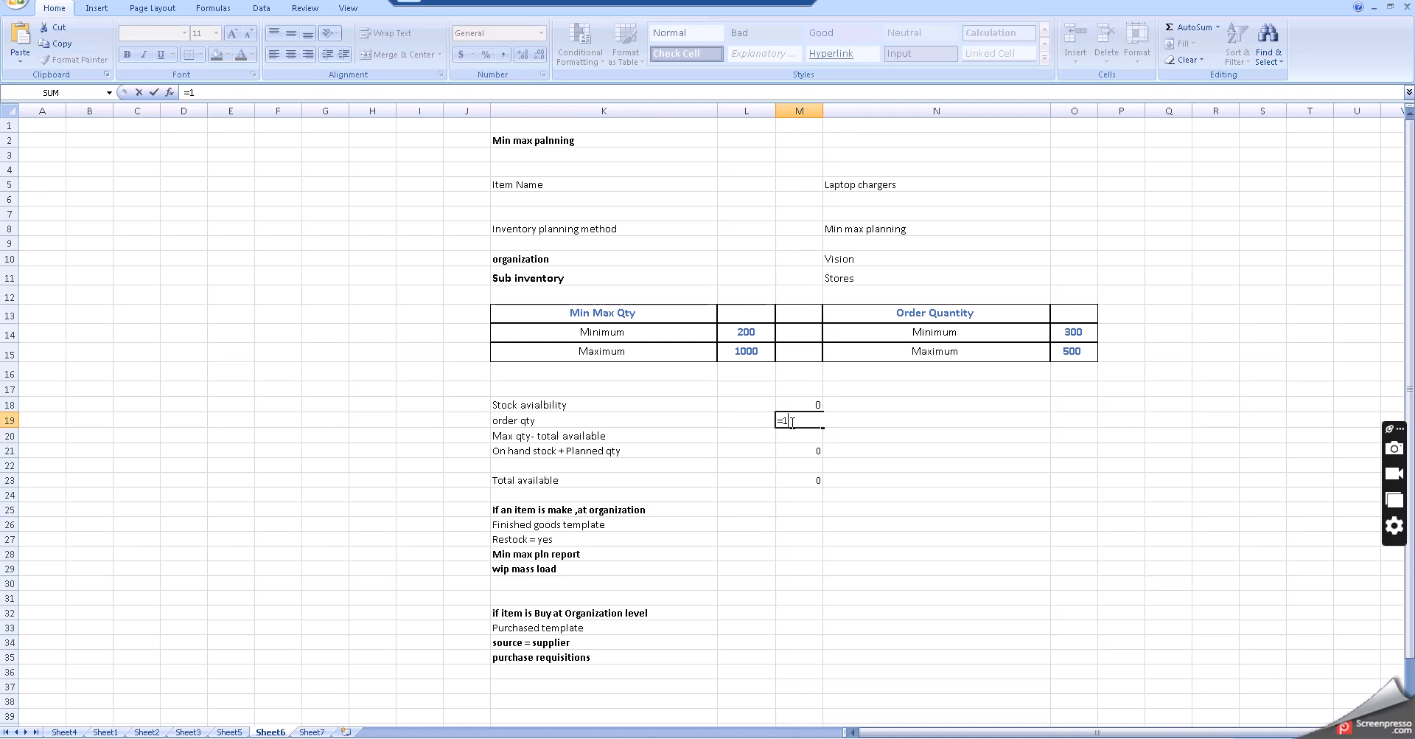
pyautogui.write('000')
pyautogui.click(788, 489)
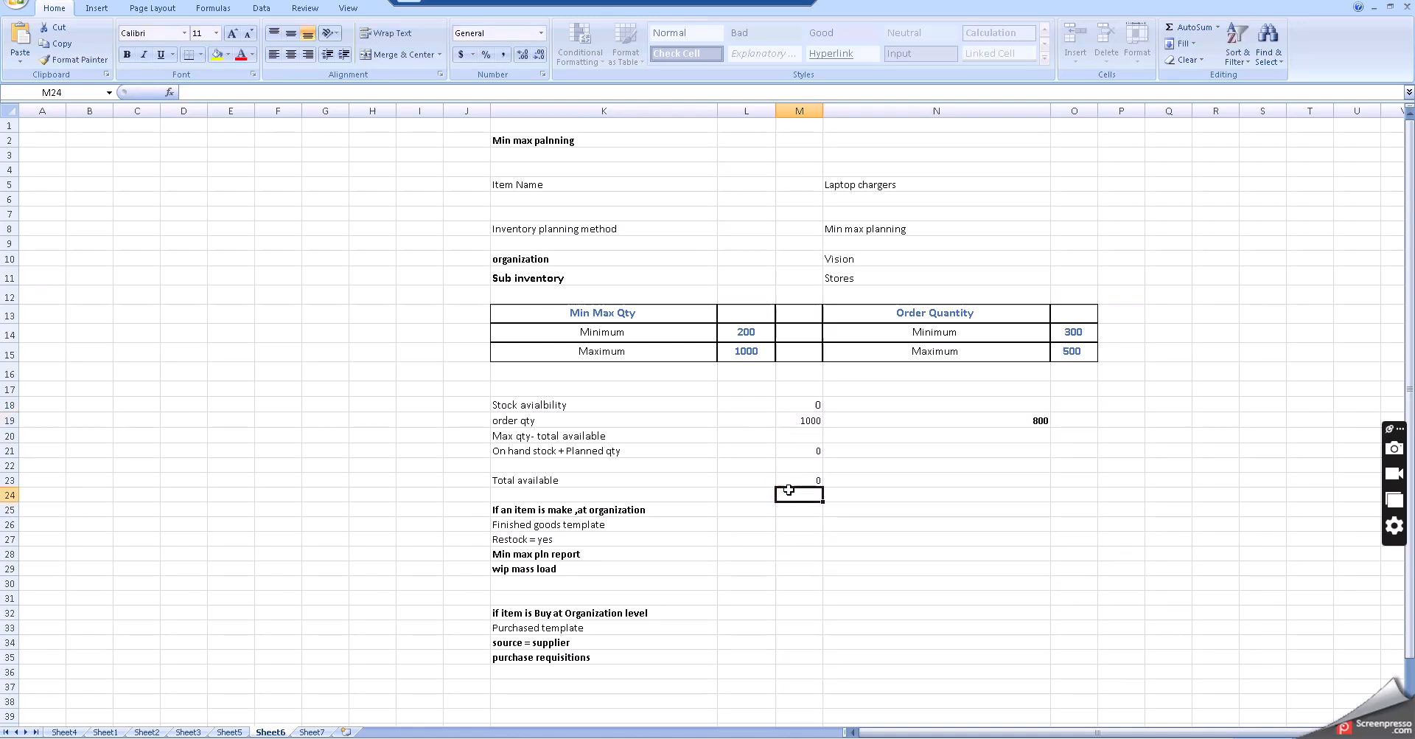
pyautogui.click(800, 420)
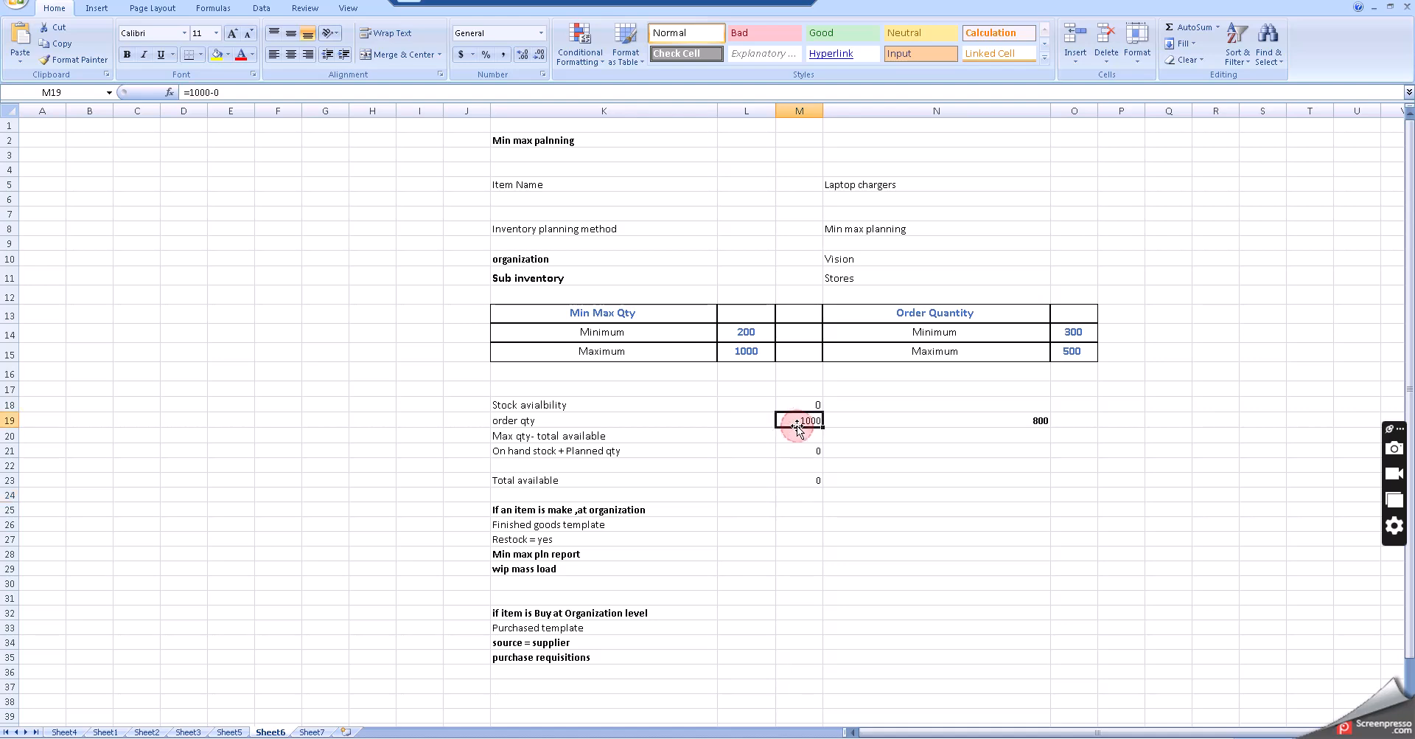
pyautogui.click(126, 54)
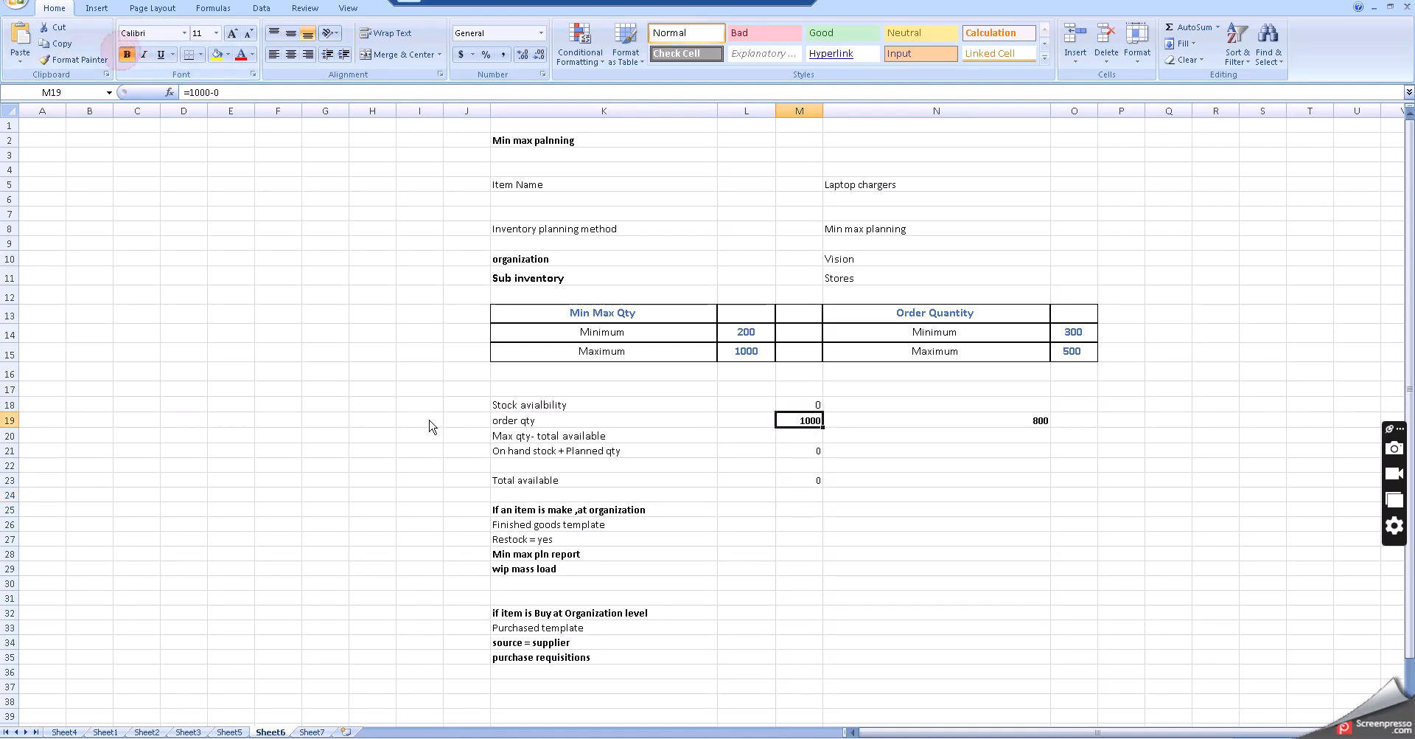
# - Delete the 800 value in the order qty row
pyautogui.click(987, 419)
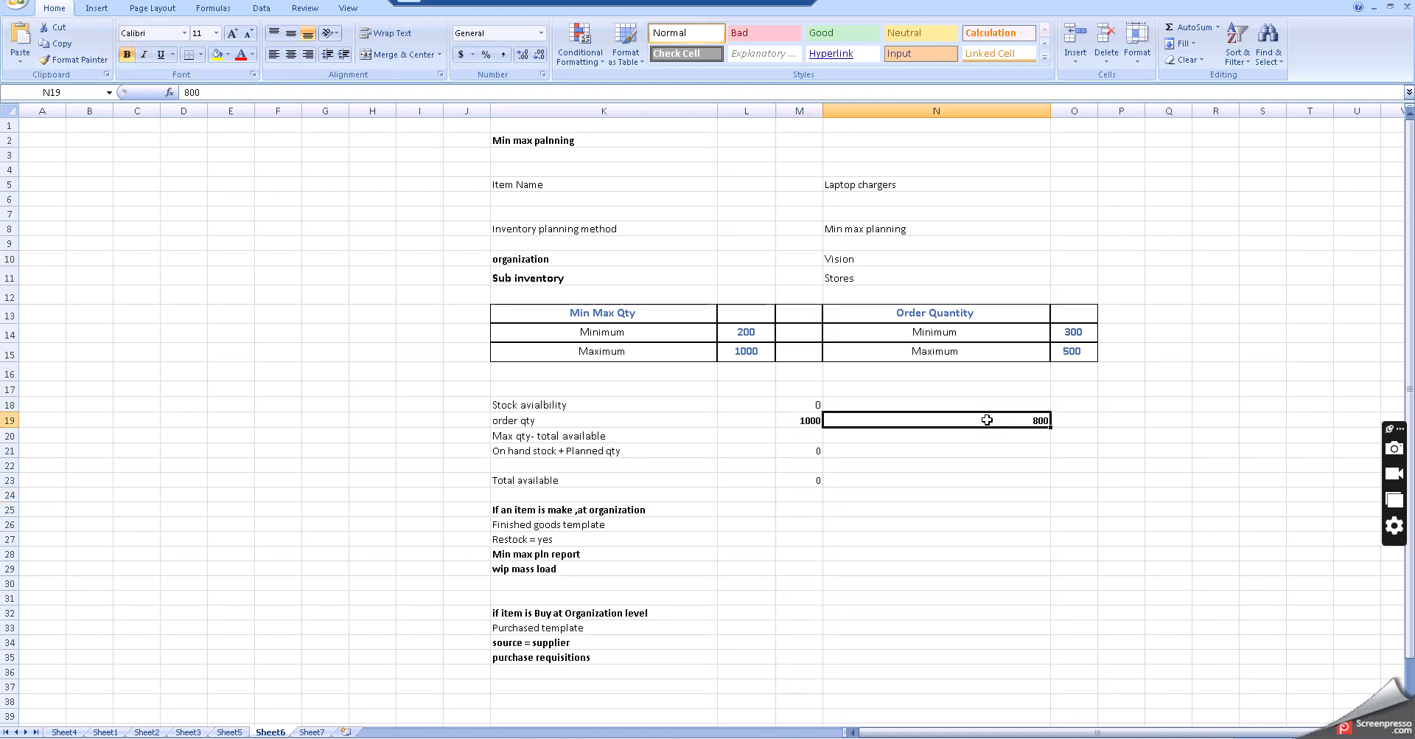
pyautogui.press('Delete')
pyautogui.click(936, 478)
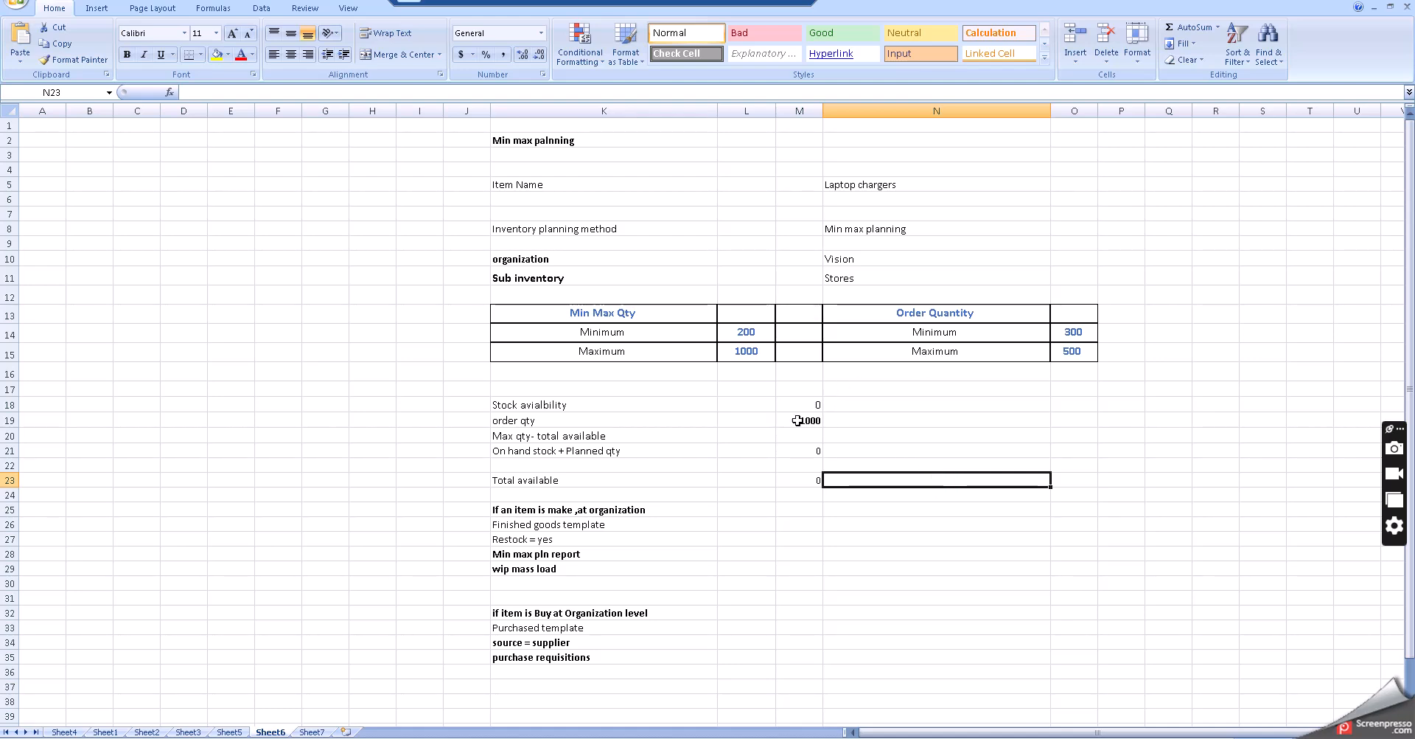
# - Enter 100 as the stock availability value
pyautogui.click(986, 332)
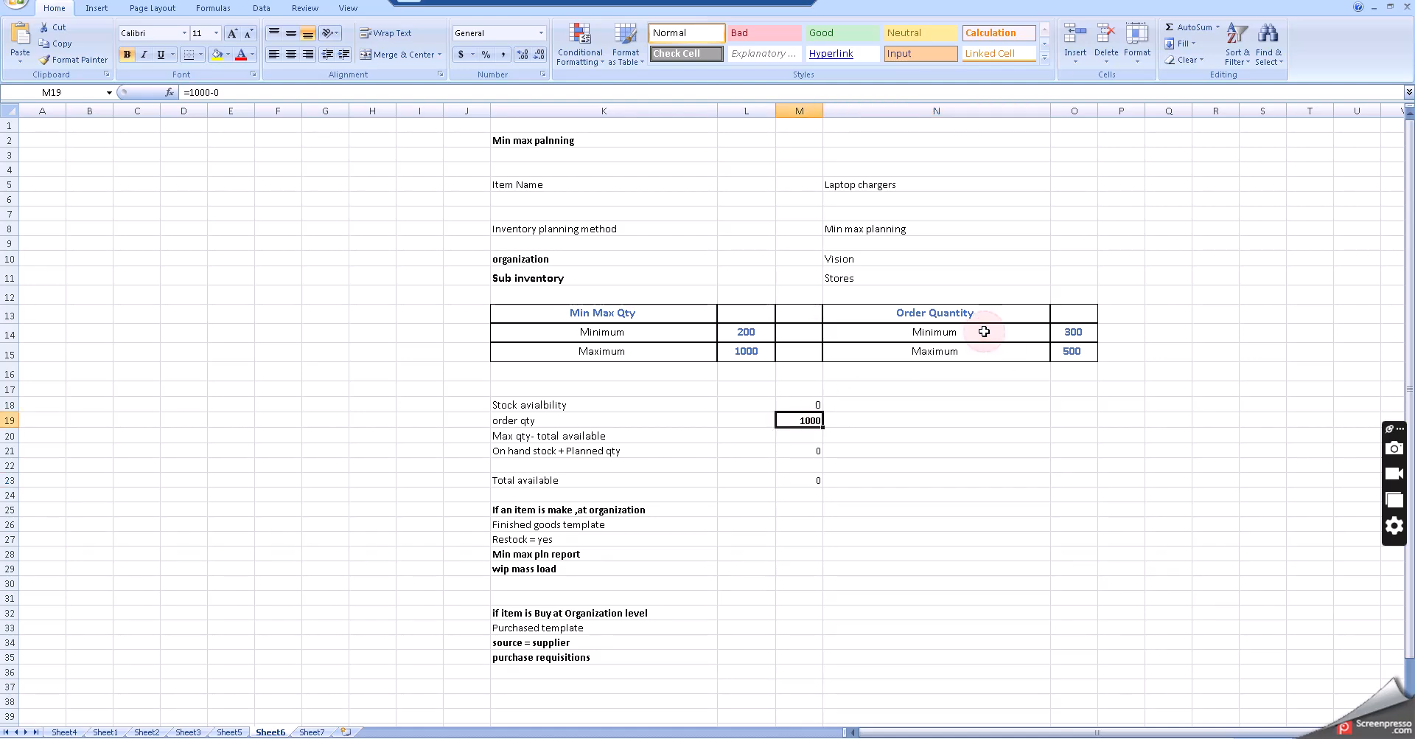
pyautogui.click(962, 352)
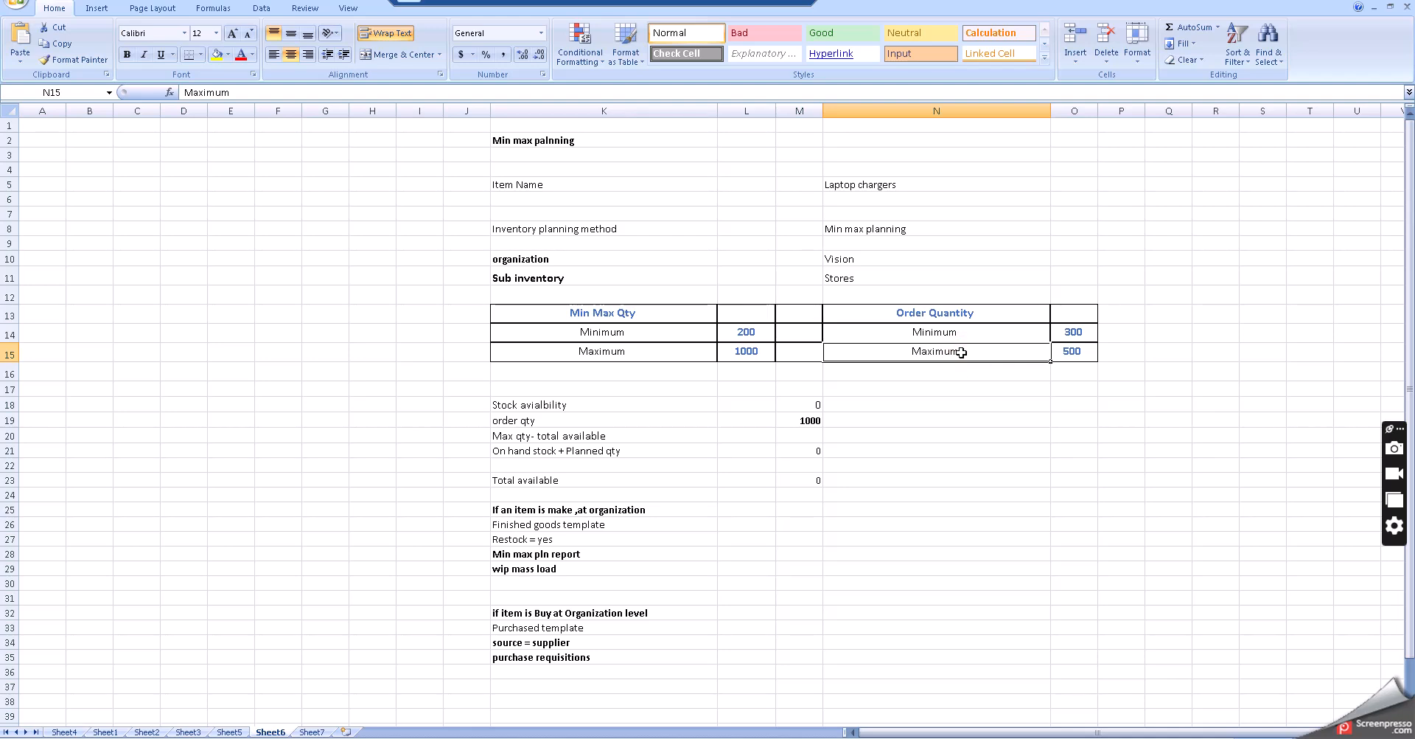
pyautogui.click(906, 420)
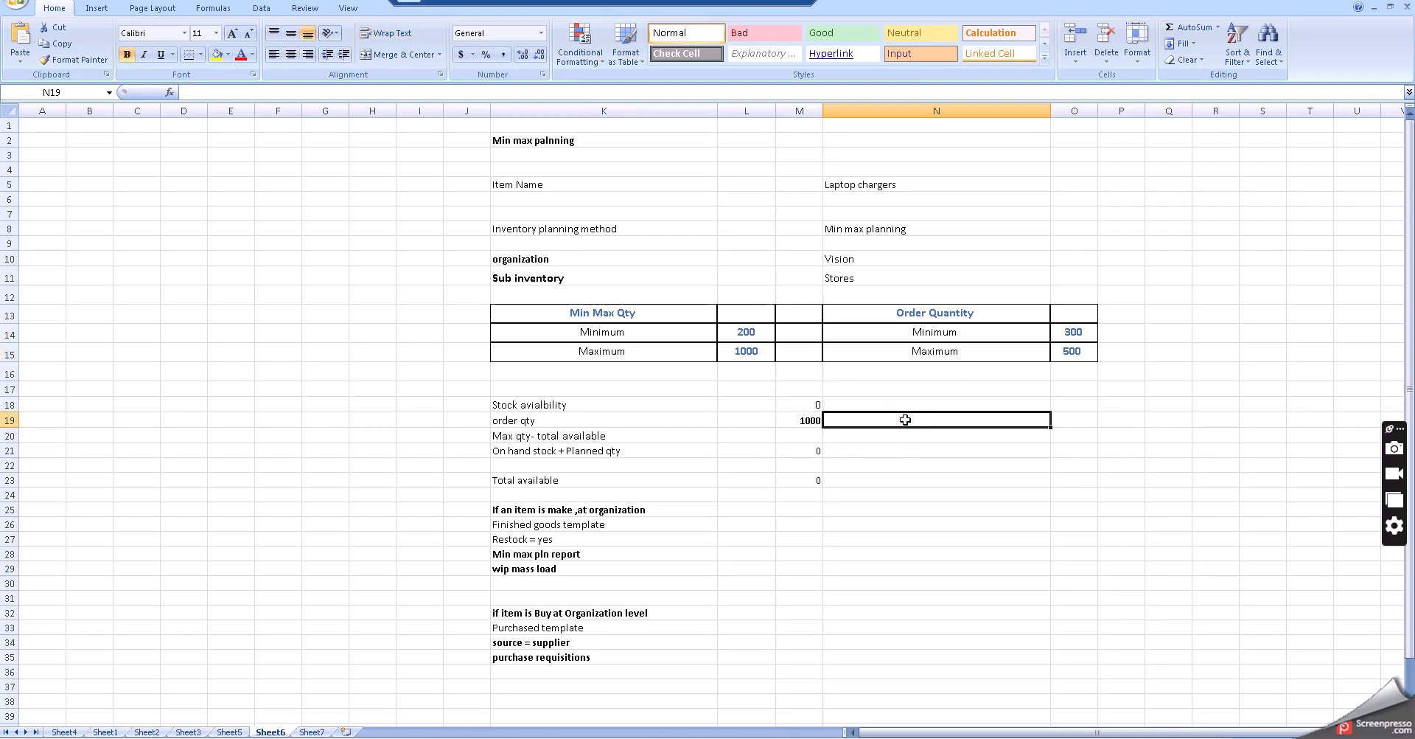
pyautogui.click(887, 449)
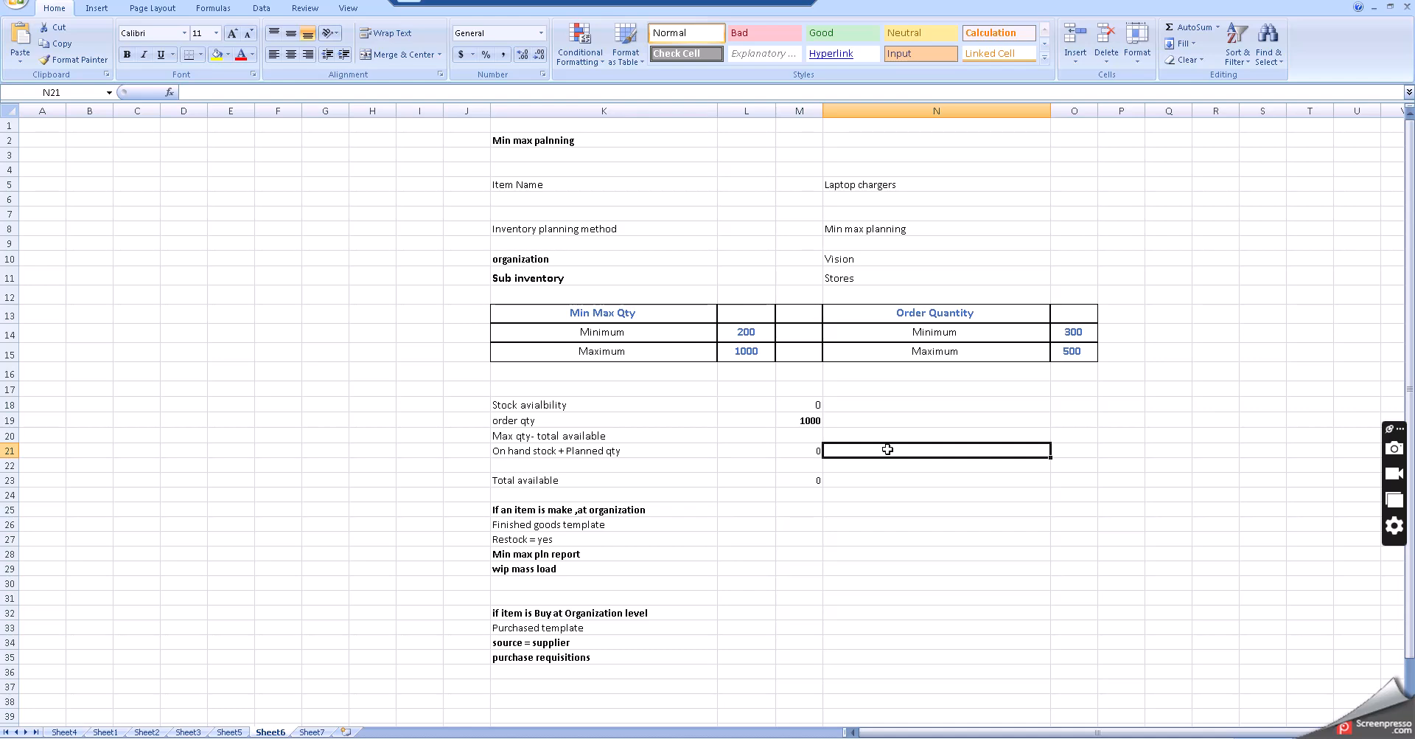
pyautogui.click(787, 471)
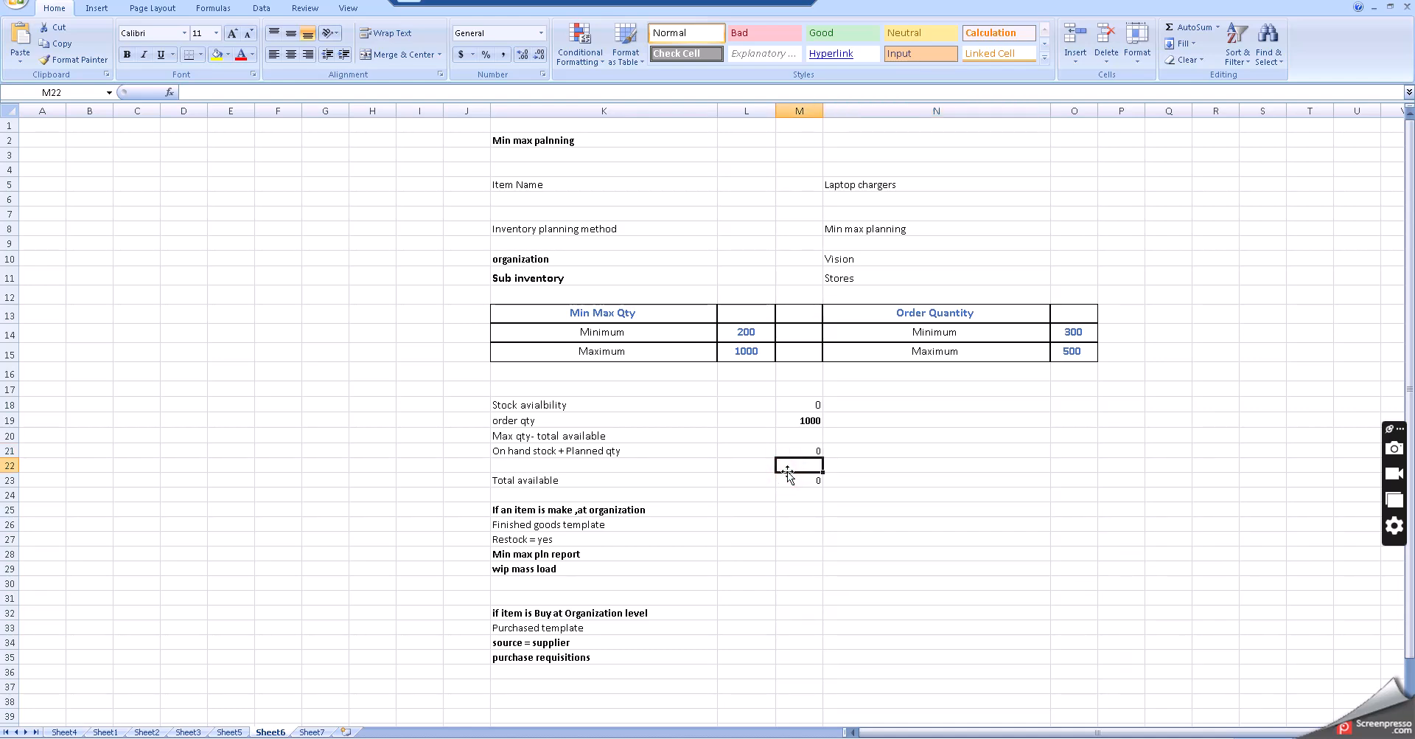
pyautogui.click(741, 436)
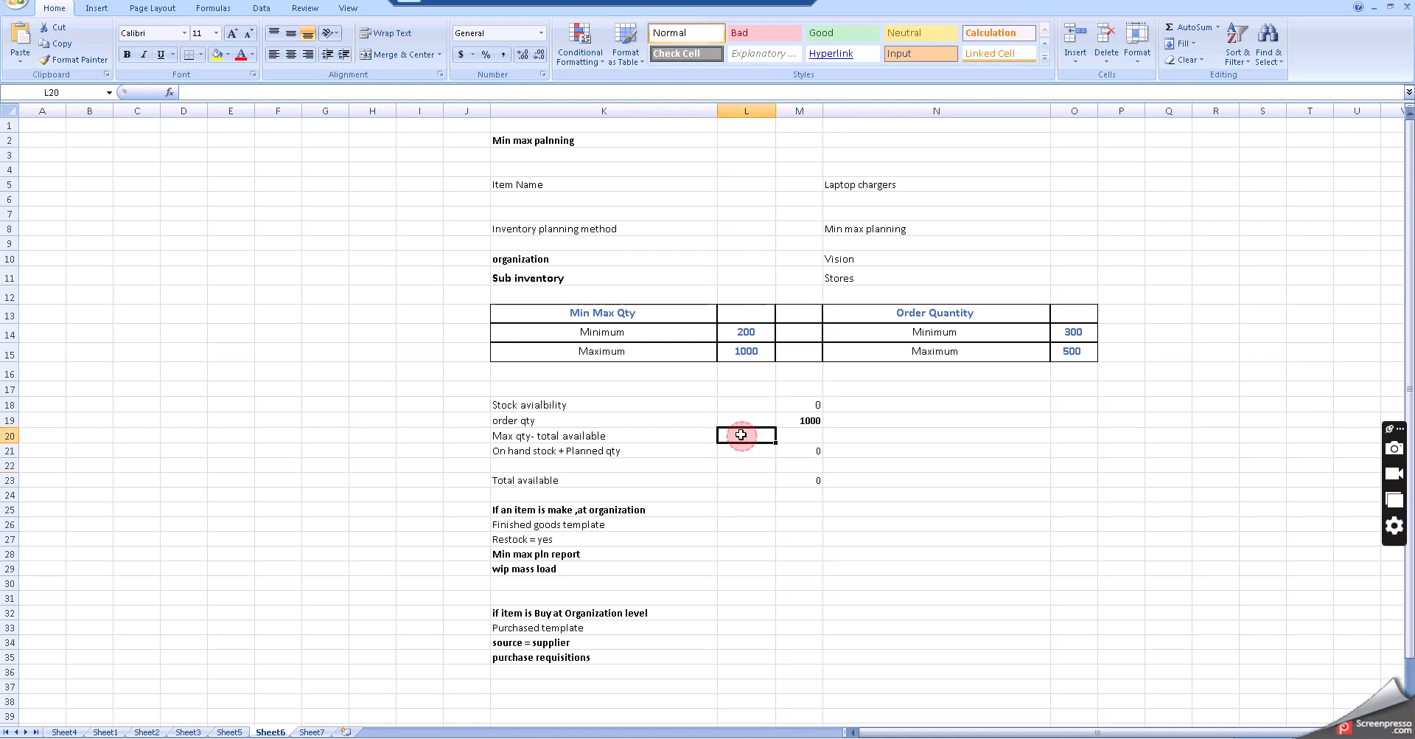
pyautogui.click(788, 403)
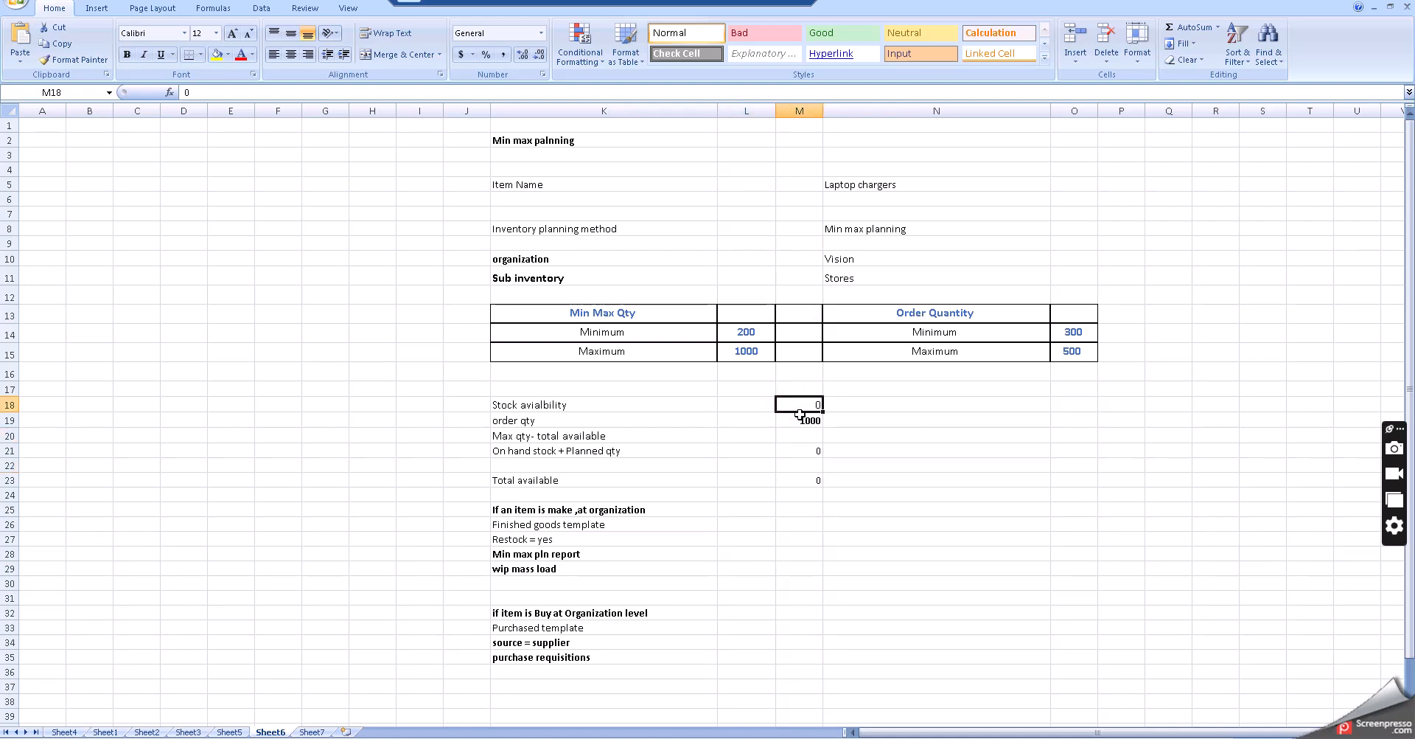
pyautogui.write('100')
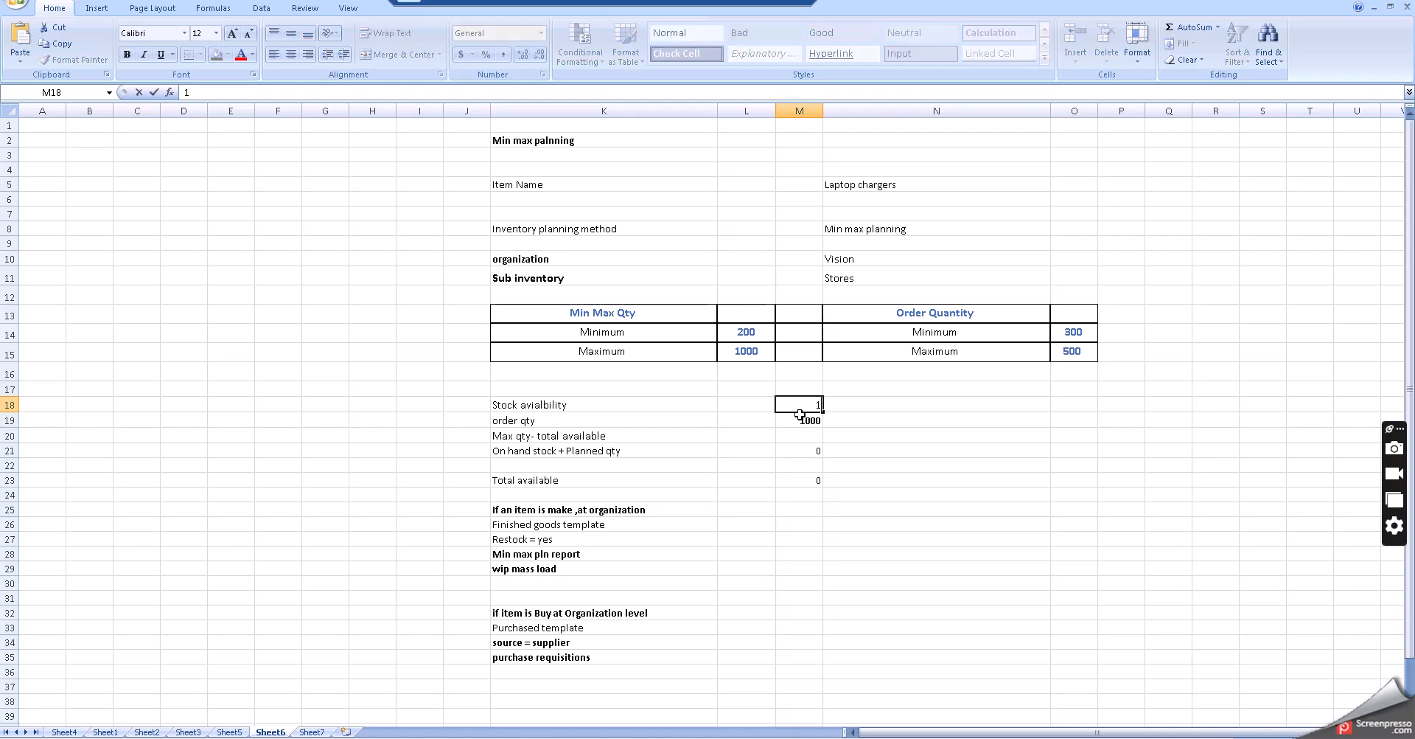
pyautogui.click(818, 508)
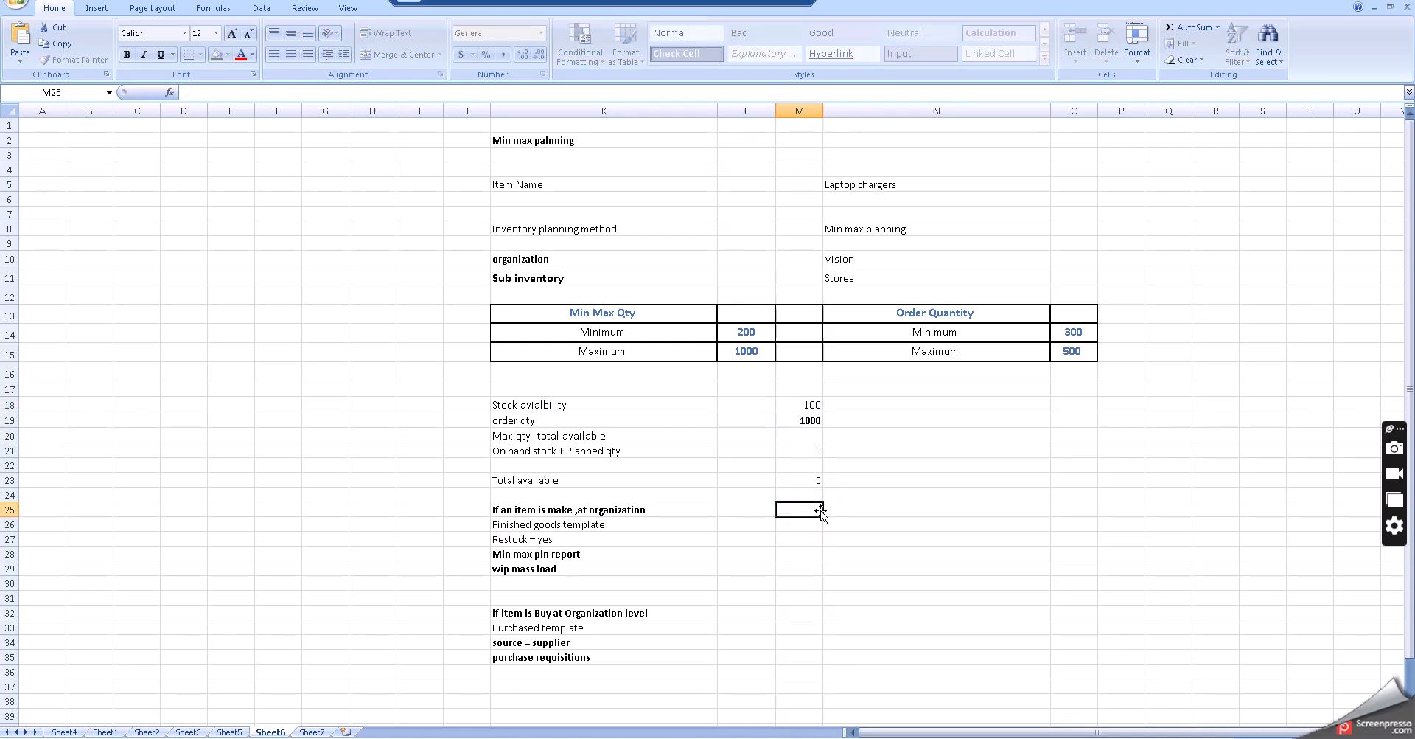
# - Edit the order qty formula so it subtracts 100 instead of 0, making it =1000-100
pyautogui.click(815, 403)
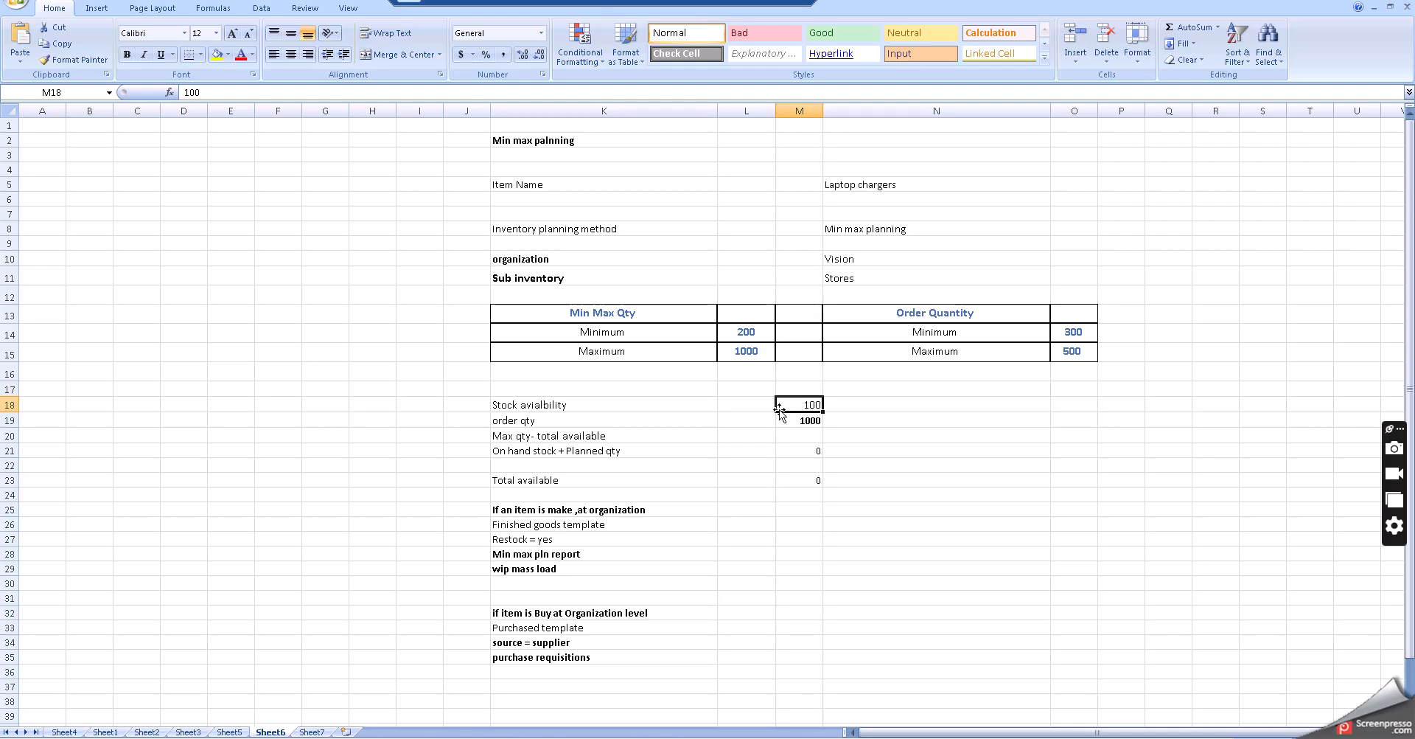
pyautogui.click(733, 336)
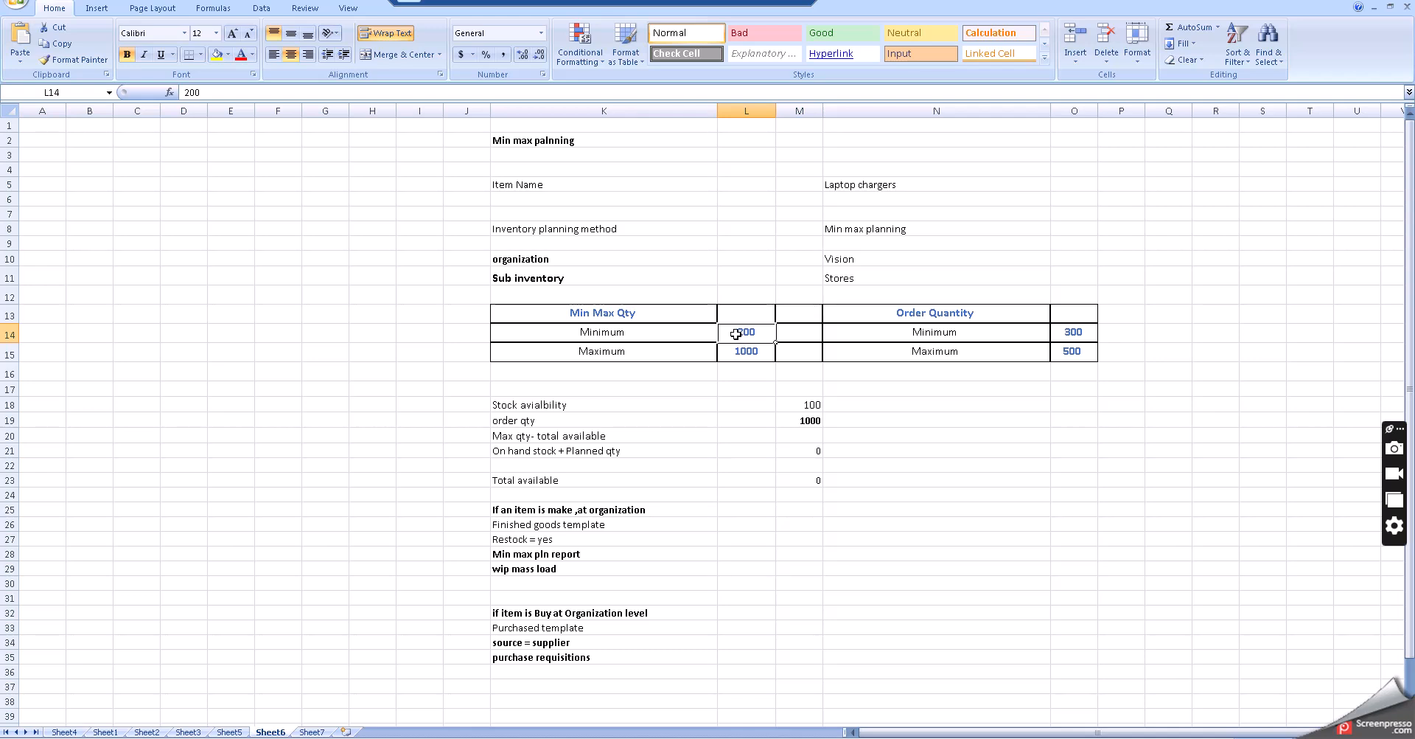
pyautogui.click(779, 480)
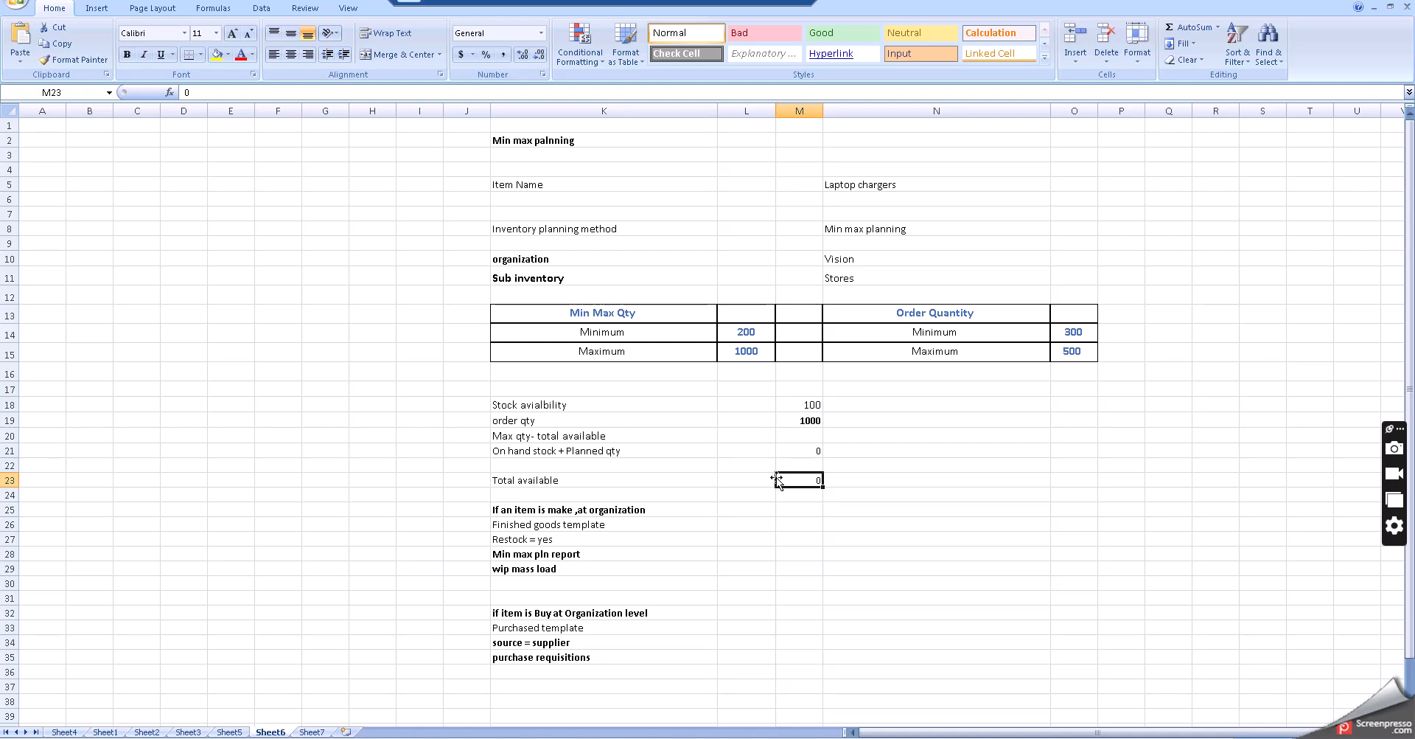
pyautogui.click(796, 424)
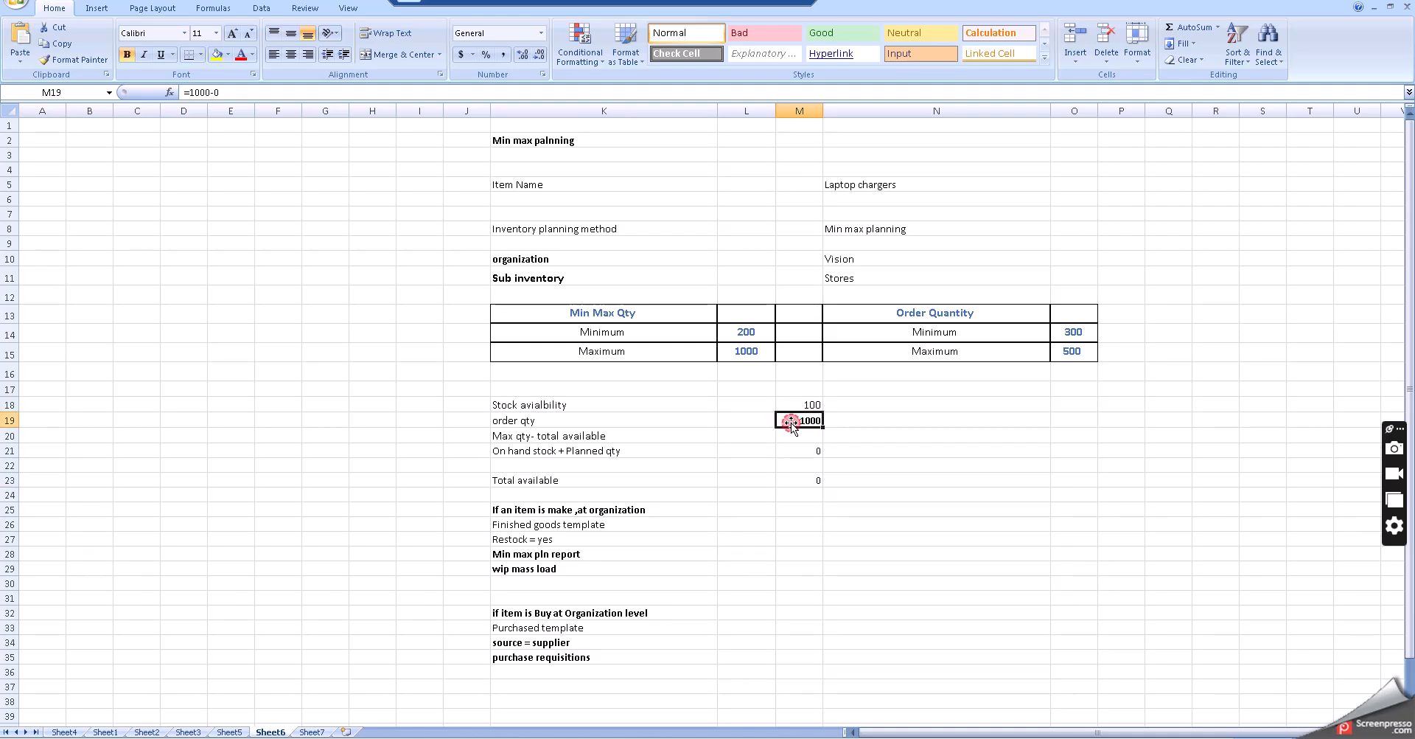
pyautogui.doubleClick(796, 424)
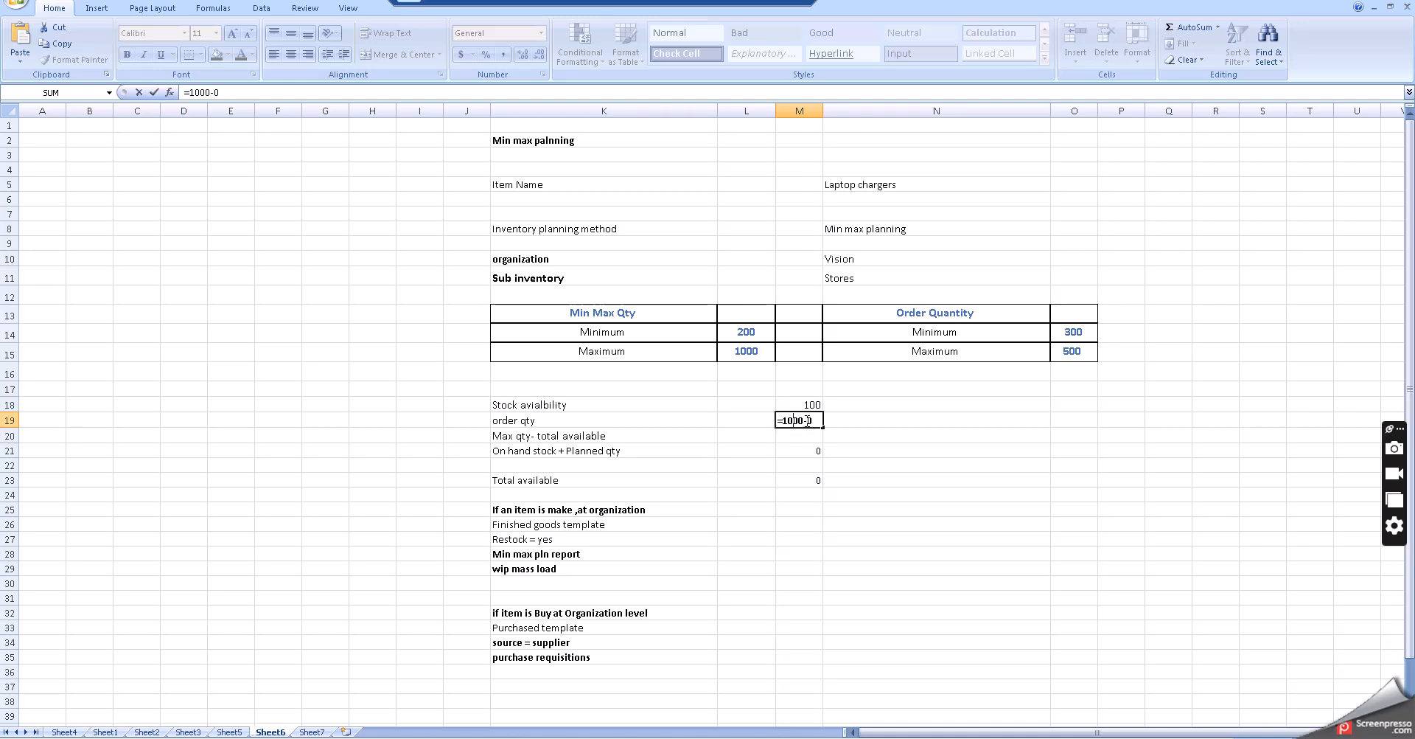
pyautogui.moveTo(807, 421); pyautogui.dragTo(821, 420)
pyautogui.write('100')
pyautogui.click(779, 552)
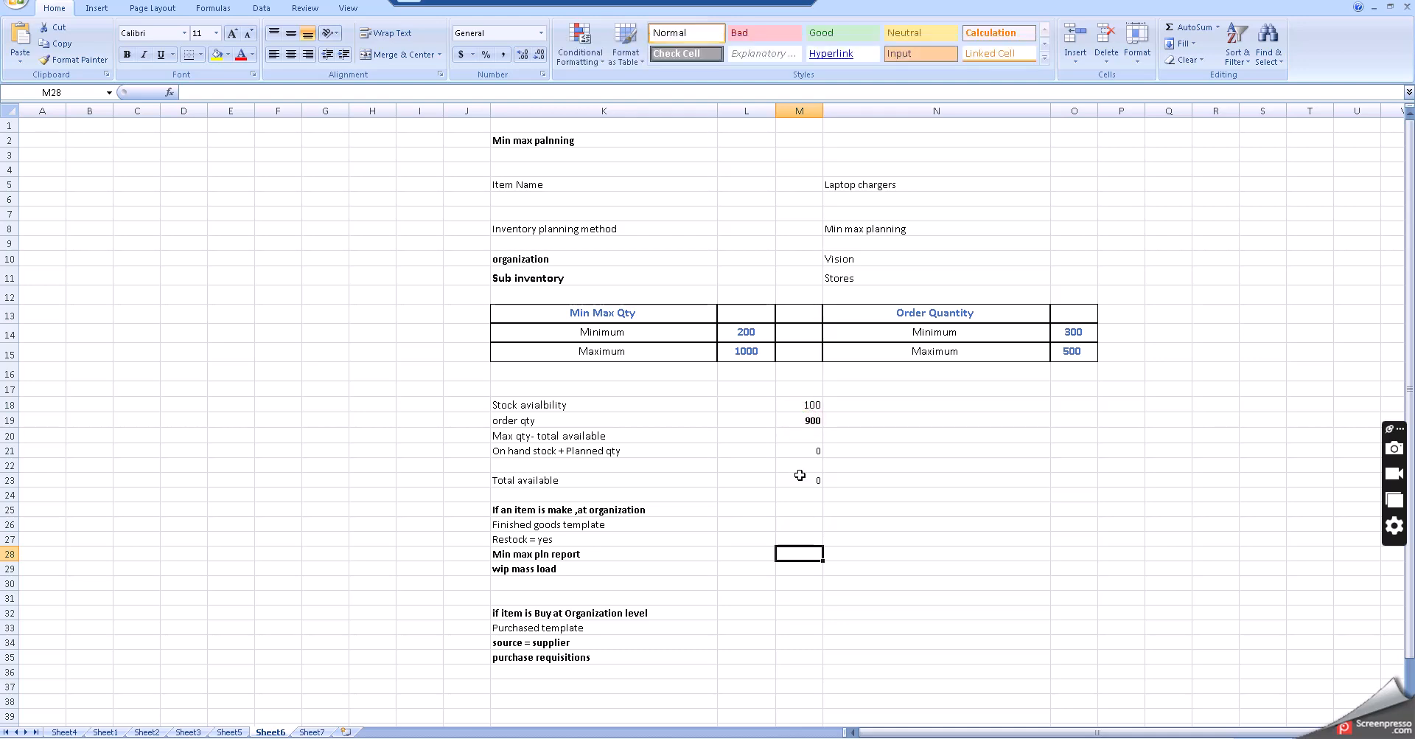
pyautogui.click(798, 421)
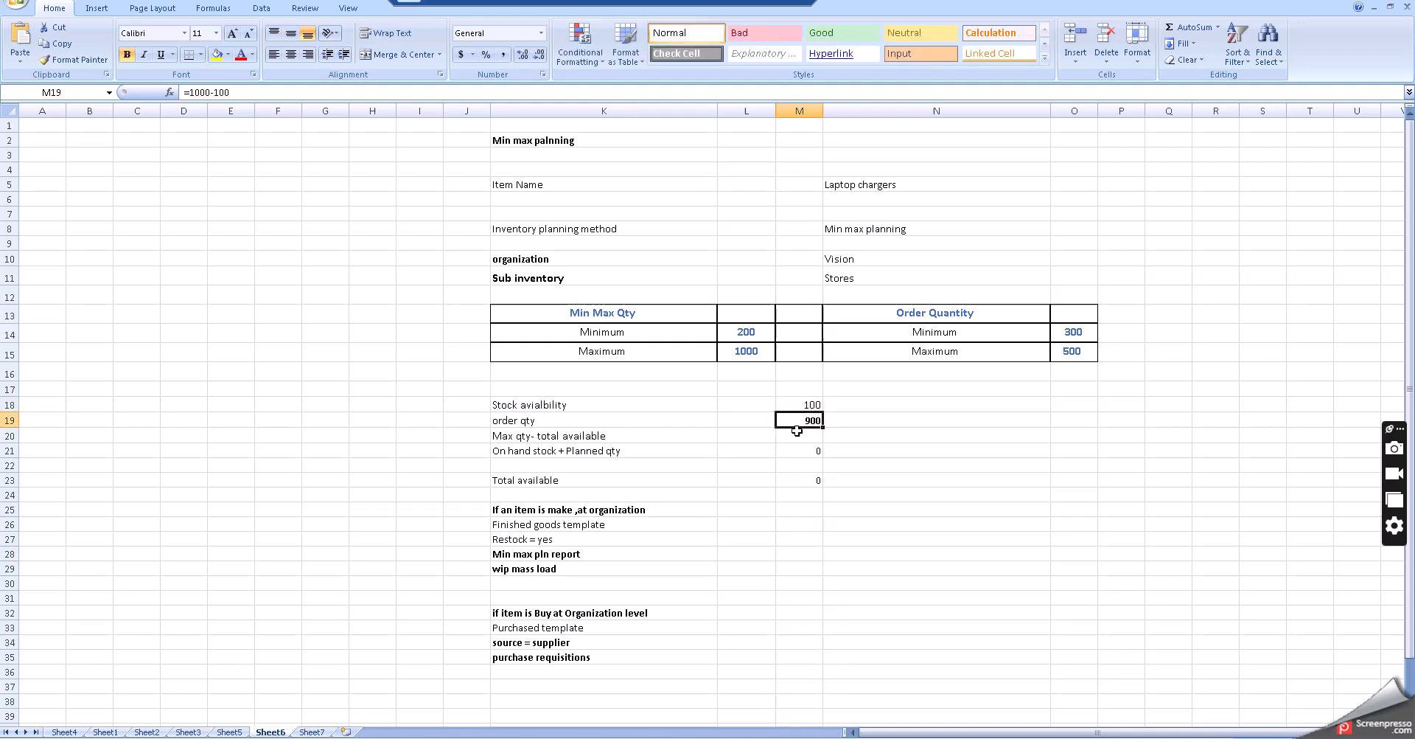
pyautogui.click(685, 440)
# - Enter 500 in the order quantity column on the order qty row
pyautogui.click(916, 419)
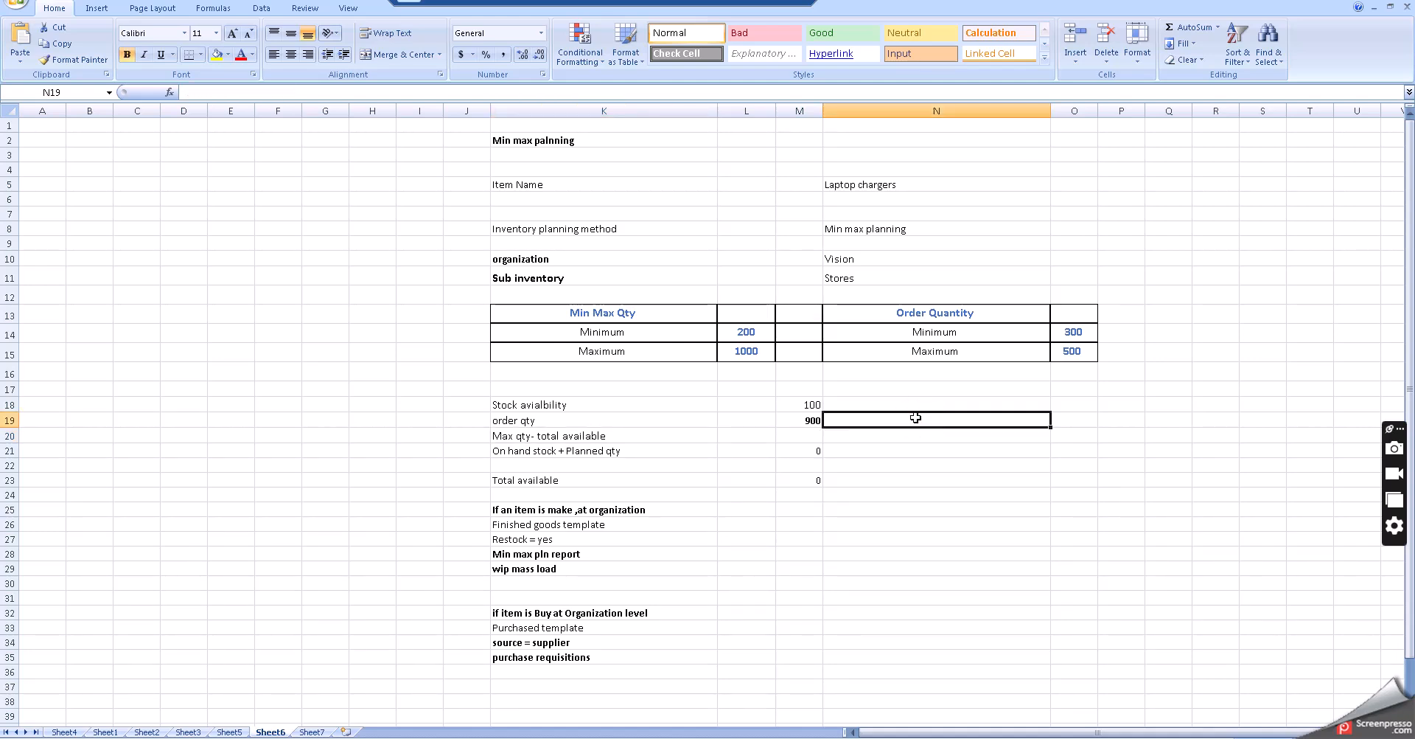
pyautogui.click(1057, 417)
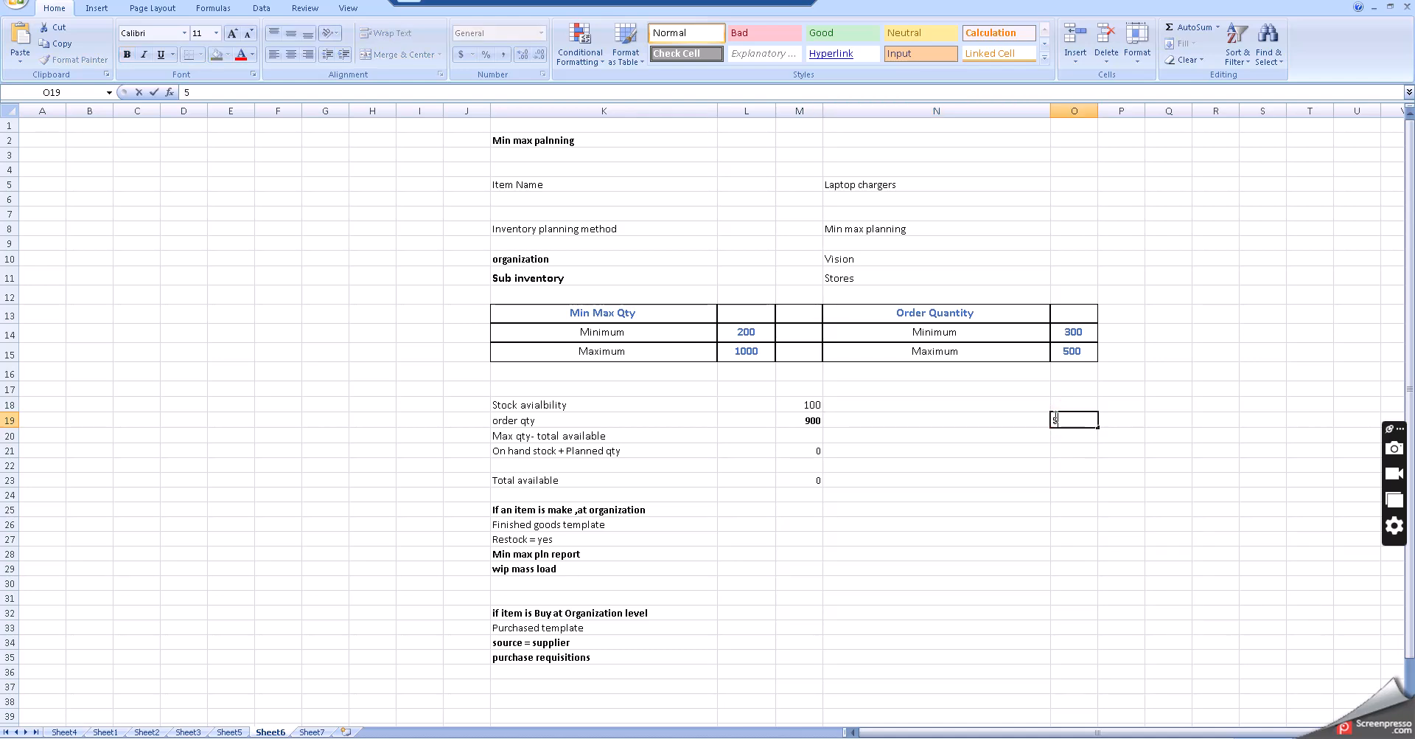
pyautogui.write('500')
pyautogui.click(1055, 522)
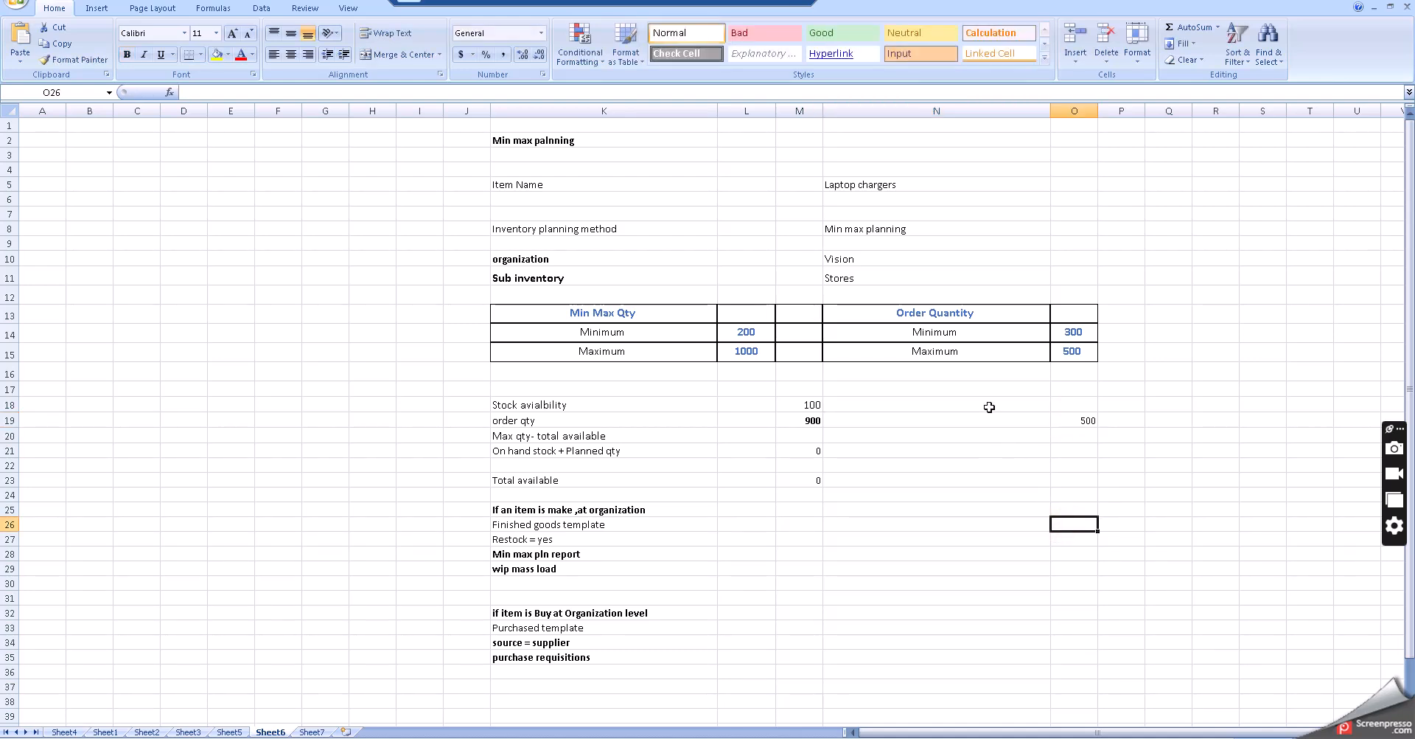
# - Enter 300 in the order quantity column on the Max qty- total available row
pyautogui.click(1065, 431)
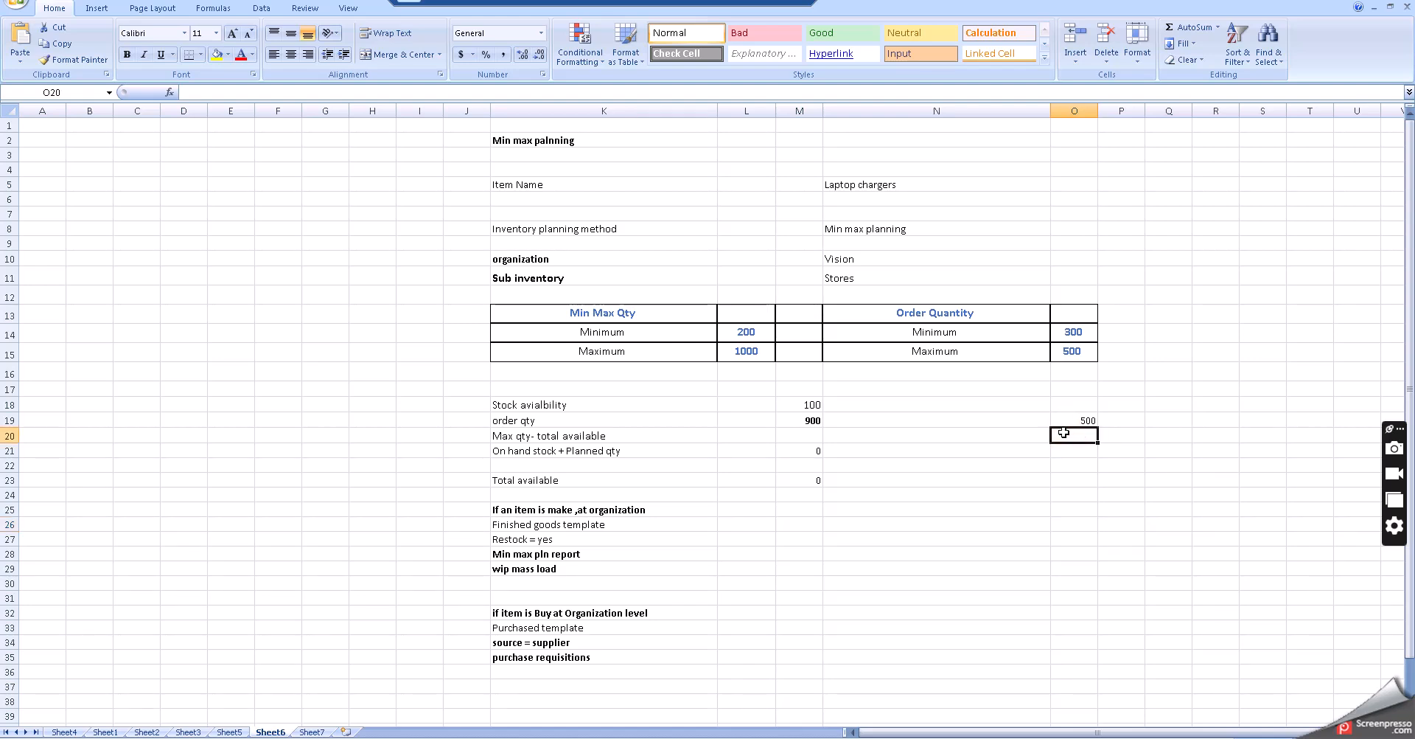
pyautogui.write('300')
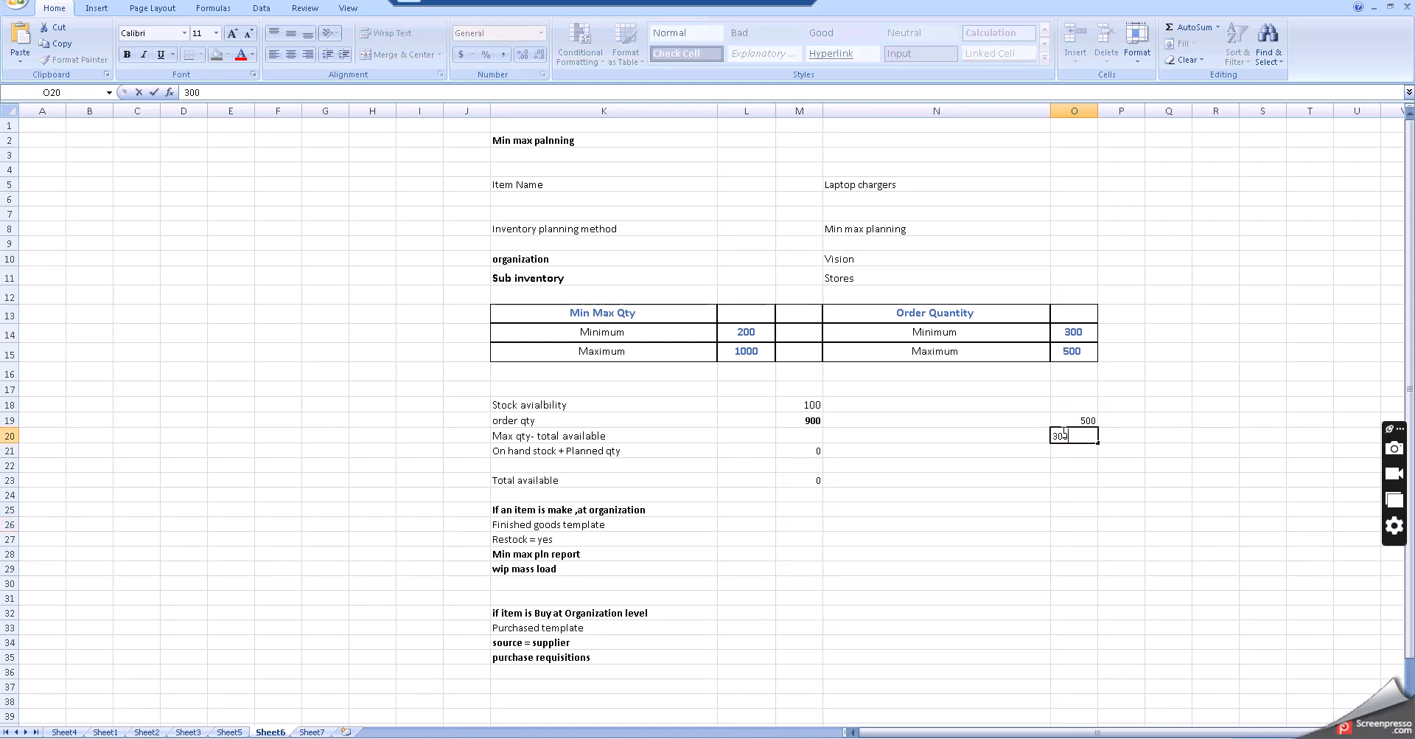
pyautogui.click(1066, 490)
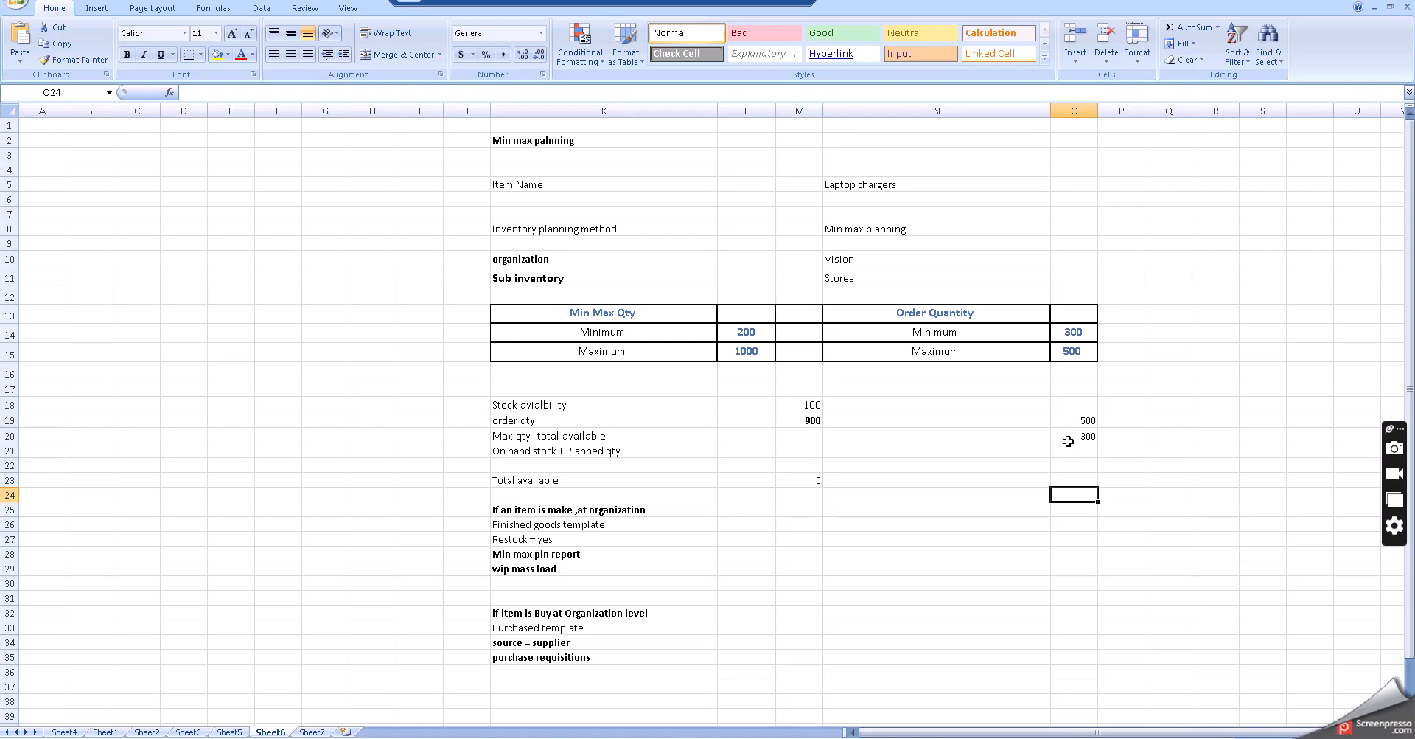
# - Enter 800 in the order quantity column on the on hand stock + planned qty row and make it bold
pyautogui.click(1066, 440)
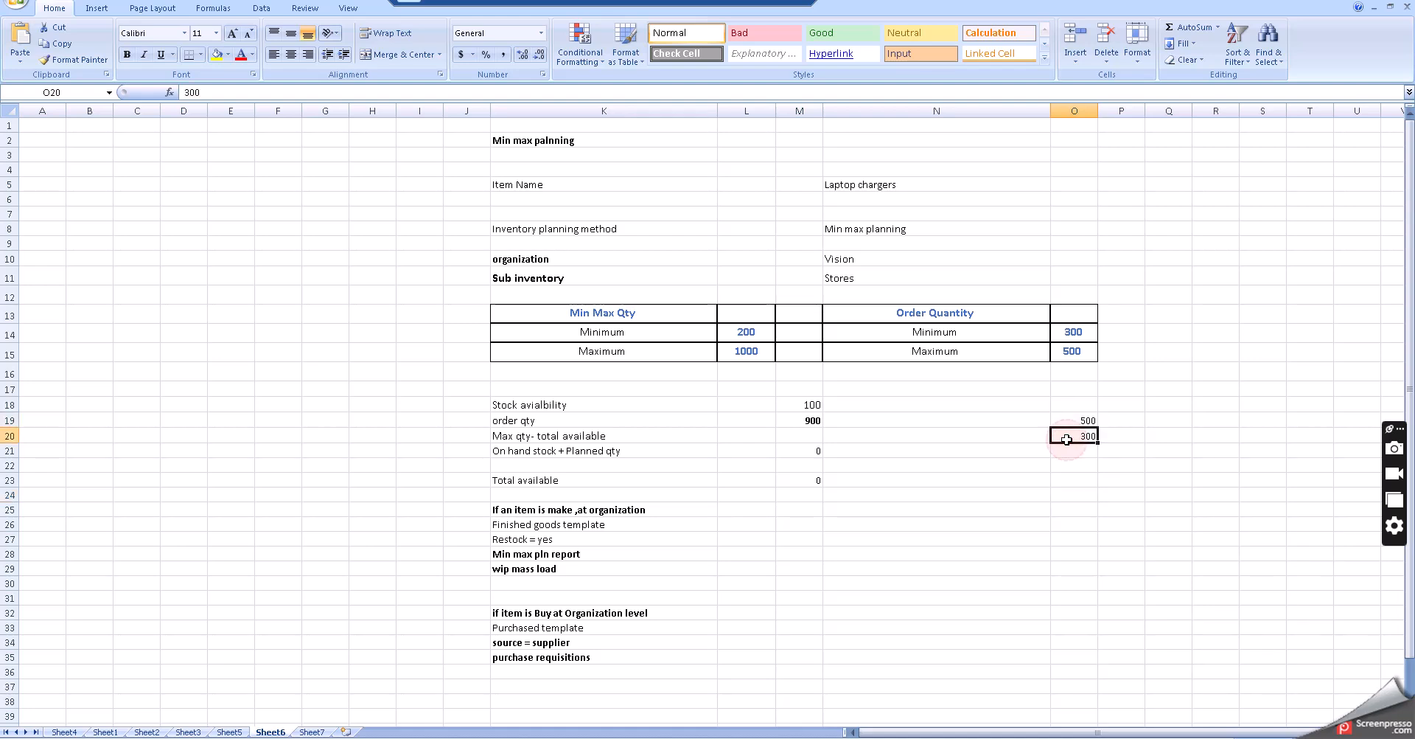
pyautogui.click(1063, 448)
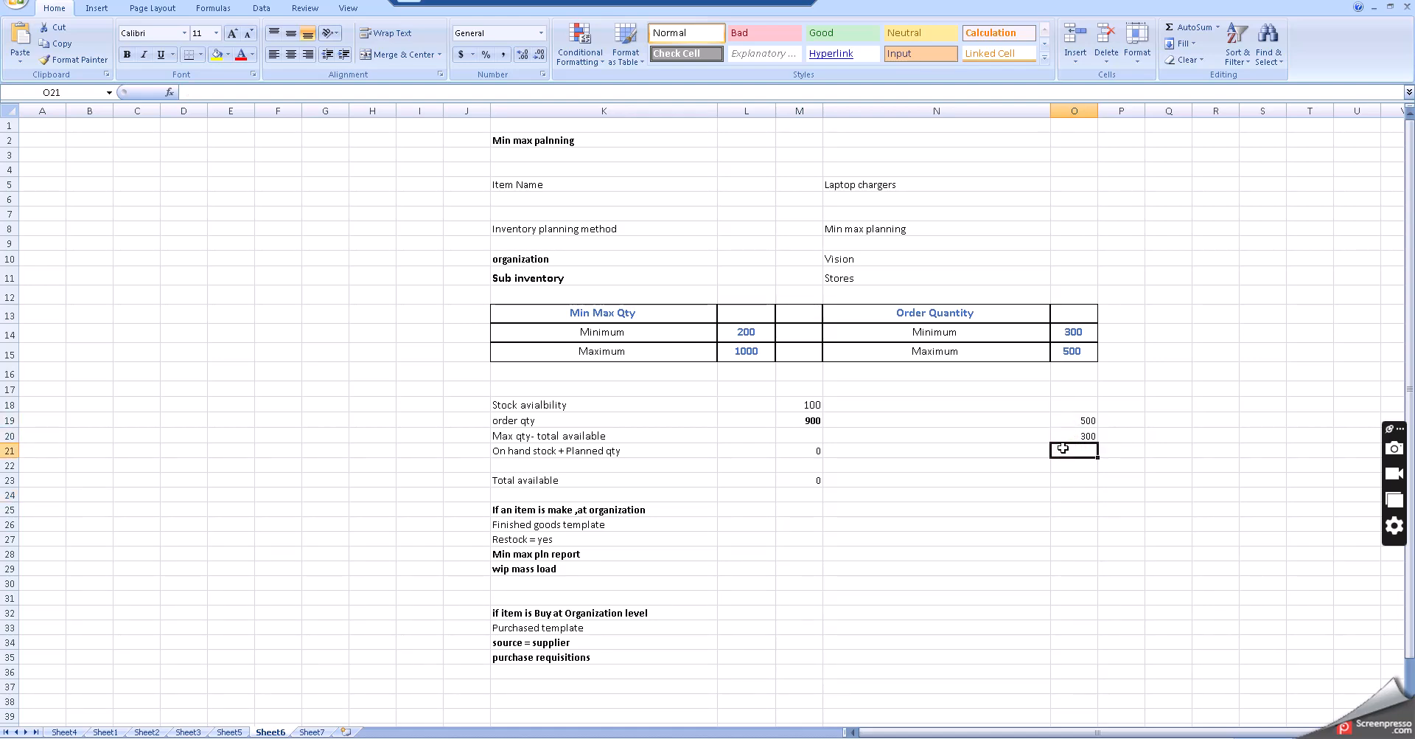
pyautogui.write('800')
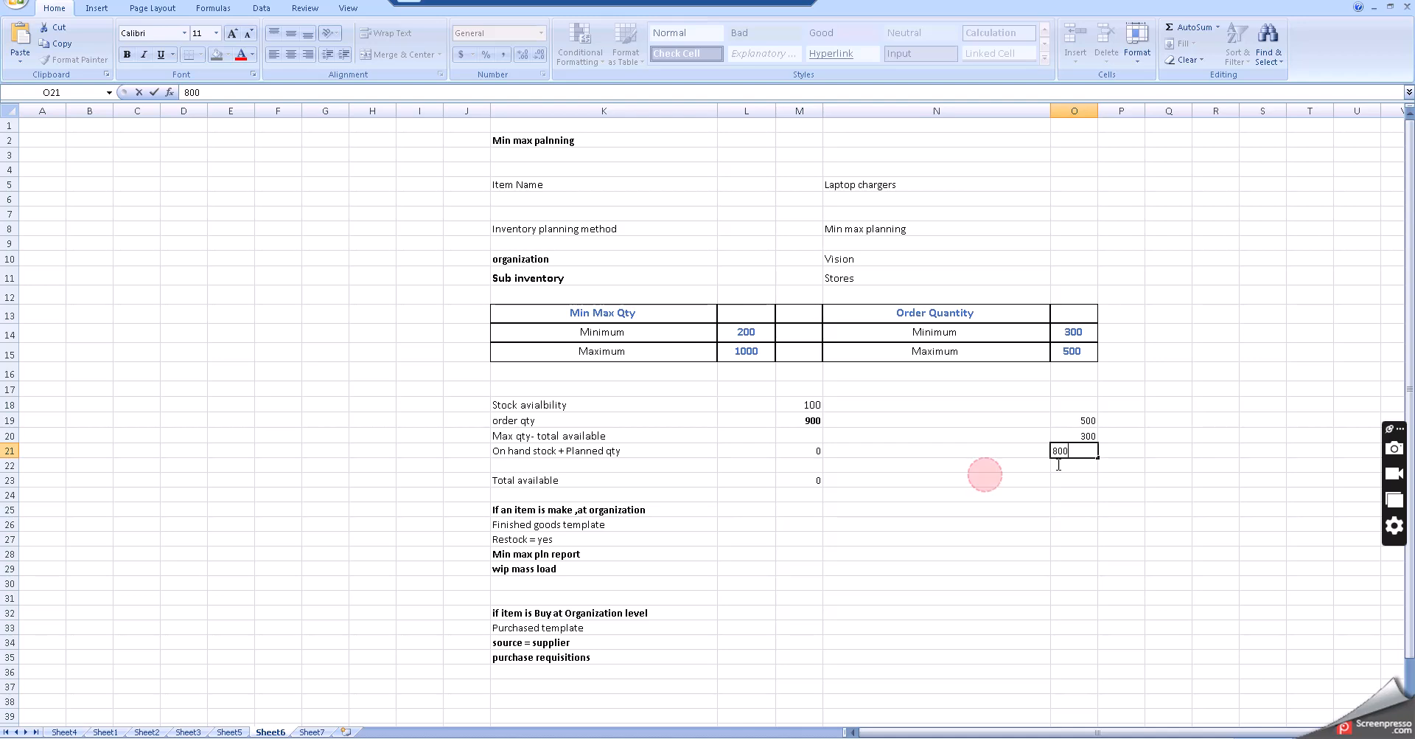
pyautogui.click(1050, 519)
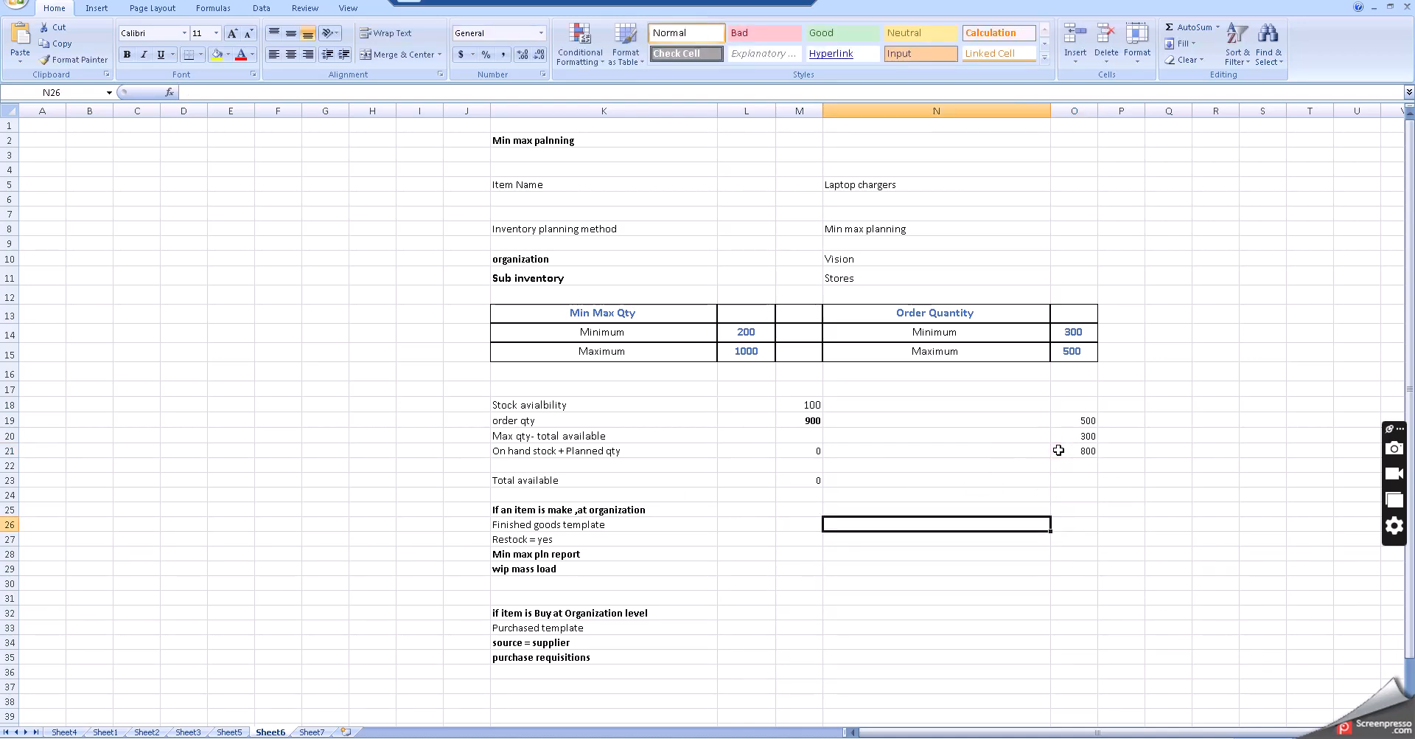
pyautogui.click(1059, 450)
pyautogui.hotkey('ctrl', 'b')
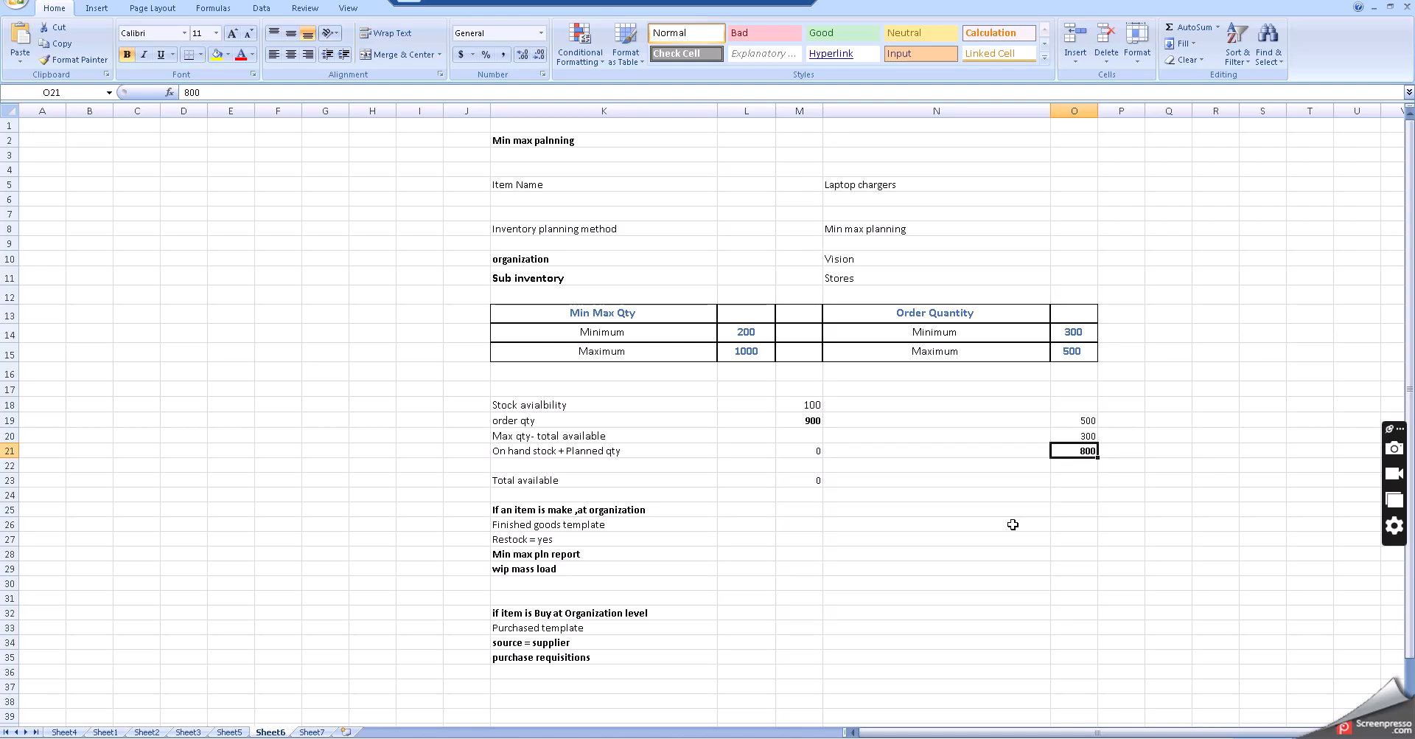
pyautogui.click(1011, 526)
# - Review the make and buy planning scenario notes in the worksheet and the min max planning text file
pyautogui.scroll(-1, 757, 460)
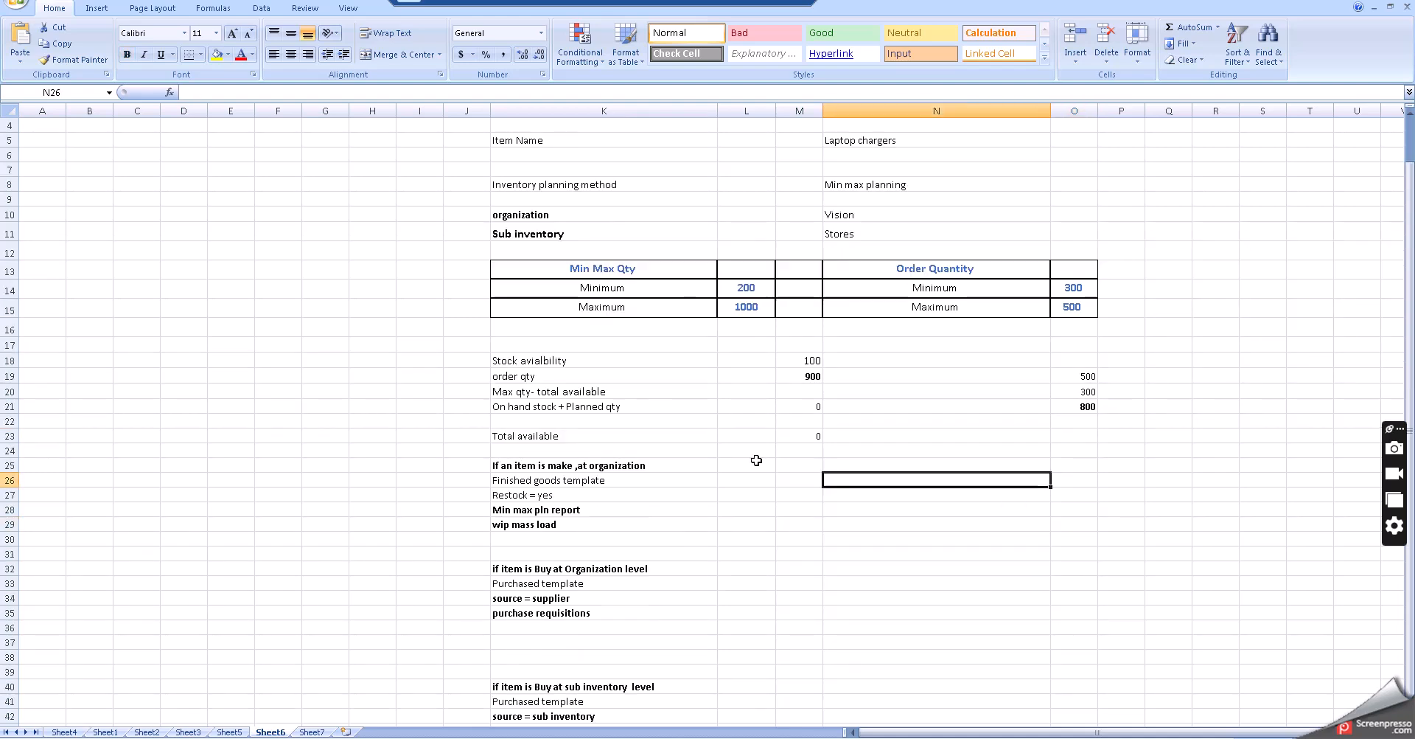
pyautogui.scroll(-1, 757, 460)
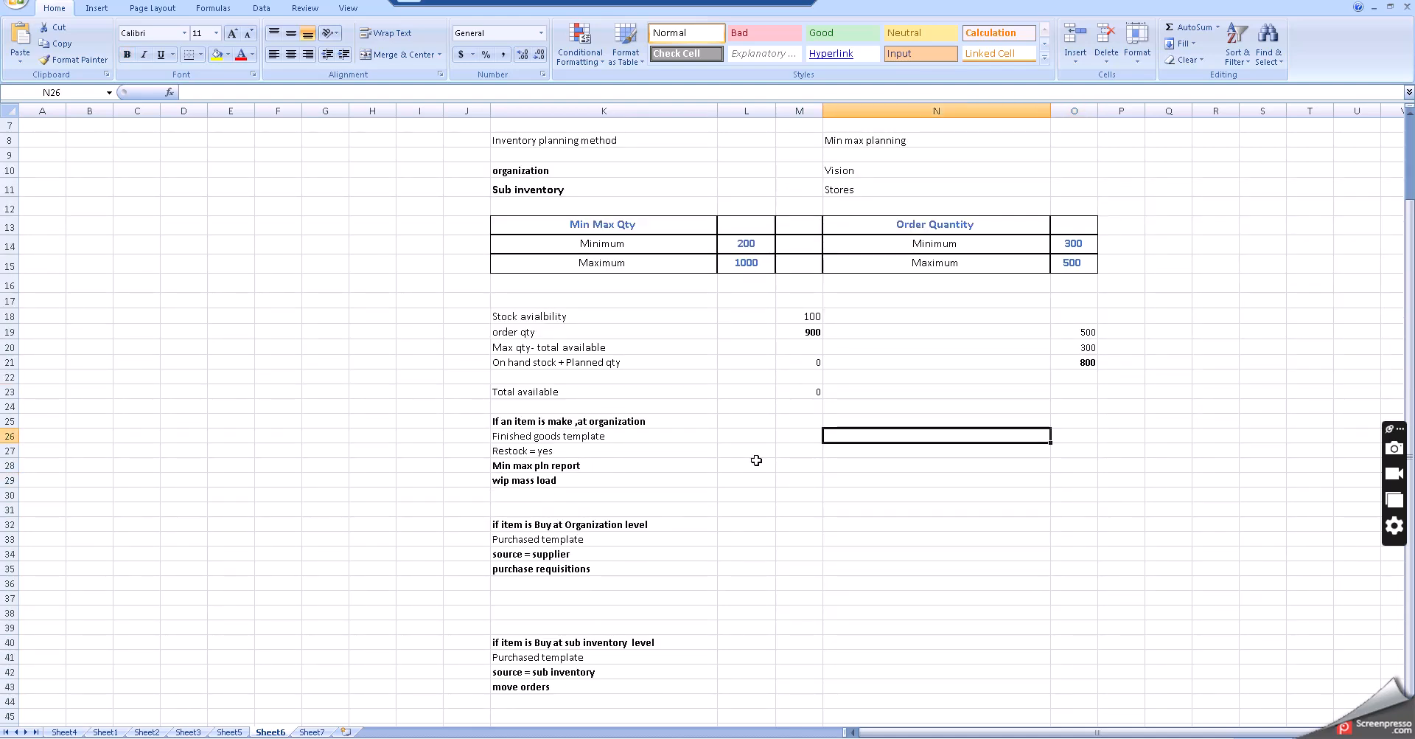
pyautogui.scroll(-1, 756, 460)
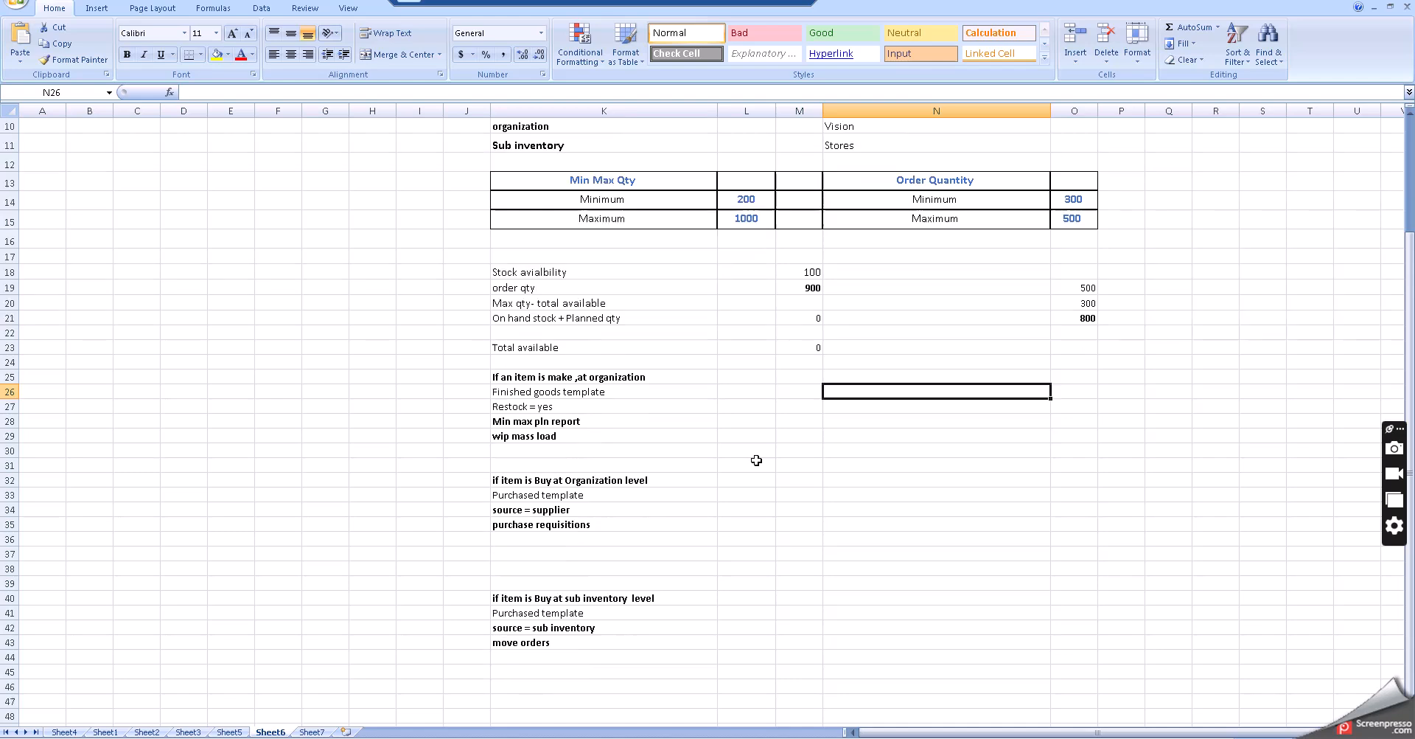
pyautogui.click(576, 376)
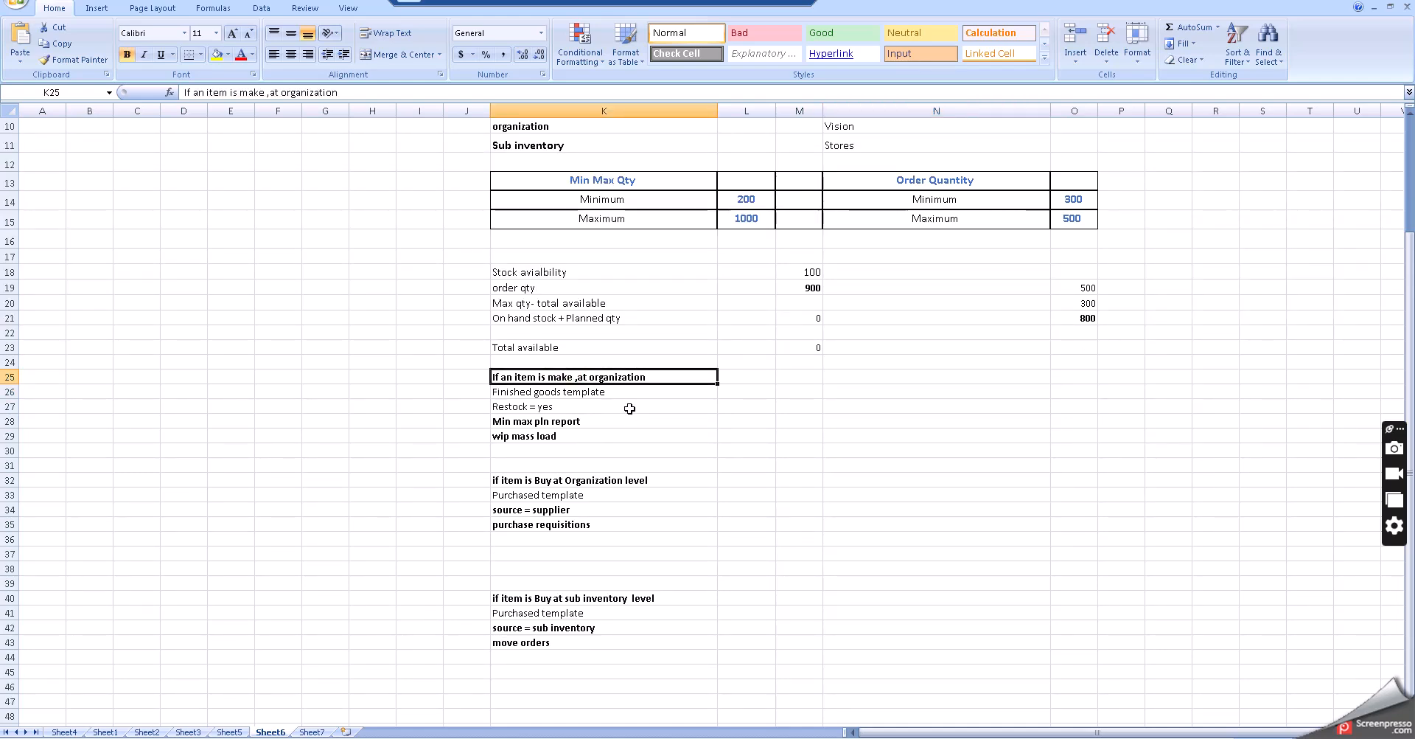
pyautogui.click(585, 478)
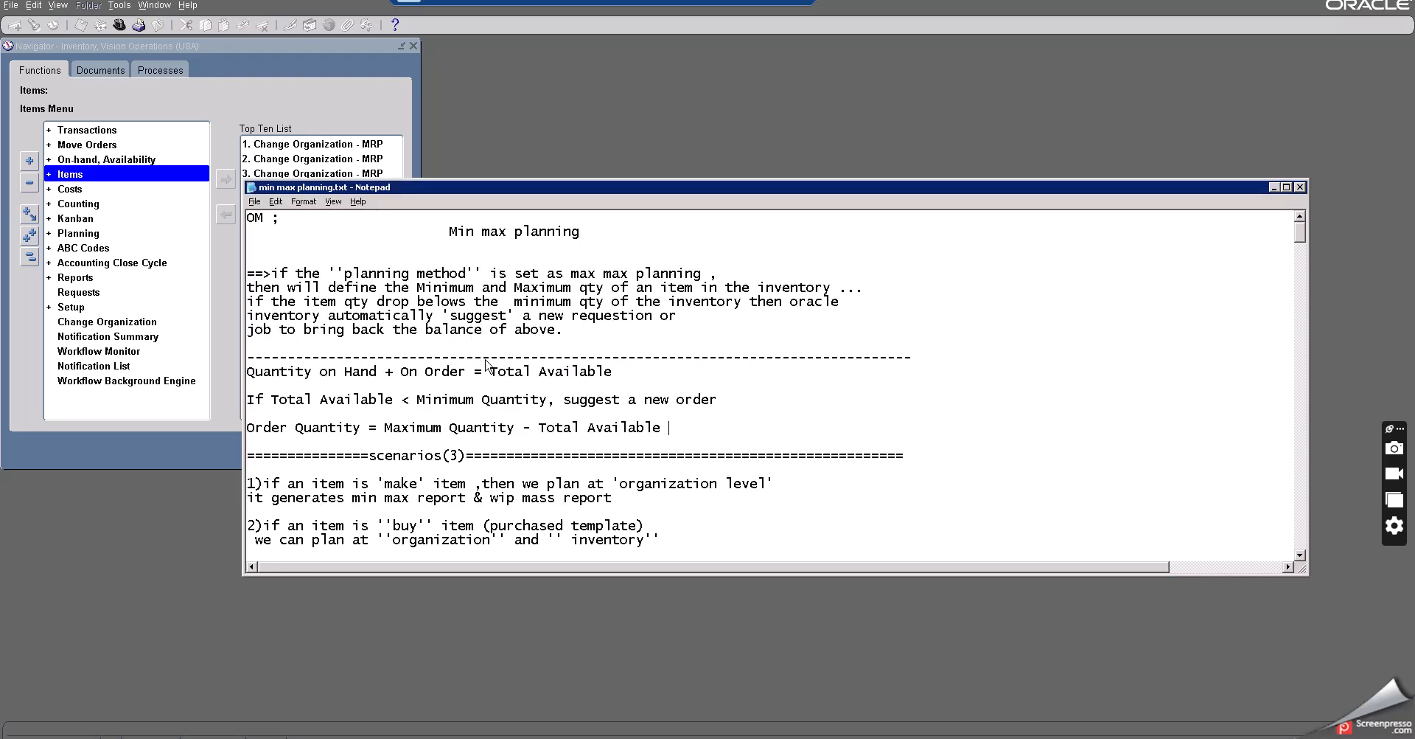
pyautogui.scroll(-2, 496, 365)
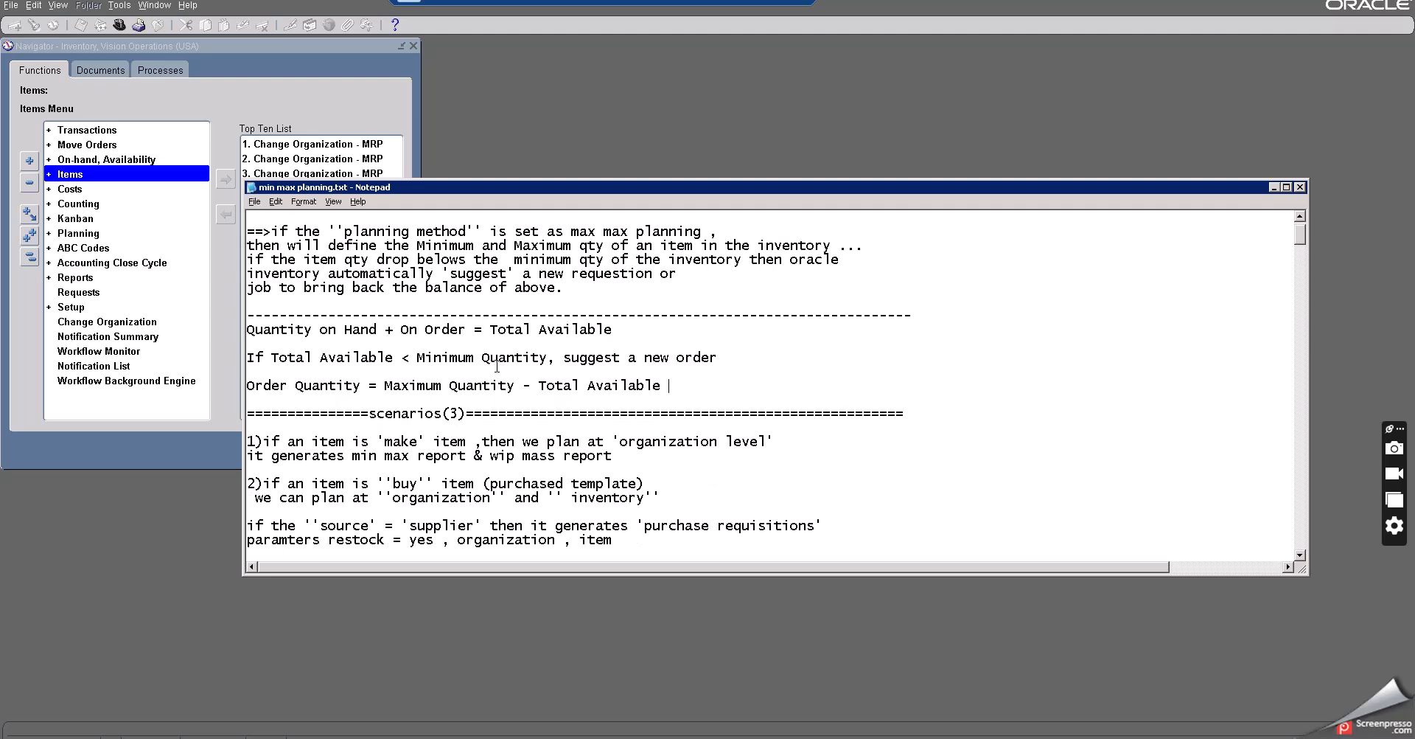
pyautogui.scroll(-3, 497, 366)
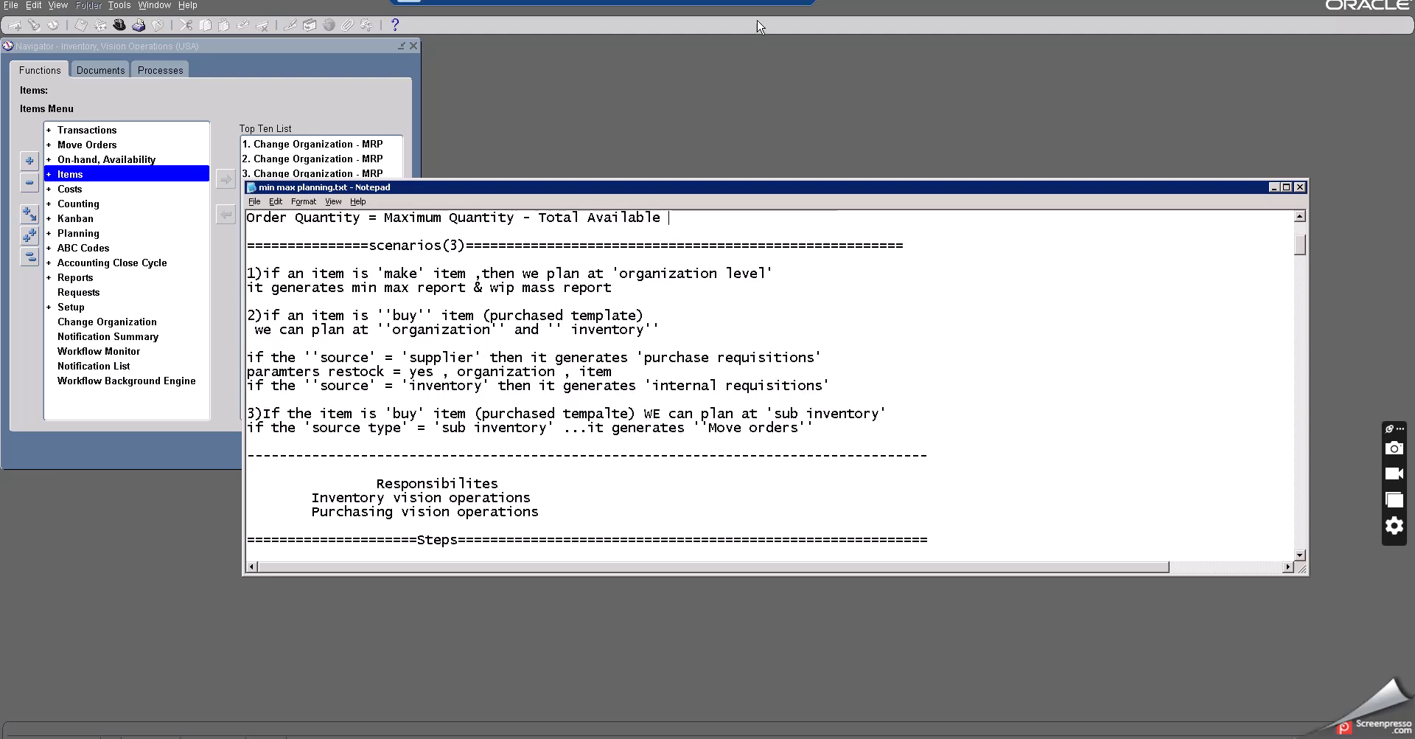
# - Switch to the Chrome browser window
pyautogui.click(746, 1)
pyautogui.click(1184, 736)
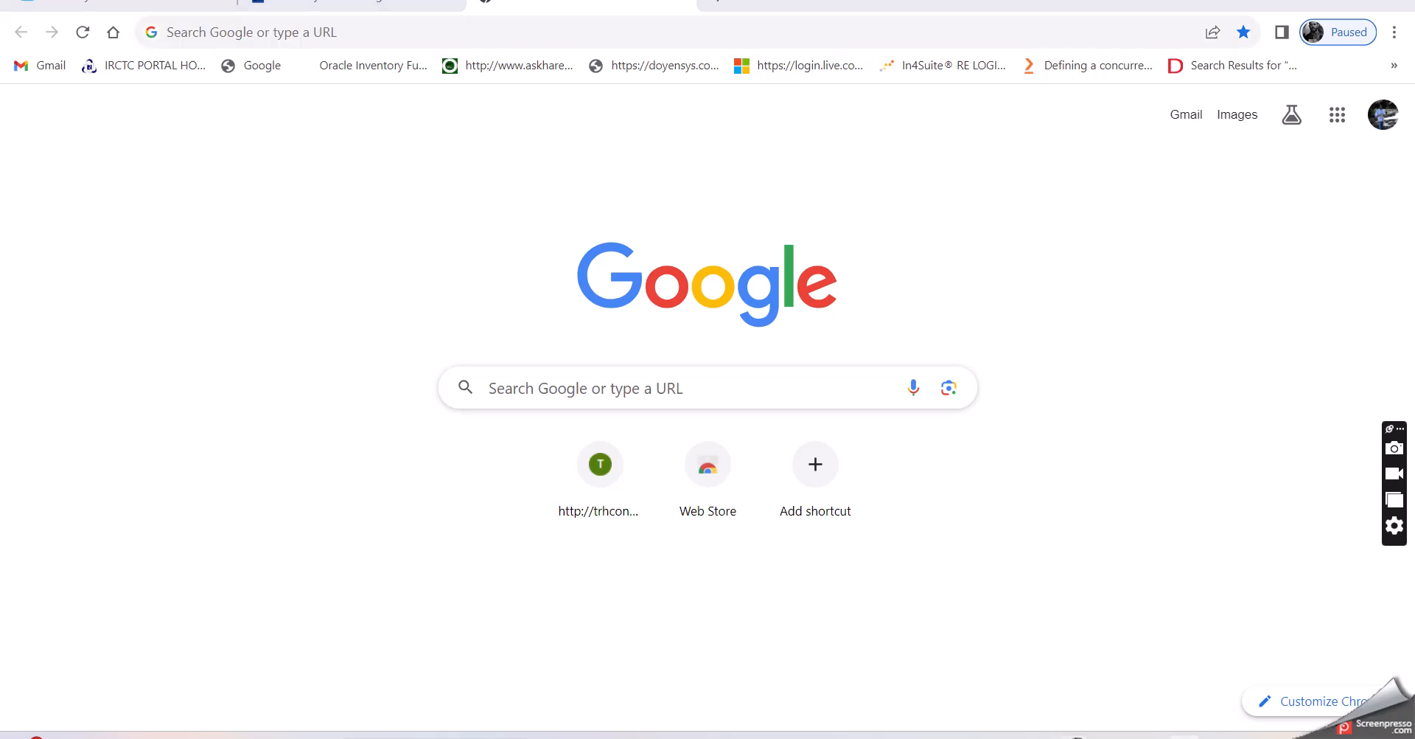
pyautogui.rightClick(1221, 622)
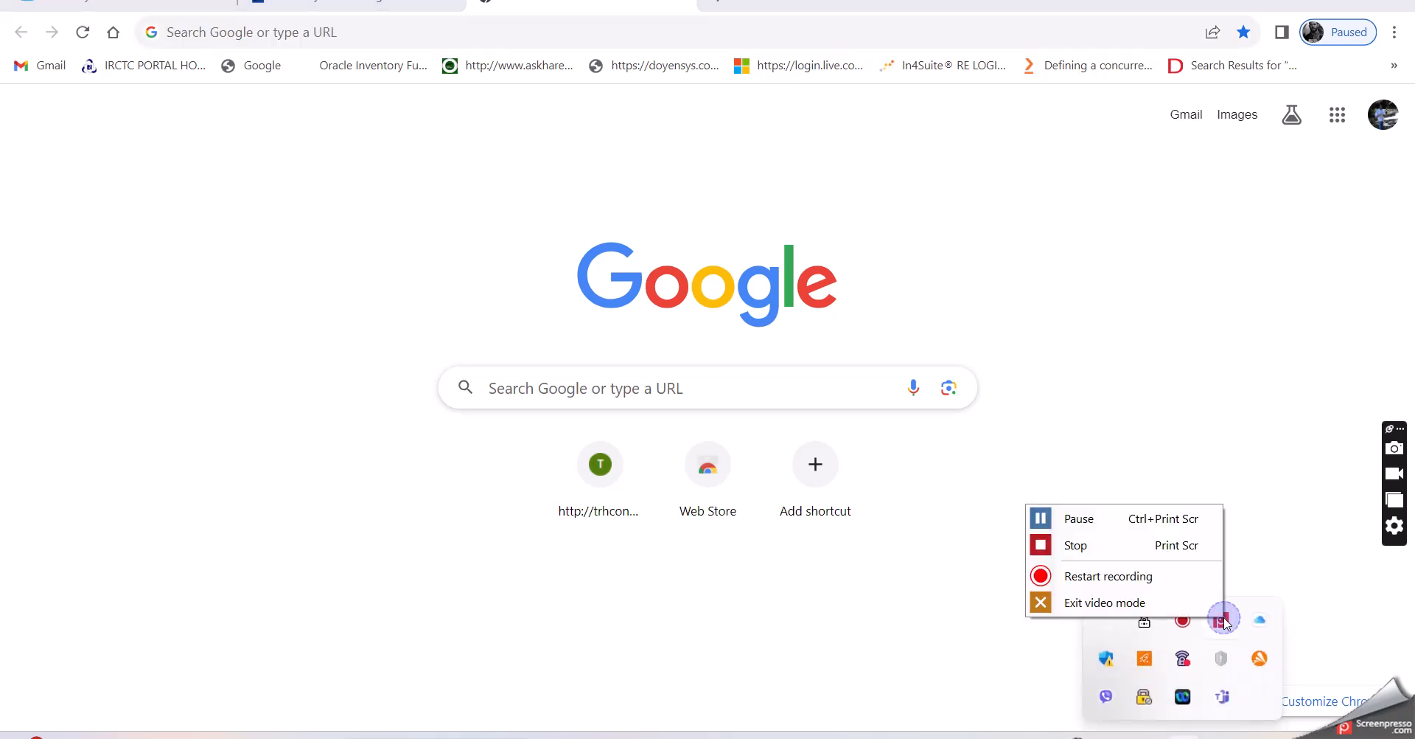
pyautogui.click(1053, 521)
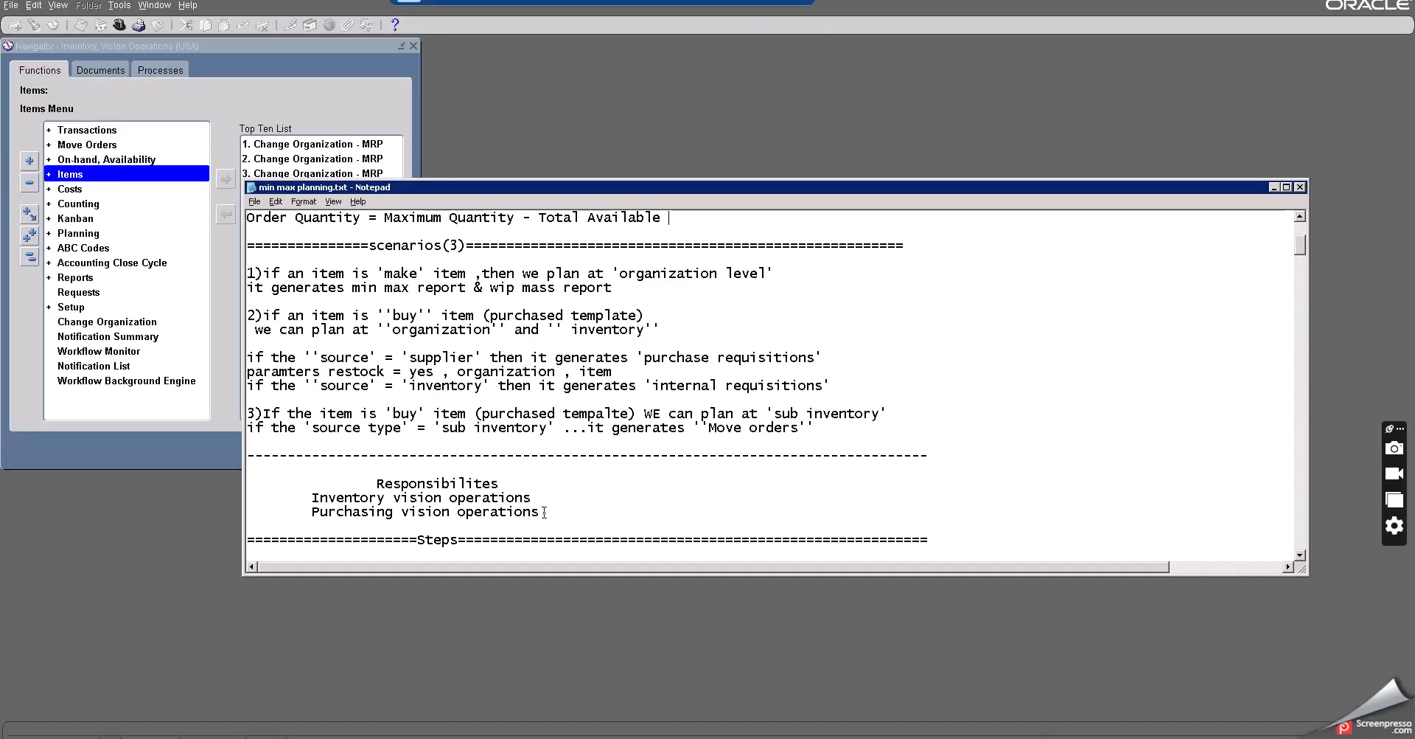
# - Review the responsibilities section of the min max planning notes
pyautogui.moveTo(544, 512); pyautogui.dragTo(324, 493)
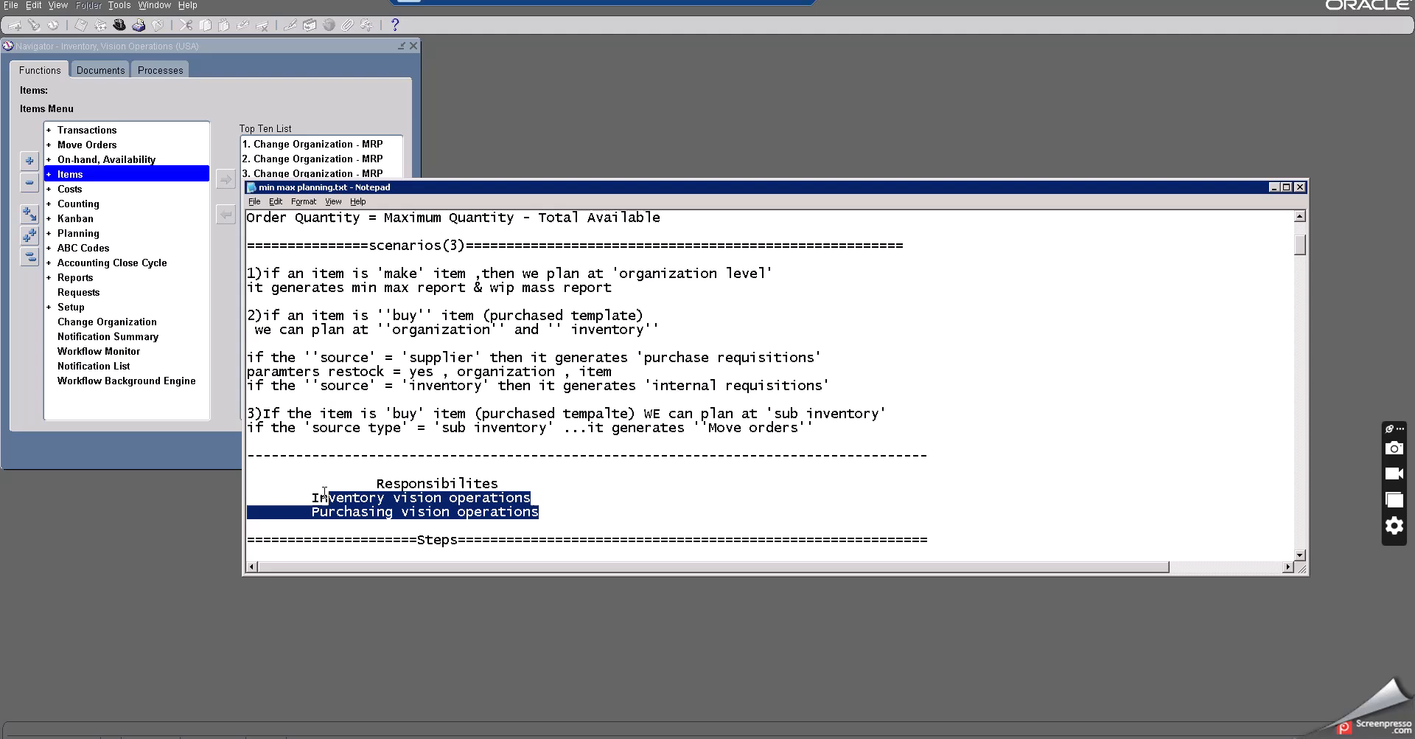
pyautogui.click(442, 510)
pyautogui.scroll(-1, 595, 495)
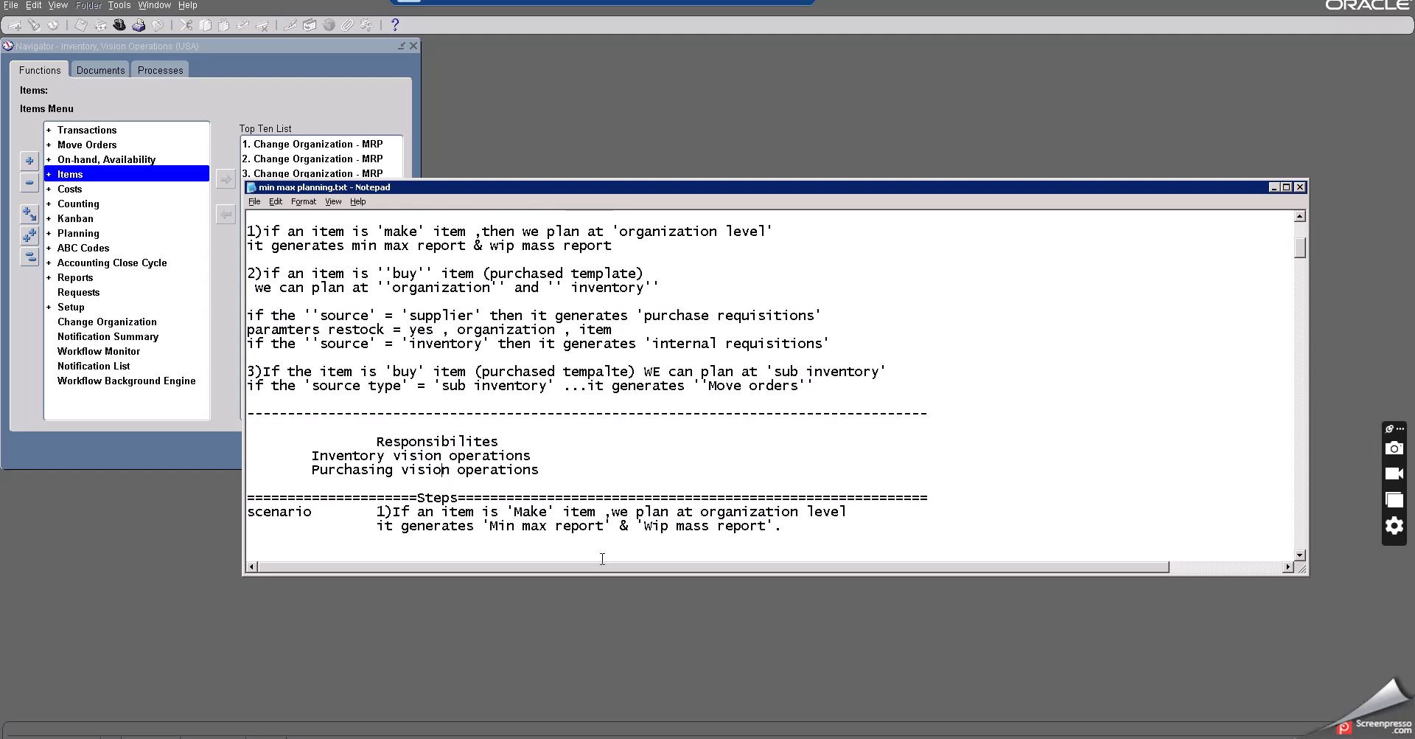
# - Open the Master Items form from the Items menu of the inventory navigator
pyautogui.hotkey('alt', 'Tab')
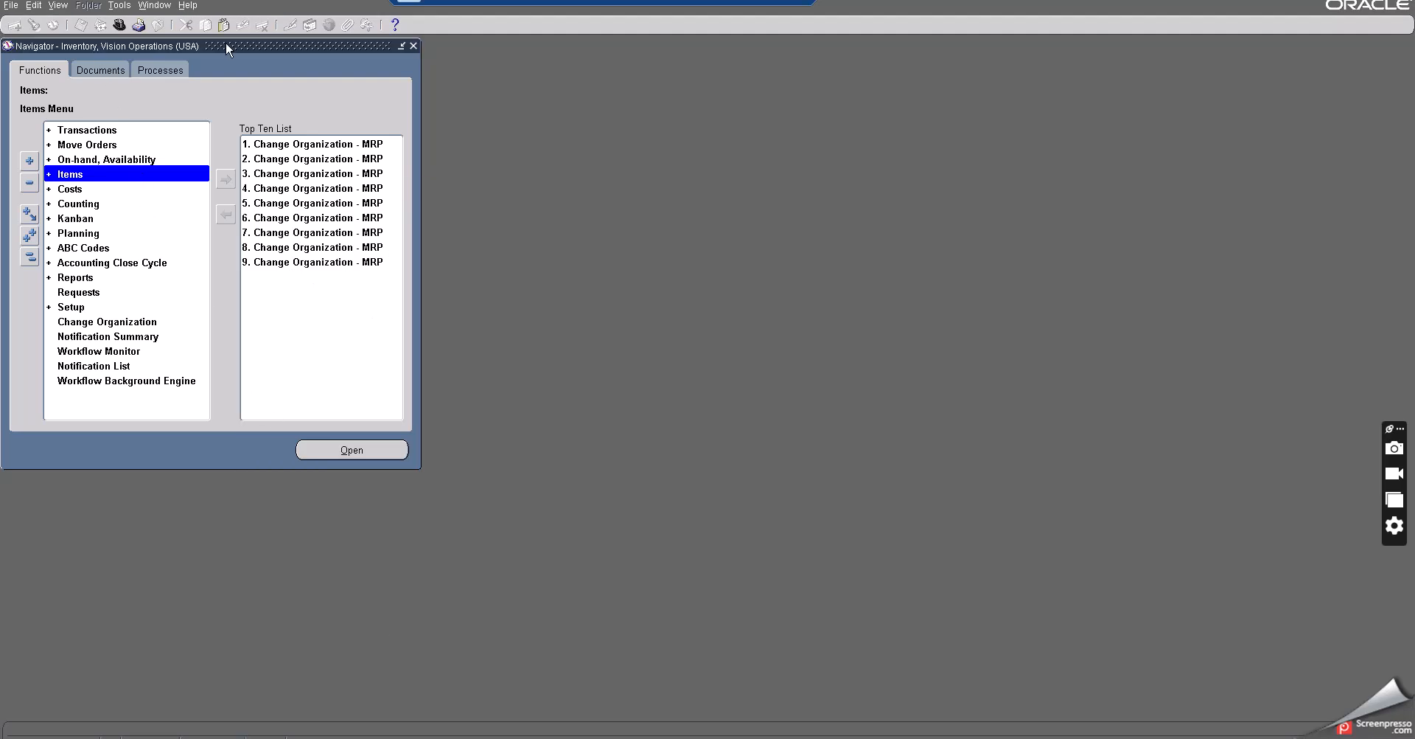
pyautogui.doubleClick(70, 175)
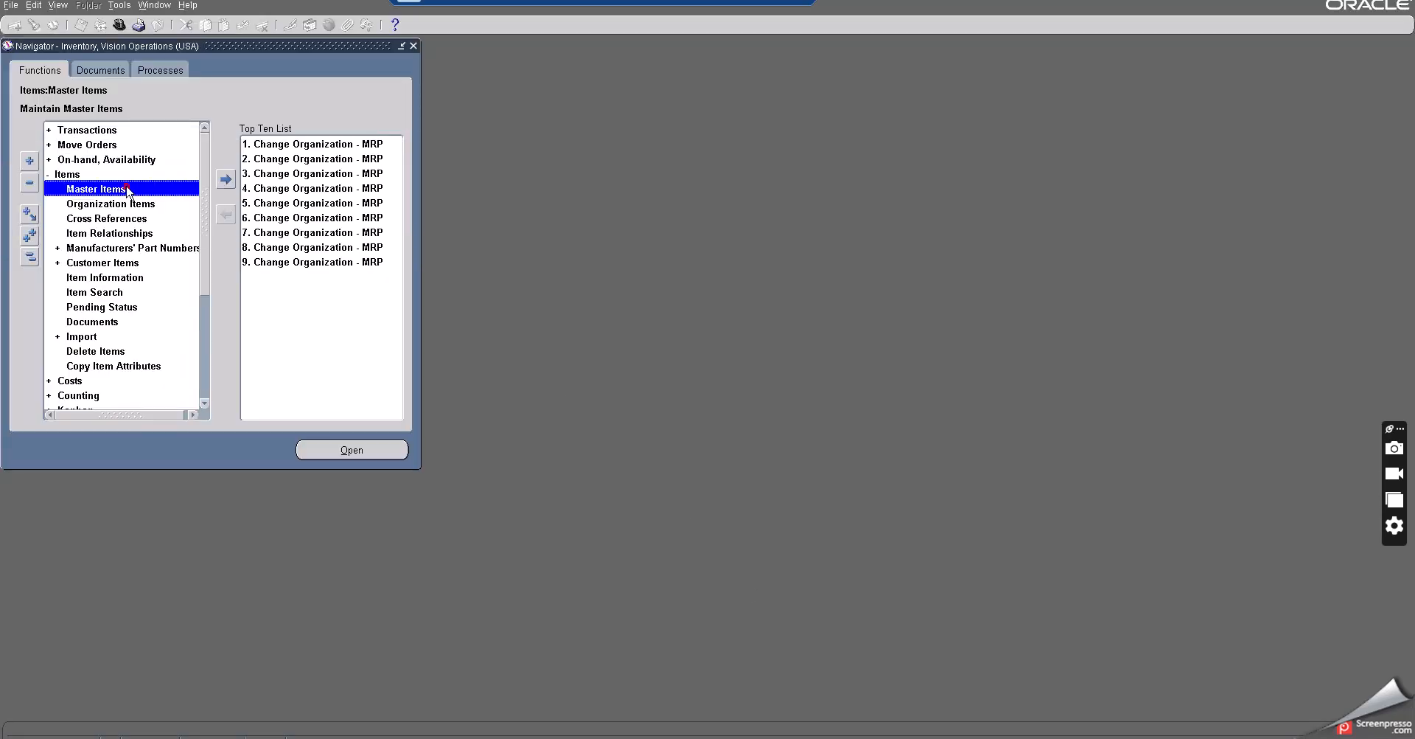
pyautogui.doubleClick(126, 188)
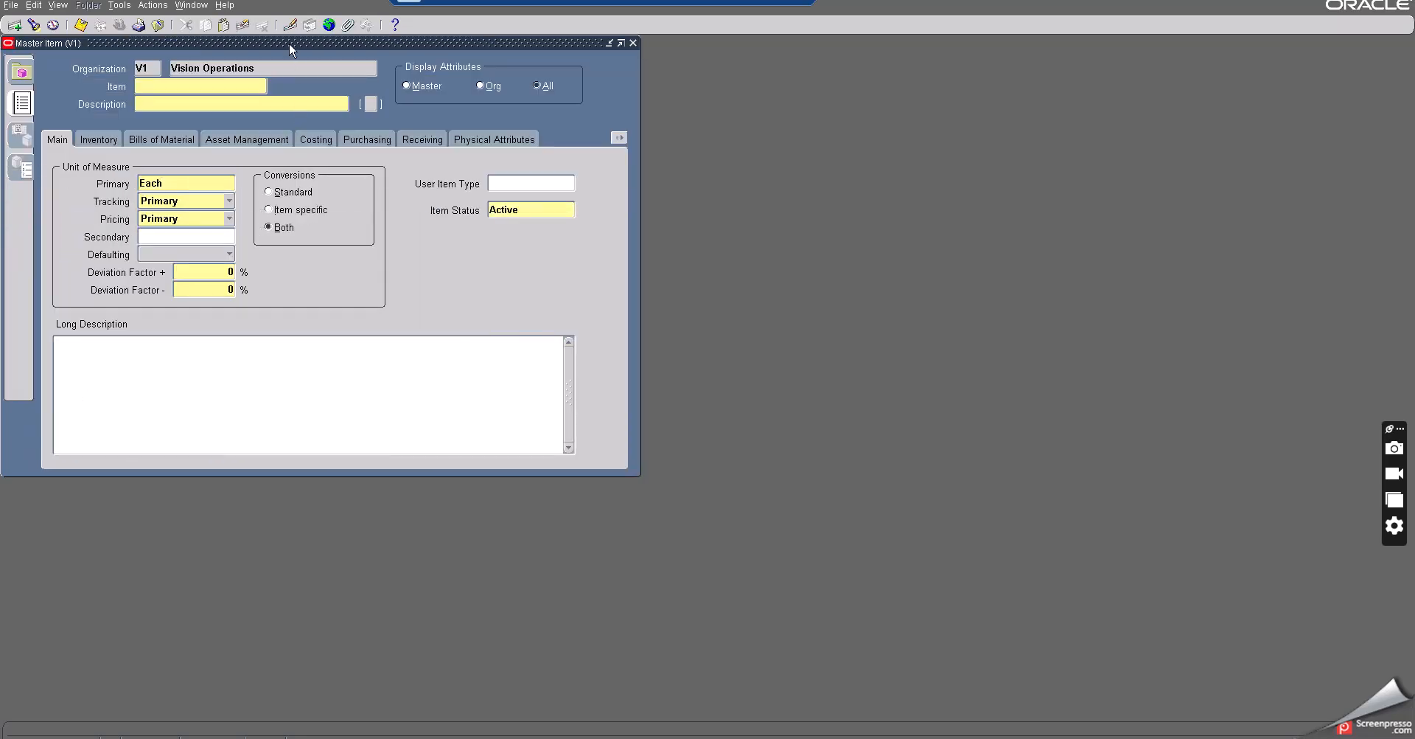
pyautogui.moveTo(291, 51); pyautogui.dragTo(466, 56)
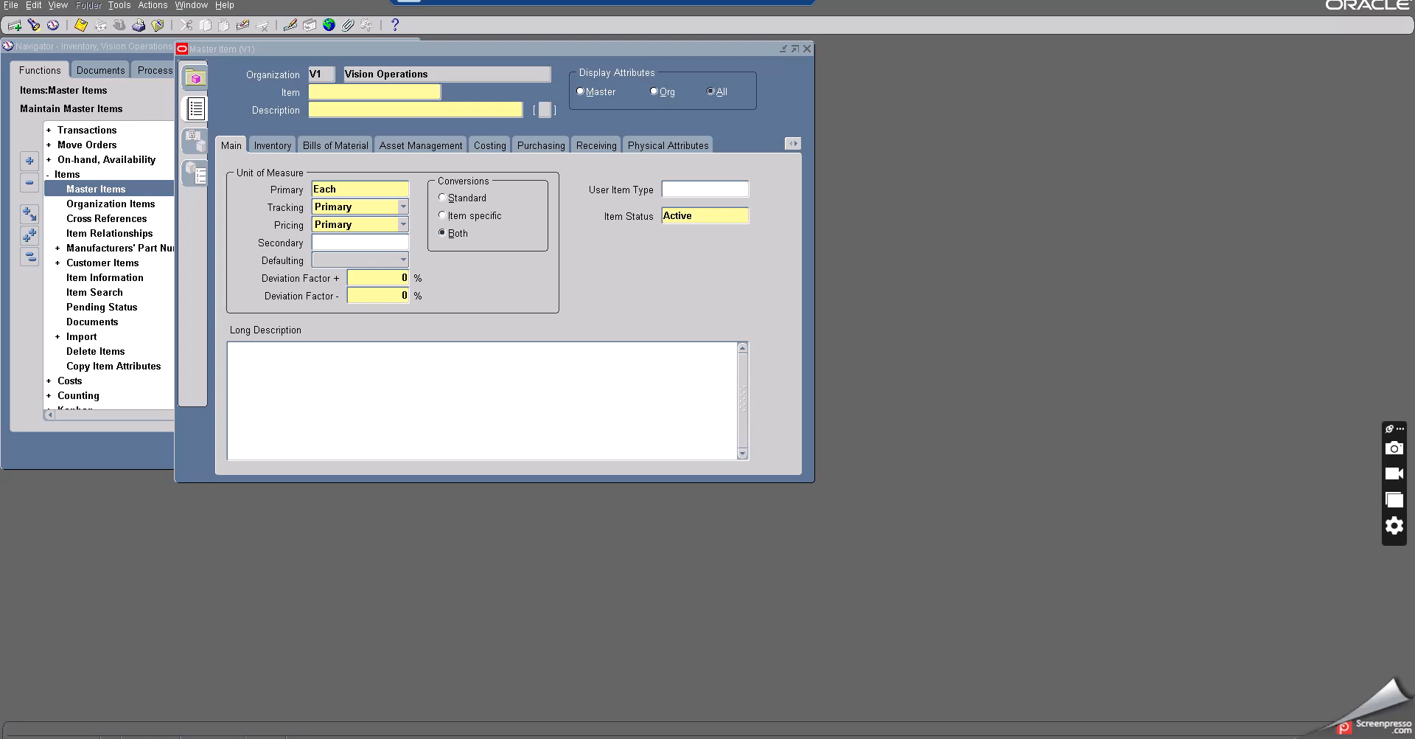
# - Copy the item name from the notes into a new master item as 'Min Max Make item at org' for both Item and Description, then save it
pyautogui.hotkey('alt', 'Tab')
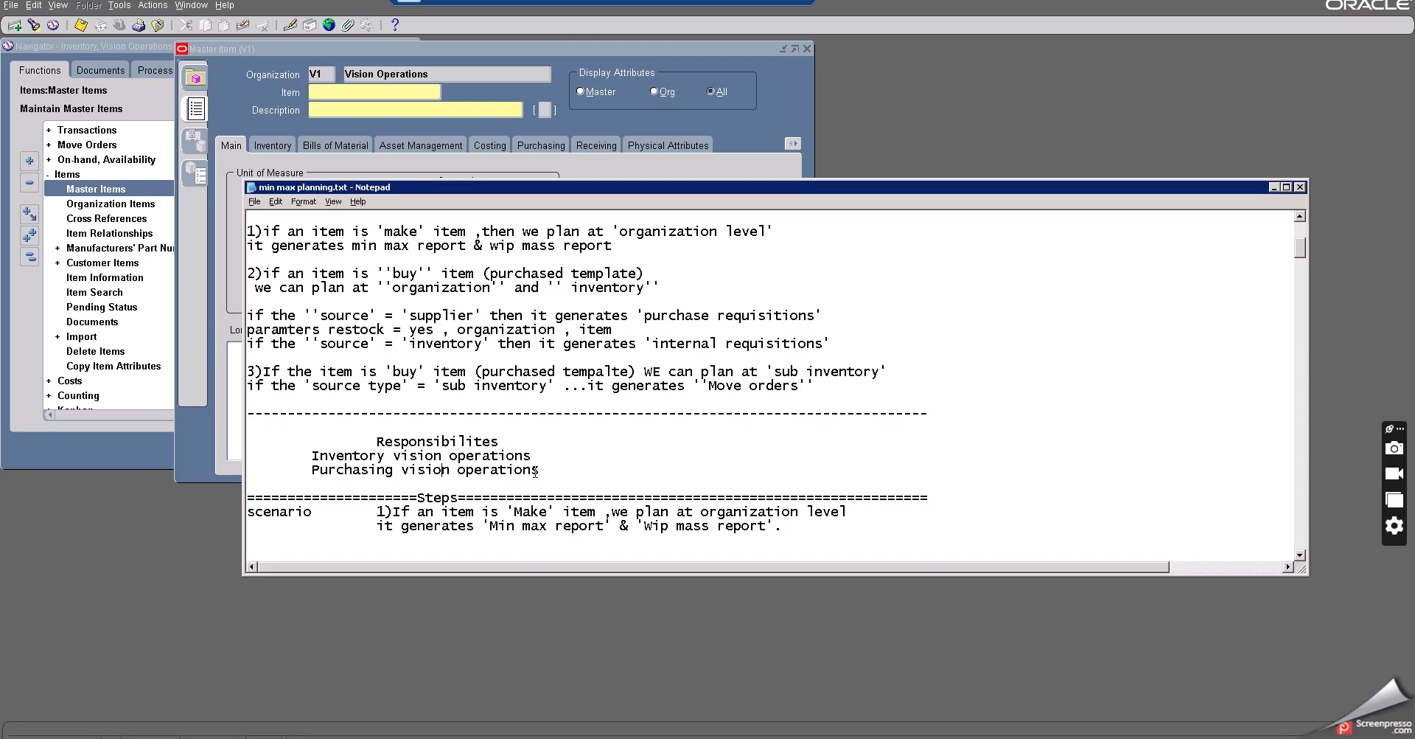
pyautogui.scroll(-2, 538, 476)
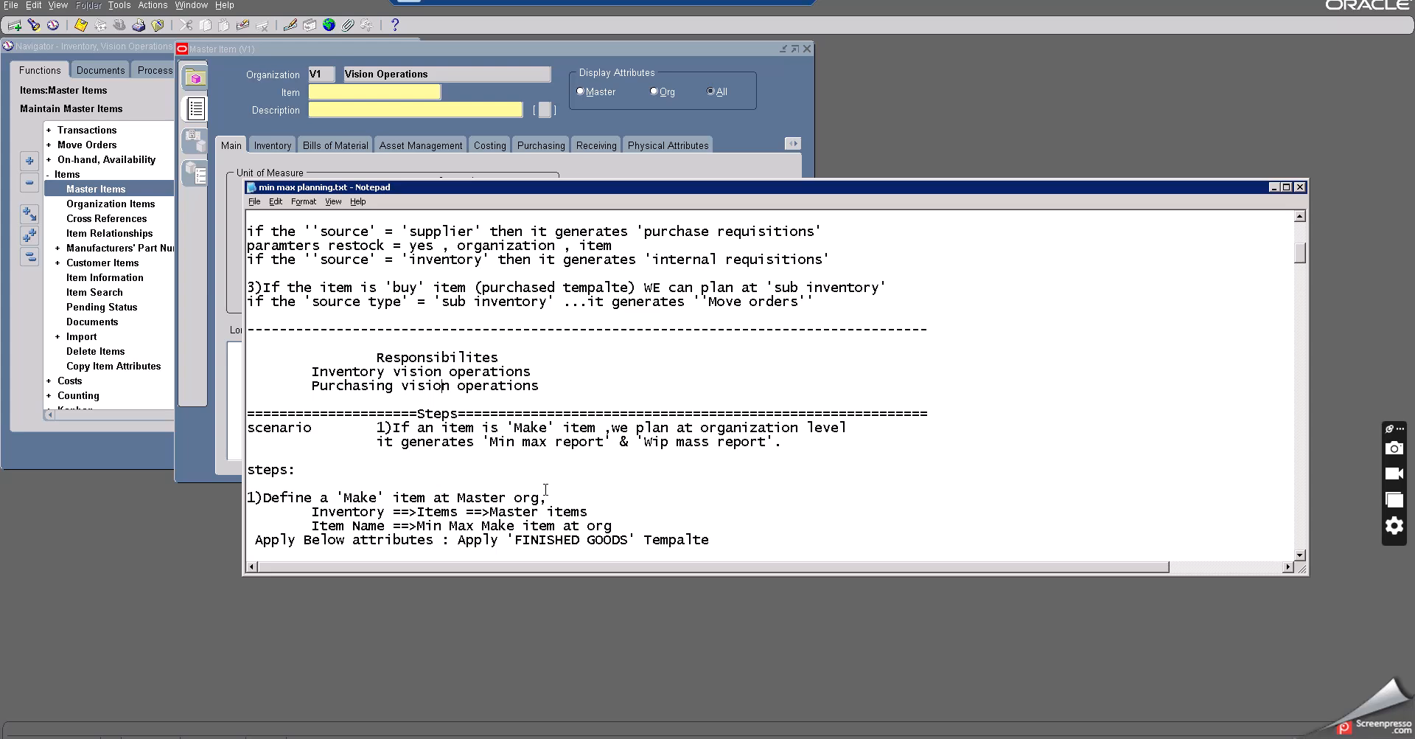
pyautogui.click(613, 526)
pyautogui.moveTo(613, 526); pyautogui.dragTo(417, 526)
pyautogui.hotkey('ctrl', 'c')
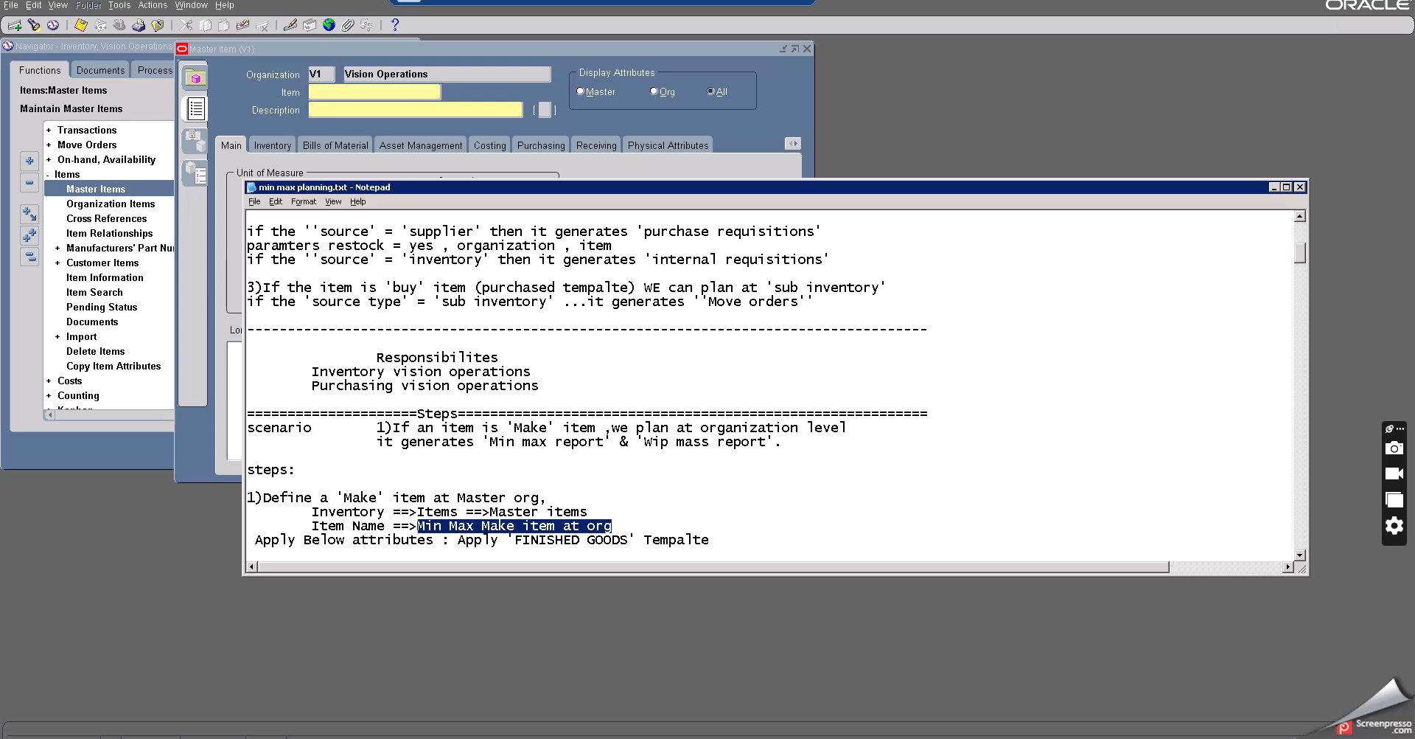
pyautogui.click(435, 617)
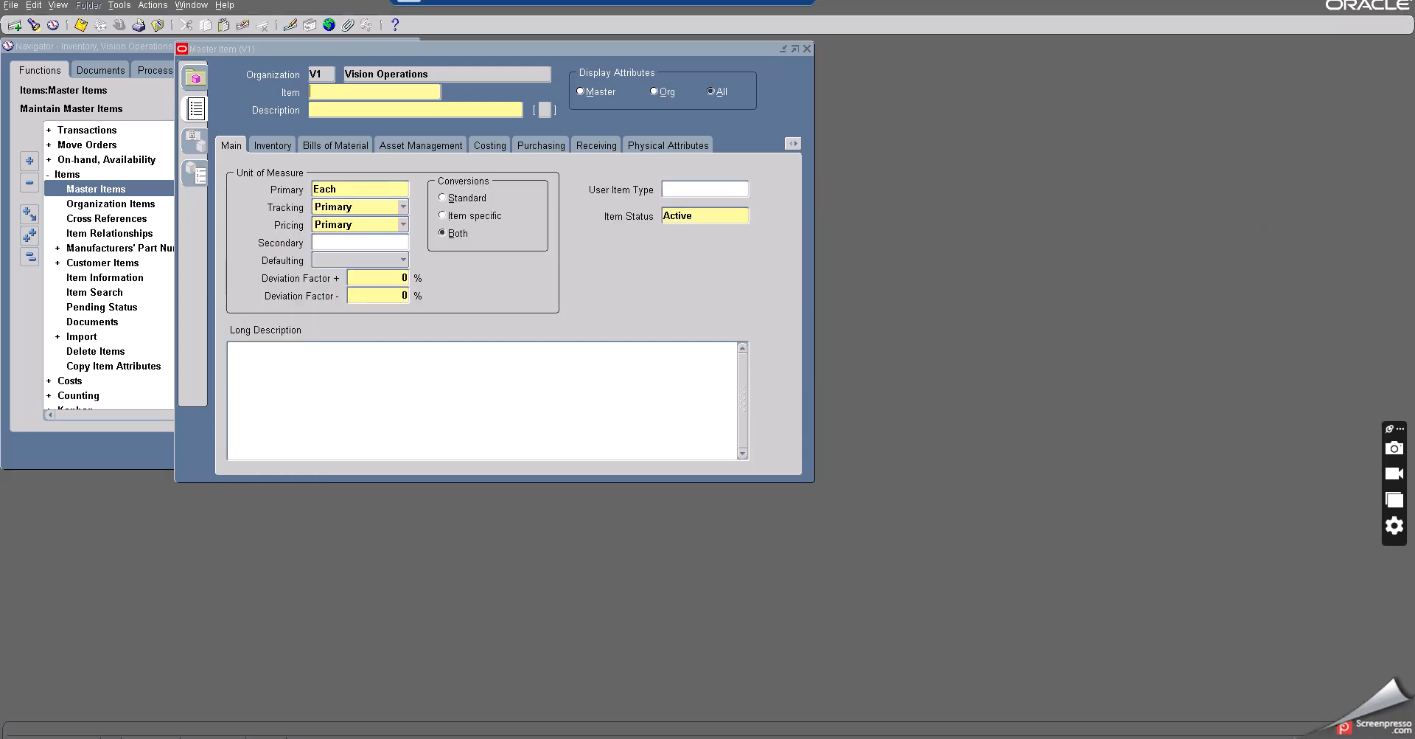
pyautogui.hotkey('ctrl', 'v')
pyautogui.click(338, 111)
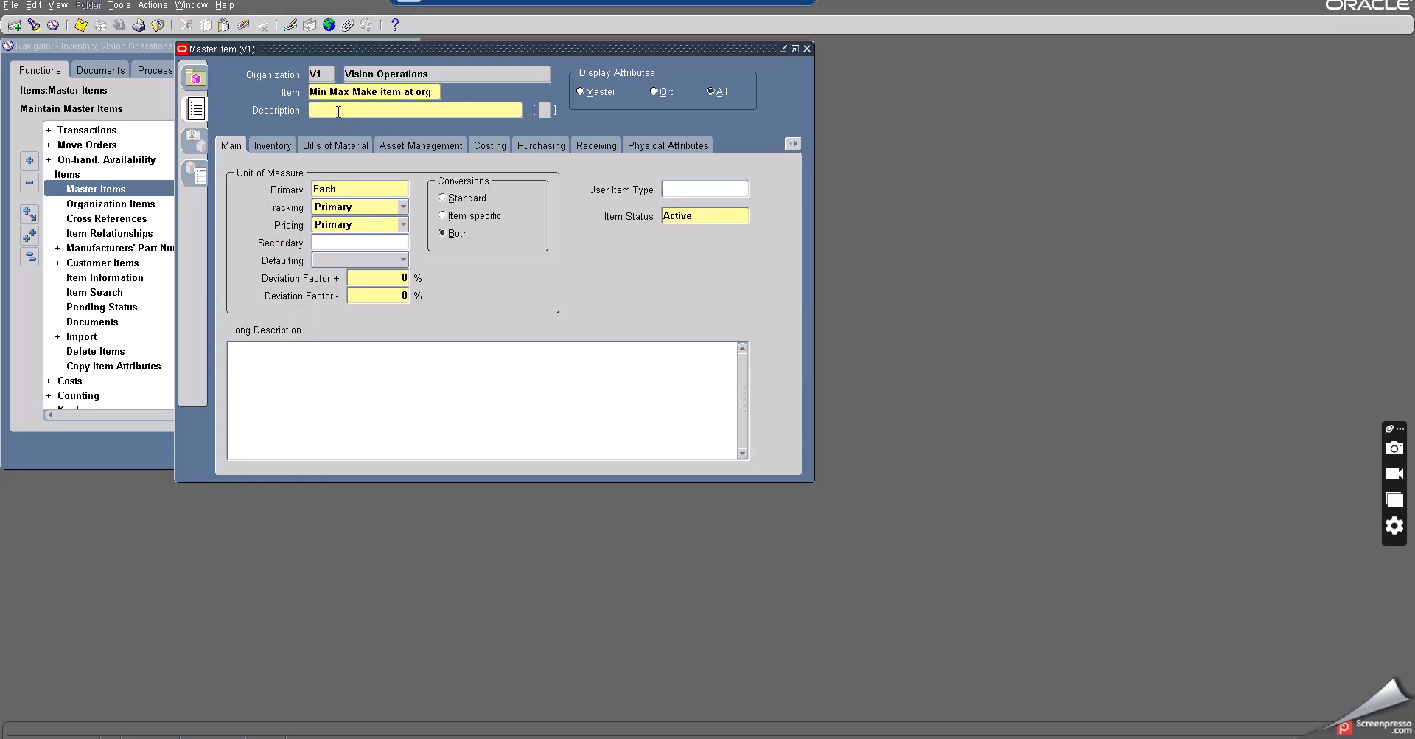
pyautogui.hotkey('ctrl', 'v')
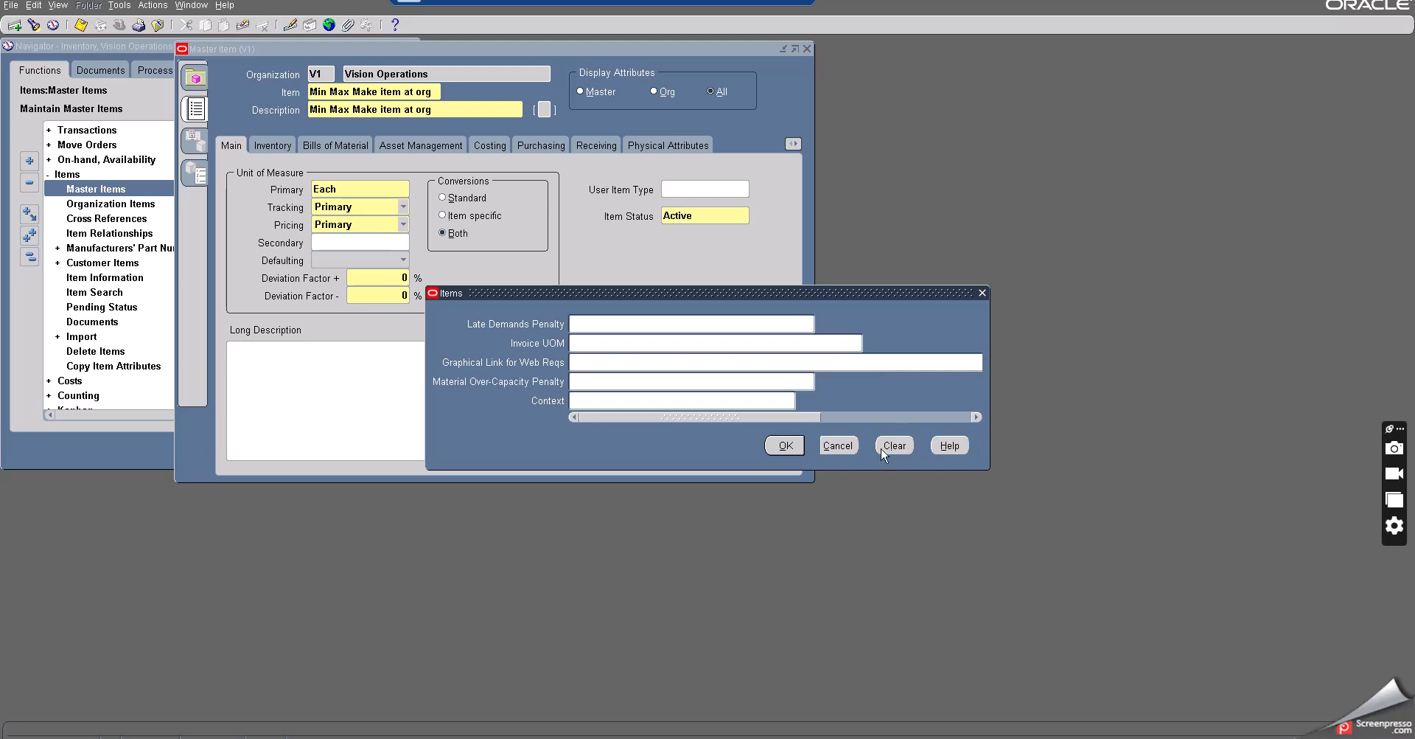
pyautogui.click(784, 446)
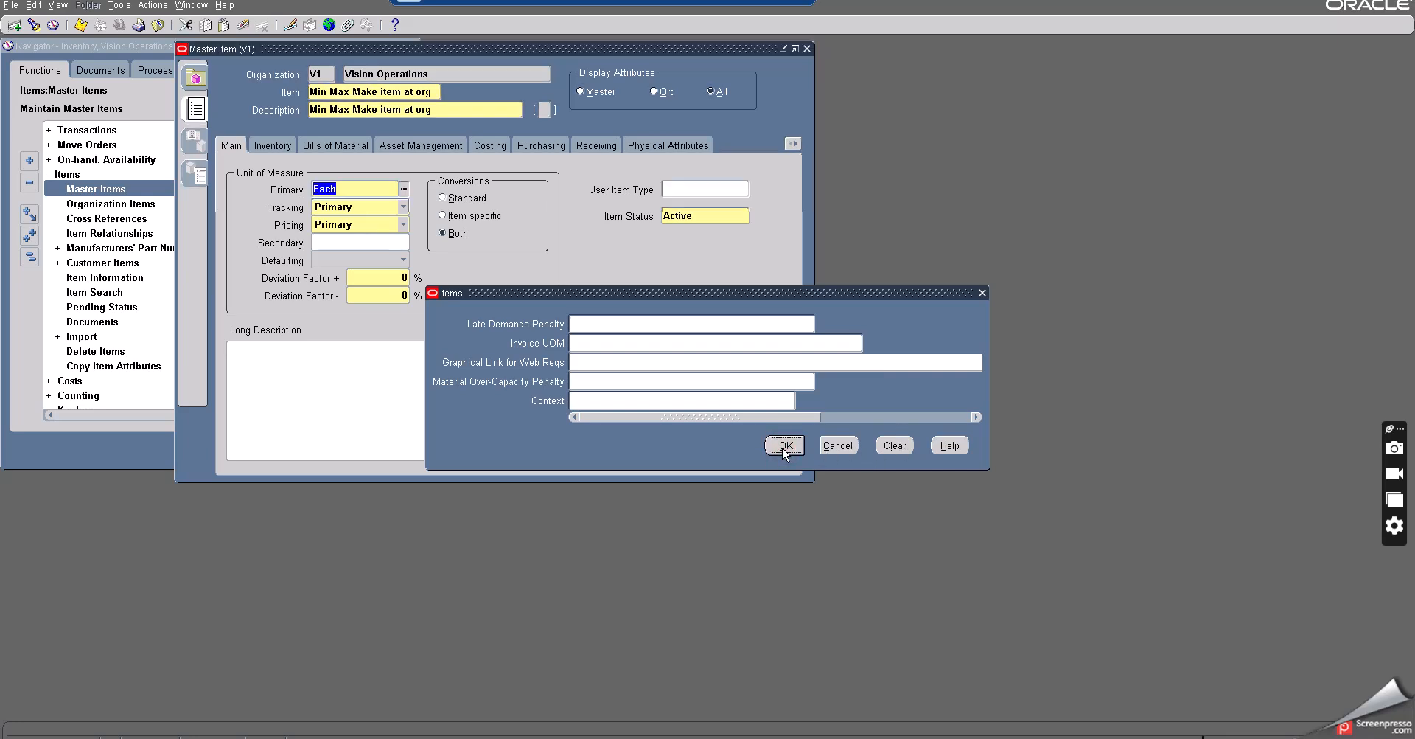
pyautogui.click(82, 25)
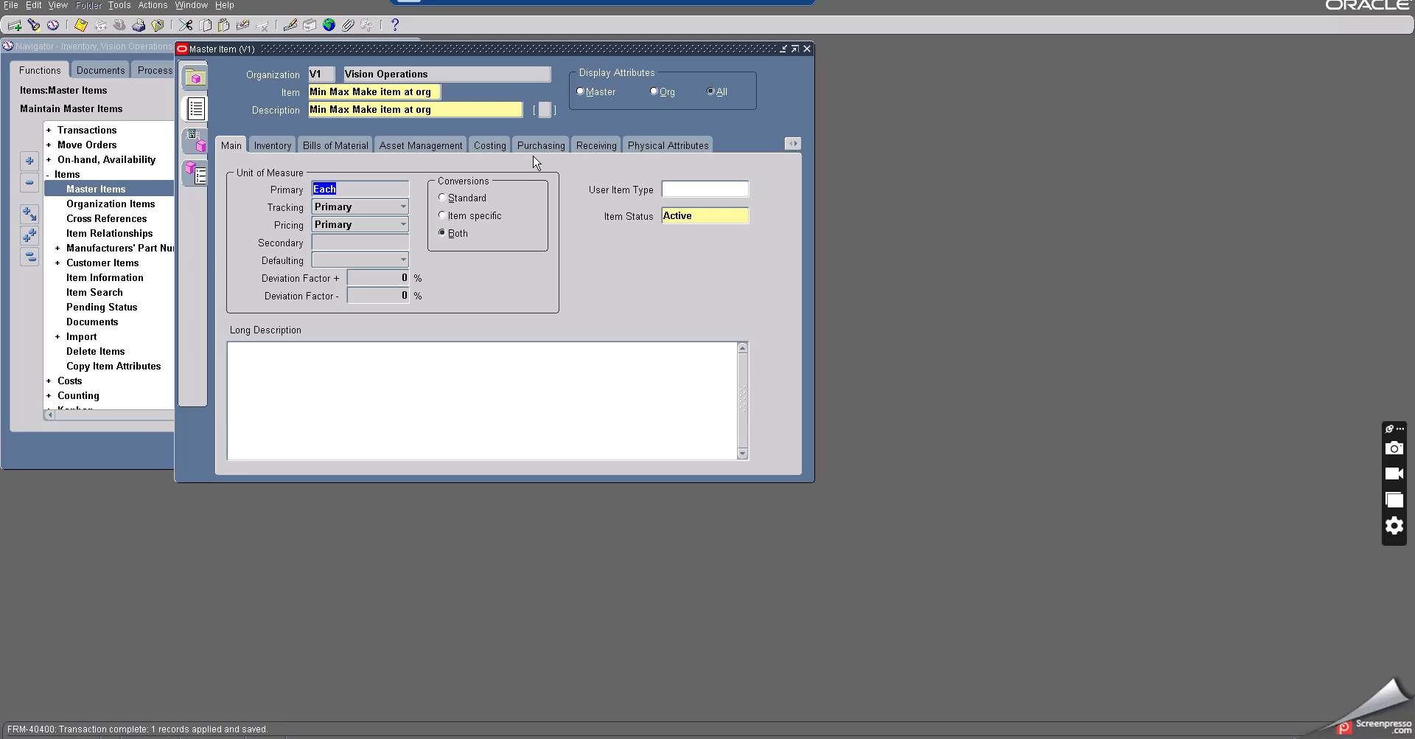
# - Copy attributes from the Finished Good template into the item and save it
pyautogui.click(121, 6)
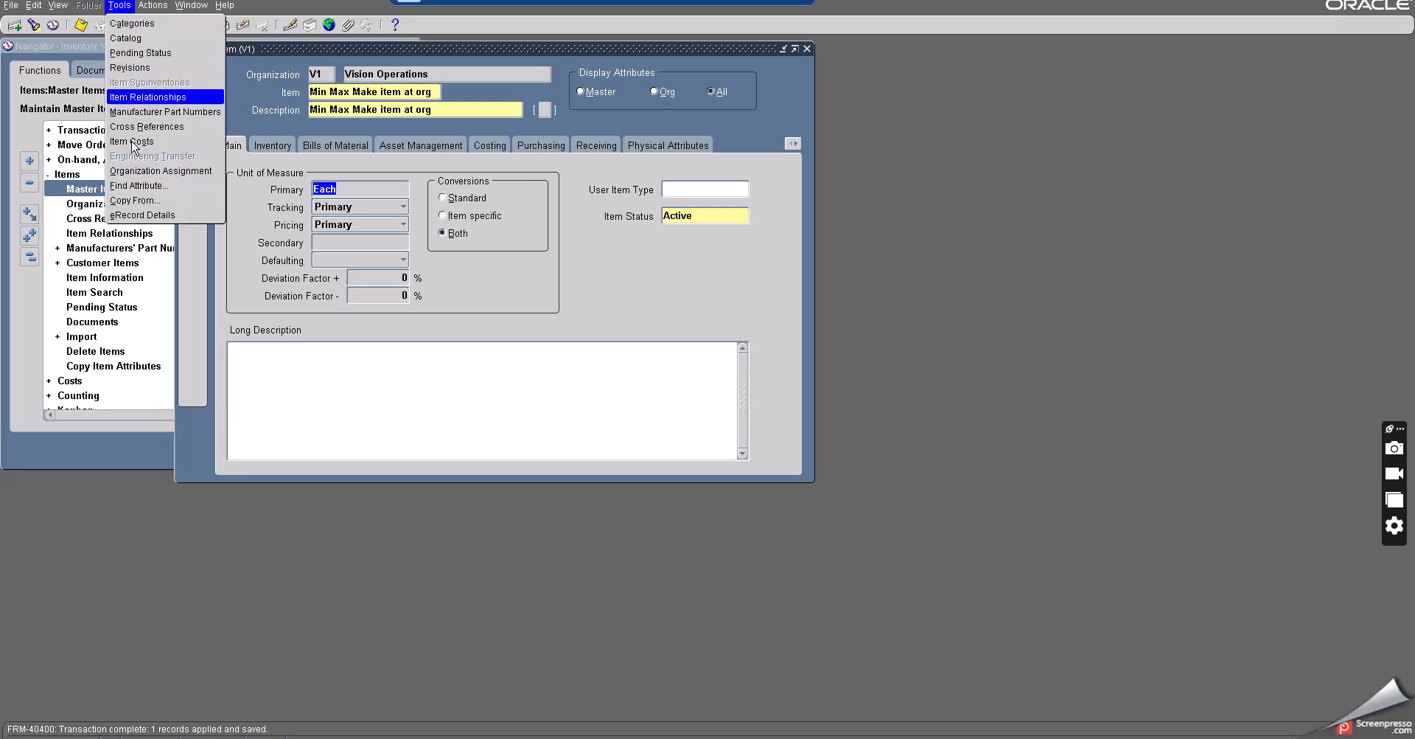
pyautogui.click(133, 201)
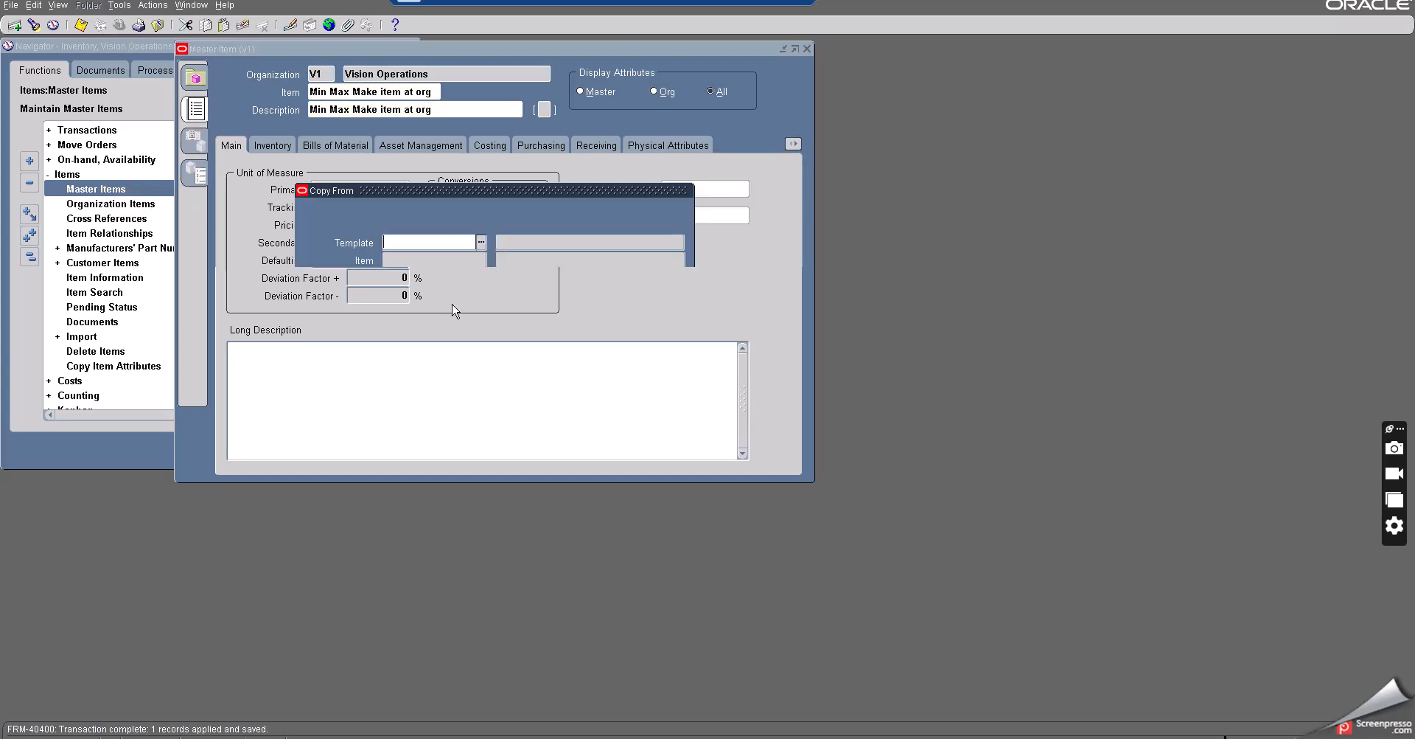
pyautogui.write('Fi')
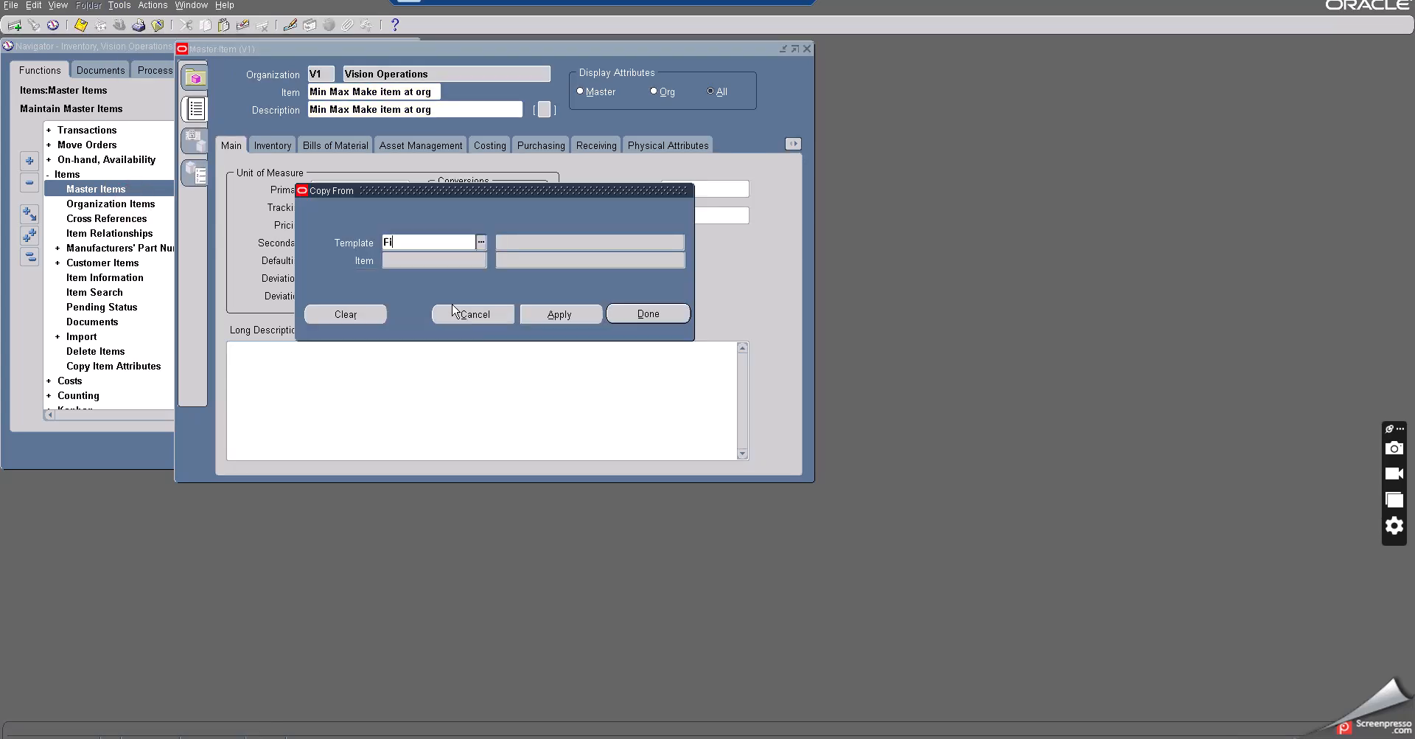
pyautogui.write('nished goods')
pyautogui.press('Tab')
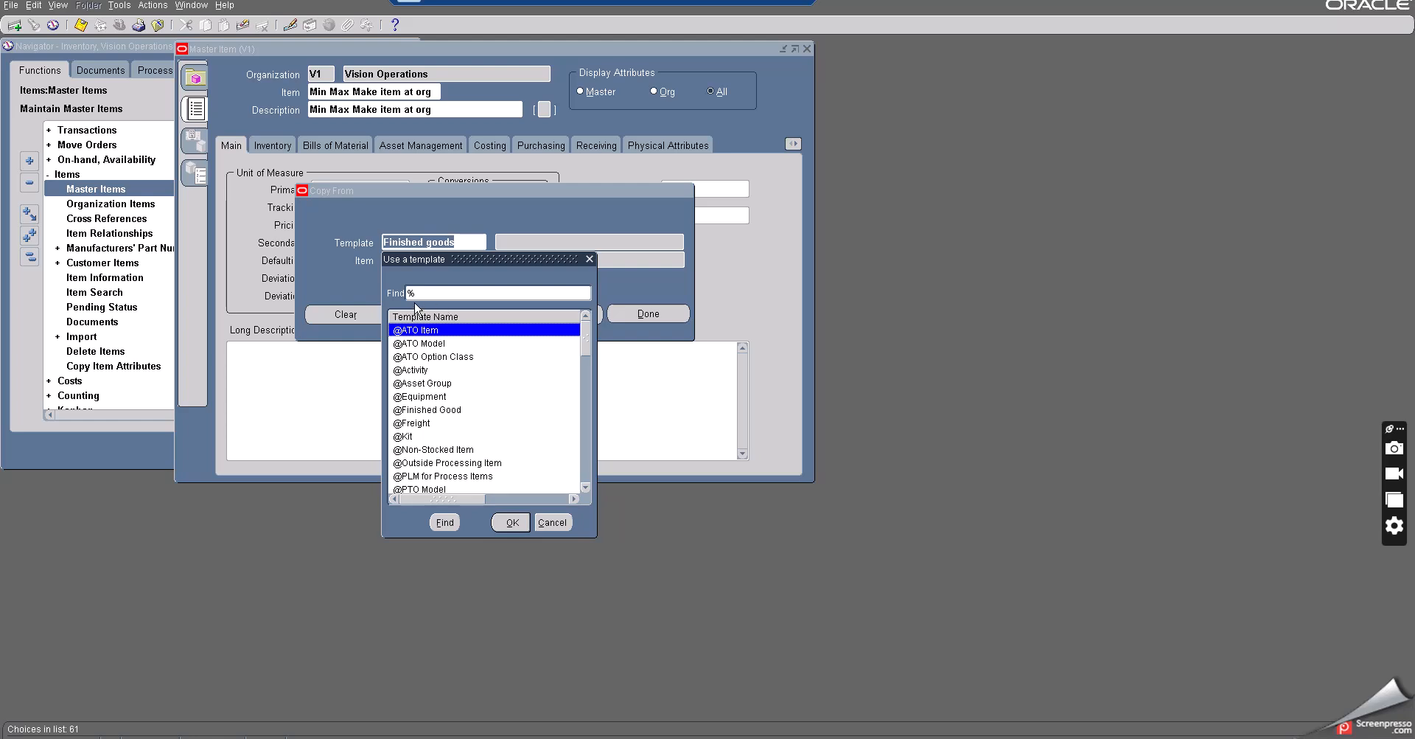
pyautogui.write('F')
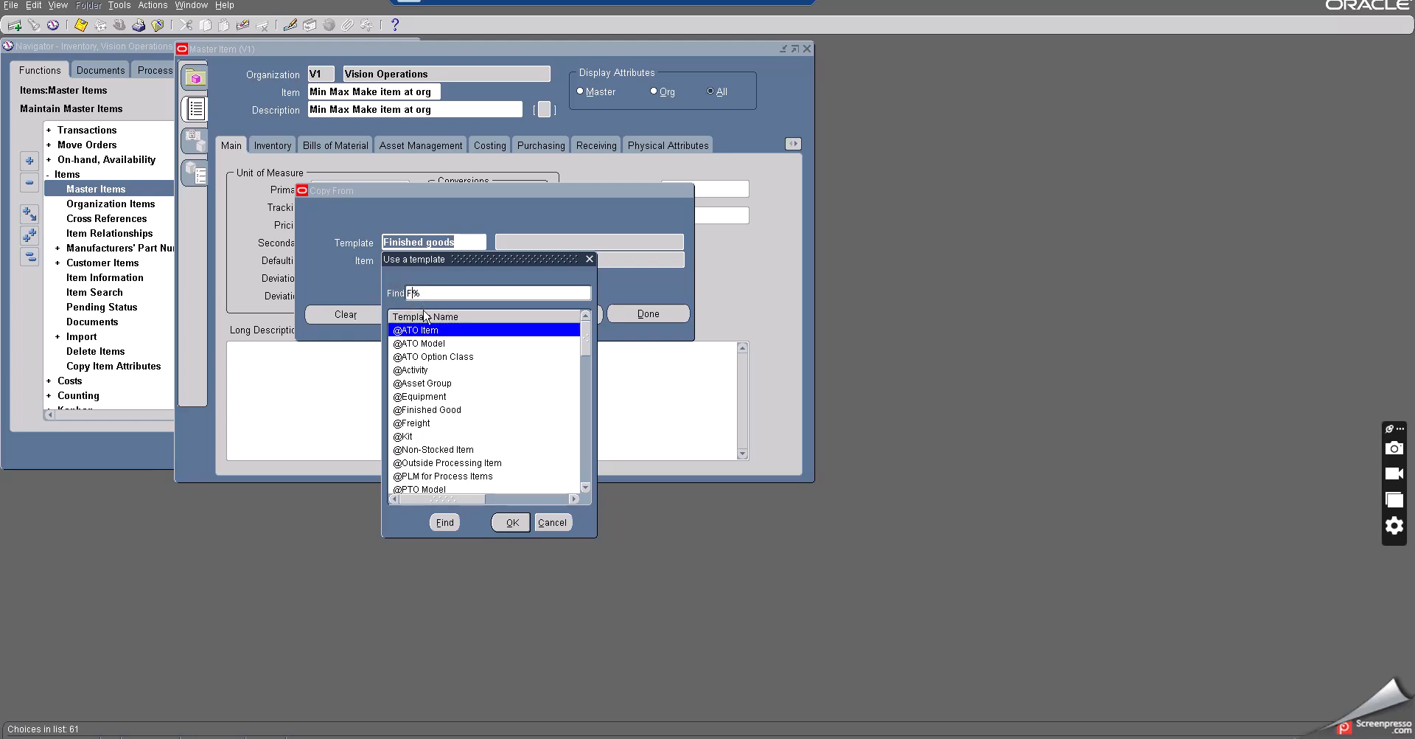
pyautogui.write('inished')
pyautogui.click(445, 522)
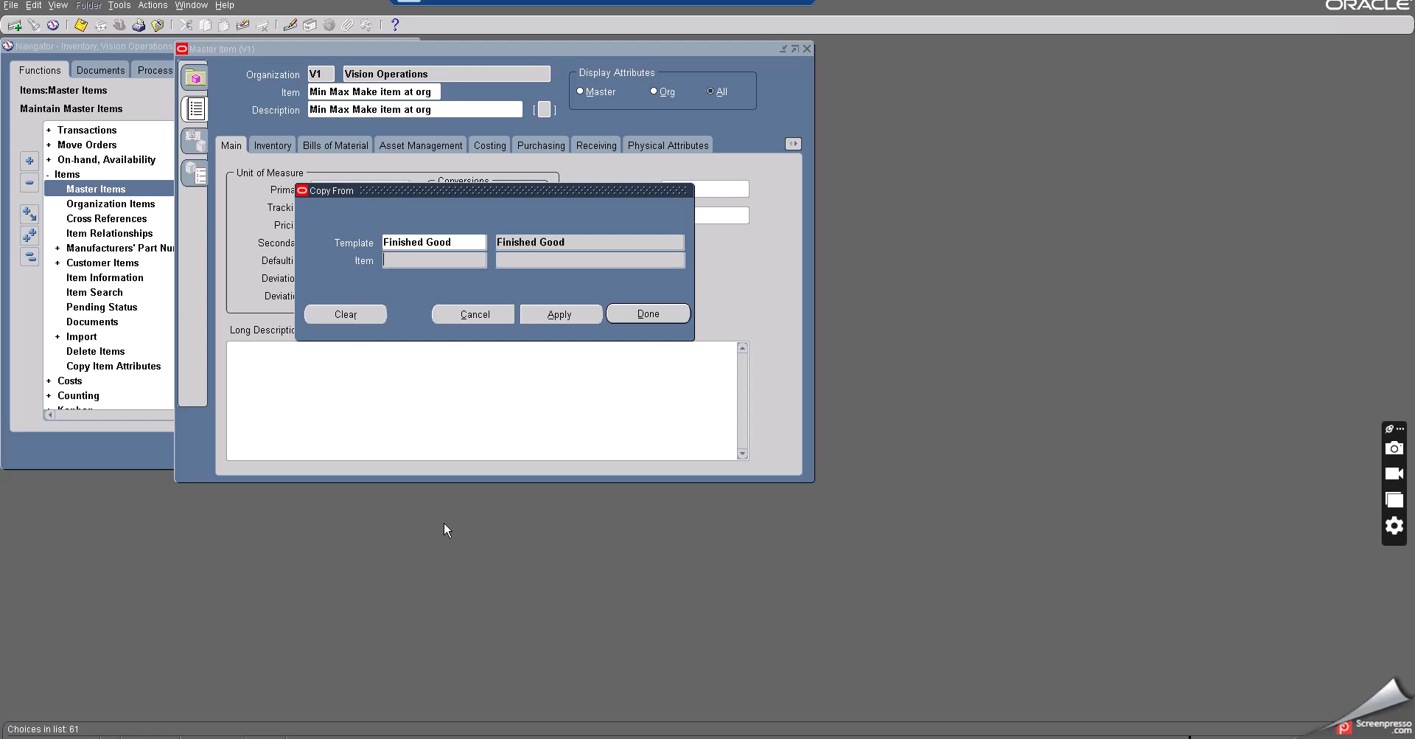
pyautogui.click(567, 313)
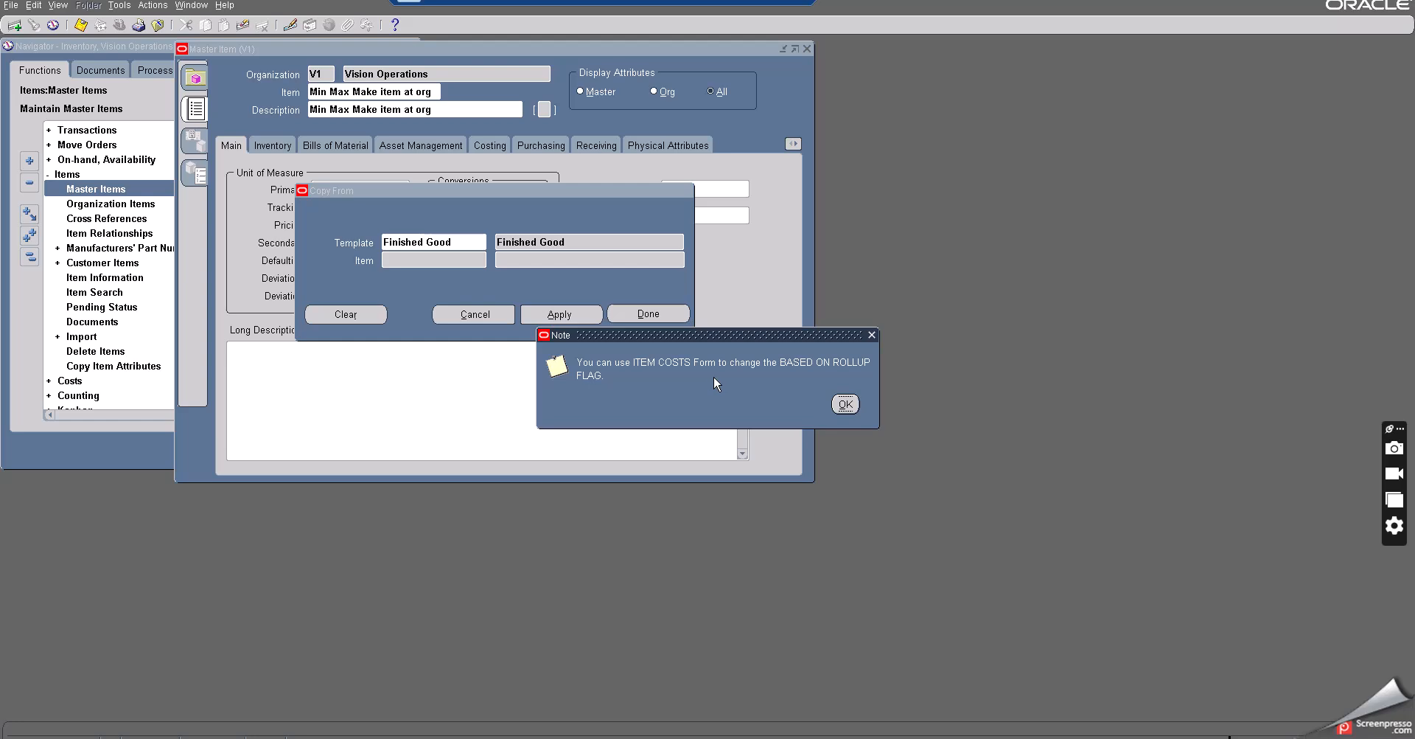
pyautogui.click(845, 404)
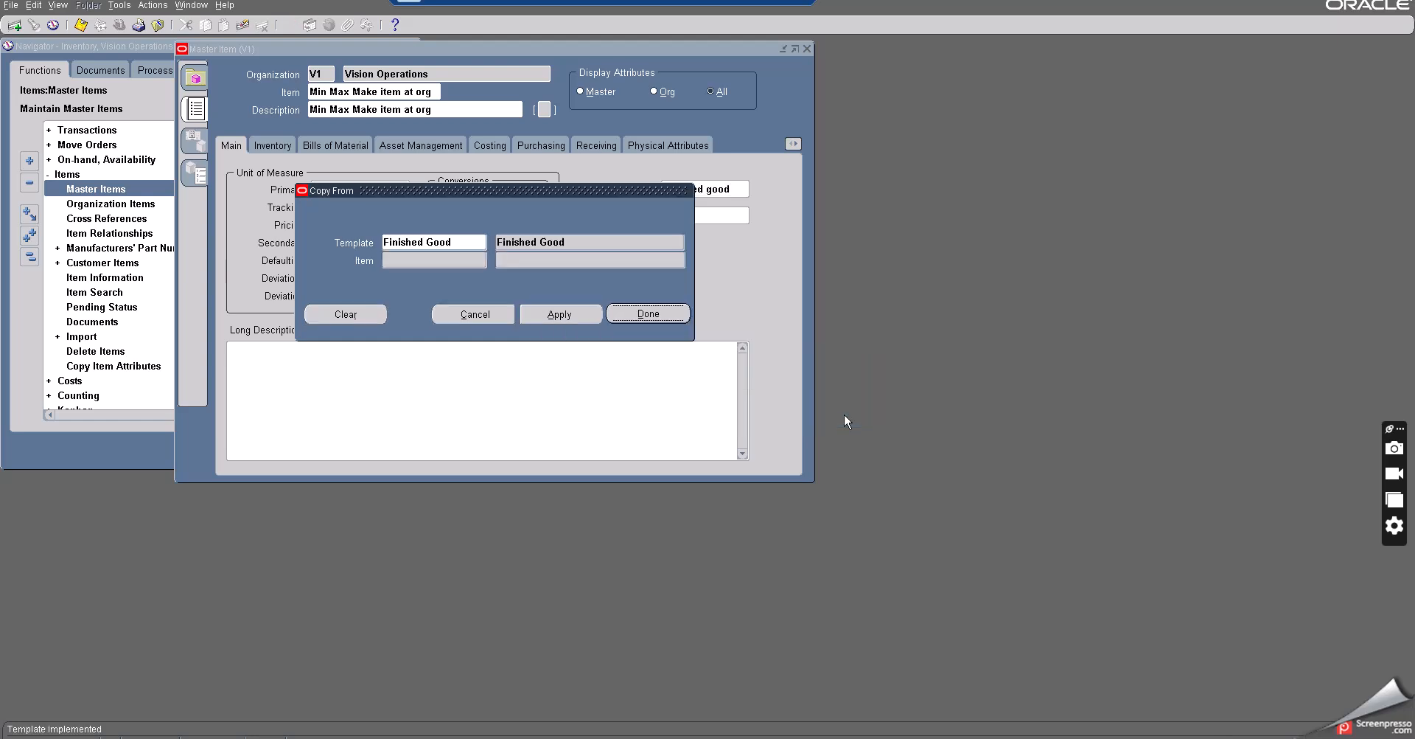
pyautogui.click(635, 314)
pyautogui.click(639, 314)
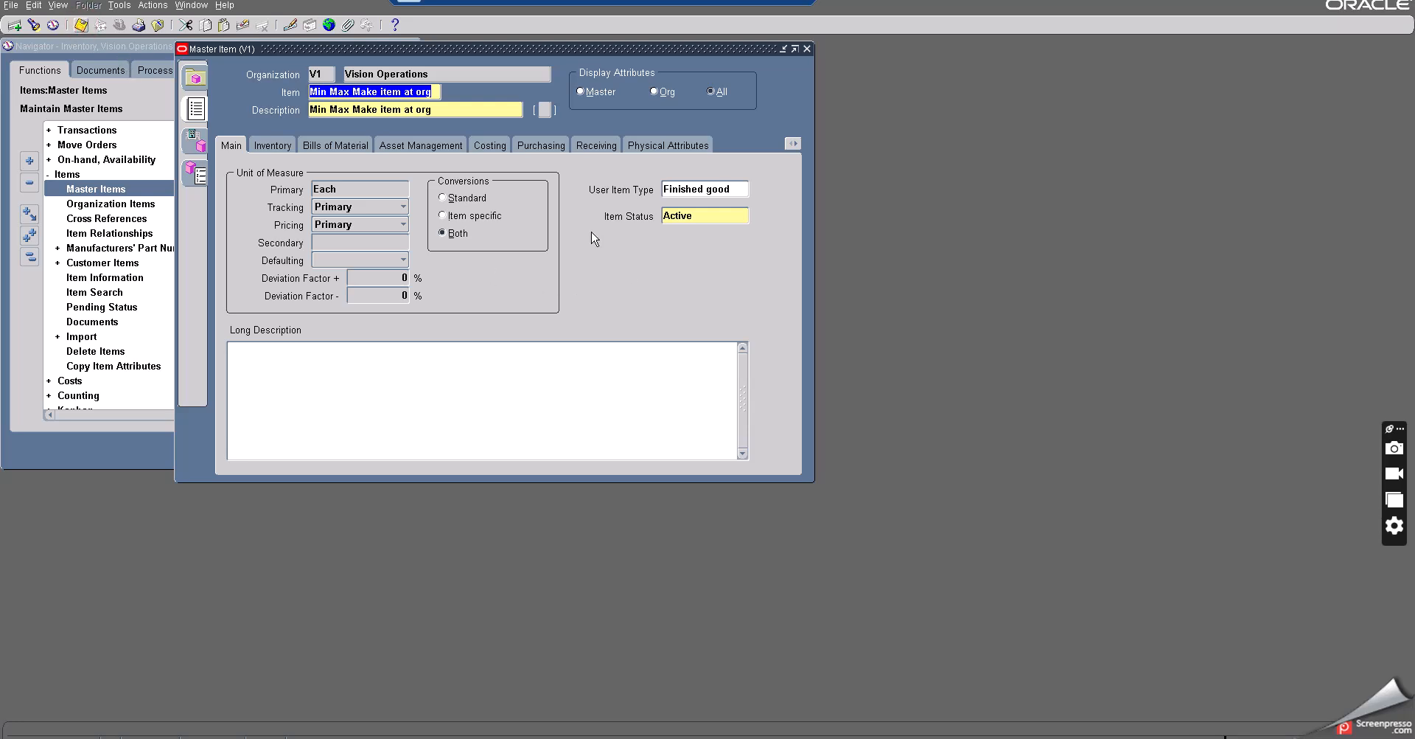
pyautogui.hotkey('ctrl', 's')
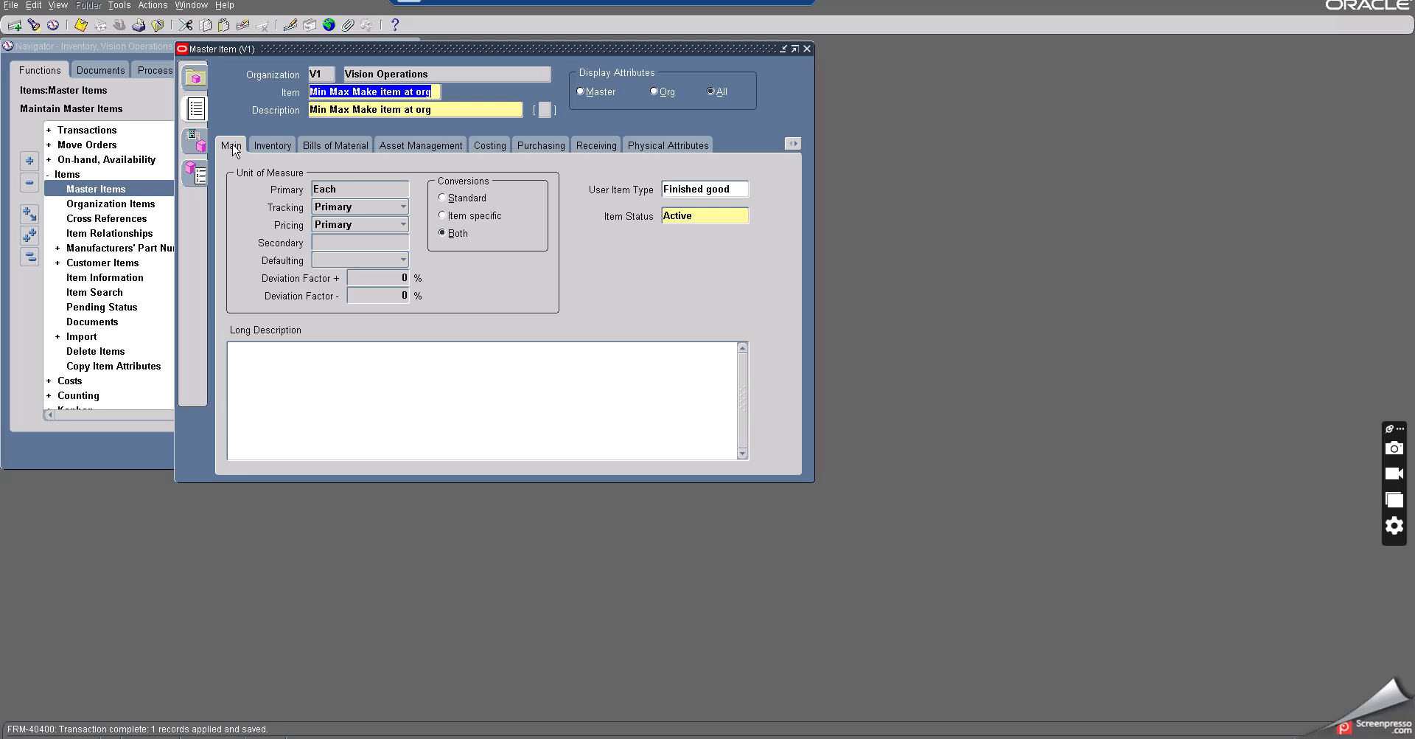
# - Review the item's user item type and purchasing attributes
pyautogui.click(737, 188)
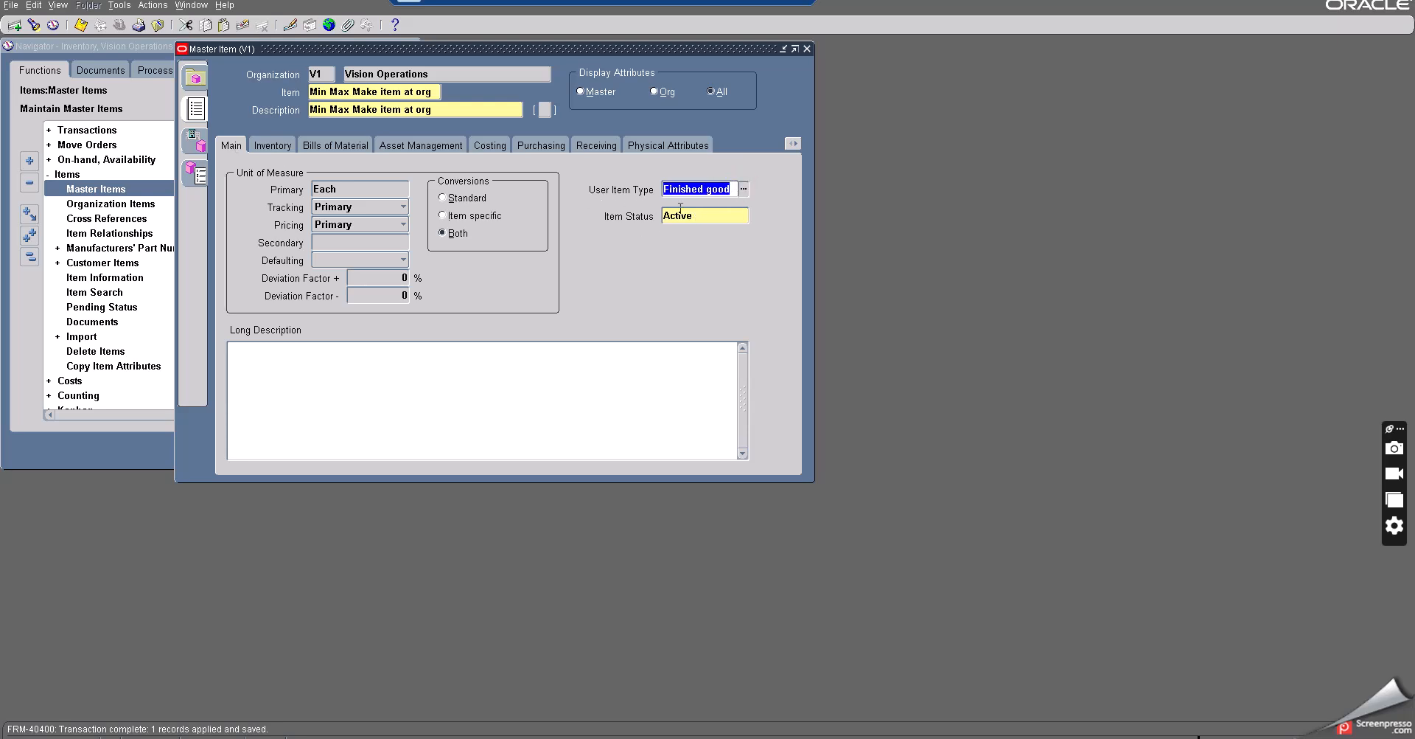
pyautogui.click(534, 143)
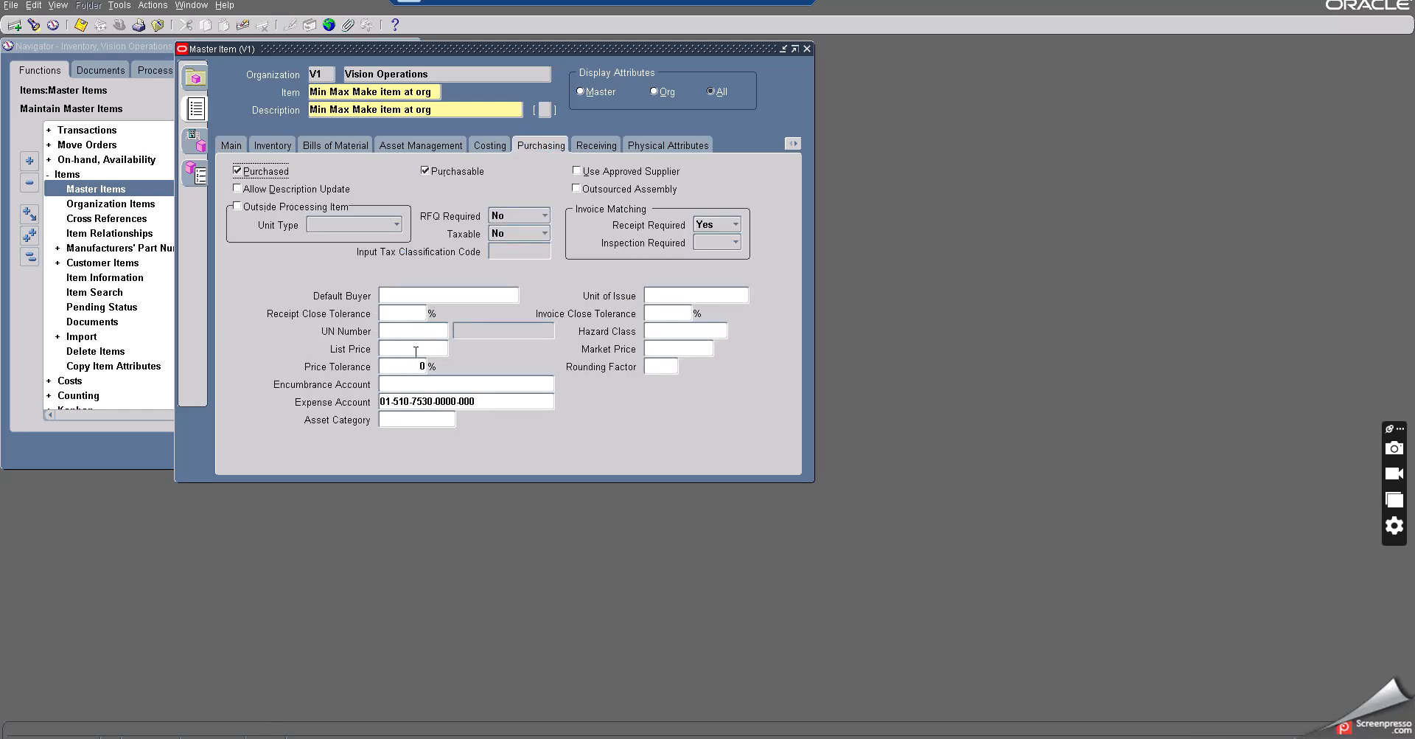
pyautogui.click(416, 352)
# - Assign the item to the M1 Seattle Manufacturing organization
pyautogui.click(196, 140)
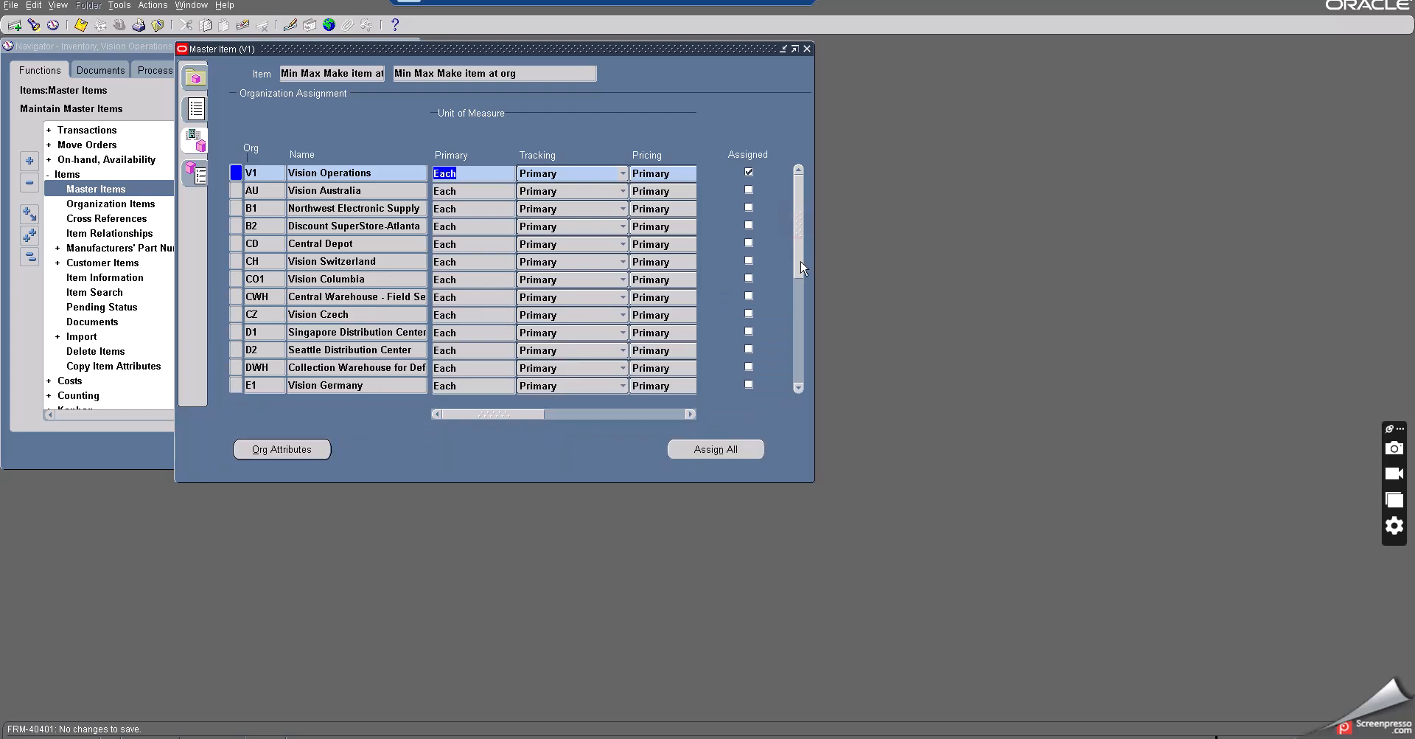
pyautogui.moveTo(801, 267); pyautogui.dragTo(801, 311)
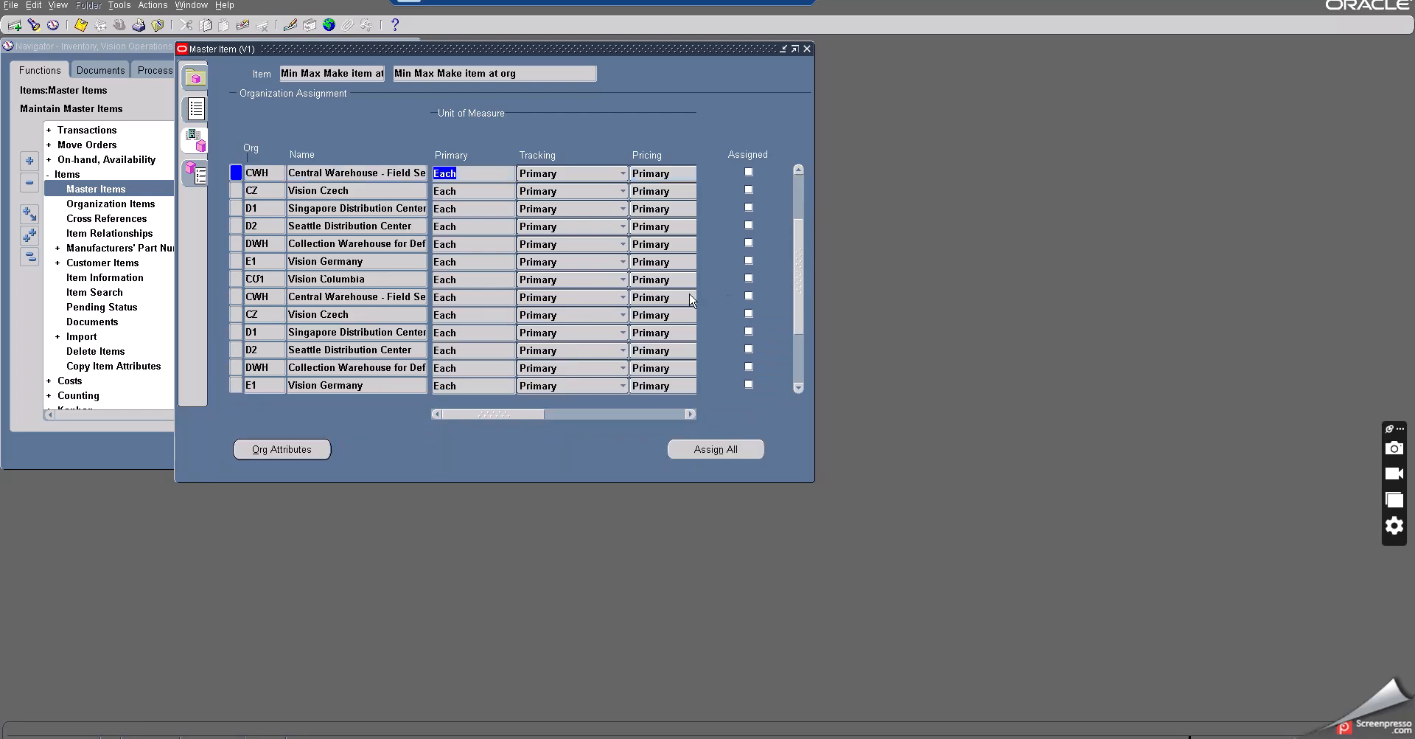
pyautogui.scroll(-6, 691, 301)
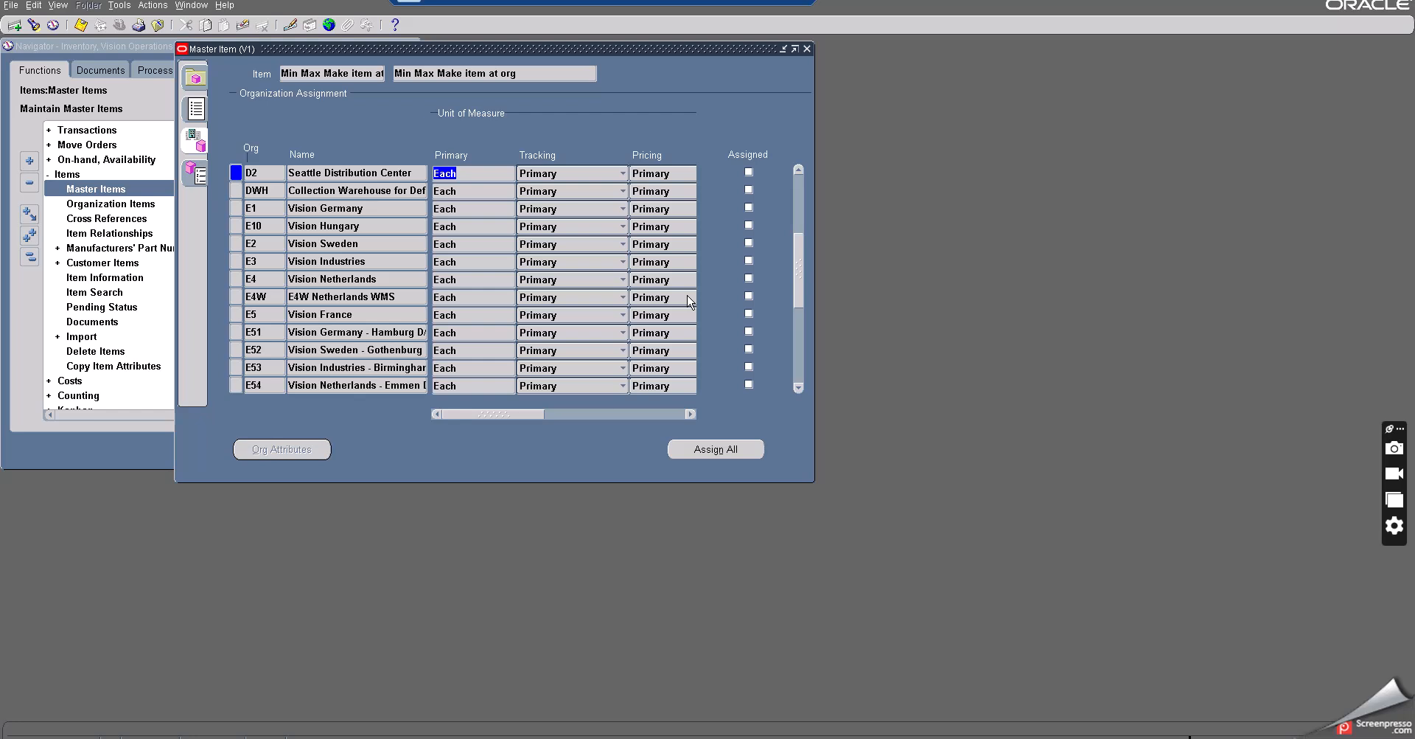
pyautogui.scroll(-12, 691, 301)
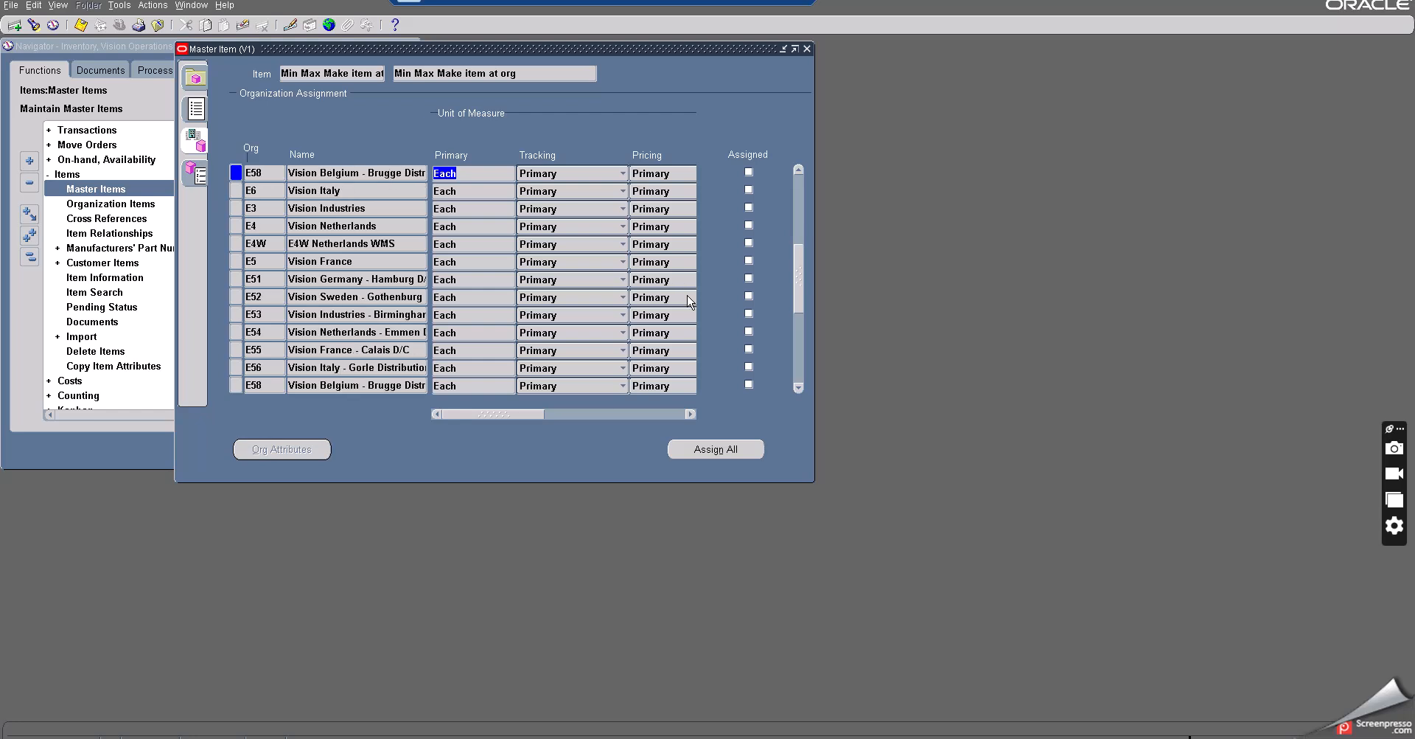
pyautogui.scroll(-6, 691, 300)
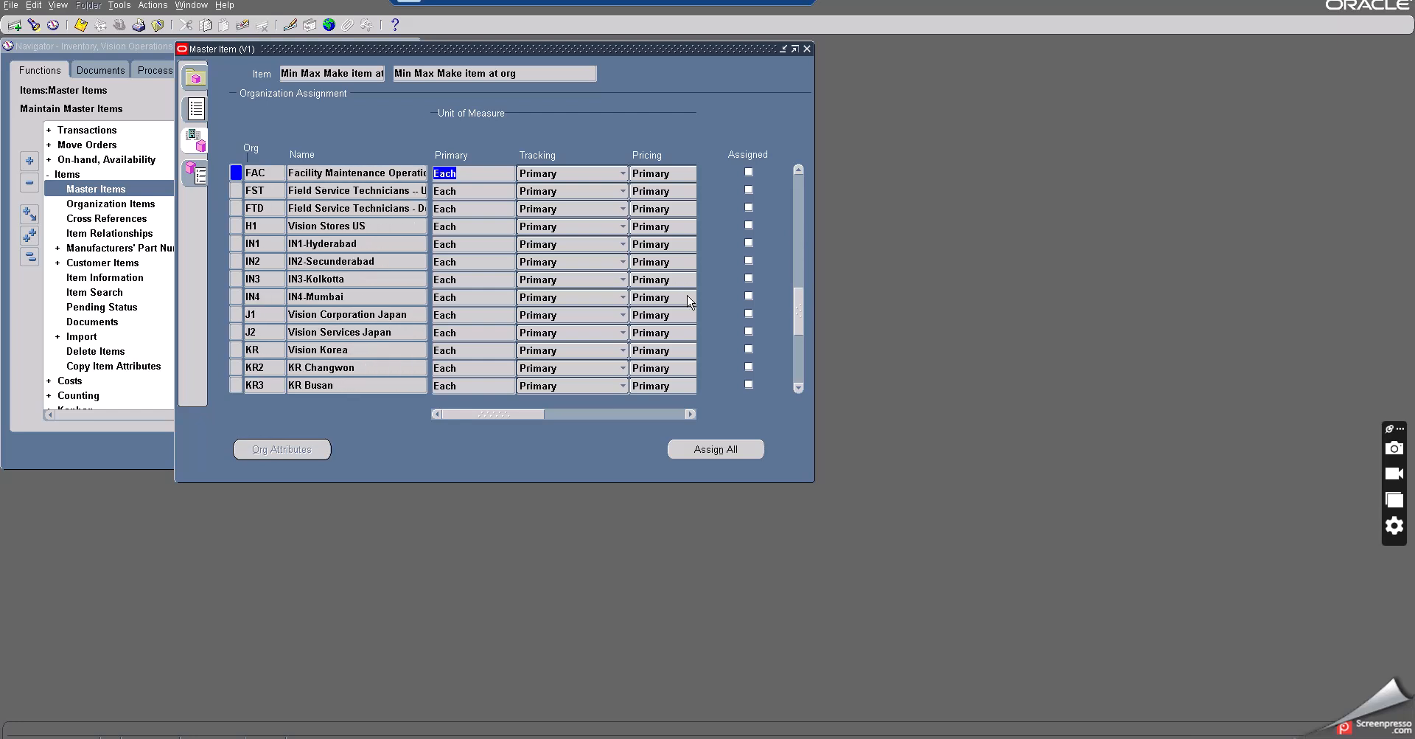
pyautogui.scroll(-3, 691, 300)
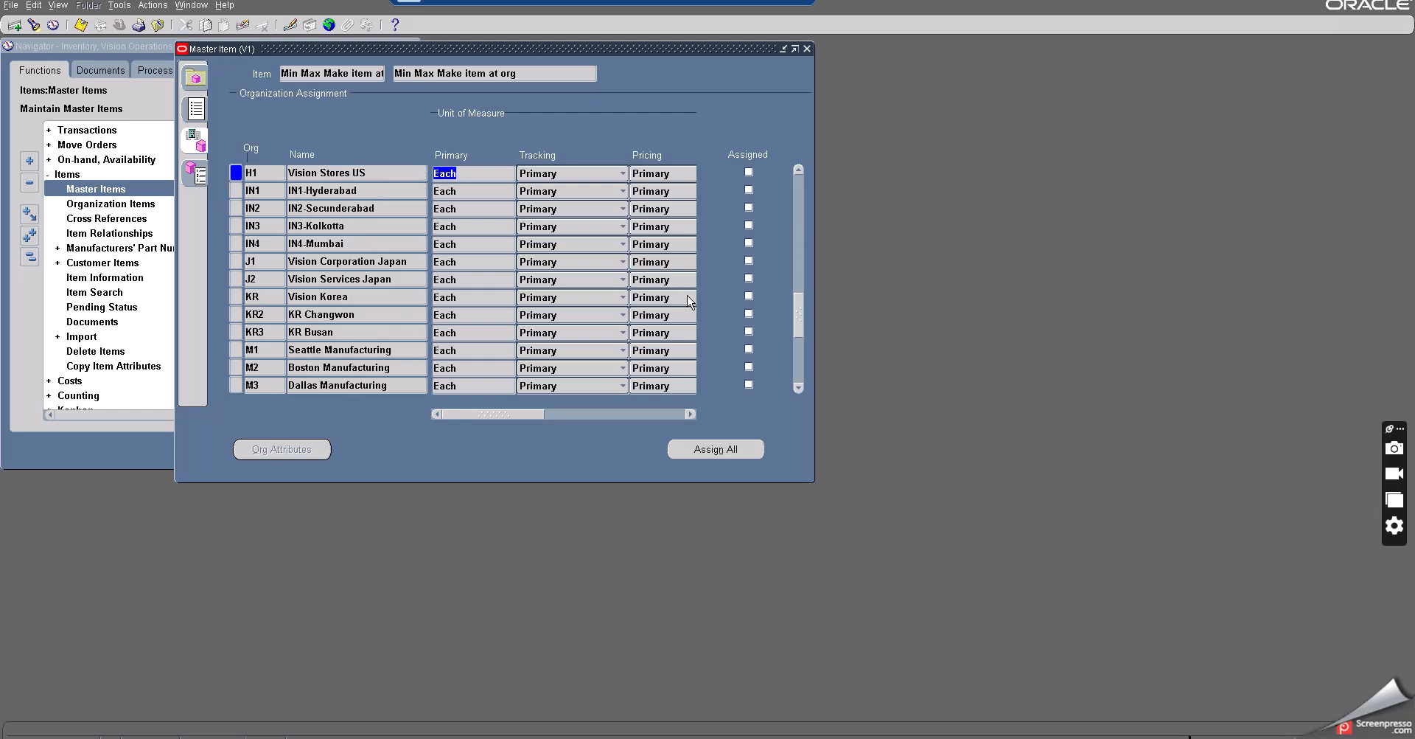
pyautogui.click(750, 350)
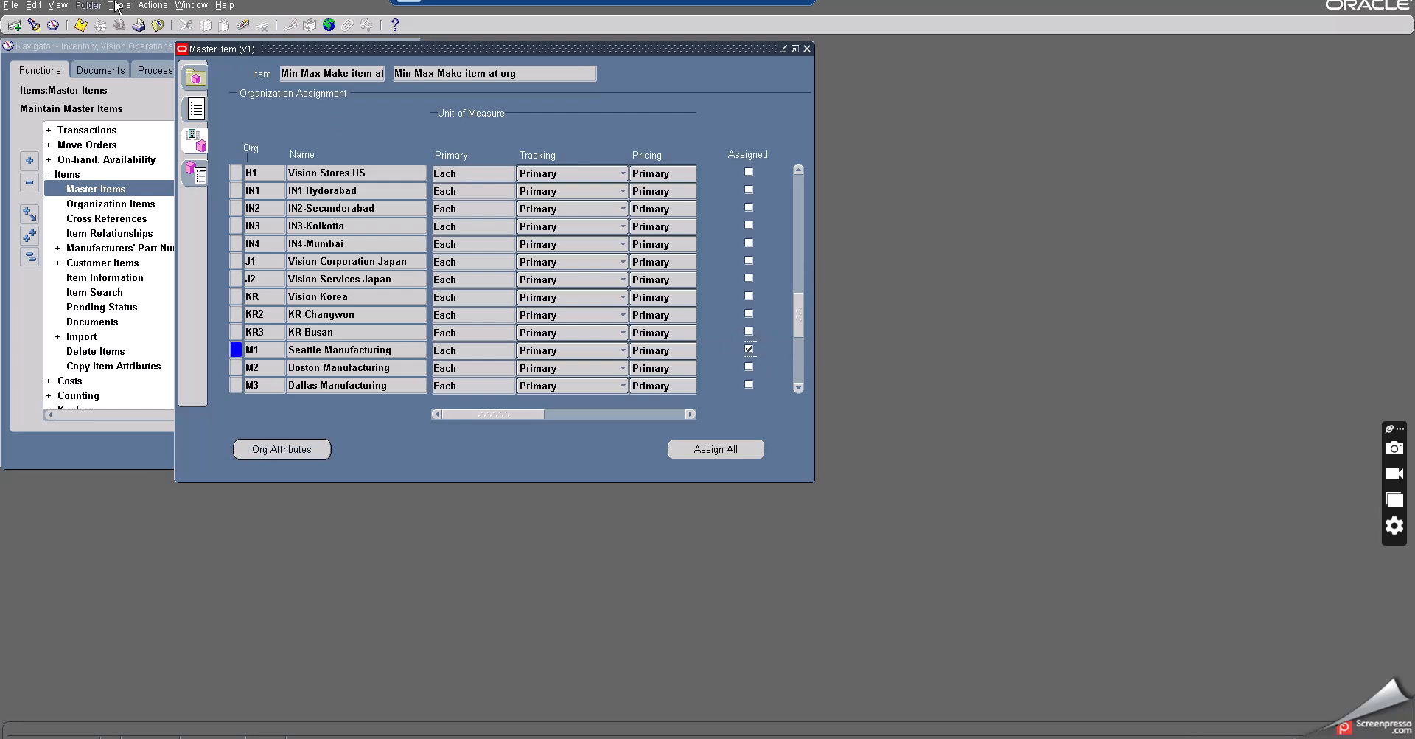
# - Save the organization assignment and open the organization attributes for the item in Vision Operations (V1)
pyautogui.click(81, 26)
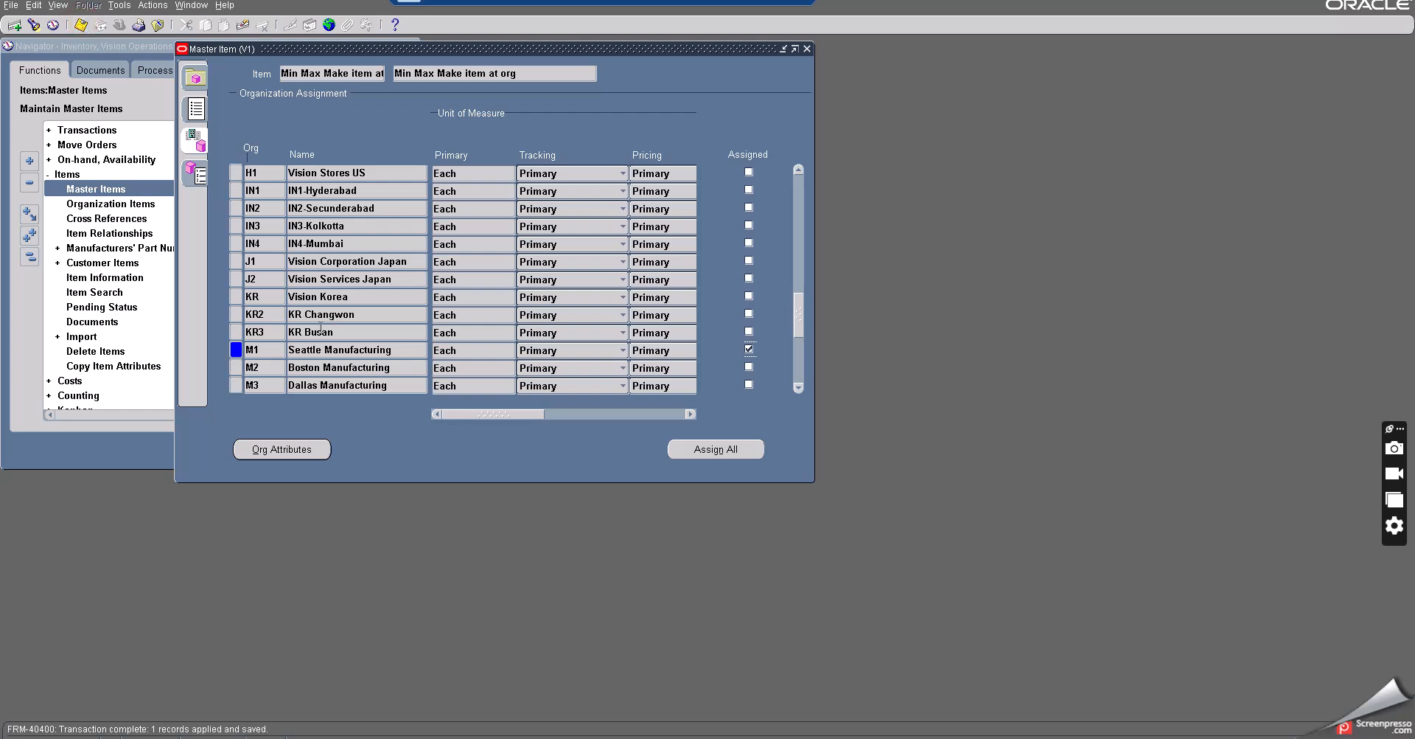
pyautogui.scroll(1, 333, 250)
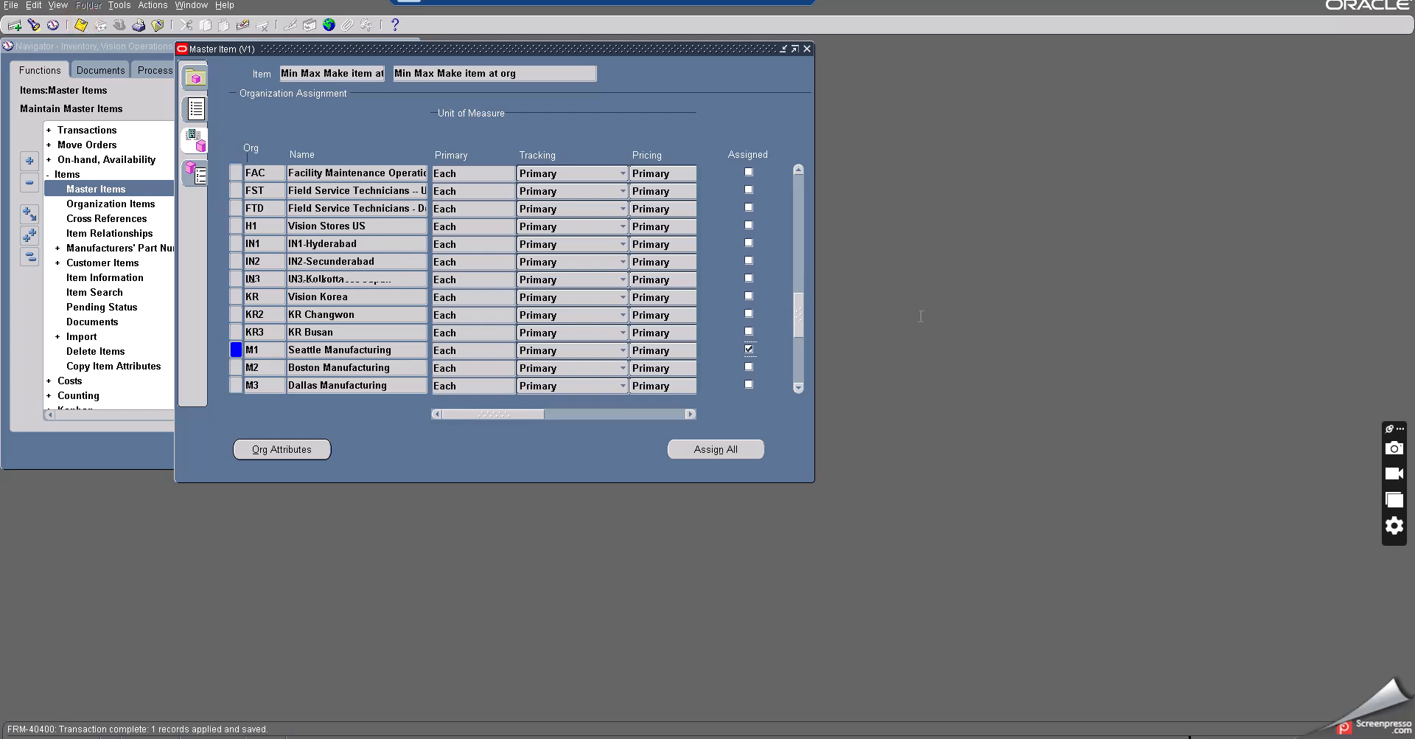
pyautogui.moveTo(801, 307); pyautogui.dragTo(801, 177)
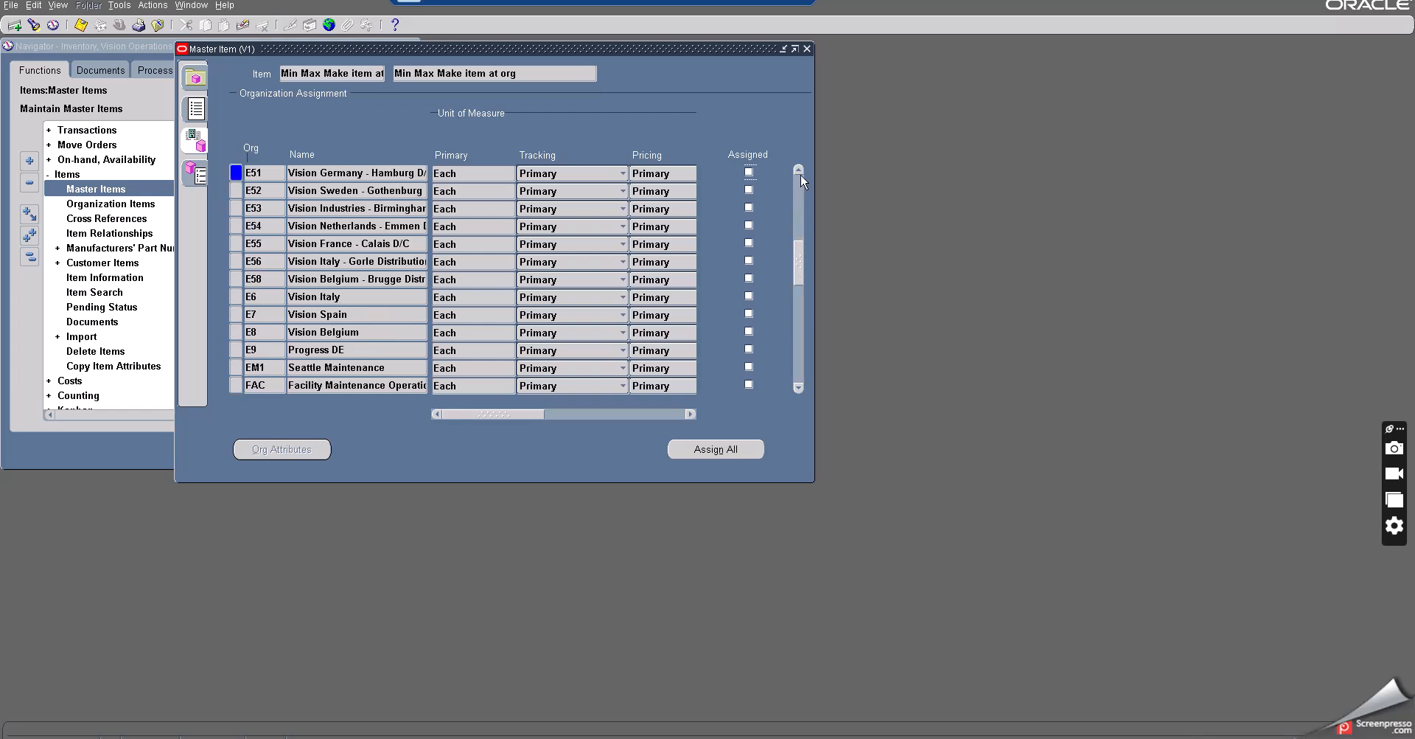
pyautogui.moveTo(798, 252); pyautogui.dragTo(799, 179)
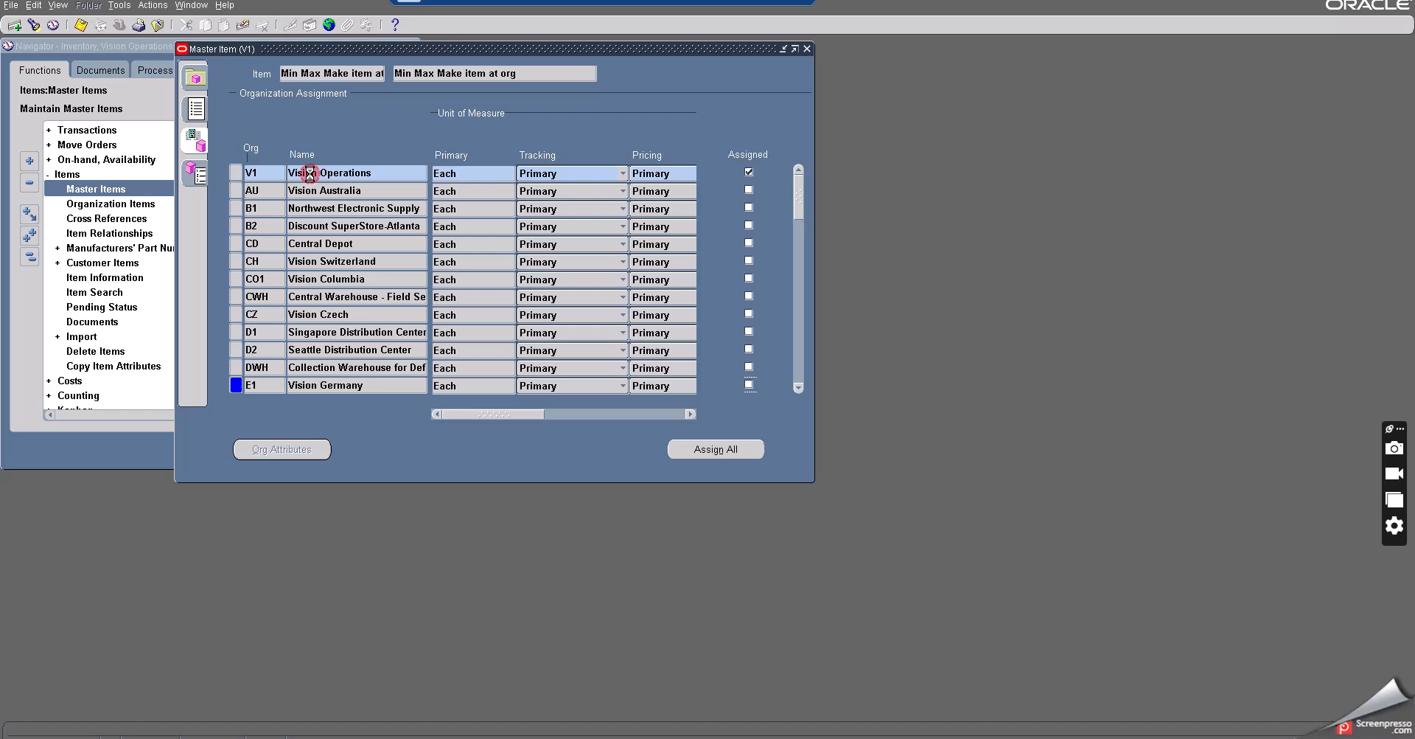
pyautogui.click(308, 172)
pyautogui.click(283, 447)
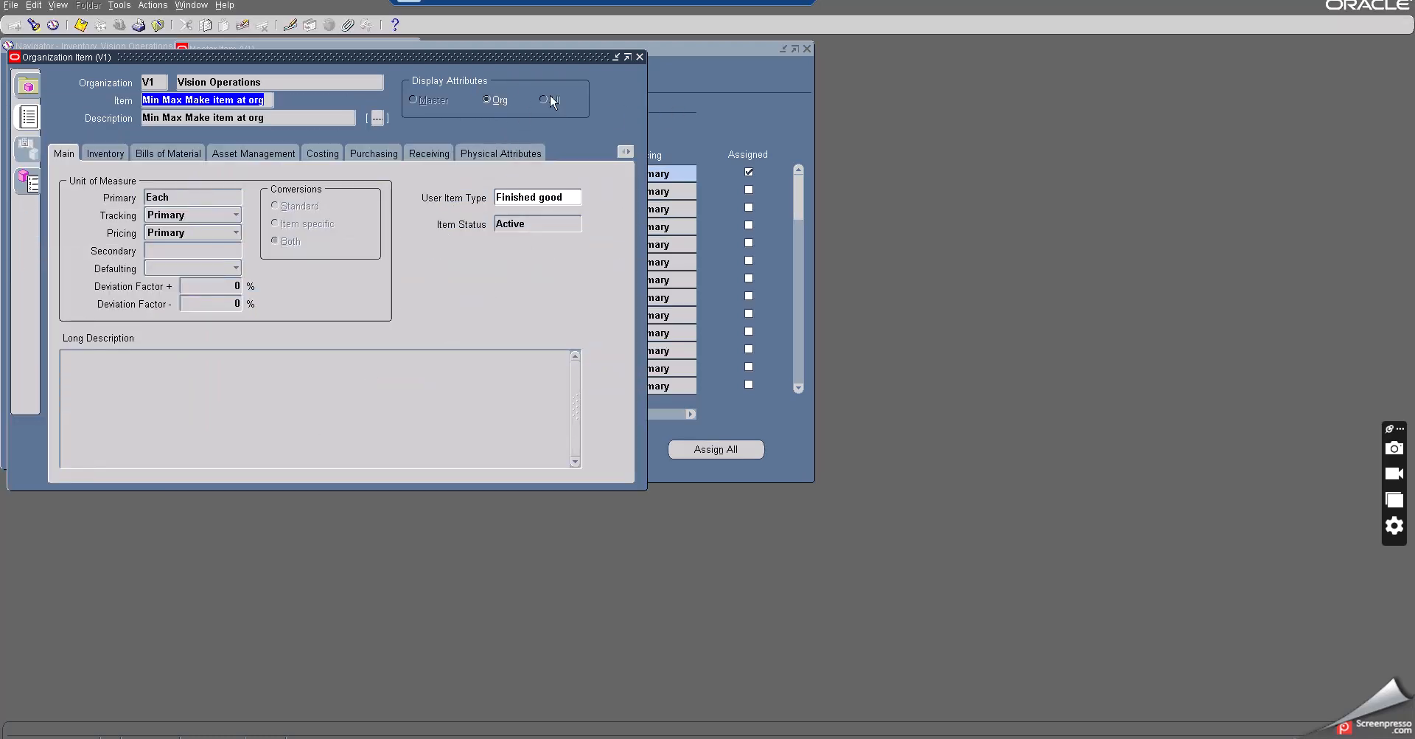
# - Go to the item's General Planning attributes and set the Inventory Planning Method to Min-Max
pyautogui.moveTo(423, 61); pyautogui.dragTo(539, 64)
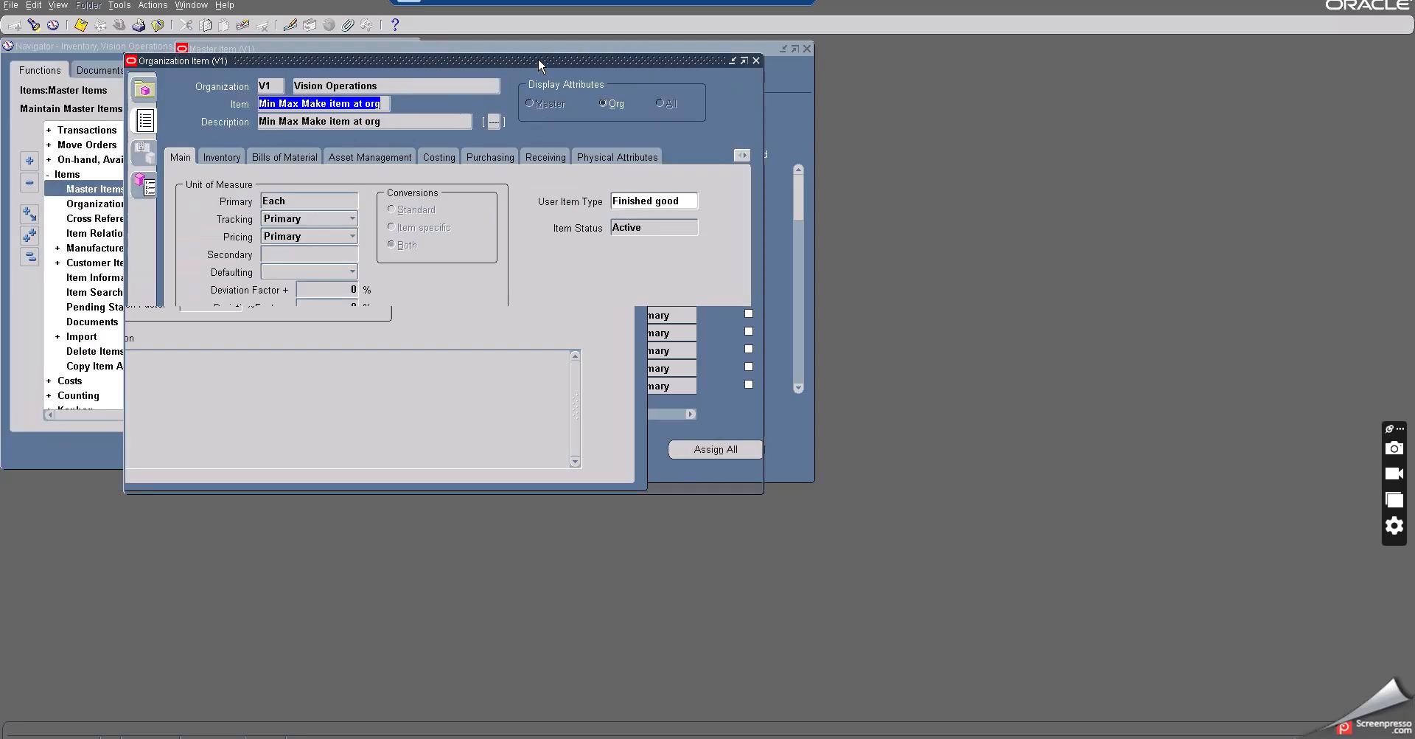
pyautogui.click(745, 156)
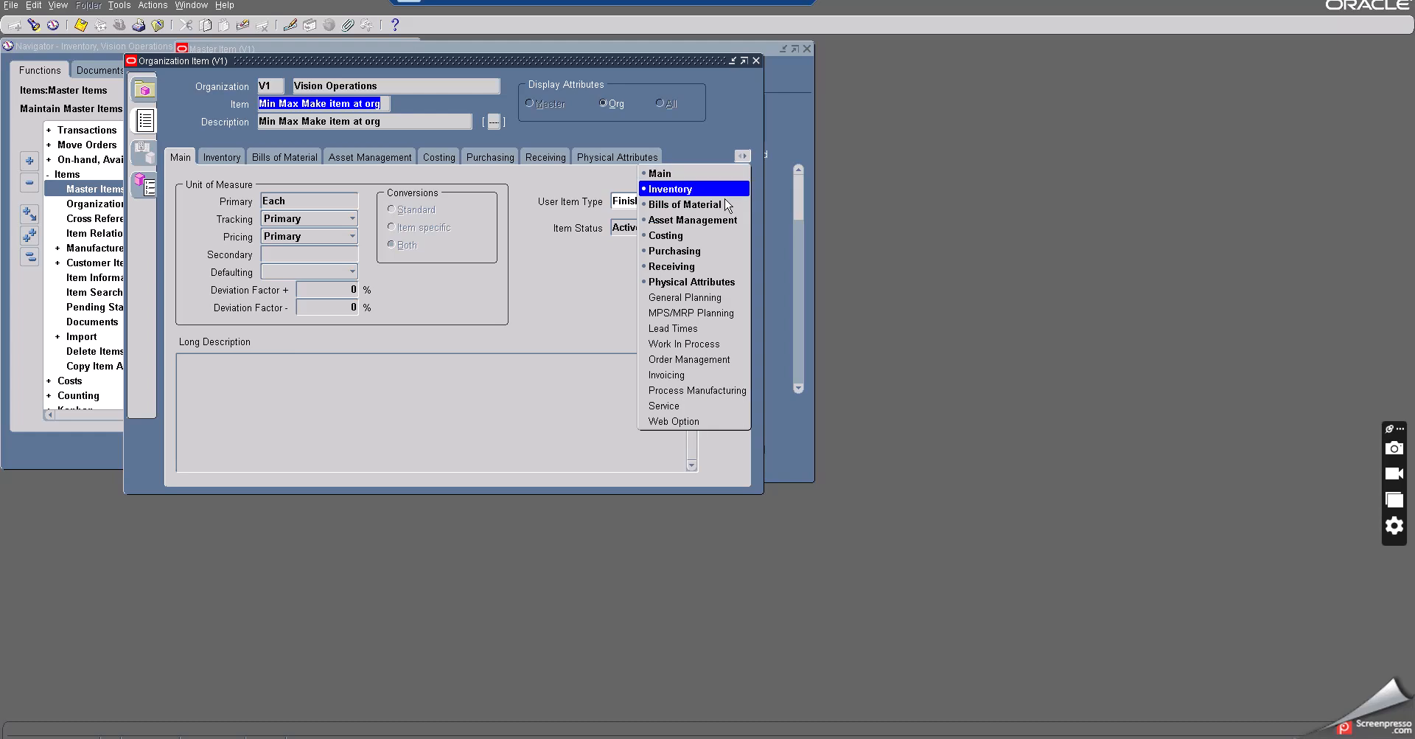
pyautogui.click(684, 297)
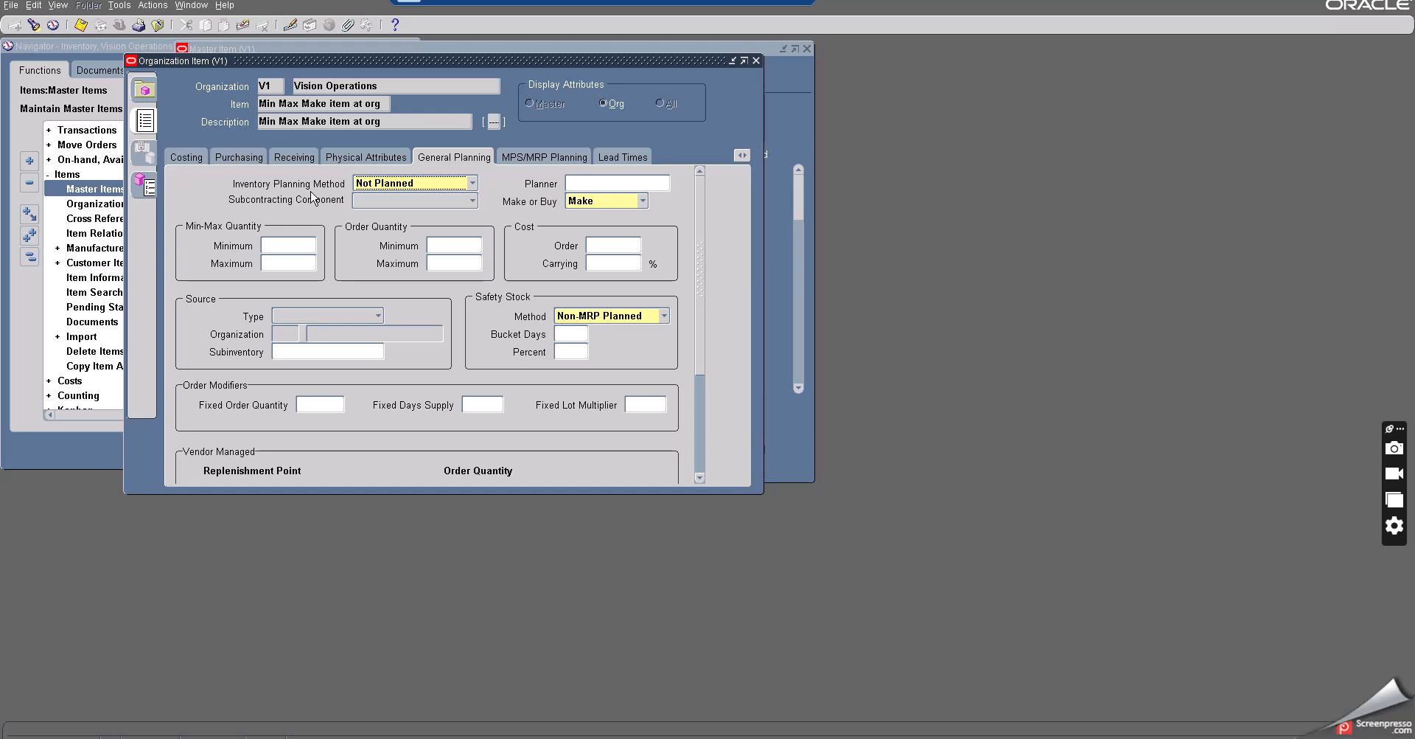
pyautogui.click(391, 183)
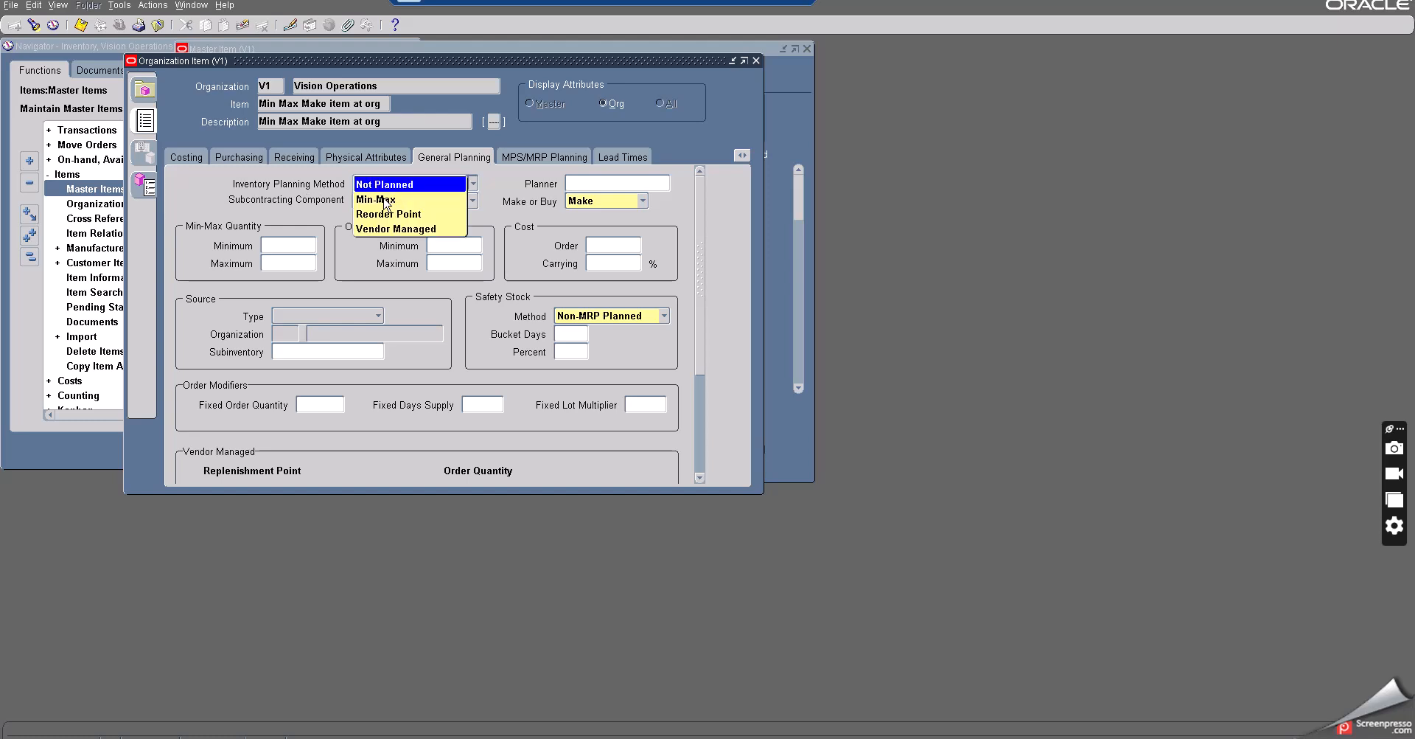
pyautogui.click(378, 199)
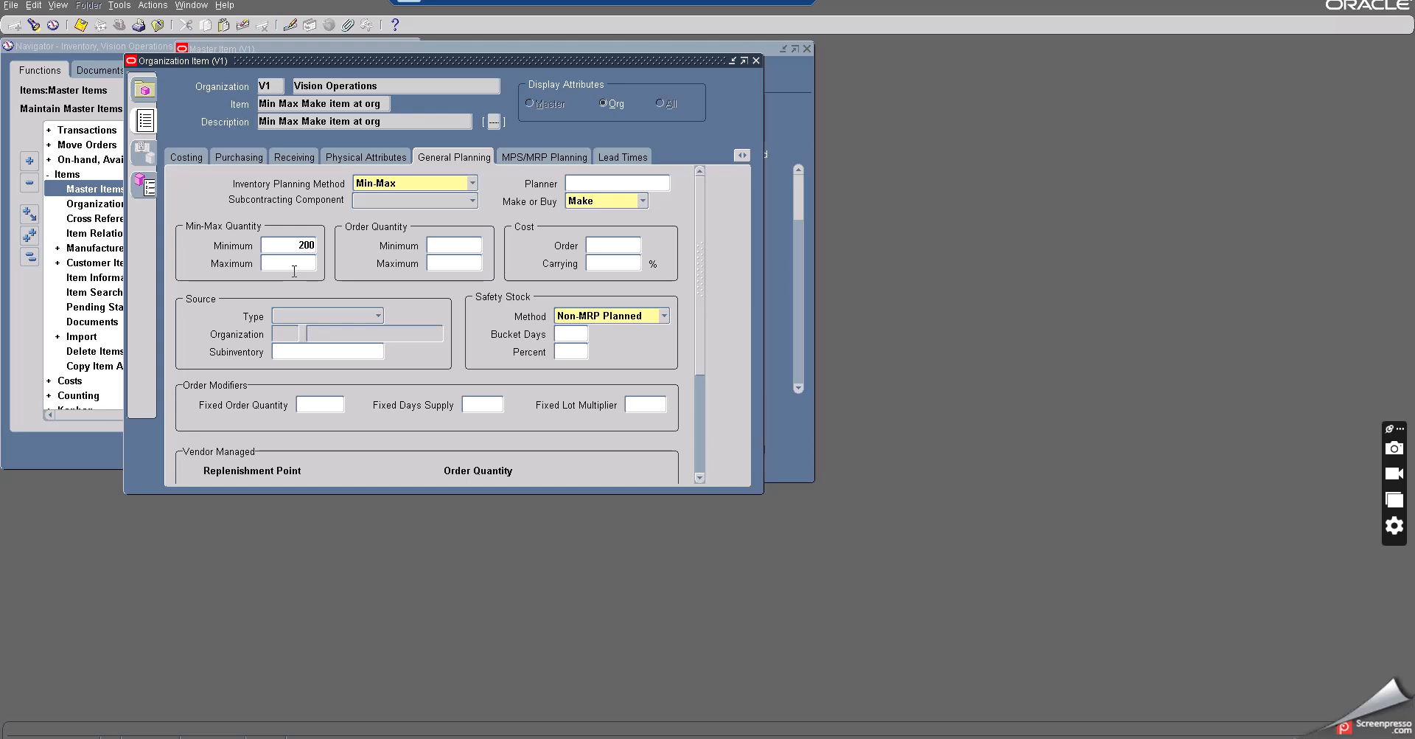
# - Set the Min-Max Quantity to 200 minimum and 2000 maximum, Order Quantity to 300 minimum and 500 maximum, and save
pyautogui.write('2000')
pyautogui.click(458, 245)
pyautogui.write('300')
pyautogui.press('Tab')
pyautogui.write('500')
pyautogui.click(282, 244)
pyautogui.click(290, 263)
pyautogui.click(455, 244)
pyautogui.click(463, 263)
pyautogui.click(637, 406)
pyautogui.click(81, 26)
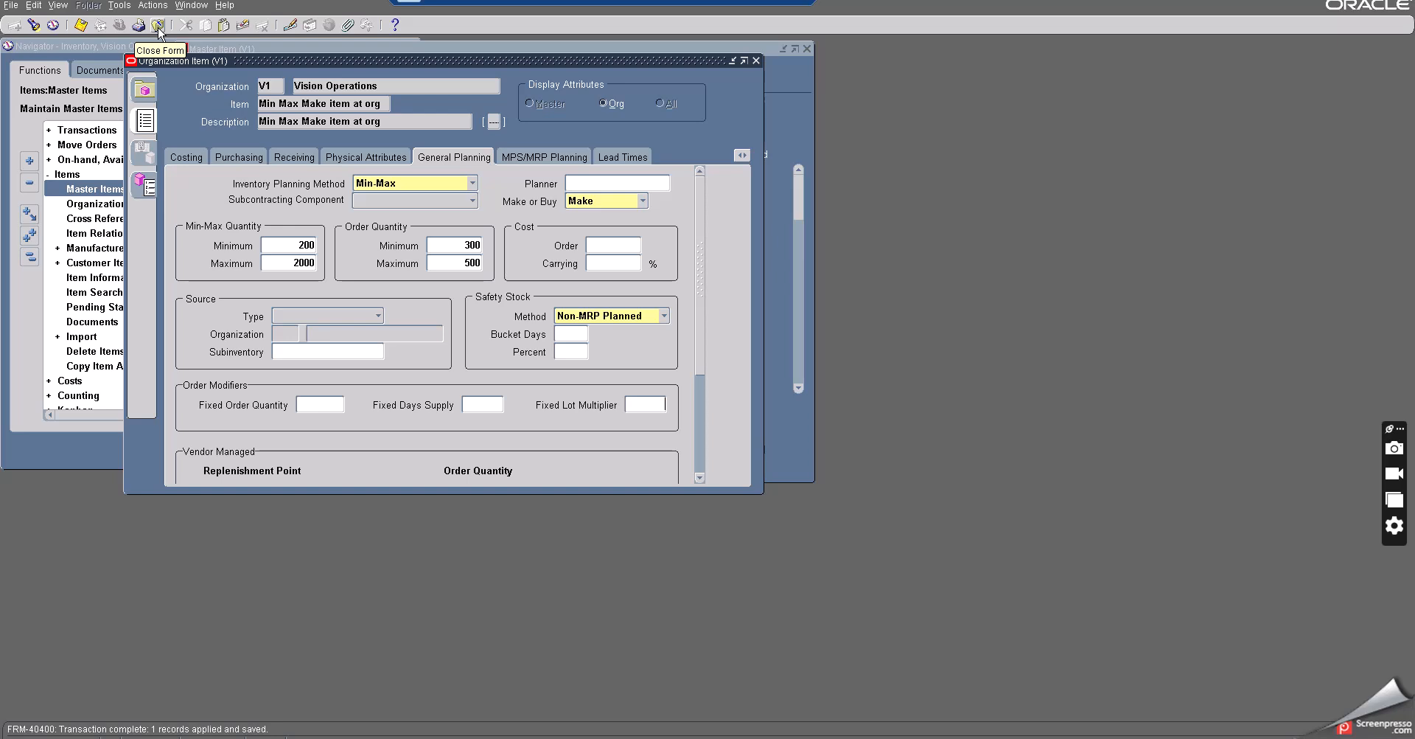
# - Copy the item name 'Min Max Make item at org' and switch to the Notepad notes
pyautogui.tripleClick(384, 103)
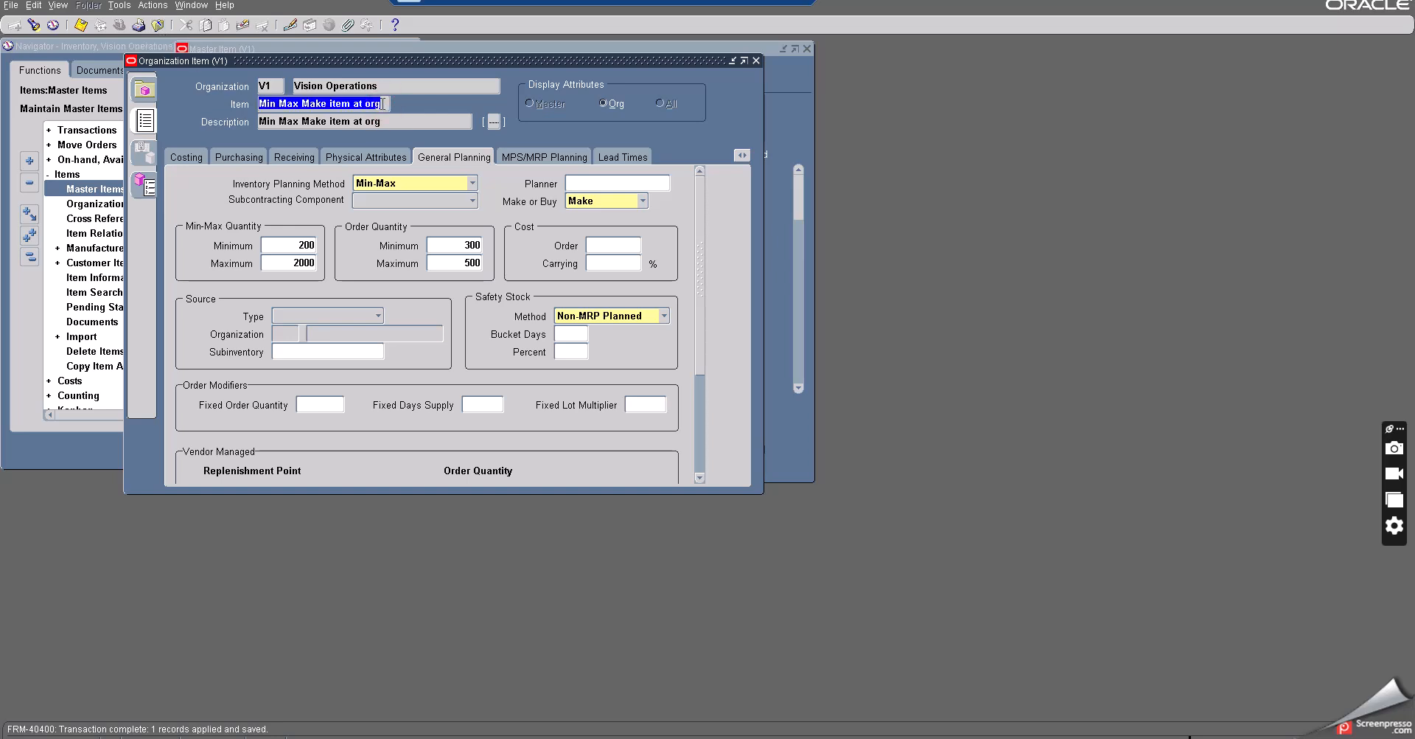
pyautogui.hotkey('ctrl', 'c')
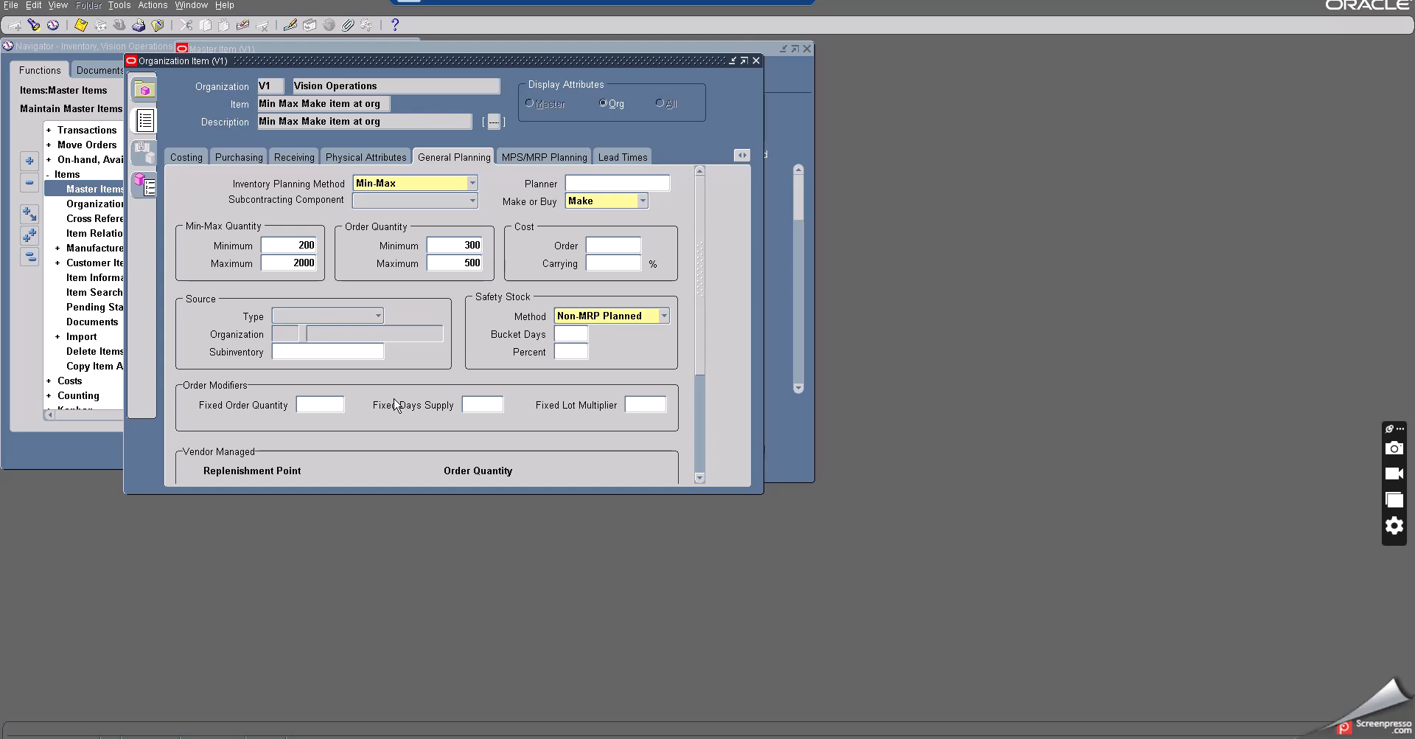
pyautogui.hotkey('alt', 'Tab')
pyautogui.hotkey('alt', 'Tab')
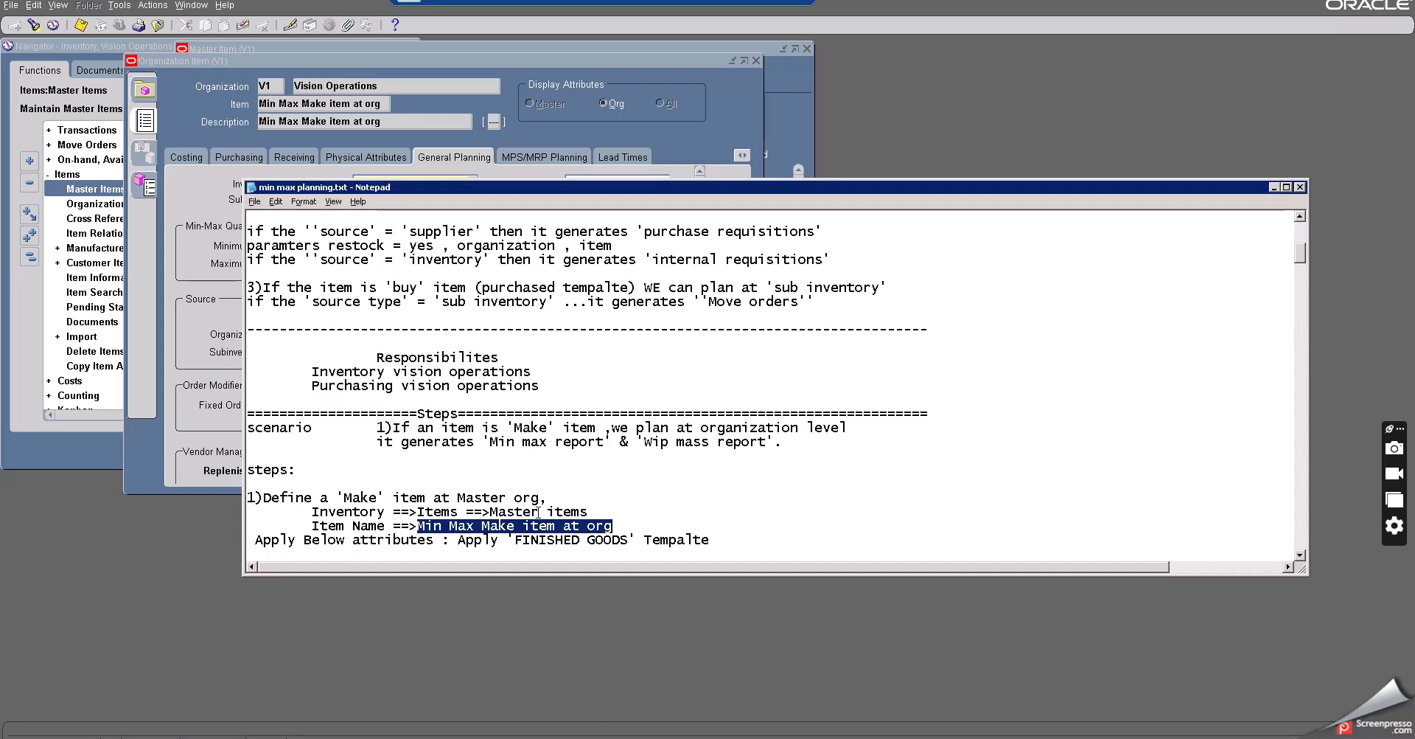
# - Append 'v1,m1' to the Organization assignment line in the notes
pyautogui.scroll(-2, 537, 500)
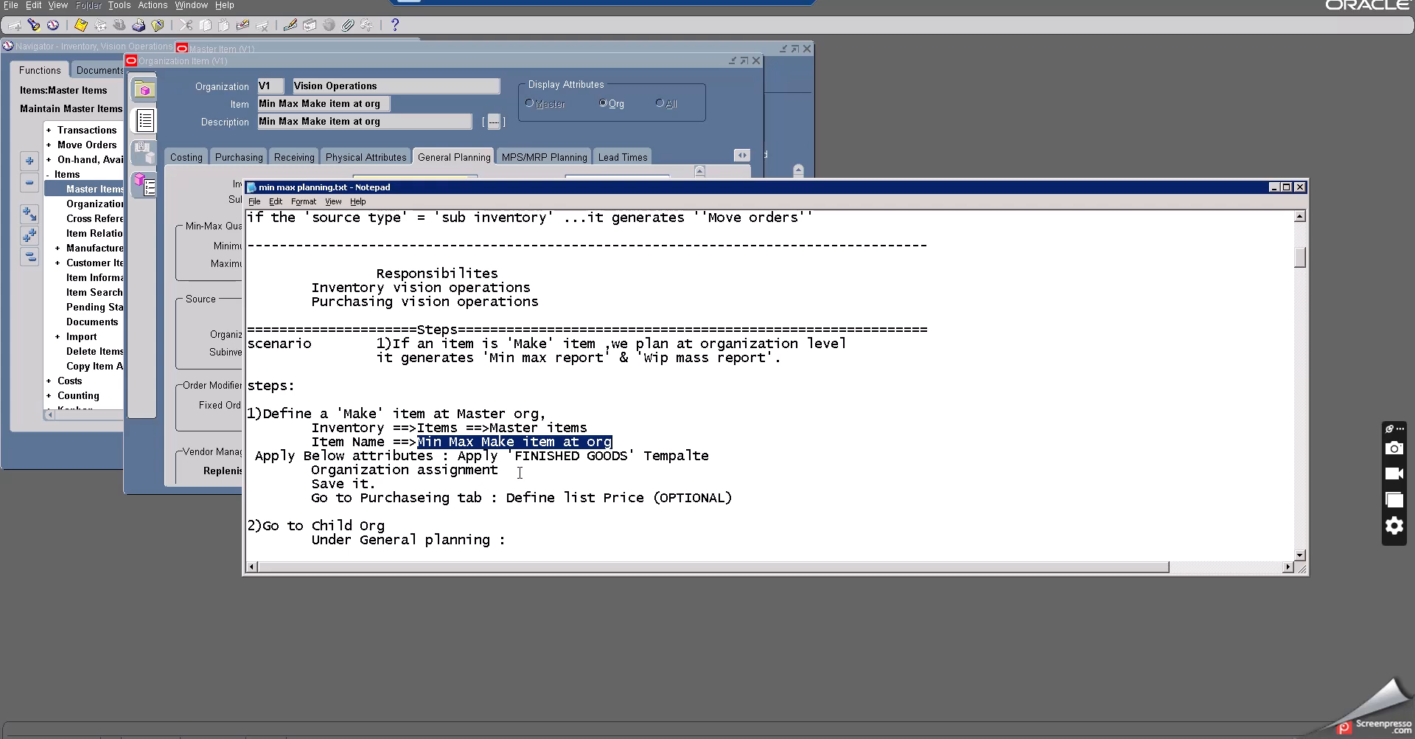
pyautogui.click(520, 473)
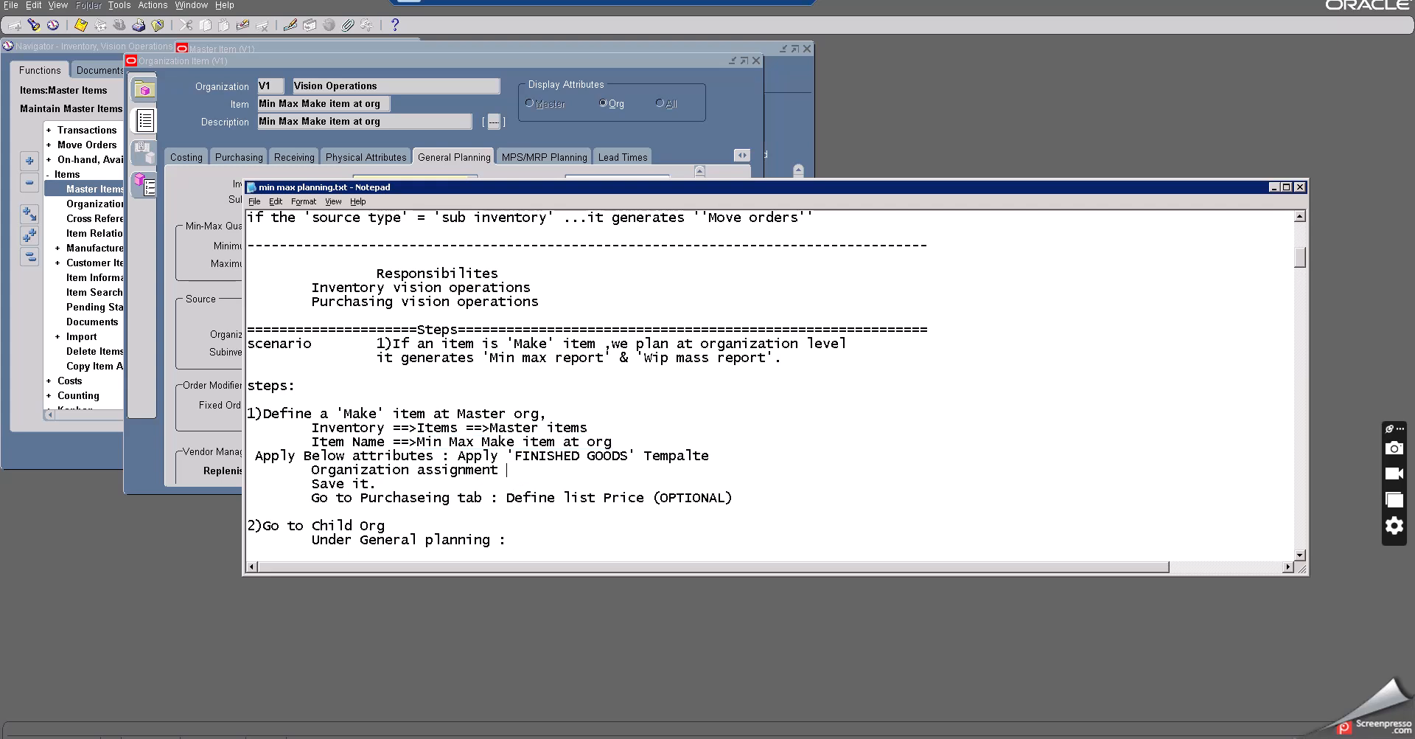
pyautogui.write('v1,m1')
# - Correct the notes' min-max Max qtys value to 2000 and minimize Notepad
pyautogui.scroll(-2, 522, 474)
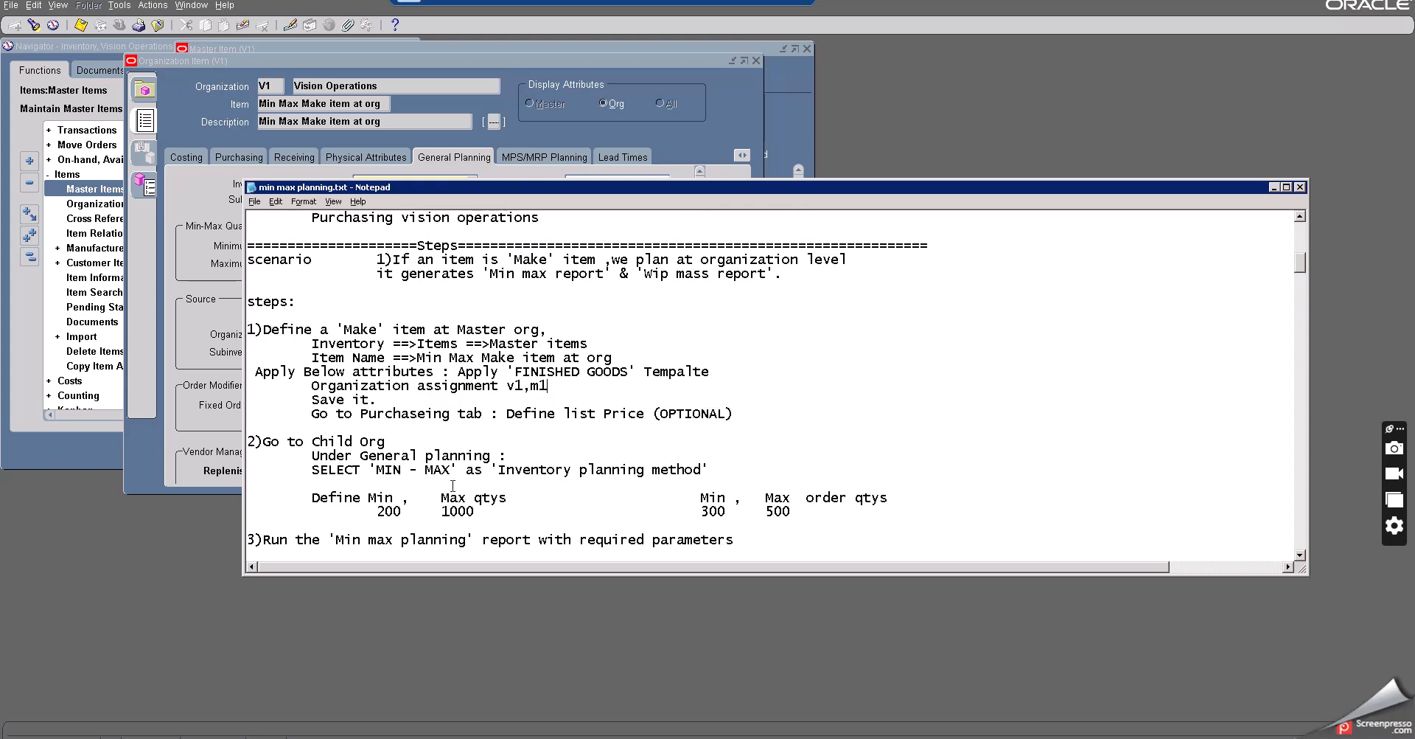
pyautogui.moveTo(468, 195); pyautogui.dragTo(526, 274)
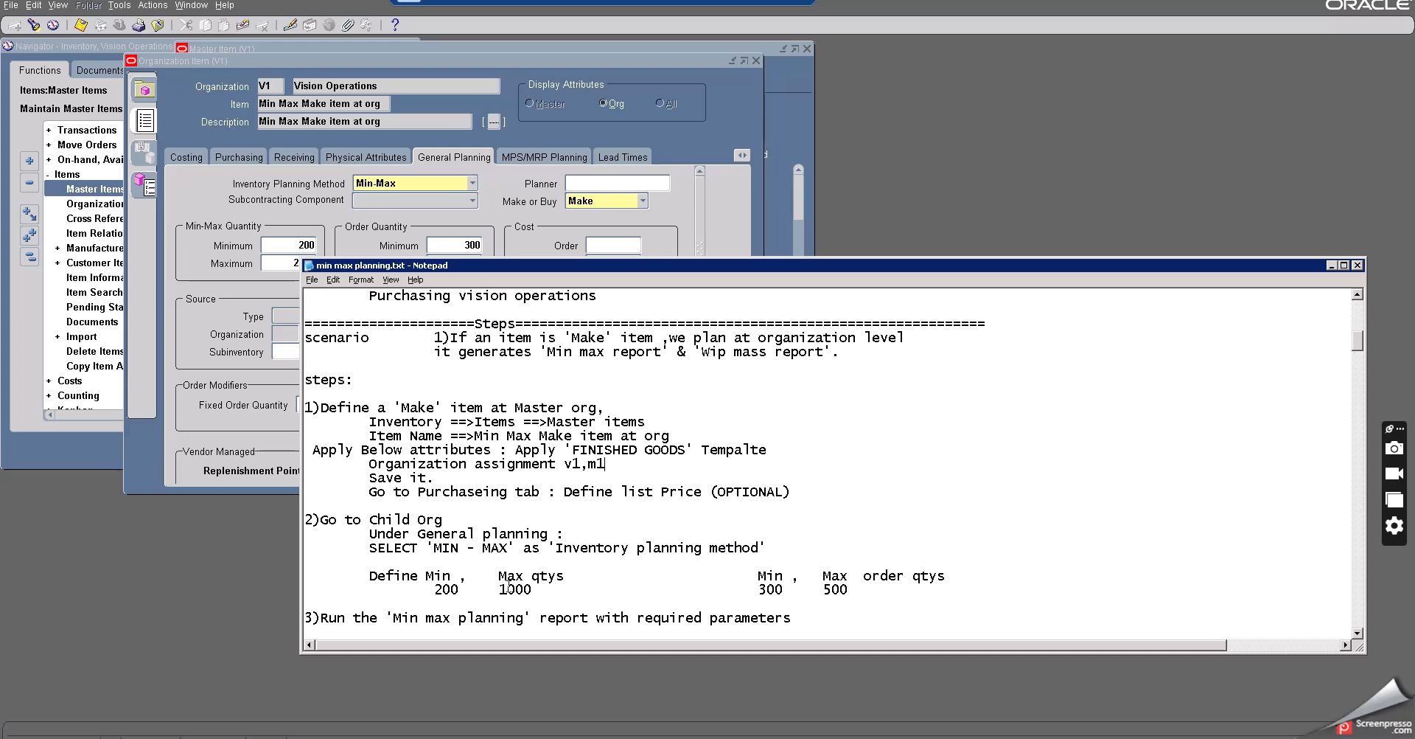
pyautogui.moveTo(509, 585); pyautogui.dragTo(497, 587)
pyautogui.write('2')
pyautogui.moveTo(655, 269); pyautogui.dragTo(598, 311)
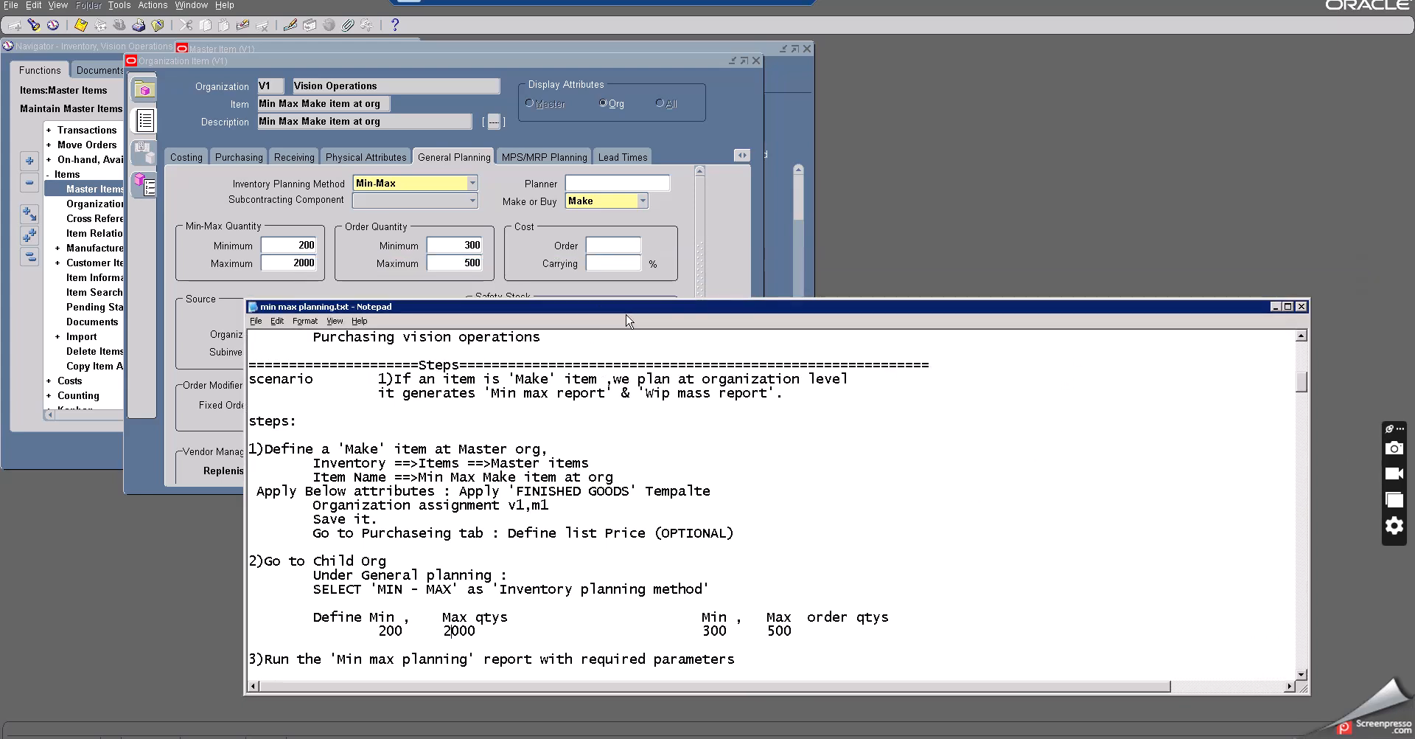
pyautogui.click(1277, 307)
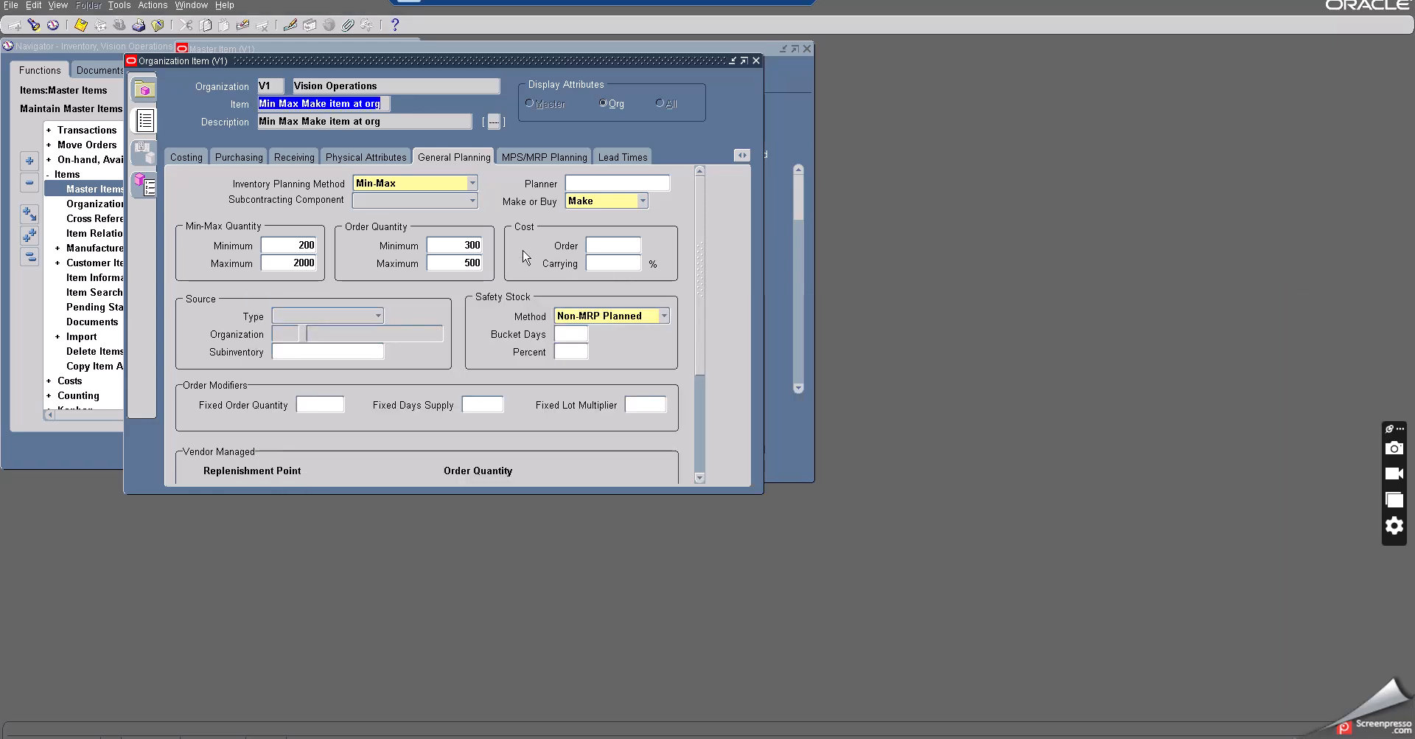
# - Close the item forms and open Min-Max Planning under the Planning menu
pyautogui.scroll(-1, 256, 161)
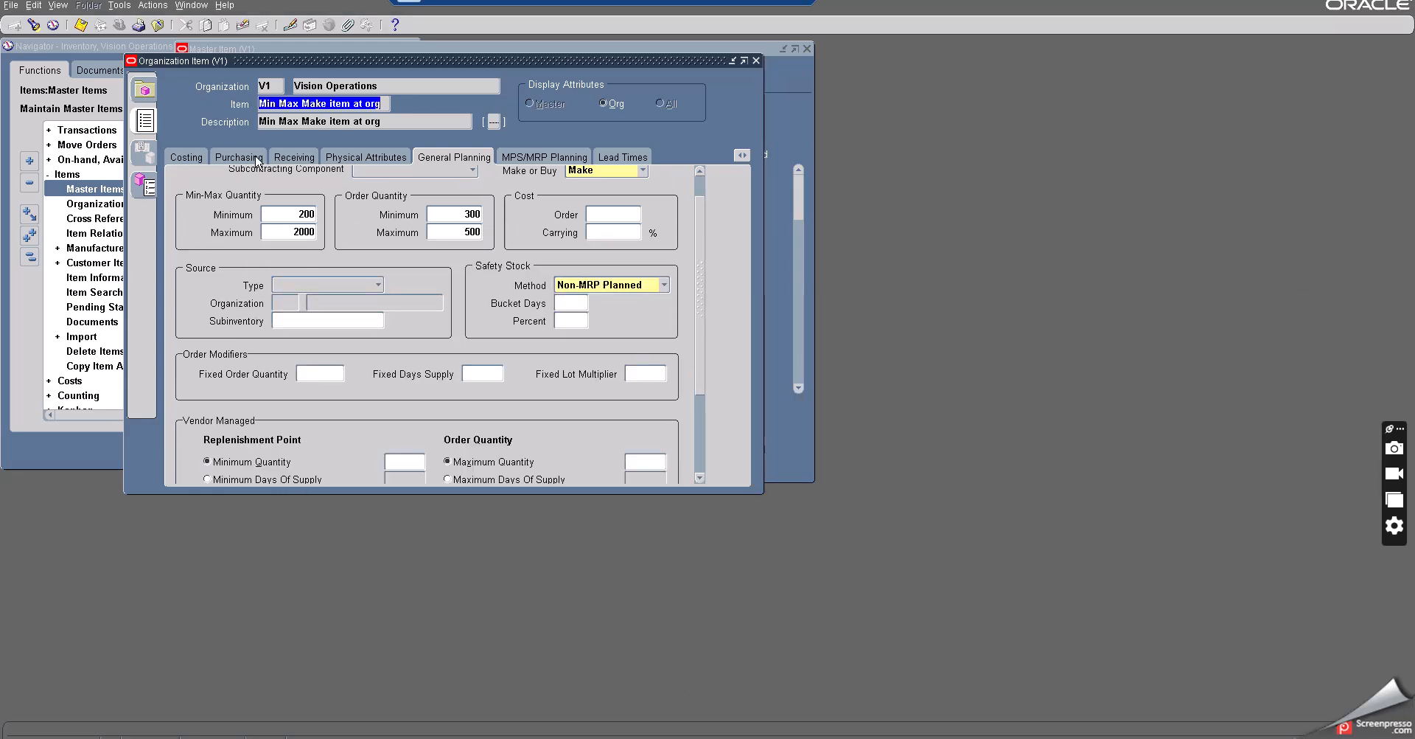
pyautogui.click(158, 26)
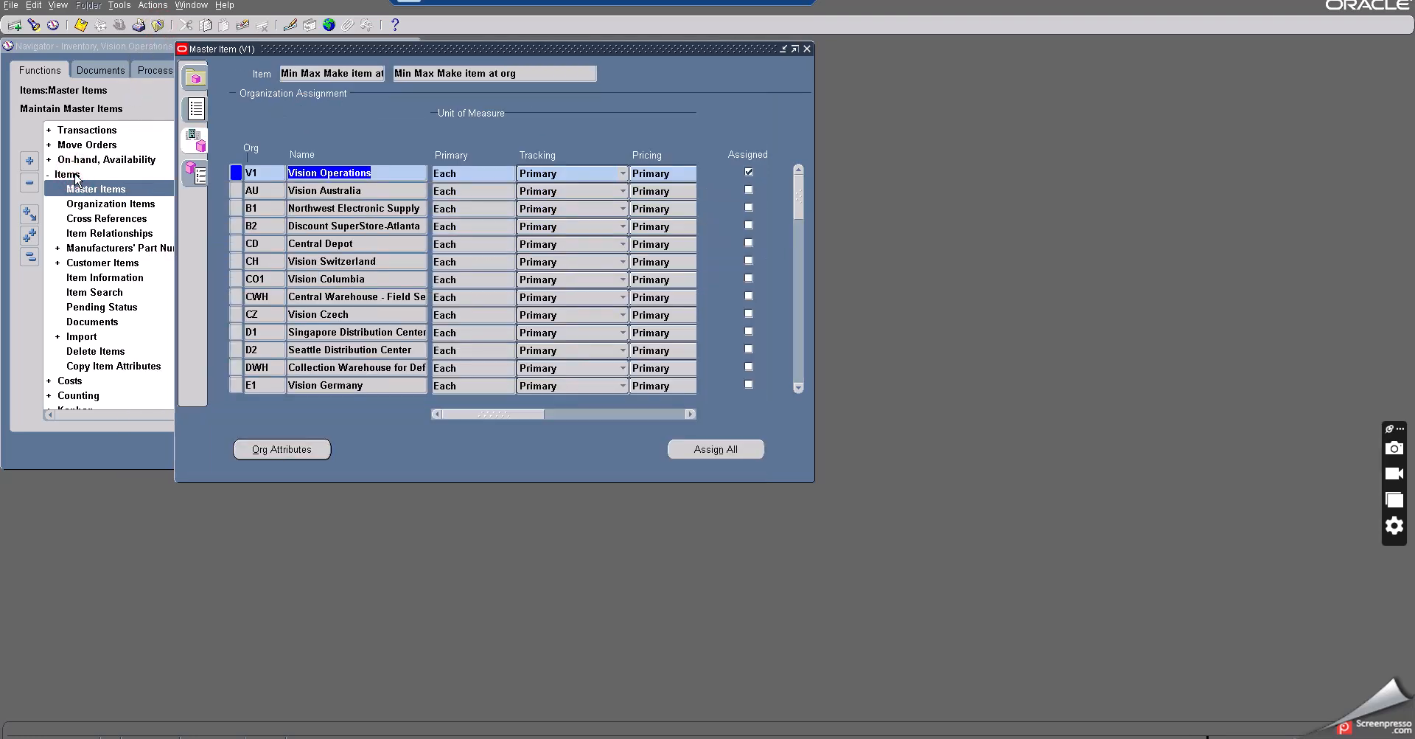
pyautogui.doubleClick(76, 178)
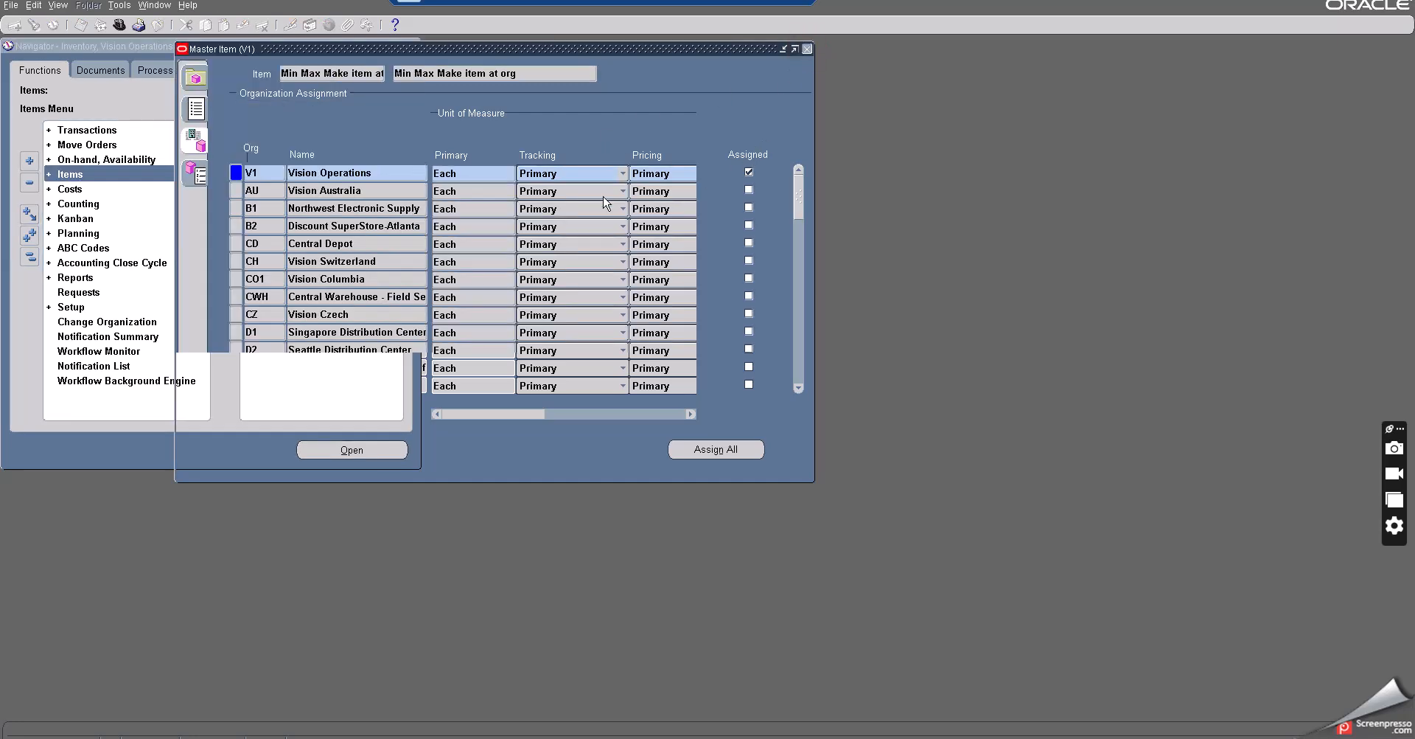
pyautogui.click(808, 47)
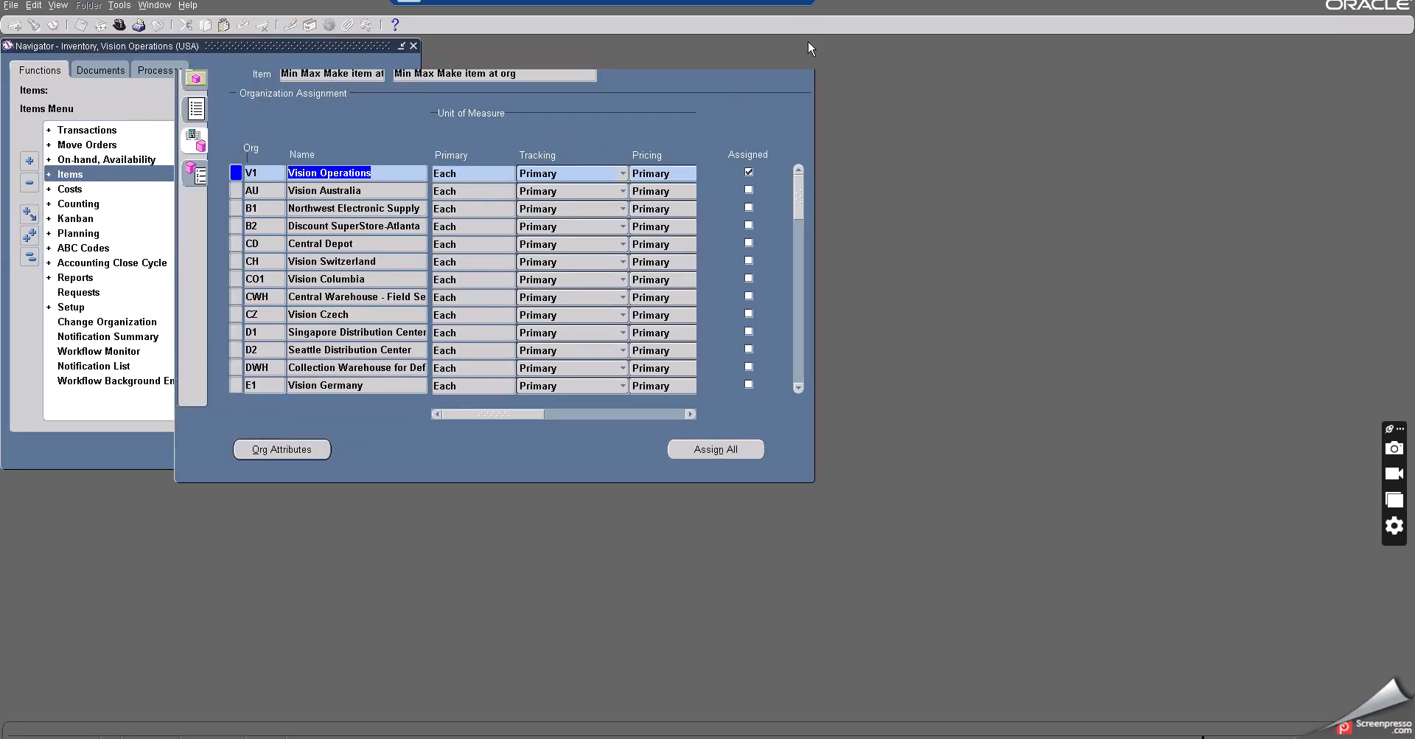
pyautogui.doubleClick(96, 236)
pyautogui.click(120, 249)
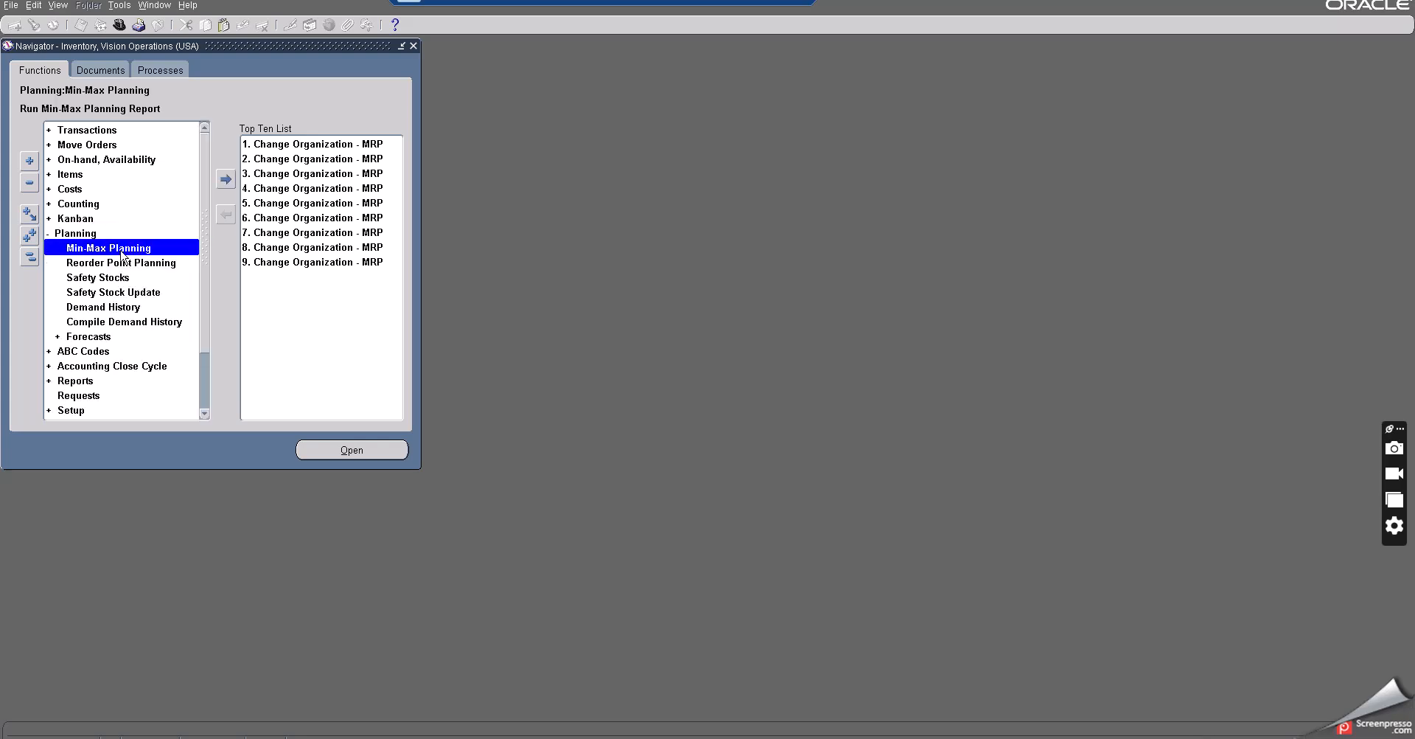
pyautogui.doubleClick(123, 248)
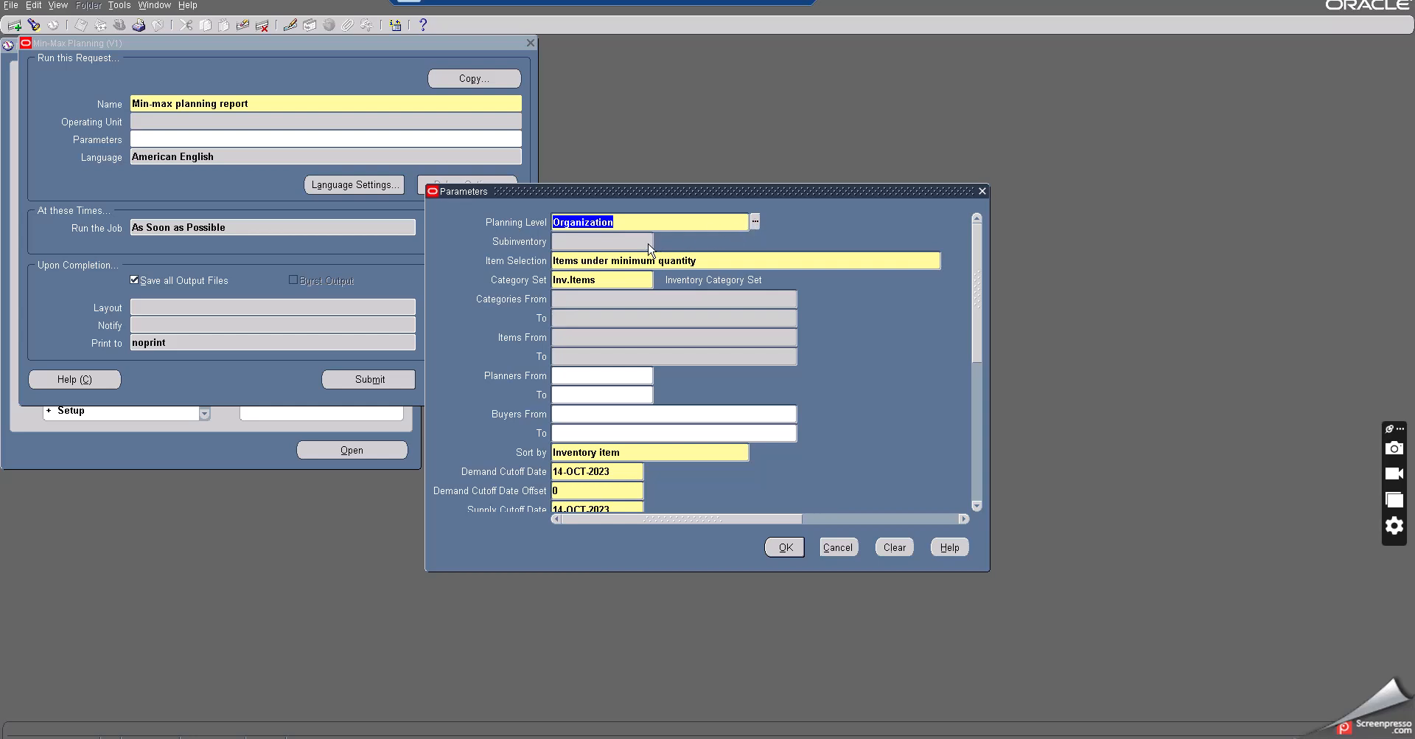
# - Paste 'Min Max Make item at org' as both the low and high item in the report's item range
pyautogui.click(572, 336)
pyautogui.hotkey('ctrl', 'v')
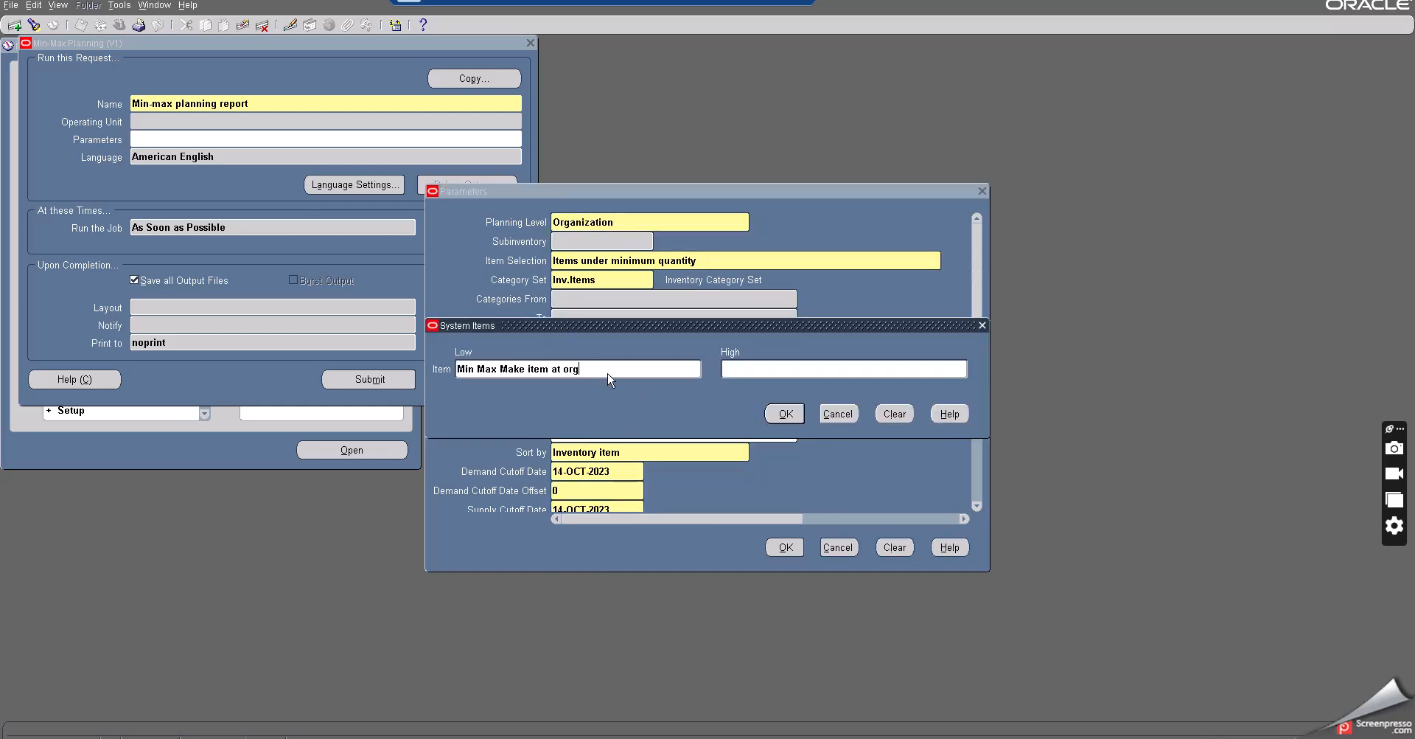
pyautogui.press('Tab')
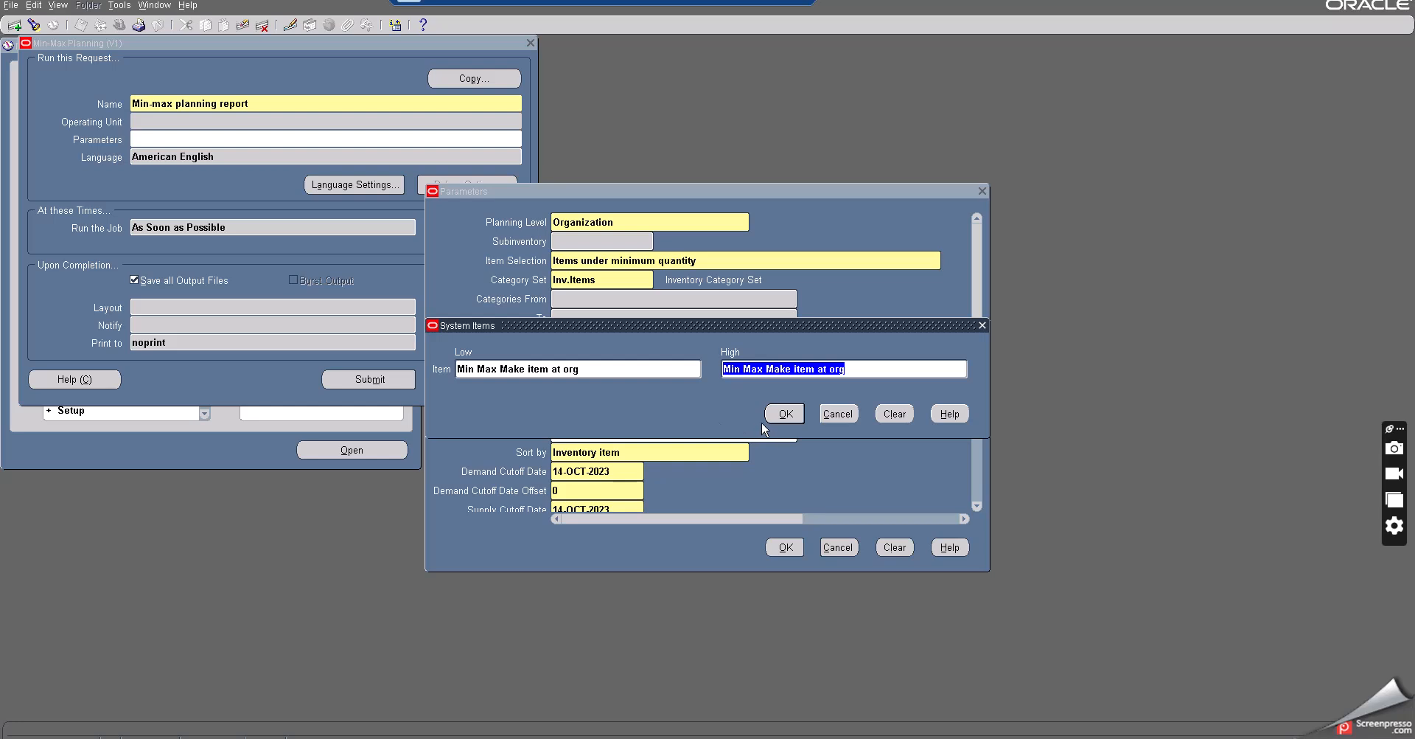
pyautogui.click(782, 414)
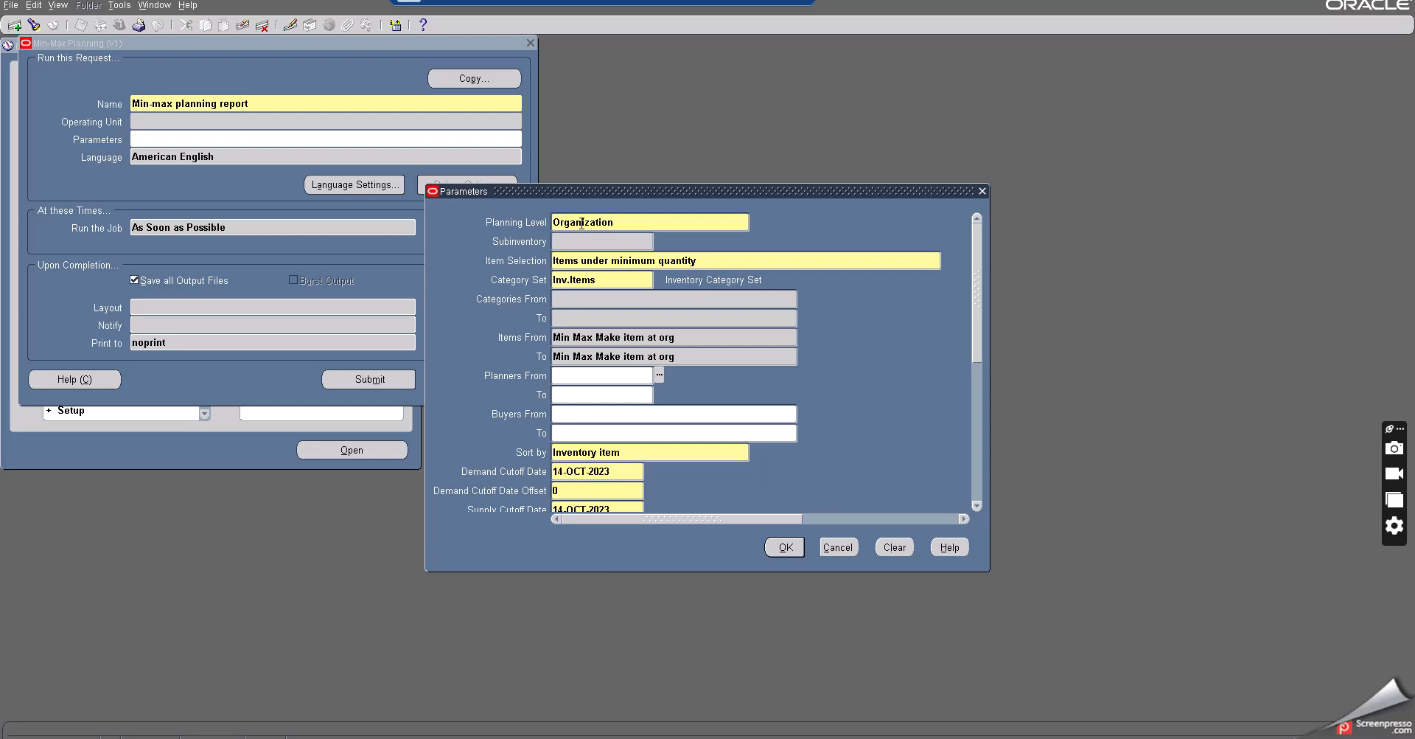
# - Set the Restock parameter to Yes, confirm the parameters, and submit the Min-max planning report
pyautogui.click(498, 339)
pyautogui.moveTo(979, 339); pyautogui.dragTo(976, 404)
pyautogui.click(575, 422)
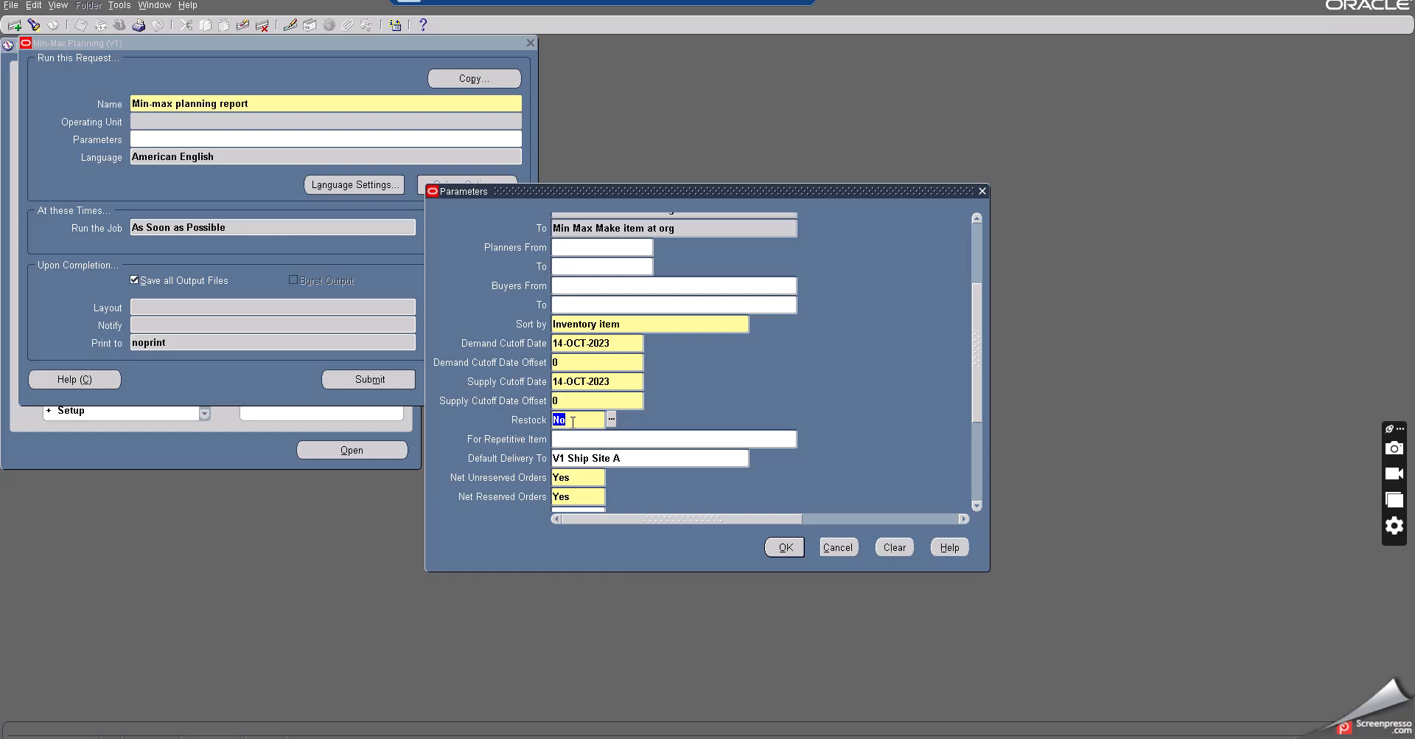
pyautogui.write('yes')
pyautogui.press('Tab')
pyautogui.moveTo(975, 361); pyautogui.dragTo(975, 264)
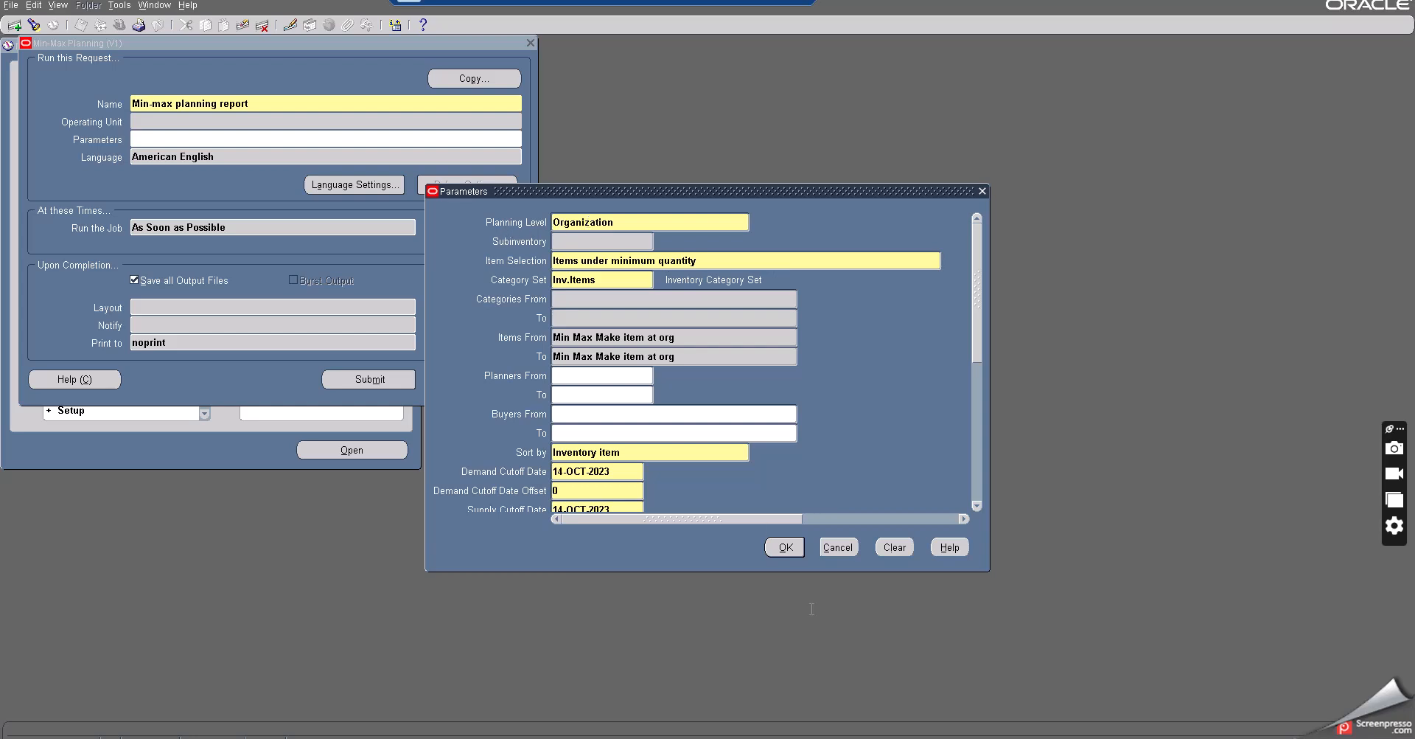
pyautogui.click(782, 548)
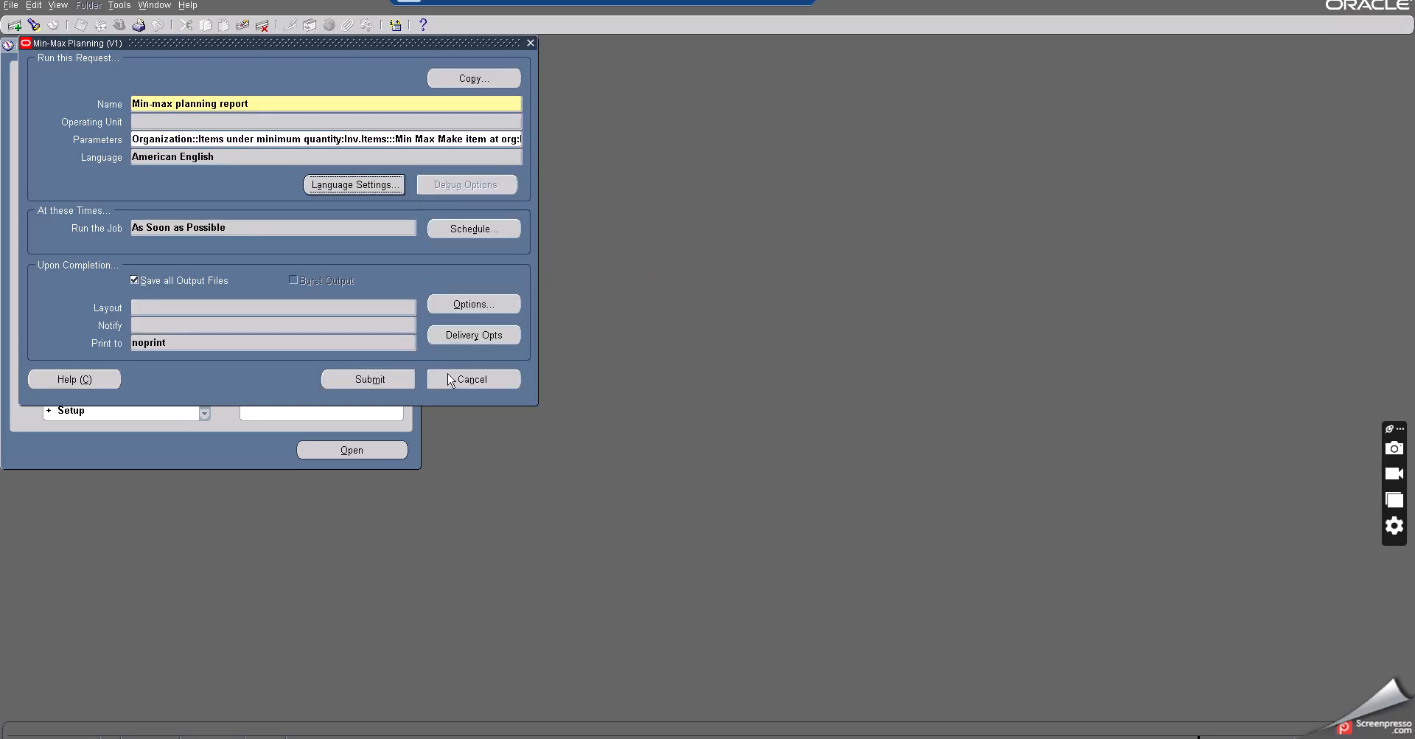
pyautogui.click(367, 380)
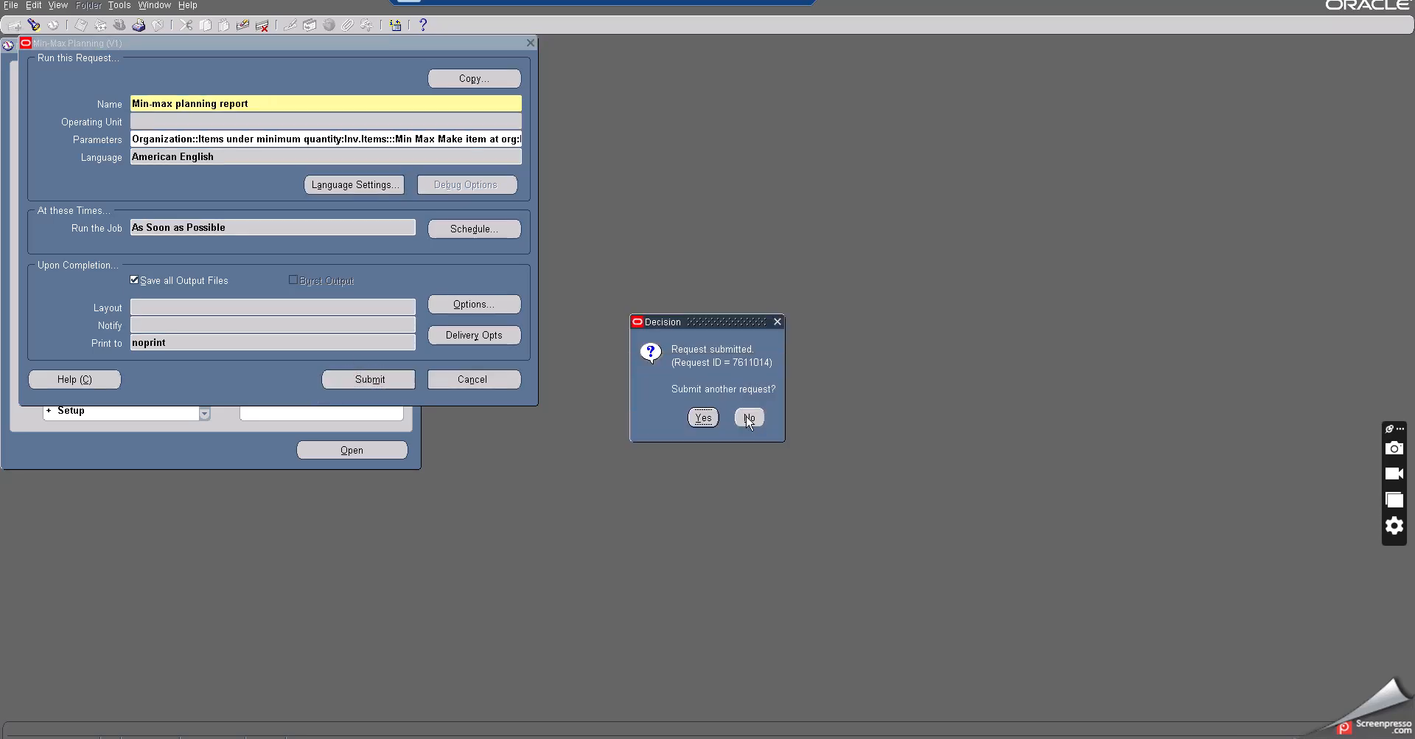
# - Decline submitting another request and find all of my concurrent requests
pyautogui.click(749, 418)
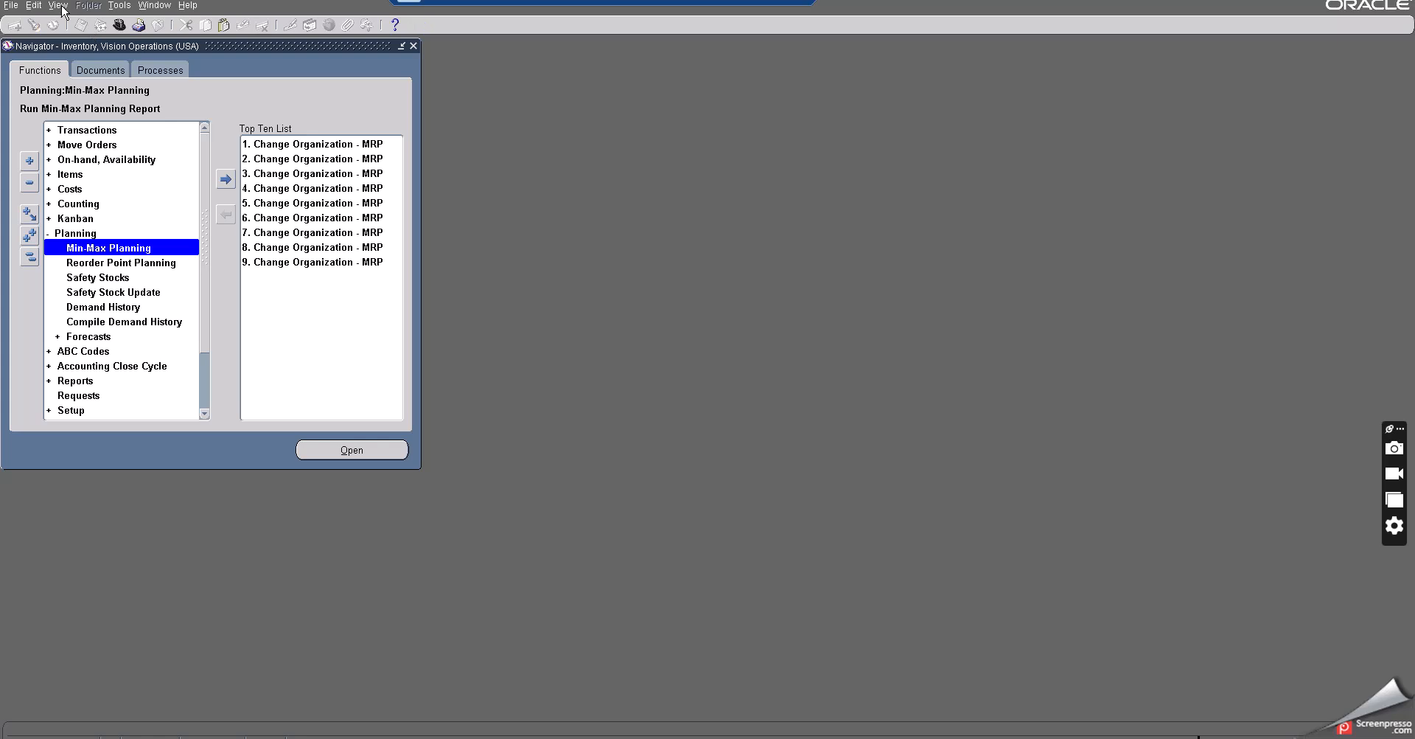
pyautogui.click(59, 5)
pyautogui.click(71, 194)
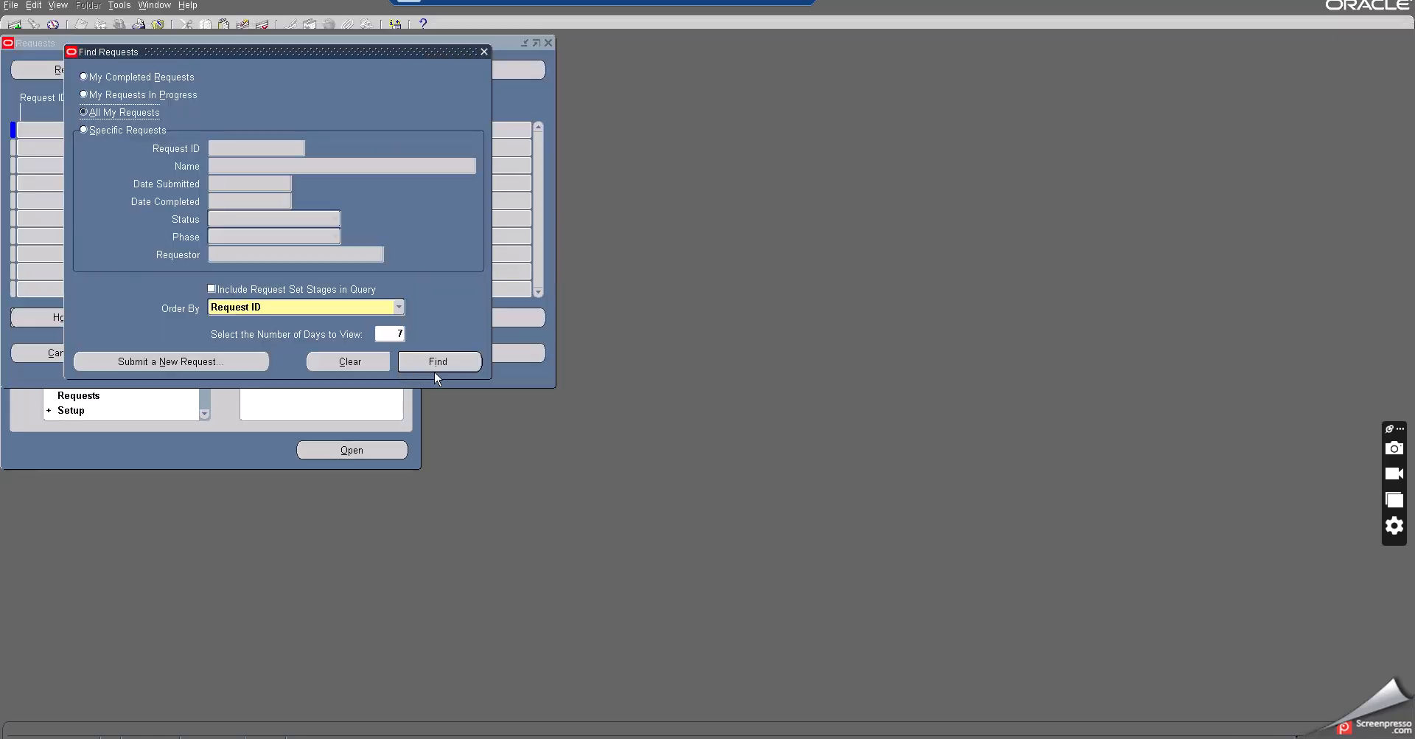
pyautogui.click(432, 360)
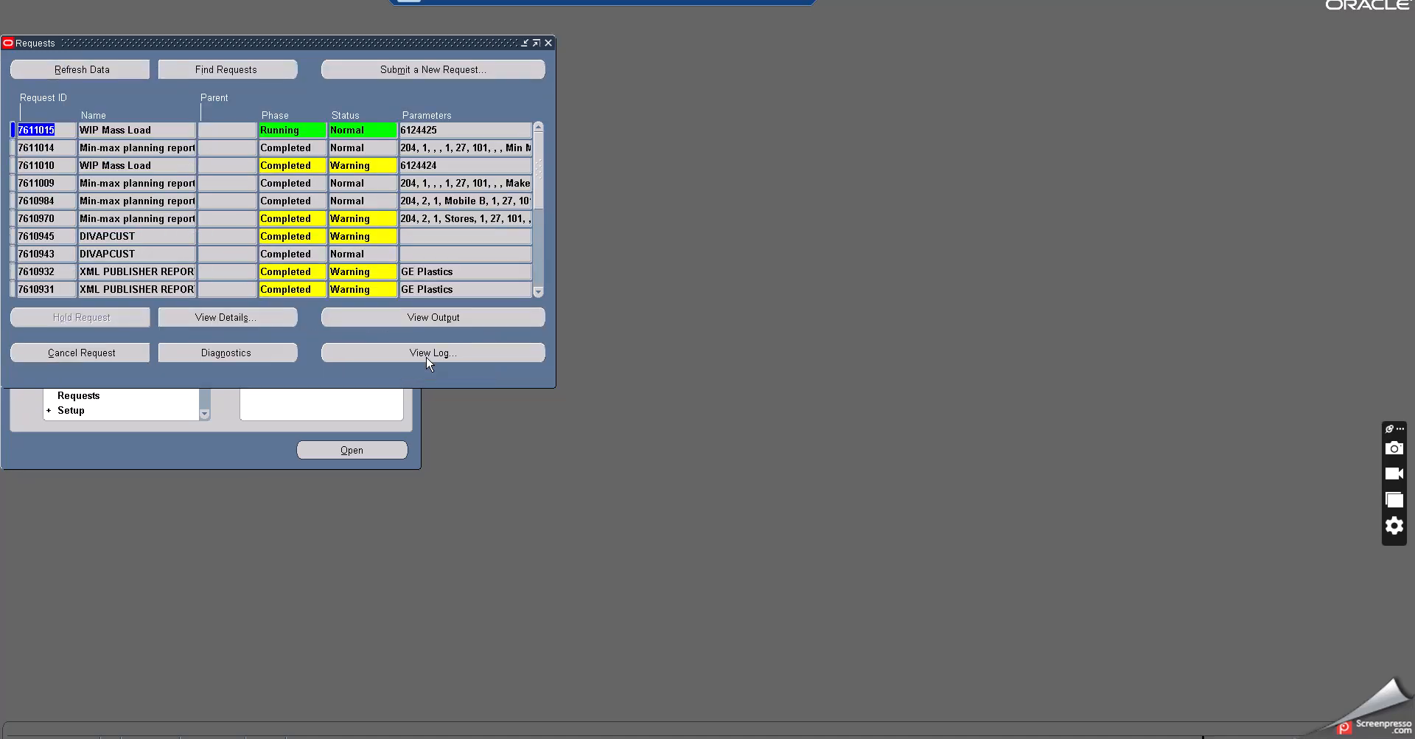
# - Refresh the request list and open the output of the latest Min-max planning report request
pyautogui.click(99, 72)
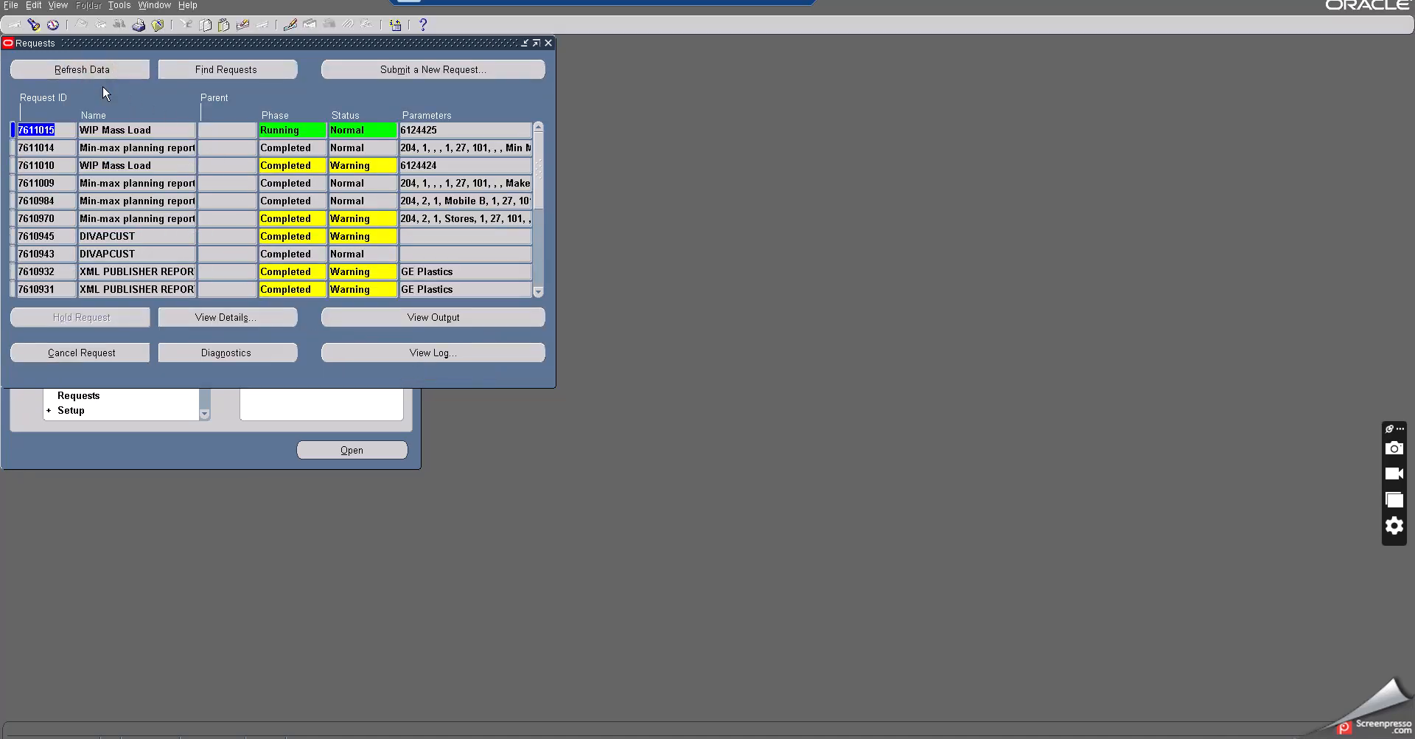
pyautogui.click(160, 148)
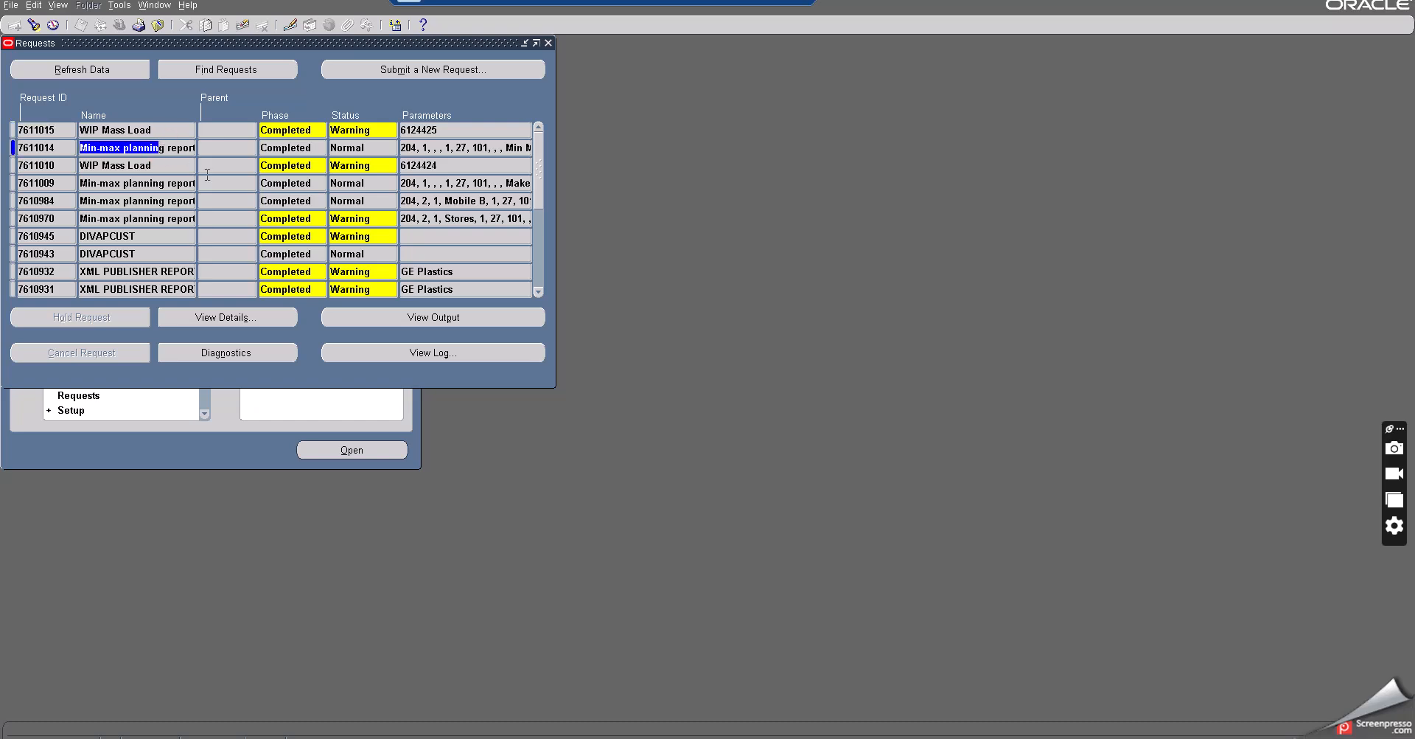
pyautogui.click(336, 148)
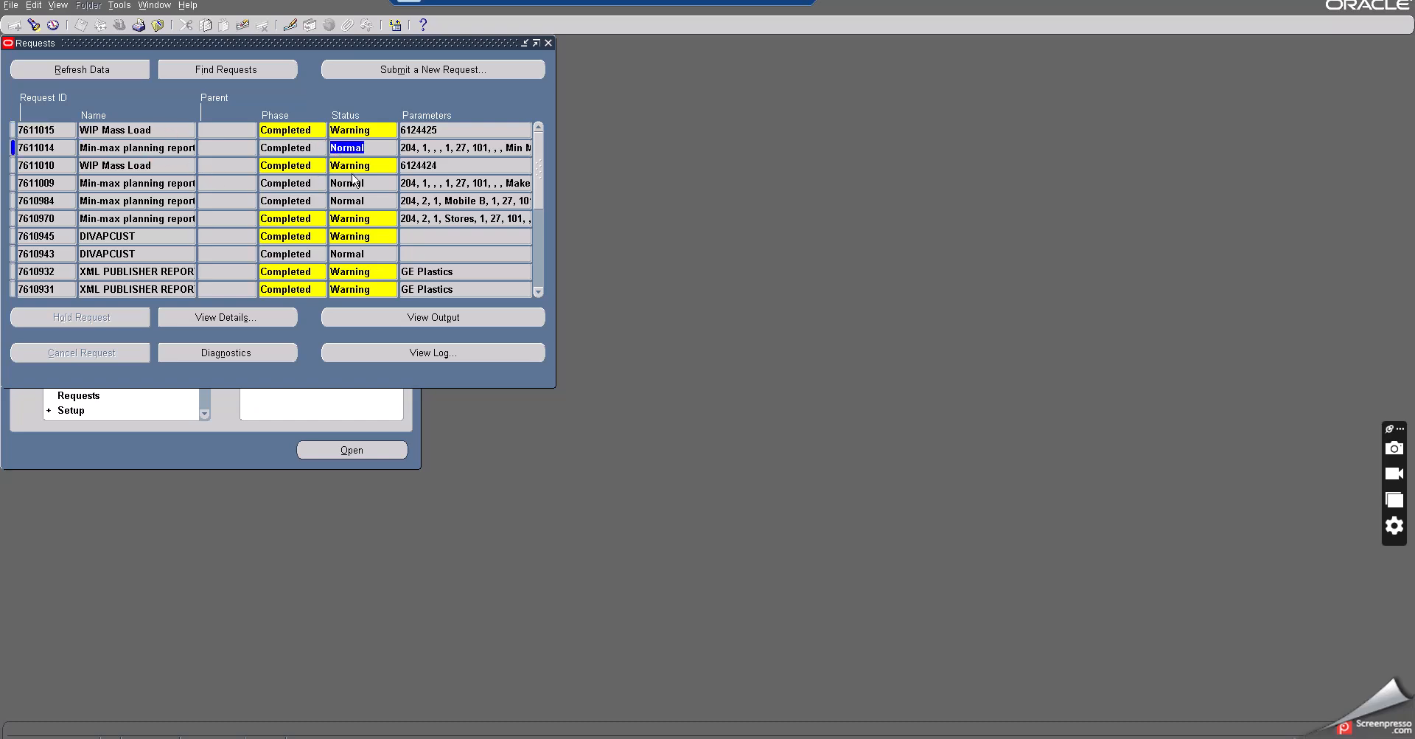
pyautogui.click(425, 323)
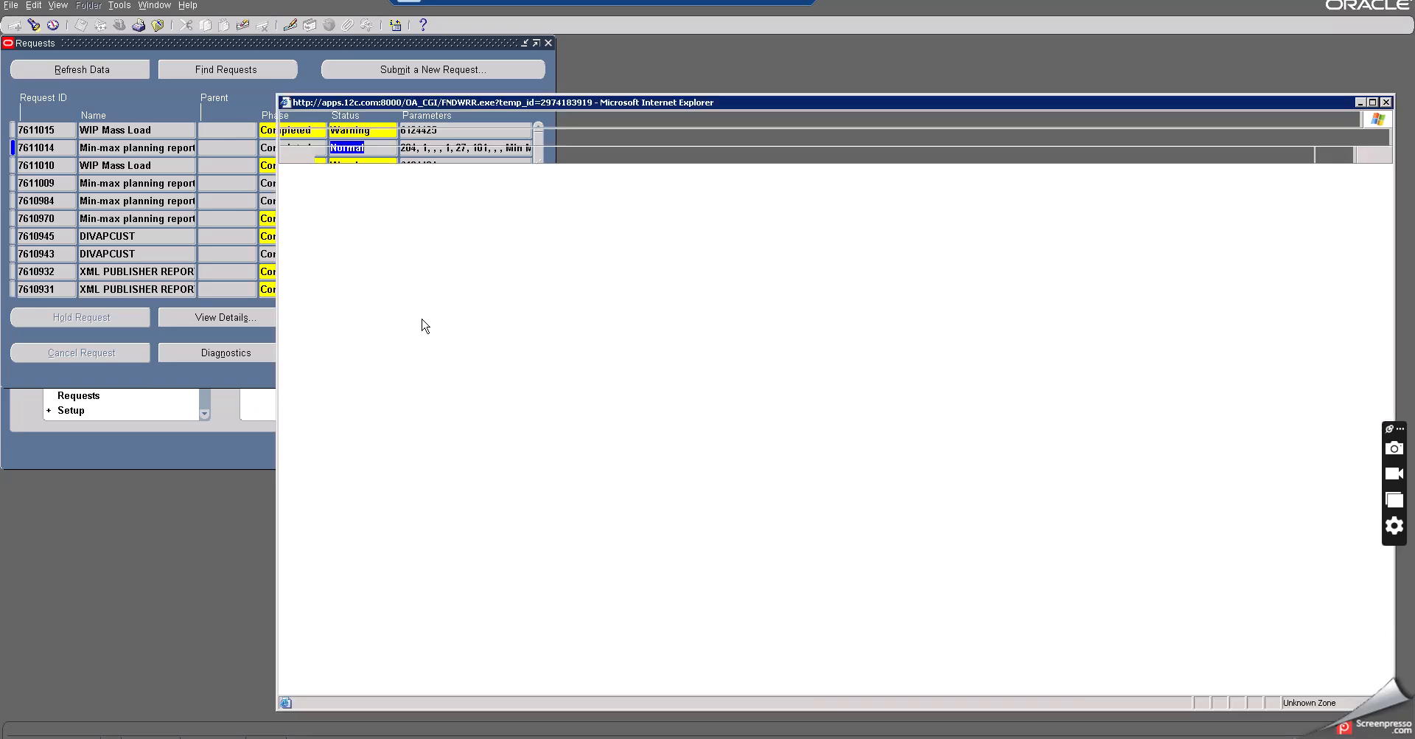
pyautogui.scroll(-5, 553, 407)
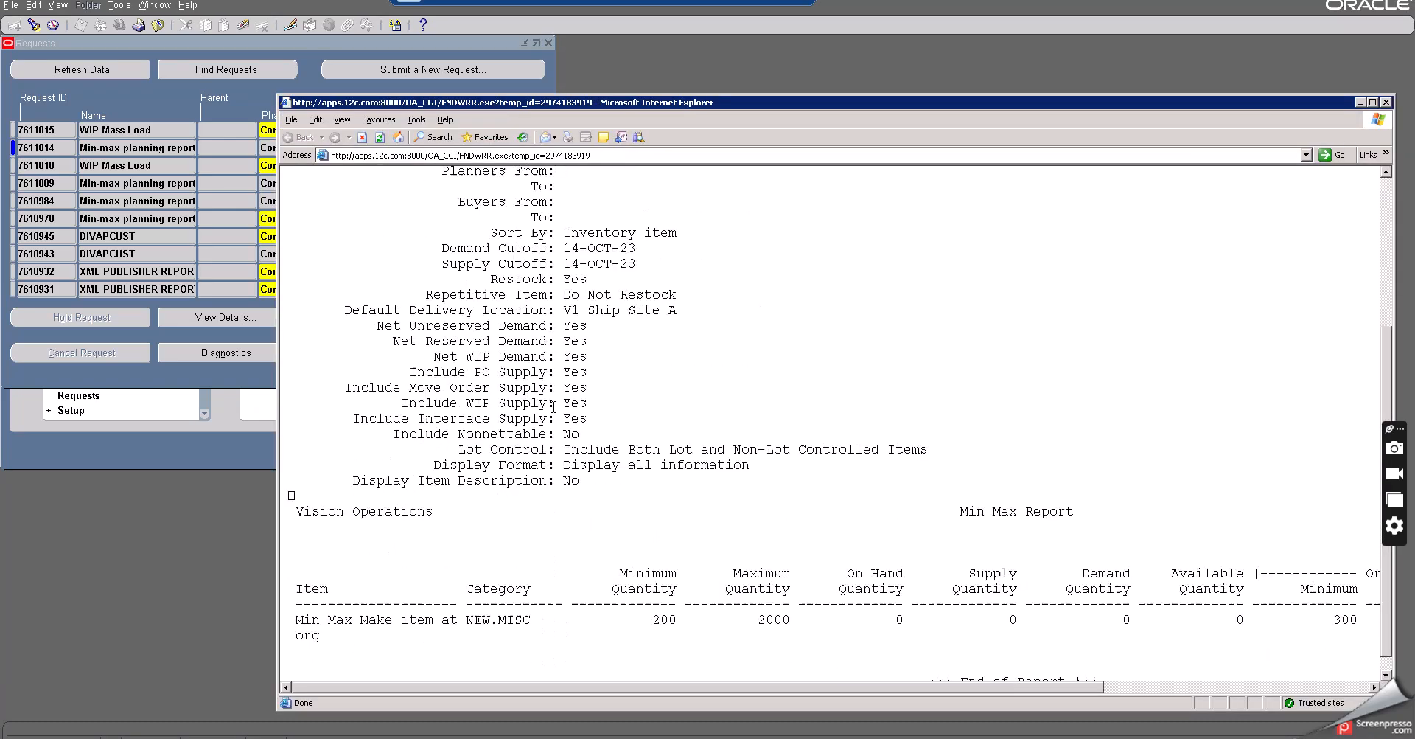
pyautogui.scroll(-1, 554, 406)
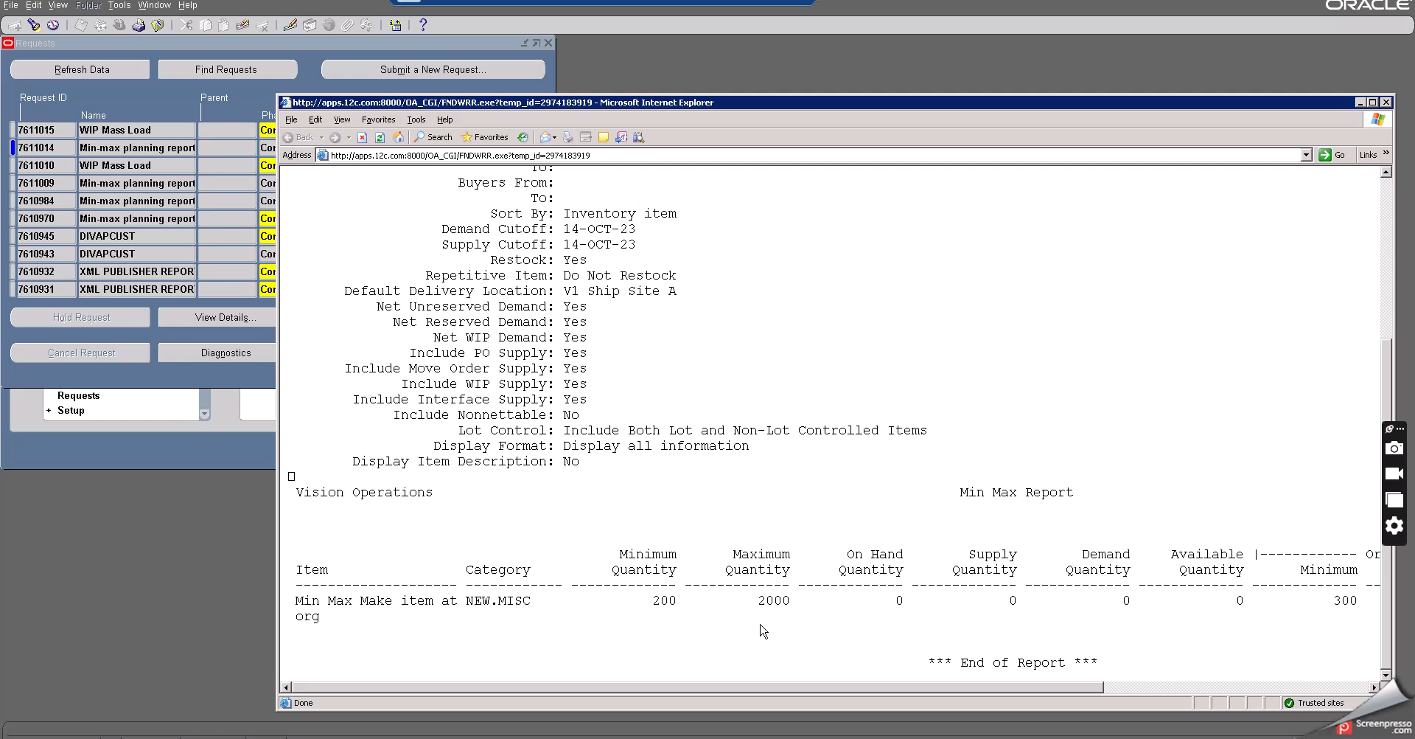
# - Examine the report's minimum, maximum, order quantity and reorder quantity columns for the item, then close the output
pyautogui.click(800, 650)
pyautogui.click(297, 600)
pyautogui.moveTo(769, 688); pyautogui.dragTo(1017, 687)
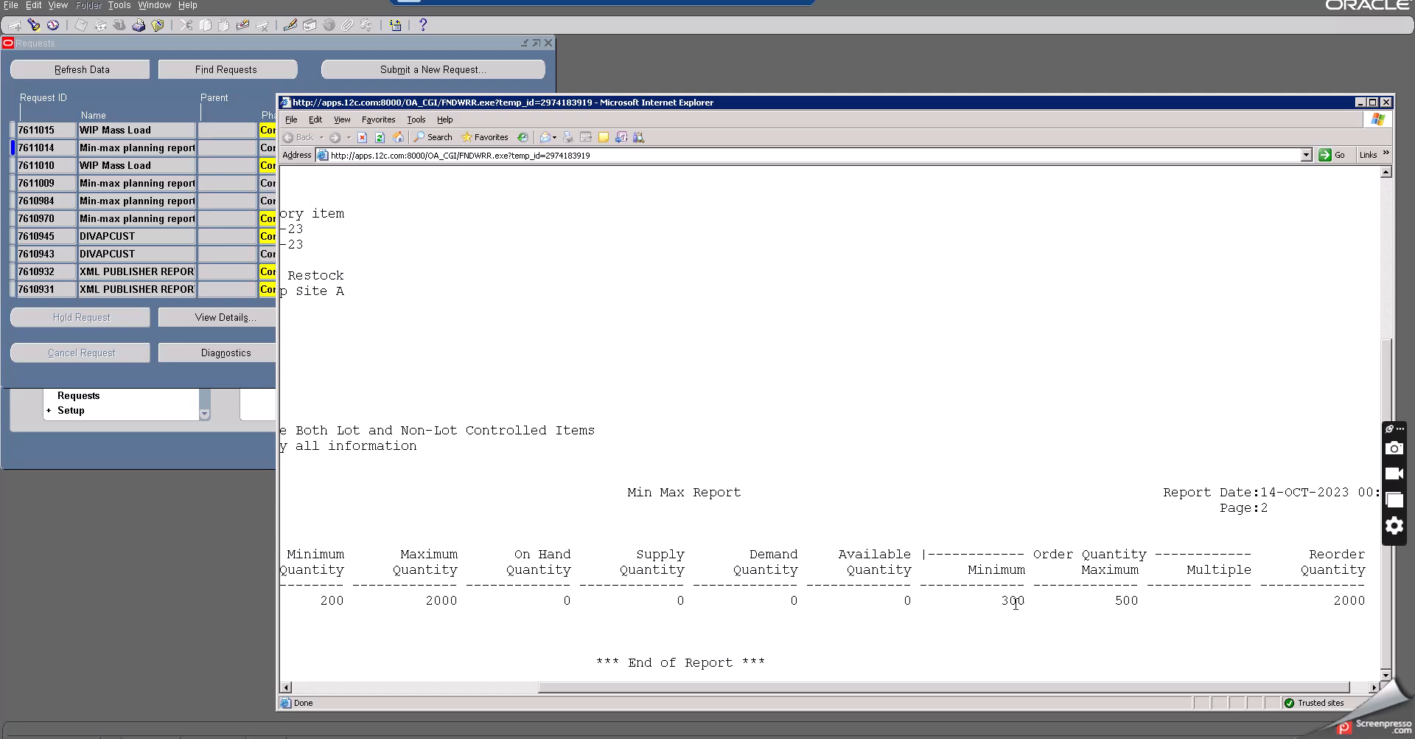
pyautogui.moveTo(1015, 603); pyautogui.dragTo(1126, 612)
pyautogui.click(1126, 604)
pyautogui.doubleClick(1124, 603)
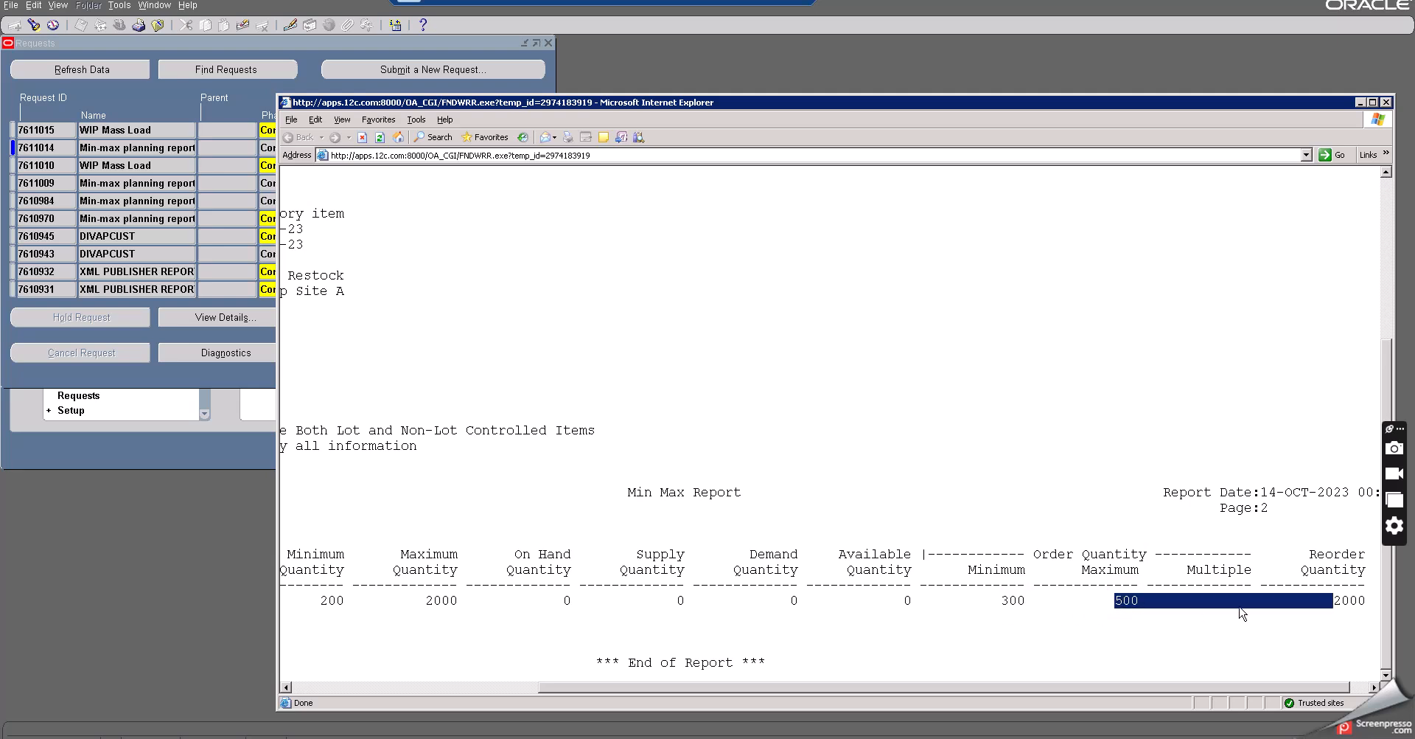
pyautogui.doubleClick(1339, 603)
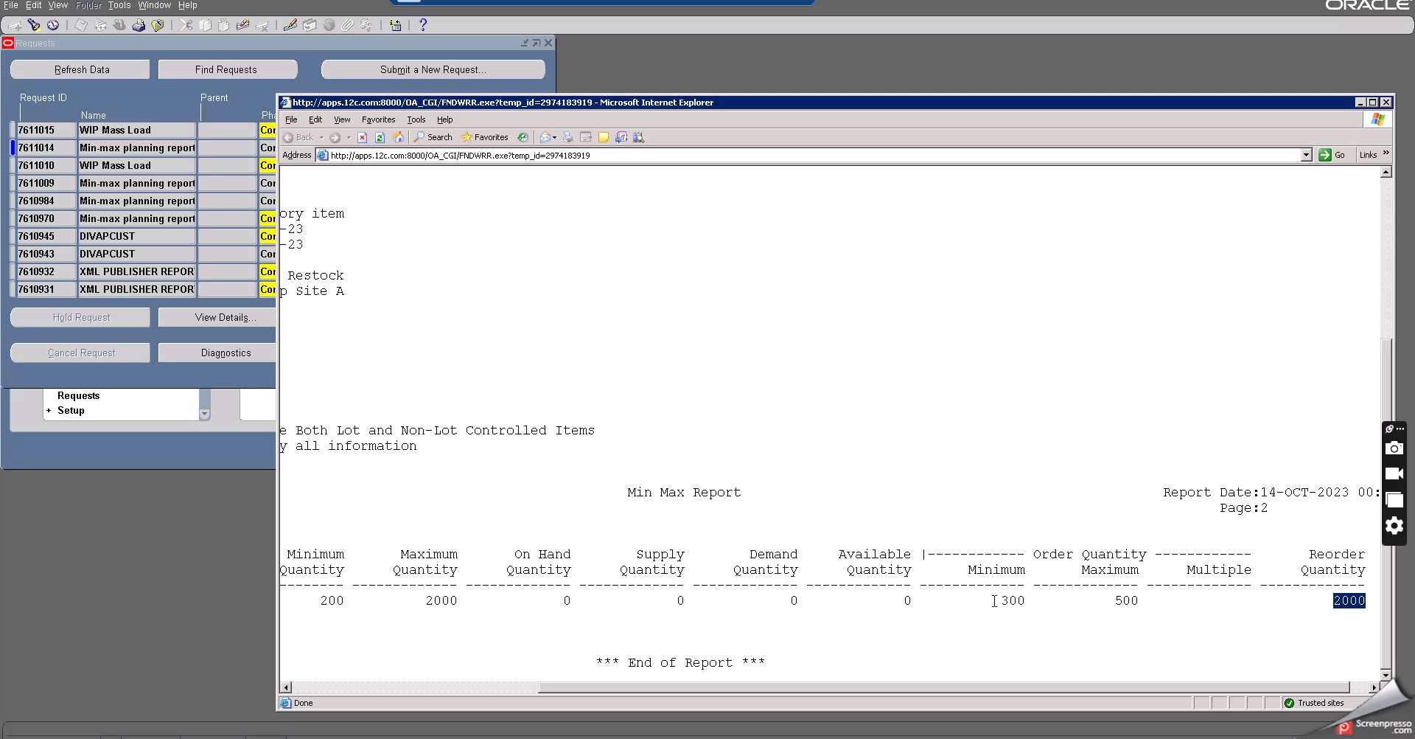
pyautogui.click(445, 597)
pyautogui.doubleClick(444, 598)
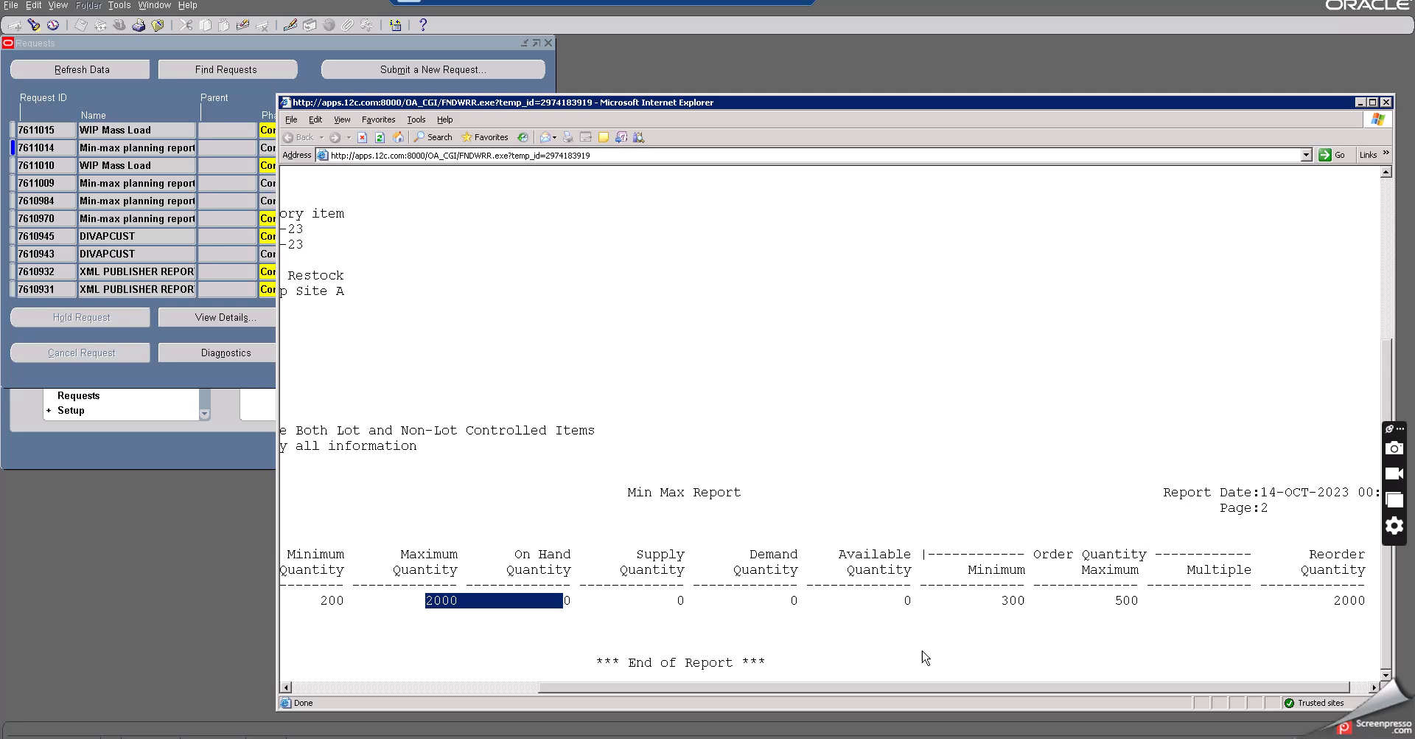
pyautogui.doubleClick(1349, 601)
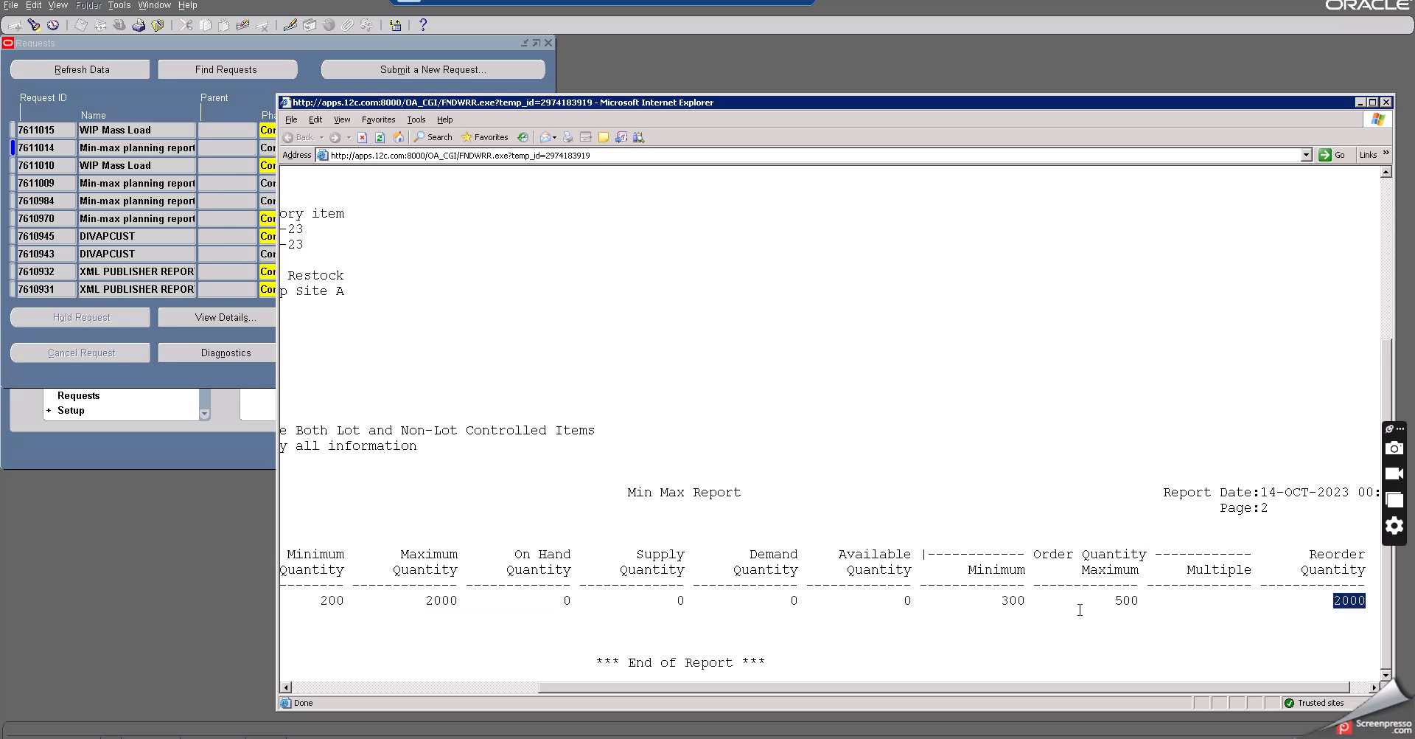
pyautogui.click(1386, 103)
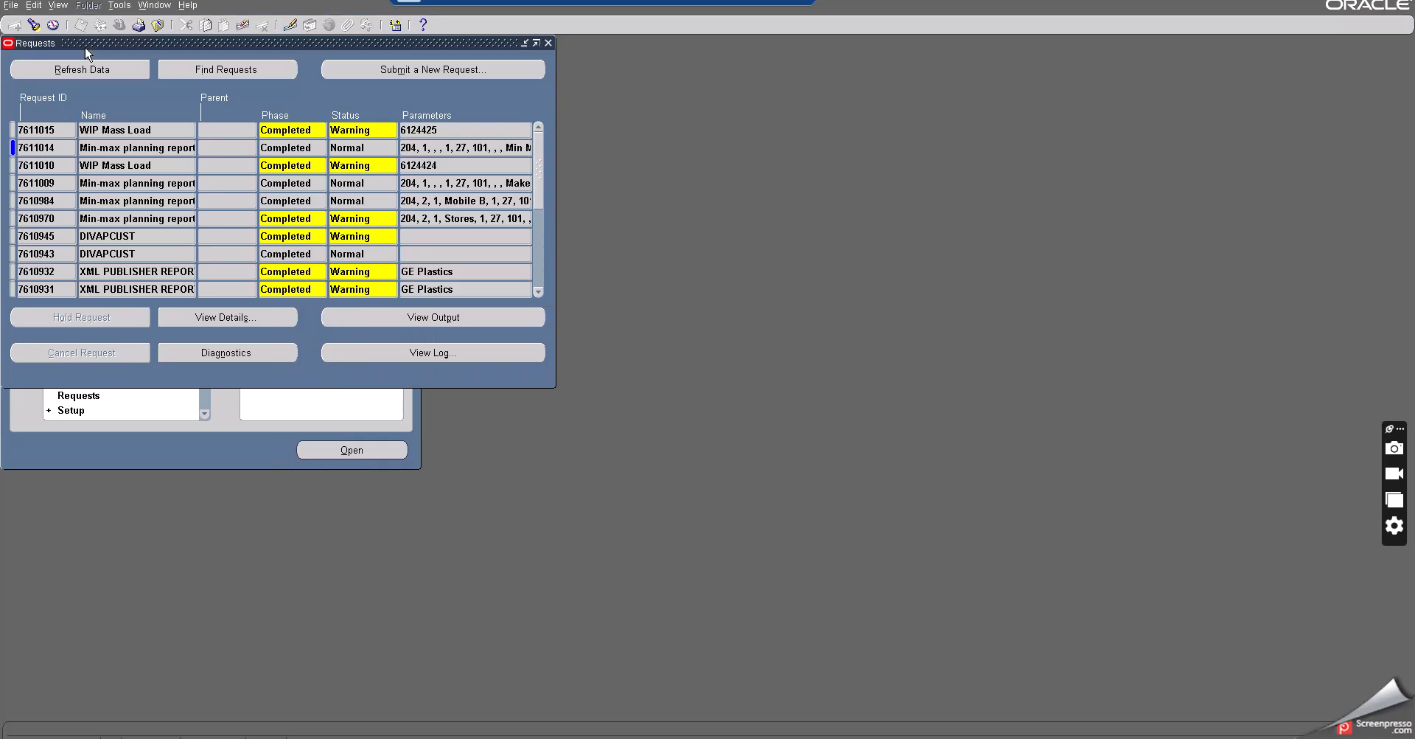
# - Refresh the requests and open the output of the latest WIP Mass Load request
pyautogui.click(88, 70)
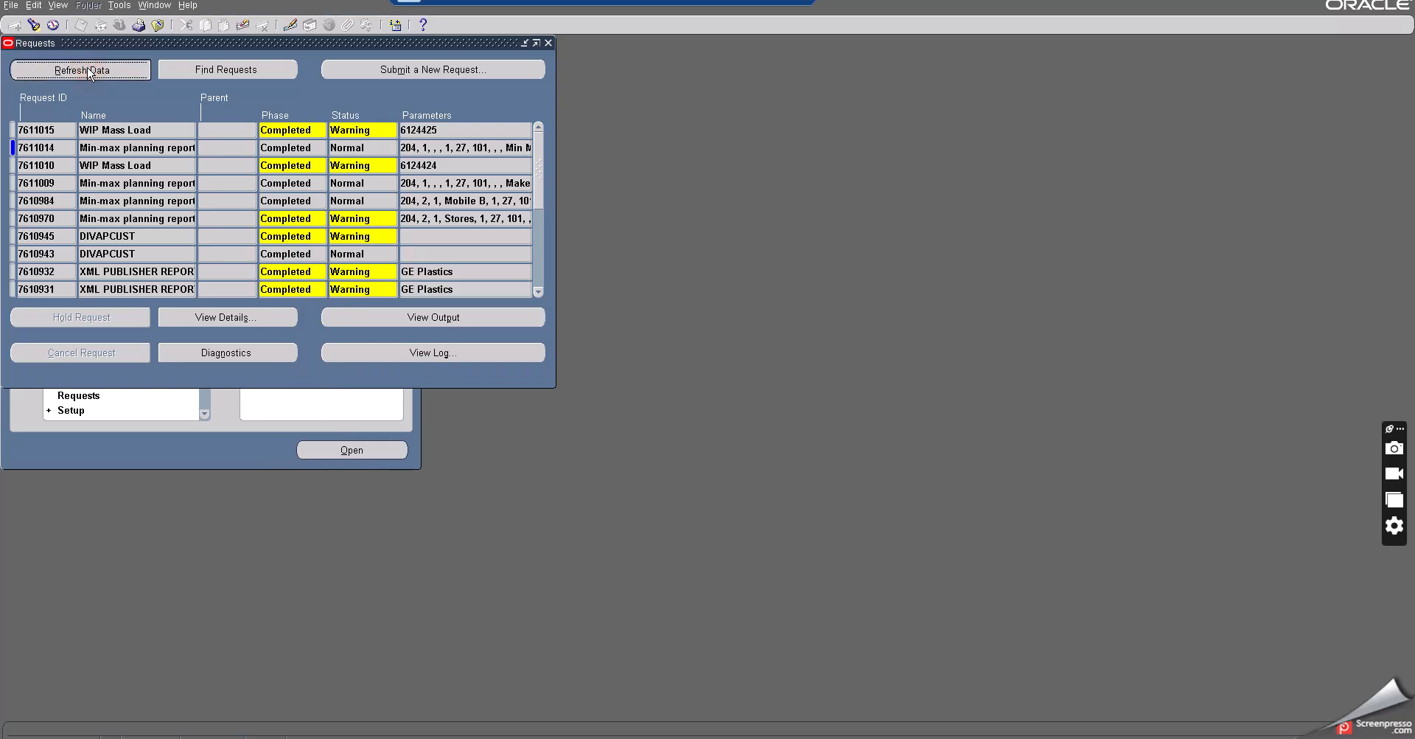
pyautogui.doubleClick(122, 131)
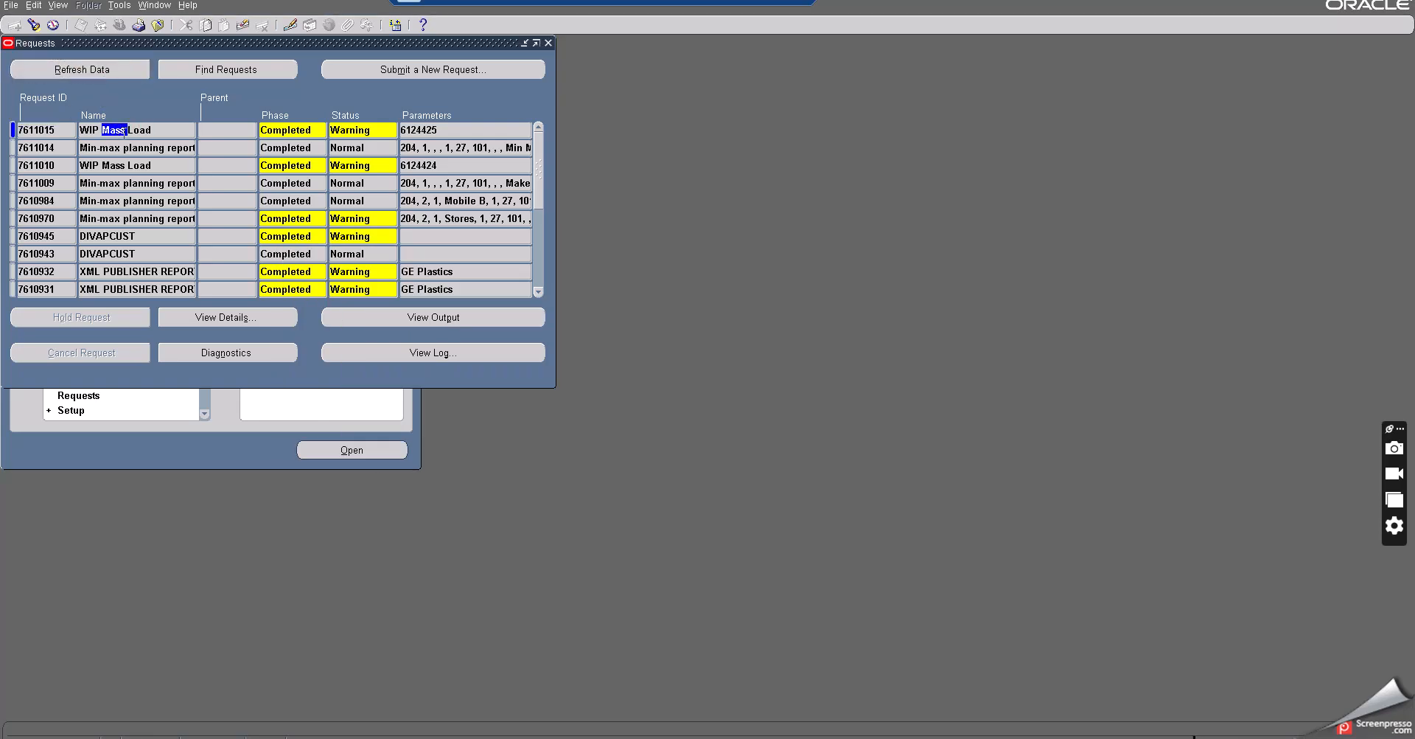
pyautogui.doubleClick(352, 130)
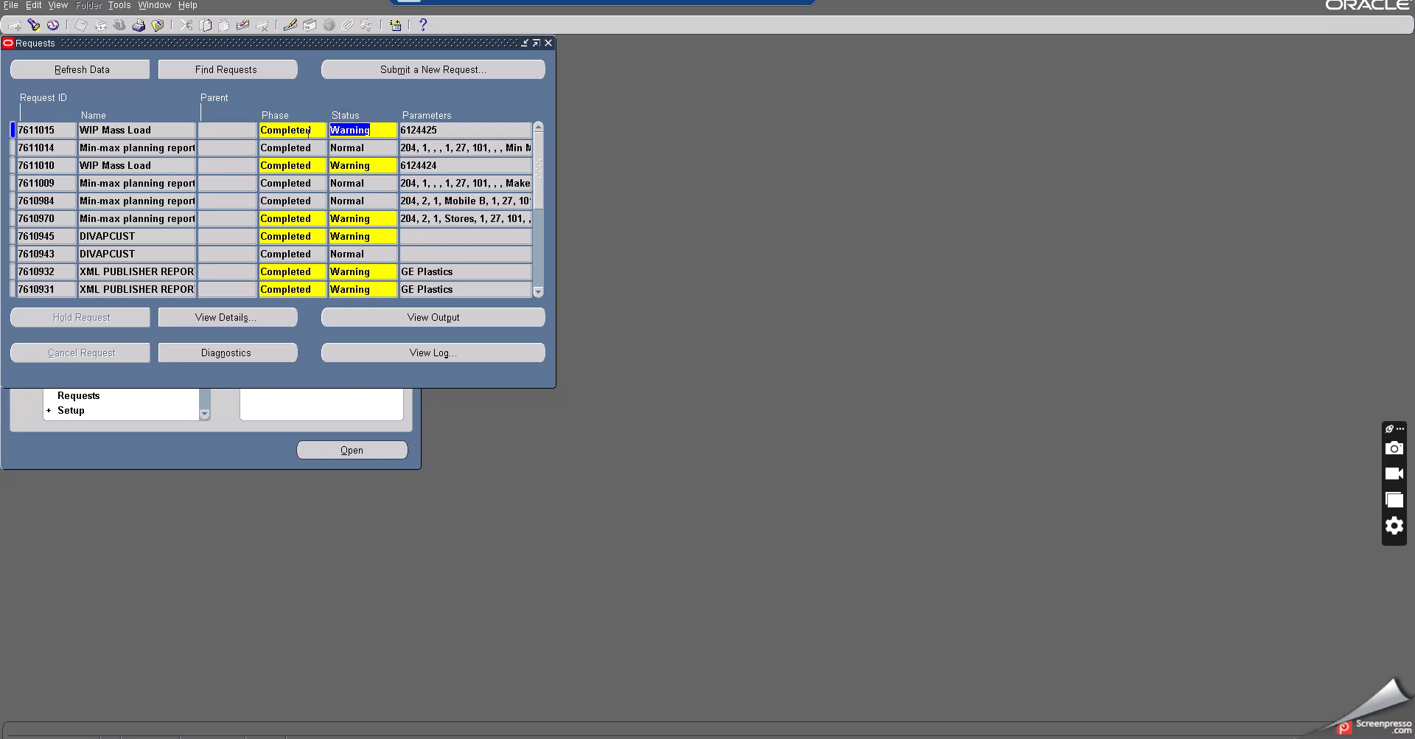
pyautogui.click(408, 315)
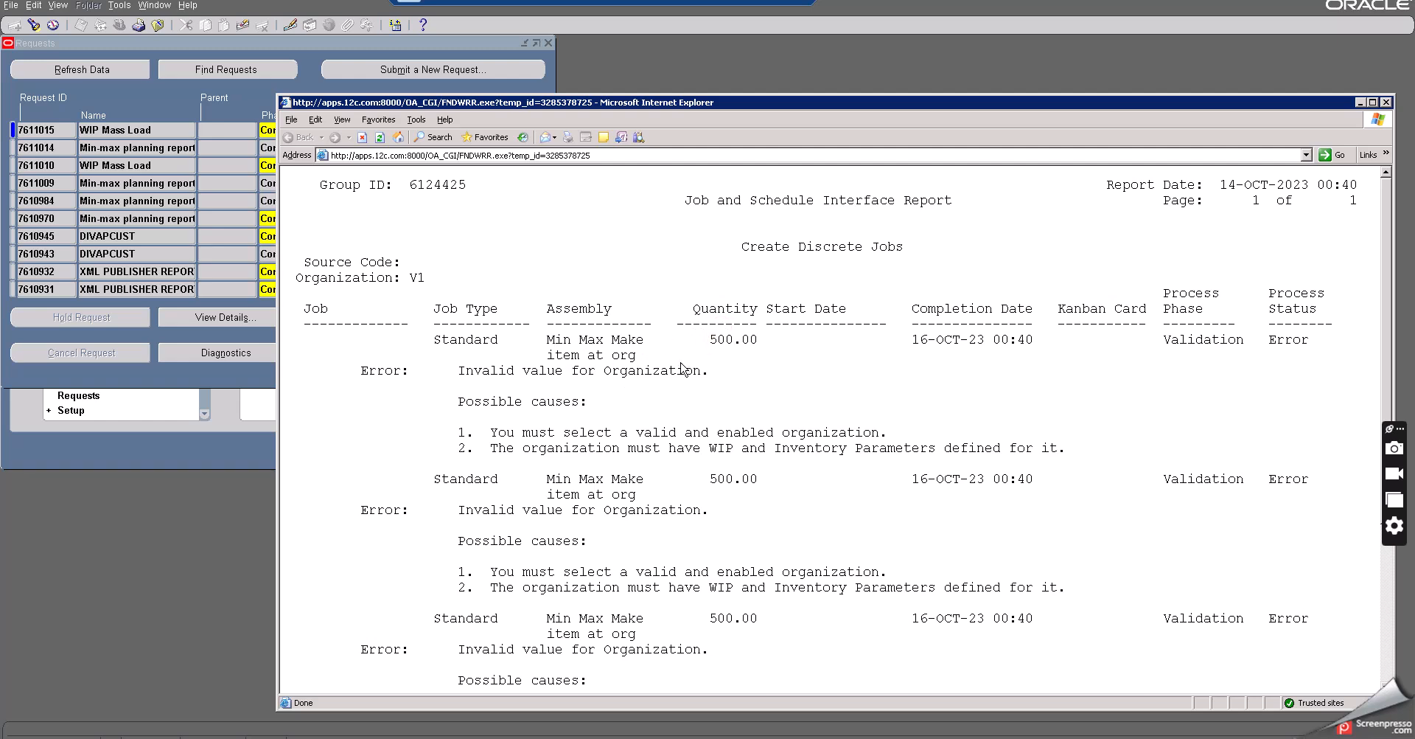
# - Review the job lines and their errors in the Job and Schedule Interface Report, then close it
pyautogui.scroll(-4, 681, 369)
pyautogui.scroll(4, 682, 368)
pyautogui.moveTo(711, 338); pyautogui.dragTo(758, 338)
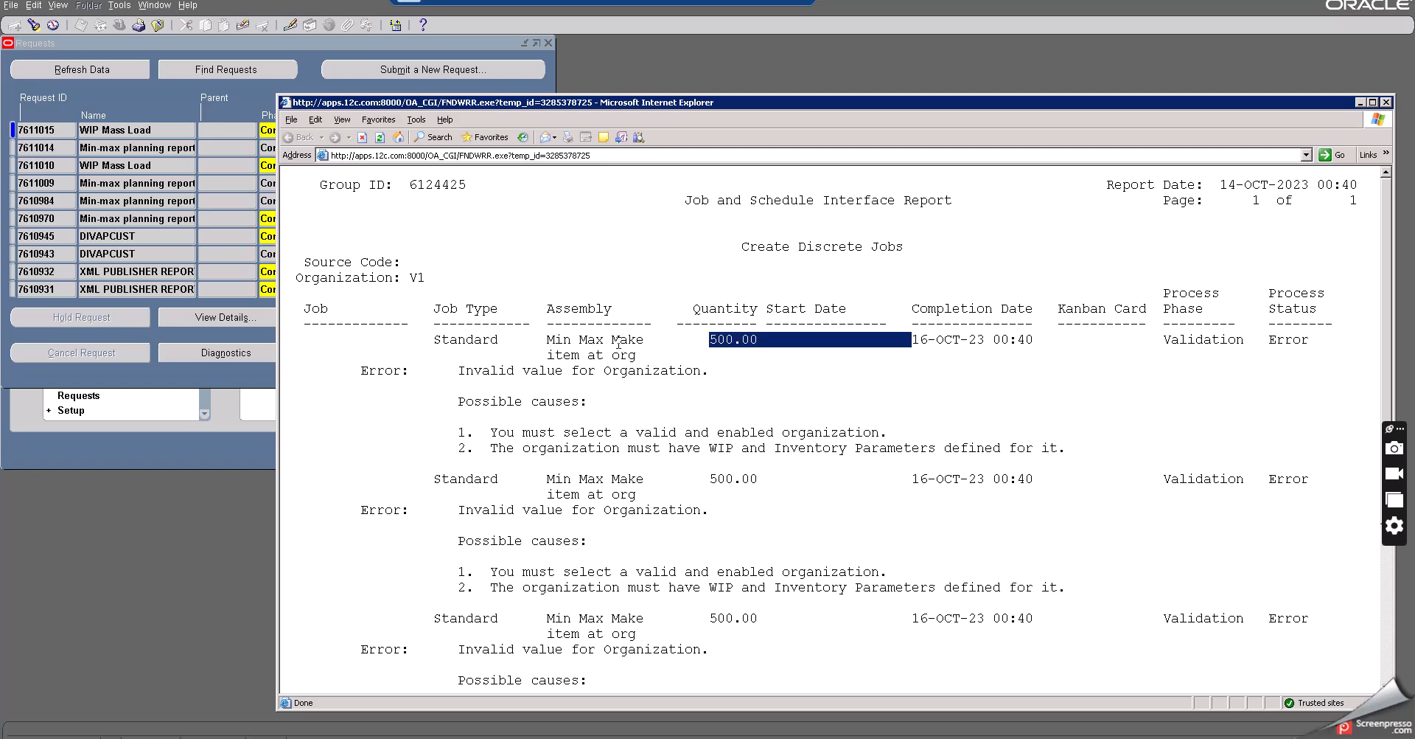
pyautogui.scroll(-2, 759, 345)
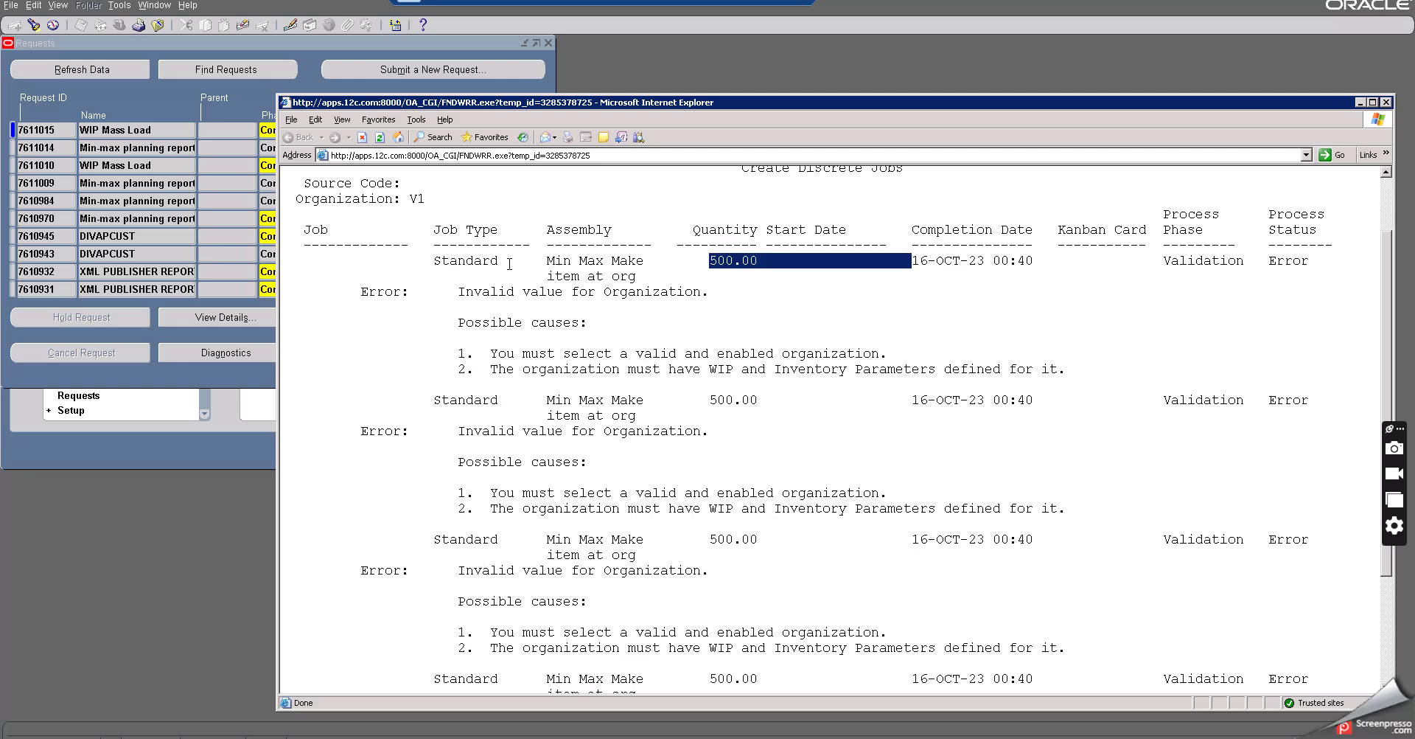
pyautogui.doubleClick(463, 262)
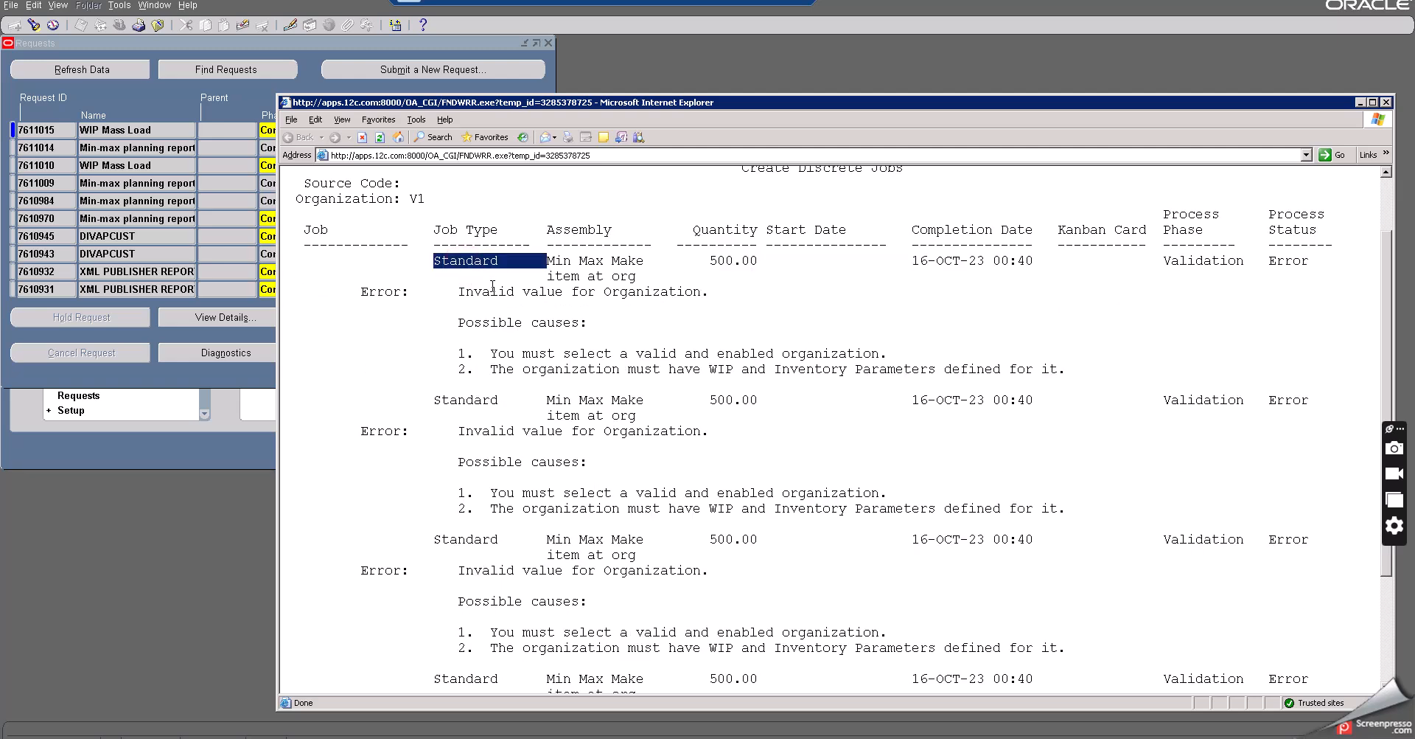
pyautogui.doubleClick(721, 260)
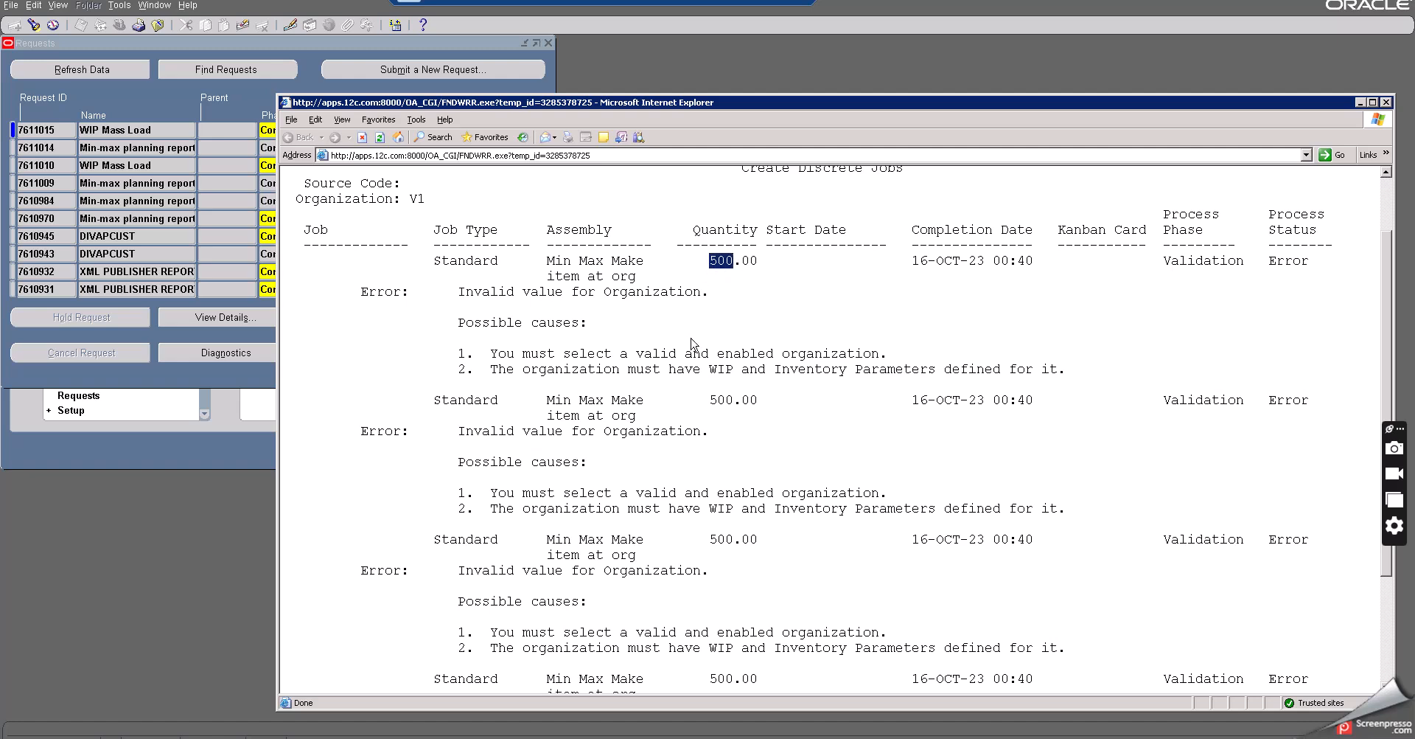
pyautogui.scroll(2, 690, 337)
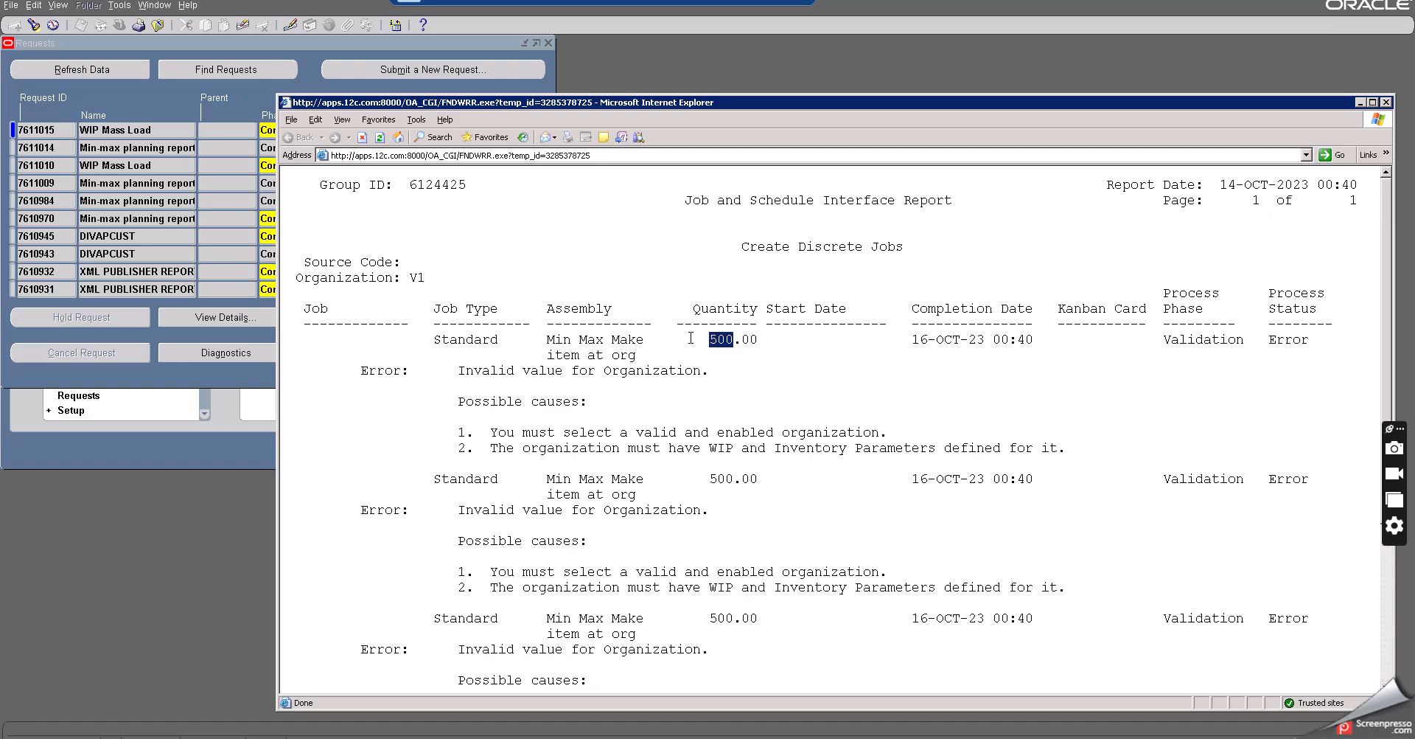
pyautogui.scroll(-2, 691, 338)
pyautogui.doubleClick(725, 260)
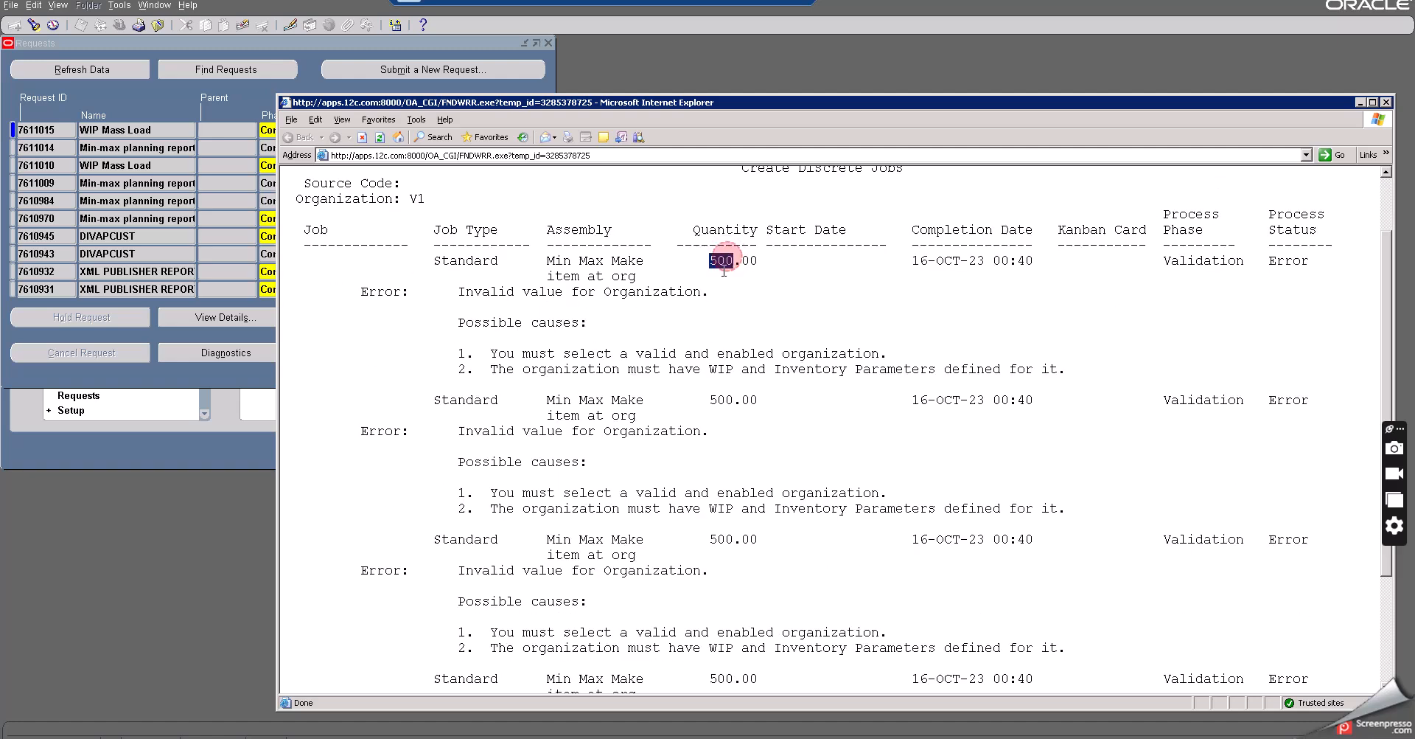
pyautogui.scroll(-4, 726, 480)
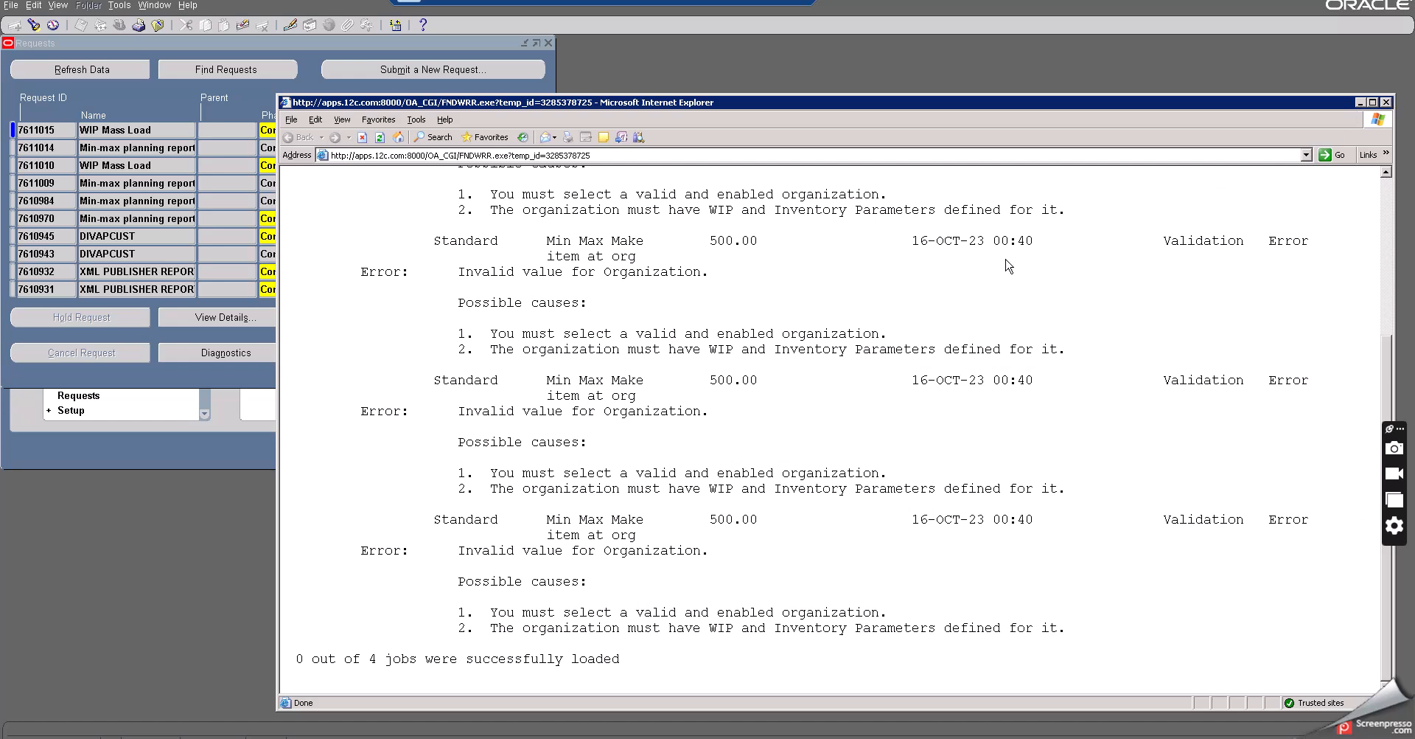
pyautogui.scroll(10, 1008, 266)
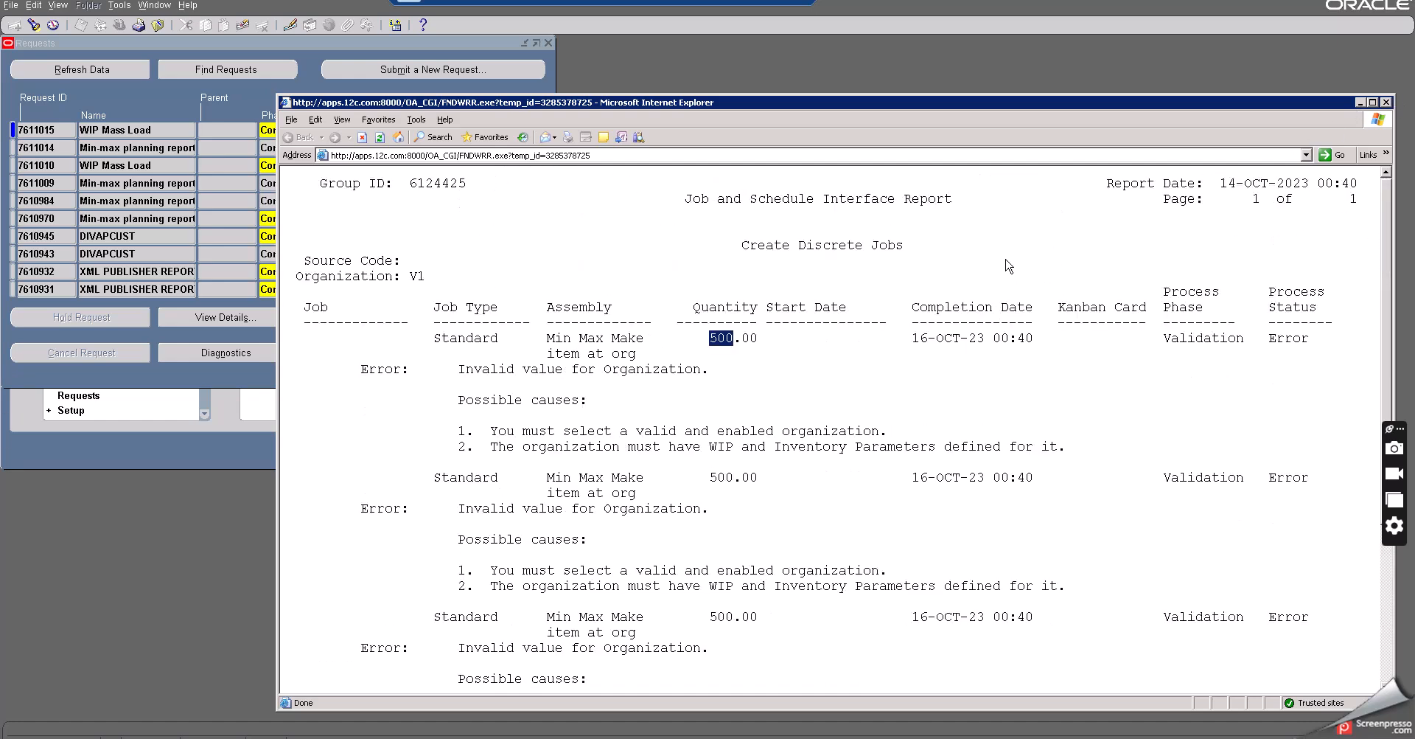
pyautogui.click(1385, 102)
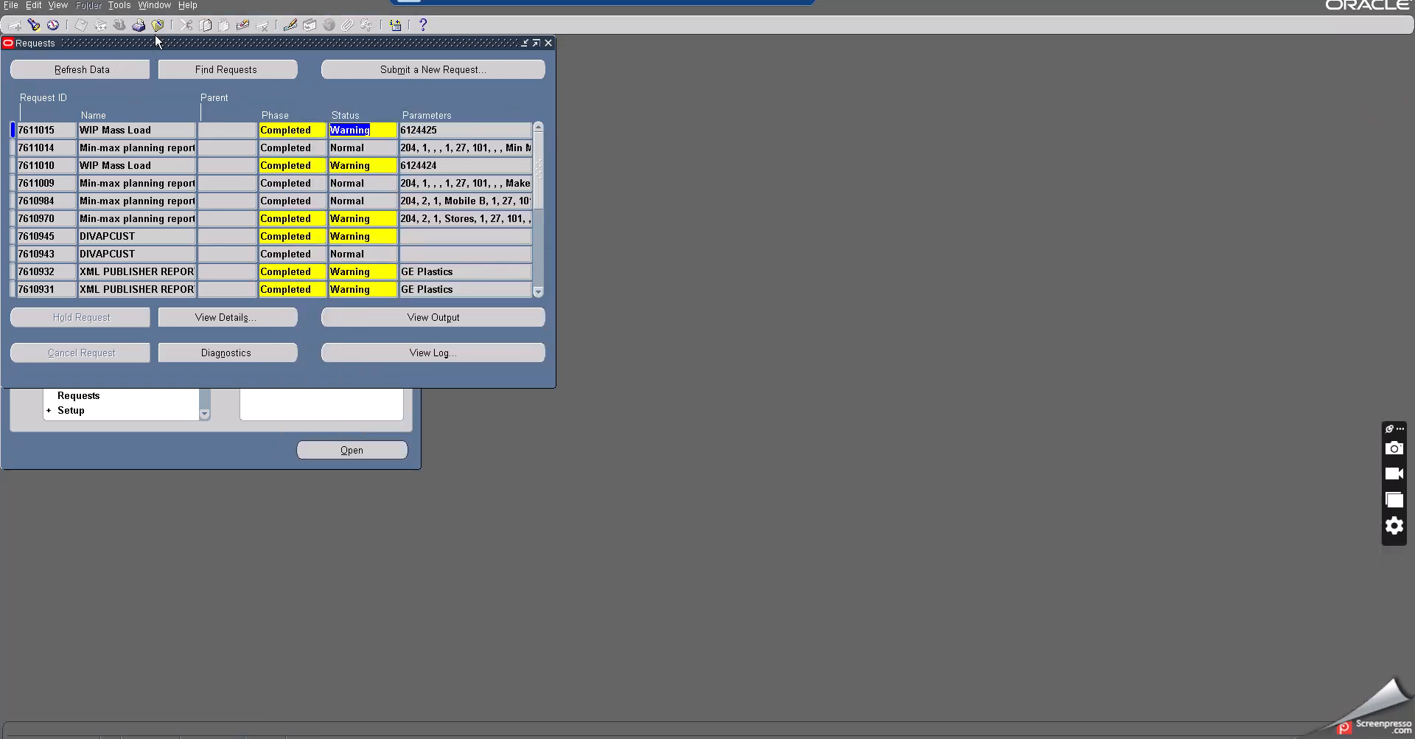
# - Return to the navigator and open the Miscellaneous Transaction form under Transactions
pyautogui.press('F4')
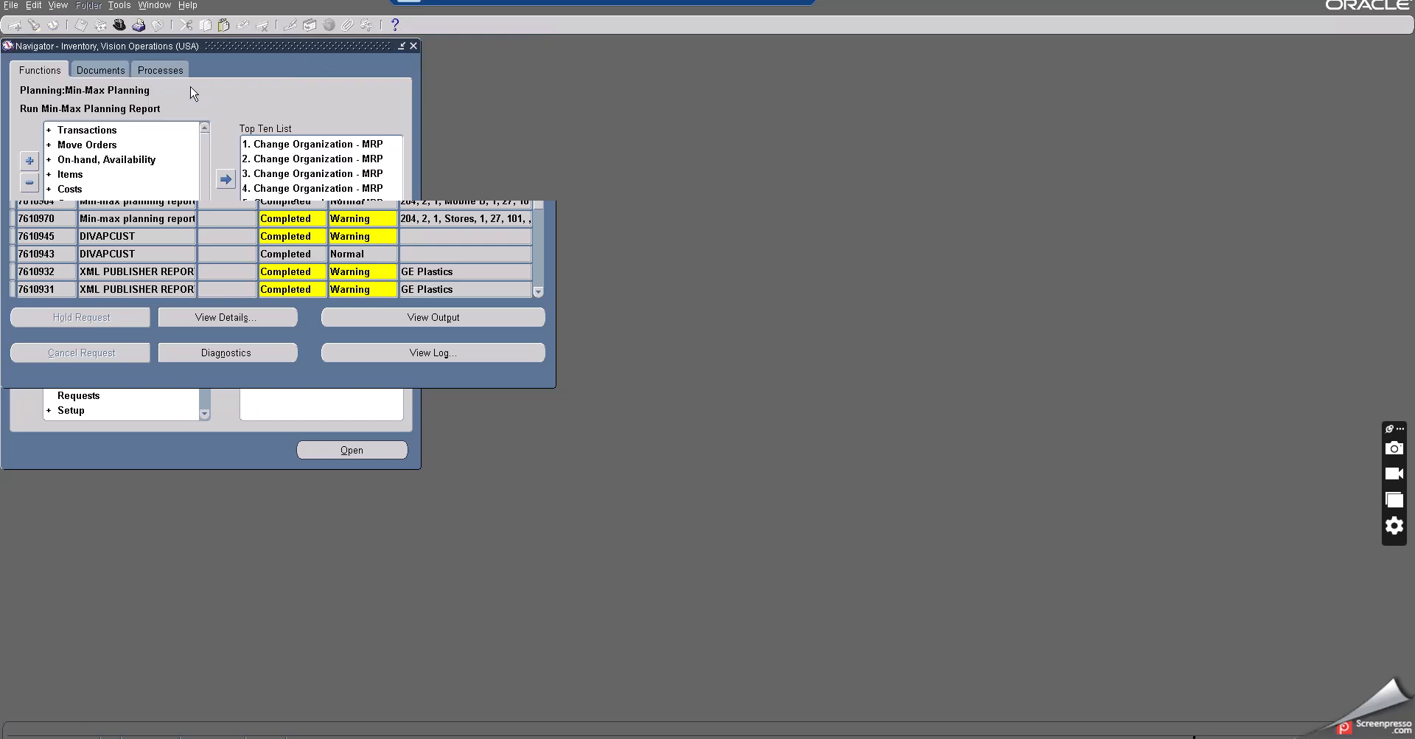
pyautogui.doubleClick(80, 177)
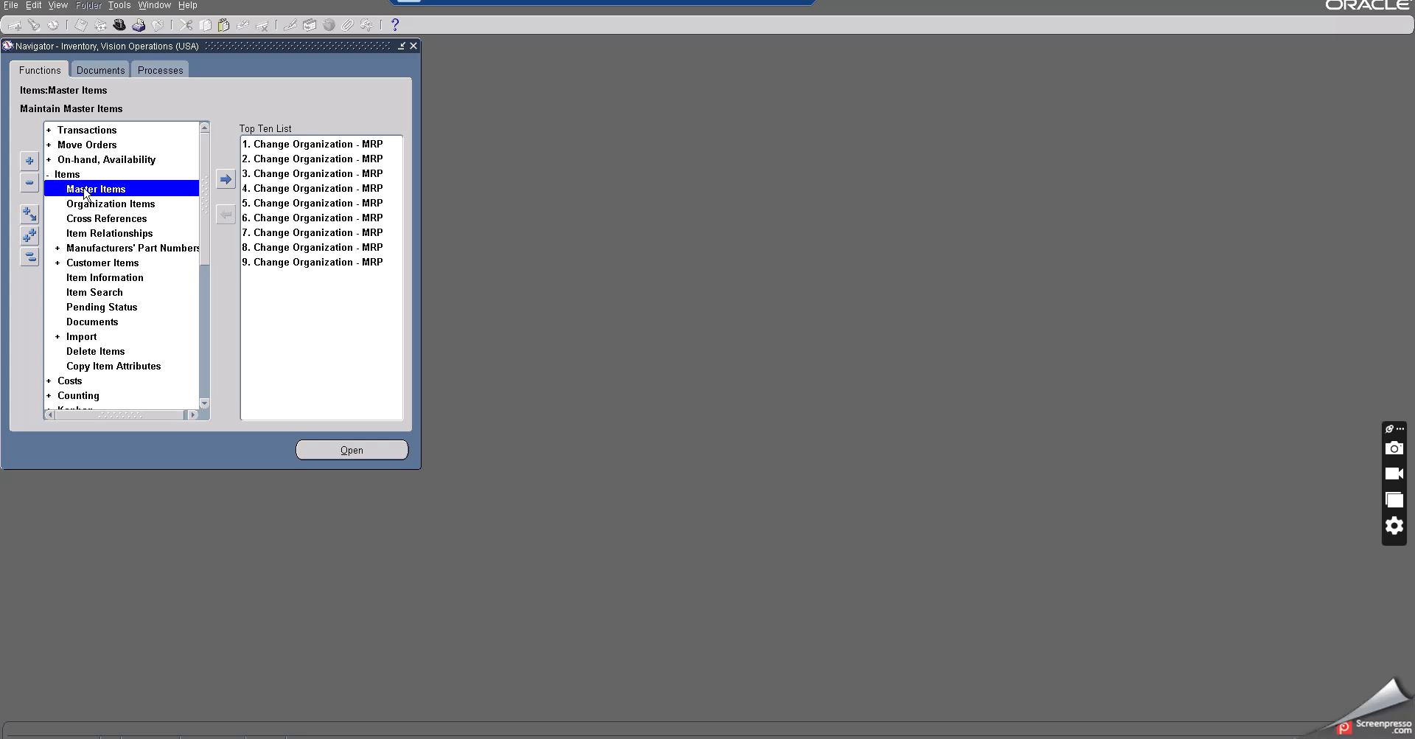
pyautogui.click(77, 174)
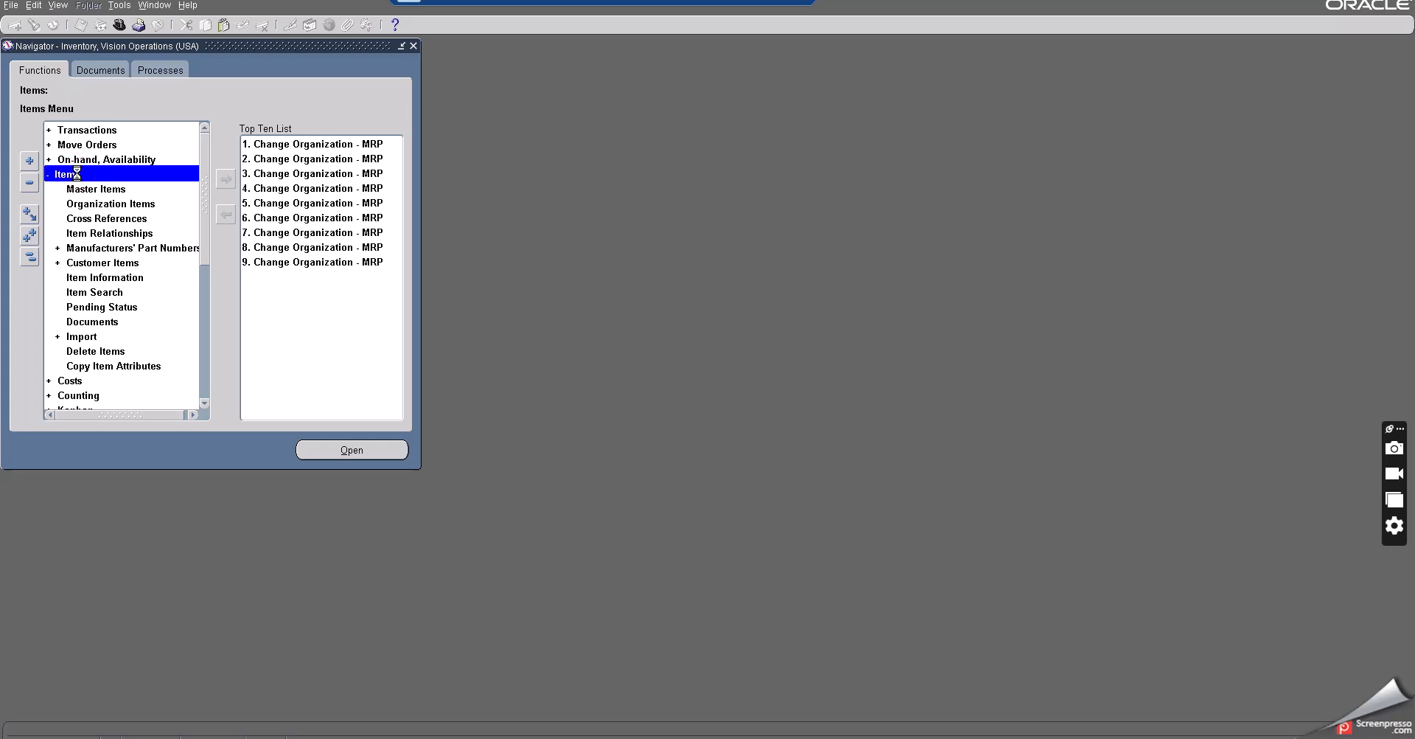
pyautogui.doubleClick(90, 131)
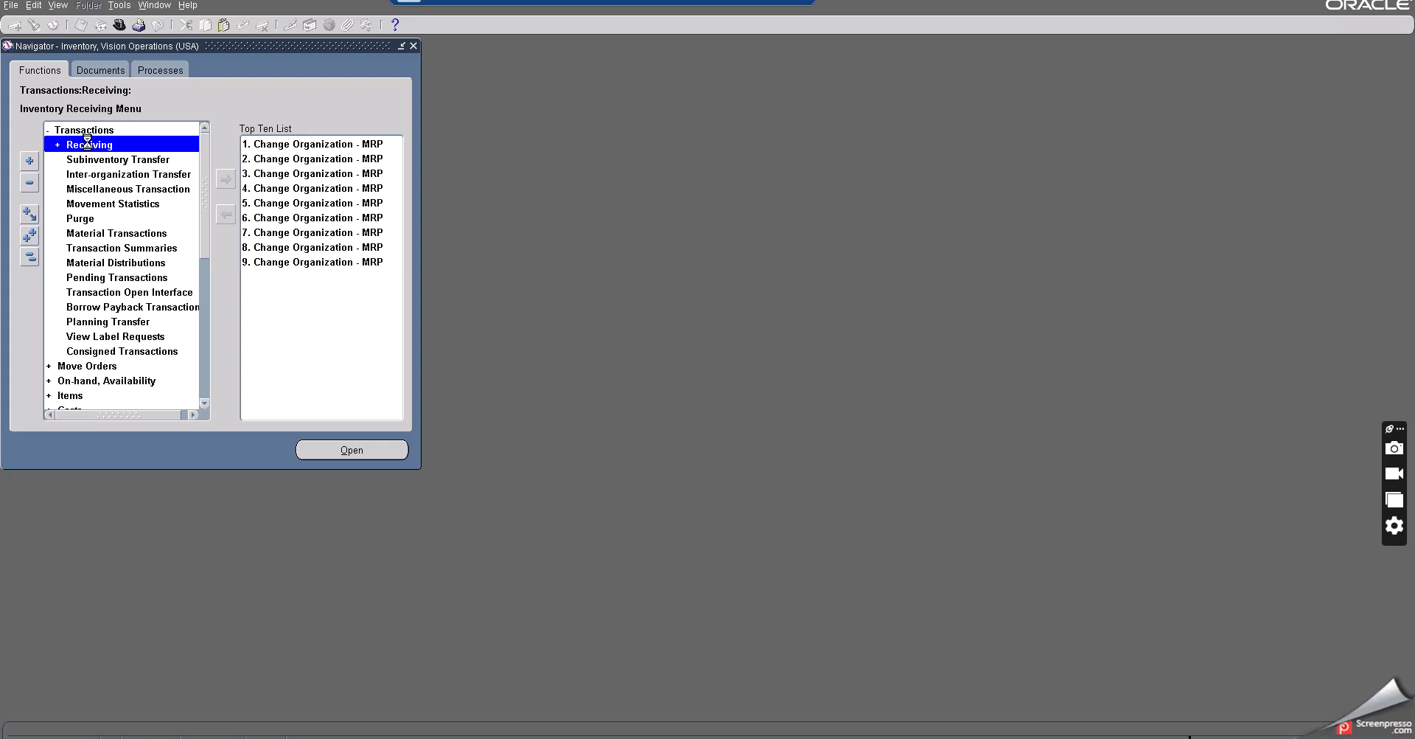
pyautogui.doubleClick(113, 190)
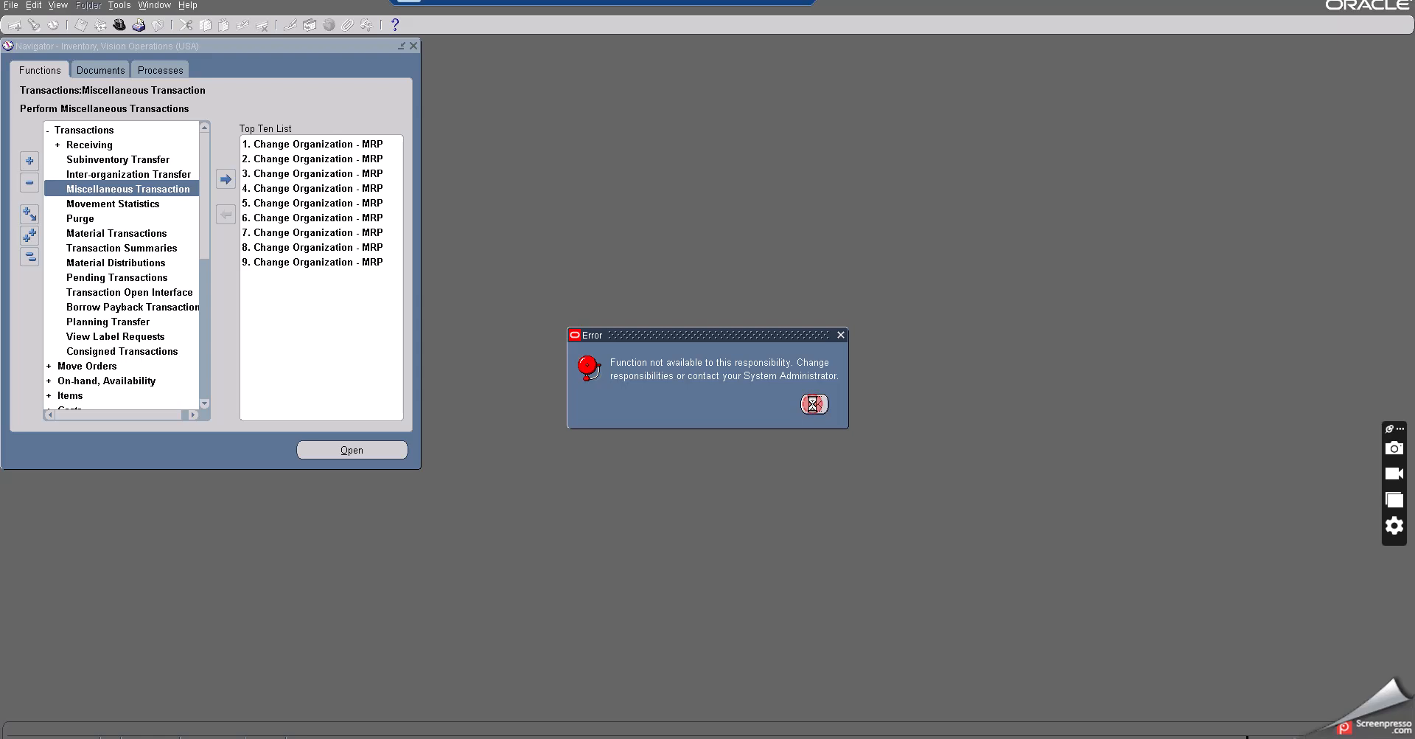
pyautogui.click(813, 404)
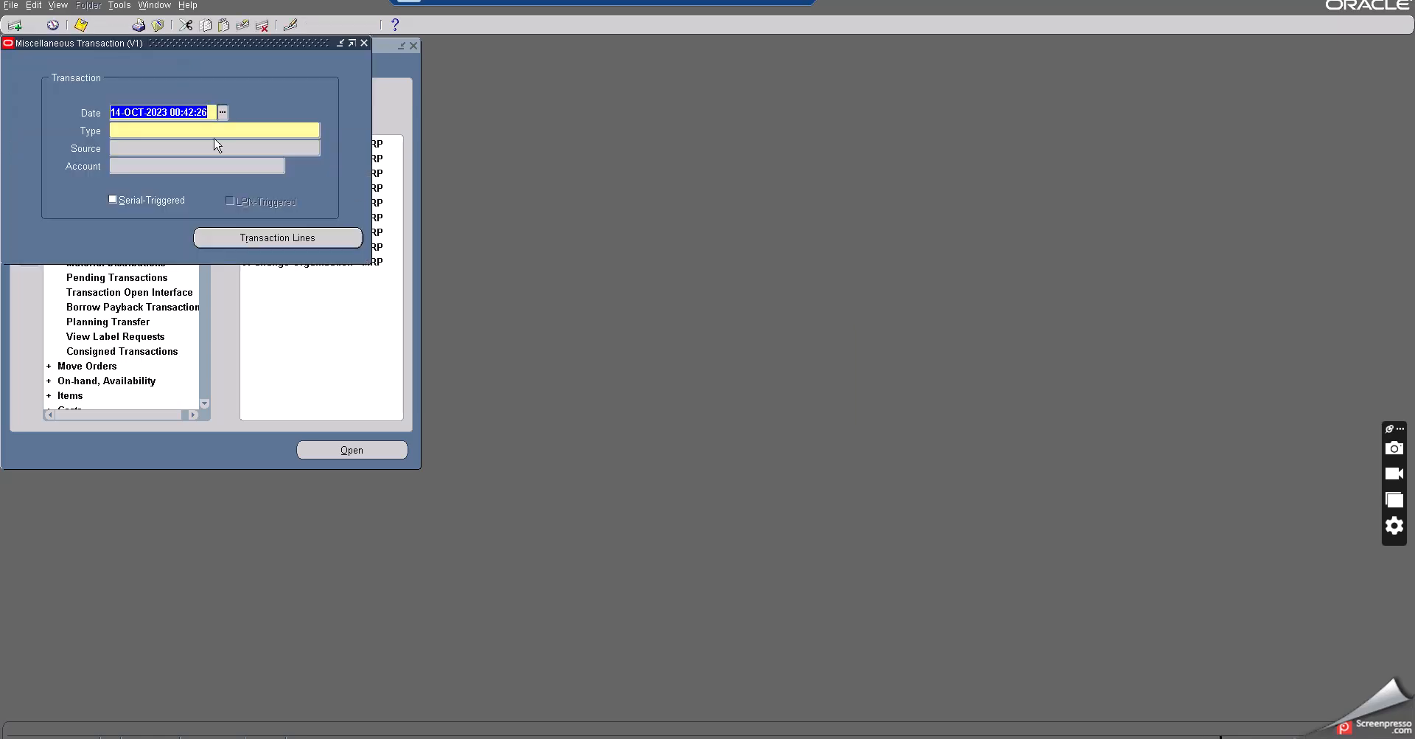
# - Set the transaction type to Miscellaneous receipt
pyautogui.click(311, 132)
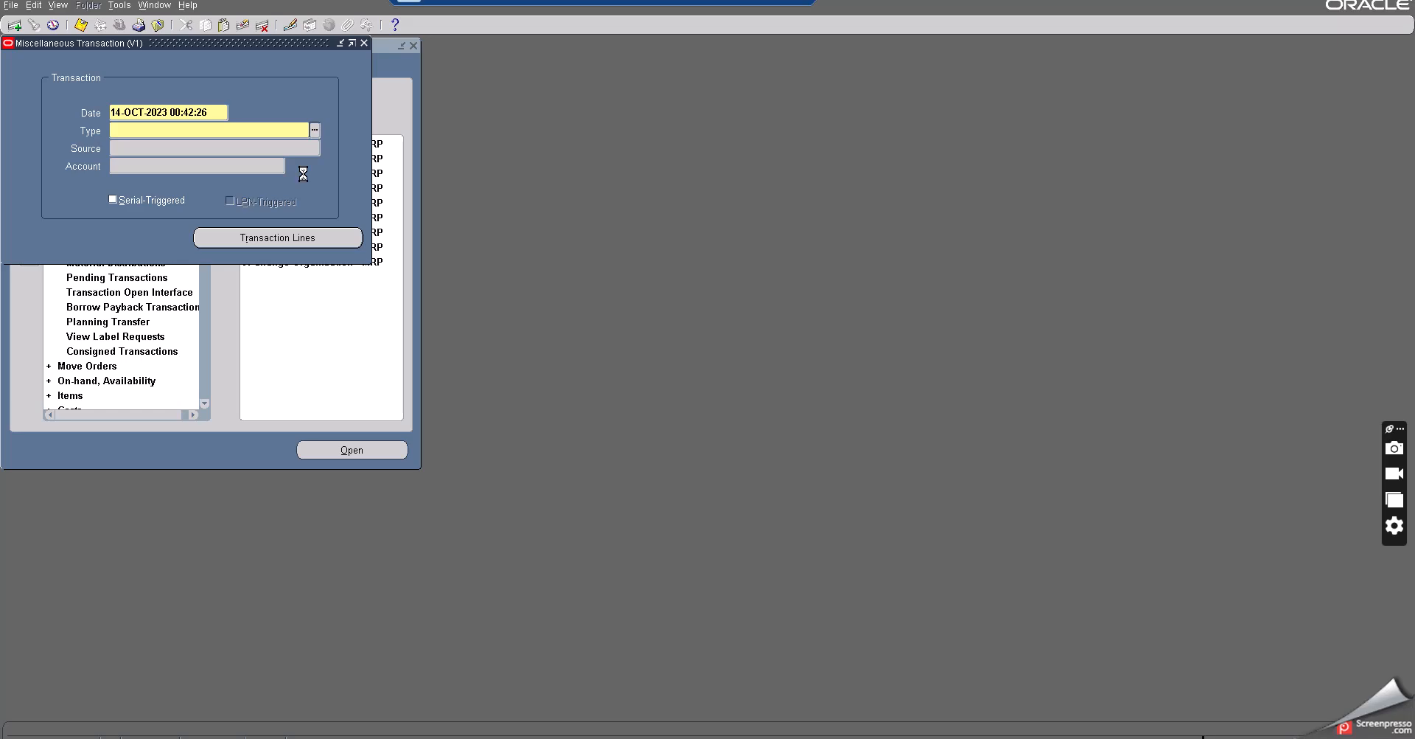
pyautogui.click(146, 182)
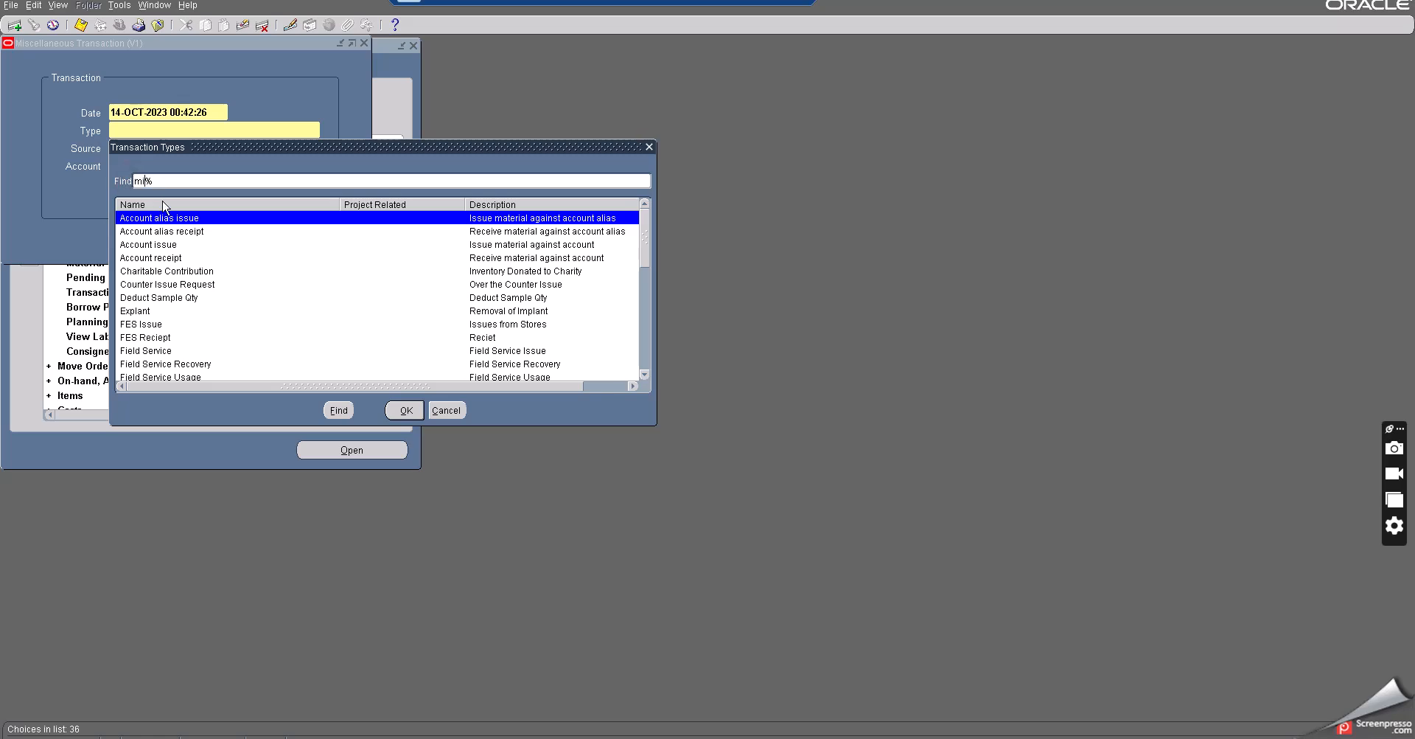
pyautogui.click(331, 408)
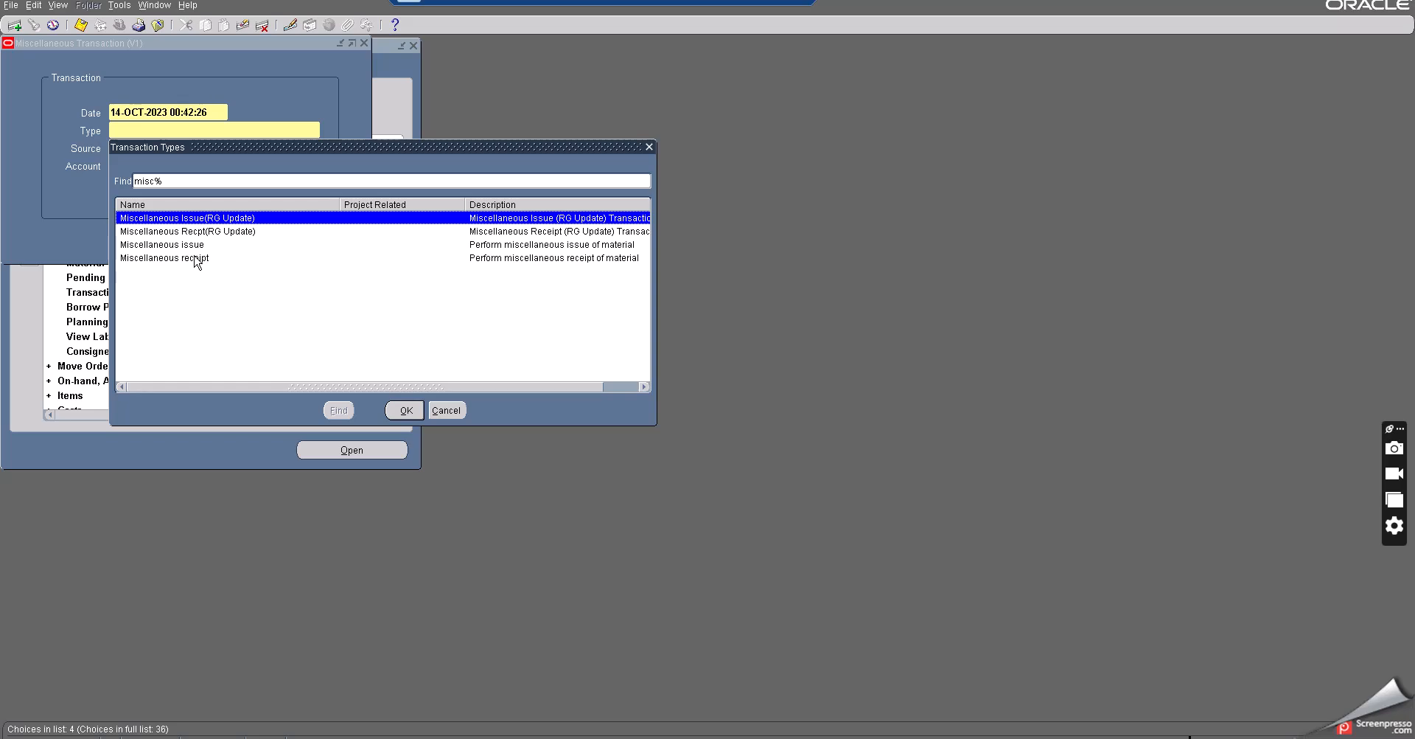
pyautogui.click(195, 257)
pyautogui.click(402, 410)
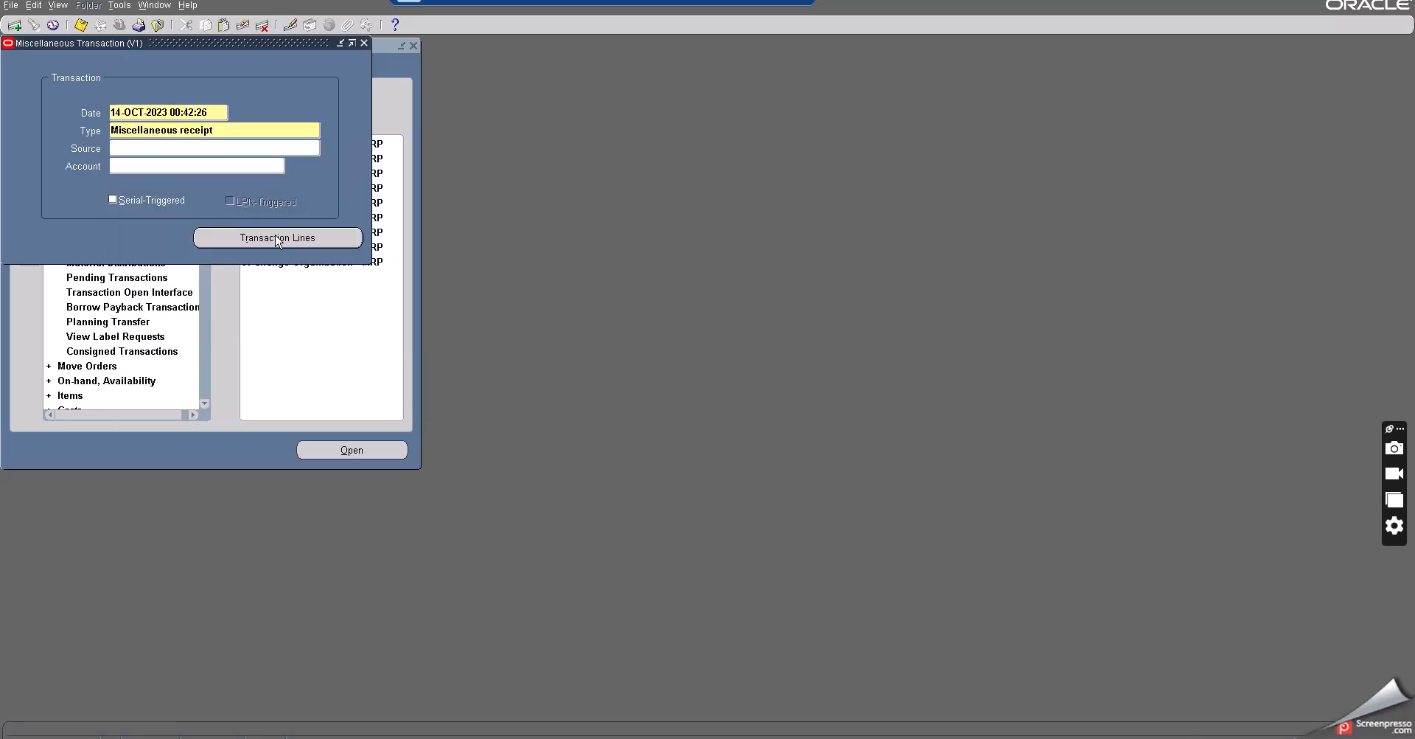
# - Open the transaction lines and enter the item Min Max Make item at org with subinventory Stores
pyautogui.click(277, 238)
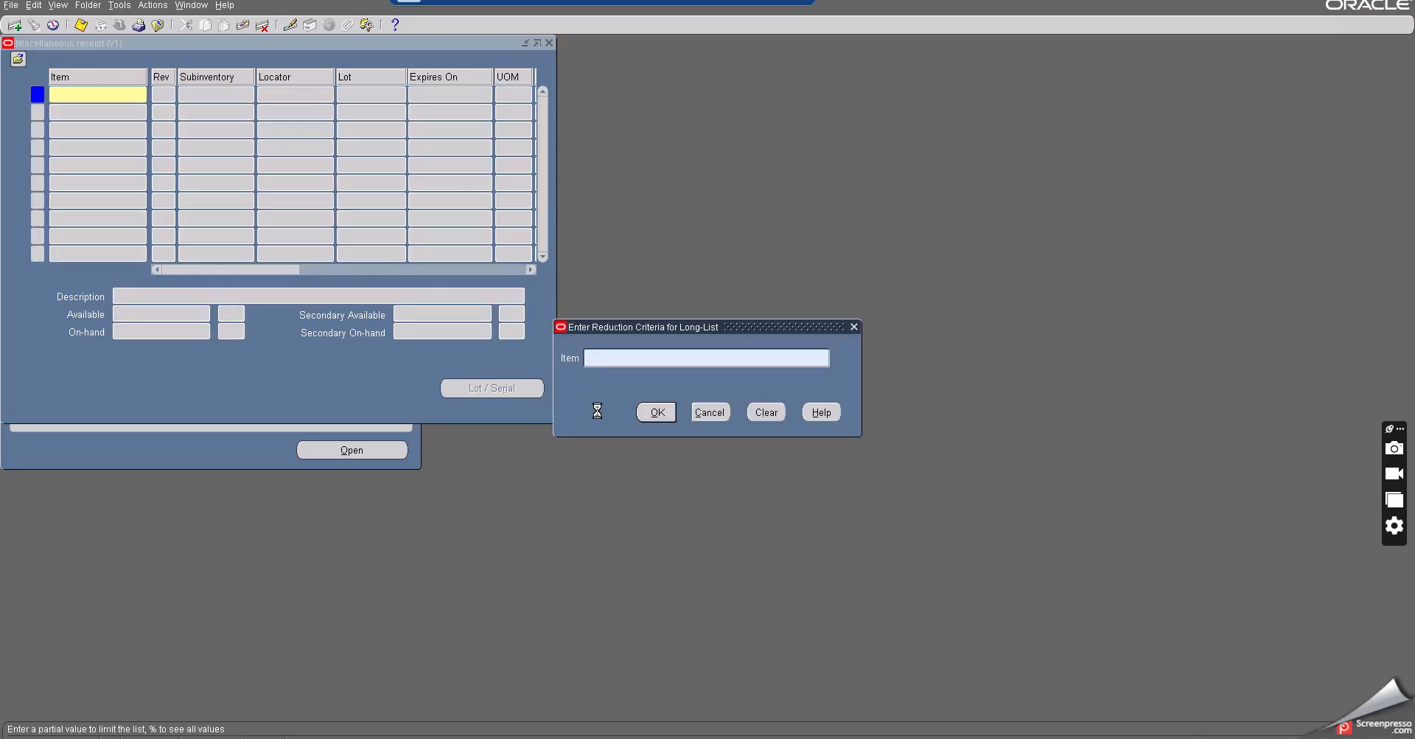
pyautogui.write('Min Max Make item at org')
pyautogui.click(648, 411)
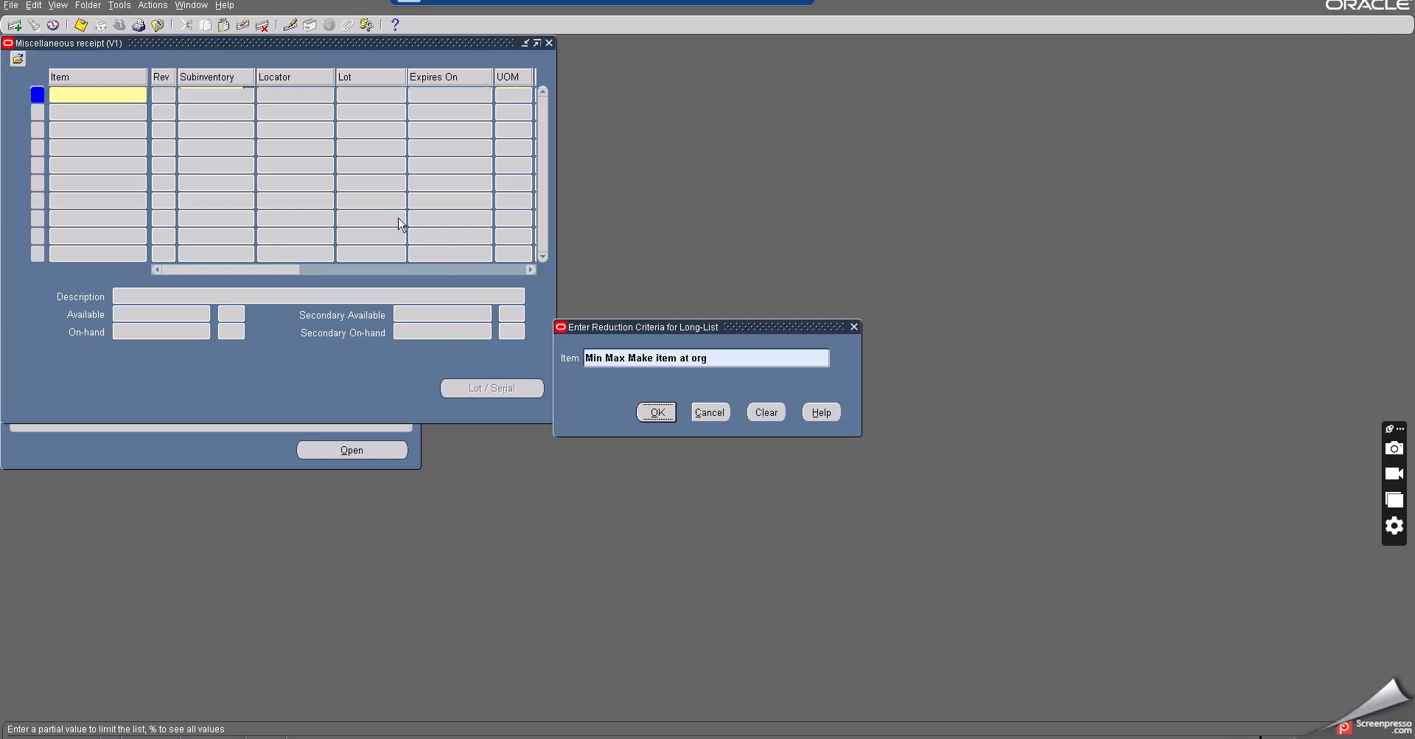
pyautogui.click(249, 93)
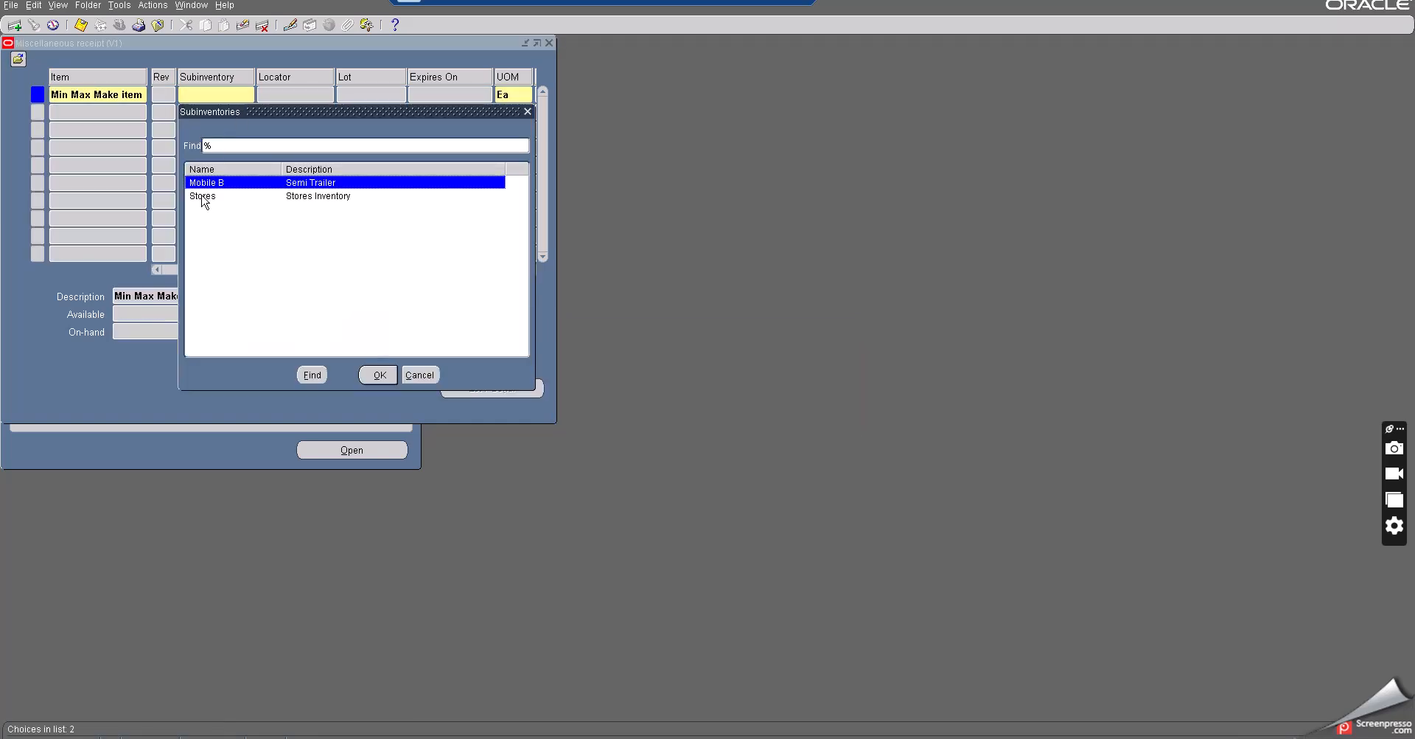
pyautogui.click(203, 196)
pyautogui.click(380, 375)
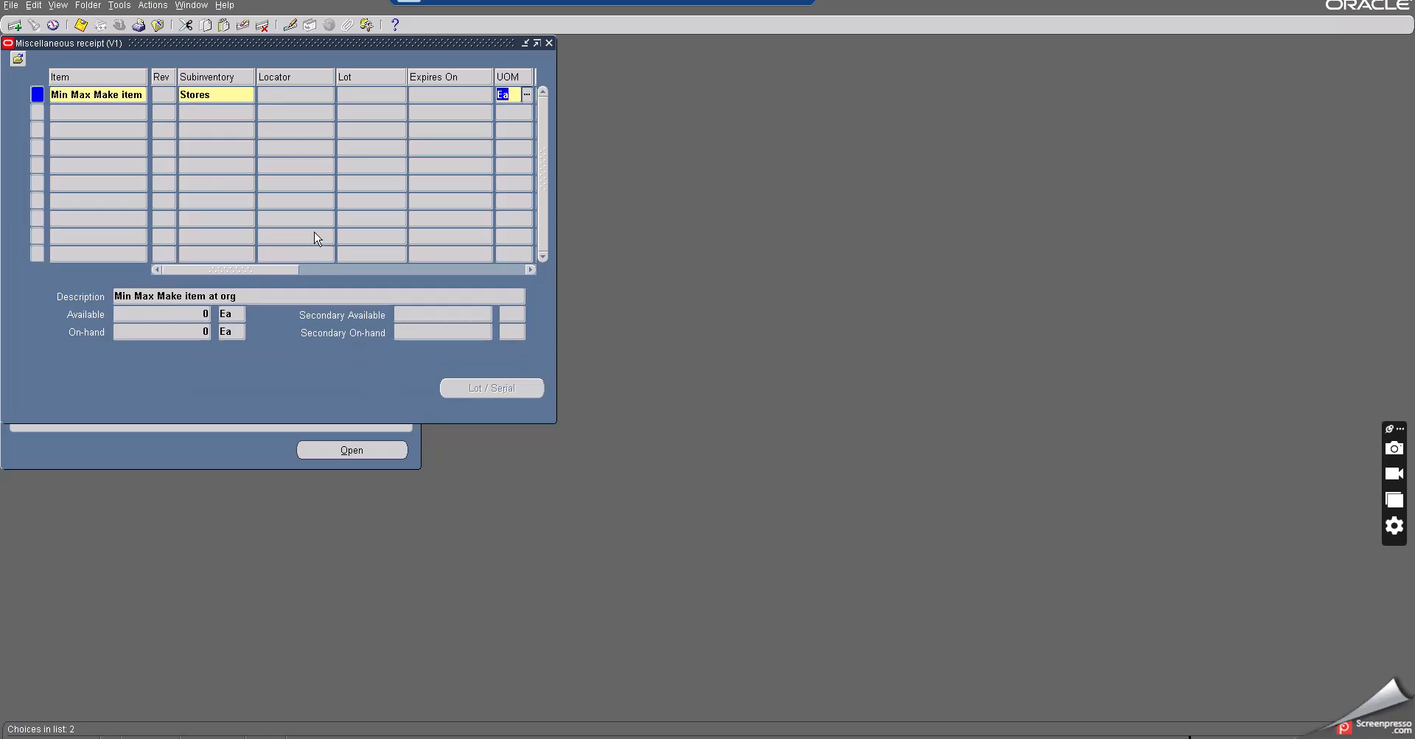
# - Set the receipt quantity to 100 for the item line
pyautogui.moveTo(277, 272); pyautogui.dragTo(314, 272)
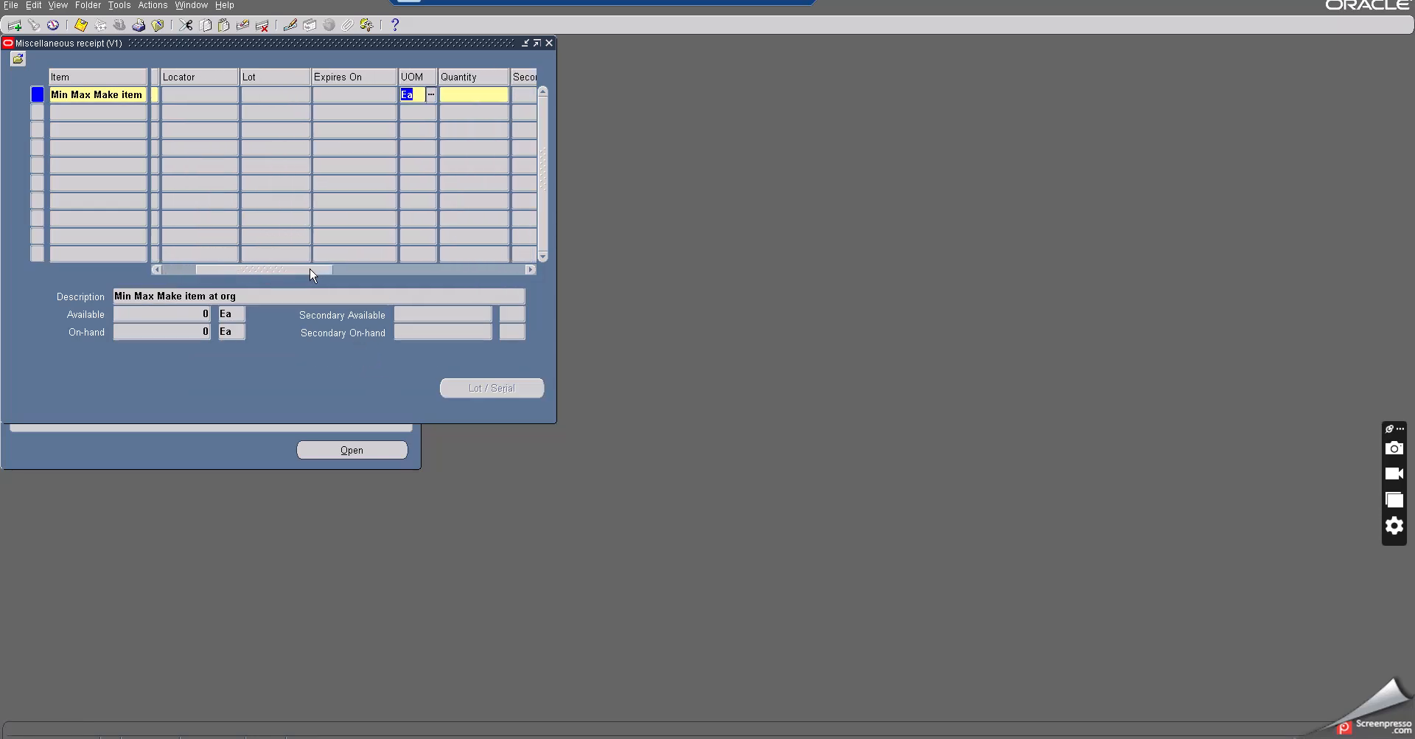
pyautogui.click(452, 97)
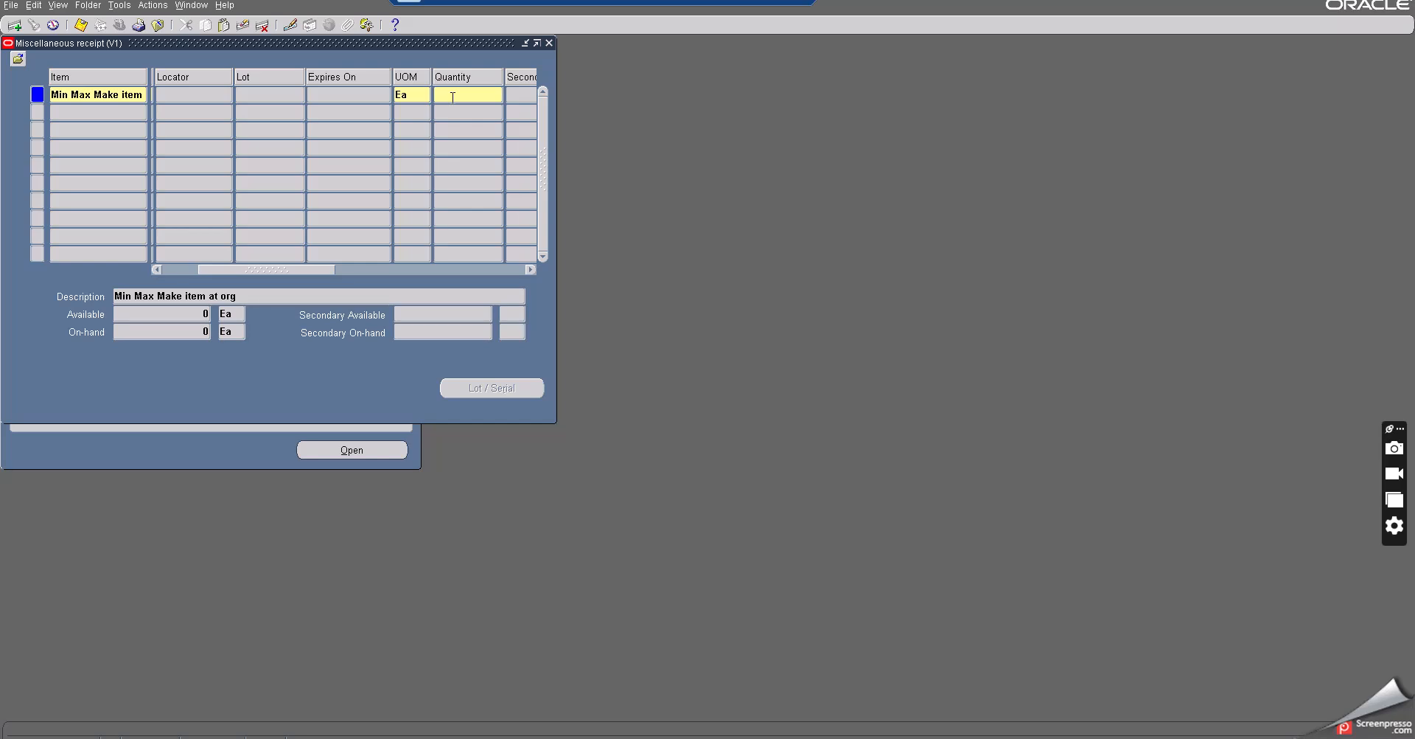
pyautogui.write('100')
pyautogui.press('Tab')
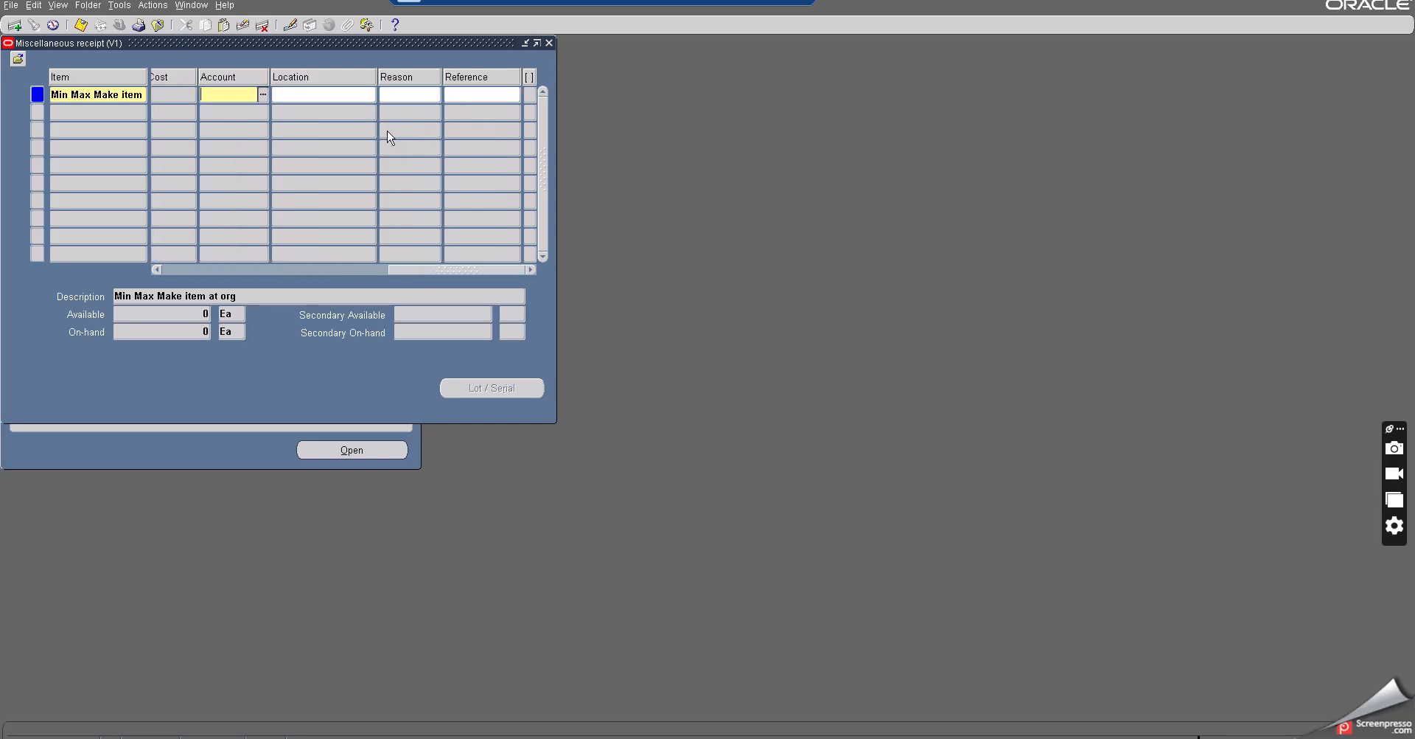
# - Set the account through the account alias Miscellaneous, save the receipt, and close the receipt form
pyautogui.click(262, 94)
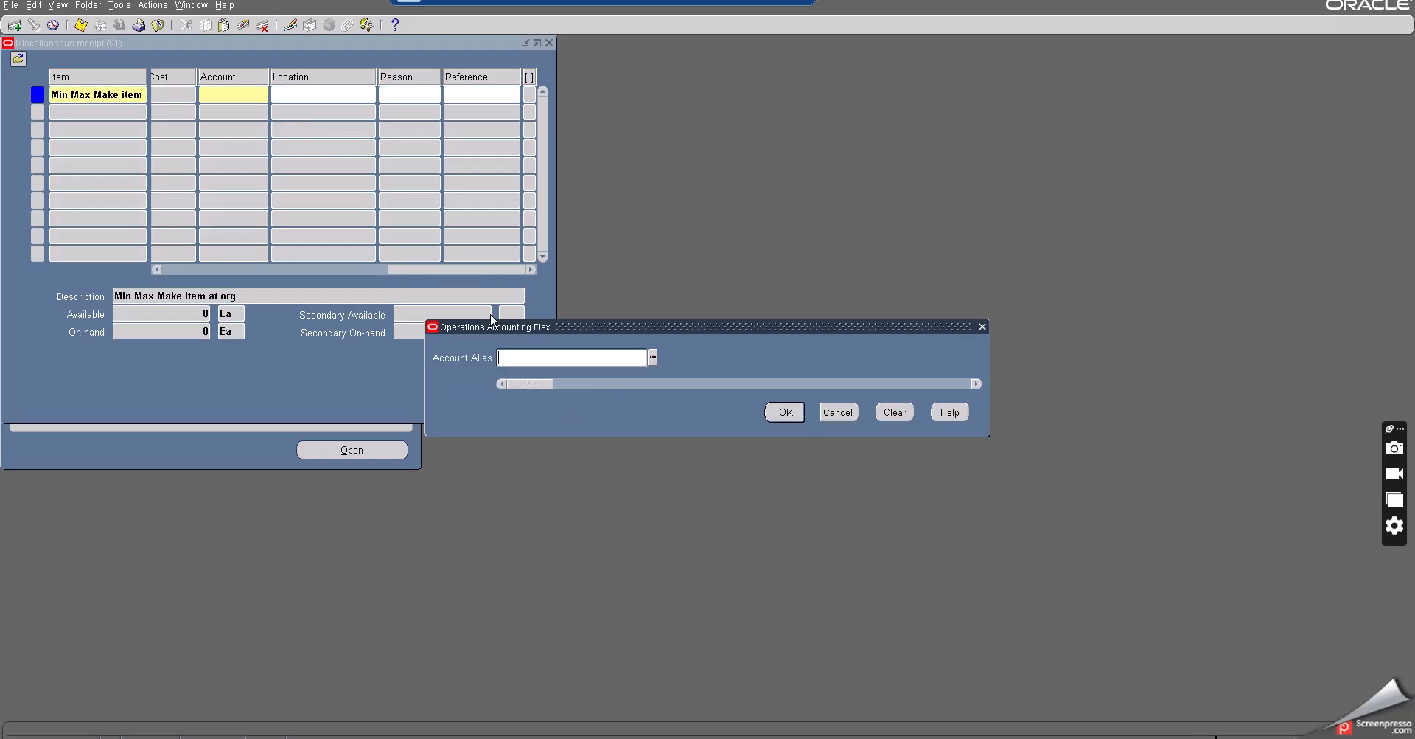
pyautogui.click(515, 360)
pyautogui.write('misc')
pyautogui.press('Tab')
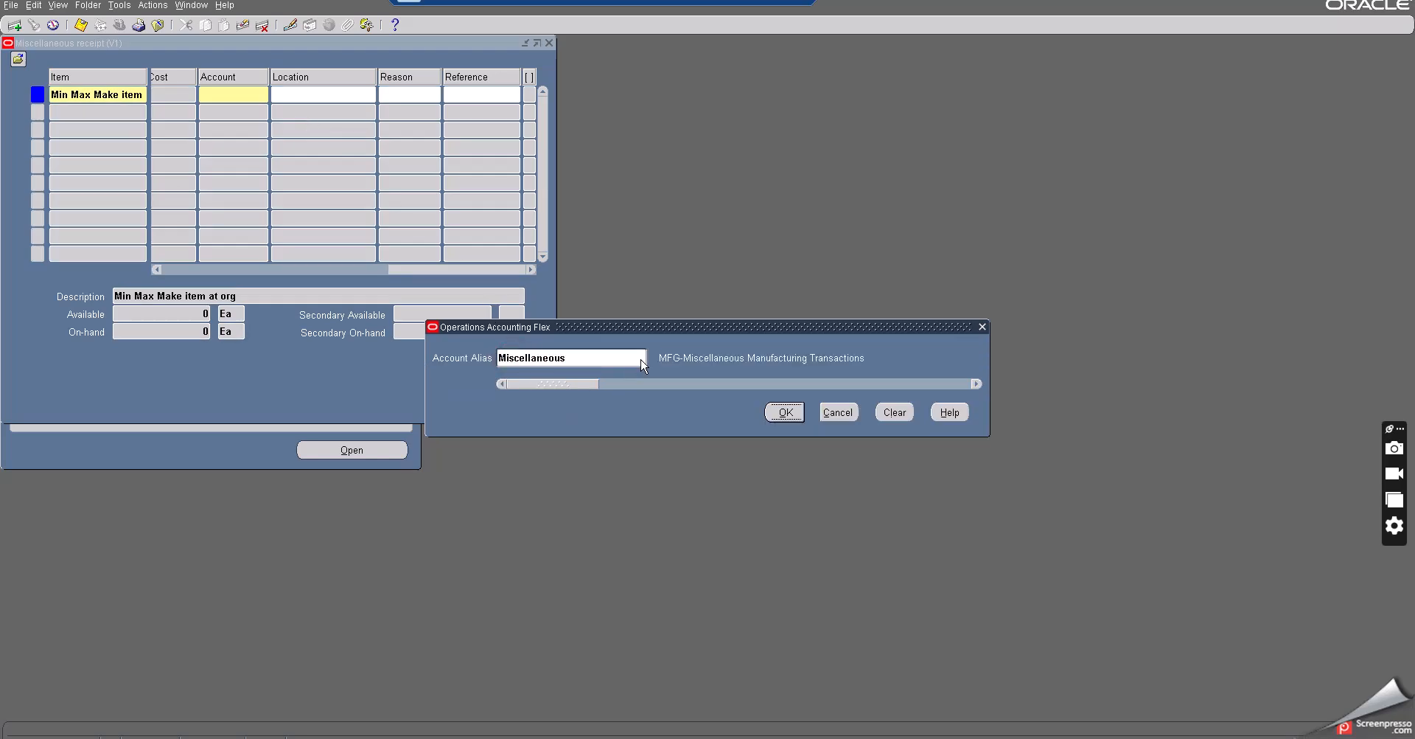
pyautogui.click(800, 414)
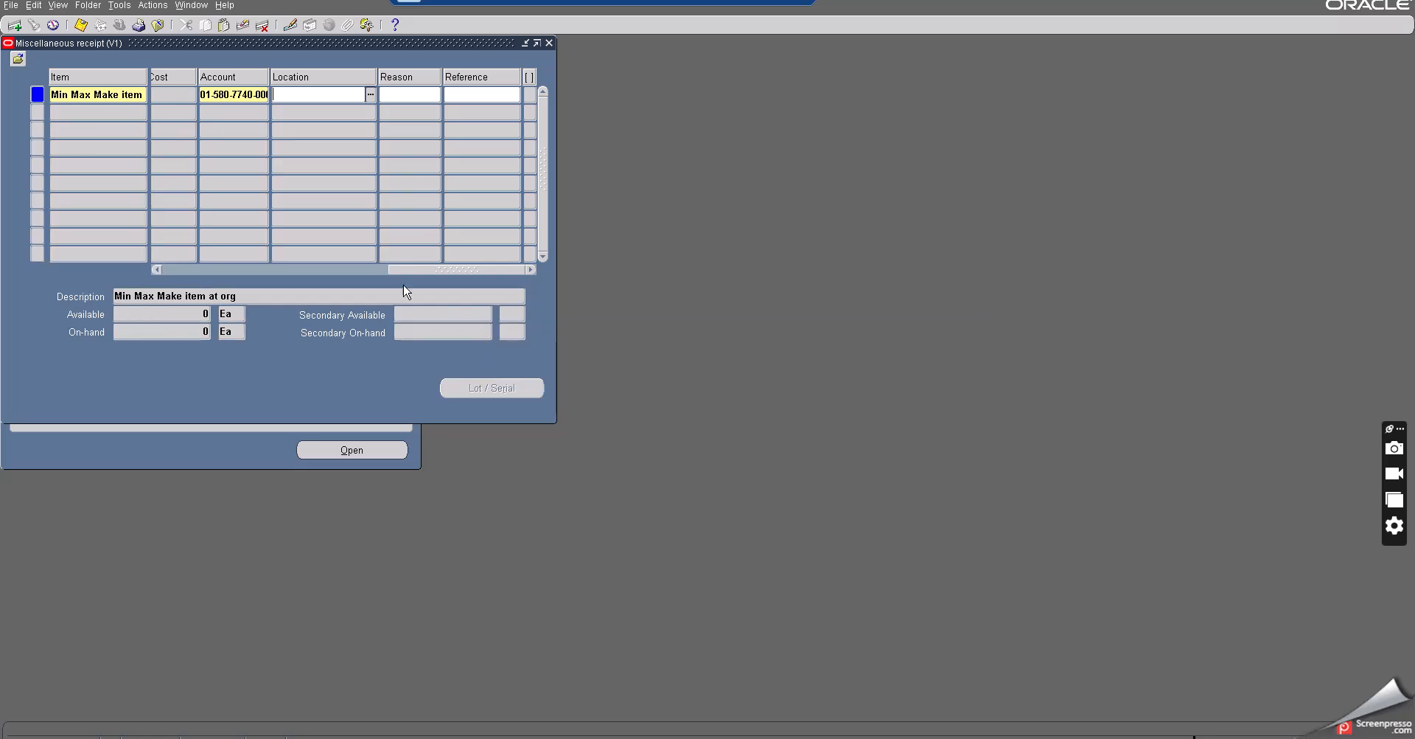
pyautogui.moveTo(403, 272); pyautogui.dragTo(143, 266)
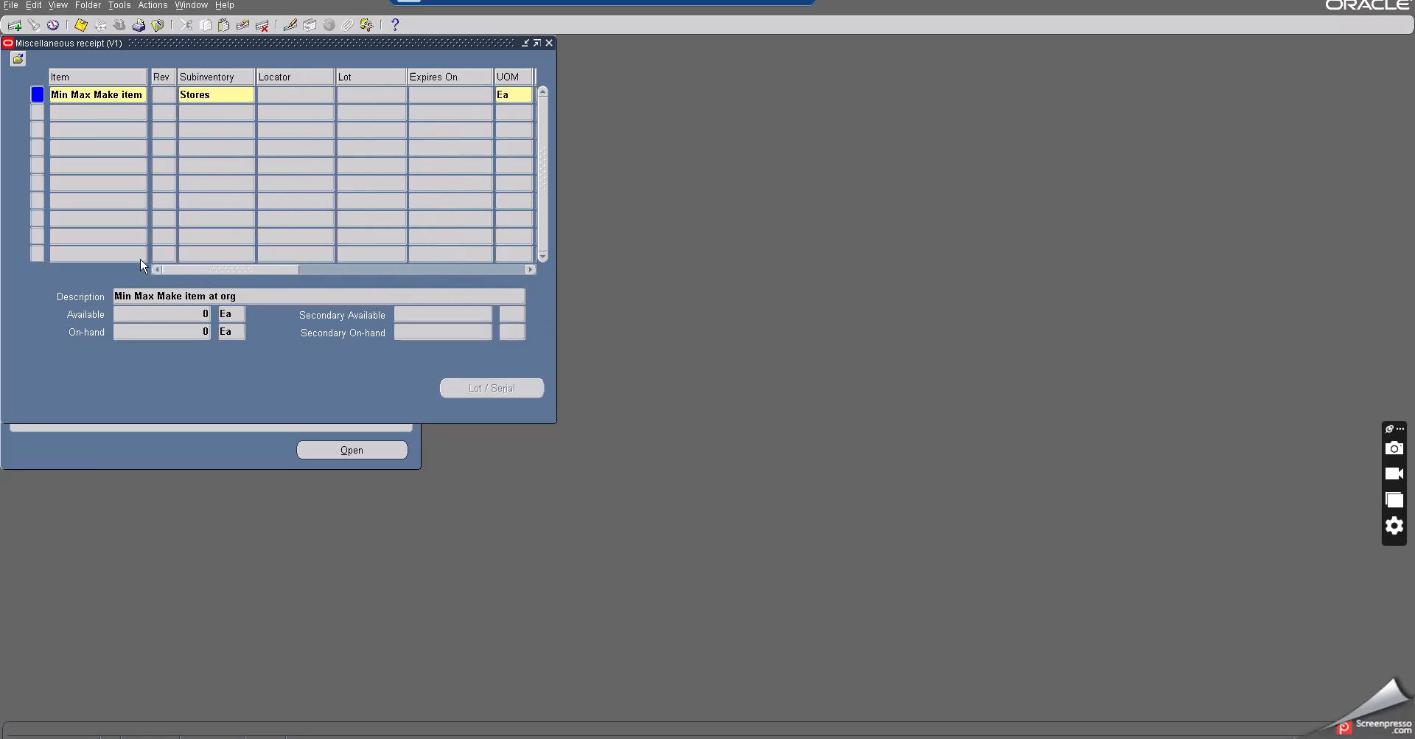
pyautogui.click(81, 24)
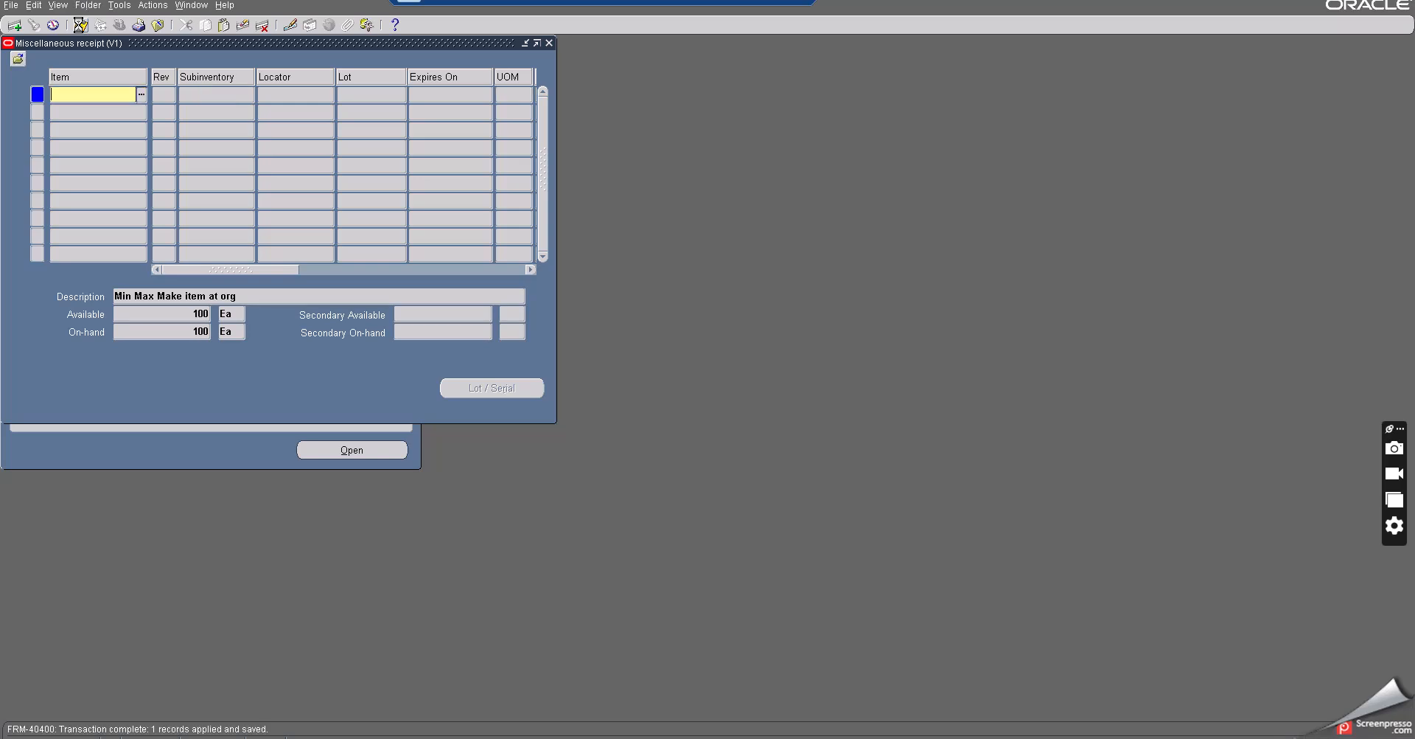
pyautogui.click(157, 25)
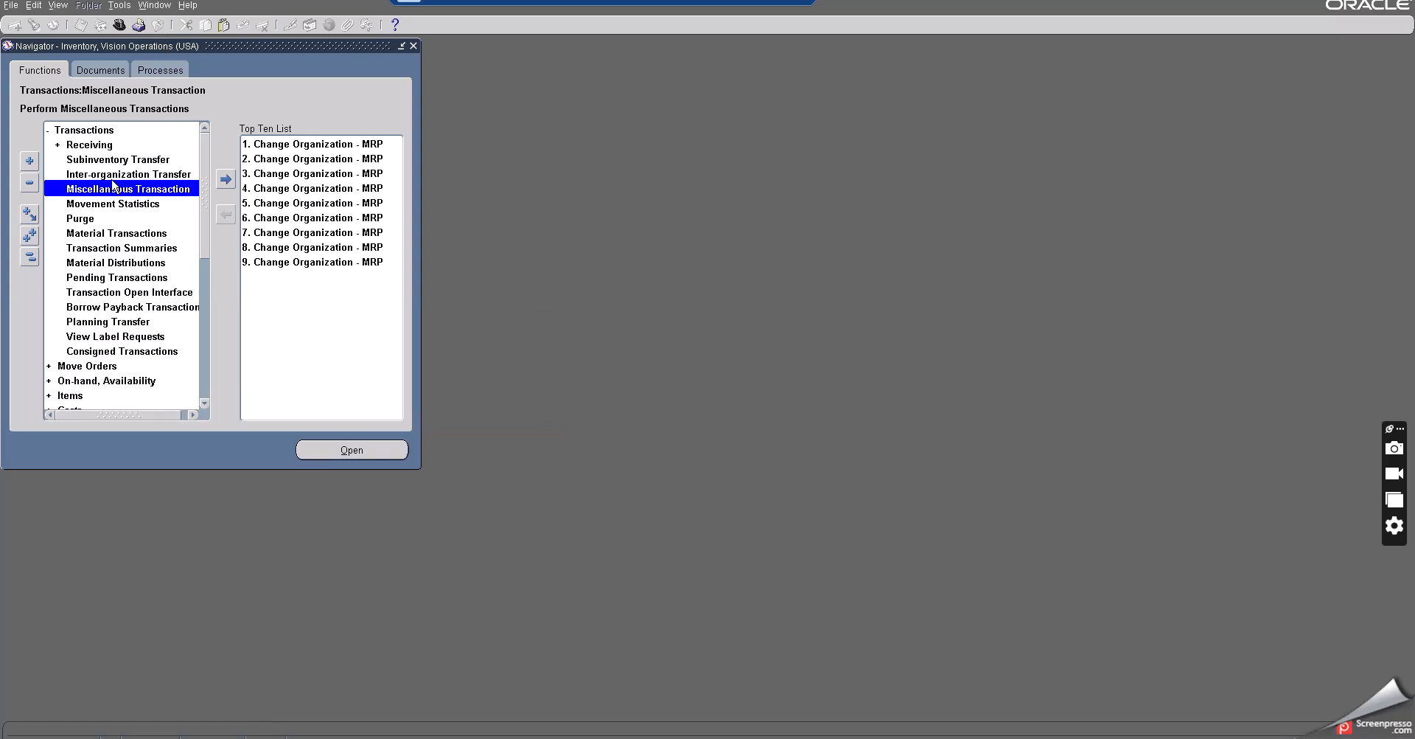
# - Open the Min-Max Planning report submission from the Planning functions in the navigator
pyautogui.click(58, 6)
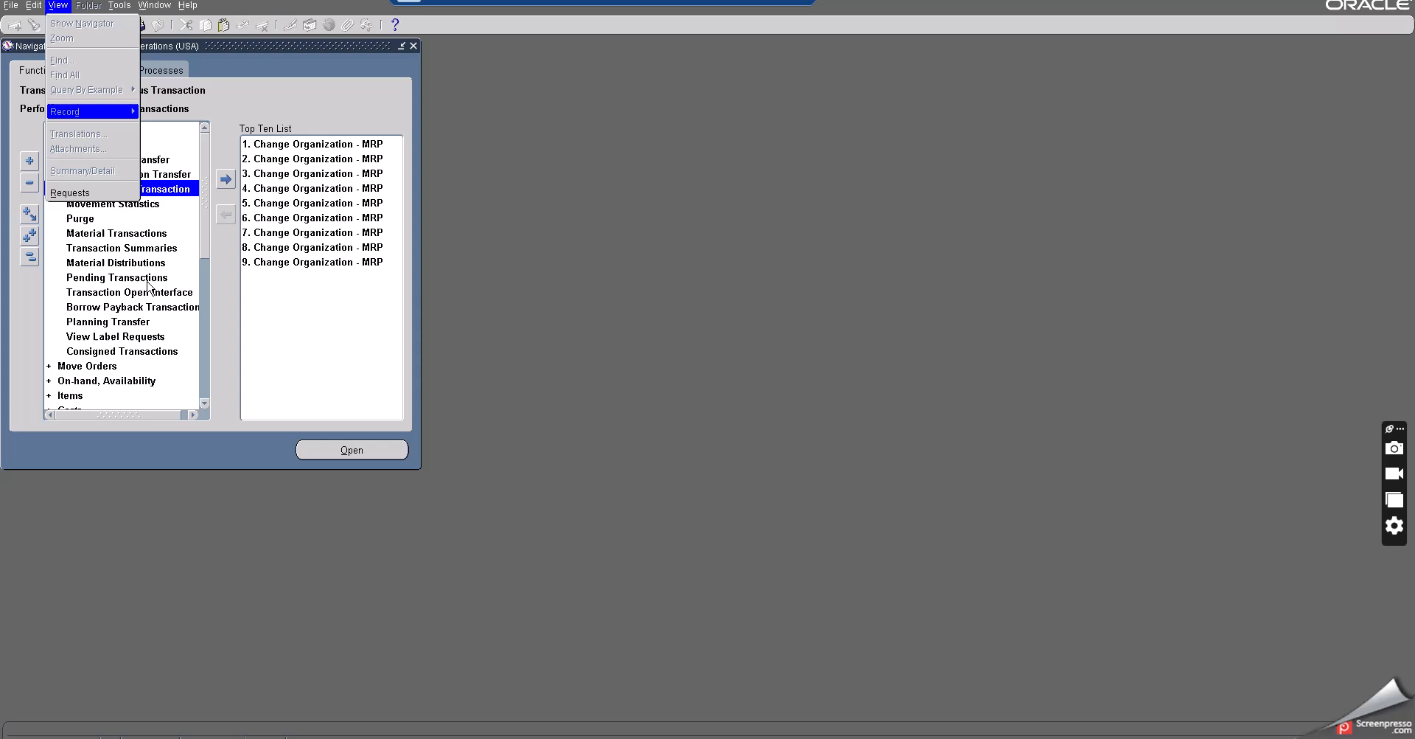
pyautogui.click(184, 216)
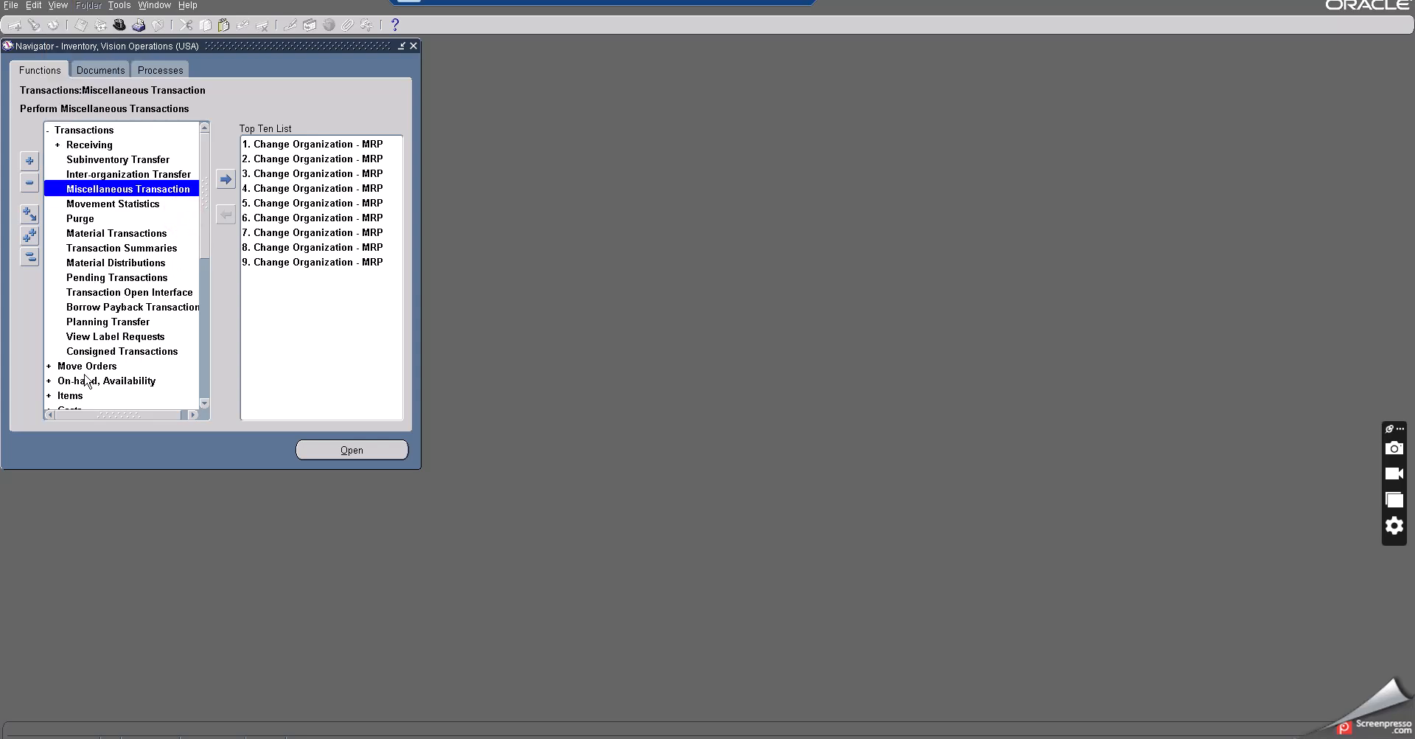
pyautogui.click(73, 148)
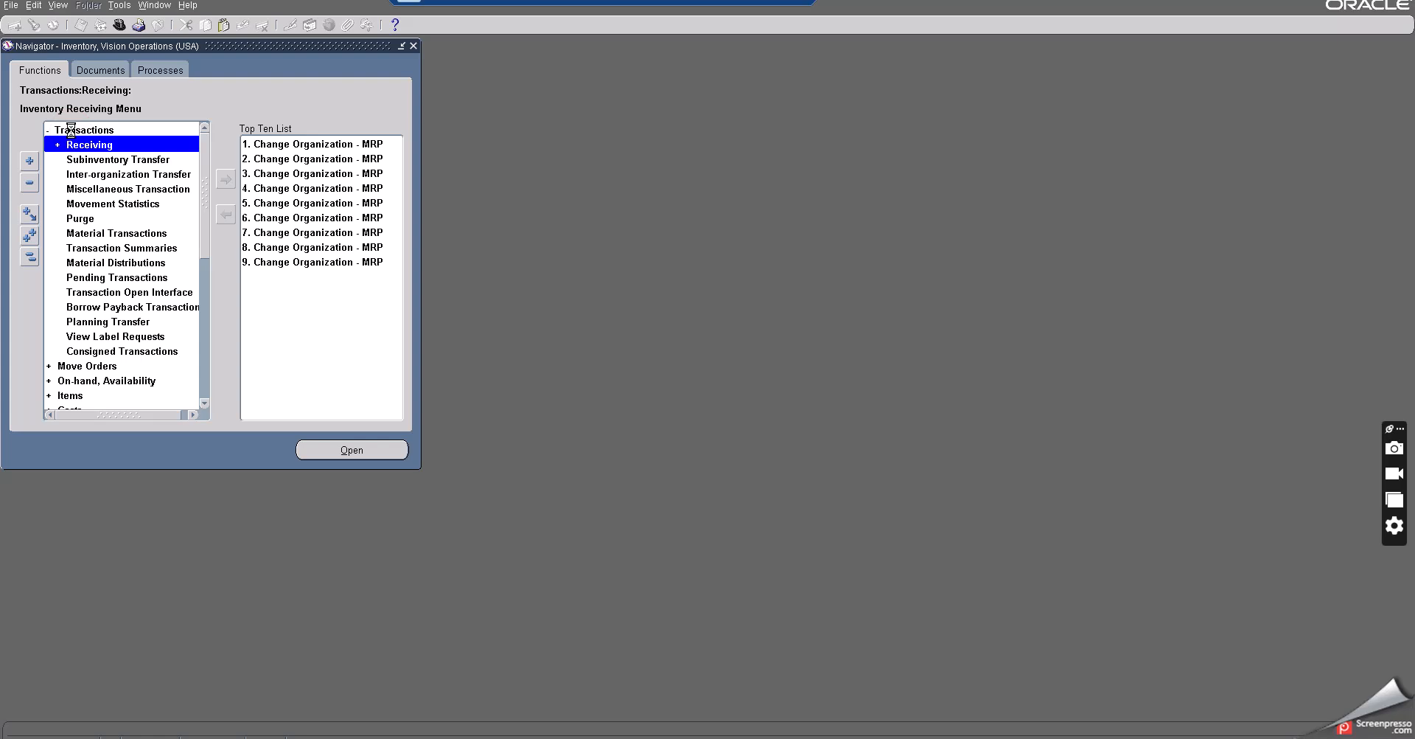
pyautogui.click(76, 131)
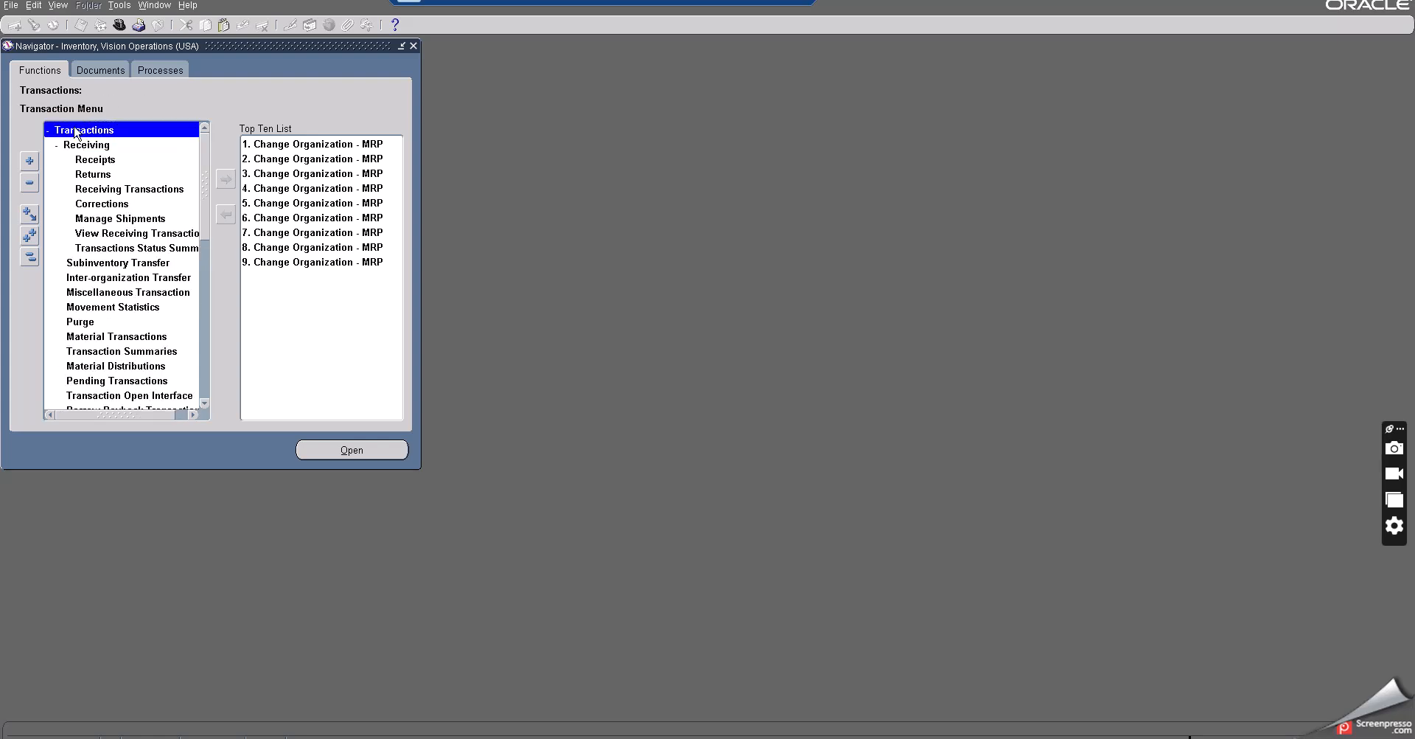
pyautogui.doubleClick(74, 131)
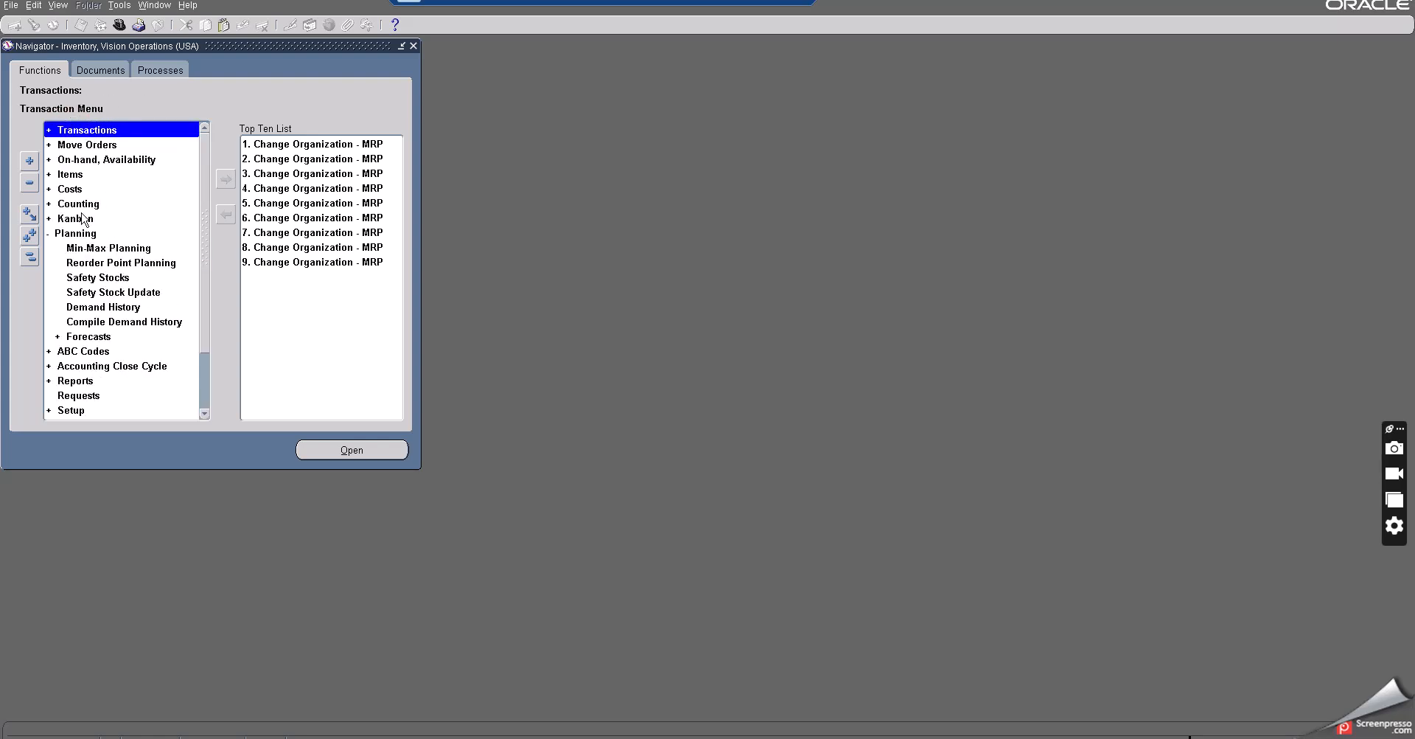
pyautogui.click(99, 249)
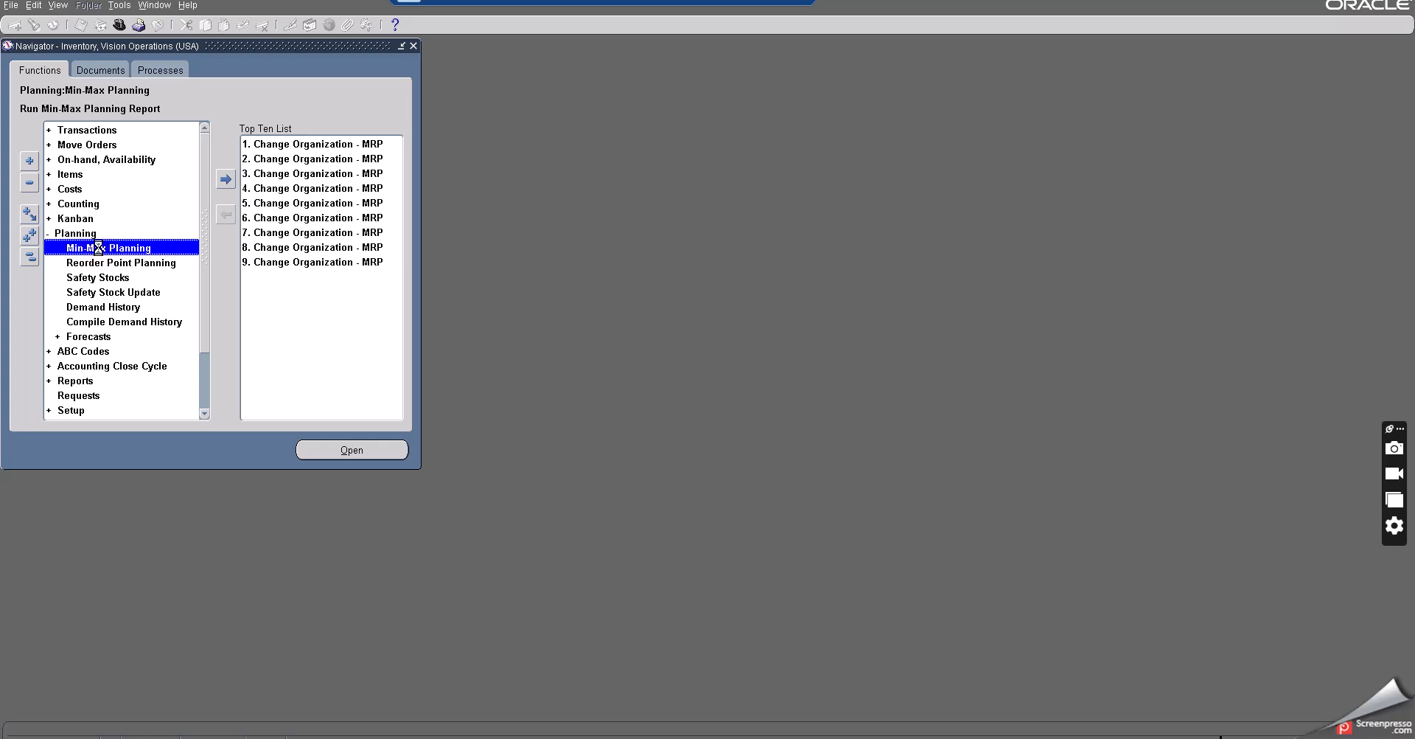
pyautogui.doubleClick(99, 248)
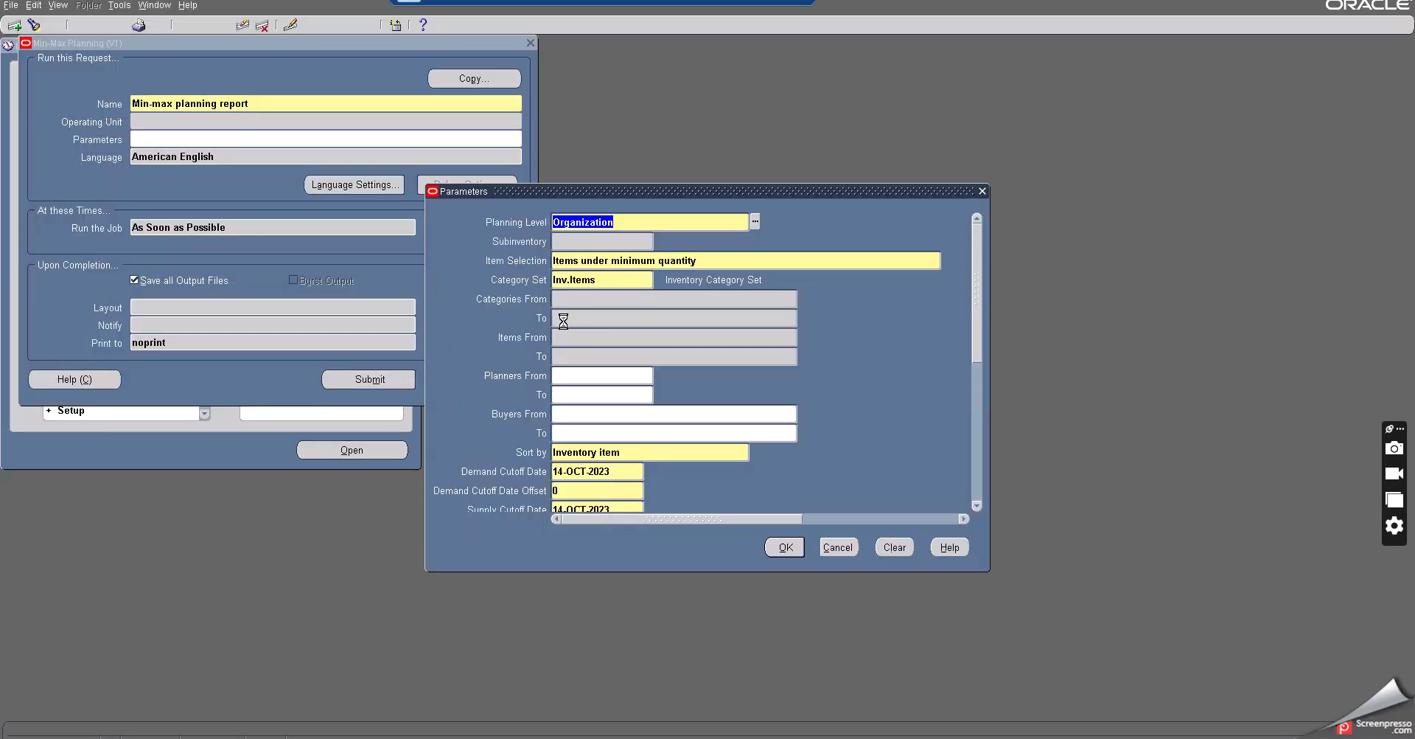
# - Limit the report's item range from and to Min Max Make item at org
pyautogui.click(564, 337)
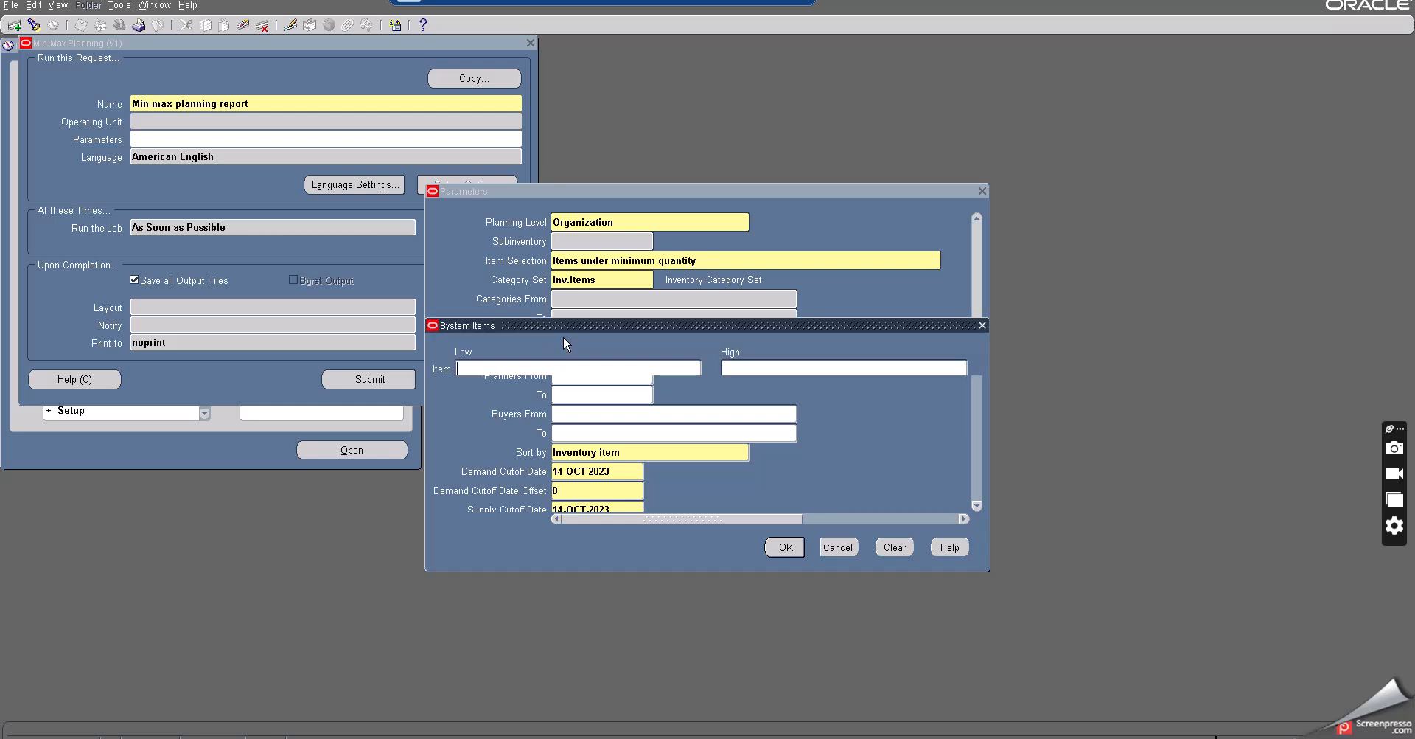
pyautogui.write('Min Max Make item at org')
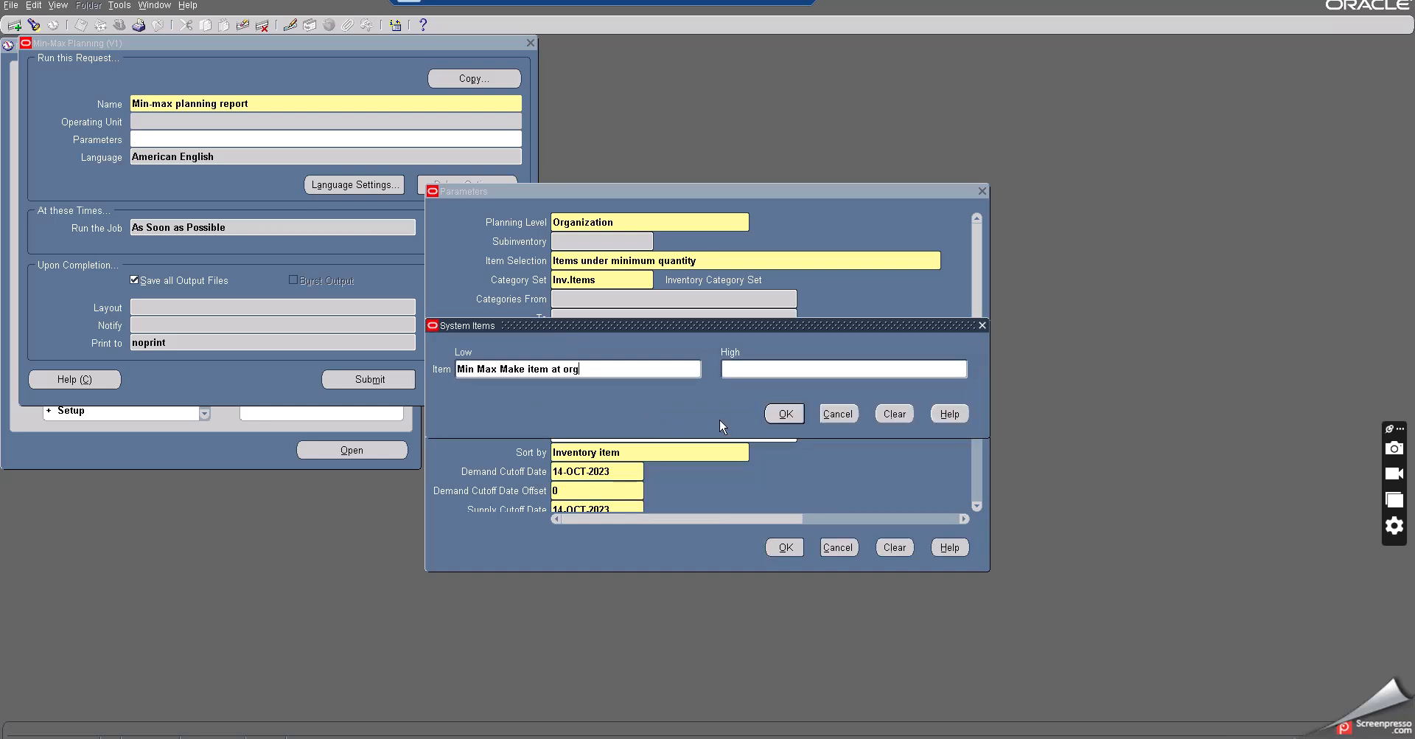
pyautogui.press('Tab')
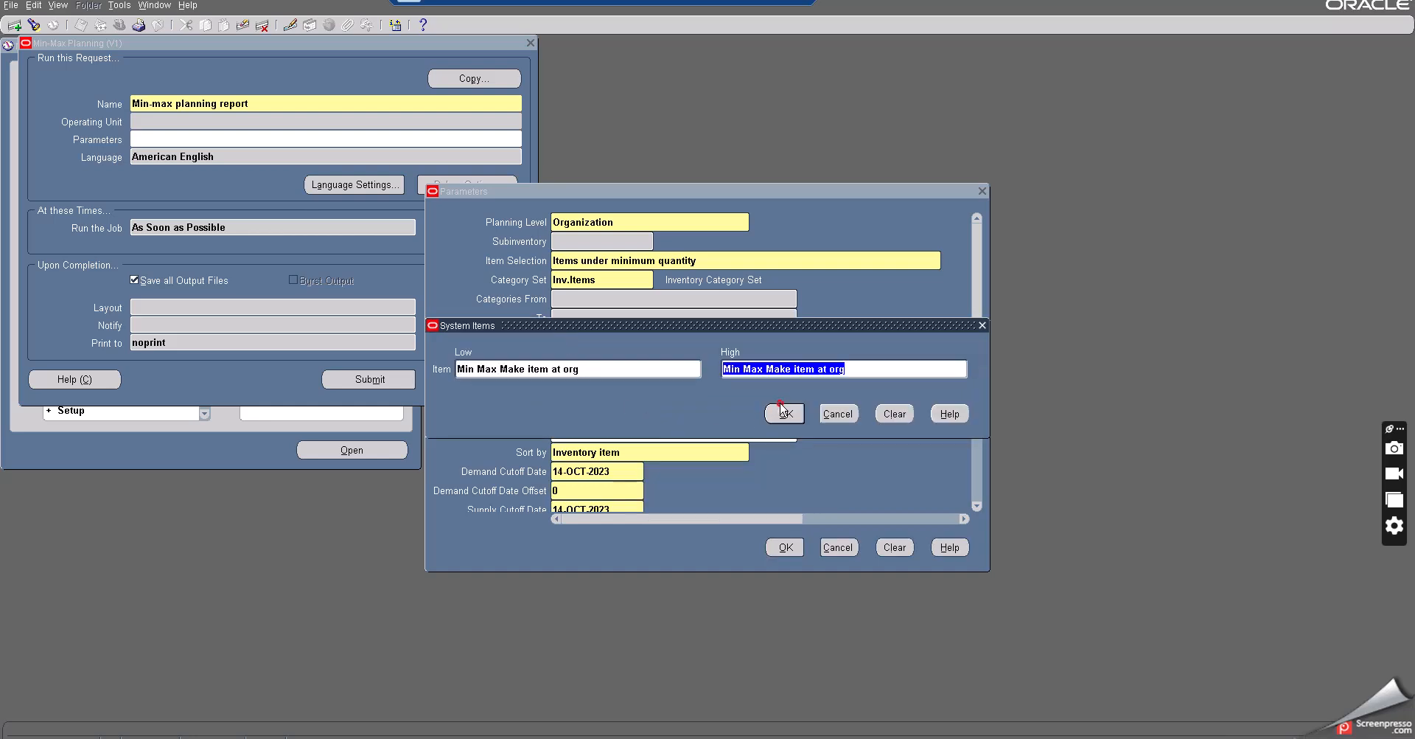
pyautogui.click(782, 409)
pyautogui.click(779, 414)
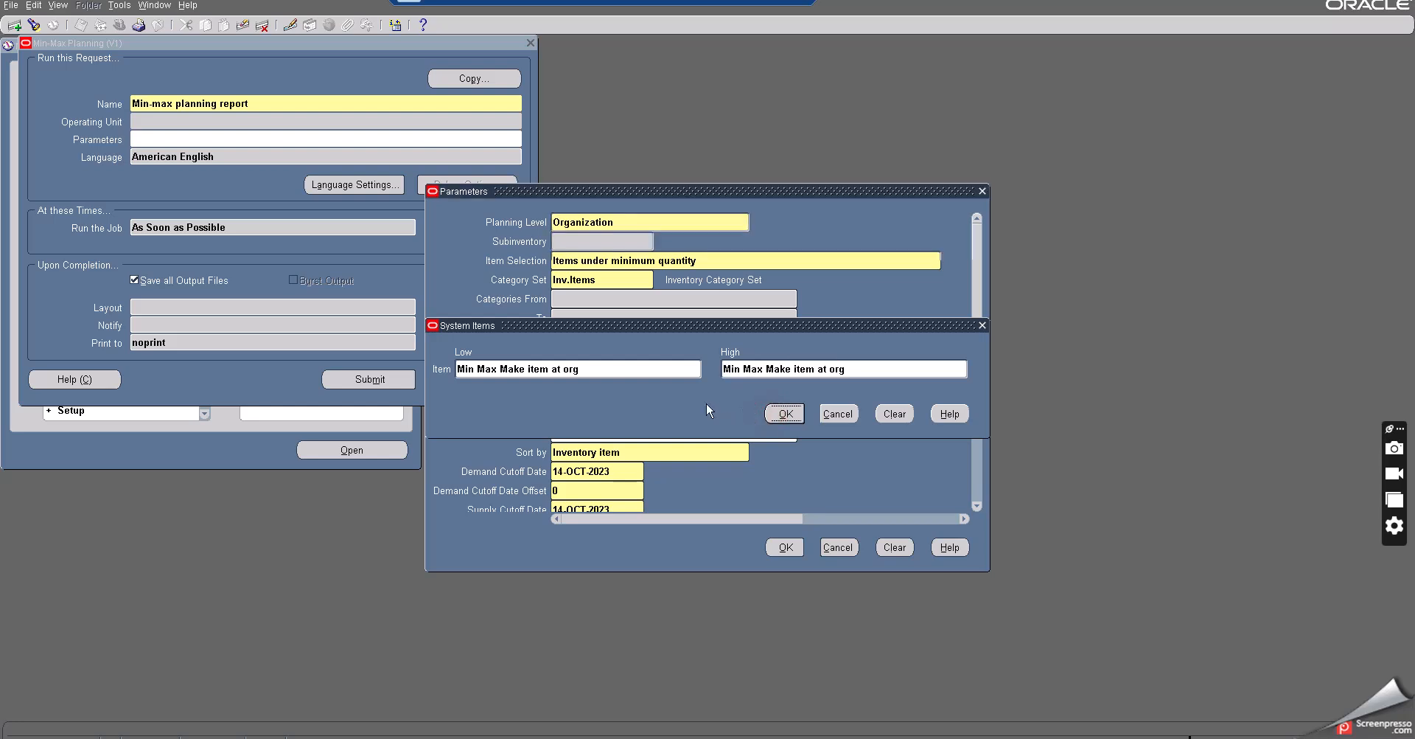
pyautogui.press('Tab')
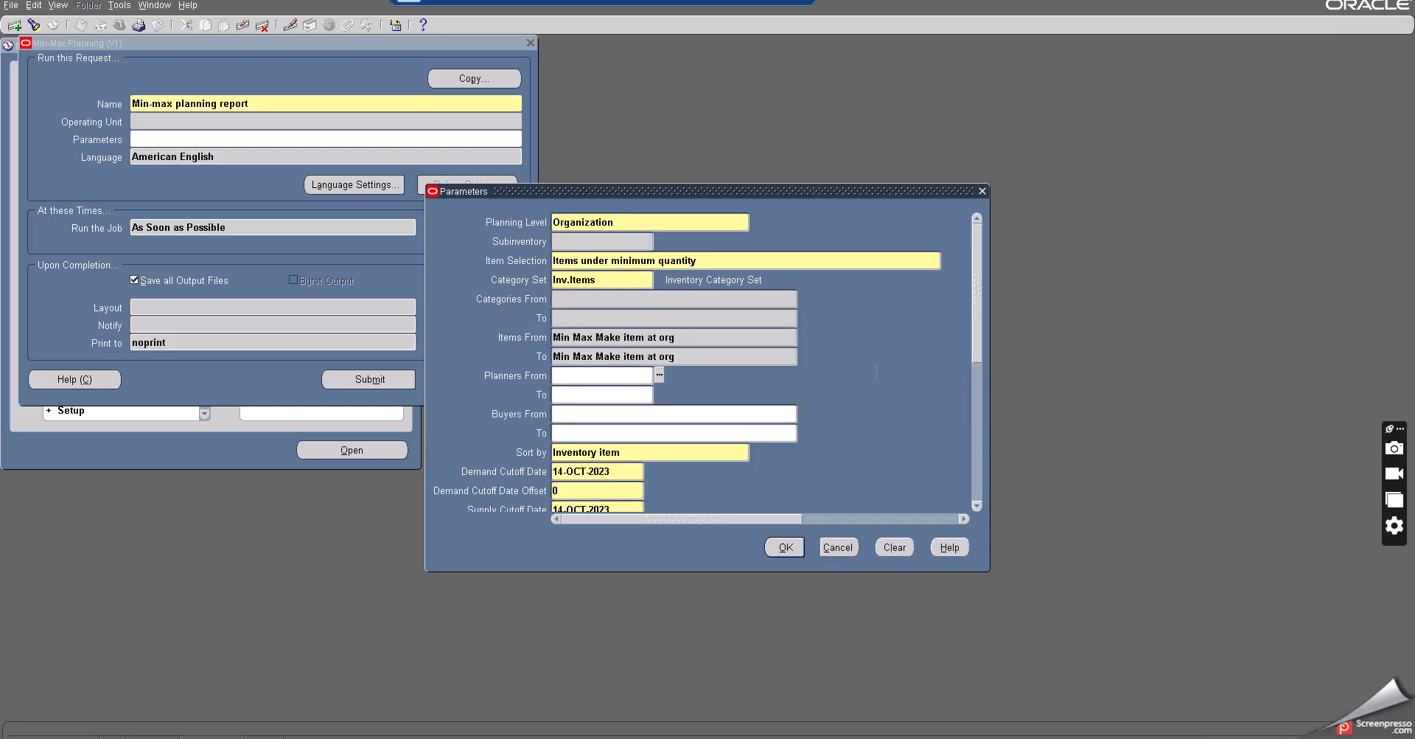
# - Set the Restock parameter to Yes
pyautogui.moveTo(983, 346); pyautogui.dragTo(985, 448)
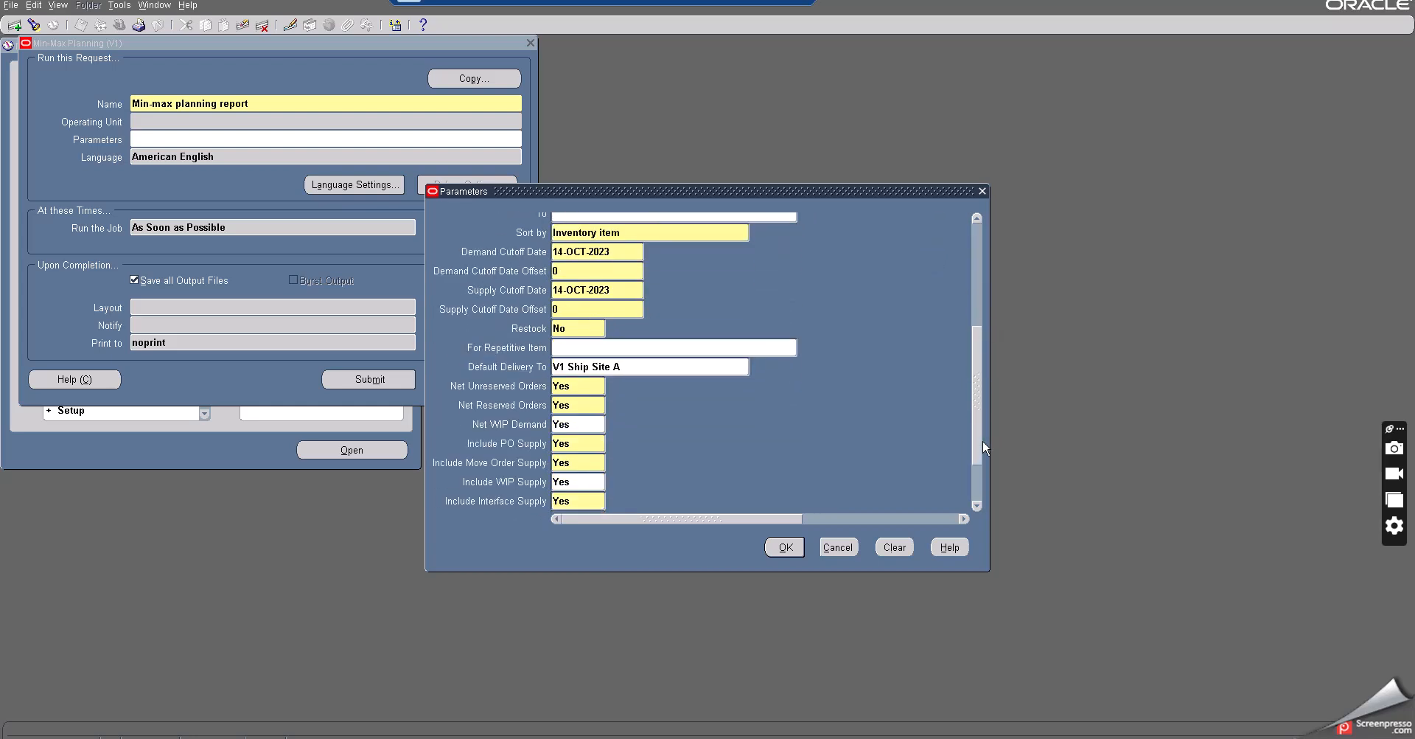
pyautogui.doubleClick(569, 326)
pyautogui.press('Tab')
pyautogui.moveTo(981, 371); pyautogui.dragTo(986, 255)
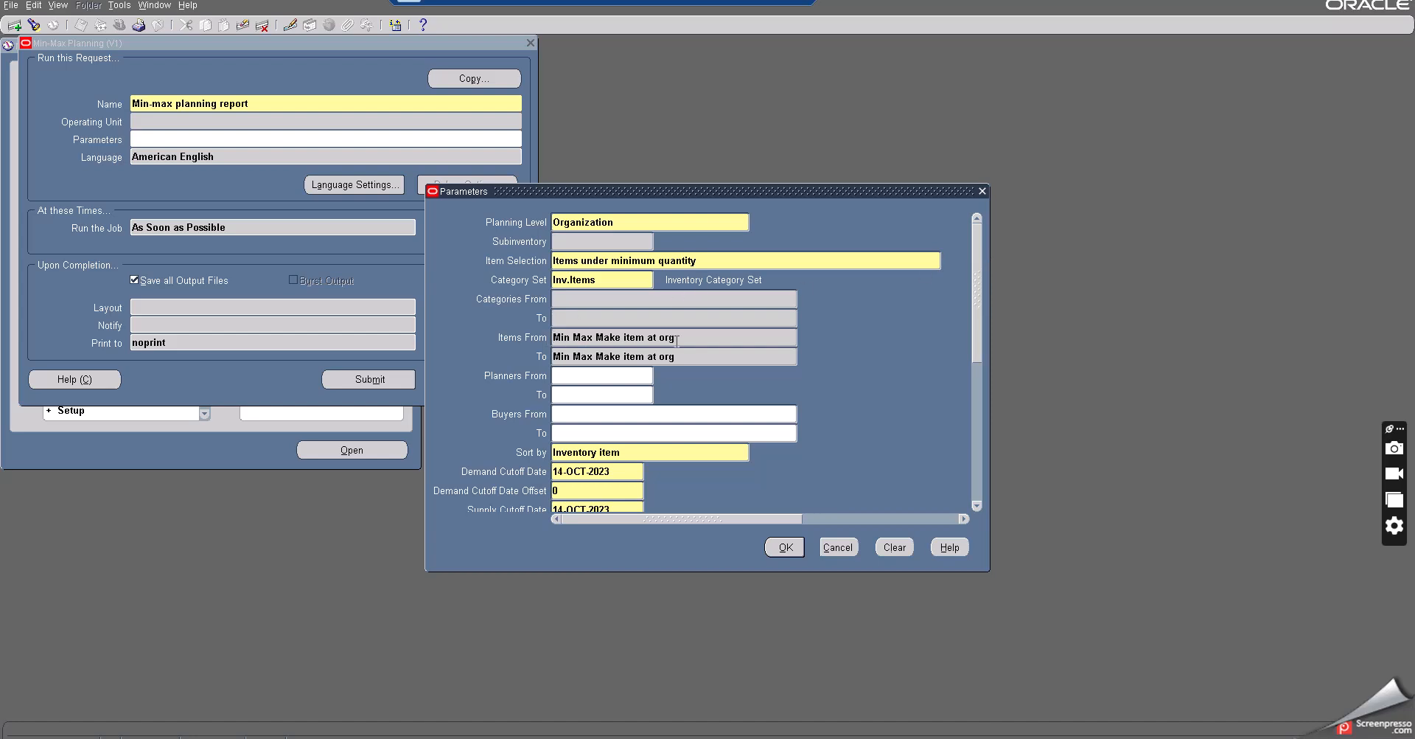
# - Review the remaining parameters, accept them, and submit the Min-max planning report request
pyautogui.click(573, 221)
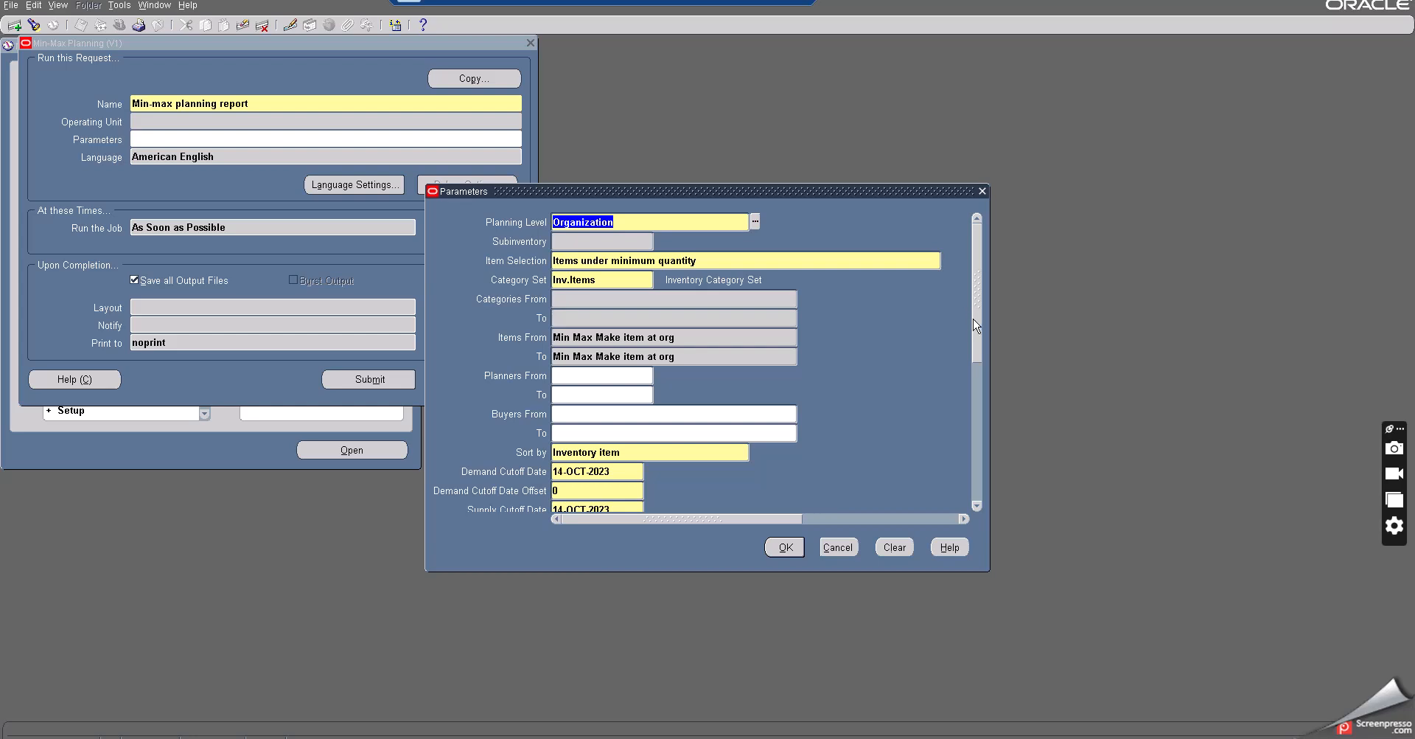
pyautogui.moveTo(975, 324); pyautogui.dragTo(973, 448)
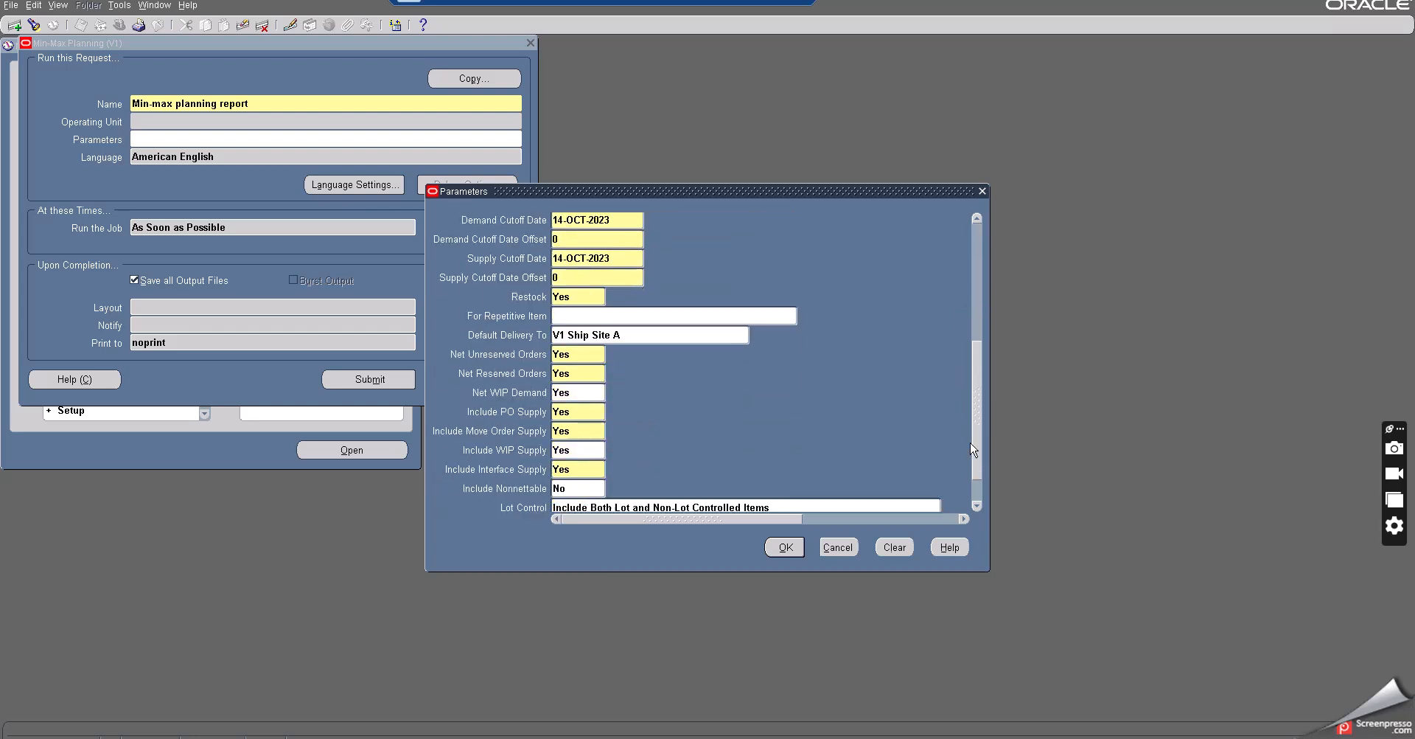
pyautogui.click(784, 547)
pyautogui.click(368, 379)
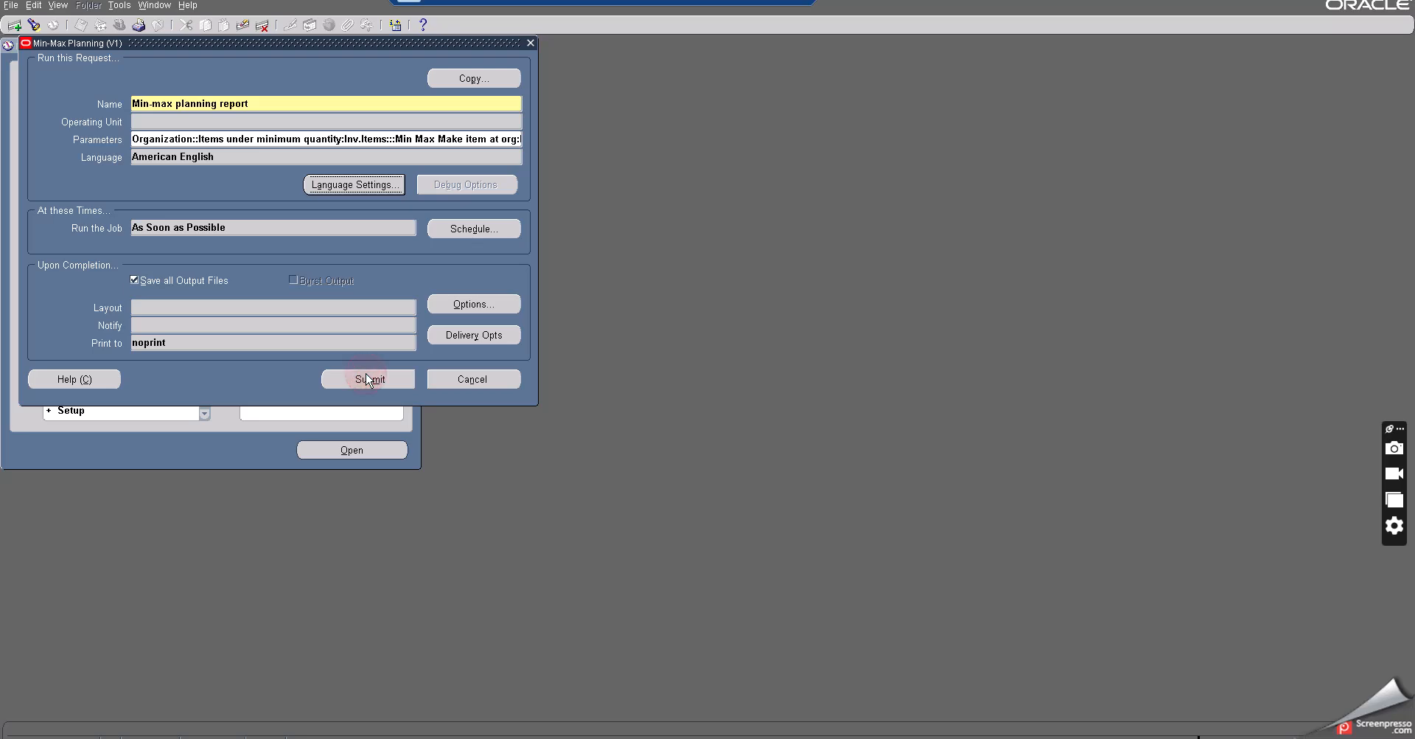
pyautogui.click(747, 418)
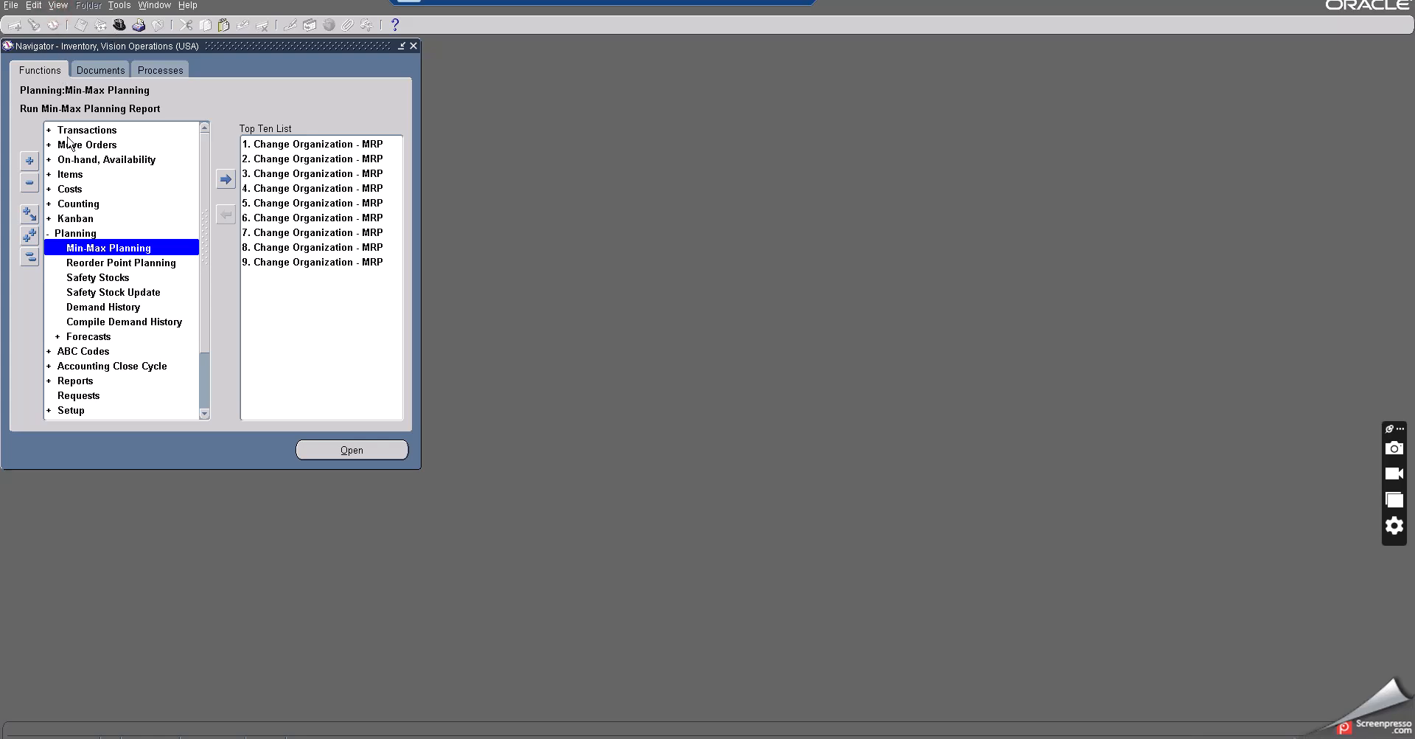
# - Open the requests list, refresh it, and view the output of the latest Min-max planning report
pyautogui.click(58, 5)
pyautogui.click(82, 195)
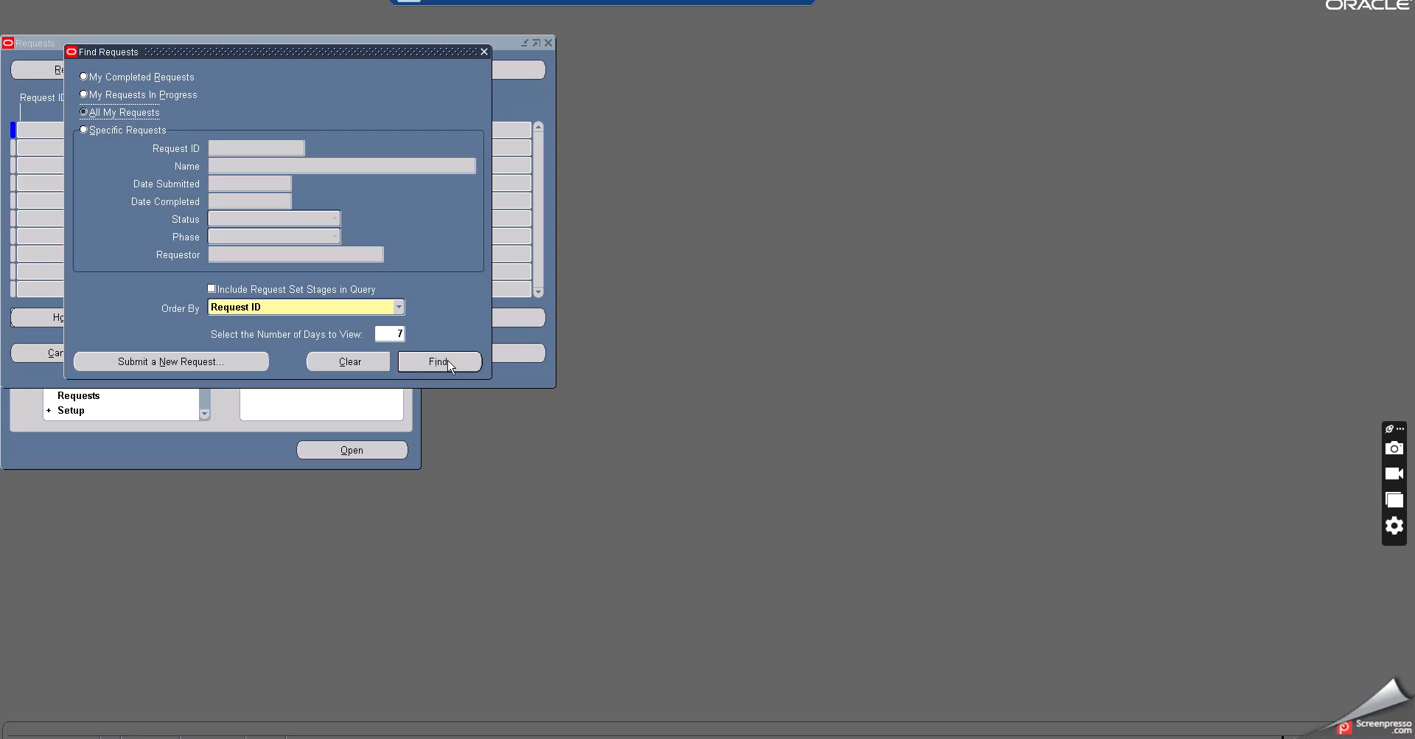
pyautogui.click(439, 361)
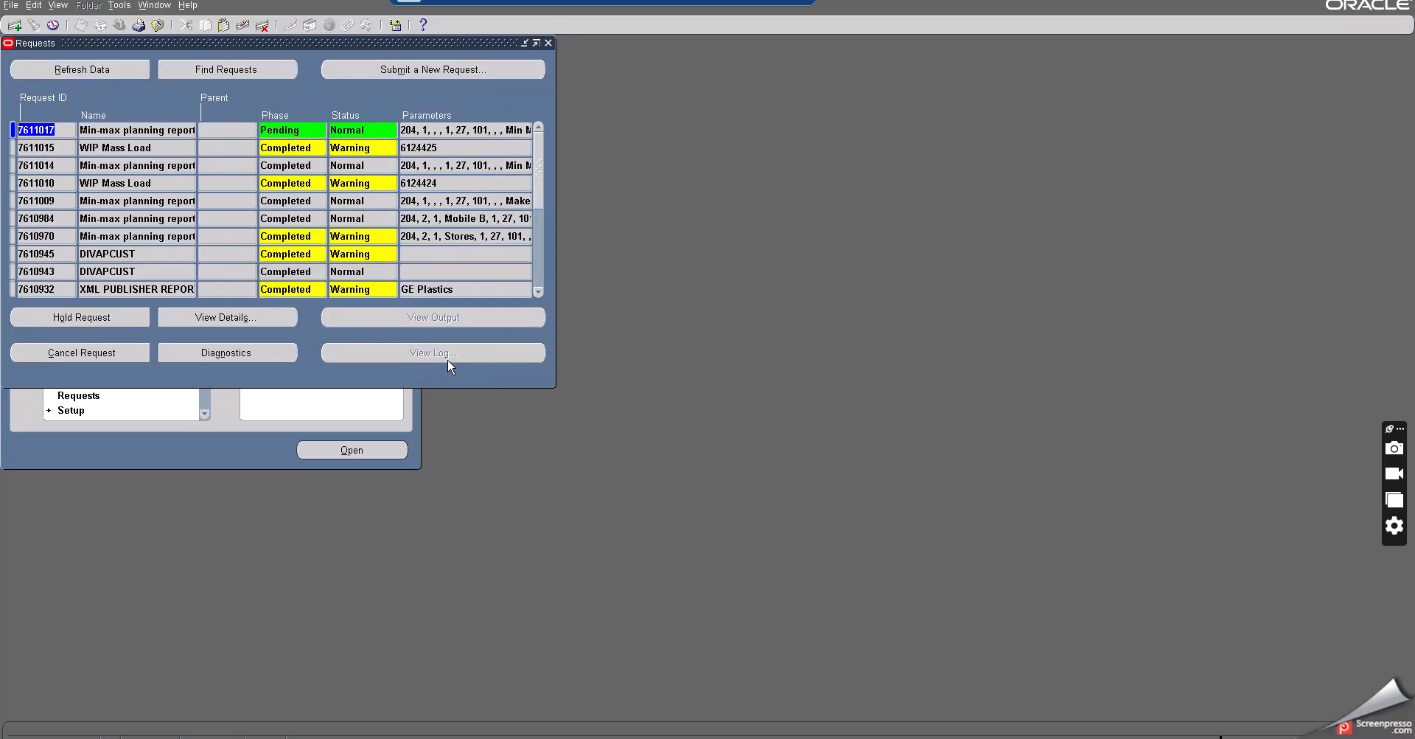
pyautogui.click(107, 71)
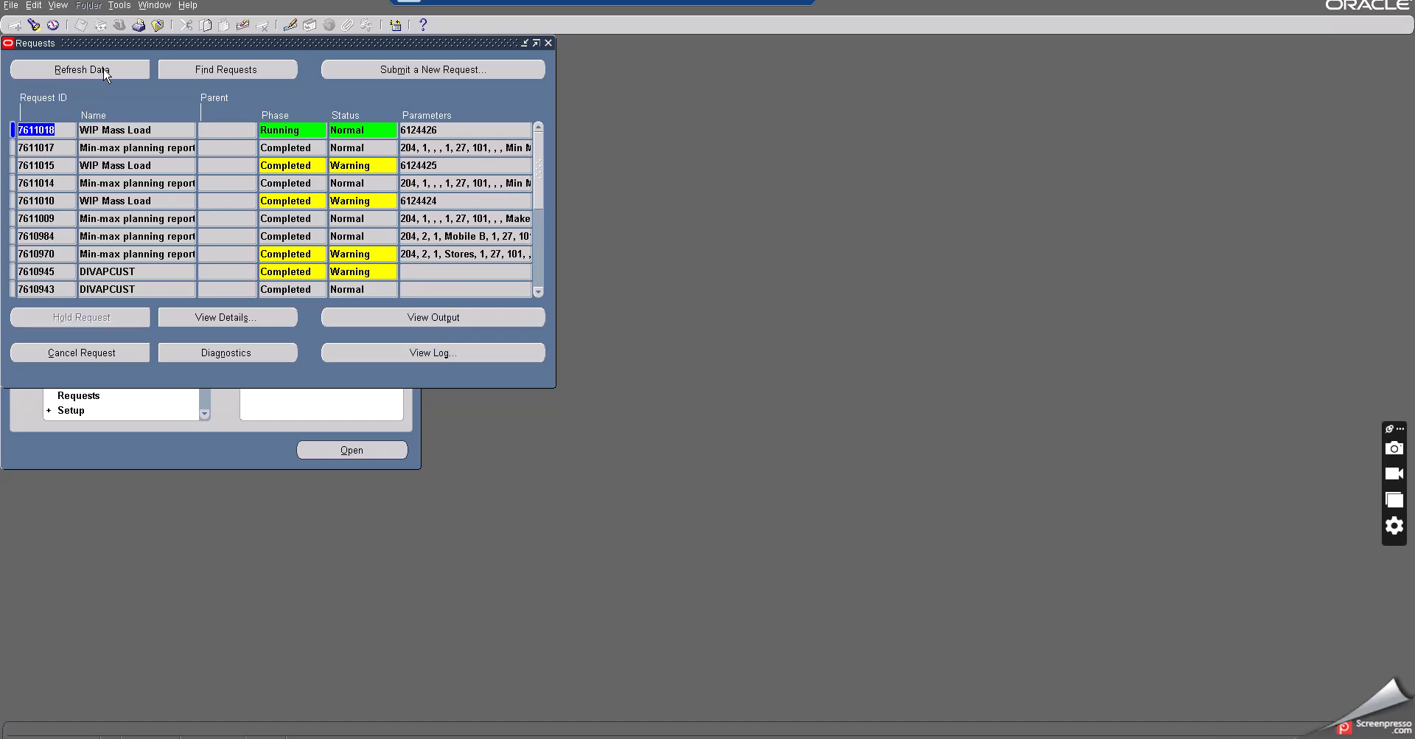
pyautogui.click(137, 146)
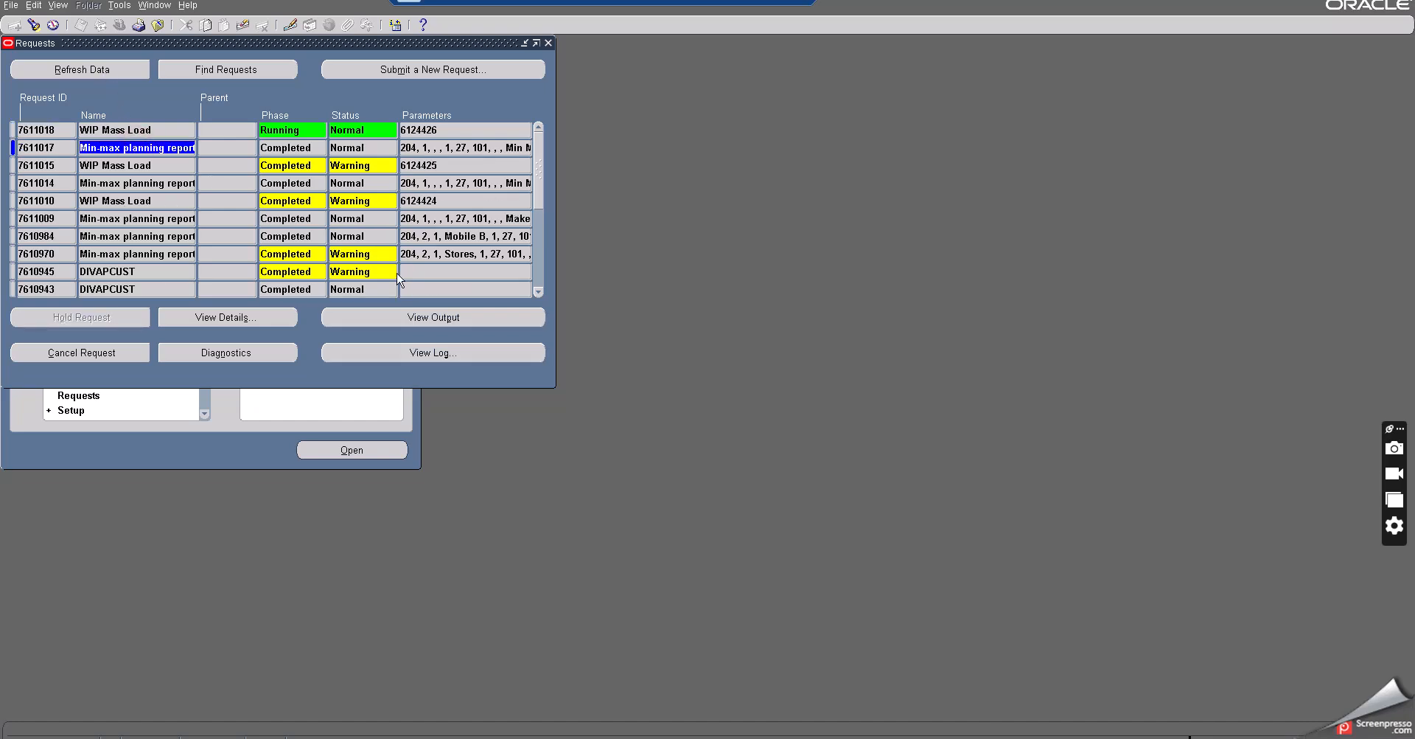
pyautogui.click(462, 320)
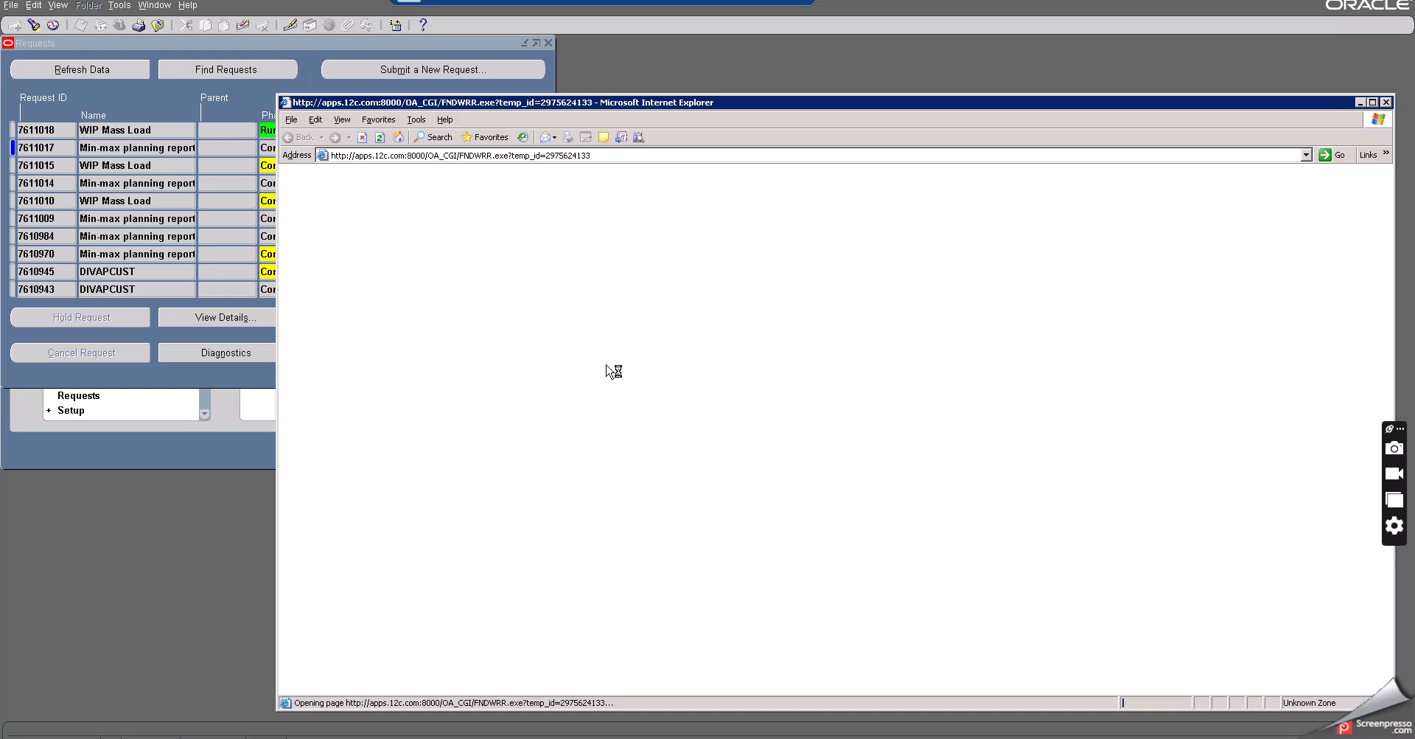
# - Review the Min Max report's quantity columns through to the reorder quantity for the Make item, then close the output
pyautogui.scroll(-8, 681, 365)
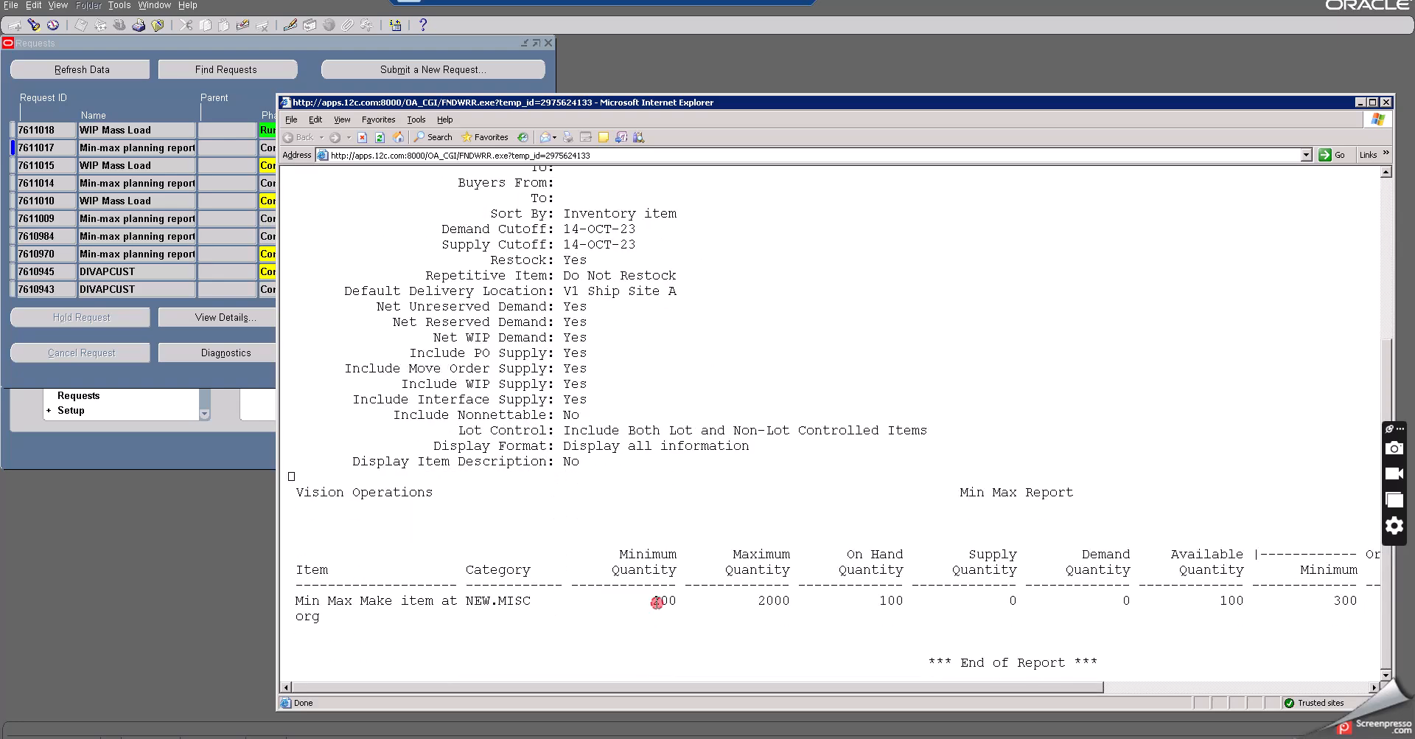
pyautogui.doubleClick(656, 601)
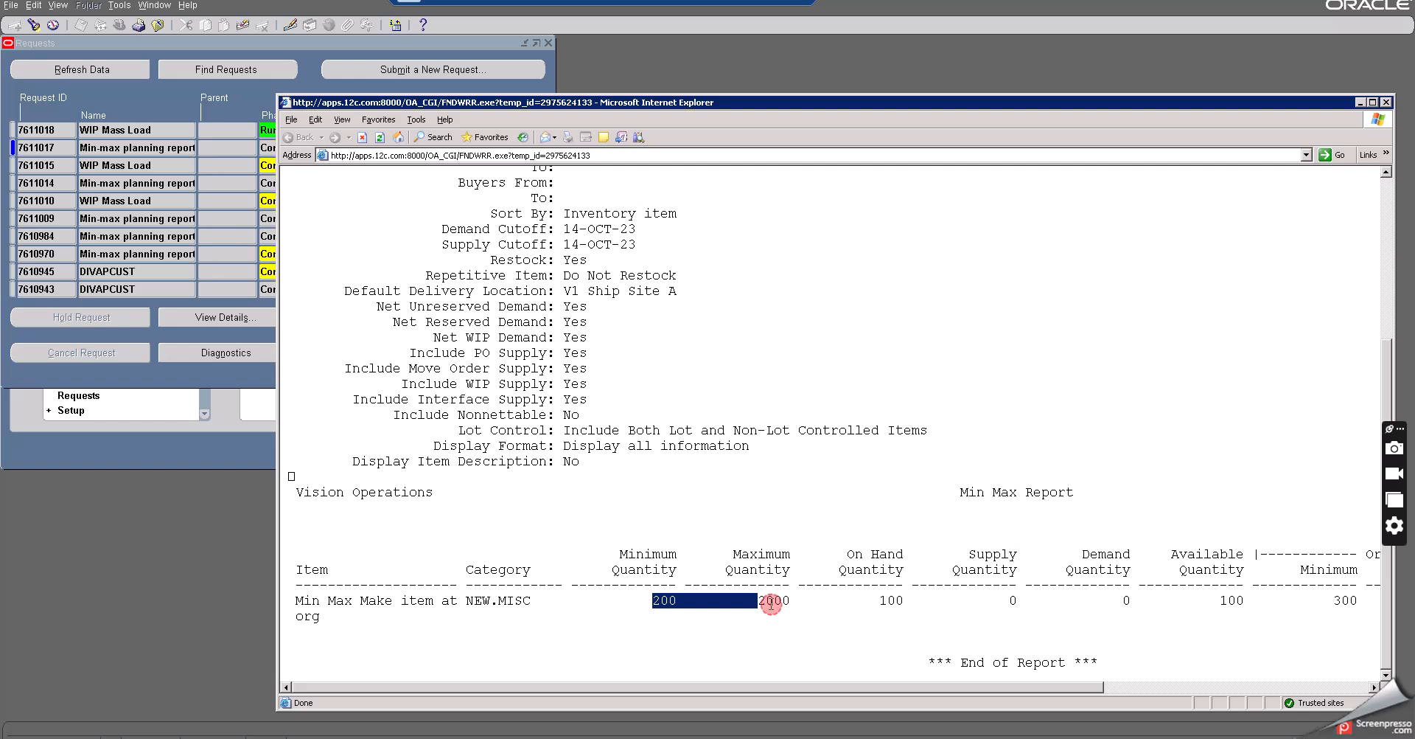
pyautogui.doubleClick(771, 602)
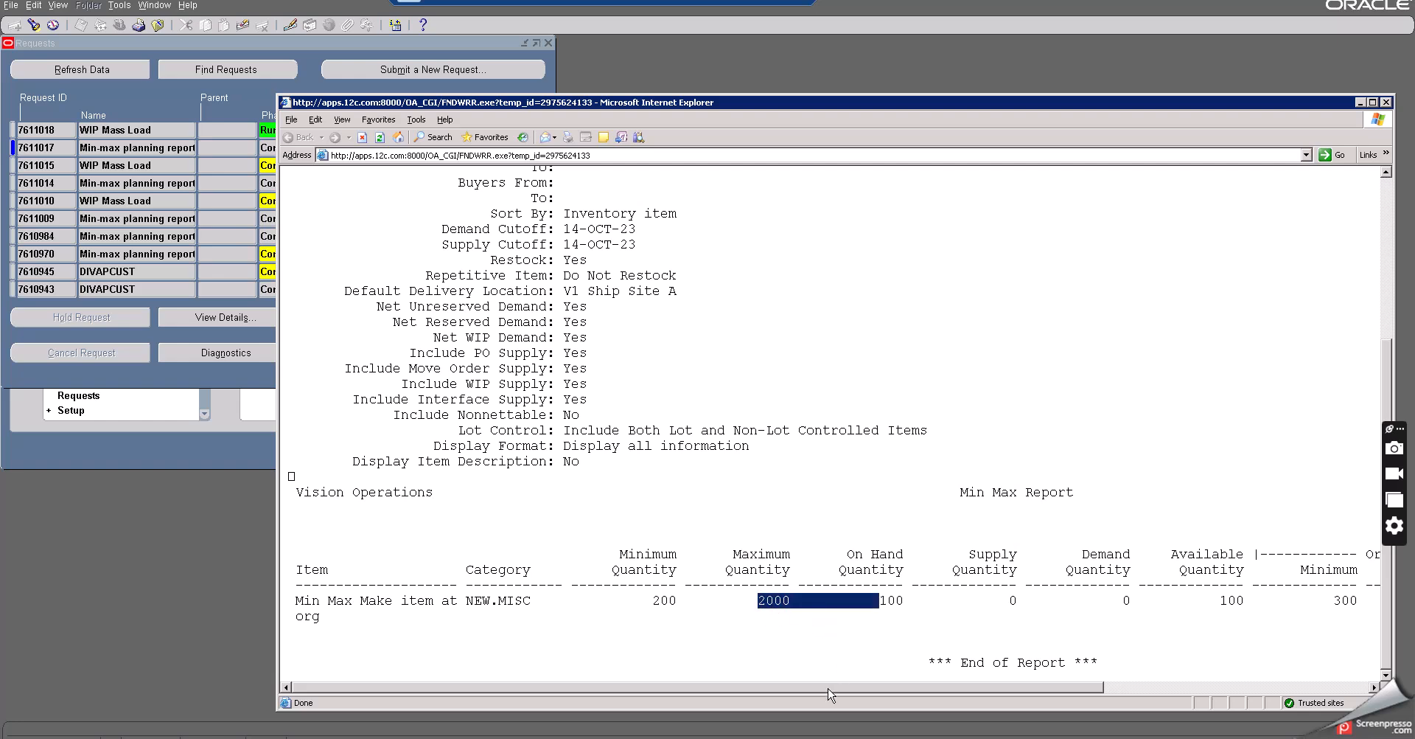
pyautogui.moveTo(831, 694); pyautogui.dragTo(1027, 689)
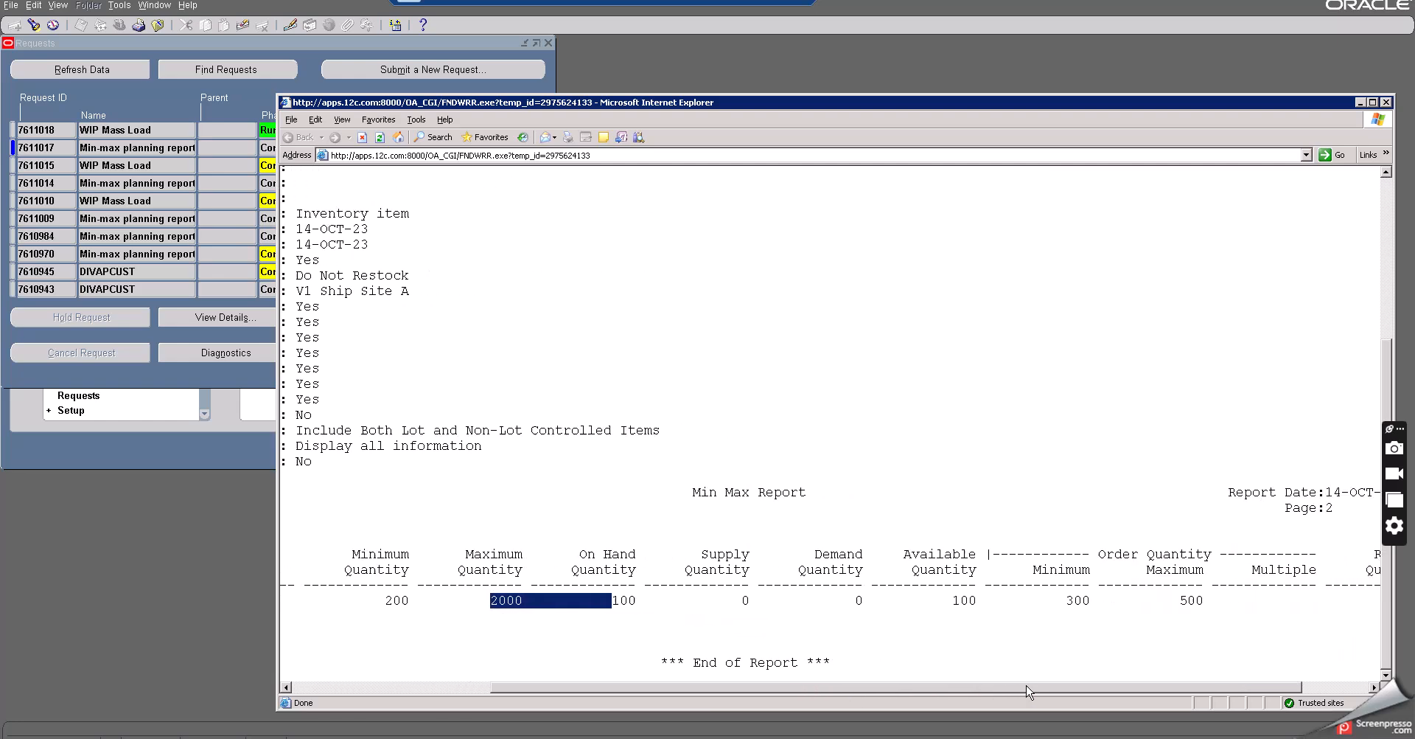
pyautogui.doubleClick(951, 600)
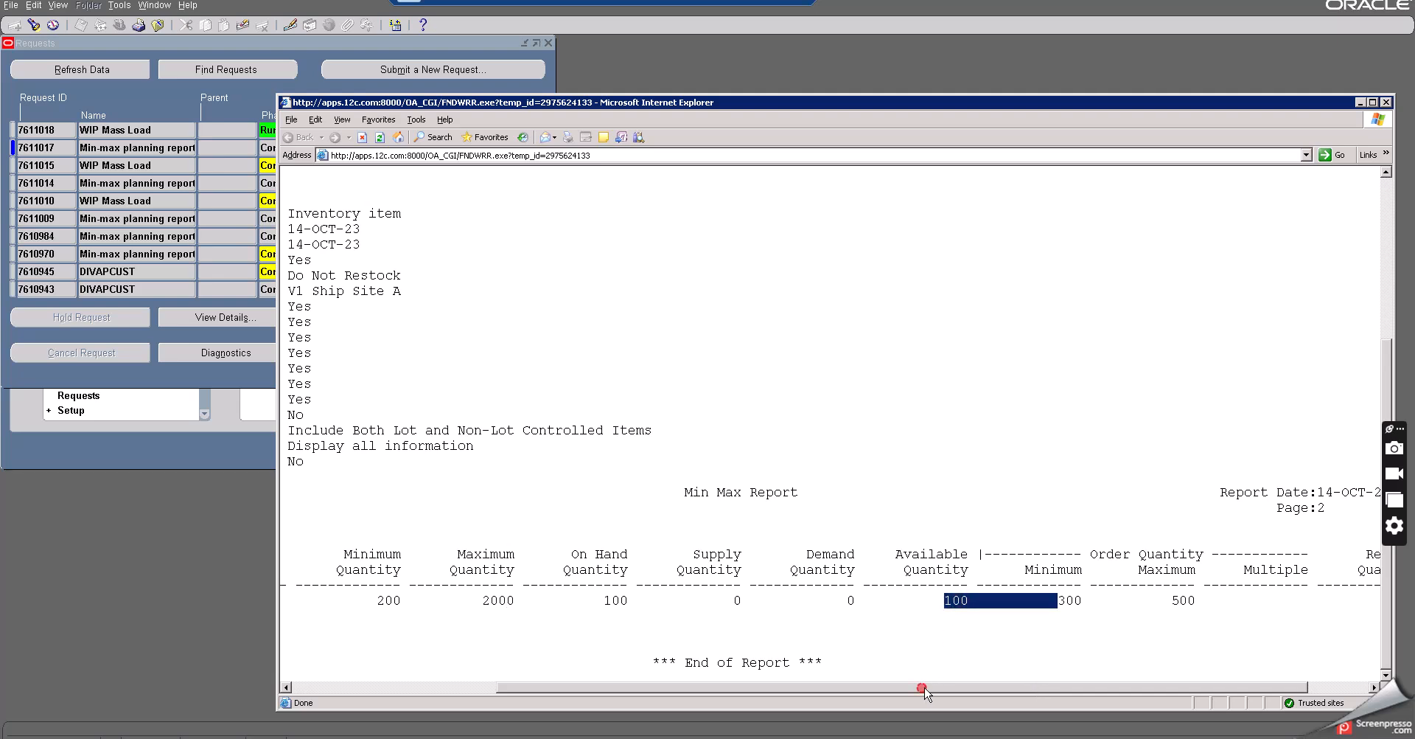
pyautogui.moveTo(922, 690); pyautogui.dragTo(1036, 697)
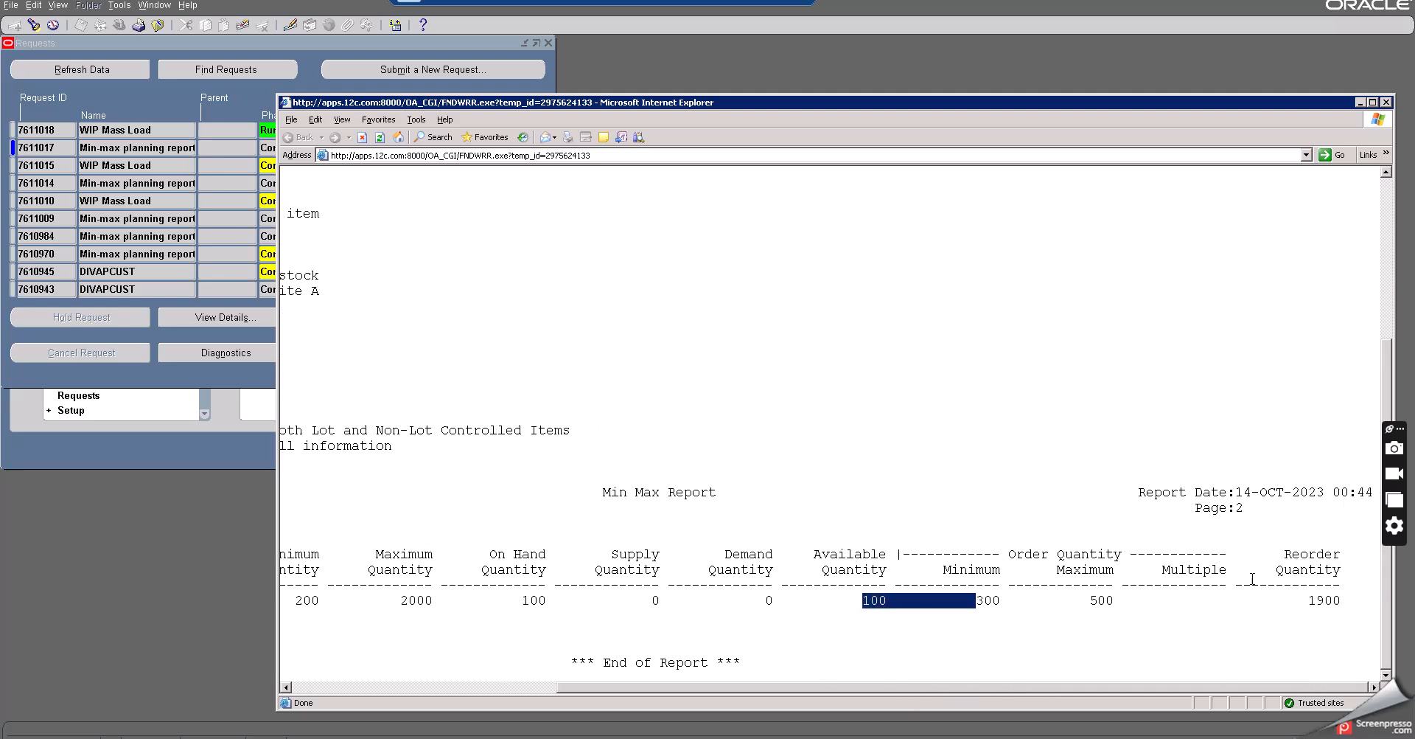
pyautogui.doubleClick(1321, 600)
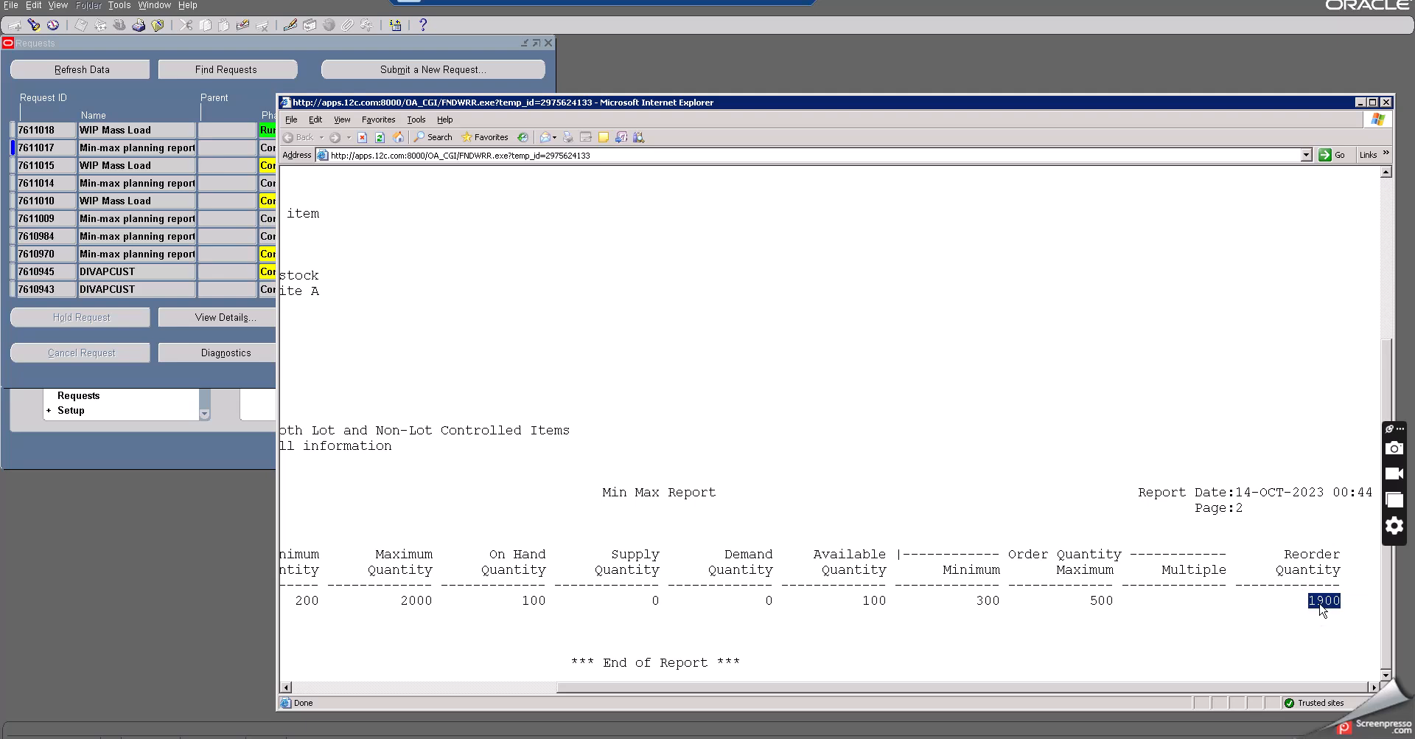
pyautogui.moveTo(1092, 689); pyautogui.dragTo(1087, 687)
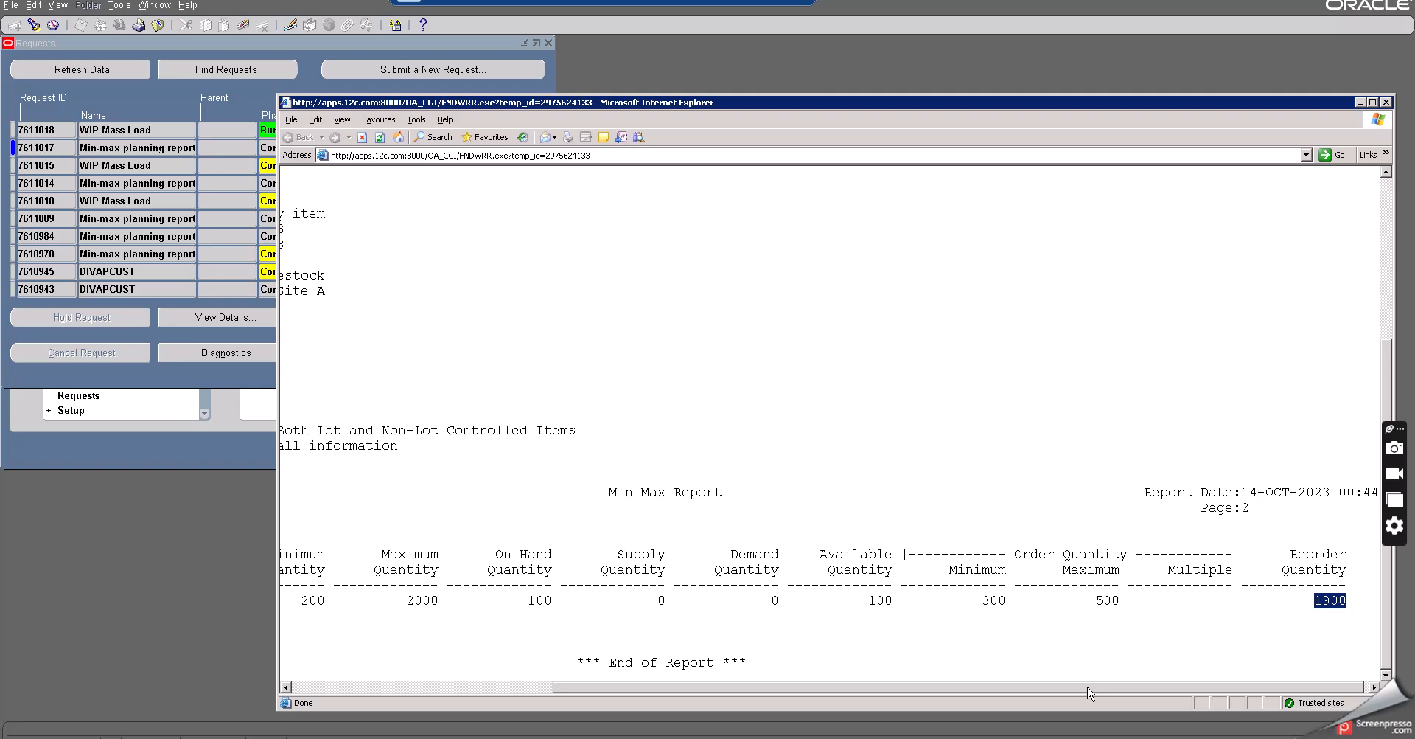
pyautogui.moveTo(1088, 687); pyautogui.dragTo(1118, 686)
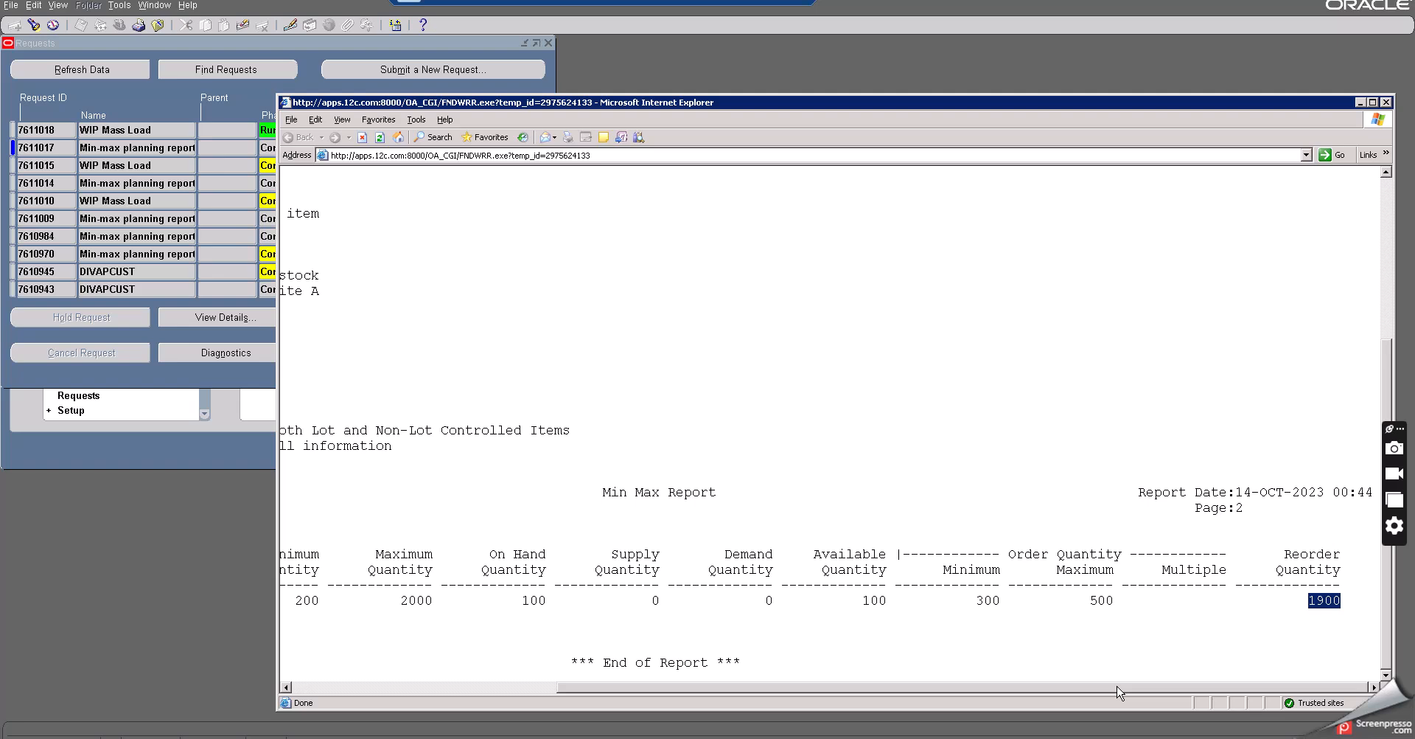
pyautogui.click(1386, 103)
# - Refresh the requests list and open the output of the latest WIP Mass Load request
pyautogui.click(100, 69)
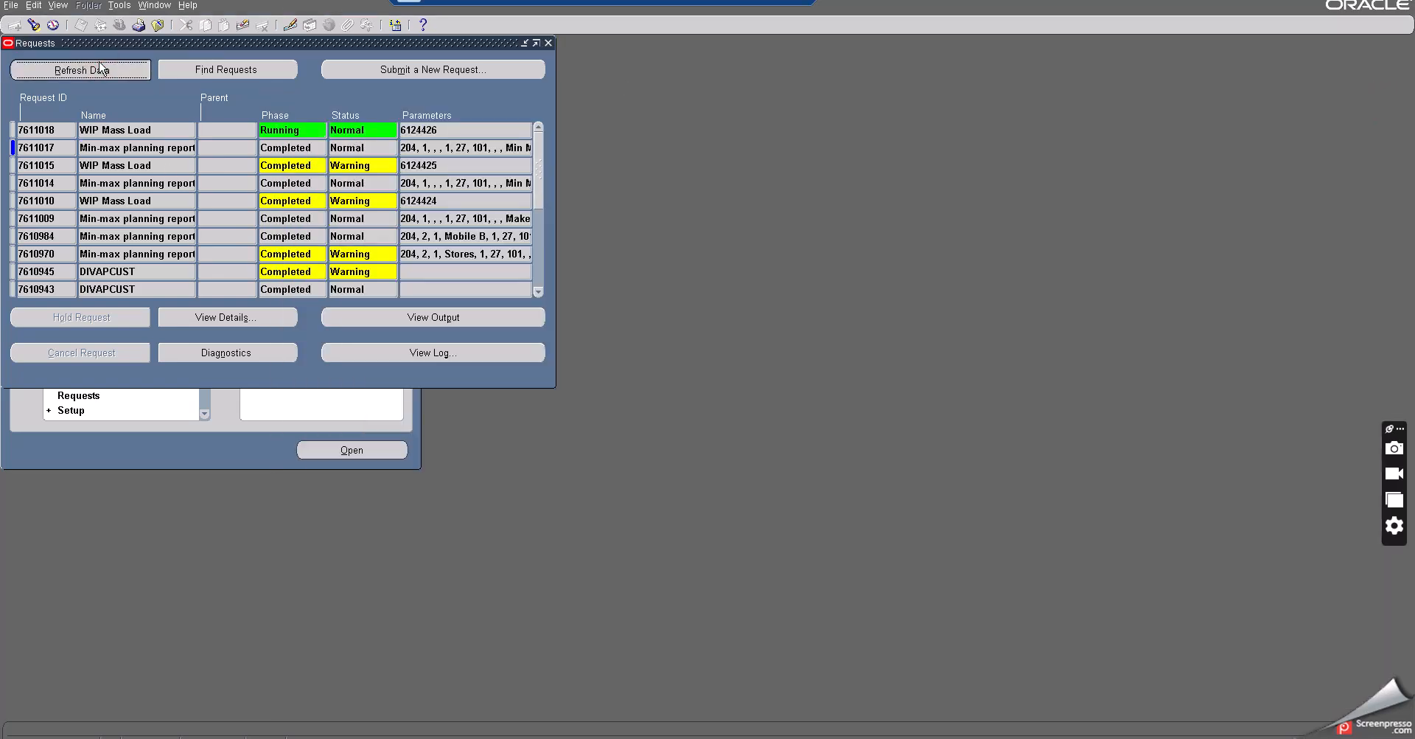
pyautogui.click(283, 131)
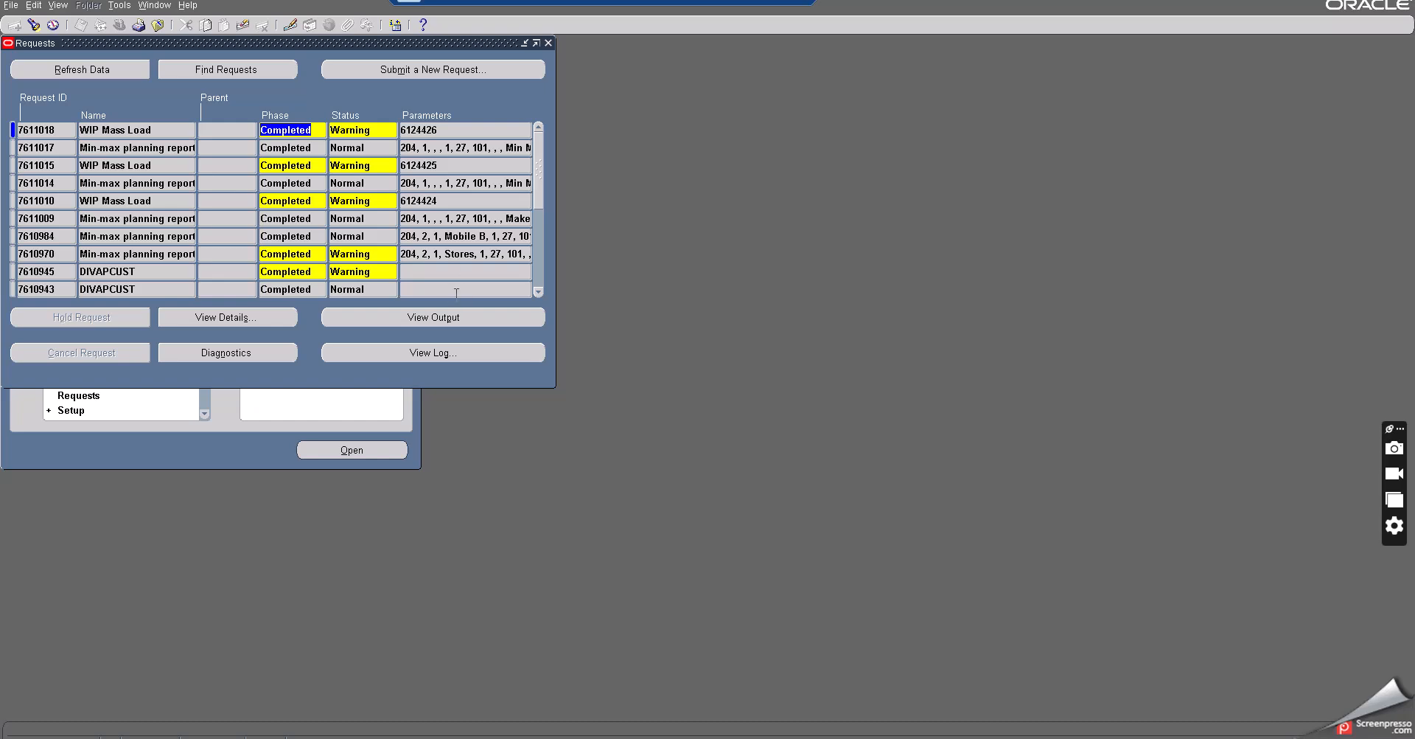
pyautogui.click(446, 323)
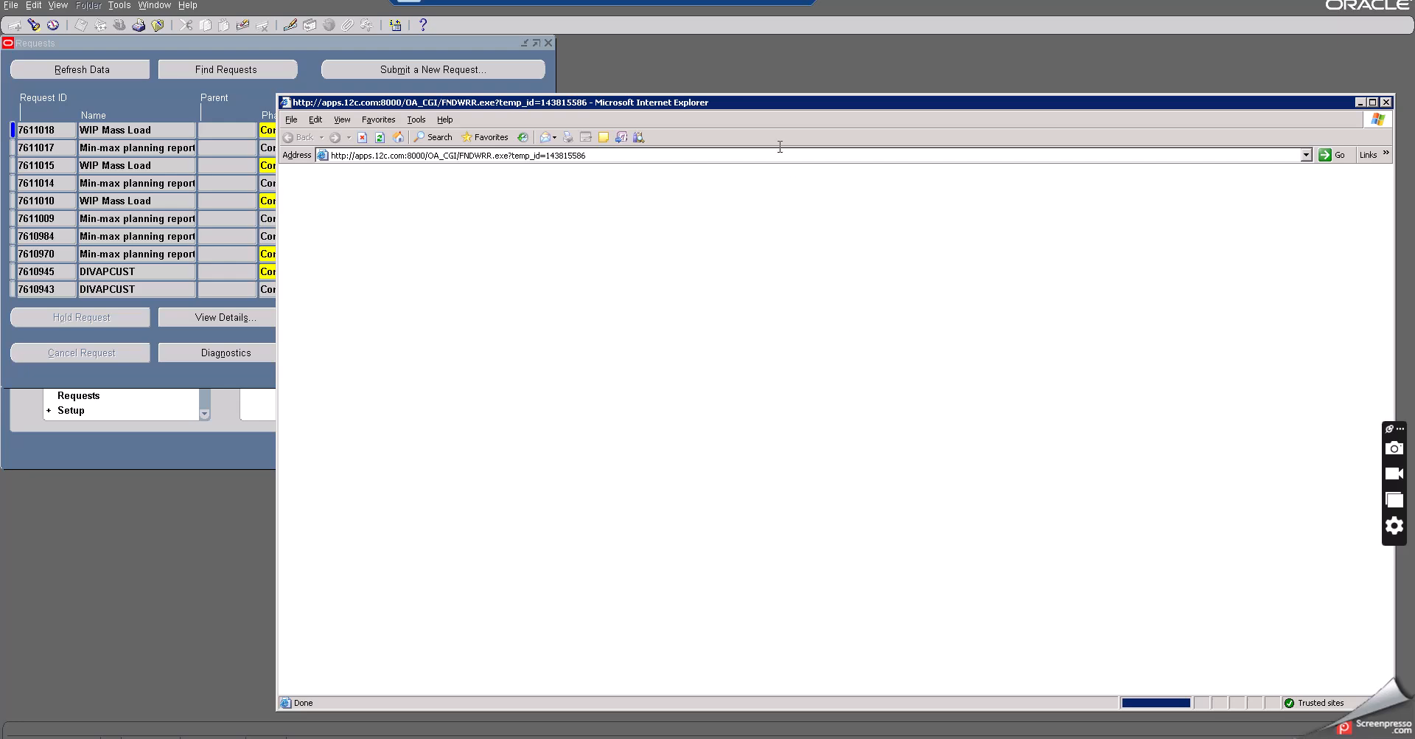
pyautogui.moveTo(737, 100); pyautogui.dragTo(664, 67)
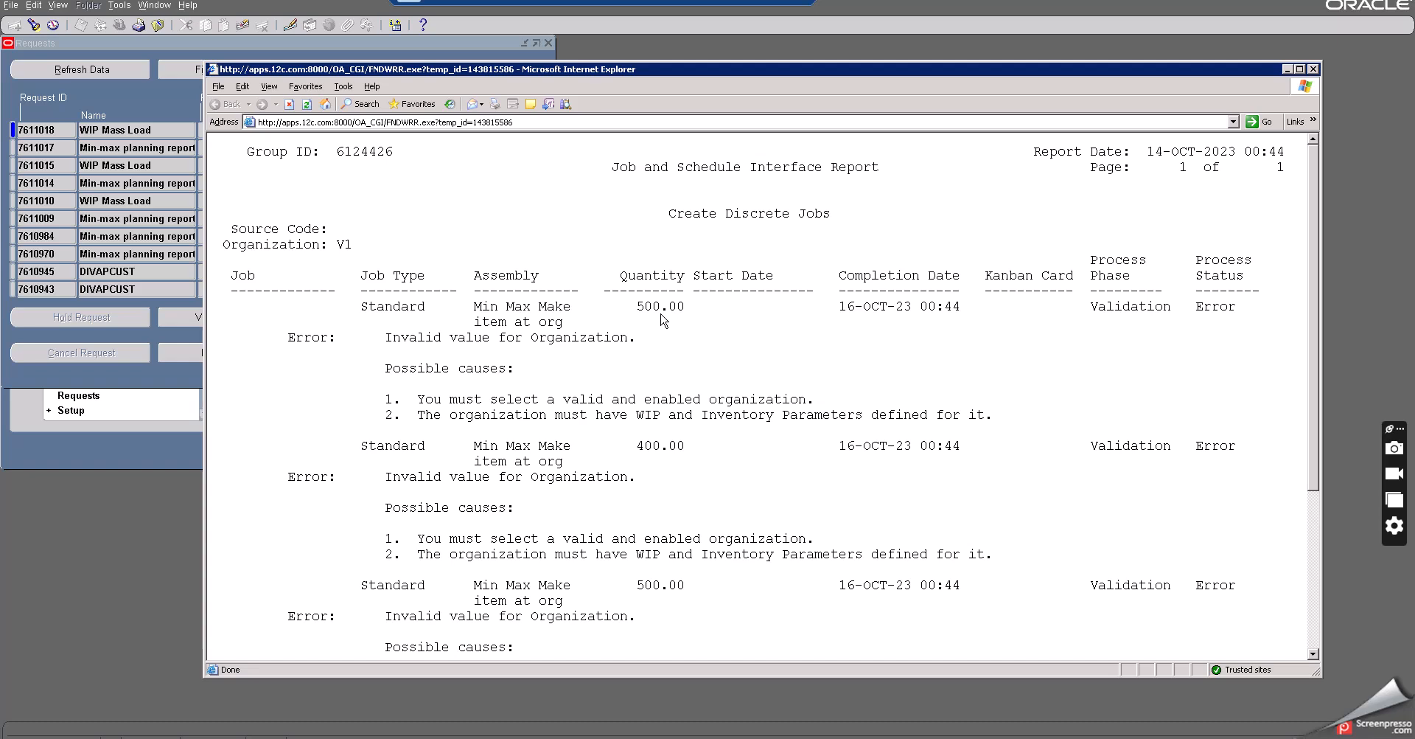
# - Examine the discrete job quantities and process status listed in the WIP Mass Load interface report
pyautogui.scroll(-3, 662, 318)
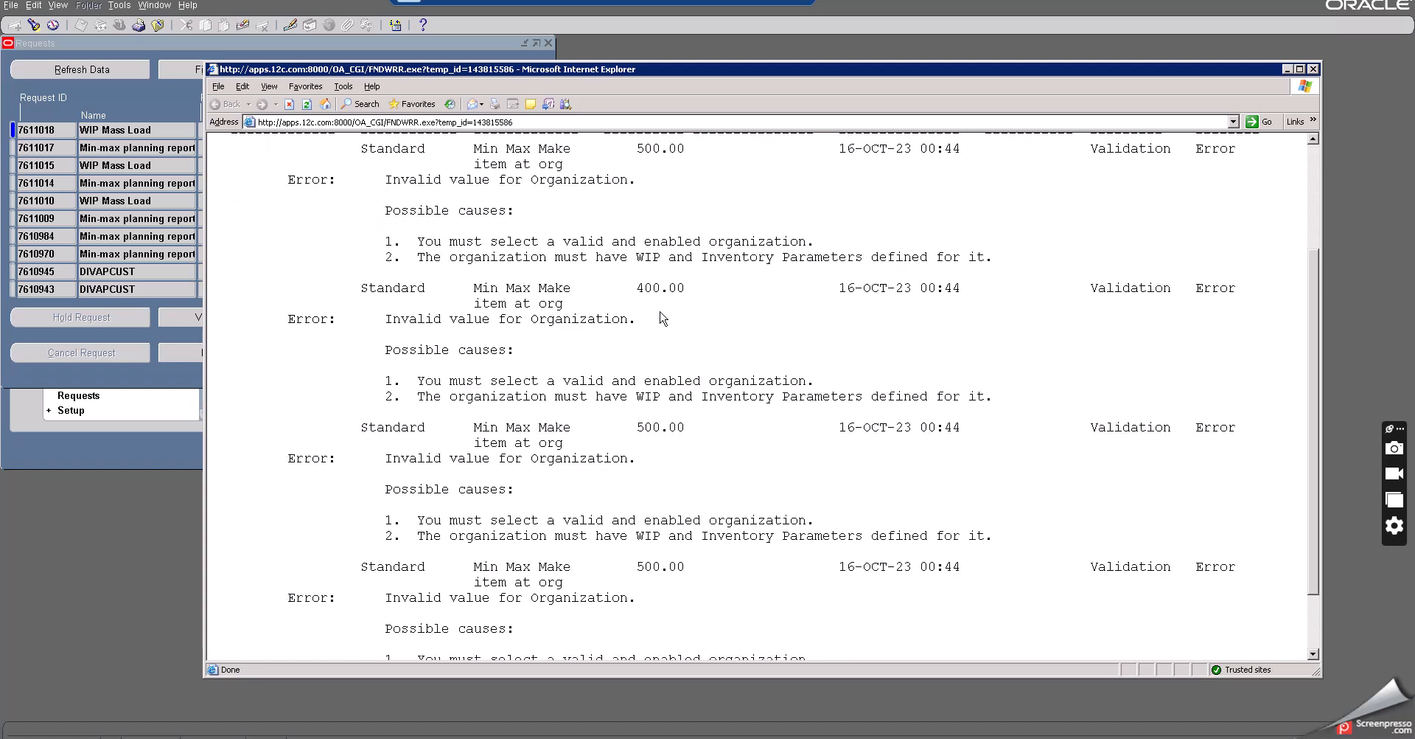
pyautogui.scroll(3, 663, 318)
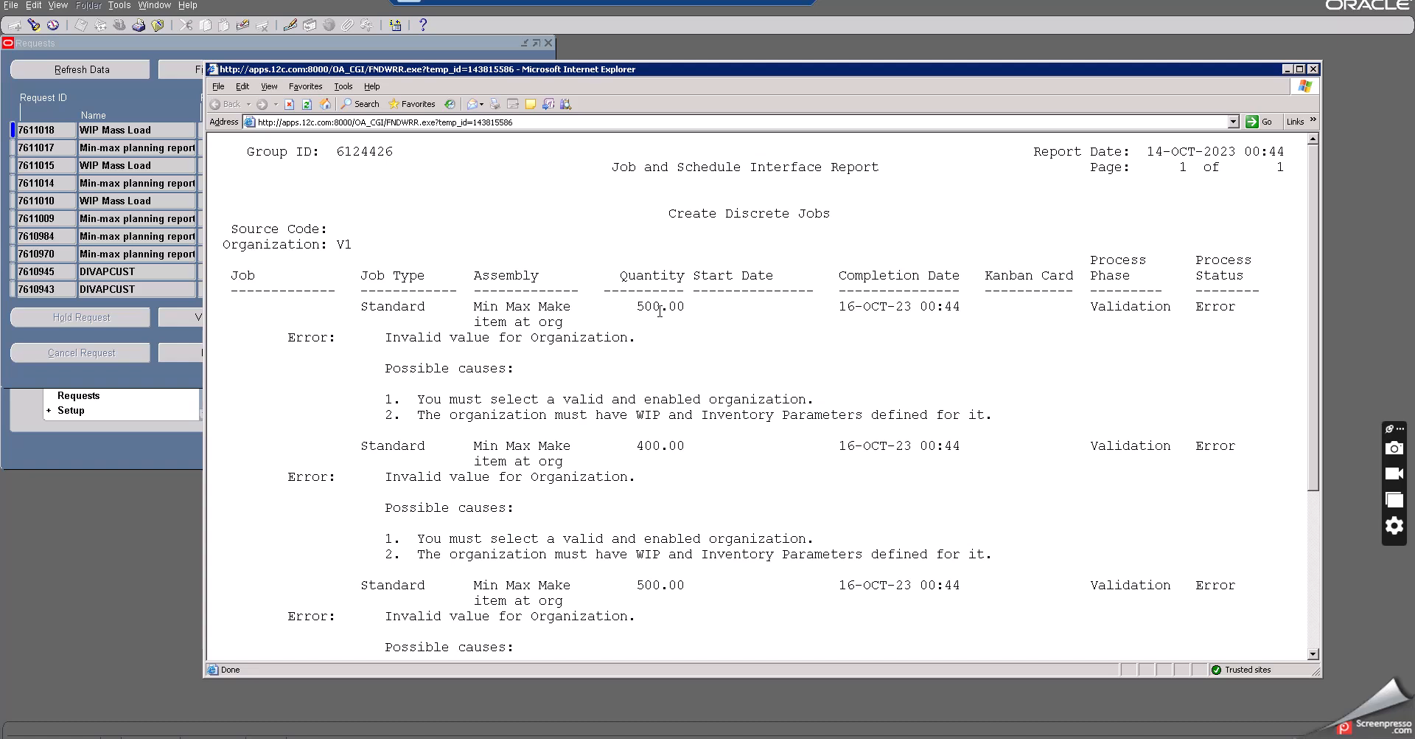
pyautogui.moveTo(660, 310); pyautogui.dragTo(636, 310)
pyautogui.doubleClick(652, 446)
pyautogui.scroll(-5, 653, 452)
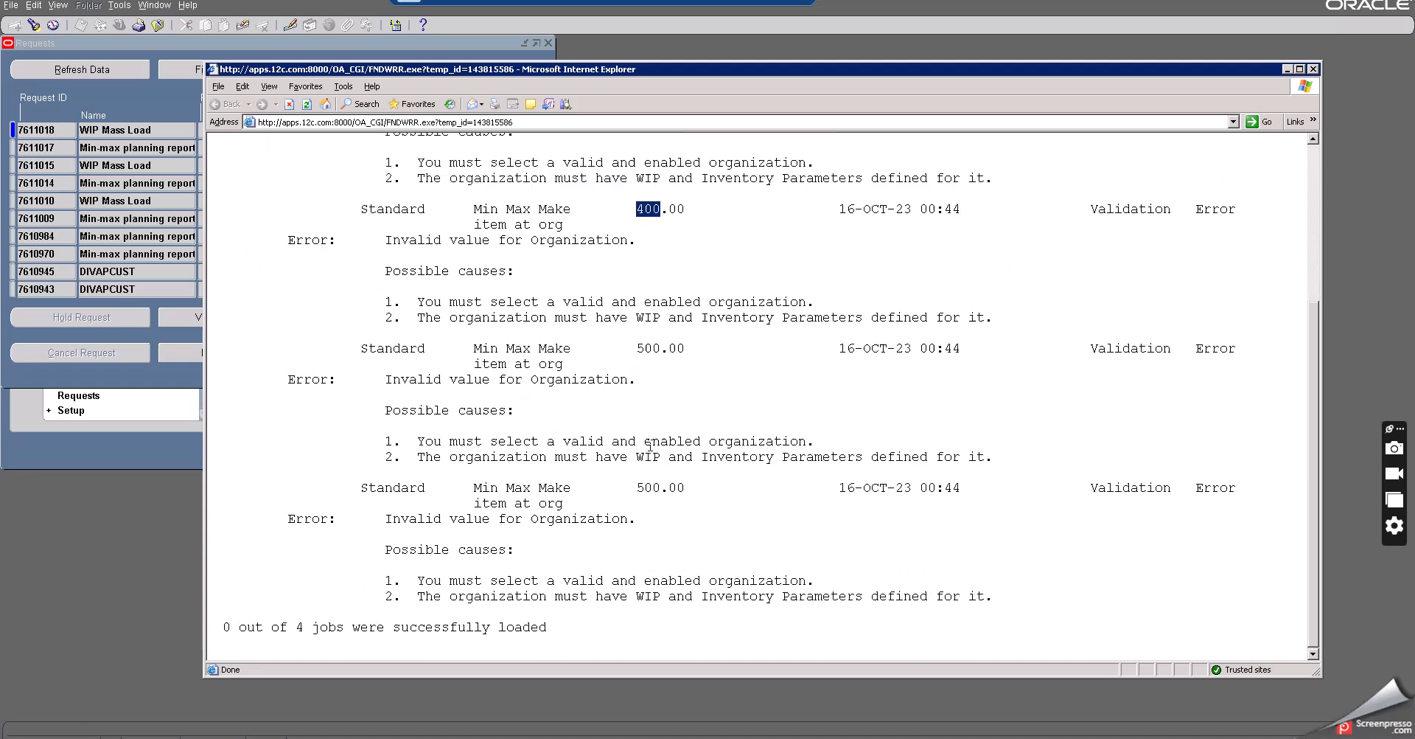
pyautogui.doubleClick(649, 349)
pyautogui.doubleClick(651, 488)
pyautogui.doubleClick(649, 348)
pyautogui.doubleClick(654, 488)
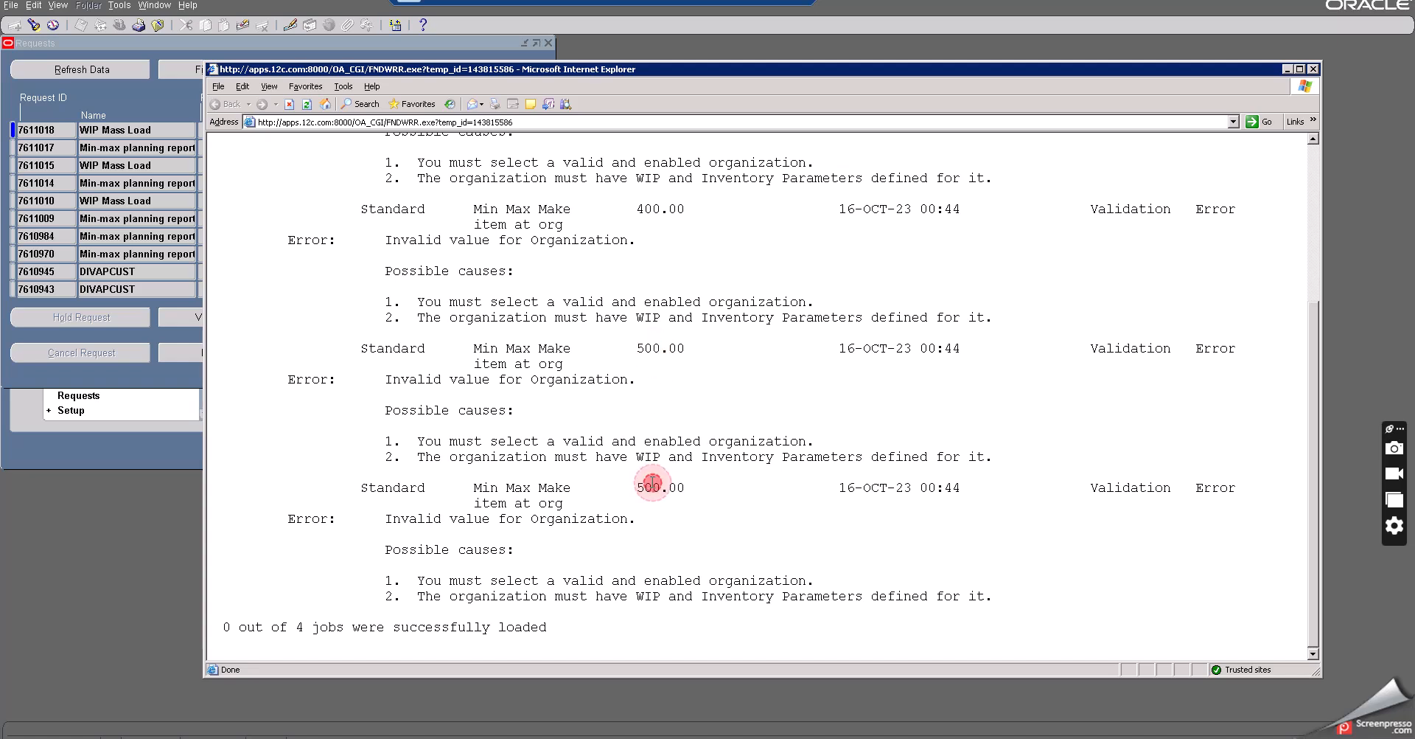
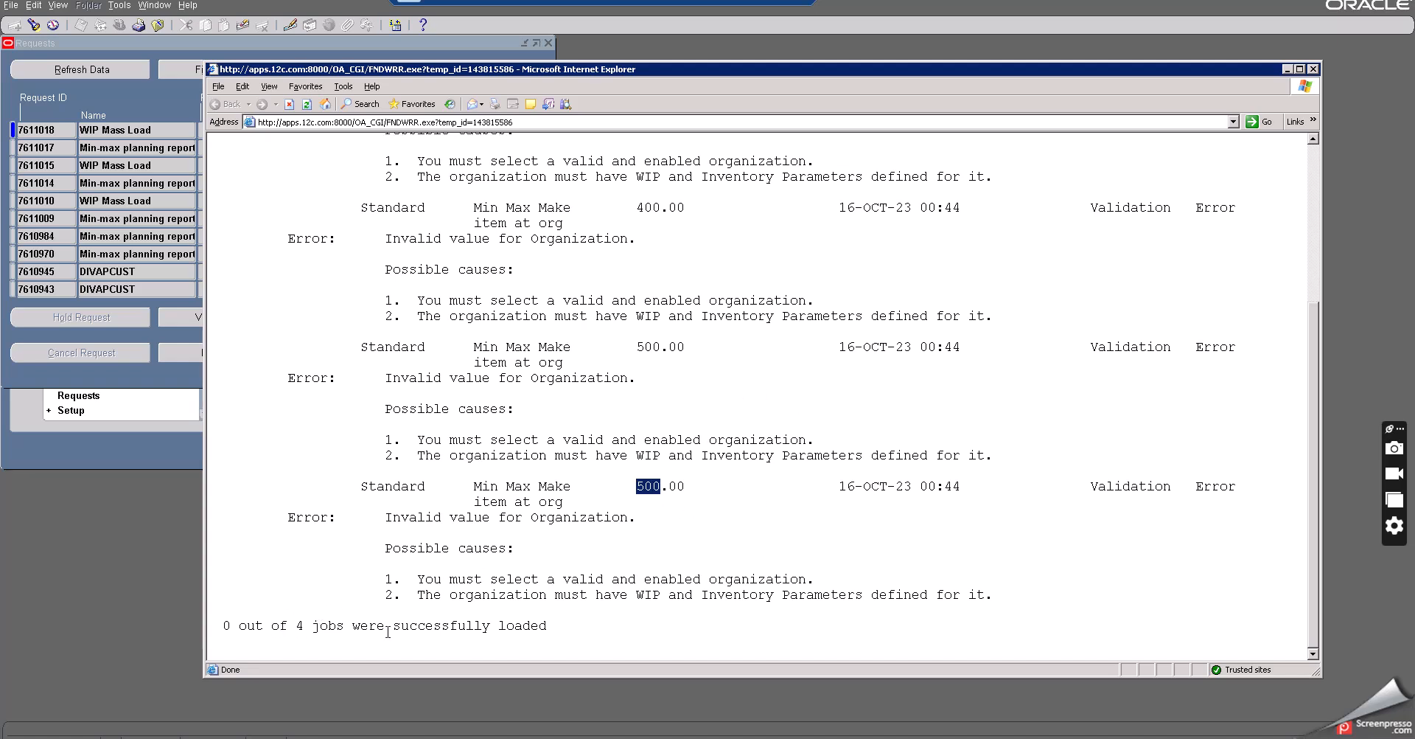
# - Close the WIP Mass Load report output and scroll through the min-max planning notes in Notepad
pyautogui.click(1313, 68)
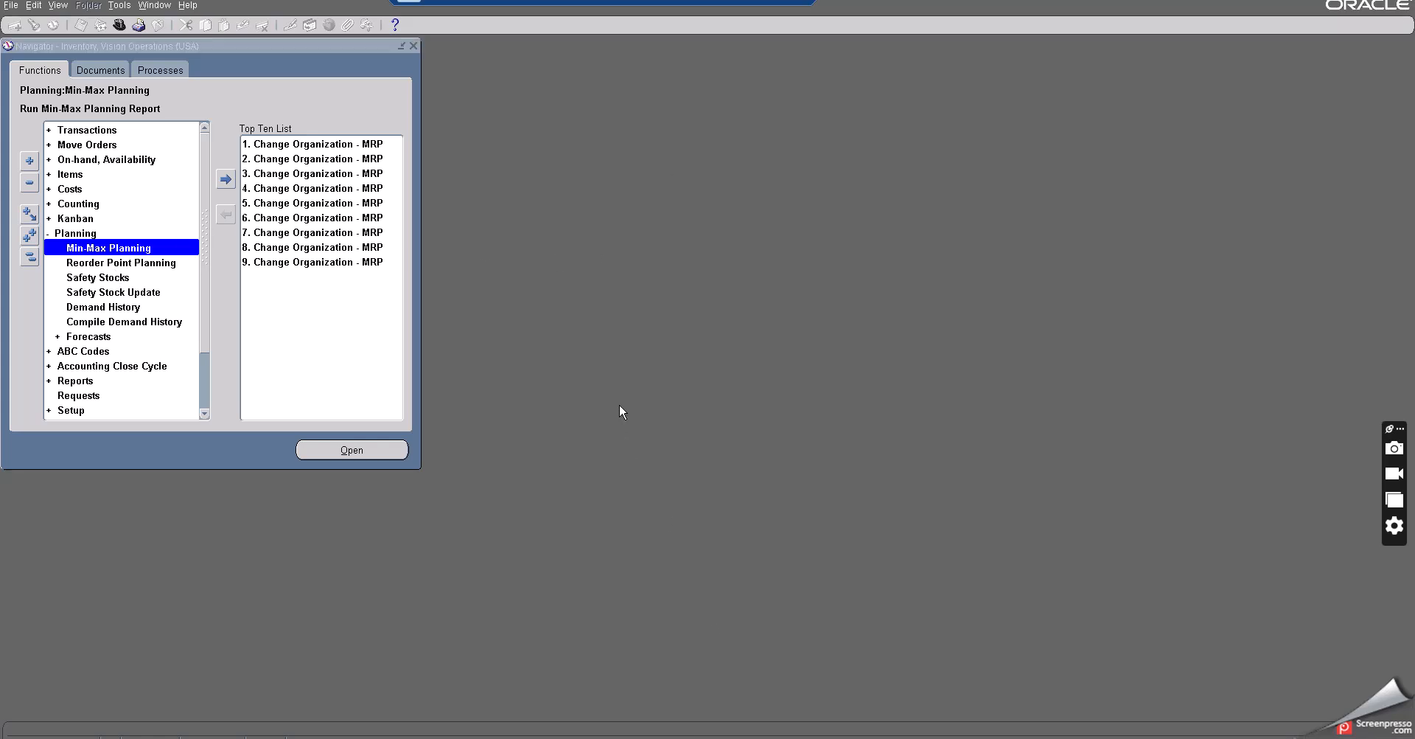
pyautogui.hotkey('alt', 'Tab')
pyautogui.scroll(-2, 619, 404)
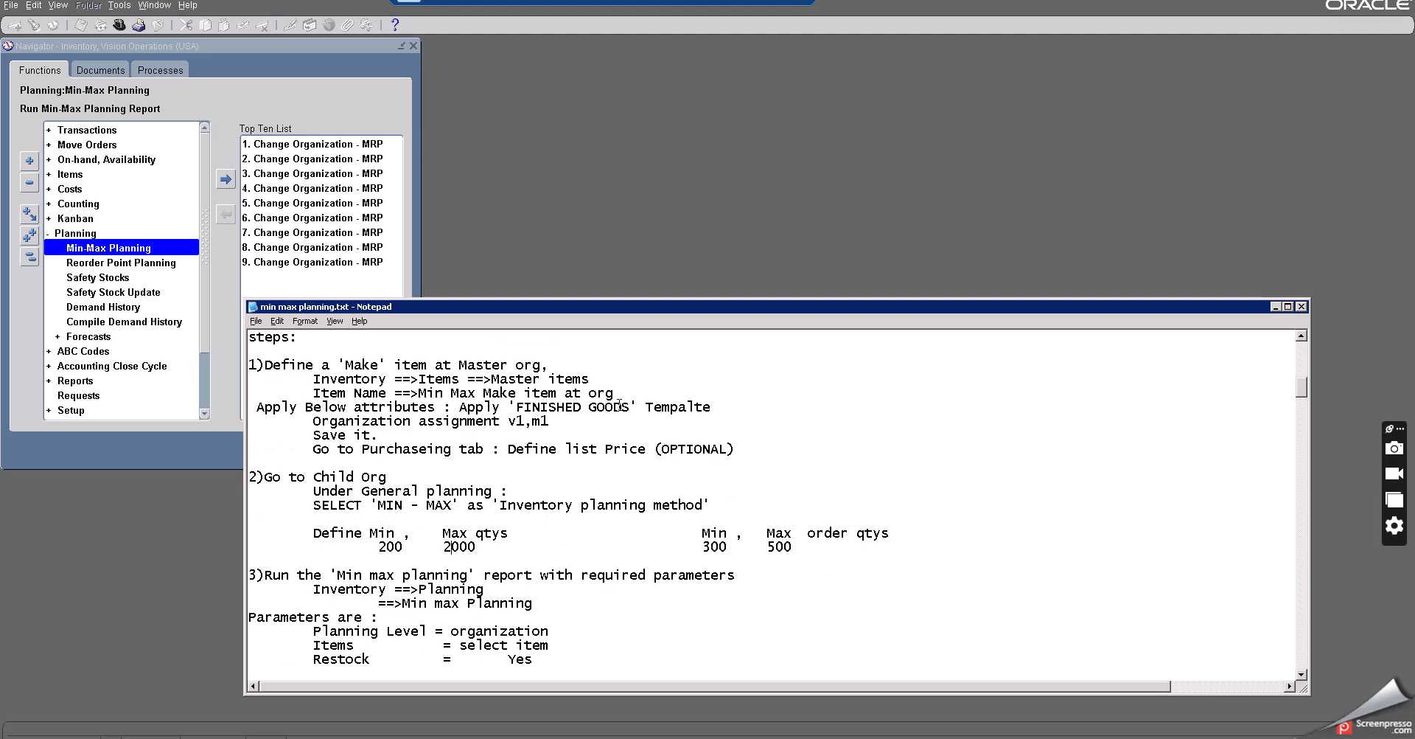
pyautogui.scroll(-2, 619, 404)
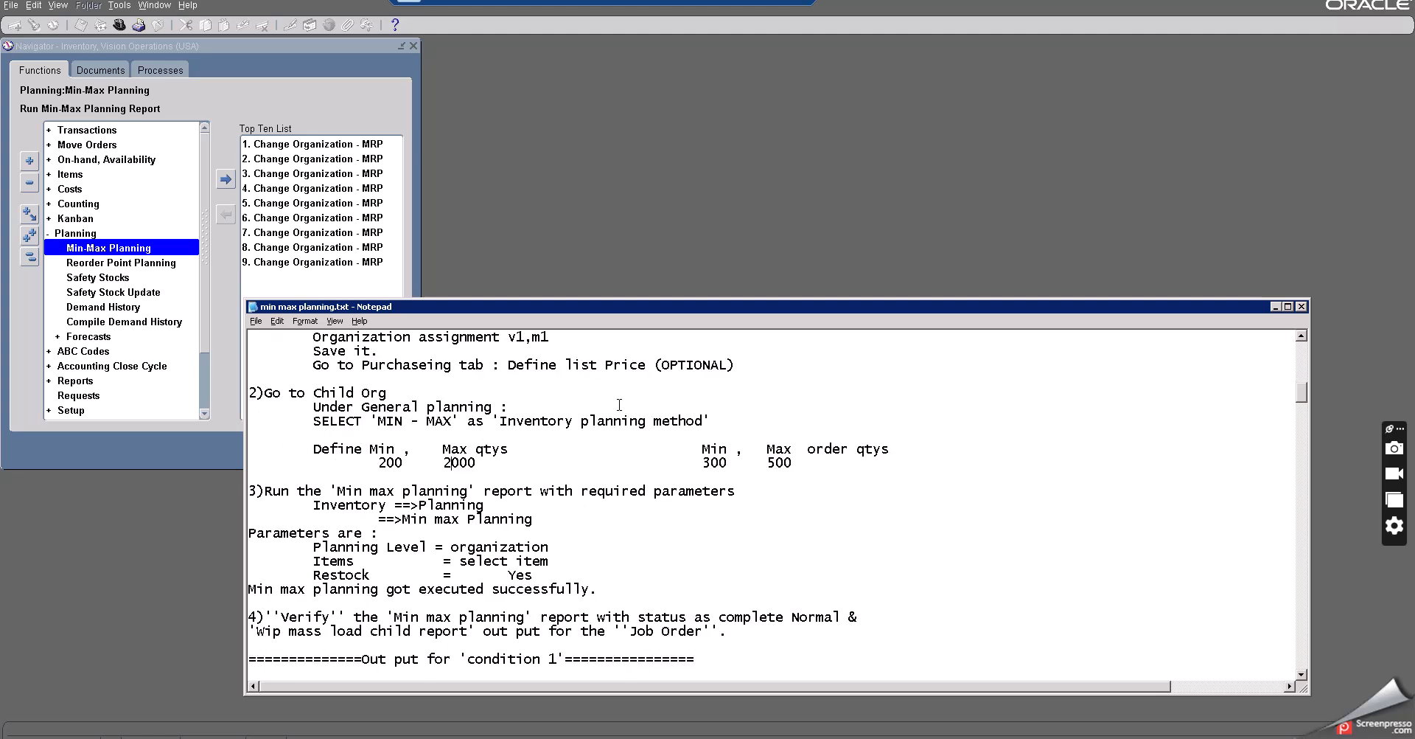
pyautogui.scroll(-1, 471, 501)
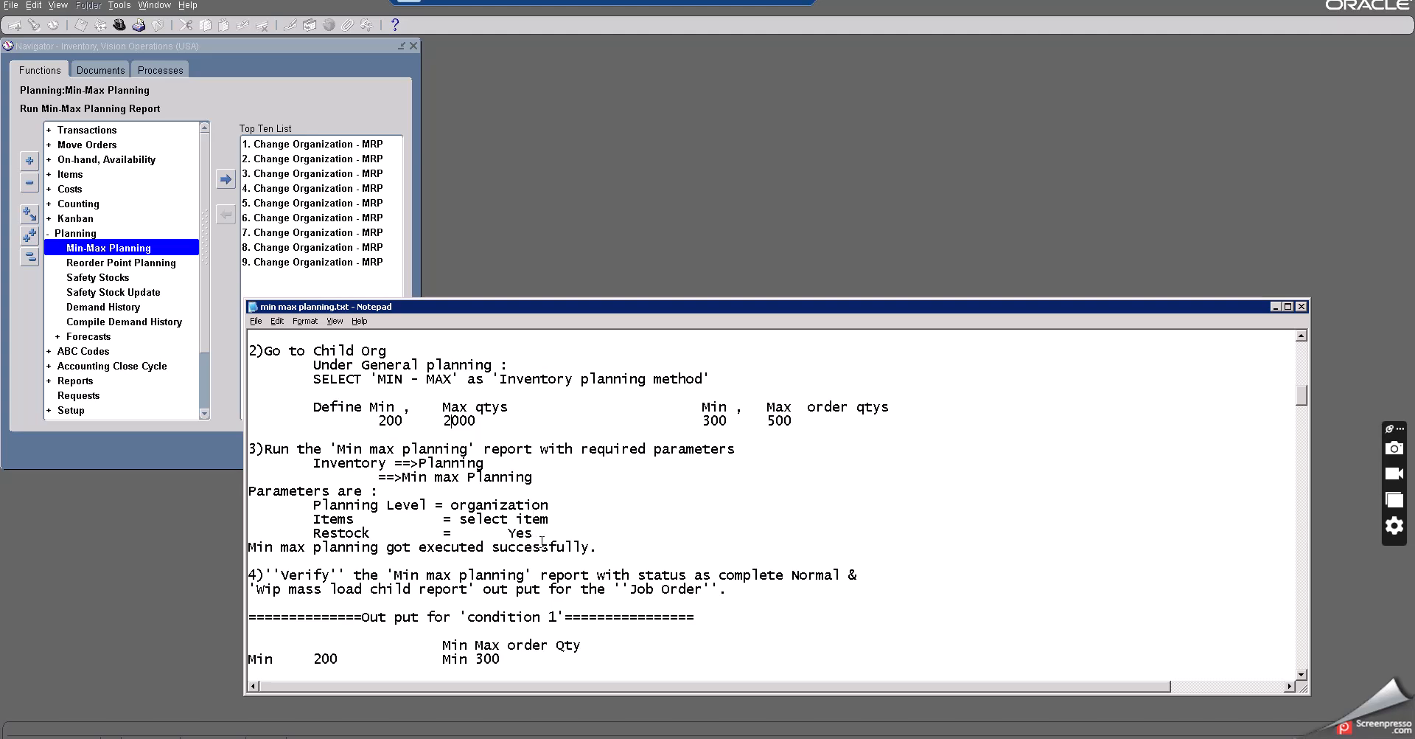
pyautogui.click(589, 547)
pyautogui.scroll(-2, 589, 547)
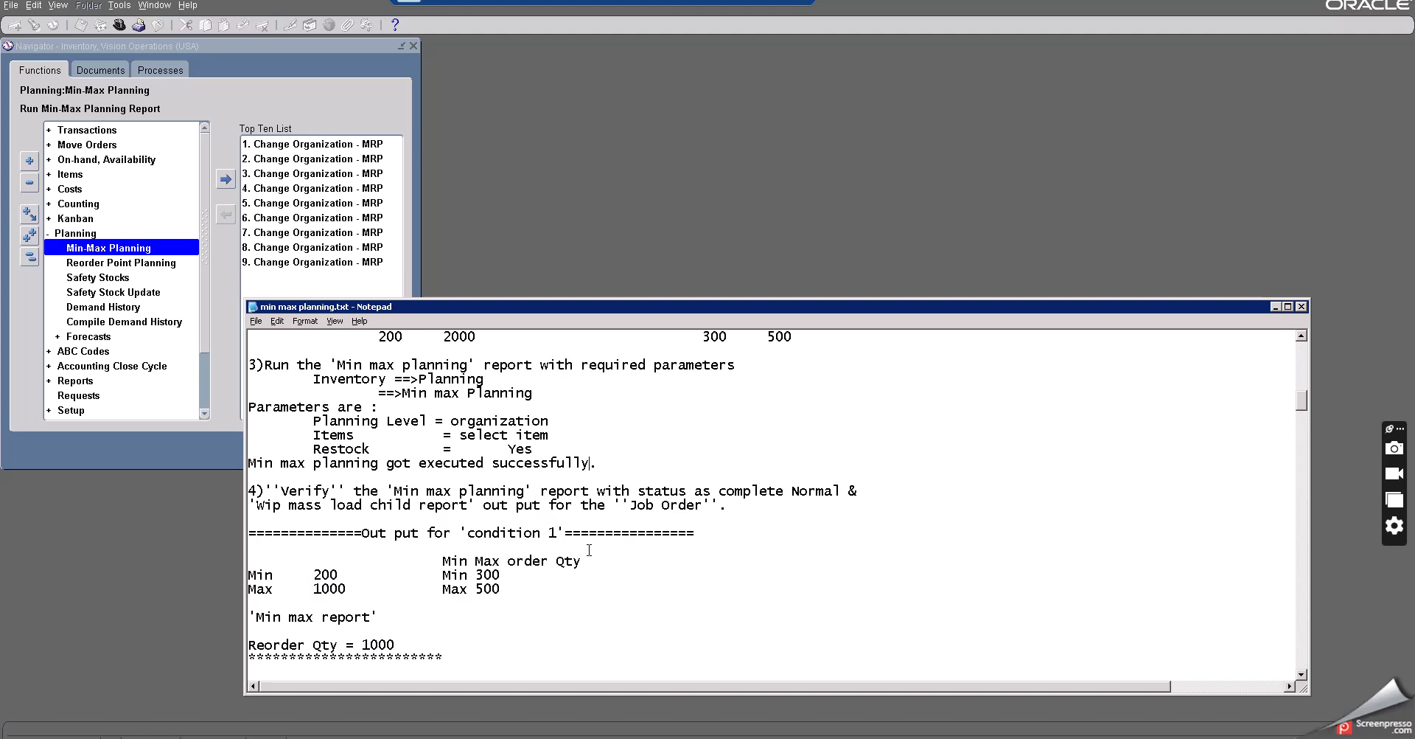
pyautogui.scroll(-2, 589, 549)
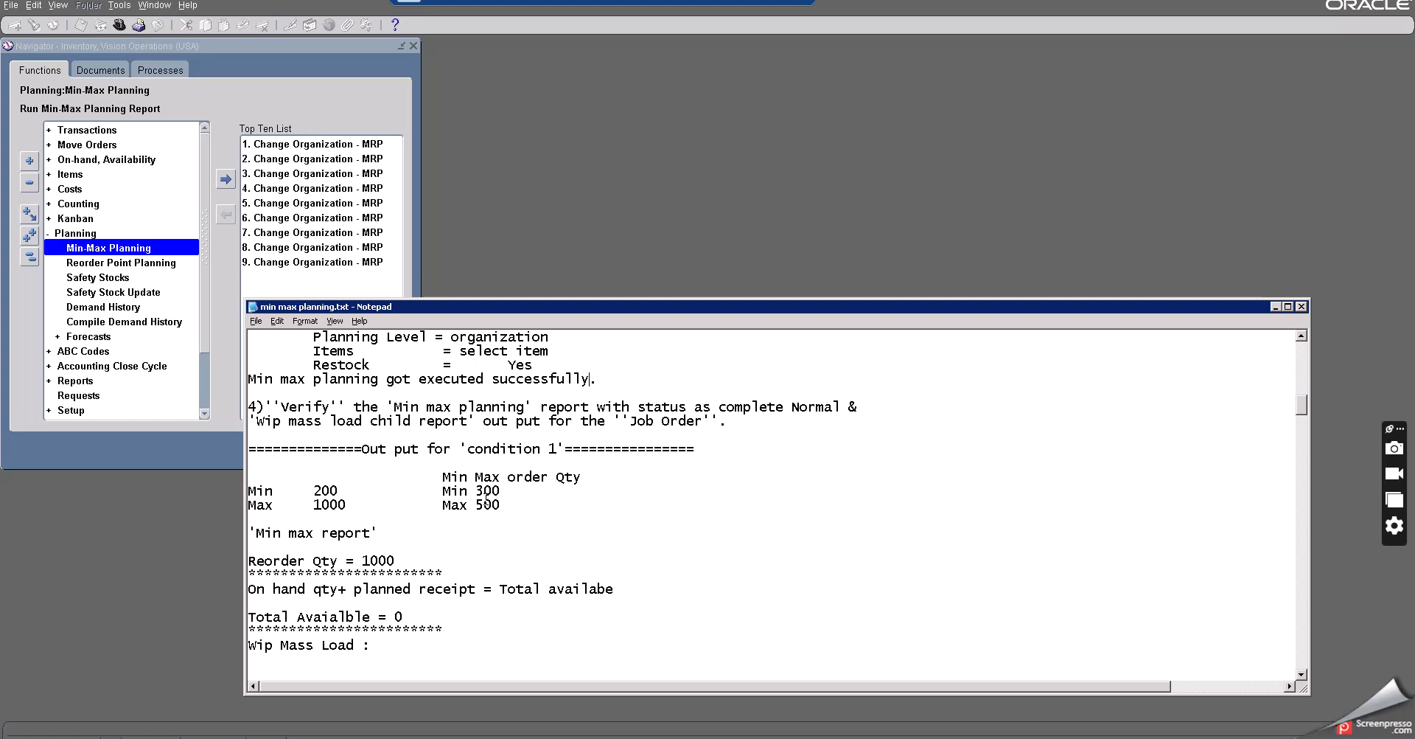
# - In the notes, set condition 1's Max to 2000 and its Reorder Qty to 2000
pyautogui.moveTo(323, 504); pyautogui.dragTo(307, 502)
pyautogui.write('2')
pyautogui.moveTo(370, 560); pyautogui.dragTo(362, 560)
pyautogui.write('2')
pyautogui.scroll(-2, 440, 560)
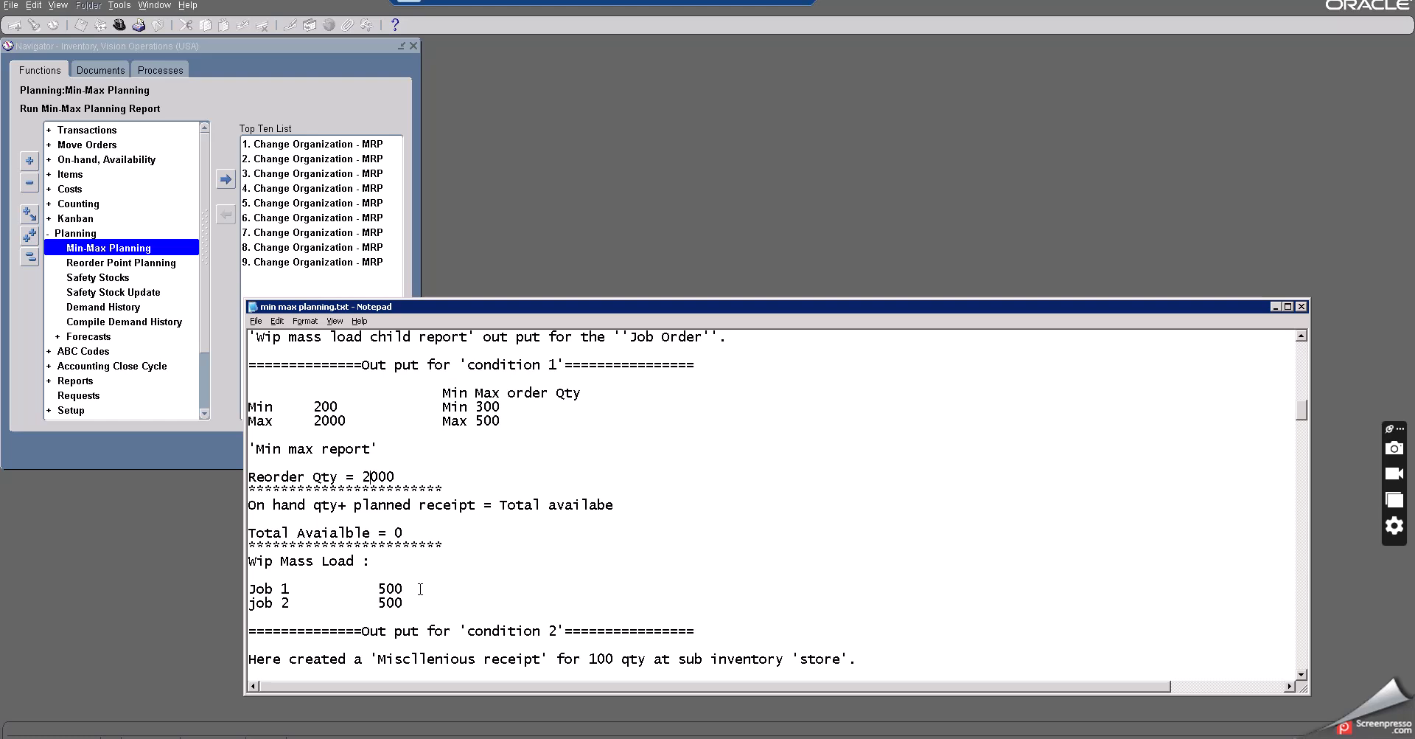
# - Set condition 2's Max quantity to 2000 in the notes
pyautogui.scroll(-2, 421, 589)
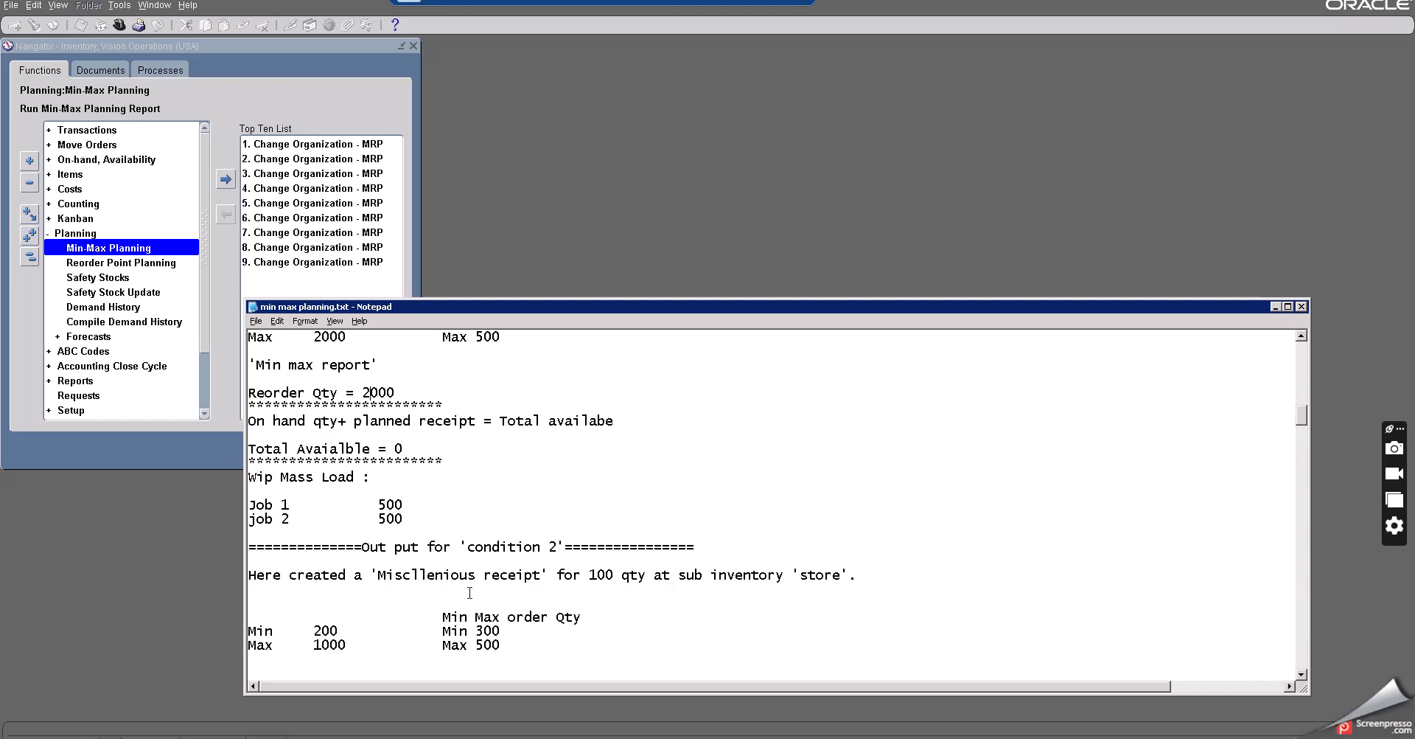
pyautogui.scroll(-1, 345, 591)
pyautogui.moveTo(321, 602); pyautogui.dragTo(314, 602)
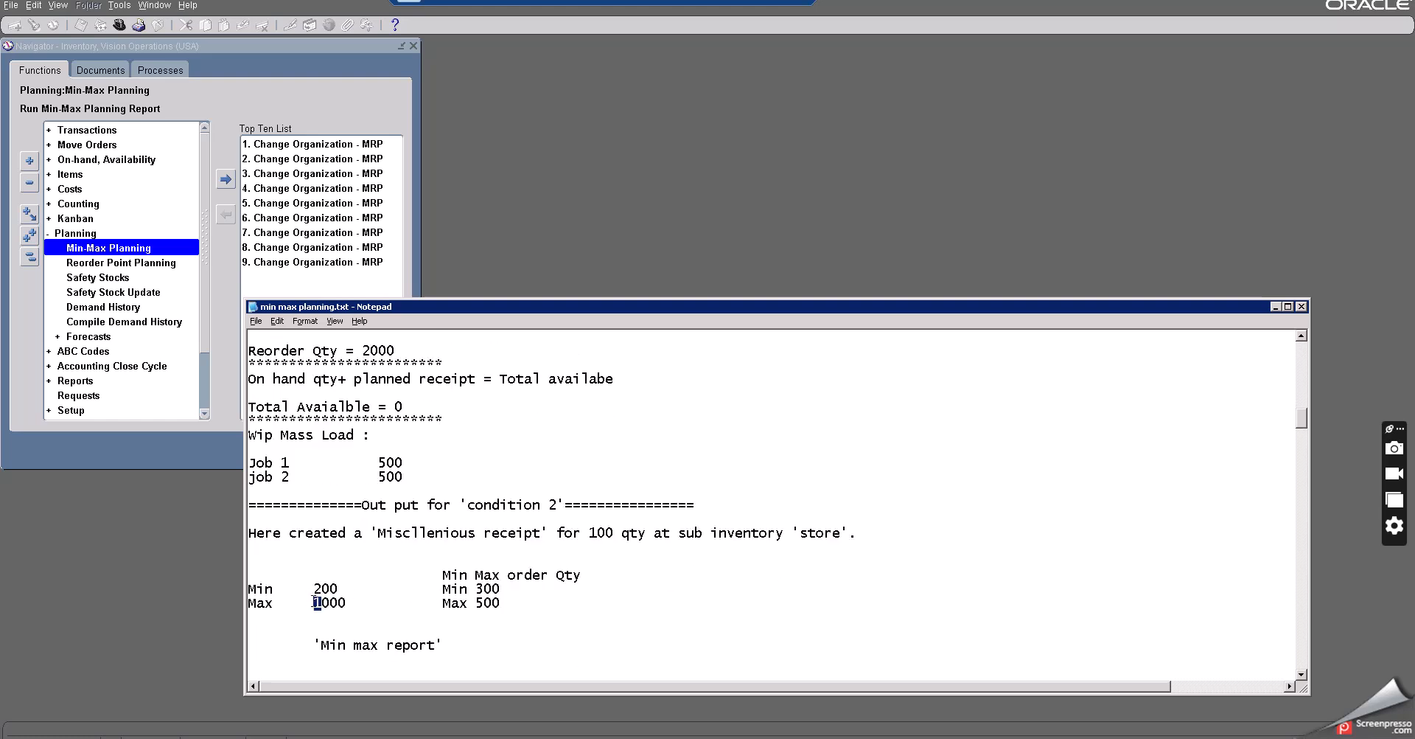
pyautogui.write('2')
pyautogui.scroll(-3, 439, 613)
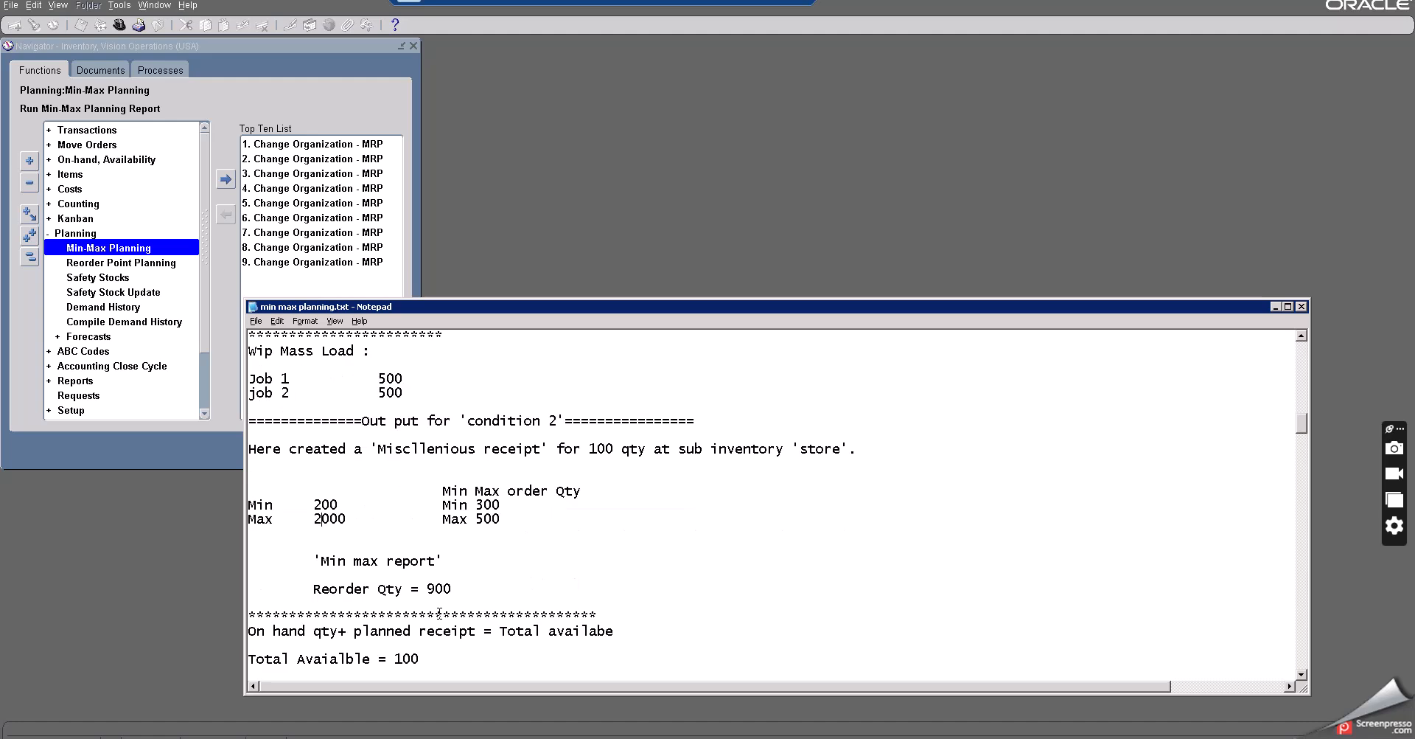
# - Set condition 2's Reorder Qty and the reorder calculation result to 1900
pyautogui.click(428, 549)
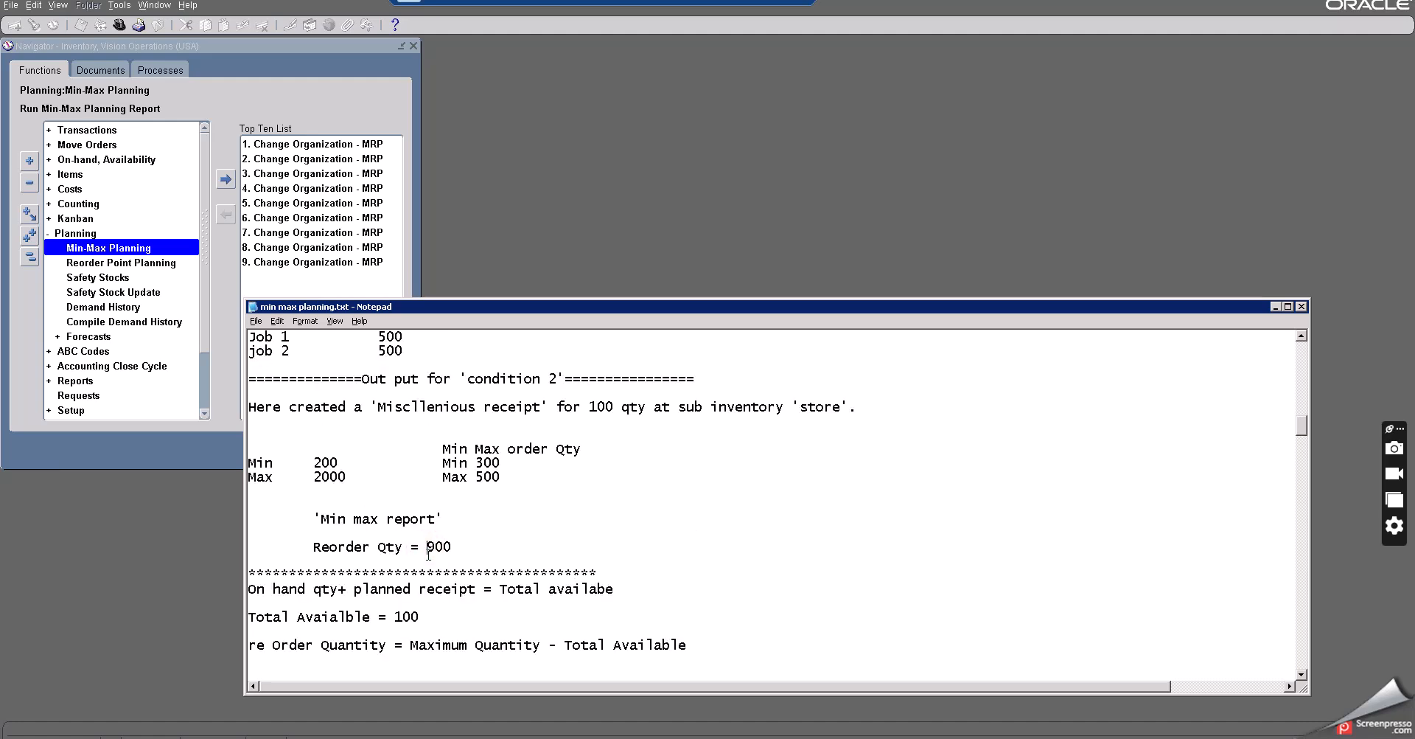
pyautogui.write('1')
pyautogui.scroll(-1, 479, 542)
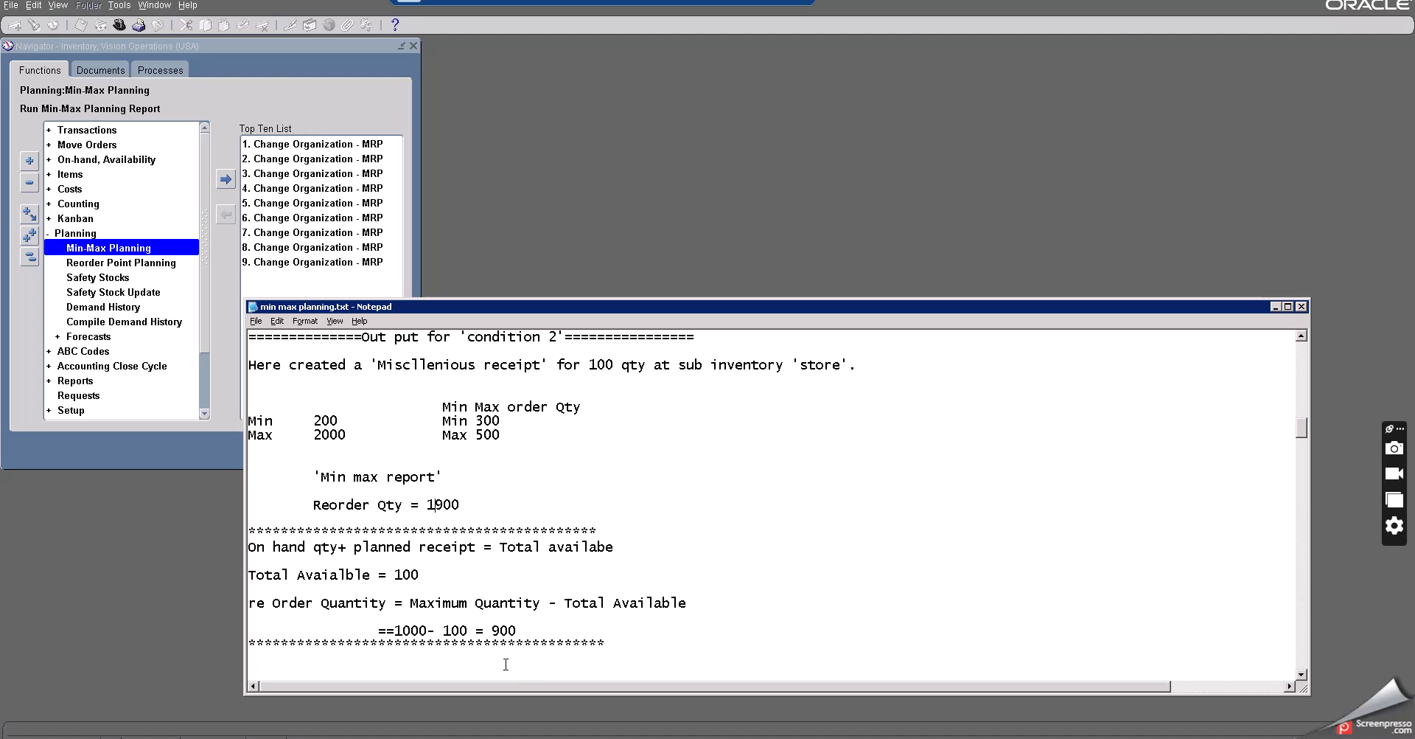
pyautogui.scroll(3, 500, 535)
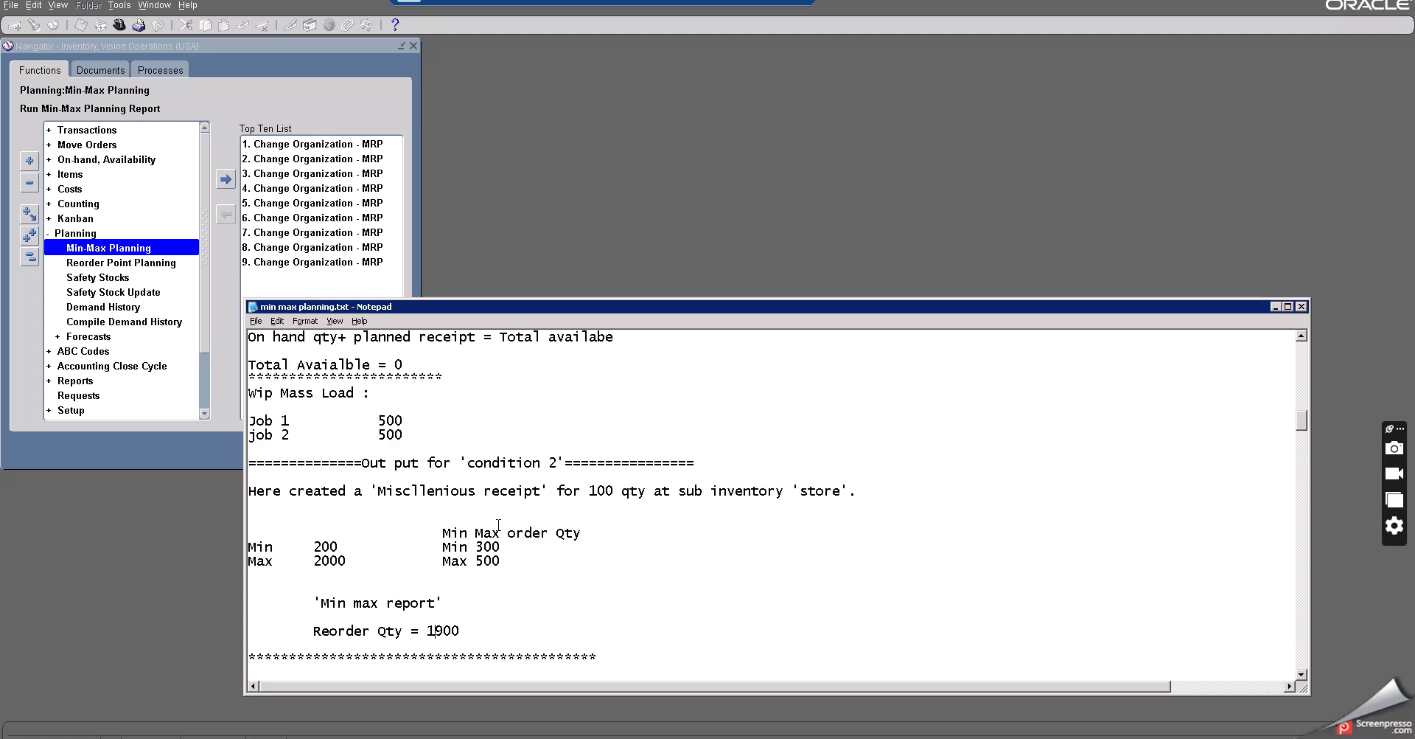
pyautogui.scroll(-1, 498, 525)
pyautogui.scroll(-1, 498, 525)
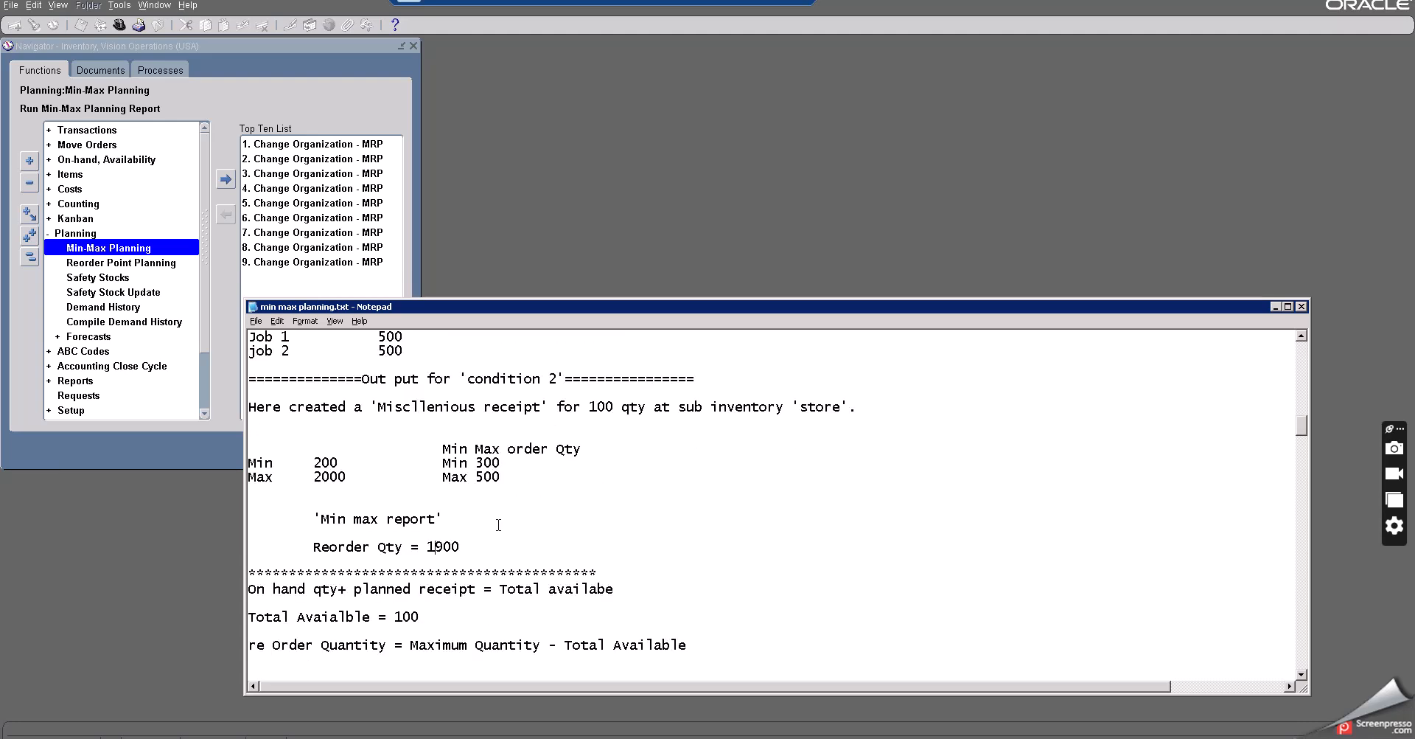
pyautogui.scroll(-2, 498, 525)
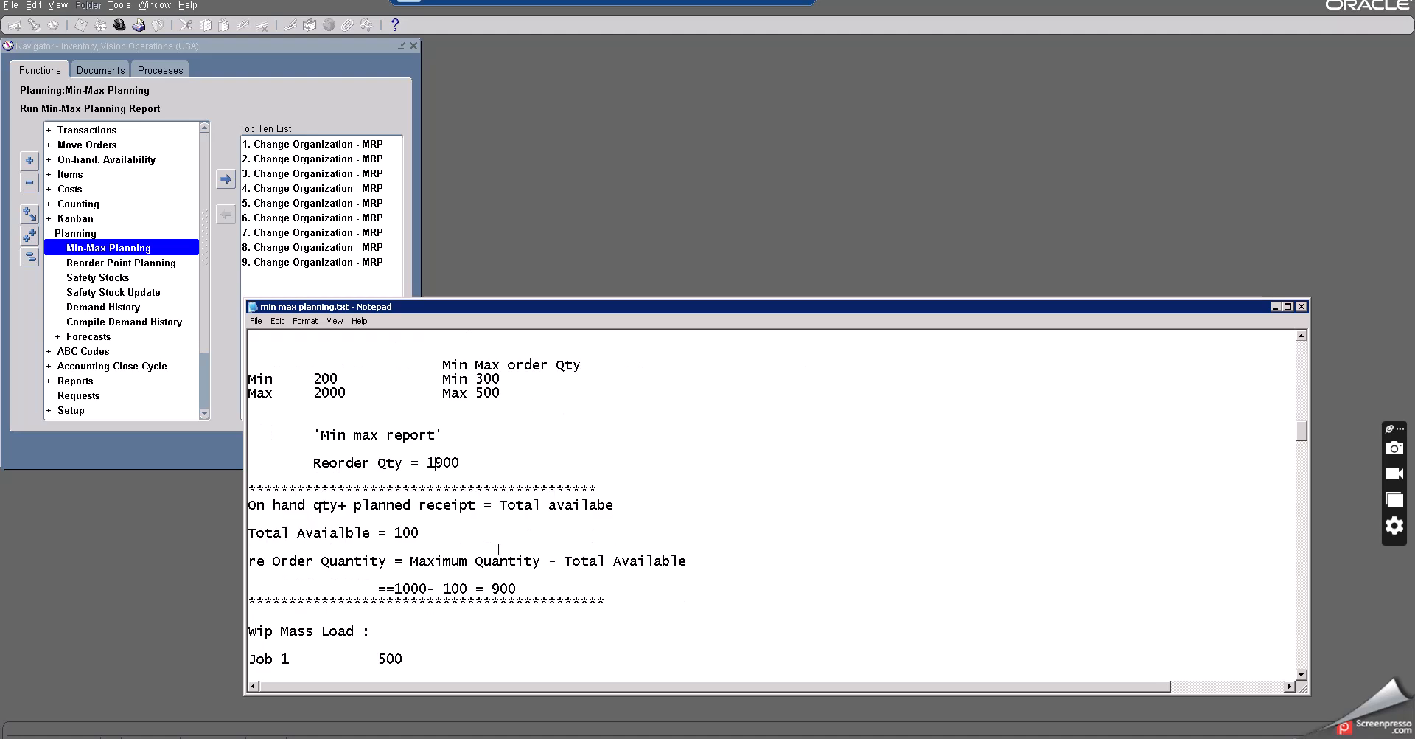
pyautogui.click(495, 587)
pyautogui.write('1')
# - Set job 2's quantity to 500 and duplicate both job lines under condition 2's Wip Mass Load
pyautogui.scroll(-3, 502, 586)
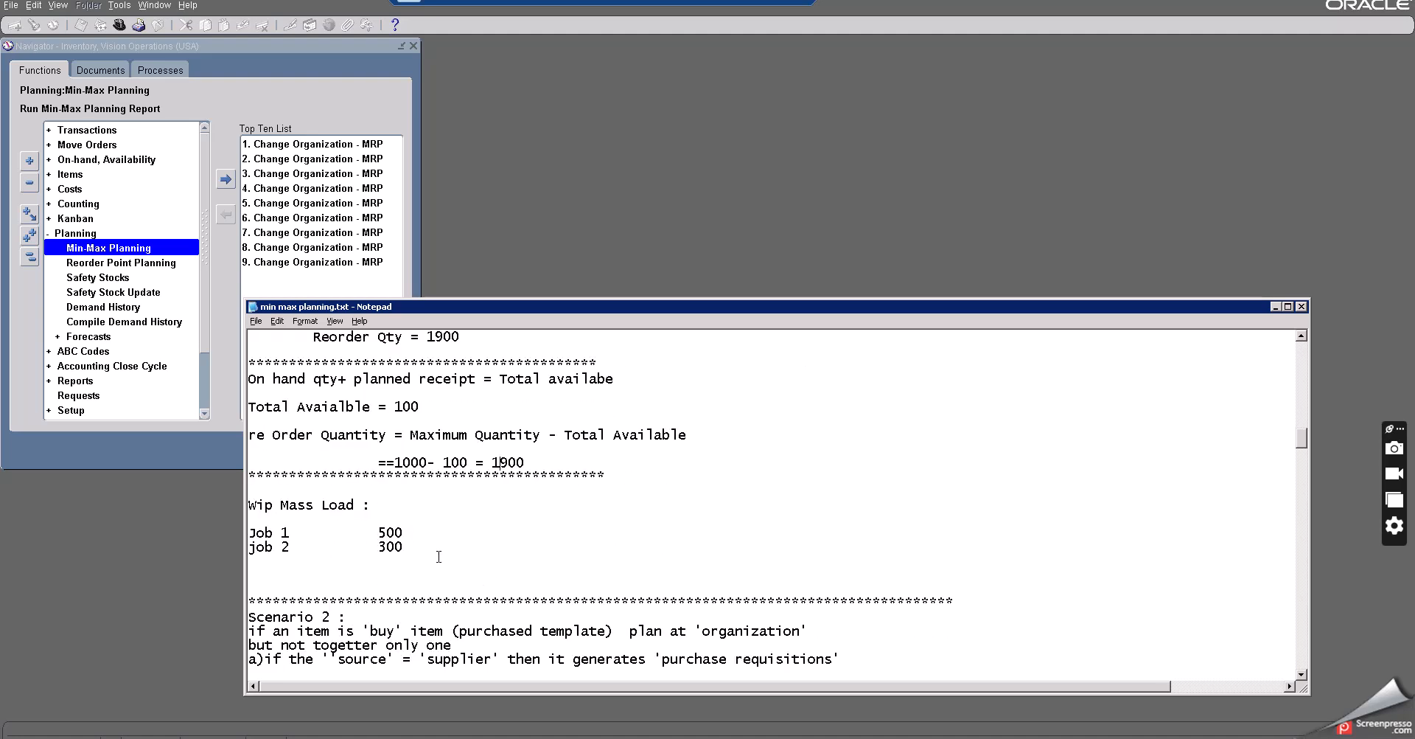
pyautogui.doubleClick(389, 546)
pyautogui.write('500')
pyautogui.moveTo(404, 547); pyautogui.dragTo(229, 533)
pyautogui.hotkey('ctrl', 'c')
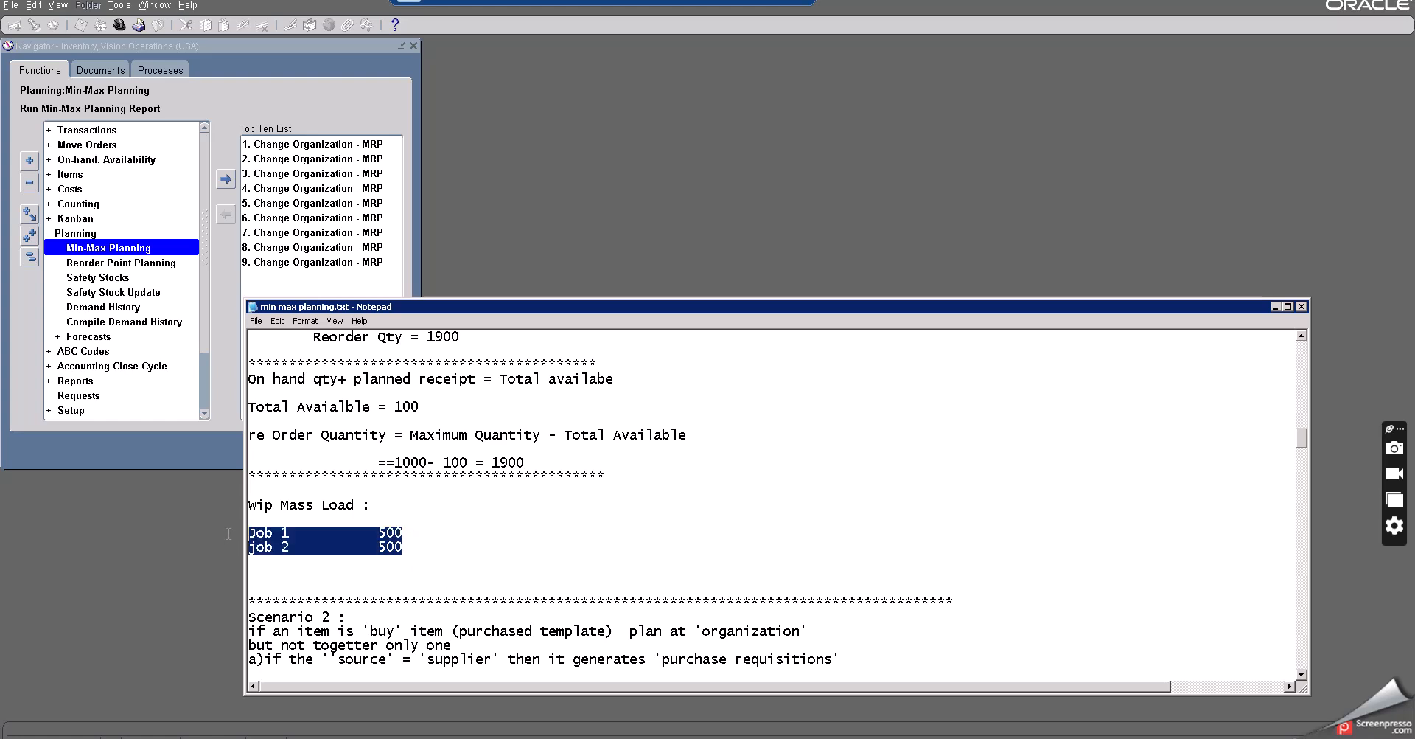
pyautogui.click(418, 547)
pyautogui.press('Return')
pyautogui.hotkey('ctrl', 'v')
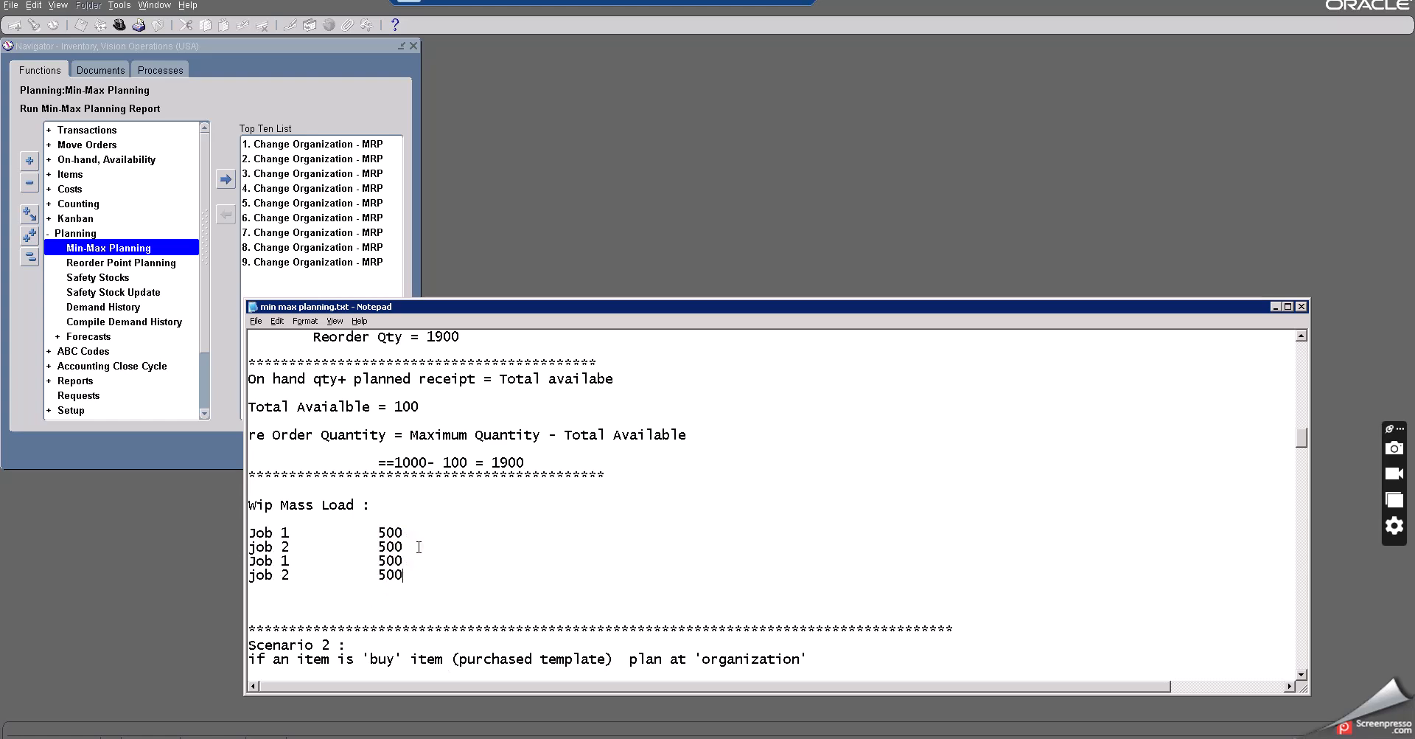
# - Rename the duplicated lines as Job 3 and job 4, setting job 4's quantity to 400
pyautogui.moveTo(378, 574); pyautogui.dragTo(410, 572)
pyautogui.write('400')
pyautogui.click(277, 560)
pyautogui.press('Delete')
pyautogui.write('3')
pyautogui.click(276, 560)
pyautogui.moveTo(280, 572); pyautogui.dragTo(293, 570)
pyautogui.write('4')
pyautogui.click(443, 509)
# - Scroll through the updated conditions and the Scenario 2 steps in the notes, then minimize Notepad
pyautogui.scroll(7, 442, 516)
pyautogui.scroll(1, 442, 516)
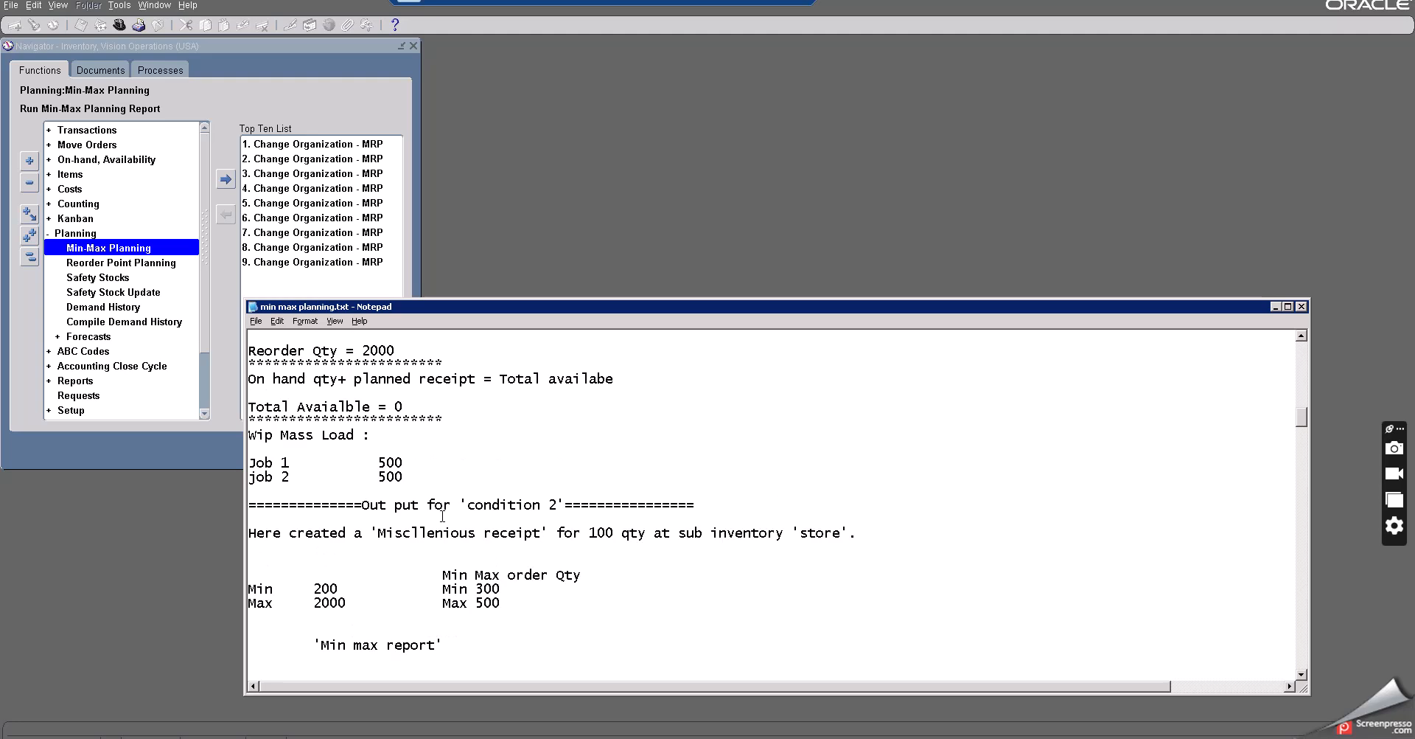
pyautogui.scroll(-8, 442, 516)
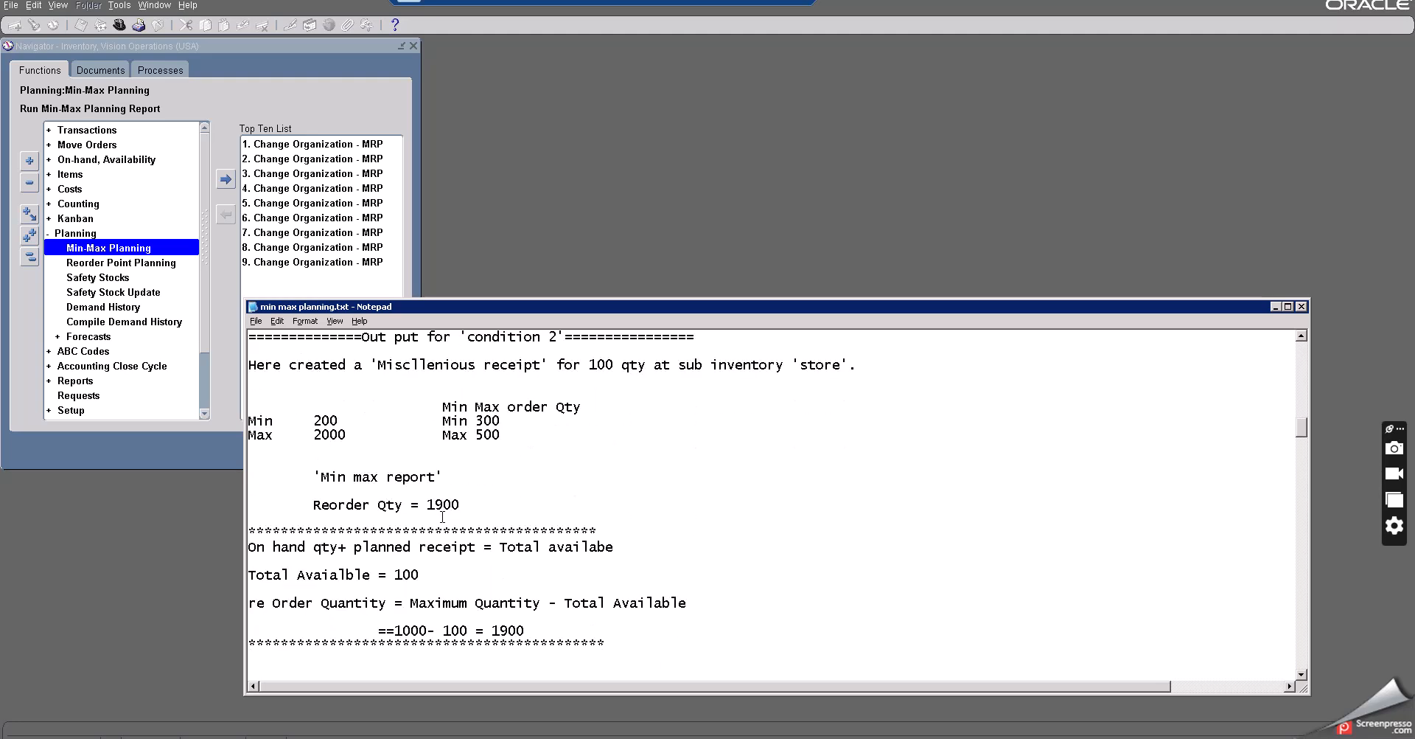
pyautogui.scroll(-2, 443, 516)
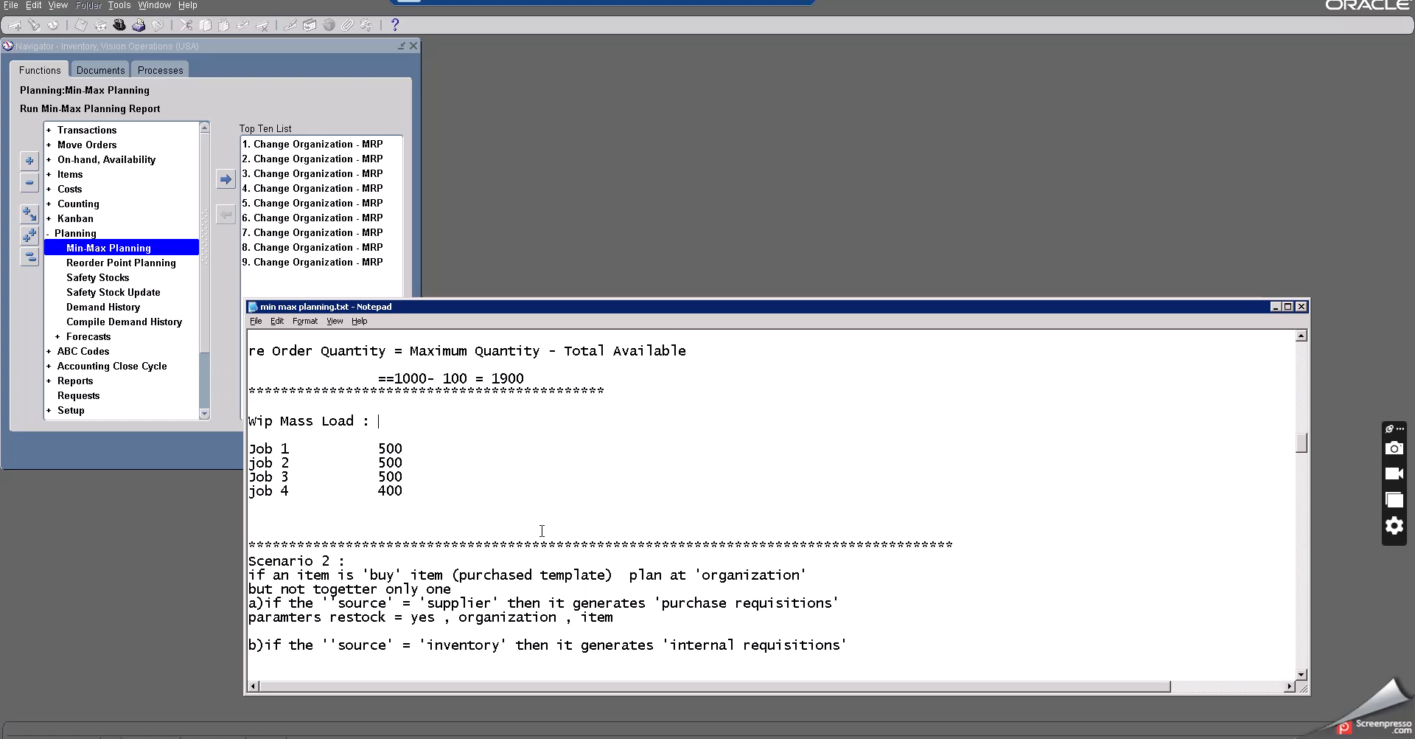
pyautogui.scroll(-4, 540, 533)
pyautogui.scroll(-1, 540, 533)
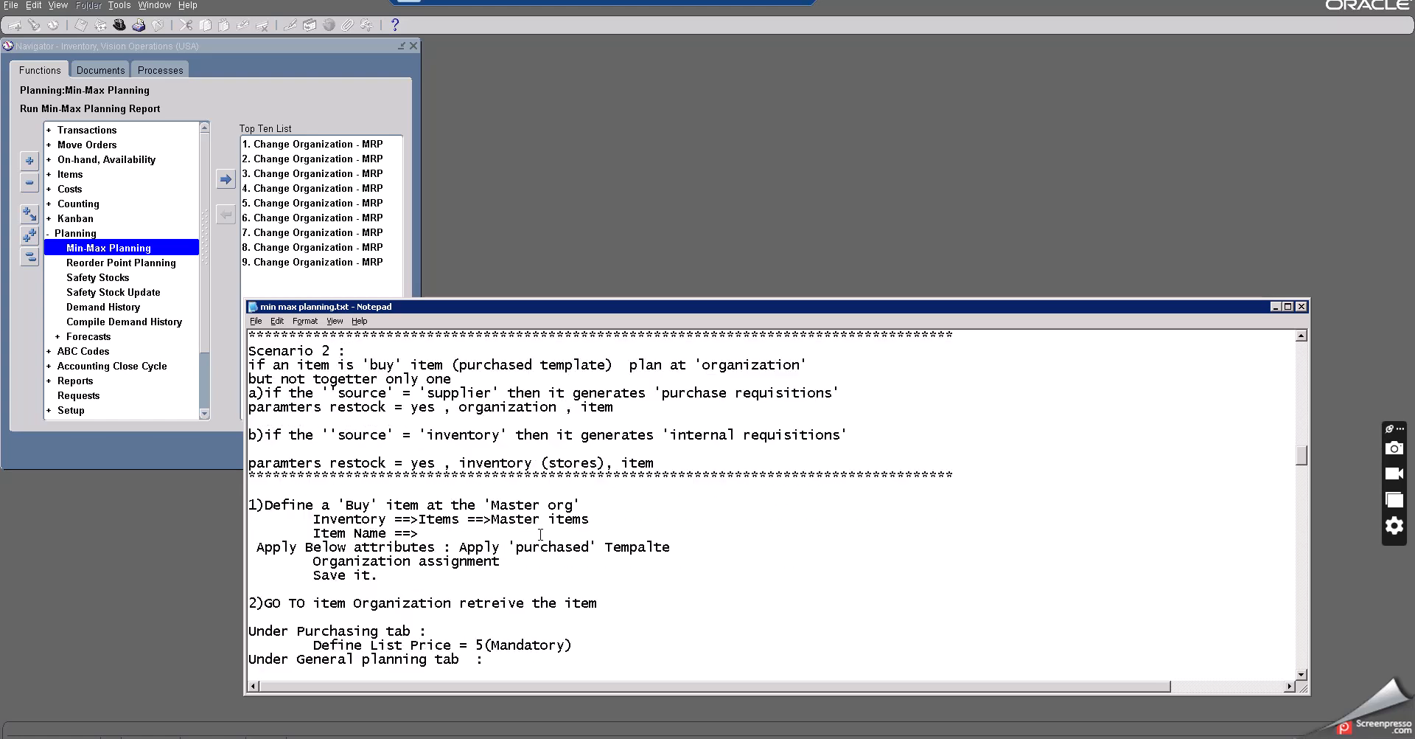
pyautogui.scroll(-2, 541, 534)
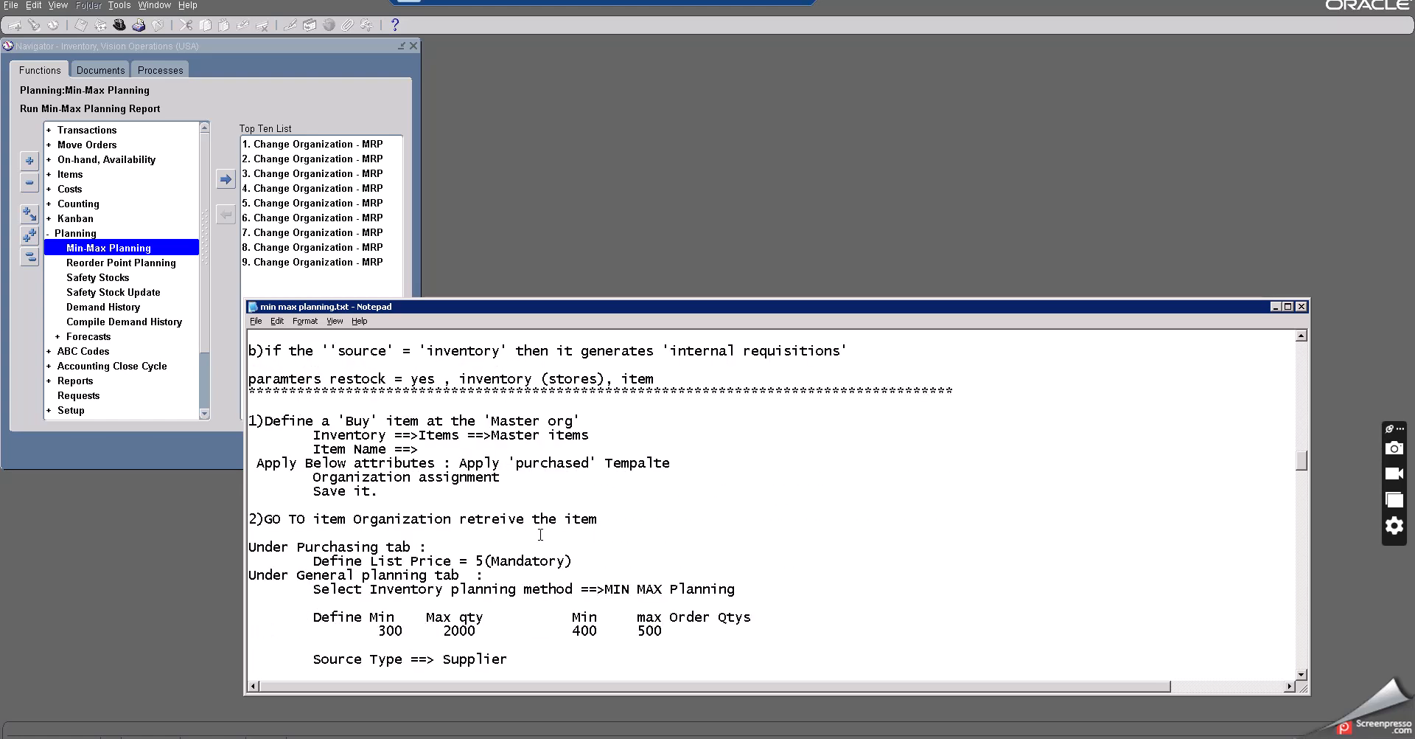
pyautogui.click(1277, 308)
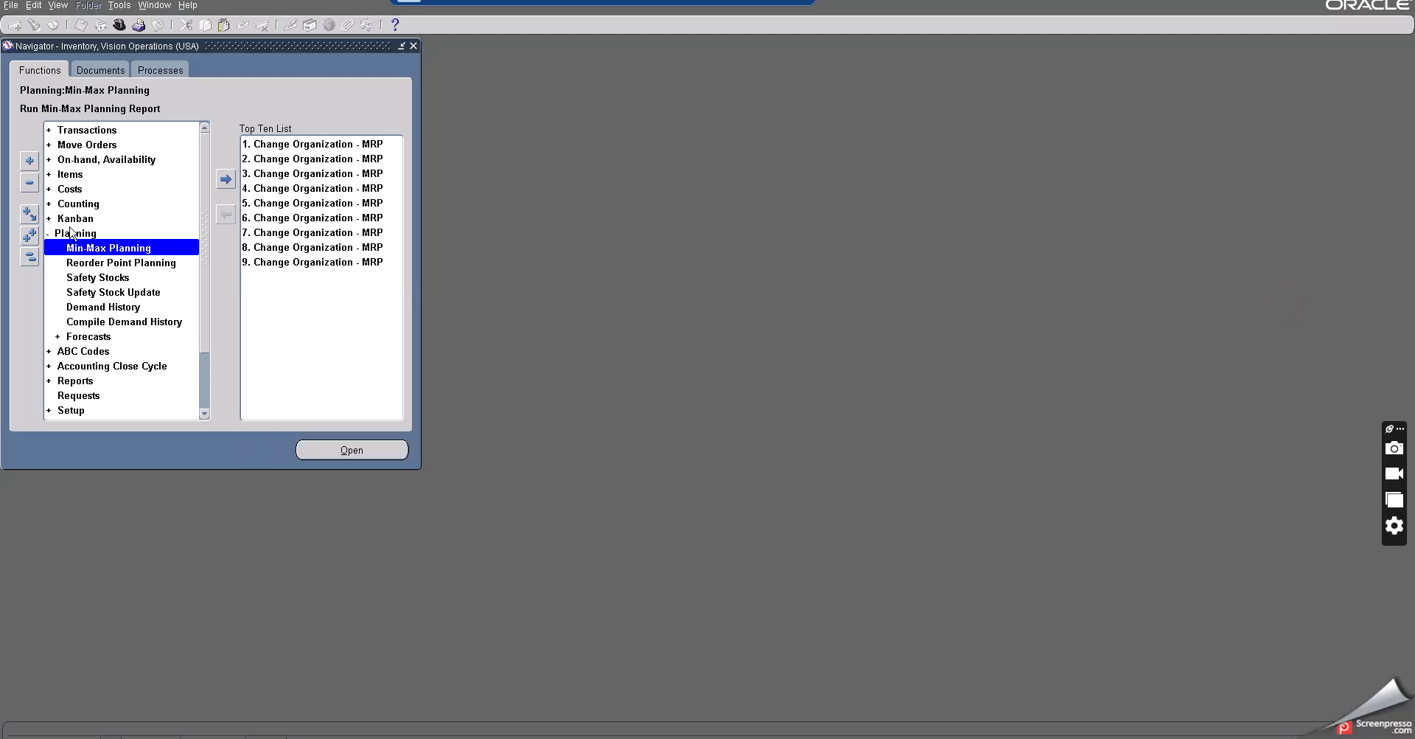
# - Open the Master Items form from the Items menu
pyautogui.click(70, 232)
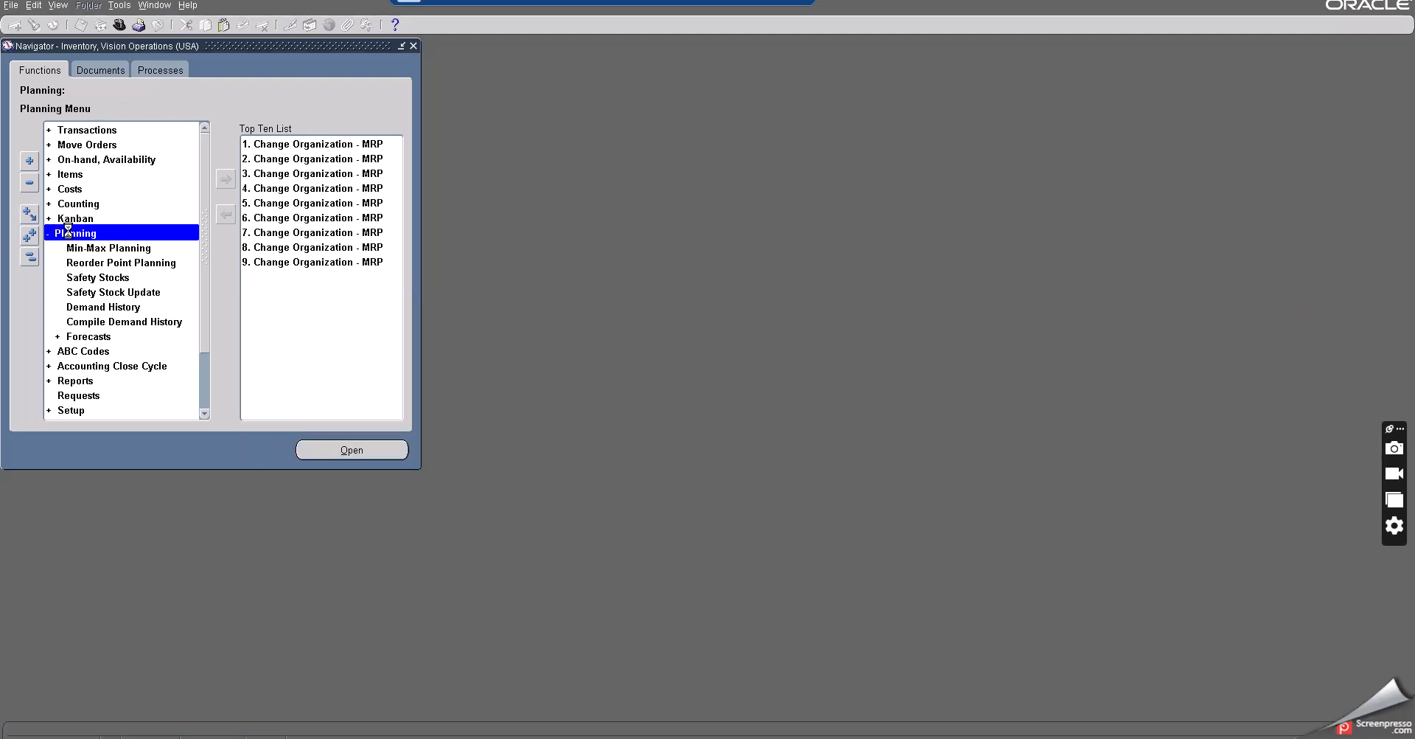
pyautogui.doubleClick(77, 174)
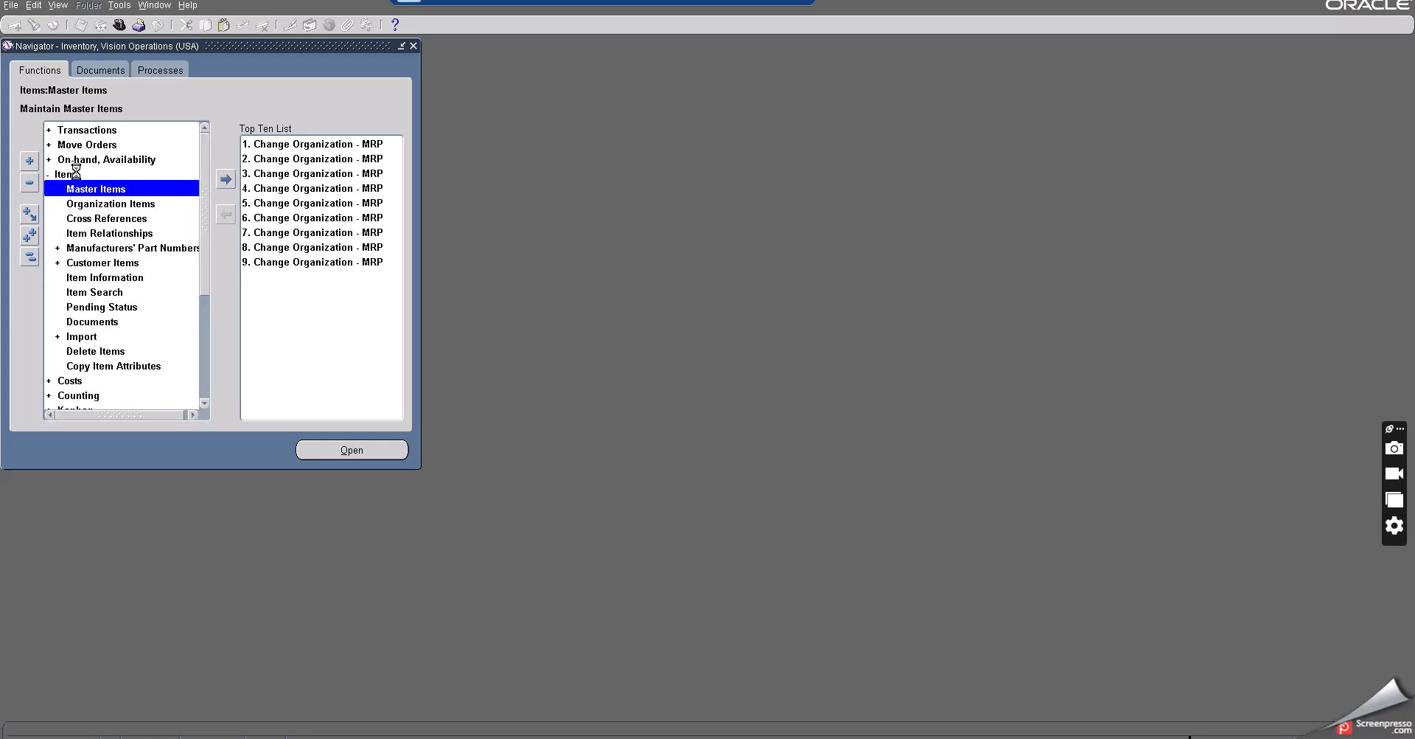
pyautogui.click(113, 190)
pyautogui.doubleClick(112, 189)
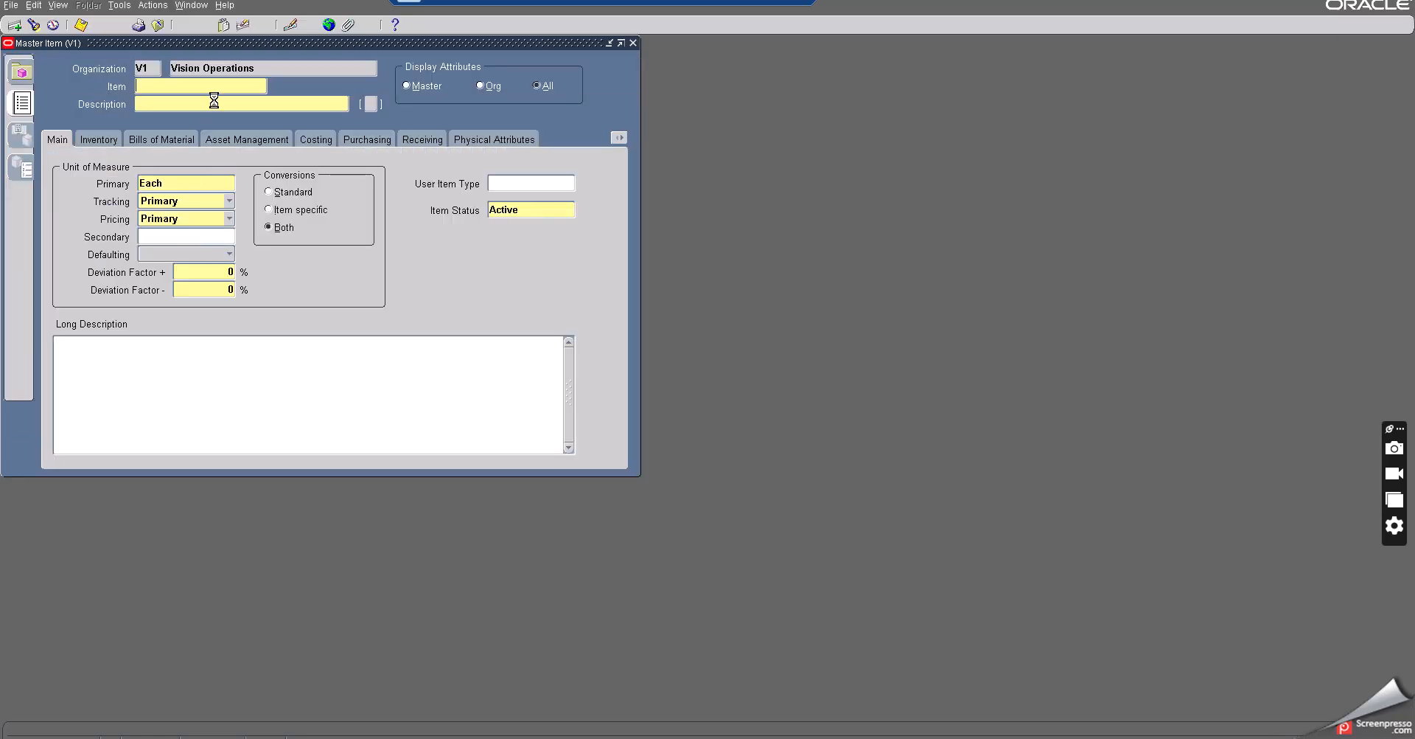
# - Move the Master Item form and paste the copied text into the Item field
pyautogui.moveTo(233, 47); pyautogui.dragTo(330, 46)
pyautogui.write('Job 1            500')
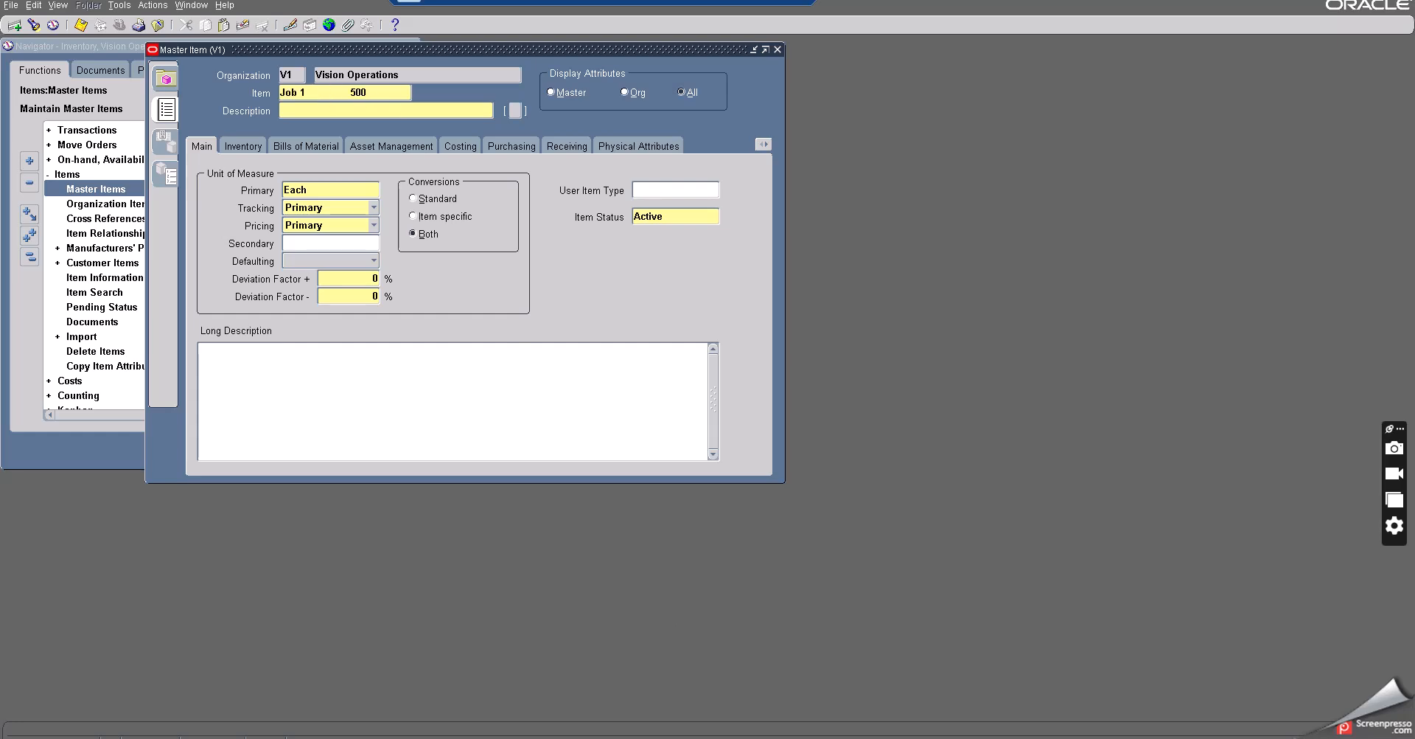
pyautogui.press('Tab')
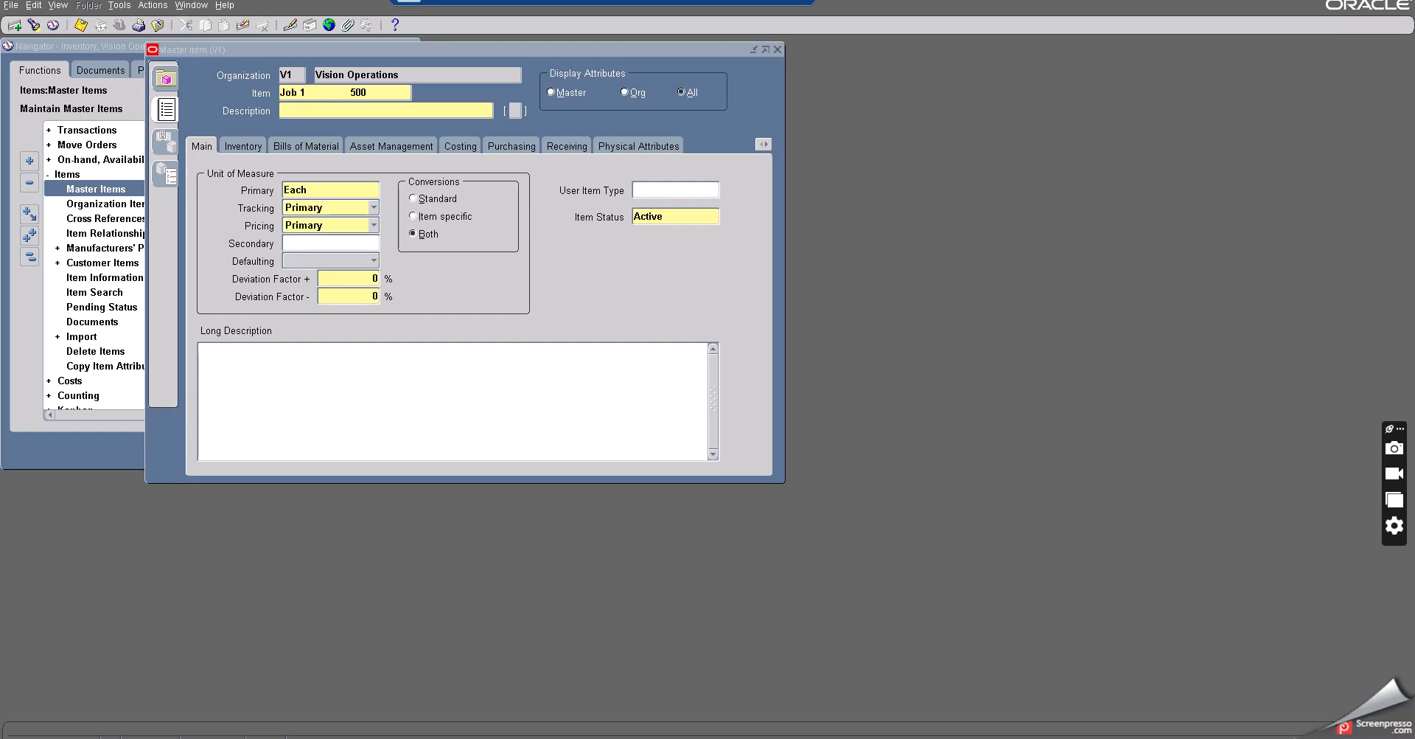
# - Copy the item name Min Max Make item at org from the notes and paste it into the Item field
pyautogui.hotkey('alt', 'Tab')
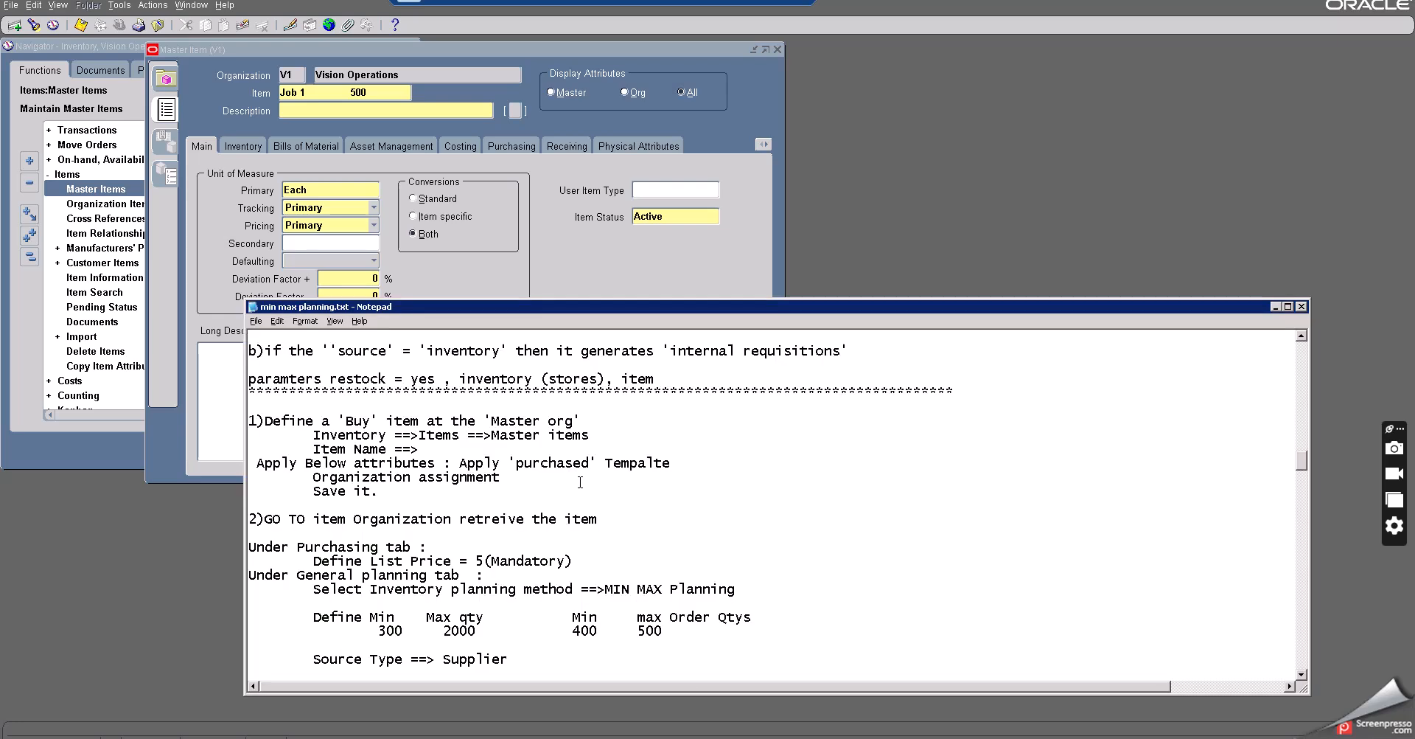
pyautogui.scroll(10, 580, 482)
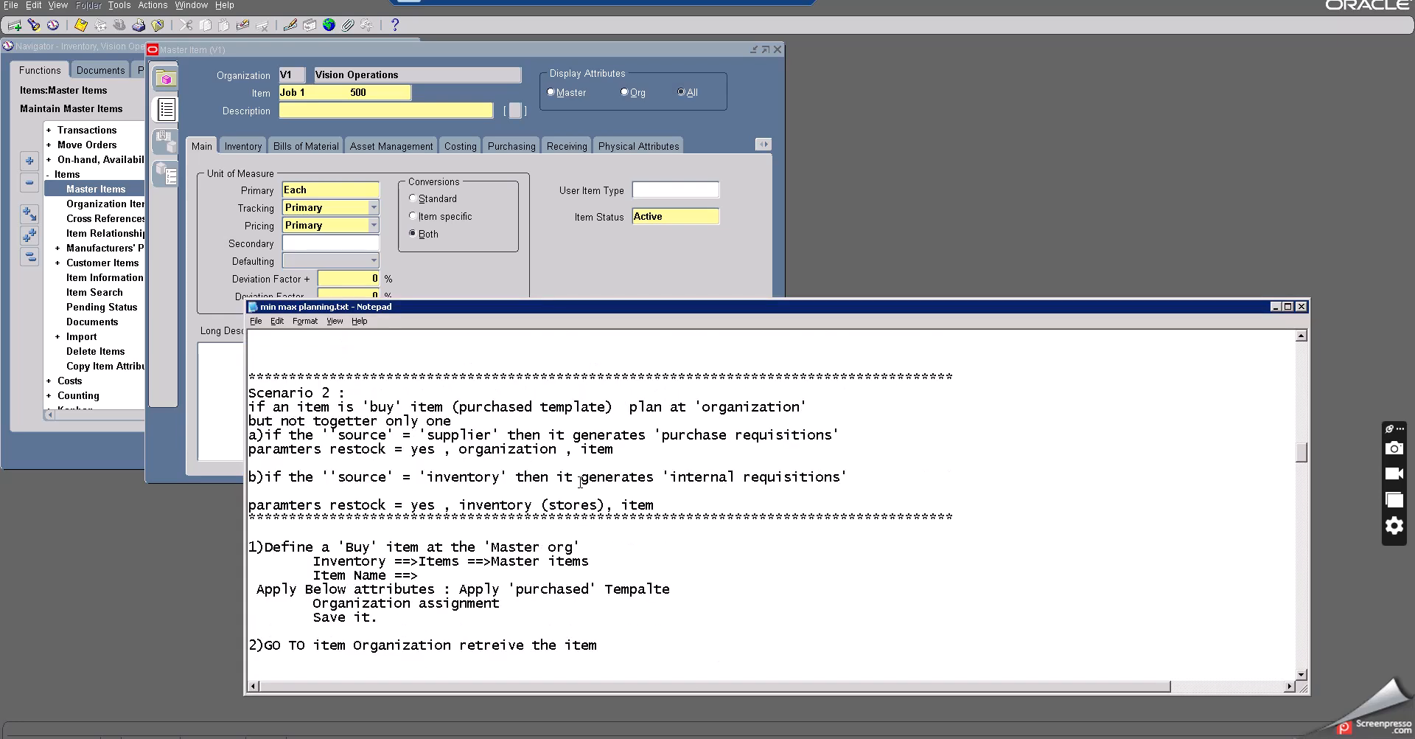
pyautogui.scroll(15, 580, 482)
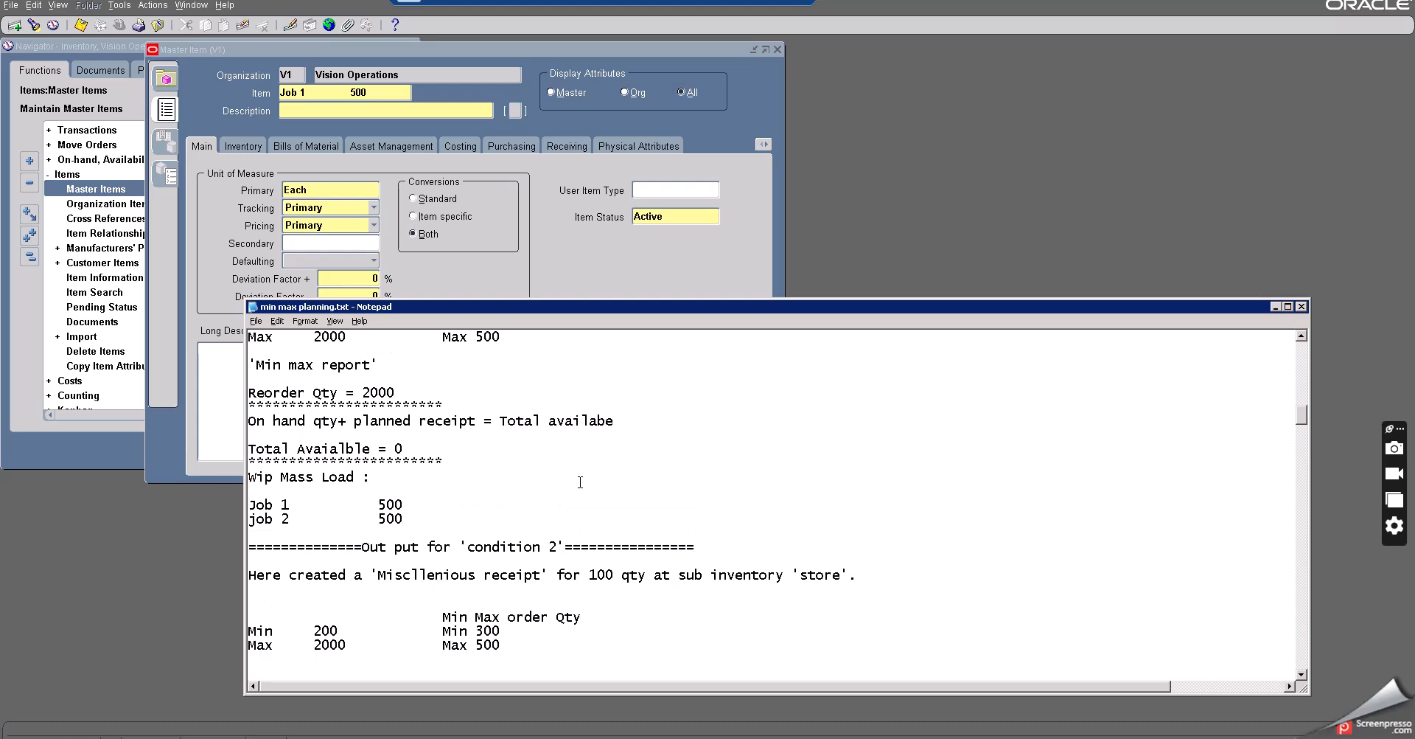
pyautogui.scroll(4, 580, 482)
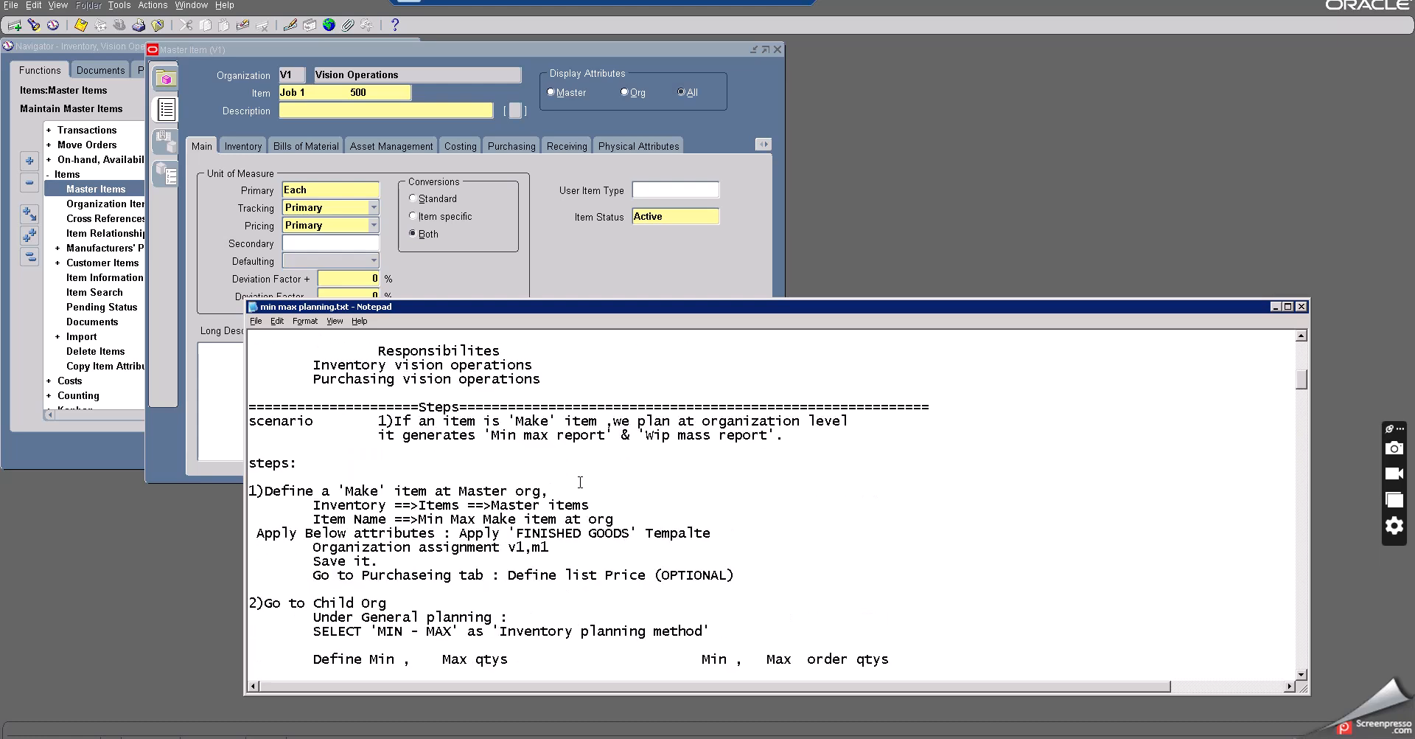
pyautogui.scroll(1, 560, 538)
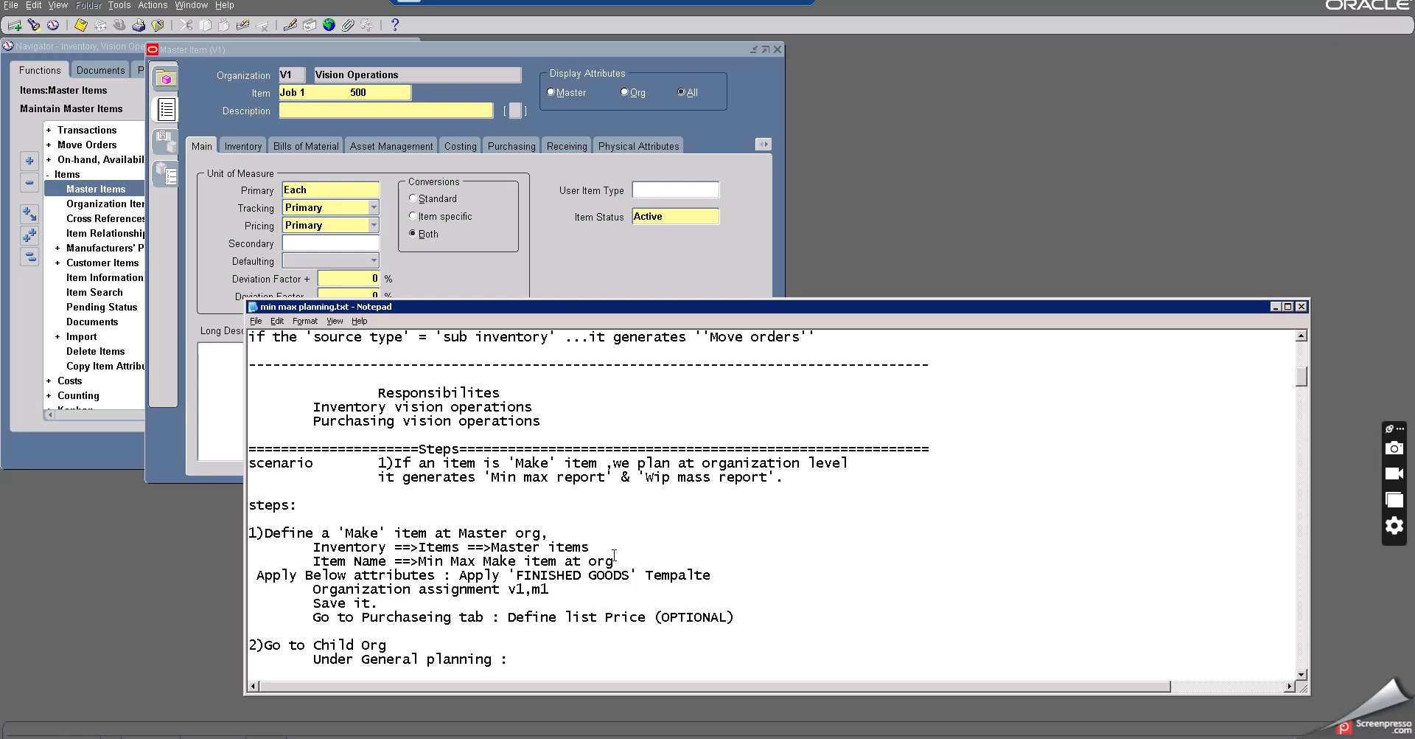
pyautogui.moveTo(614, 559); pyautogui.dragTo(420, 558)
pyautogui.hotkey('ctrl', 'c')
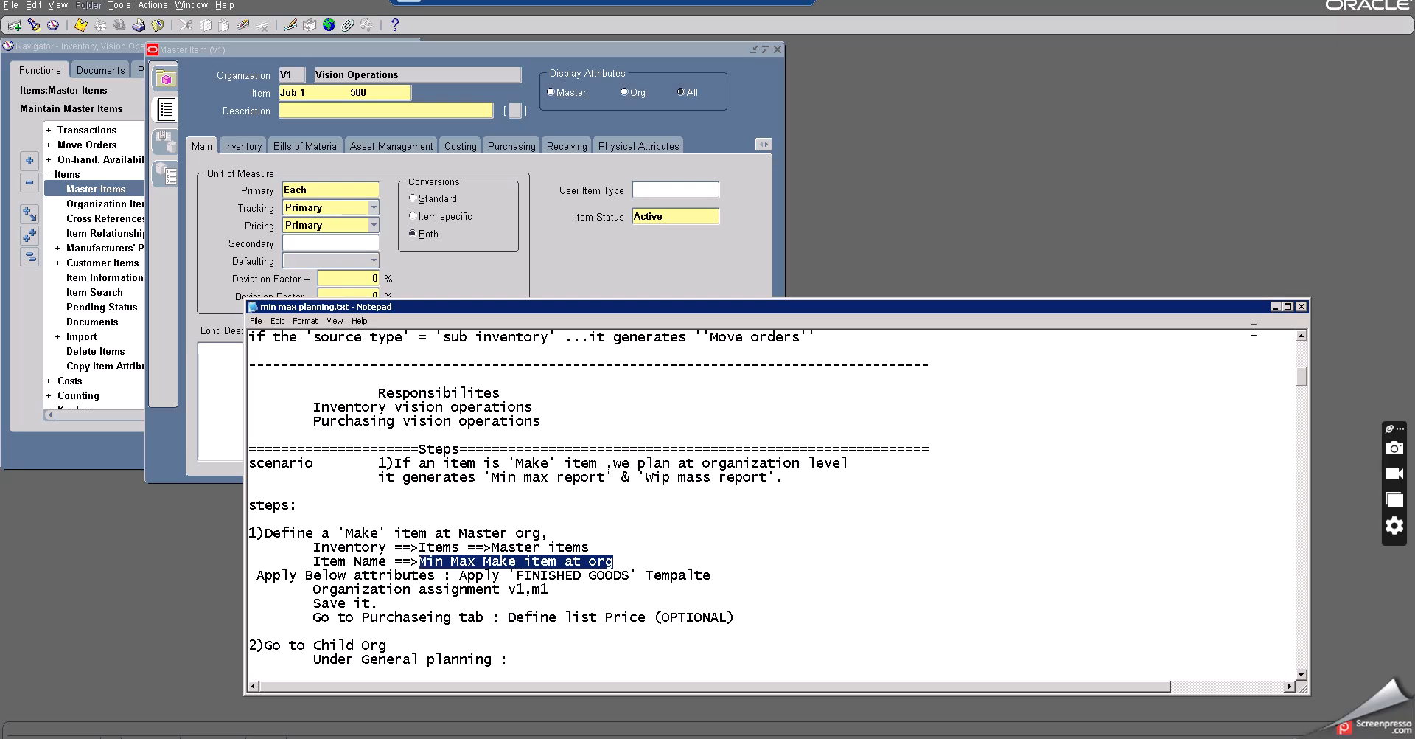
pyautogui.click(1275, 306)
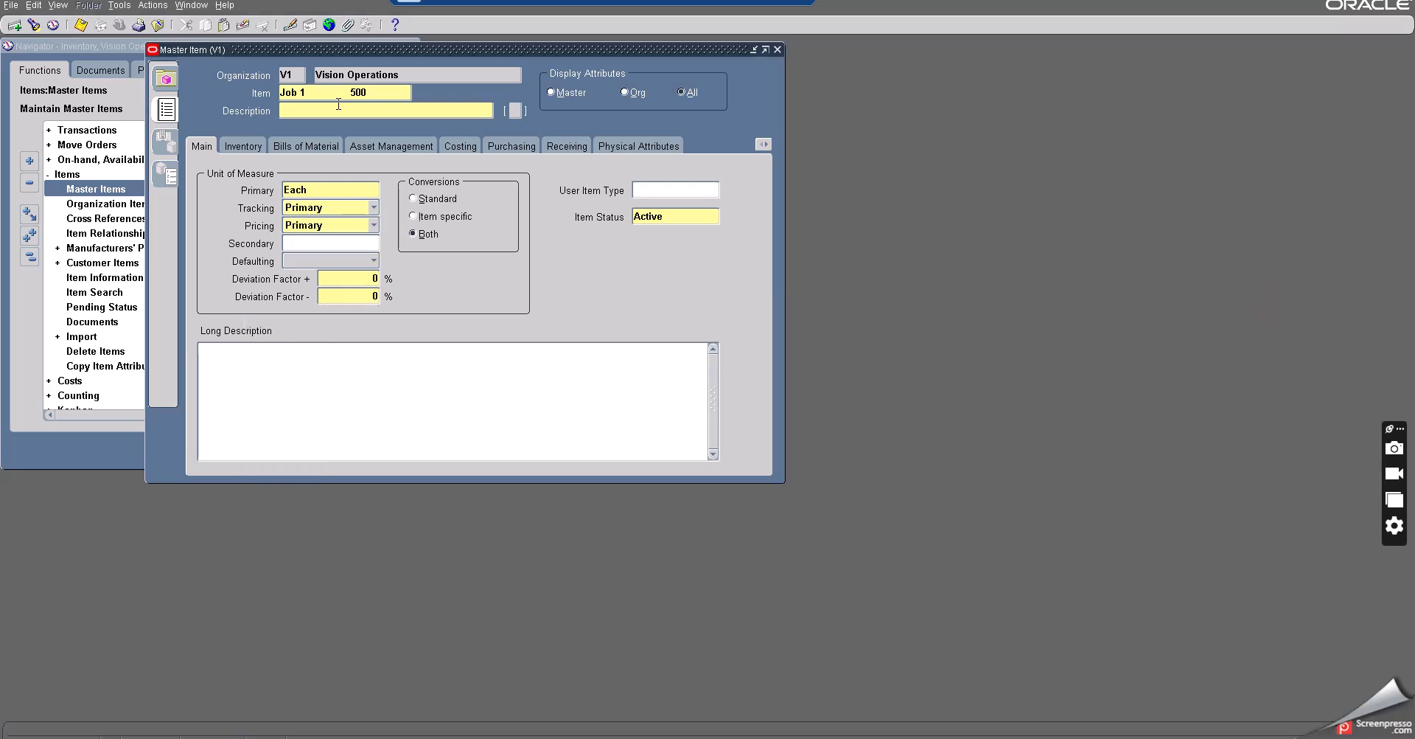
pyautogui.moveTo(384, 91); pyautogui.dragTo(224, 91)
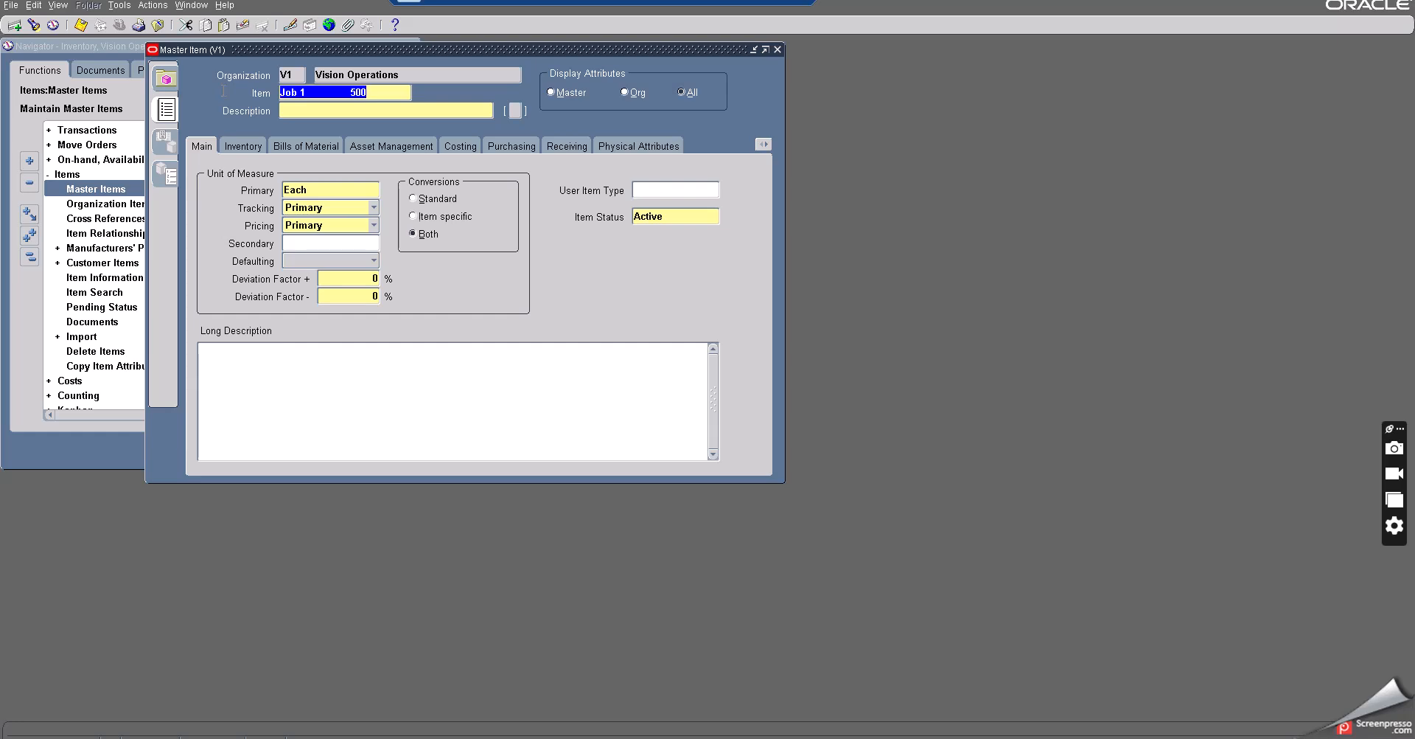
pyautogui.hotkey('ctrl', 'v')
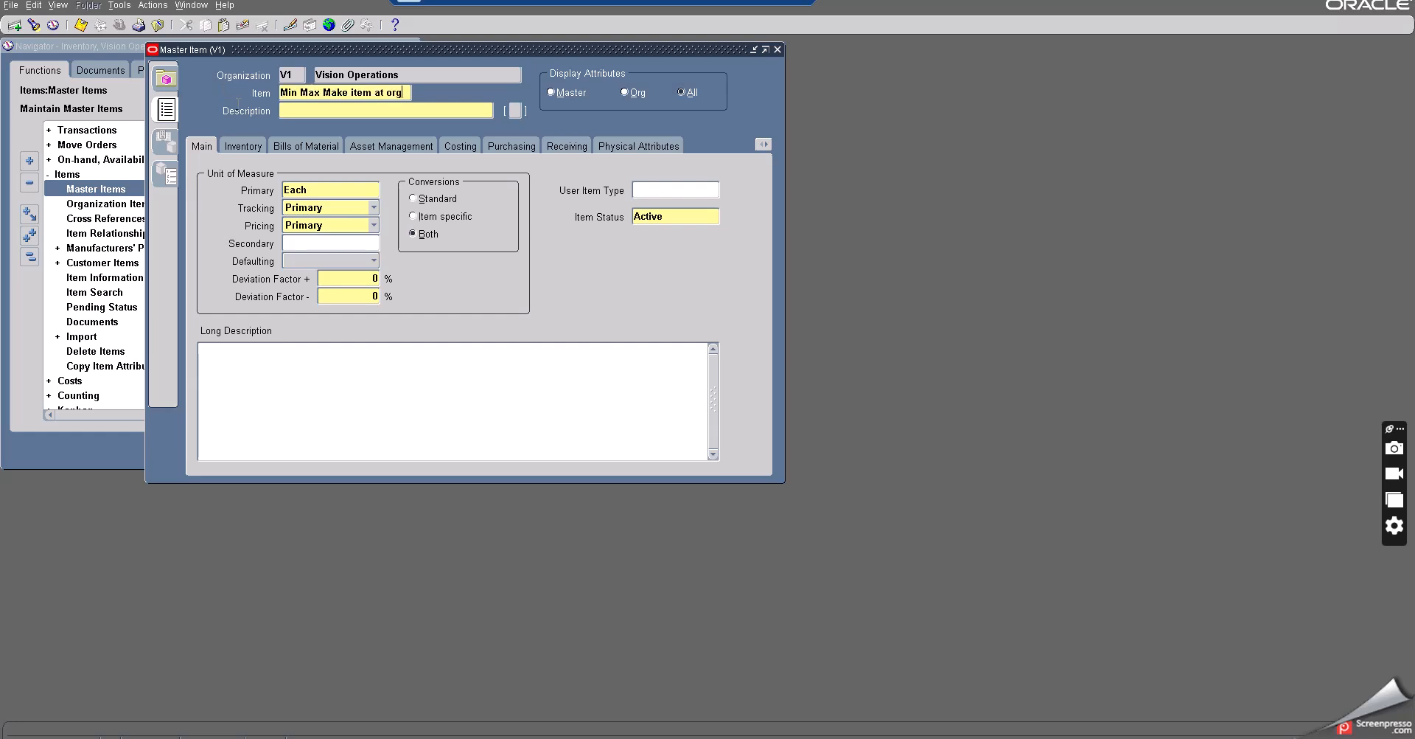
# - Rename the item to Buy item at org and enter the same text as its description
pyautogui.doubleClick(332, 91)
pyautogui.write('buy')
pyautogui.click(329, 91)
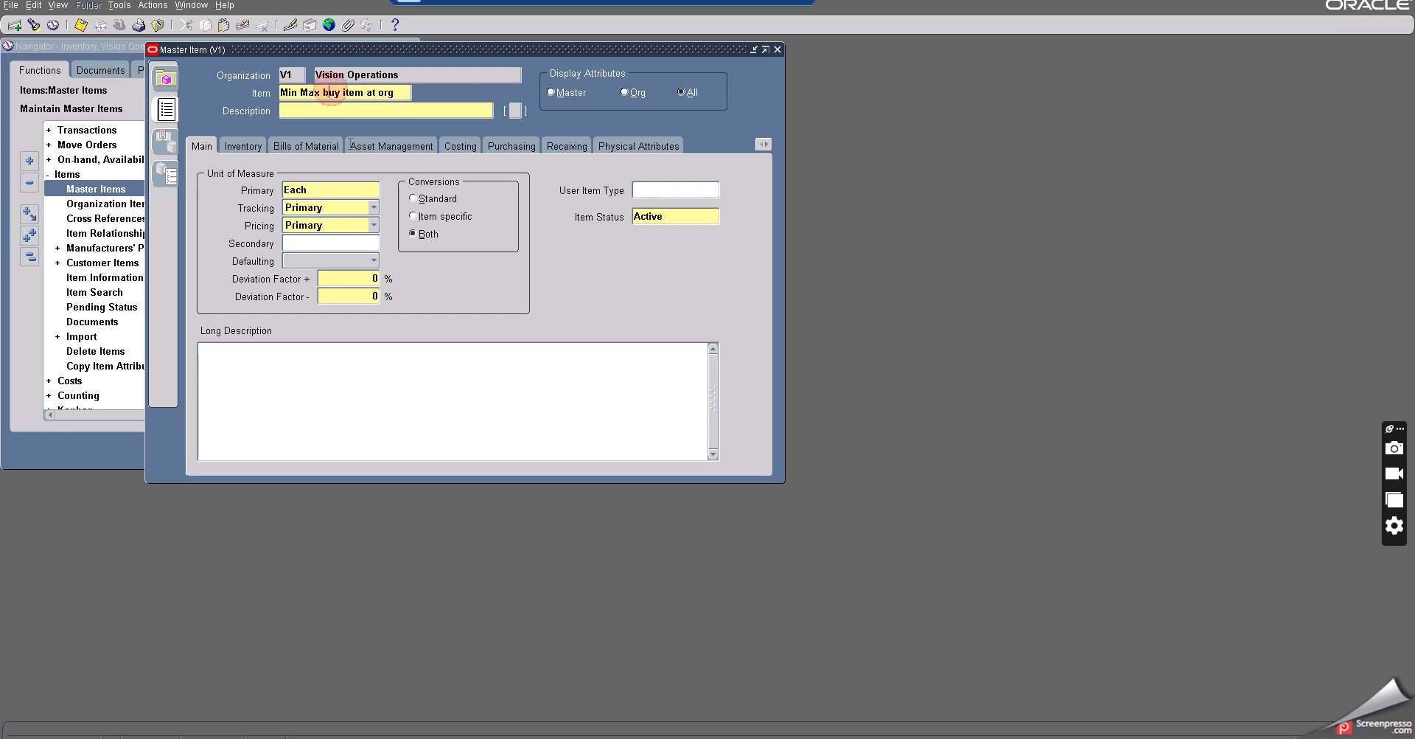
pyautogui.press('BackSpace')
pyautogui.write('B')
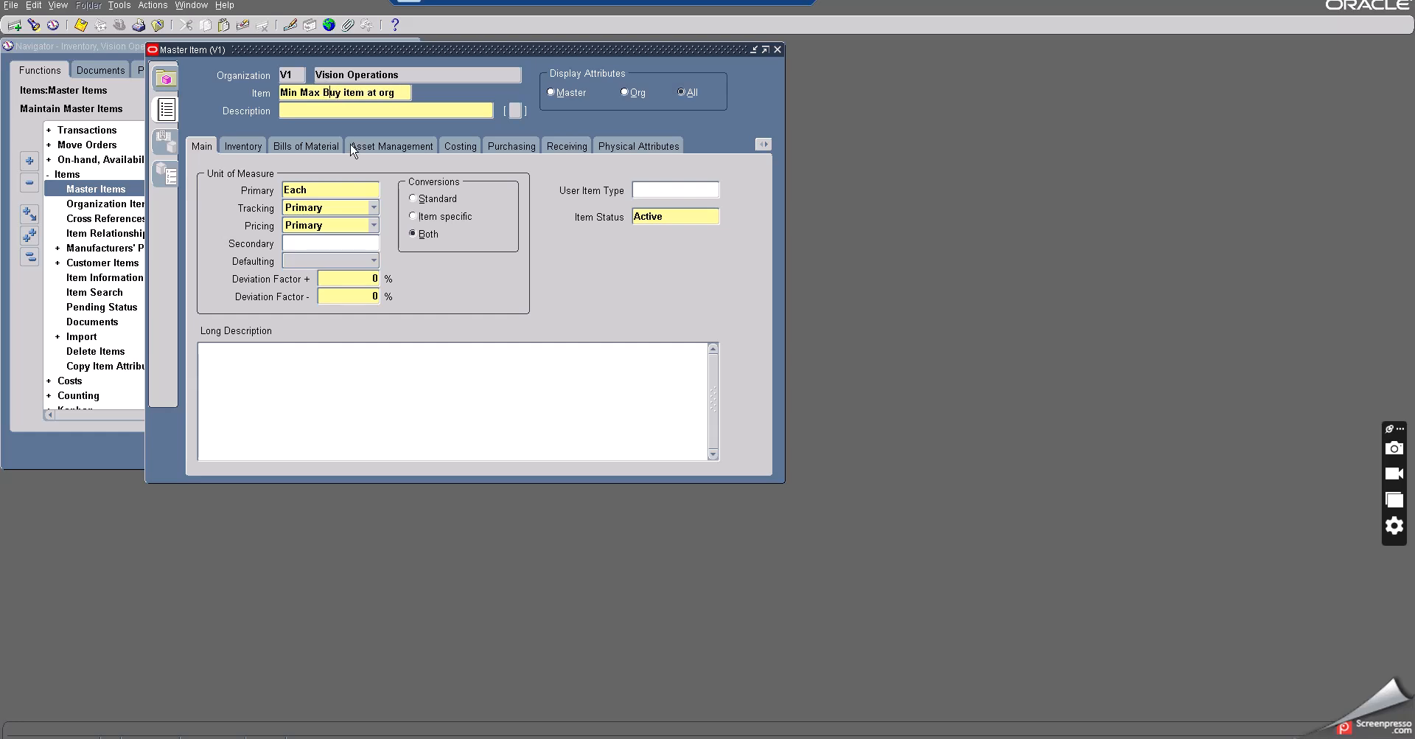
pyautogui.moveTo(319, 92); pyautogui.dragTo(250, 94)
pyautogui.press('Delete')
pyautogui.moveTo(353, 92); pyautogui.dragTo(260, 88)
pyautogui.hotkey('ctrl', 'c')
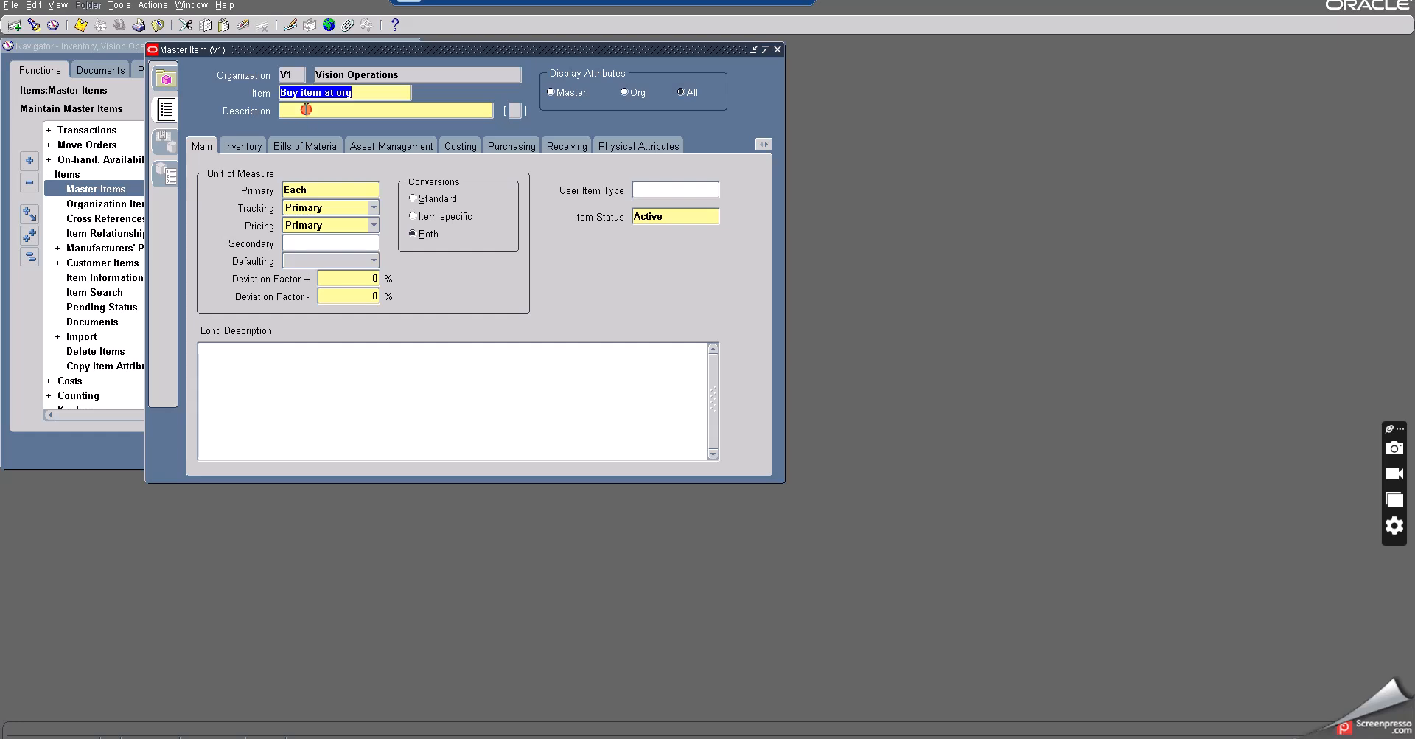
pyautogui.click(306, 109)
pyautogui.hotkey('ctrl', 'v')
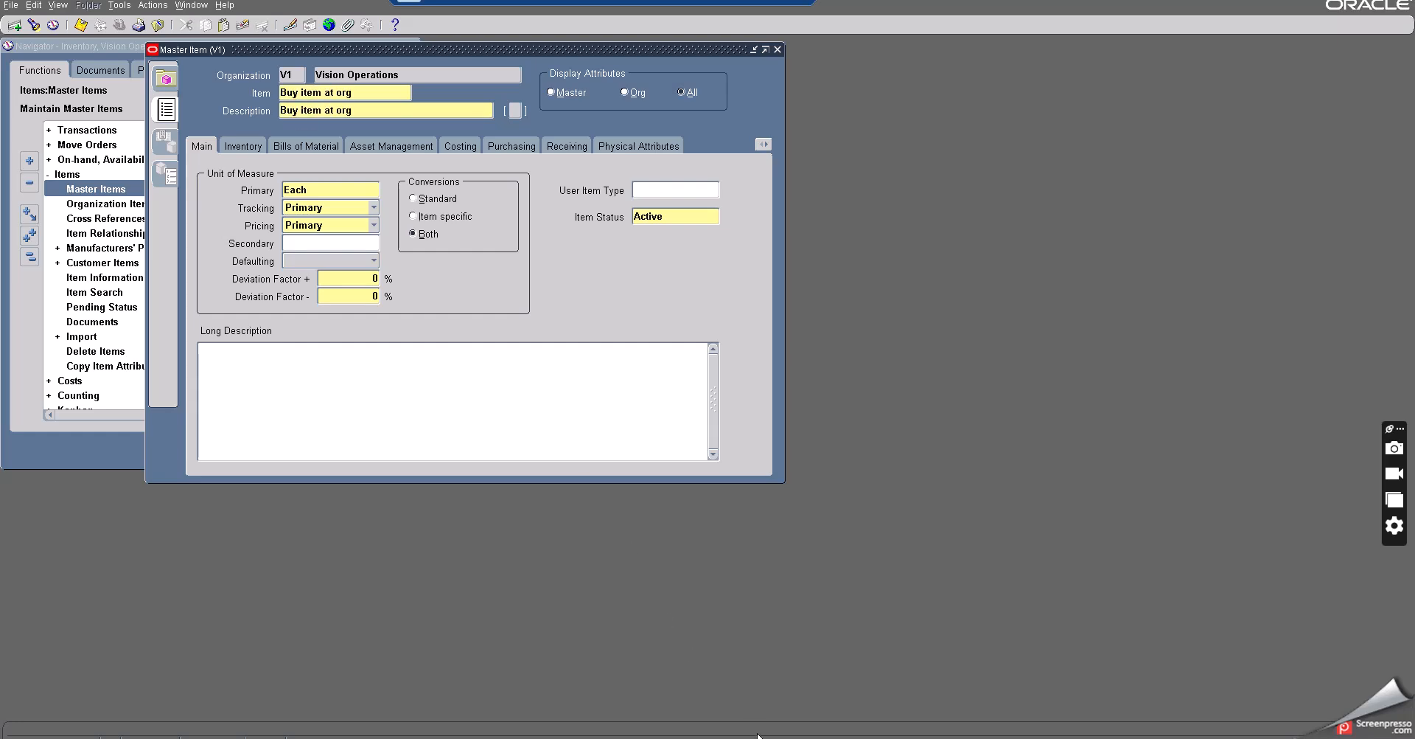
# - Read through the Scenario 2 conditions and steps in the notes, then minimize Notepad
pyautogui.hotkey('alt', 'Tab')
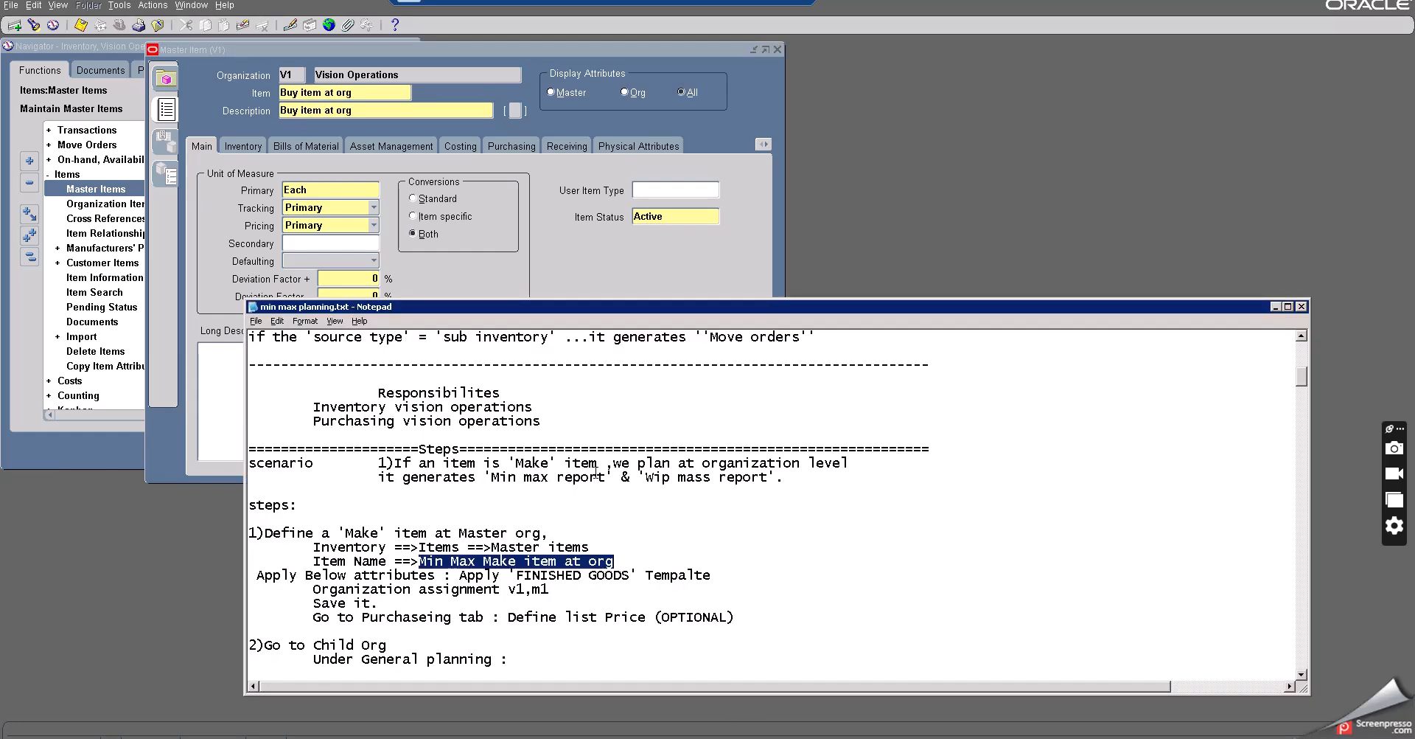
pyautogui.scroll(-3, 597, 469)
pyautogui.scroll(-7, 596, 472)
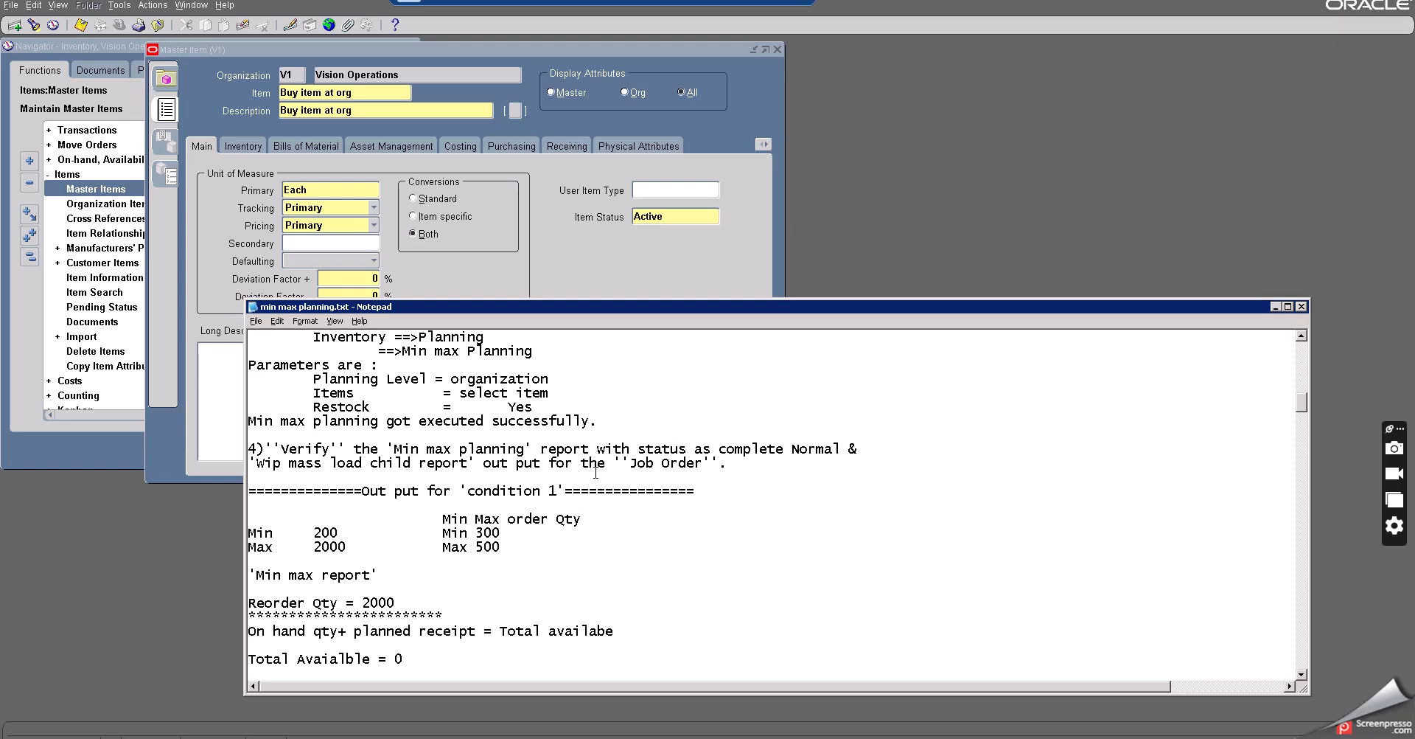
pyautogui.scroll(-1, 595, 472)
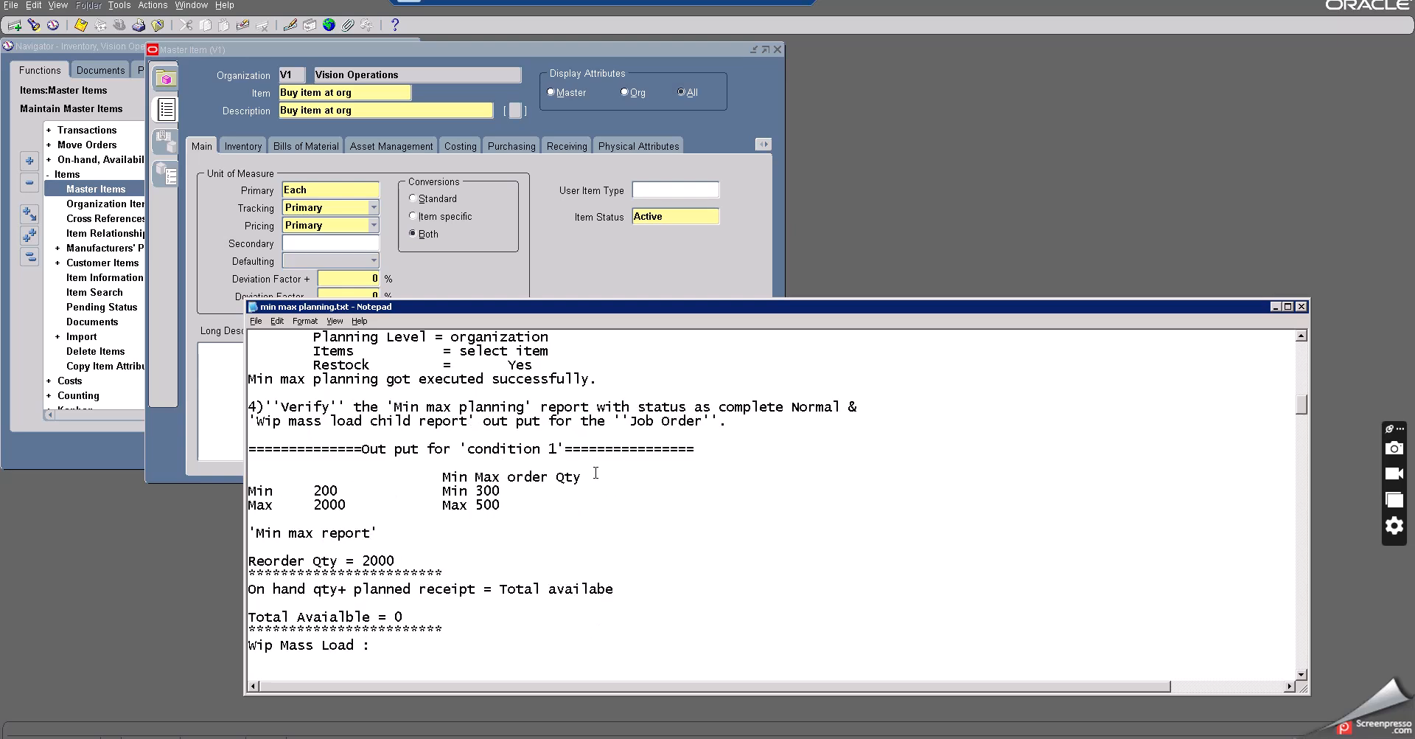
pyautogui.scroll(-1, 595, 472)
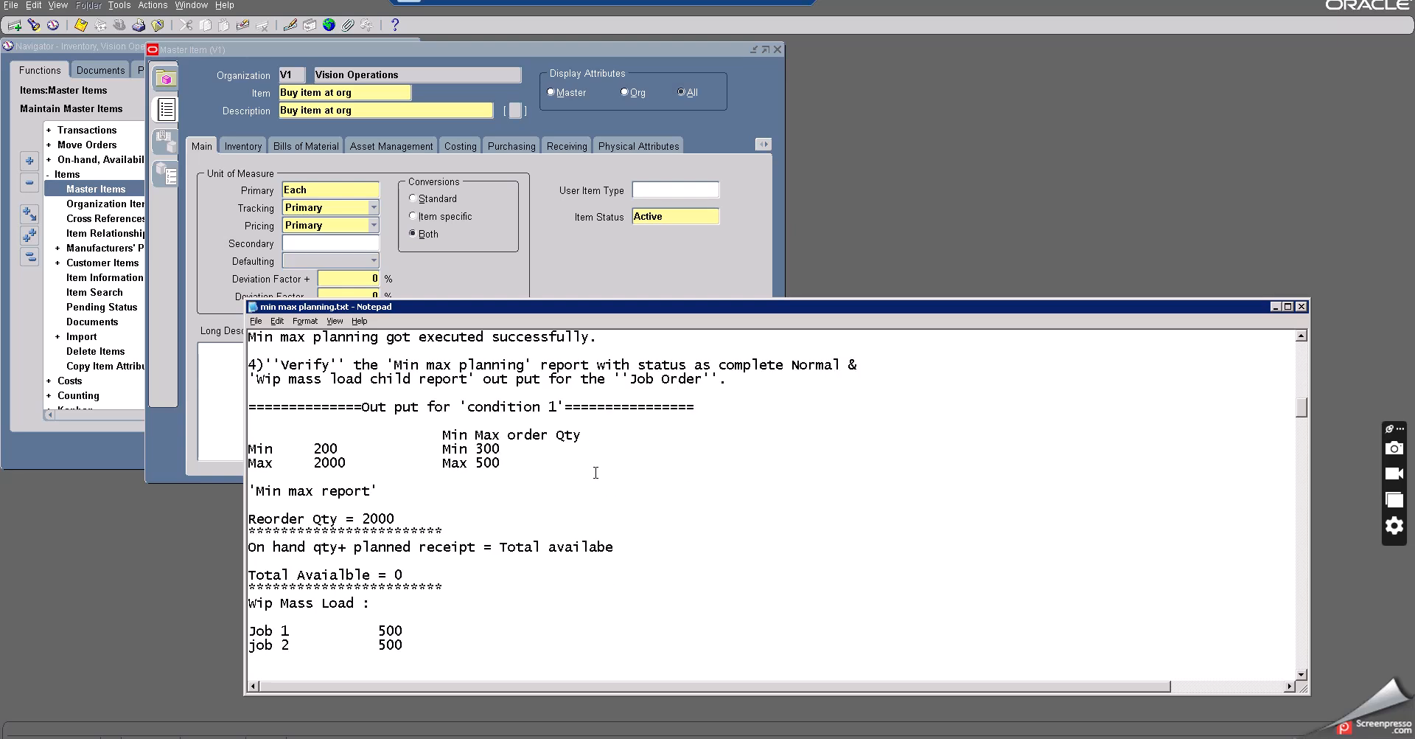
pyautogui.scroll(-4, 596, 471)
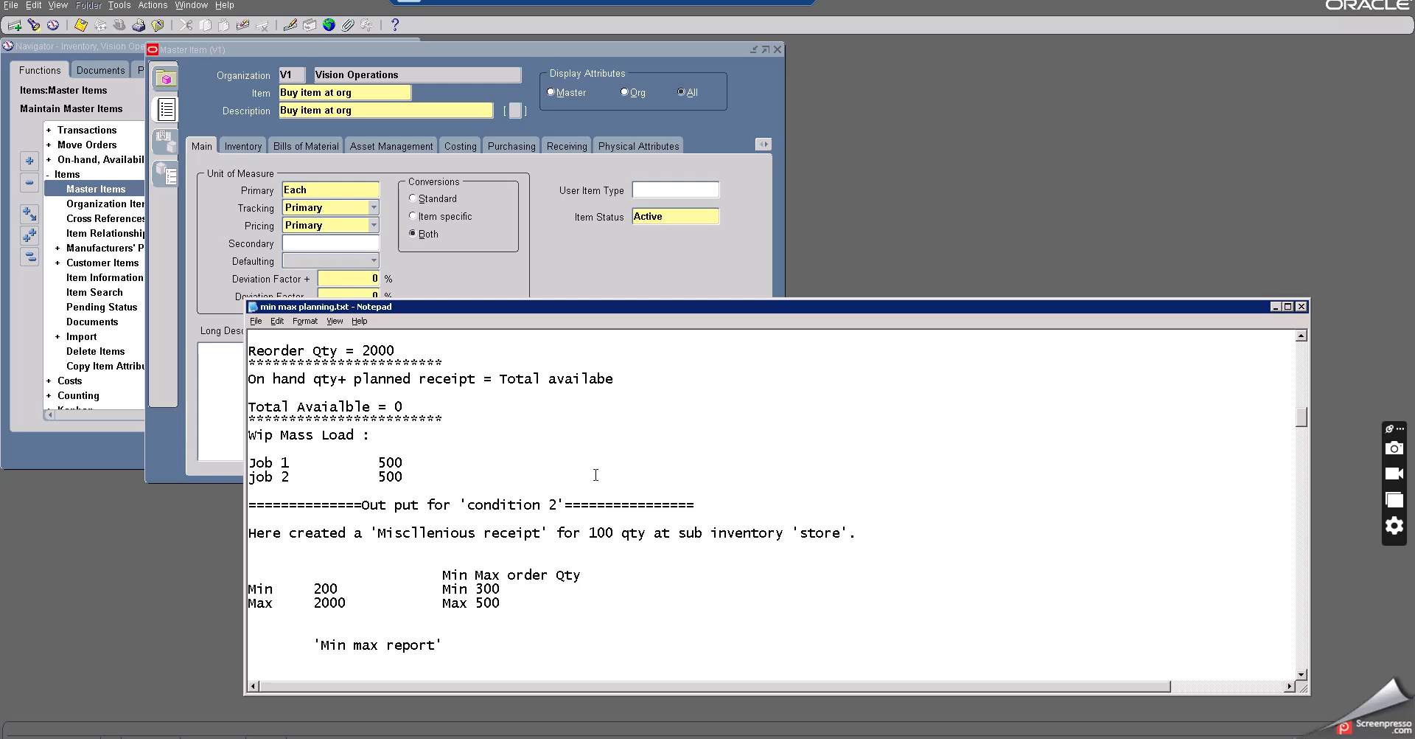
pyautogui.scroll(-7, 596, 475)
pyautogui.scroll(-6, 592, 510)
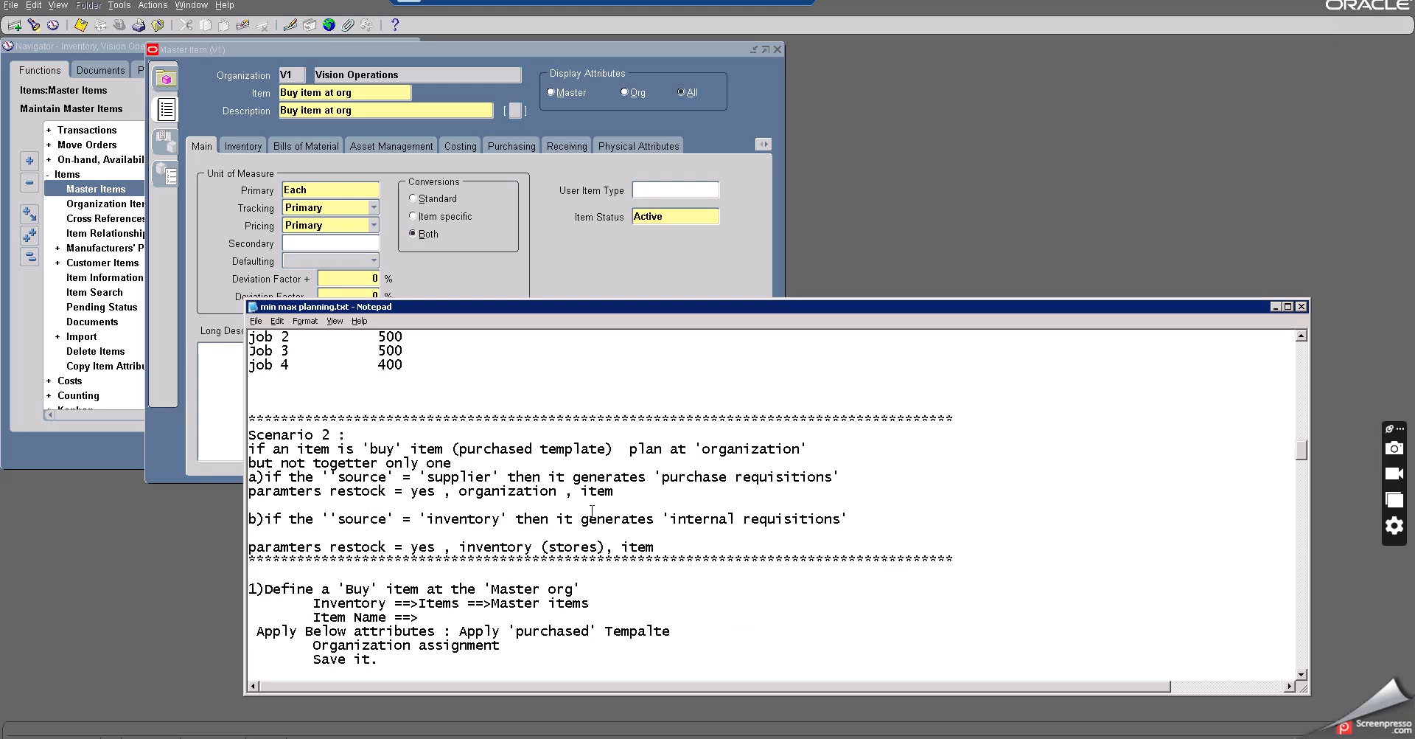
pyautogui.doubleClick(451, 477)
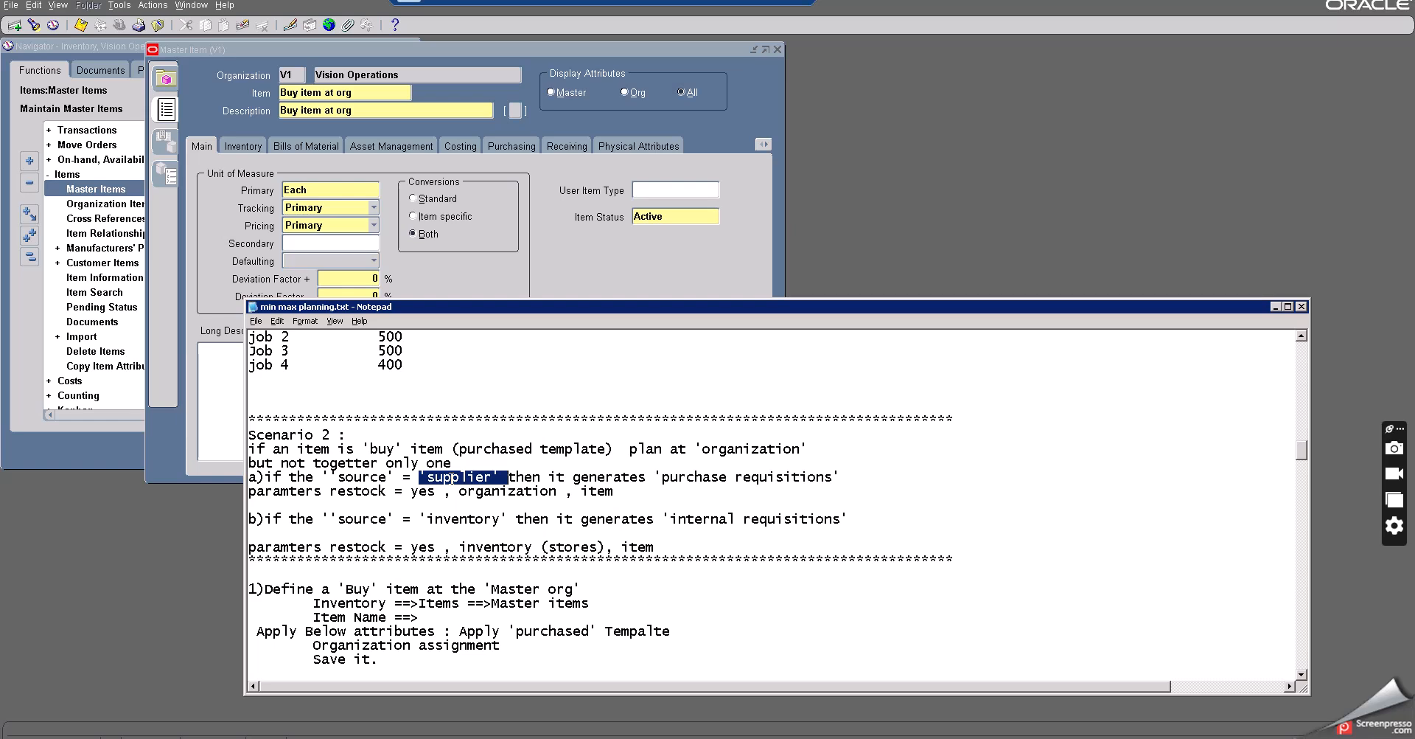
pyautogui.click(1276, 306)
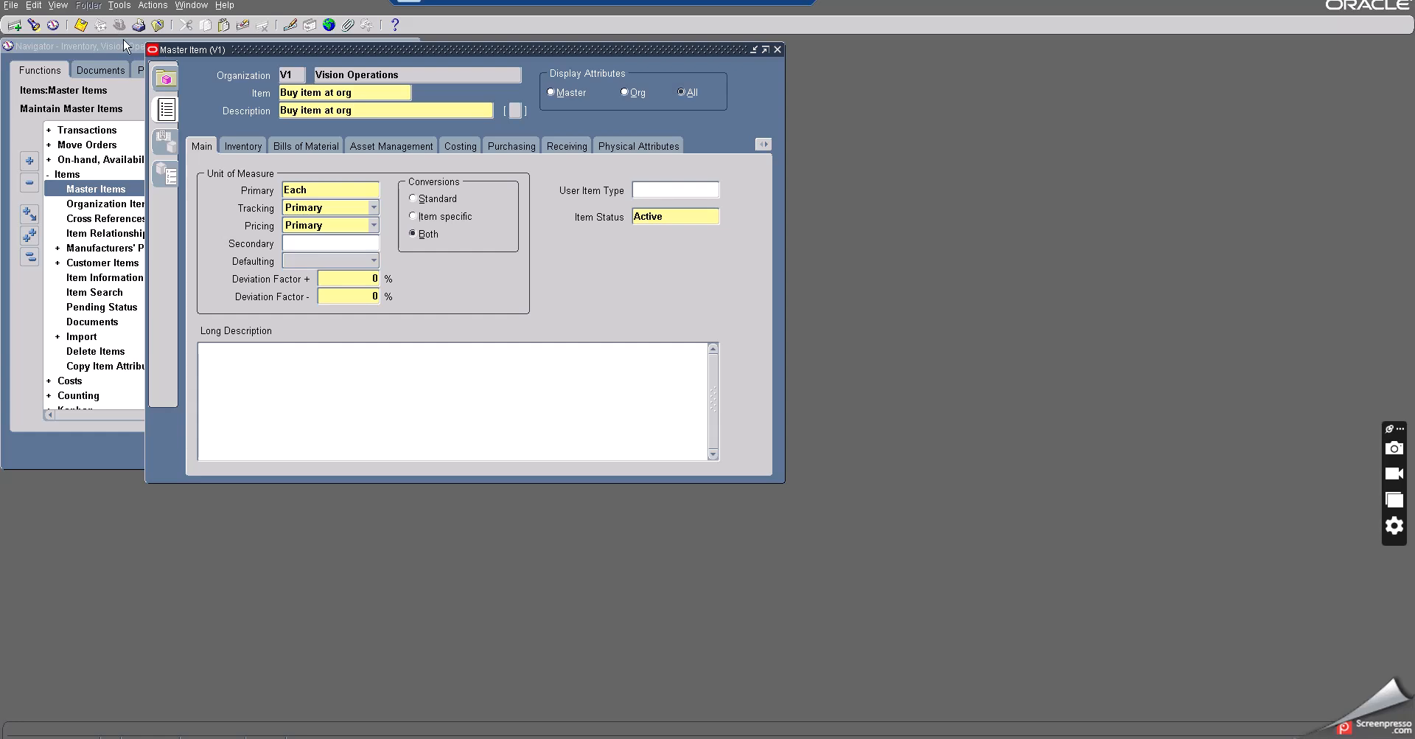
# - Save the item and apply the Purchased Item template to it through Copy From
pyautogui.click(81, 25)
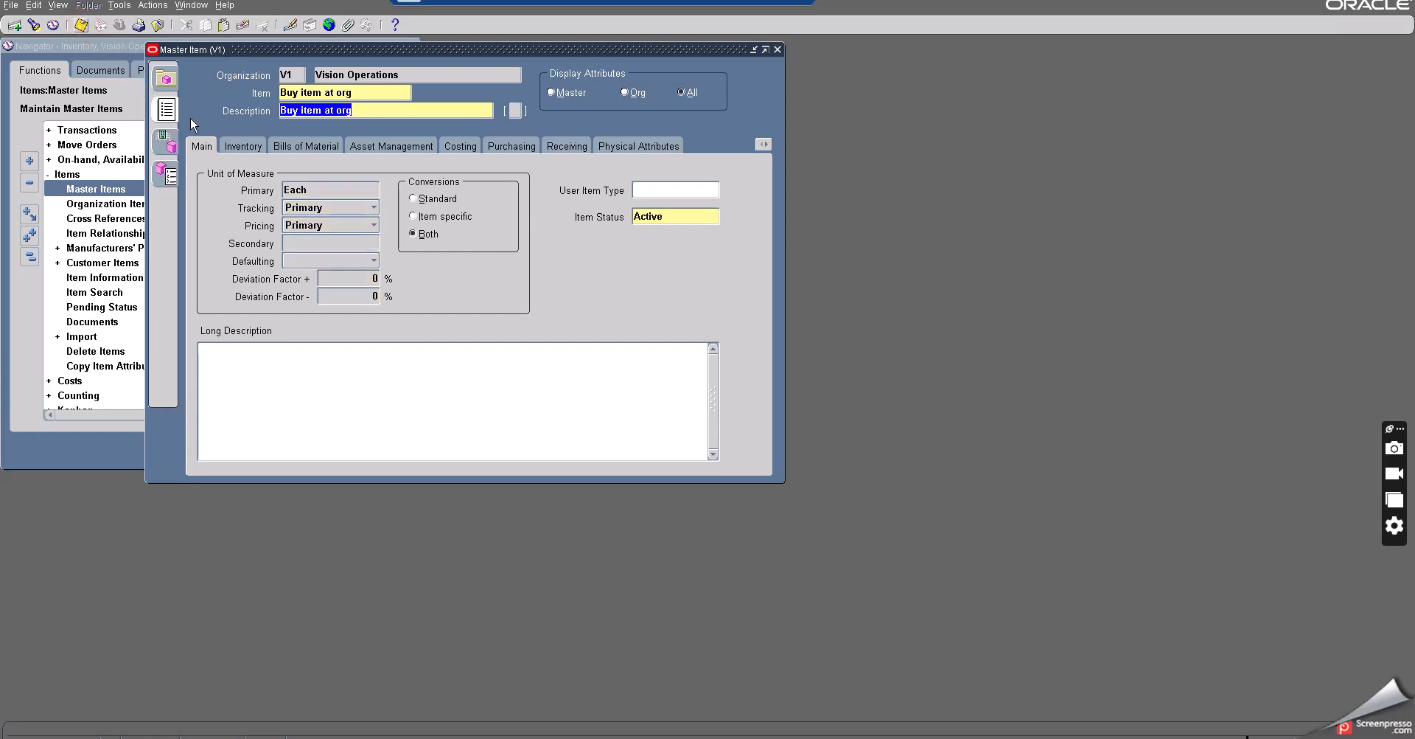
pyautogui.click(120, 5)
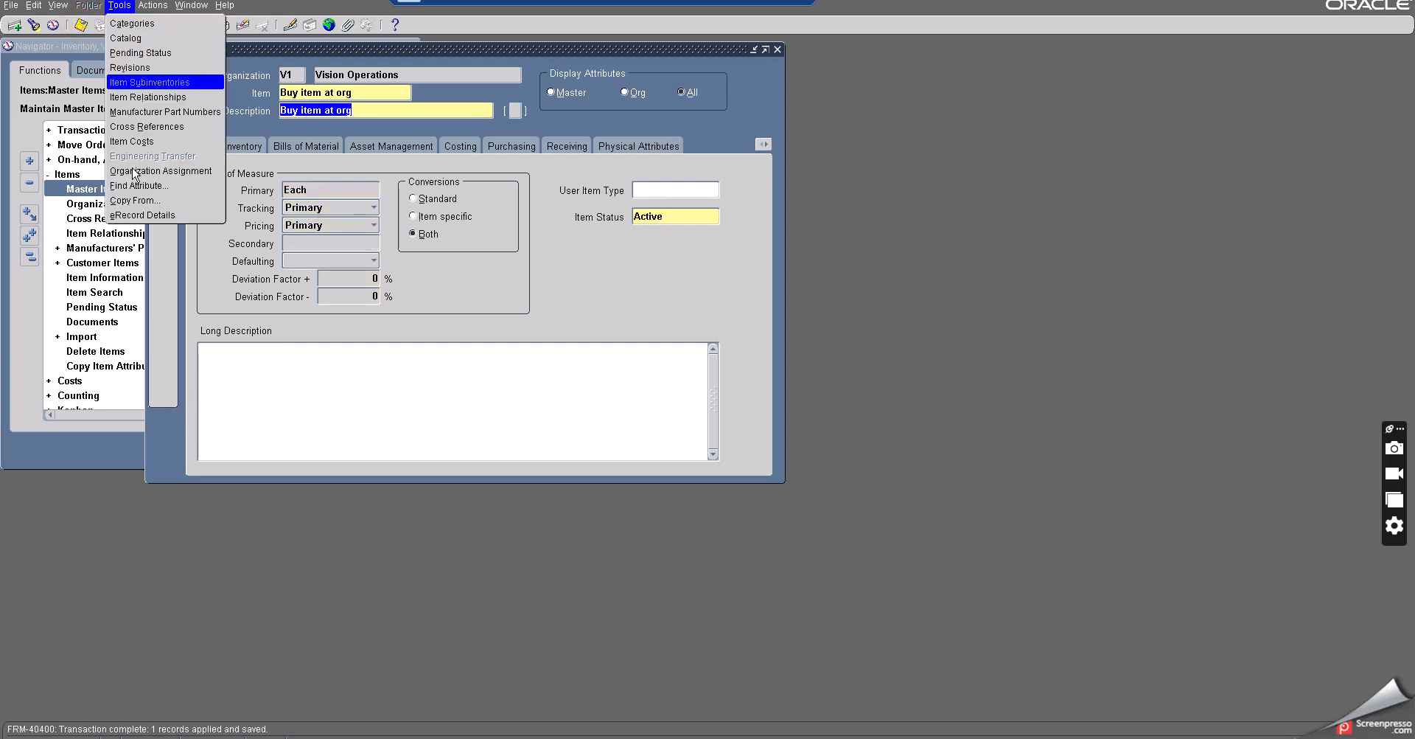
pyautogui.click(135, 200)
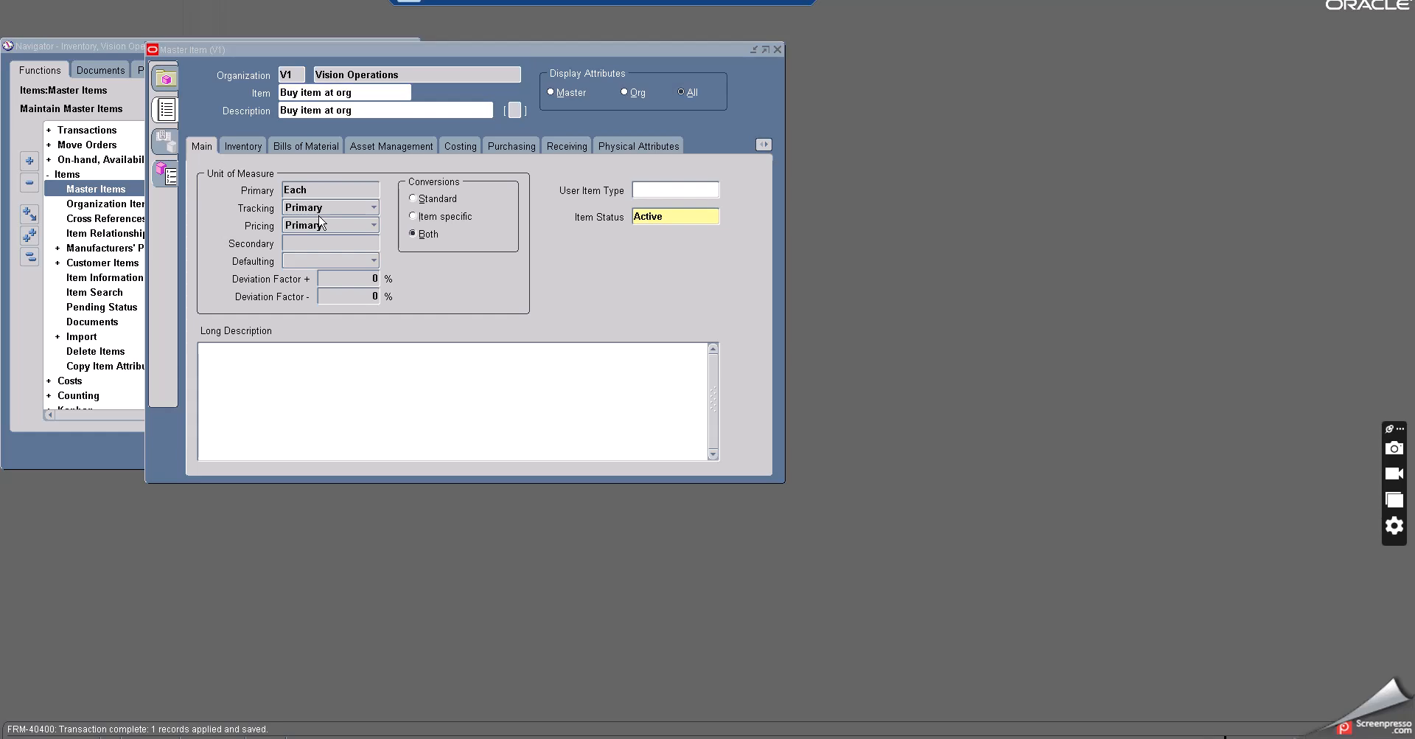
pyautogui.write('PUR')
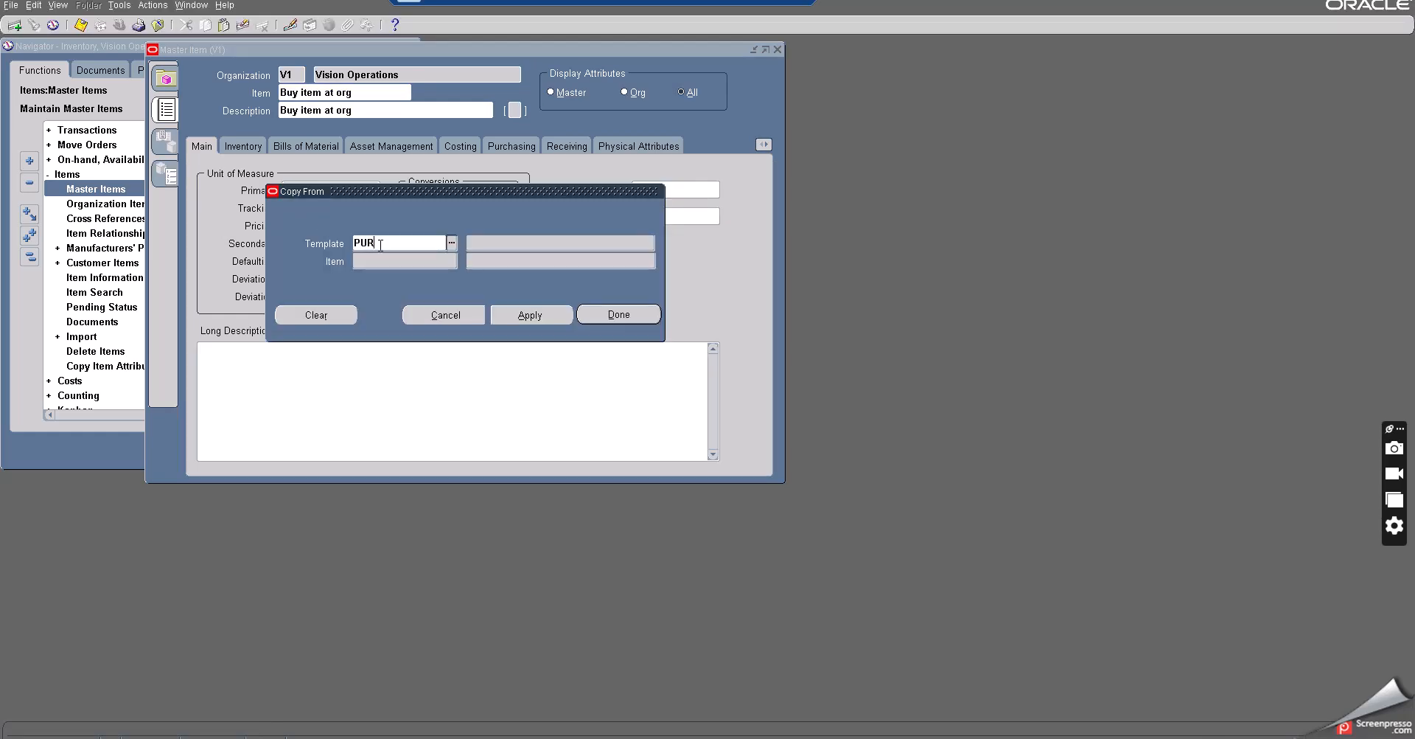
pyautogui.write('CHASED')
pyautogui.press('Tab')
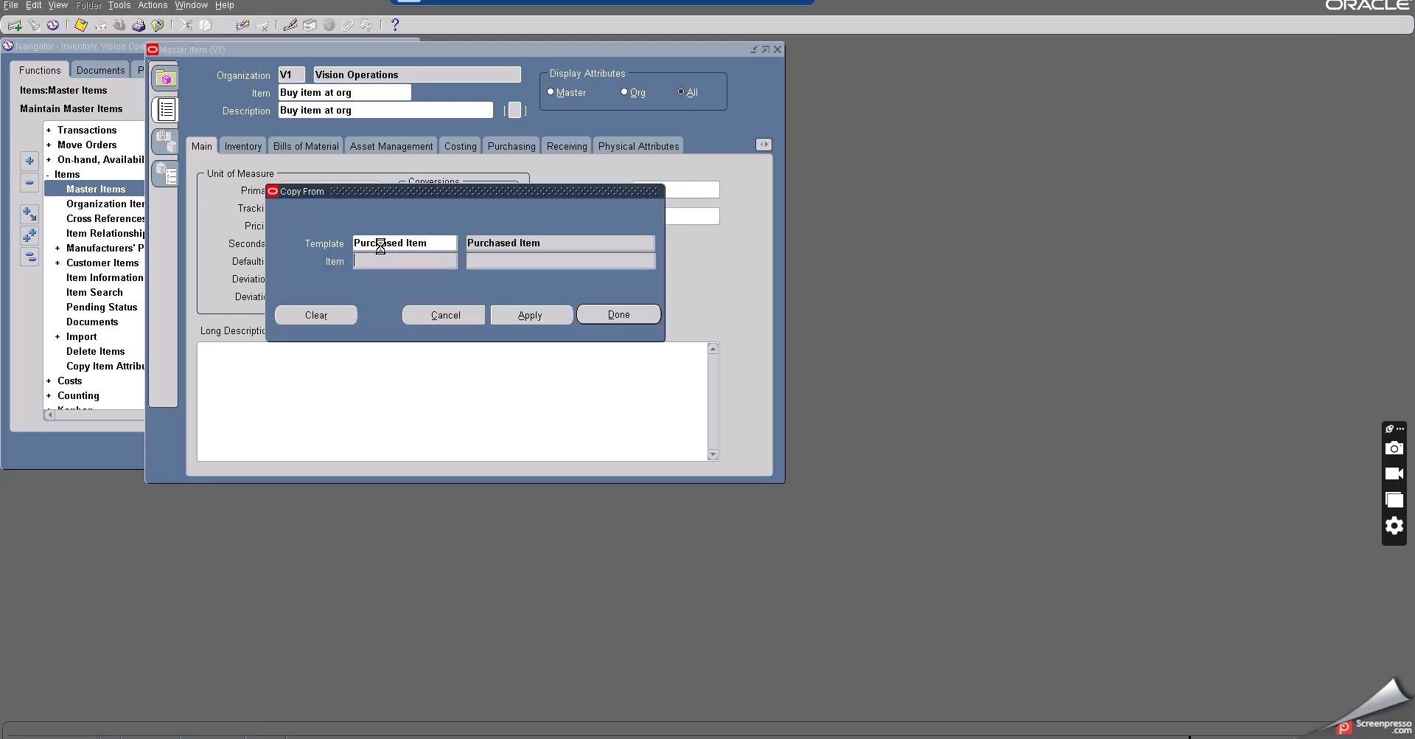
pyautogui.click(536, 315)
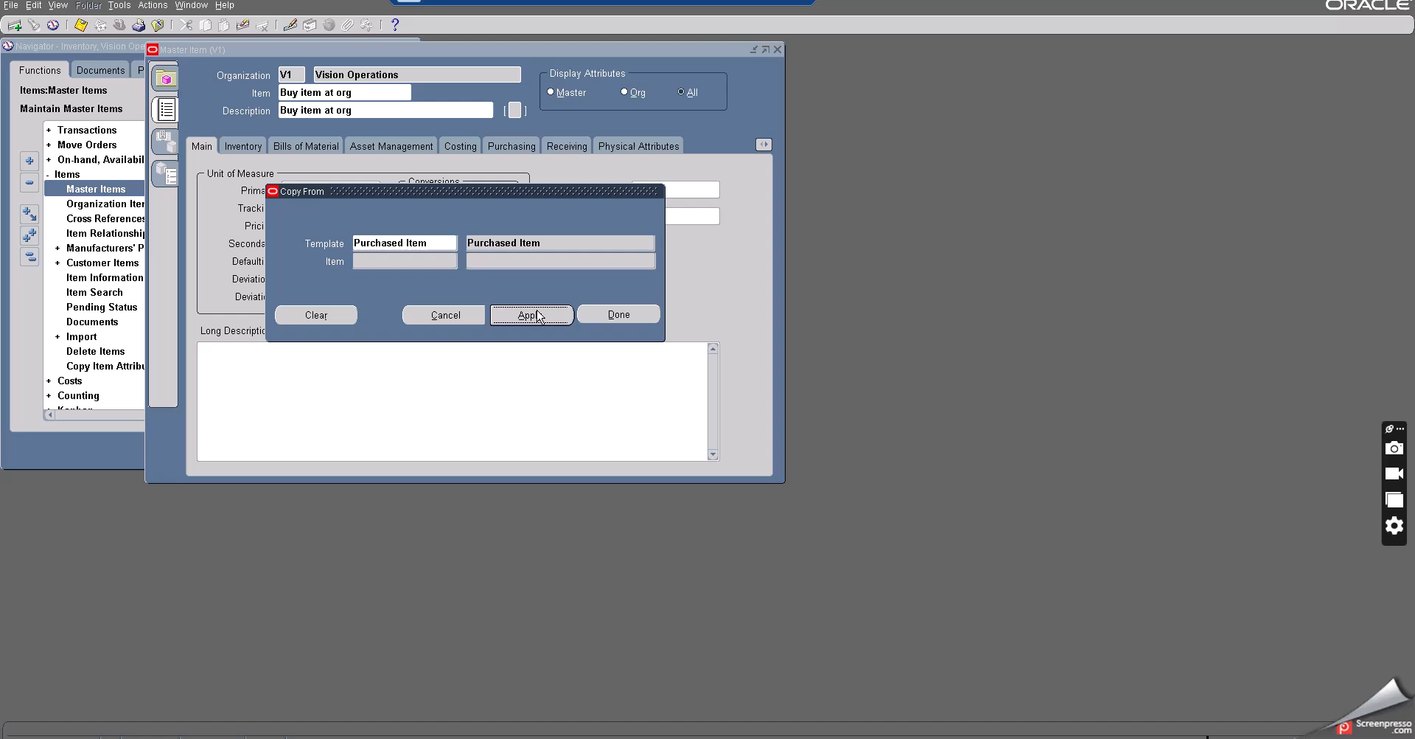
pyautogui.click(619, 317)
pyautogui.click(619, 314)
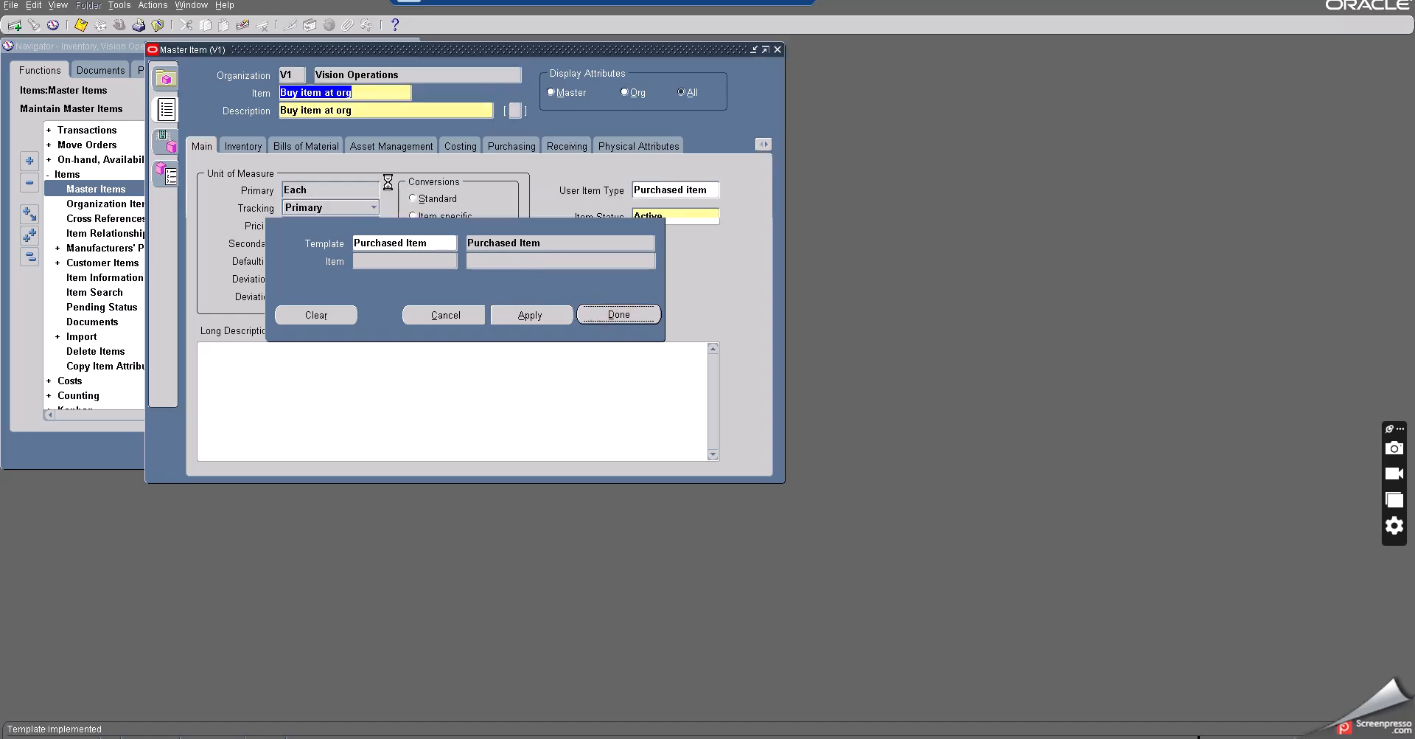
# - Save the templated item, then set its List Price to 5 under purchasing attributes and save
pyautogui.click(82, 27)
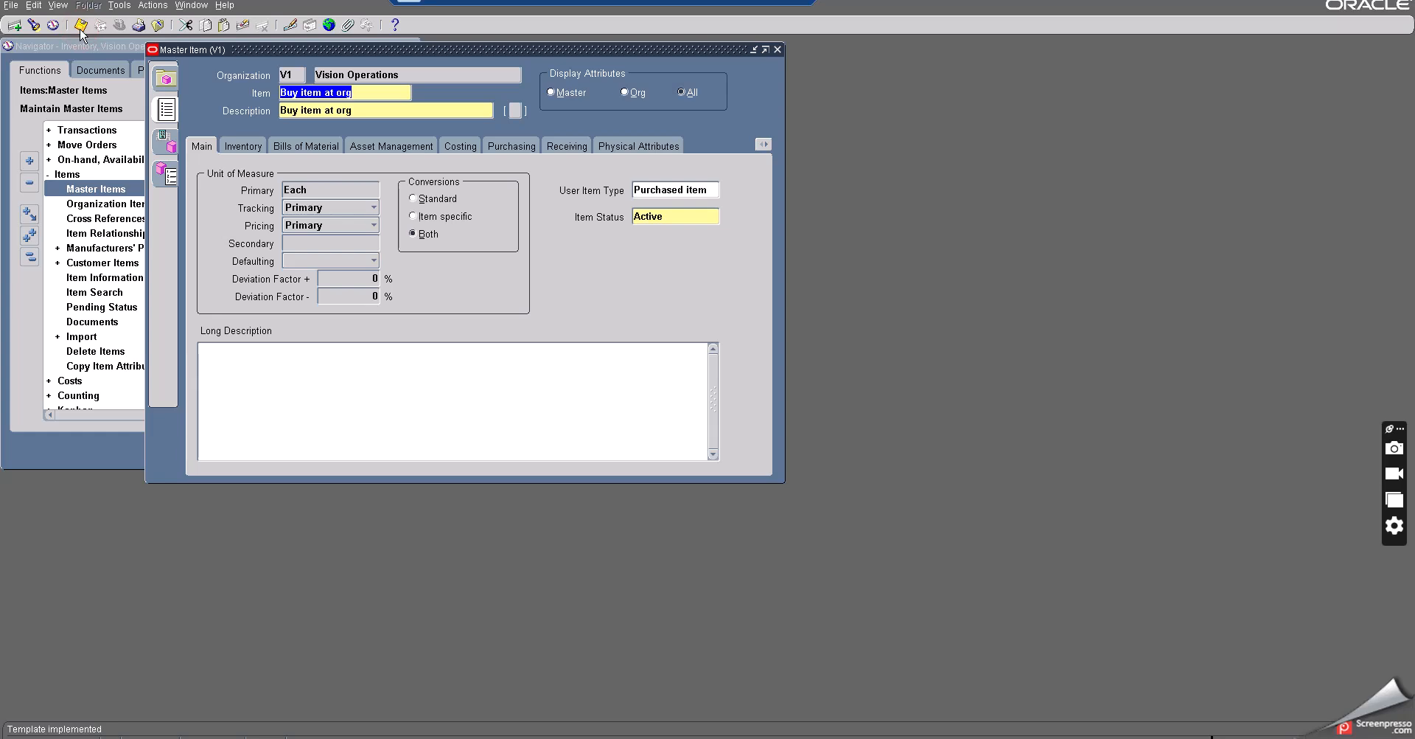
pyautogui.click(82, 27)
pyautogui.click(427, 696)
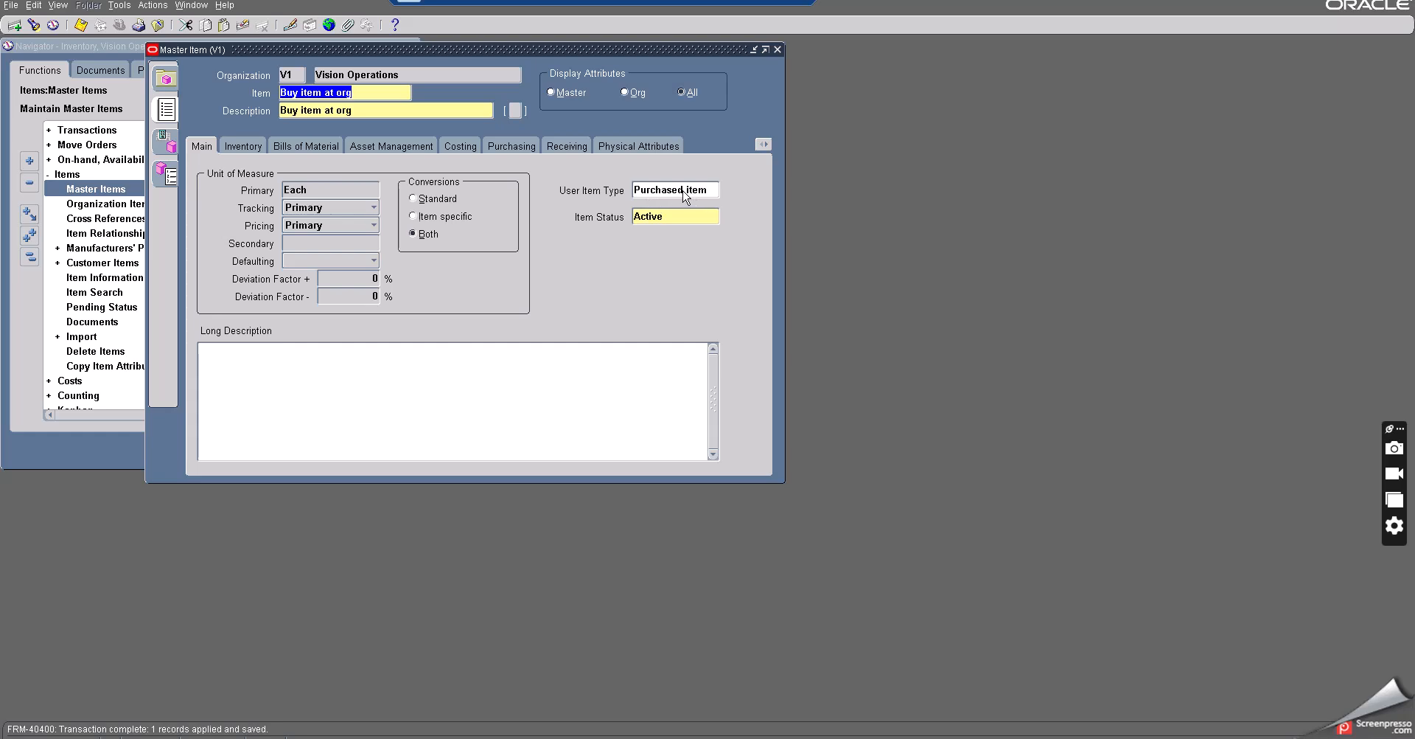
pyautogui.click(509, 146)
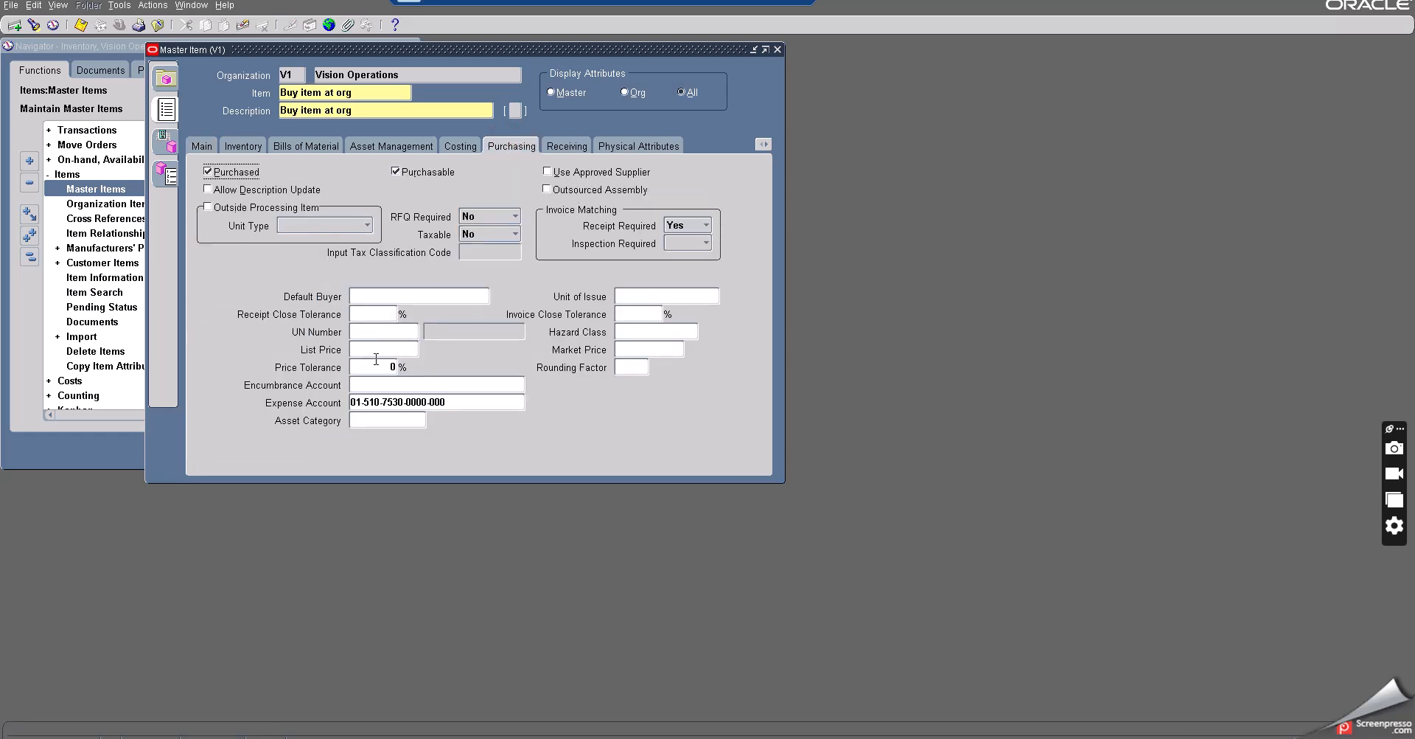
pyautogui.click(378, 352)
pyautogui.write('5')
pyautogui.click(81, 26)
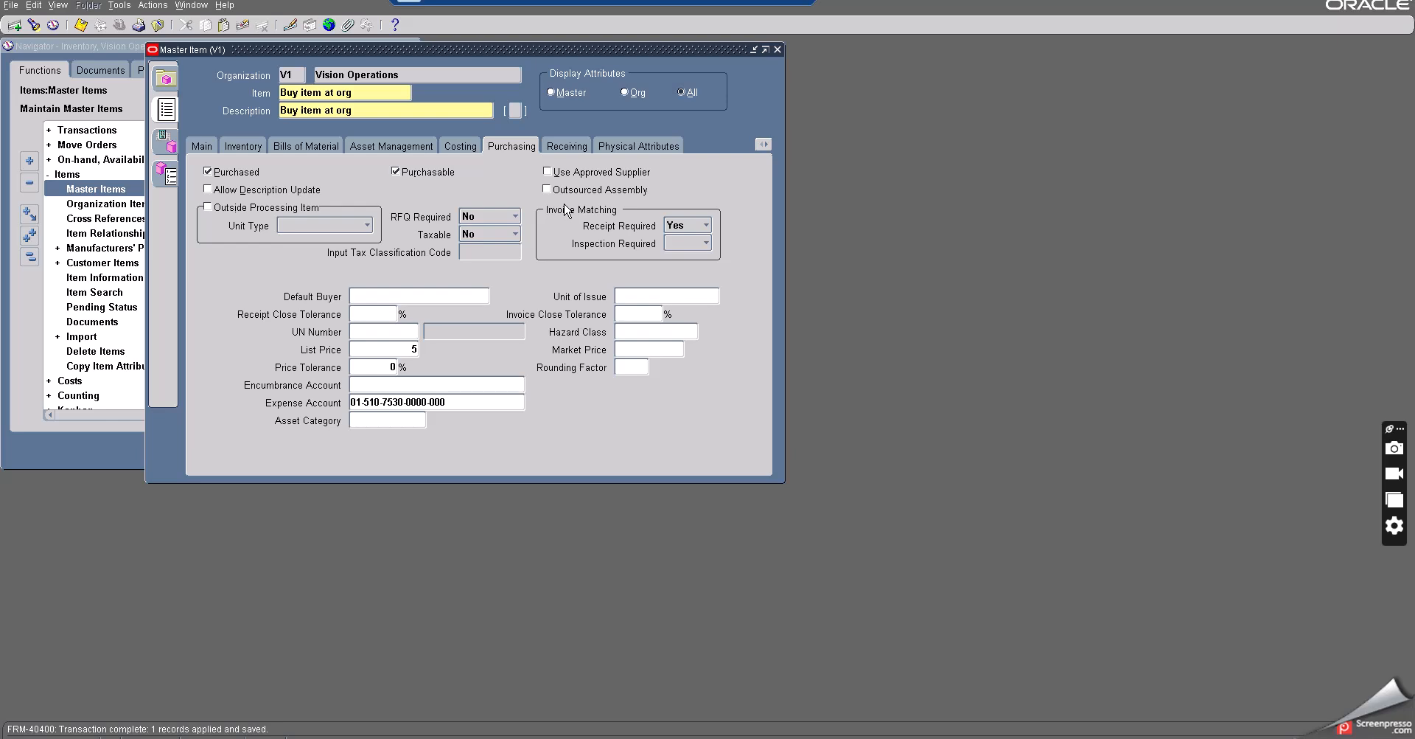
# - Open the item's organization assignments and assign it to M1 Seattle Manufacturing
pyautogui.click(168, 146)
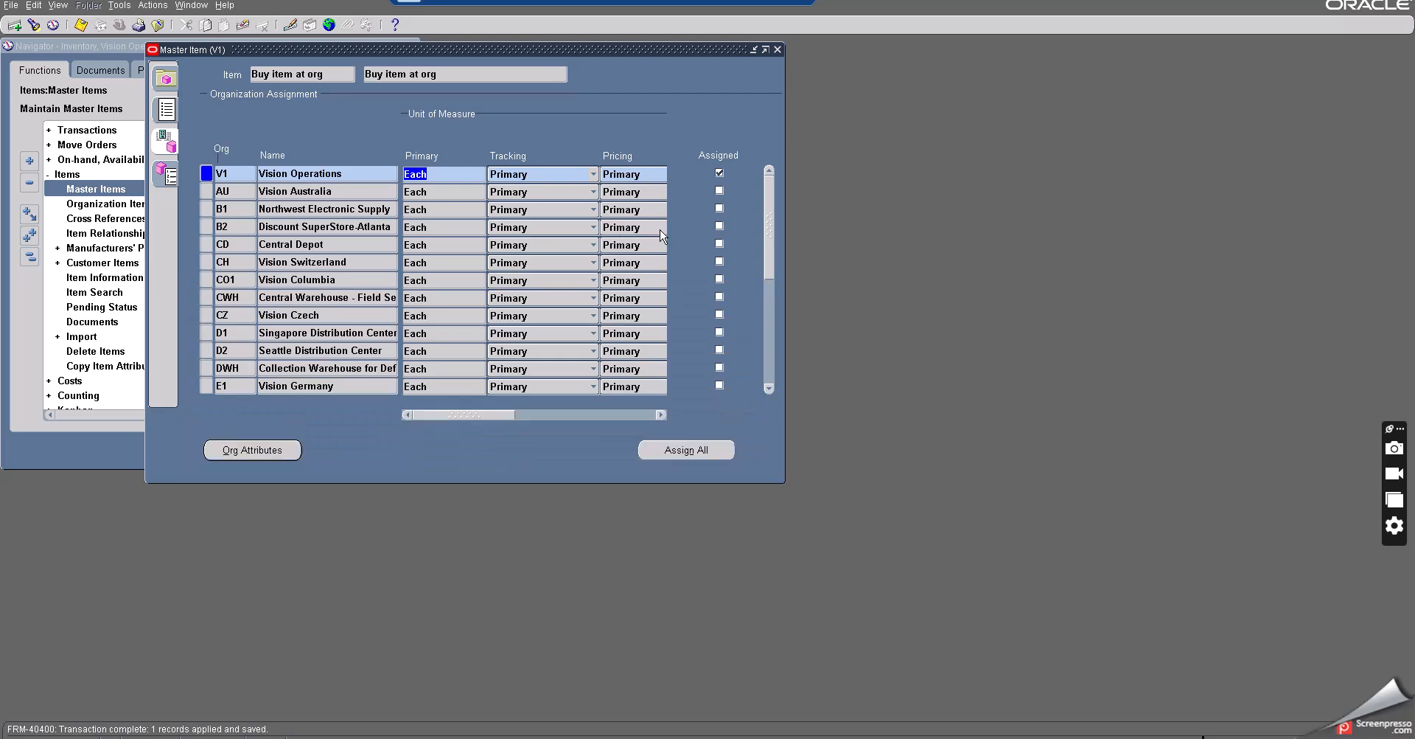
pyautogui.moveTo(769, 244); pyautogui.dragTo(772, 357)
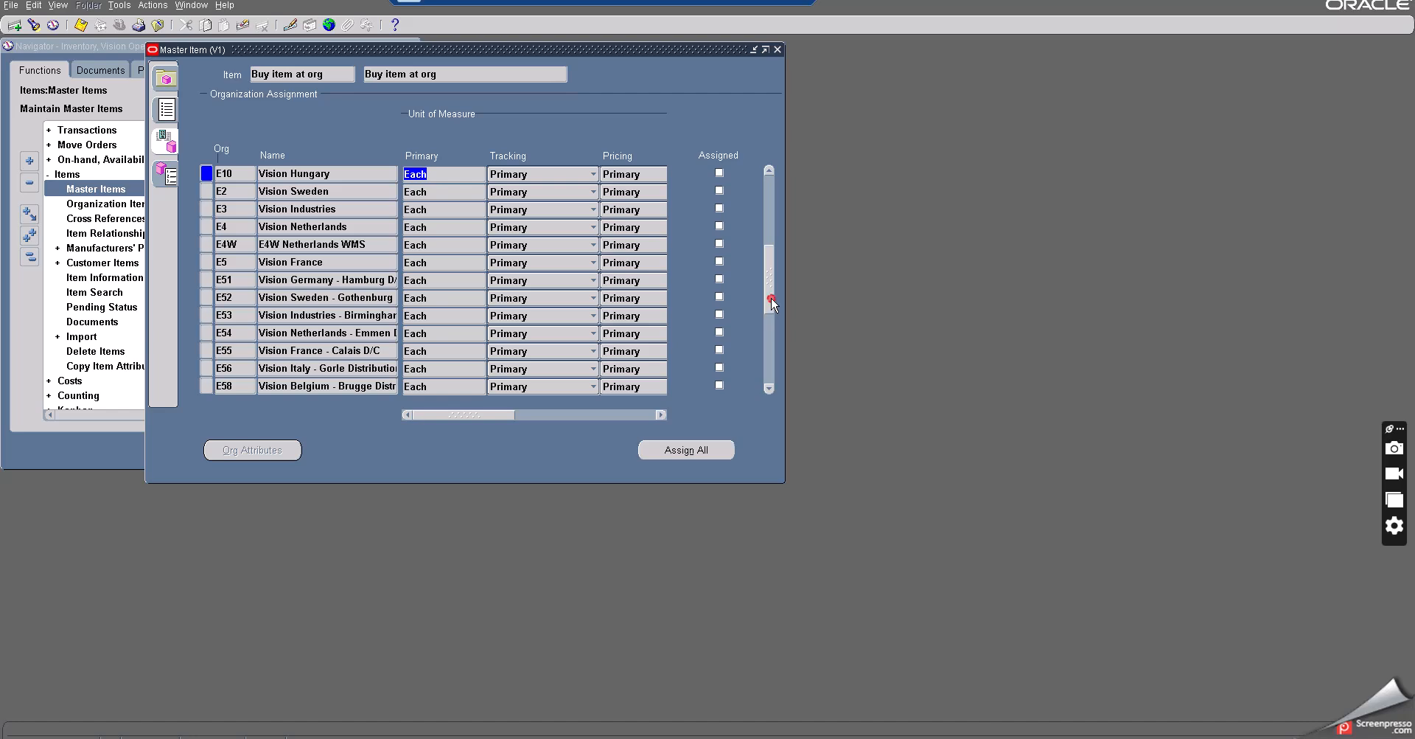
pyautogui.moveTo(771, 304); pyautogui.dragTo(770, 317)
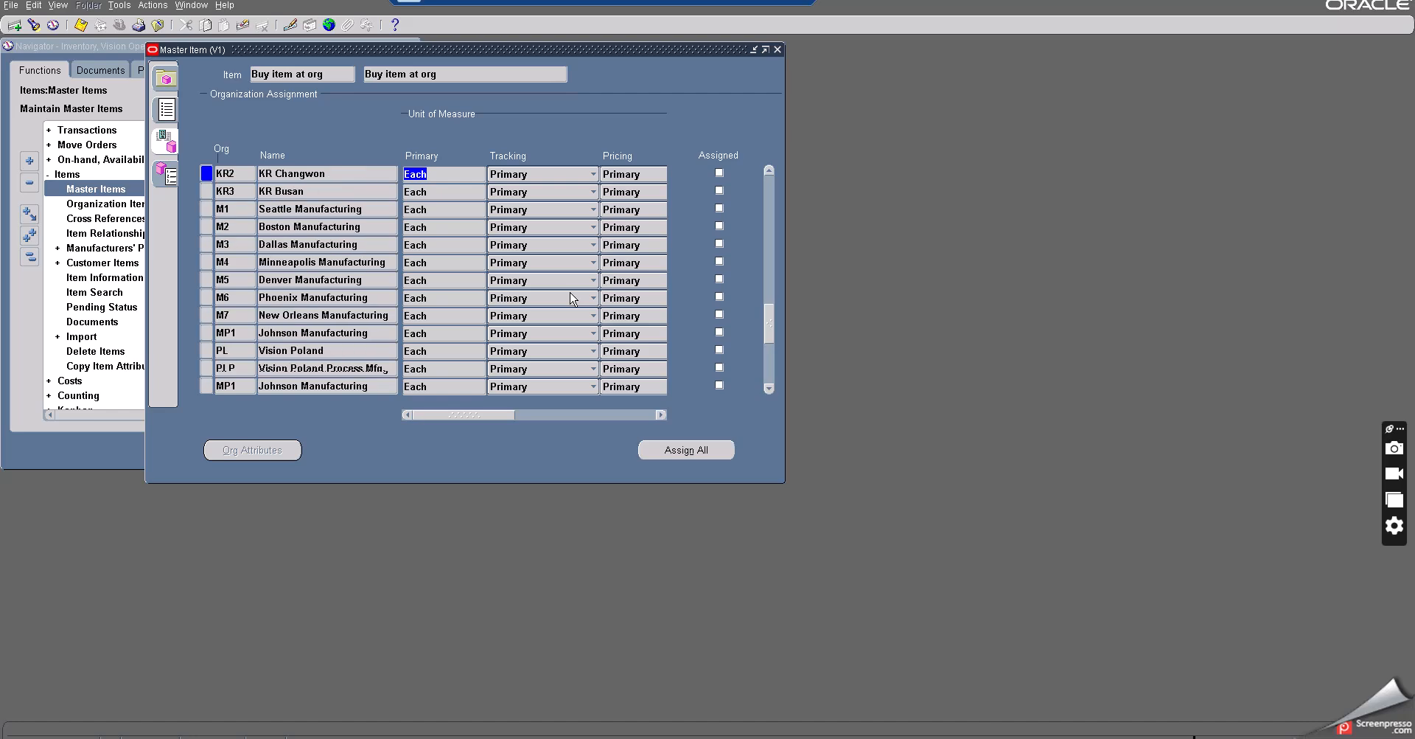
pyautogui.click(721, 208)
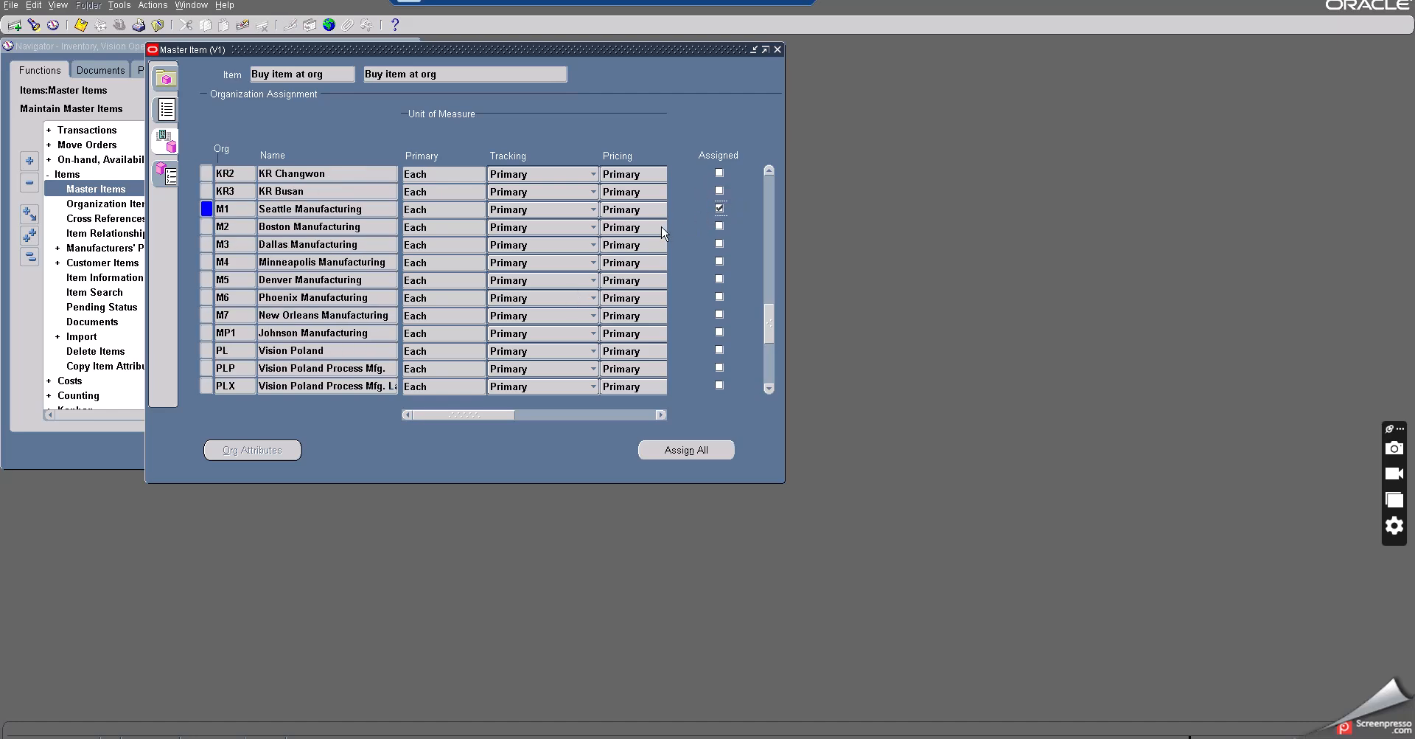
# - Save the organization assignment and open the item's organization attributes for V1 Vision Operations
pyautogui.click(82, 27)
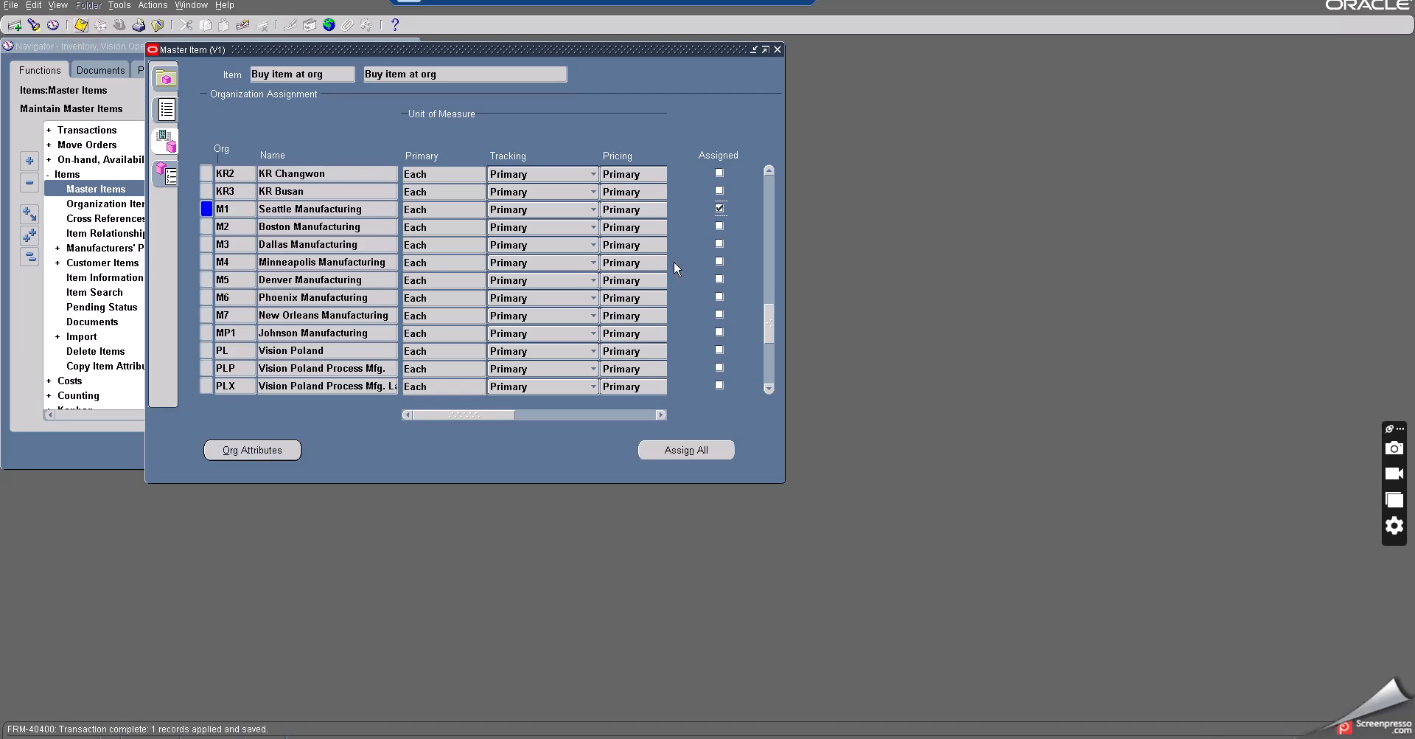
pyautogui.moveTo(769, 324); pyautogui.dragTo(771, 184)
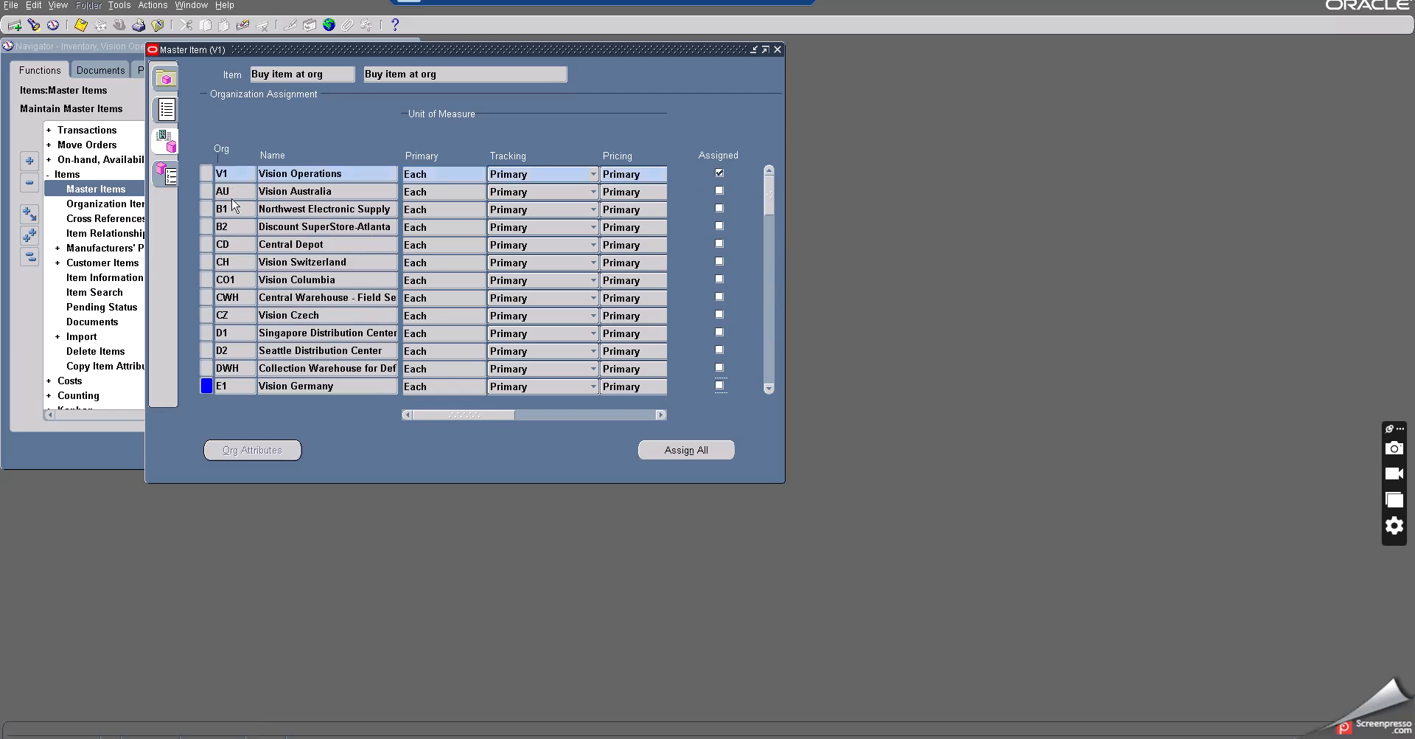
pyautogui.click(221, 175)
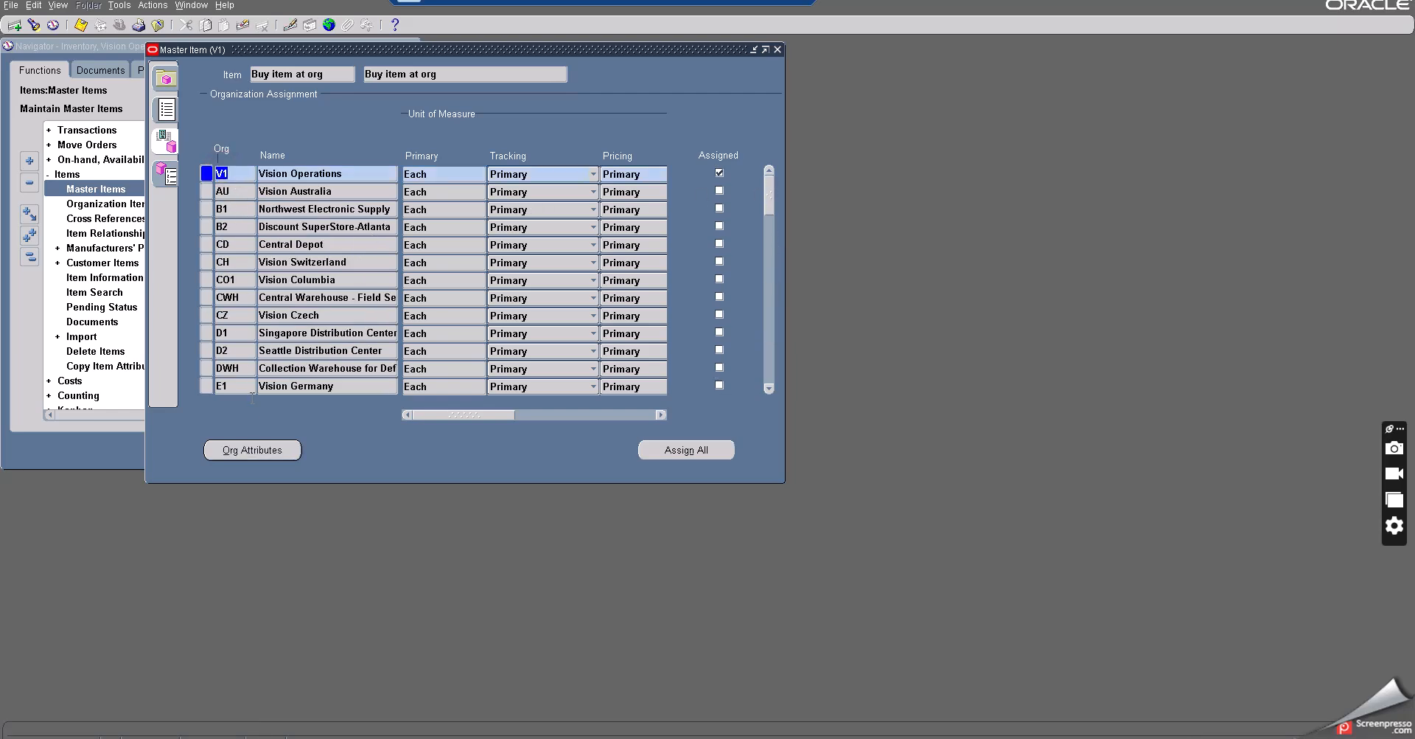
pyautogui.click(251, 450)
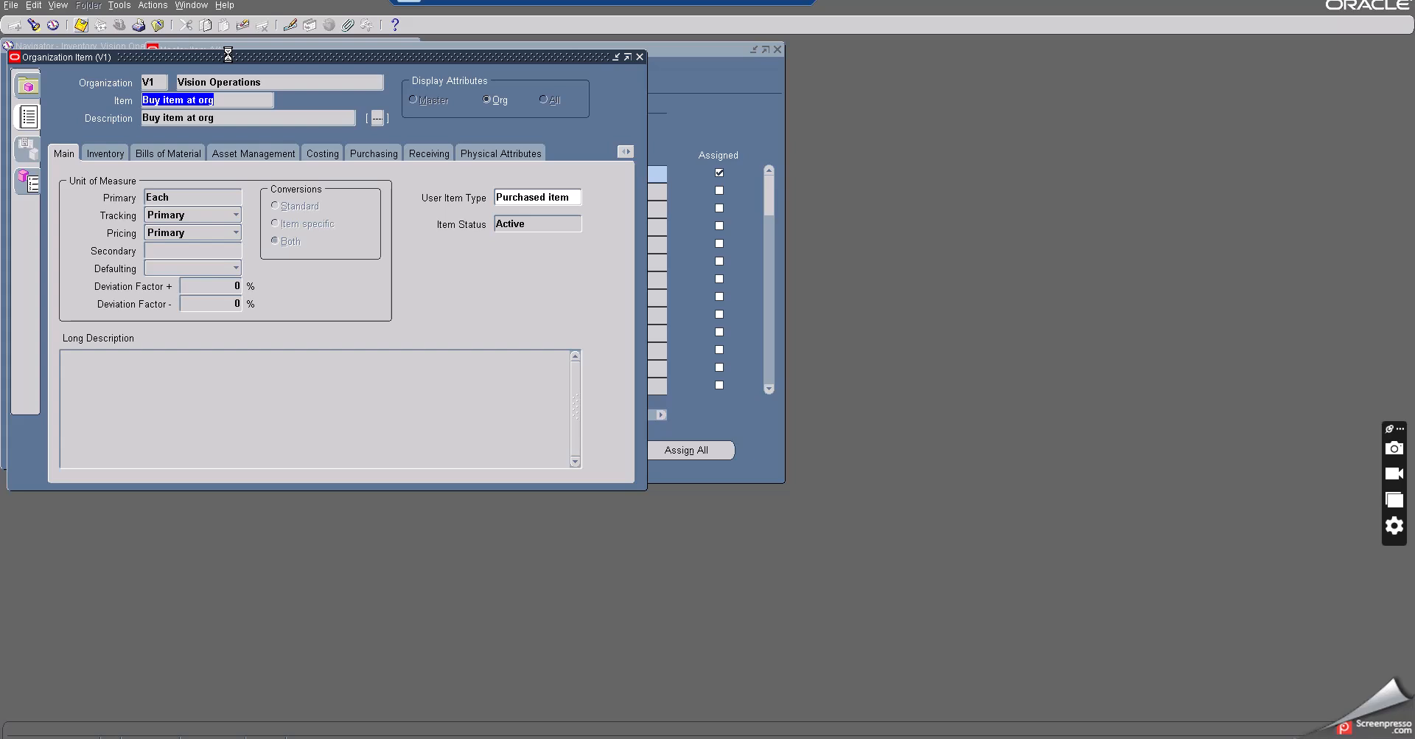
pyautogui.moveTo(229, 55); pyautogui.dragTo(370, 72)
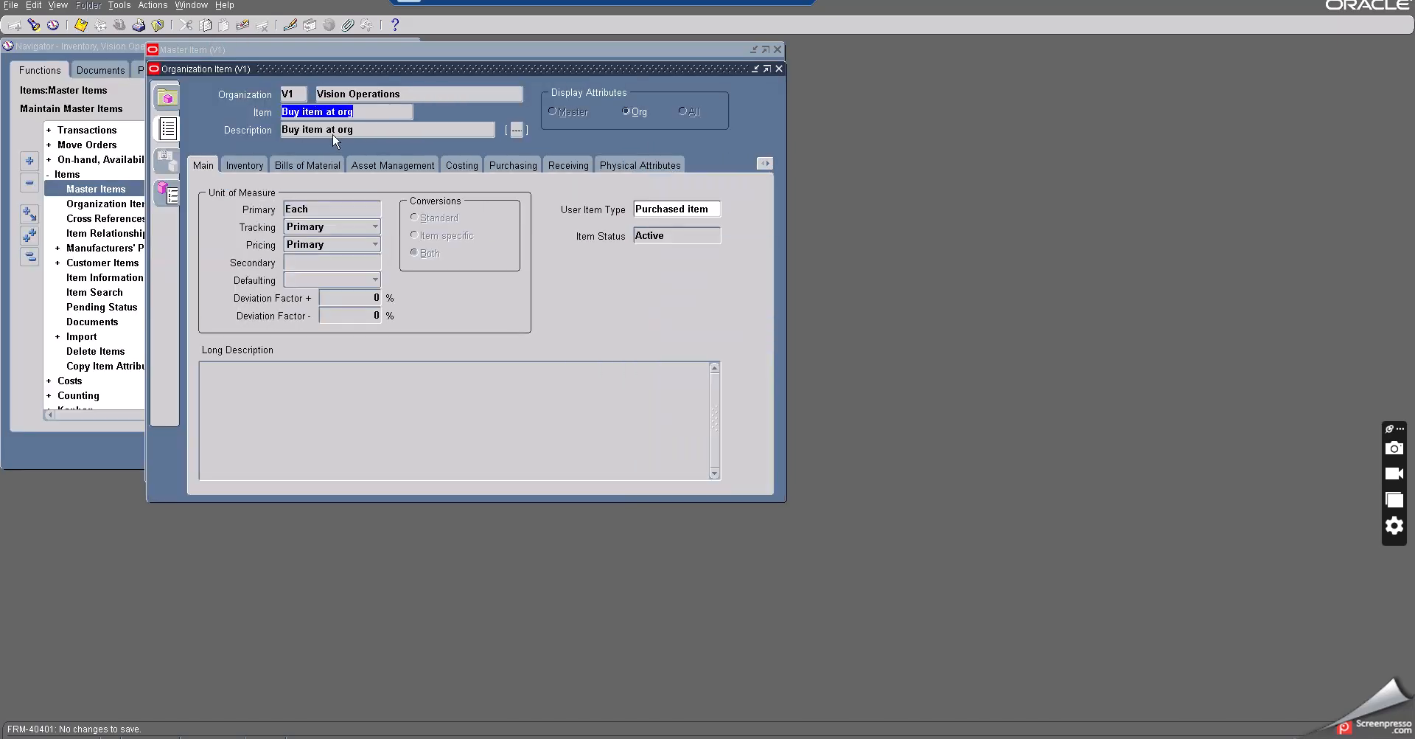
pyautogui.click(366, 114)
pyautogui.click(361, 114)
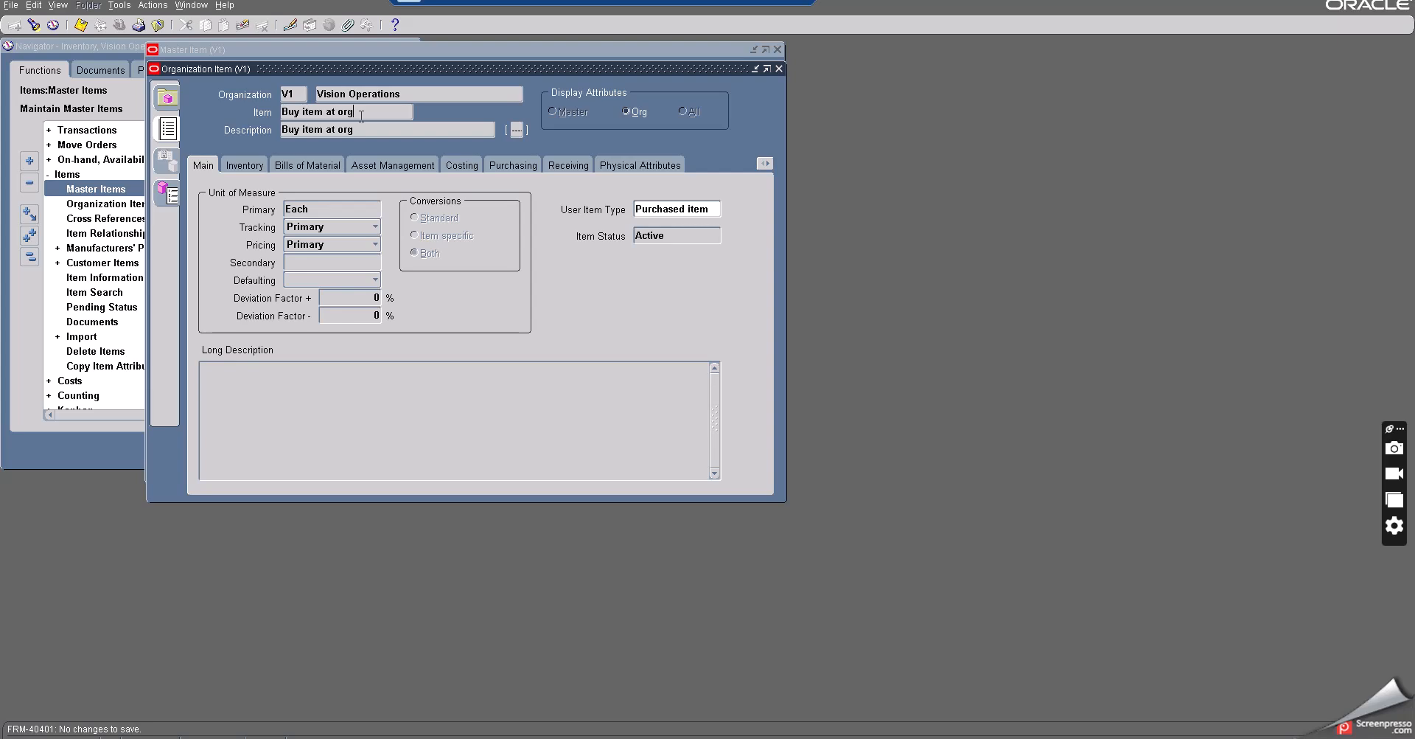
# - Set the item's Inventory Planning Method to Min-Max under General Planning and save
pyautogui.click(506, 166)
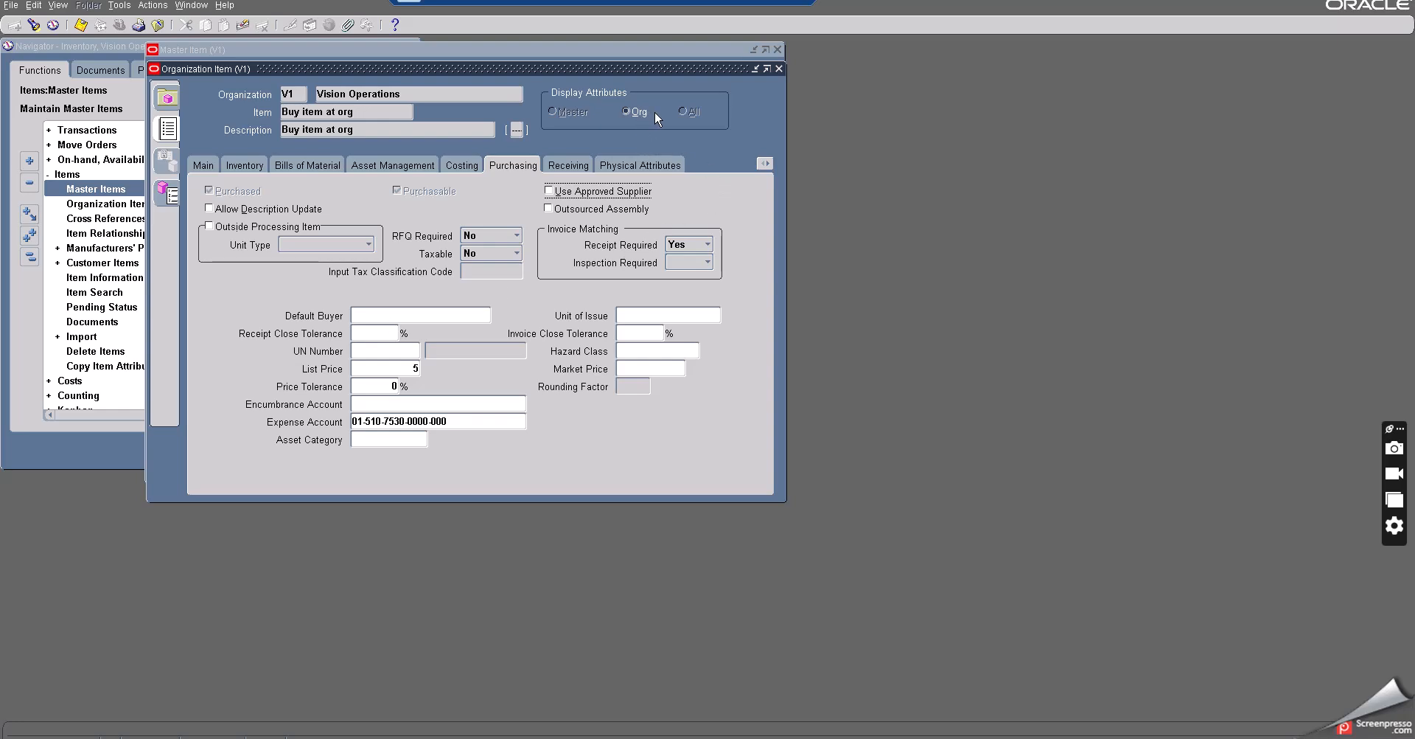
pyautogui.click(765, 166)
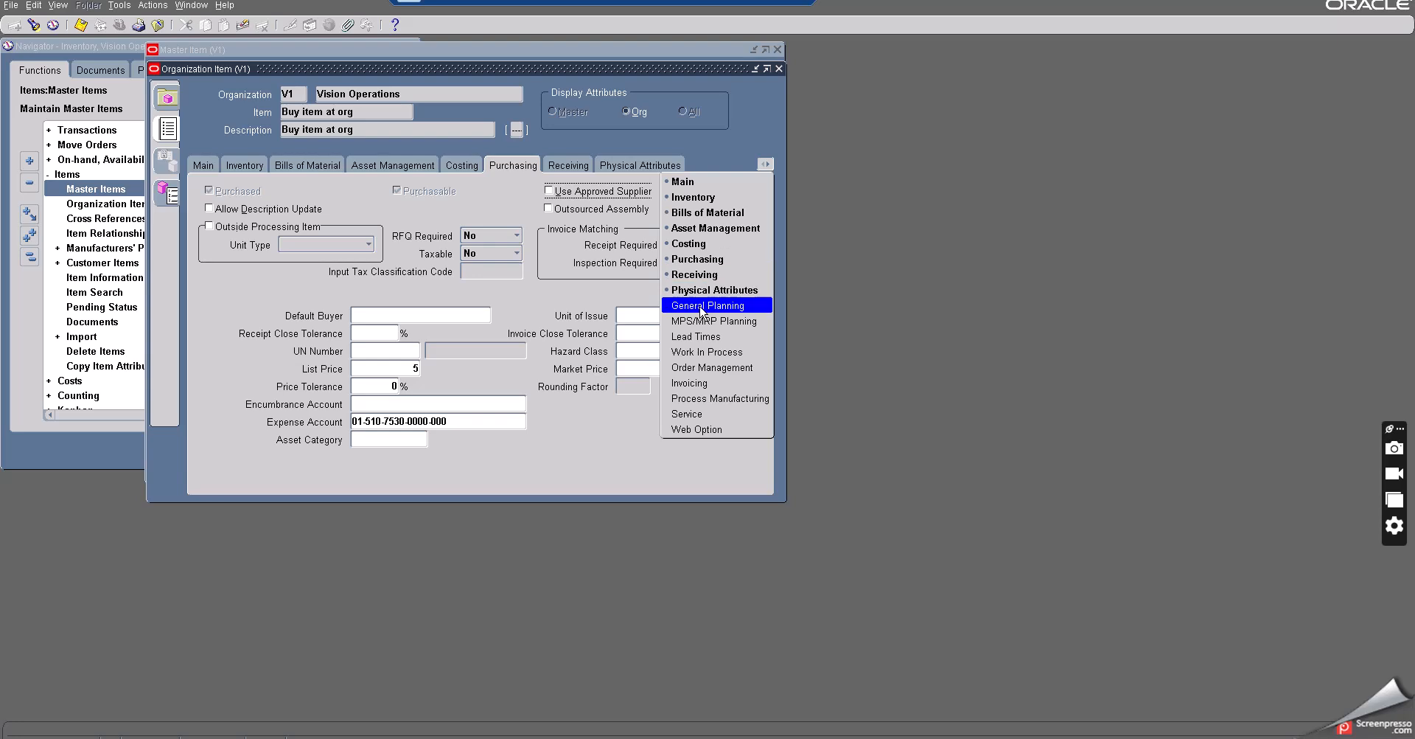
pyautogui.click(700, 306)
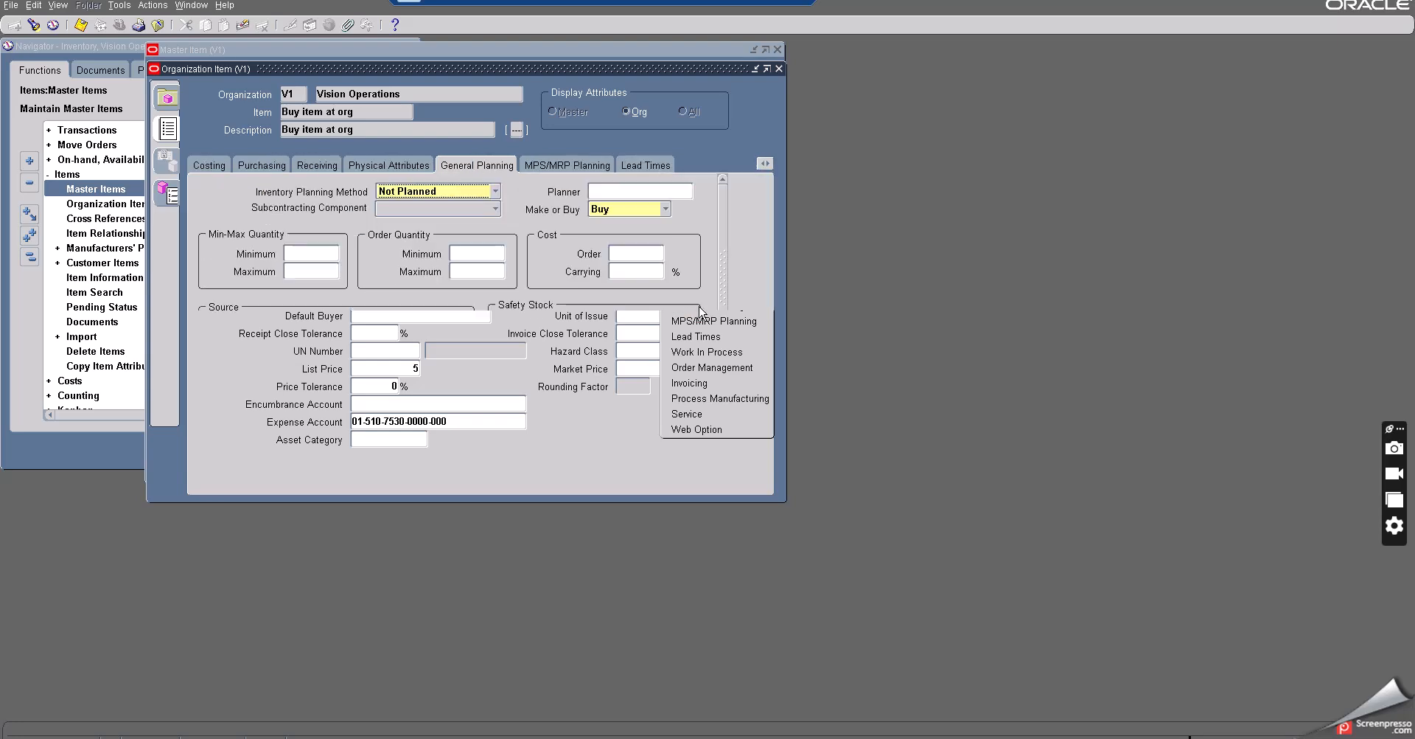
pyautogui.click(415, 194)
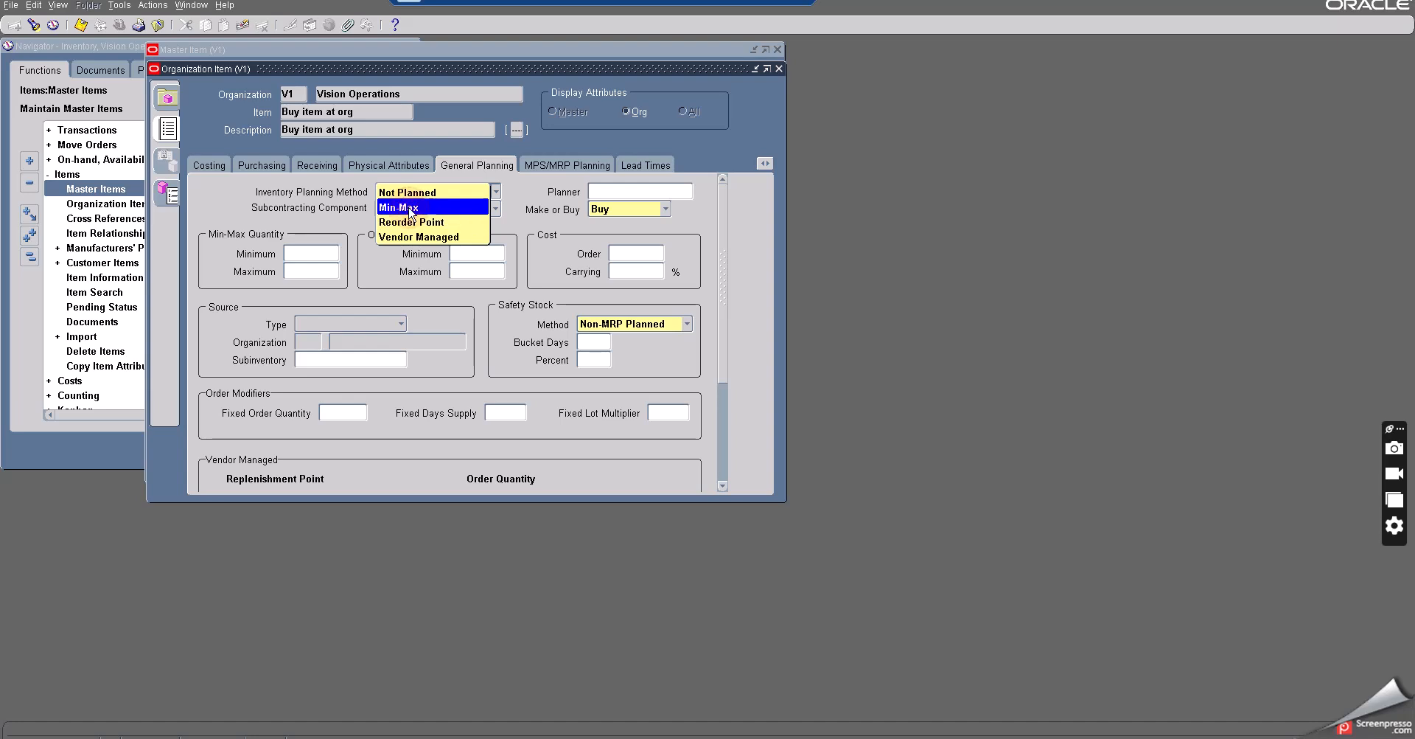
pyautogui.click(412, 209)
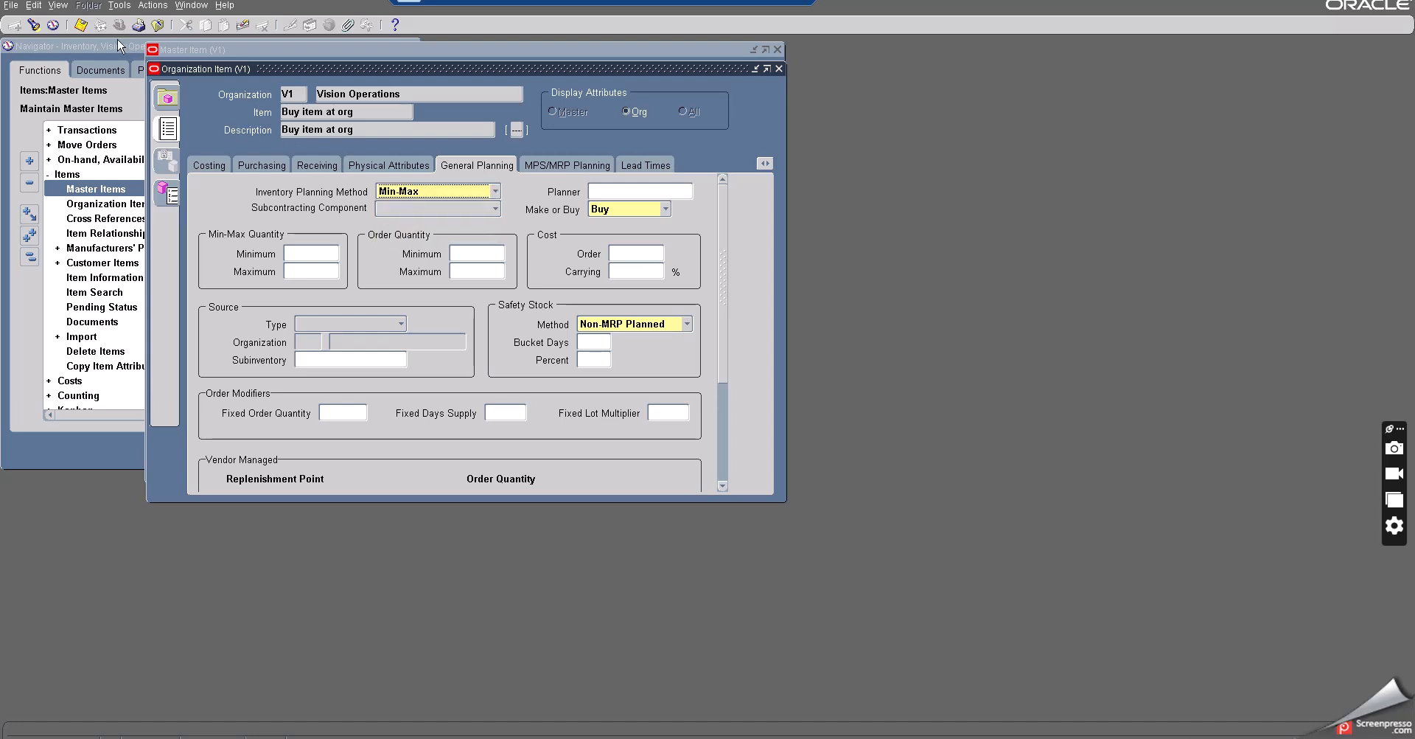
pyautogui.click(82, 26)
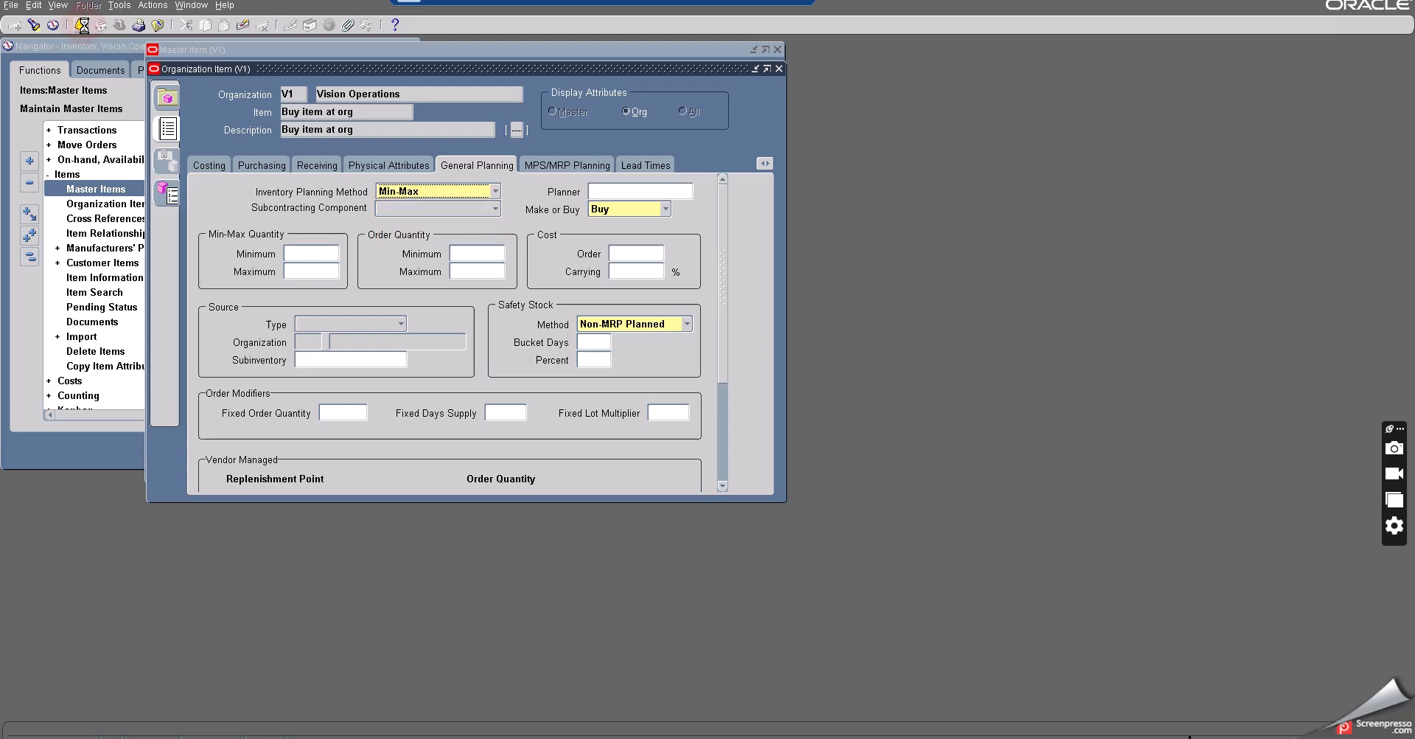
# - Enter Min-Max Quantity minimum 200 and maximum 3000, and Order Quantity minimum 300 and maximum 1000
pyautogui.click(295, 255)
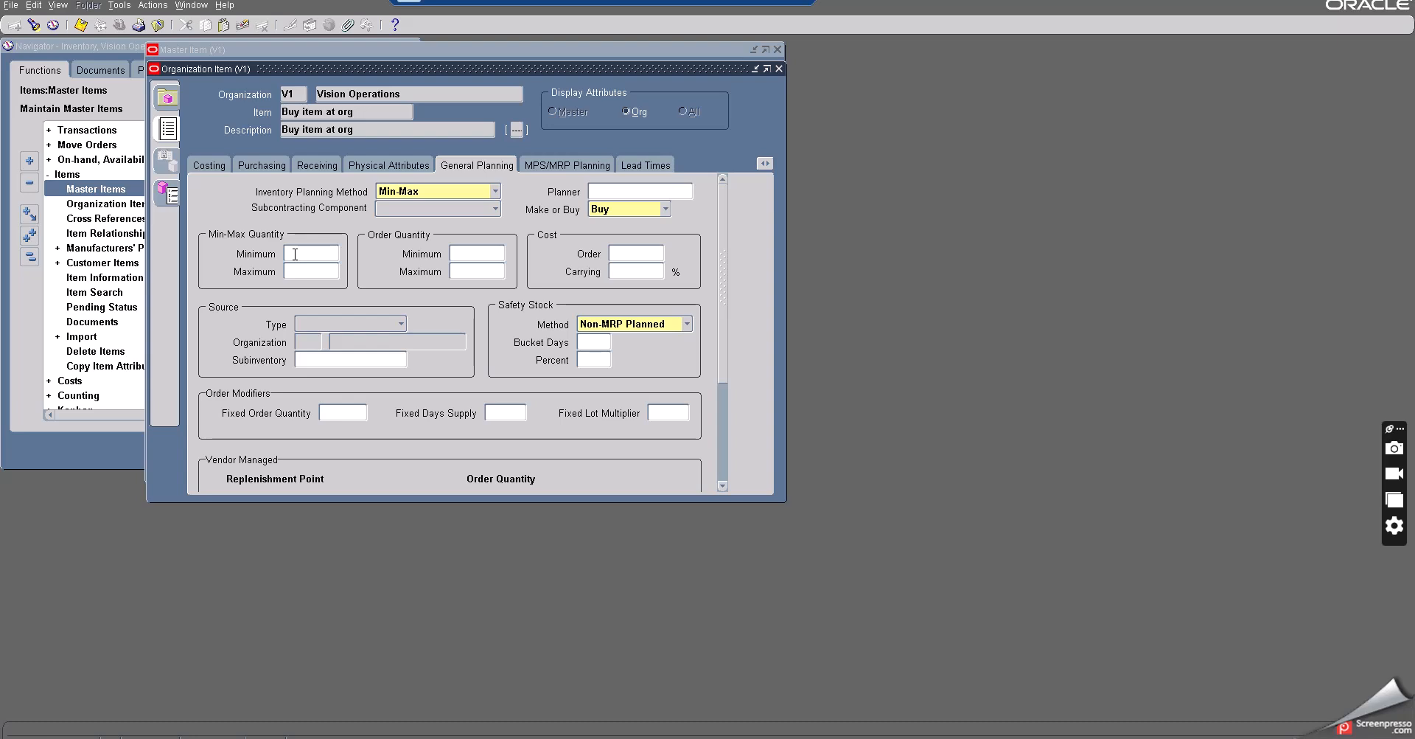
pyautogui.click(600, 710)
pyautogui.write('200')
pyautogui.press('Tab')
pyautogui.write('3000')
pyautogui.click(485, 255)
pyautogui.click(491, 274)
# - Set the Source Type to Supplier and the Fixed Lot Multiplier to 50
pyautogui.click(341, 325)
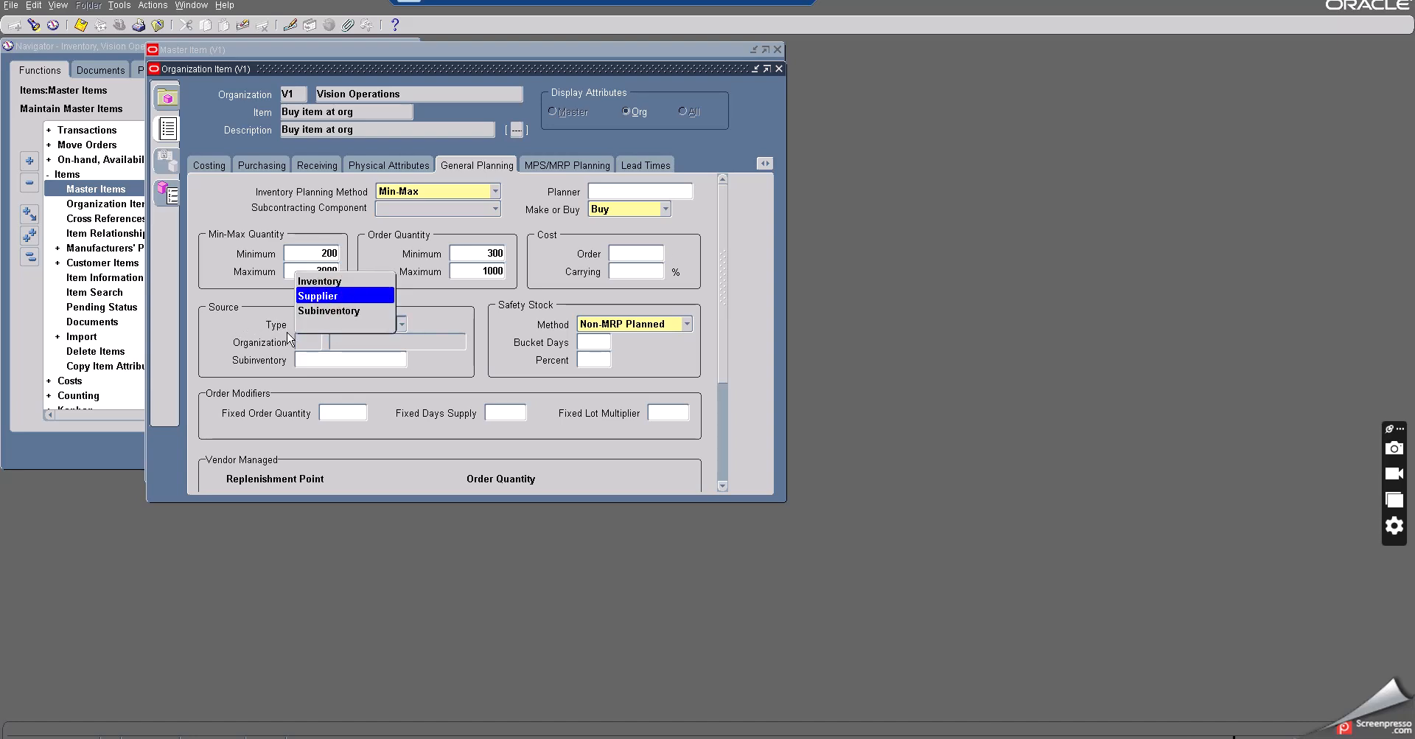
pyautogui.press('Return')
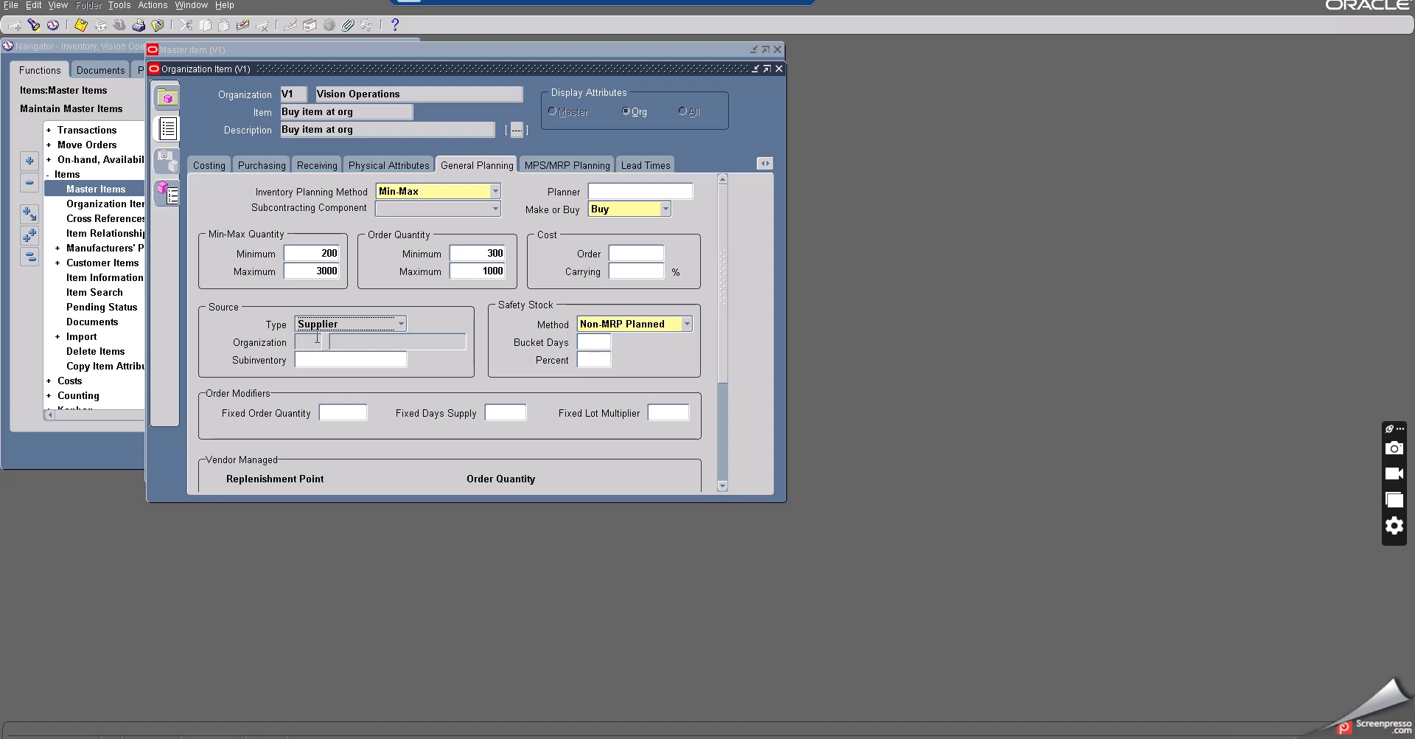
pyautogui.click(663, 412)
pyautogui.write('50')
pyautogui.press('Tab')
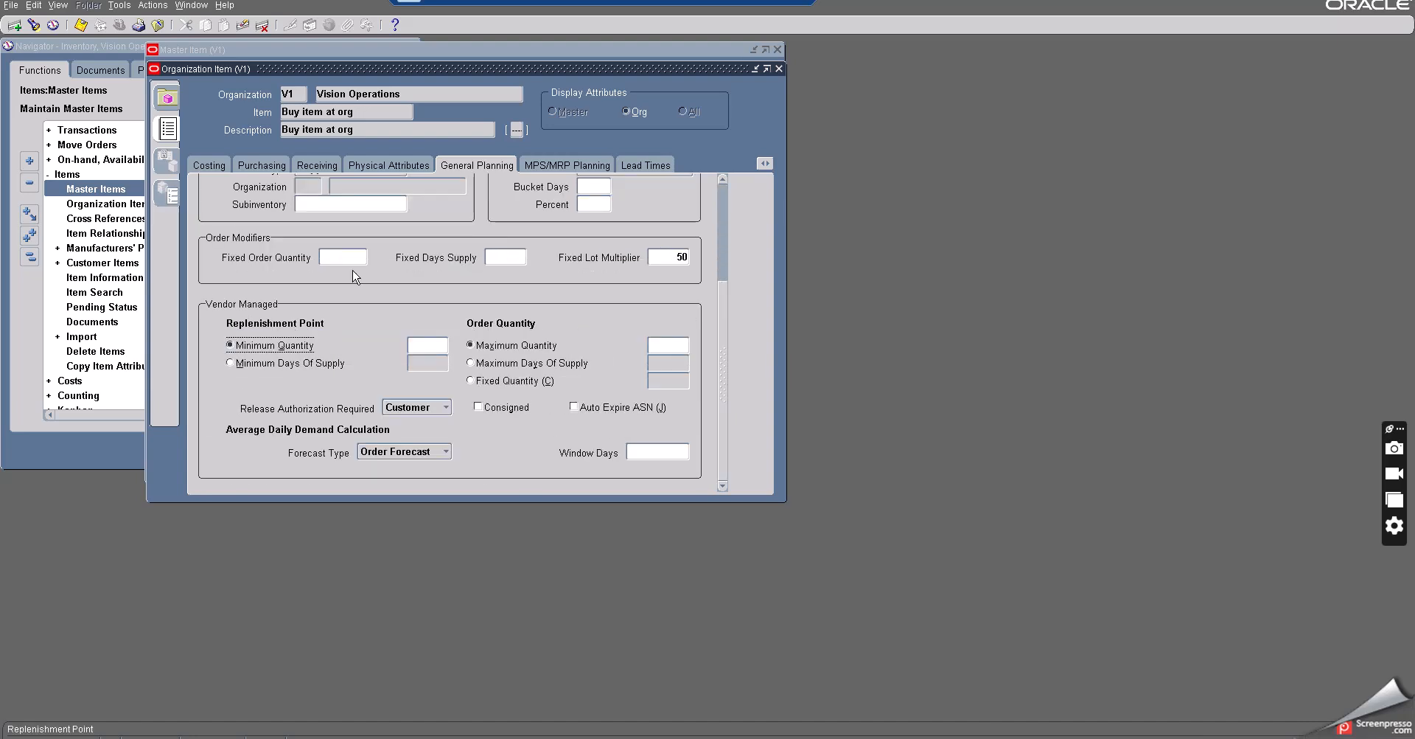
# - Save the item's general planning attributes
pyautogui.scroll(2, 361, 321)
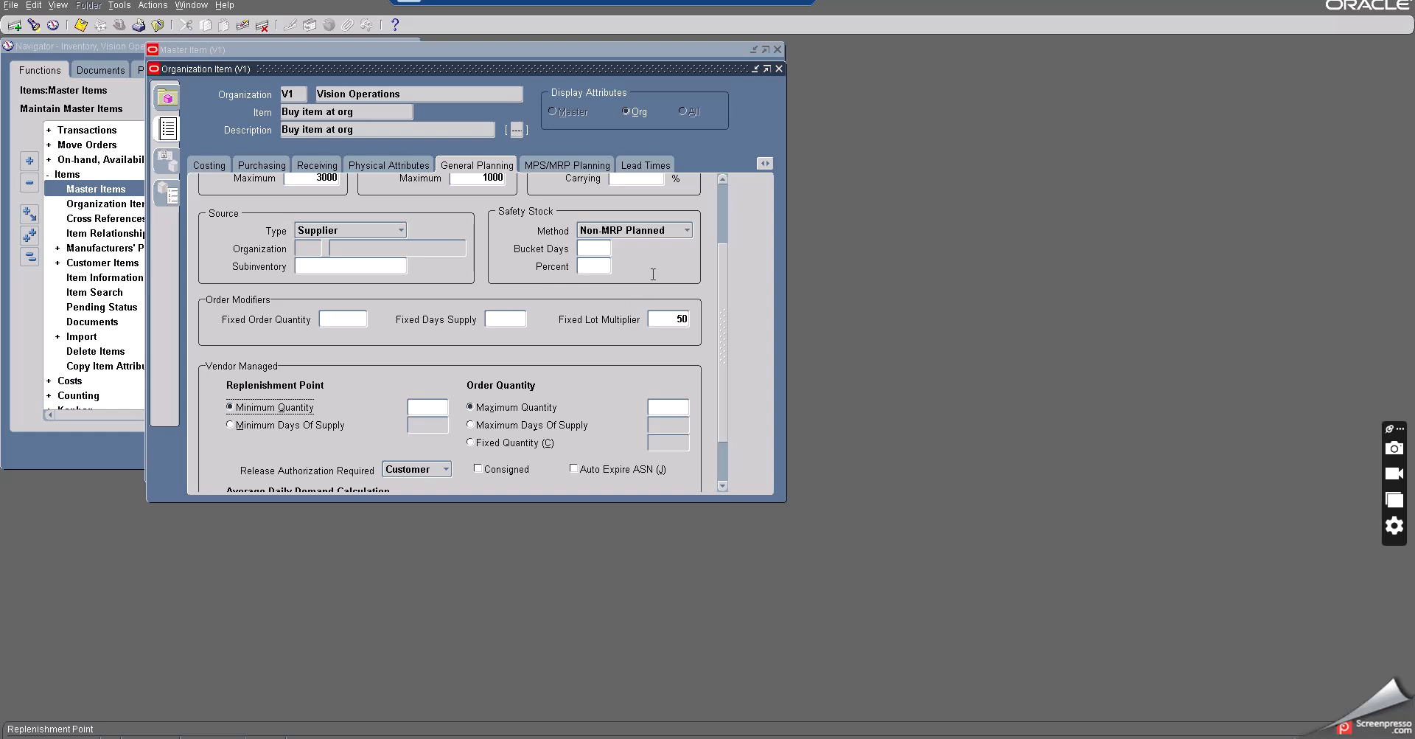
pyautogui.click(726, 304)
pyautogui.moveTo(723, 298); pyautogui.dragTo(727, 191)
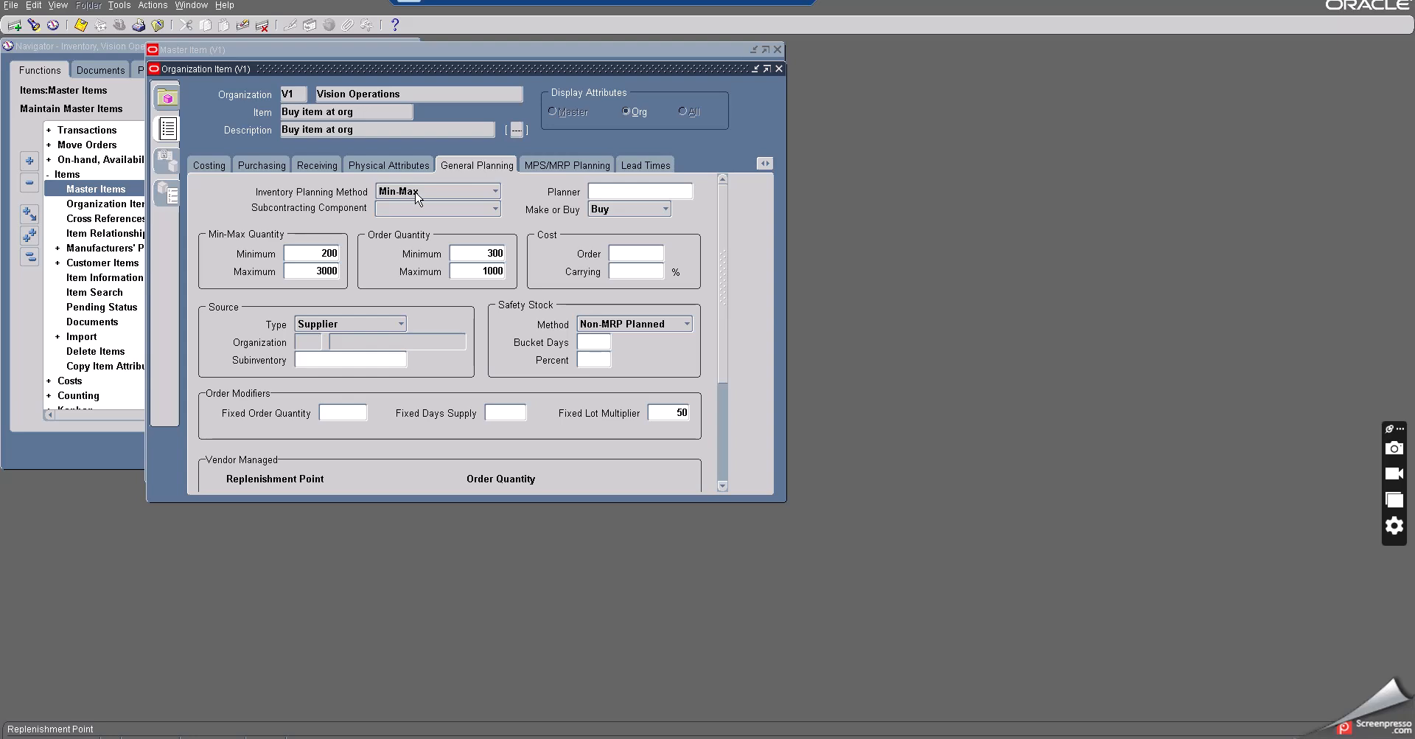
pyautogui.click(315, 254)
pyautogui.click(314, 271)
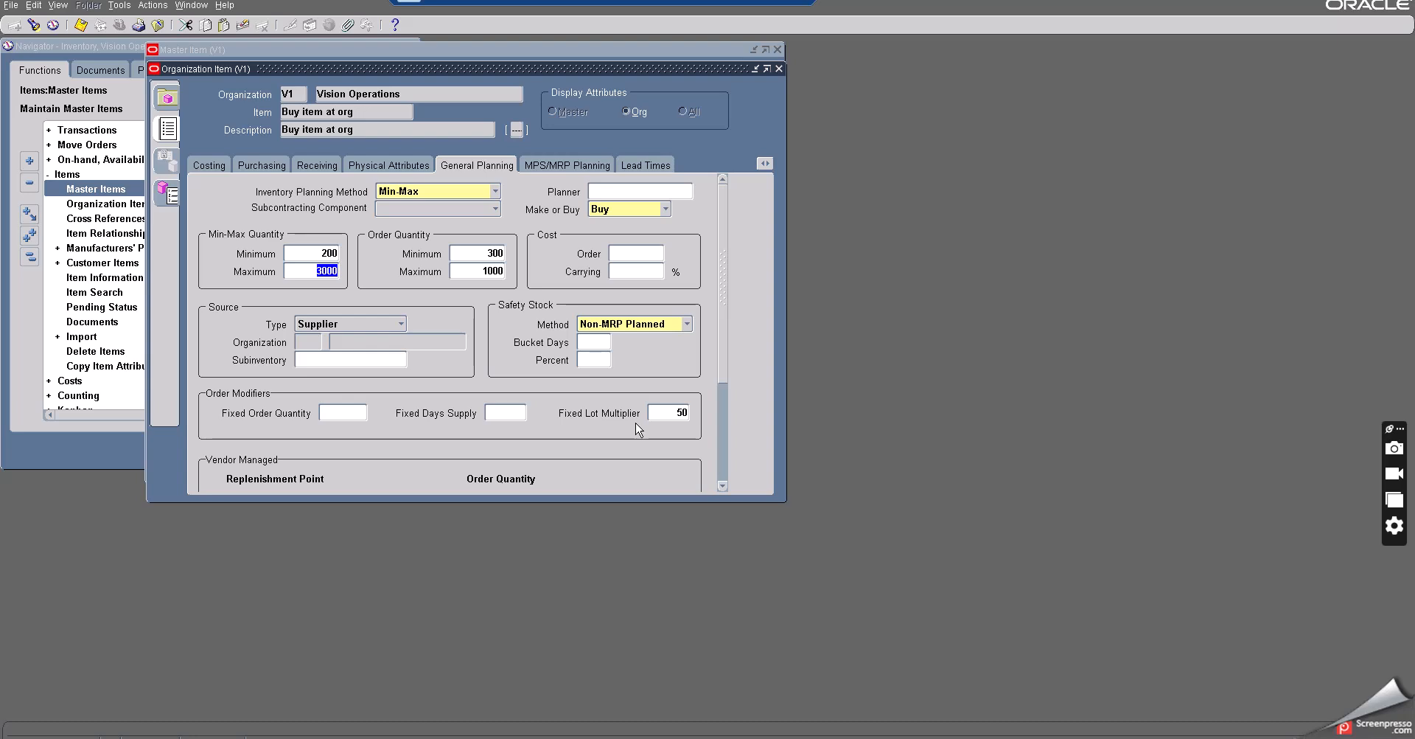
pyautogui.click(80, 27)
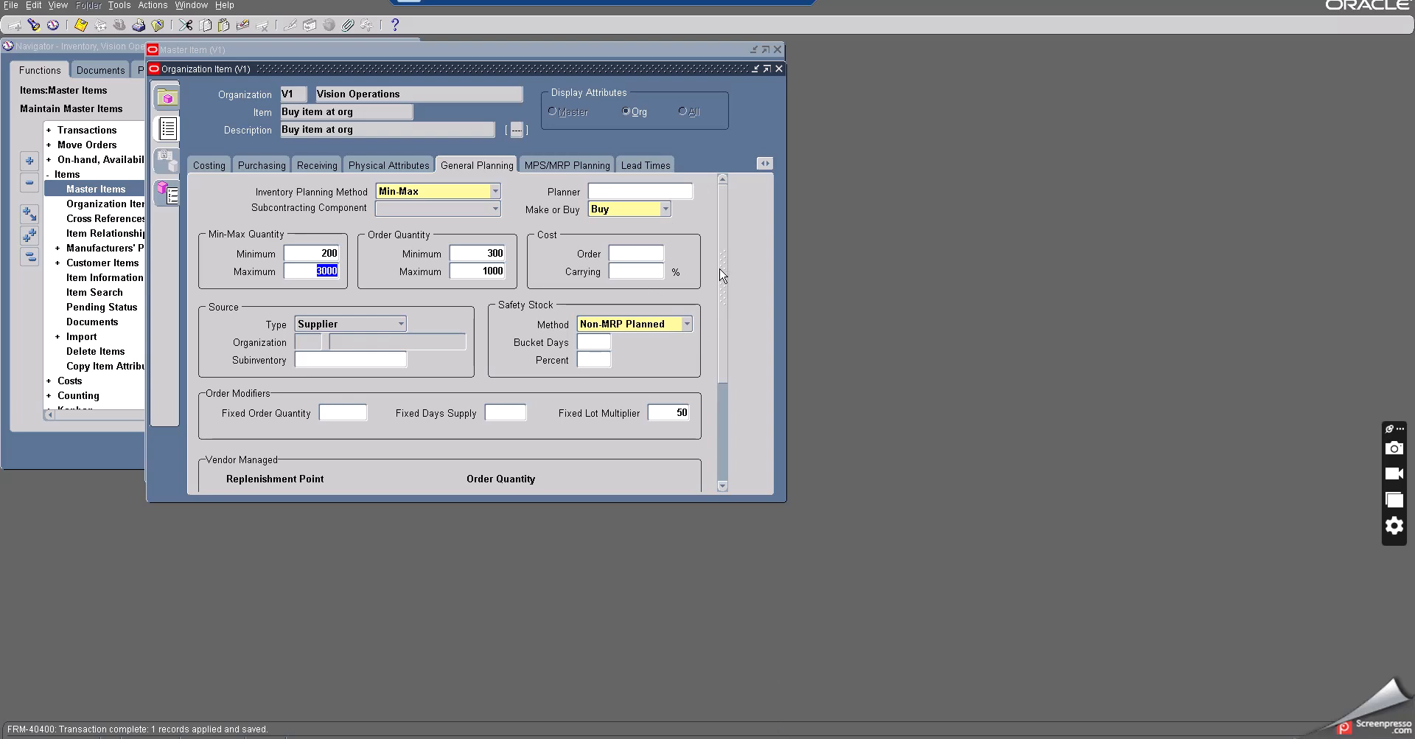
# - Copy the item name Buy item at org into the Item Name line of the Notepad notes
pyautogui.click(764, 163)
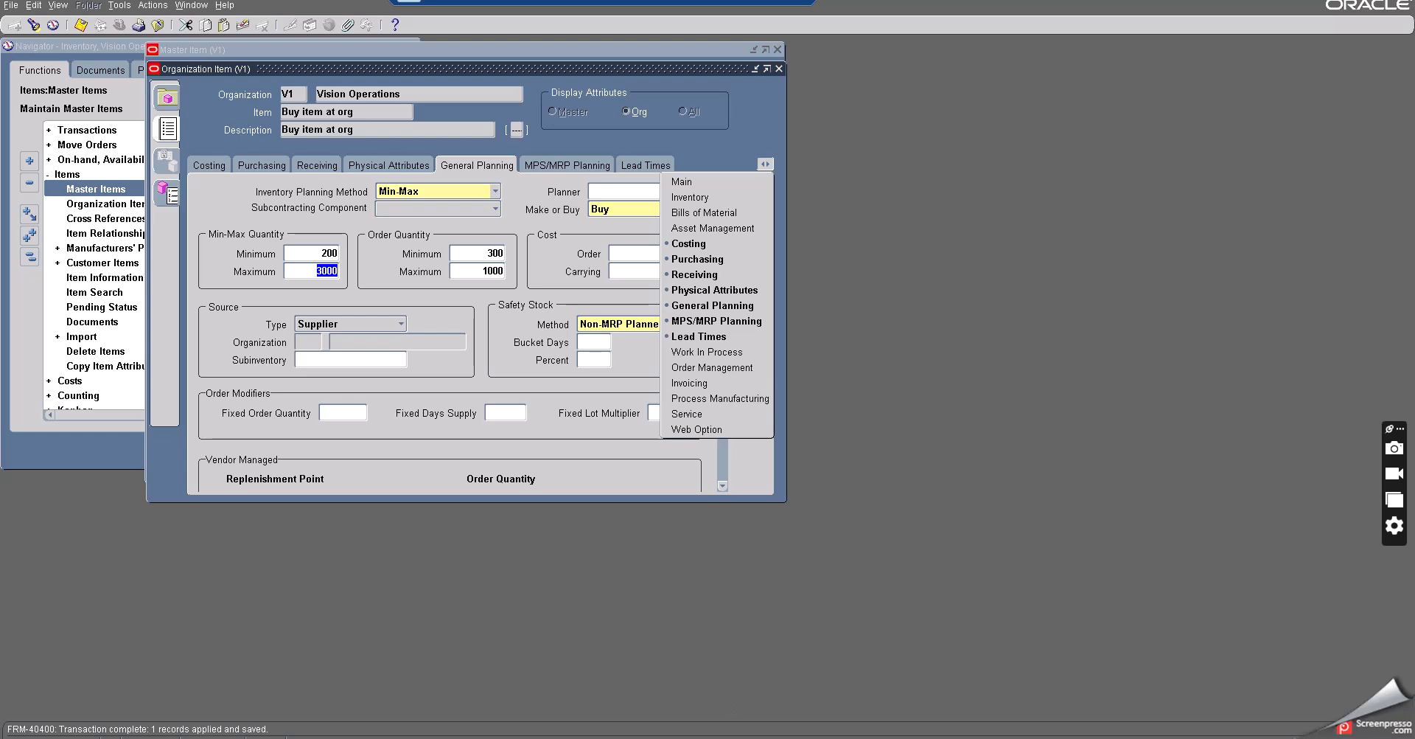
pyautogui.hotkey('alt', 'Tab')
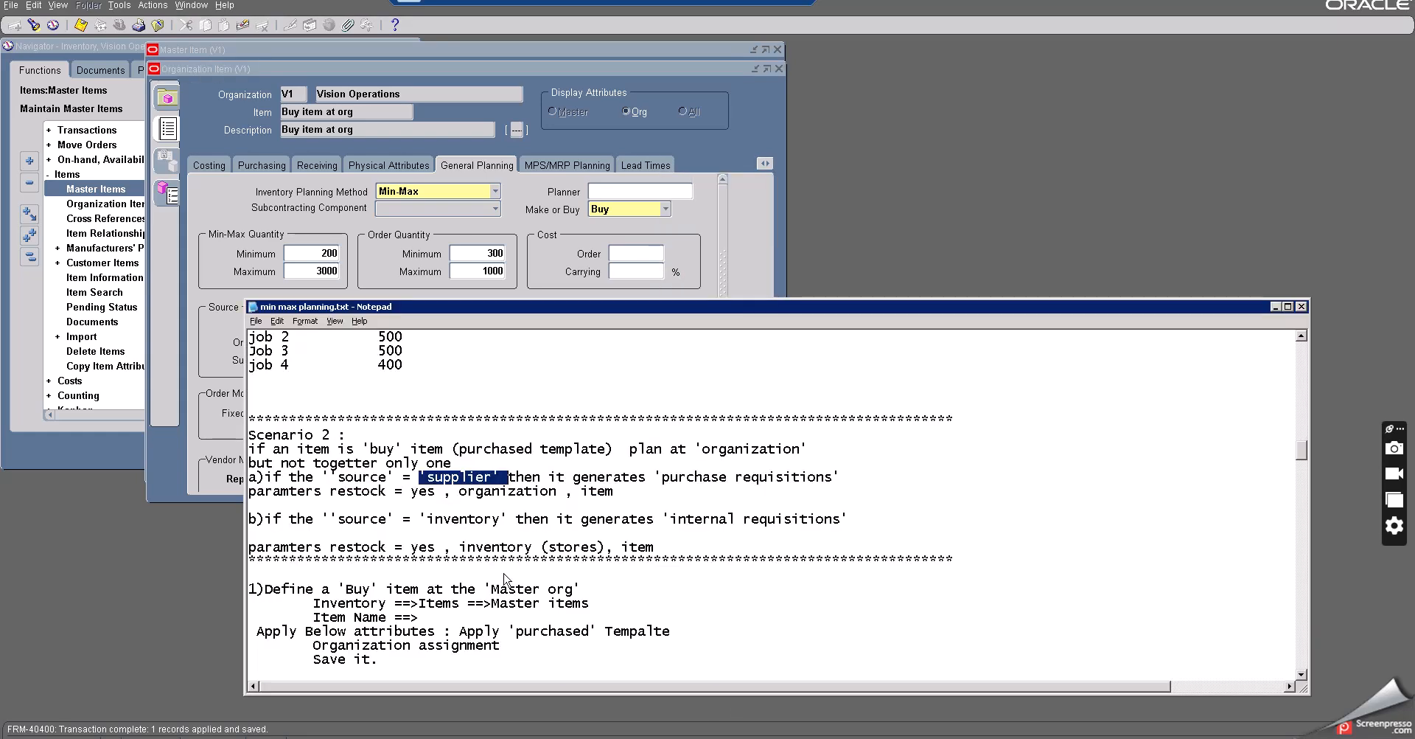
pyautogui.moveTo(533, 307); pyautogui.dragTo(361, 114)
pyautogui.click(361, 114)
pyautogui.hotkey('ctrl', 'c')
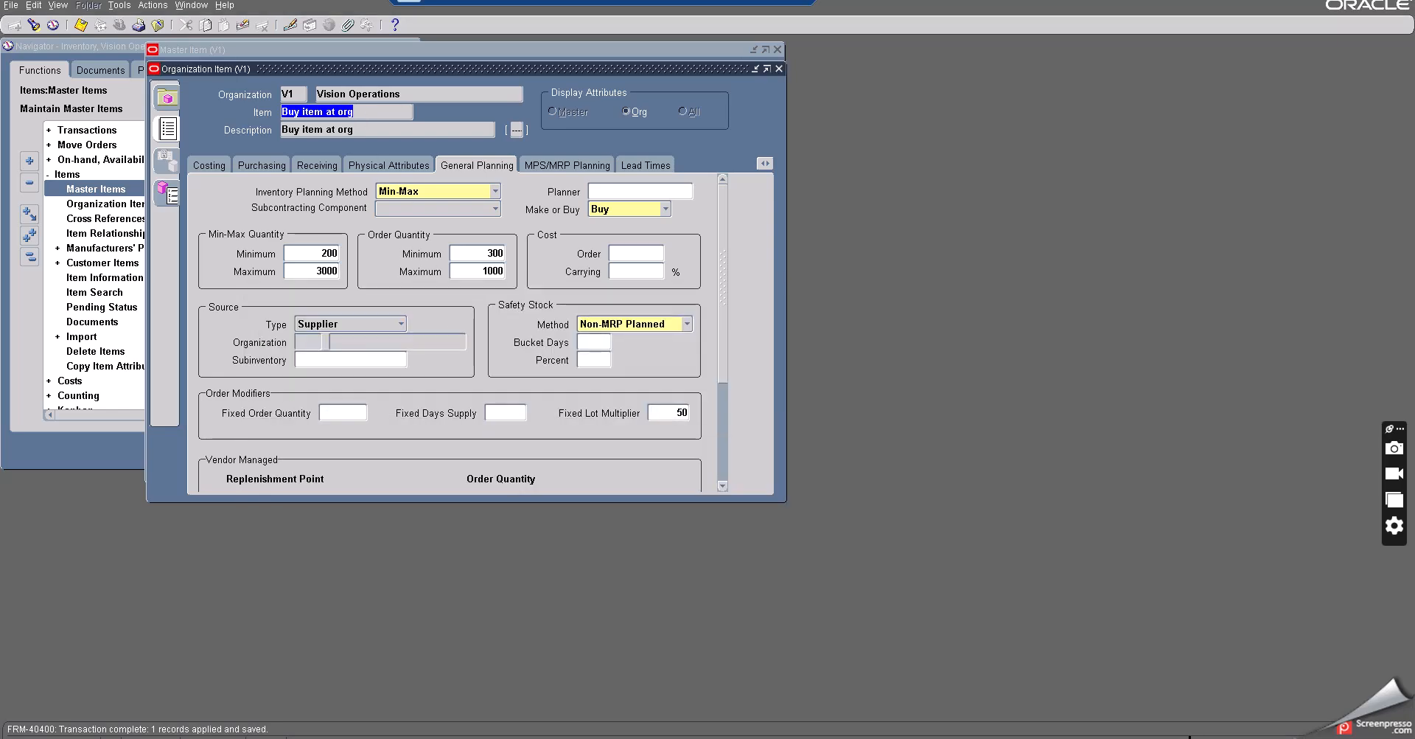
pyautogui.hotkey('alt', 'Tab')
pyautogui.hotkey('alt', 'Tab')
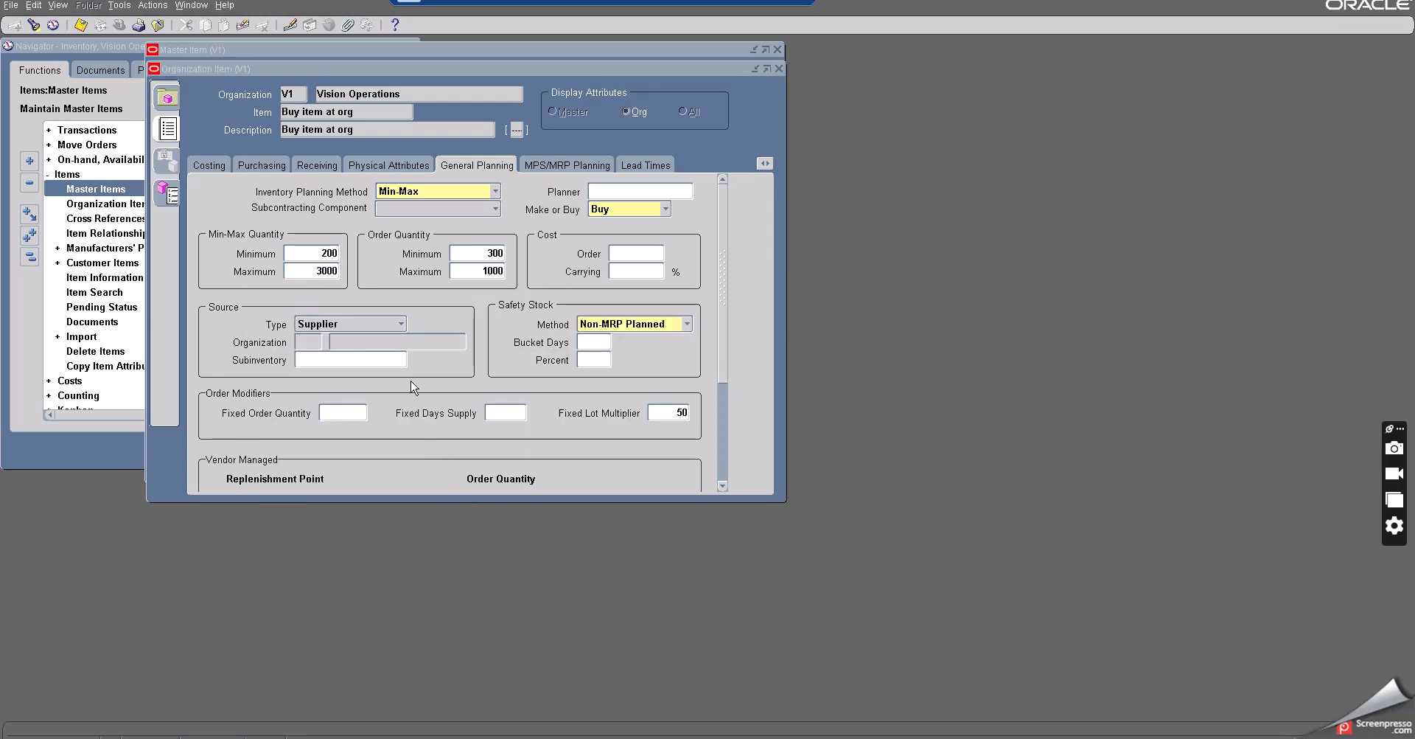
pyautogui.hotkey('alt', 'Tab')
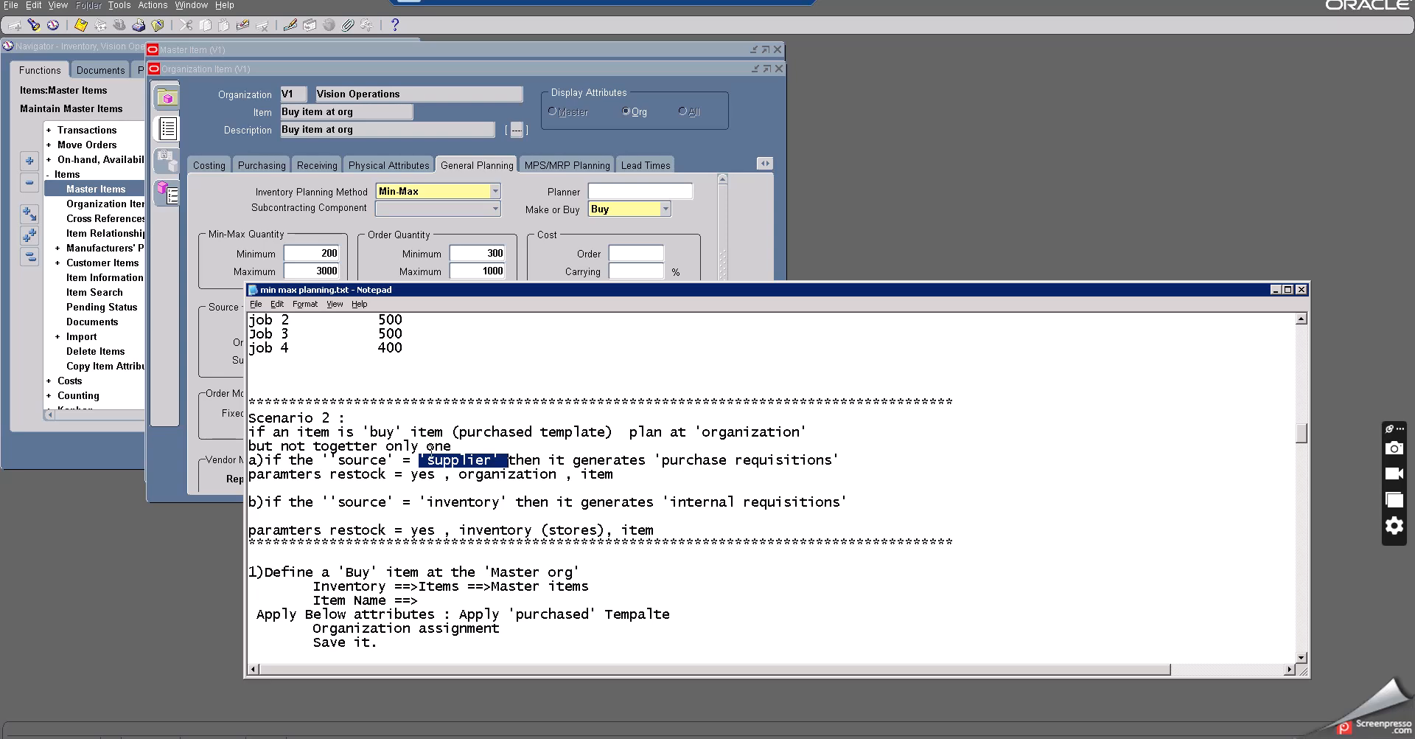
pyautogui.scroll(-1, 431, 451)
pyautogui.scroll(-1, 431, 451)
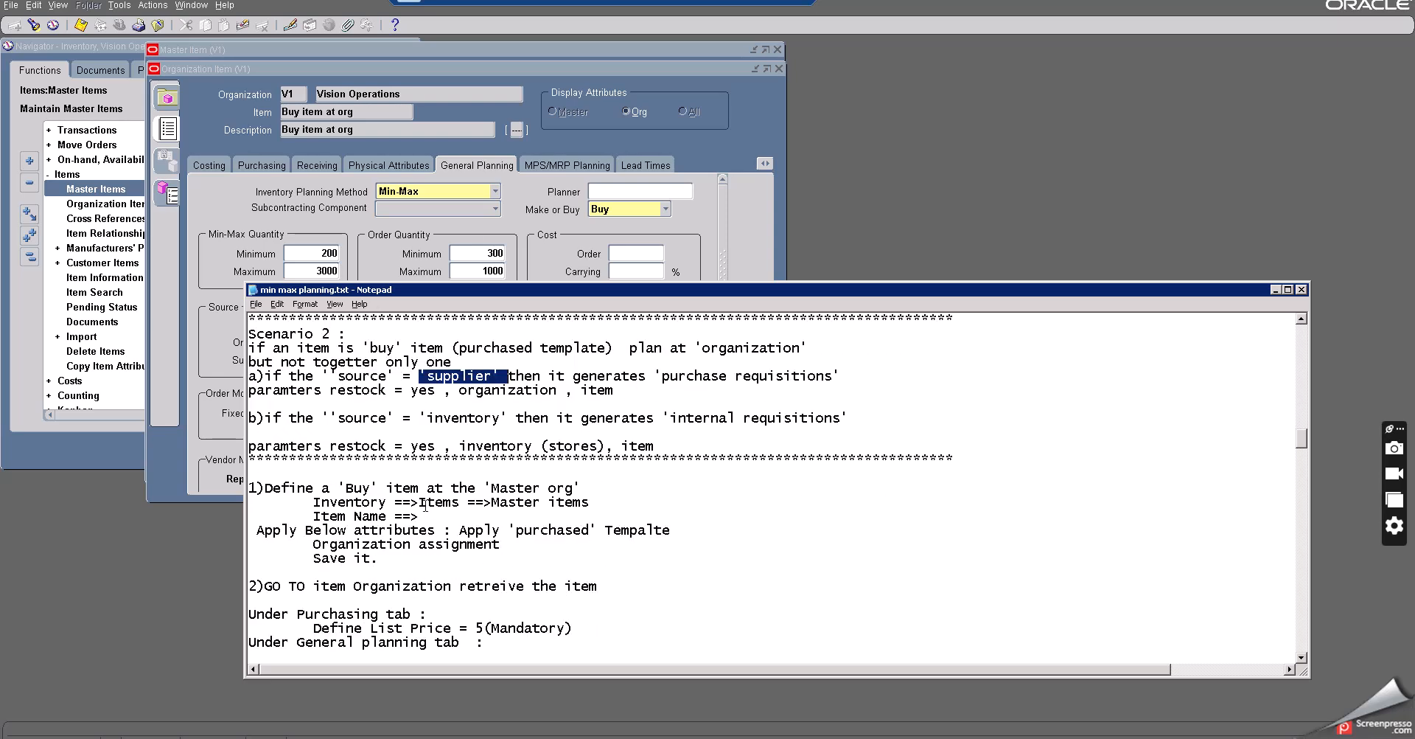
pyautogui.click(426, 514)
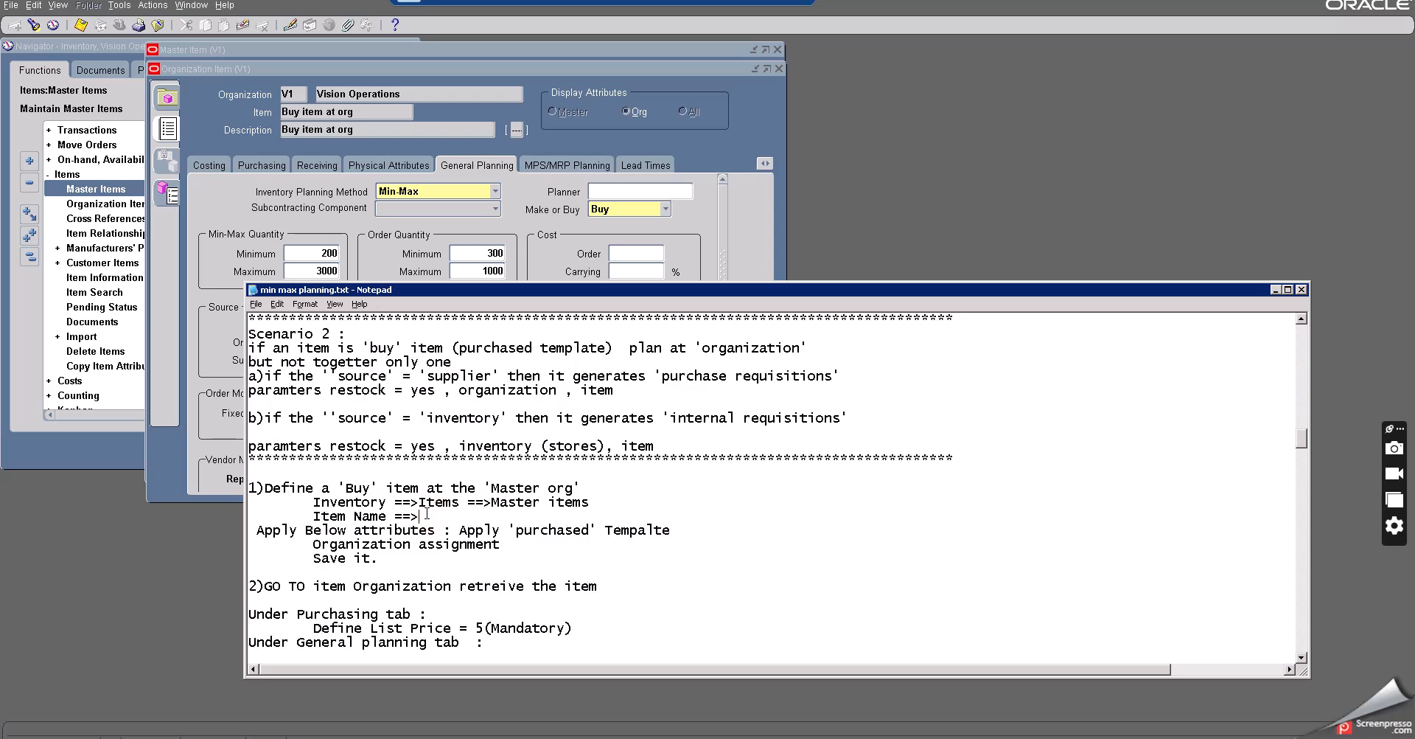
pyautogui.hotkey('ctrl', 'v')
# - Update the notes' min, max and order quantities to 200, 3000, 300 and 1000, then minimize Notepad
pyautogui.scroll(-4, 427, 514)
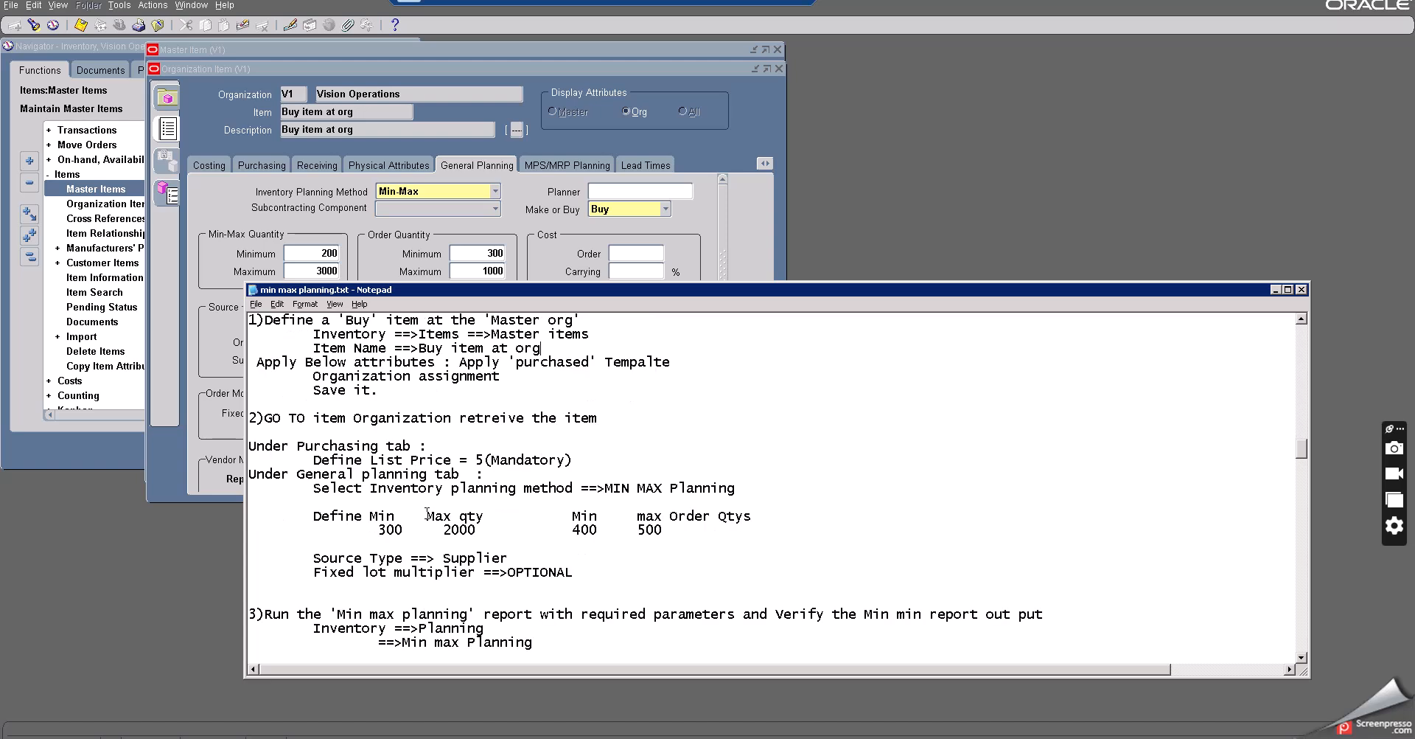
pyautogui.click(447, 528)
pyautogui.moveTo(451, 529); pyautogui.dragTo(444, 528)
pyautogui.write('3')
pyautogui.moveTo(573, 529); pyautogui.dragTo(584, 529)
pyautogui.doubleClick(583, 529)
pyautogui.click(384, 529)
pyautogui.press('BackSpace')
pyautogui.write('2')
pyautogui.moveTo(573, 530); pyautogui.dragTo(599, 532)
pyautogui.write('300')
pyautogui.doubleClick(646, 529)
pyautogui.write('1000')
pyautogui.click(1275, 290)
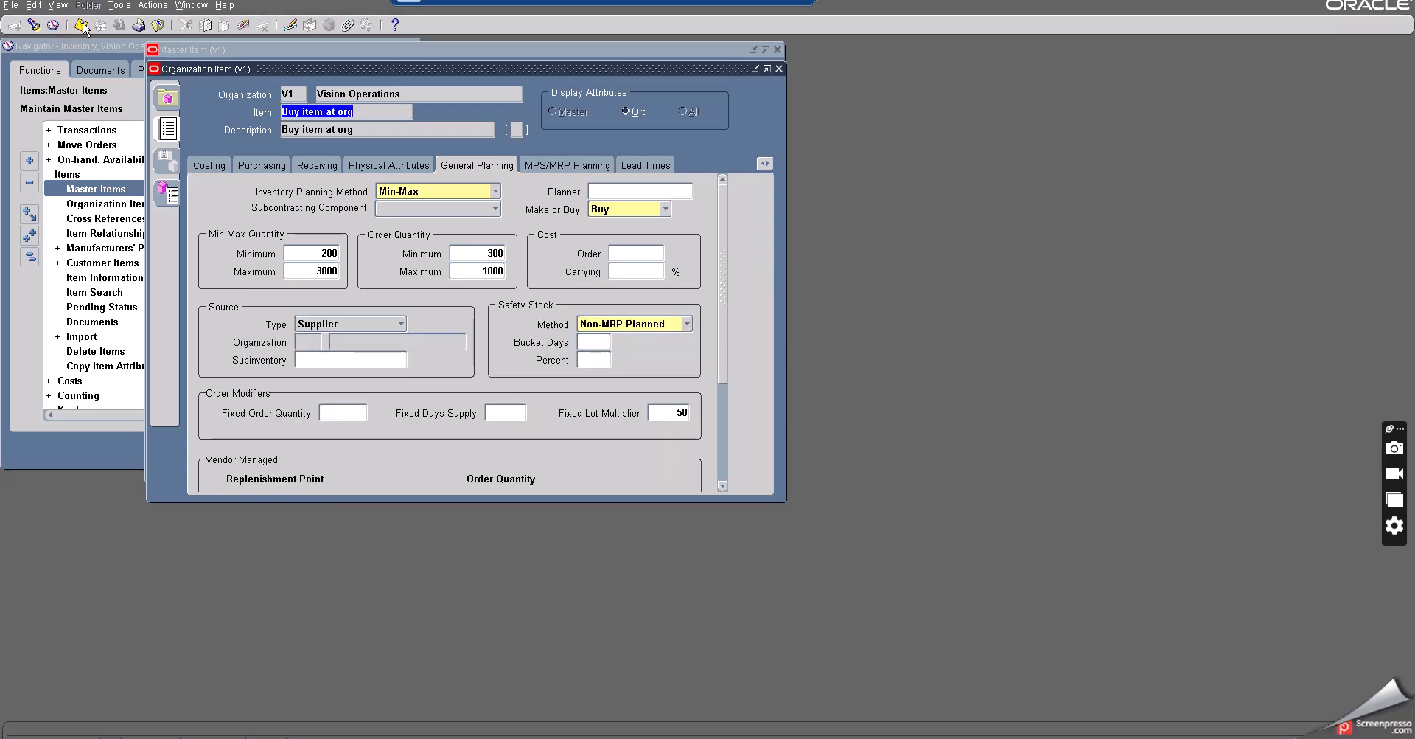
# - Close the Organization Item and Master Item forms
pyautogui.click(157, 25)
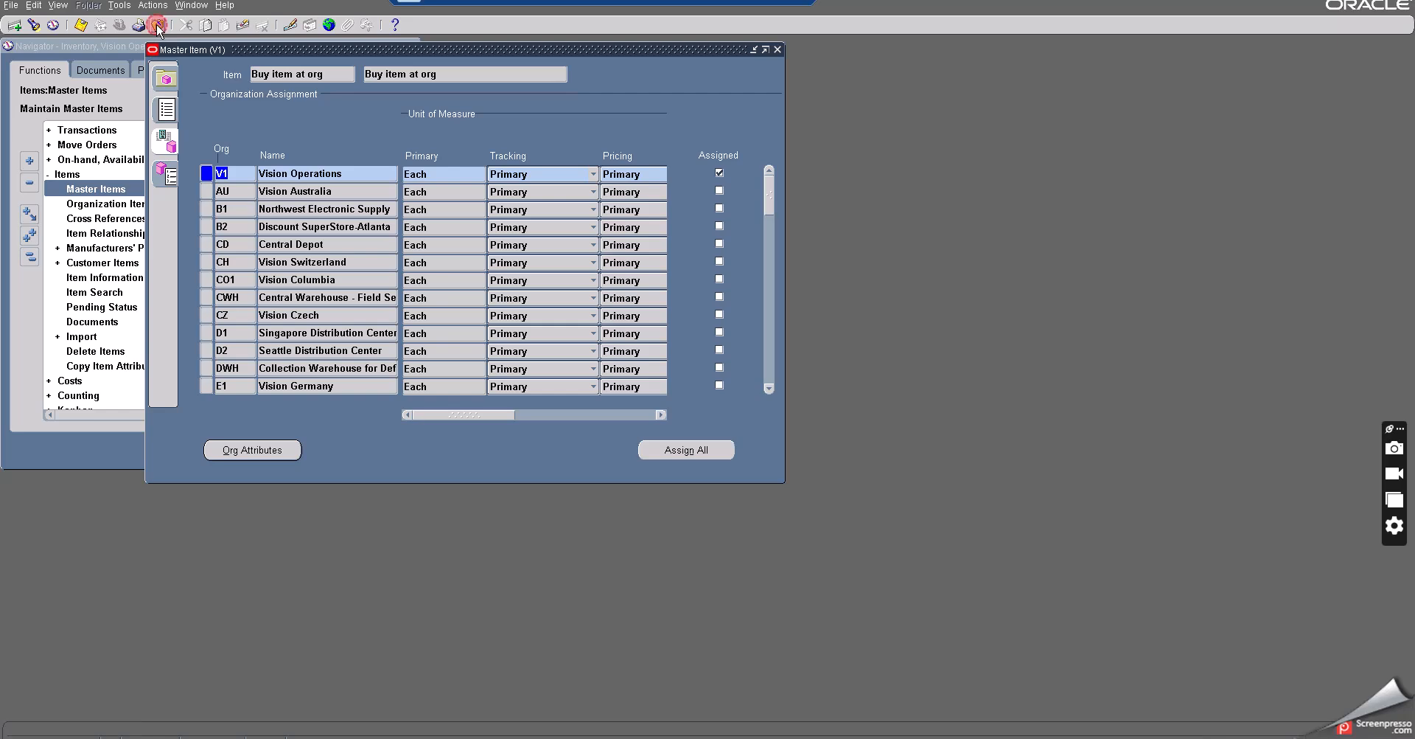
pyautogui.click(157, 26)
pyautogui.click(157, 26)
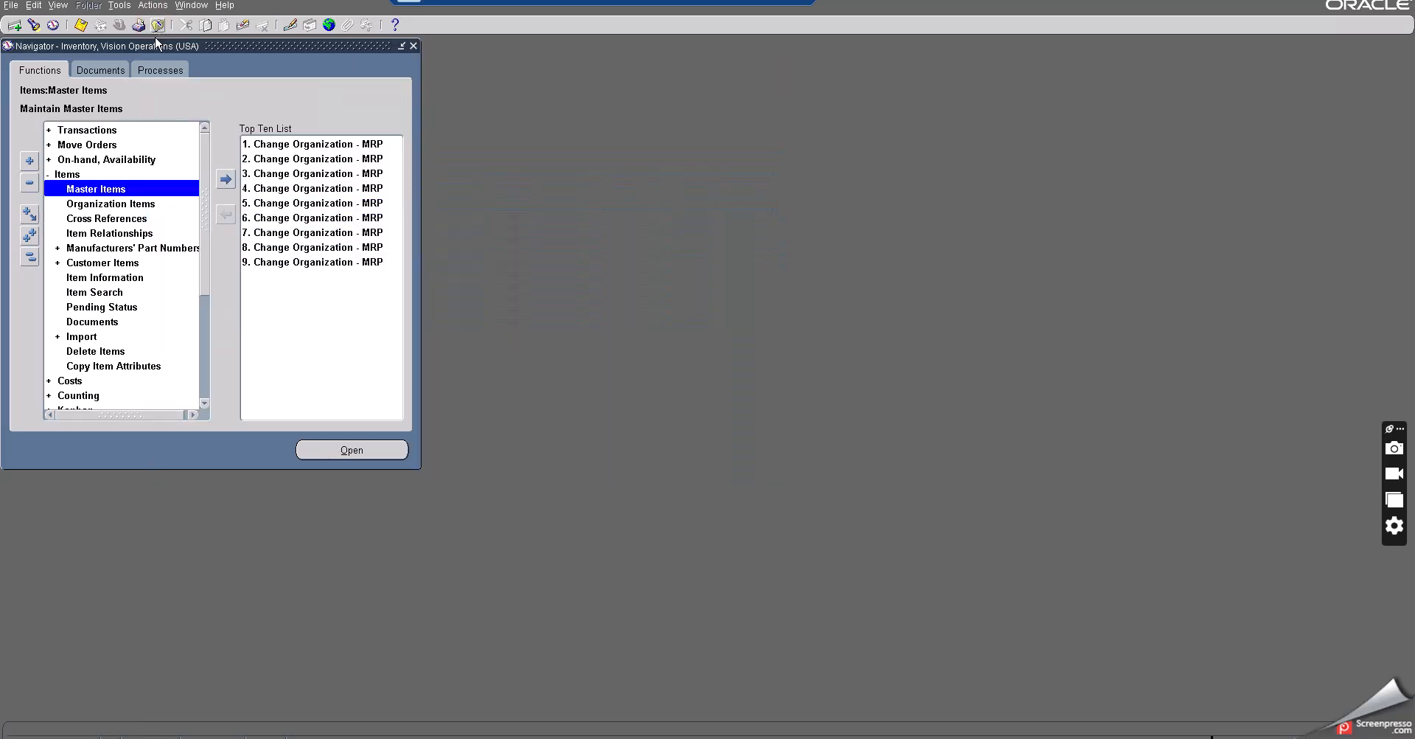
# - Open the Min-Max Planning report and set the item range from and to Buy item at org
pyautogui.doubleClick(62, 176)
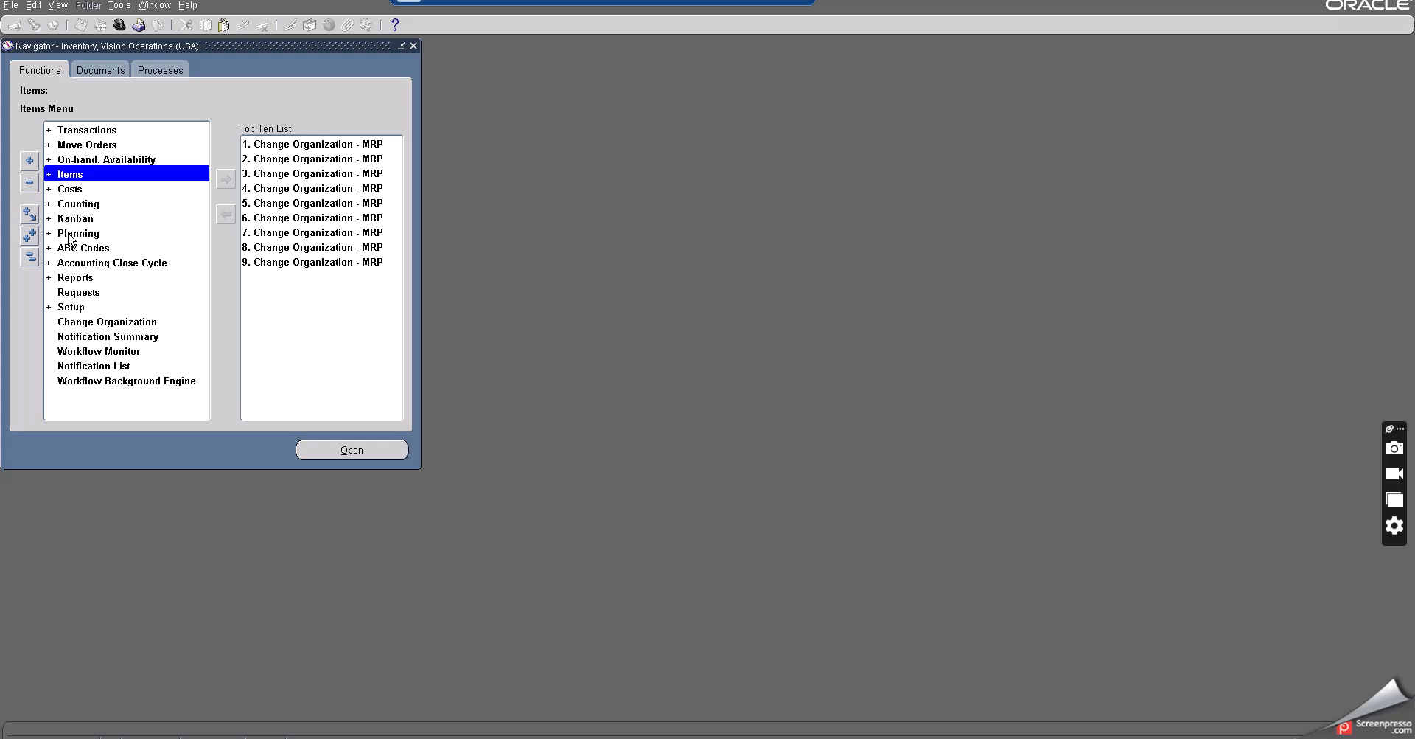
pyautogui.click(70, 233)
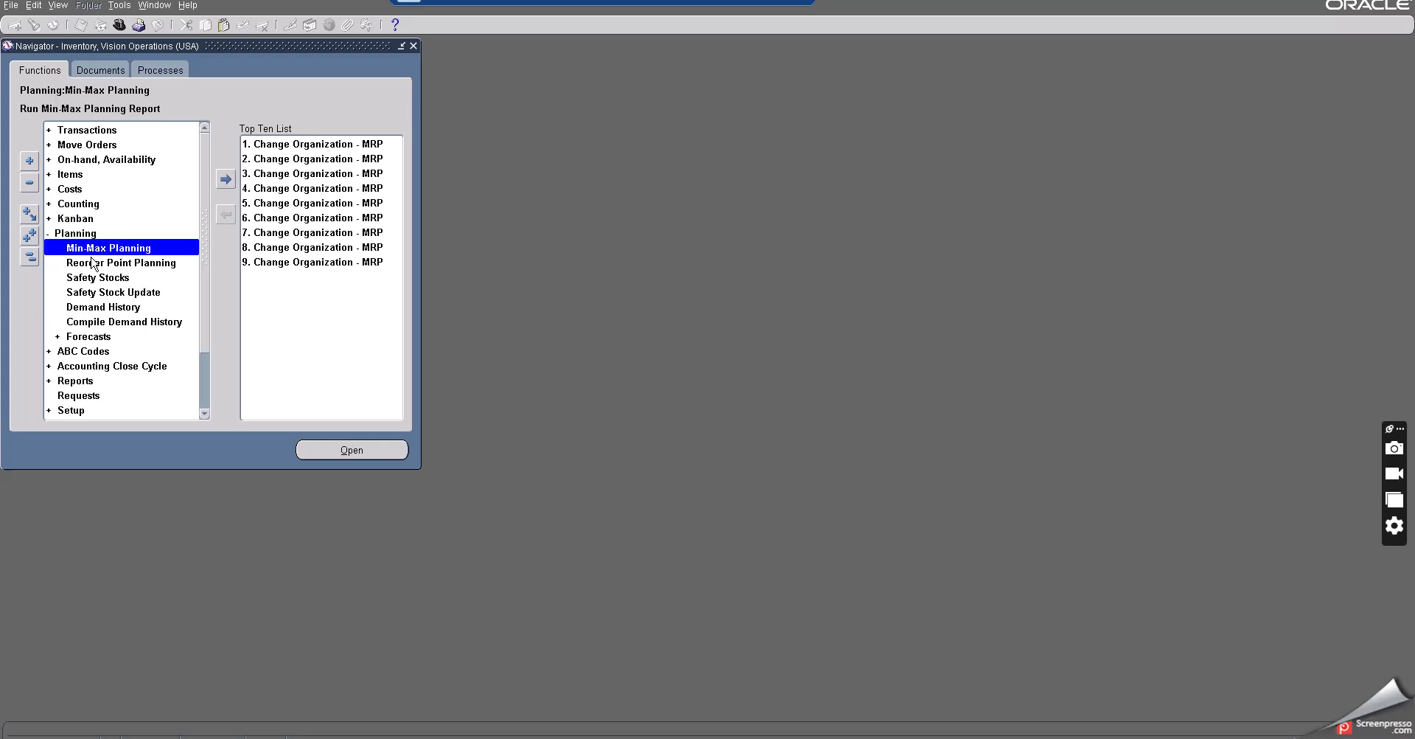
pyautogui.doubleClick(89, 247)
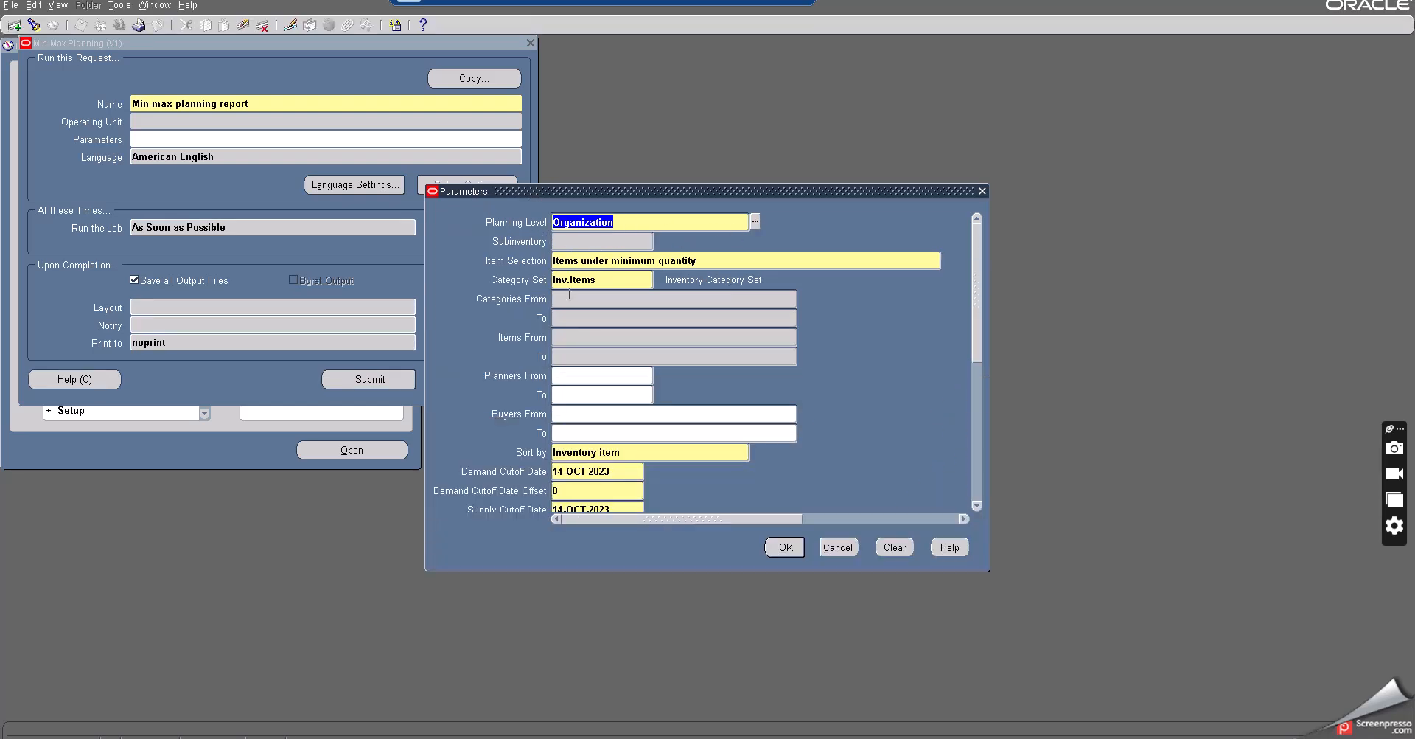
pyautogui.click(565, 336)
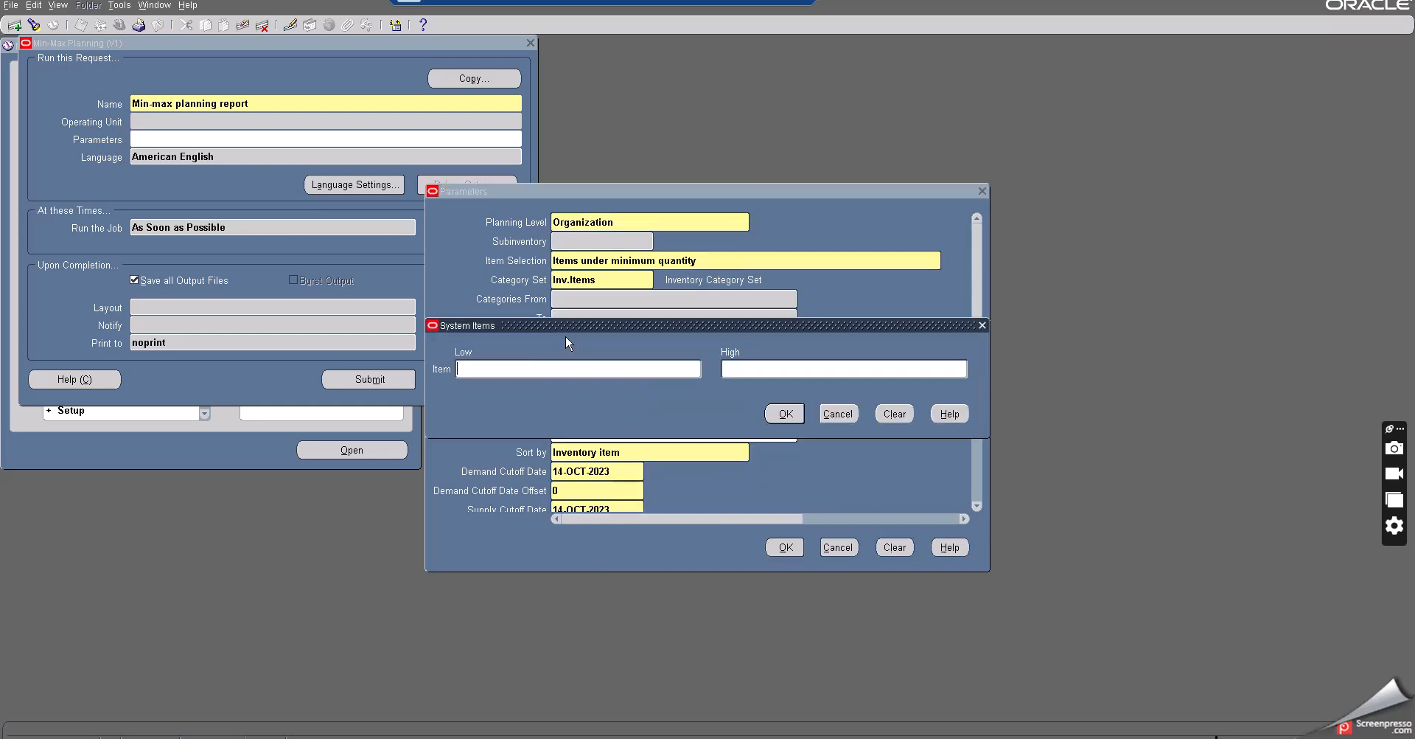
pyautogui.hotkey('ctrl', 'v')
pyautogui.press('Tab')
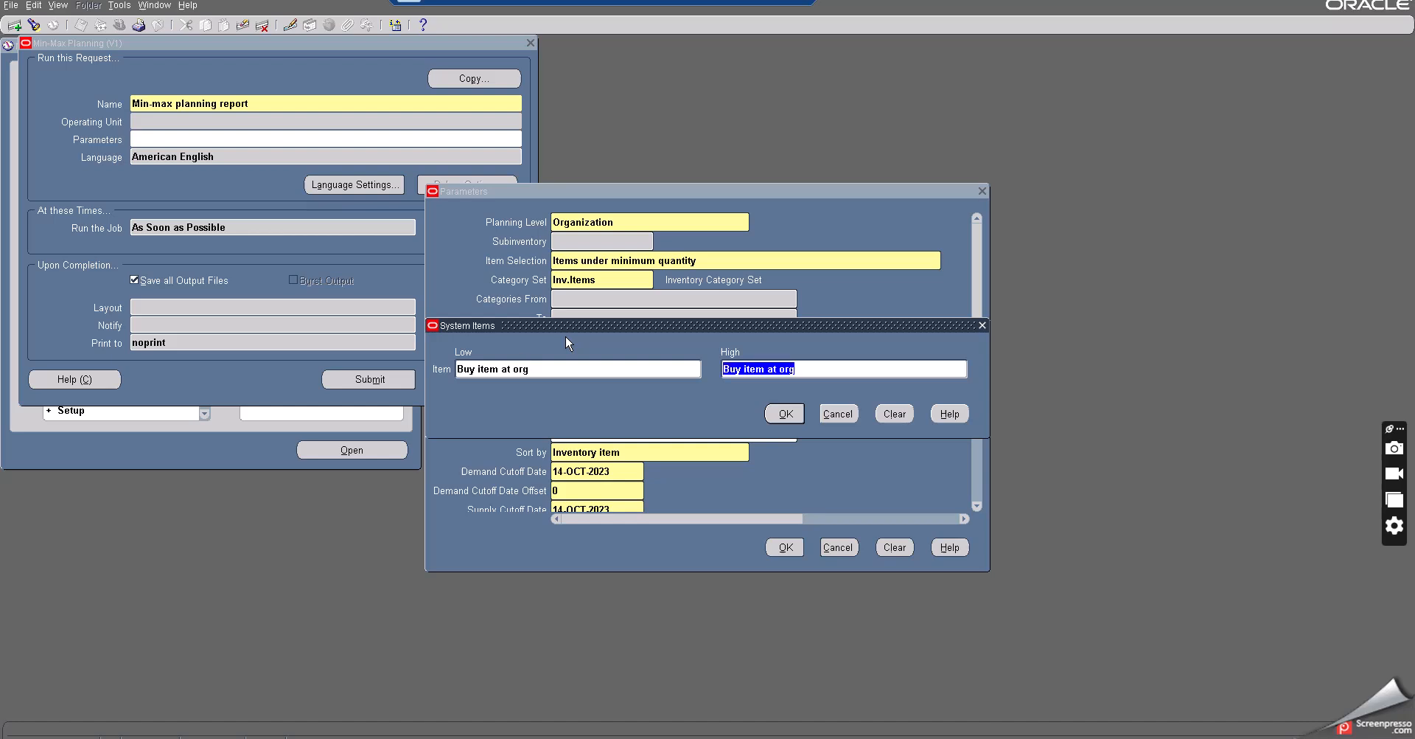
pyautogui.click(785, 413)
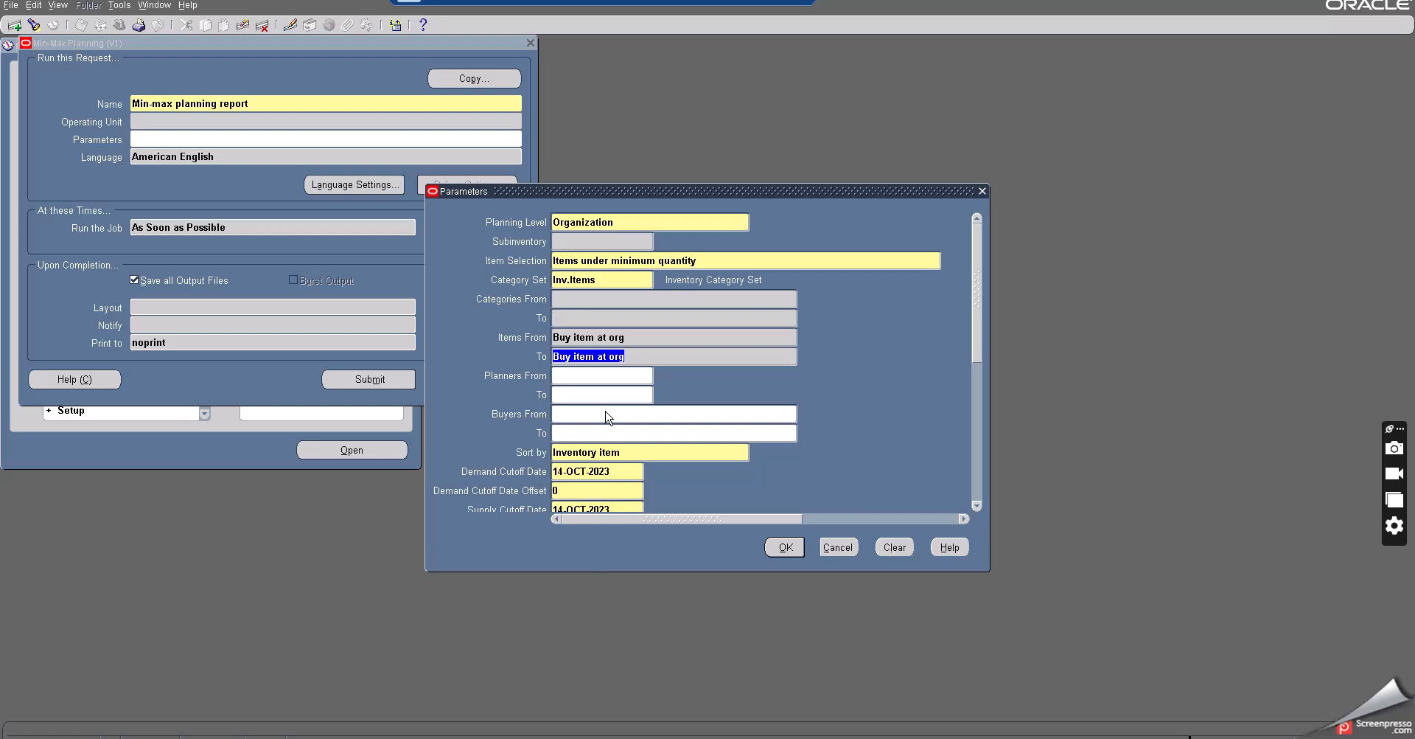
# - Set the report's Restock parameter to Yes
pyautogui.press('Tab')
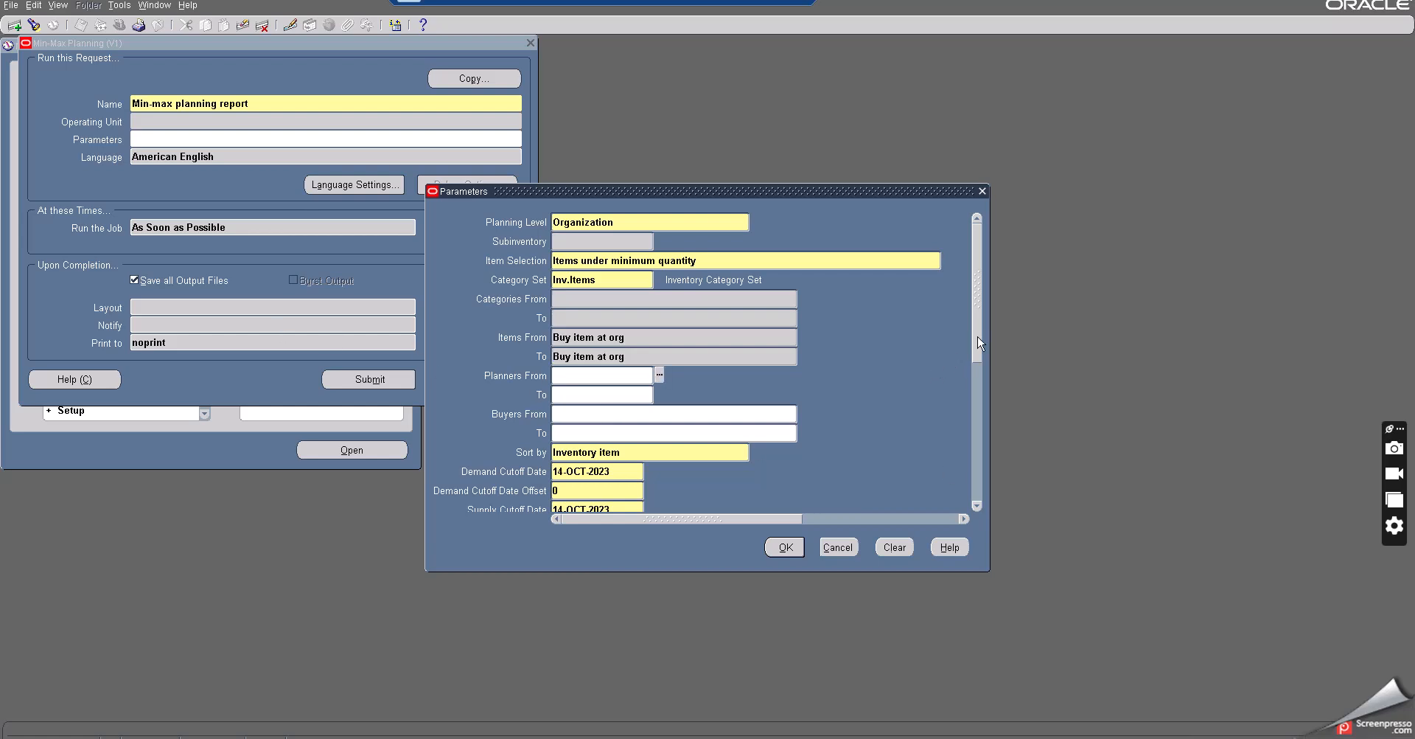
pyautogui.scroll(-1, 979, 343)
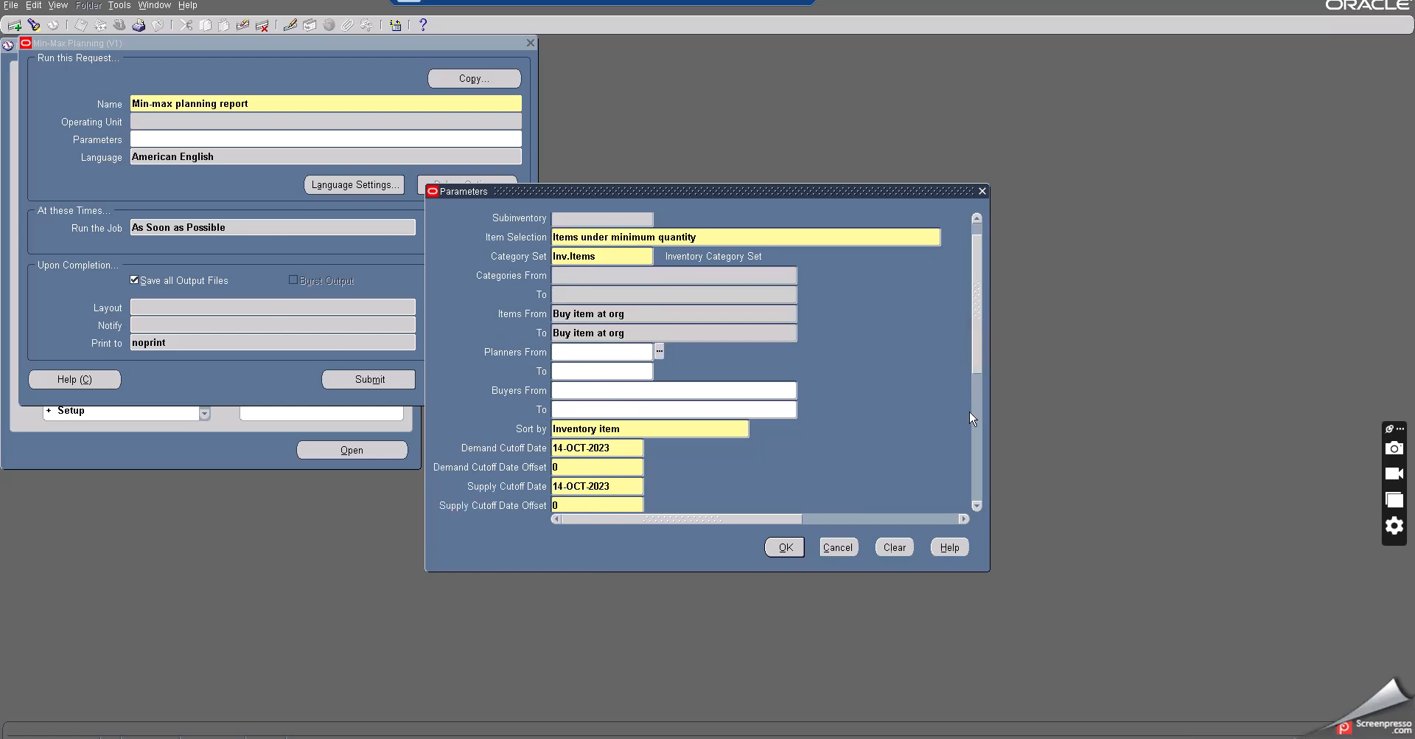
pyautogui.scroll(-1, 970, 418)
pyautogui.scroll(-8, 967, 435)
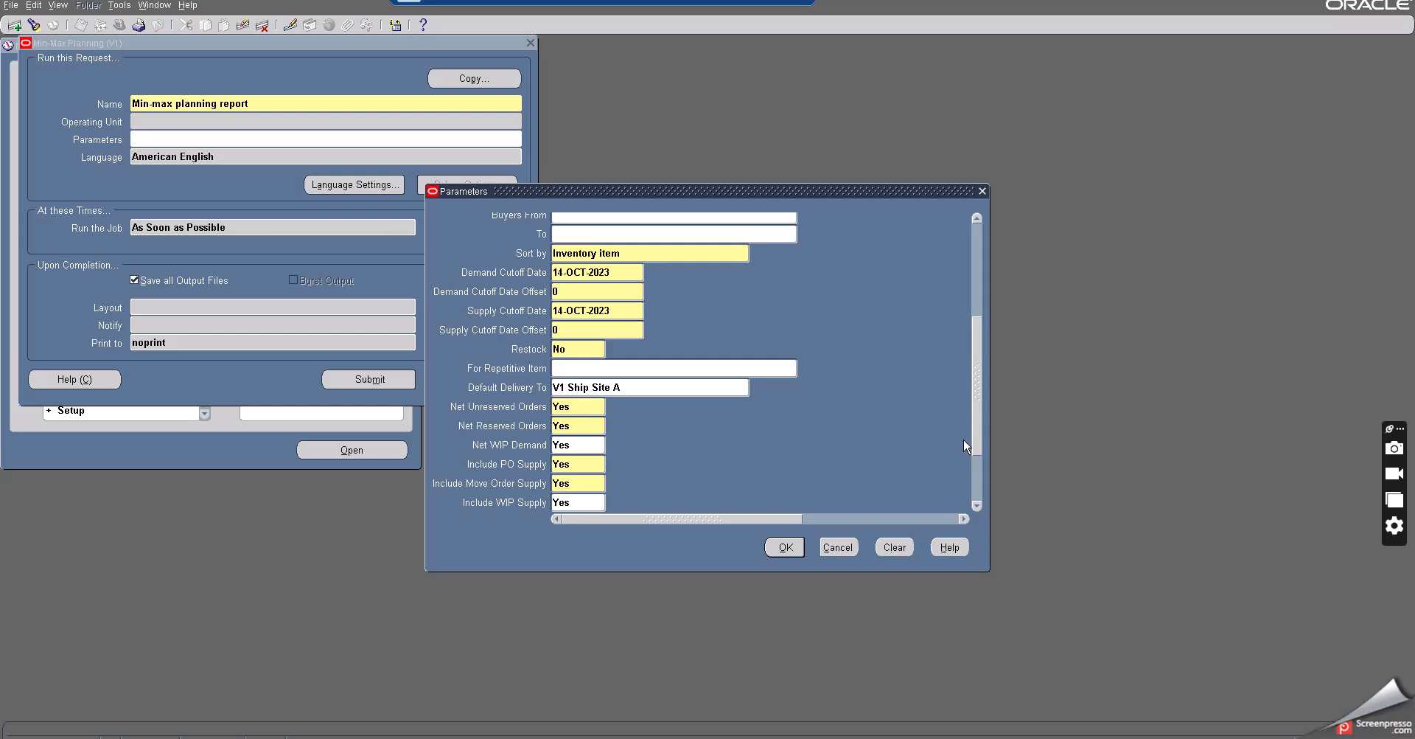
pyautogui.scroll(-1, 965, 446)
pyautogui.click(571, 331)
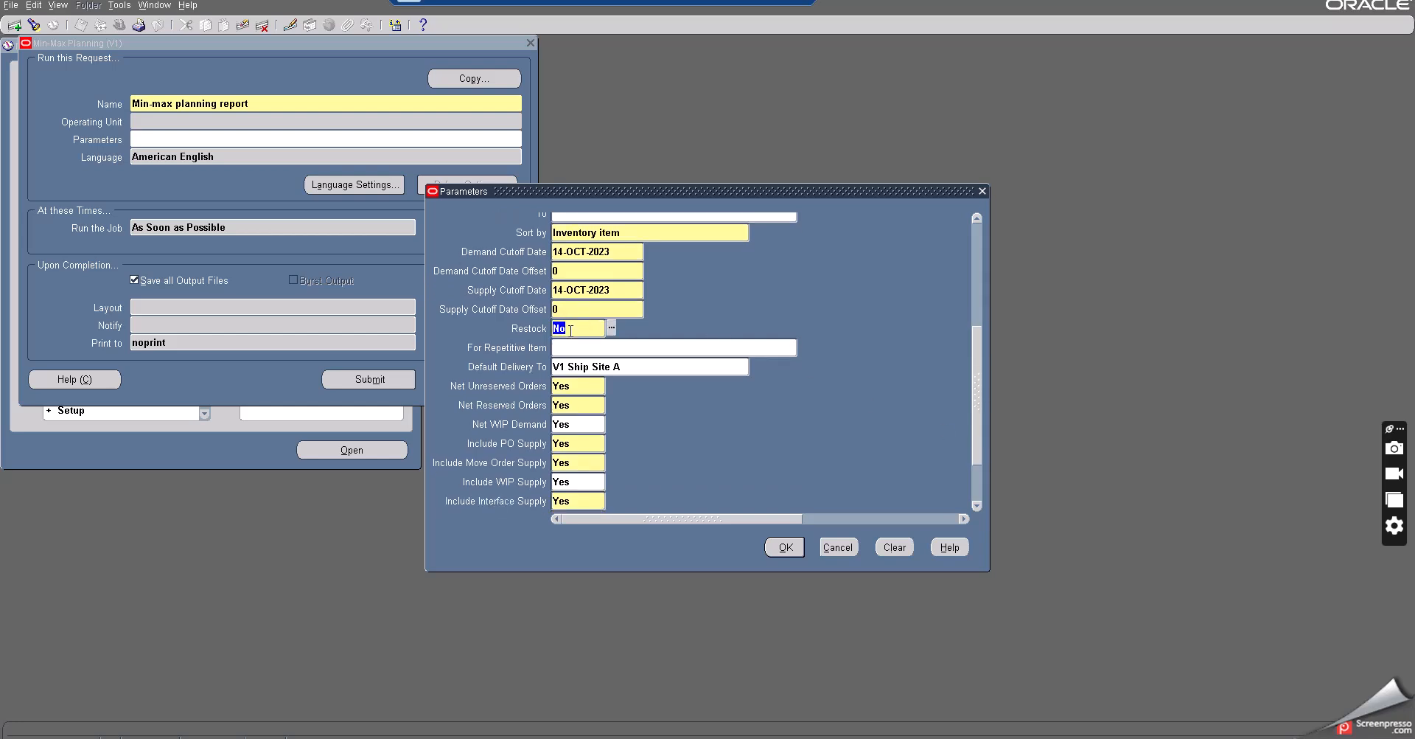
pyautogui.write('YES')
pyautogui.press('Tab')
pyautogui.moveTo(977, 403); pyautogui.dragTo(978, 239)
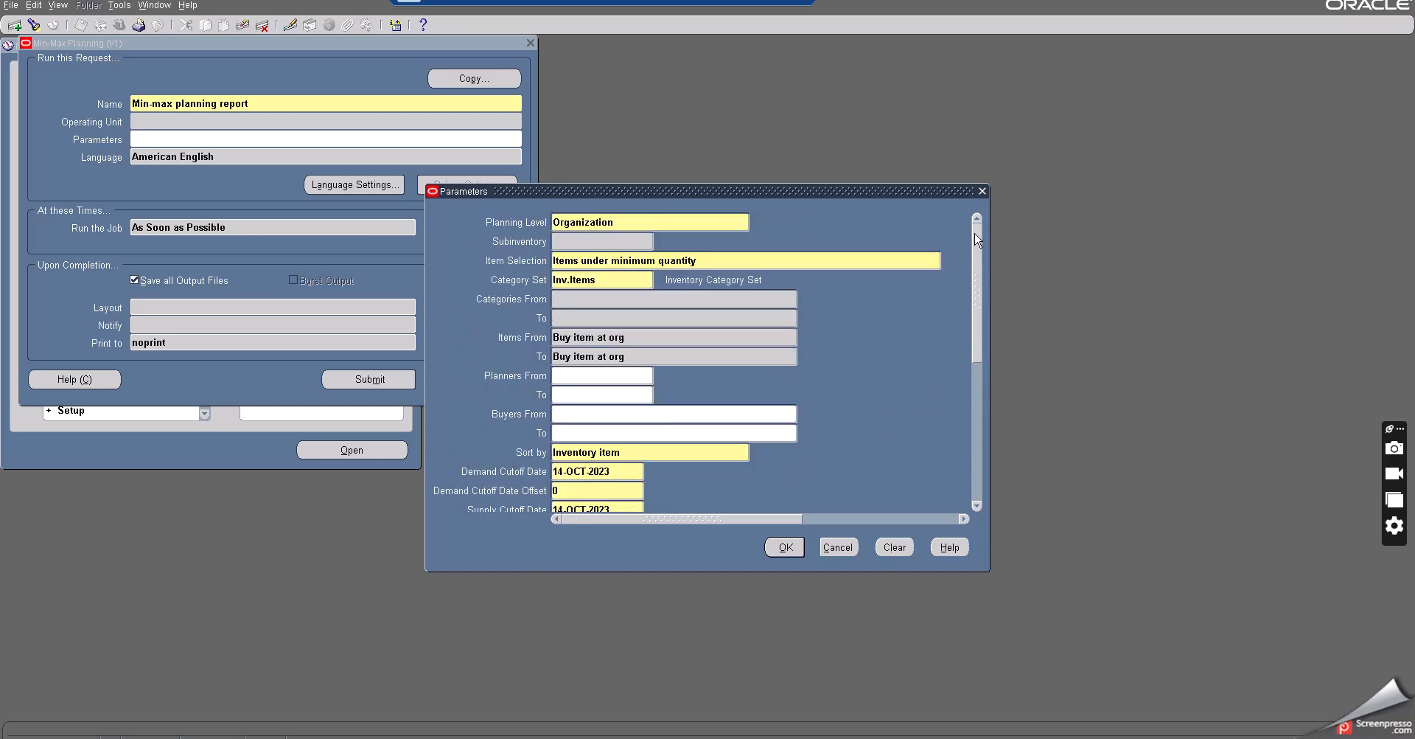
# - Confirm the parameters and submit the Min-max planning report, declining another request
pyautogui.click(569, 224)
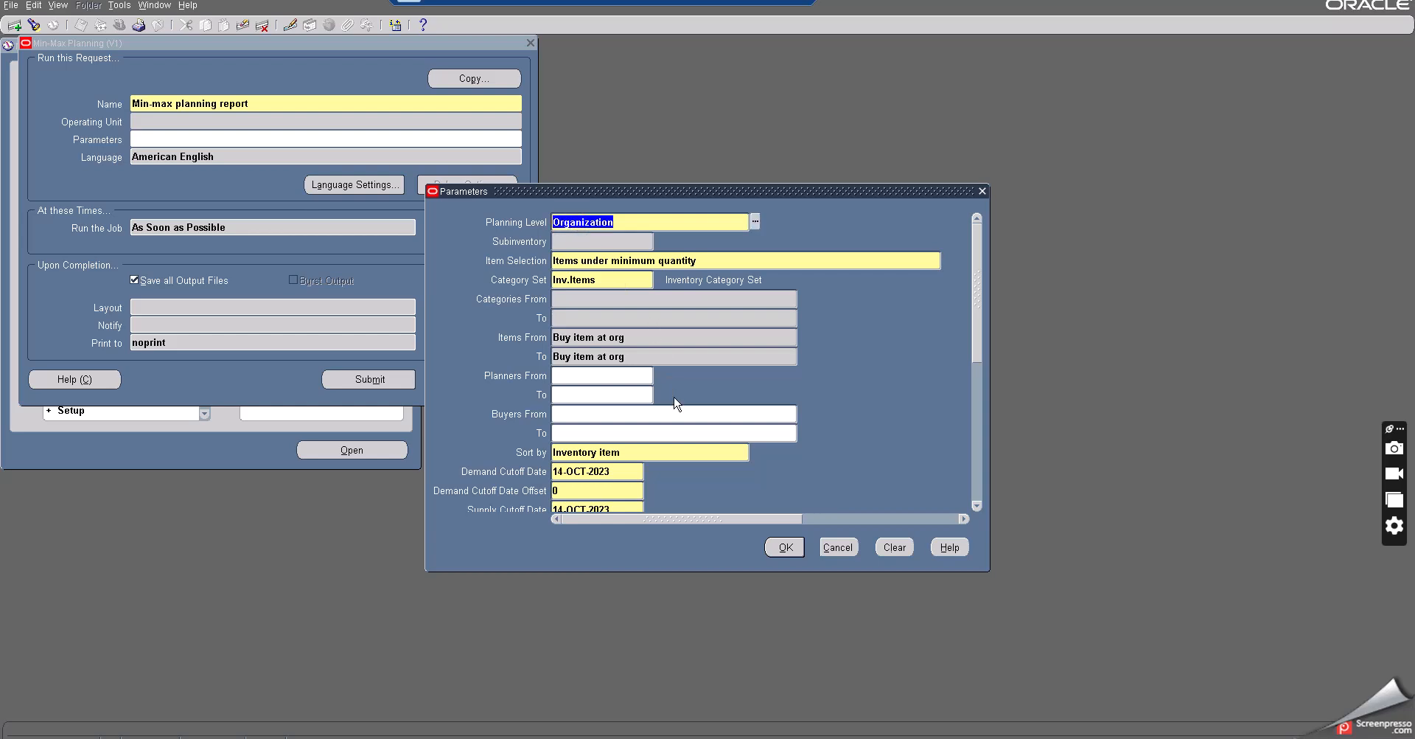
pyautogui.click(779, 547)
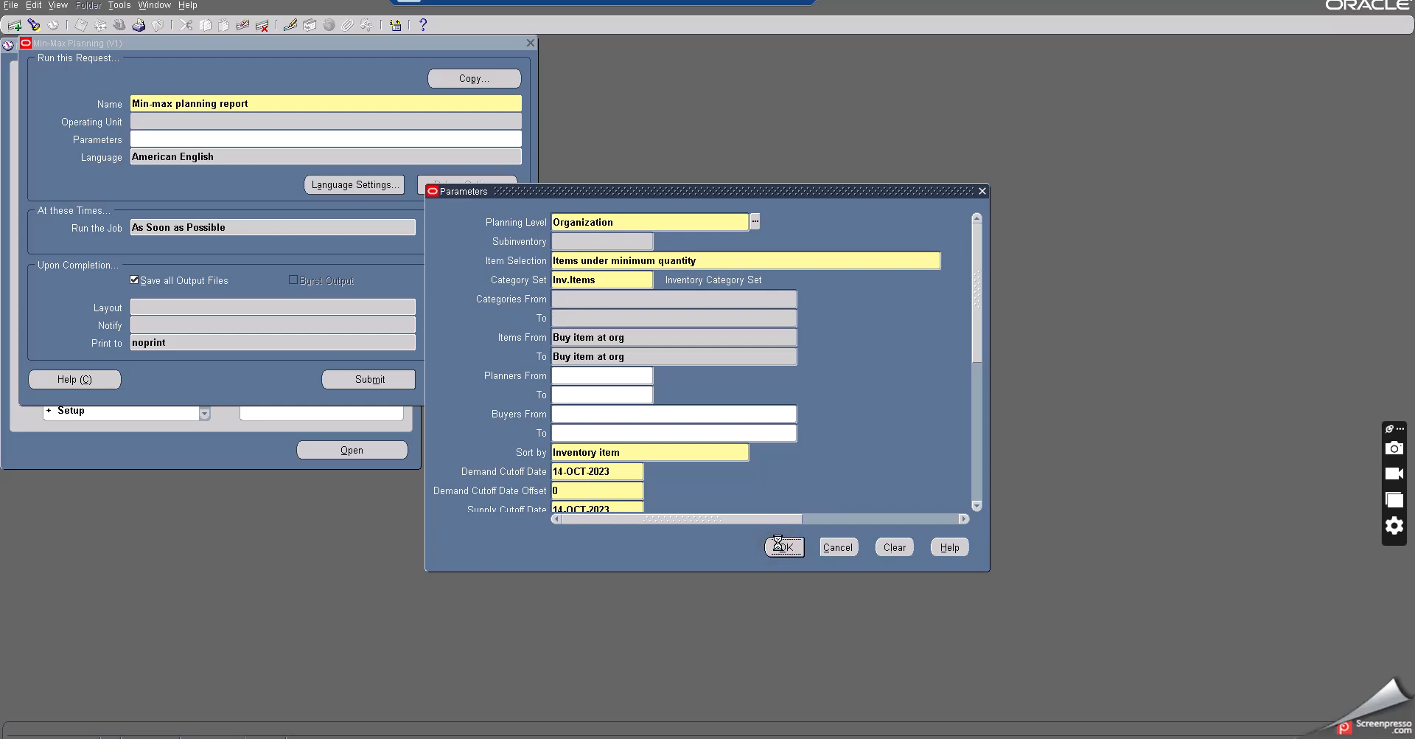
pyautogui.click(372, 379)
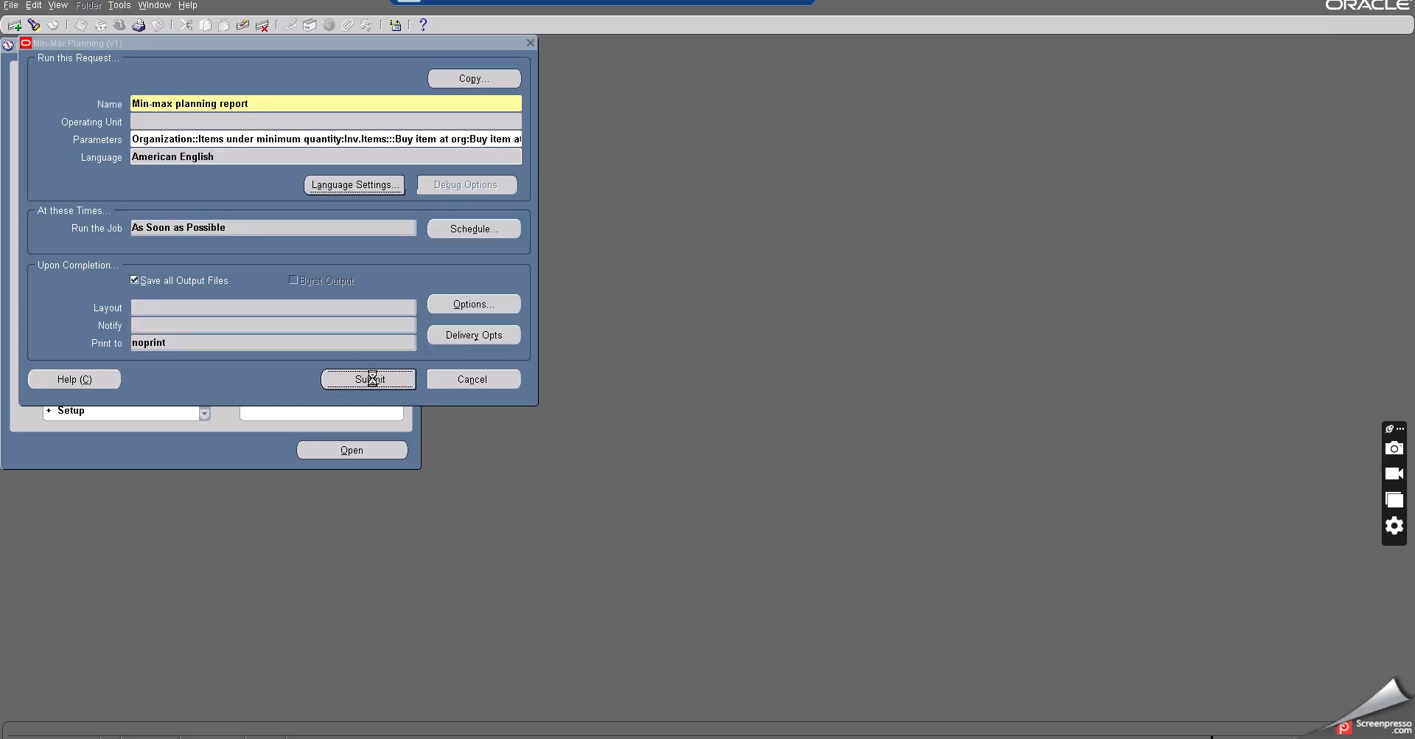
pyautogui.click(747, 422)
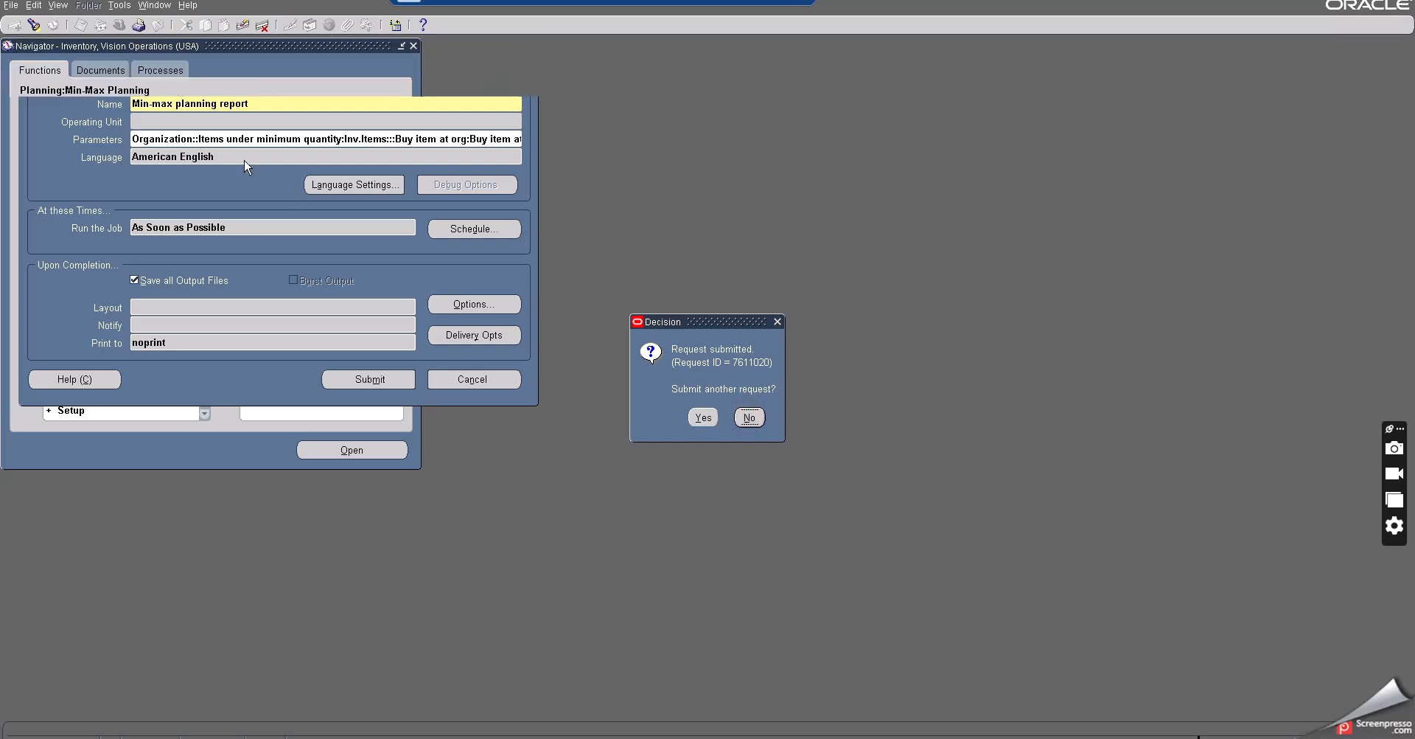
# - Open the requests list and refresh it to track the submitted min-max planning request
pyautogui.click(59, 6)
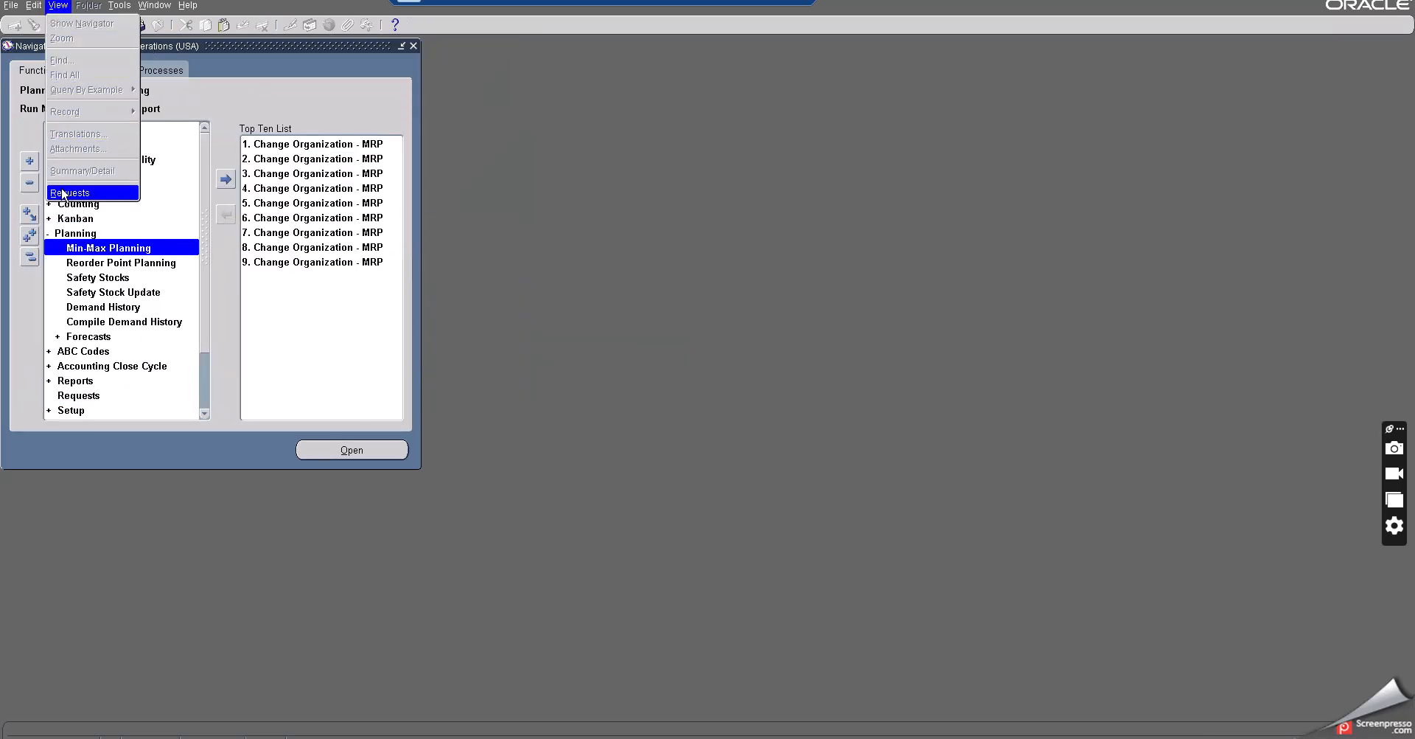
pyautogui.click(63, 192)
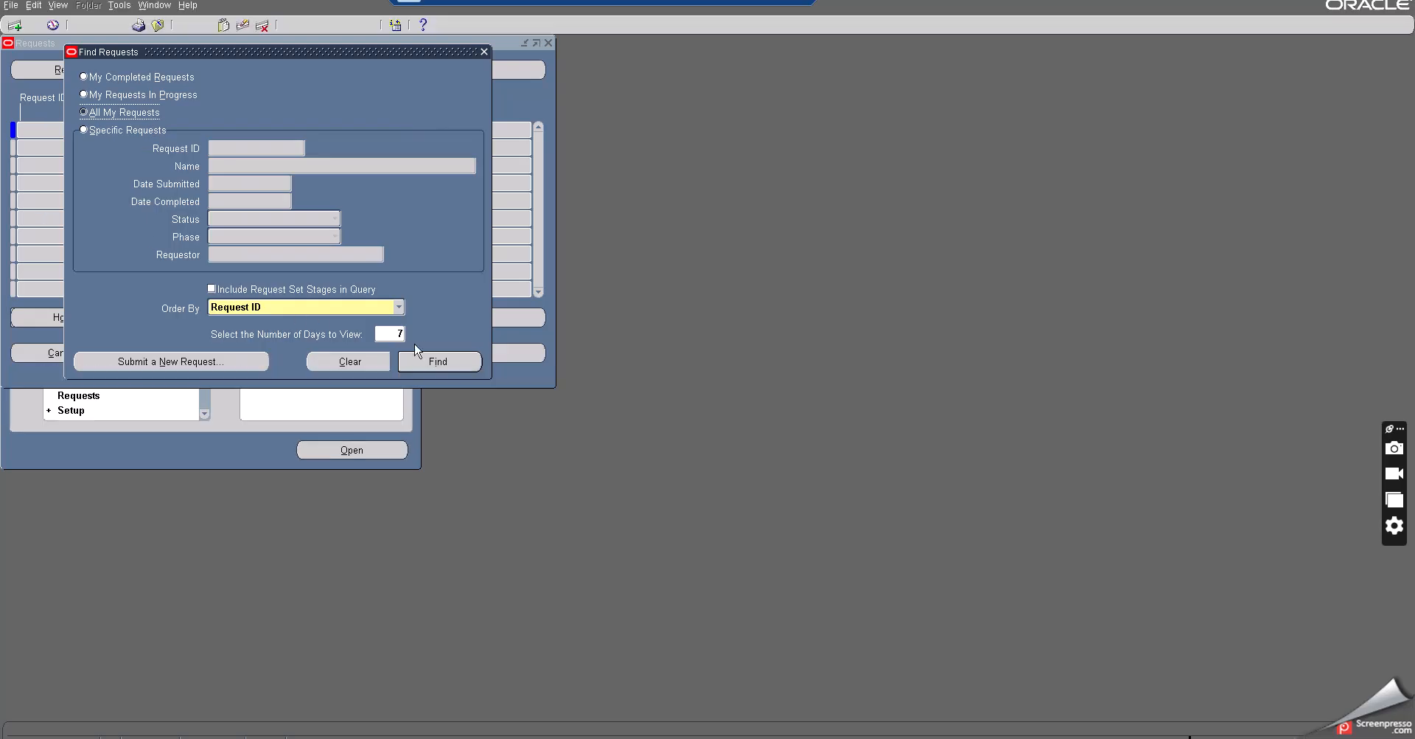
pyautogui.click(426, 361)
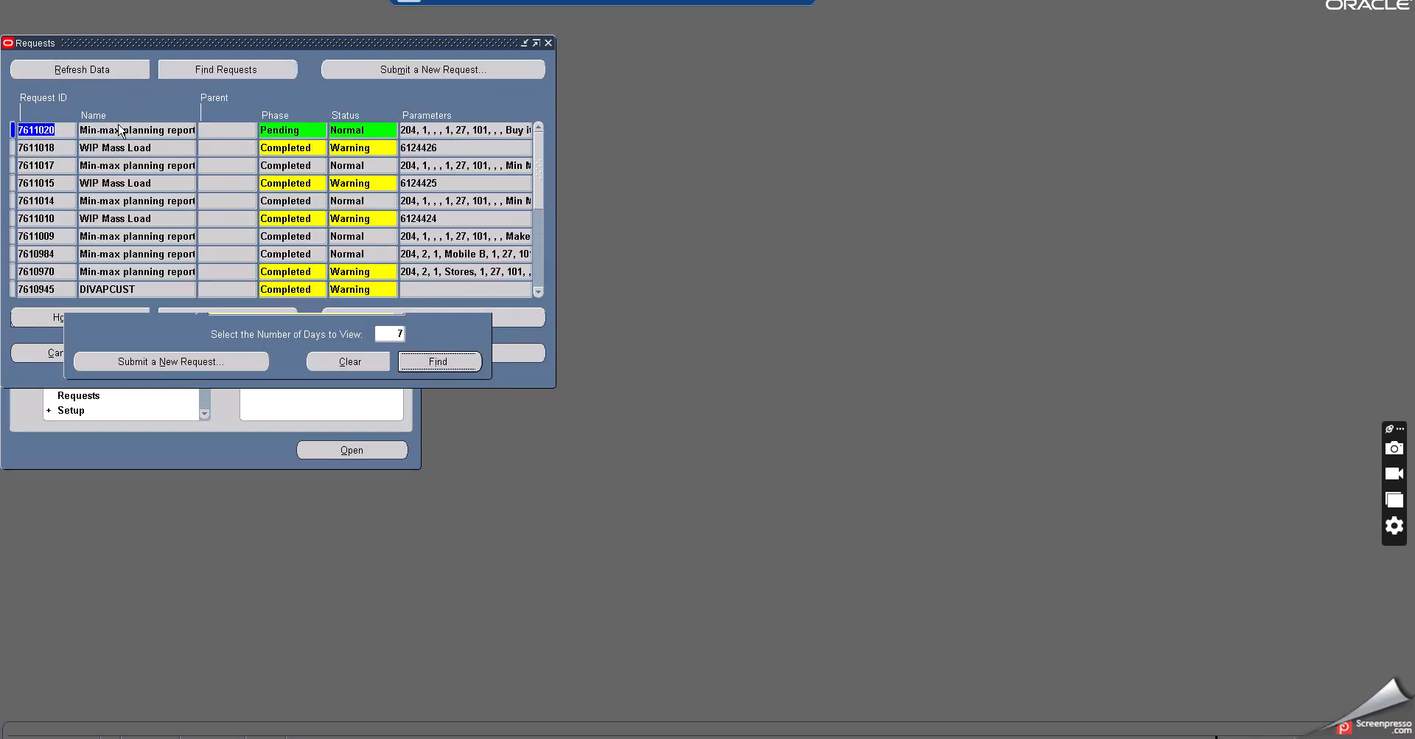
pyautogui.click(121, 133)
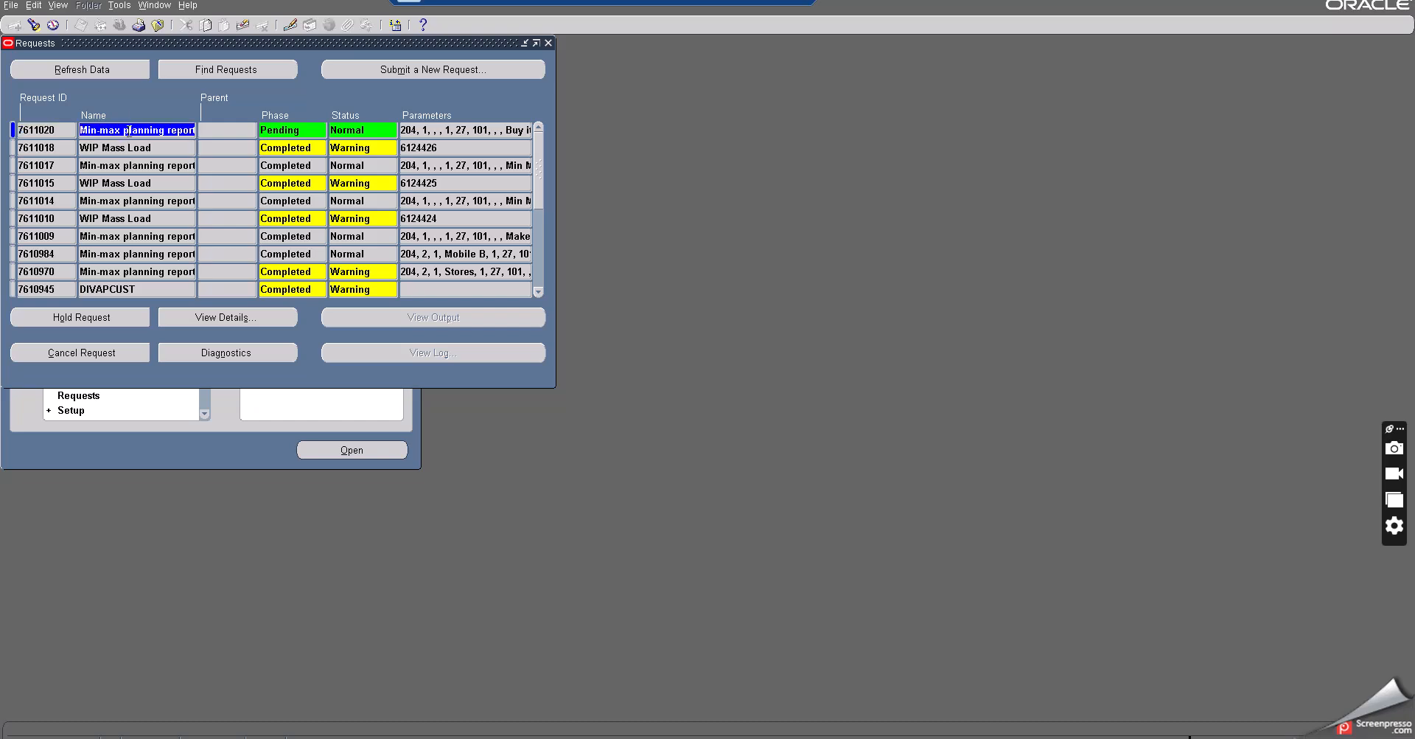
pyautogui.click(122, 74)
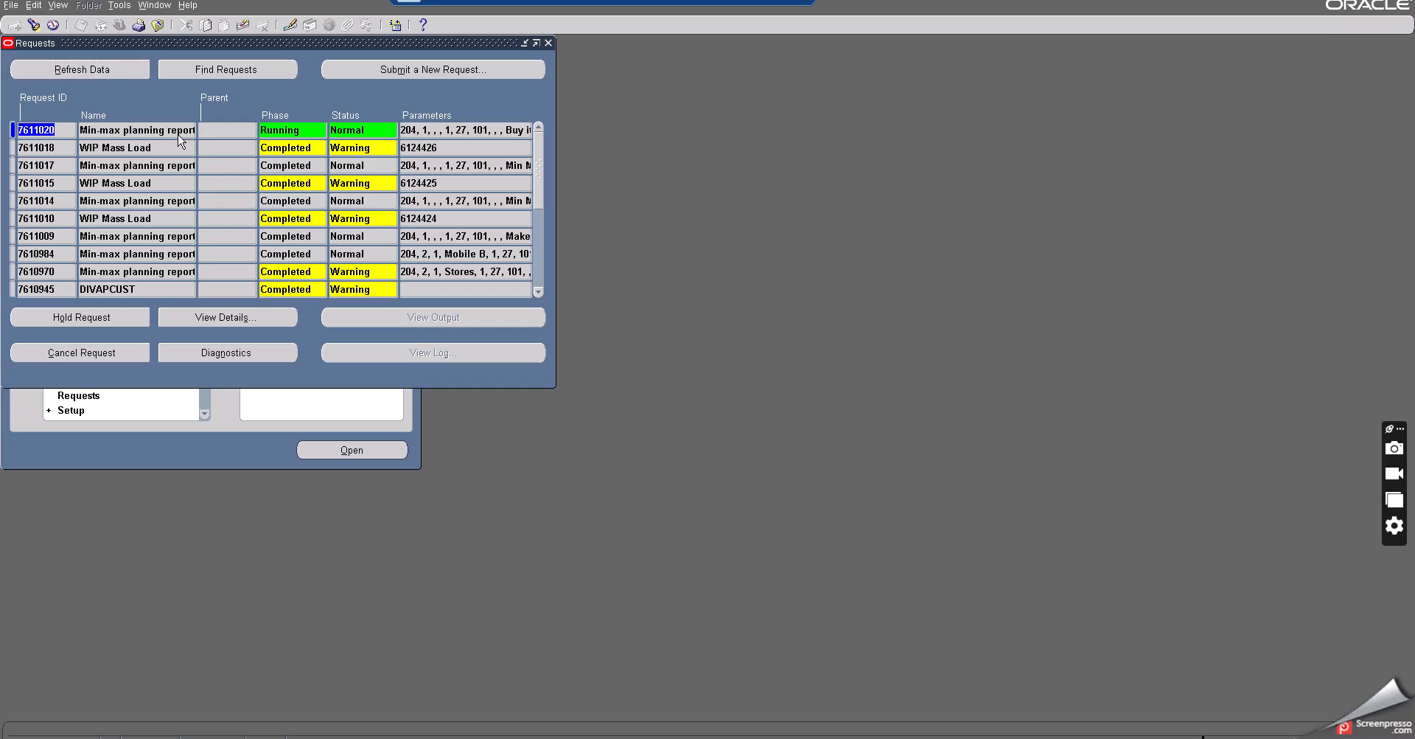
pyautogui.click(118, 68)
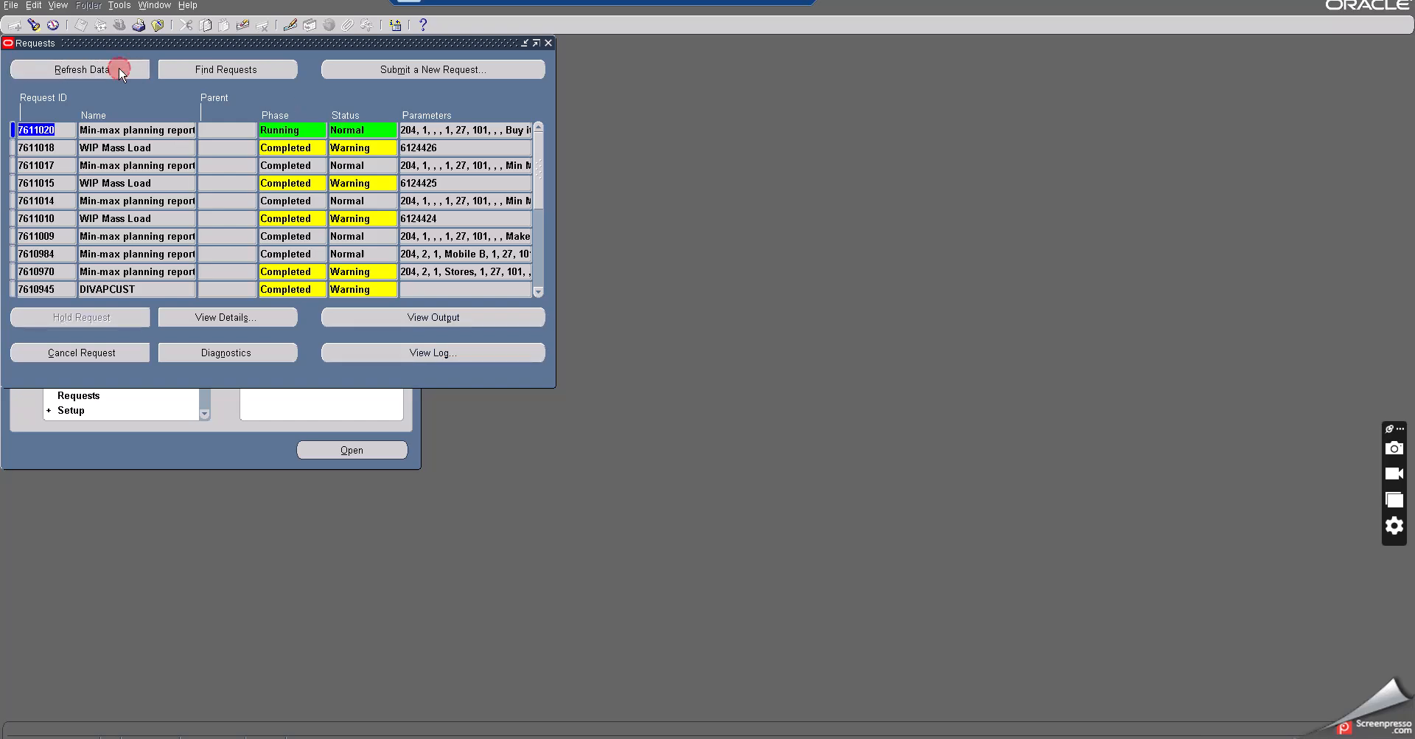
pyautogui.click(347, 130)
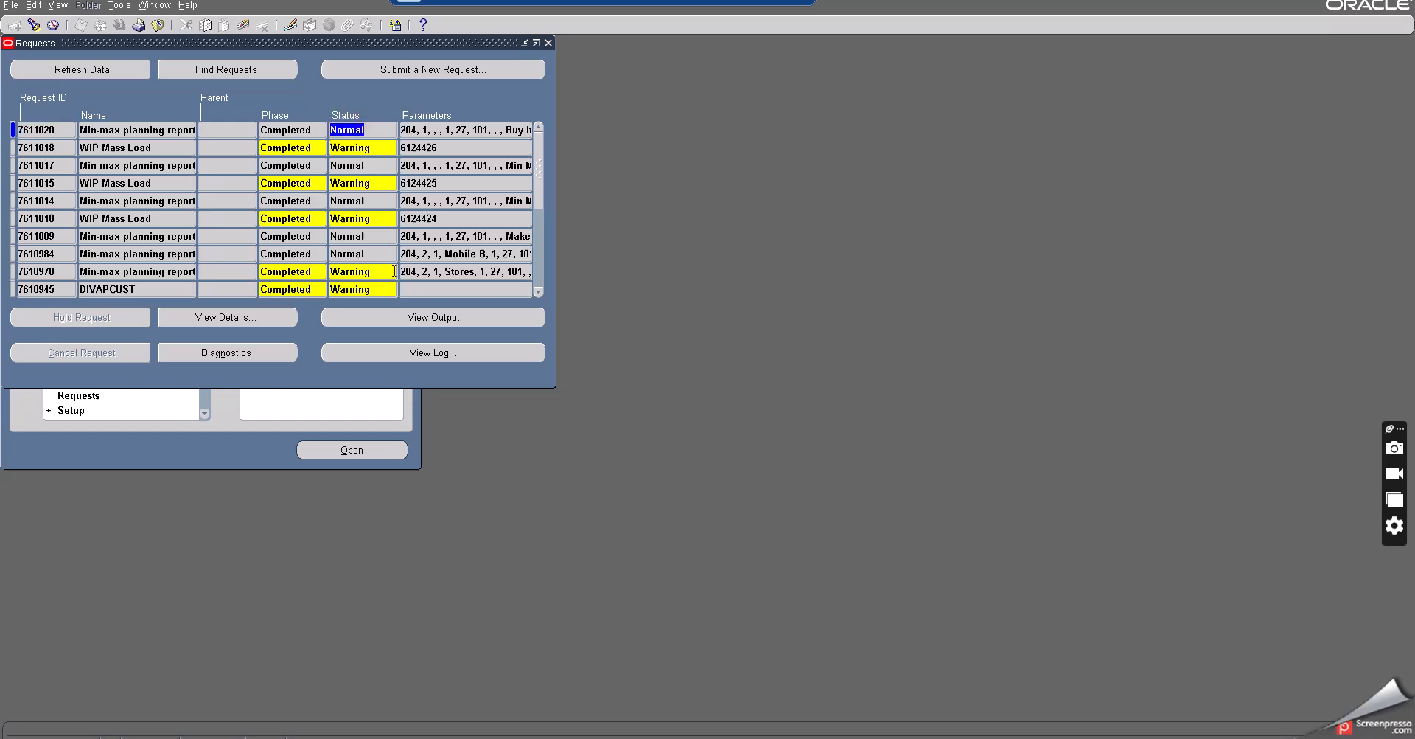
# - View the request's output and review the min, max, order quantities and reorder quantity, then close it
pyautogui.click(399, 316)
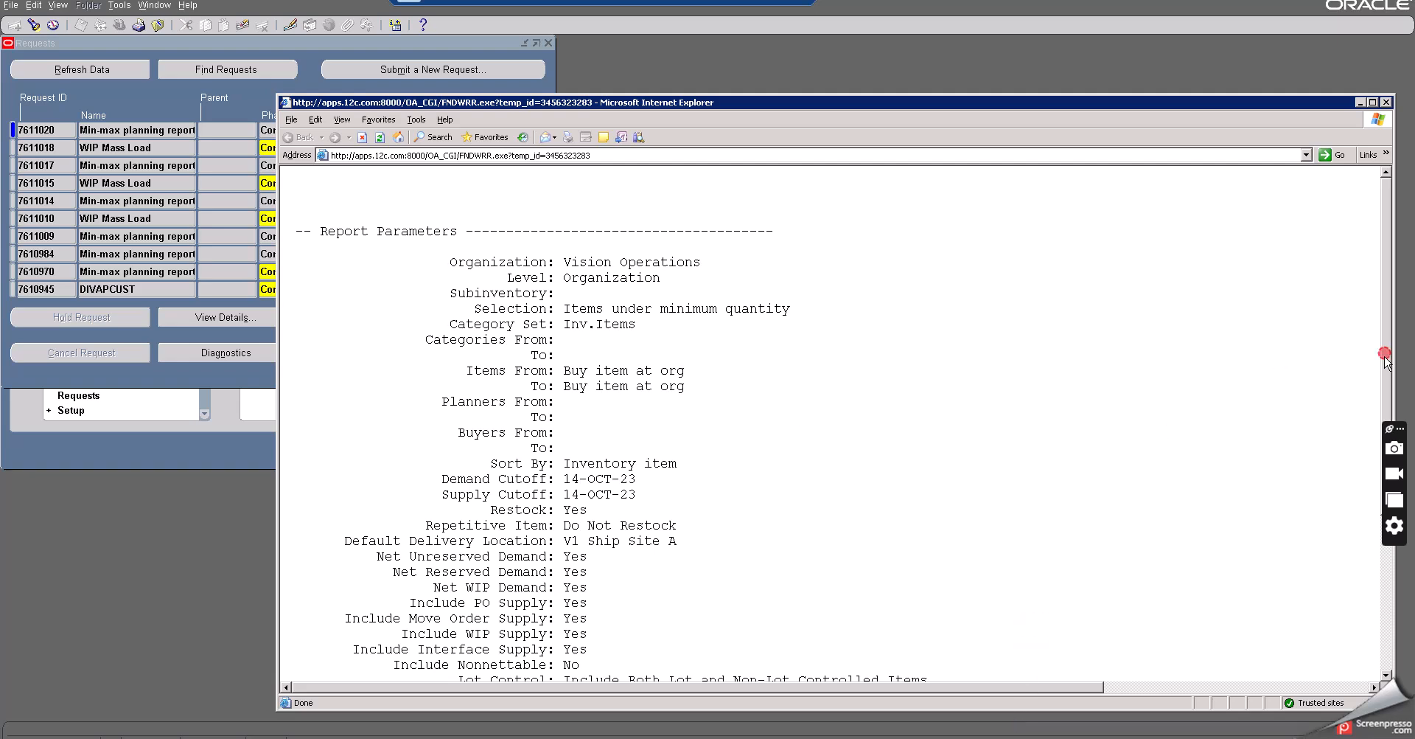
pyautogui.scroll(-1, 1377, 516)
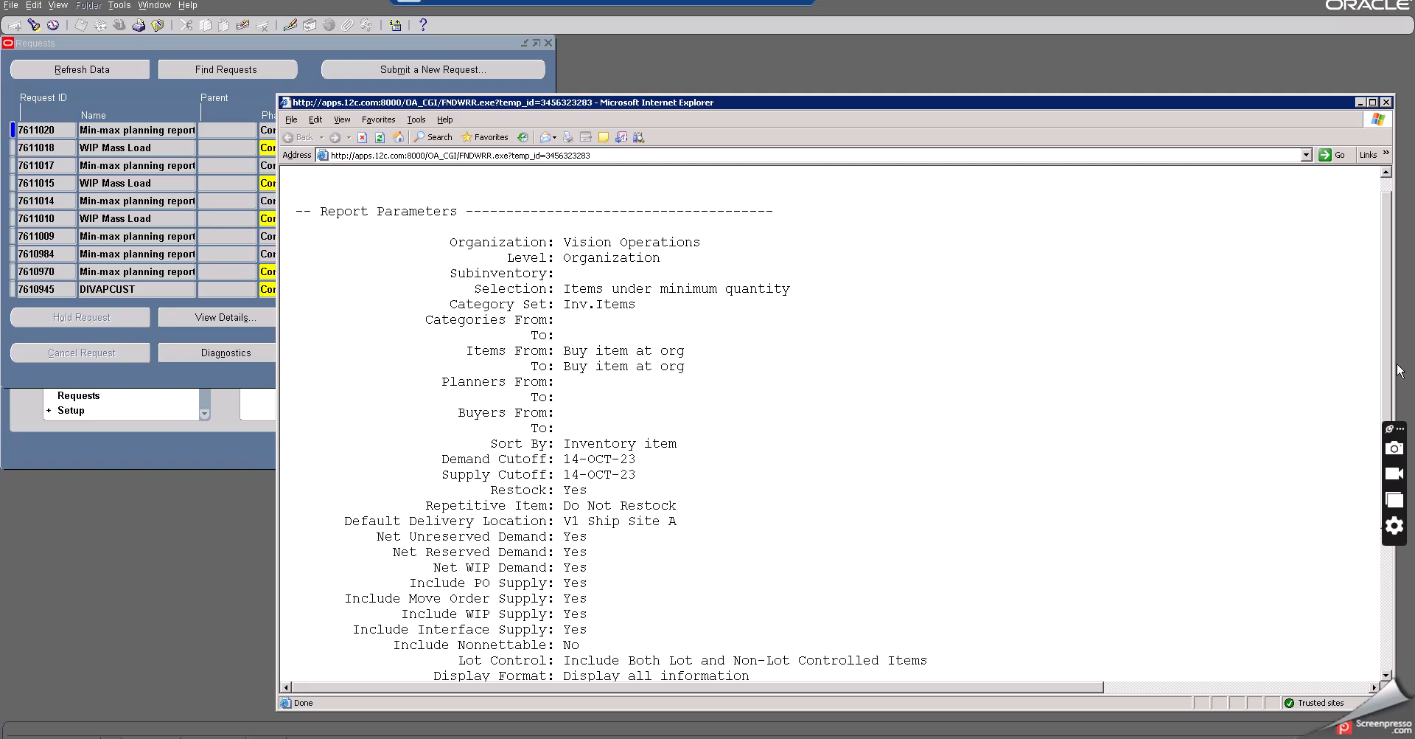
pyautogui.moveTo(1390, 347); pyautogui.dragTo(1372, 497)
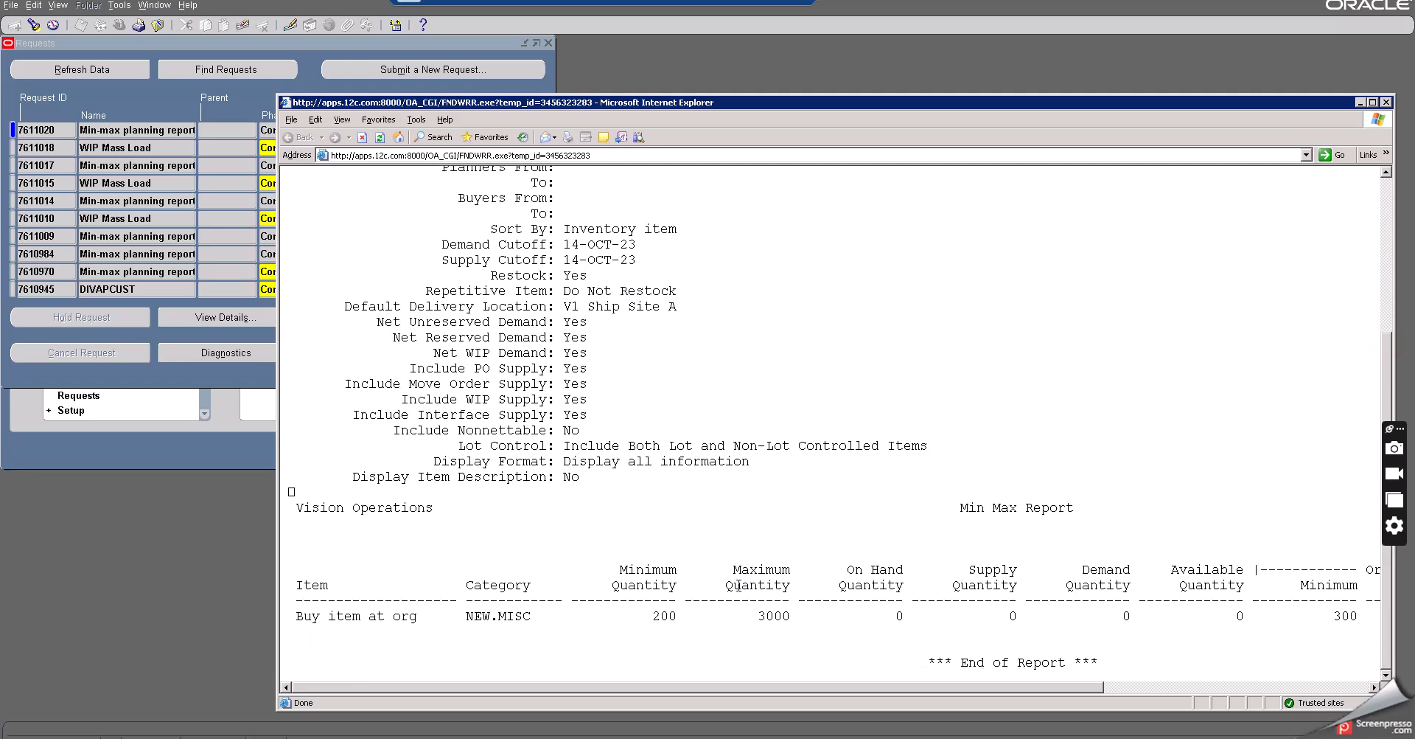
pyautogui.moveTo(653, 621); pyautogui.dragTo(757, 621)
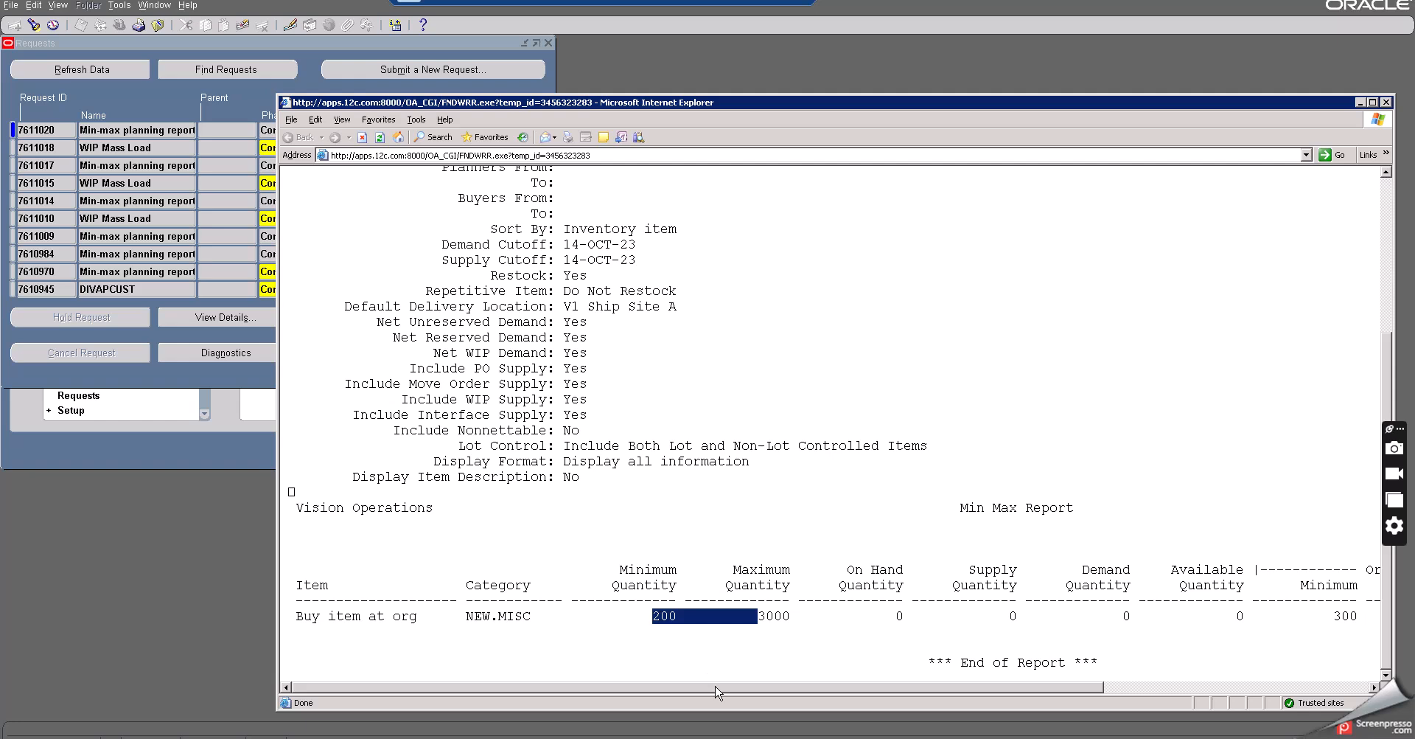
pyautogui.moveTo(715, 685); pyautogui.dragTo(984, 696)
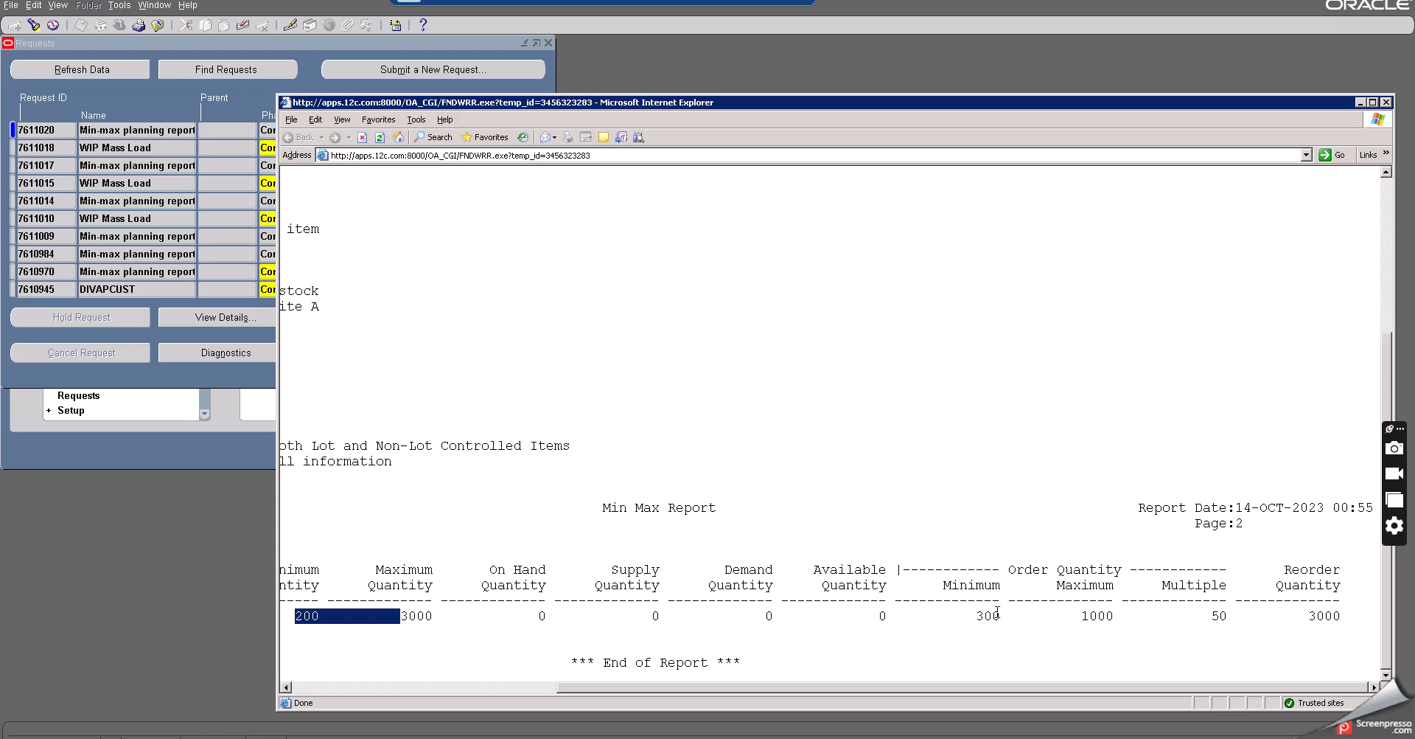
pyautogui.doubleClick(1093, 615)
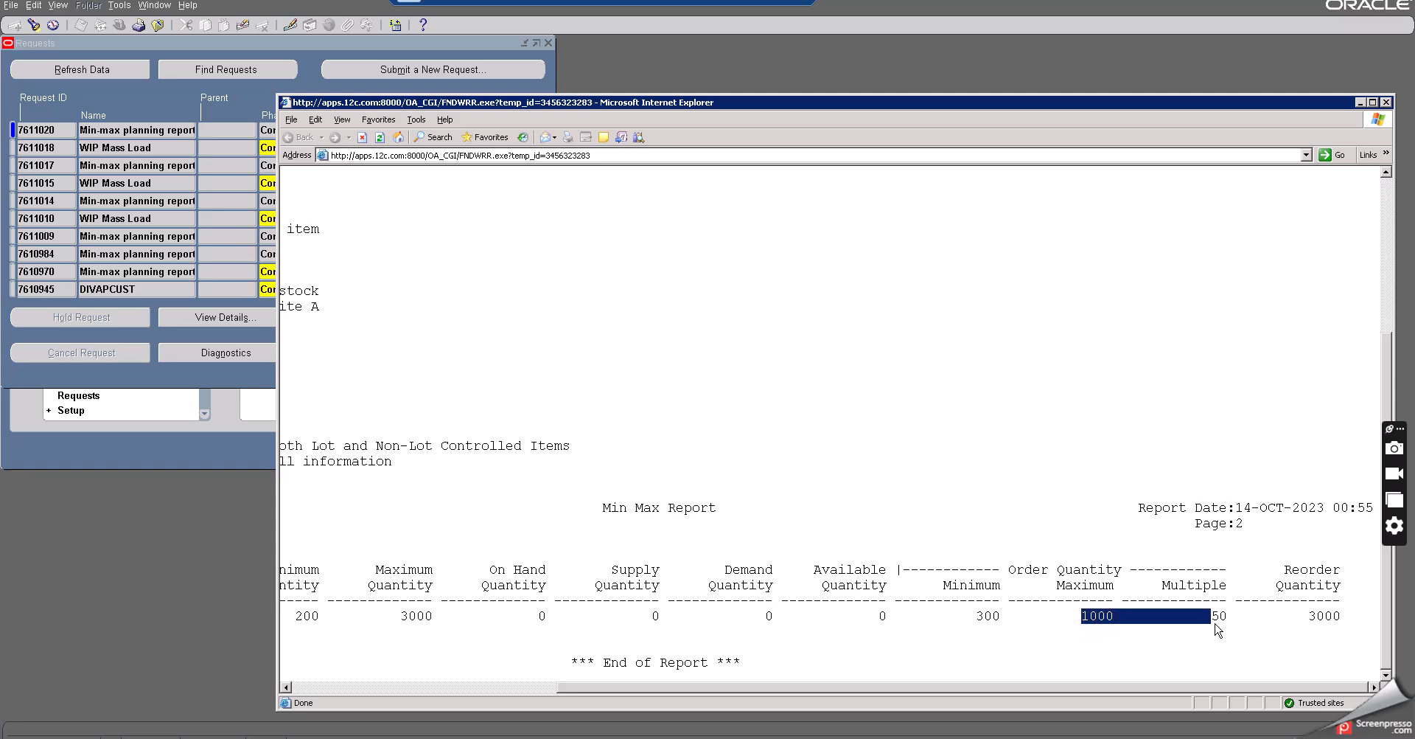
pyautogui.doubleClick(1212, 616)
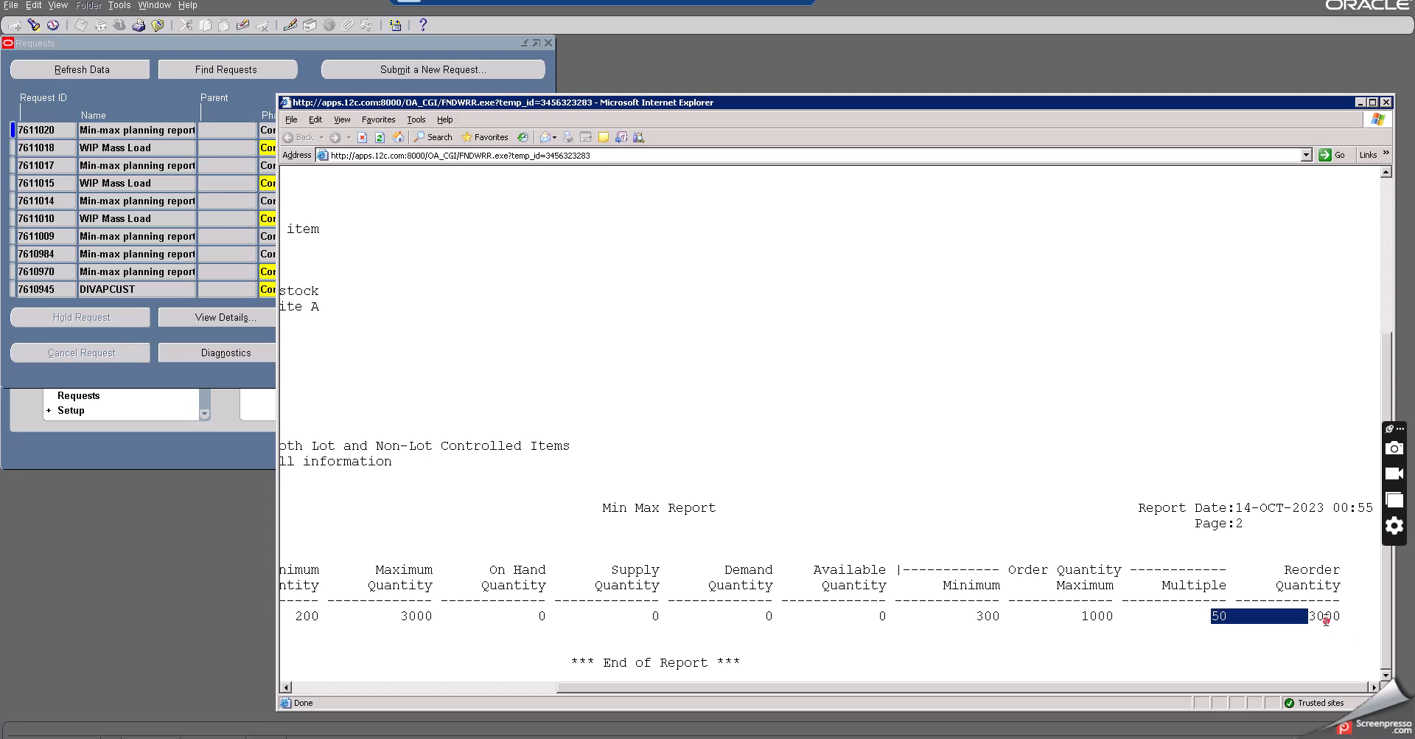
pyautogui.doubleClick(1324, 616)
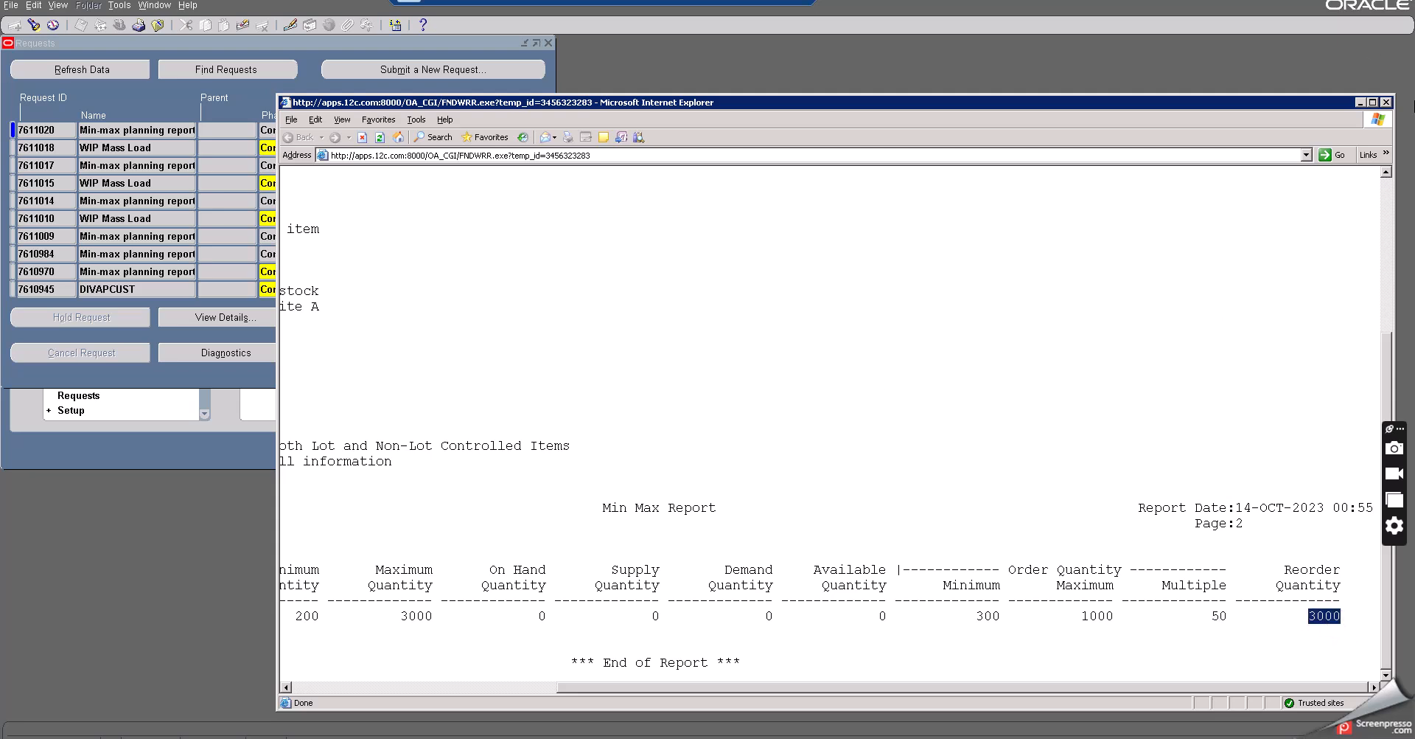
pyautogui.click(1386, 102)
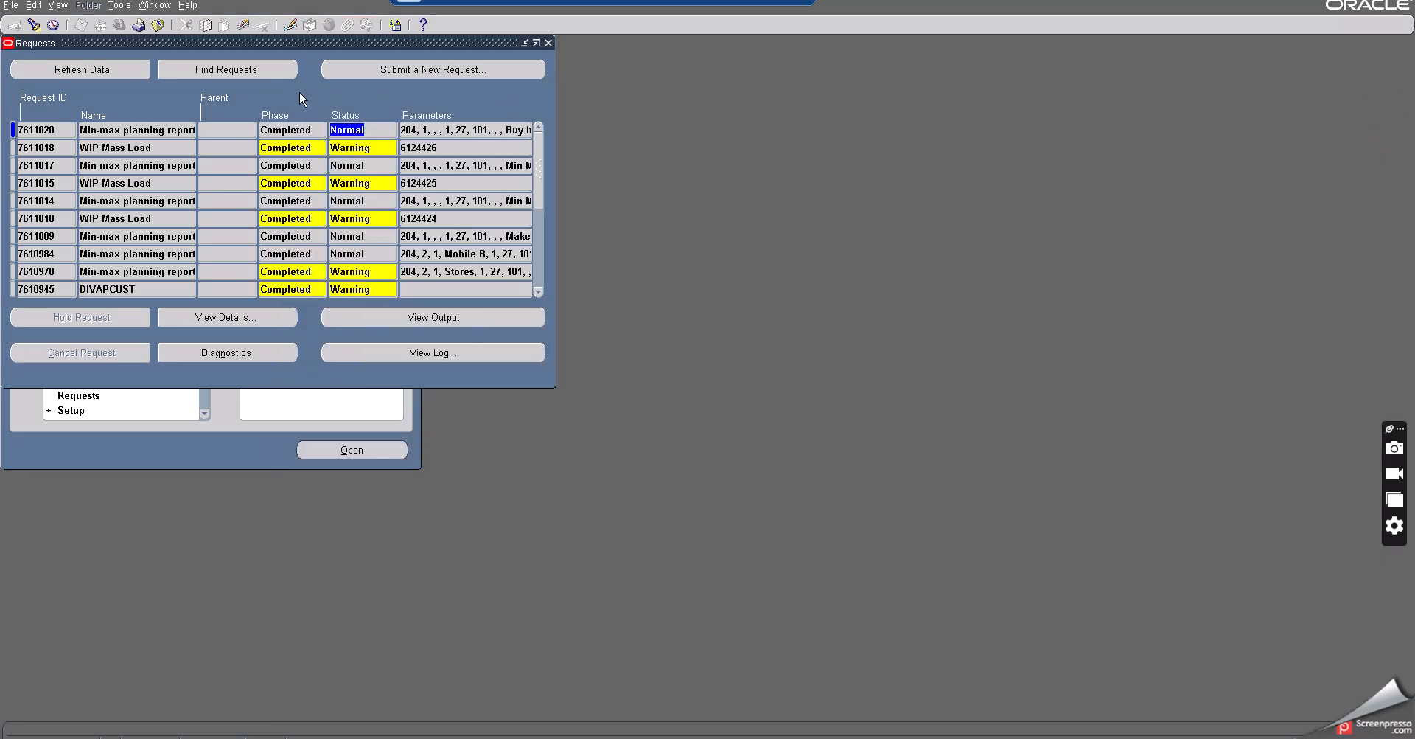
# - Switch responsibility to Purchasing, Vision Operations (USA), searching the responsibility list for PURCH
pyautogui.click(123, 69)
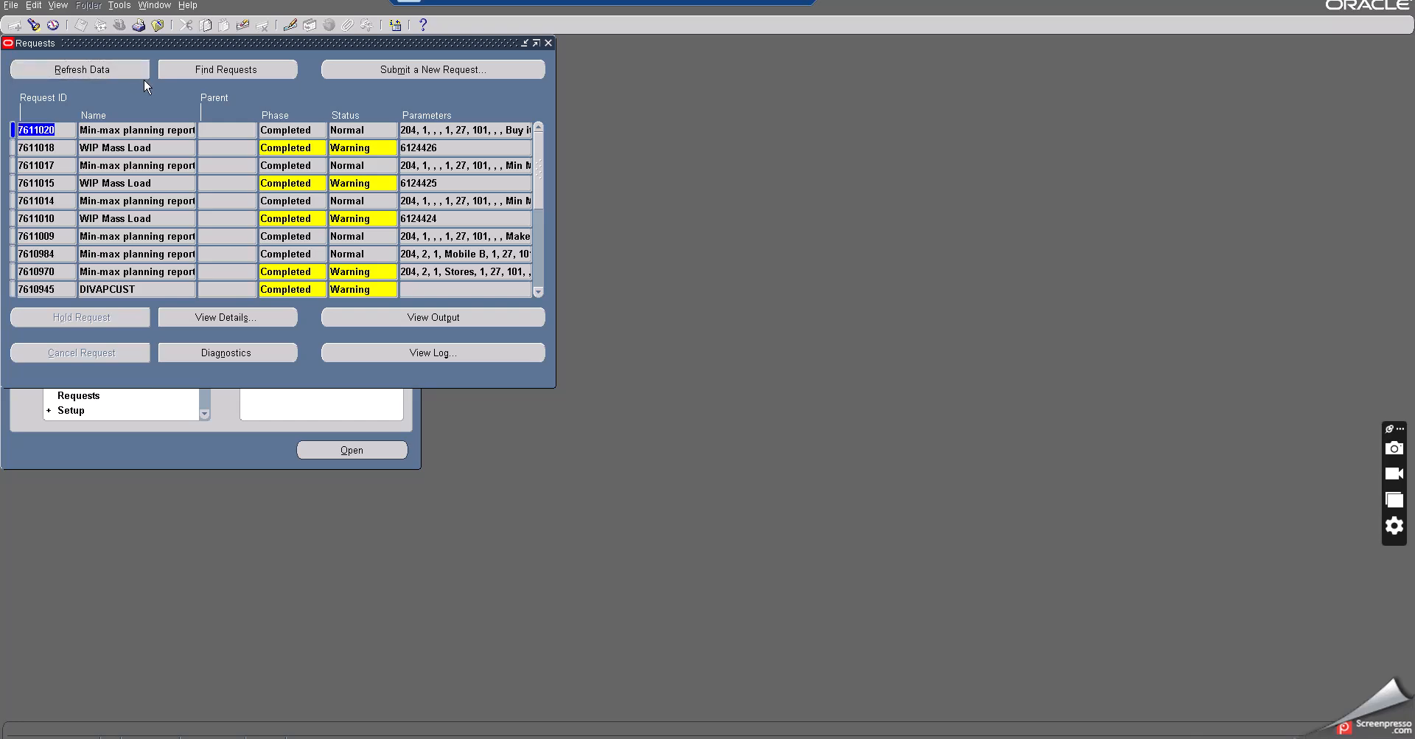
pyautogui.click(157, 26)
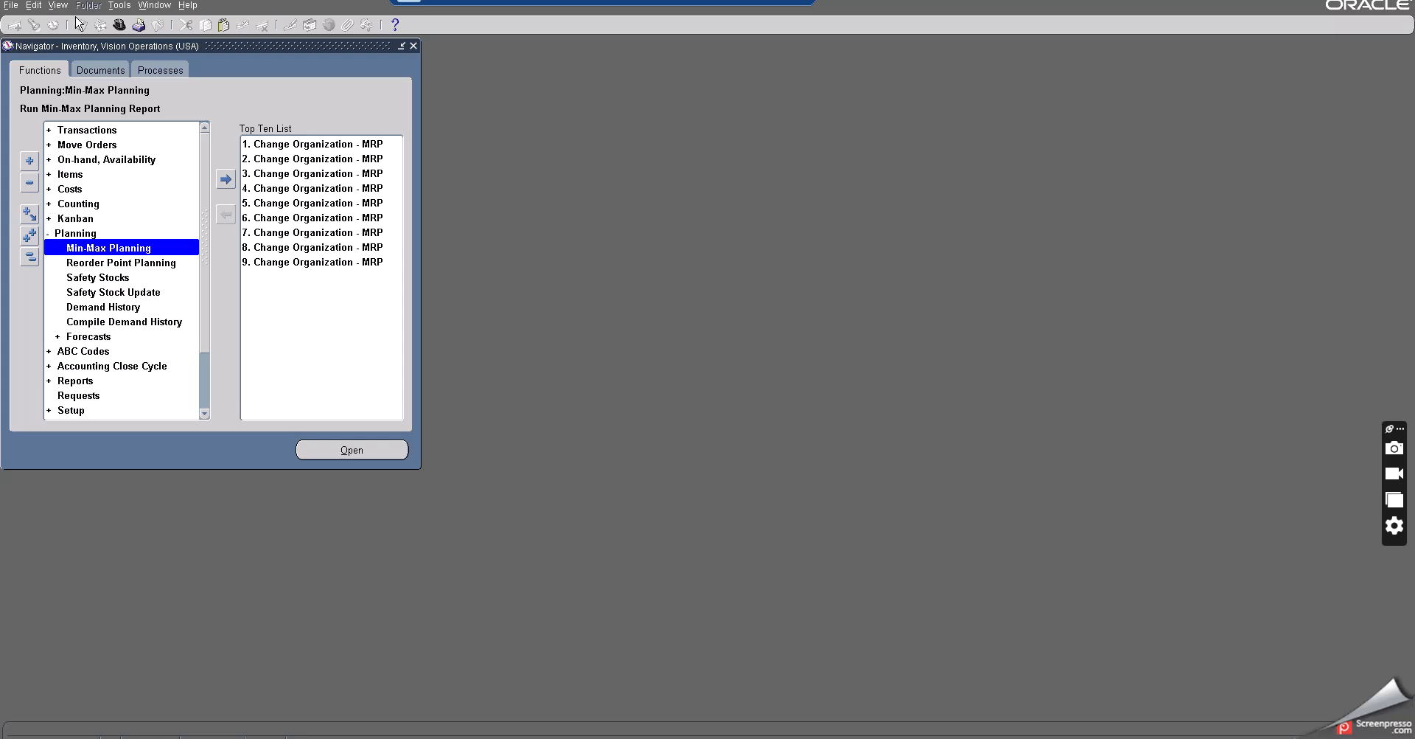
pyautogui.doubleClick(73, 233)
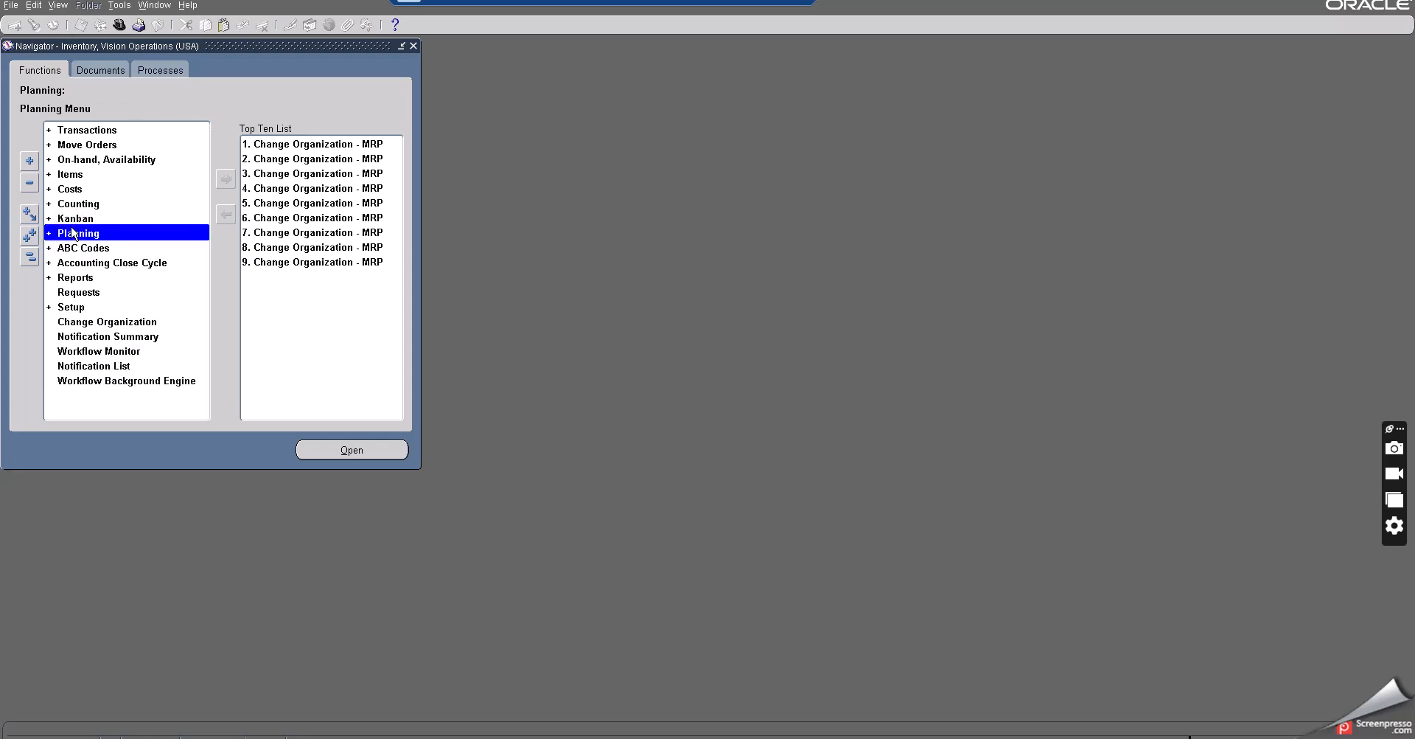
pyautogui.click(120, 24)
pyautogui.click(40, 104)
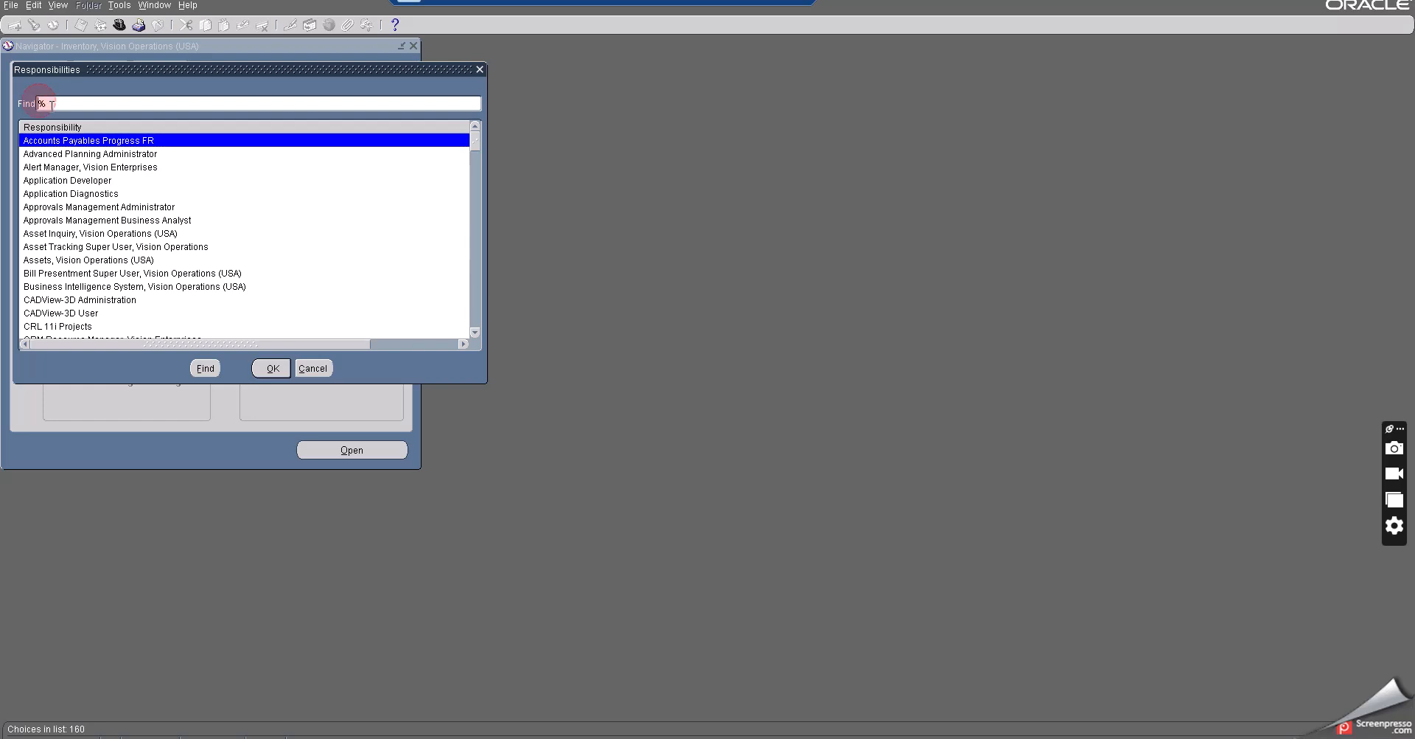
pyautogui.write('PURCH')
pyautogui.click(204, 368)
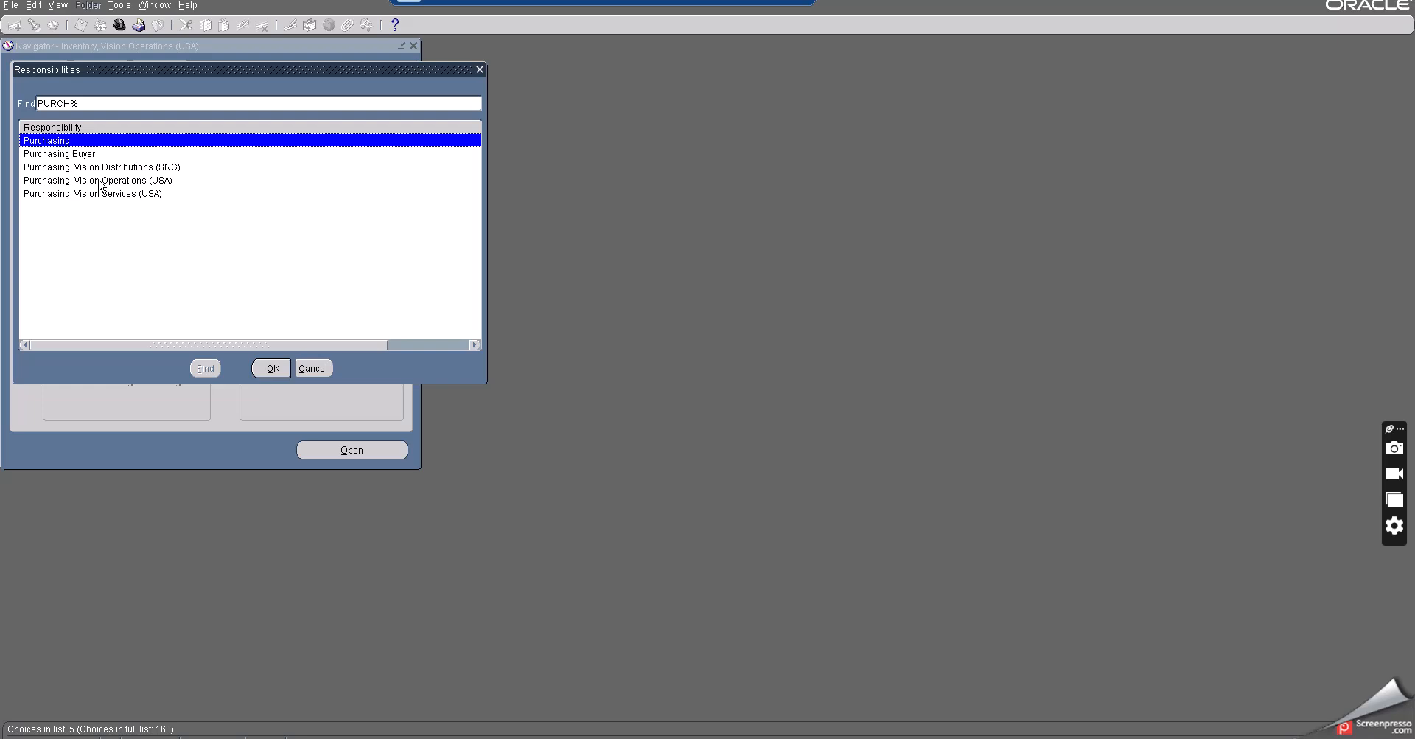
pyautogui.click(98, 180)
pyautogui.click(270, 368)
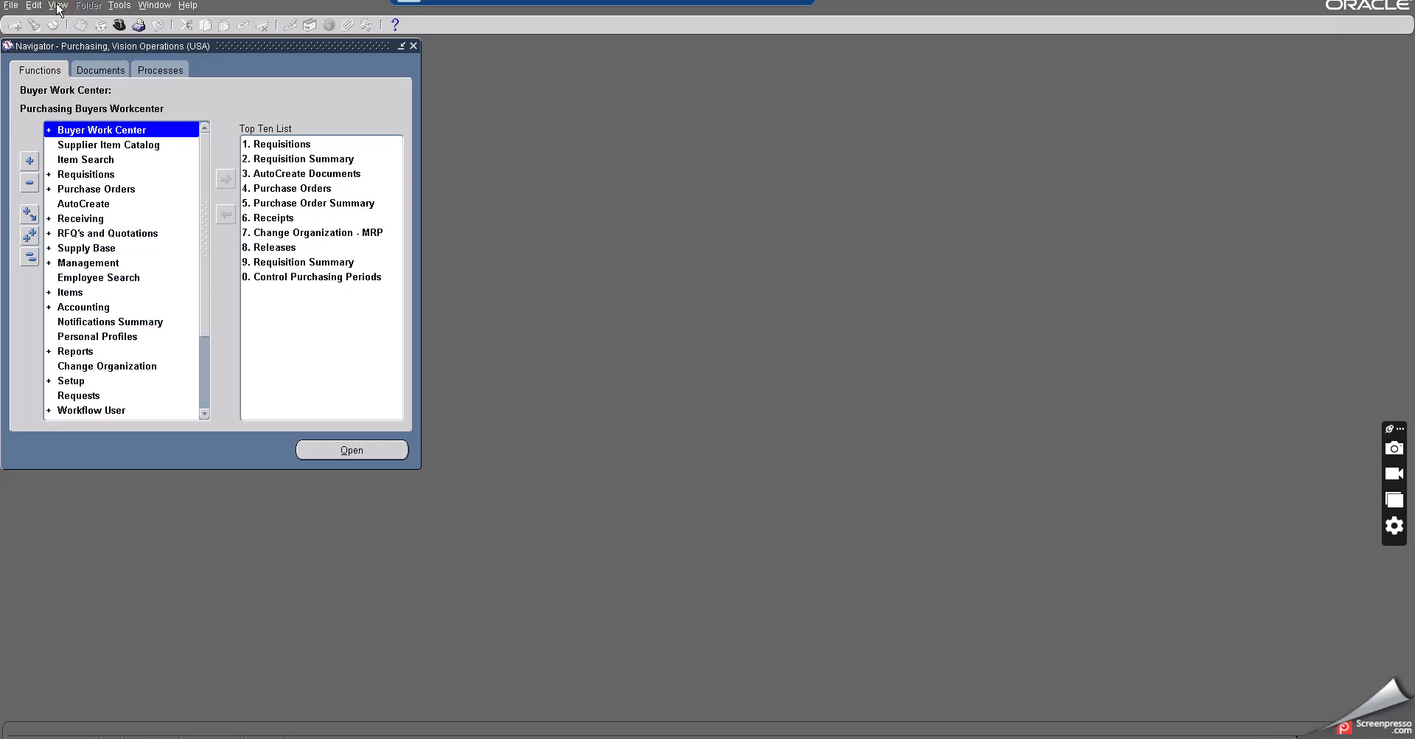
# - Start a new single request and choose the Requisition Import program from the reports list filtered by REQ
pyautogui.click(58, 6)
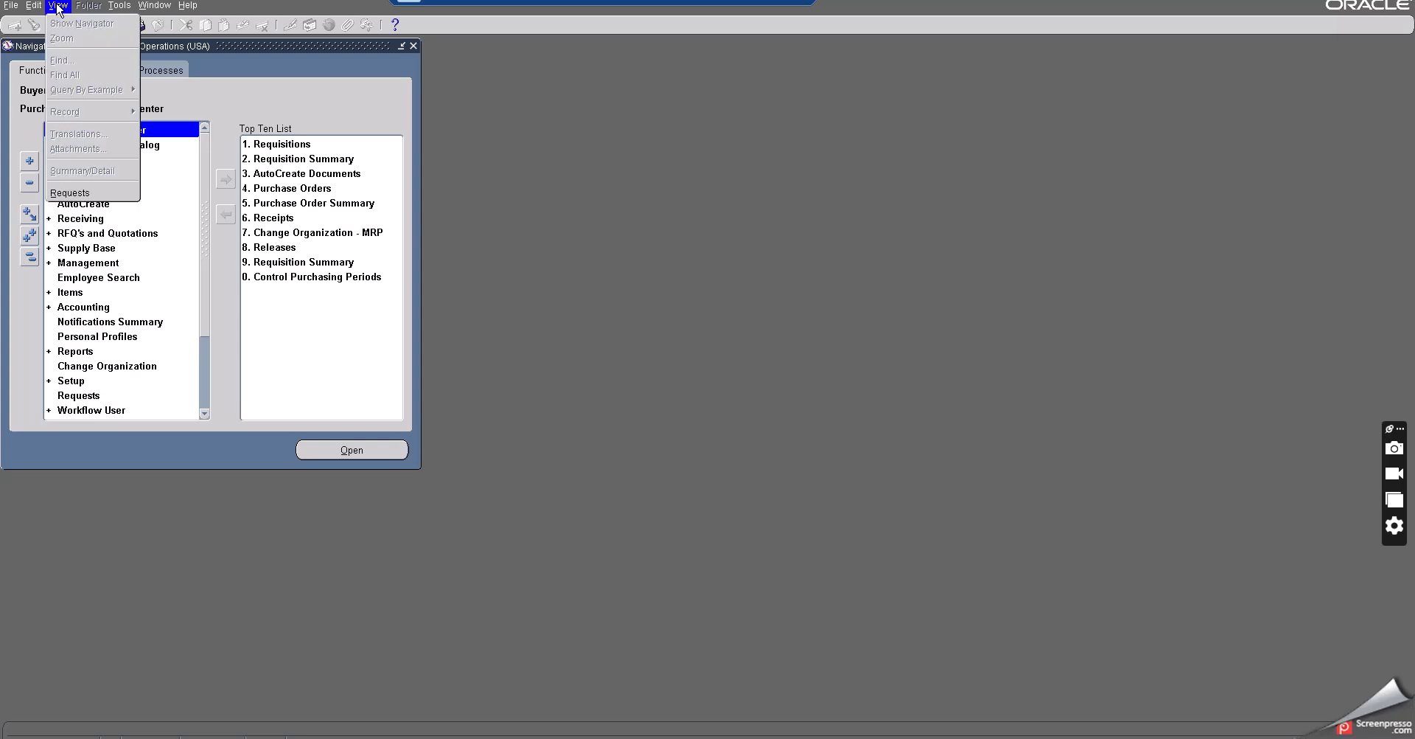
pyautogui.click(73, 193)
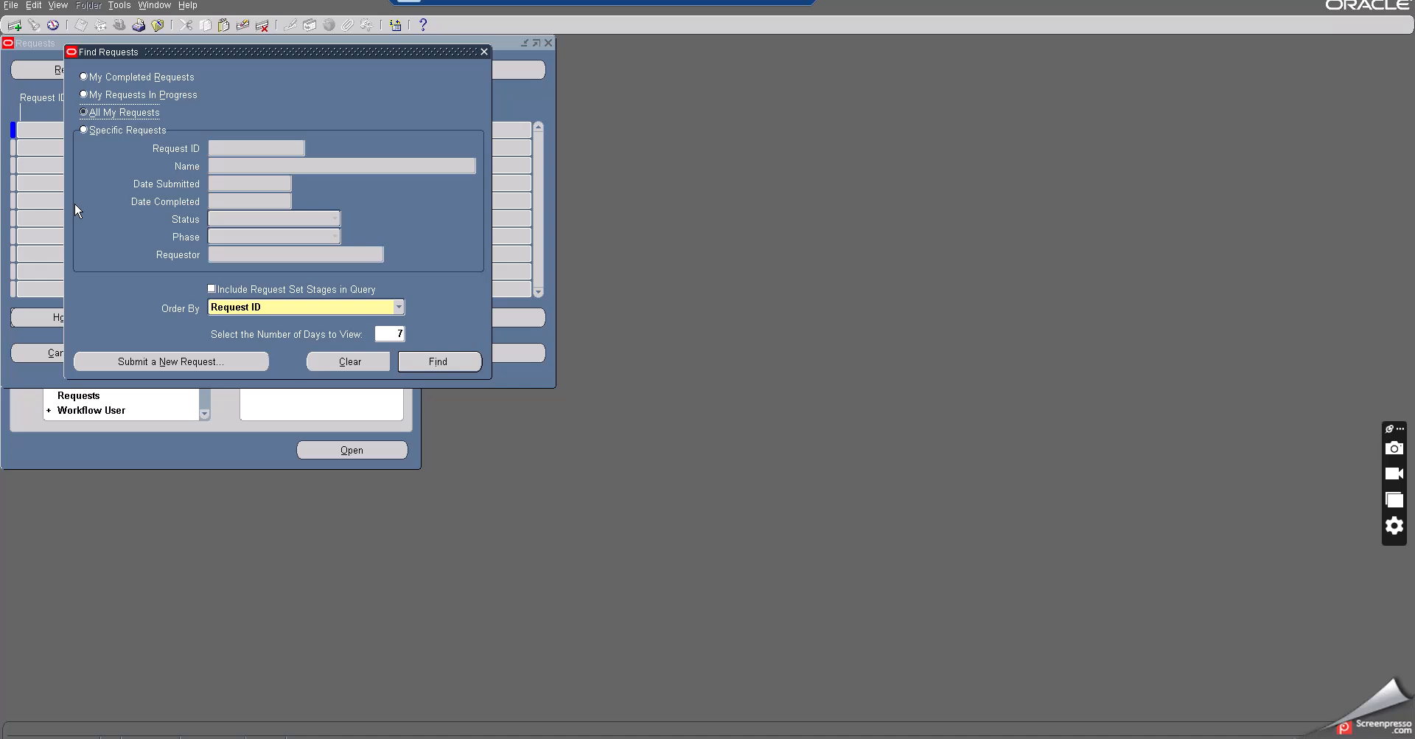
pyautogui.click(174, 362)
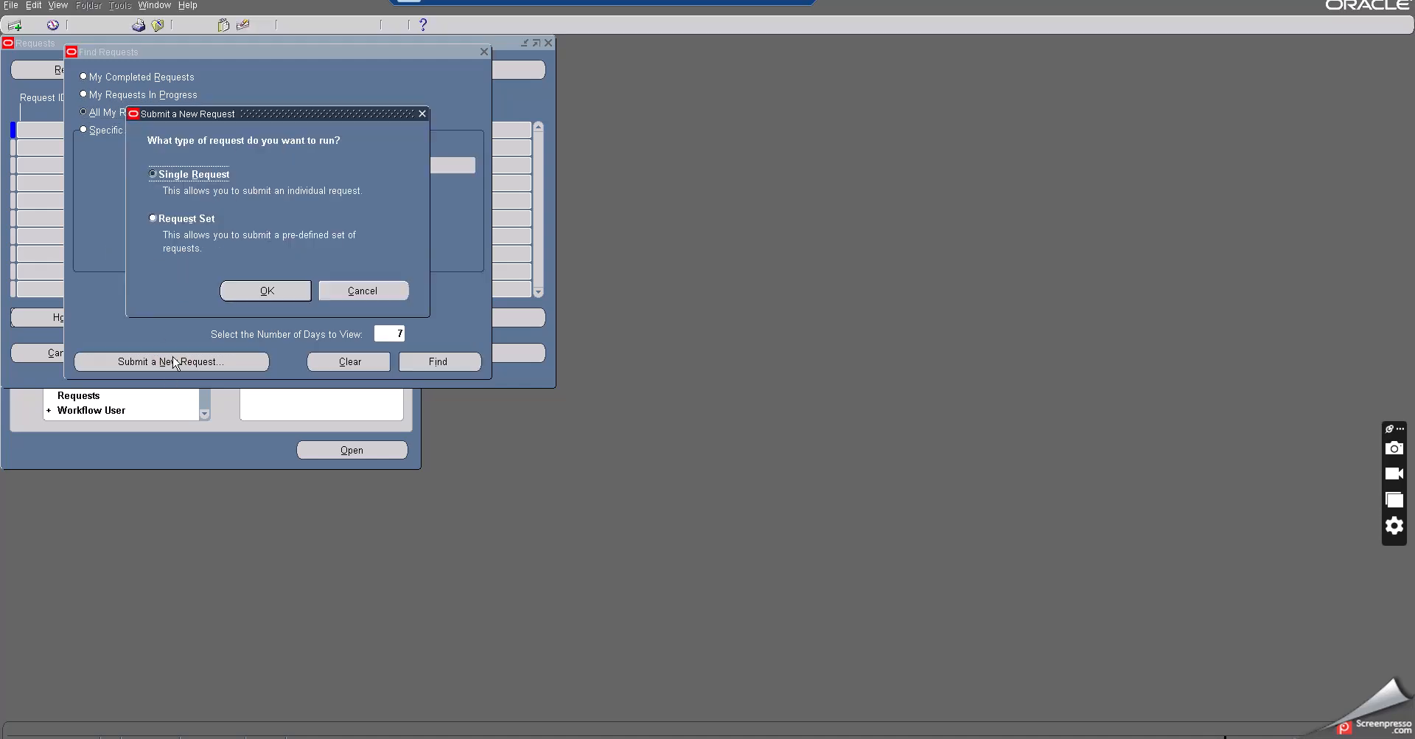
pyautogui.click(274, 291)
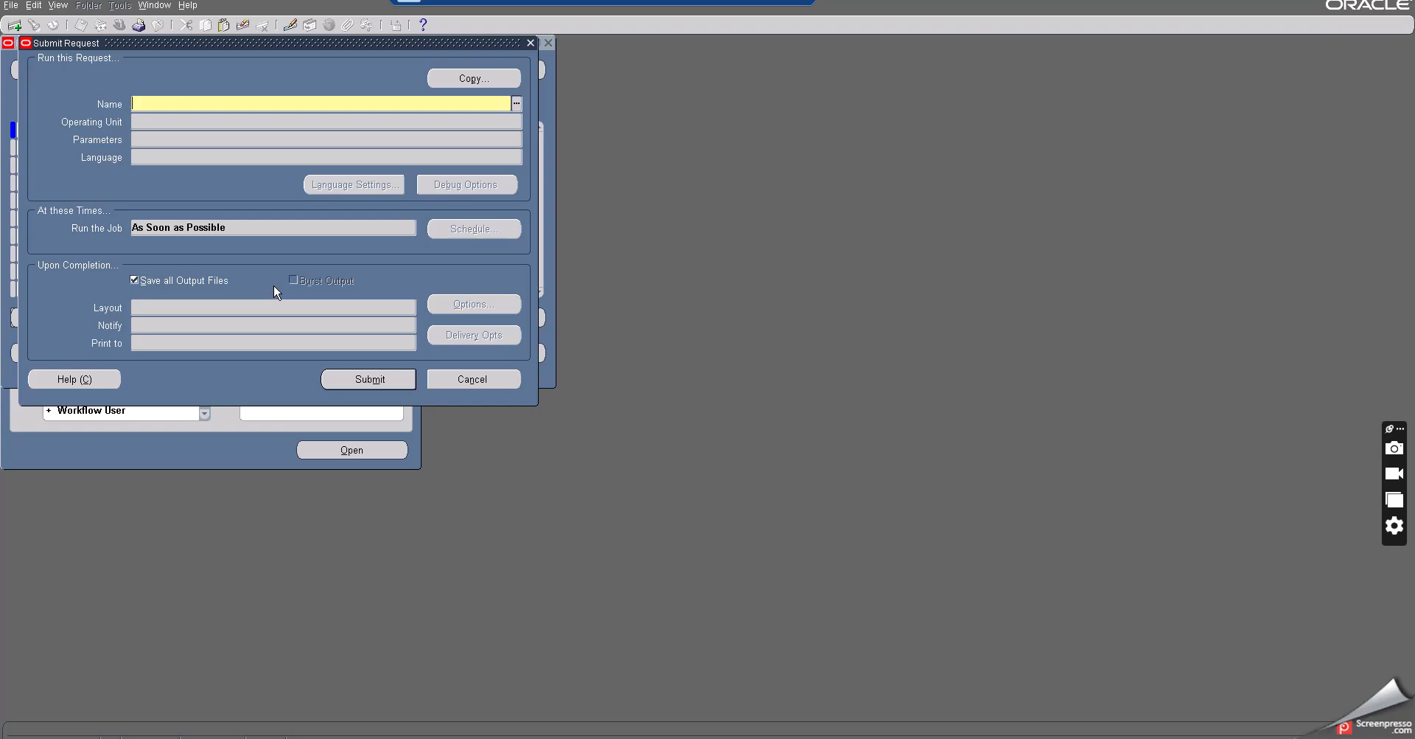
pyautogui.click(518, 104)
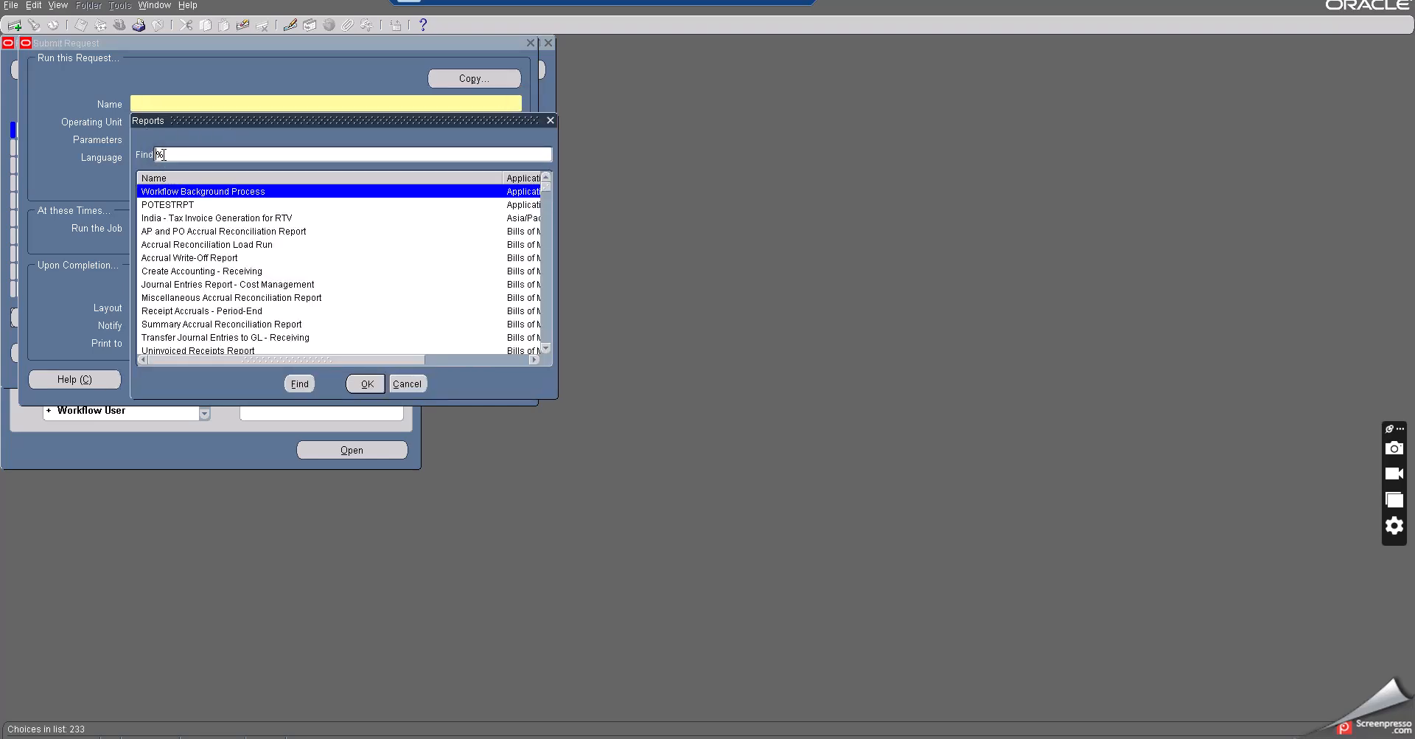
pyautogui.write('REQ')
pyautogui.click(297, 381)
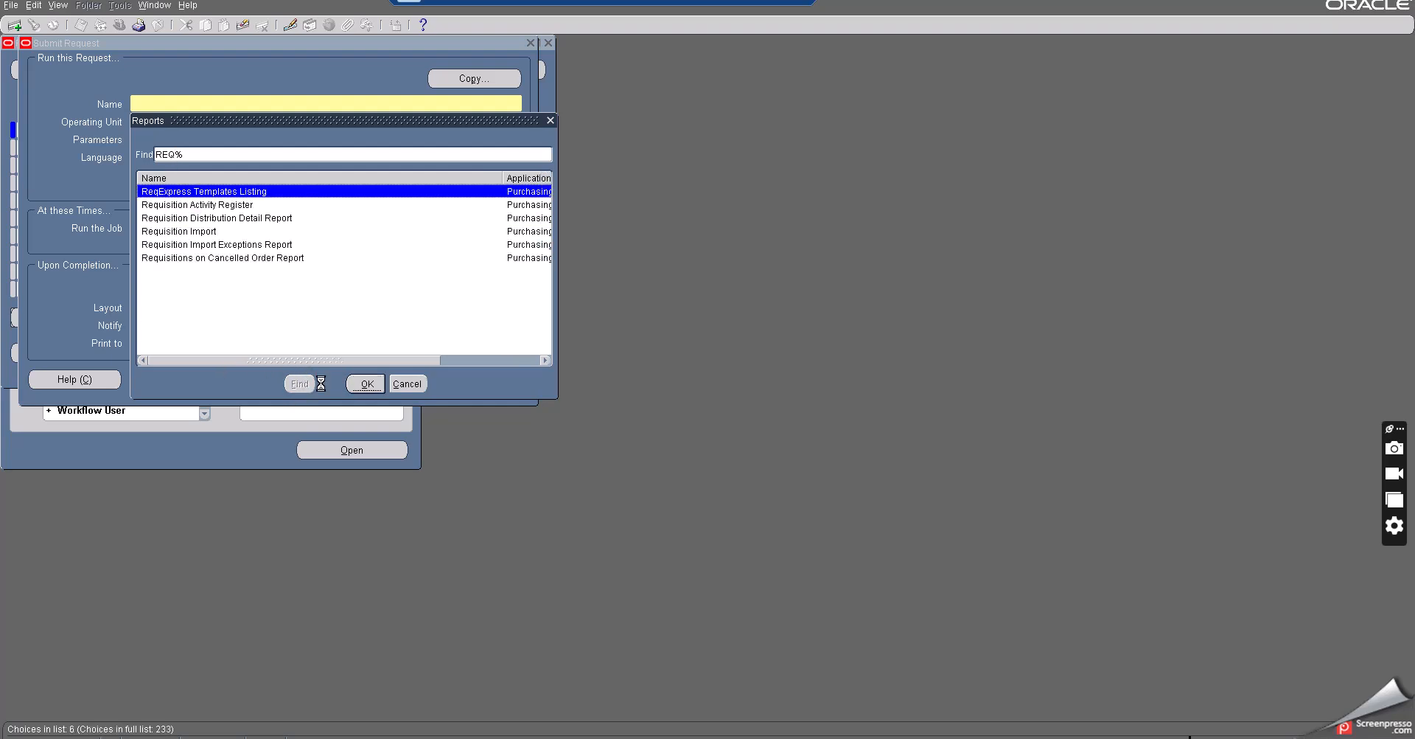
pyautogui.click(207, 232)
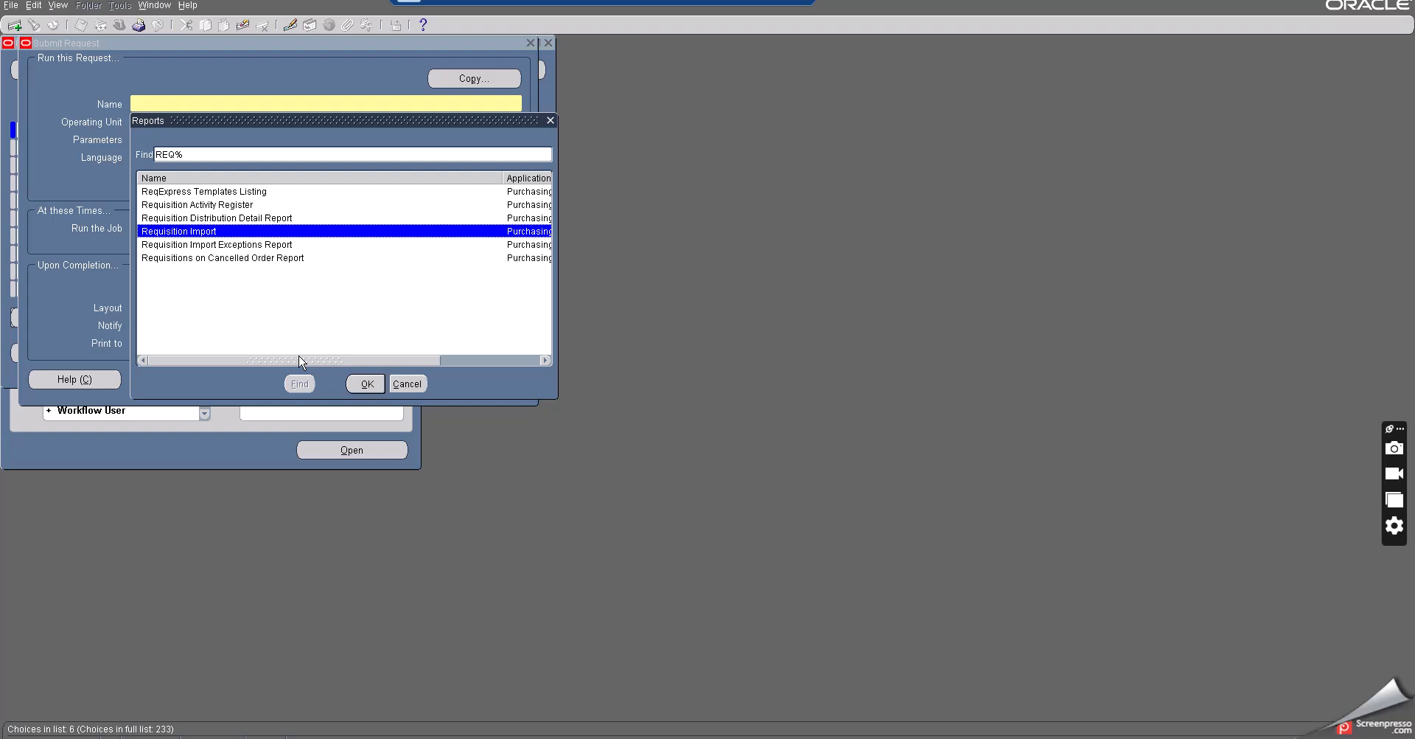
pyautogui.click(355, 383)
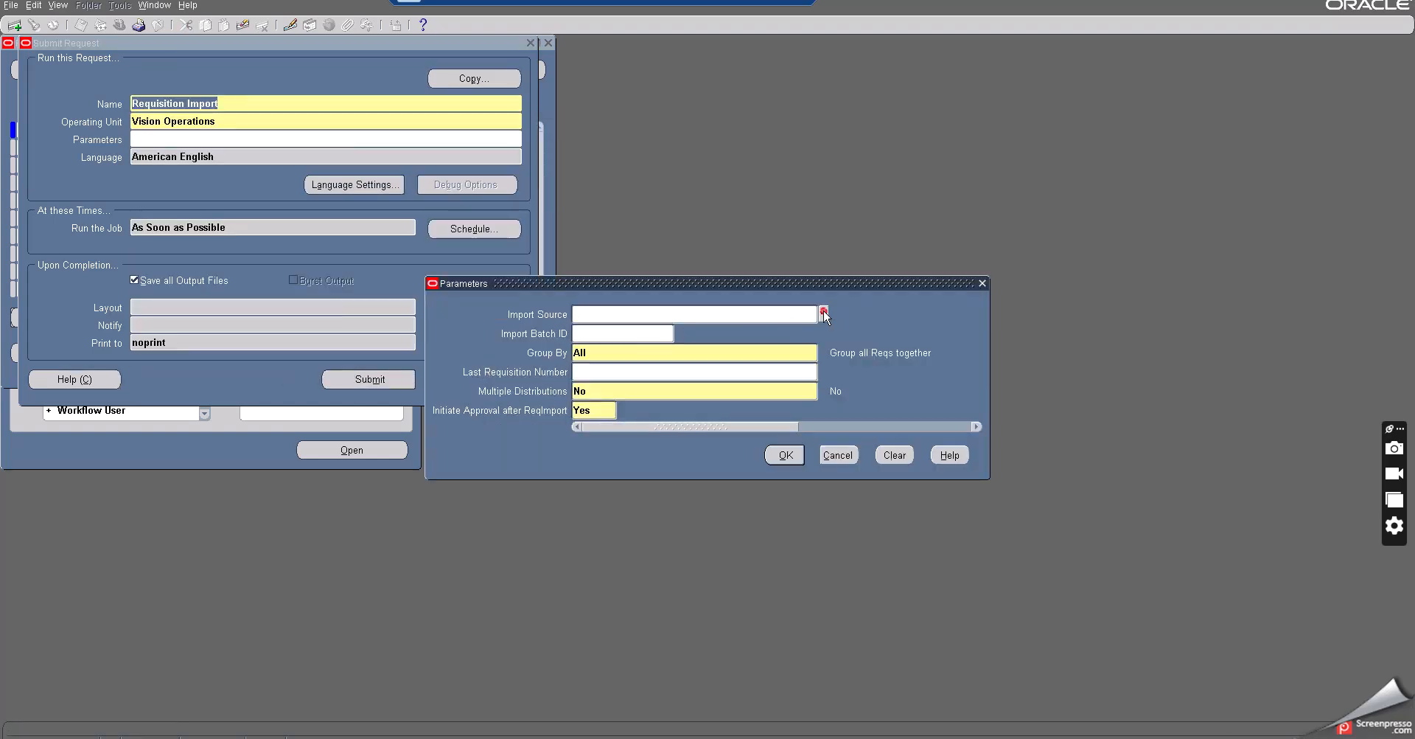
# - Set the Import Source parameter to INV, confirm the parameters and submit Requisition Import, declining another request
pyautogui.click(823, 314)
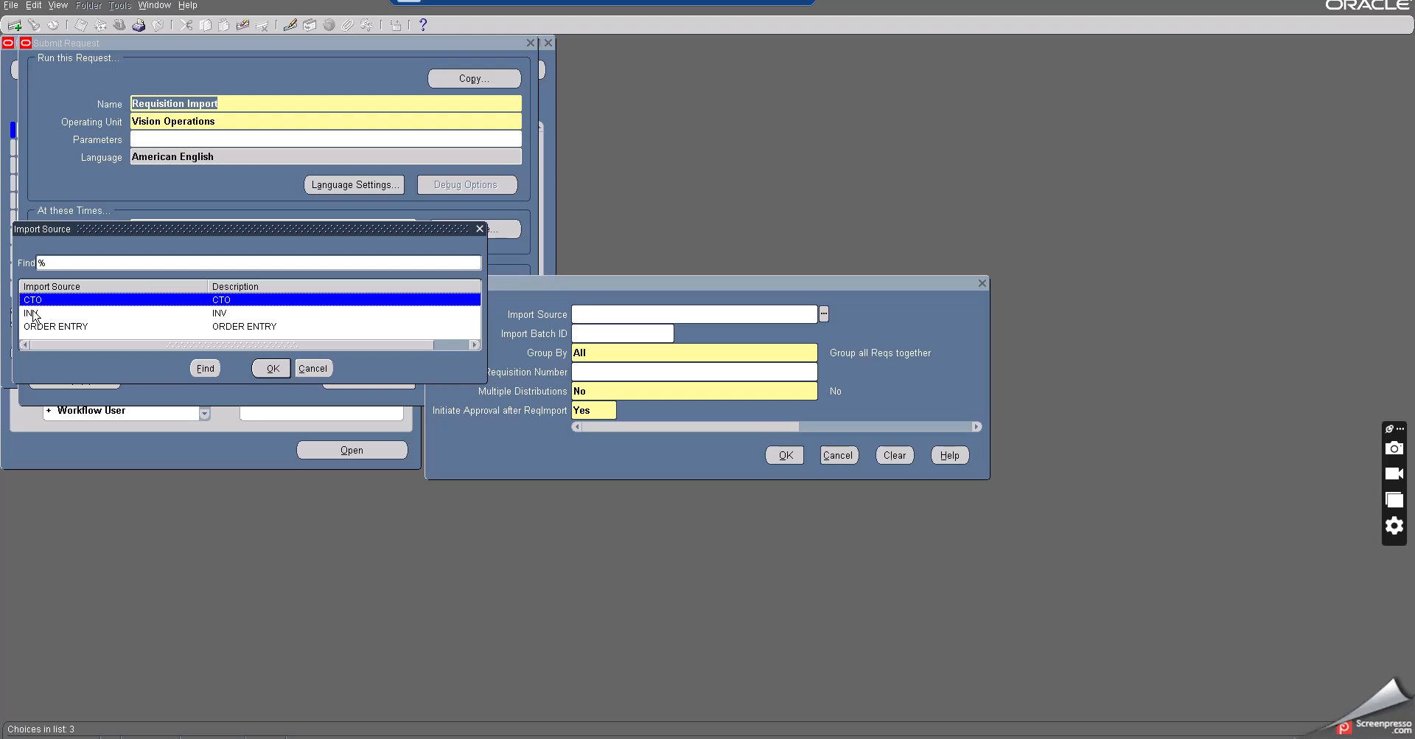
pyautogui.click(33, 313)
pyautogui.click(270, 368)
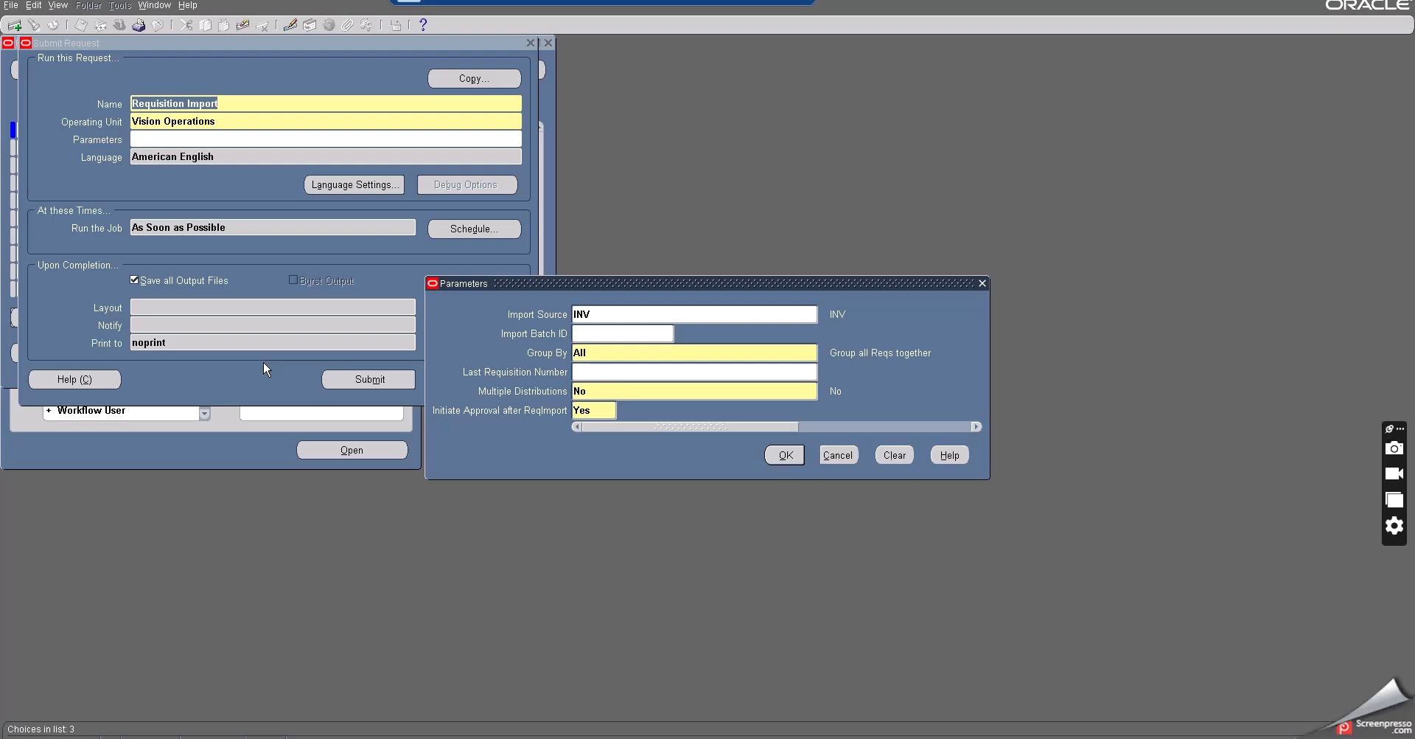
pyautogui.doubleClick(594, 310)
pyautogui.click(597, 410)
pyautogui.click(778, 452)
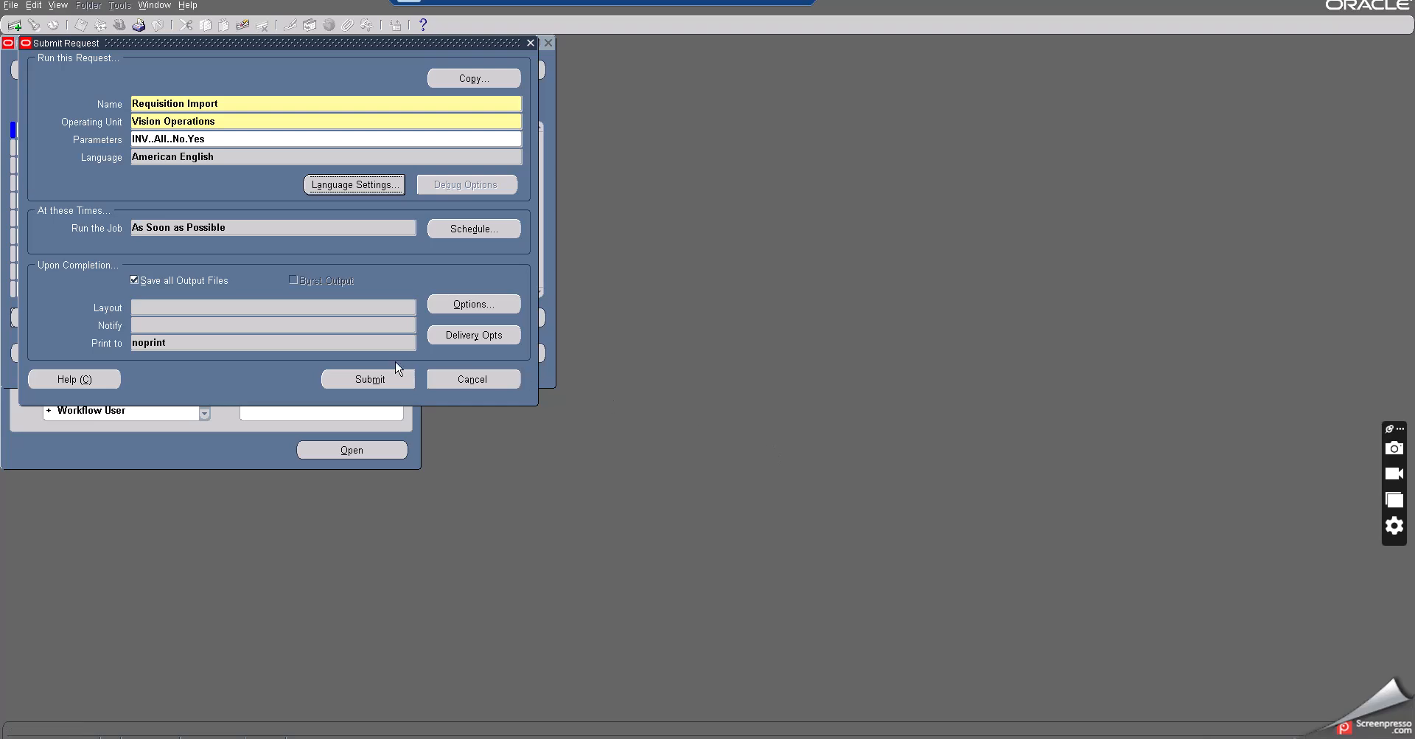
pyautogui.click(371, 379)
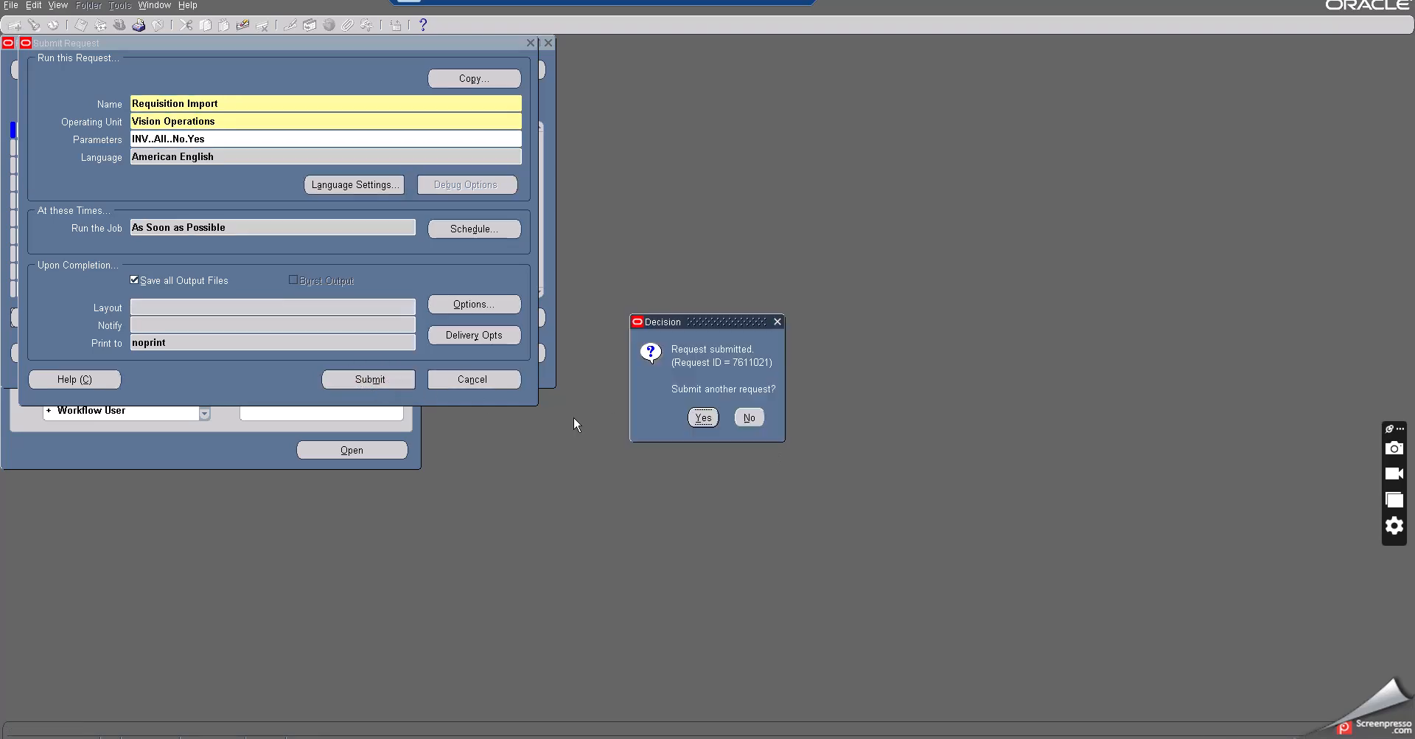
pyautogui.click(749, 417)
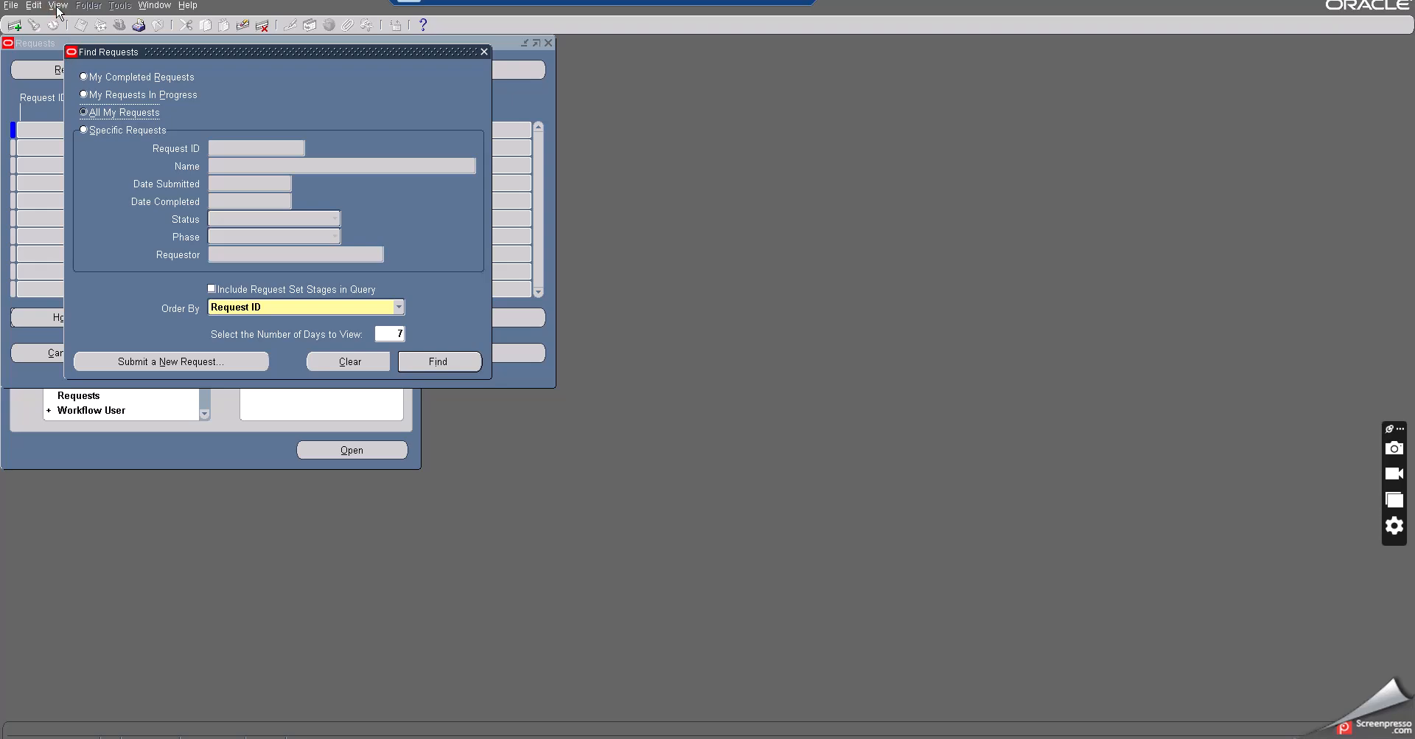
# - Refresh the requests list, open the Requisition Import request's output to review it, then close it
pyautogui.click(412, 362)
pyautogui.click(116, 70)
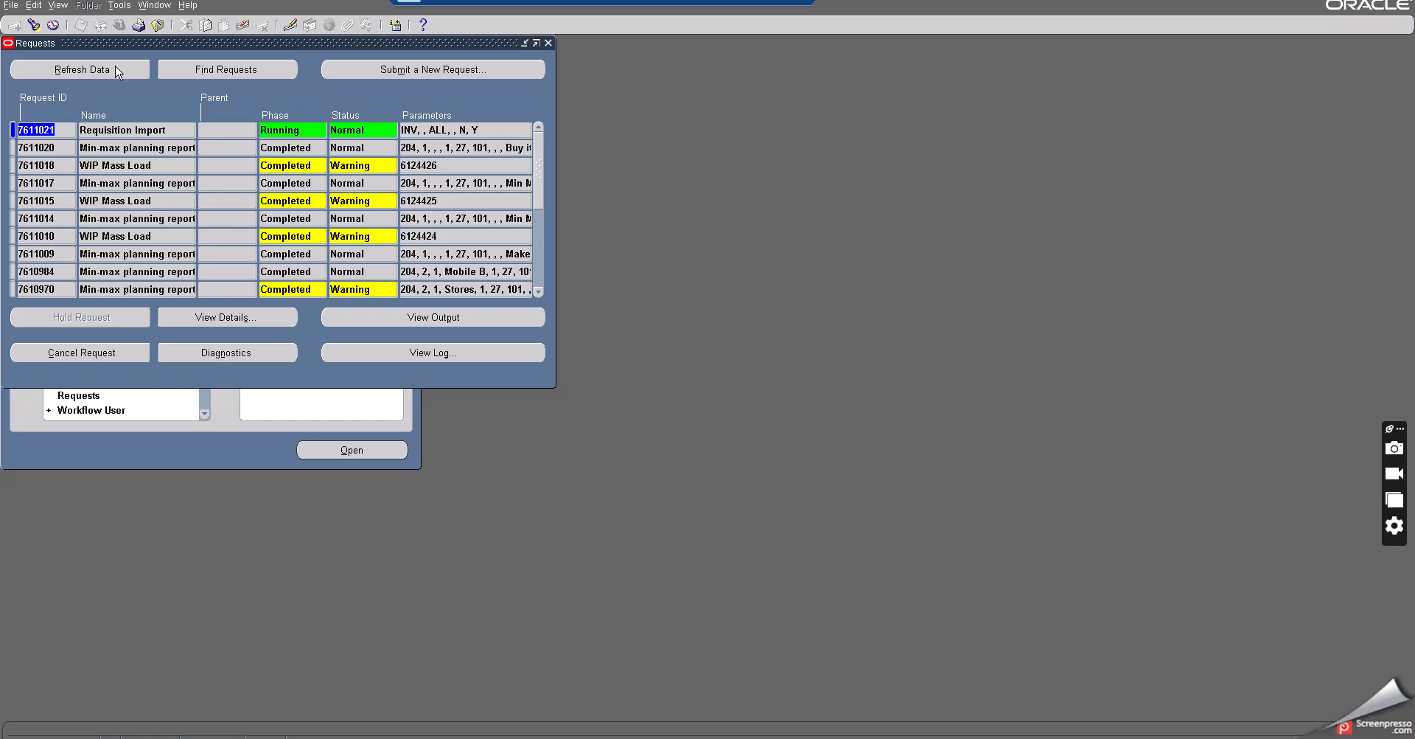
pyautogui.click(117, 71)
pyautogui.click(122, 68)
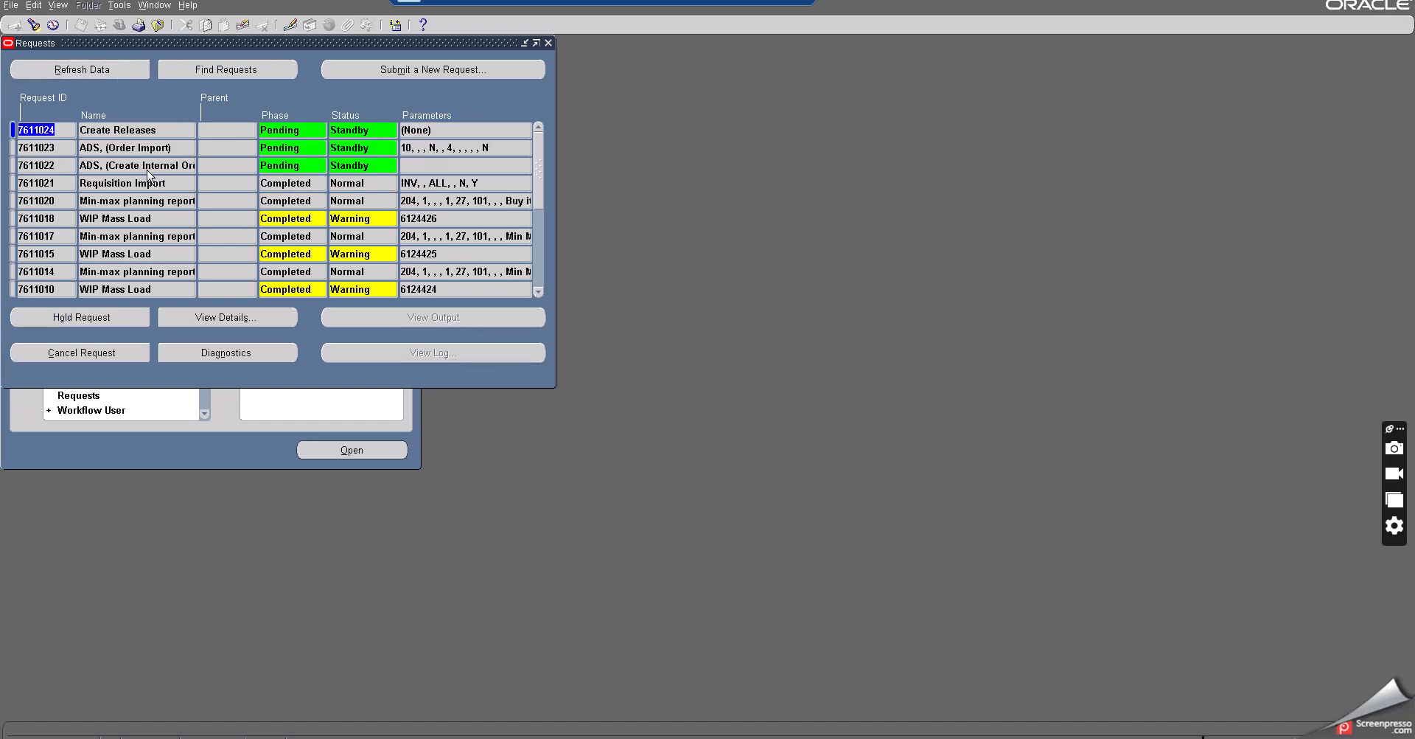
pyautogui.click(137, 182)
pyautogui.click(410, 317)
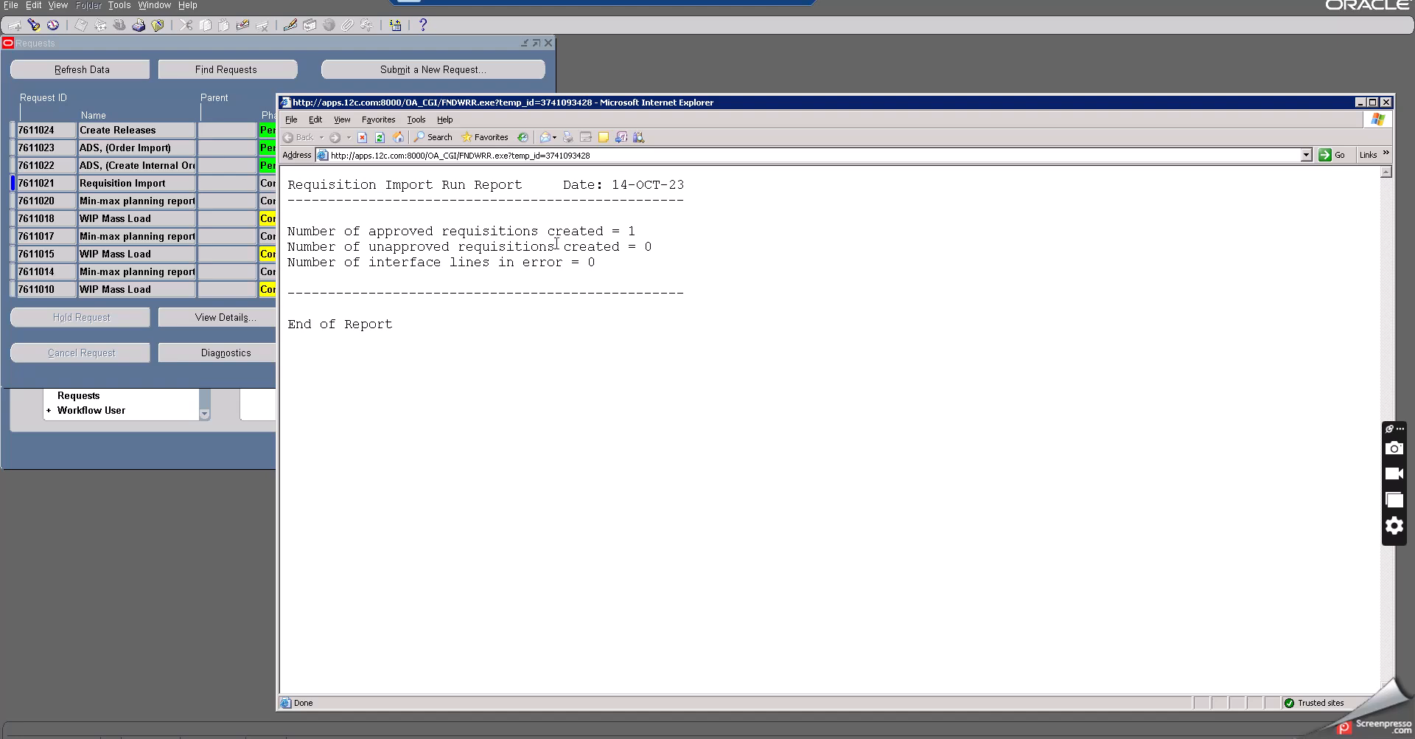
pyautogui.moveTo(635, 232); pyautogui.dragTo(283, 231)
pyautogui.click(632, 322)
pyautogui.click(1385, 102)
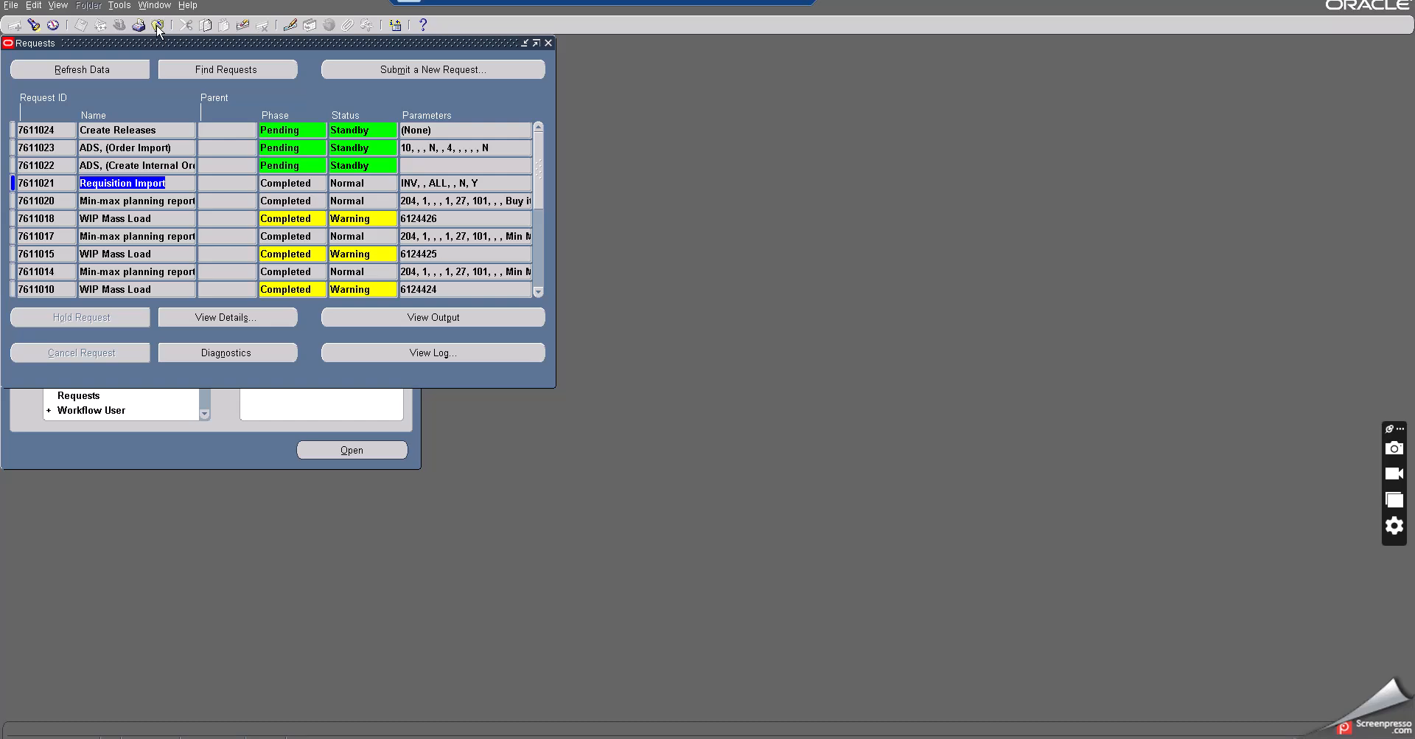
# - Open Requisition Summary and search requisition lines for the item Buy item at org
pyautogui.click(157, 27)
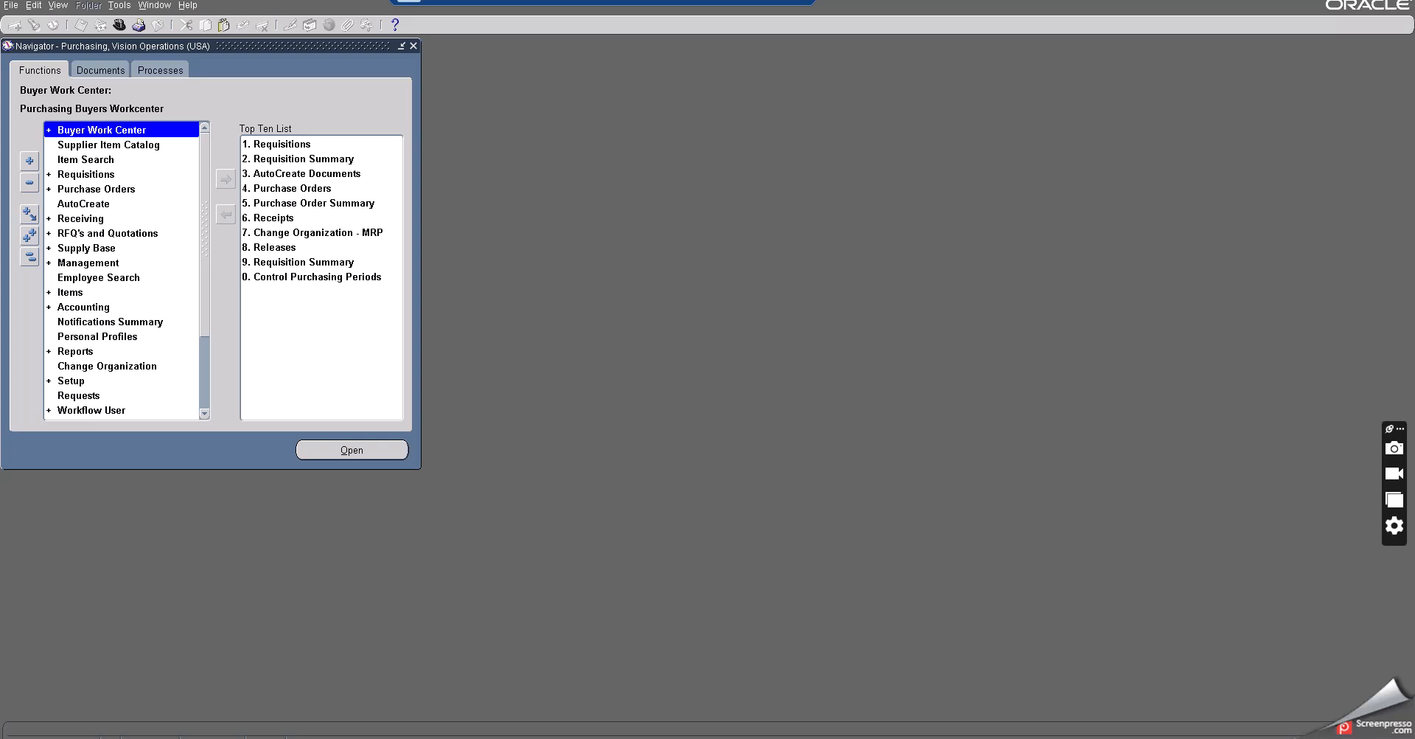
pyautogui.doubleClick(86, 174)
pyautogui.click(111, 190)
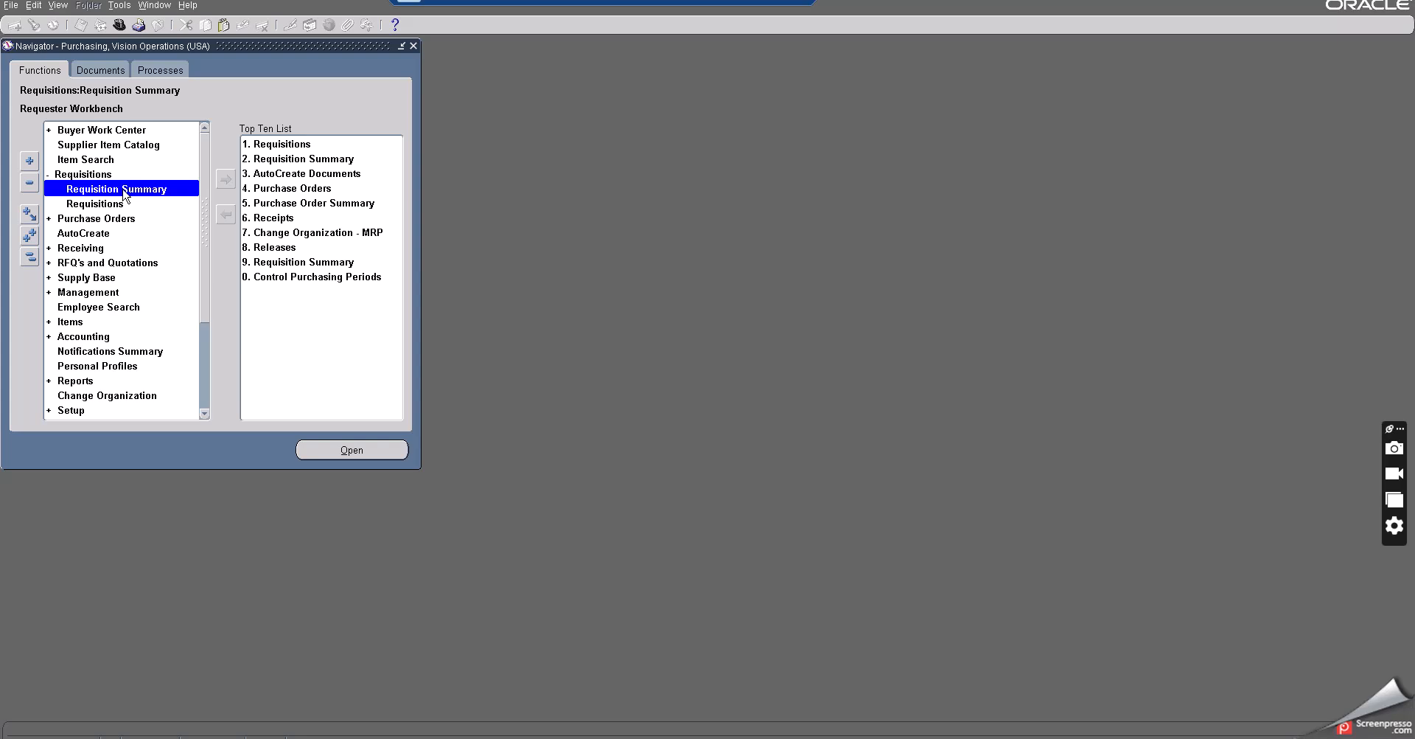
pyautogui.doubleClick(118, 189)
pyautogui.moveTo(275, 44); pyautogui.dragTo(457, 62)
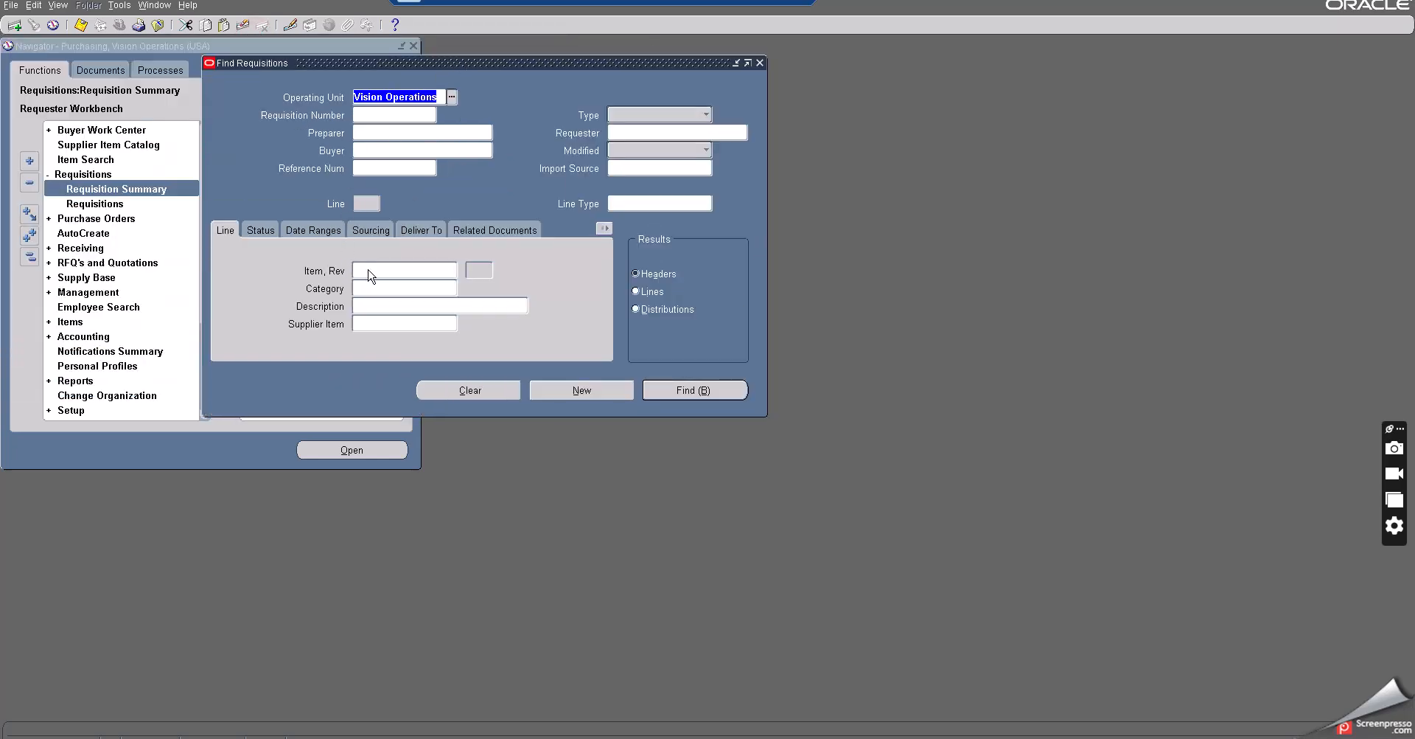
pyautogui.click(369, 271)
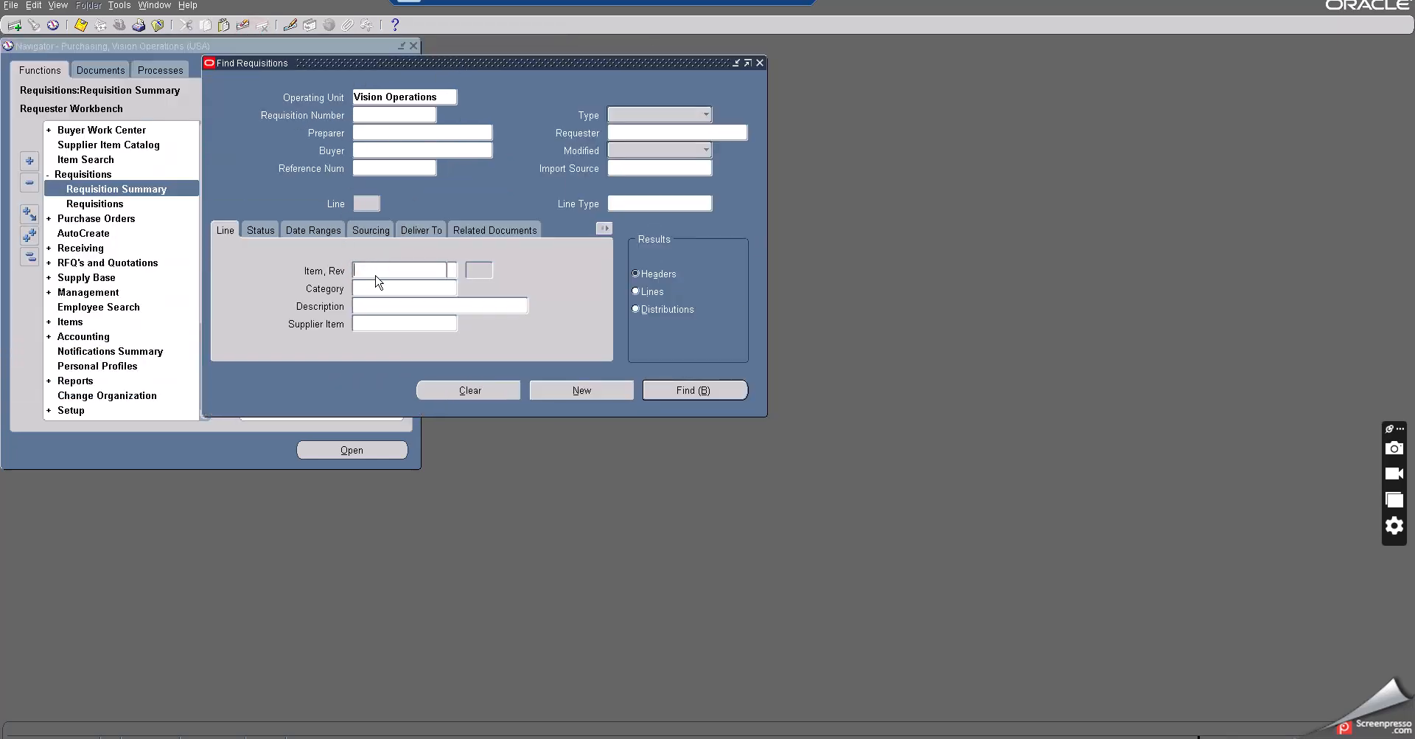
pyautogui.write('Buy item at org')
pyautogui.press('Tab')
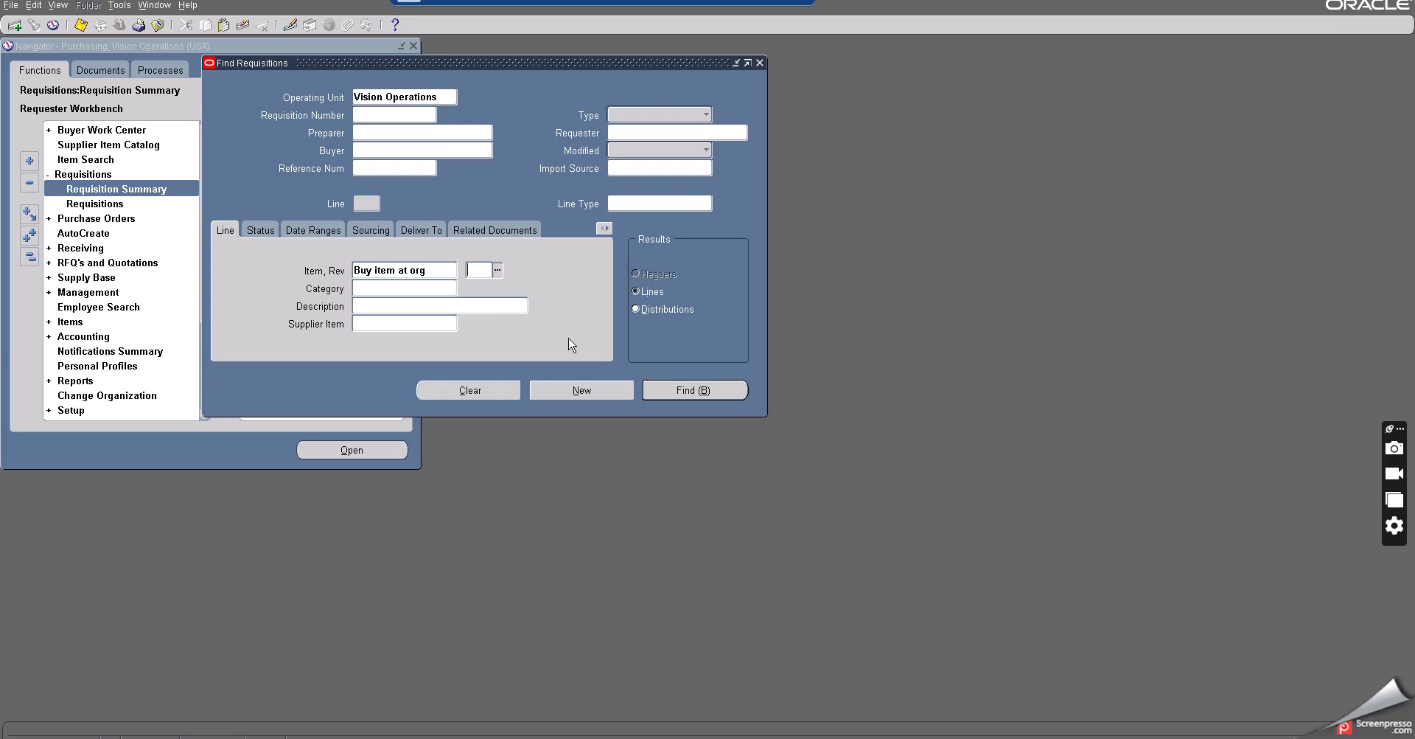
pyautogui.click(680, 392)
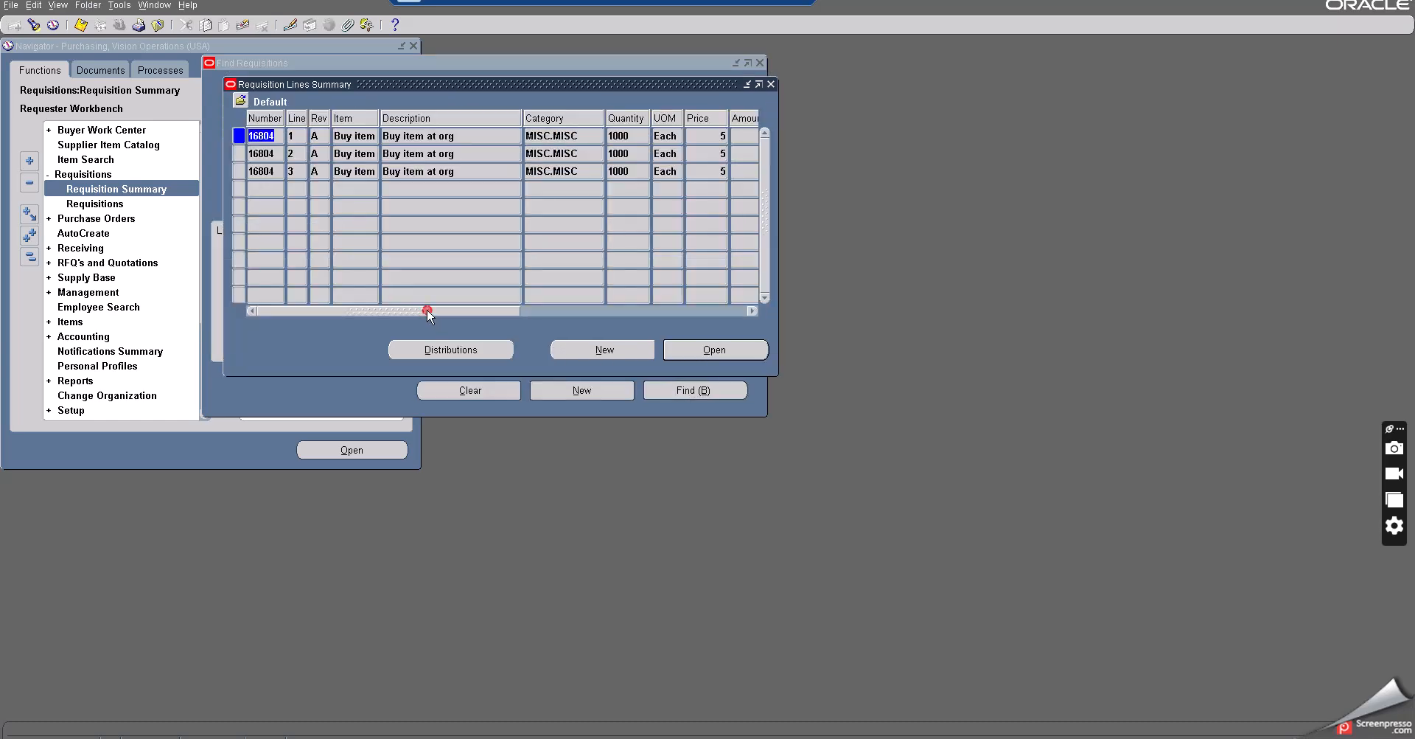
# - Review the requisition lines' quantities against the min-max notes and spreadsheet
pyautogui.moveTo(431, 312); pyautogui.dragTo(378, 324)
pyautogui.hotkey('alt', 'Tab')
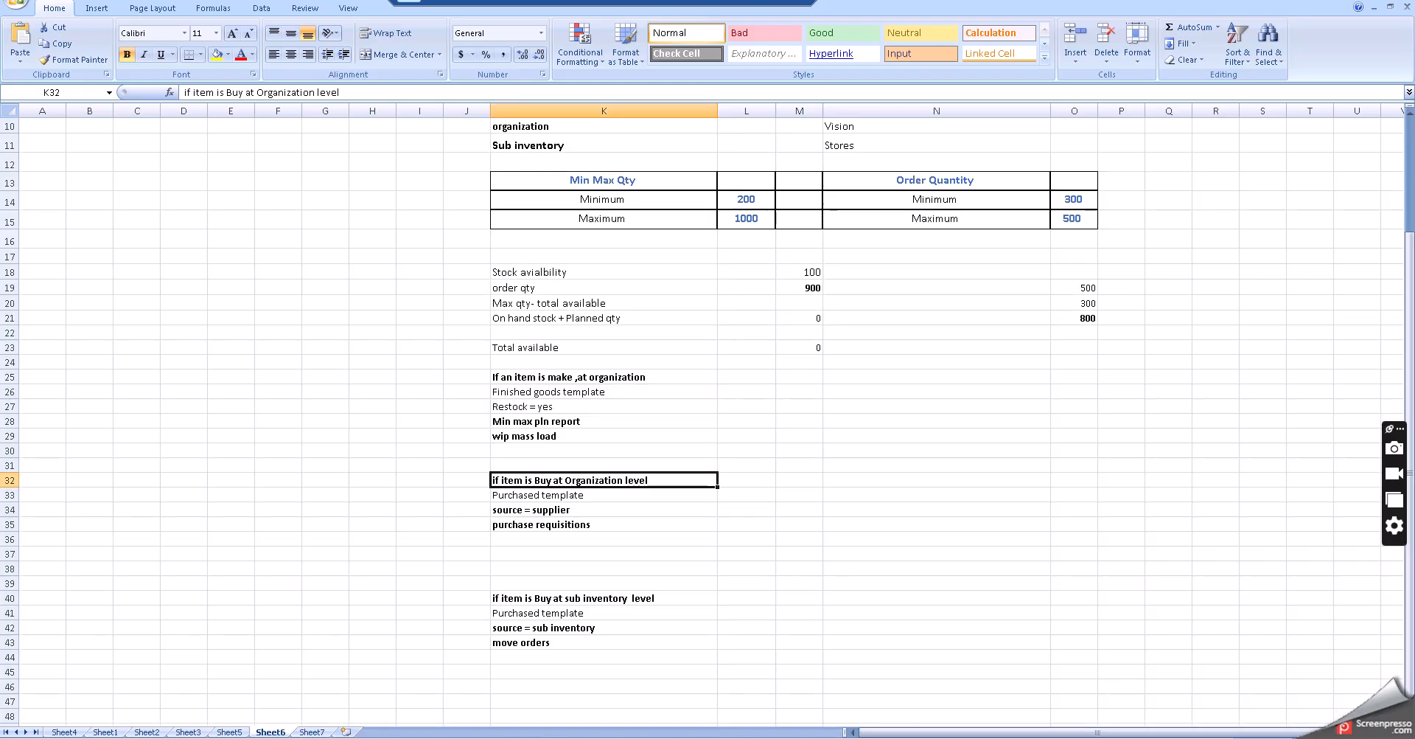
pyautogui.hotkey('alt', 'Tab')
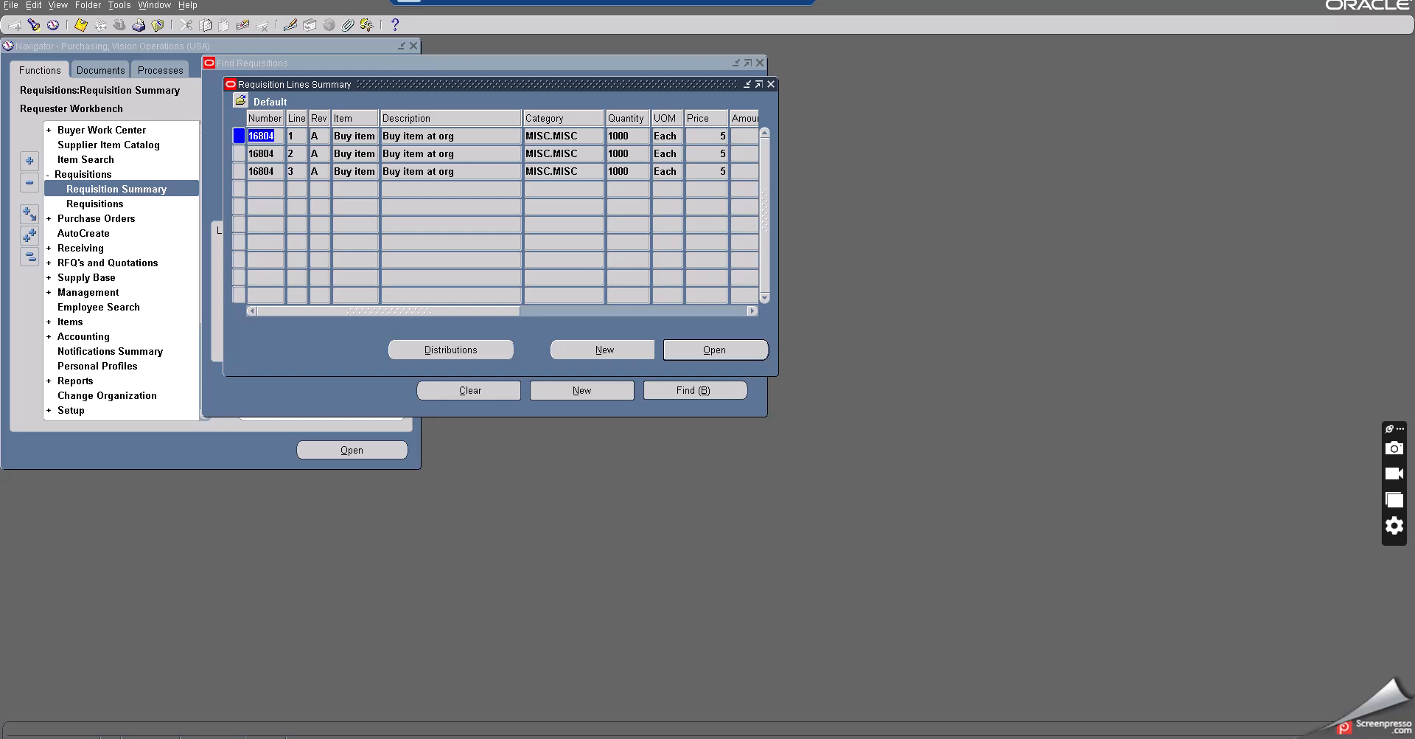
pyautogui.hotkey('alt', 'Tab')
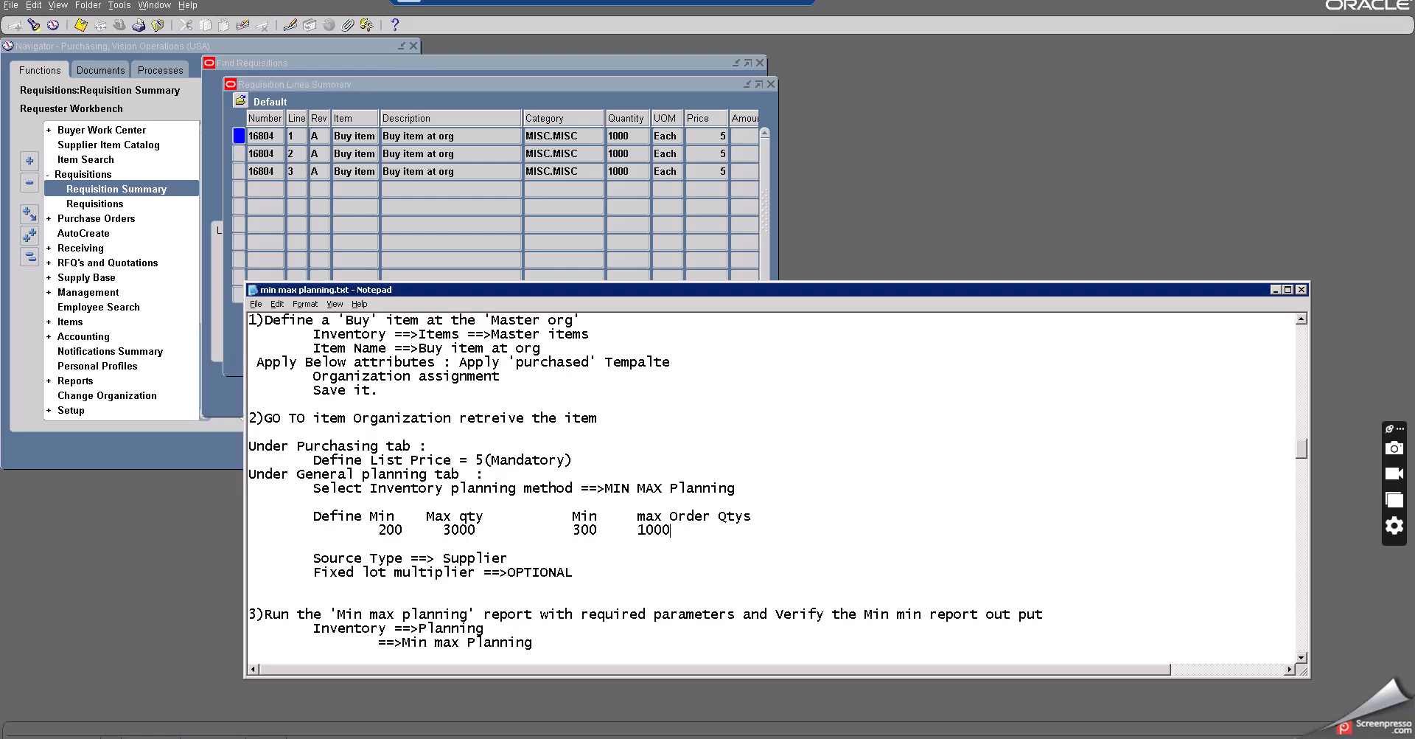
pyautogui.doubleClick(447, 527)
pyautogui.click(469, 534)
pyautogui.moveTo(478, 529); pyautogui.dragTo(440, 532)
pyautogui.click(1275, 289)
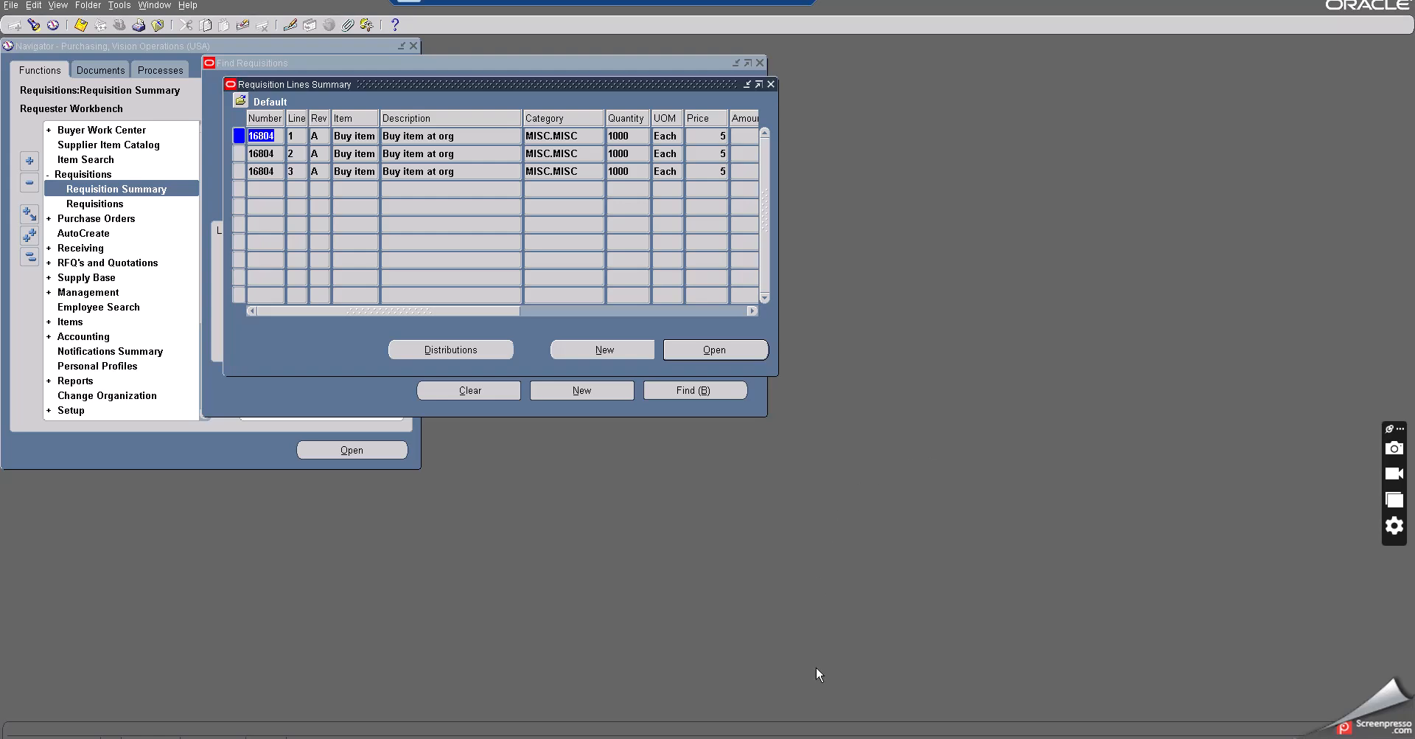
pyautogui.click(262, 136)
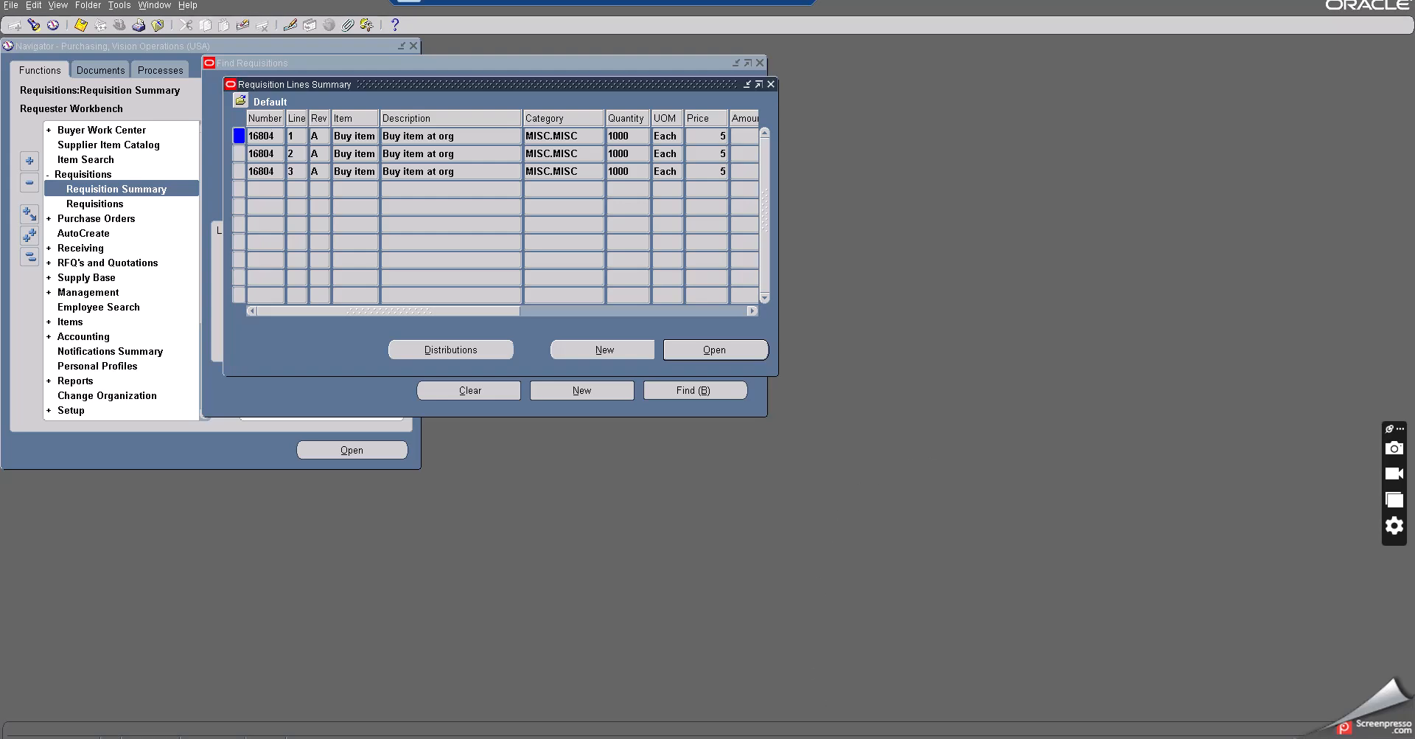
pyautogui.hotkey('alt', 'Tab')
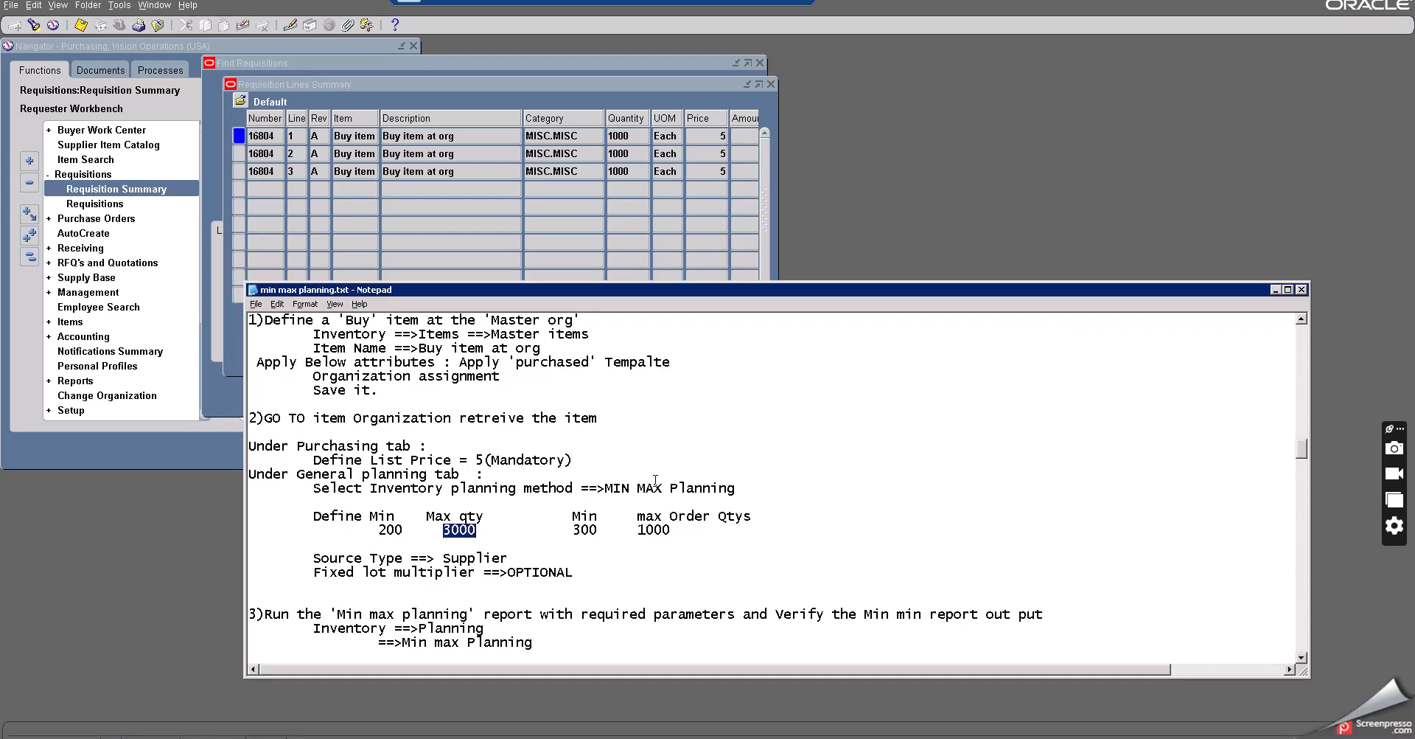
# - Scroll through the remaining min-max planning notes covering the report outputs, Requisition Import parameters and verification steps
pyautogui.scroll(-2, 652, 478)
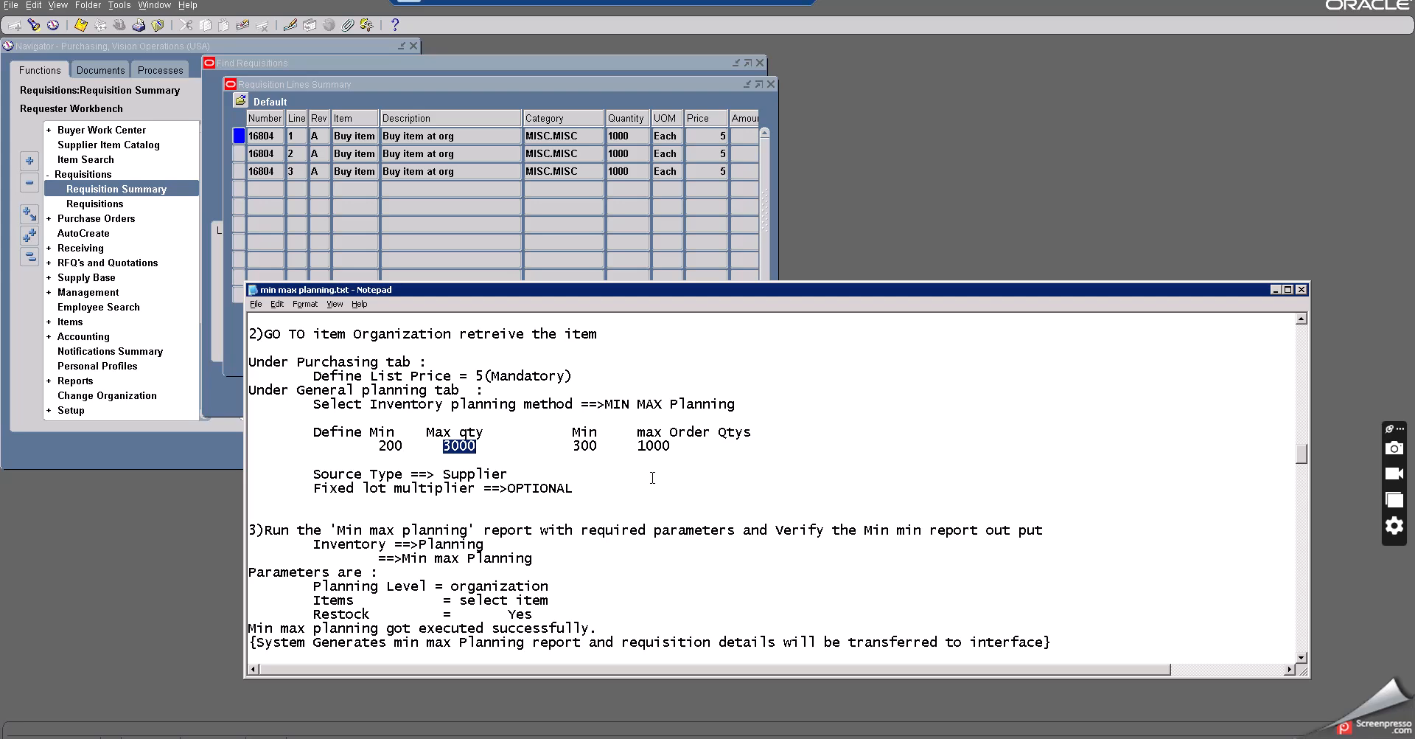
pyautogui.scroll(-2, 652, 477)
pyautogui.scroll(-6, 652, 477)
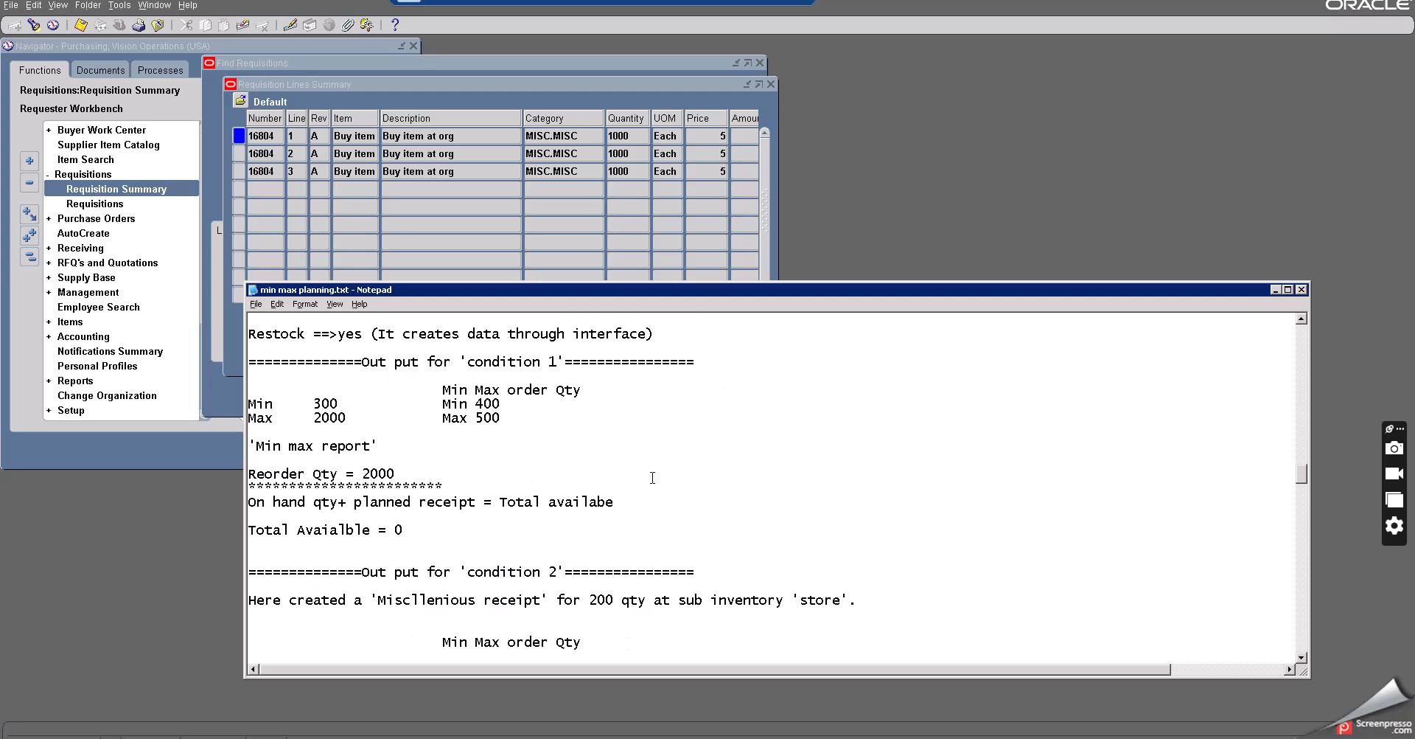
pyautogui.scroll(-7, 602, 471)
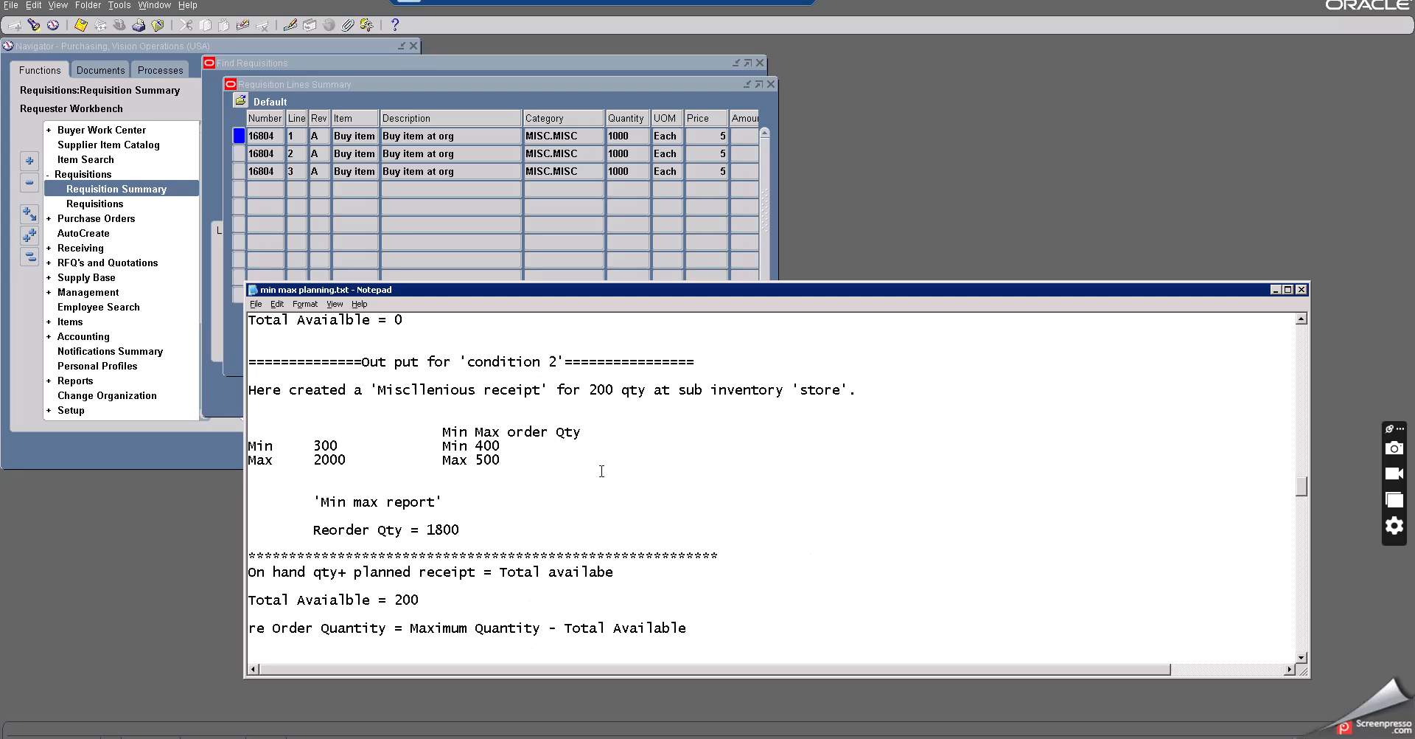
pyautogui.scroll(-1, 602, 471)
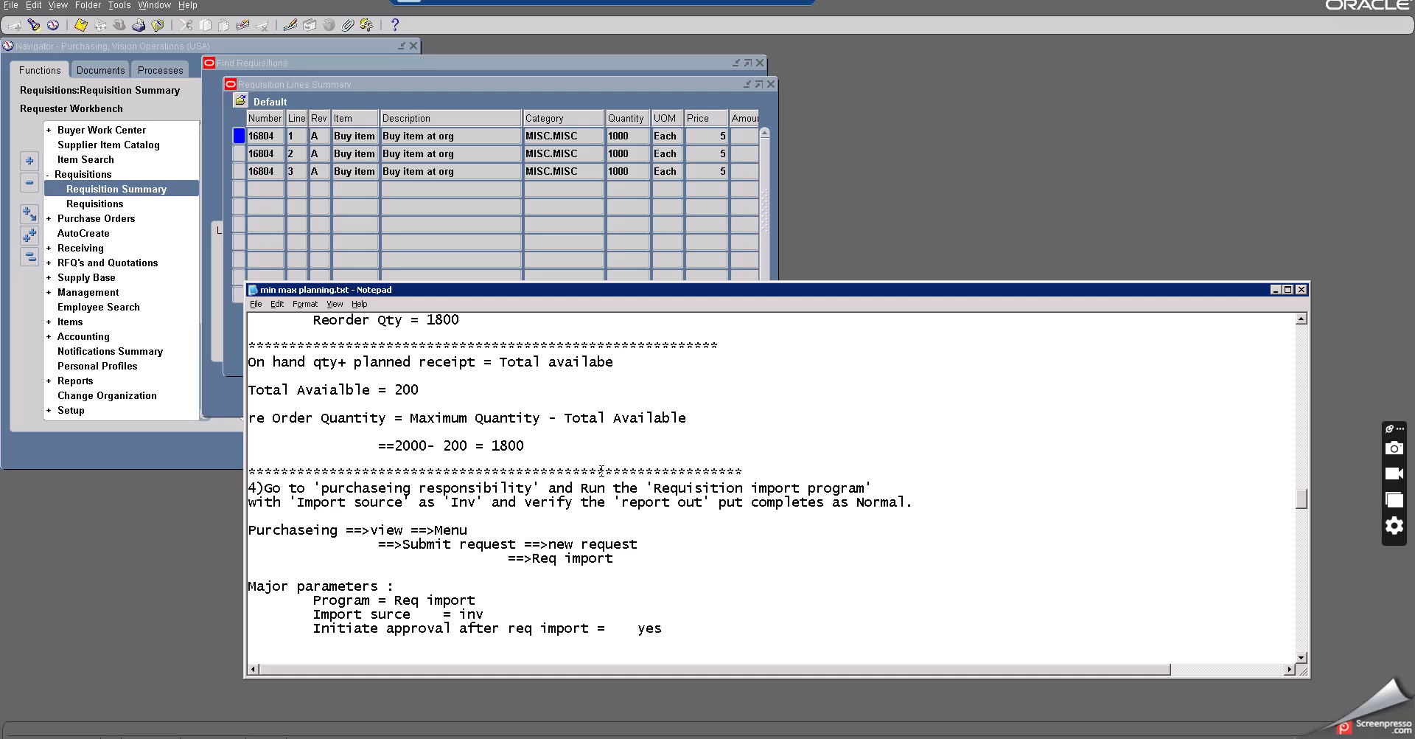
pyautogui.scroll(-1, 602, 471)
pyautogui.scroll(-1, 601, 471)
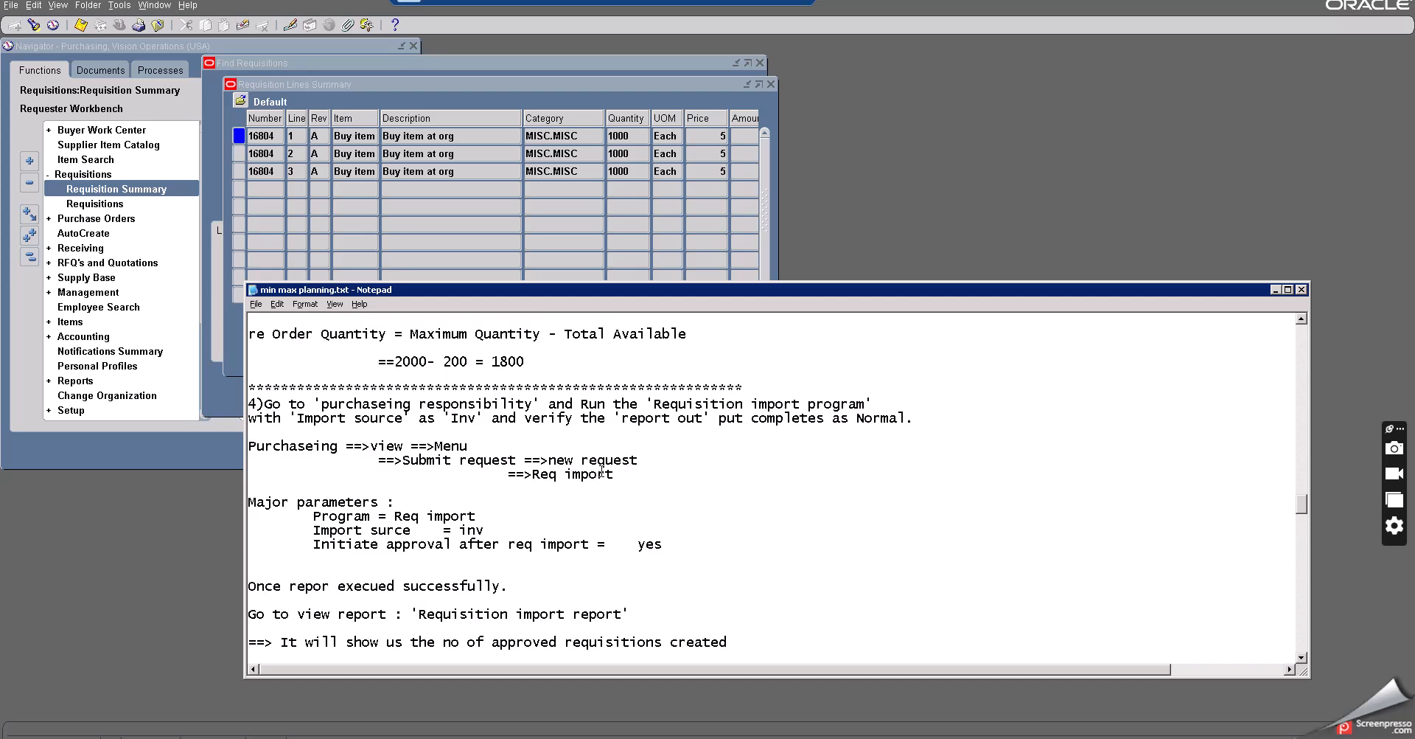
pyautogui.scroll(-1, 601, 471)
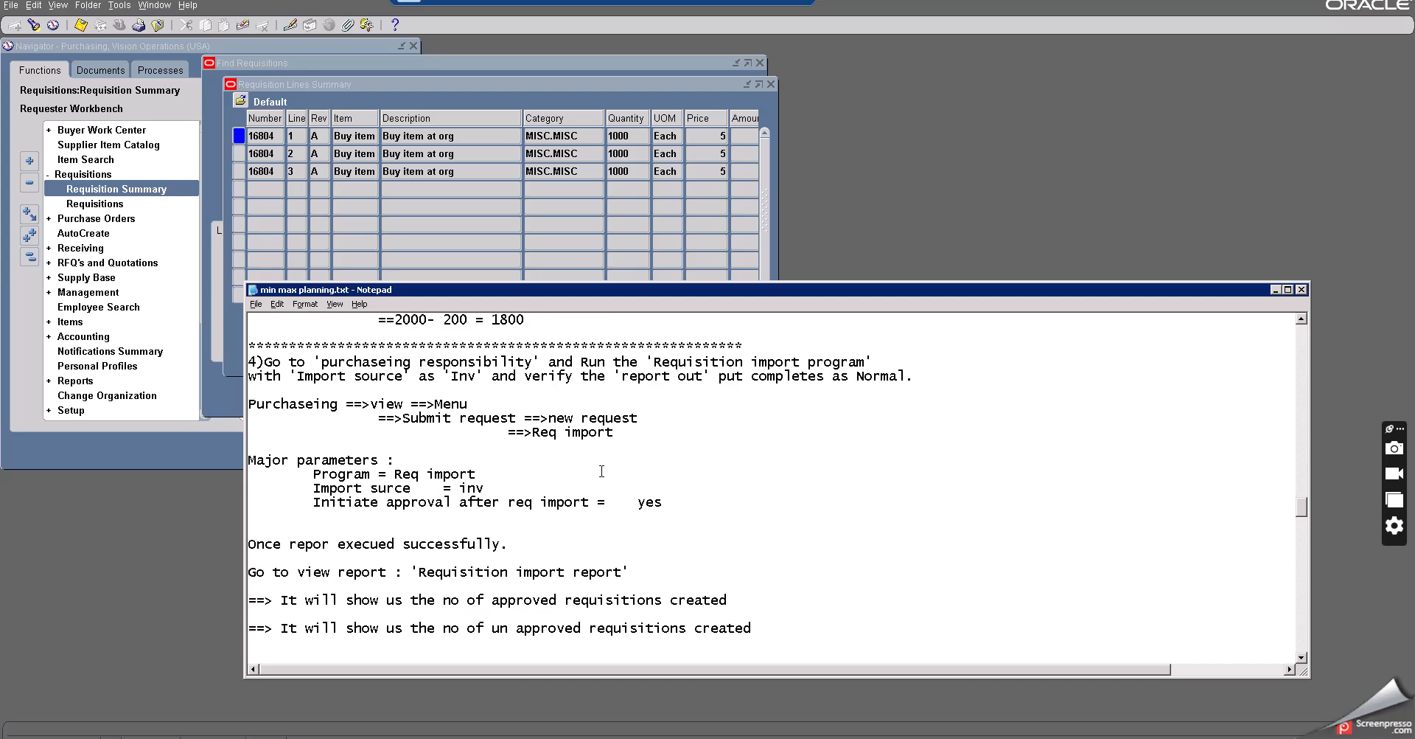
pyautogui.scroll(-2, 601, 471)
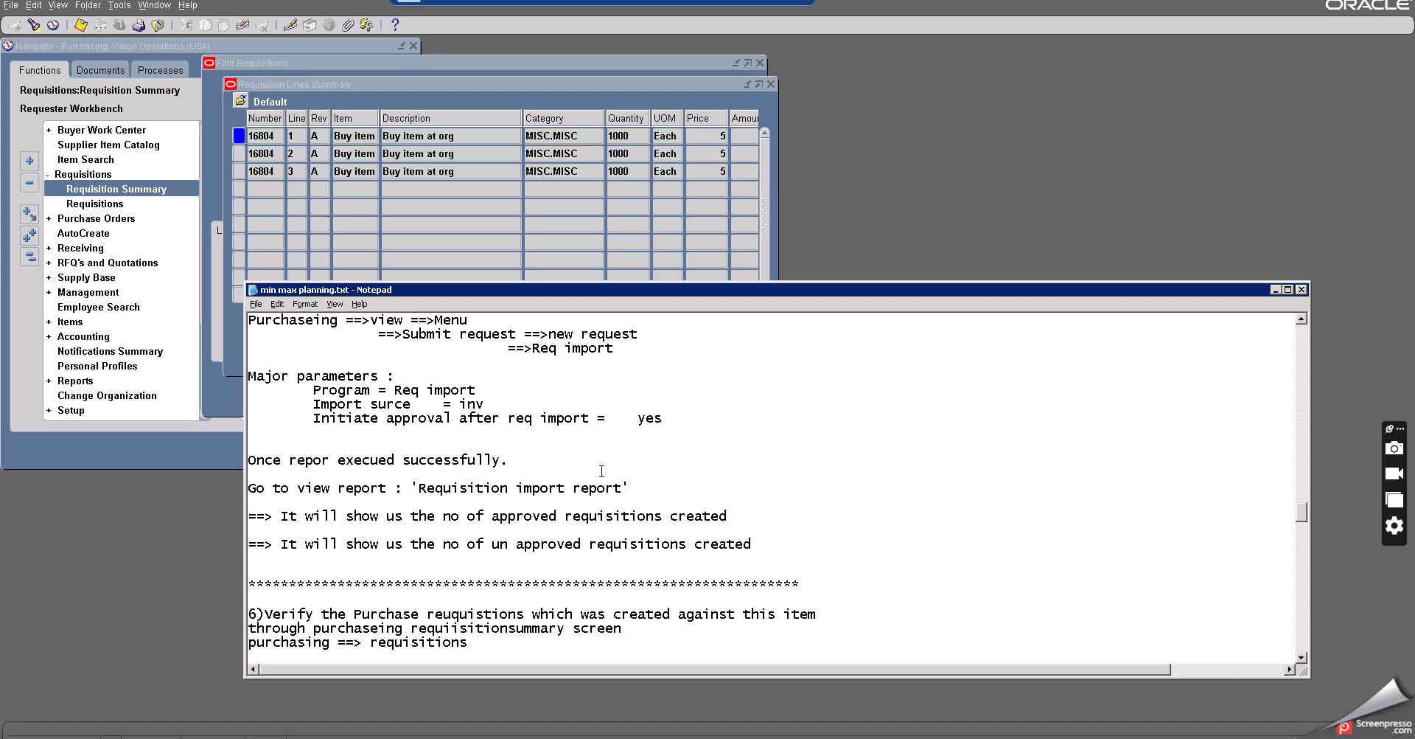
pyautogui.scroll(-3, 602, 471)
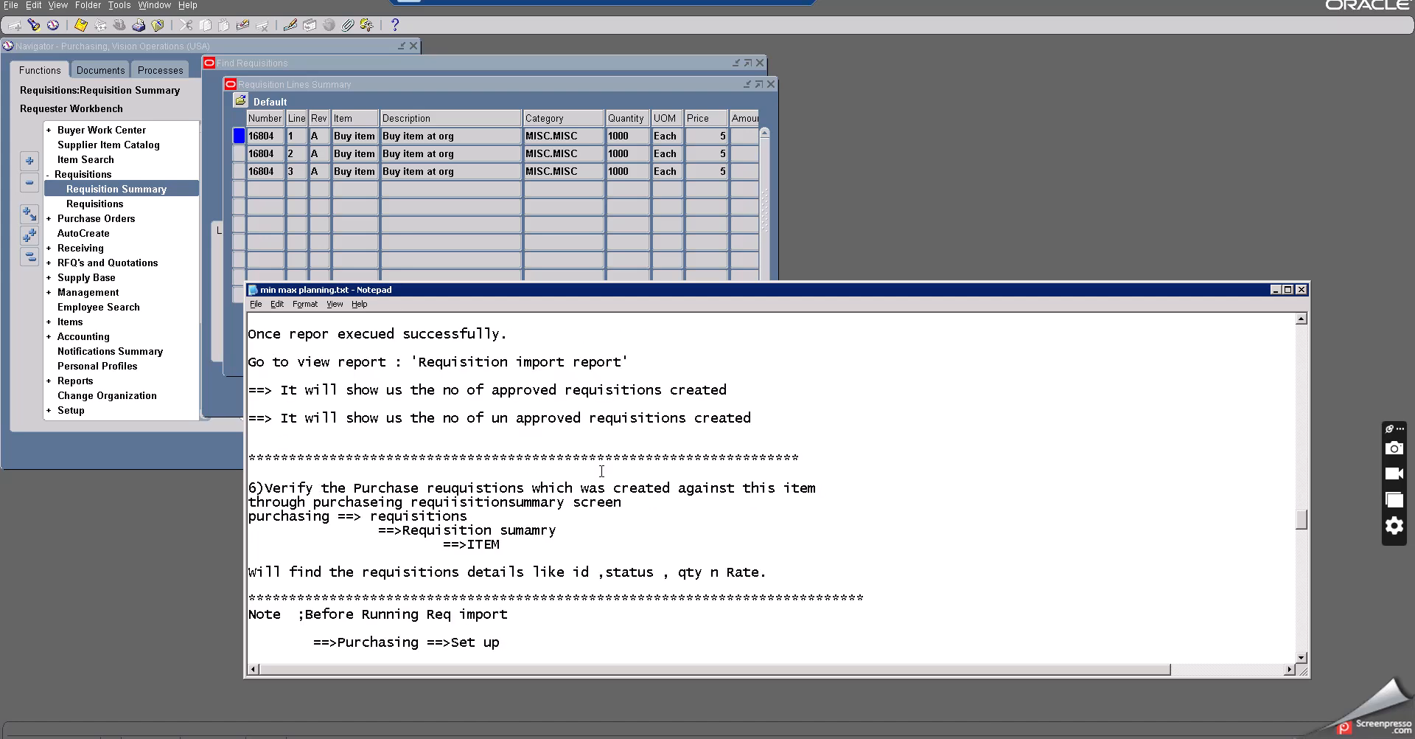
# - Add the line 'Reuisition nos : 16804' under the Requisition Summary instructions in the notes, then minimize the notes window
pyautogui.click(535, 550)
pyautogui.press('Return')
pyautogui.write('R')
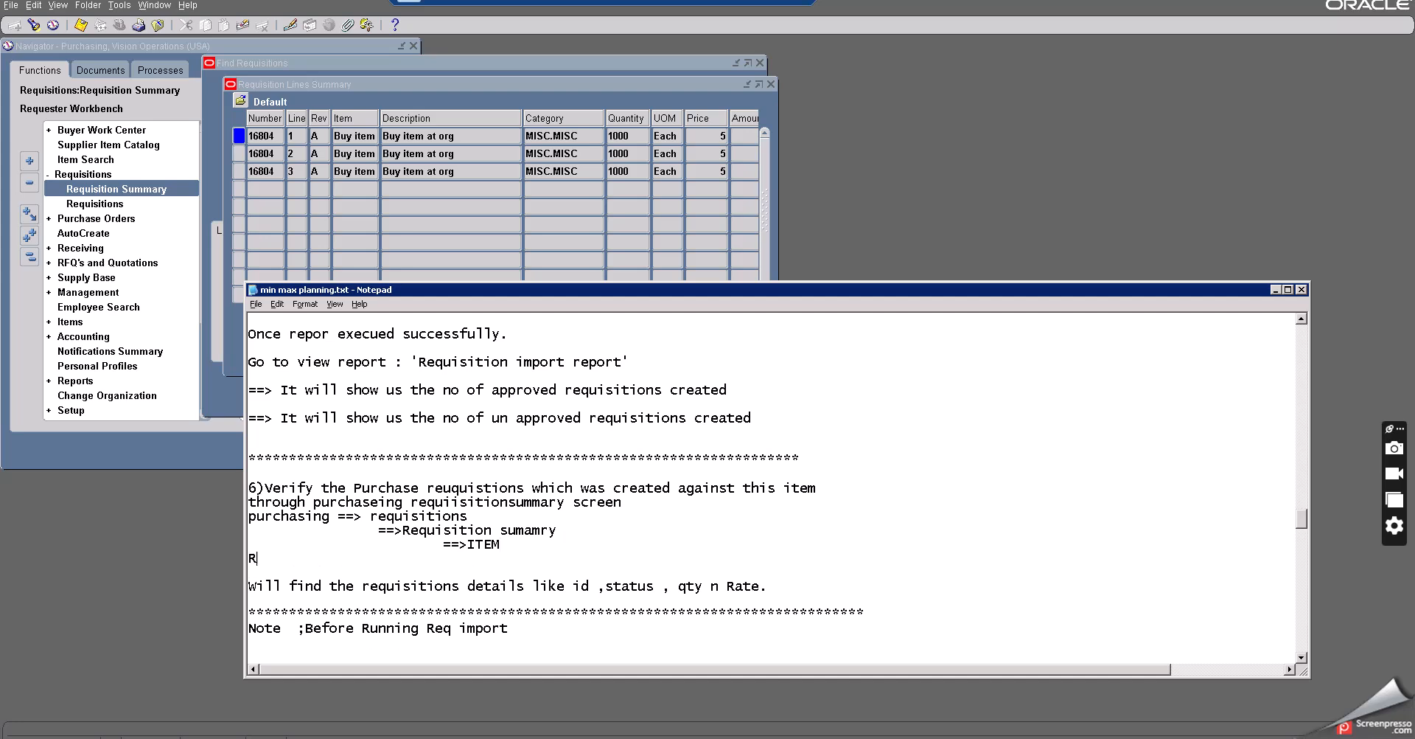
pyautogui.write('euisition nos : 16804')
pyautogui.click(1276, 290)
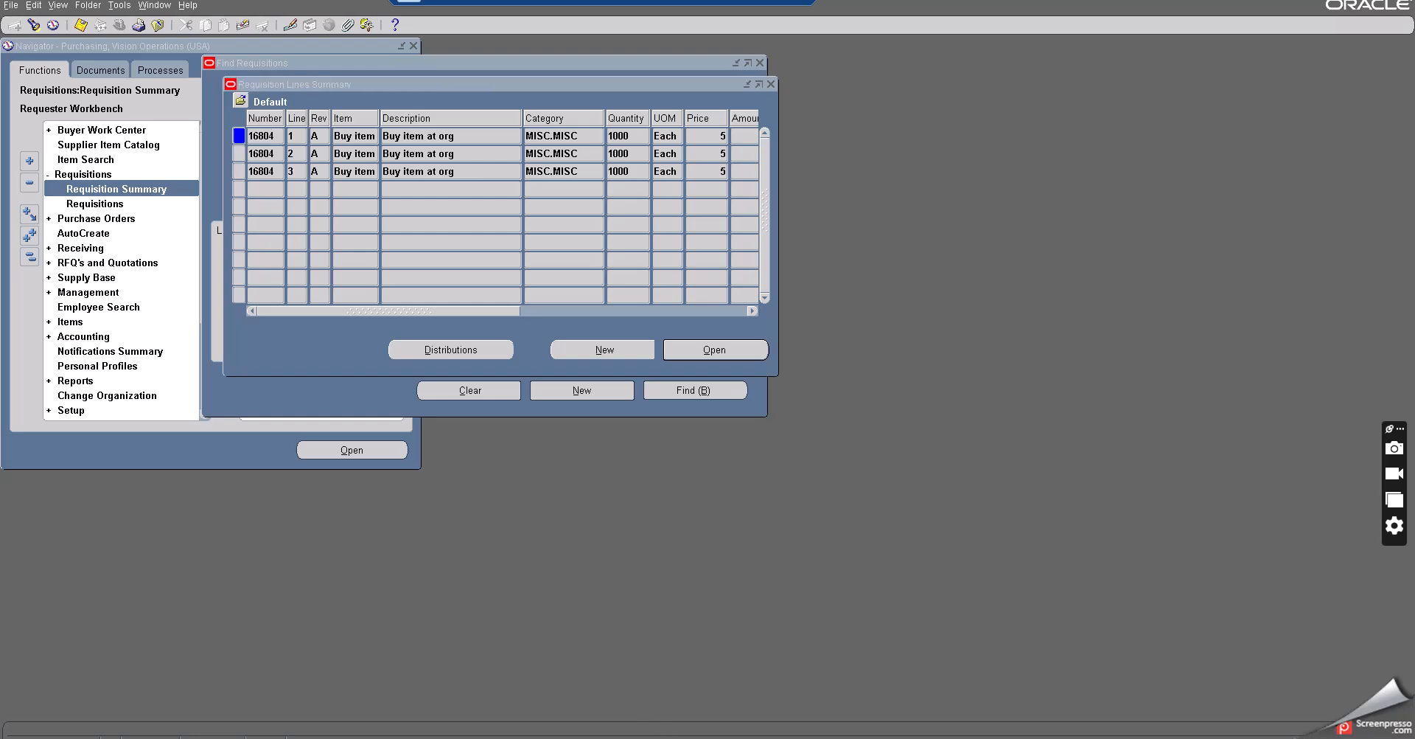
# - Bring back the notes, scroll through the section below the requisition number, and minimize the notes again
pyautogui.hotkey('alt', 'Tab')
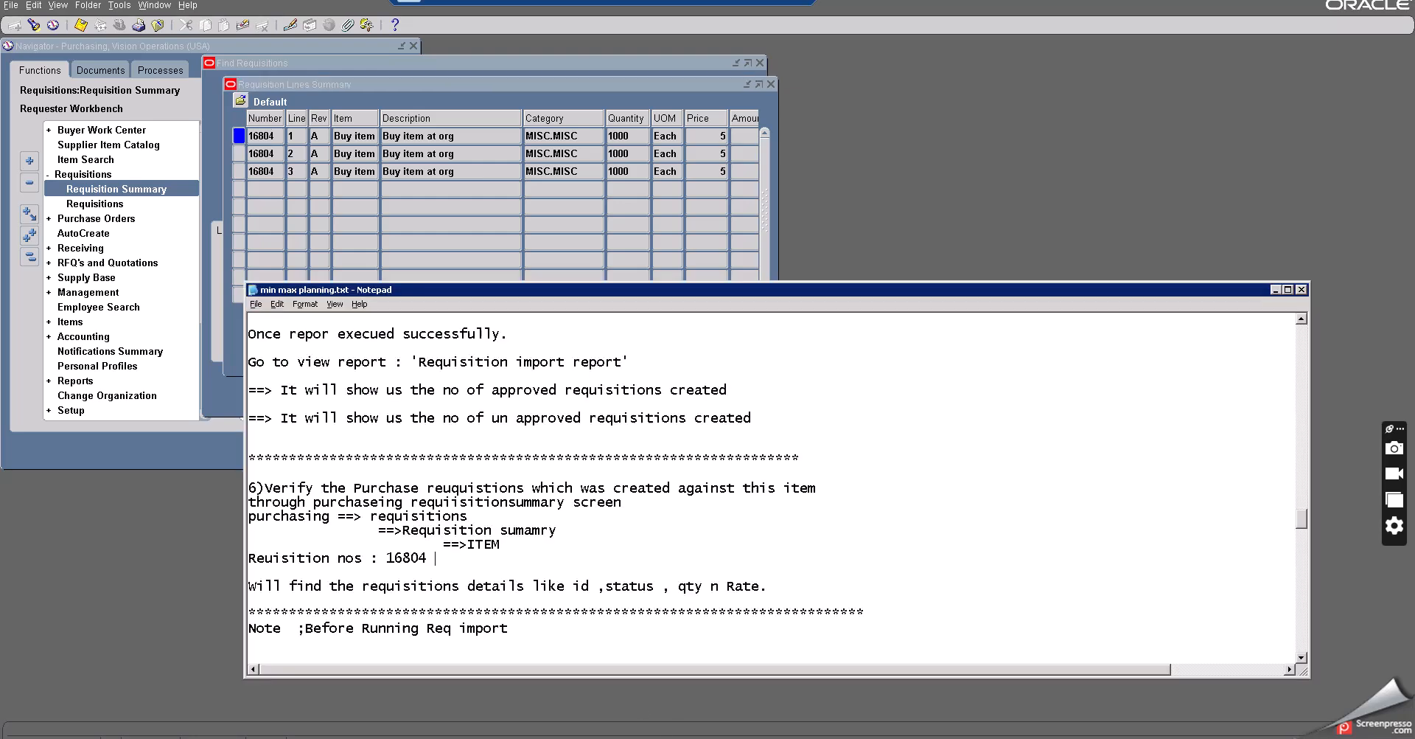
pyautogui.scroll(-1, 623, 535)
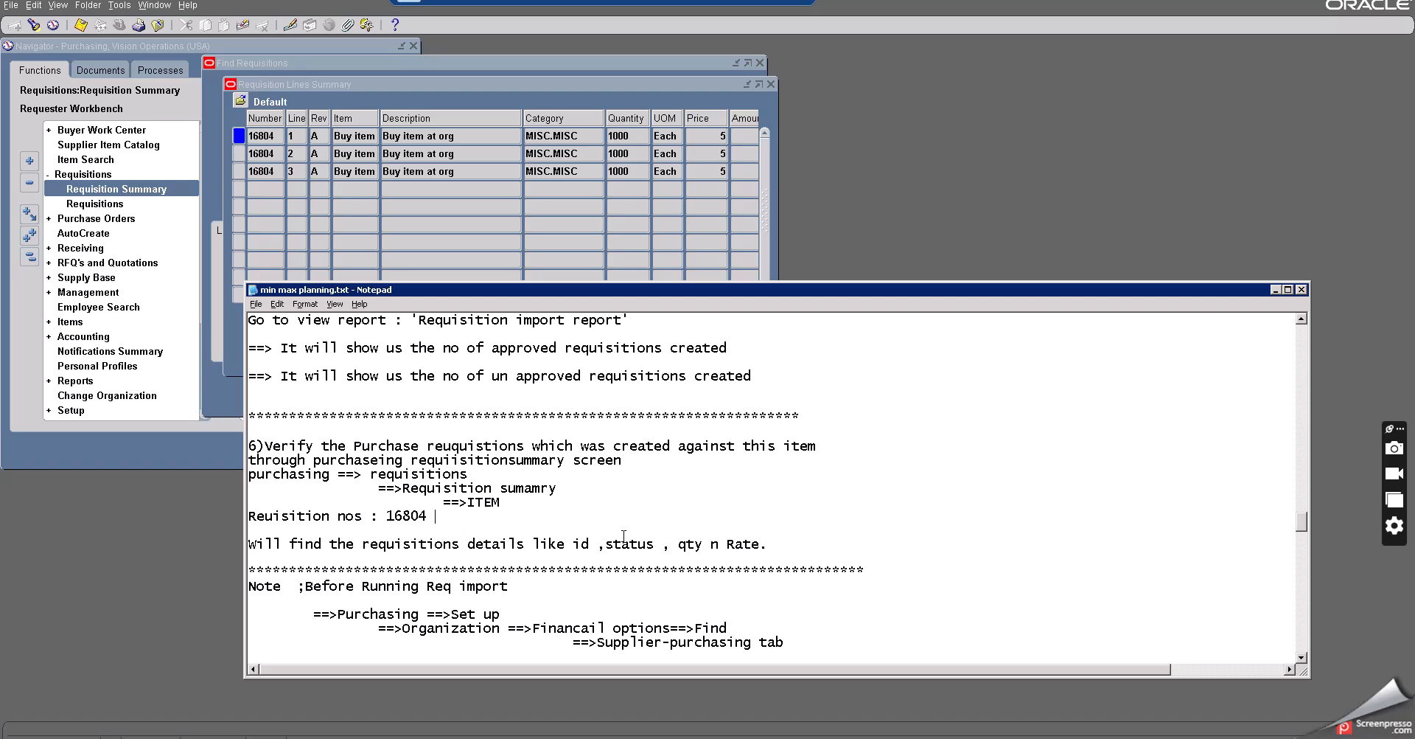
pyautogui.scroll(-1, 623, 535)
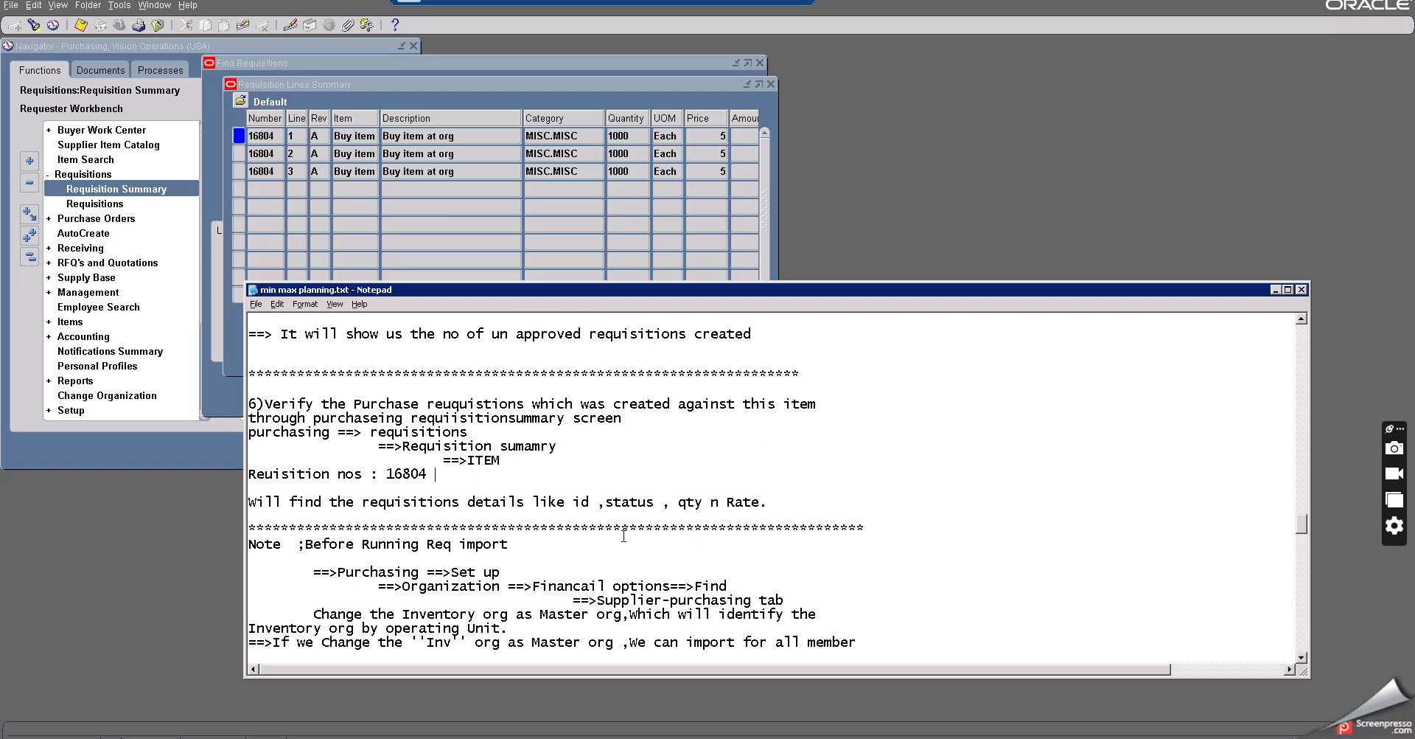
pyautogui.scroll(-5, 624, 535)
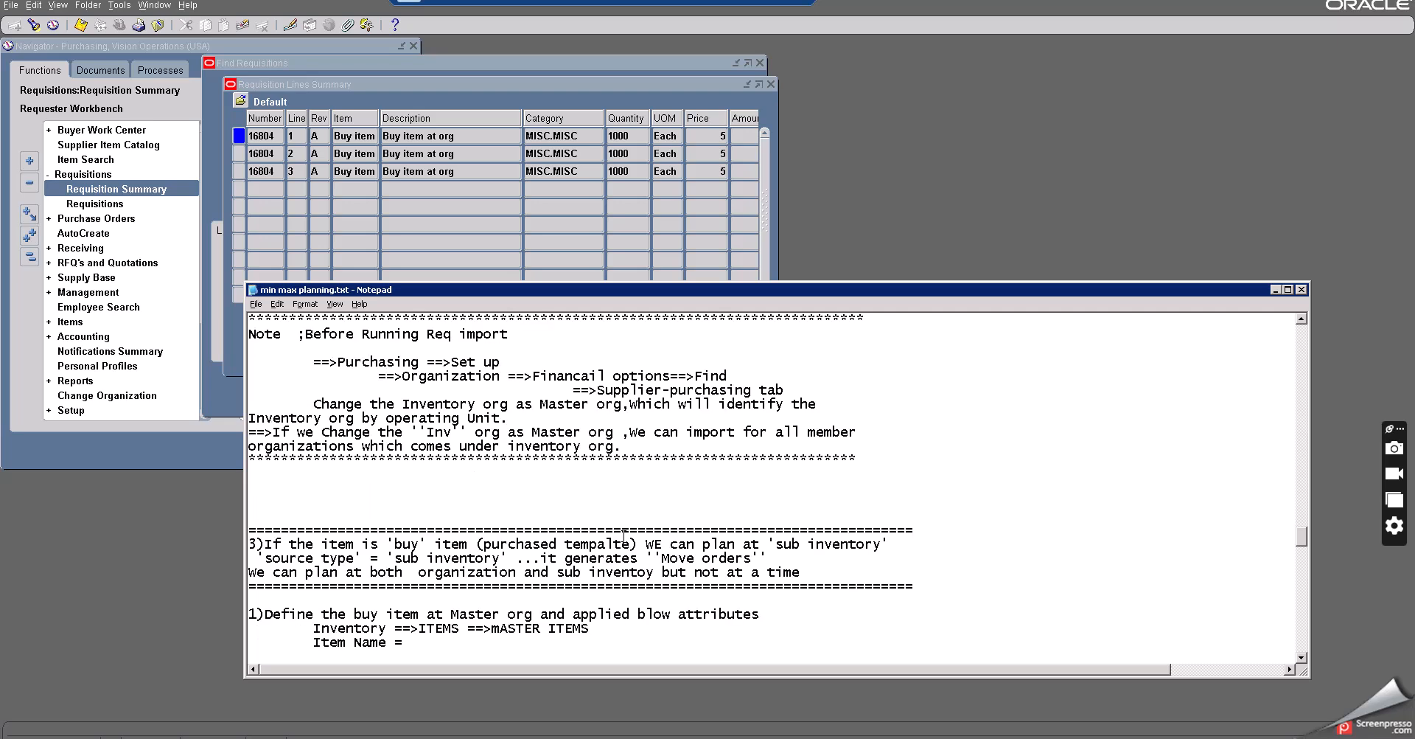
pyautogui.scroll(-1, 624, 535)
pyautogui.scroll(6, 624, 535)
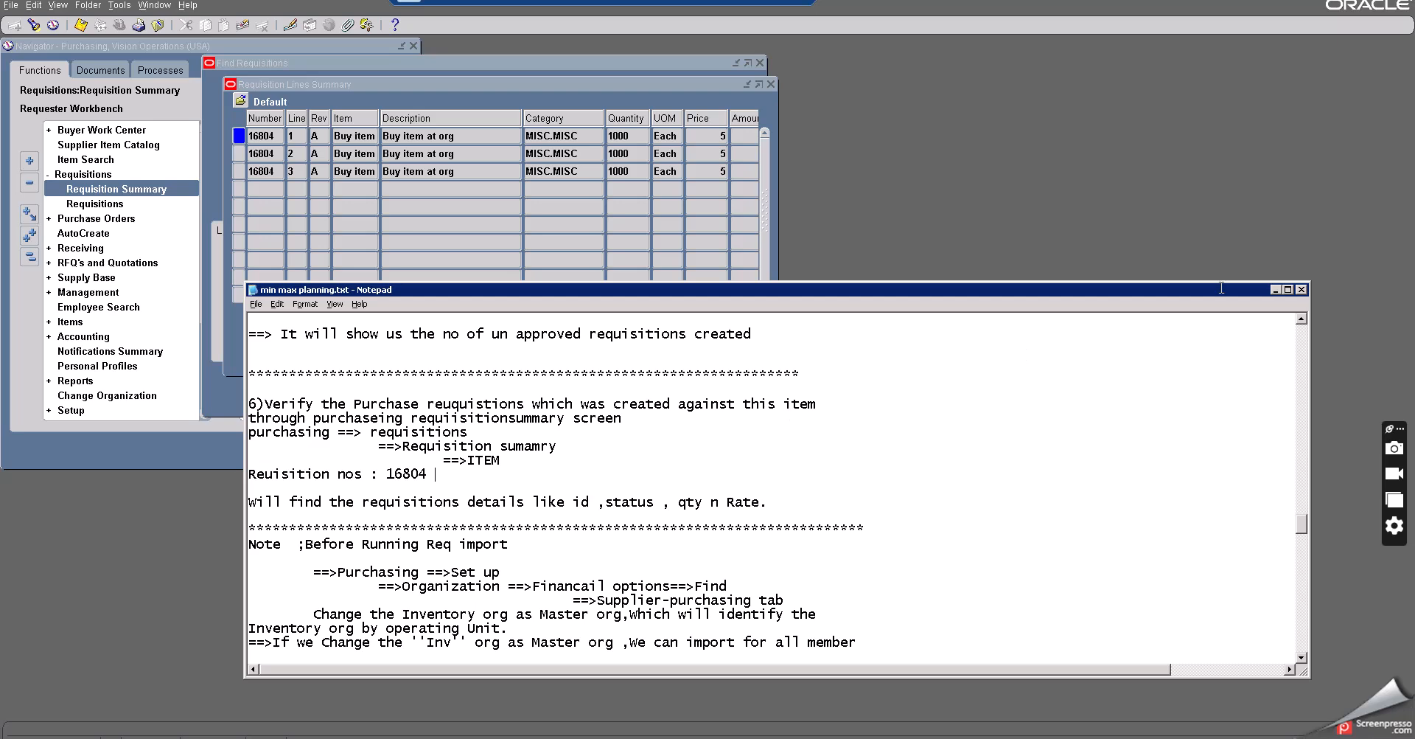
pyautogui.click(1275, 291)
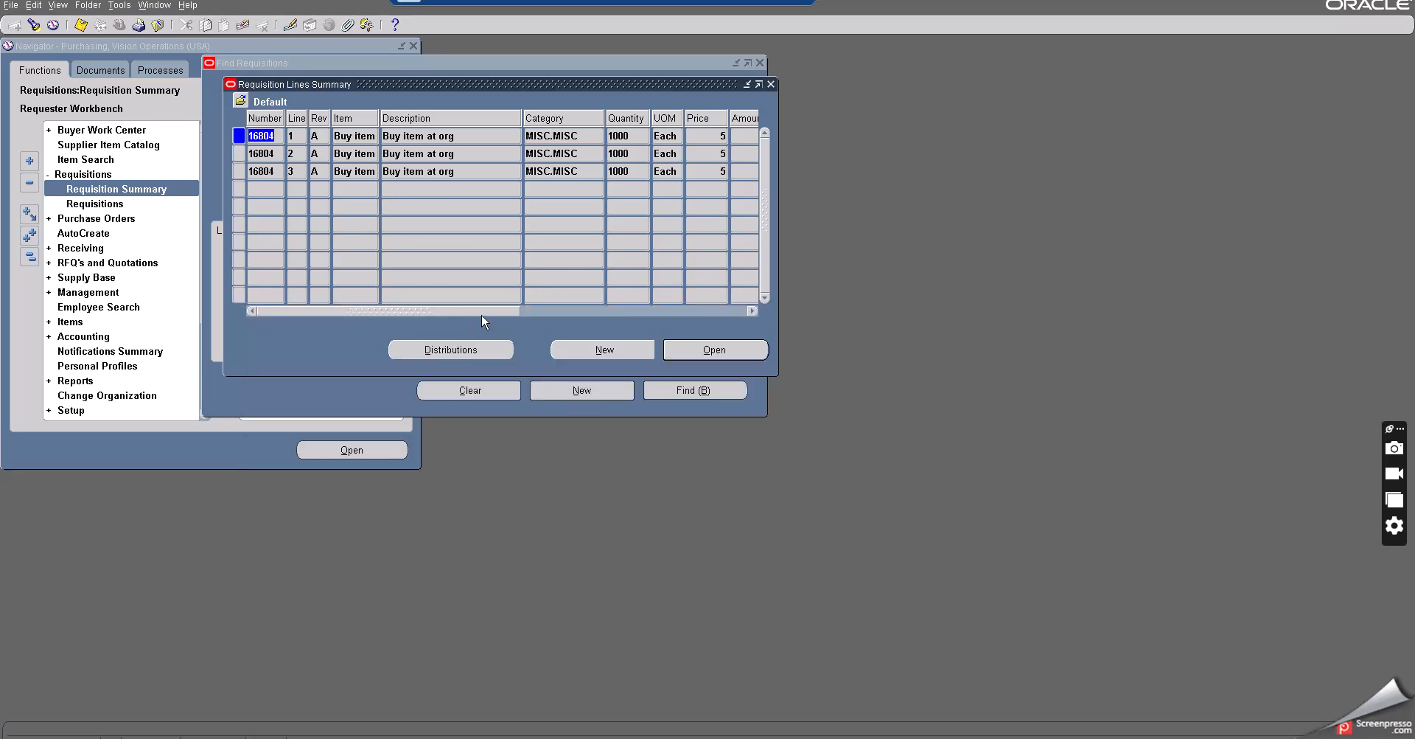
# - Scroll across the requisition lines to review the quantity, amount and requestor columns, then scroll back
pyautogui.moveTo(486, 312); pyautogui.dragTo(560, 314)
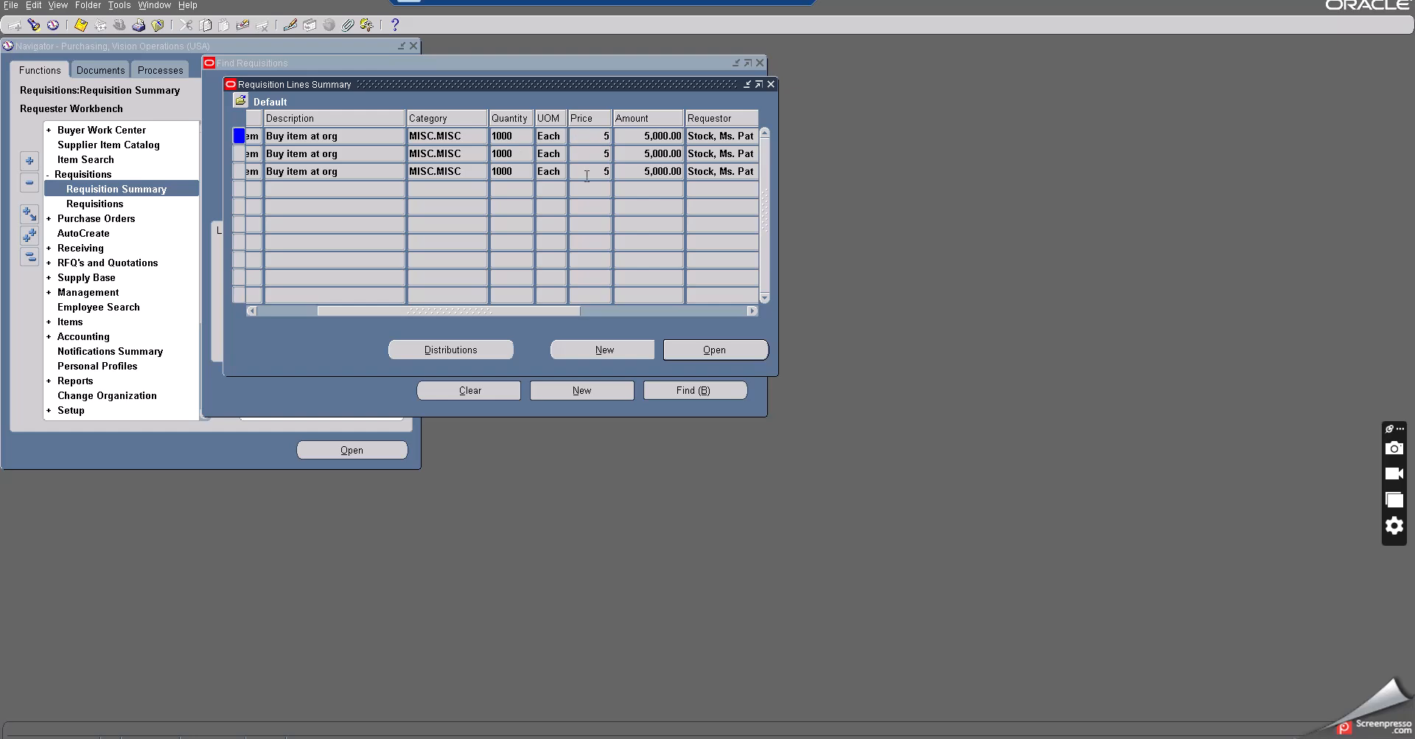
pyautogui.click(505, 136)
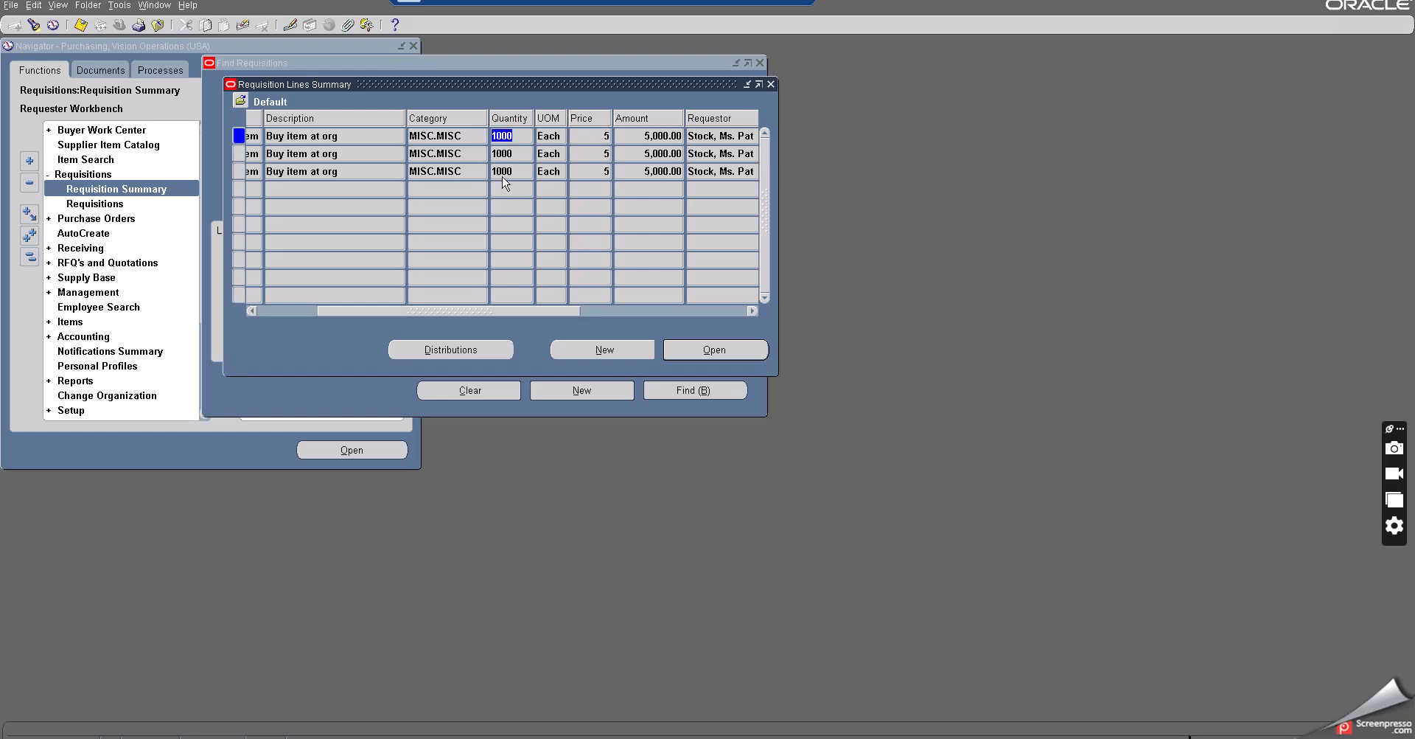
pyautogui.click(519, 311)
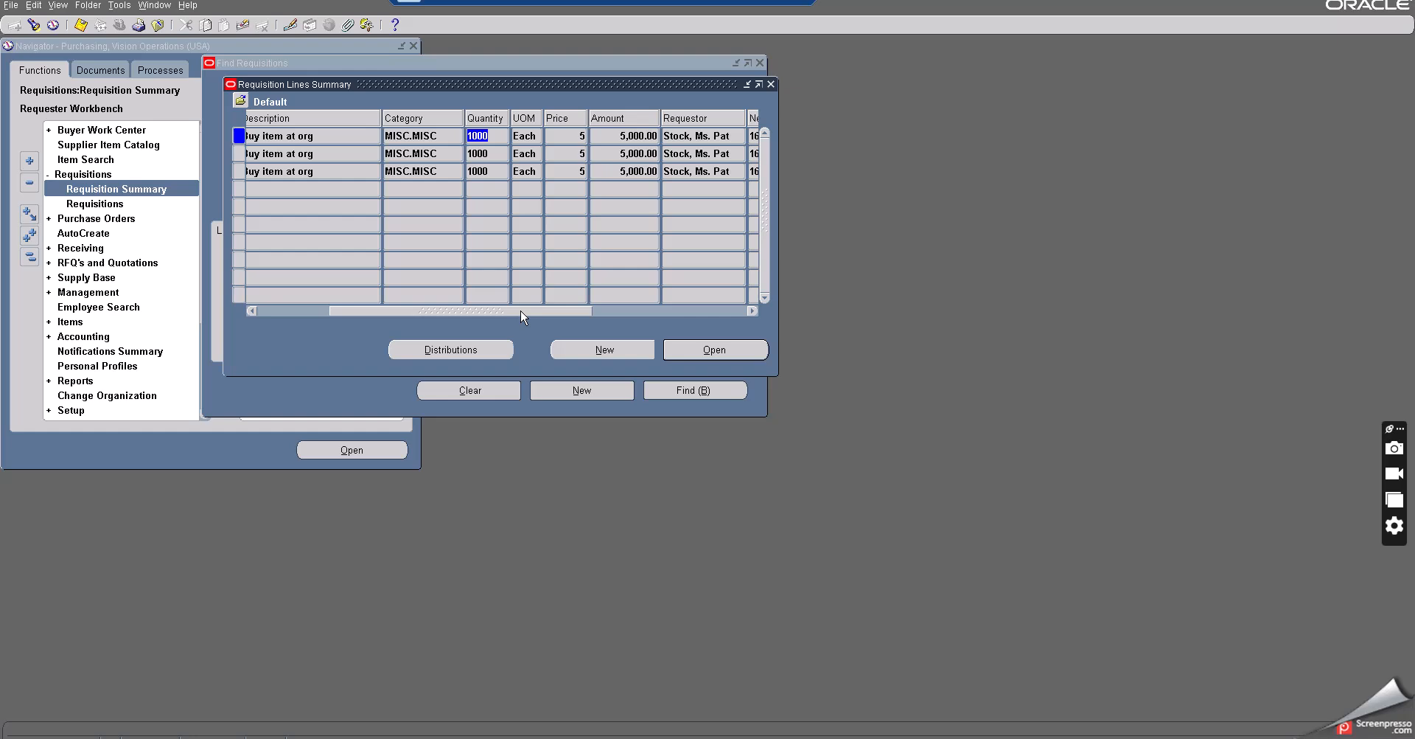
pyautogui.click(633, 137)
pyautogui.moveTo(544, 311); pyautogui.dragTo(241, 308)
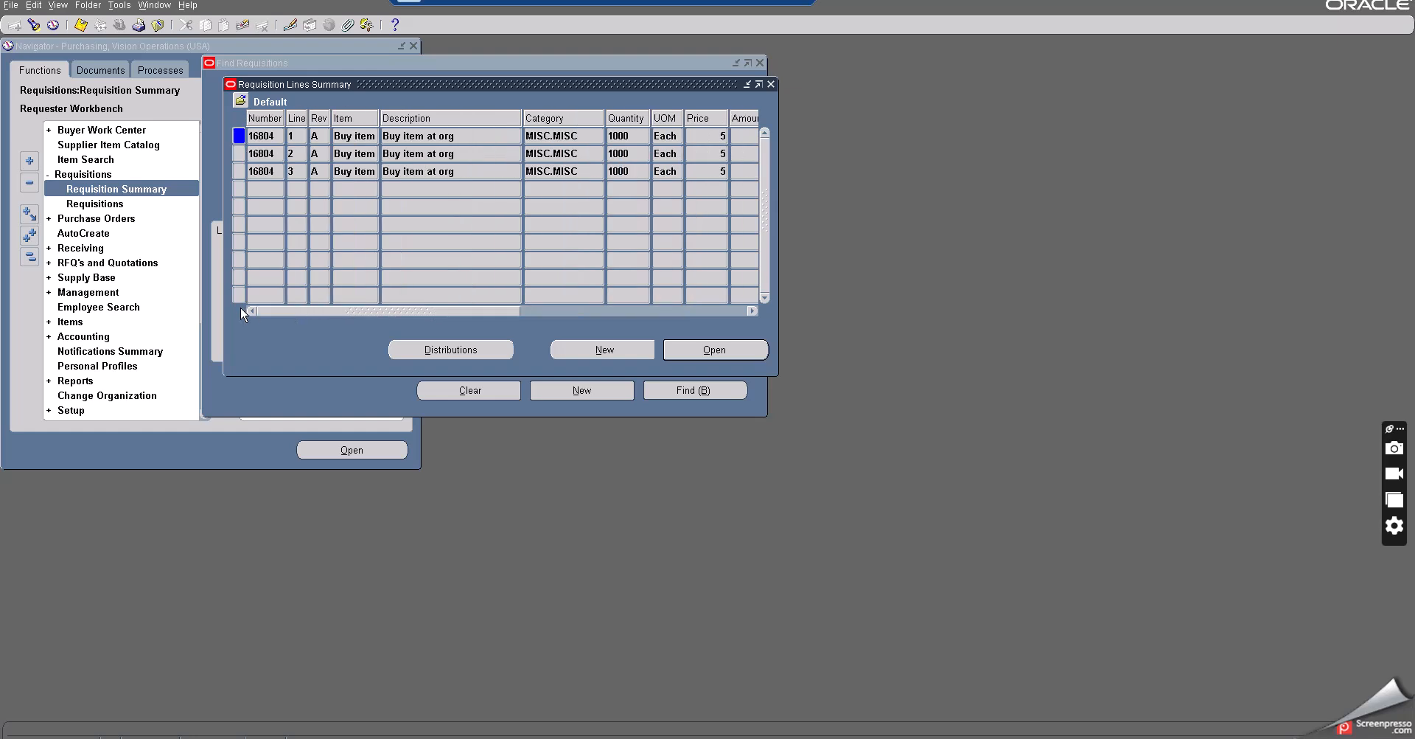
# - View the action history of requisition 16804, then close it along with the requisition summary windows
pyautogui.click(120, 7)
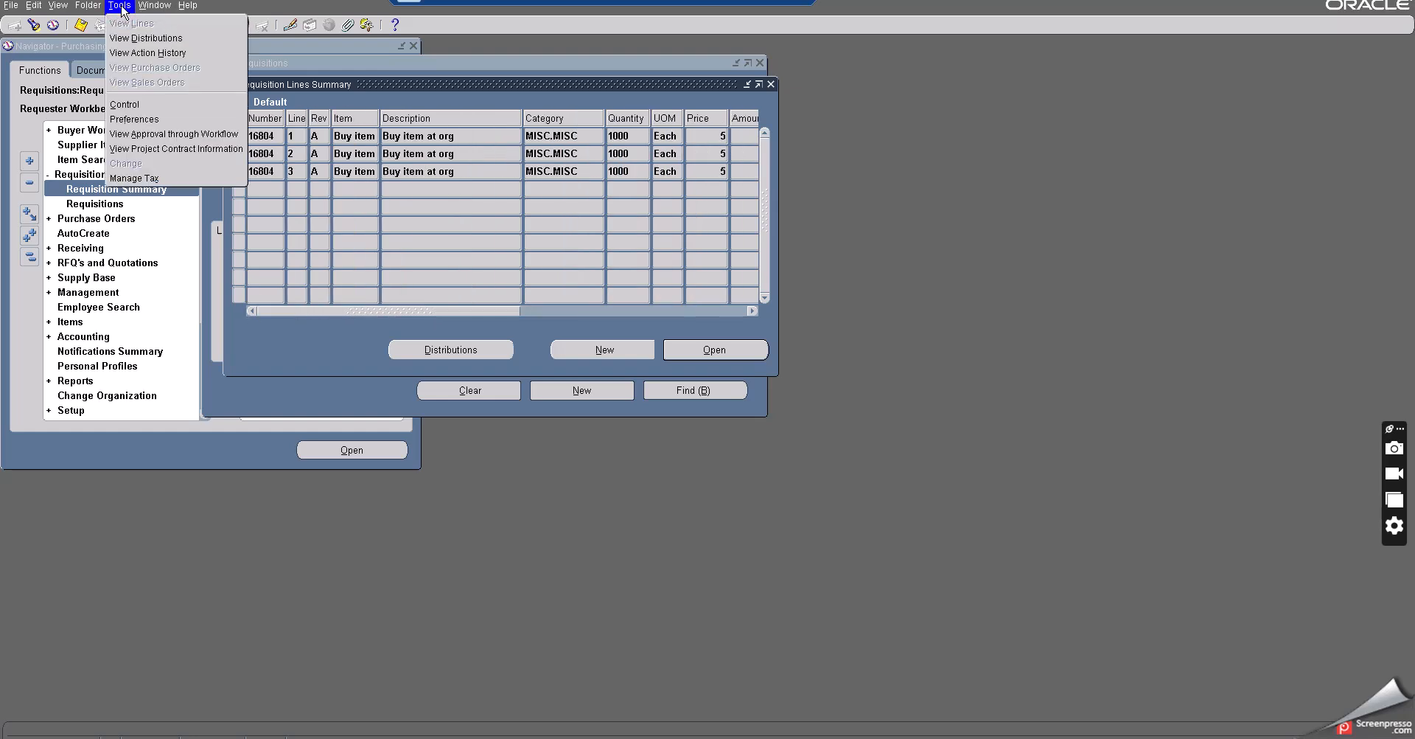
pyautogui.click(153, 54)
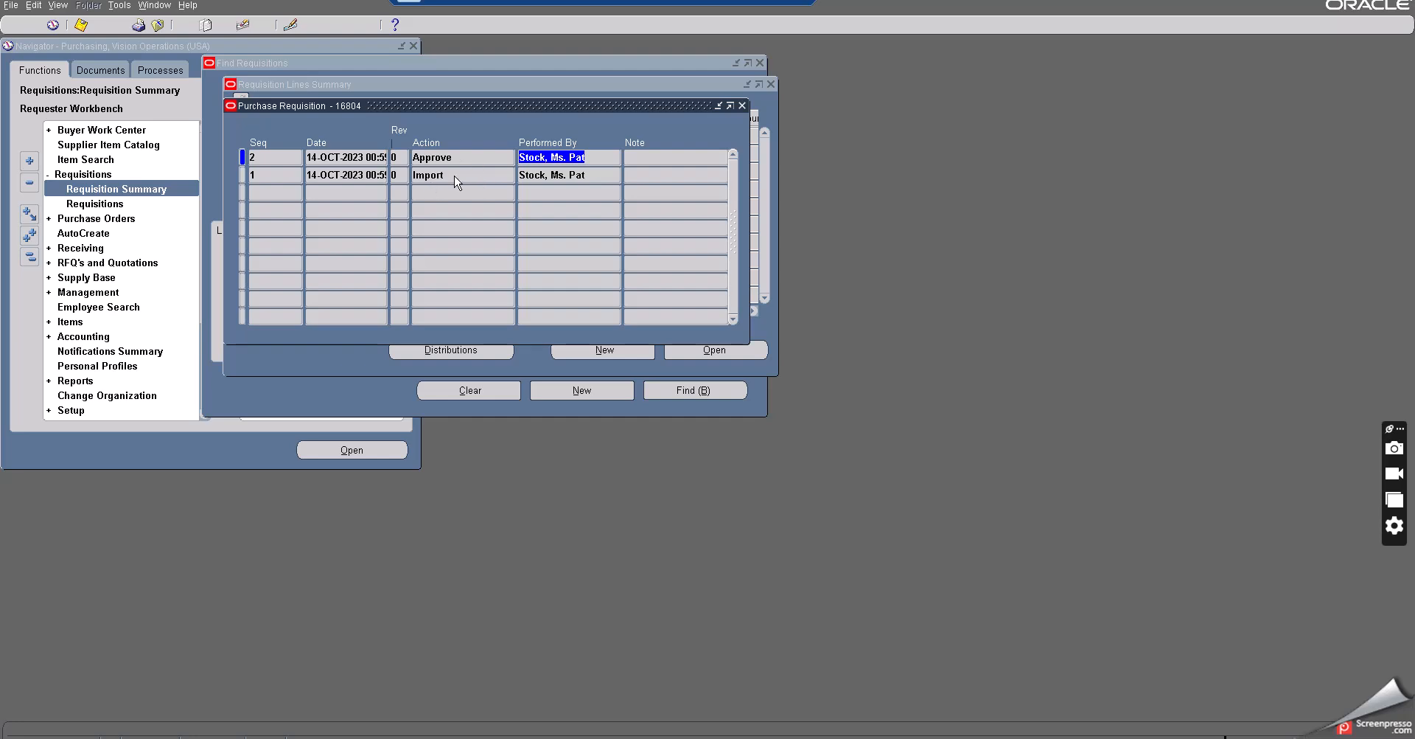
pyautogui.click(427, 177)
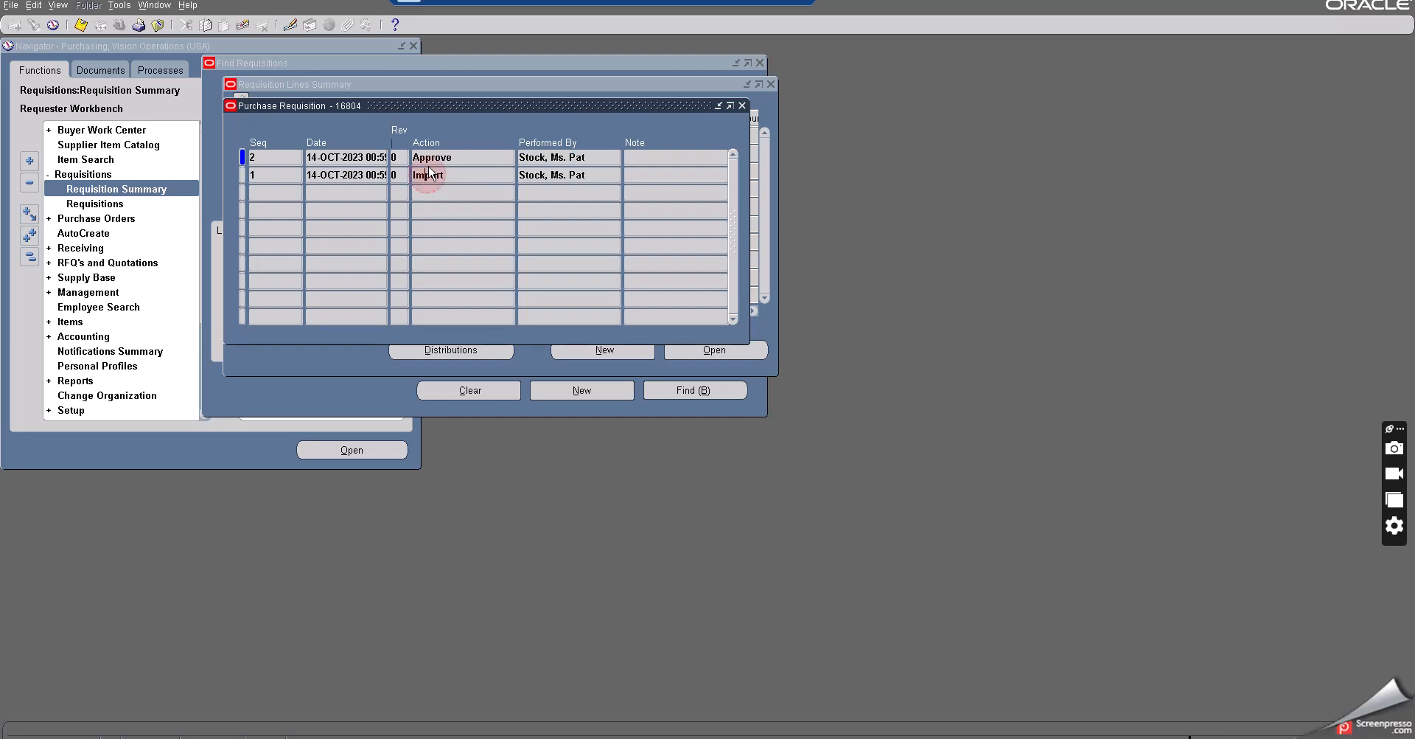
pyautogui.click(743, 106)
pyautogui.click(768, 84)
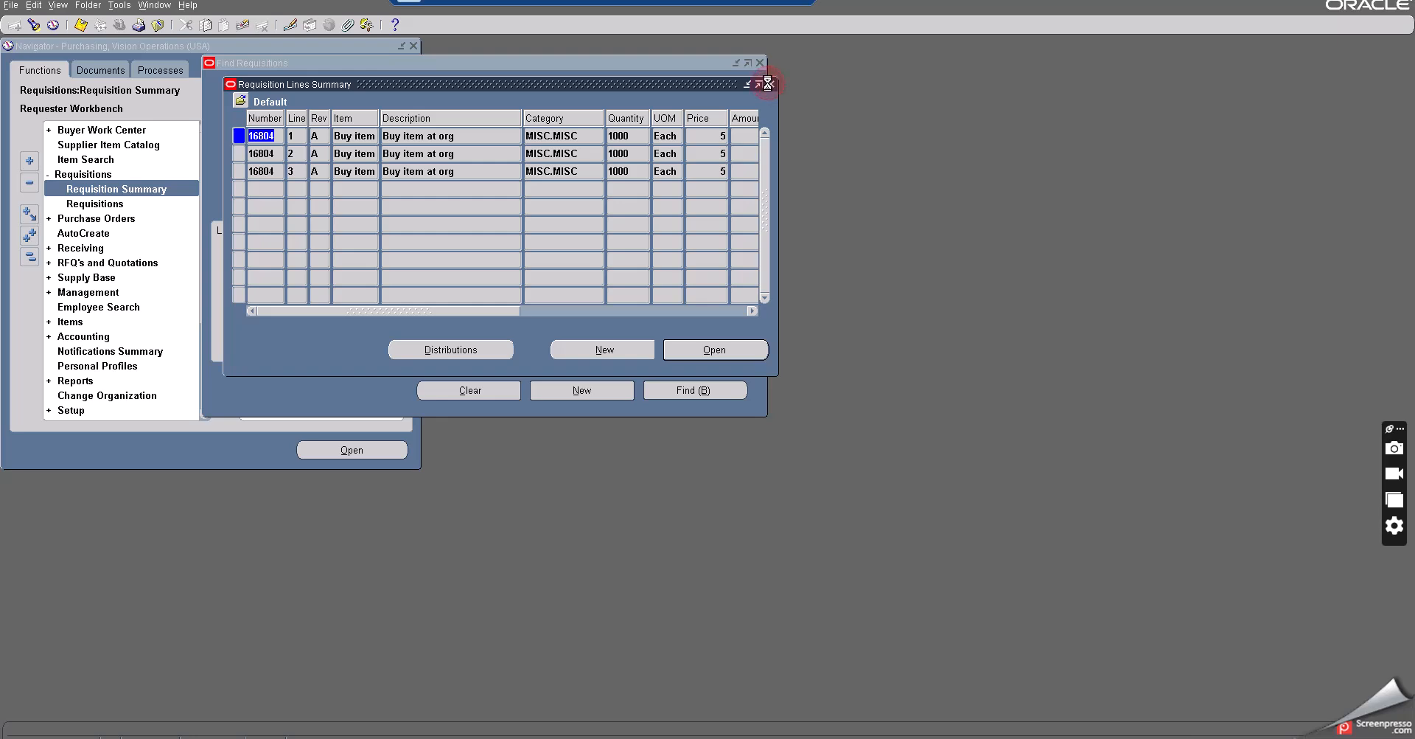
pyautogui.click(760, 65)
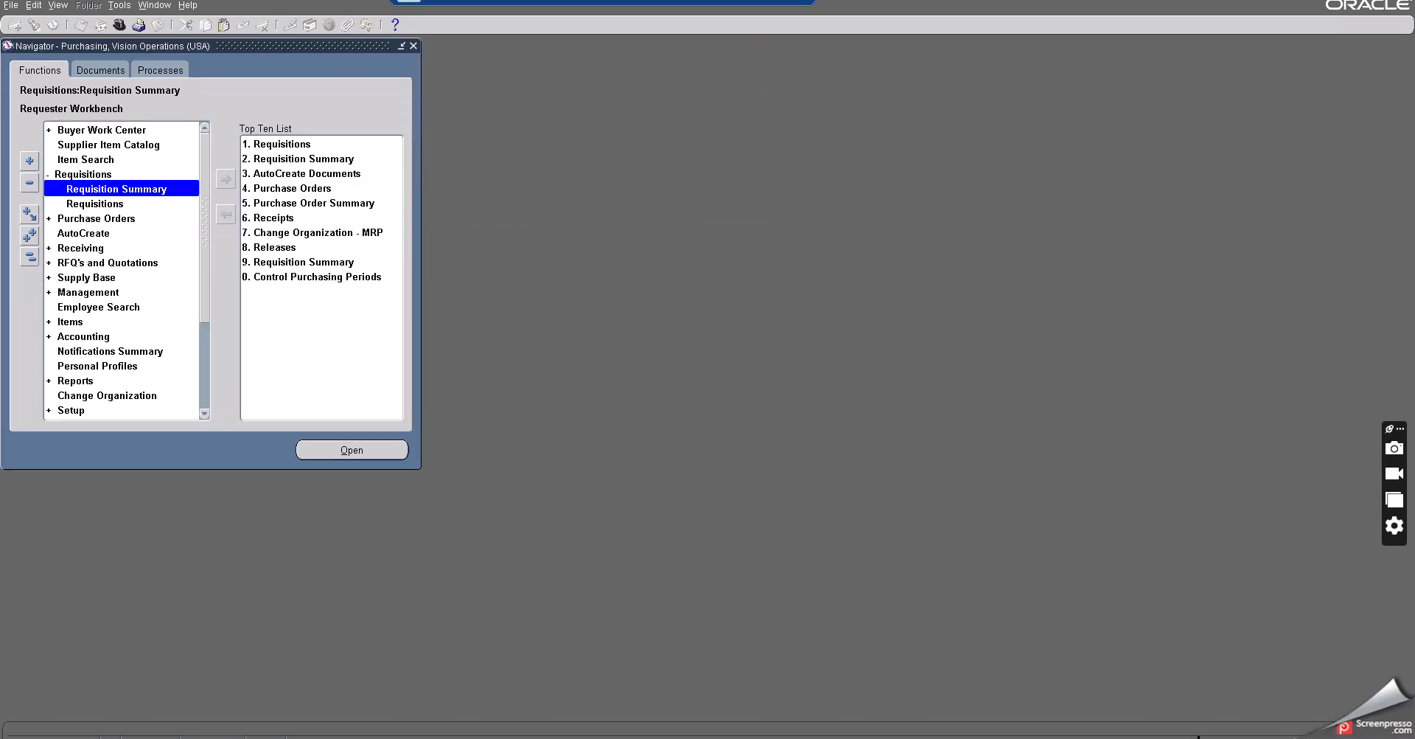
# - Save the min-max planning notes file and return to the Navigator
pyautogui.hotkey('alt', 'Tab')
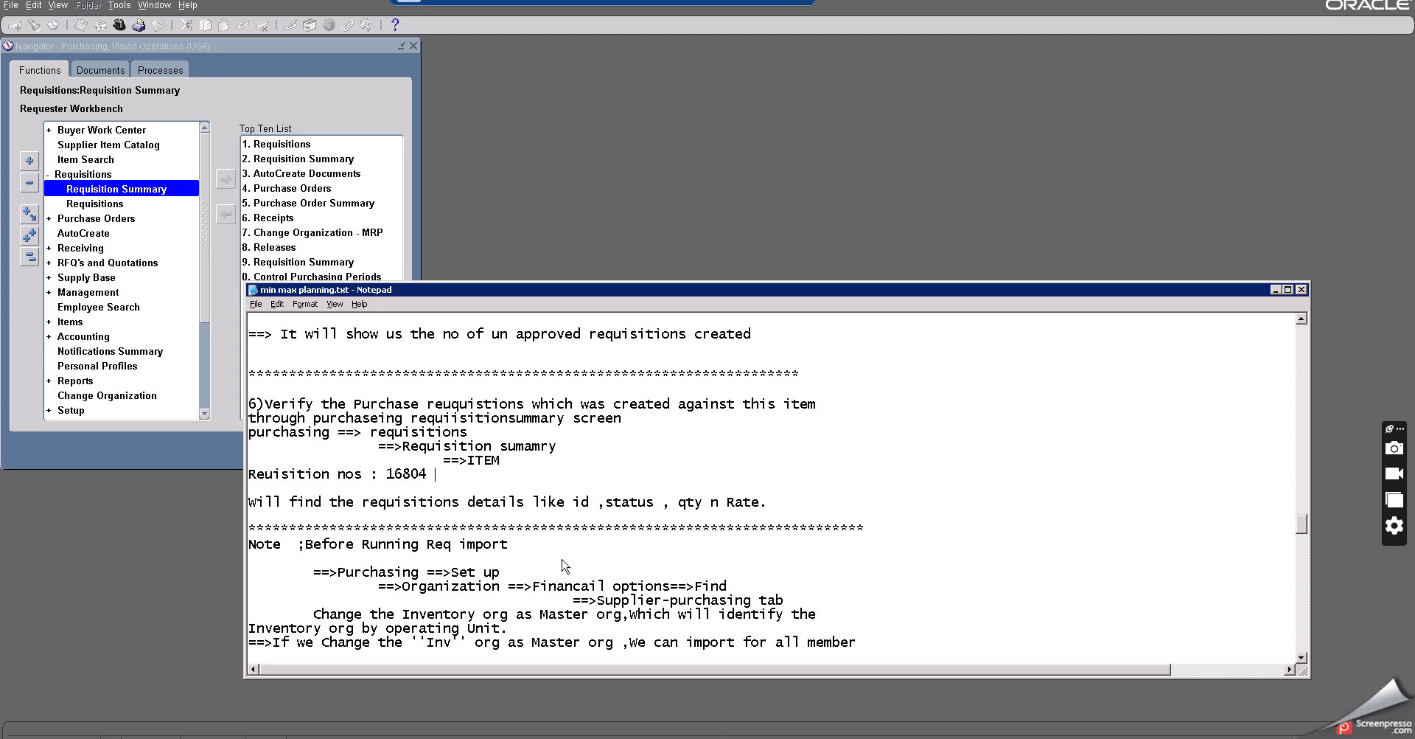
pyautogui.click(256, 304)
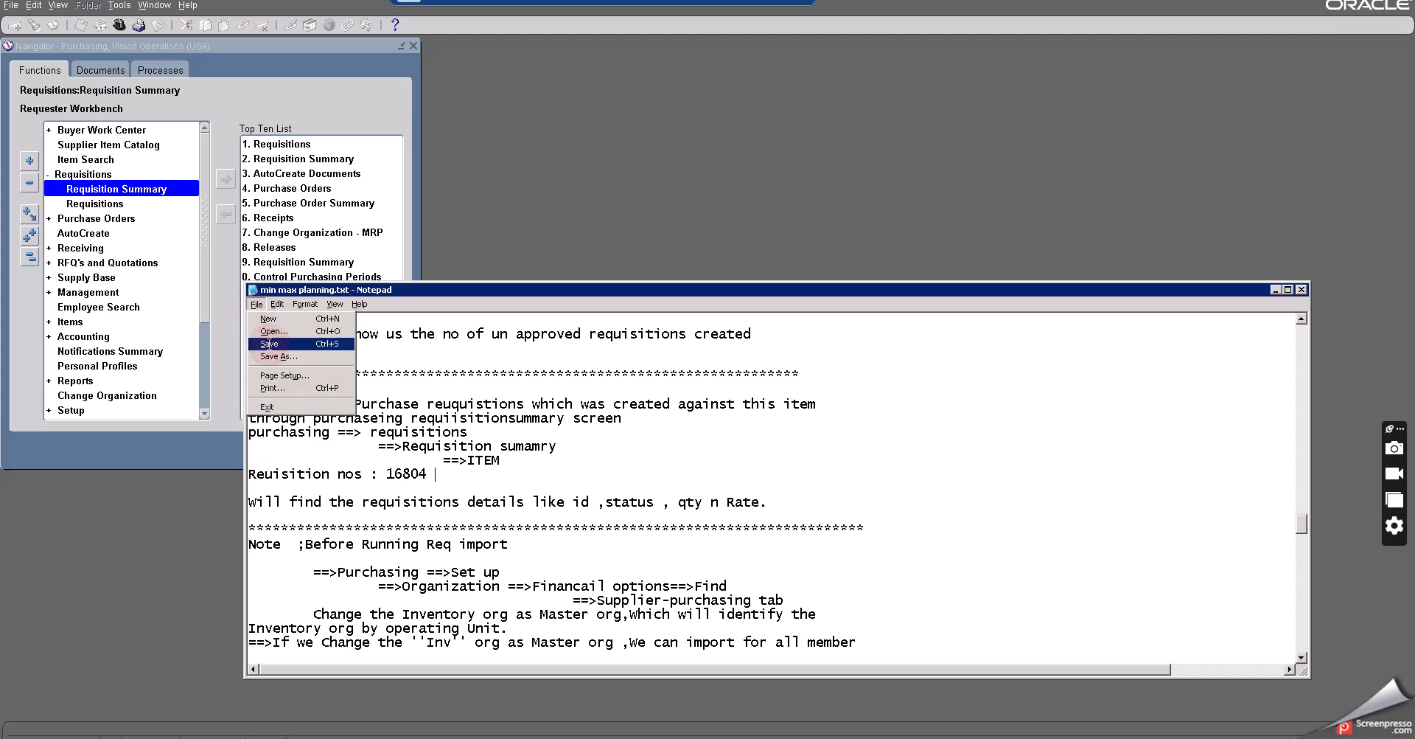
pyautogui.click(270, 345)
pyautogui.scroll(-2, 452, 527)
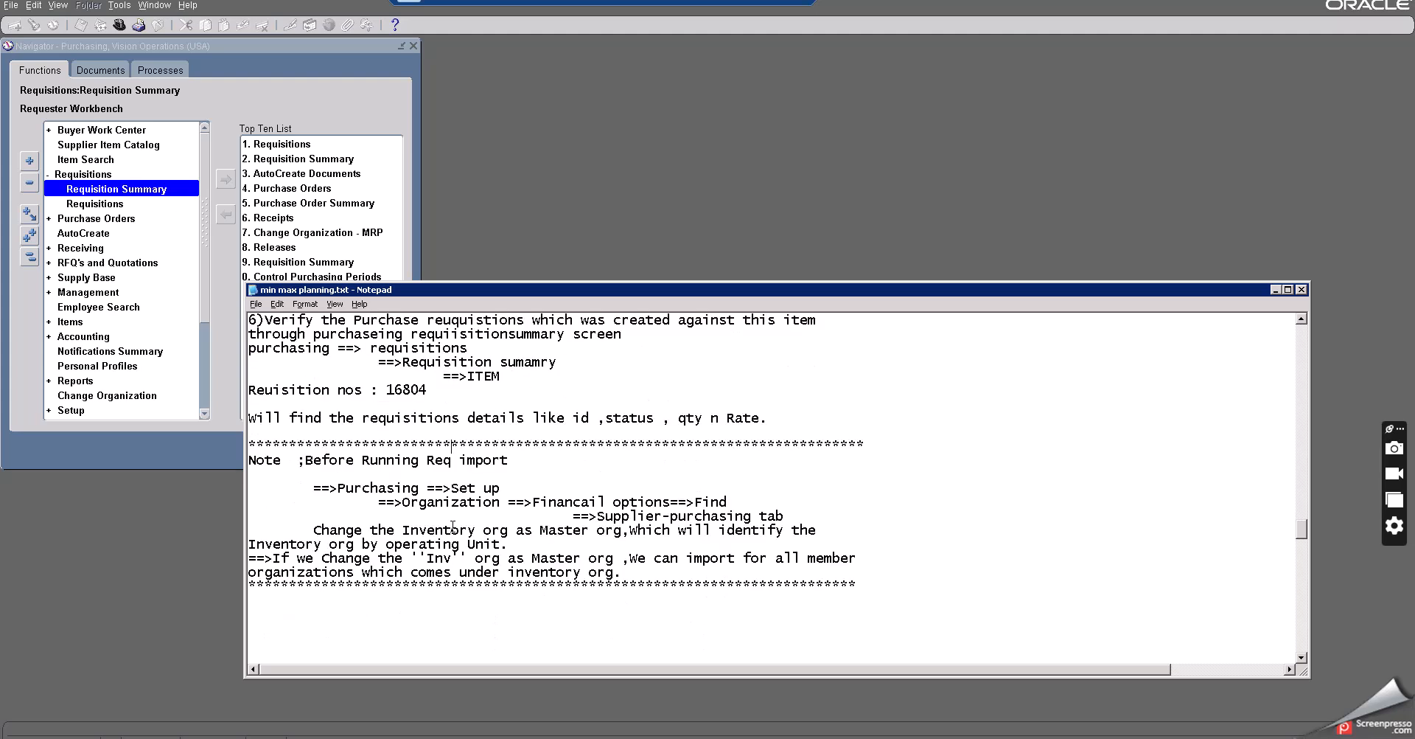
pyautogui.scroll(-6, 453, 526)
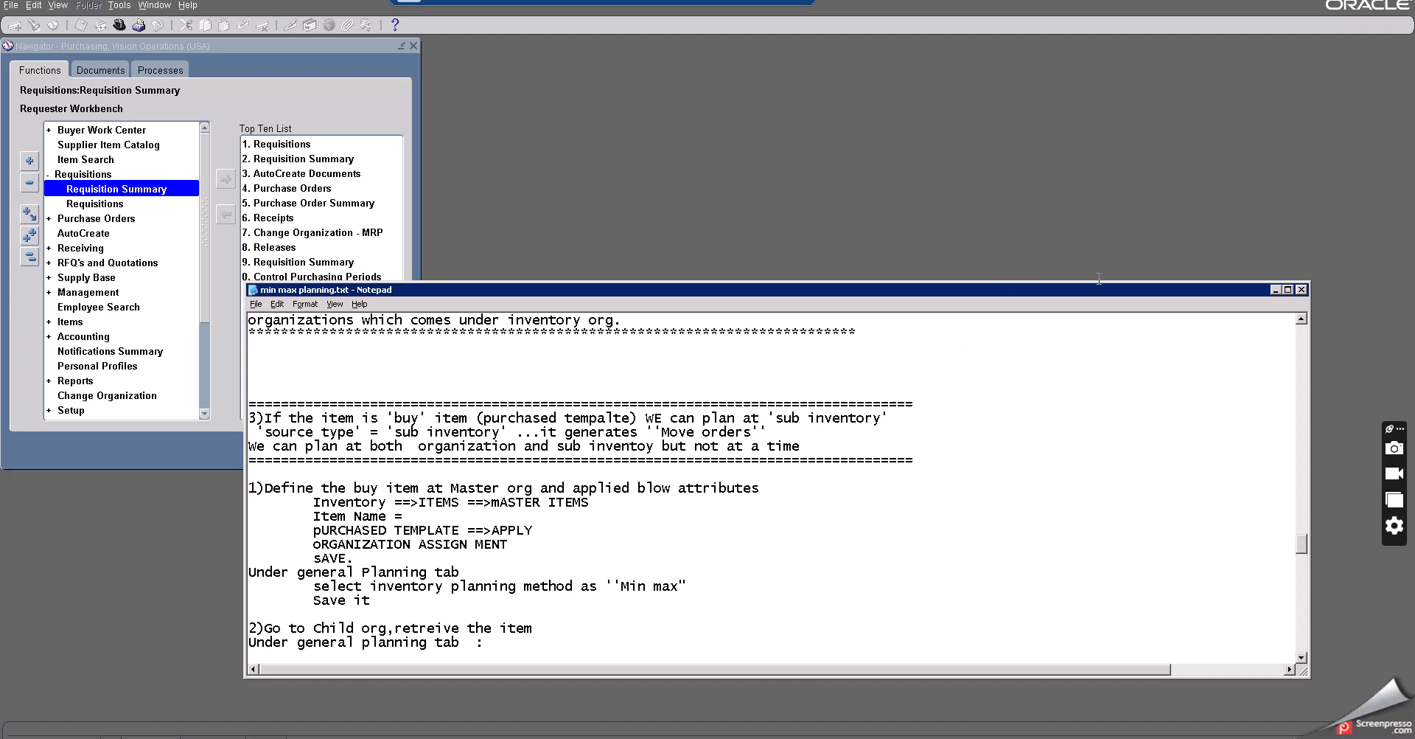
pyautogui.click(109, 136)
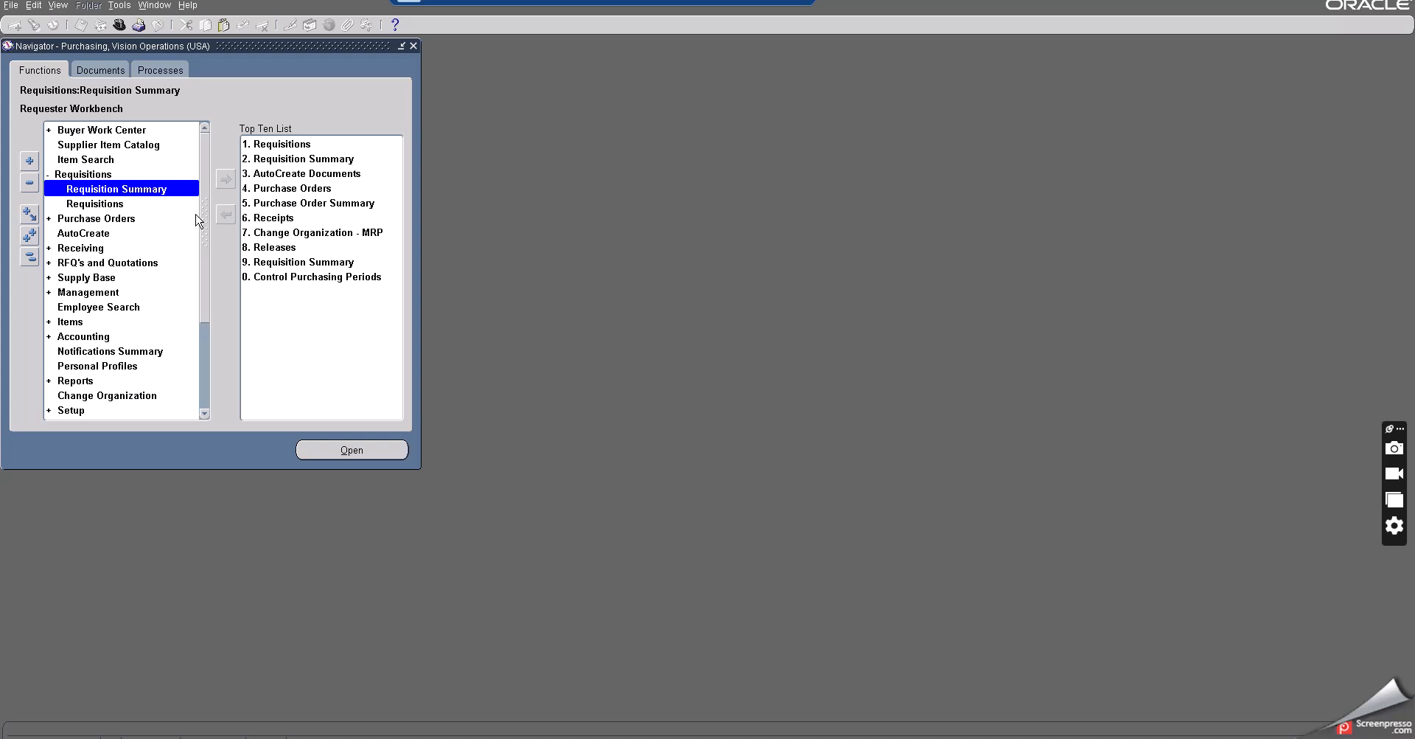
# - Switch responsibility to Inventory, Vision Operations (USA) by filtering the list with 'inven'
pyautogui.click(120, 26)
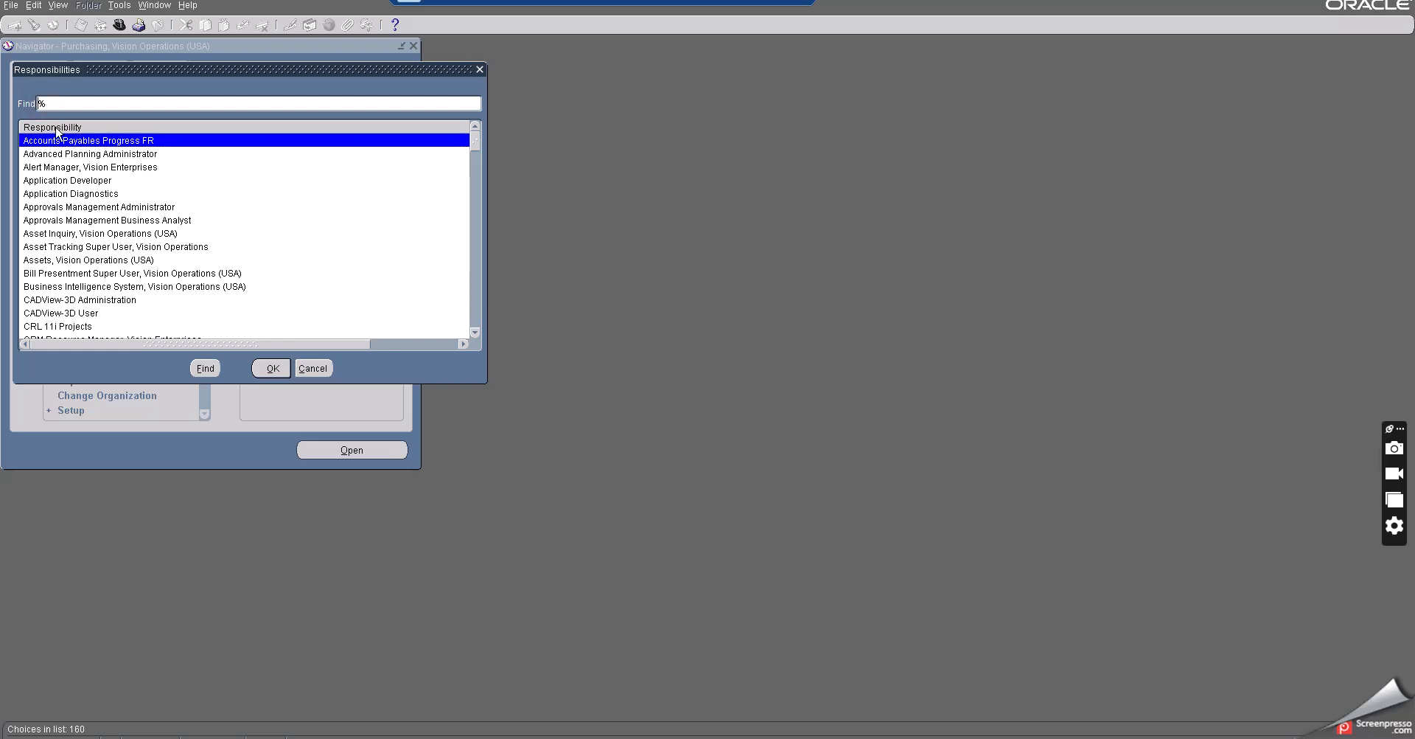
pyautogui.write('inven')
pyautogui.click(202, 370)
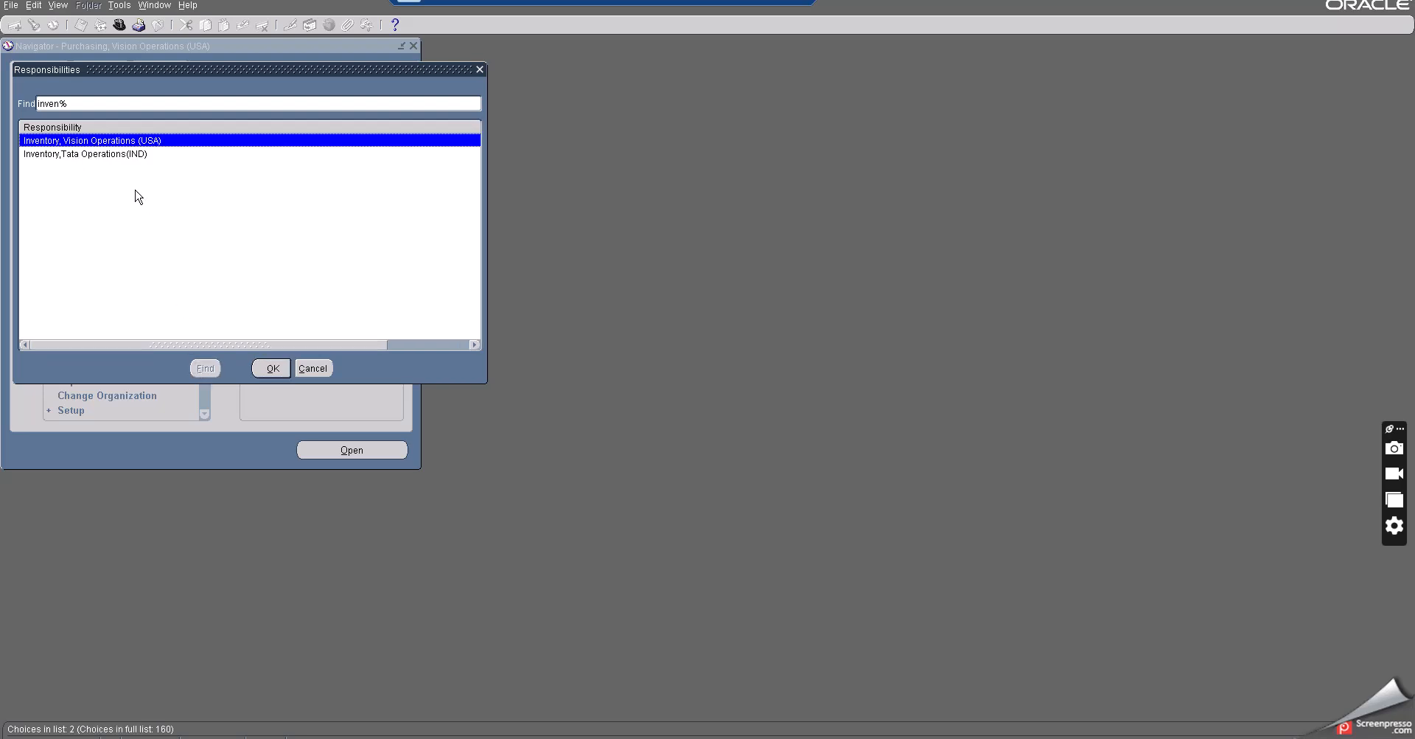
pyautogui.click(272, 368)
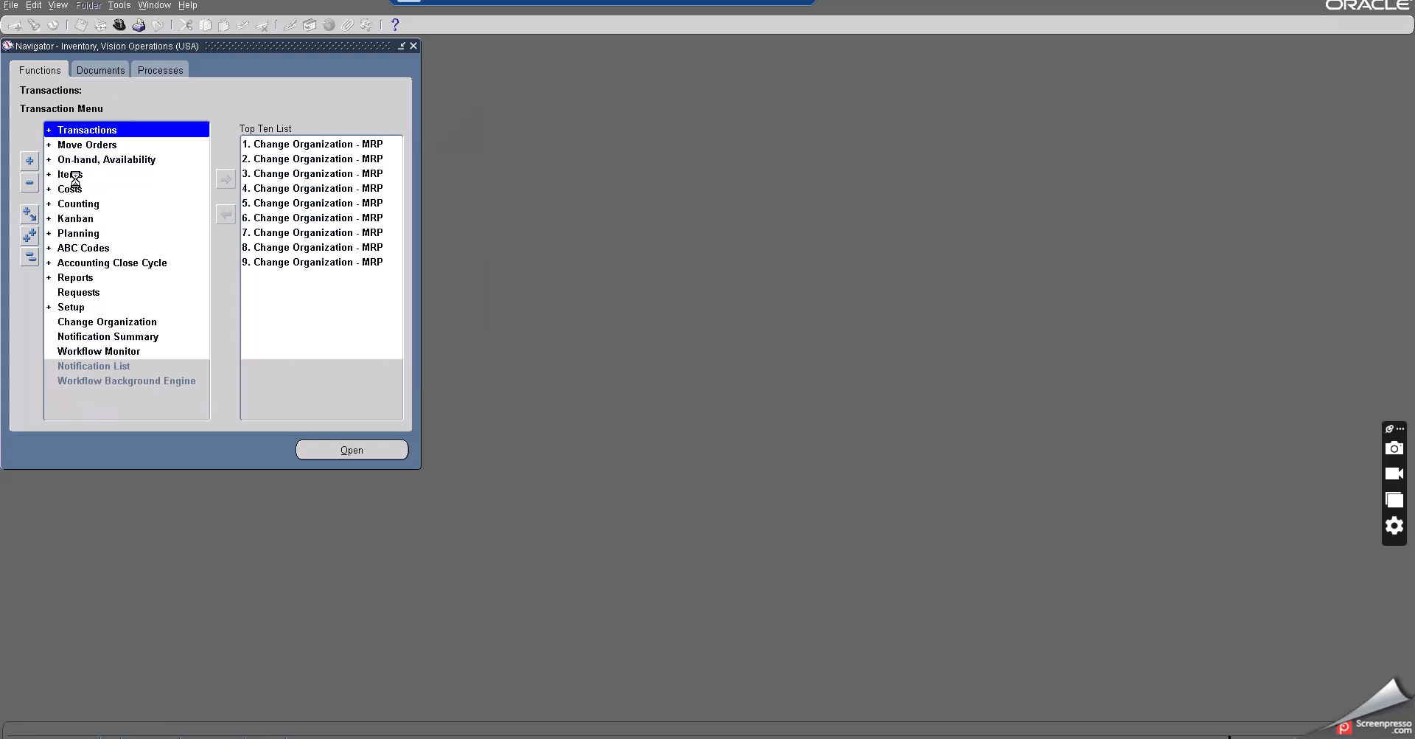
# - Open the Master Items form for organization V1, Vision Operations, filtering the organization list with 'v'
pyautogui.doubleClick(74, 175)
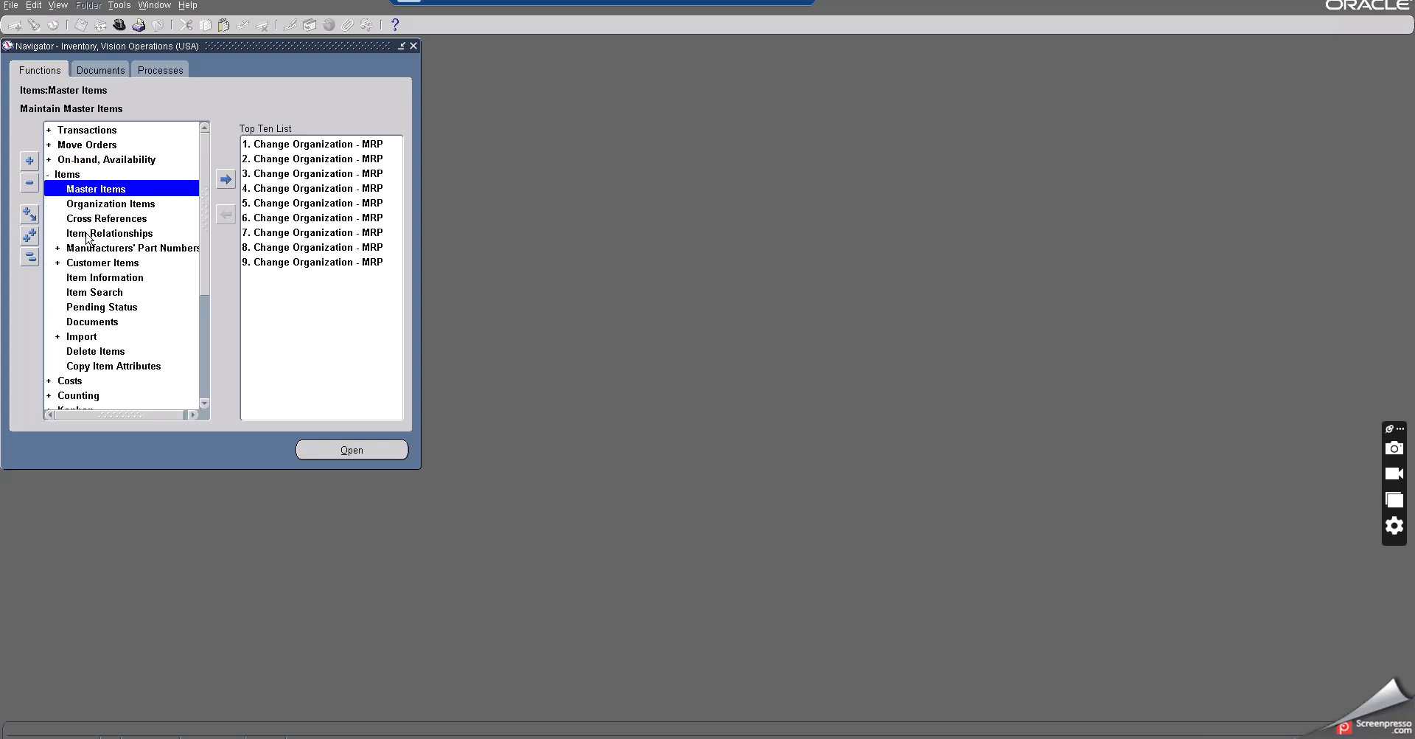
pyautogui.click(101, 190)
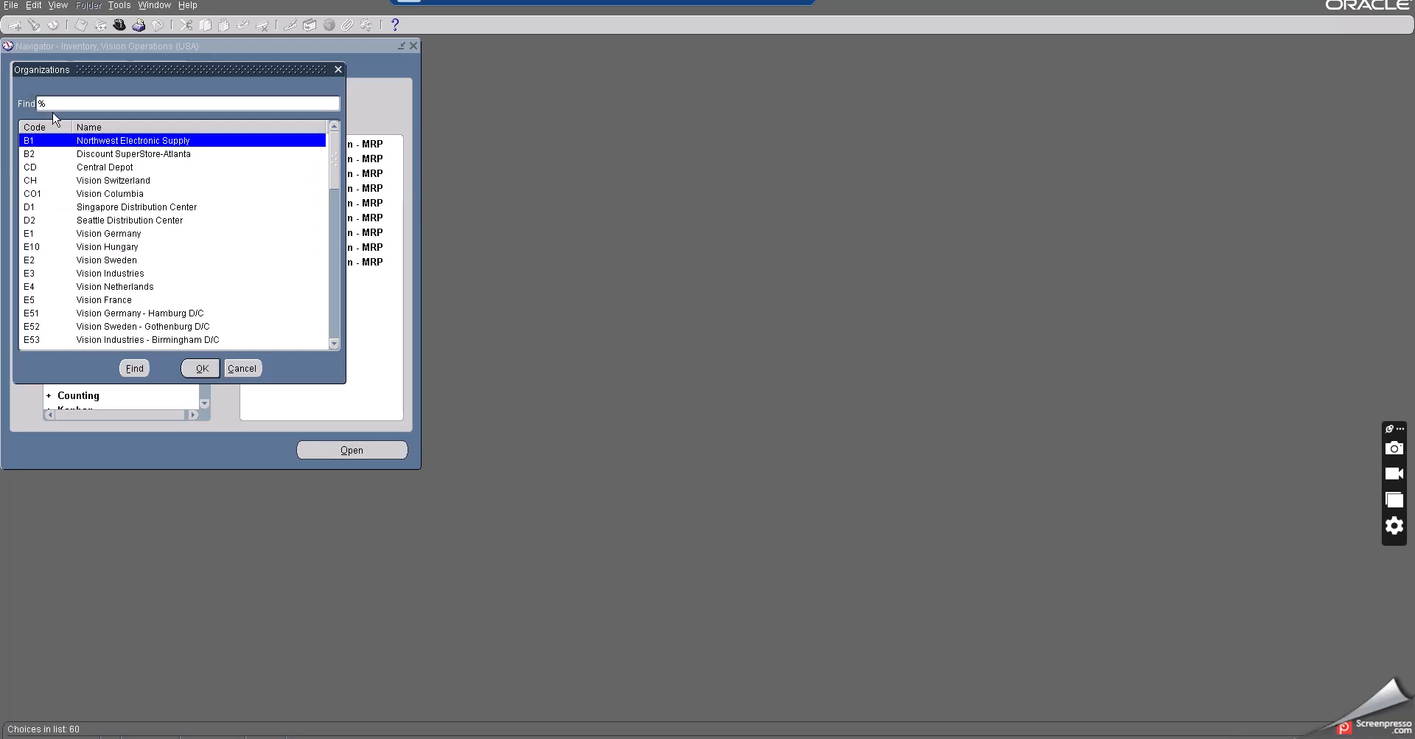
pyautogui.write('v')
pyautogui.click(135, 368)
pyautogui.click(201, 370)
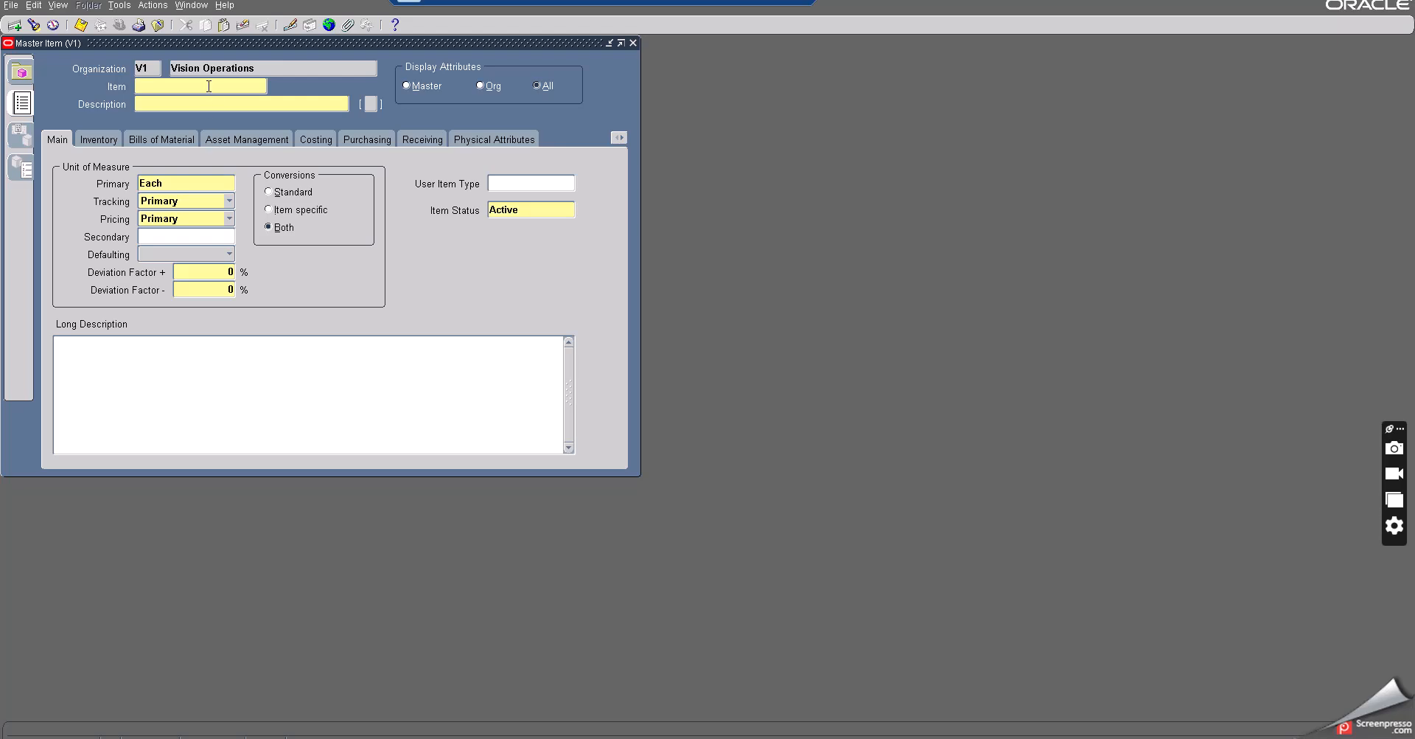
# - Enter the new item name 'Buy item at subinventory' and copy it
pyautogui.write('Buy item at org')
pyautogui.write('subinventory')
pyautogui.moveTo(253, 86); pyautogui.dragTo(109, 83)
pyautogui.hotkey('ctrl', 'c')
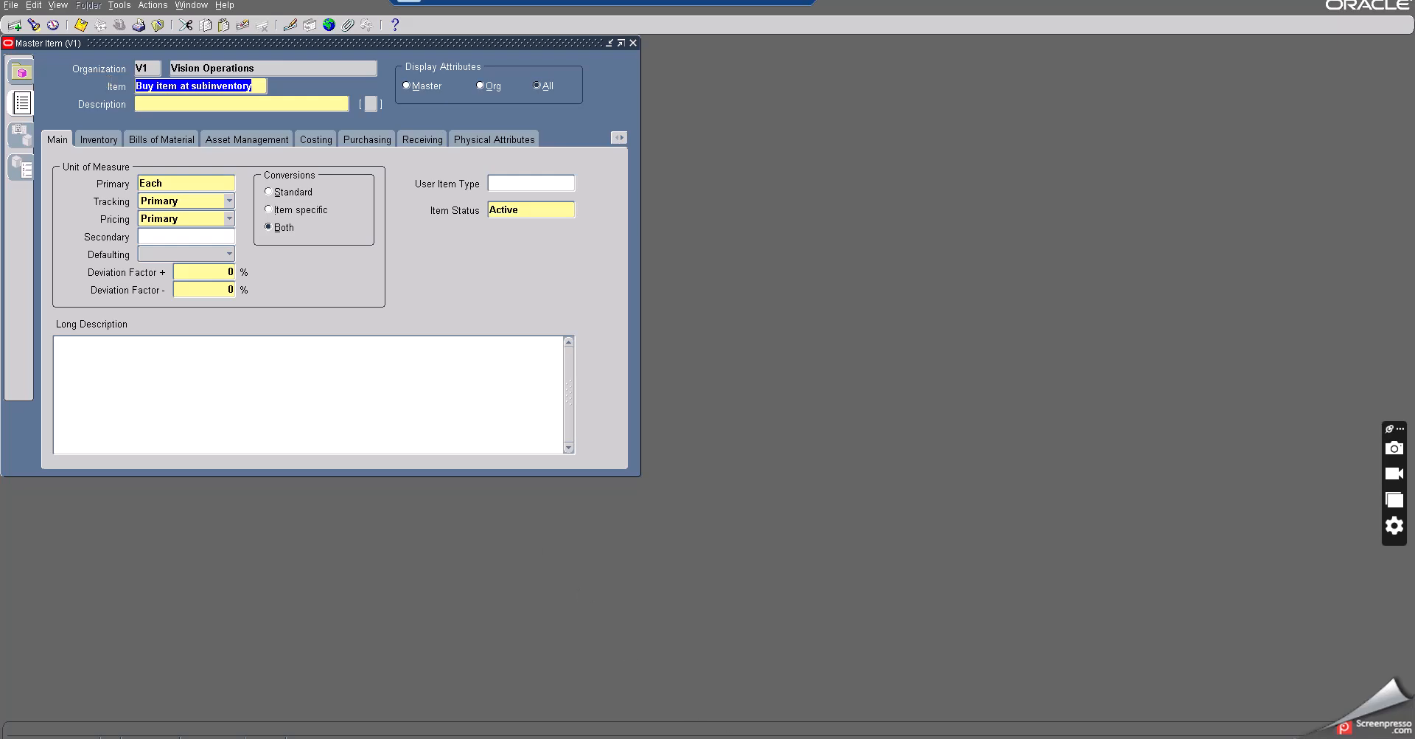
# - Paste the item name after 'Item Name =' in the min max planning notes file, then minimize the notes
pyautogui.hotkey('alt', 'Tab')
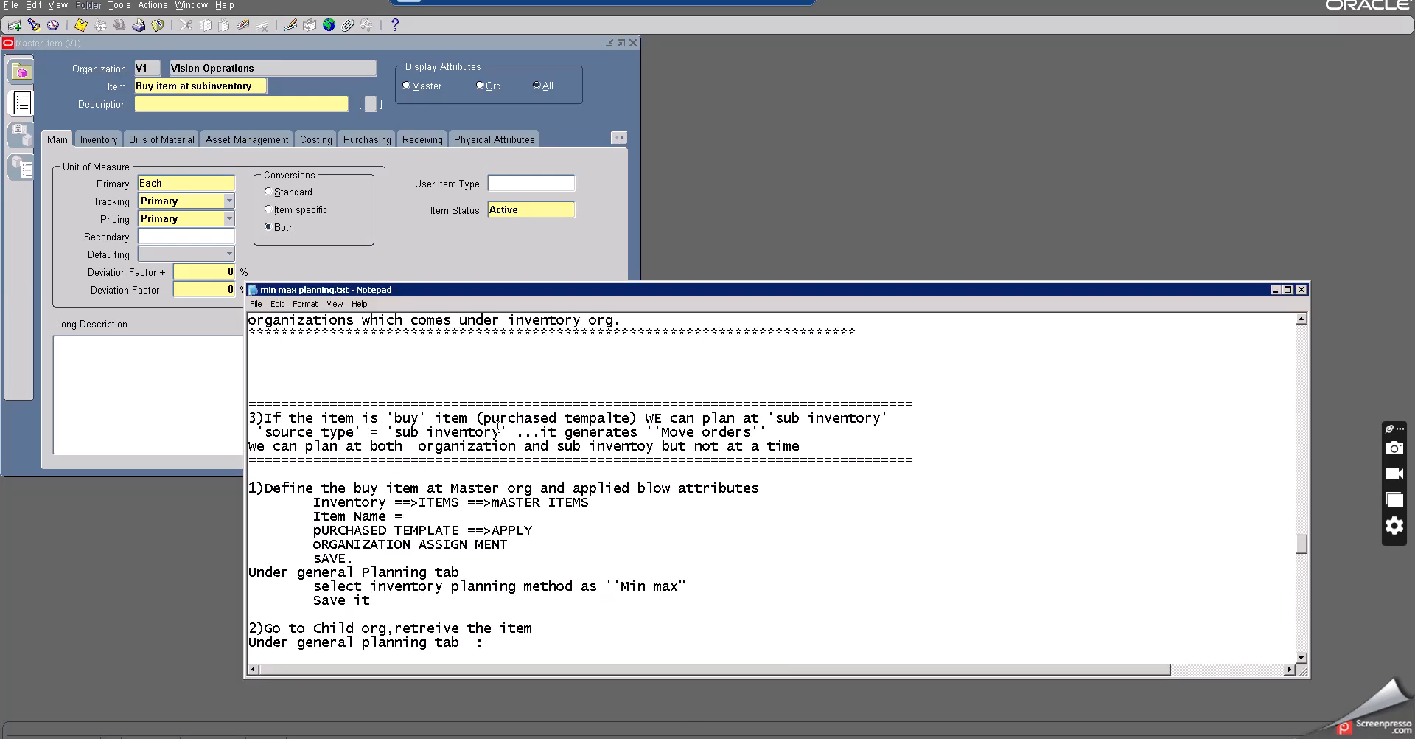
pyautogui.scroll(-3, 499, 425)
pyautogui.click(428, 390)
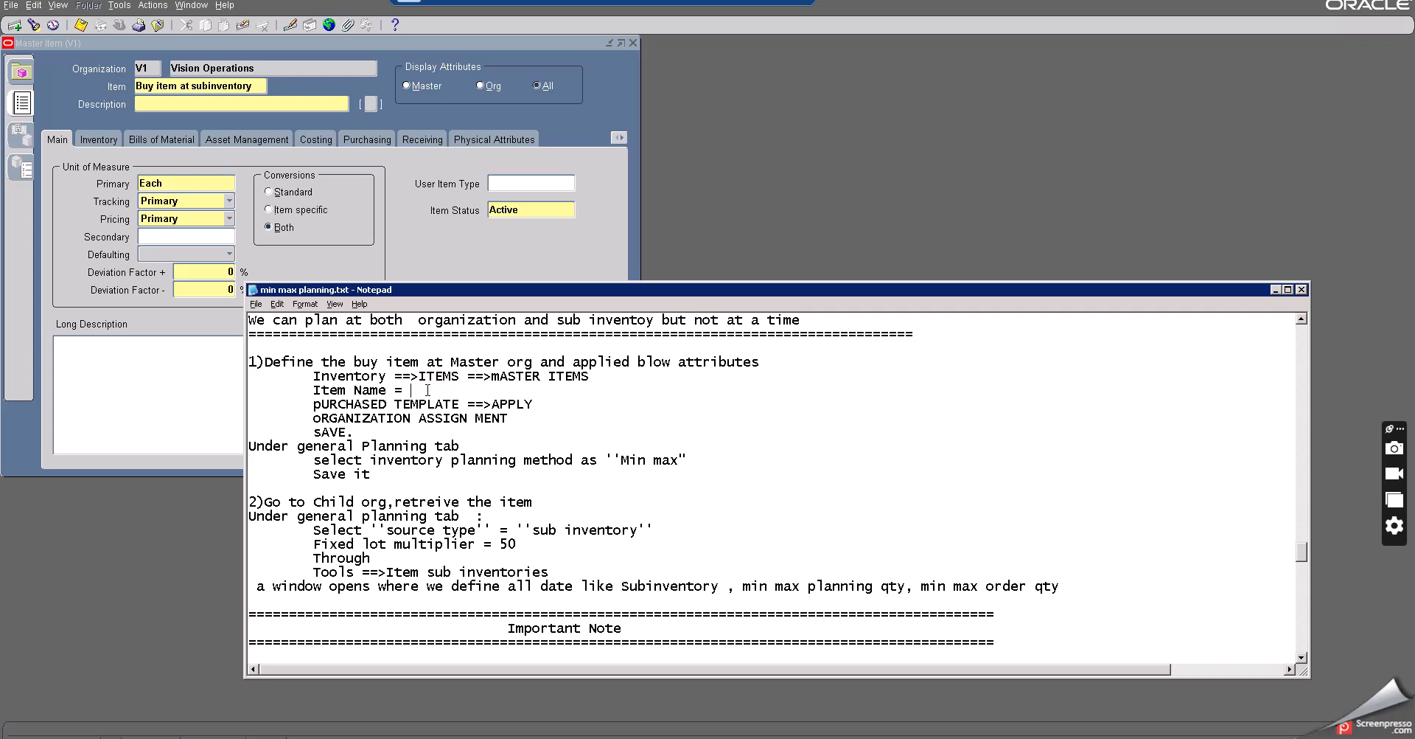
pyautogui.hotkey('ctrl', 'v')
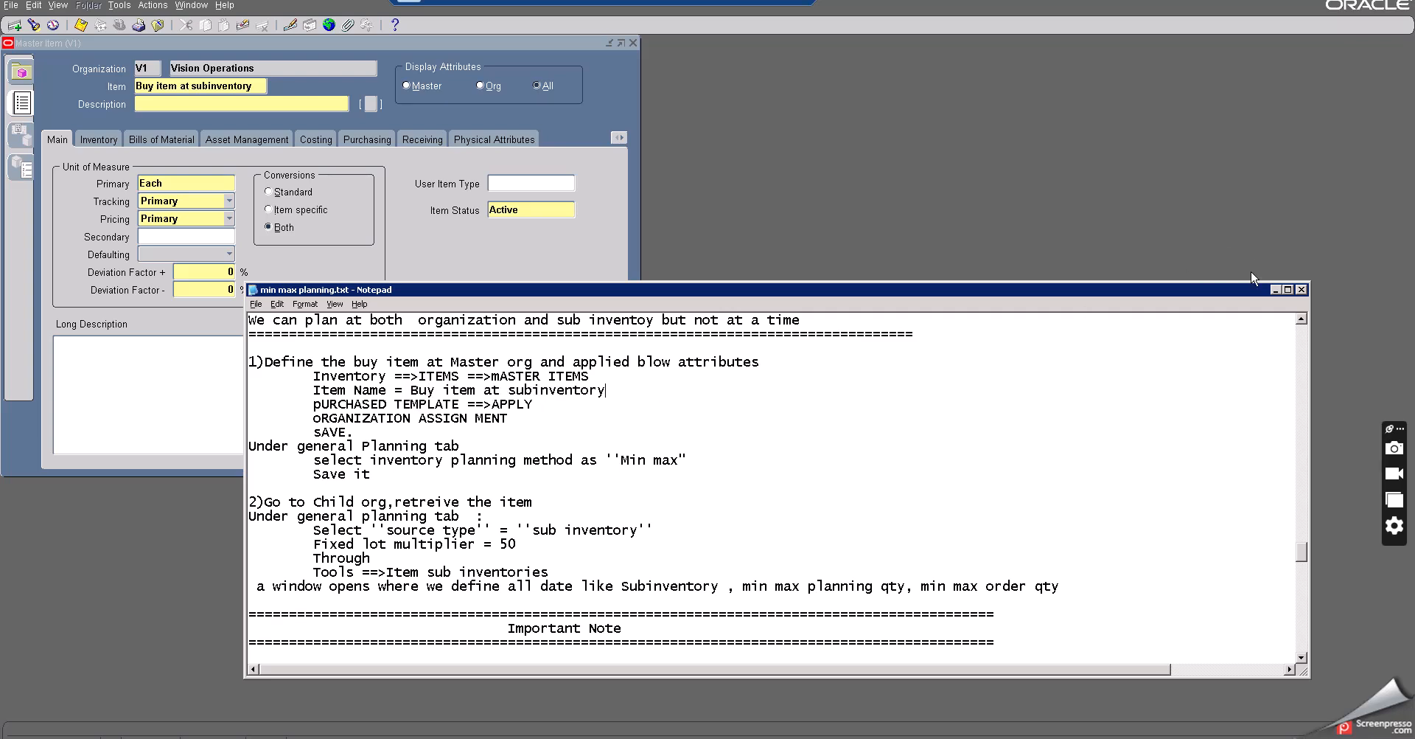
pyautogui.click(1275, 290)
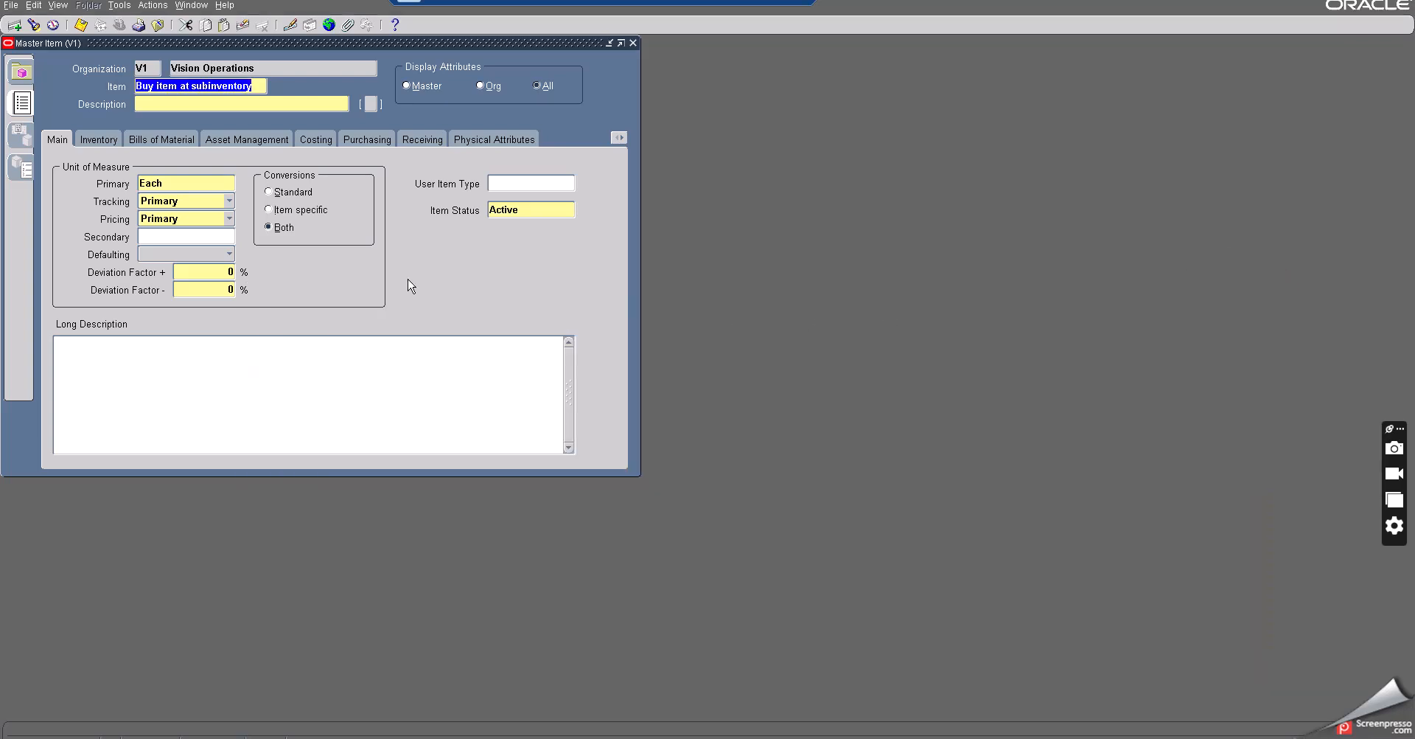
# - Paste 'Buy item at subinventory' as the item description and save the new master item
pyautogui.click(218, 103)
pyautogui.hotkey('ctrl', 'v')
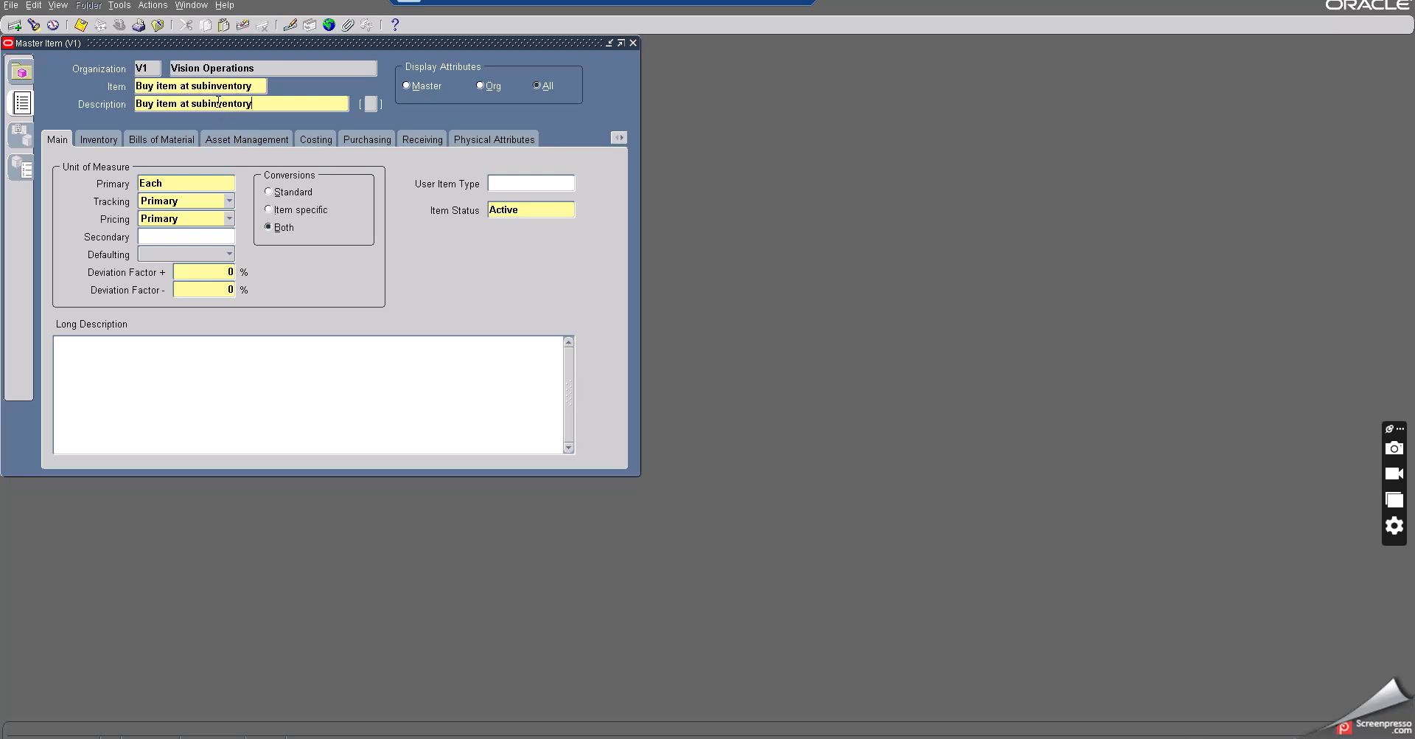
pyautogui.press('Tab')
pyautogui.moveTo(398, 46); pyautogui.dragTo(525, 59)
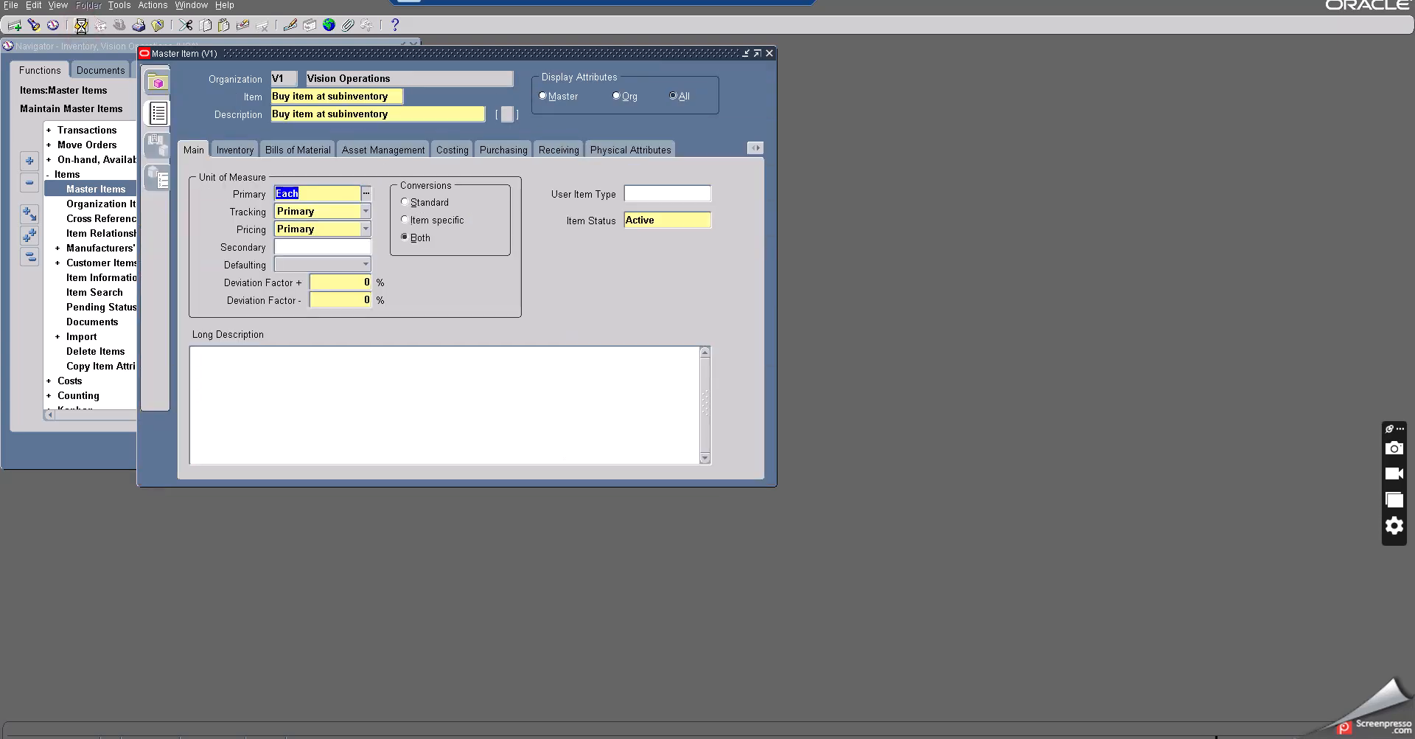
pyautogui.click(82, 25)
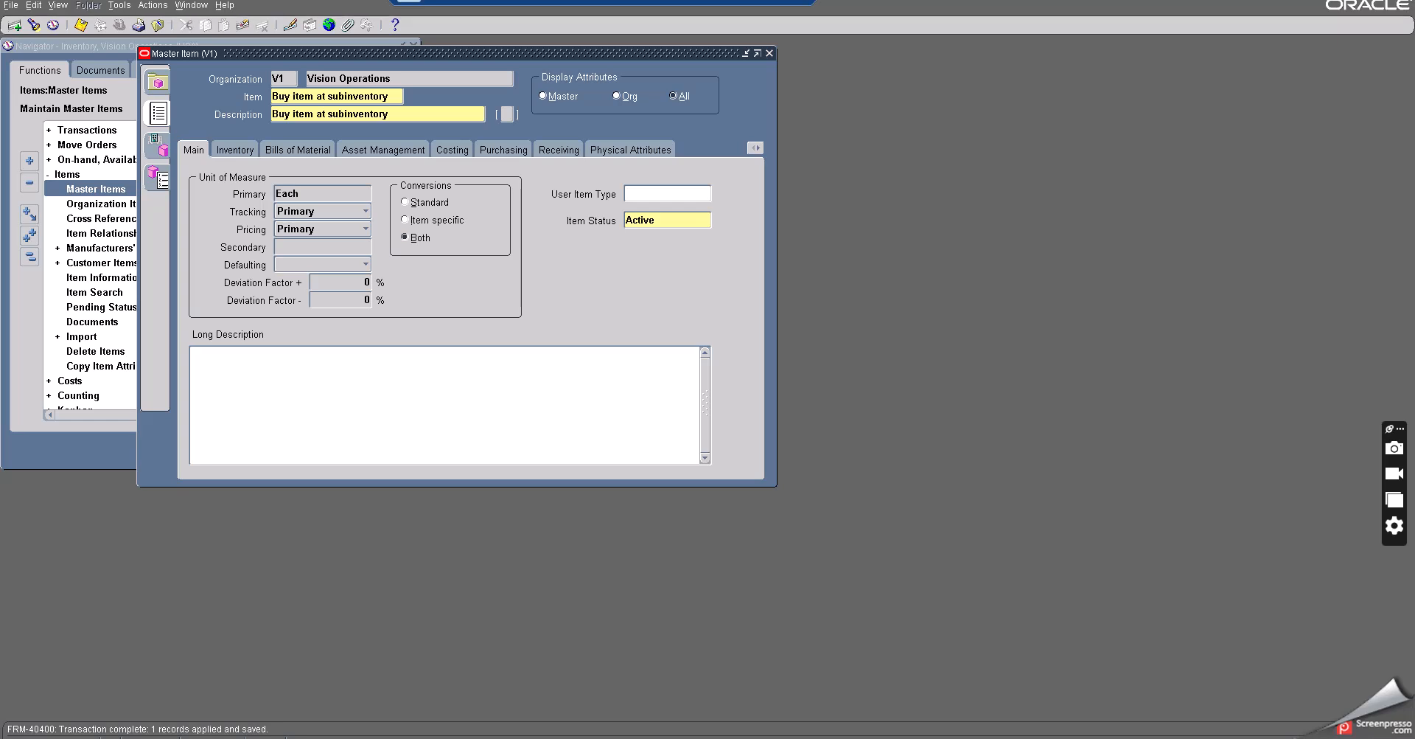
# - Switch to the spreadsheet's Sheet7 and read the notes for planning a Buy item at sub inventory level
pyautogui.hotkey('alt', 'Tab')
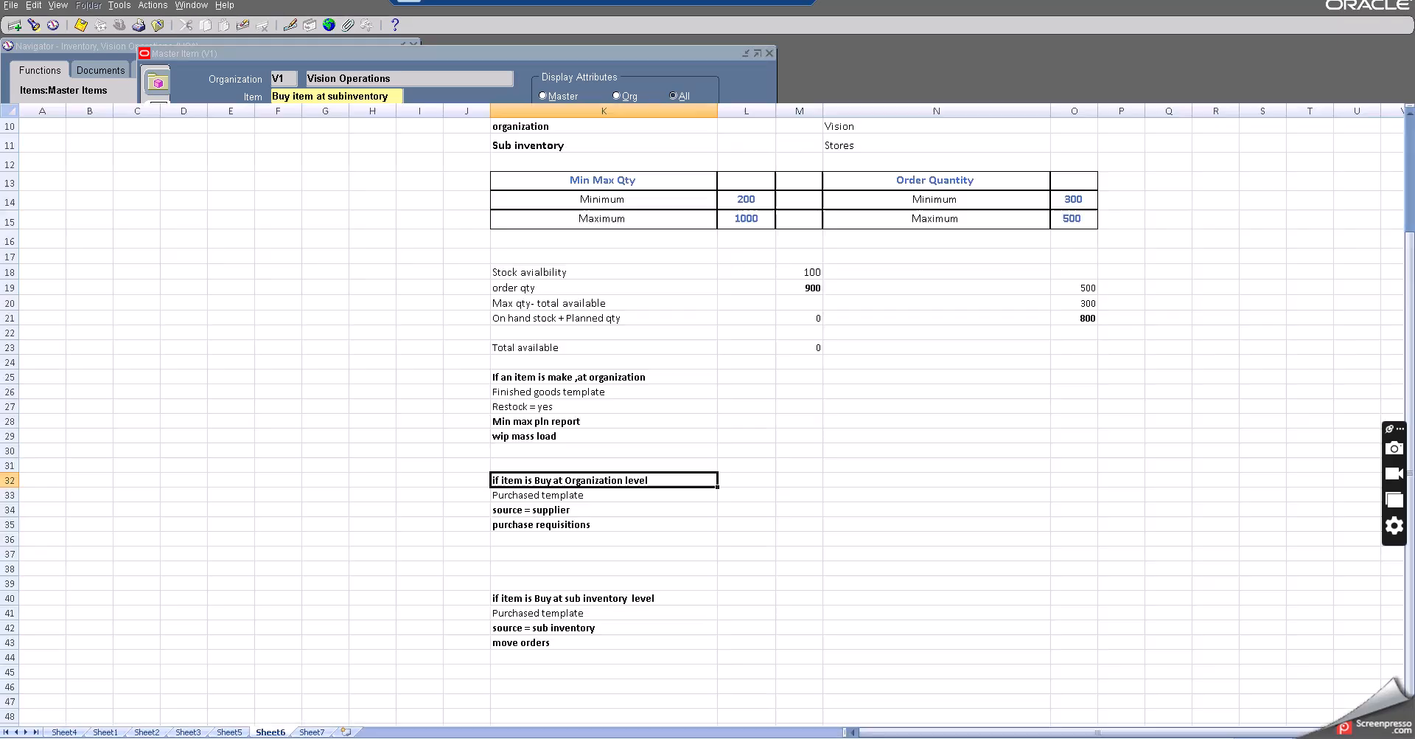
pyautogui.click(313, 732)
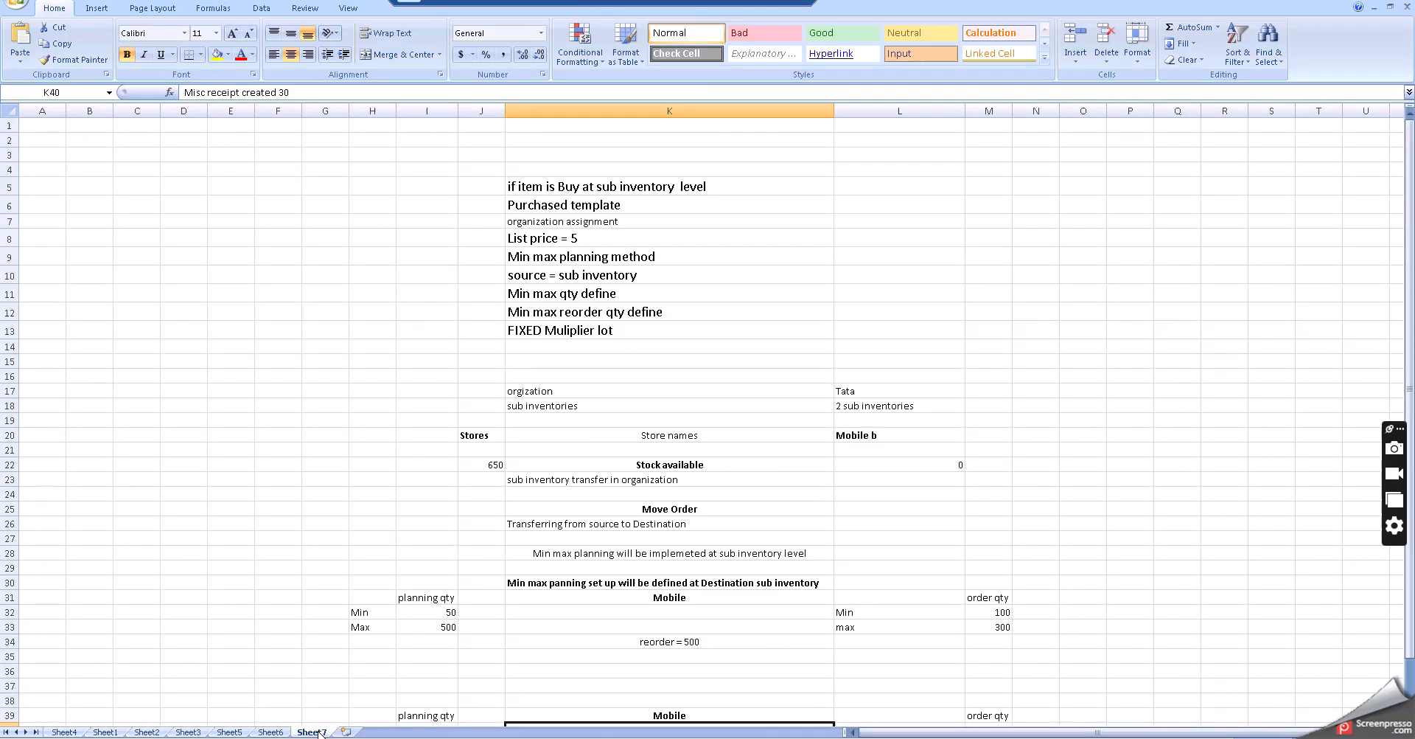
pyautogui.click(711, 386)
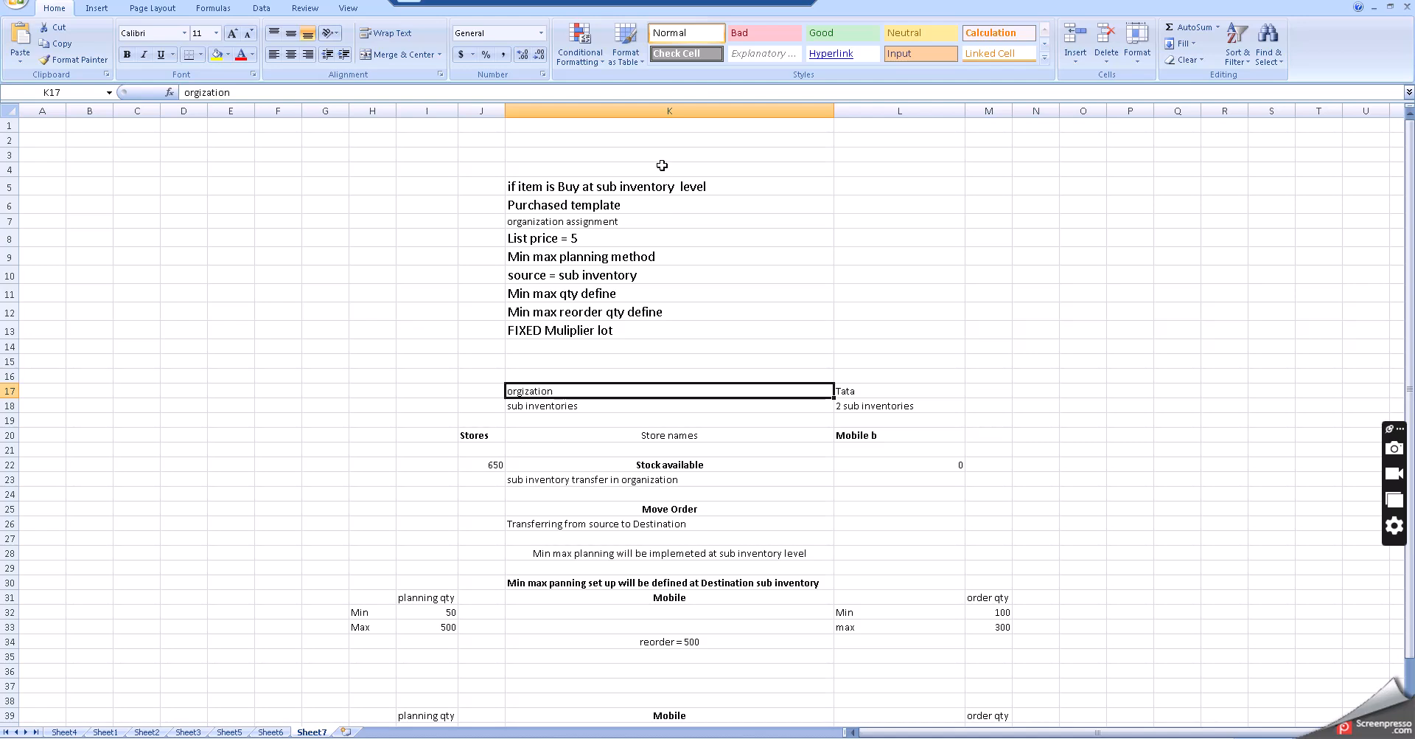
pyautogui.click(643, 189)
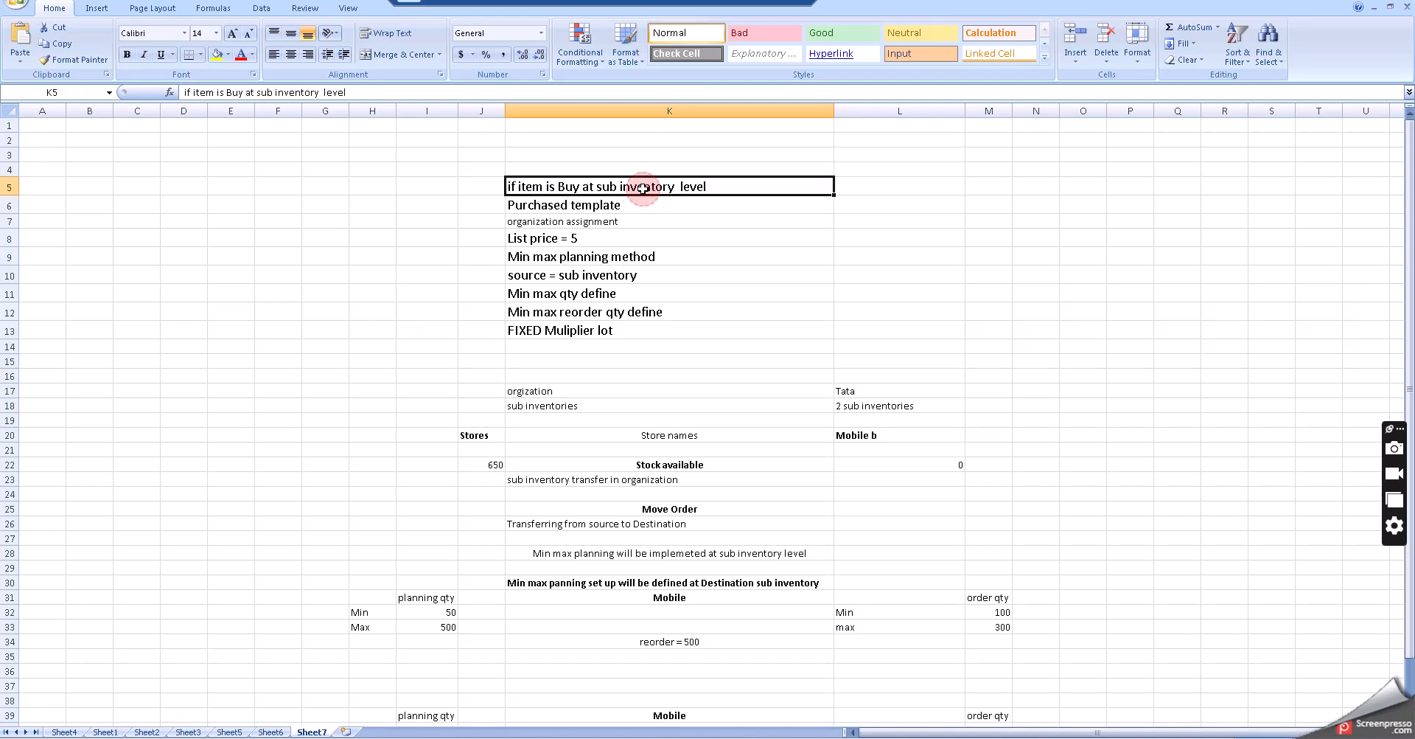
pyautogui.click(670, 233)
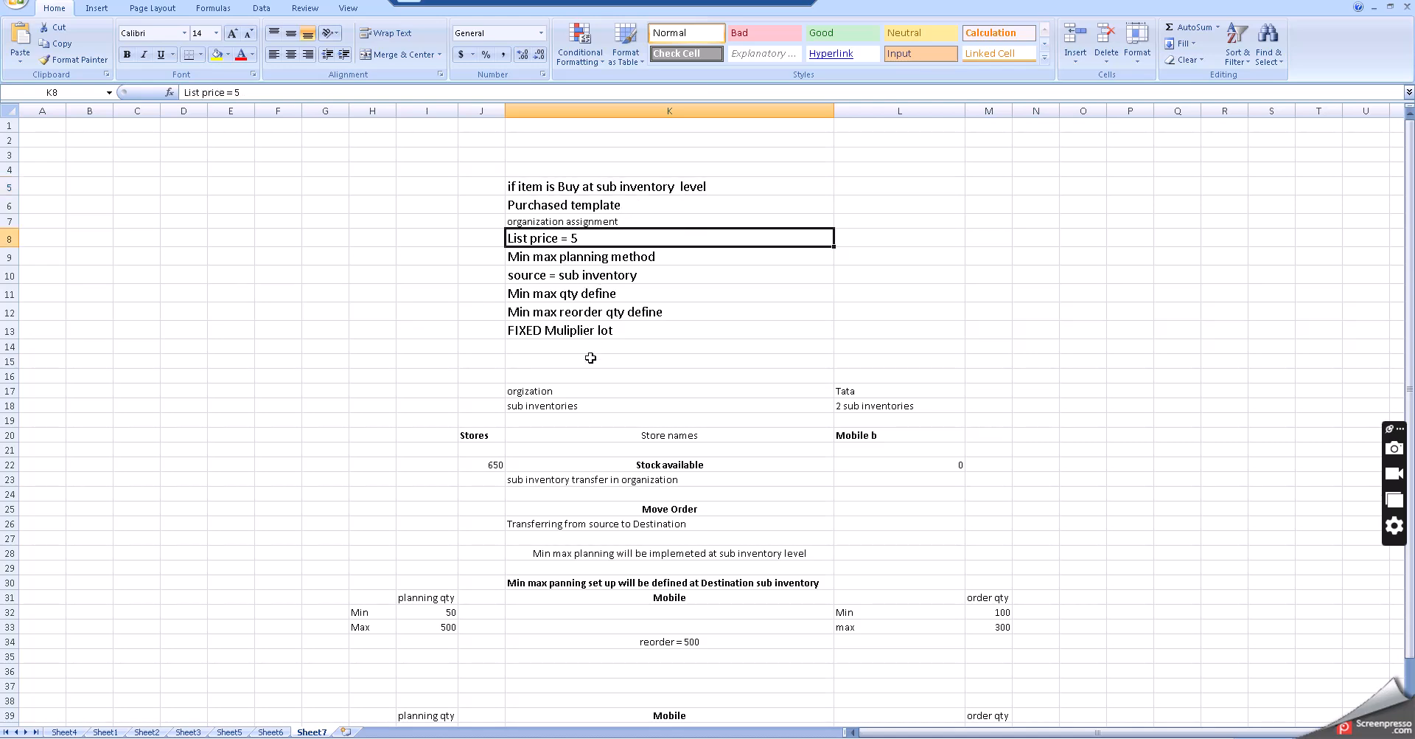
pyautogui.click(569, 388)
pyautogui.scroll(-1, 672, 403)
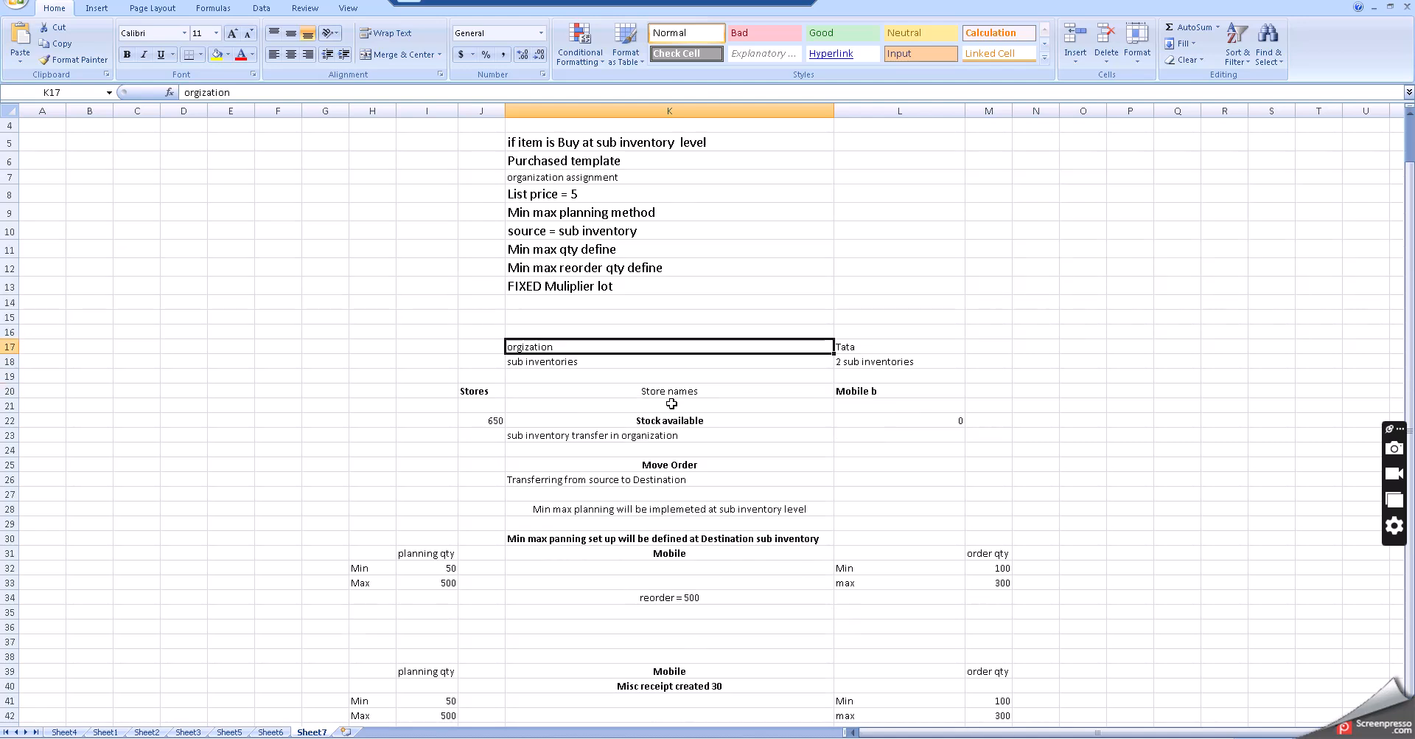
pyautogui.scroll(-1, 671, 404)
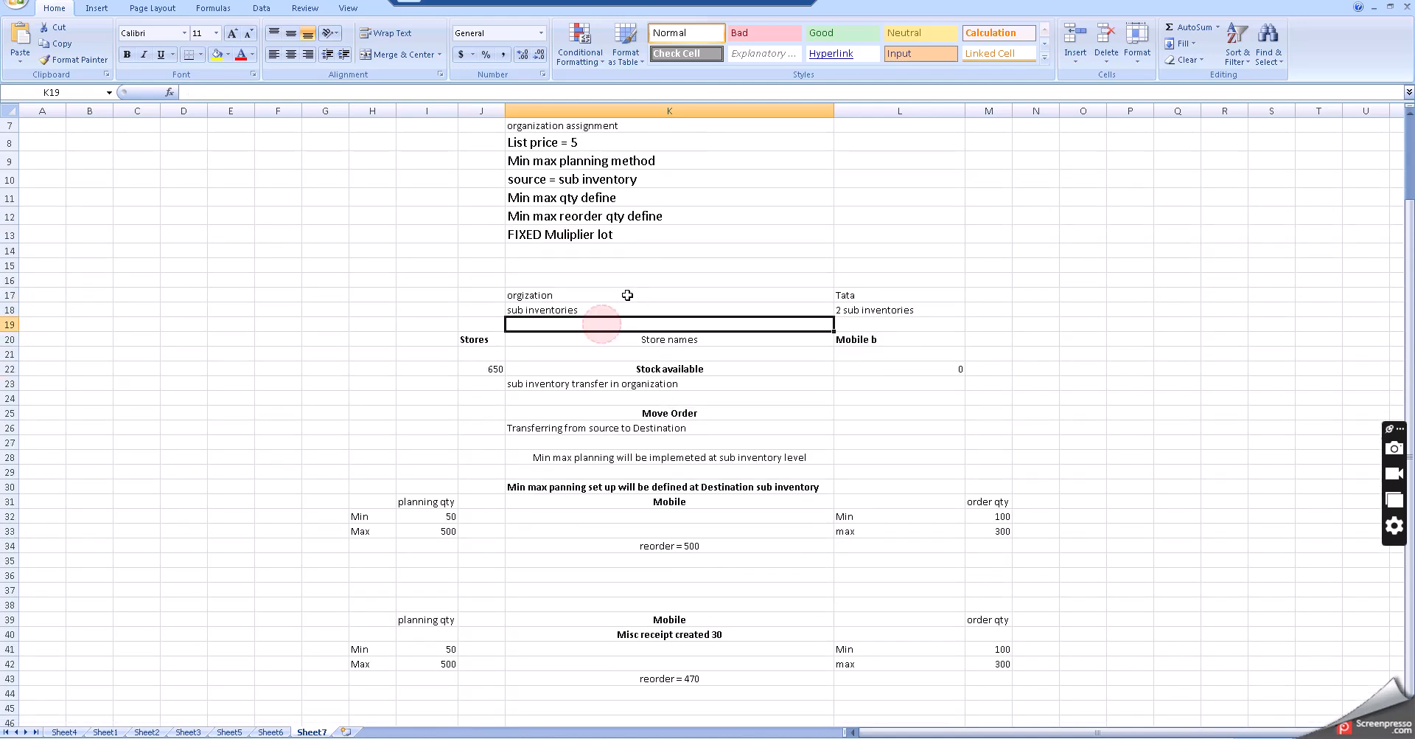
# - Examine the organization, sub inventory, store stock and move order notes on Sheet7
pyautogui.click(602, 325)
pyautogui.click(627, 293)
pyautogui.click(853, 297)
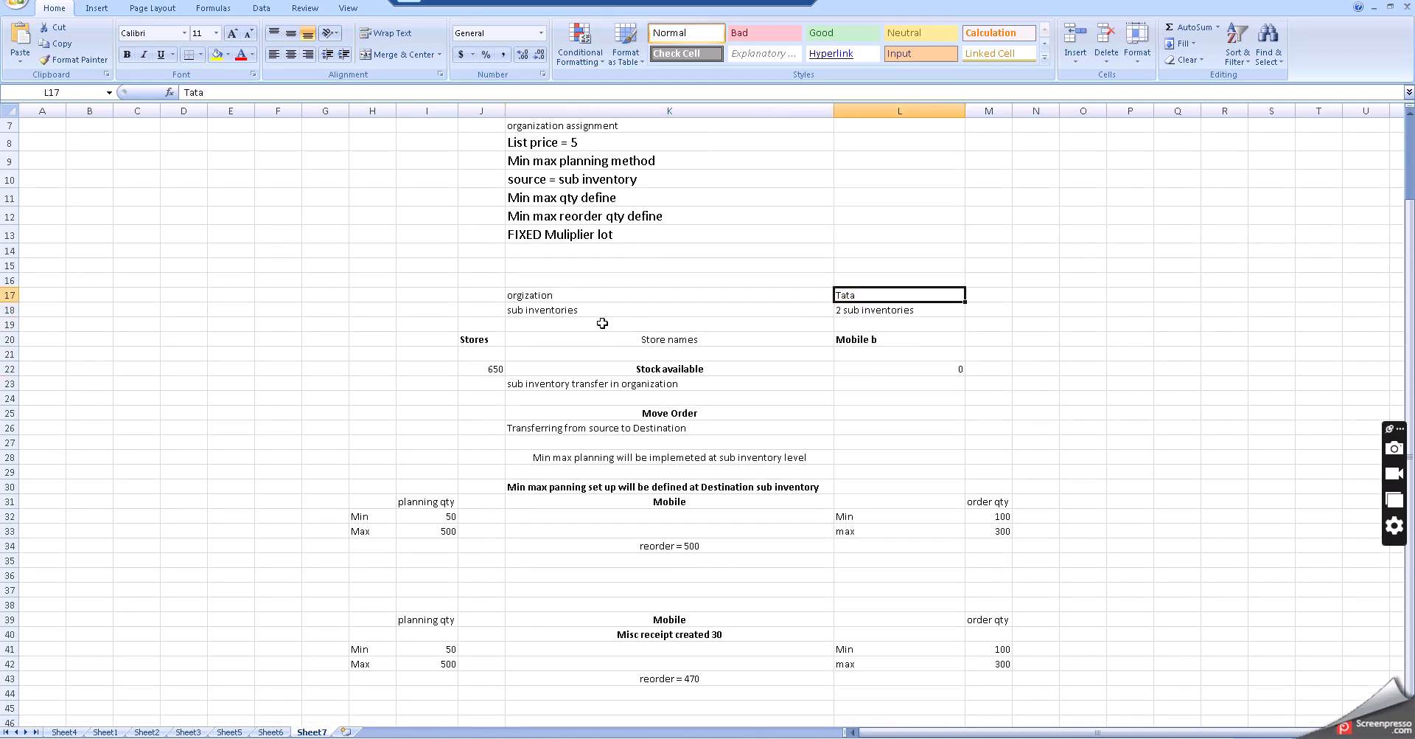
pyautogui.click(588, 309)
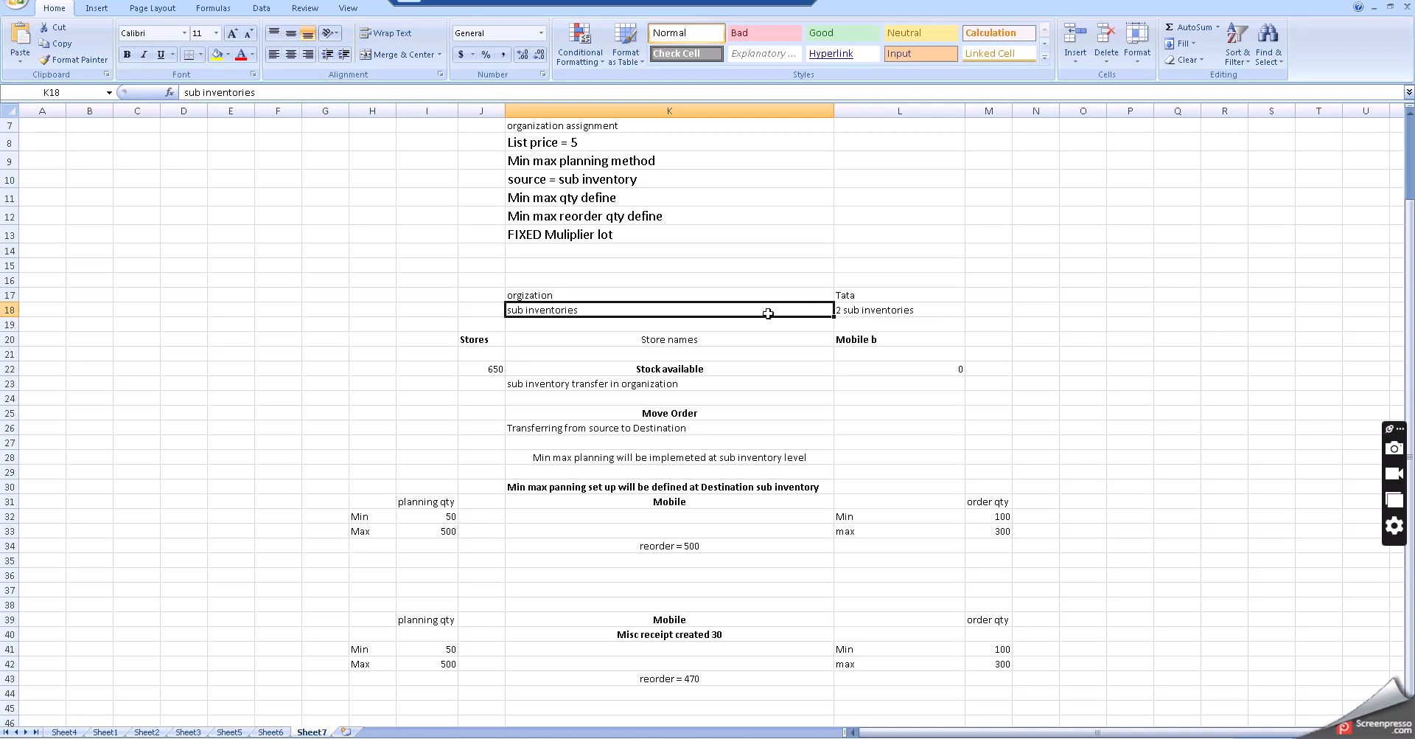
pyautogui.click(641, 293)
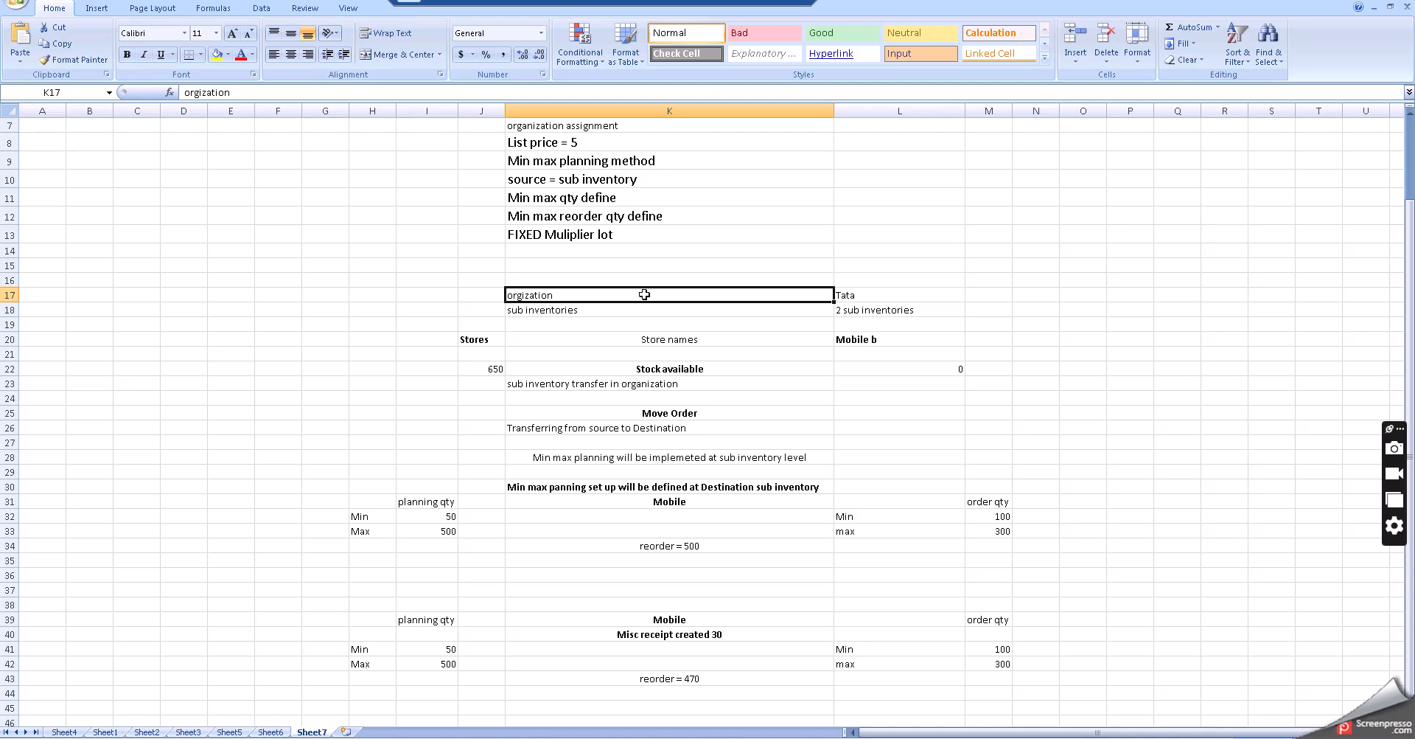
pyautogui.click(679, 311)
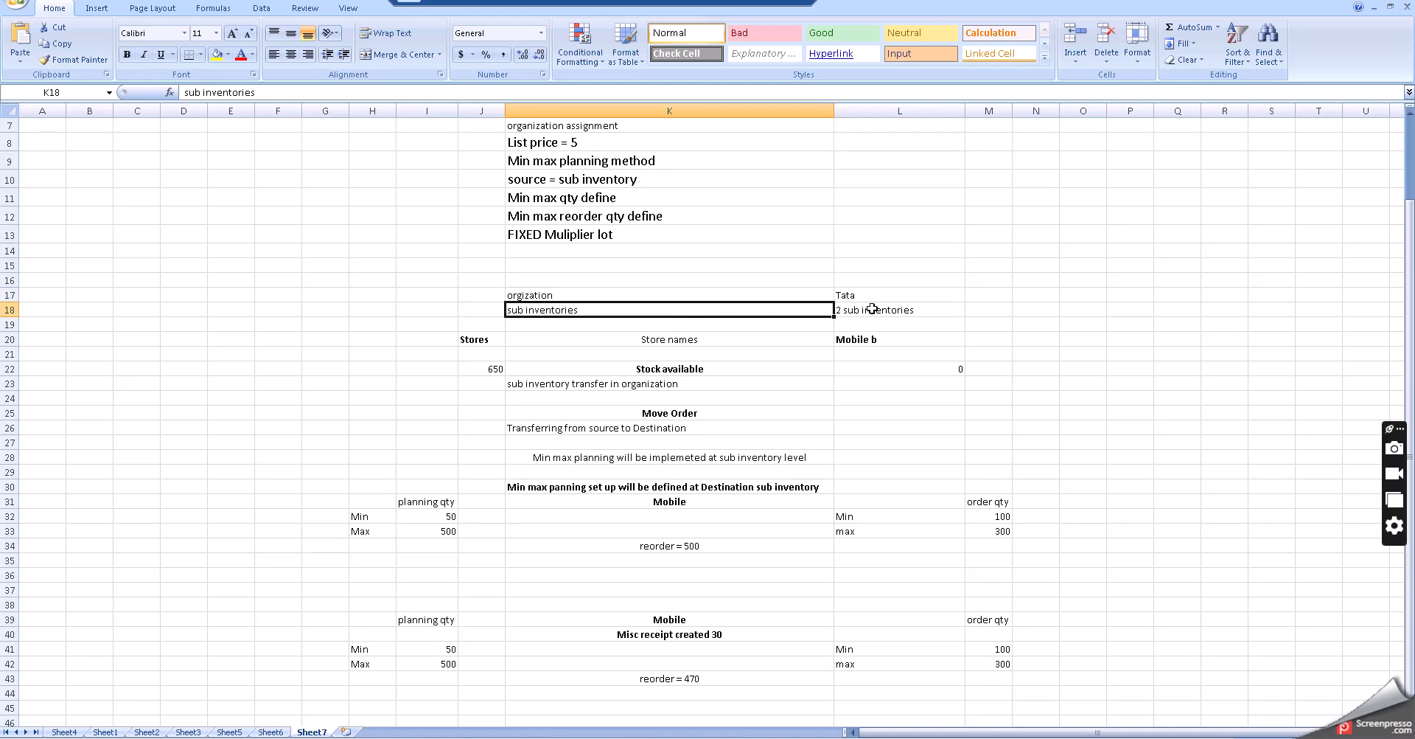
pyautogui.click(872, 308)
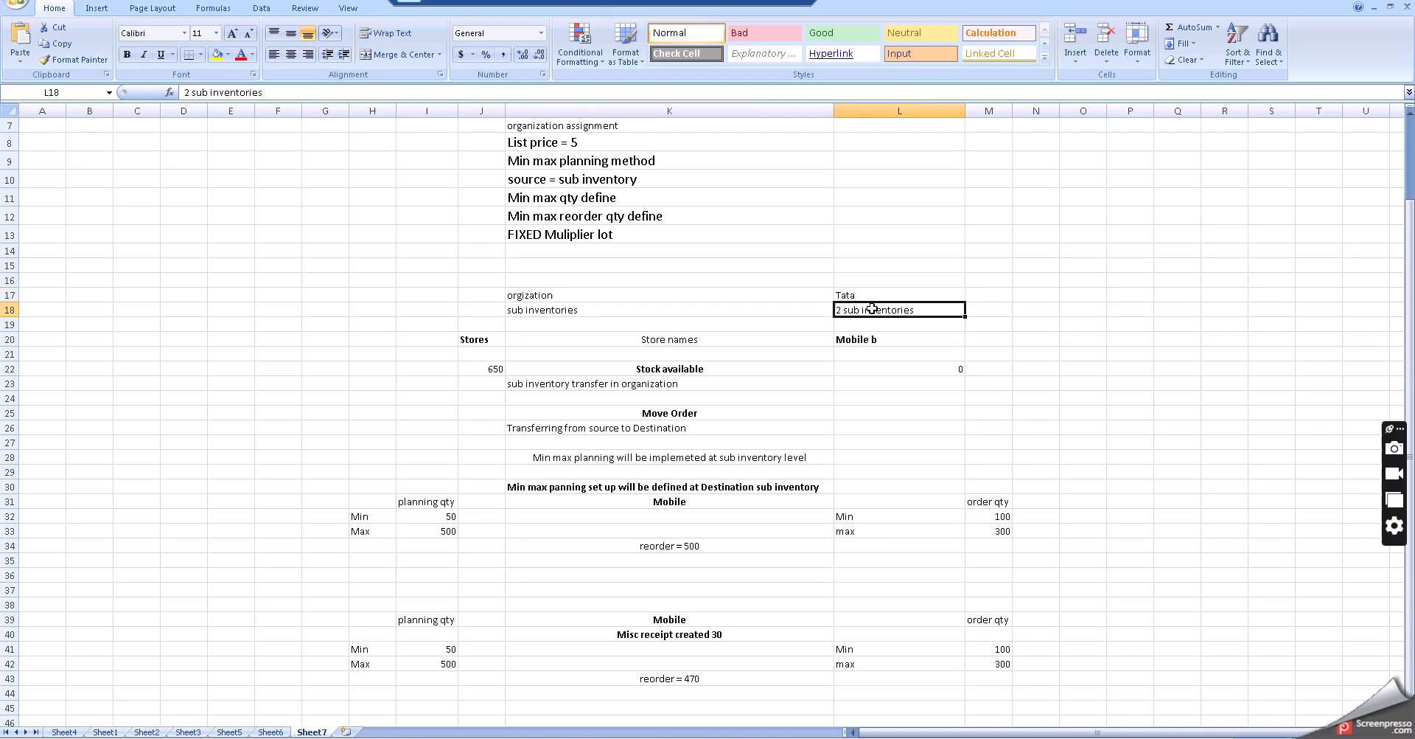
pyautogui.click(684, 296)
pyautogui.click(875, 291)
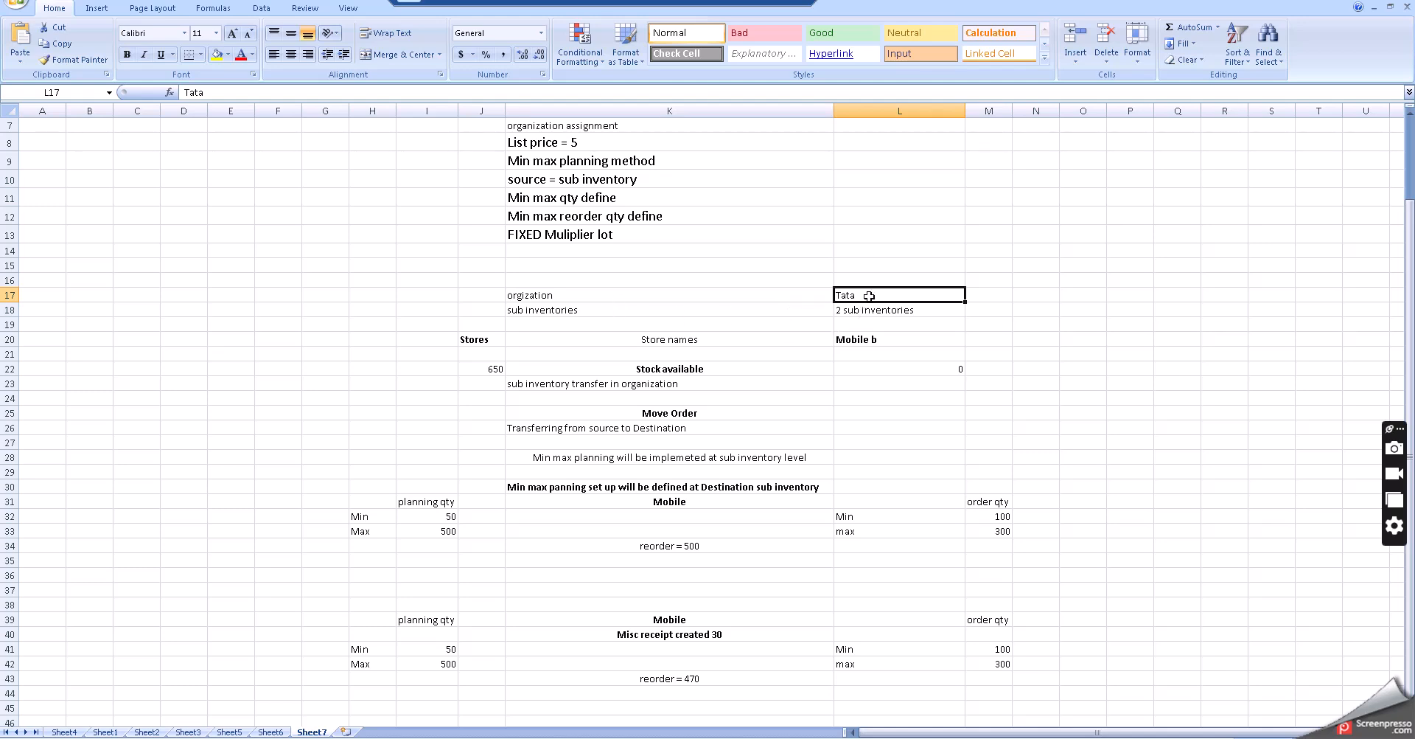
pyautogui.click(476, 339)
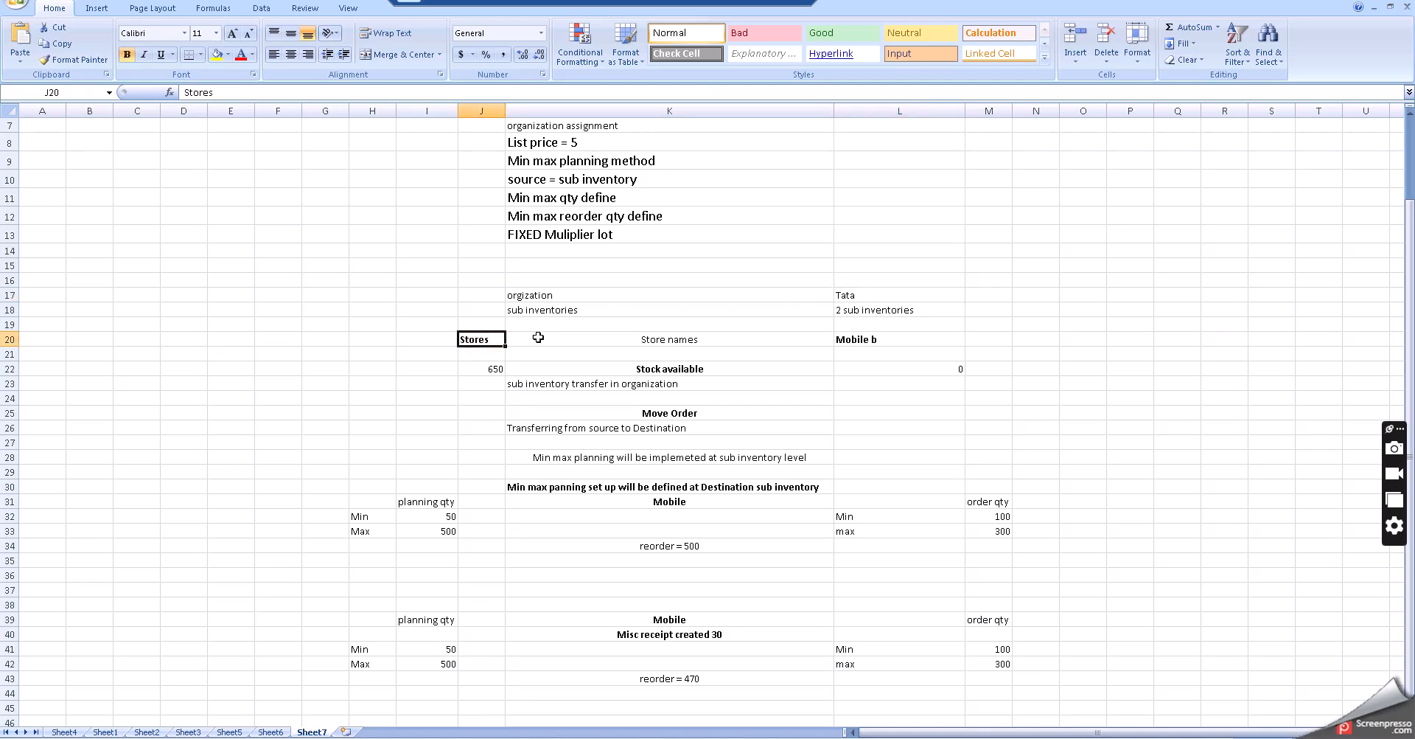
pyautogui.click(870, 340)
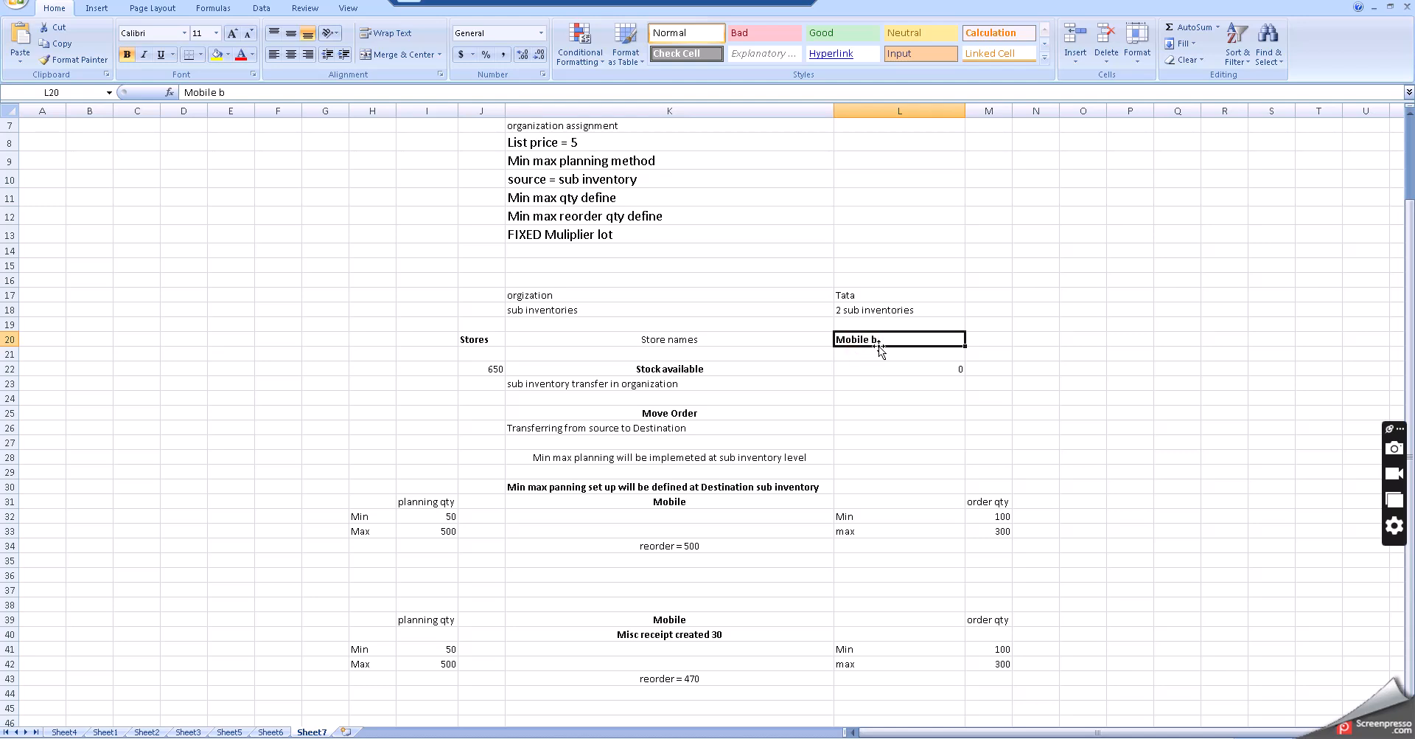
pyautogui.click(645, 369)
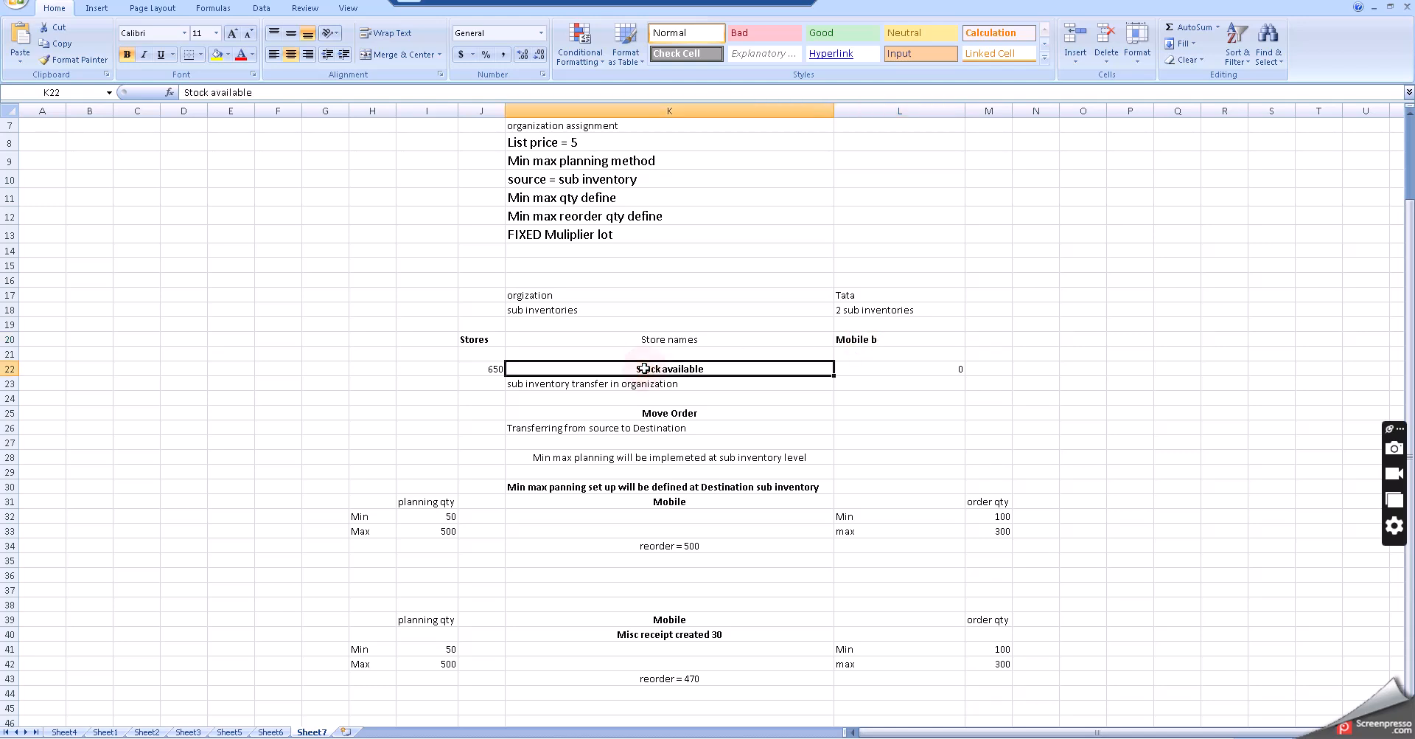
pyautogui.click(480, 368)
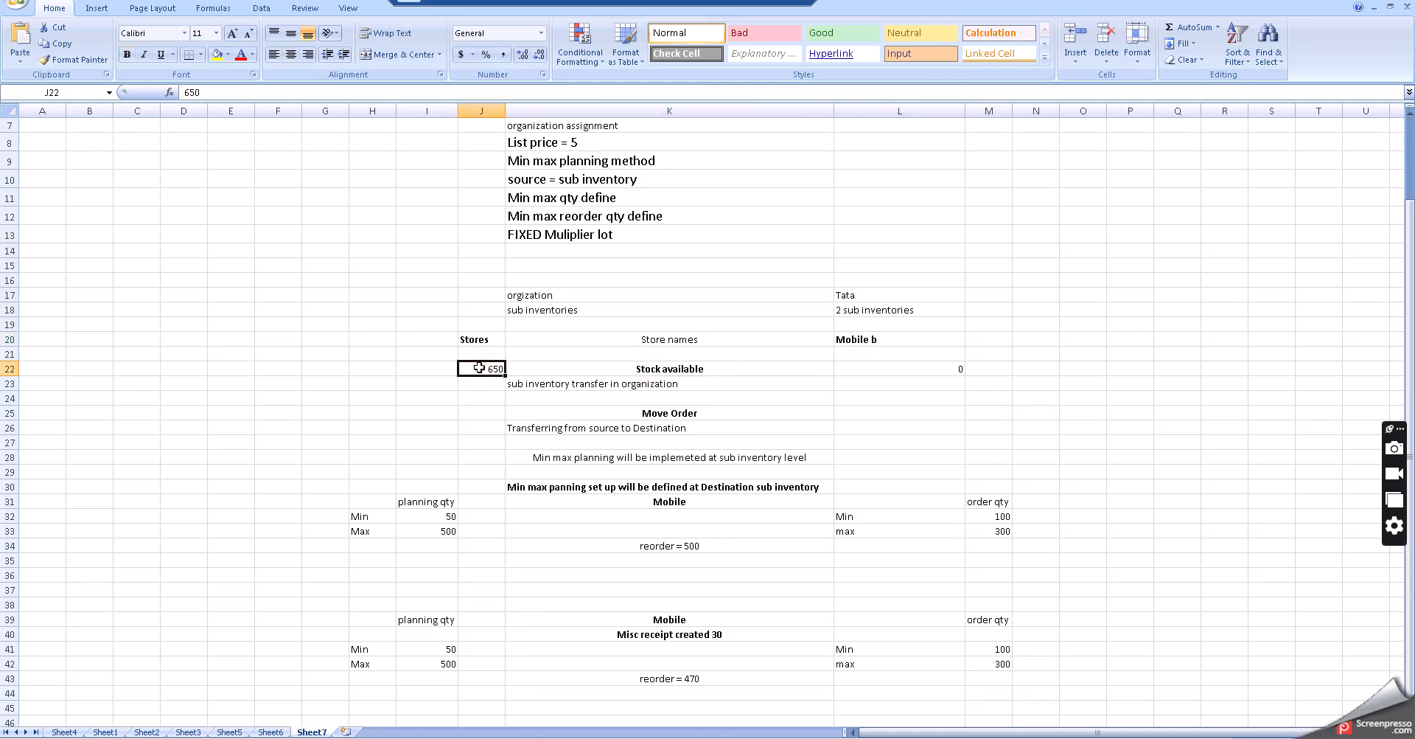
pyautogui.click(876, 369)
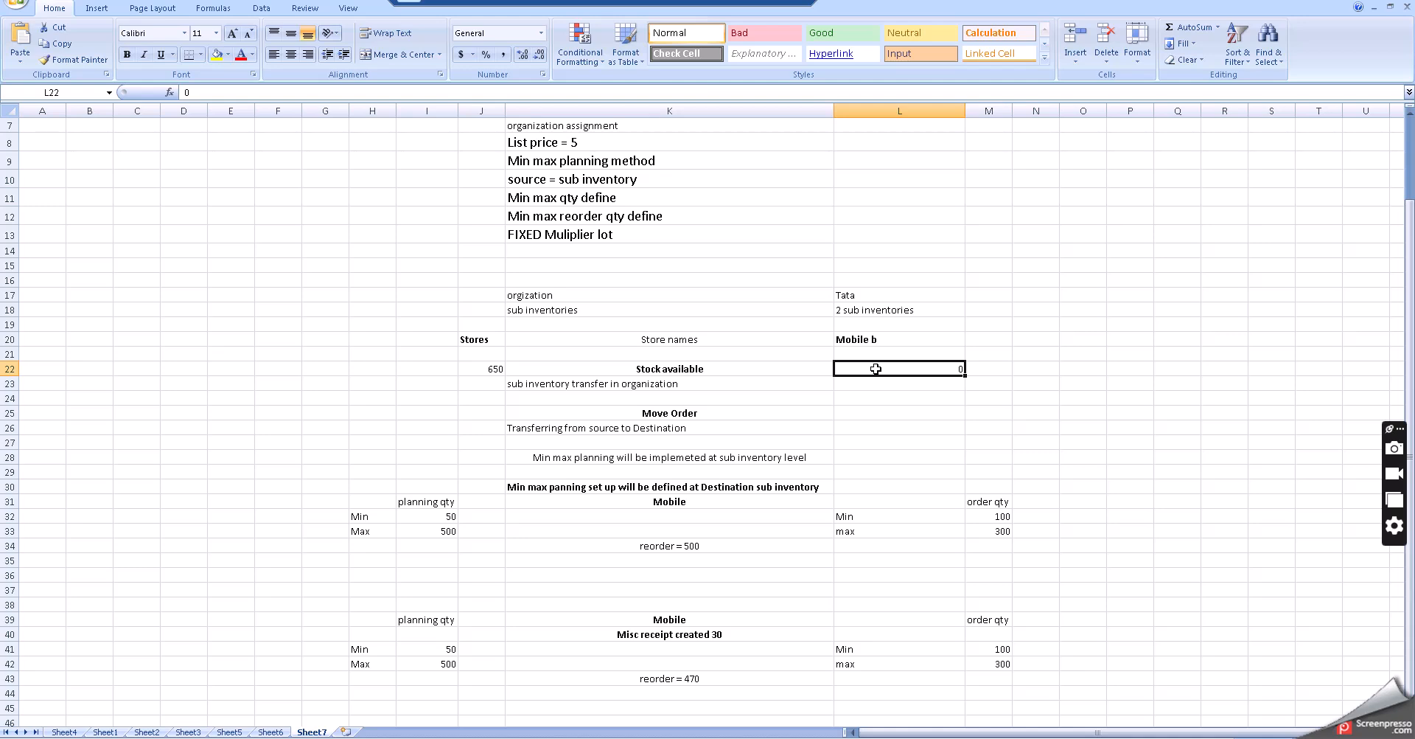
pyautogui.click(577, 384)
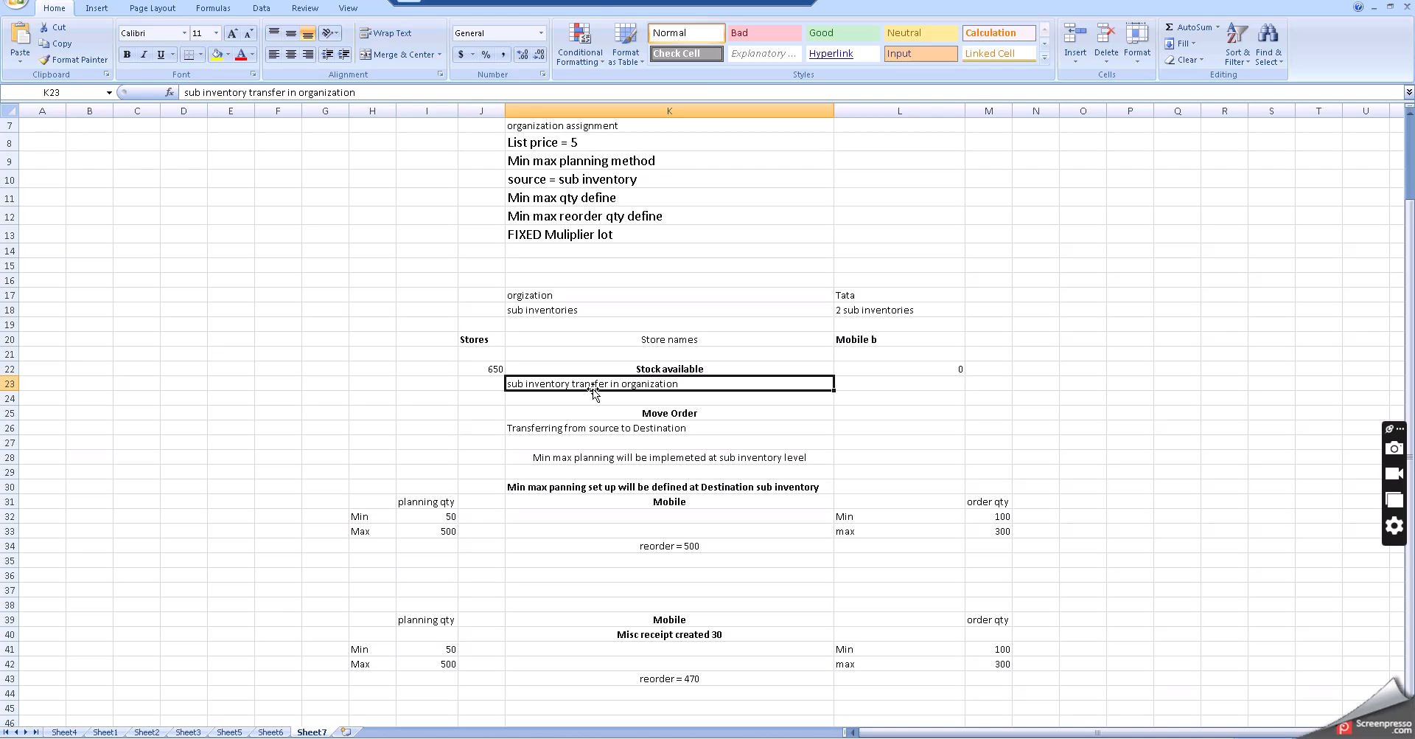
pyautogui.click(649, 367)
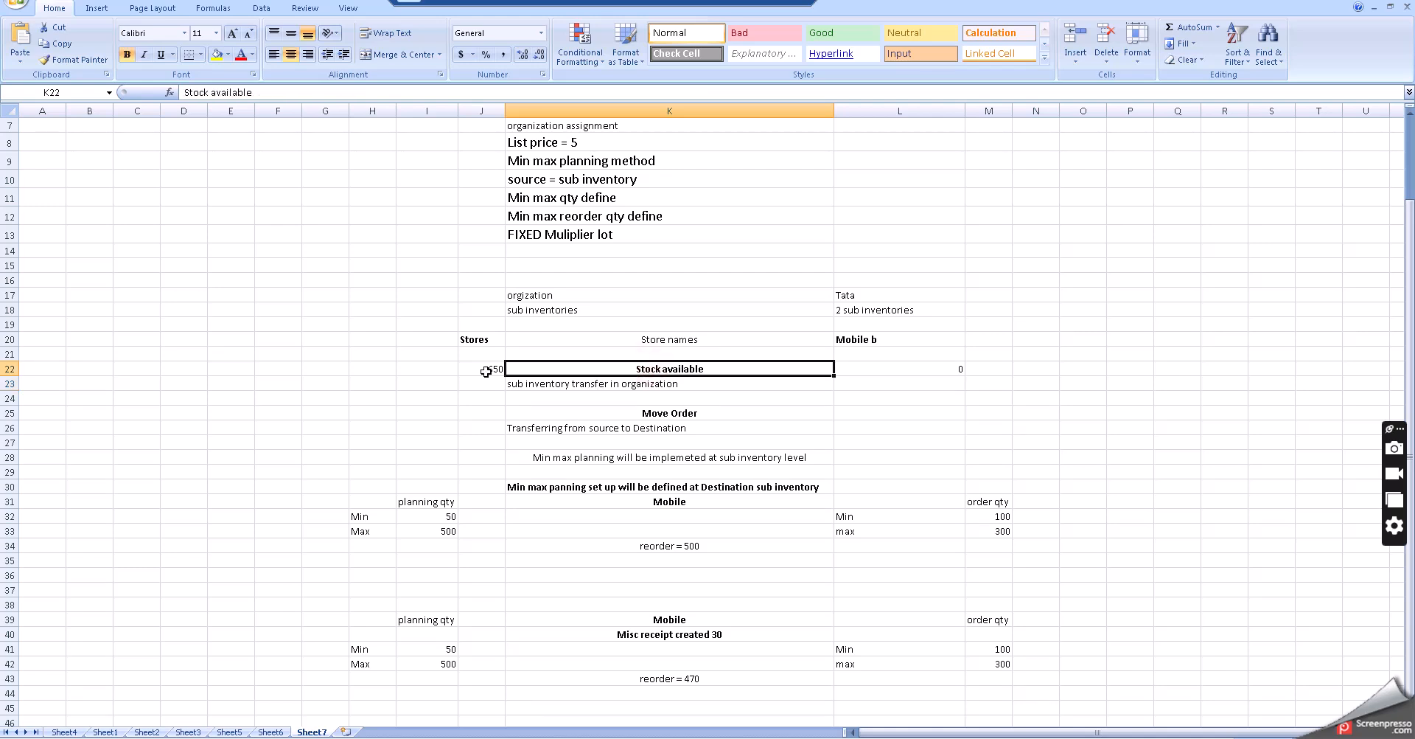
pyautogui.click(485, 371)
pyautogui.click(906, 367)
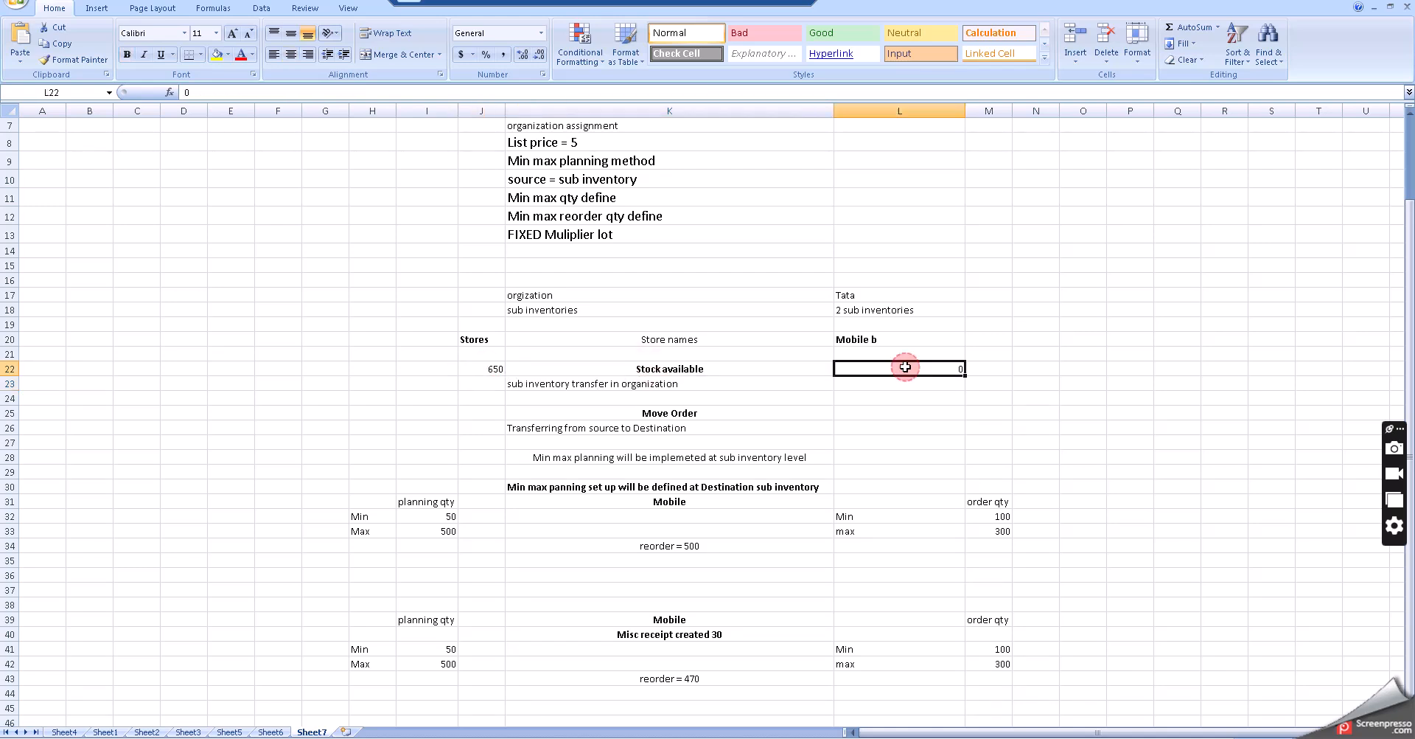
pyautogui.click(547, 380)
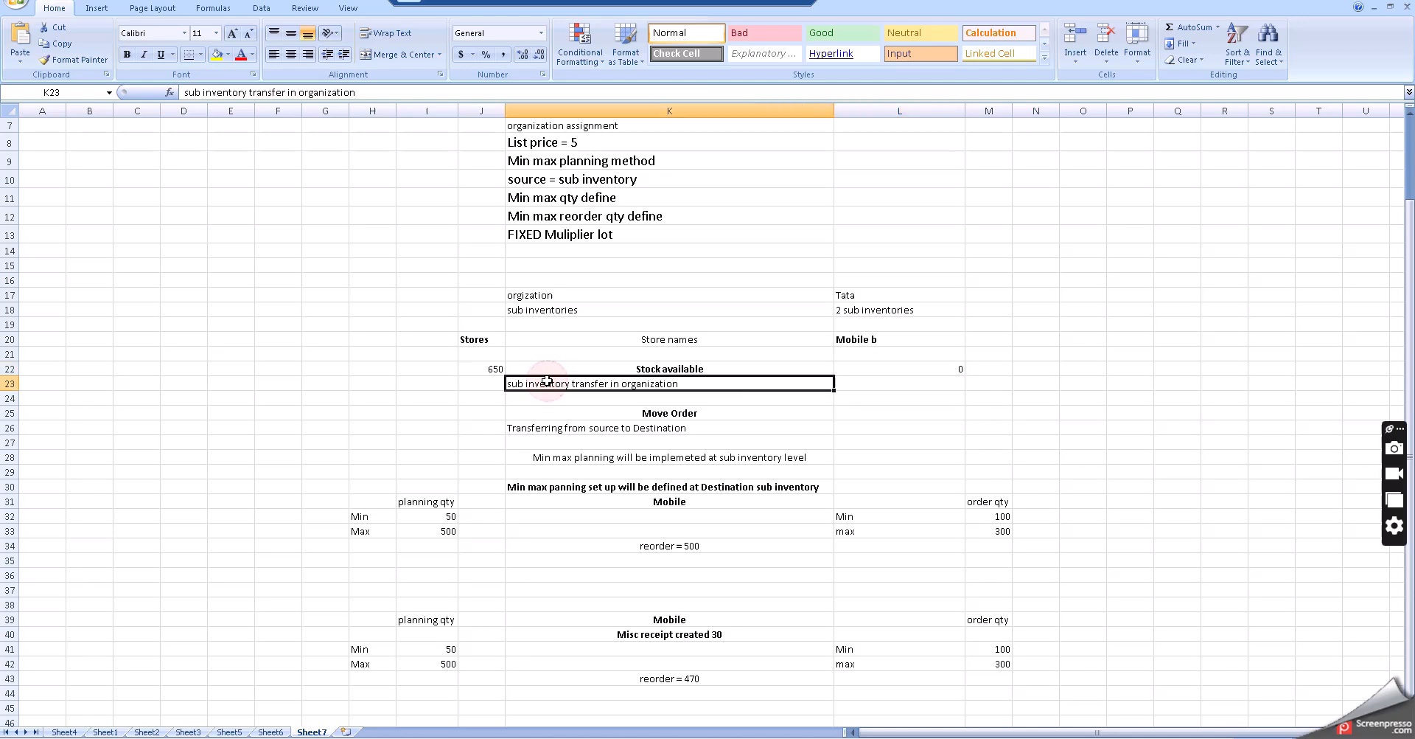
pyautogui.click(603, 413)
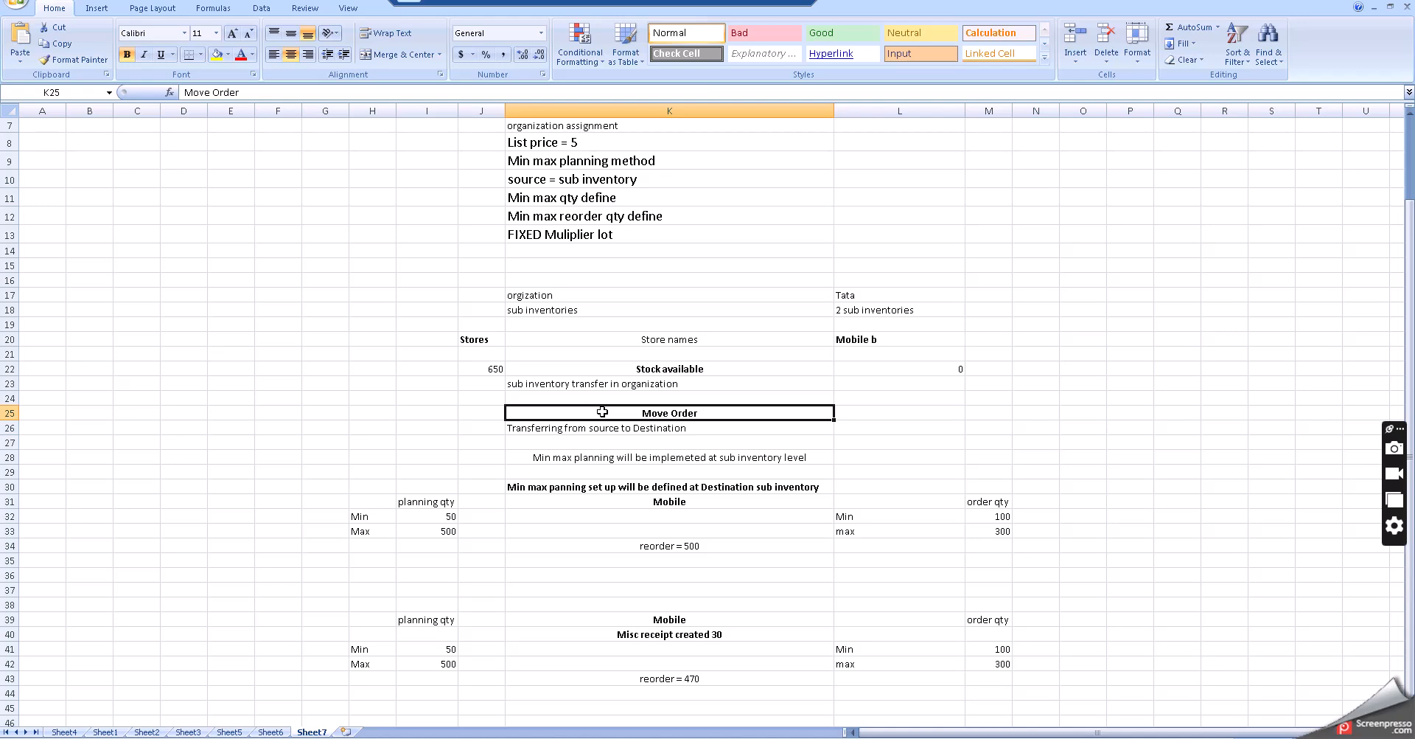
# - Examine the min max setup notes for the destination sub inventory, including the planning and order quantity Min and Max values
pyautogui.click(634, 457)
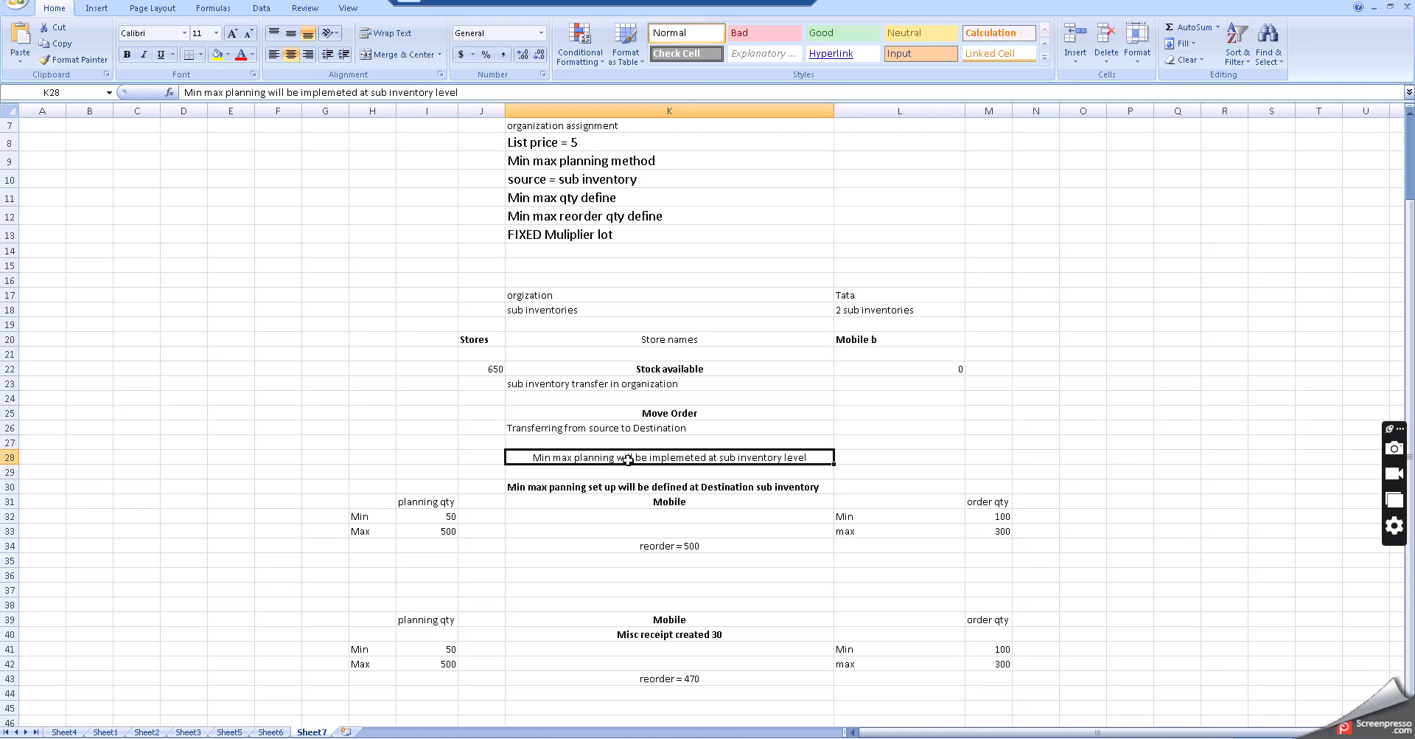
pyautogui.click(620, 517)
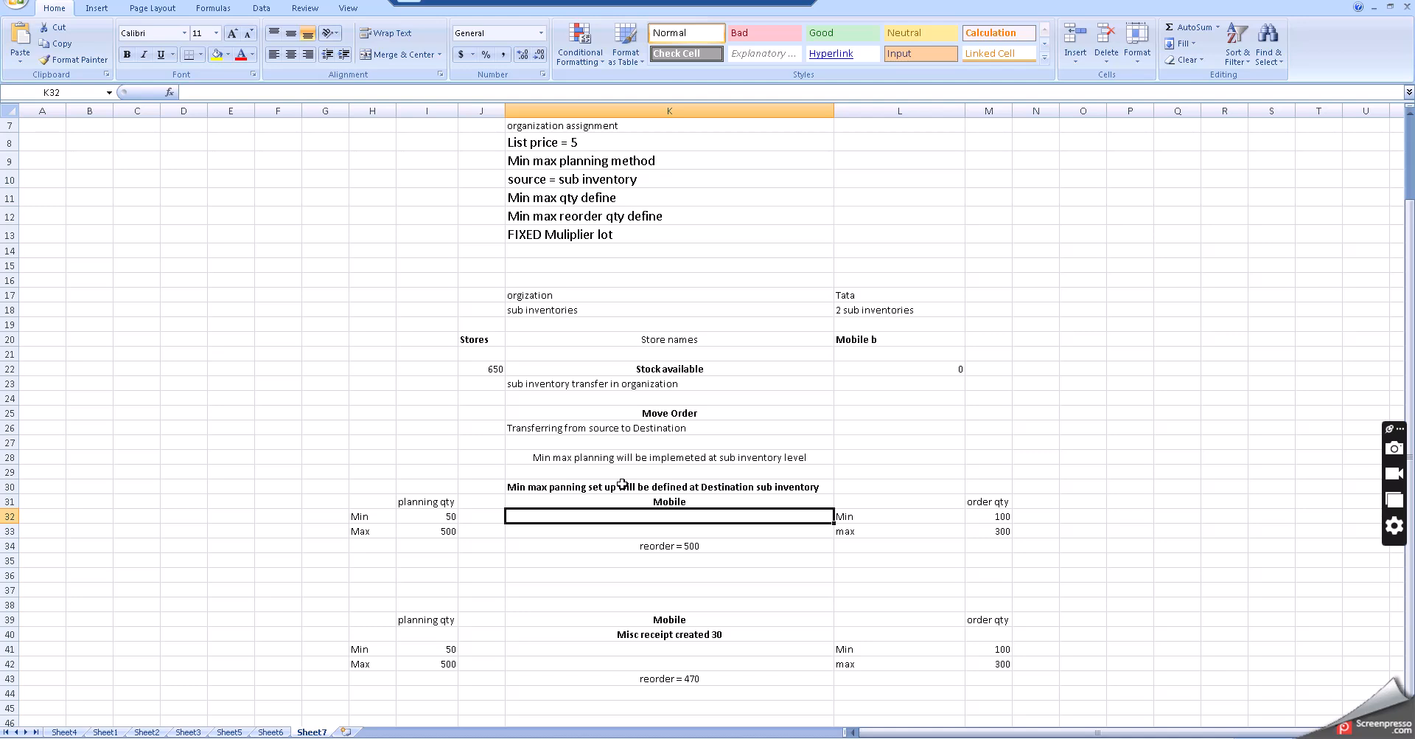
pyautogui.scroll(-1, 621, 491)
pyautogui.click(617, 434)
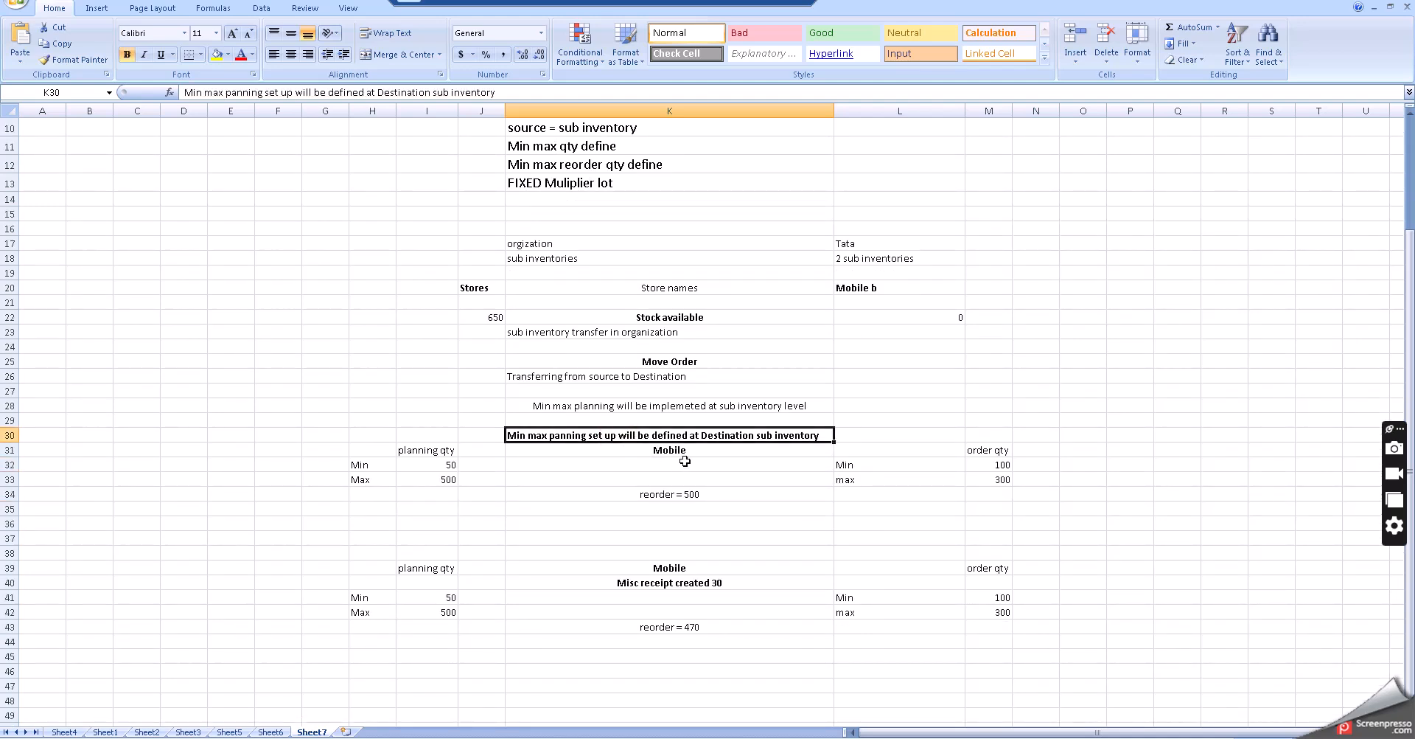
pyautogui.click(626, 468)
pyautogui.click(619, 434)
pyautogui.click(626, 465)
pyautogui.click(607, 450)
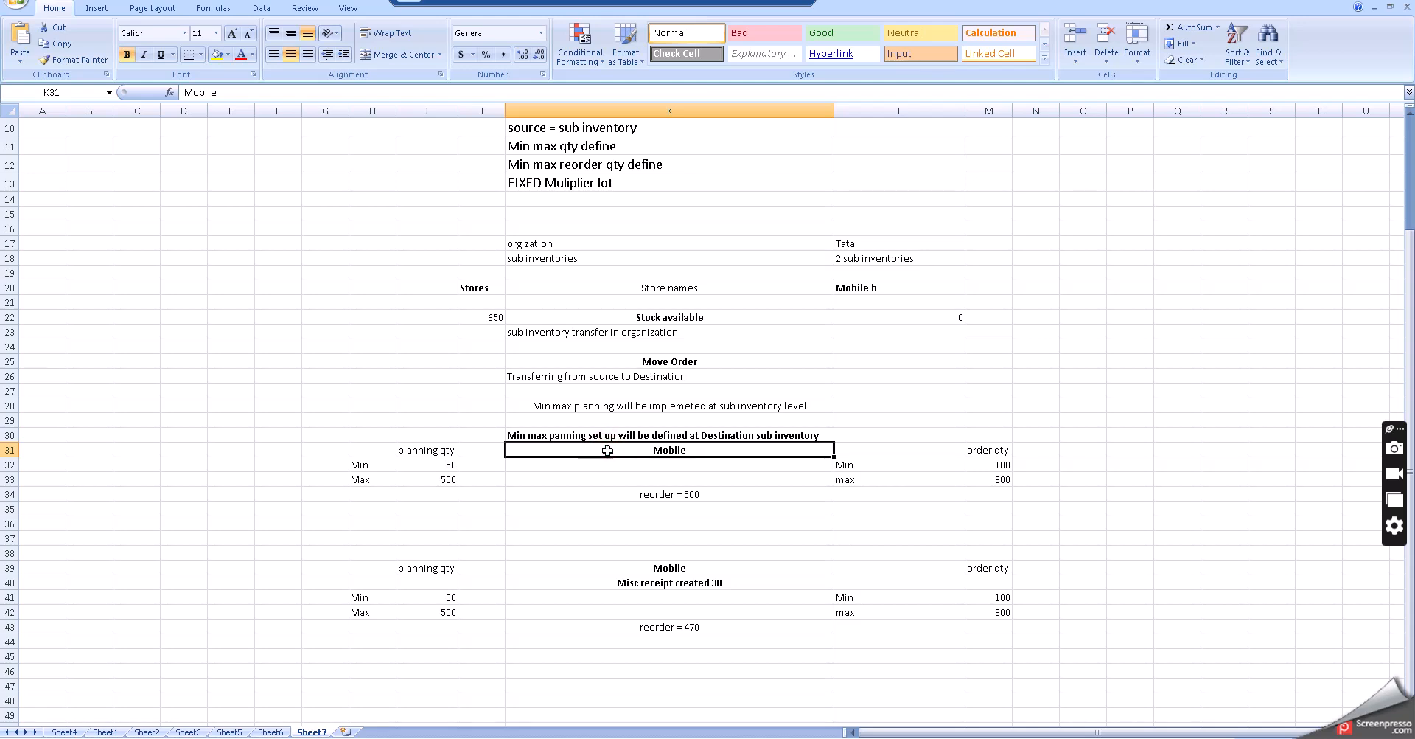
pyautogui.click(436, 450)
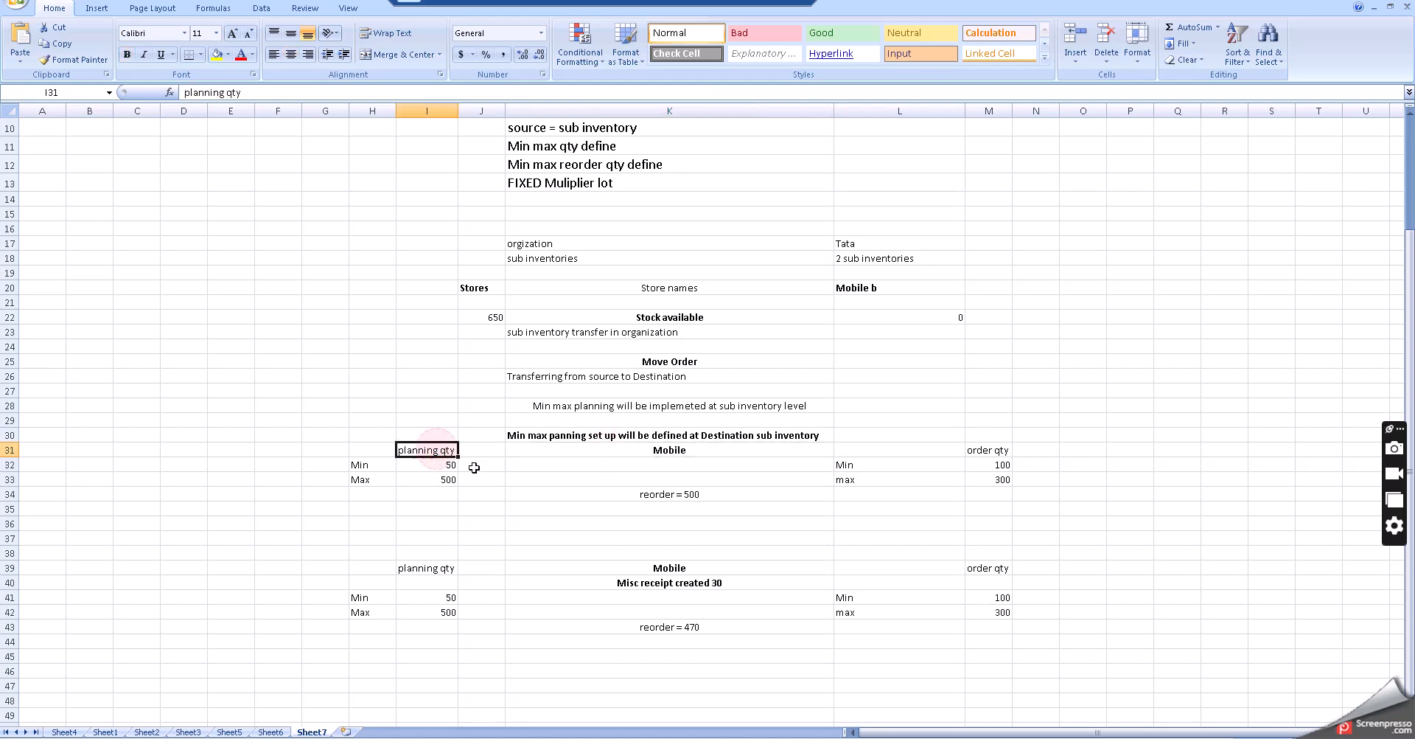
pyautogui.click(368, 466)
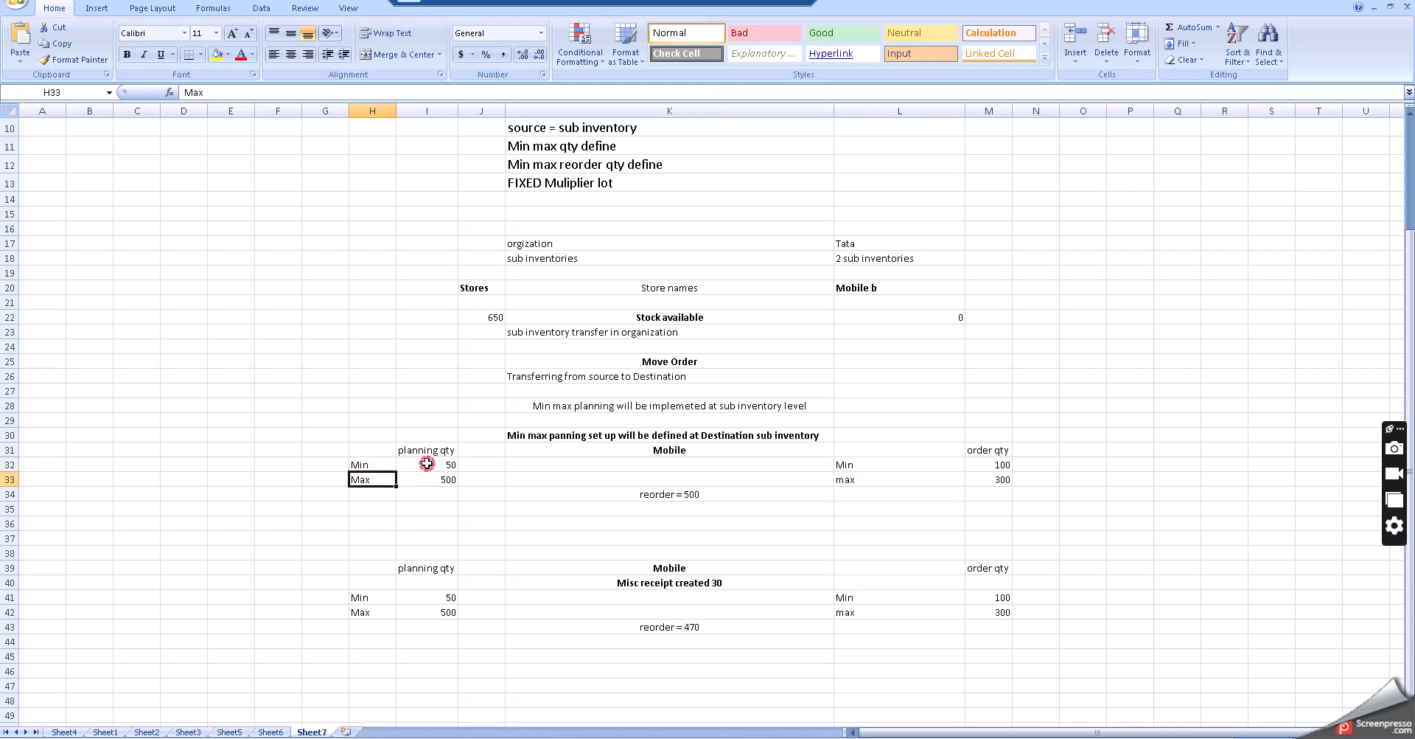
pyautogui.click(425, 465)
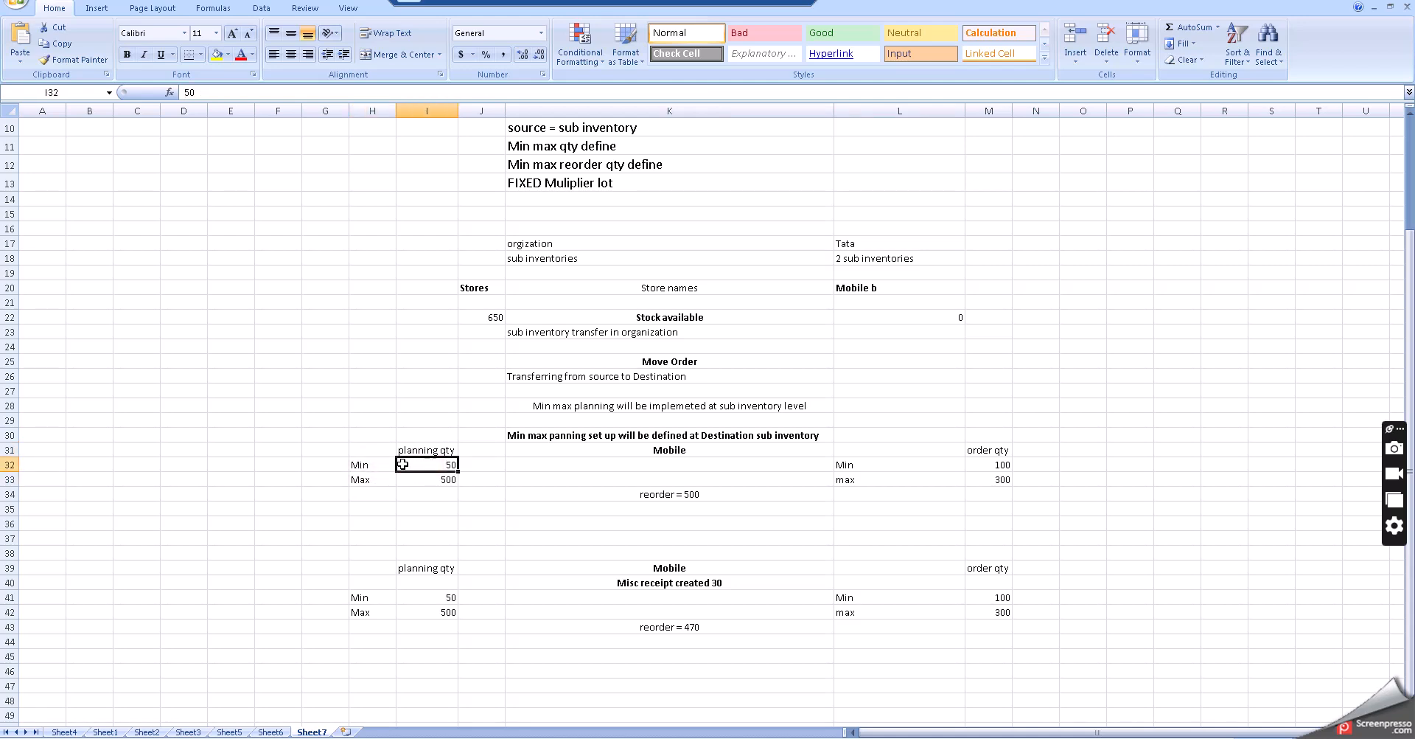
pyautogui.click(442, 480)
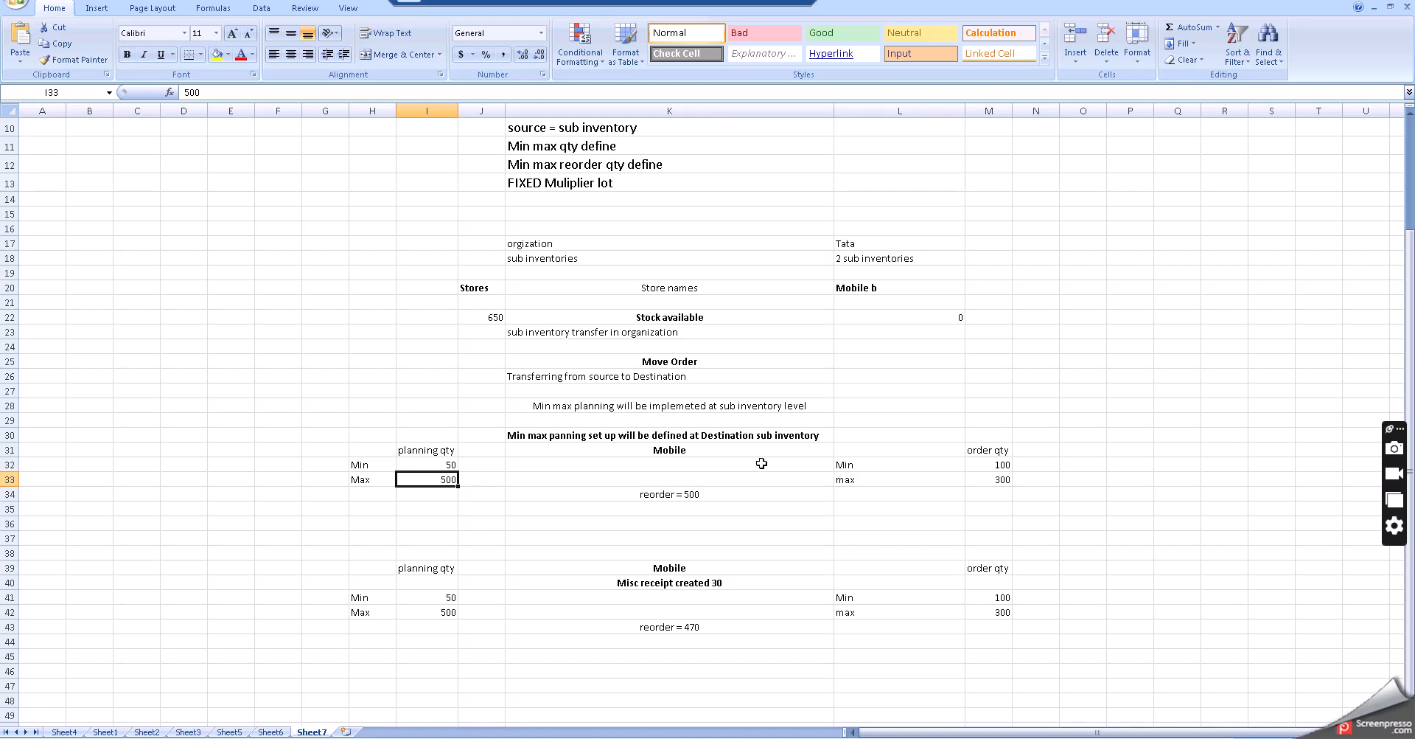
pyautogui.click(864, 464)
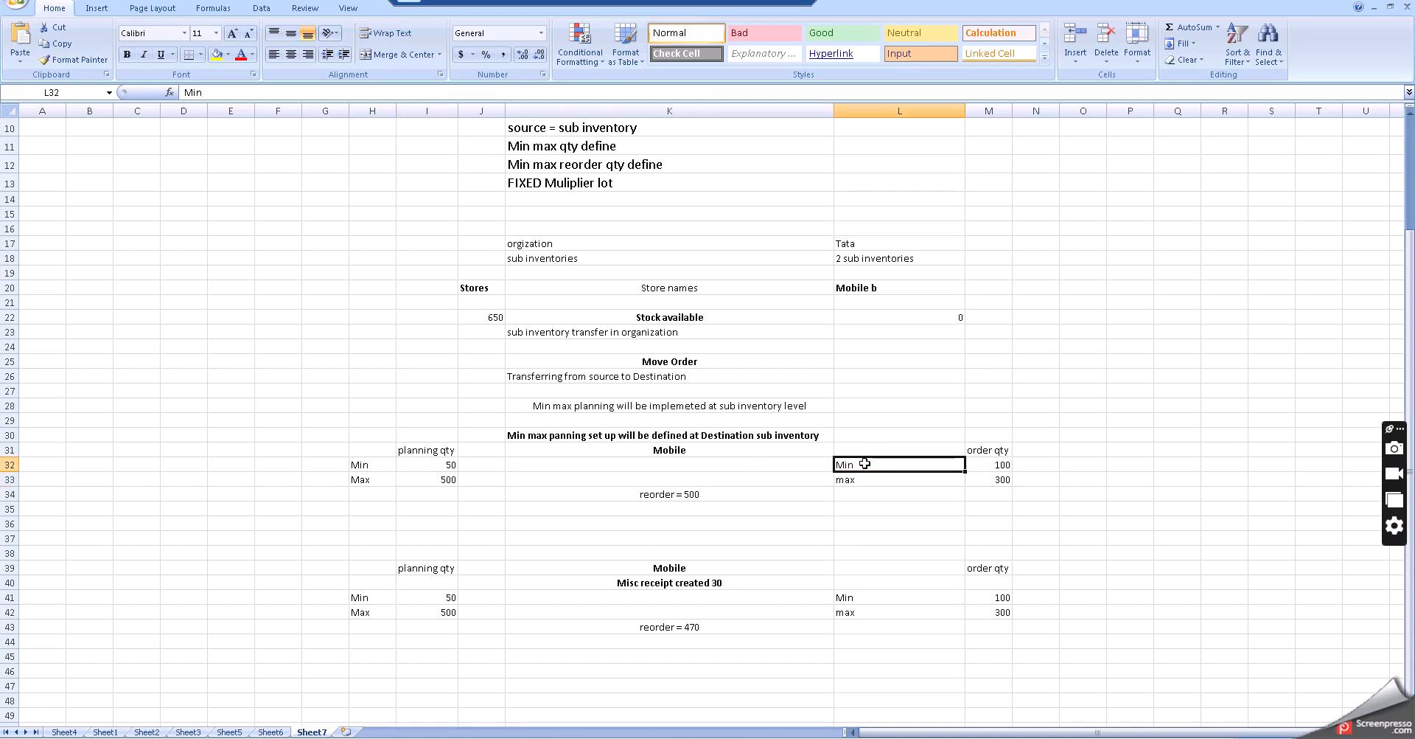
pyautogui.click(853, 480)
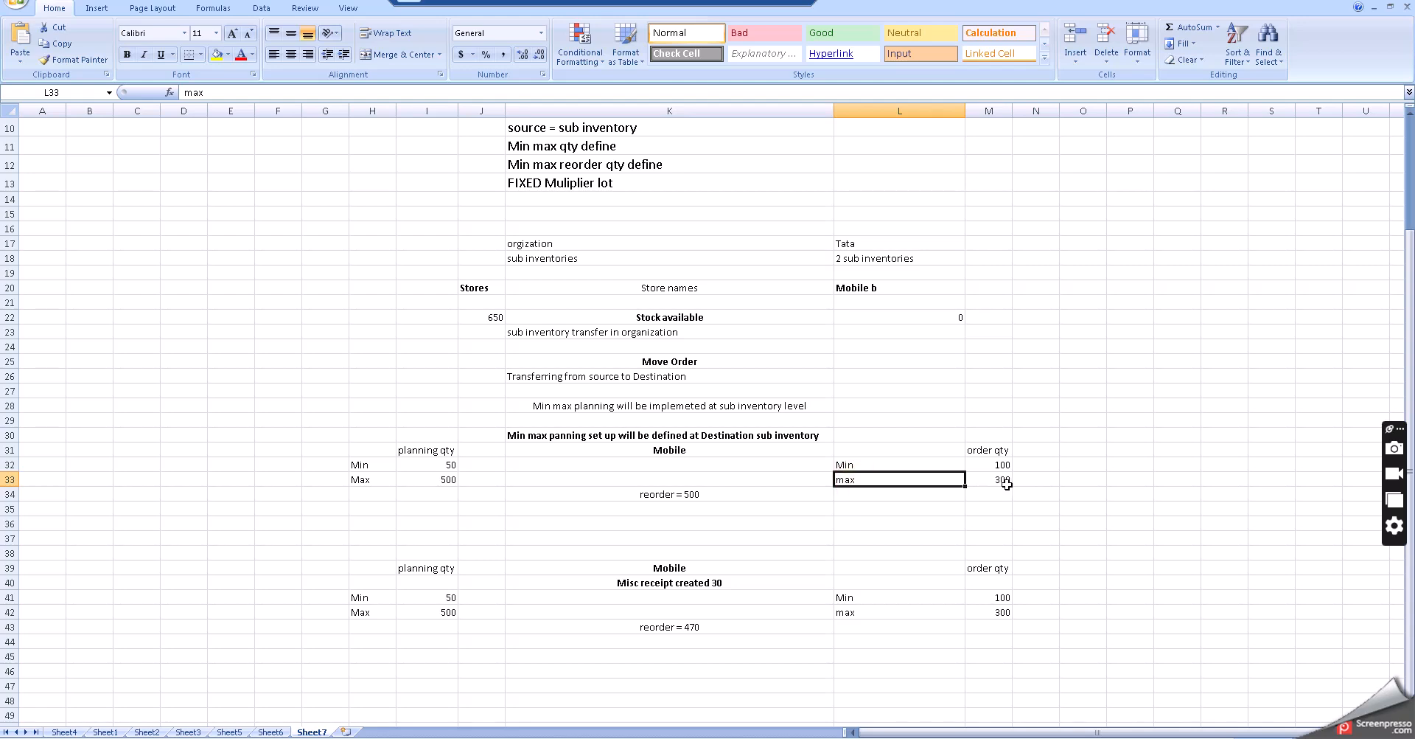
pyautogui.click(997, 480)
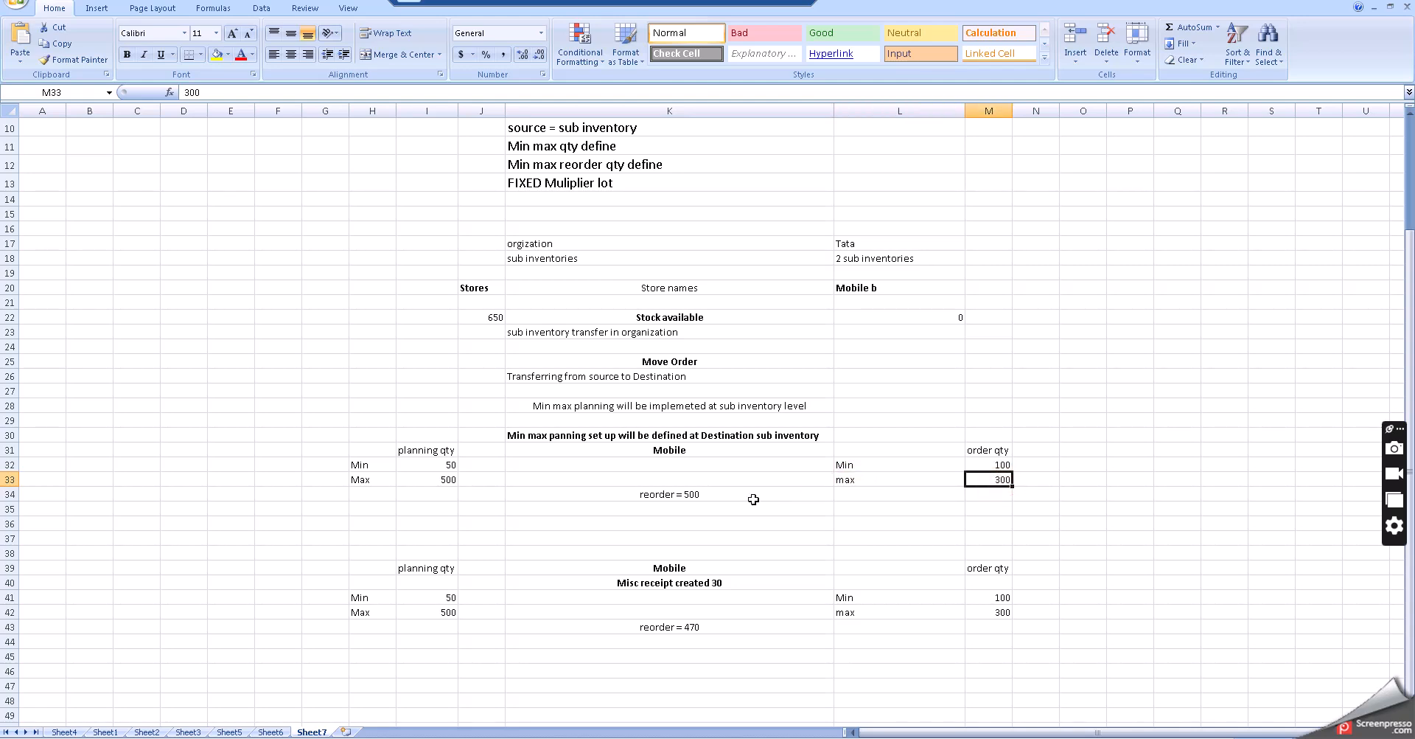
# - Review the reorder value and Min/Max quantities listed in the first Mobile block on Sheet7
pyautogui.scroll(-1, 754, 499)
pyautogui.click(675, 438)
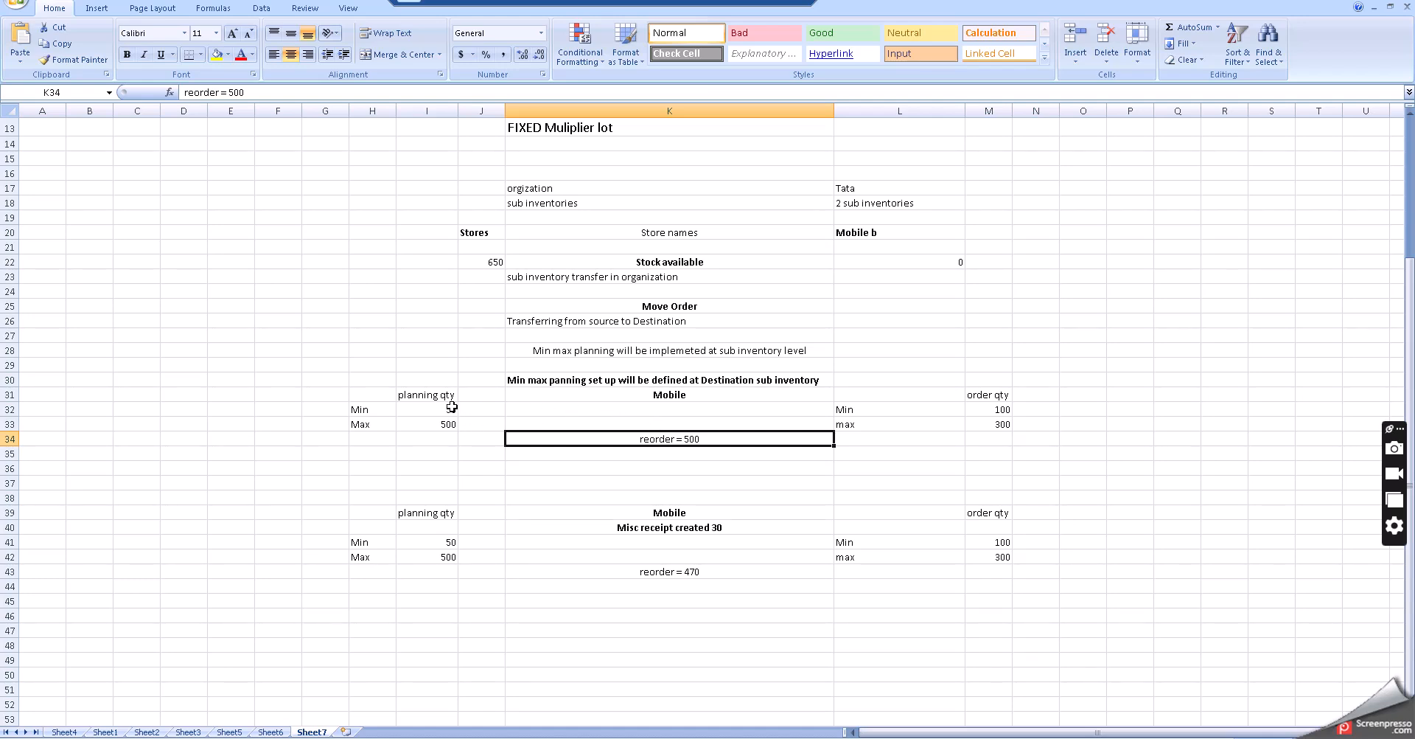
pyautogui.click(452, 407)
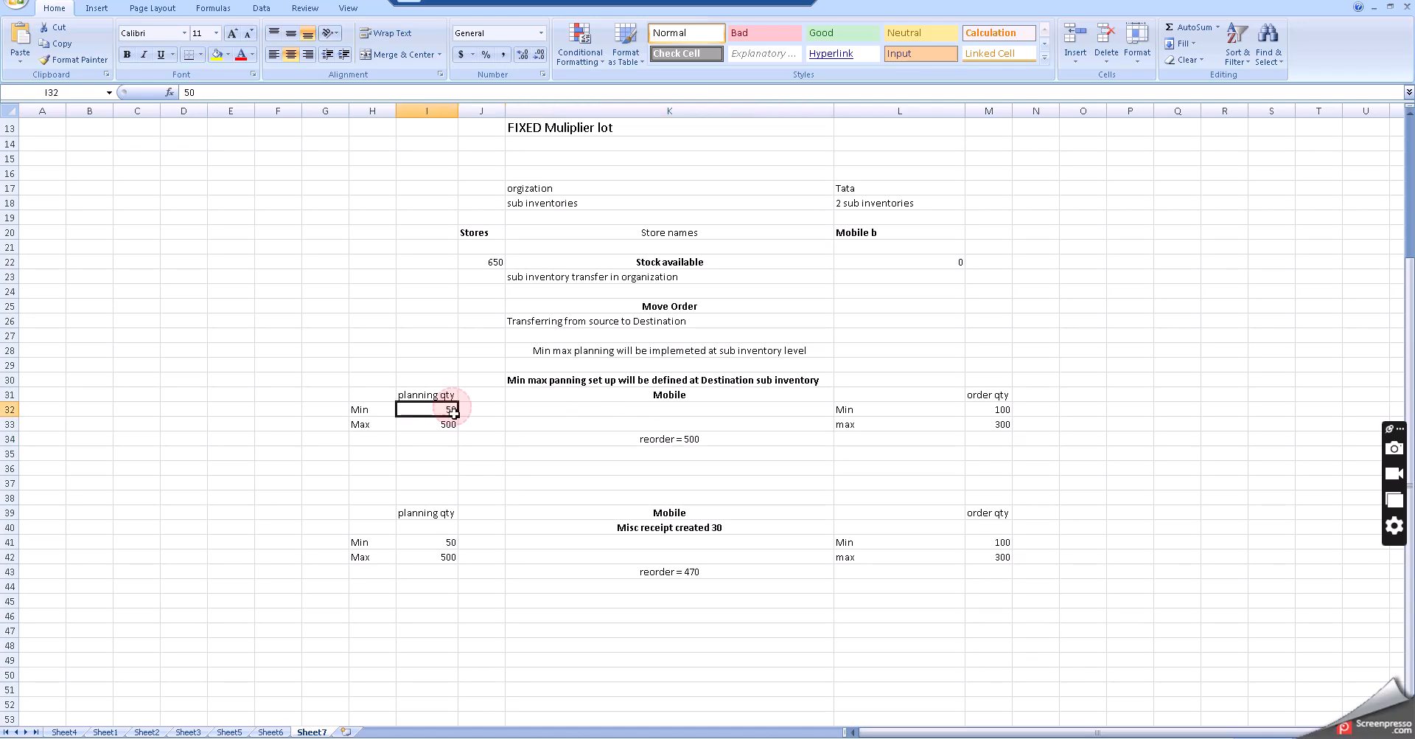
pyautogui.click(448, 424)
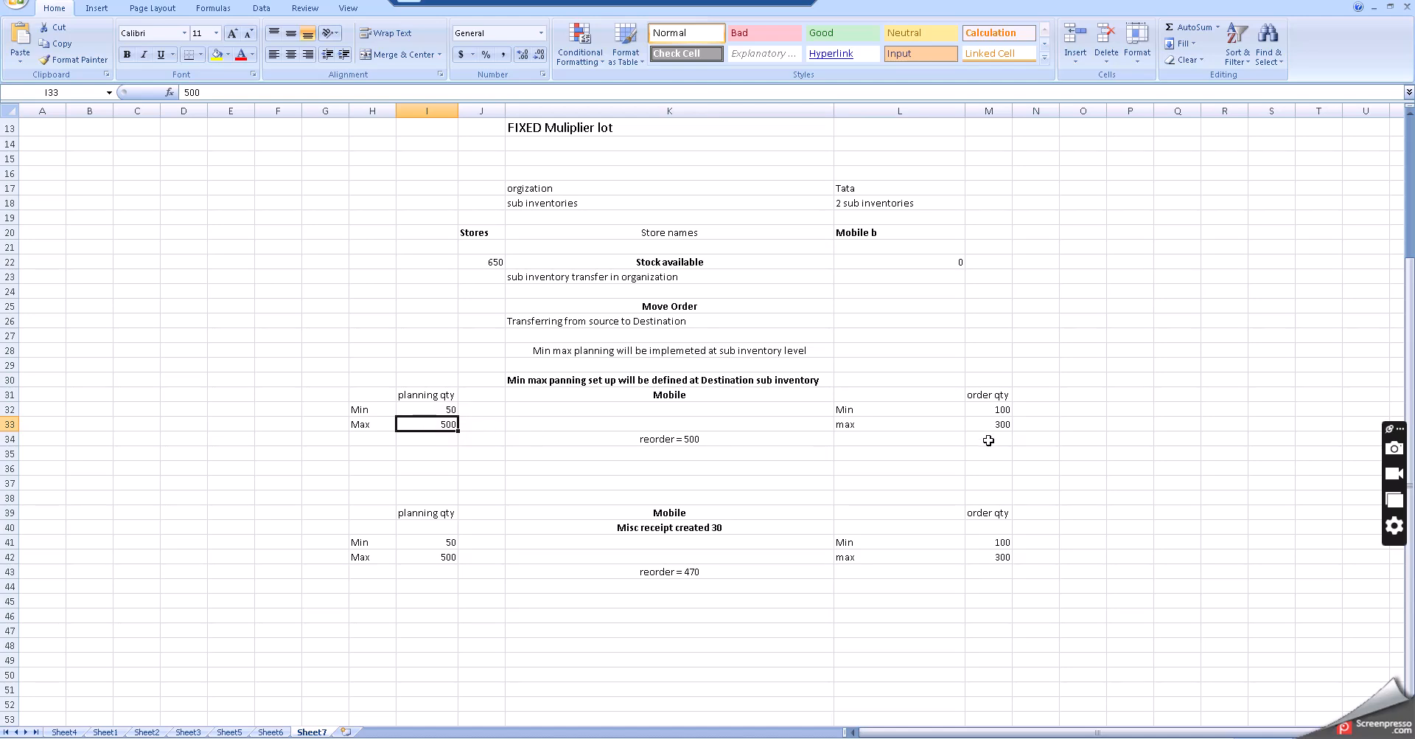
pyautogui.click(990, 409)
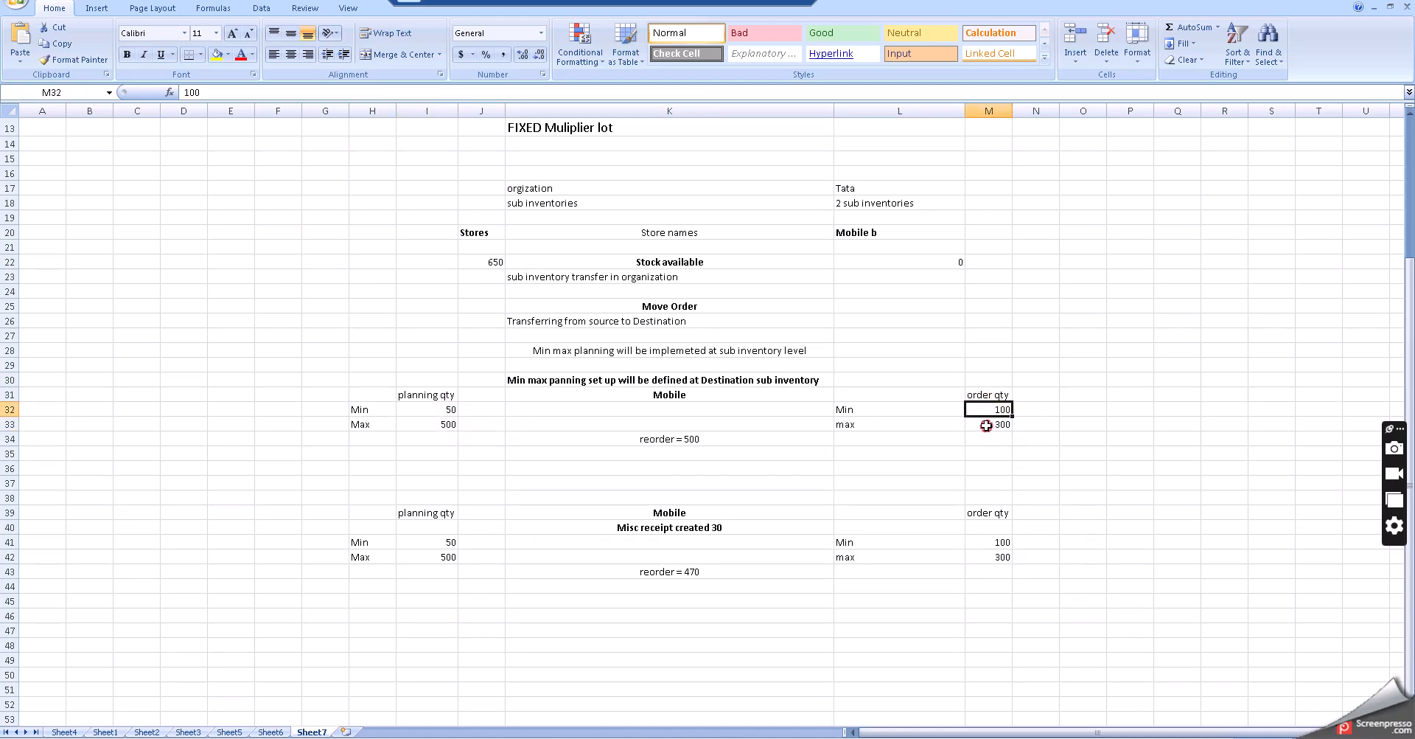
pyautogui.click(989, 426)
pyautogui.click(707, 438)
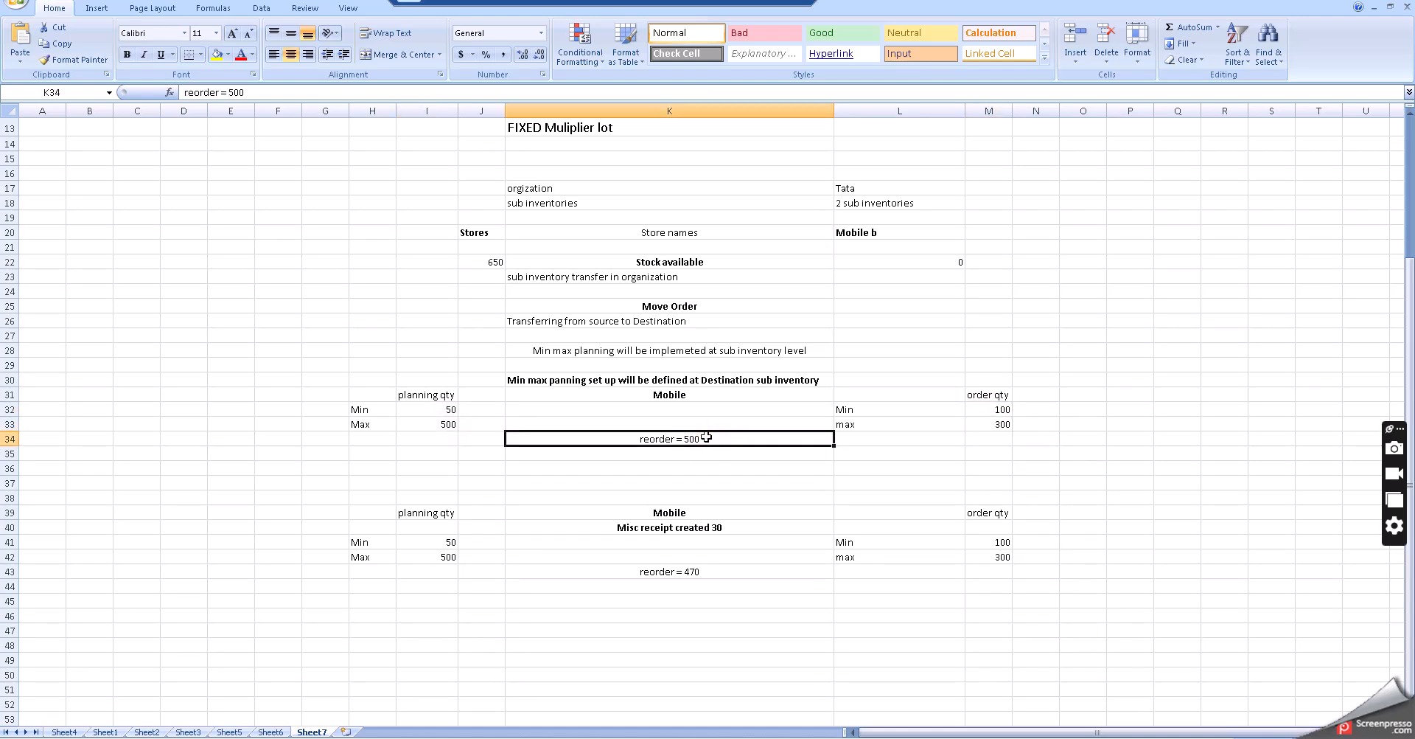
pyautogui.doubleClick(706, 437)
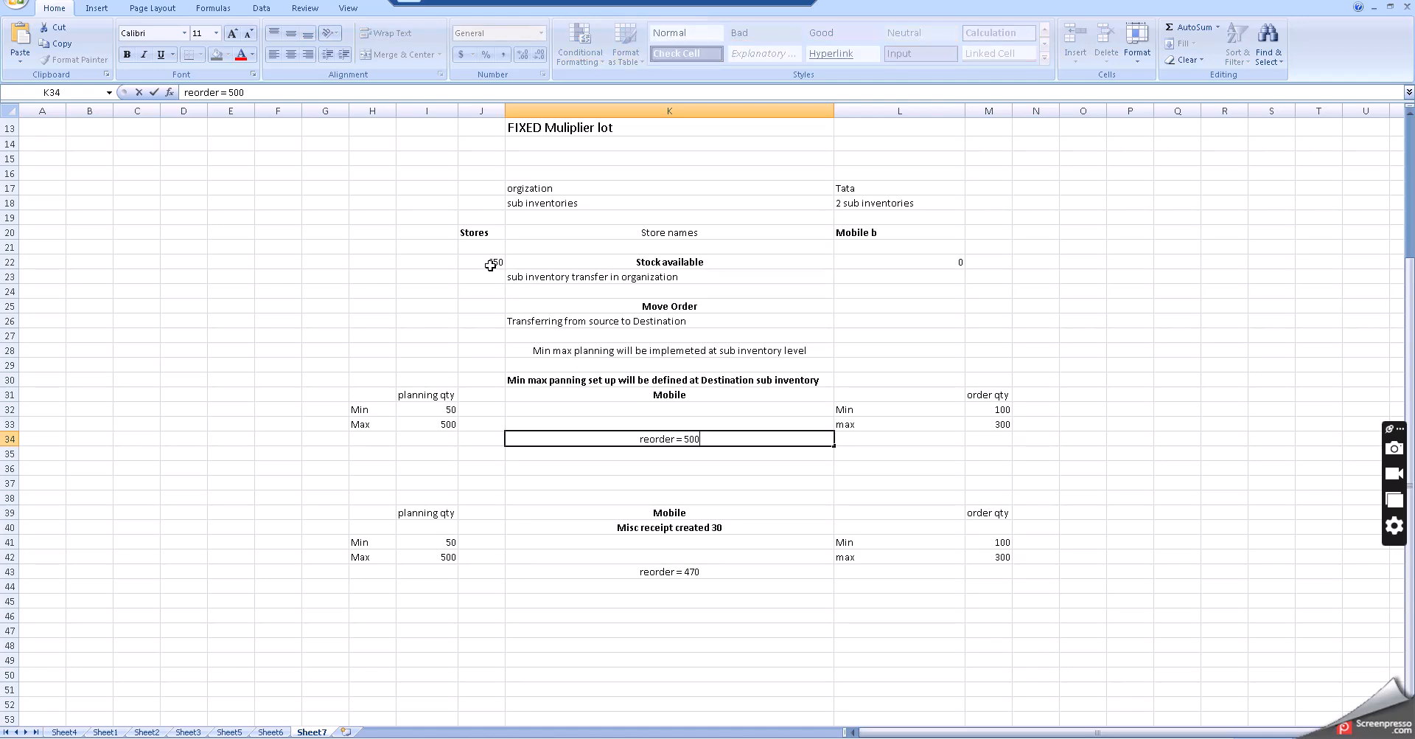
pyautogui.click(646, 464)
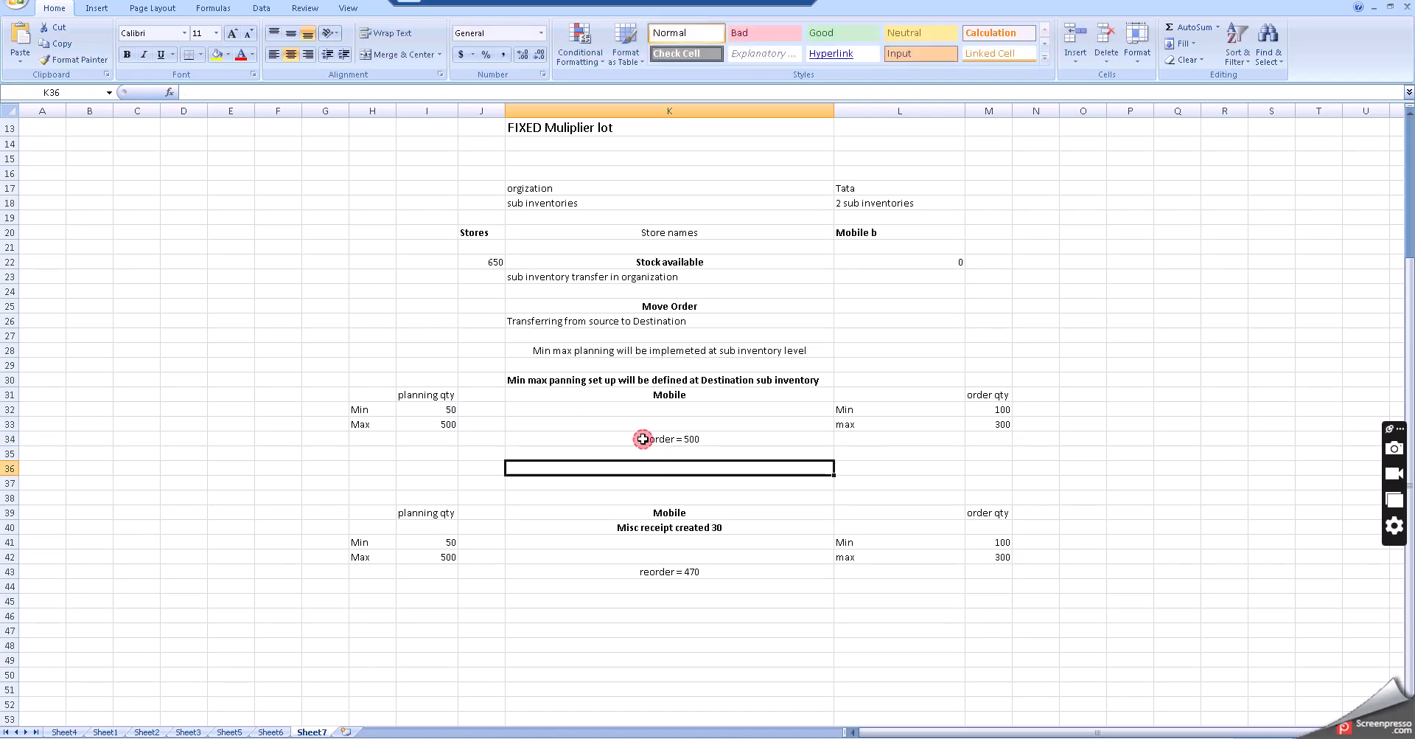
pyautogui.click(643, 439)
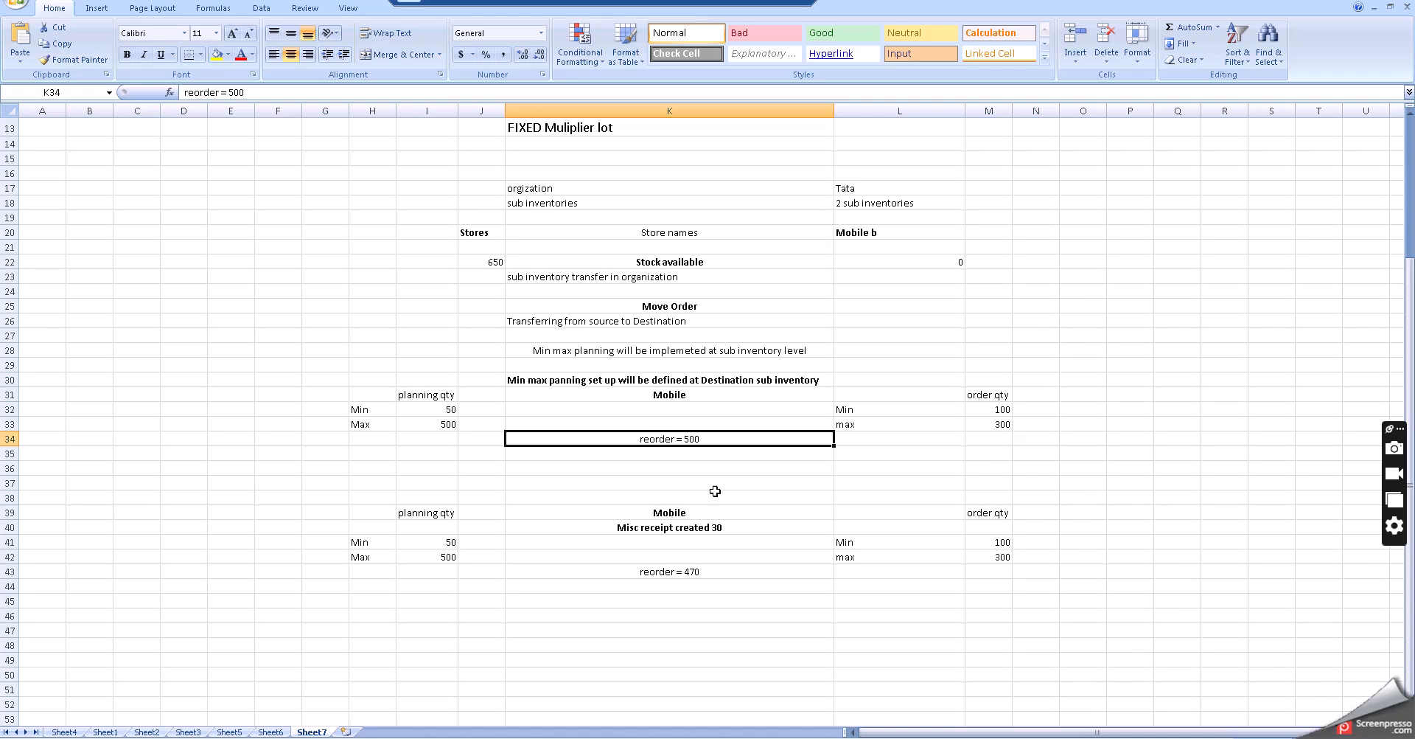
pyautogui.click(666, 395)
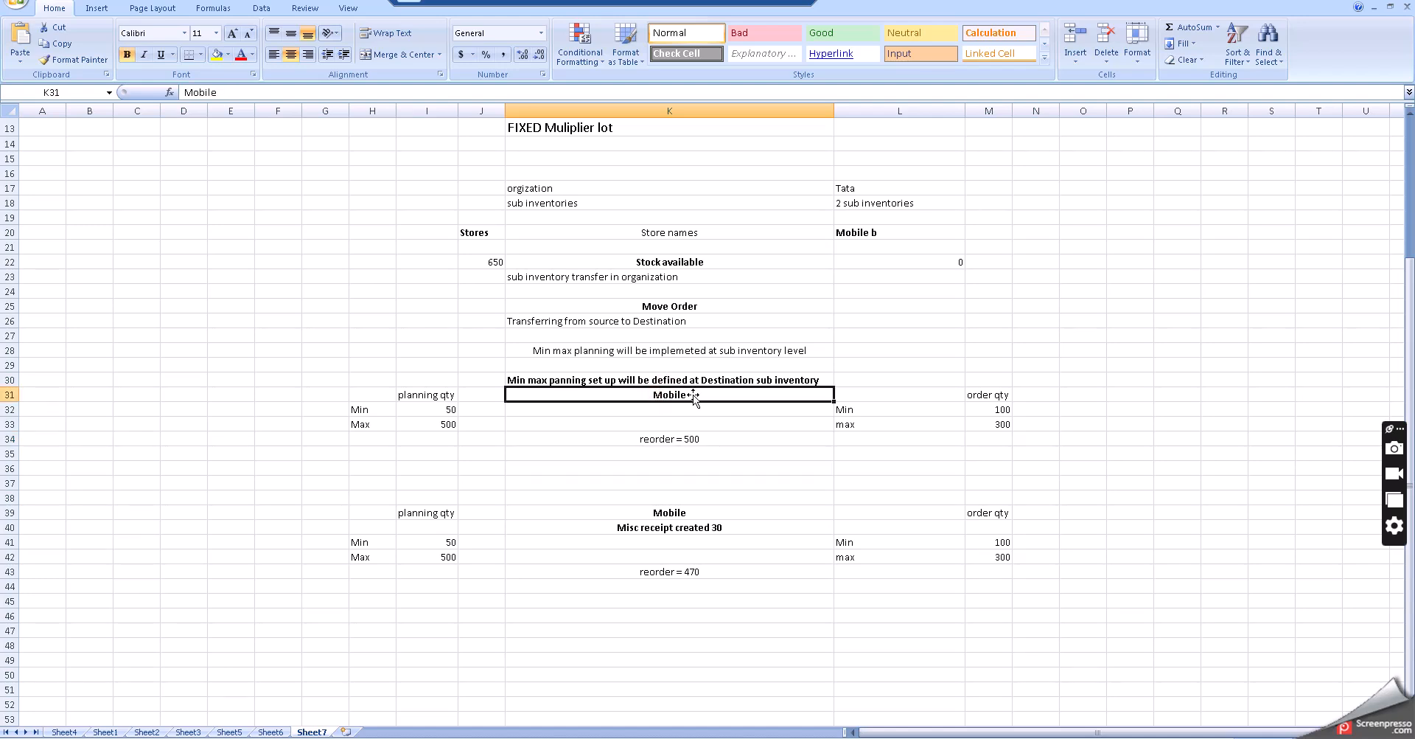
# - Rename the first Mobile heading under the destination sub inventory note to "Mobile b"
pyautogui.doubleClick(693, 395)
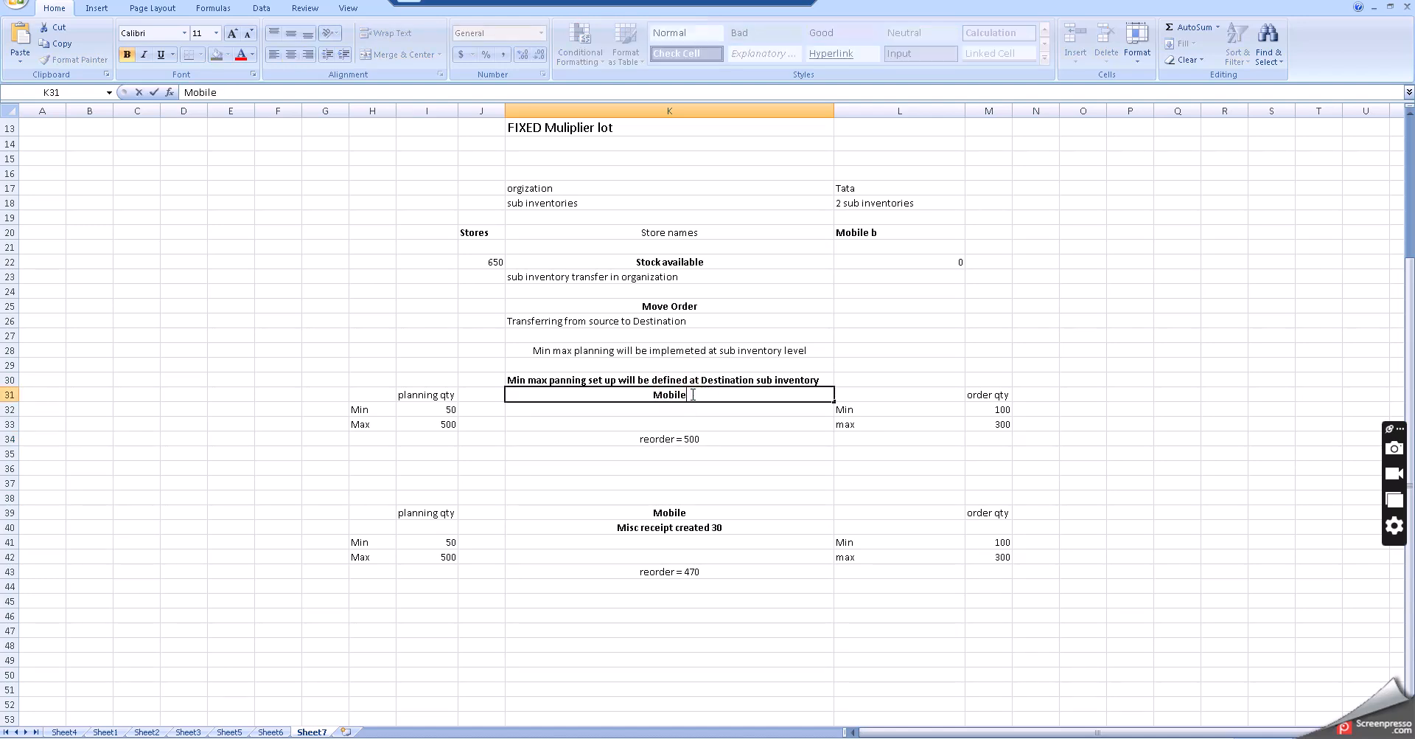
pyautogui.write('b')
pyautogui.click(787, 495)
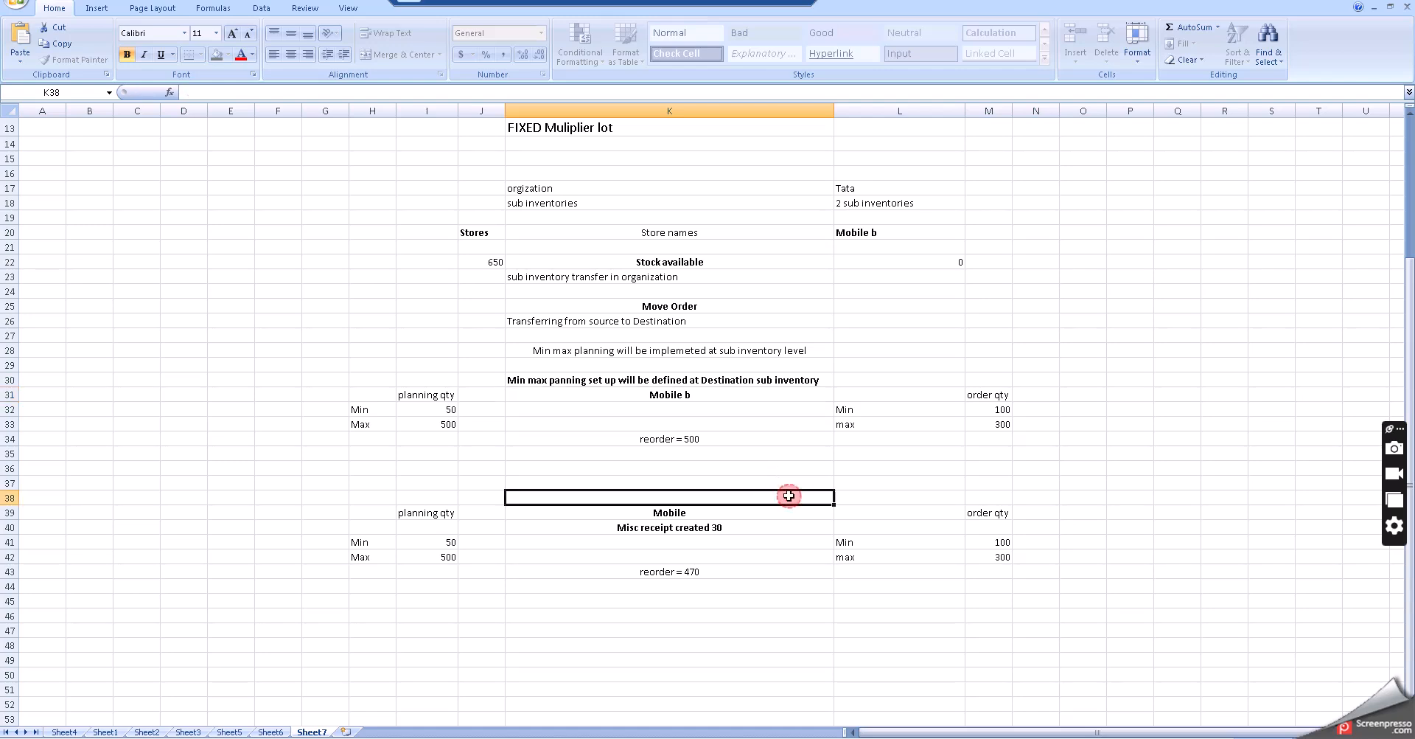
# - Re-check the planning quantities and reorder value in the Mobile b block
pyautogui.click(702, 443)
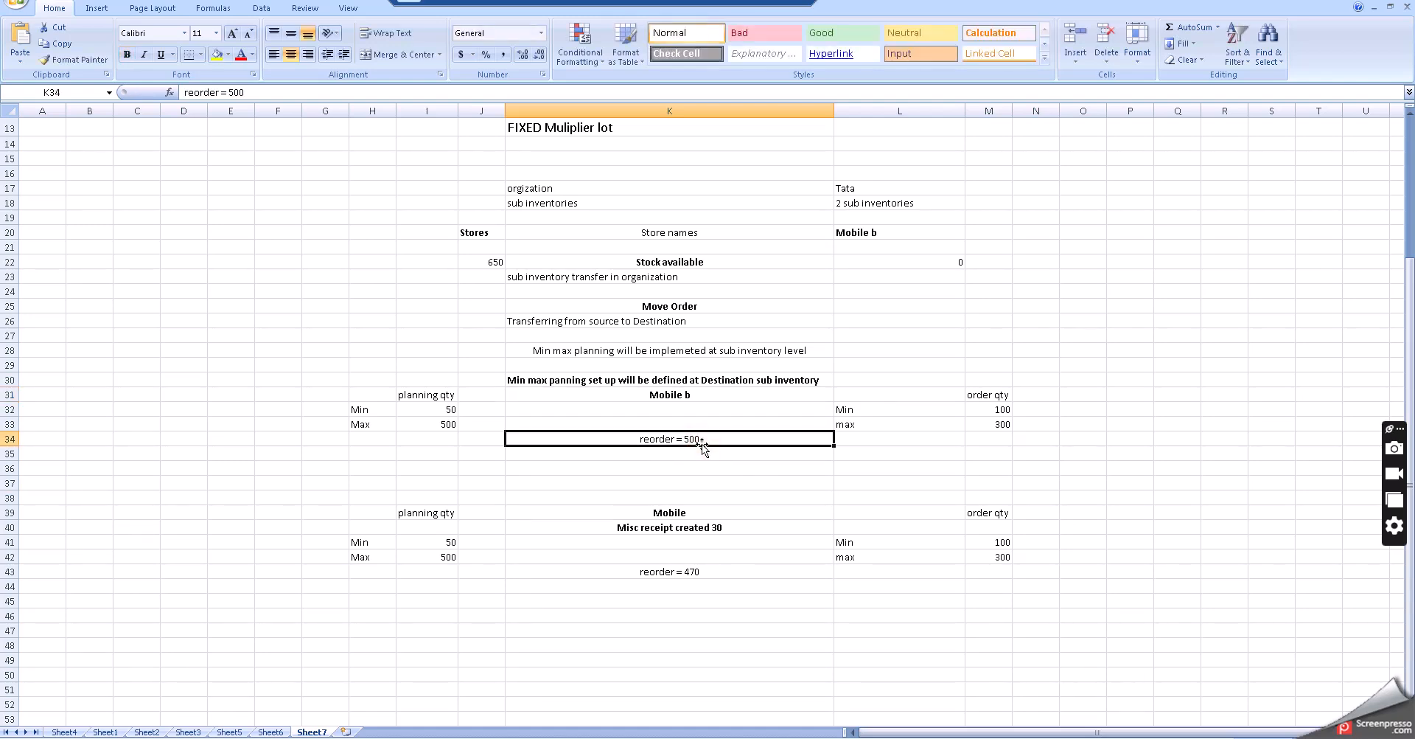
pyautogui.click(451, 409)
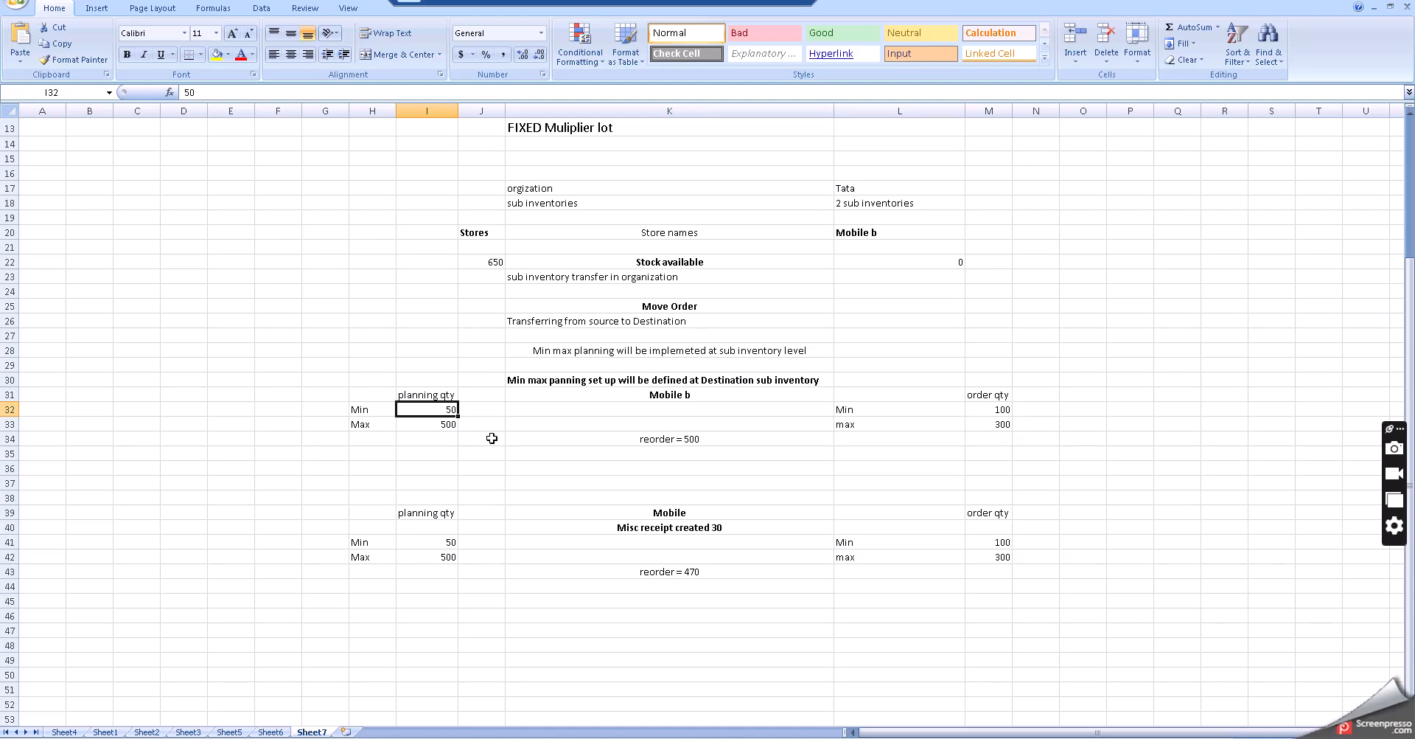
pyautogui.click(623, 439)
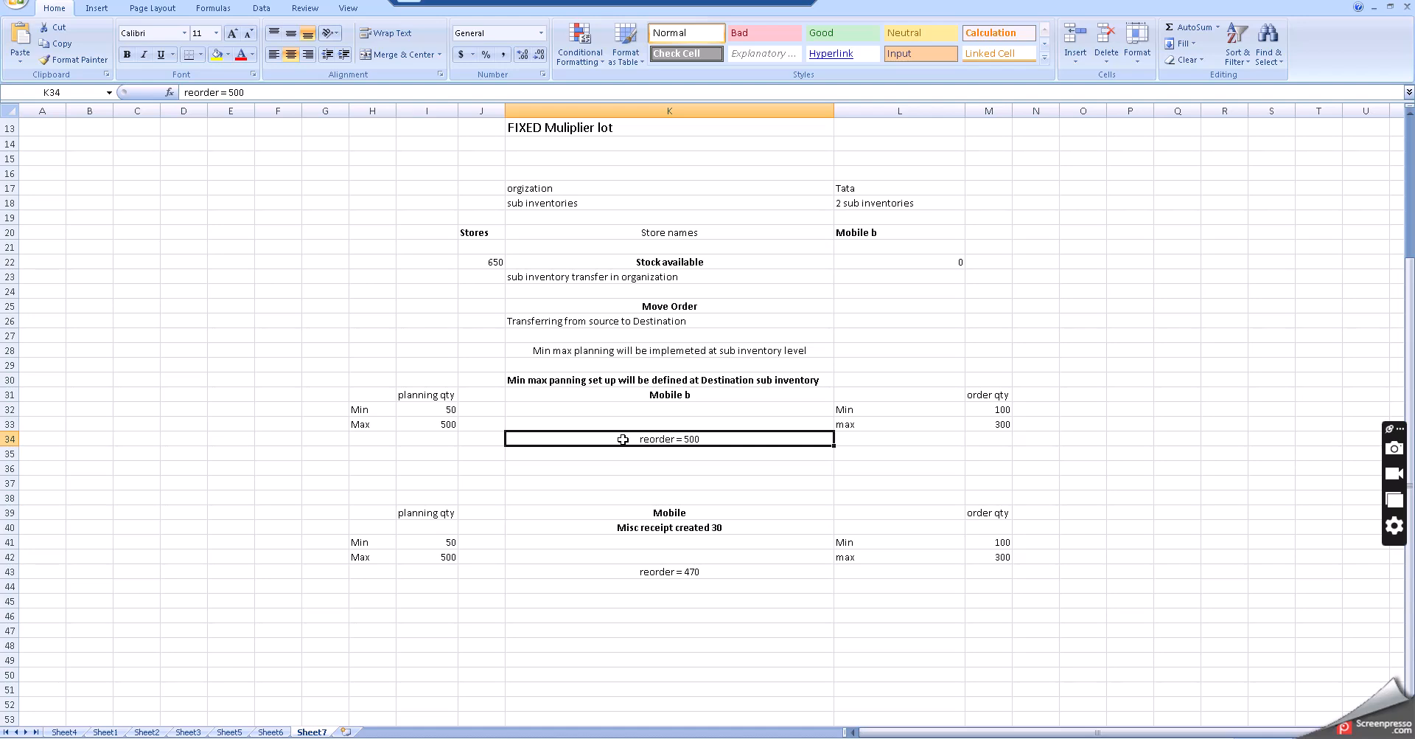
pyautogui.click(441, 426)
pyautogui.click(659, 439)
pyautogui.click(712, 469)
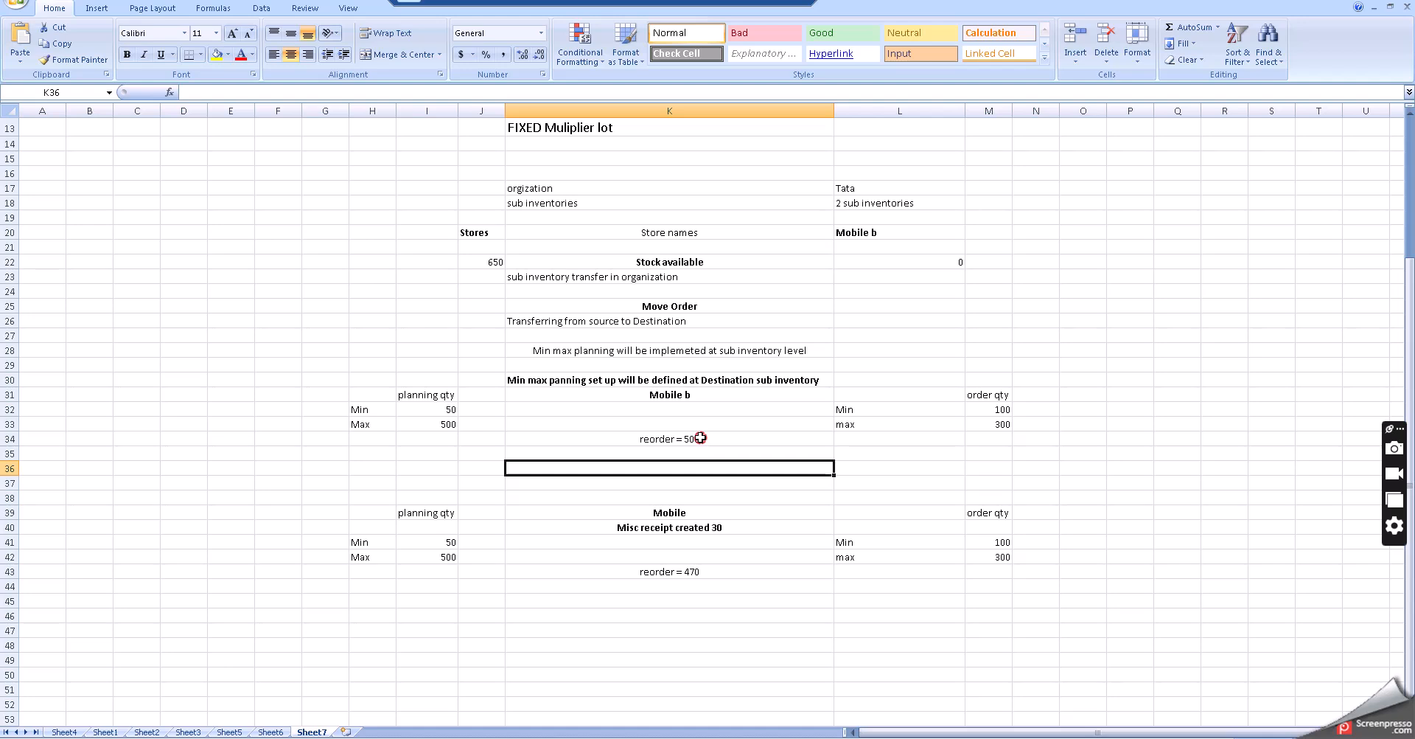
pyautogui.click(700, 438)
pyautogui.click(720, 495)
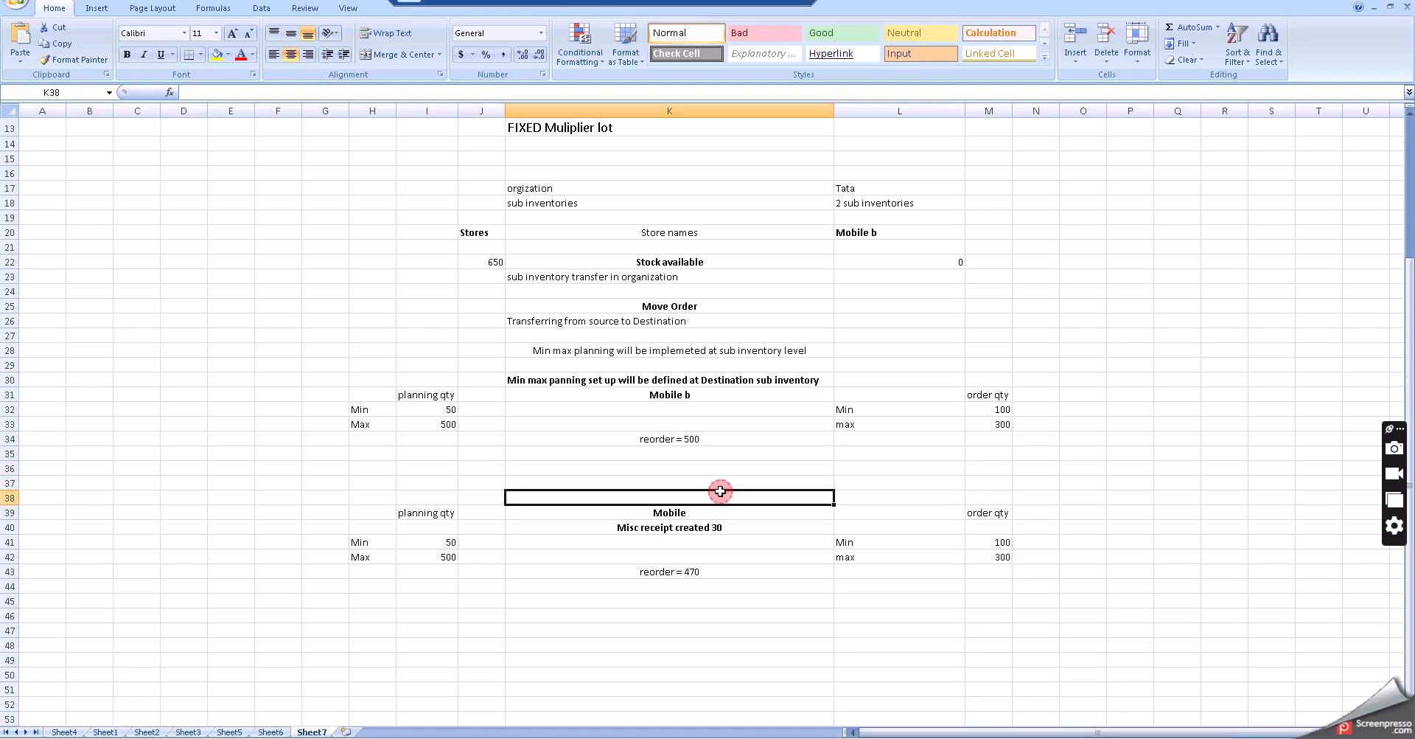
pyautogui.scroll(-1, 720, 495)
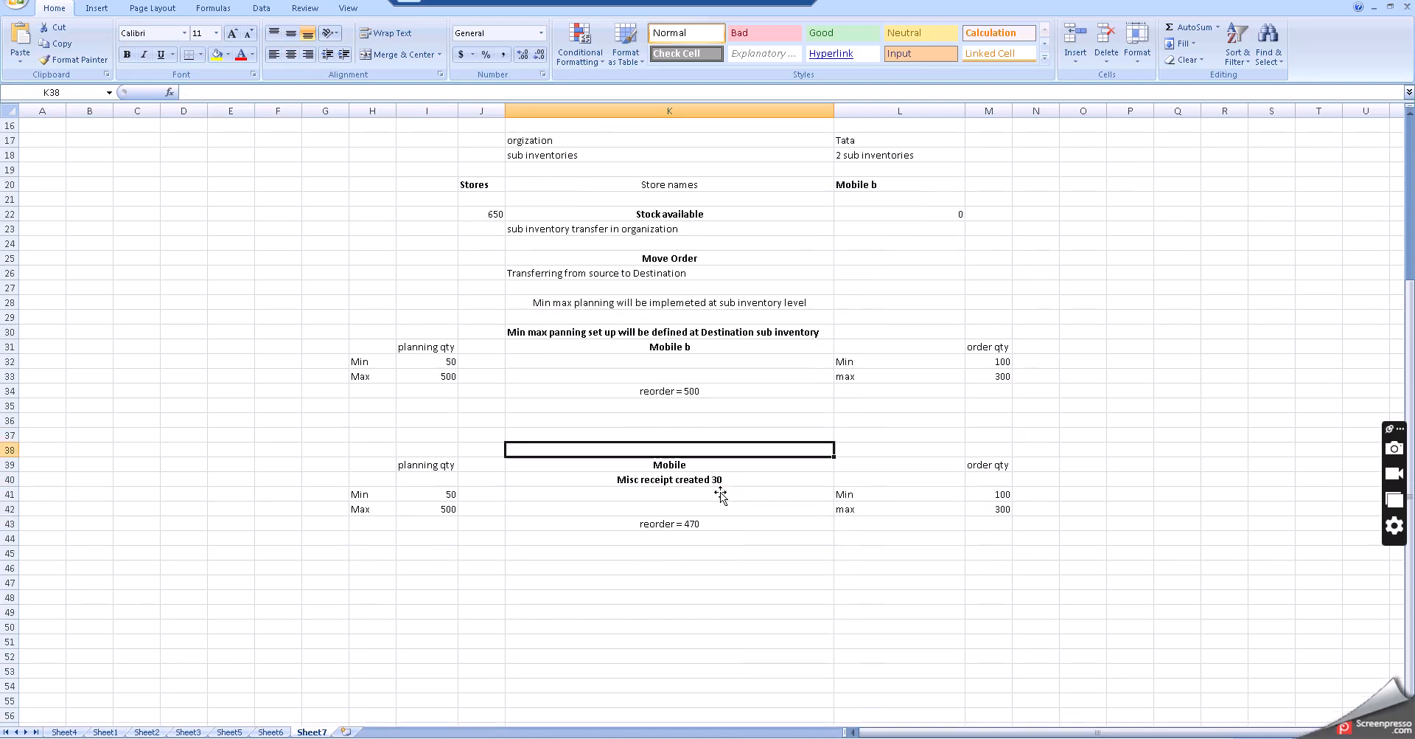
# - Examine the misc receipt note, Min/Max planning quantities and reorder value in the second Mobile block
pyautogui.click(667, 484)
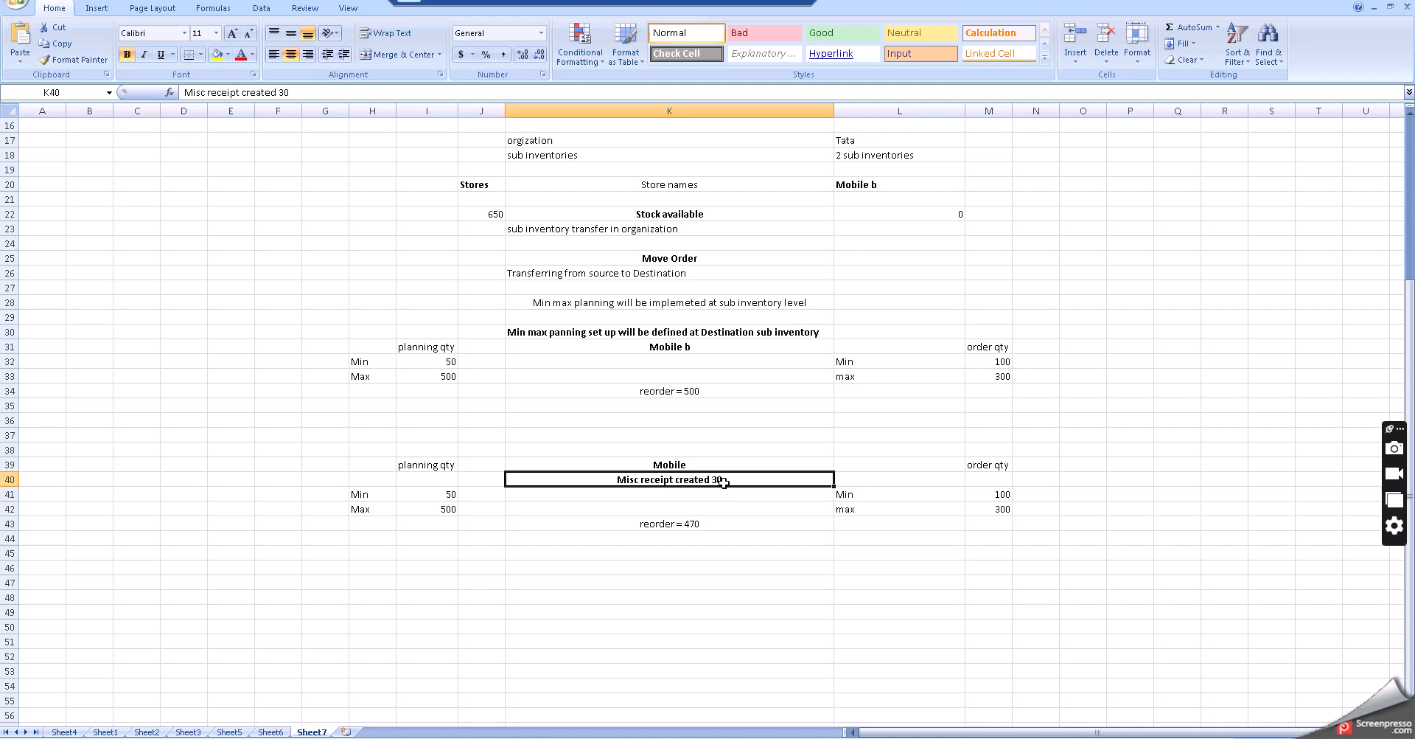
pyautogui.click(733, 520)
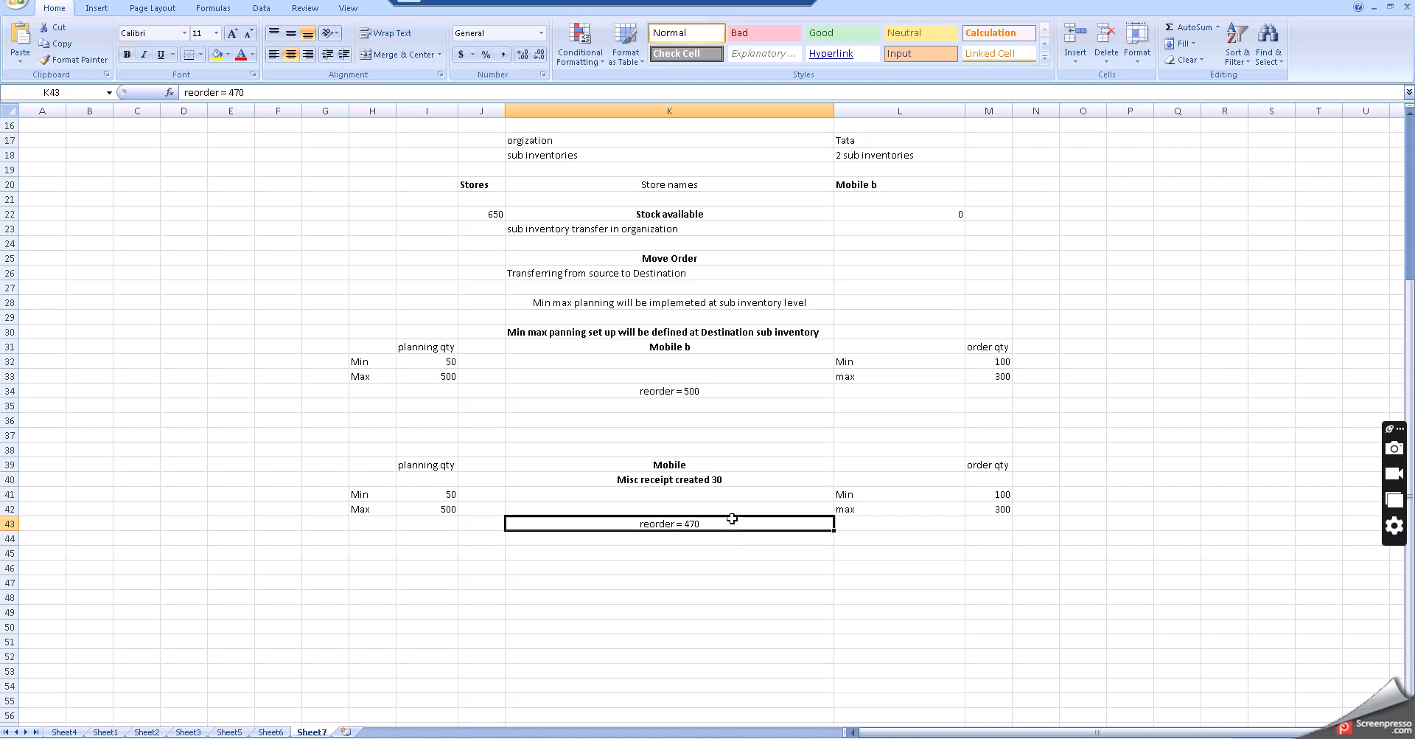
pyautogui.click(422, 497)
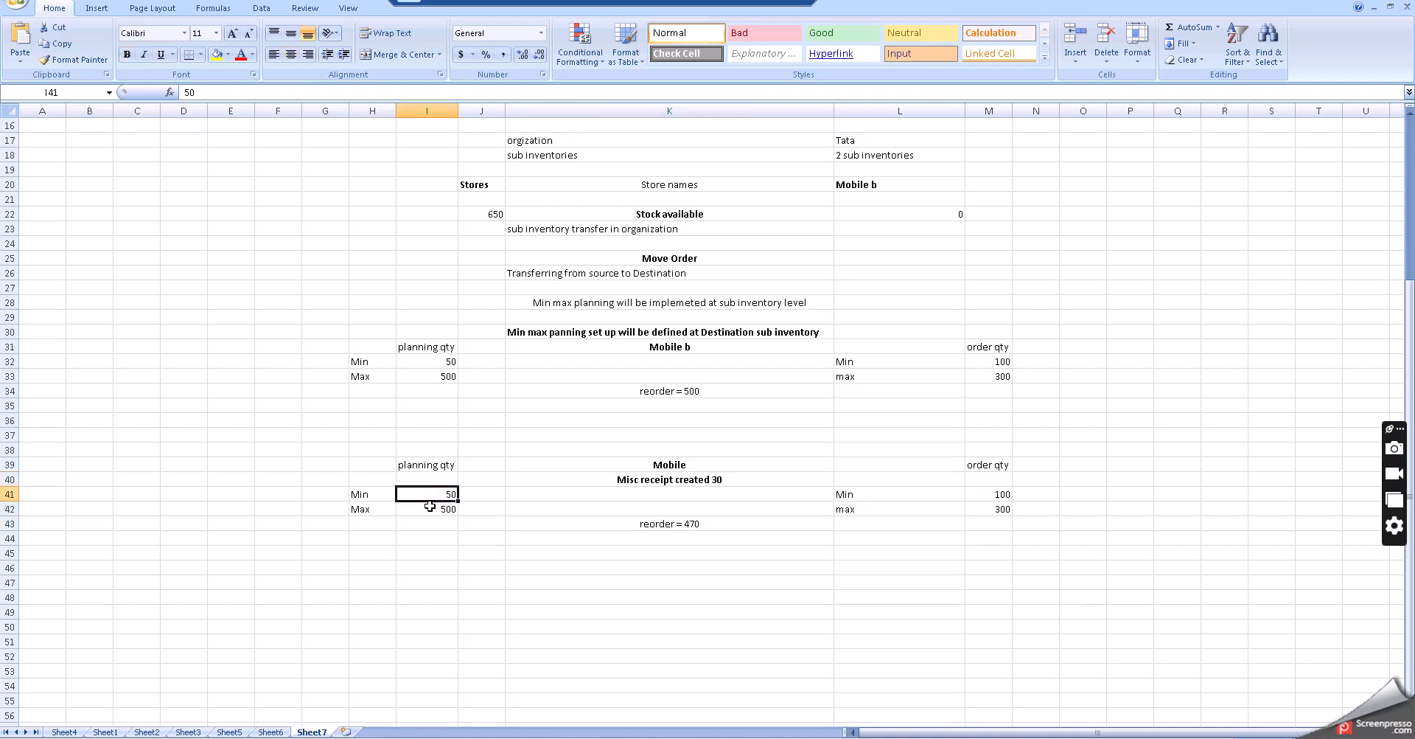
pyautogui.click(430, 509)
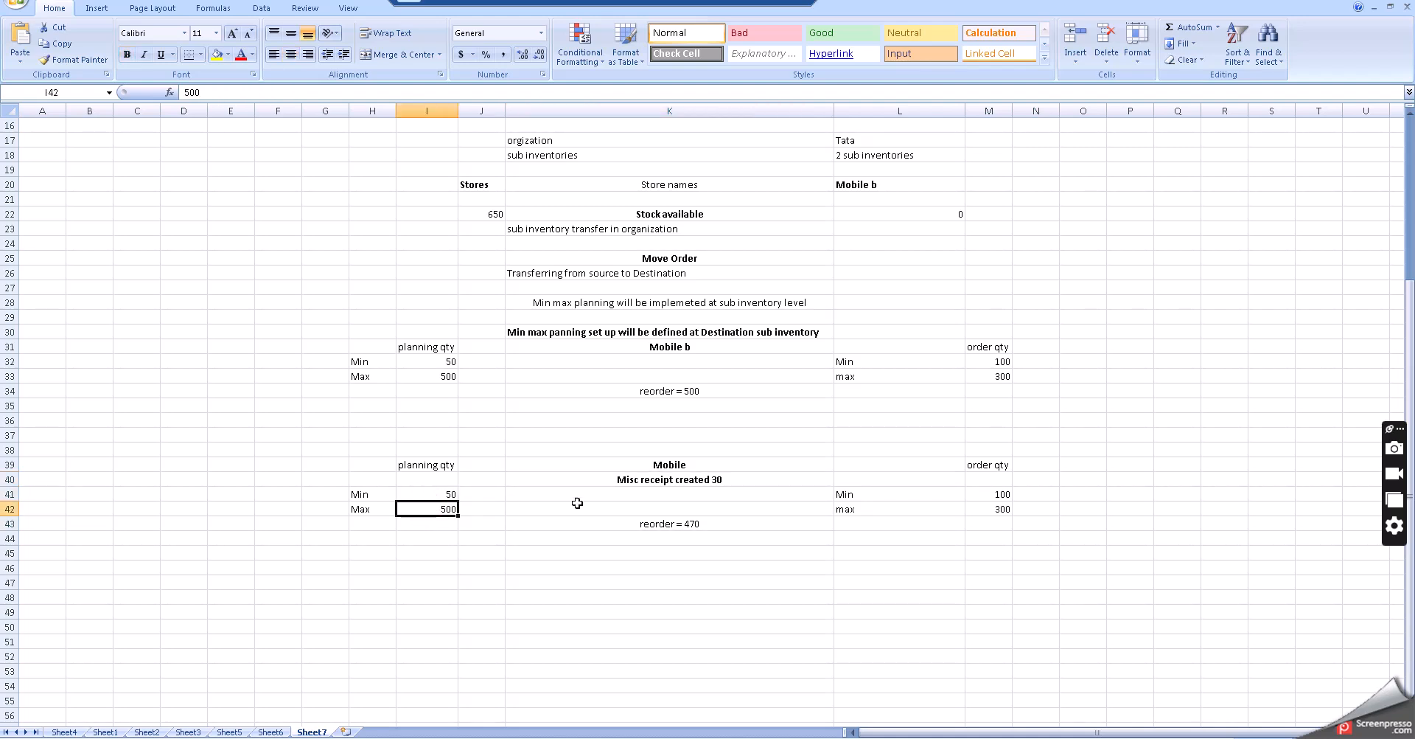
pyautogui.click(675, 480)
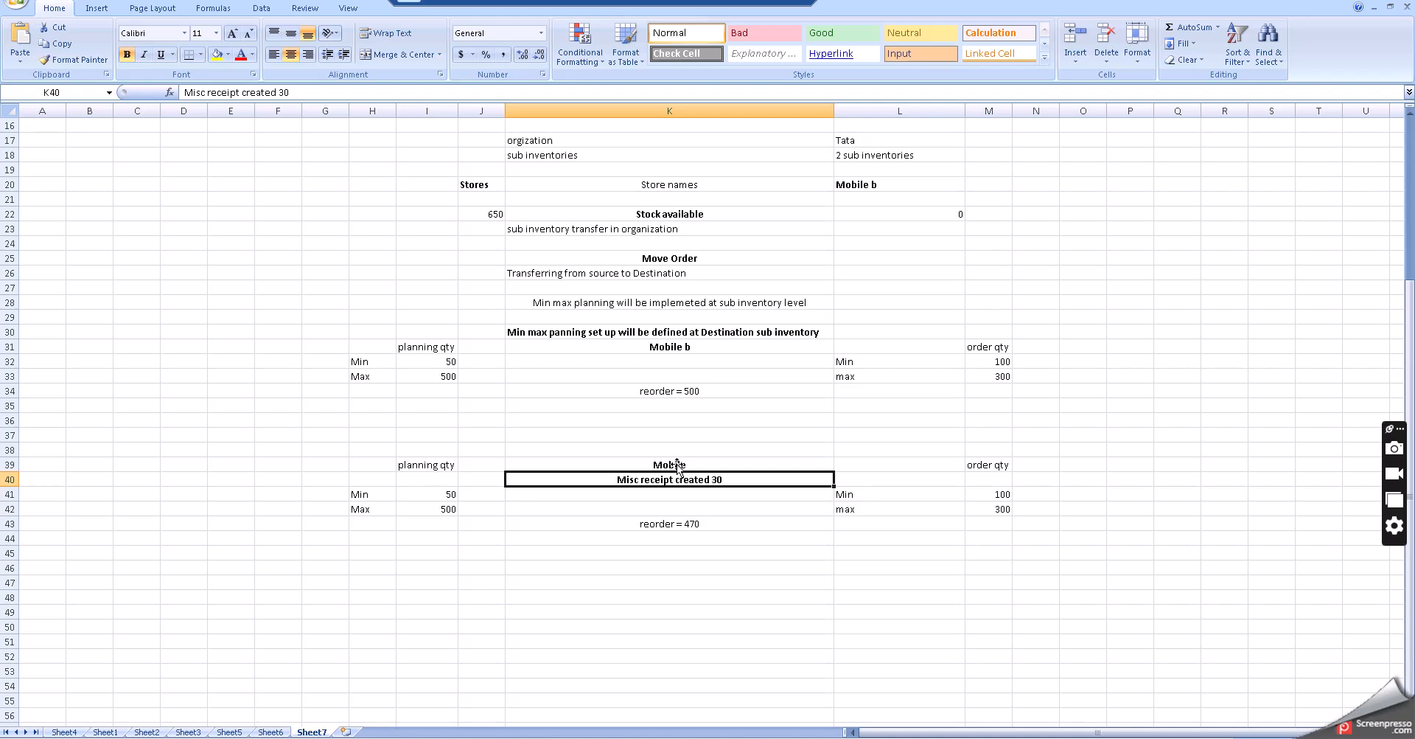
# - Rename the second Mobile heading on Sheet7 to "Mobile b"
pyautogui.click(700, 462)
pyautogui.doubleClick(700, 462)
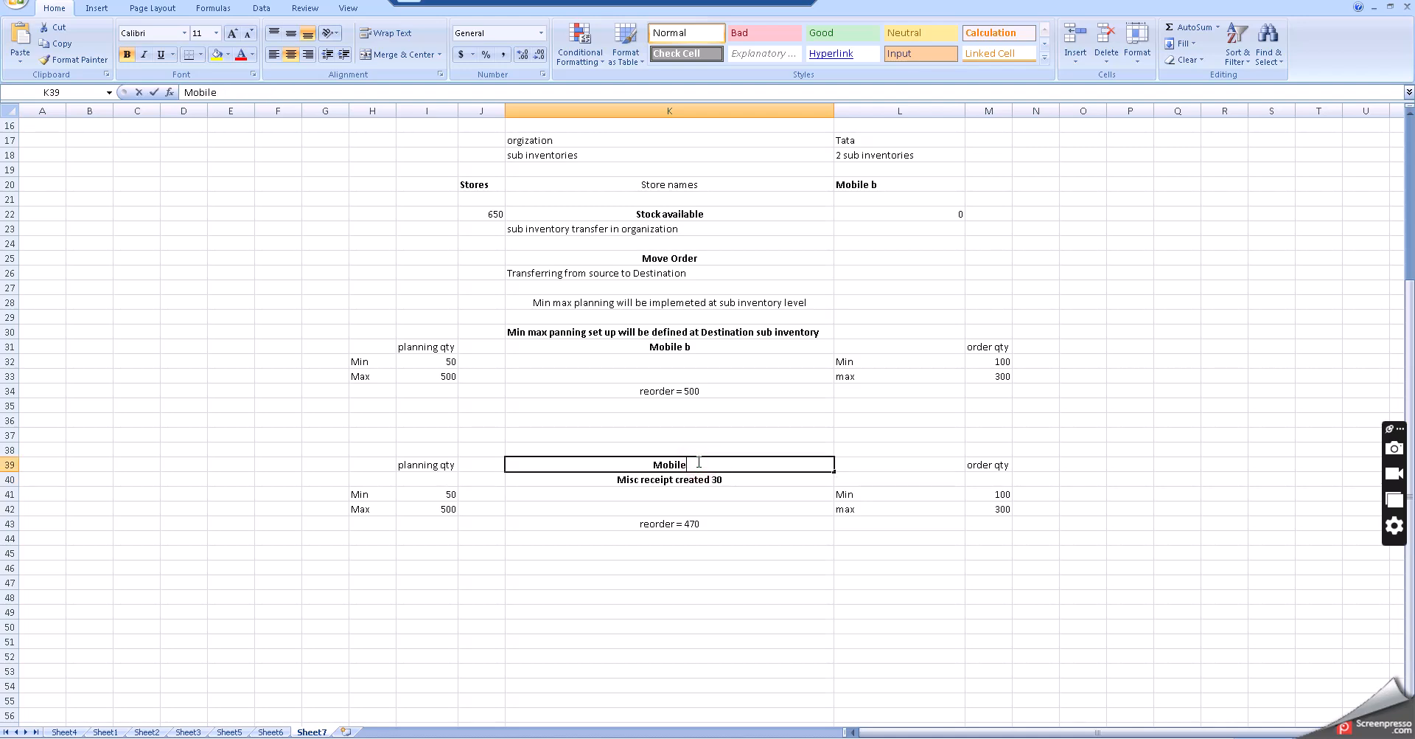
pyautogui.write('b')
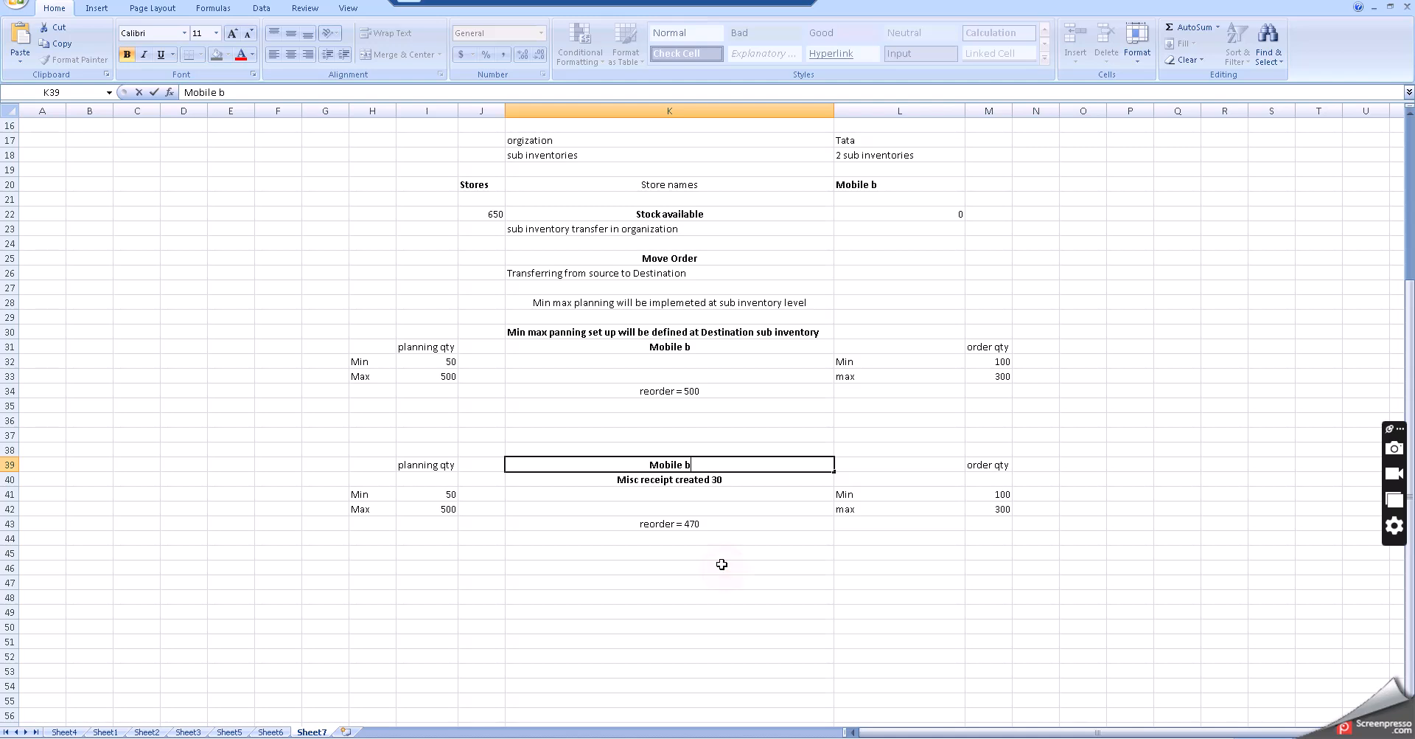
pyautogui.click(724, 568)
# - Review the Min/Max quantities and reorder value of the renamed second Mobile b block
pyautogui.click(661, 524)
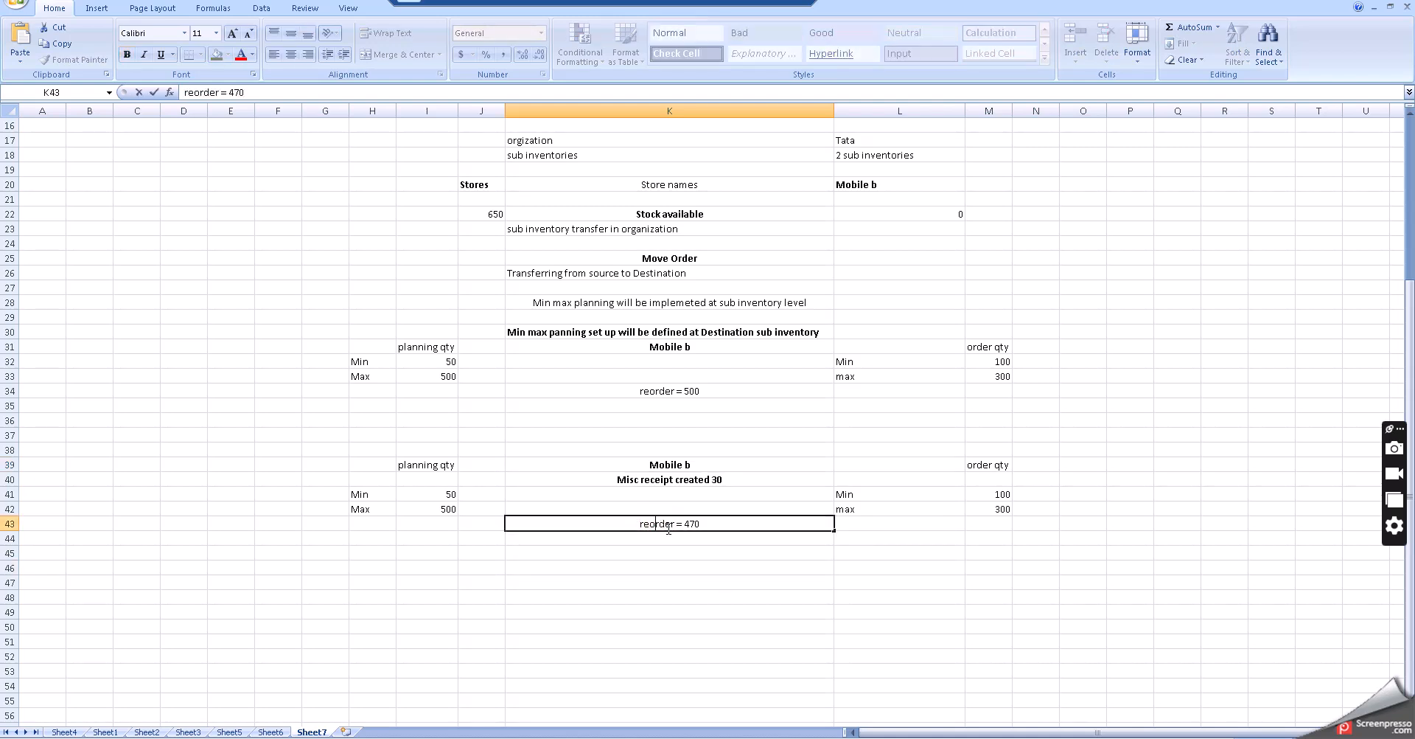
pyautogui.click(367, 508)
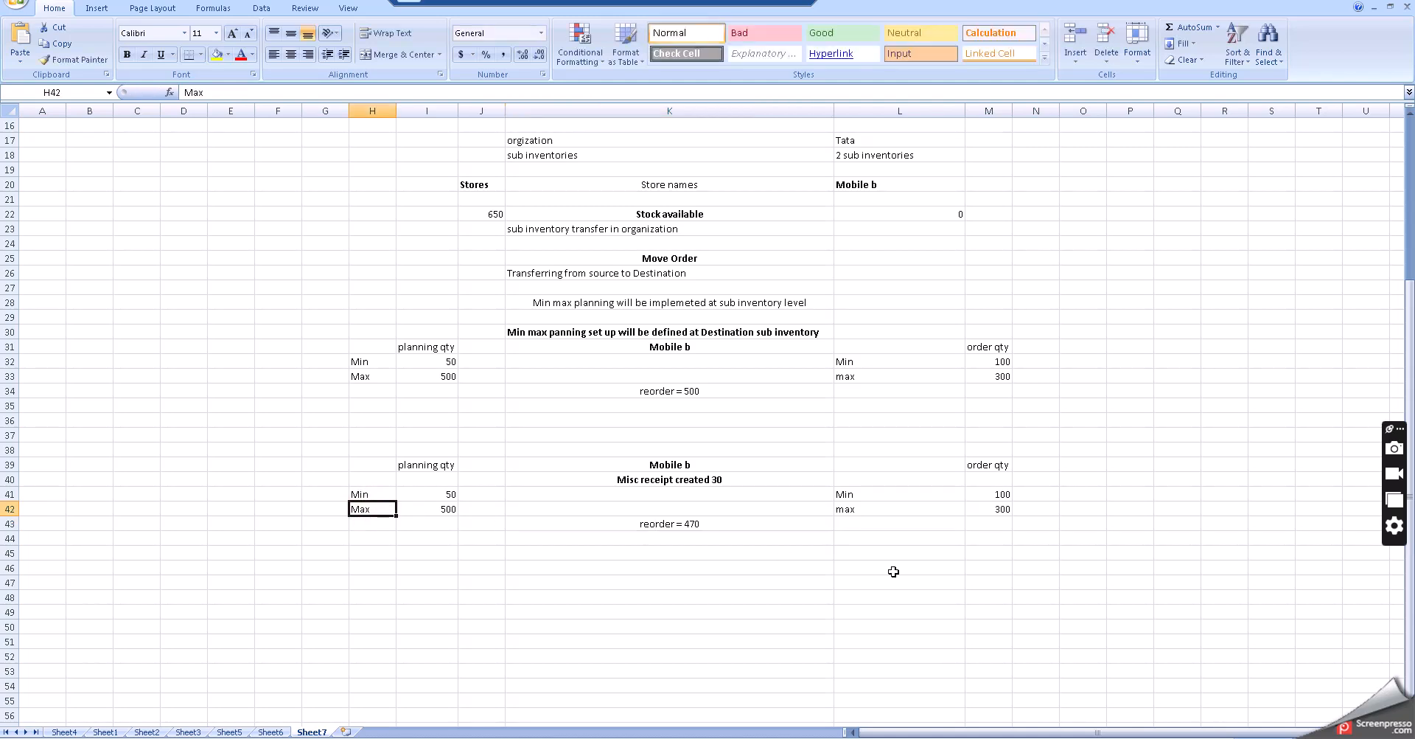
pyautogui.doubleClick(713, 522)
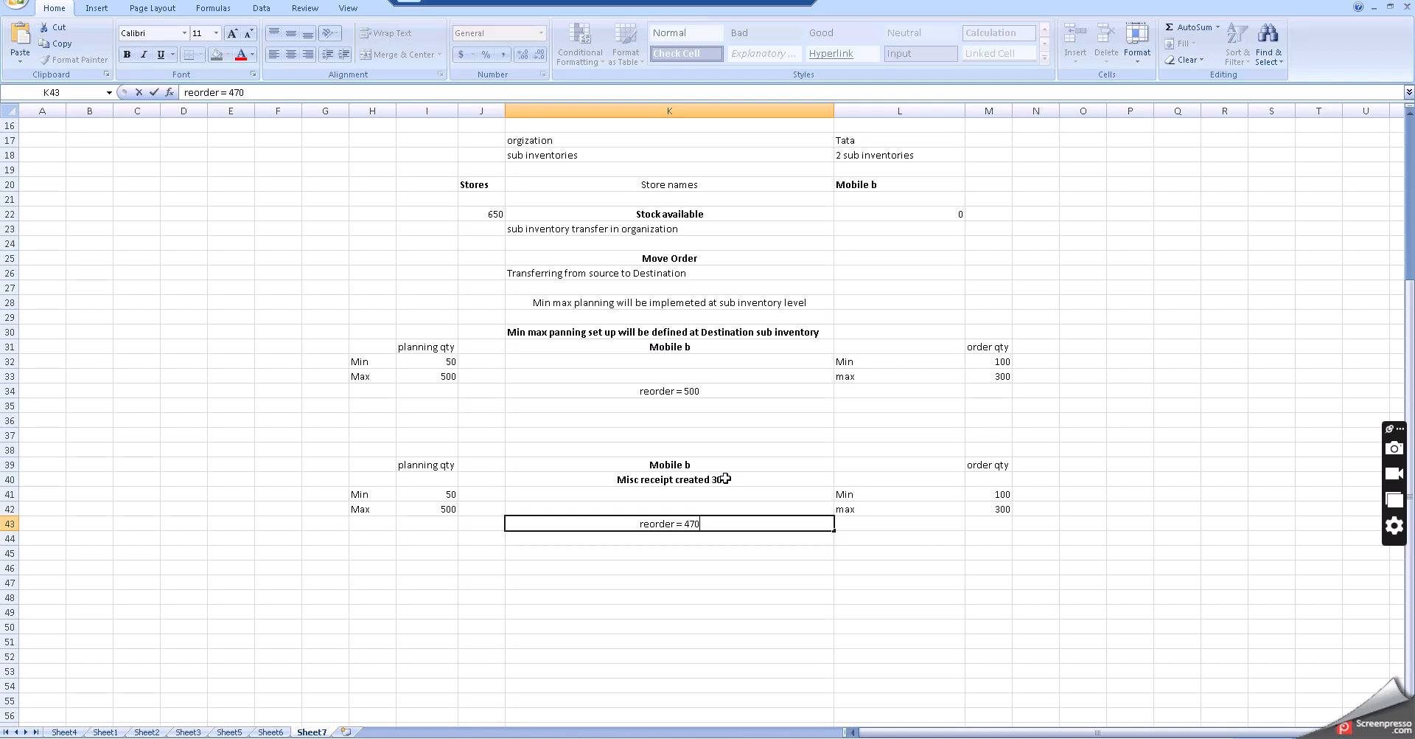
pyautogui.click(713, 557)
pyautogui.click(693, 524)
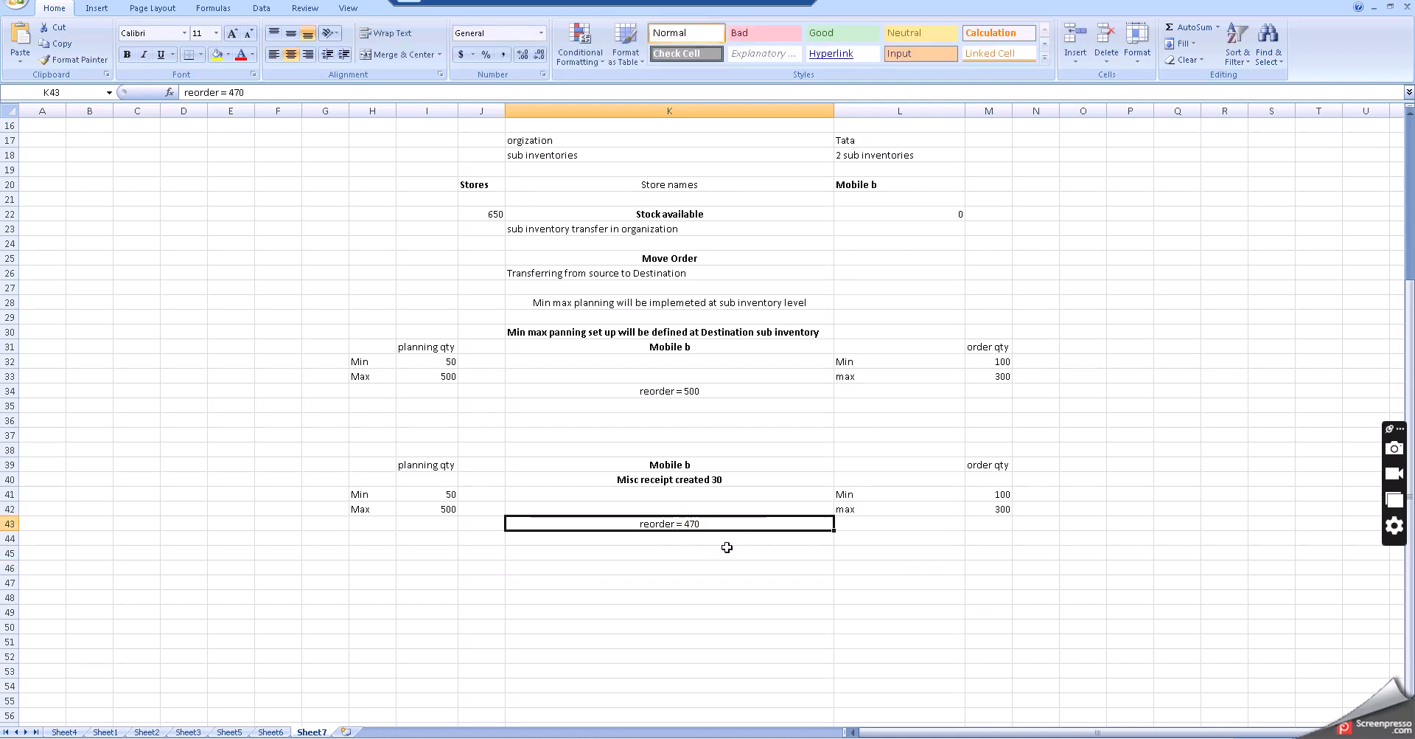
pyautogui.click(726, 548)
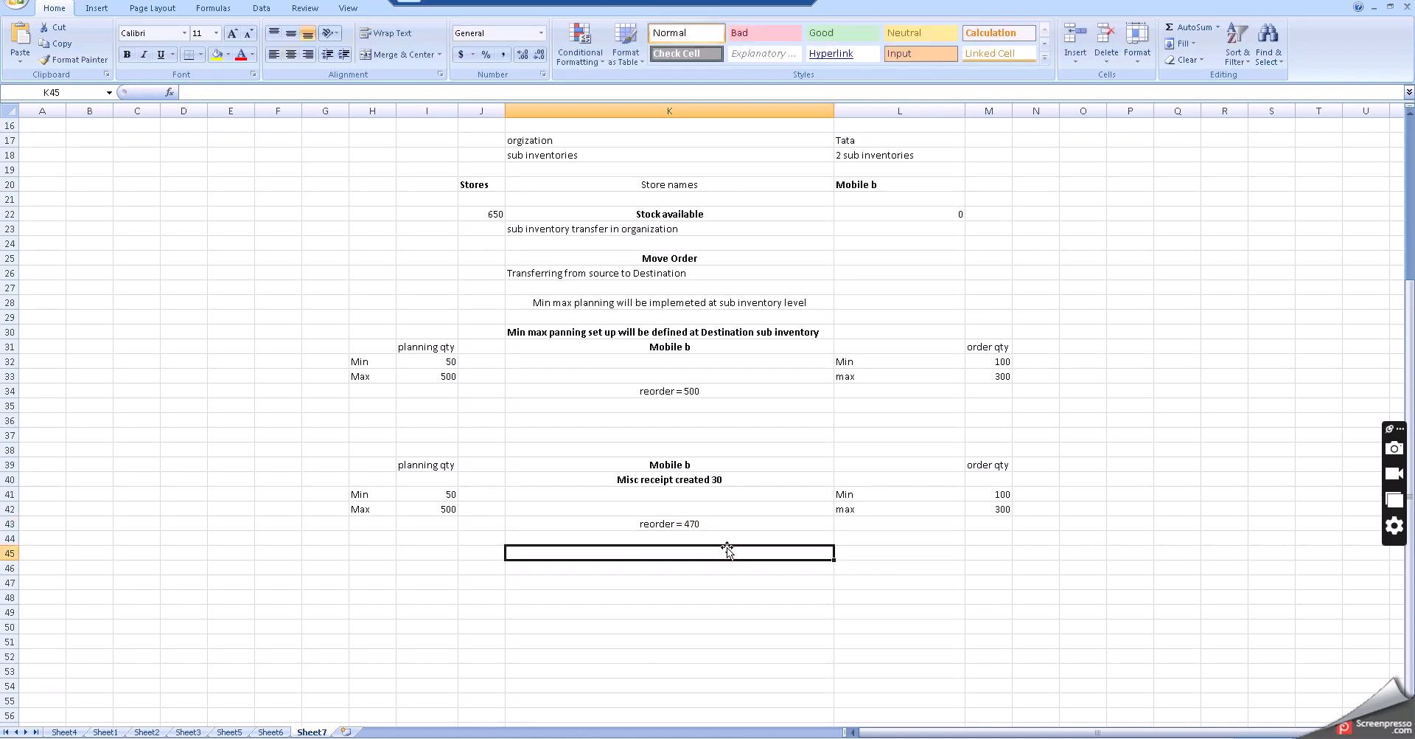
pyautogui.click(732, 596)
# - Read through the Buy item at sub inventory level setup notes at the top of Sheet7
pyautogui.scroll(5, 732, 476)
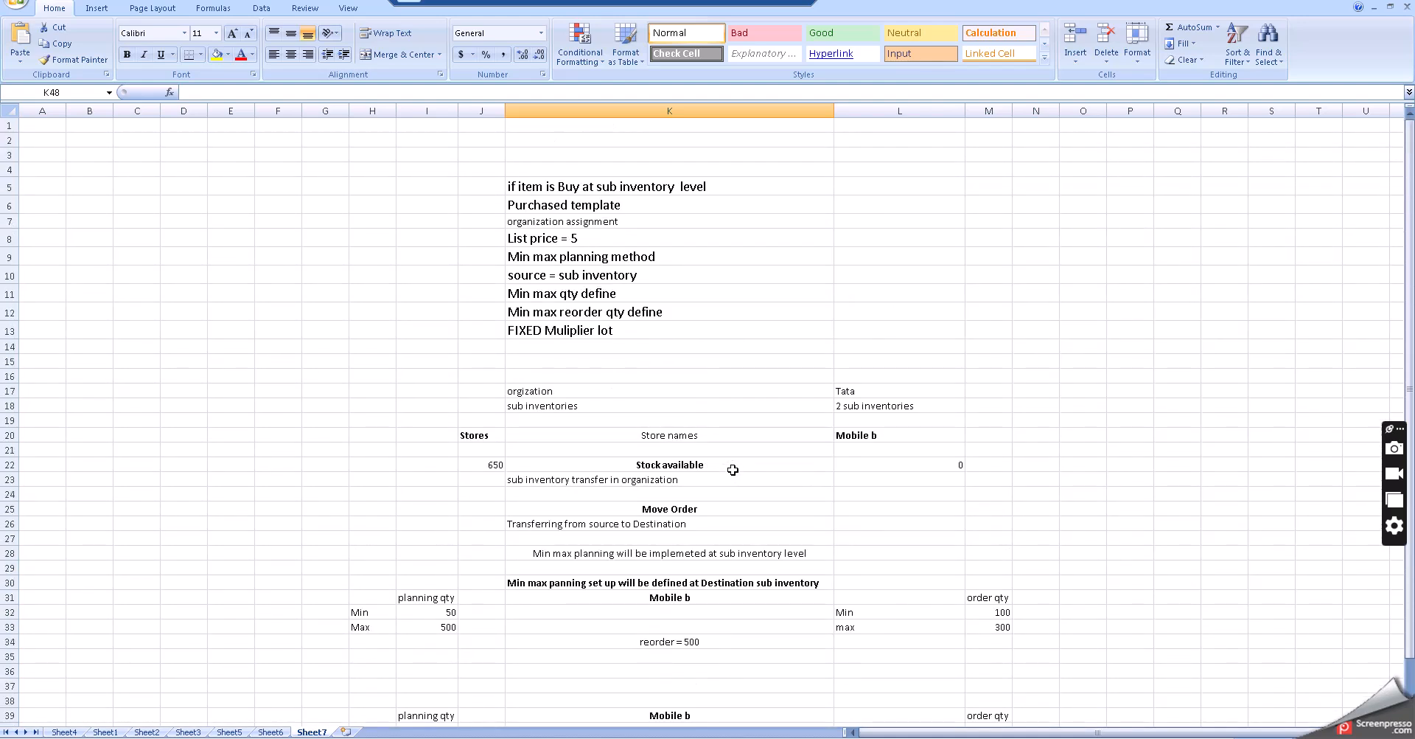
pyautogui.click(627, 209)
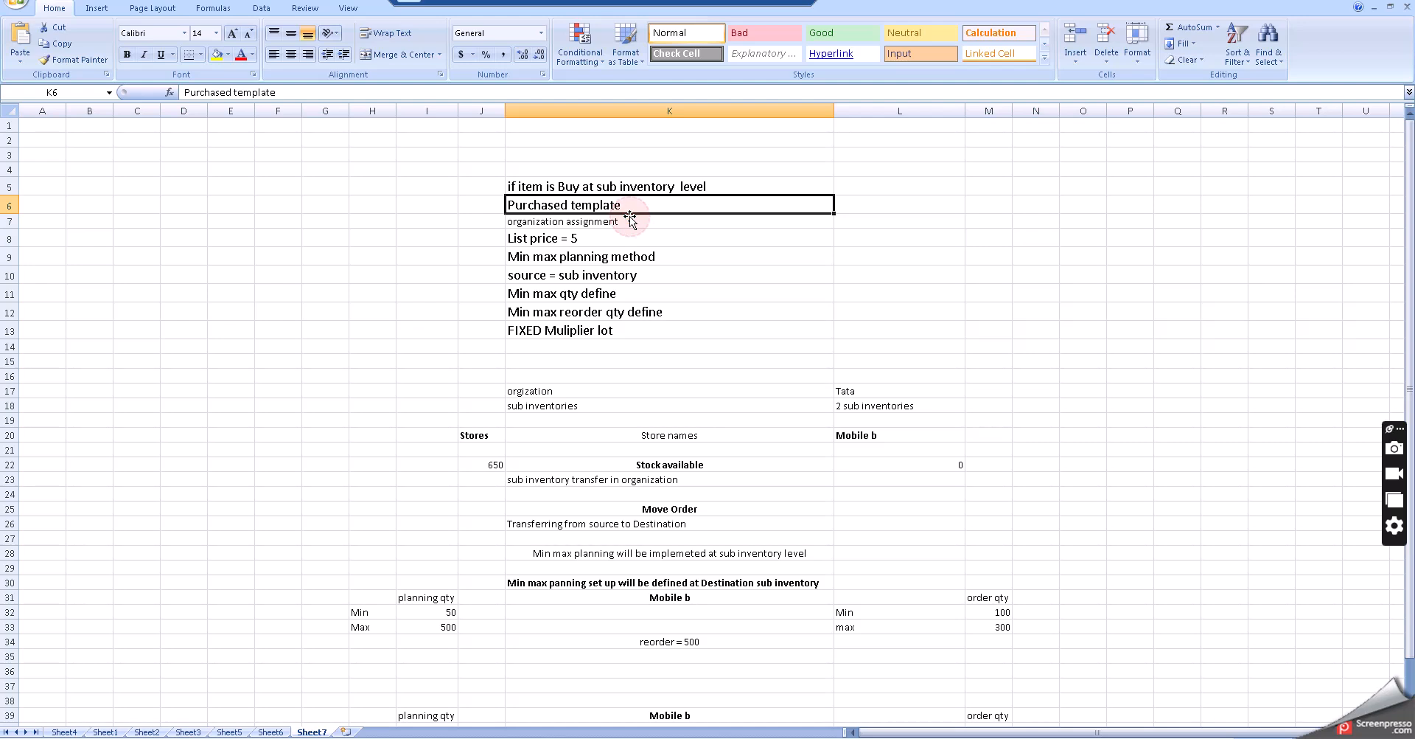
pyautogui.press('Down')
pyautogui.press('Down')
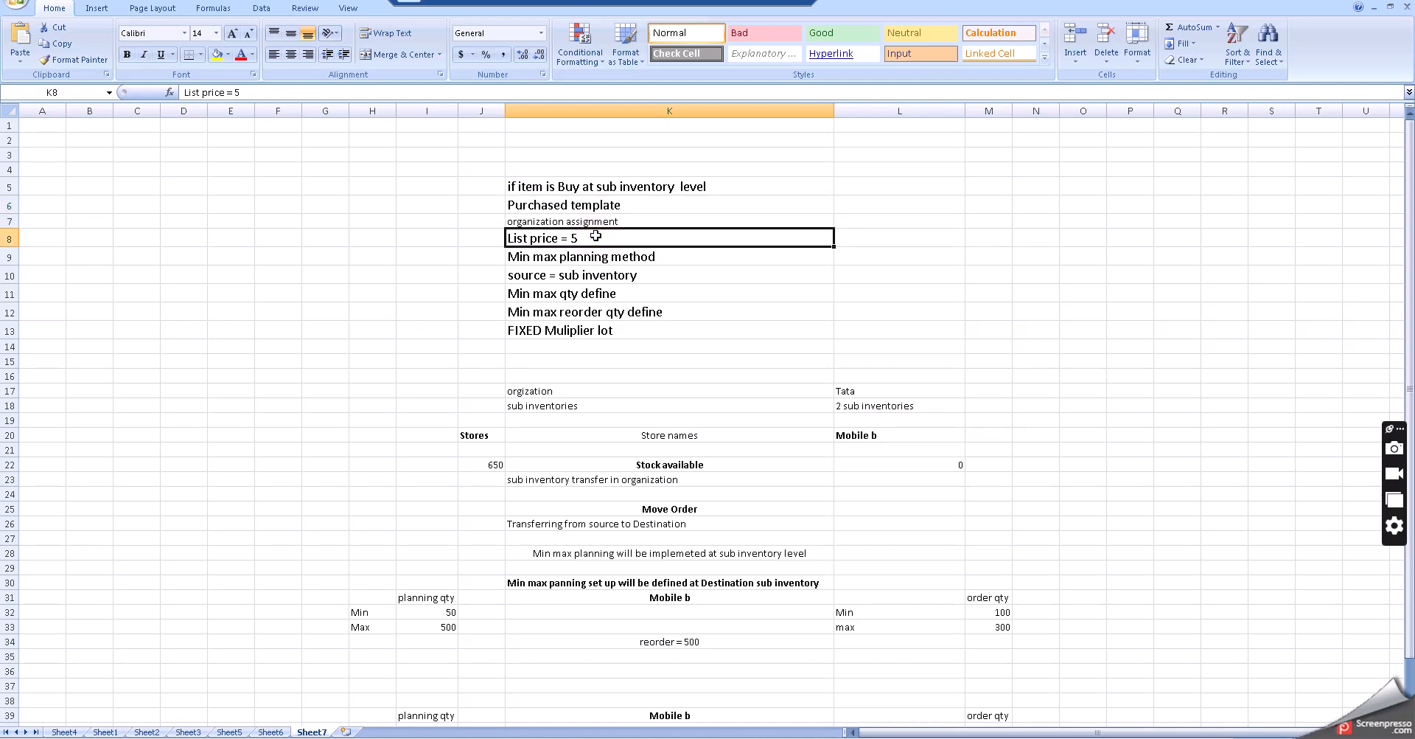
pyautogui.click(635, 257)
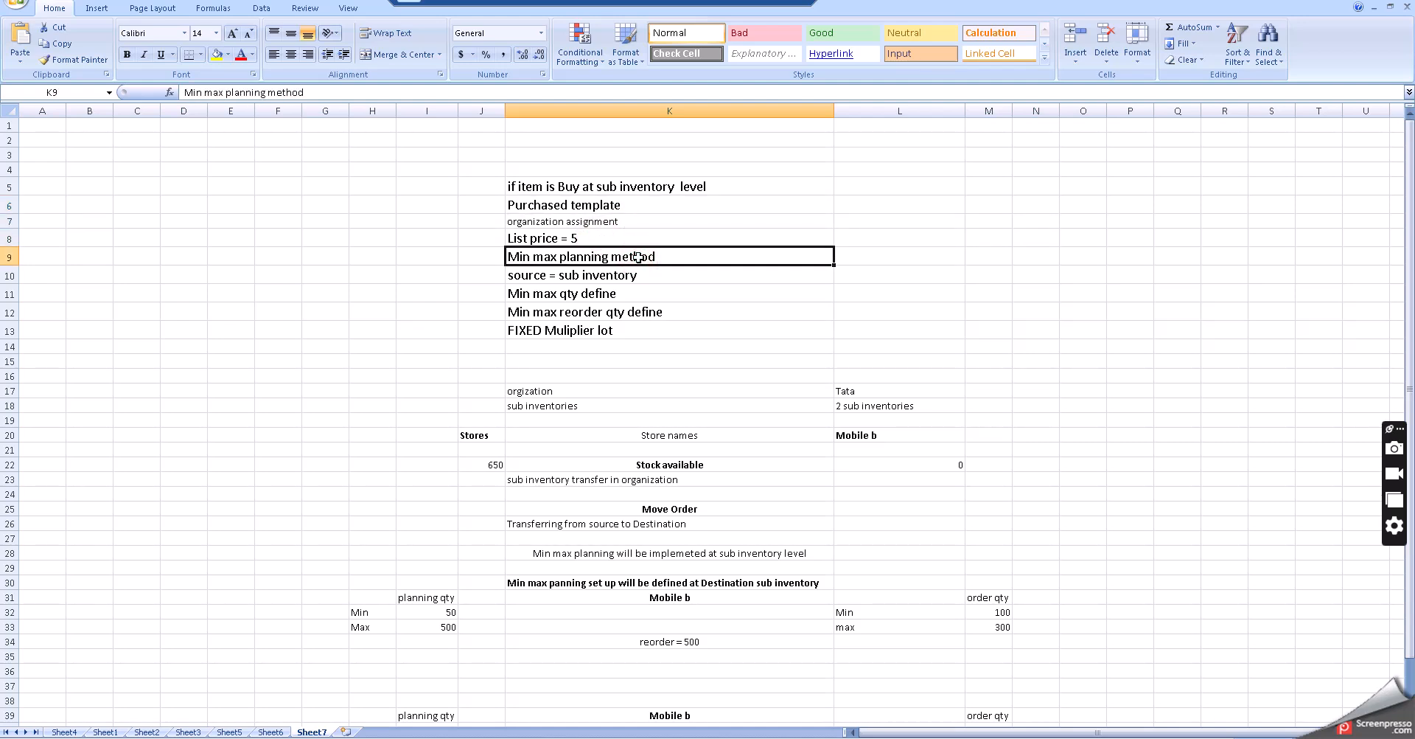
pyautogui.click(643, 274)
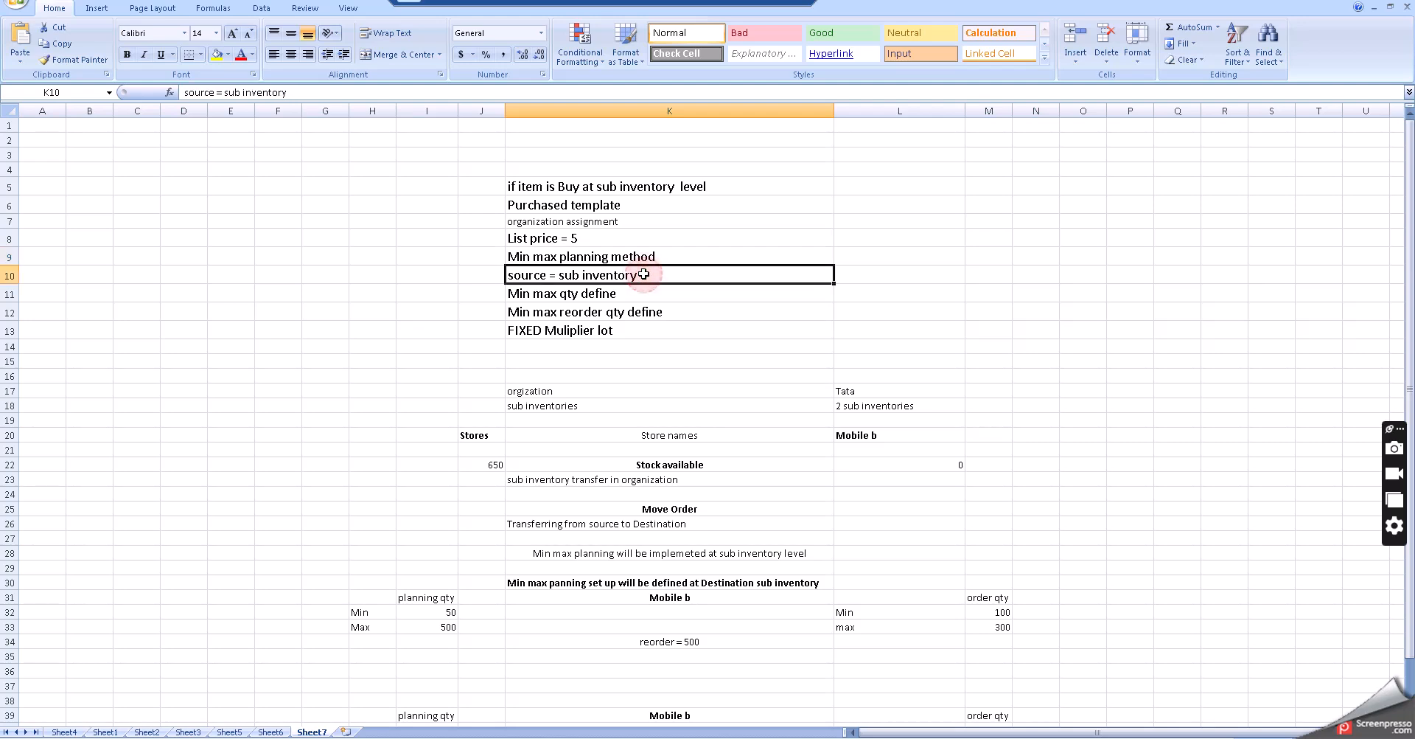
pyautogui.click(647, 298)
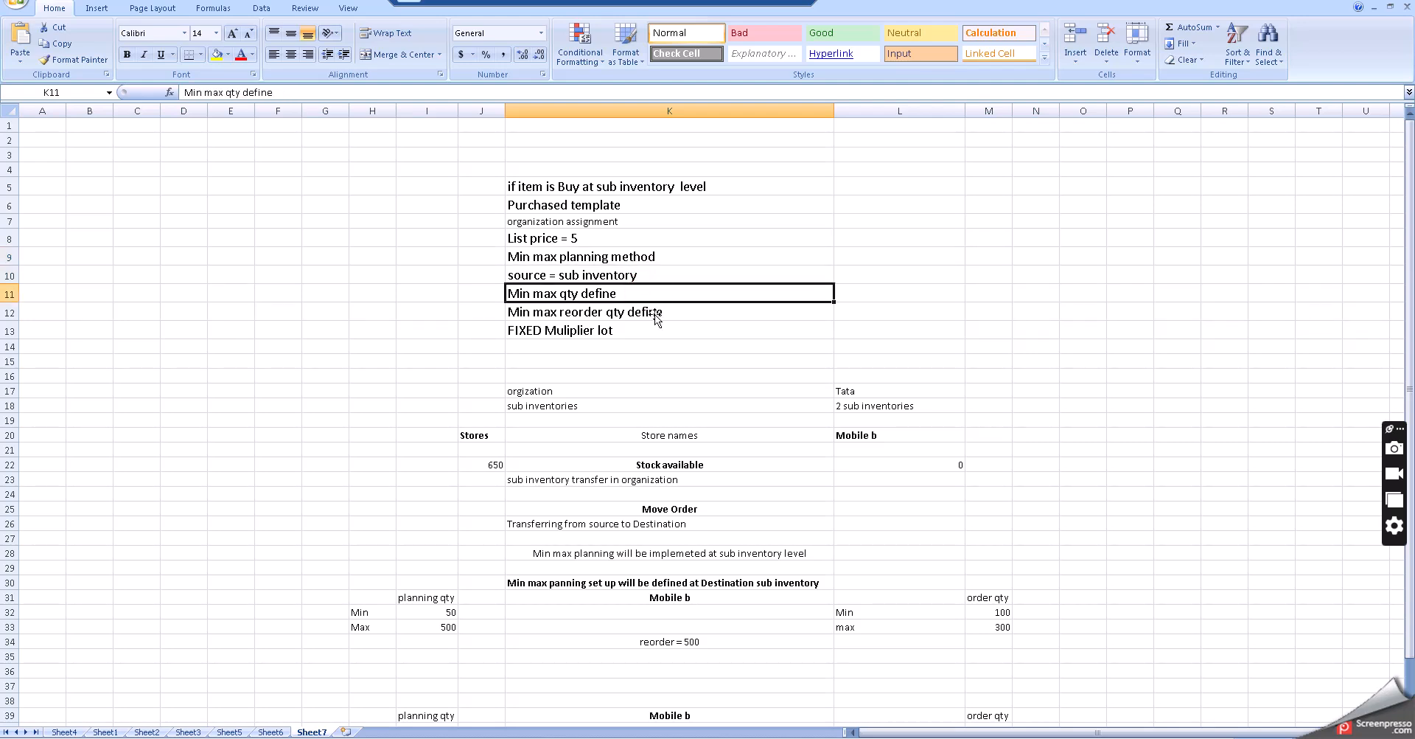
pyautogui.click(652, 316)
pyautogui.click(631, 334)
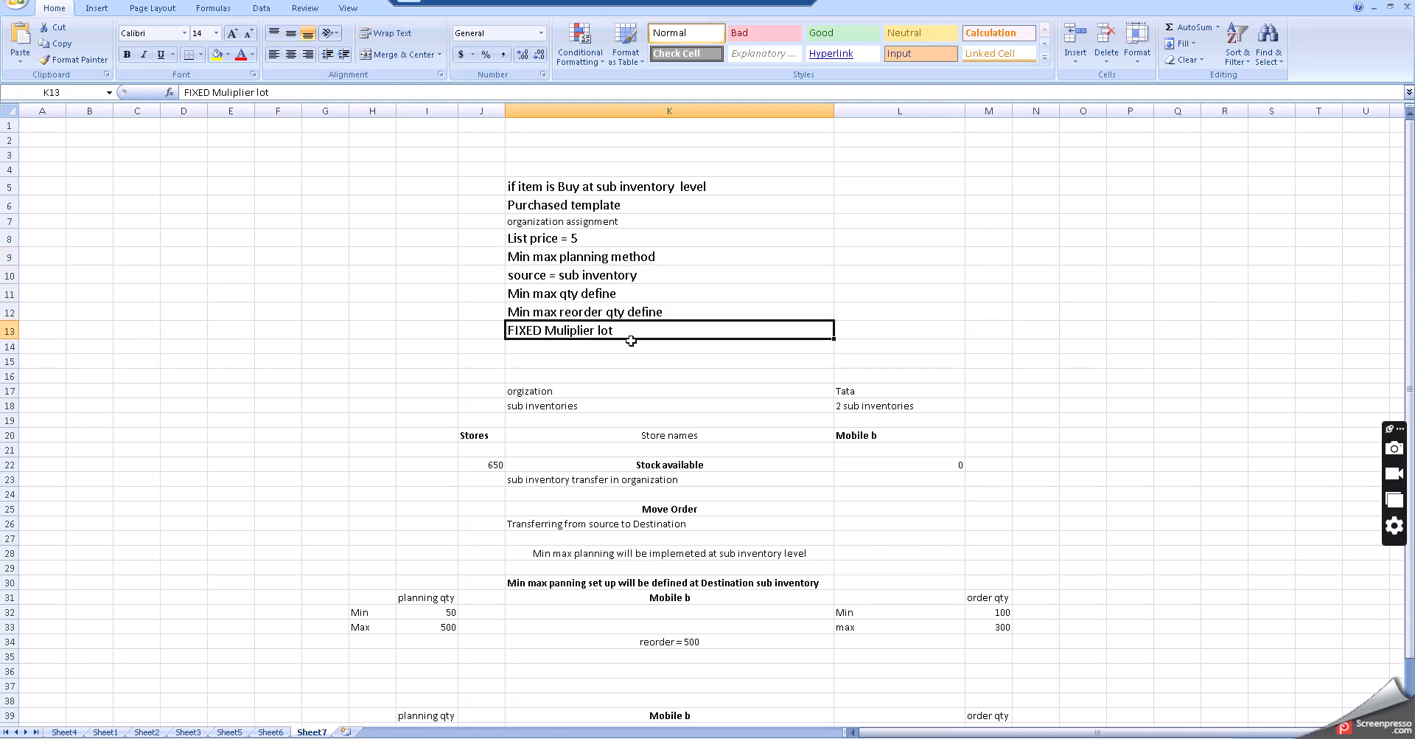
pyautogui.click(649, 373)
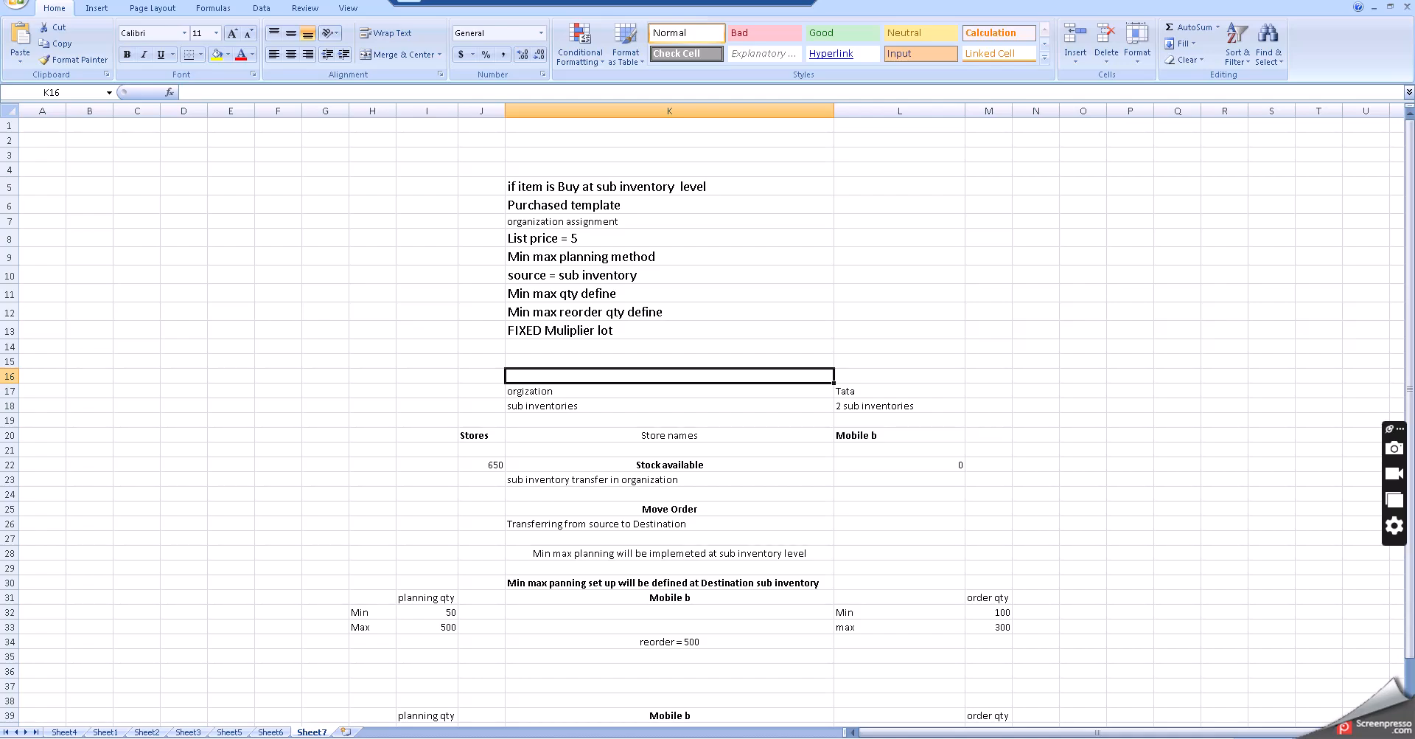
# - Compare the Buy item at subinventory master item with the min max planning setup steps in the Notepad notes
pyautogui.hotkey('alt', 'Tab')
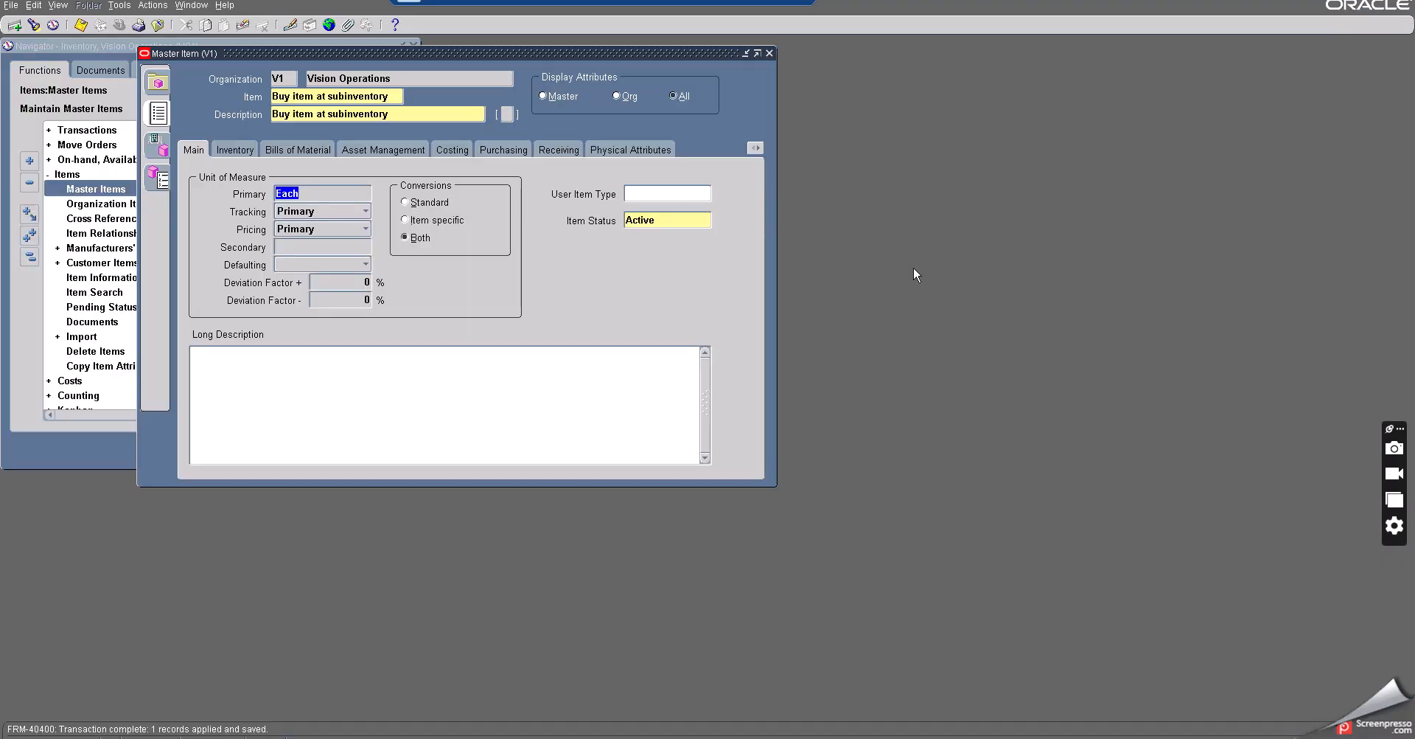
pyautogui.tripleClick(396, 98)
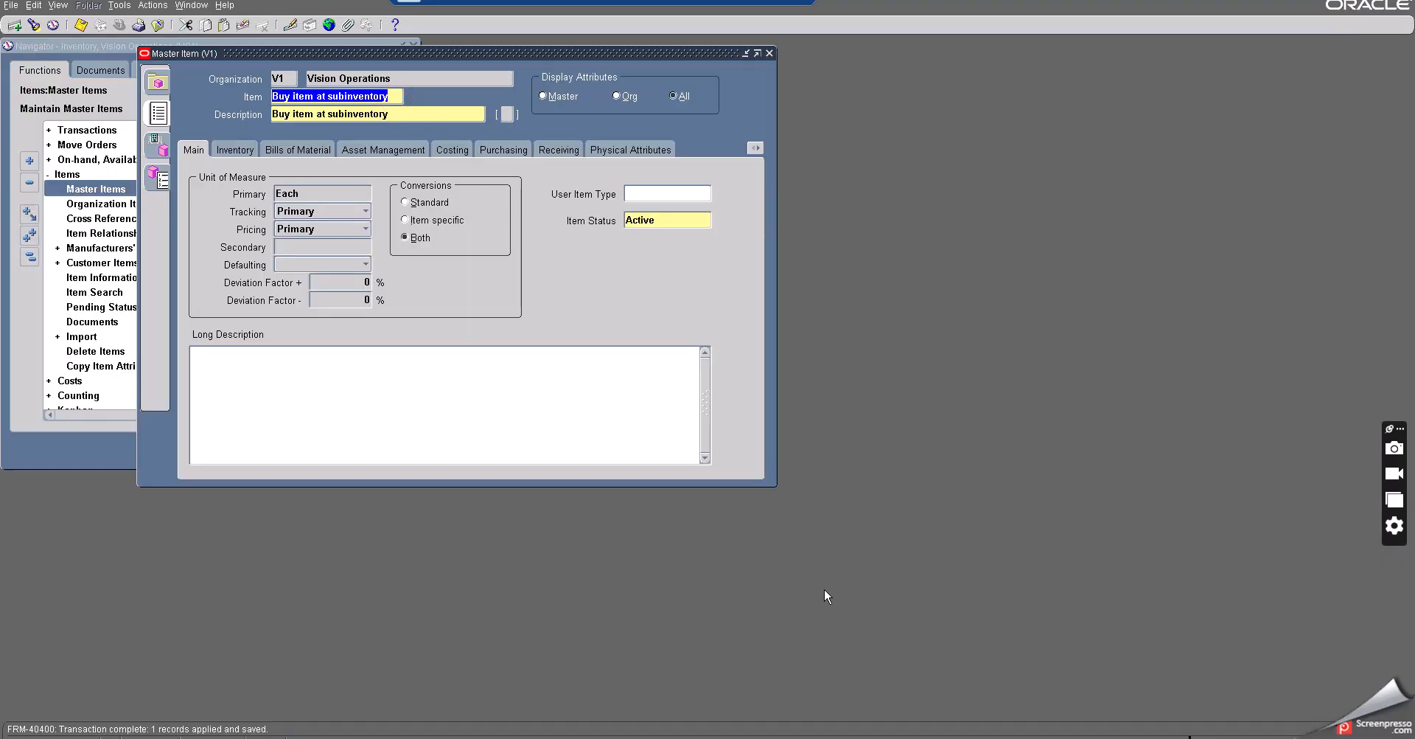
pyautogui.hotkey('alt', 'Tab')
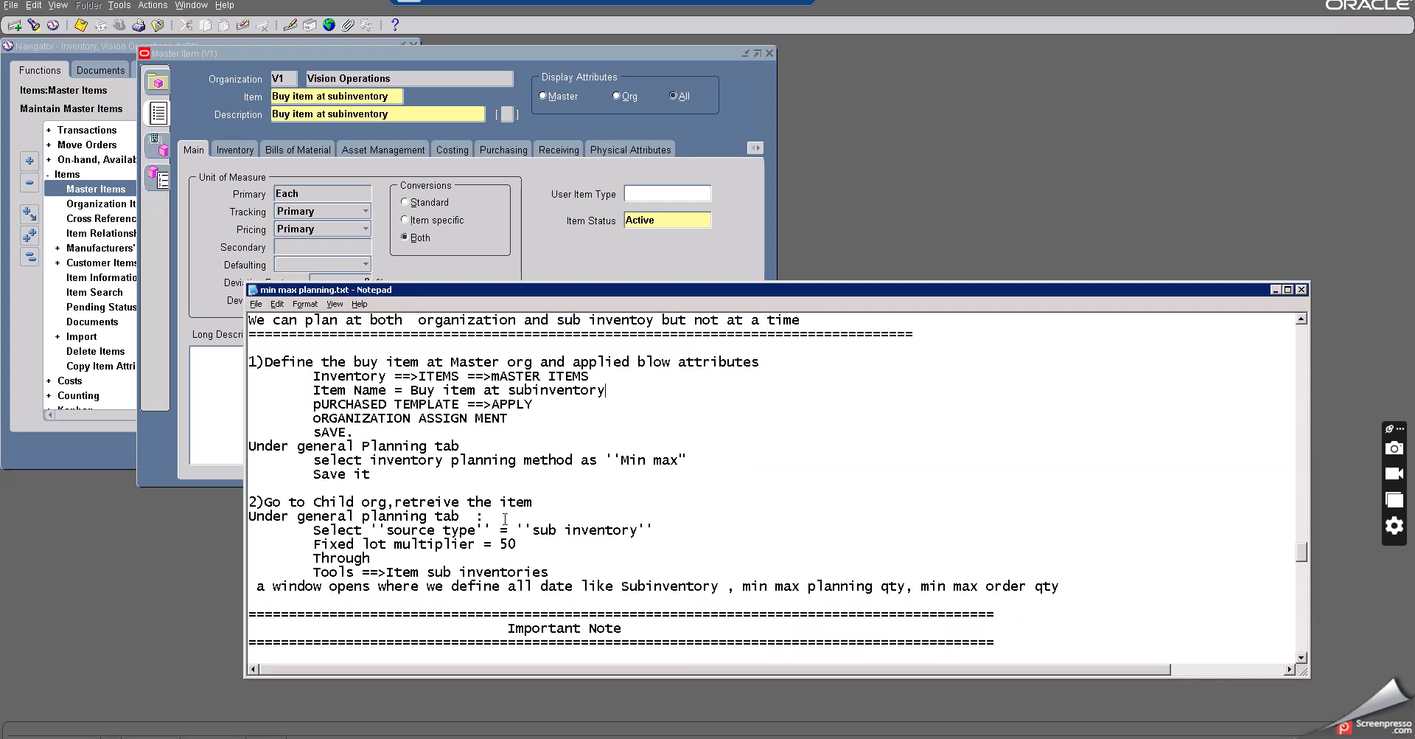
pyautogui.scroll(-6, 504, 518)
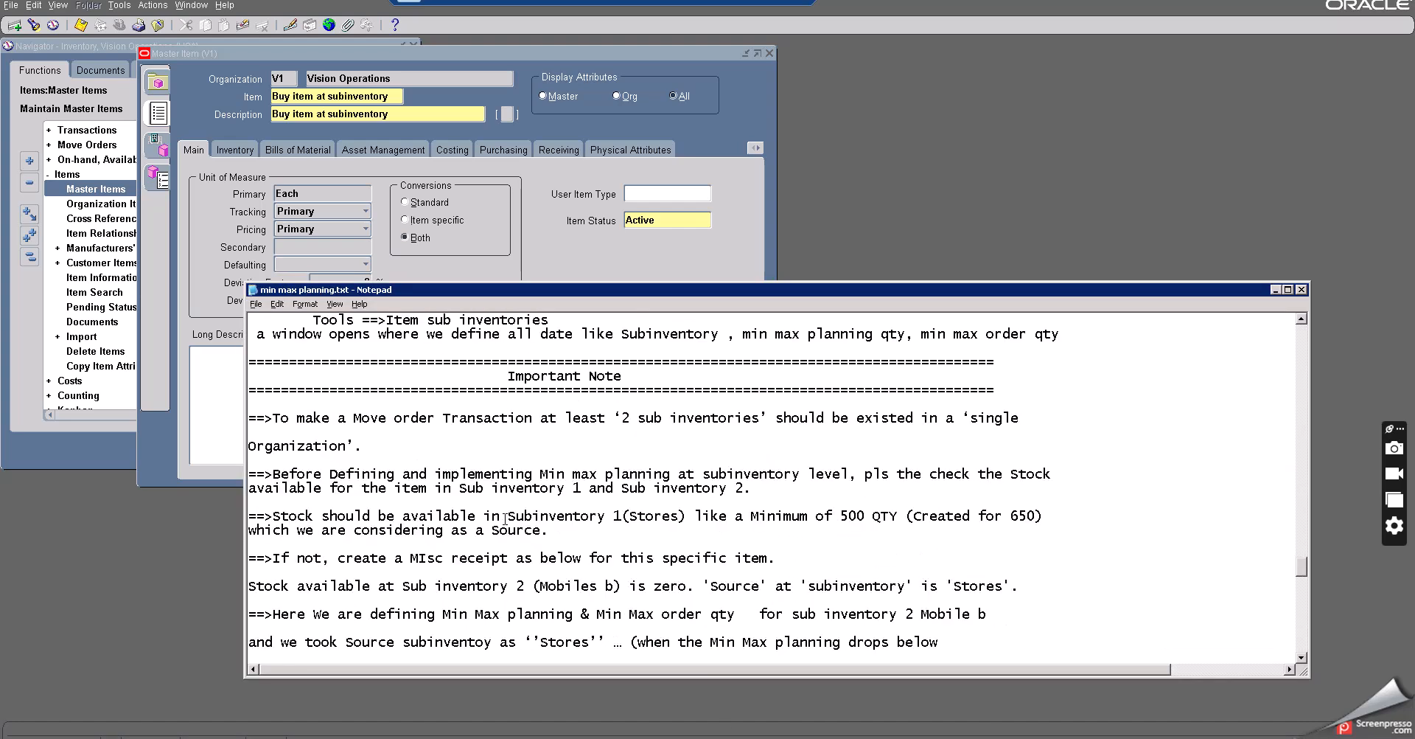
pyautogui.scroll(4, 505, 518)
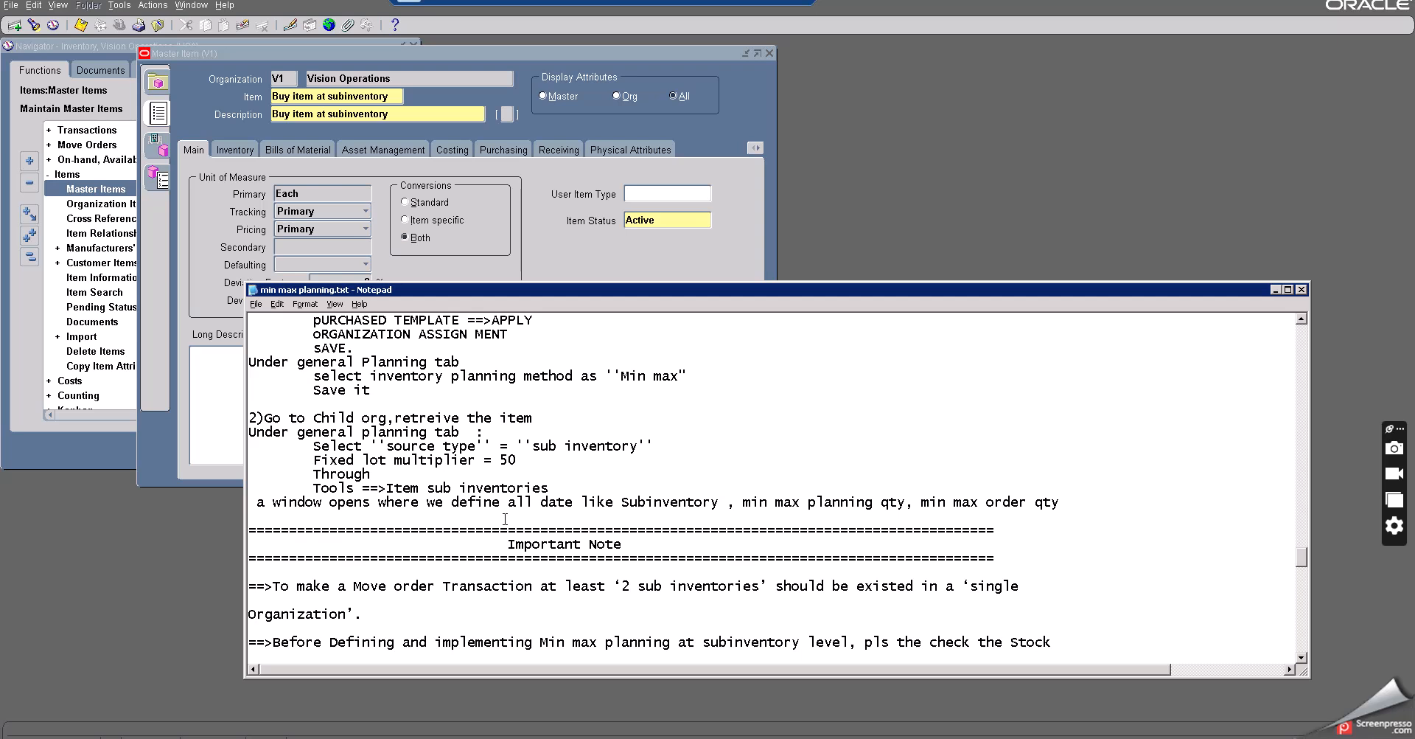
pyautogui.scroll(5, 505, 518)
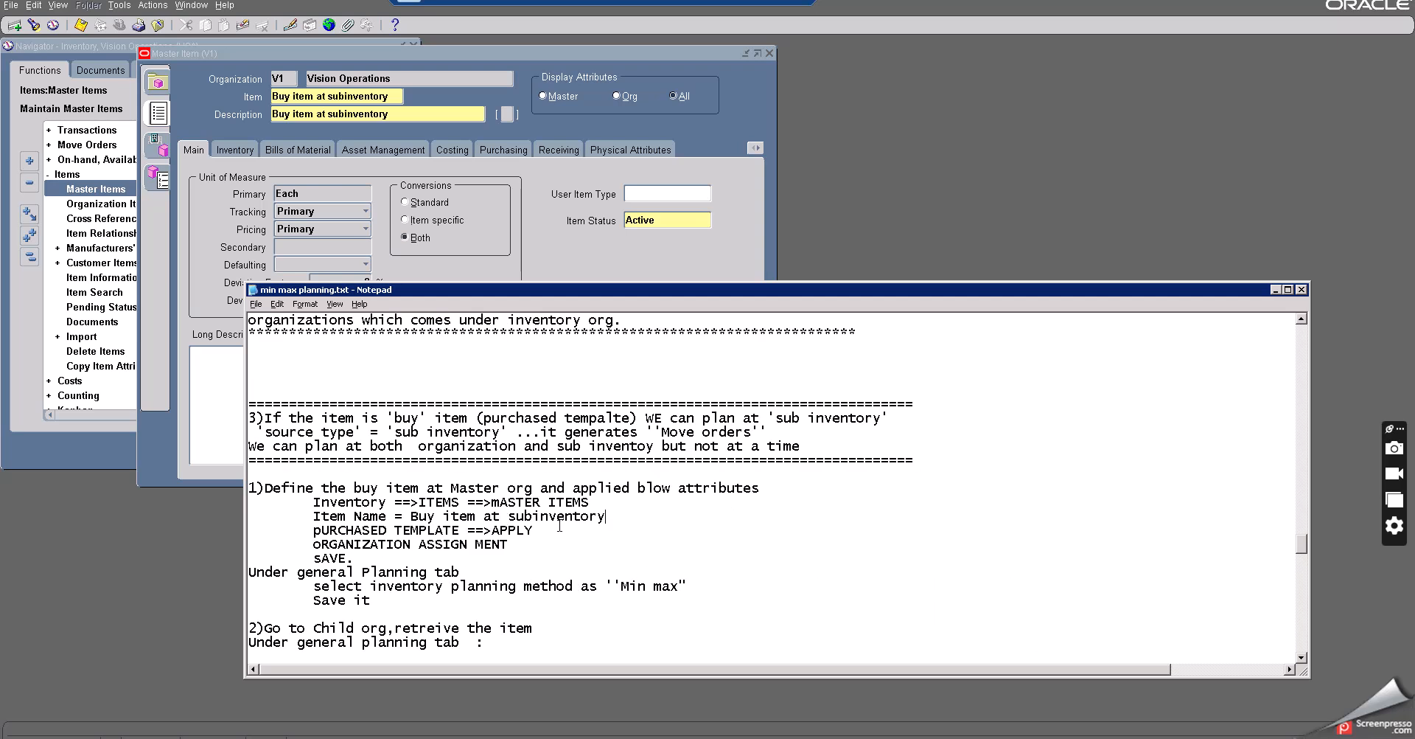
# - Enclose the item name in the notes in single quotes: 'Buy item at subinventory'
pyautogui.click(414, 516)
pyautogui.write("'")
pyautogui.click(623, 516)
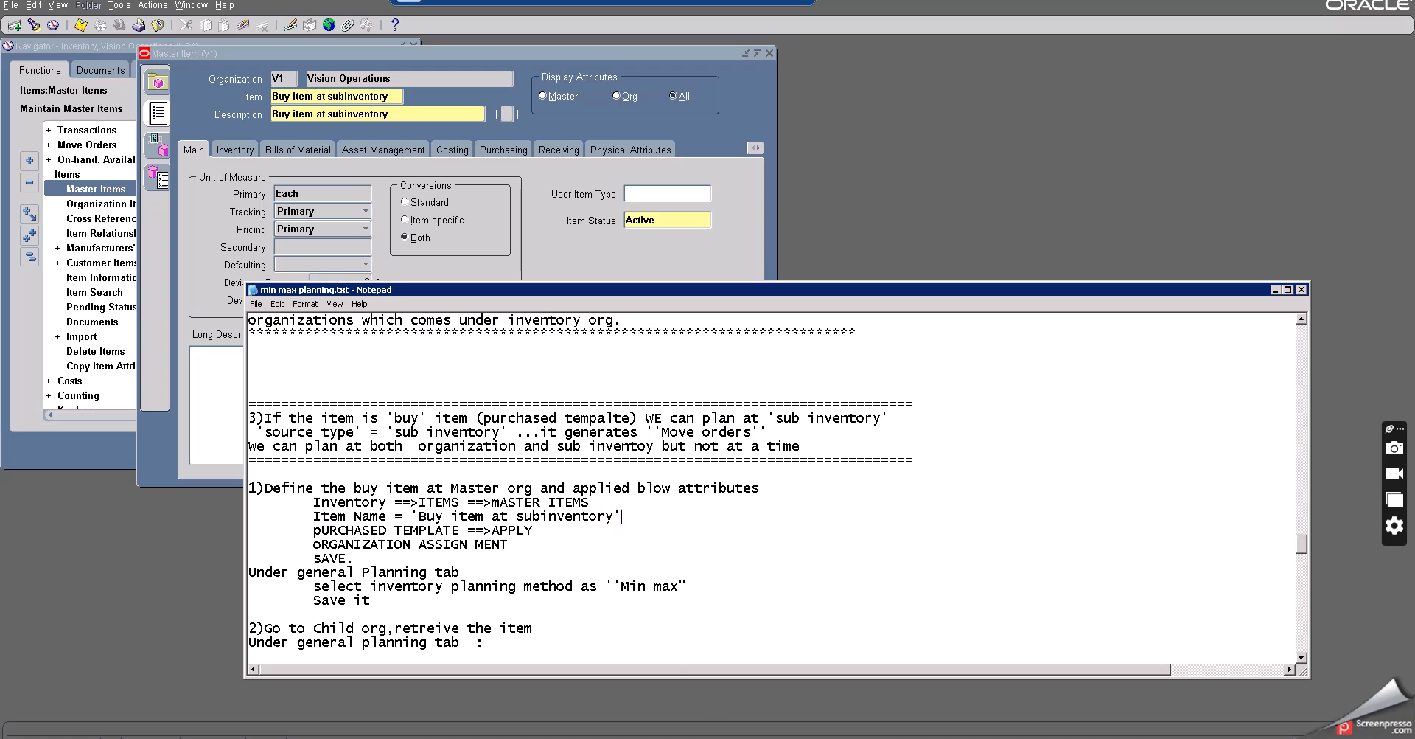
# - Apply the Purchased Item template to the Buy item at subinventory master item and save it
pyautogui.click(514, 230)
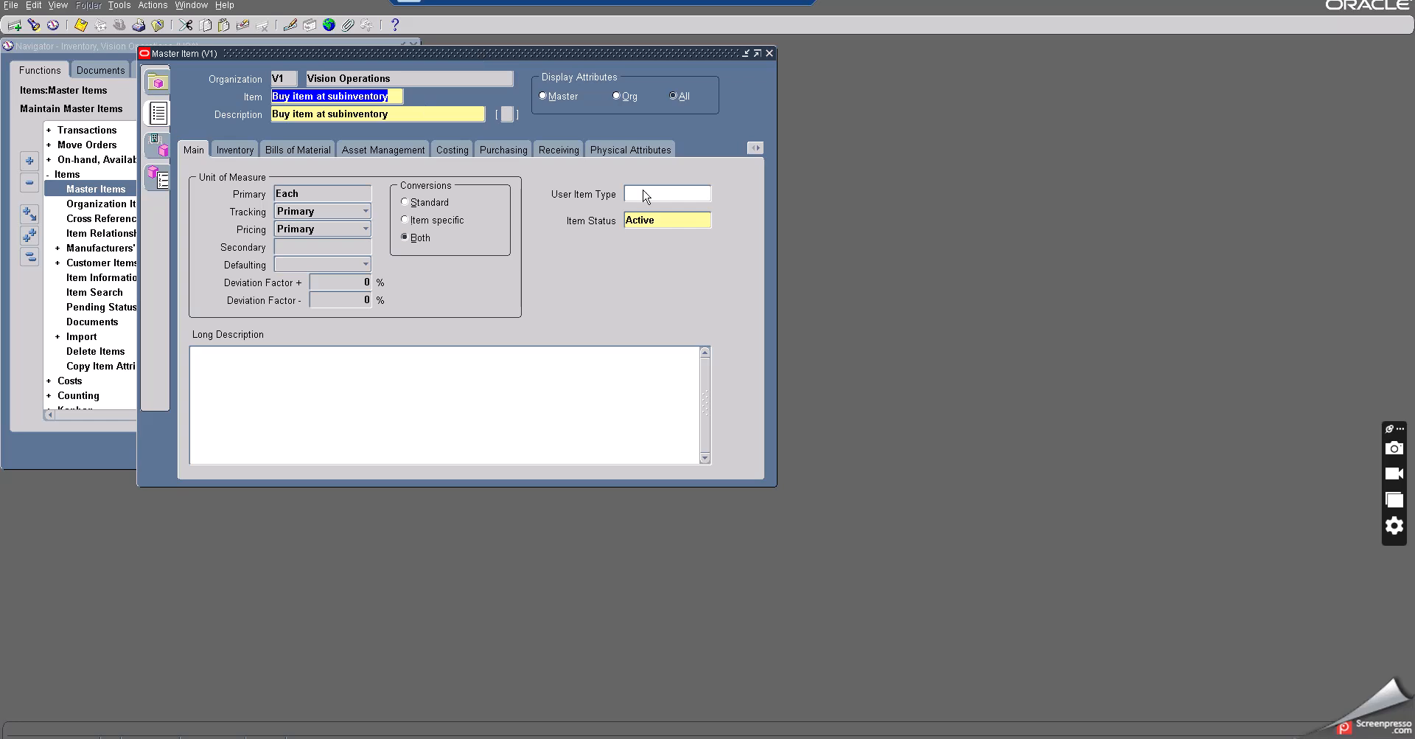
pyautogui.click(118, 6)
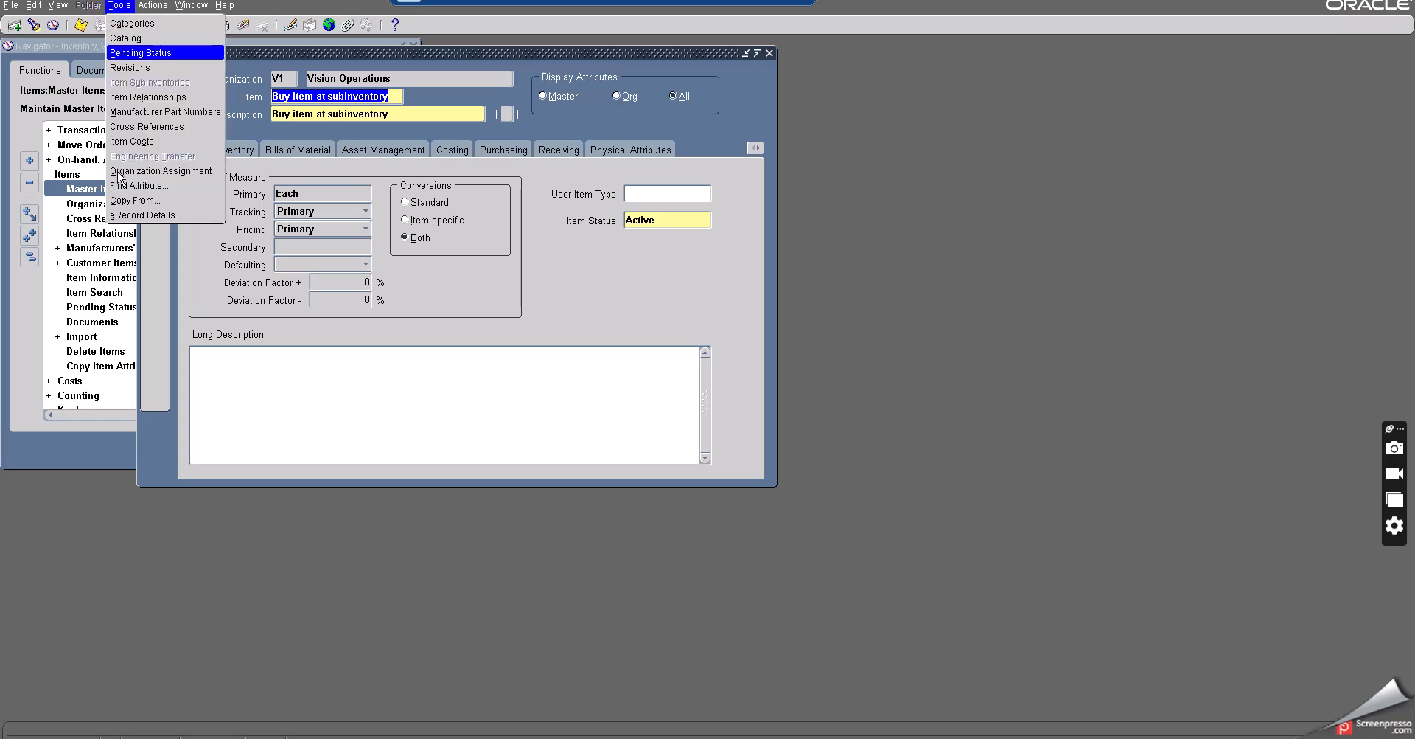
pyautogui.click(127, 199)
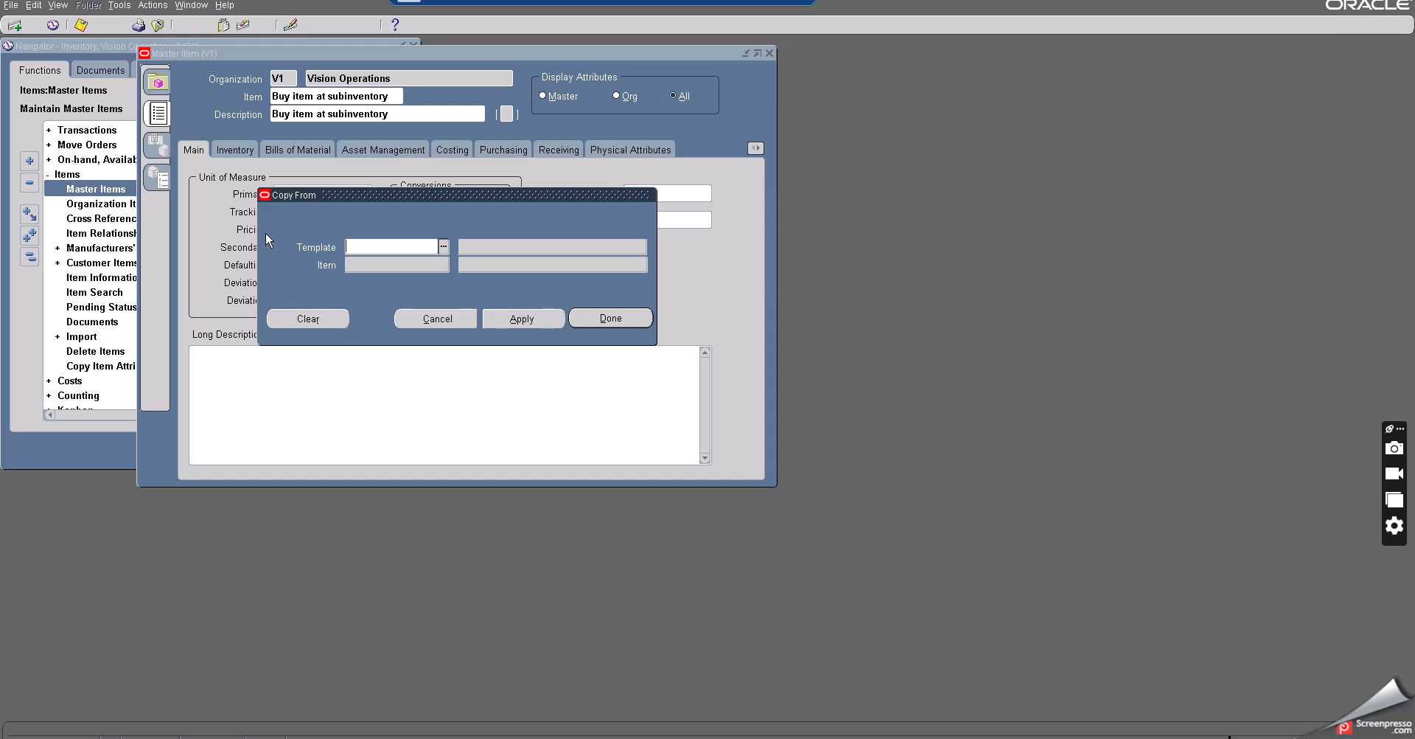
pyautogui.write('Purchased Item')
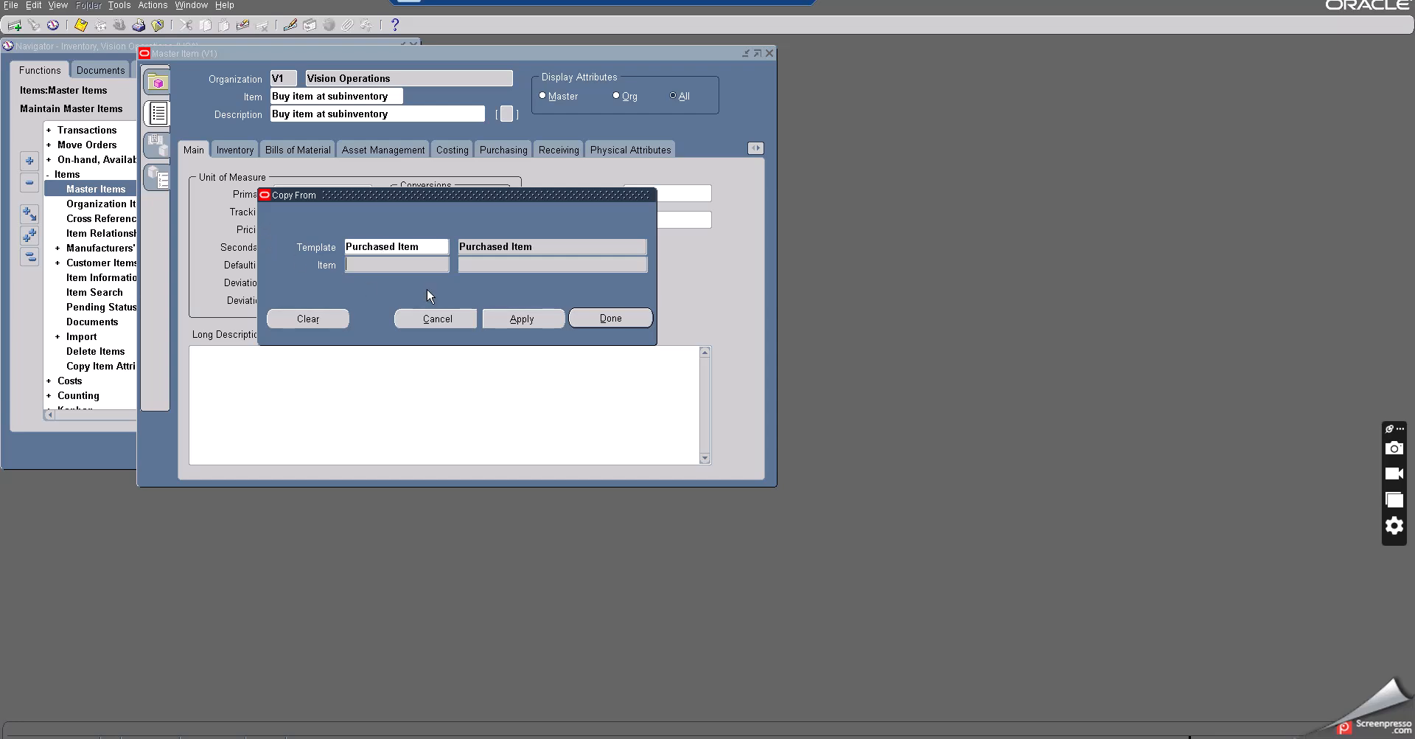
pyautogui.click(529, 320)
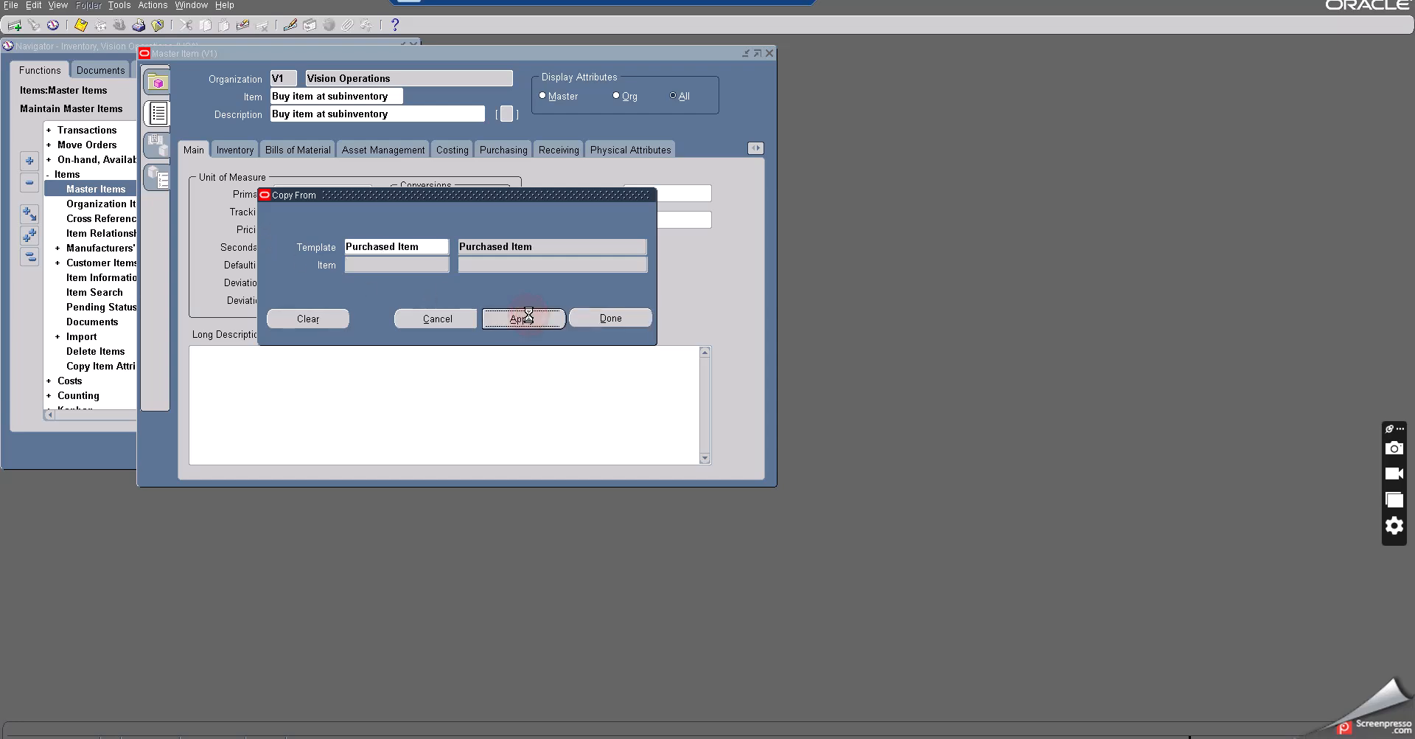
pyautogui.click(602, 319)
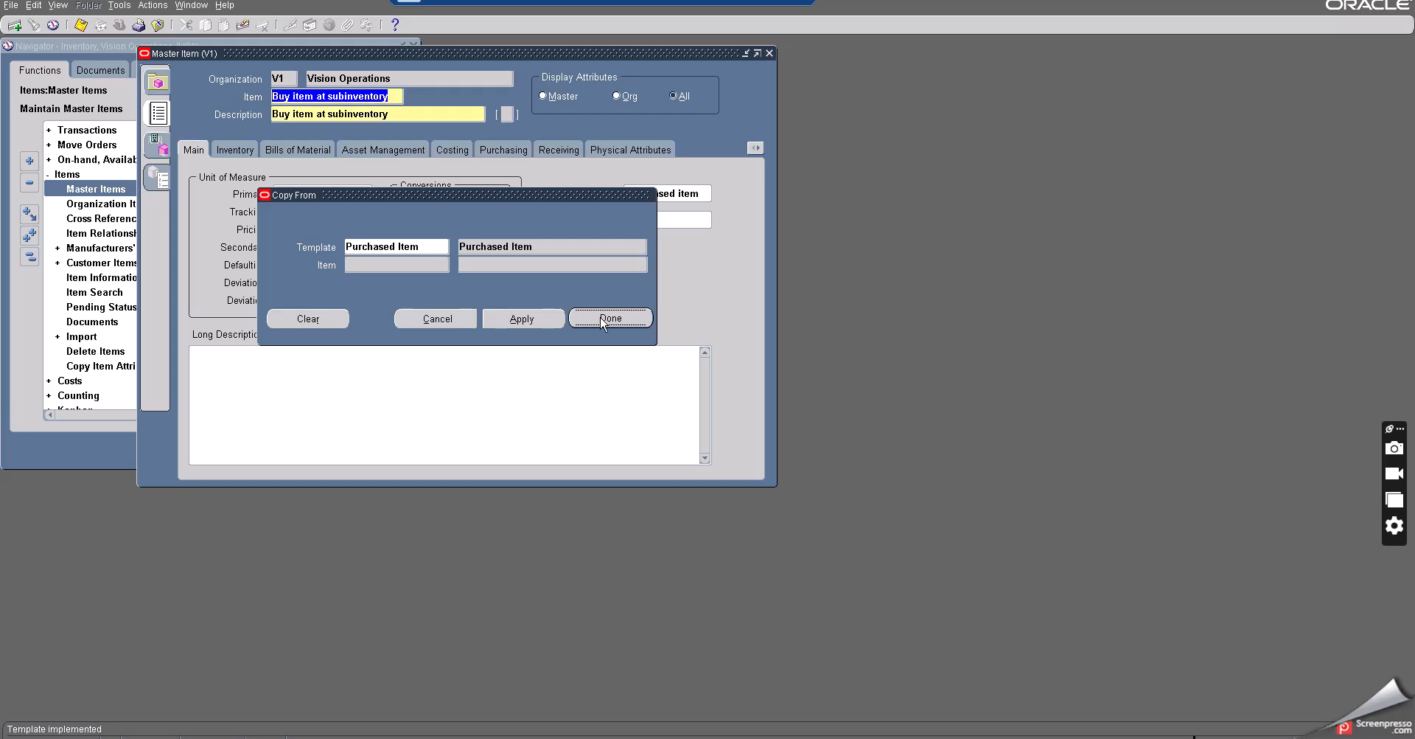
pyautogui.click(83, 26)
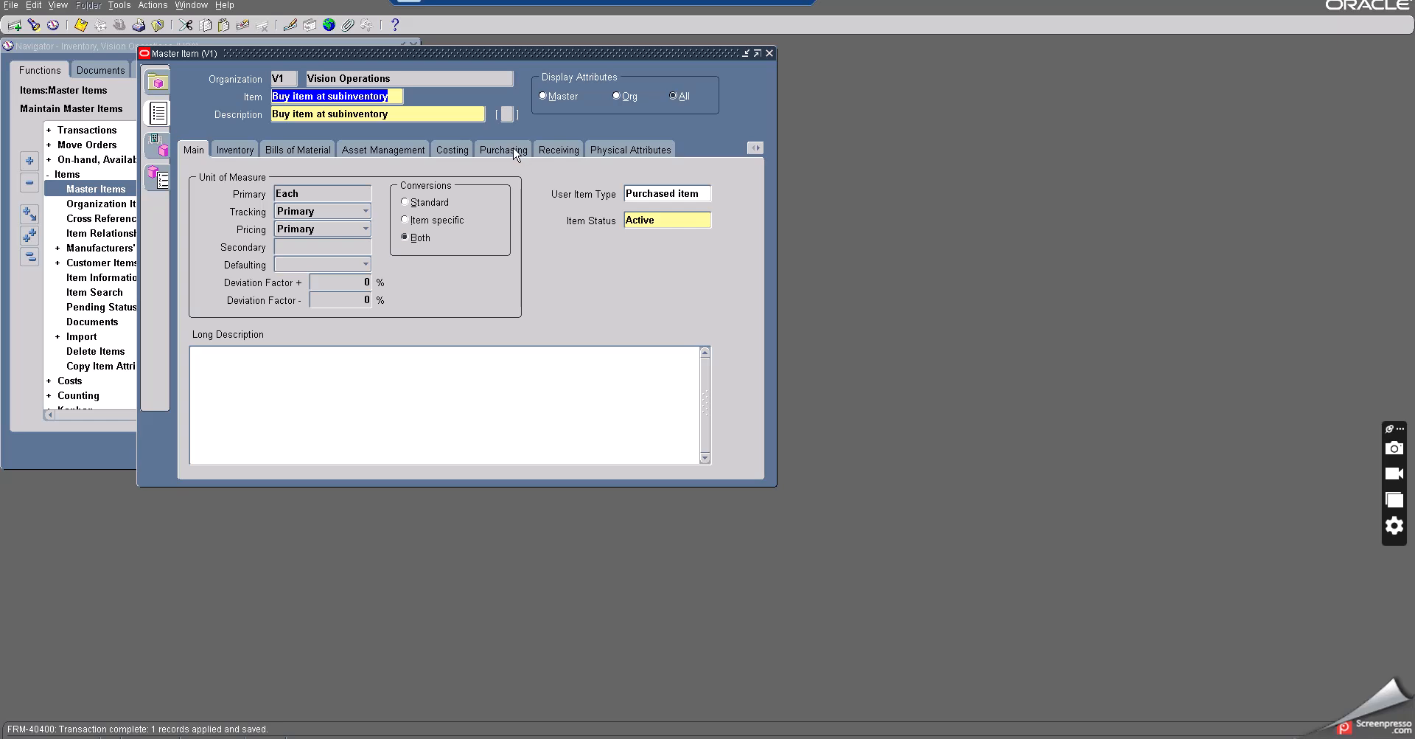
# - Set the item's list price to 6 on the purchasing attributes and save
pyautogui.click(514, 150)
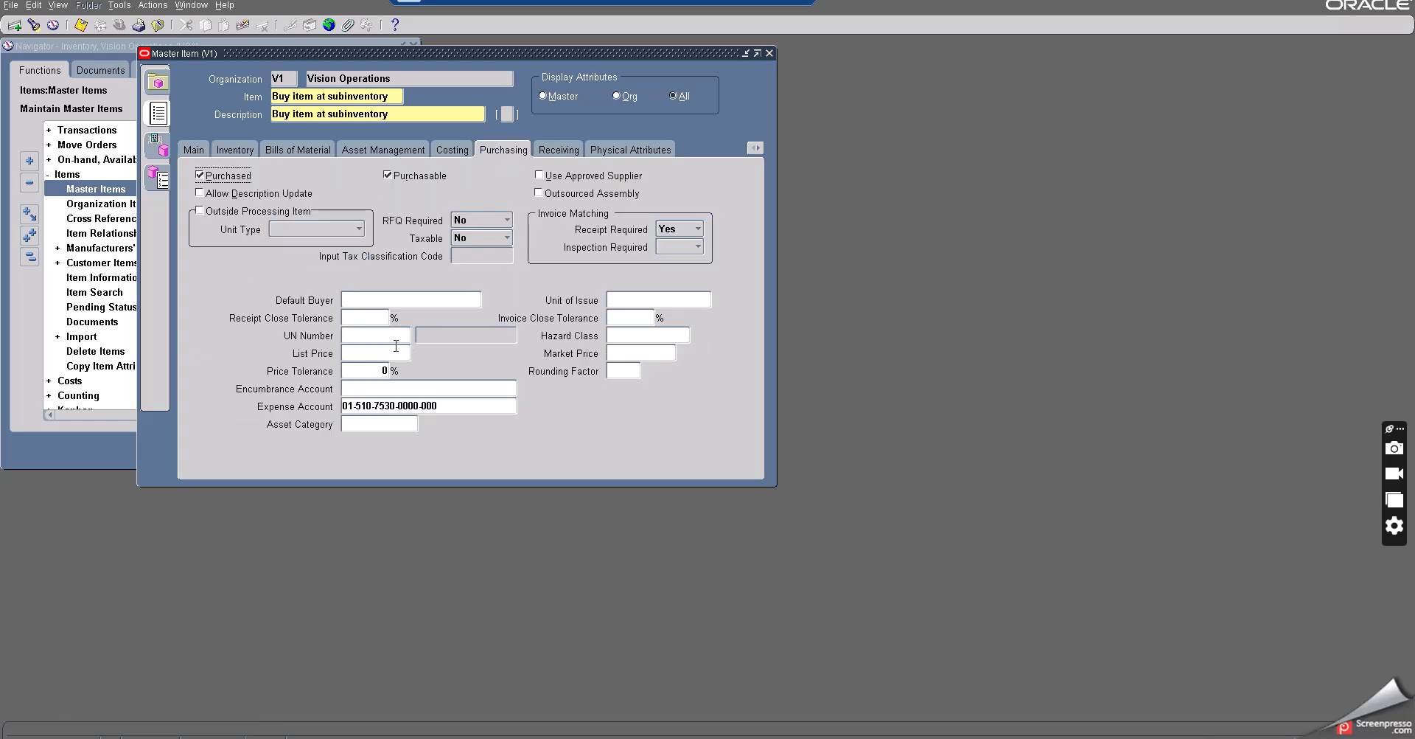
pyautogui.click(366, 355)
pyautogui.click(79, 27)
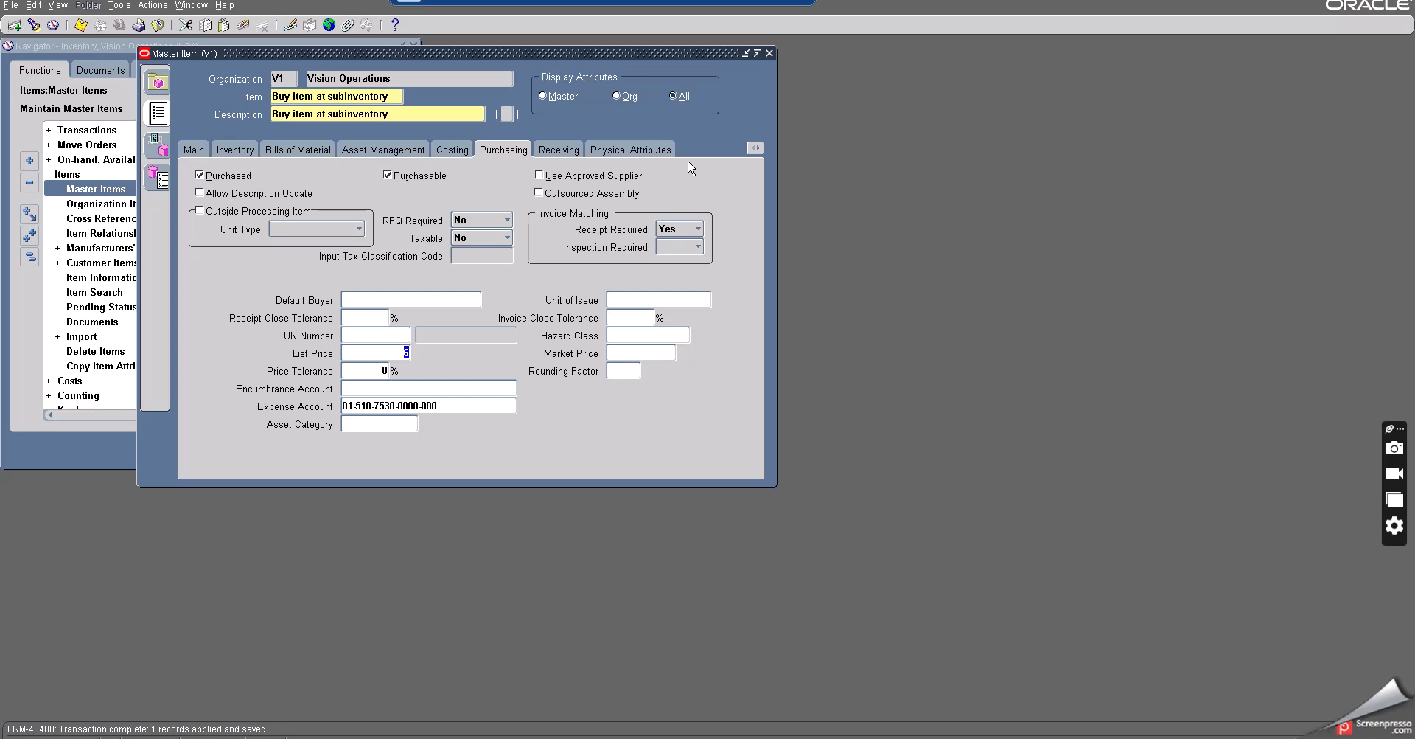
# - Open the Vision Operations organization attributes of the item and set its inventory planning method to Min-Max, then save
pyautogui.click(165, 149)
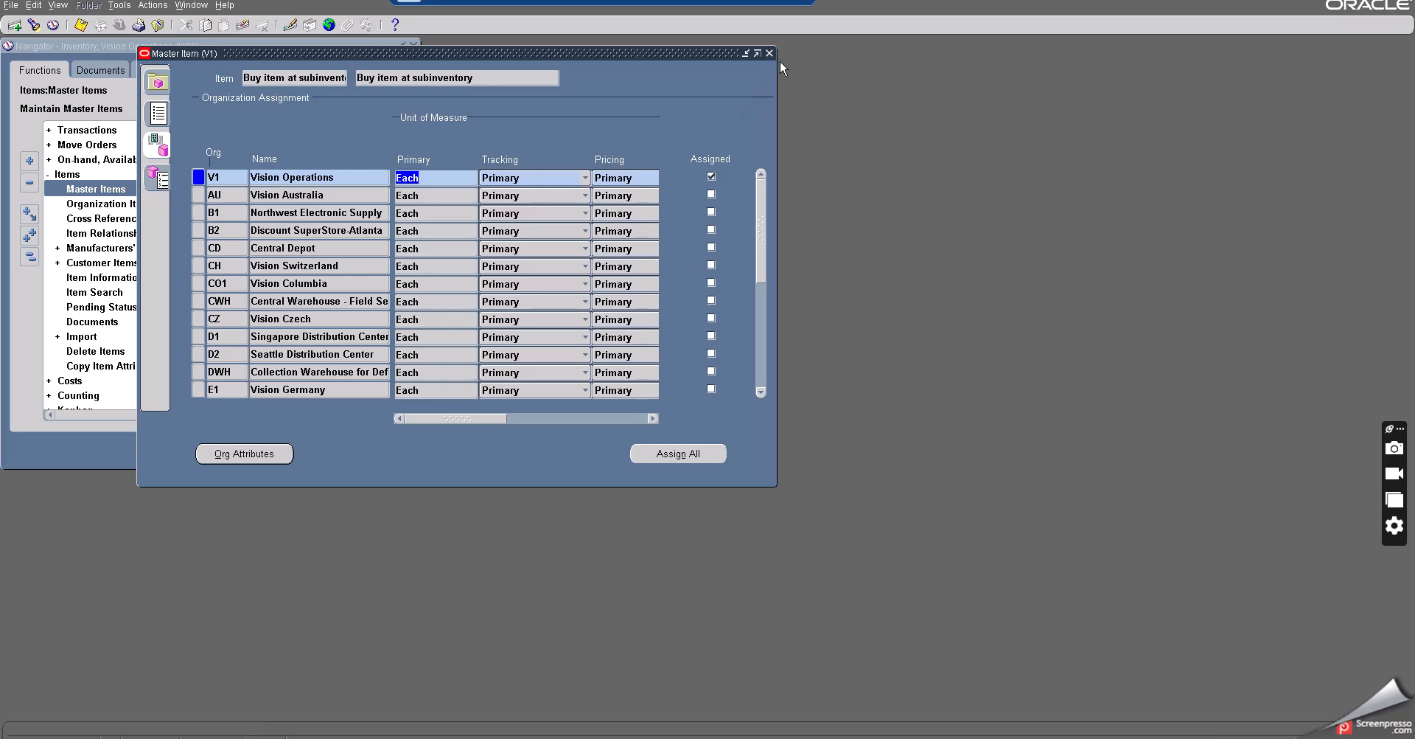
pyautogui.click(255, 453)
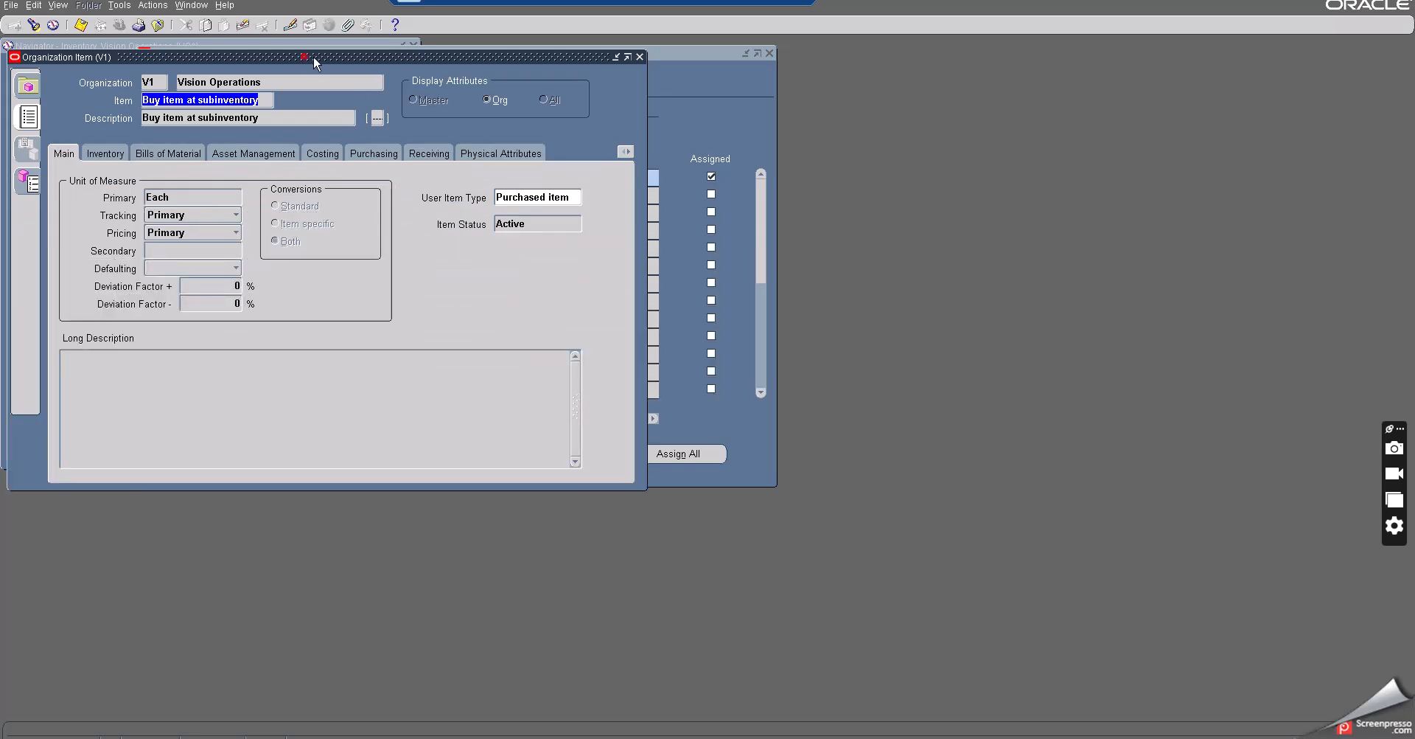
pyautogui.moveTo(314, 62); pyautogui.dragTo(458, 57)
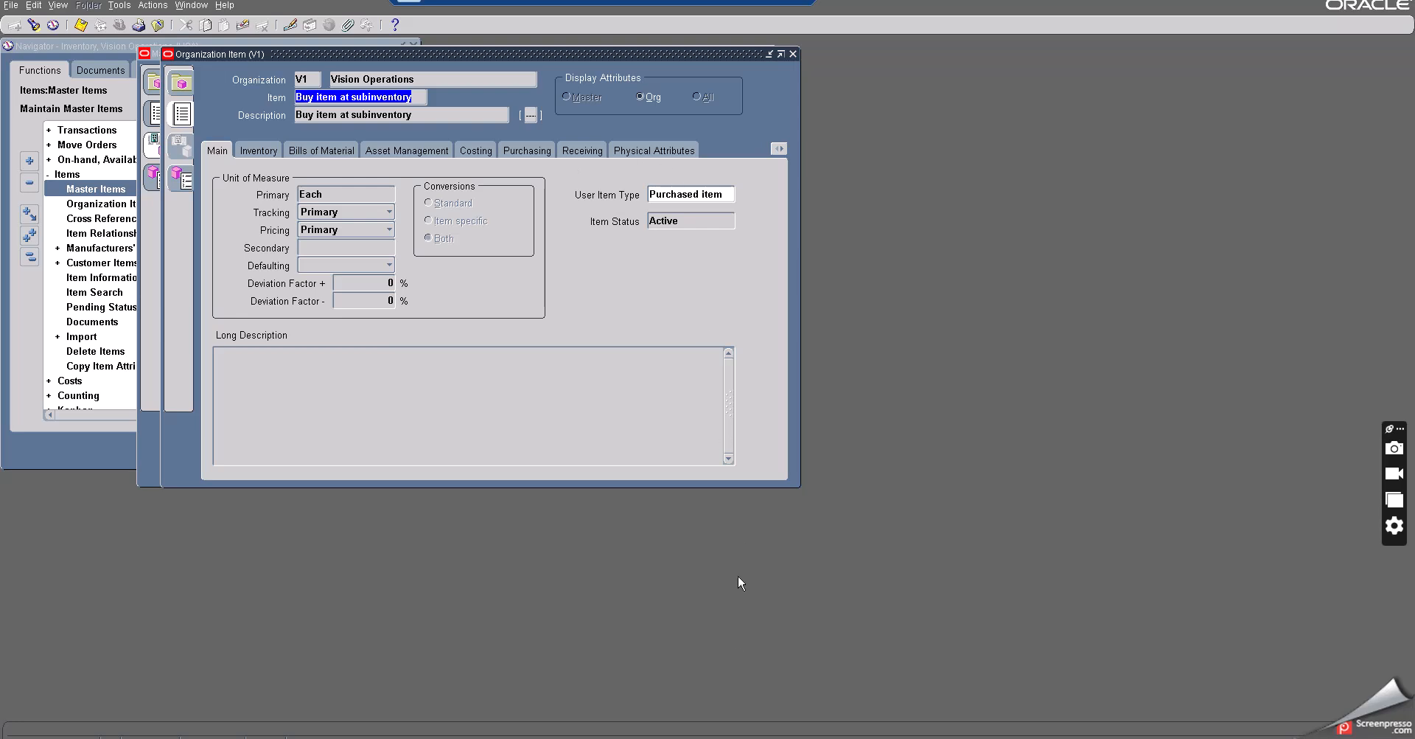
pyautogui.click(781, 152)
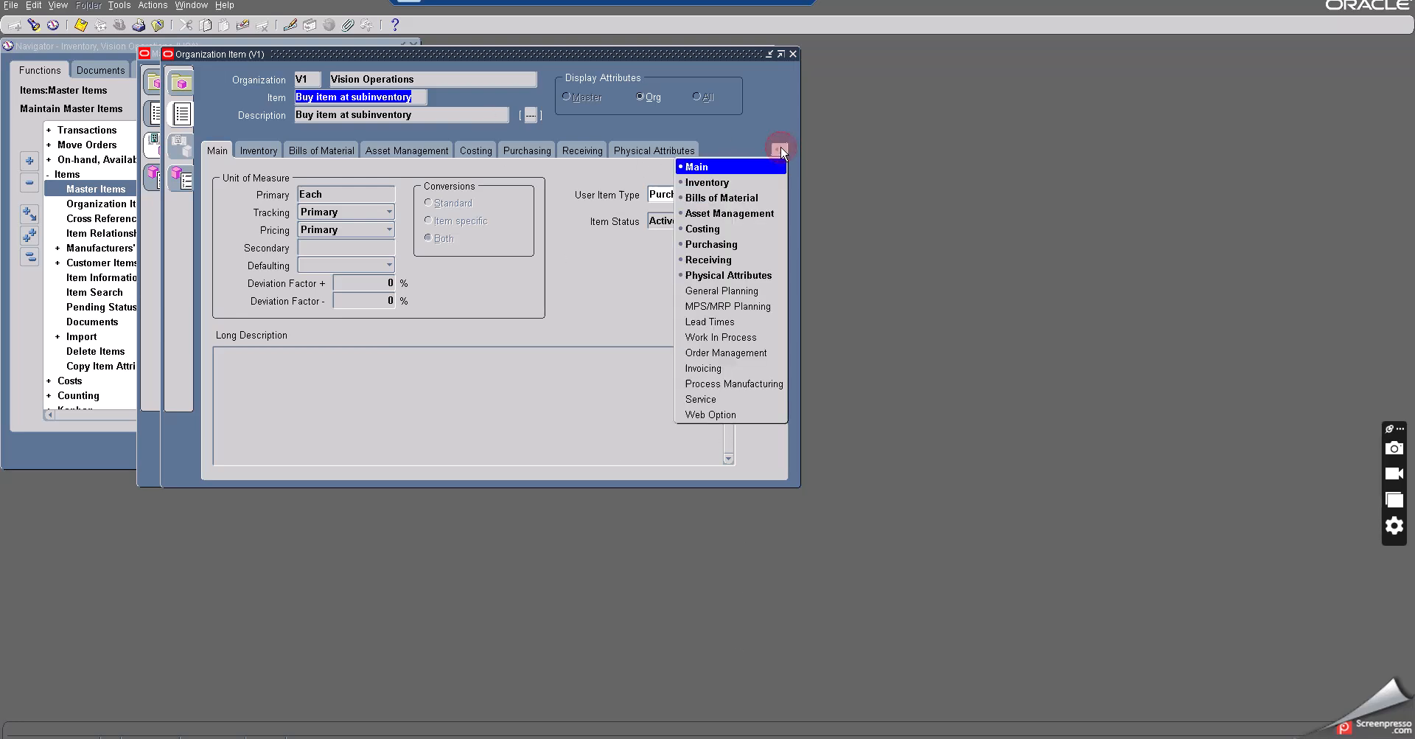
pyautogui.click(710, 291)
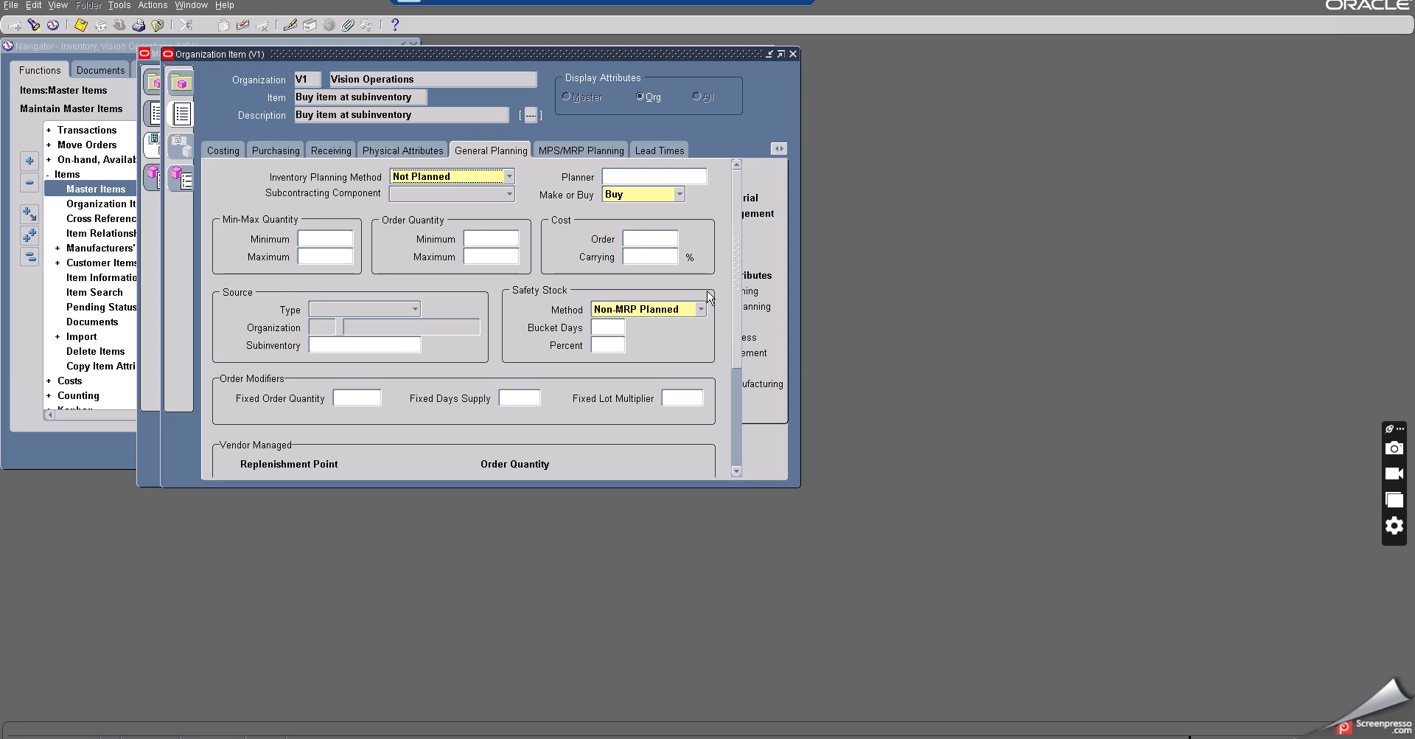
pyautogui.click(437, 183)
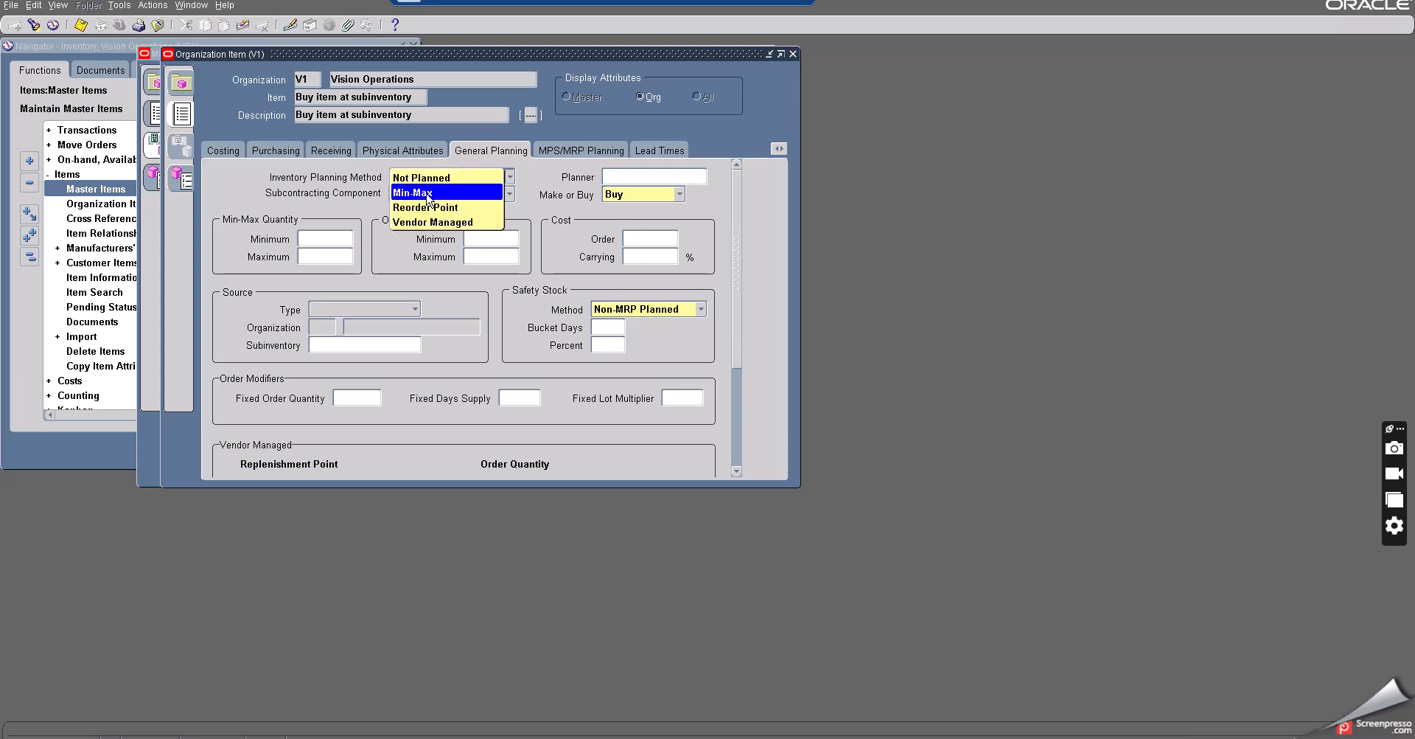
pyautogui.click(429, 193)
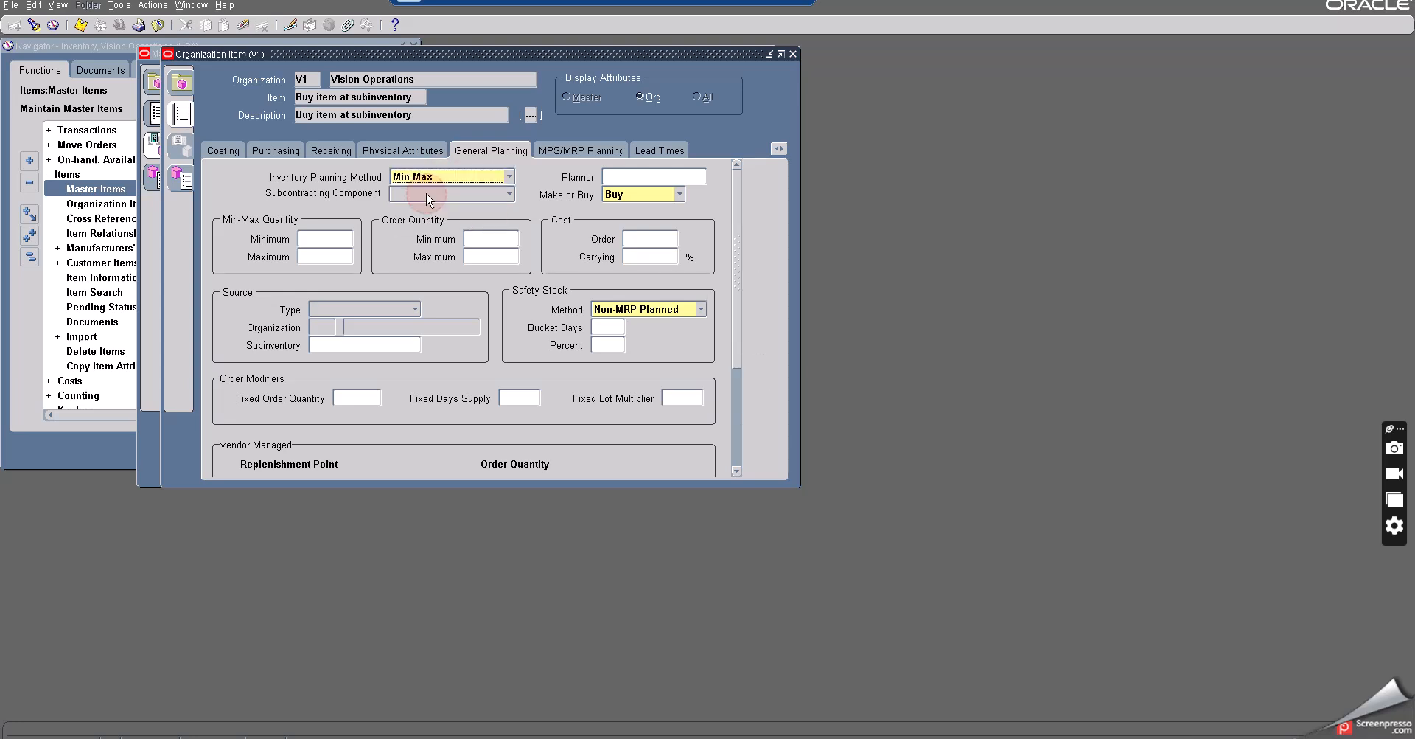
pyautogui.click(81, 25)
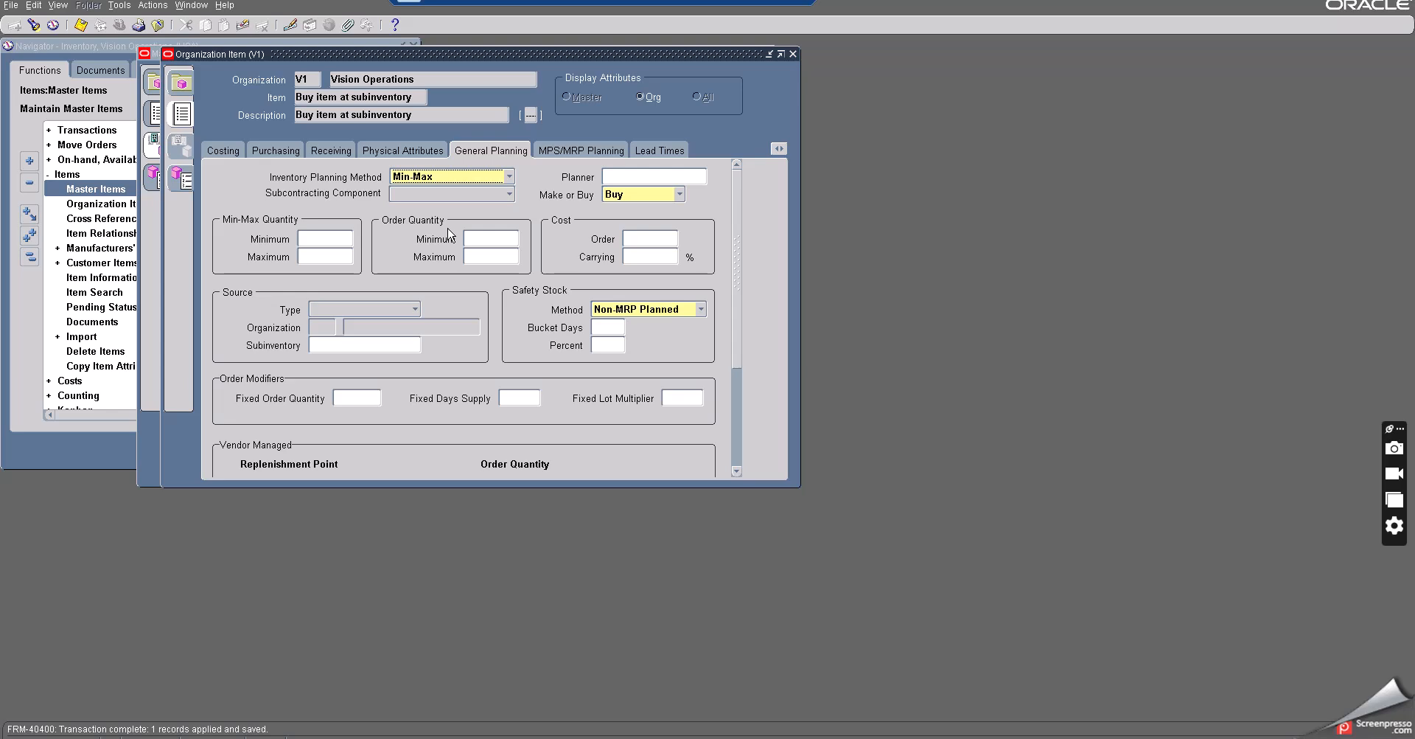
# - Review the item's lead time and costing attributes and the child-org steps in the min max planning notes
pyautogui.click(677, 398)
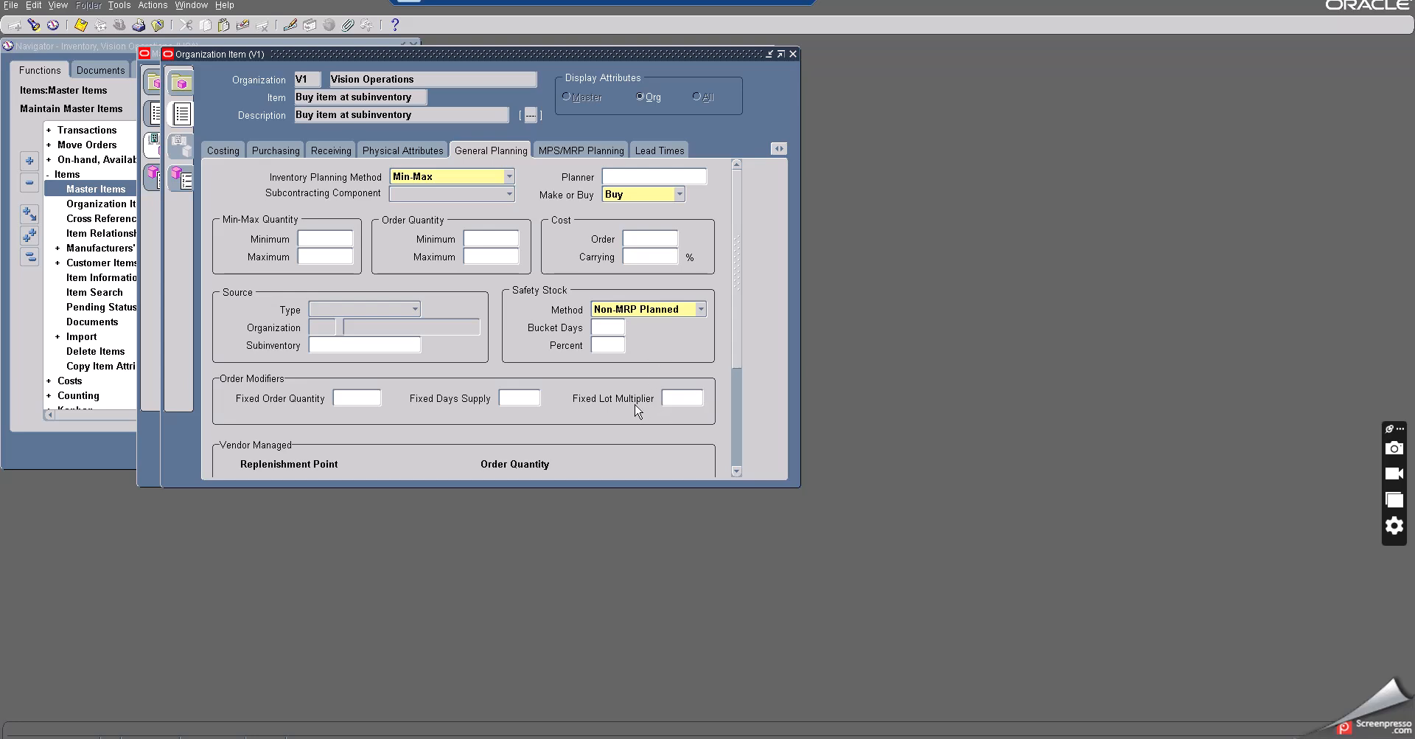
pyautogui.click(653, 152)
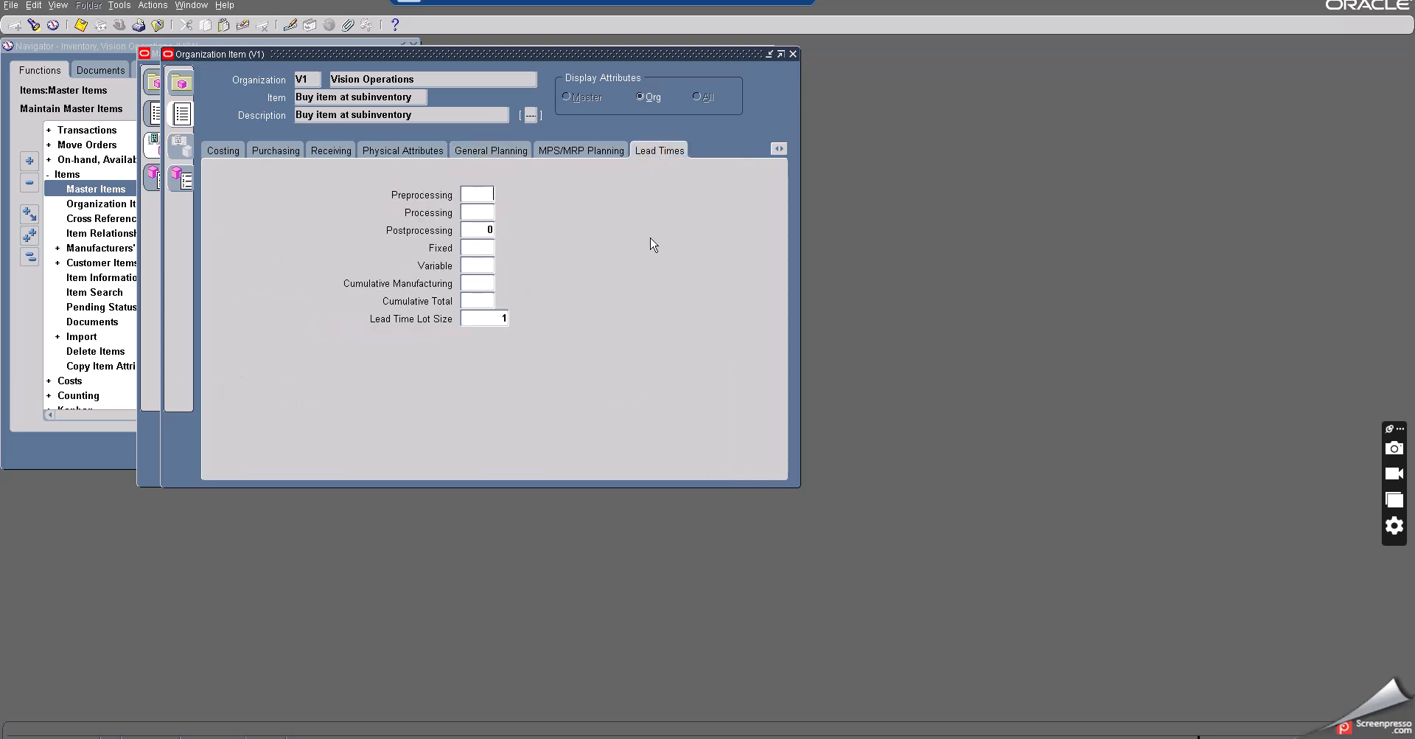
pyautogui.click(227, 151)
pyautogui.click(82, 25)
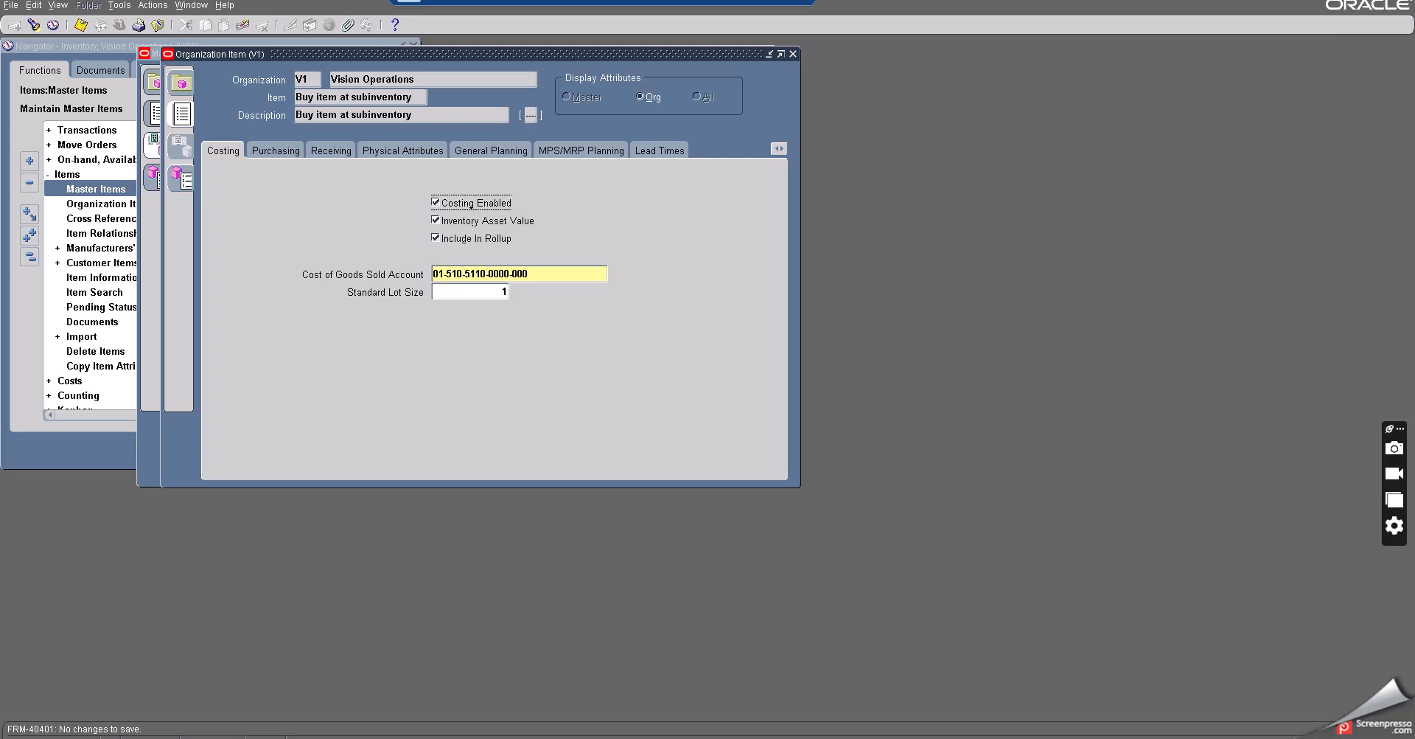
pyautogui.hotkey('alt', 'Tab')
pyautogui.scroll(-1, 519, 496)
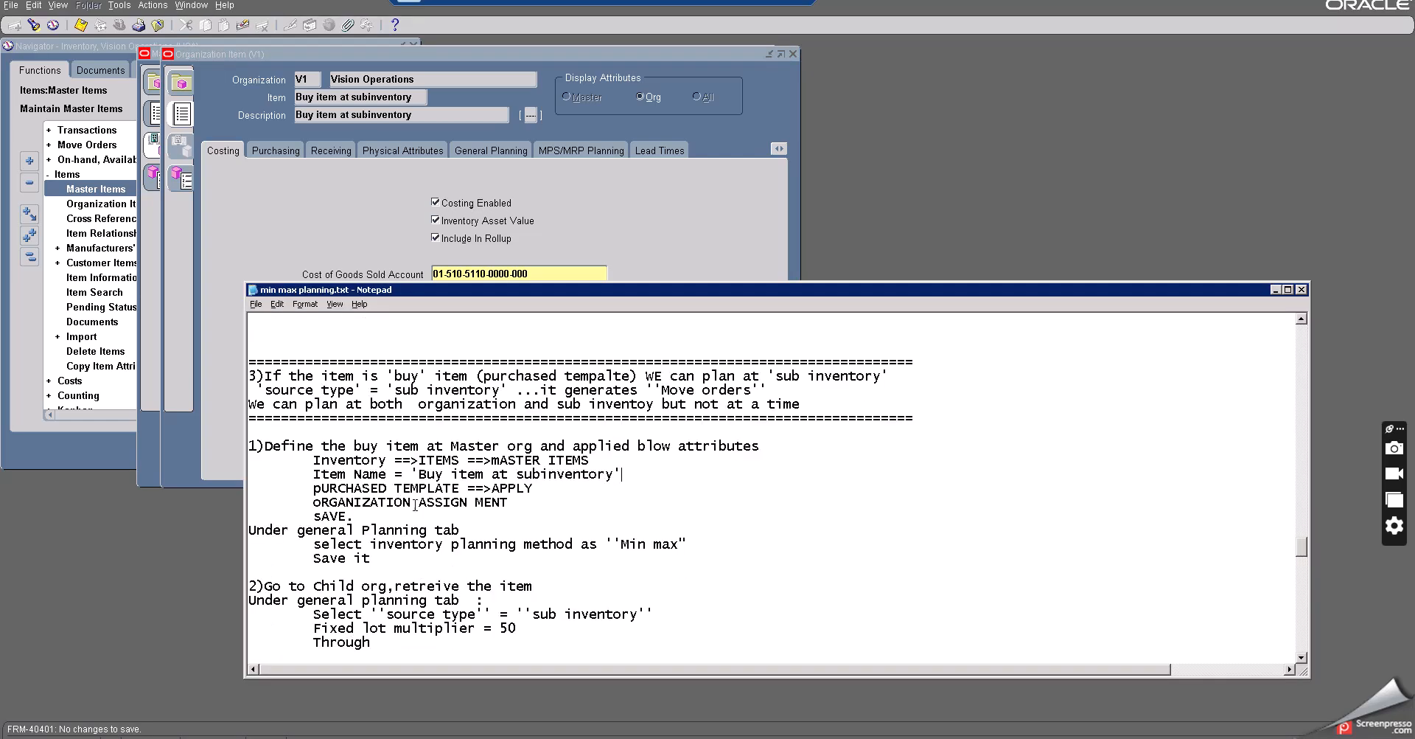
pyautogui.scroll(-1, 401, 509)
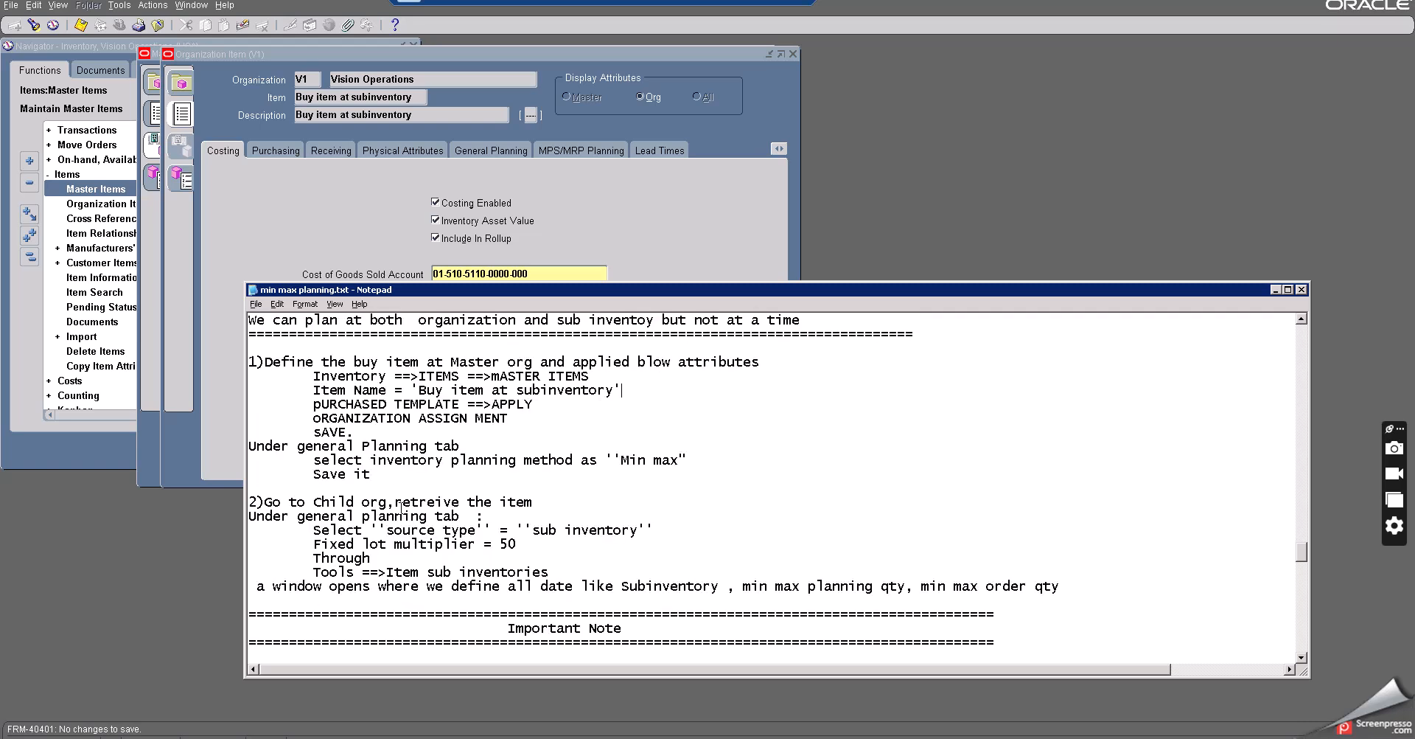
pyautogui.scroll(-1, 400, 507)
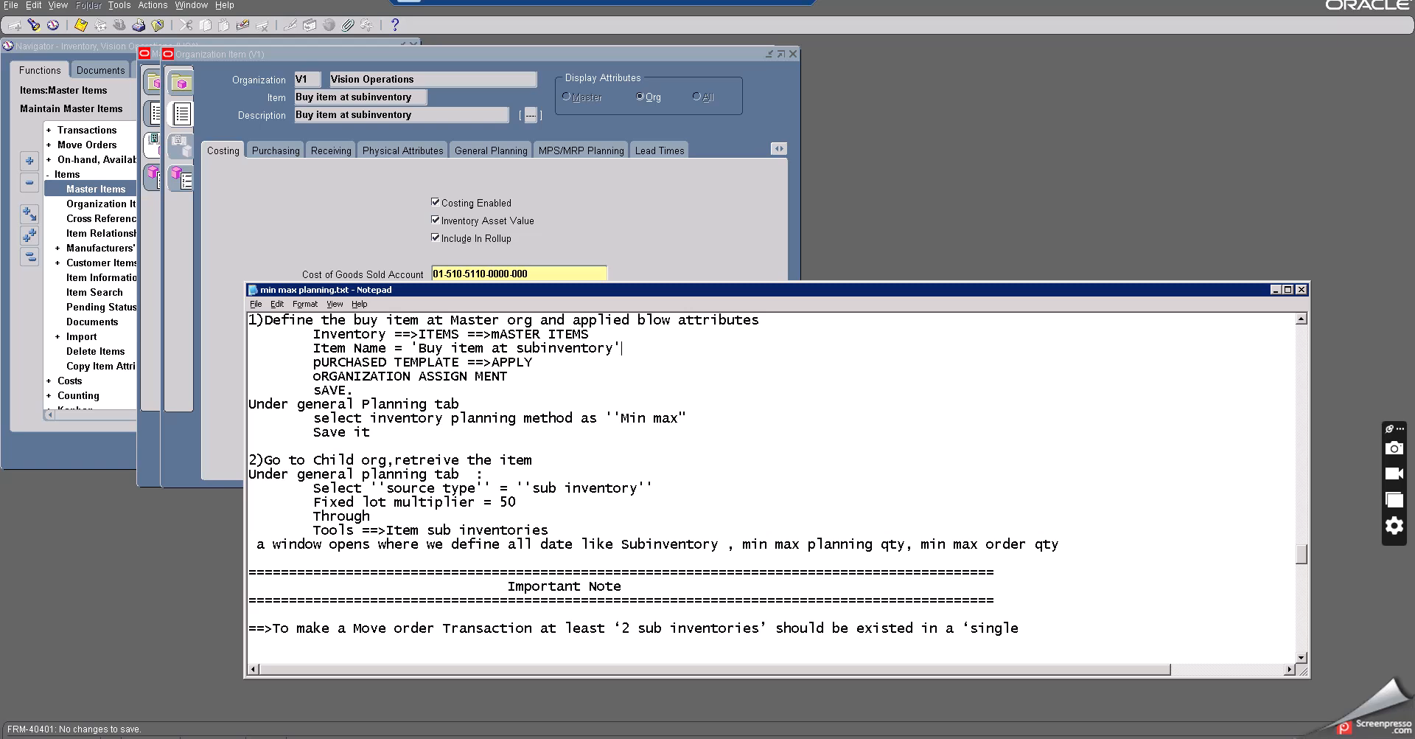
pyautogui.hotkey('alt', 'Tab')
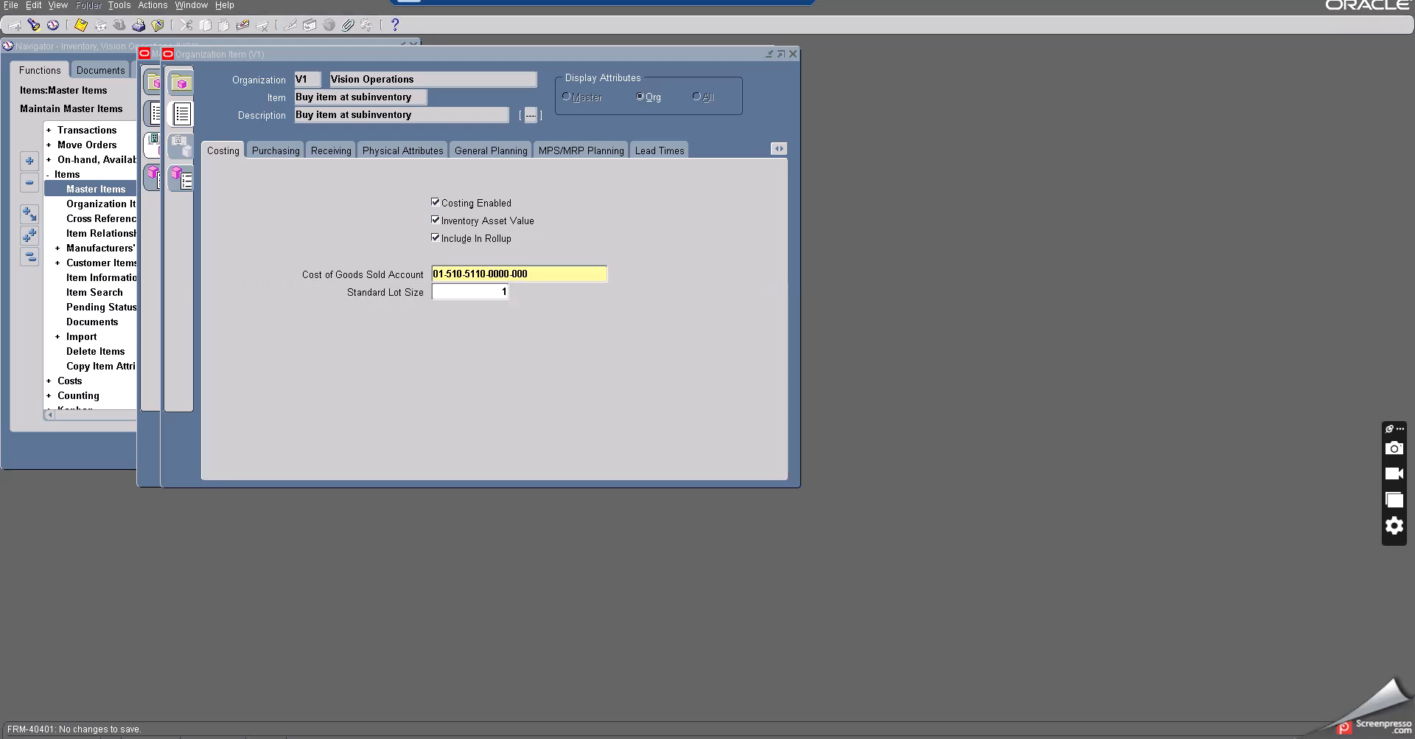
# - Open Item Subinventories for the item and add the Mobile B subinventory
pyautogui.click(266, 152)
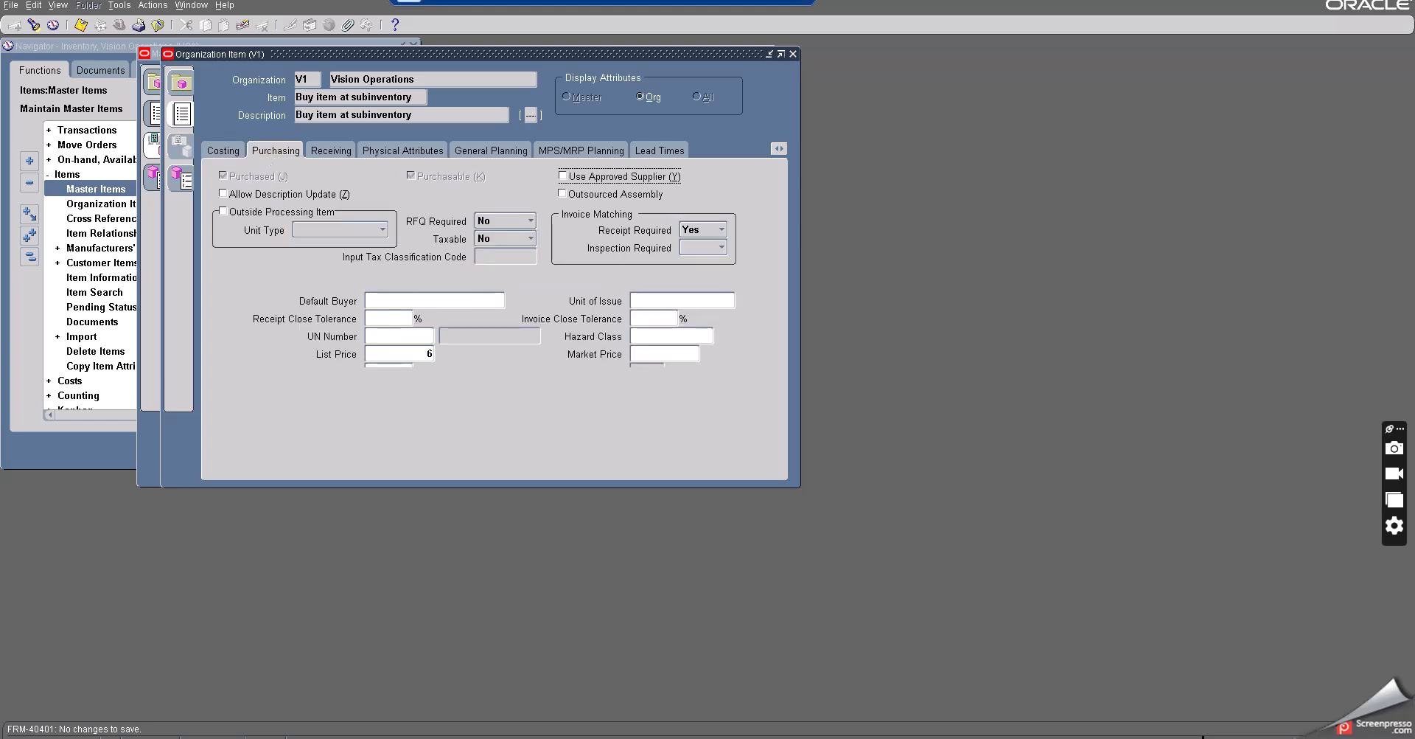
pyautogui.click(119, 6)
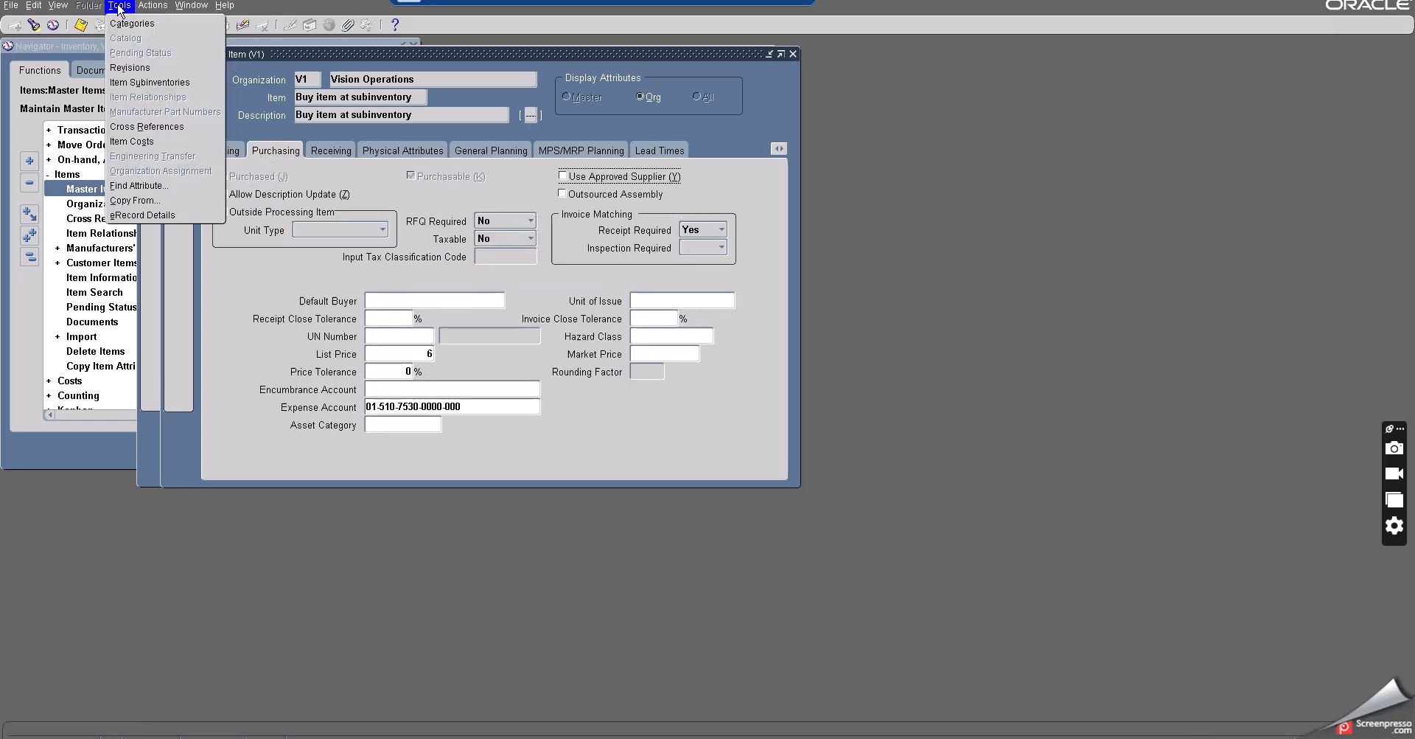
pyautogui.click(127, 81)
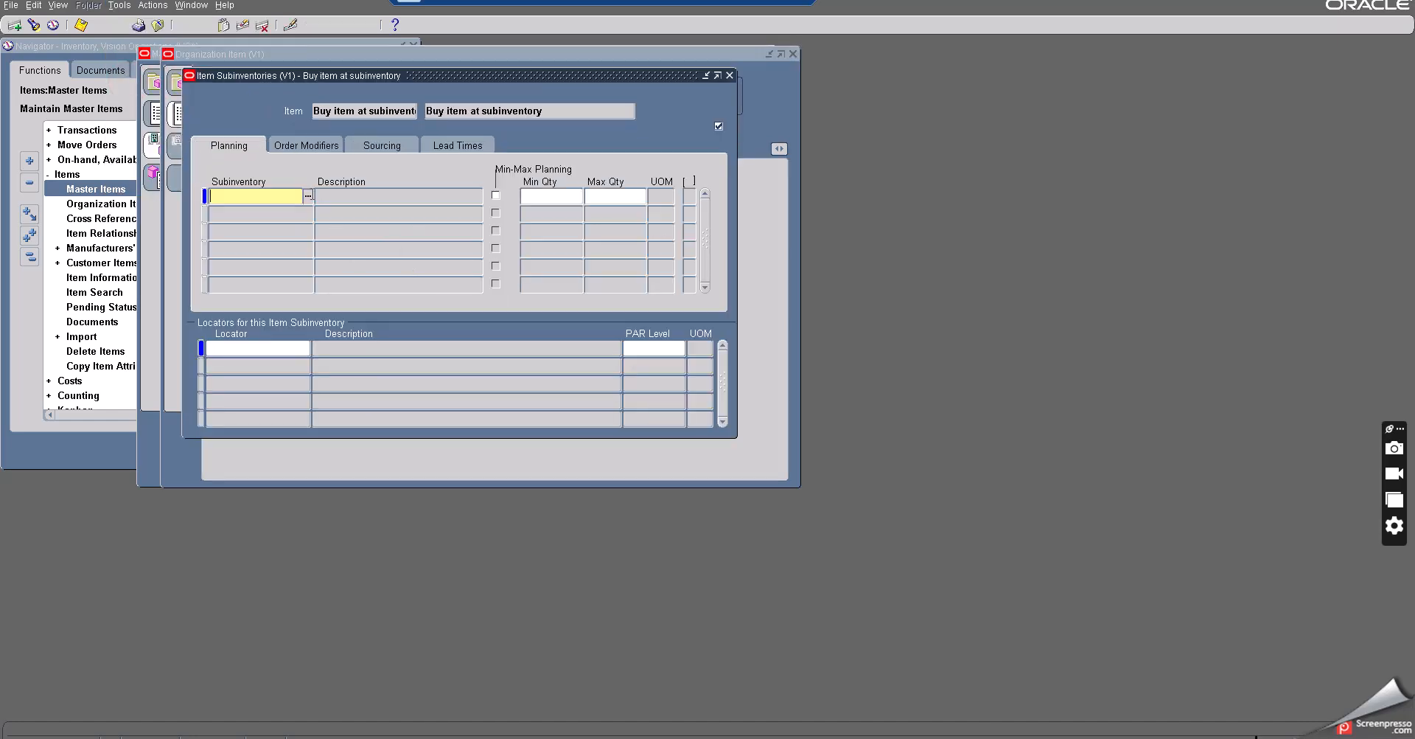
pyautogui.click(308, 198)
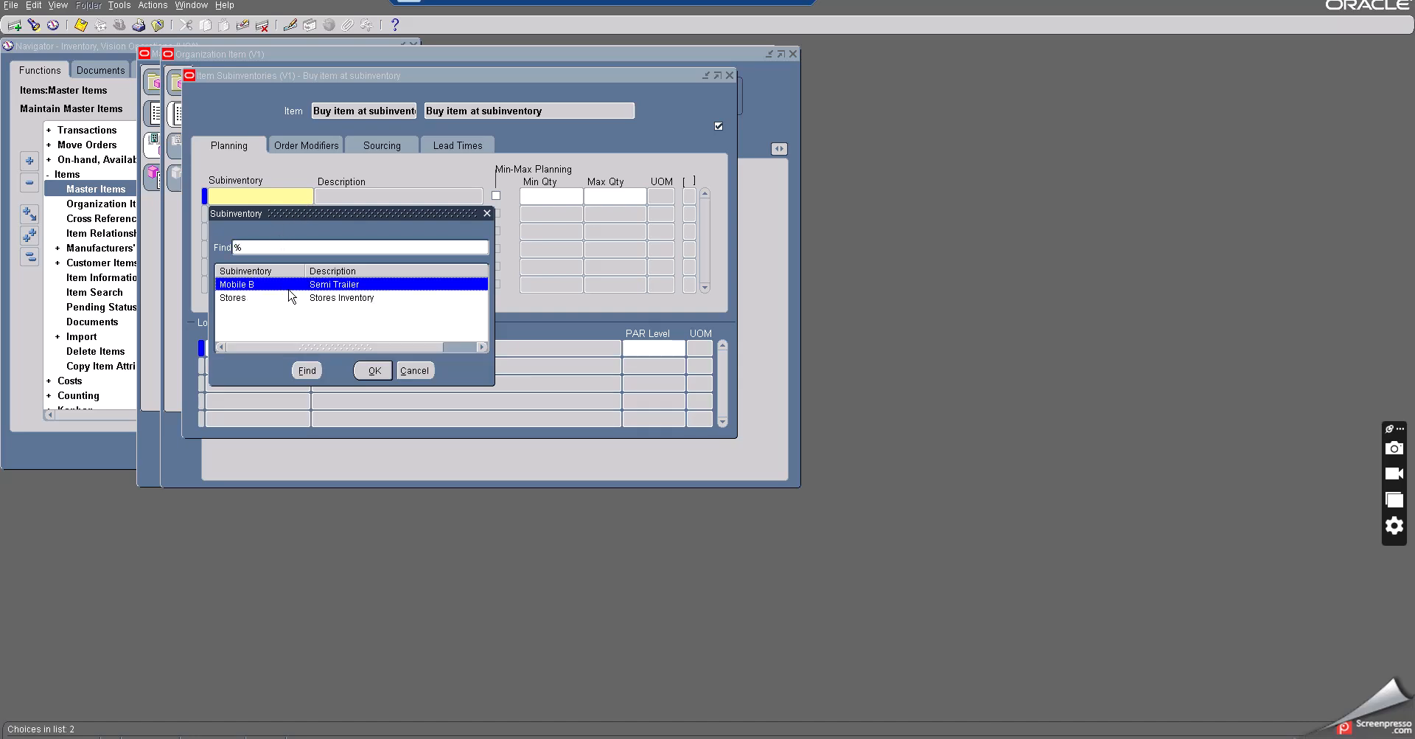
pyautogui.click(333, 286)
pyautogui.click(372, 370)
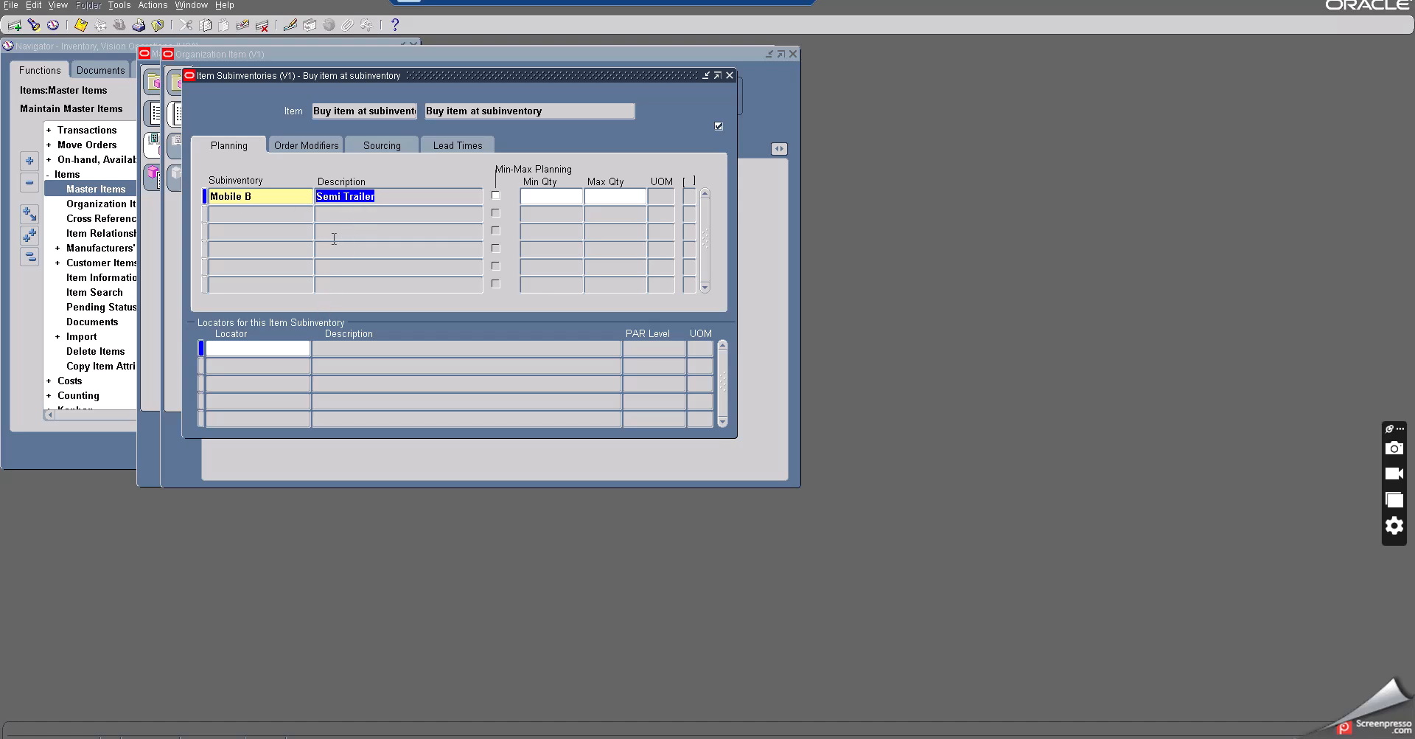
# - Enable min-max planning for Mobile B with minimum quantity 50 and maximum quantity 500, and save
pyautogui.click(496, 195)
pyautogui.click(555, 196)
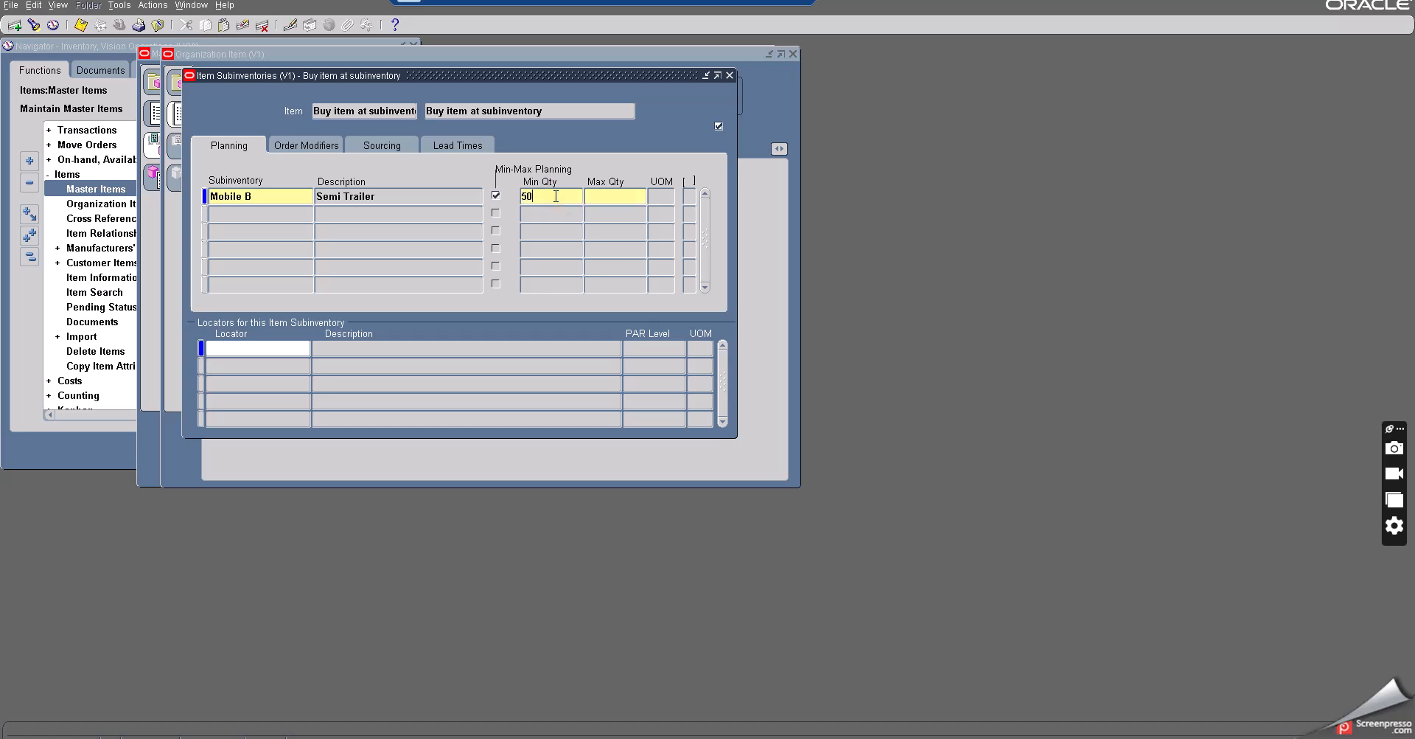
pyautogui.press('Tab')
pyautogui.click(81, 25)
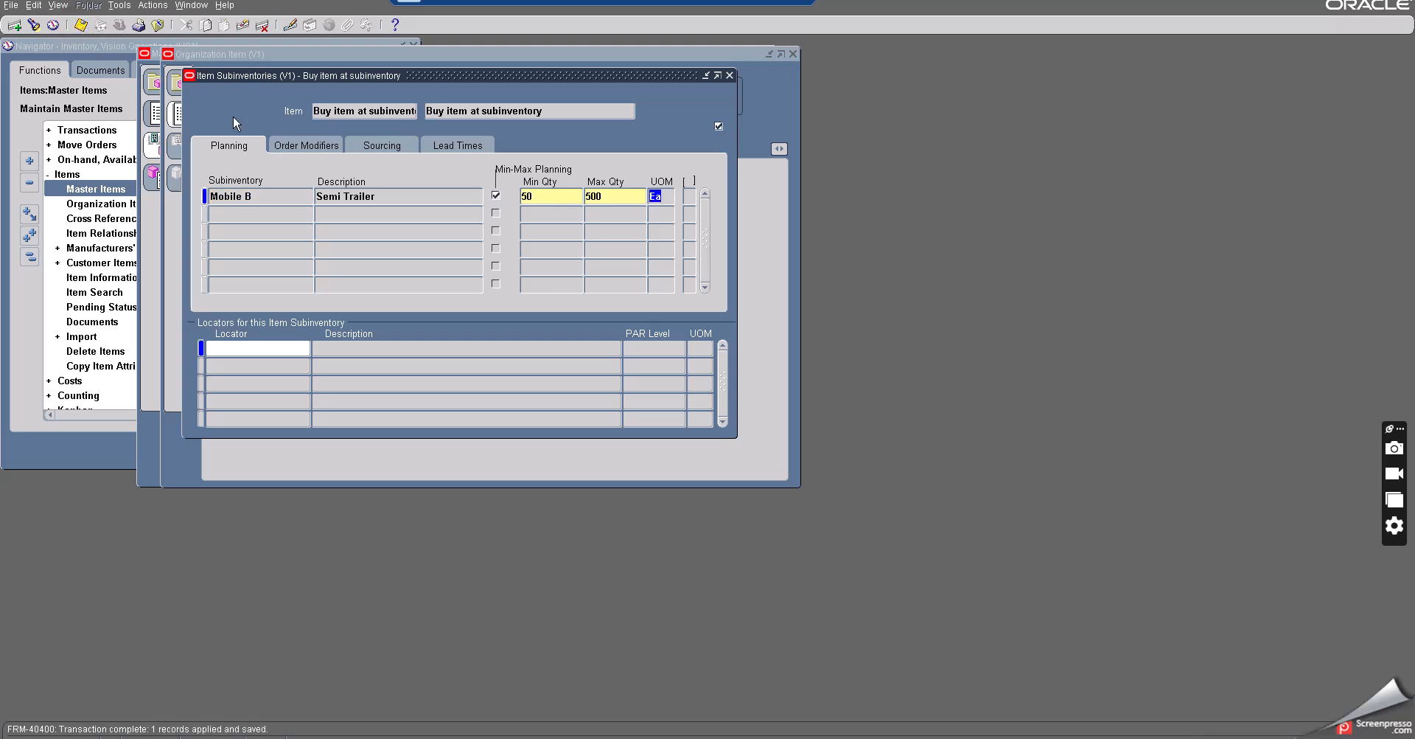
# - Set the fixed lot multiple for Mobile B to 50 under order modifiers
pyautogui.click(291, 145)
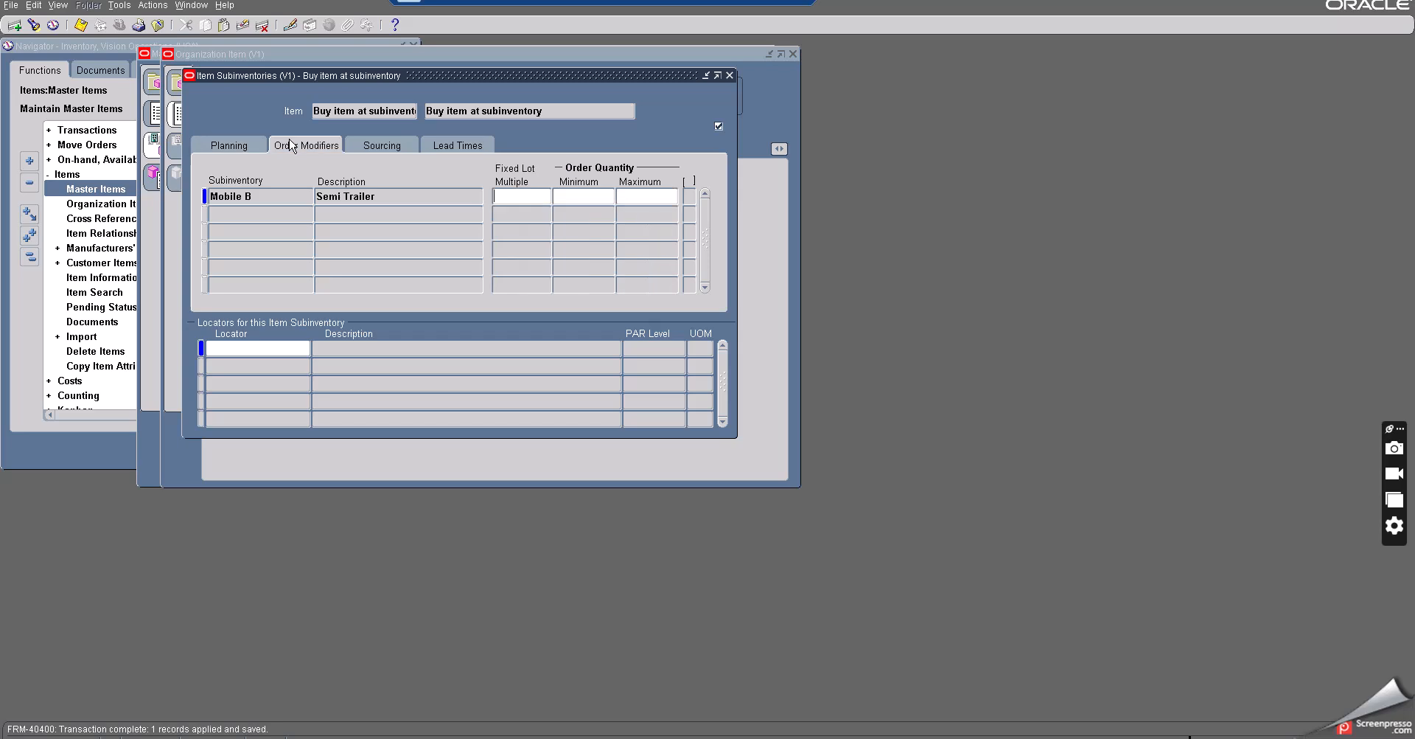
pyautogui.click(517, 201)
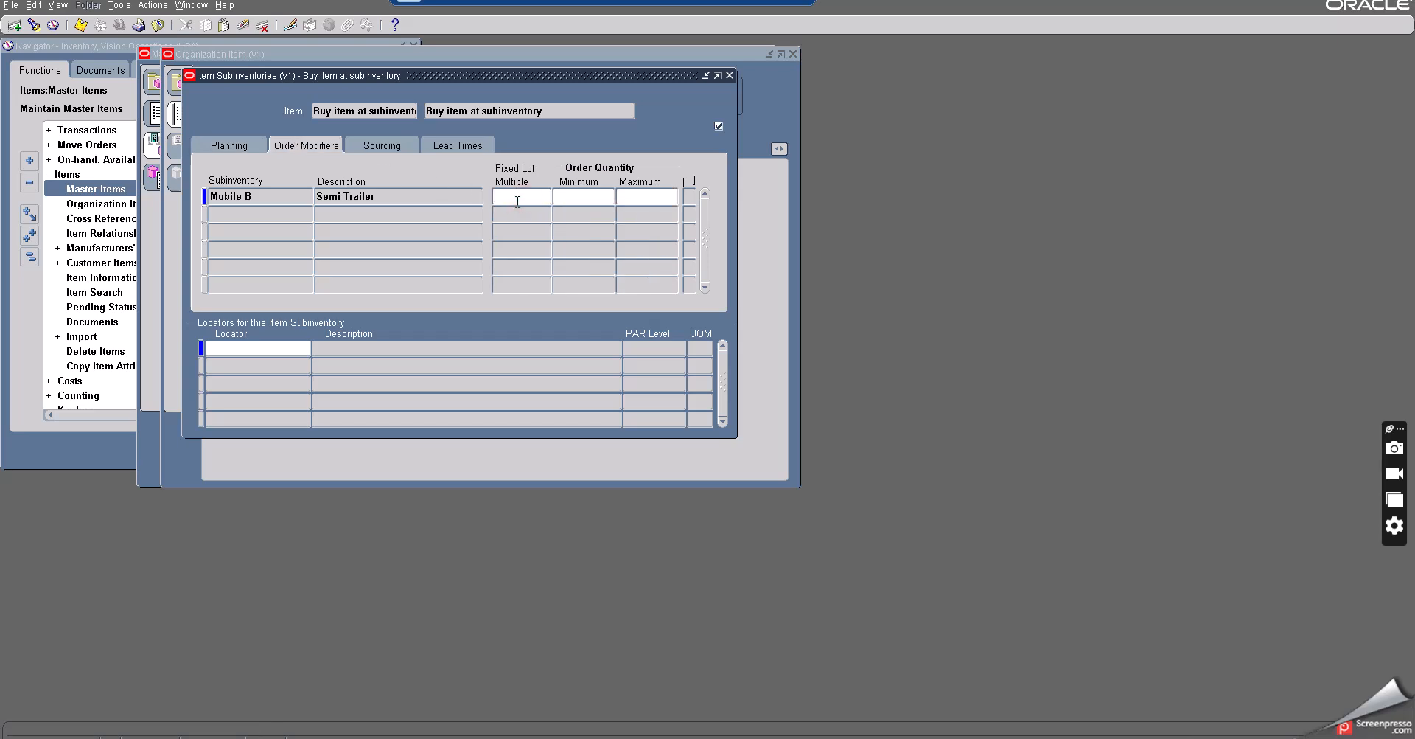
pyautogui.write('50')
pyautogui.click(231, 147)
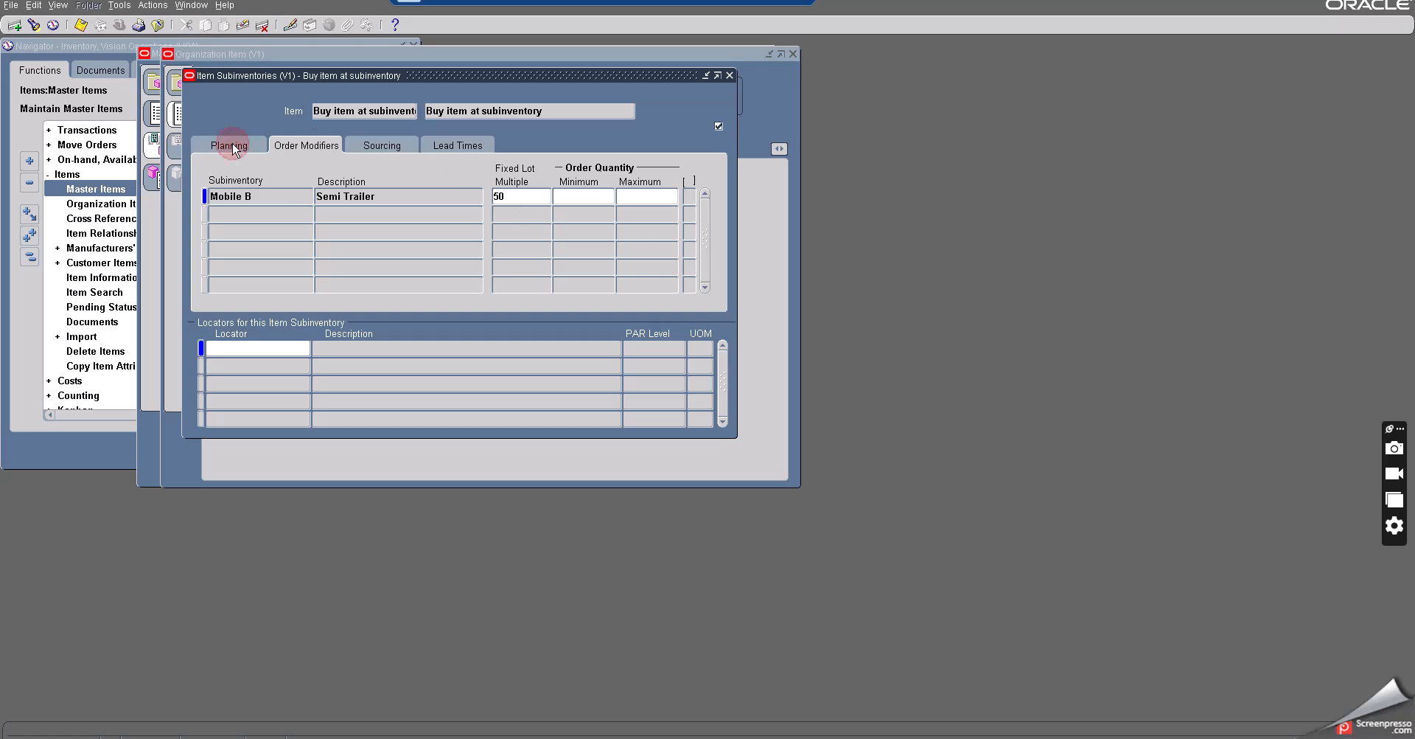
pyautogui.click(291, 145)
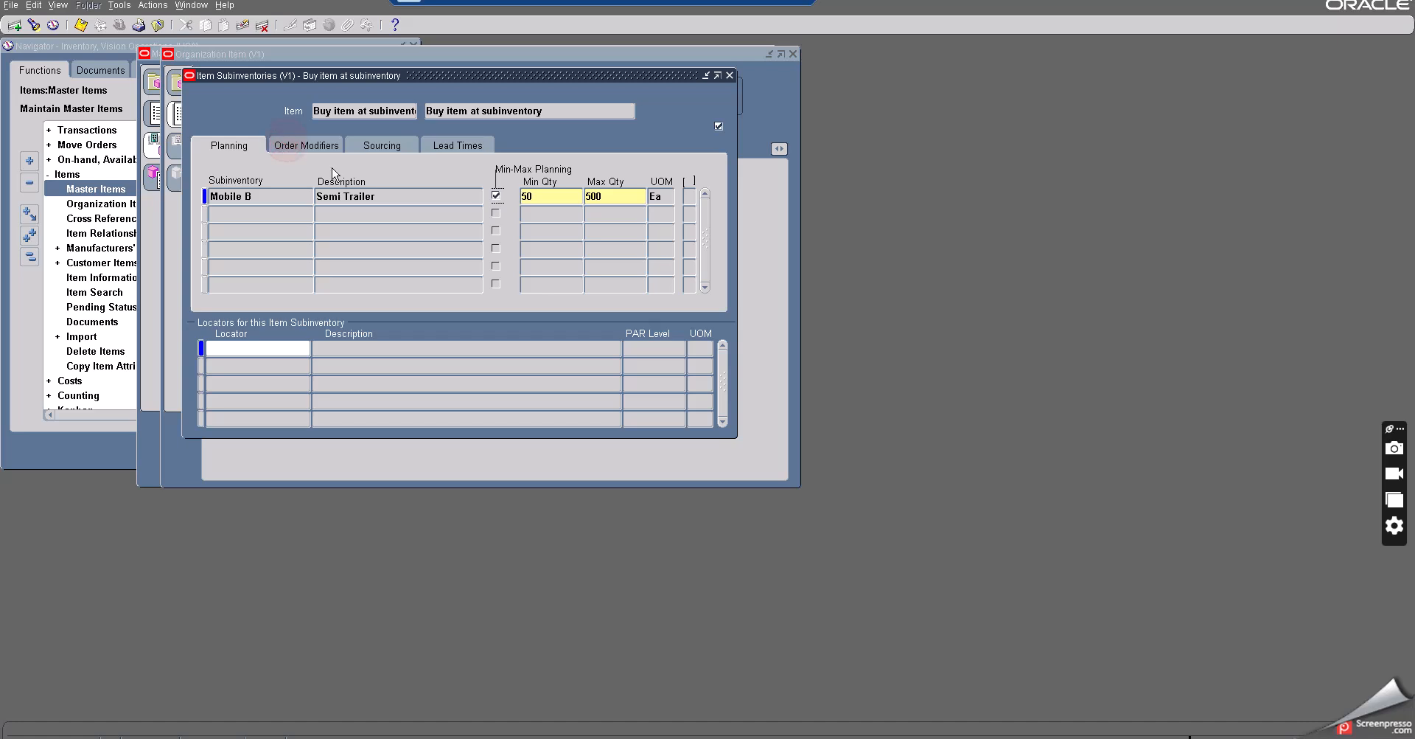
# - Set Mobile B's order quantity minimum to 100 and maximum to 250, and save
pyautogui.click(583, 194)
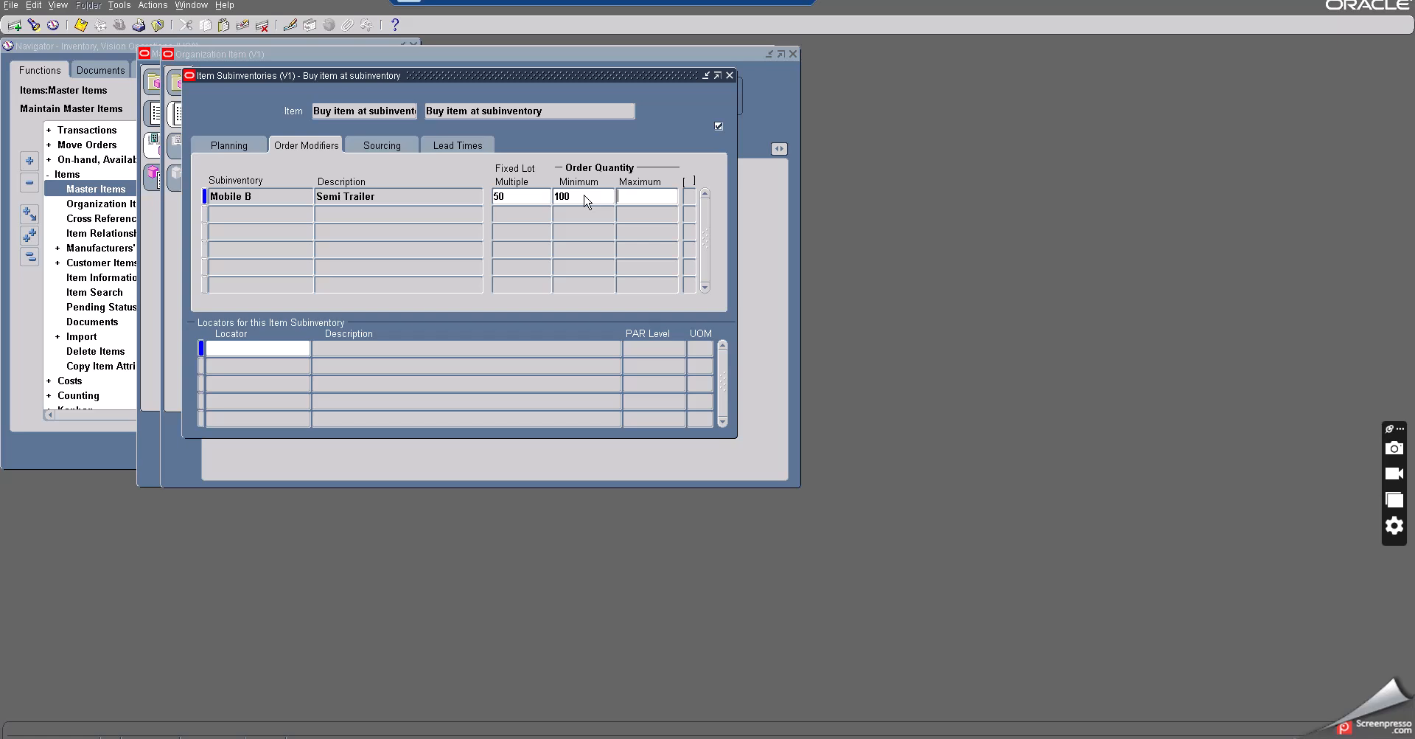
pyautogui.write('250')
pyautogui.press('Tab')
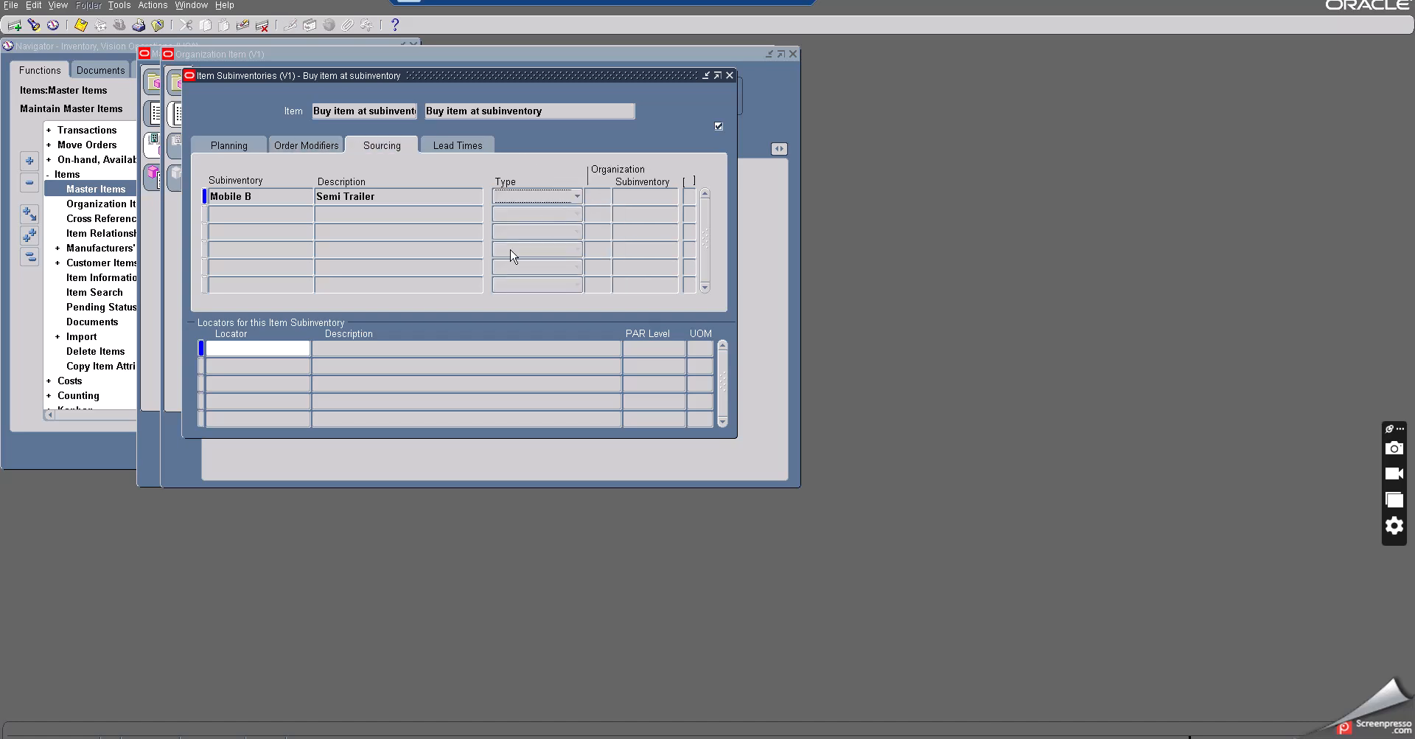
pyautogui.click(301, 145)
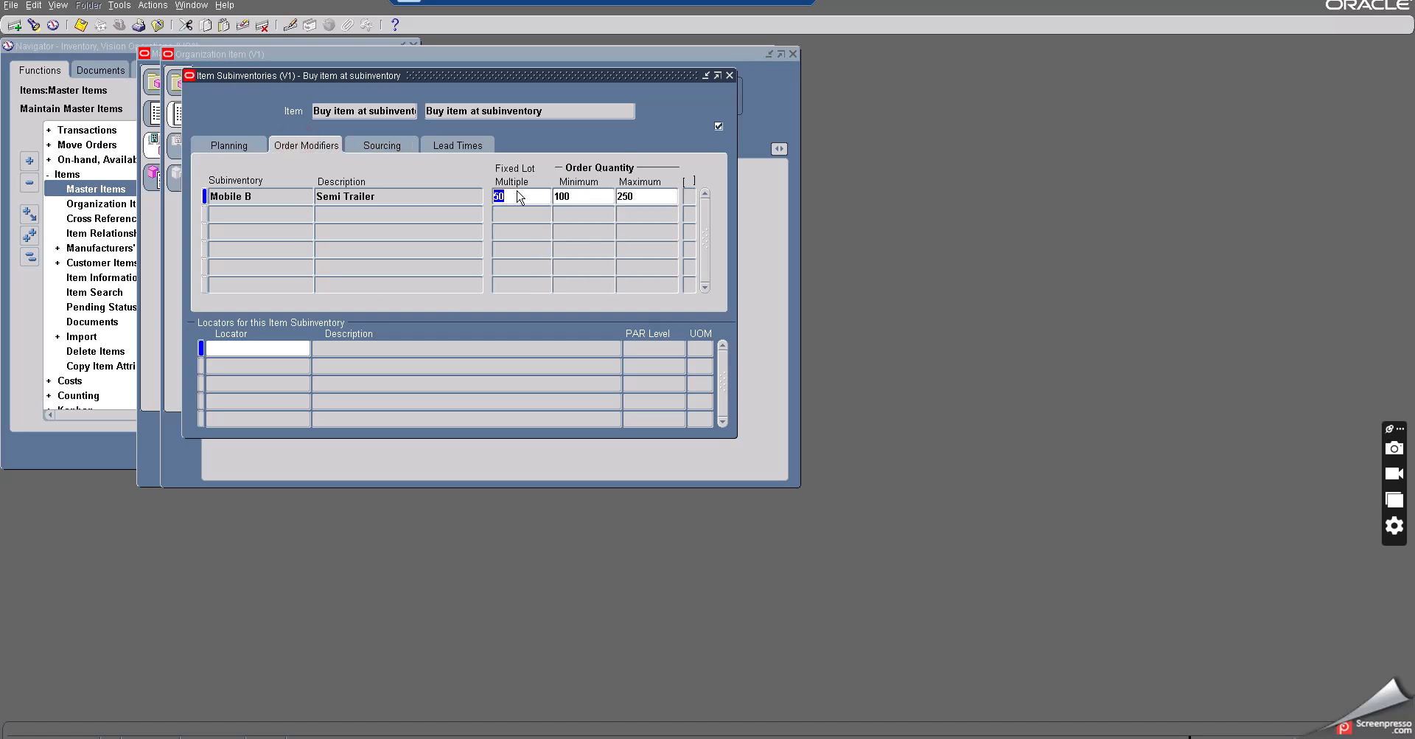
pyautogui.click(238, 146)
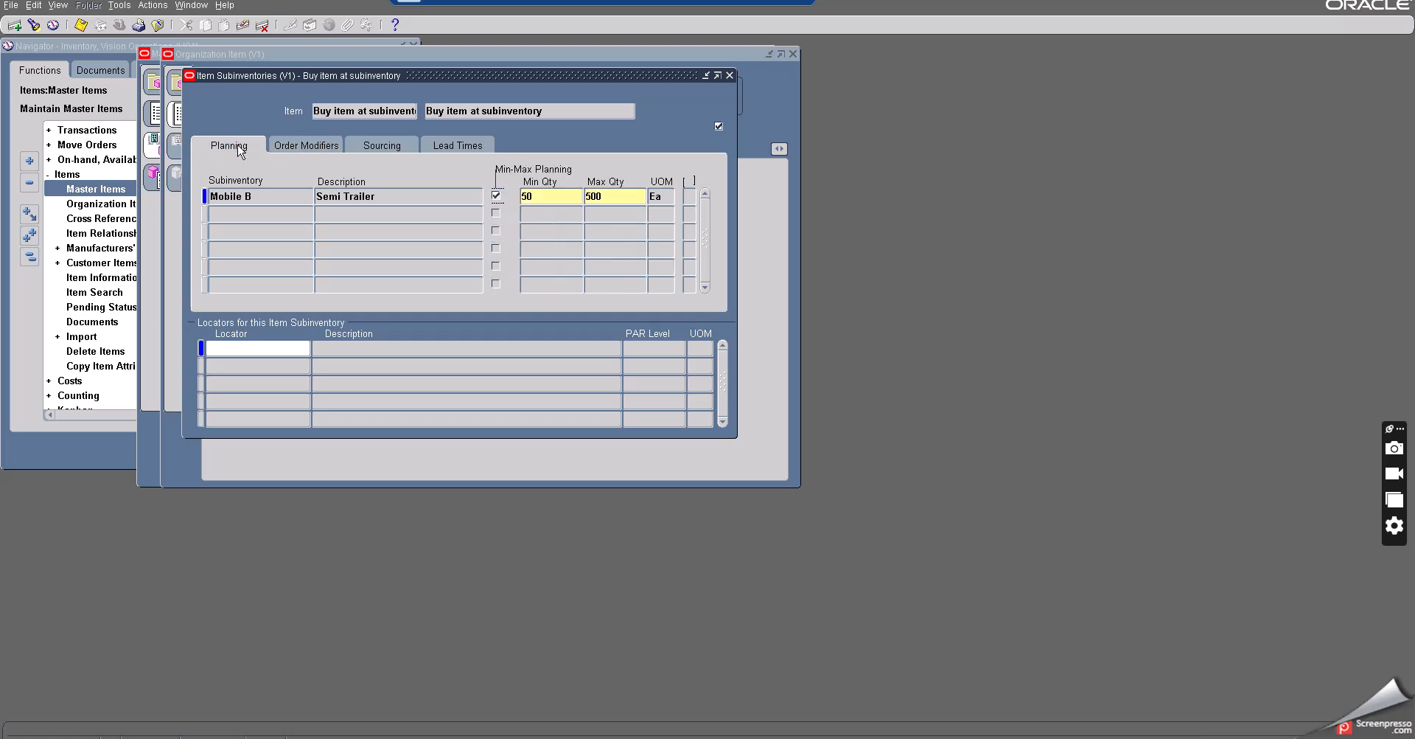
pyautogui.click(304, 146)
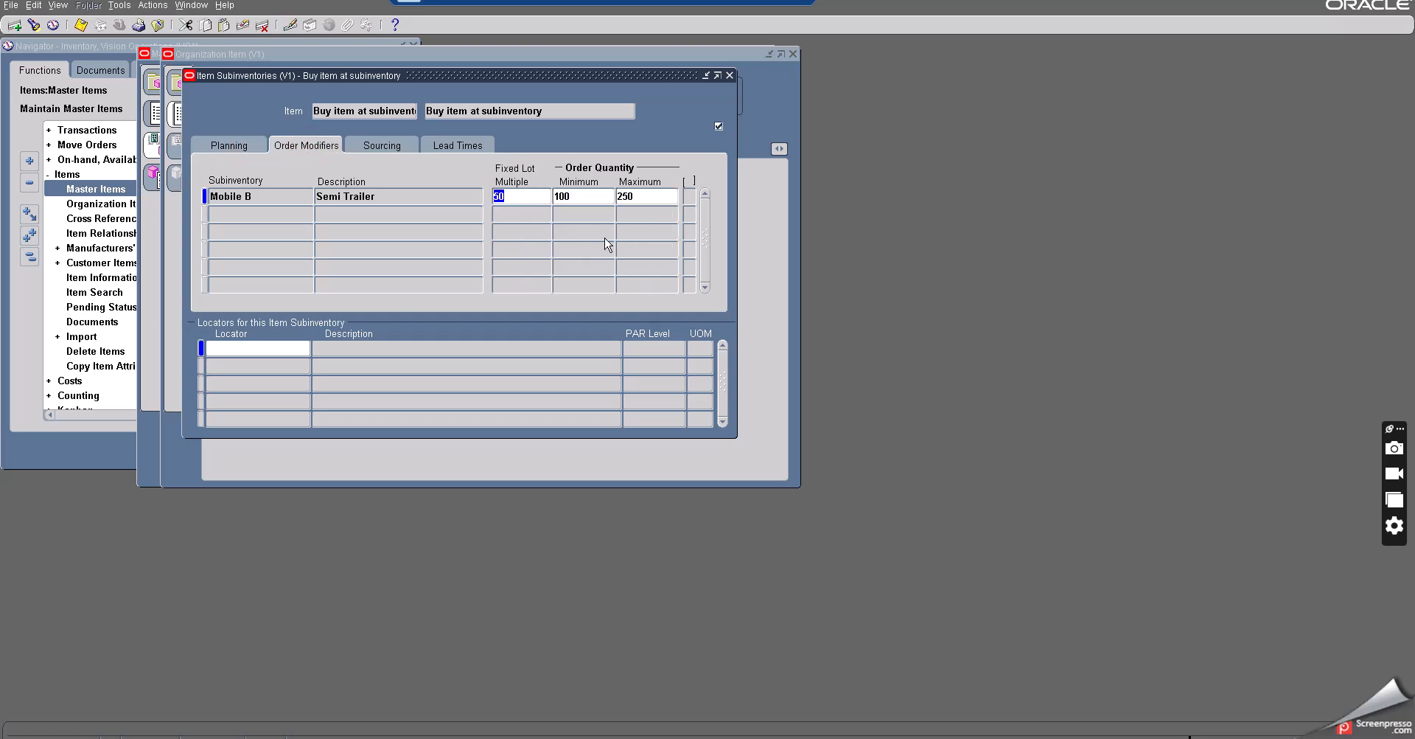
pyautogui.click(572, 195)
pyautogui.click(647, 194)
pyautogui.click(80, 24)
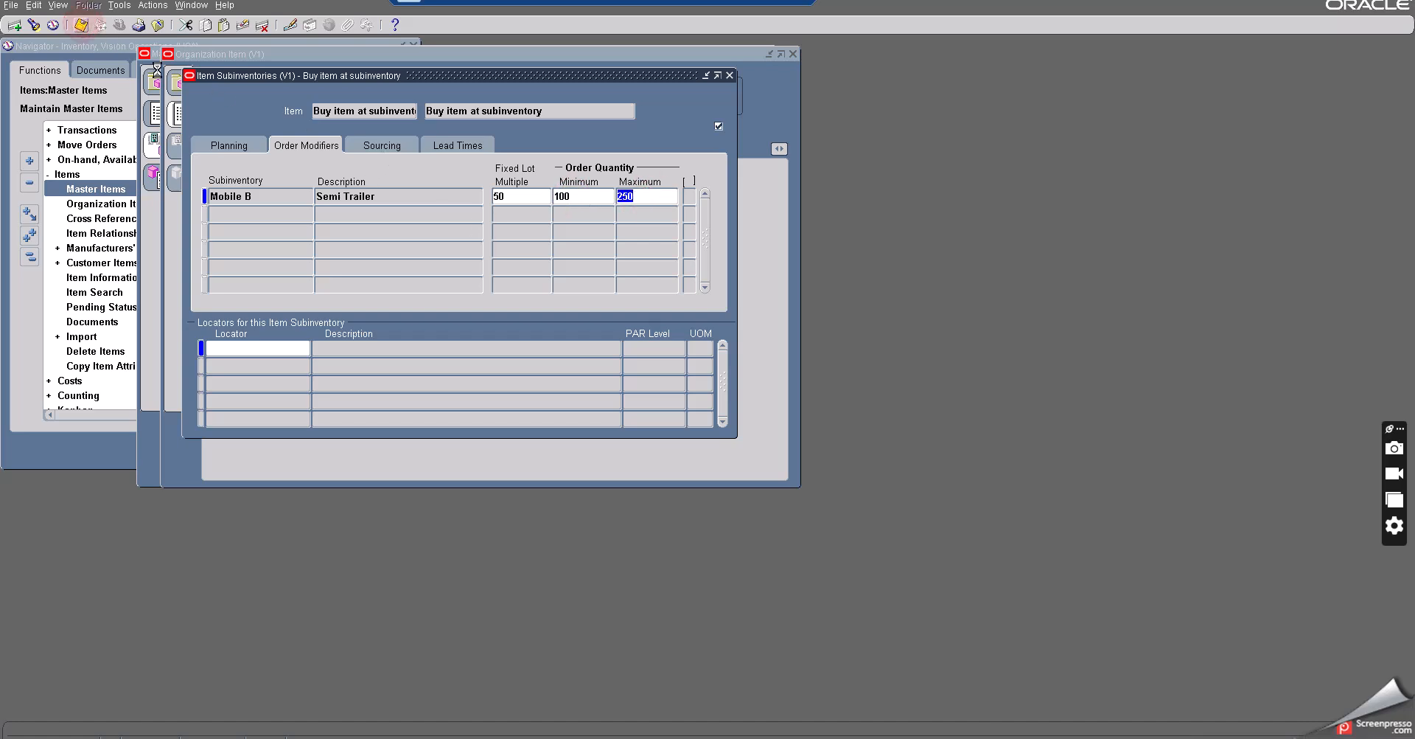
# - Set Mobile B's sourcing type to Subinventory with Stores as the source subinventory, and save
pyautogui.click(379, 149)
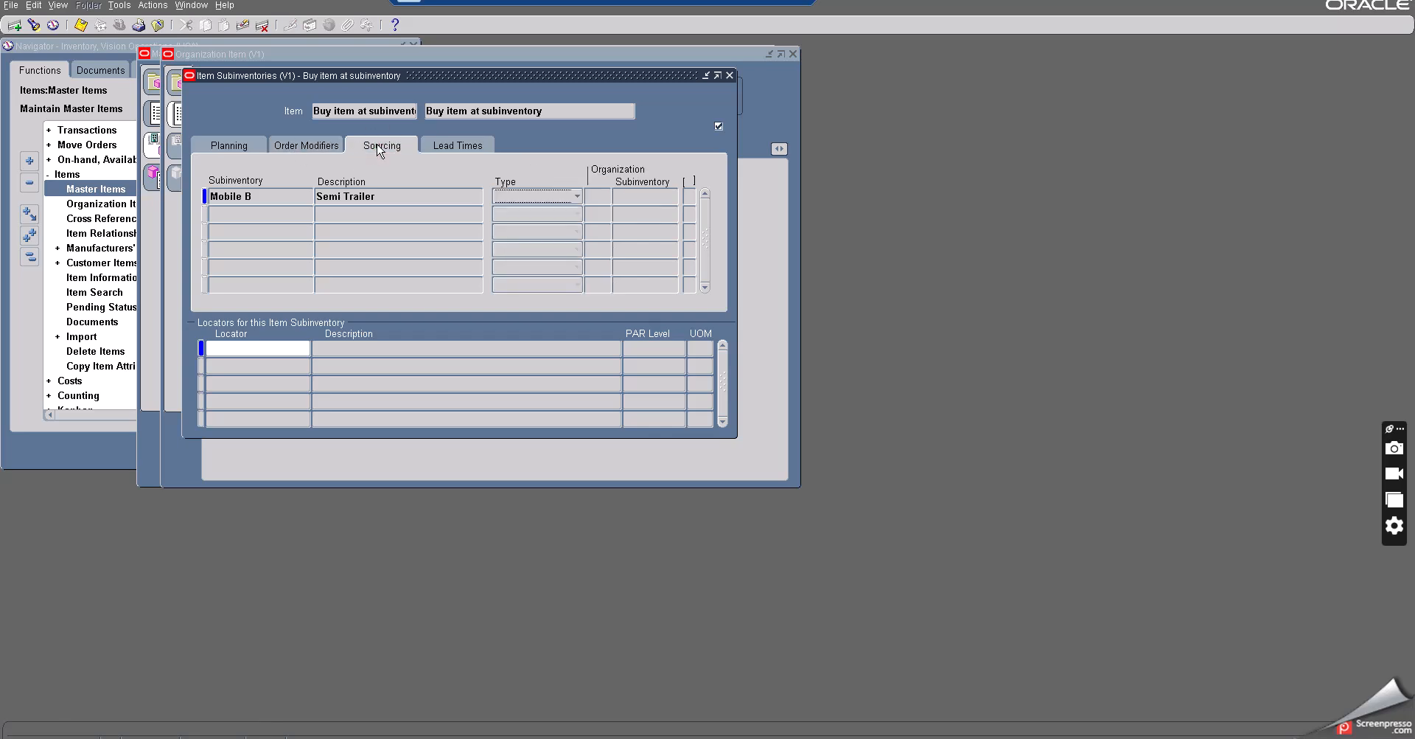
pyautogui.click(536, 199)
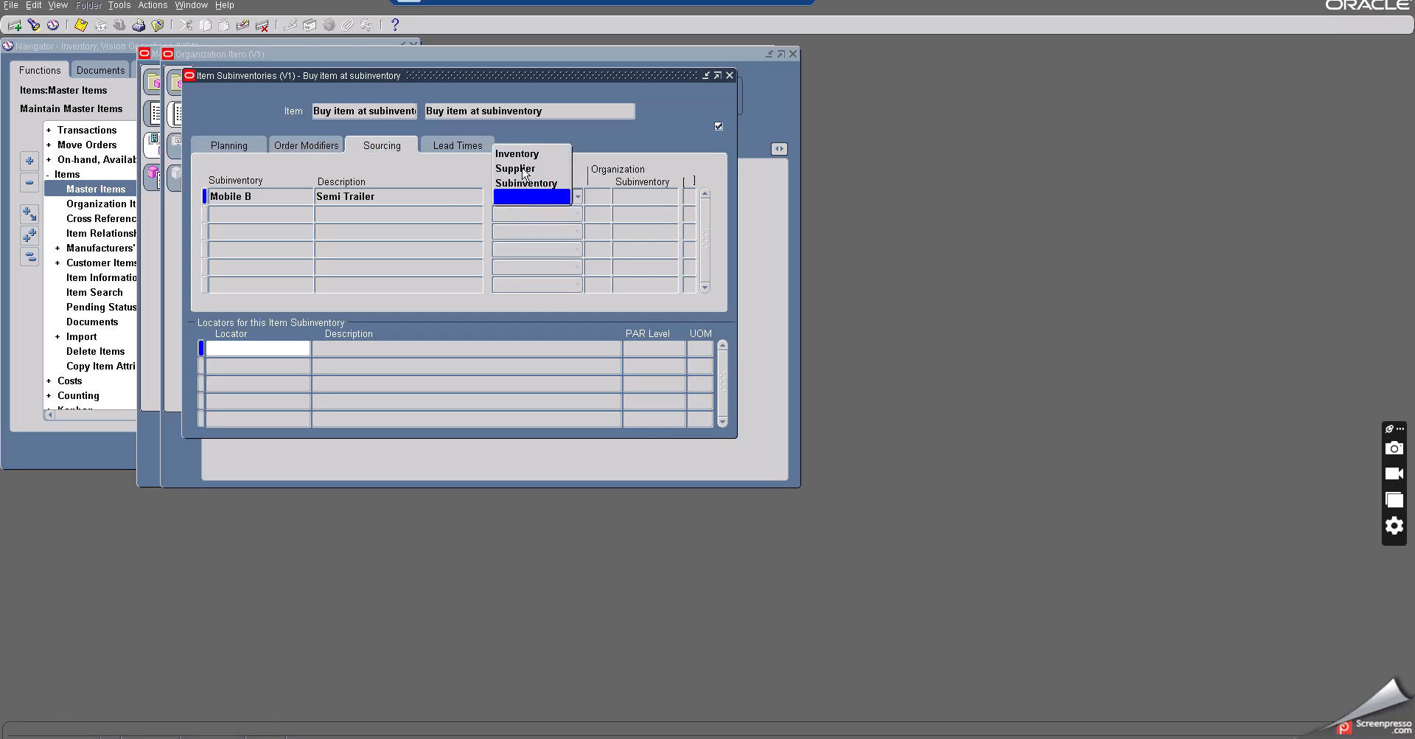
pyautogui.click(519, 184)
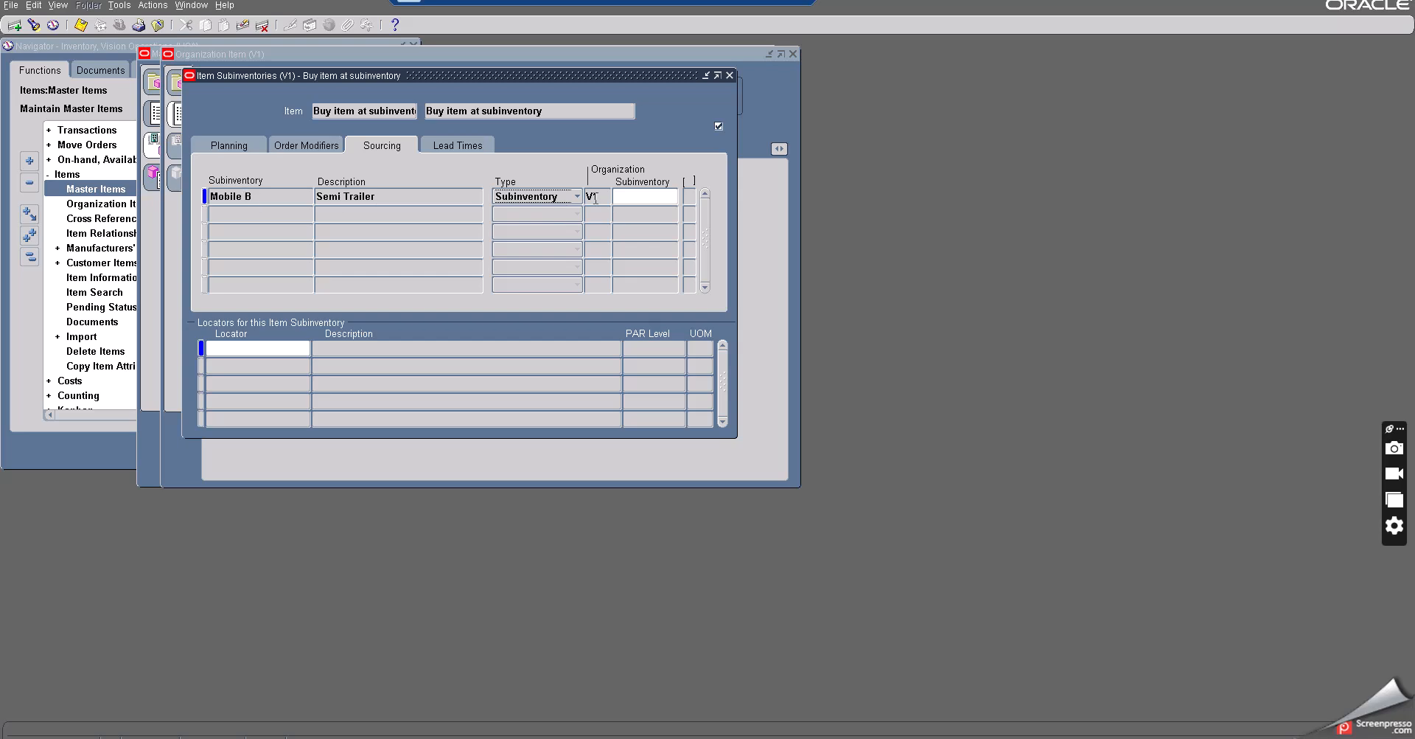
pyautogui.click(673, 198)
pyautogui.click(672, 198)
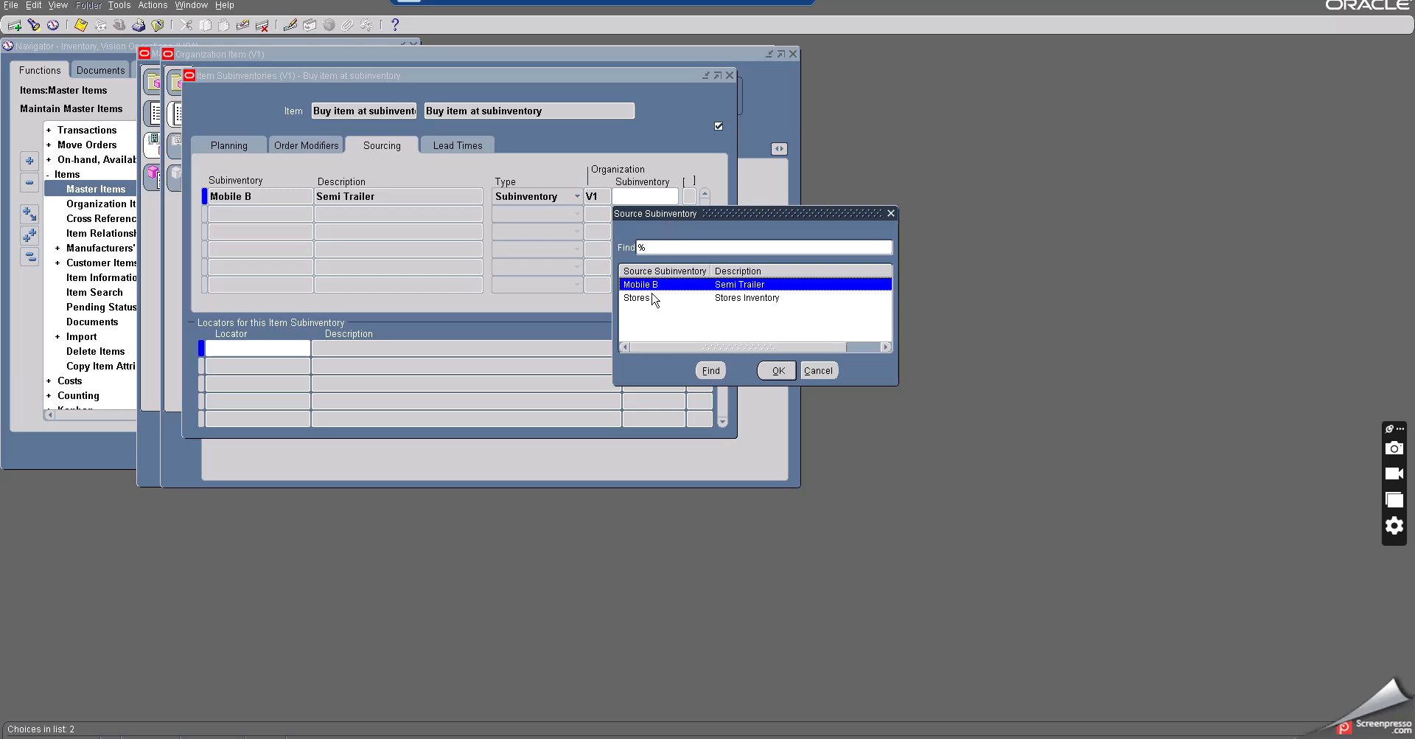
pyautogui.click(647, 300)
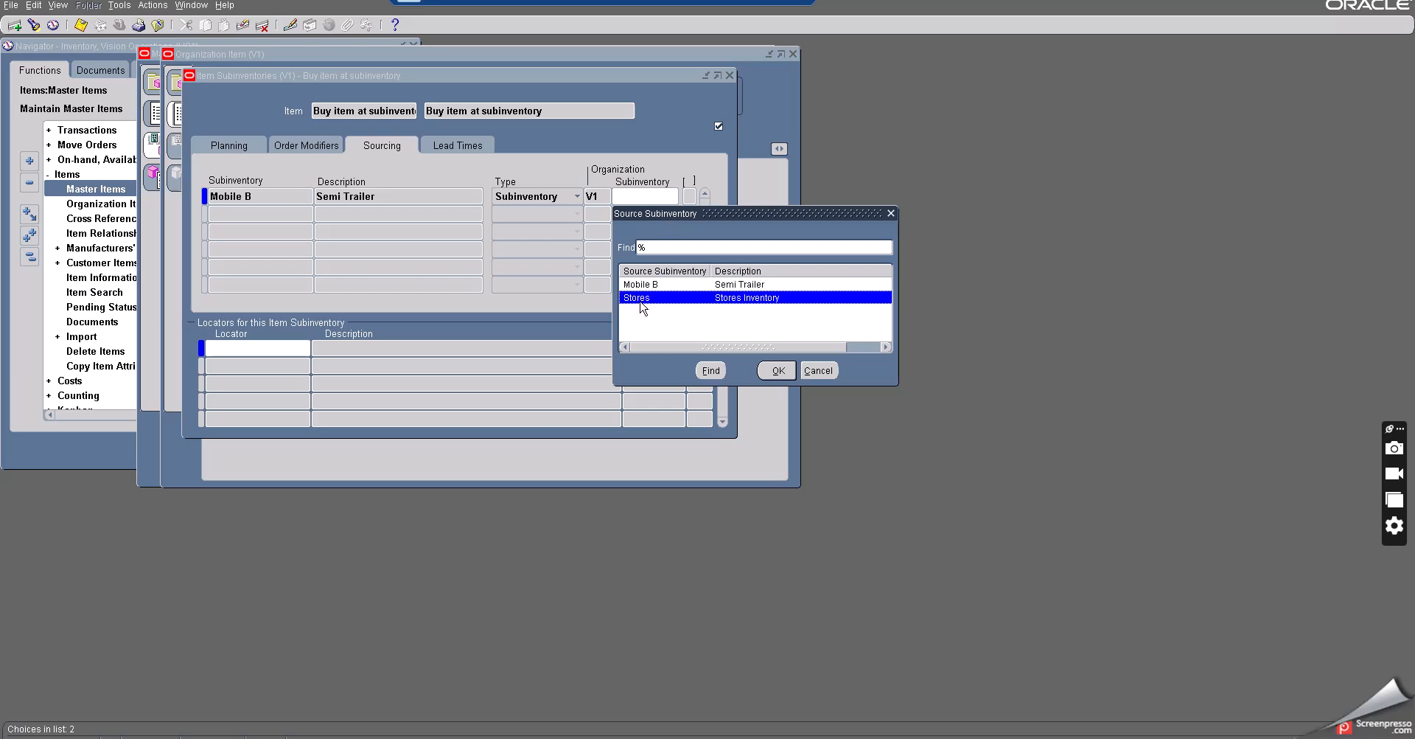
pyautogui.click(778, 372)
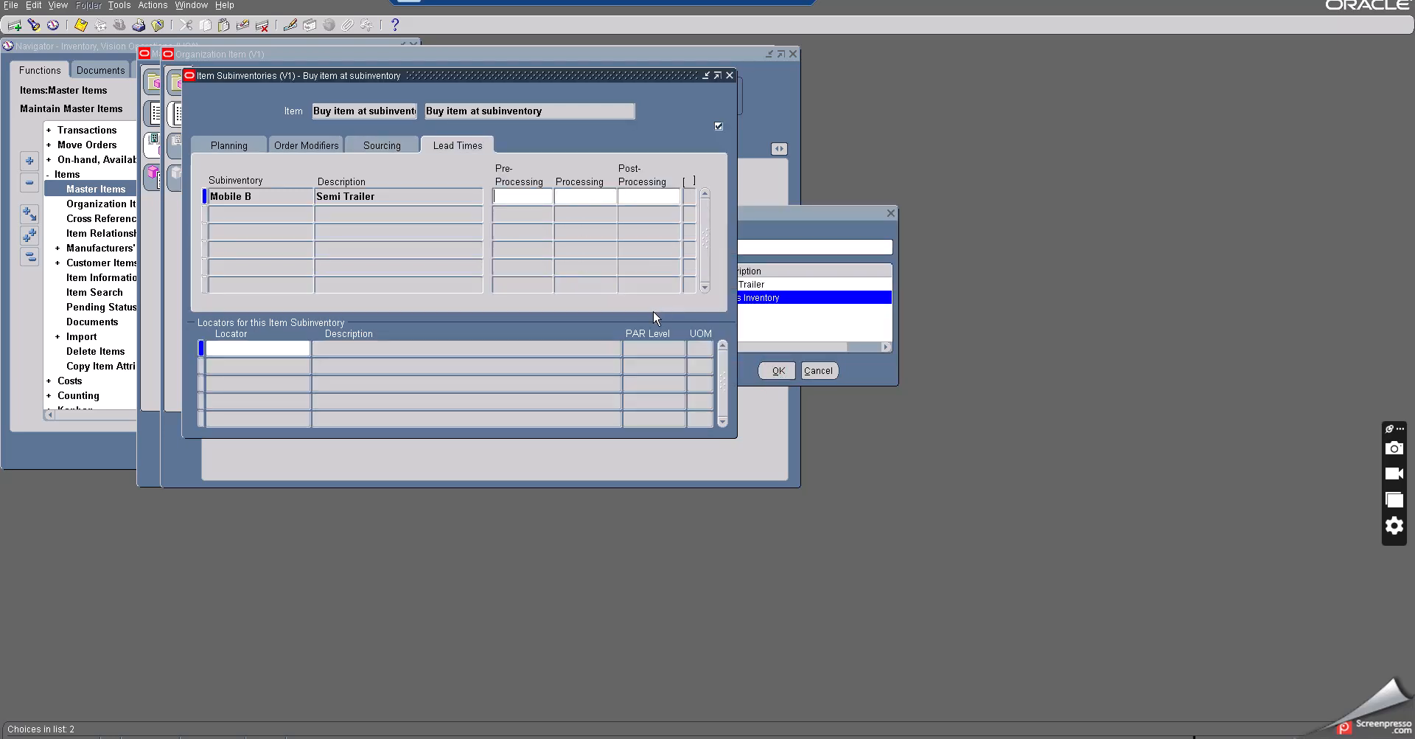
pyautogui.click(364, 148)
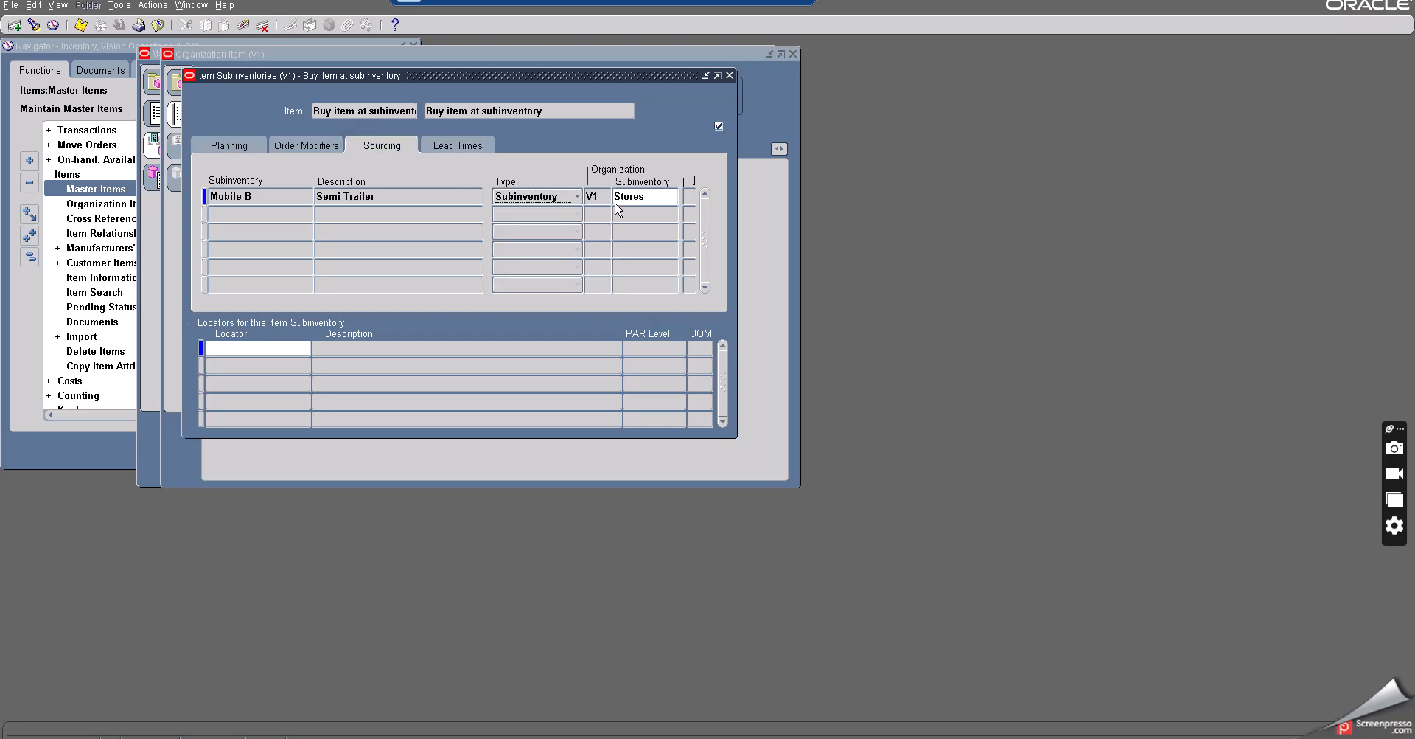
pyautogui.click(648, 196)
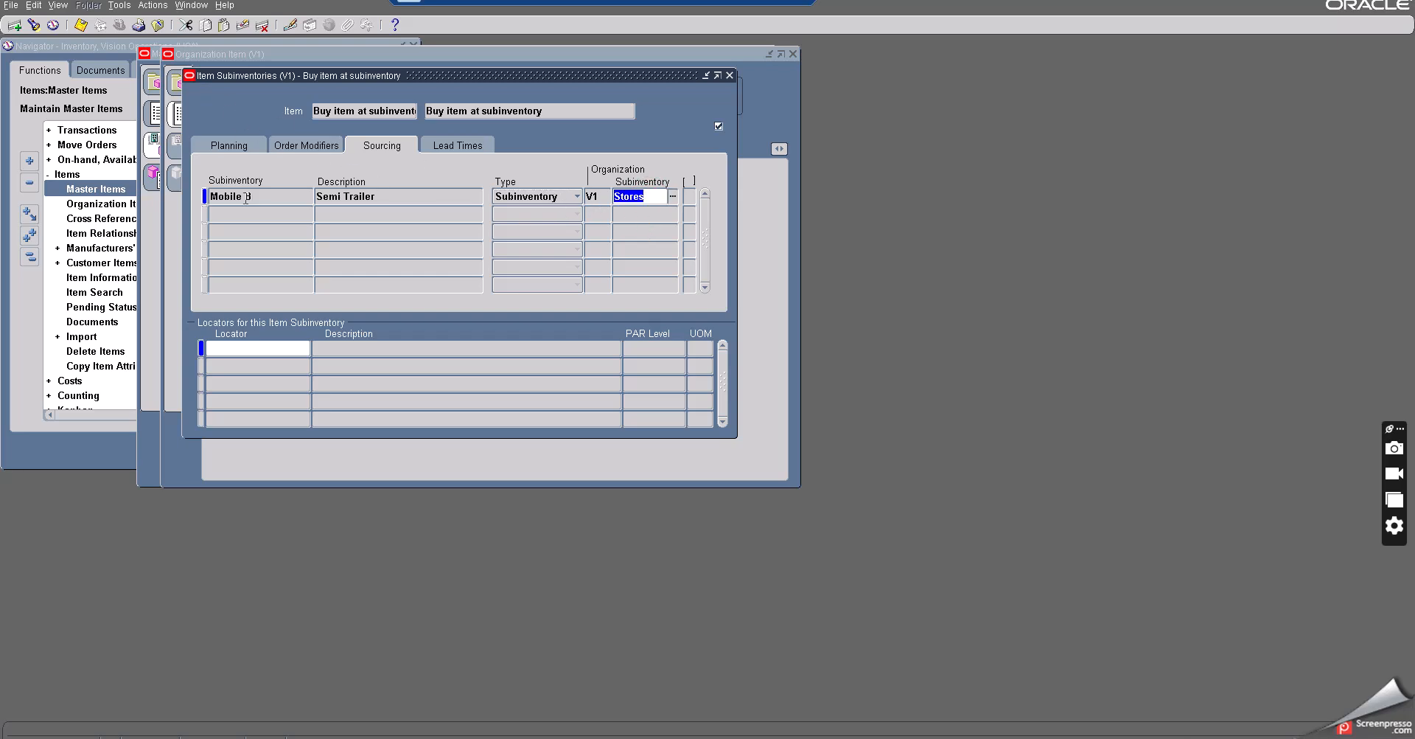
pyautogui.click(81, 24)
# - Review Mobile B's lead times, then close the Item Subinventories window
pyautogui.click(451, 148)
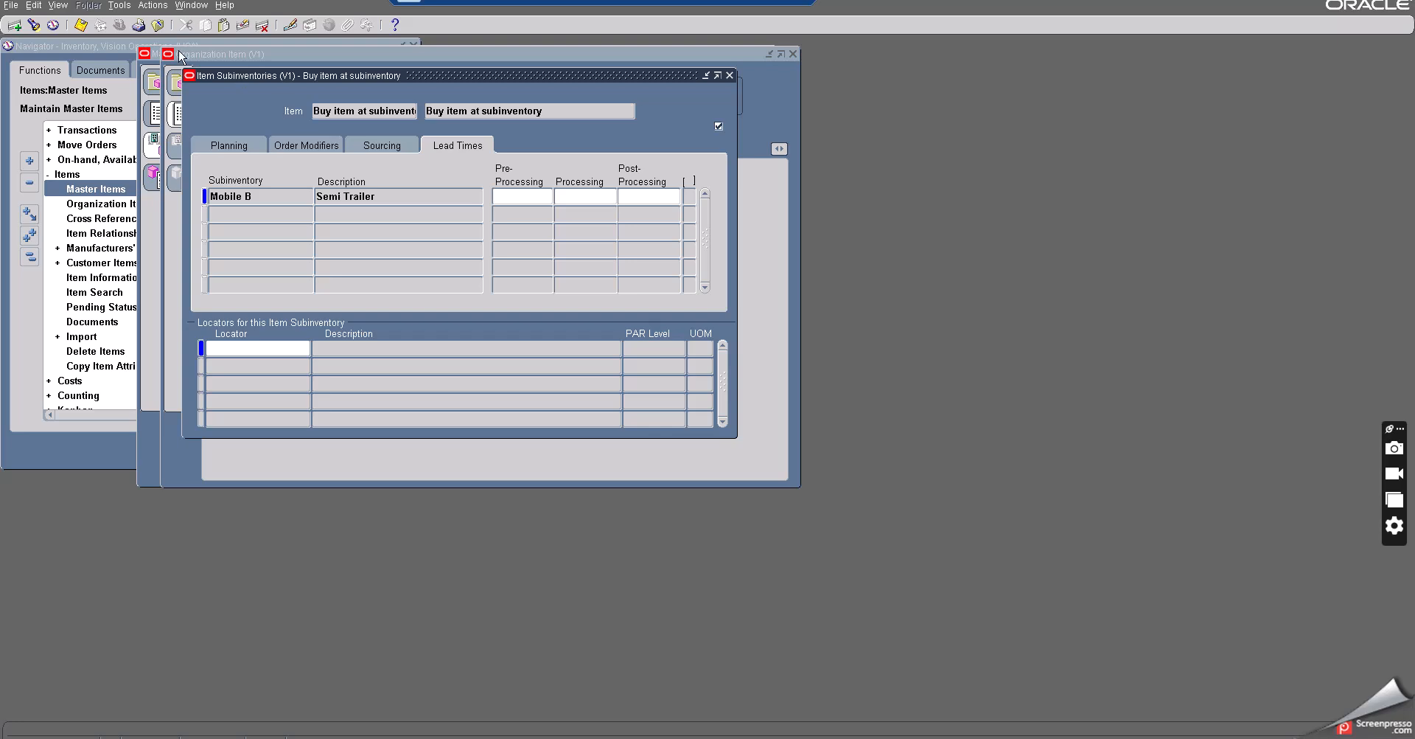
pyautogui.click(81, 25)
pyautogui.click(729, 75)
pyautogui.hotkey('ctrl', 'c')
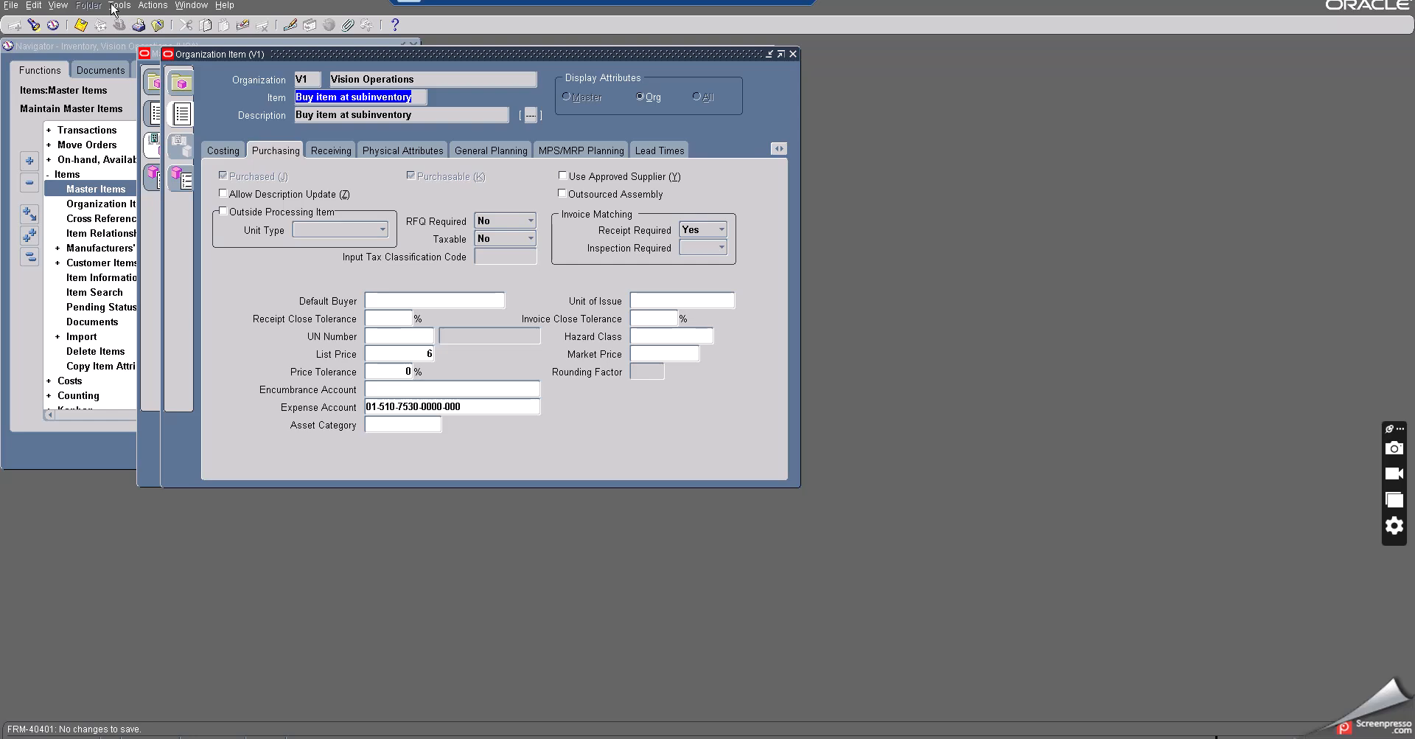
pyautogui.click(116, 6)
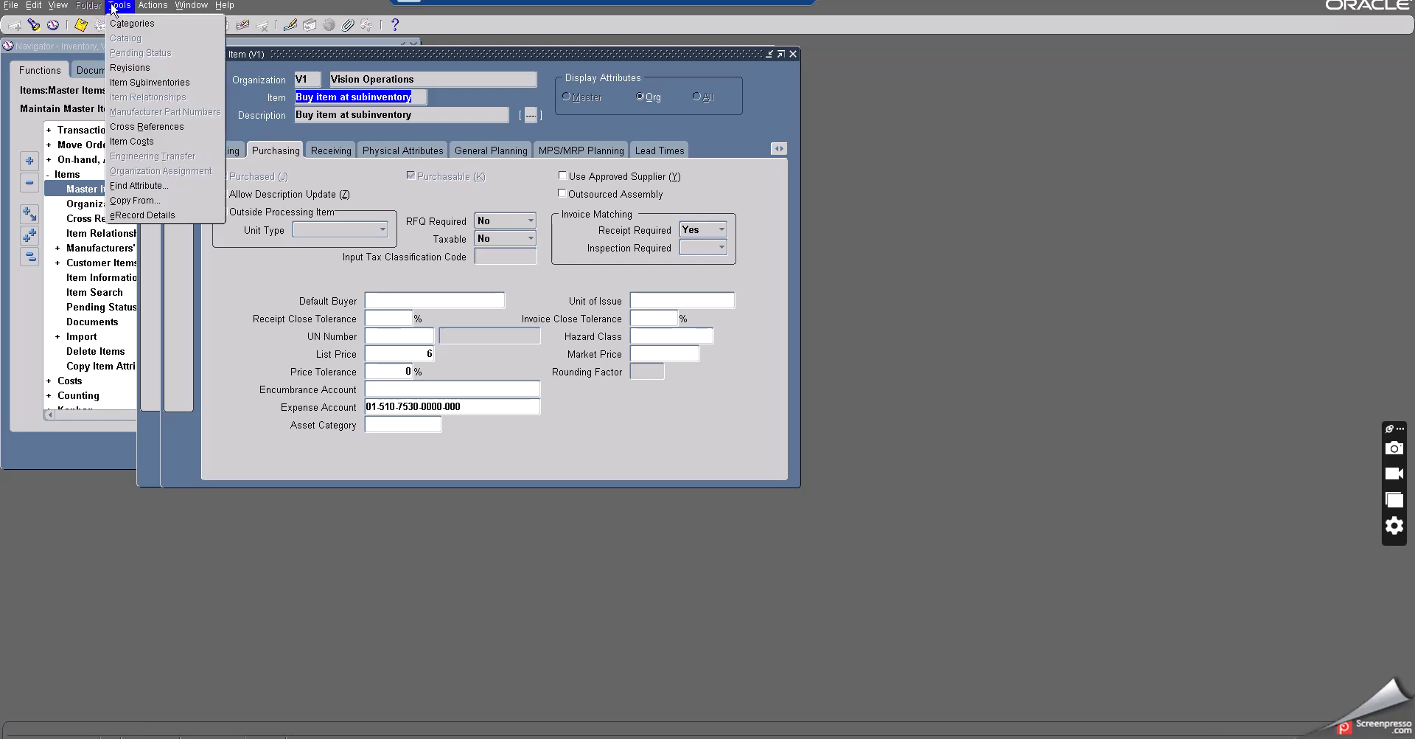
pyautogui.moveTo(154, 8)
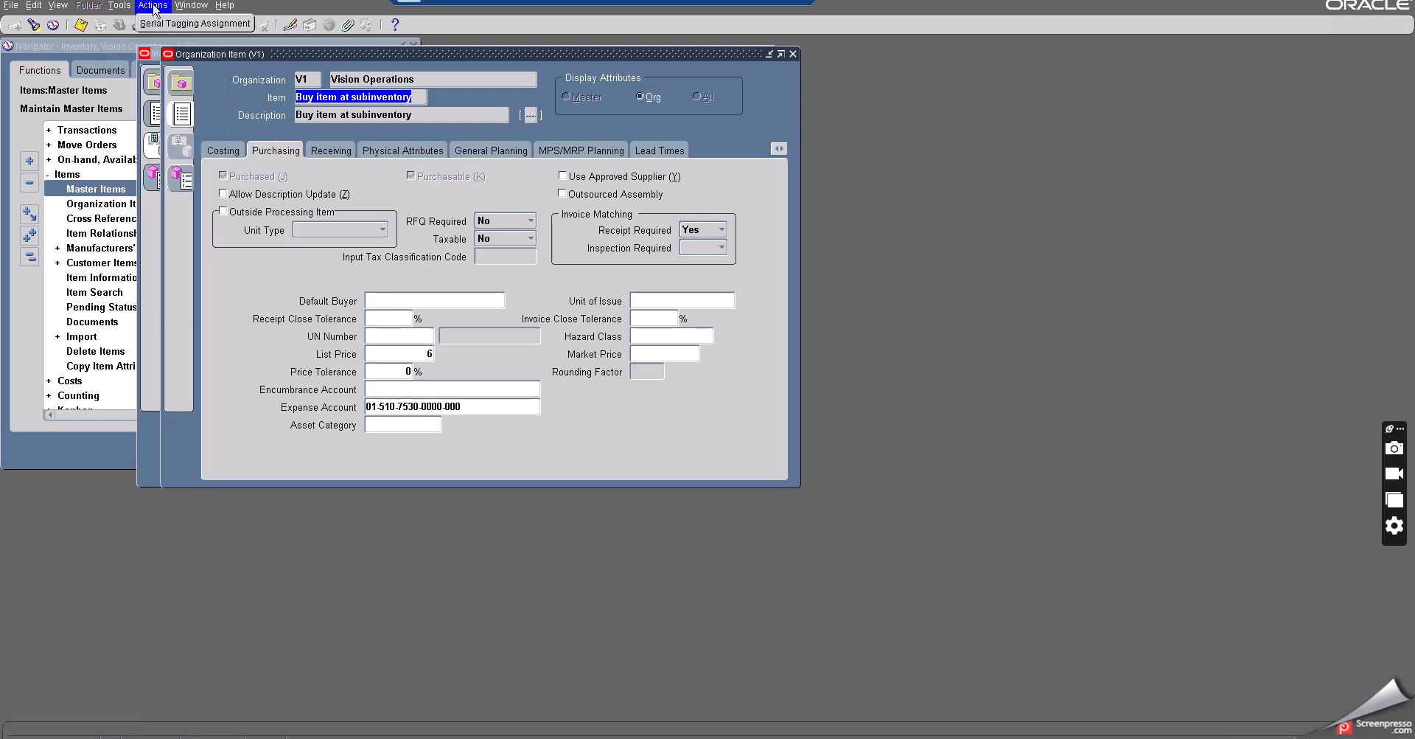
pyautogui.moveTo(56, 9)
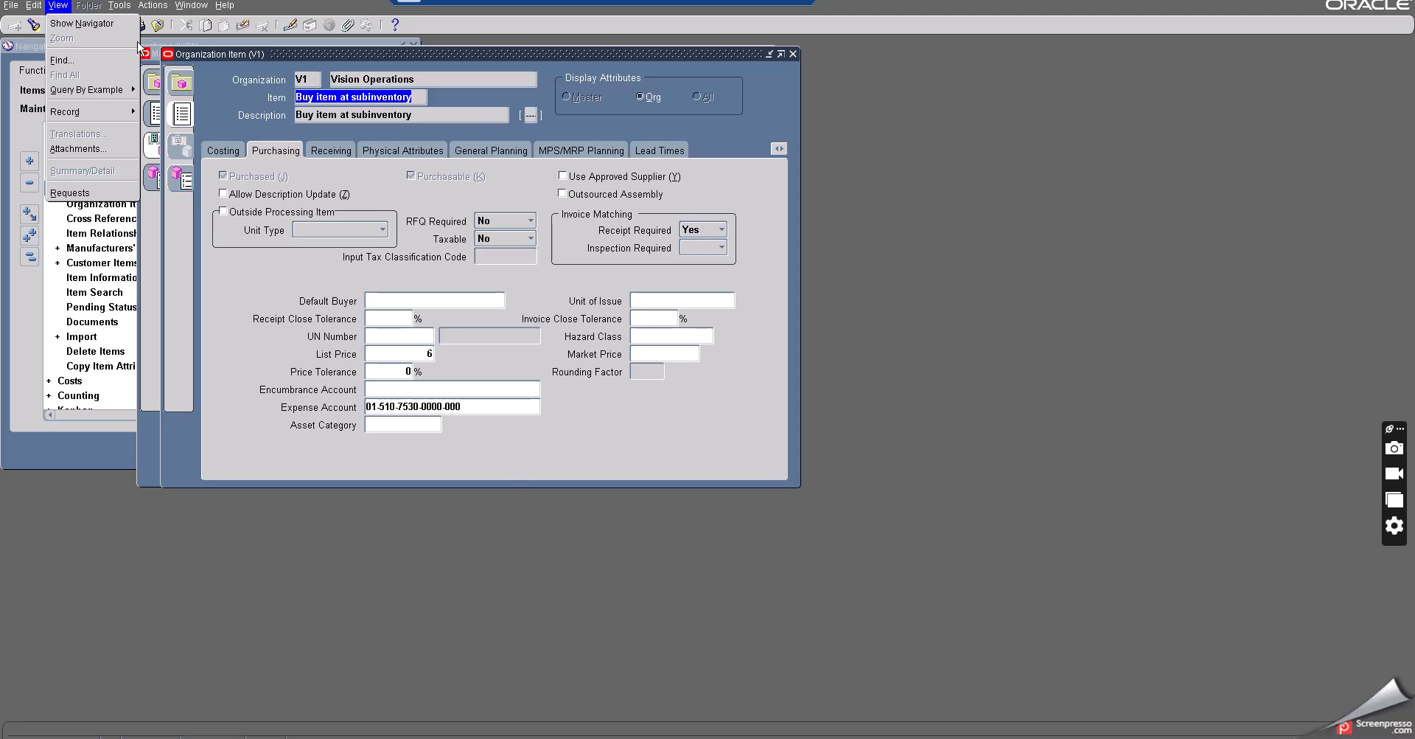
pyautogui.click(119, 6)
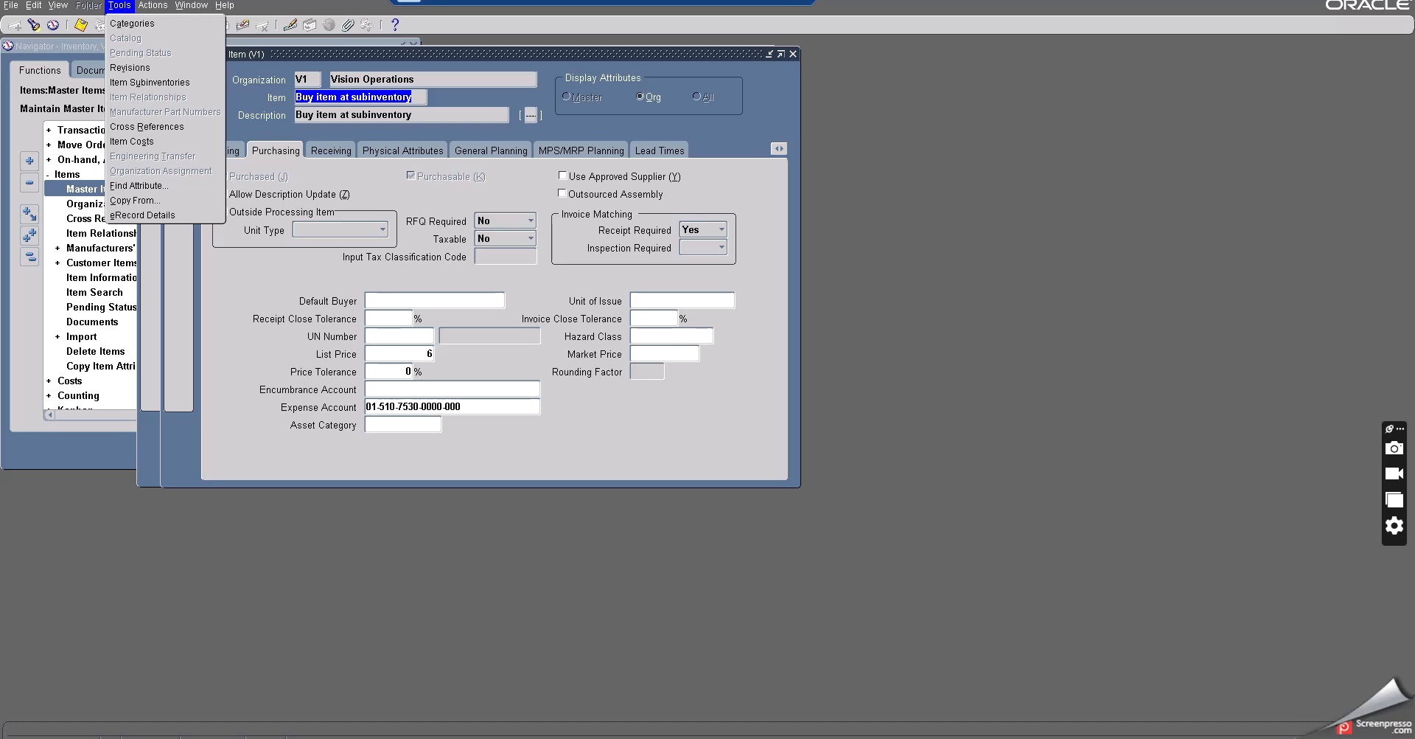
# - Review the min-max planning notes and the planning spreadsheet for the next steps
pyautogui.hotkey('alt', 'Tab')
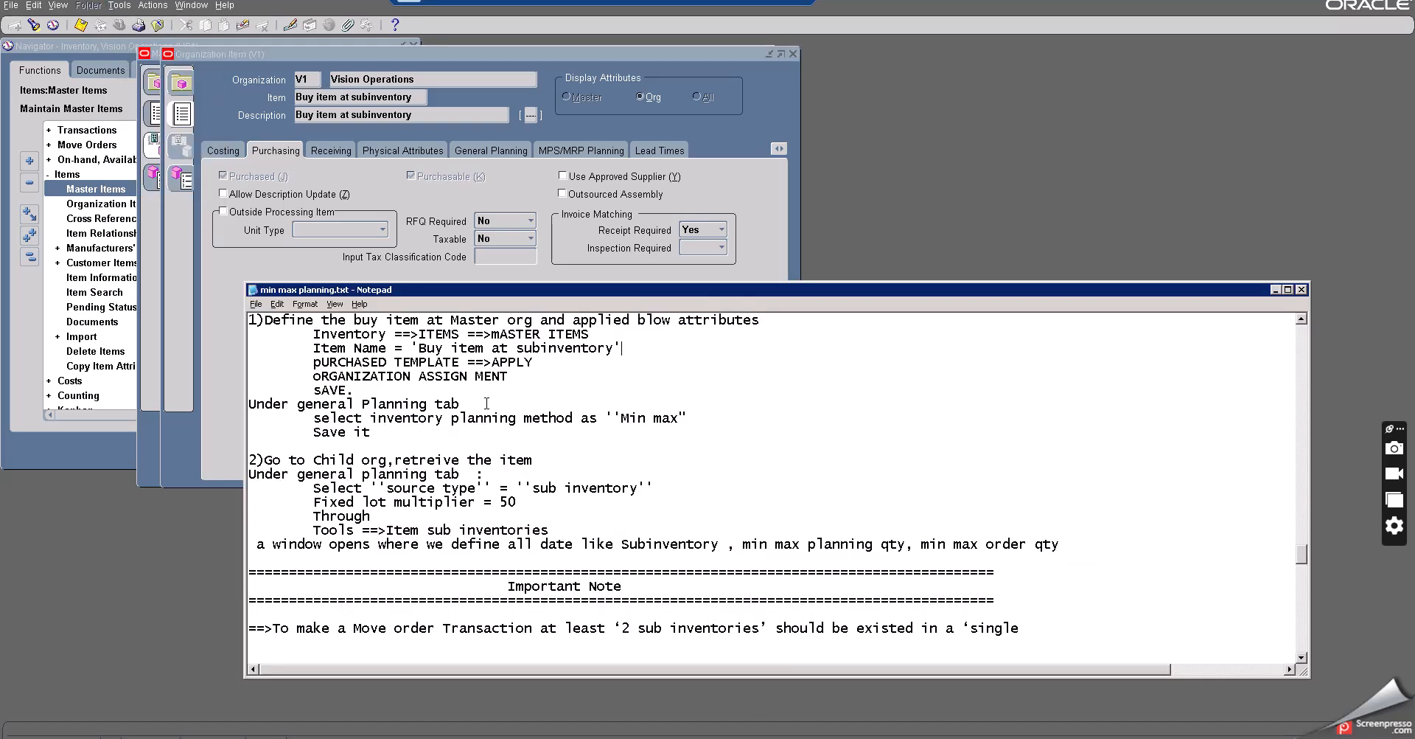
pyautogui.scroll(-5, 487, 403)
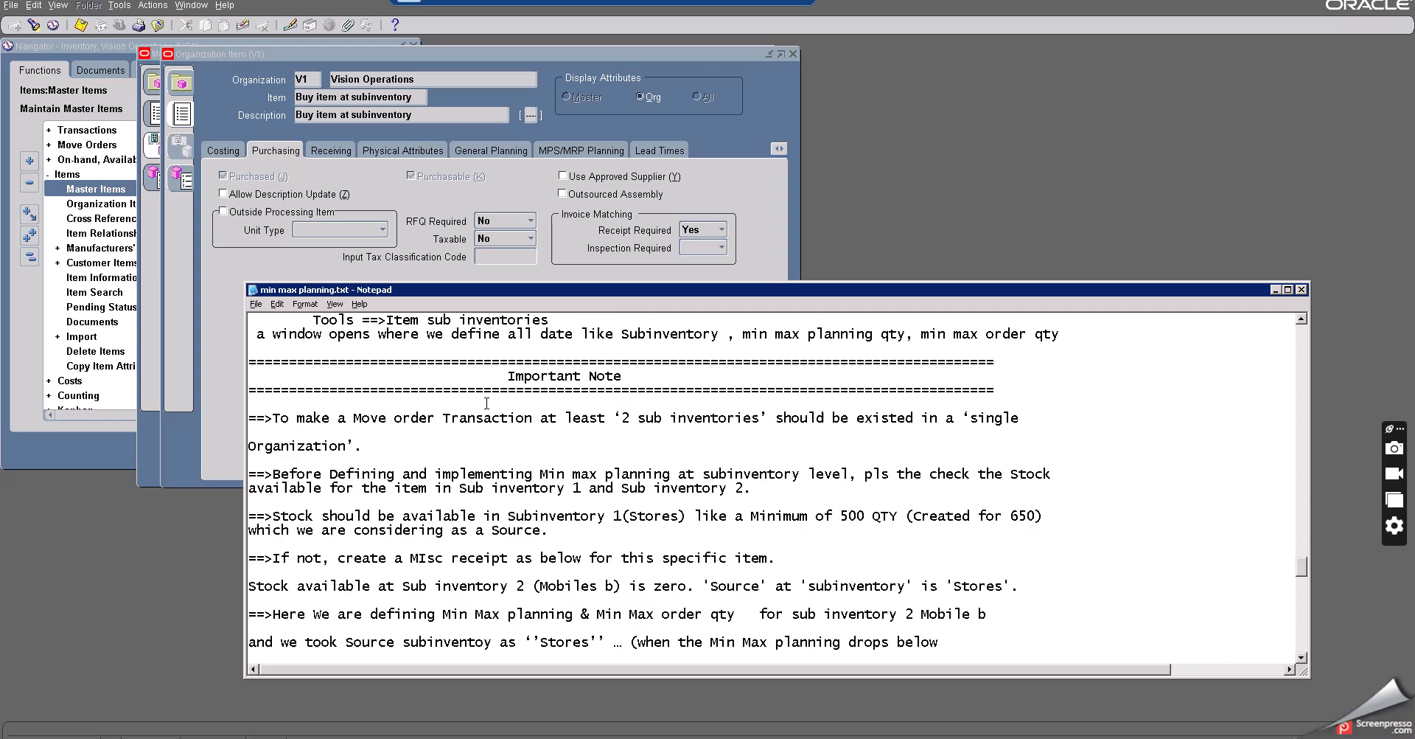
pyautogui.scroll(-7, 487, 404)
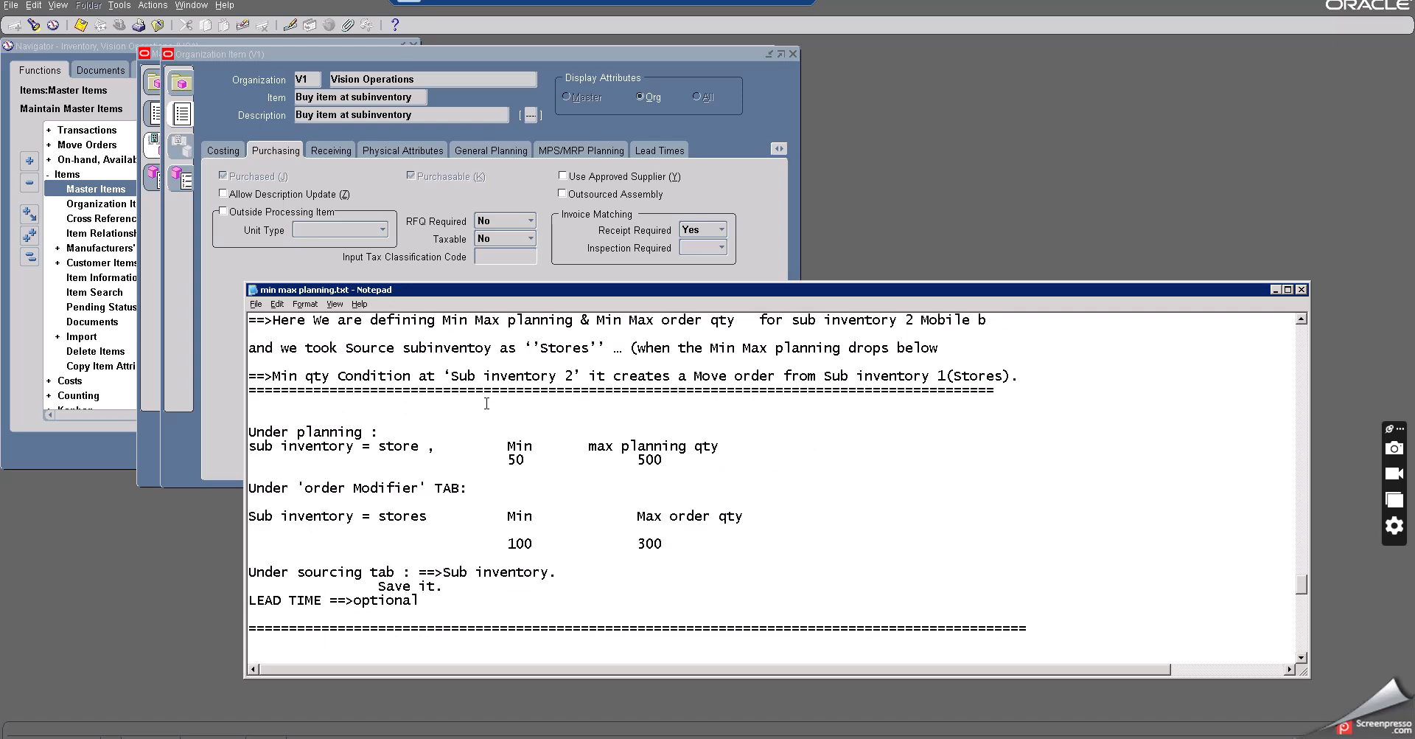
pyautogui.scroll(-3, 486, 403)
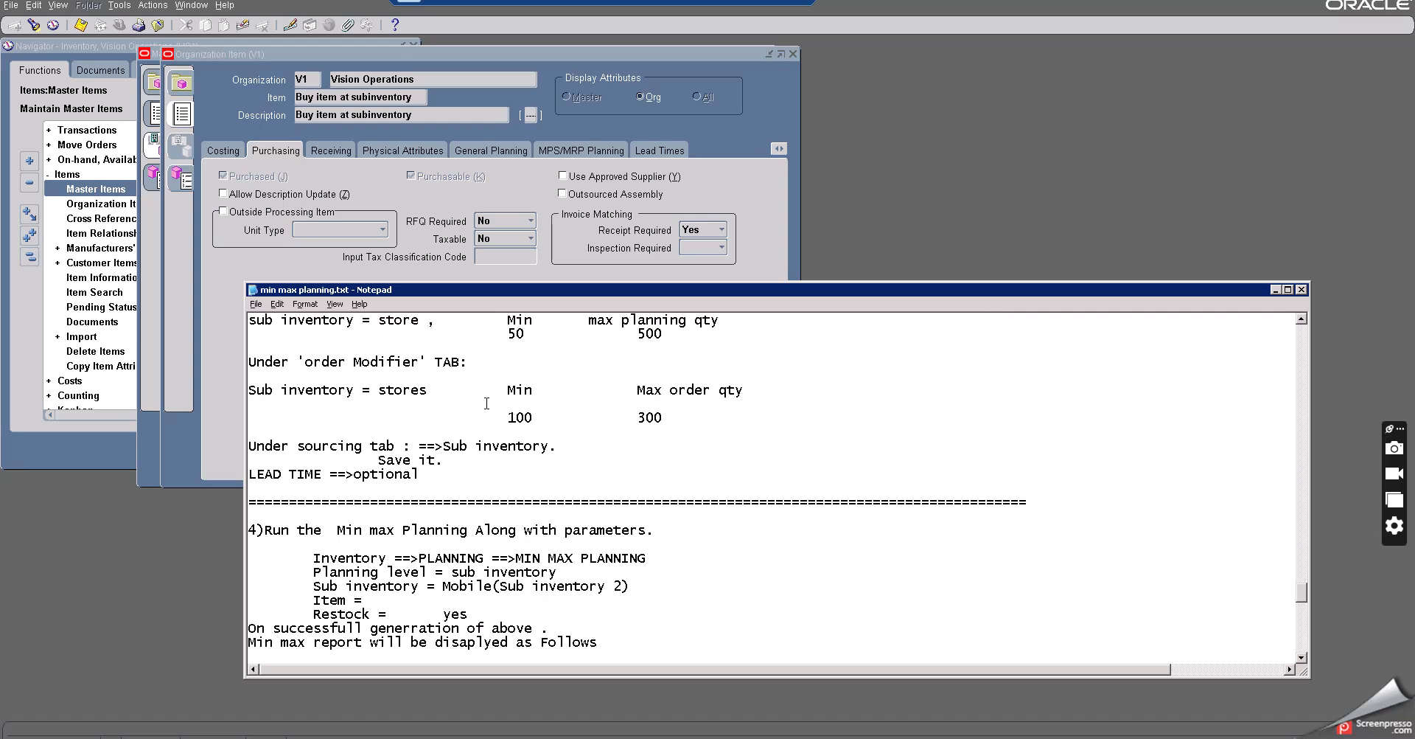
pyautogui.scroll(1, 486, 403)
pyautogui.scroll(-1, 476, 541)
pyautogui.hotkey('alt', 'Tab')
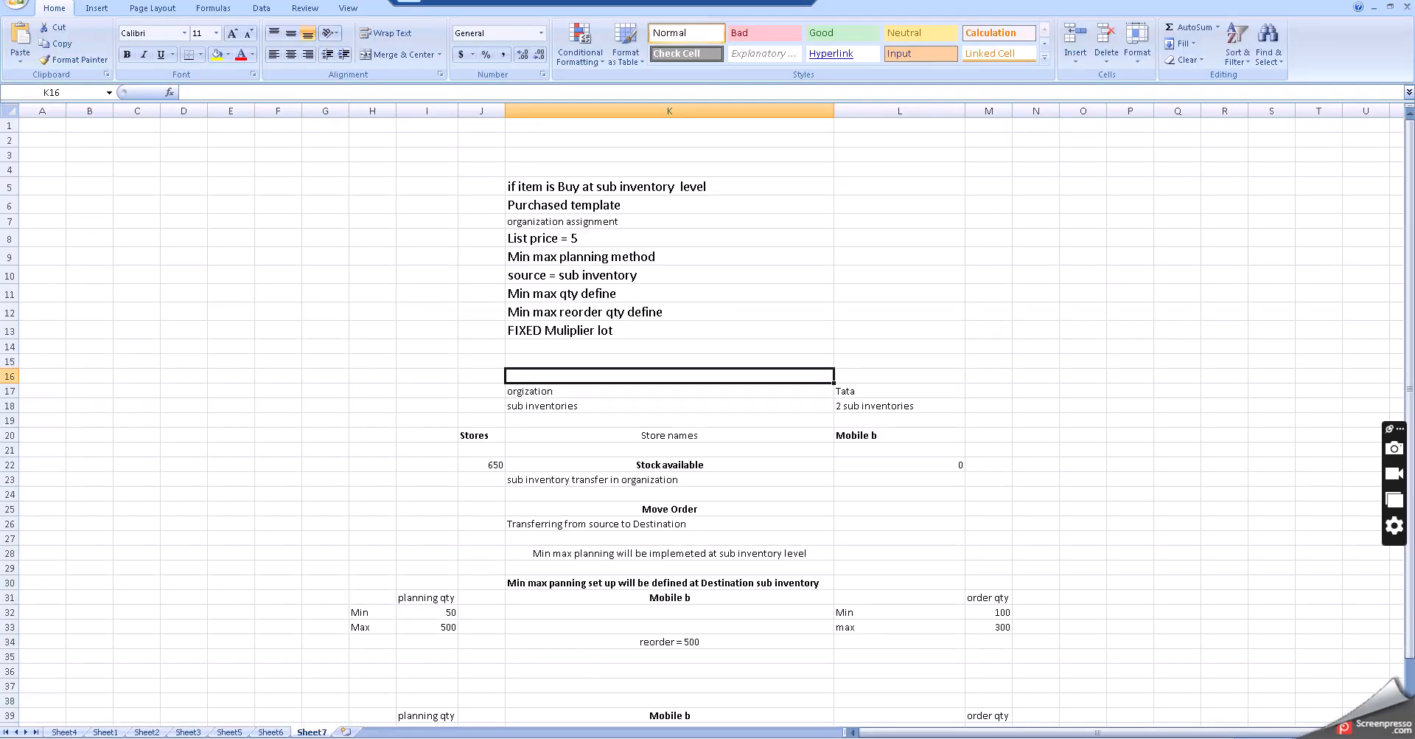
pyautogui.hotkey('alt', 'Tab')
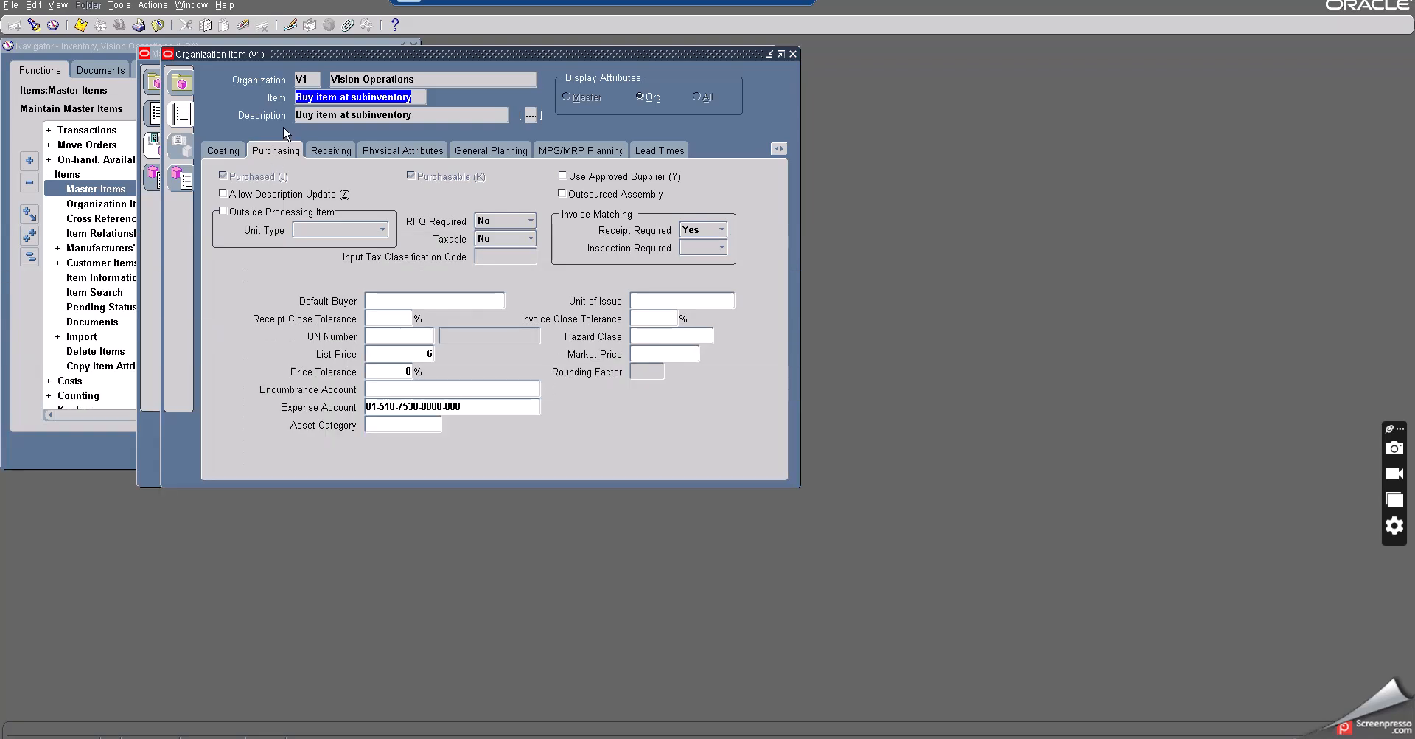
# - Close the item form and open the Min-max planning report request under Planning
pyautogui.click(158, 26)
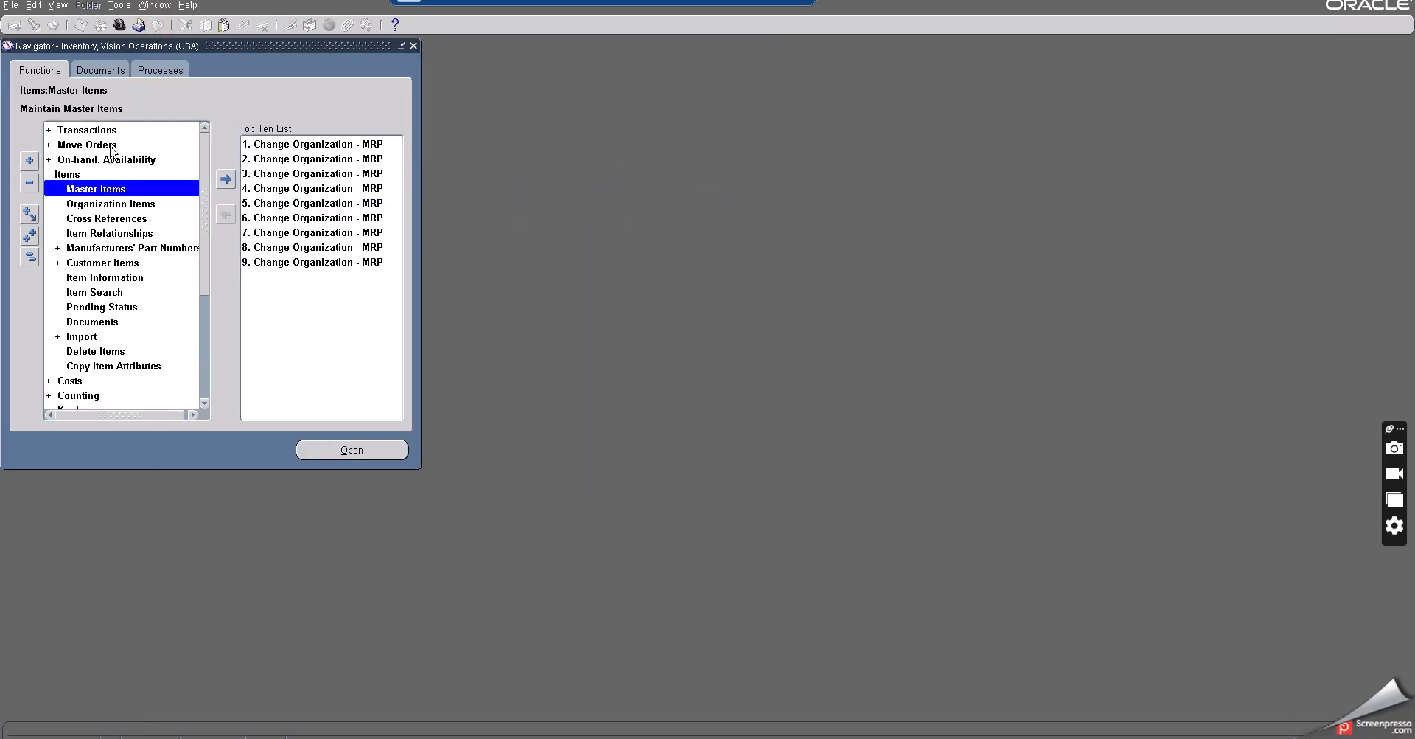
pyautogui.click(63, 177)
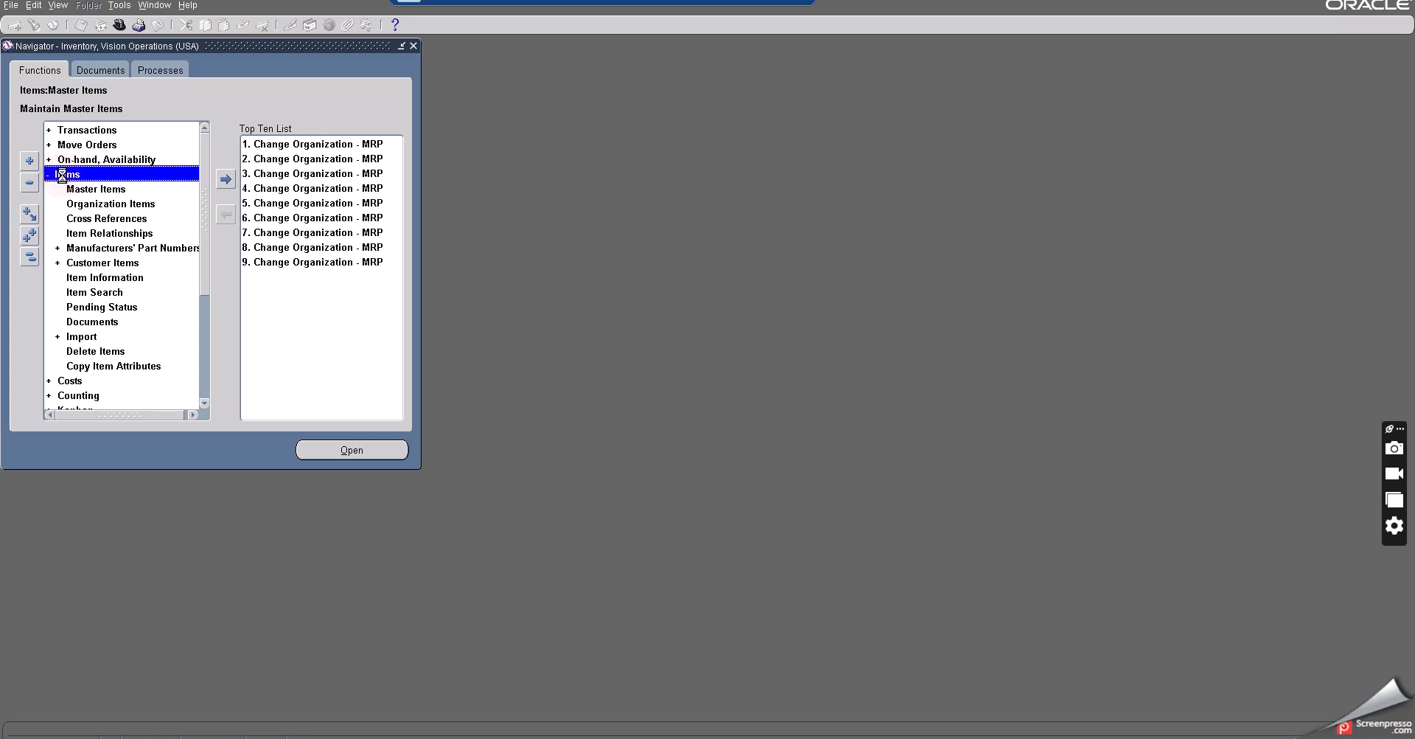
pyautogui.click(63, 177)
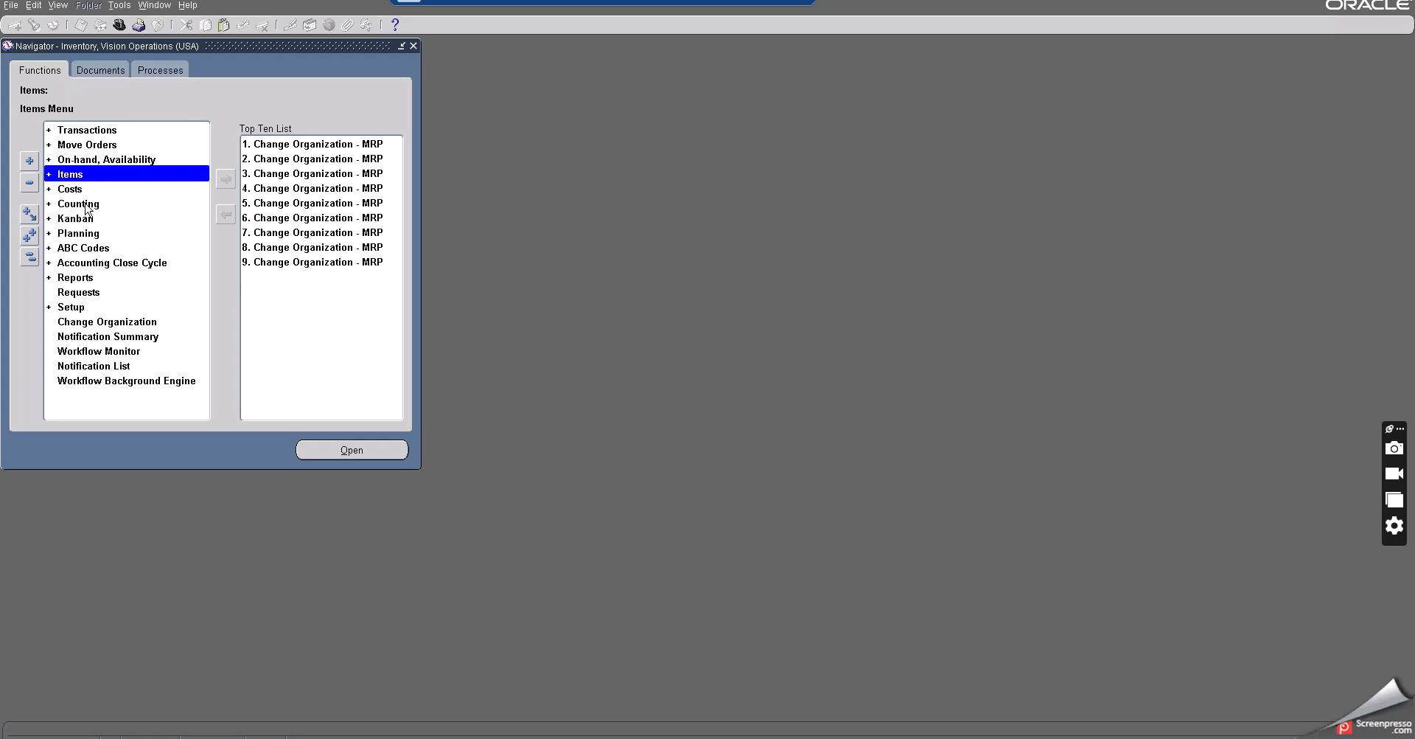
pyautogui.doubleClick(77, 234)
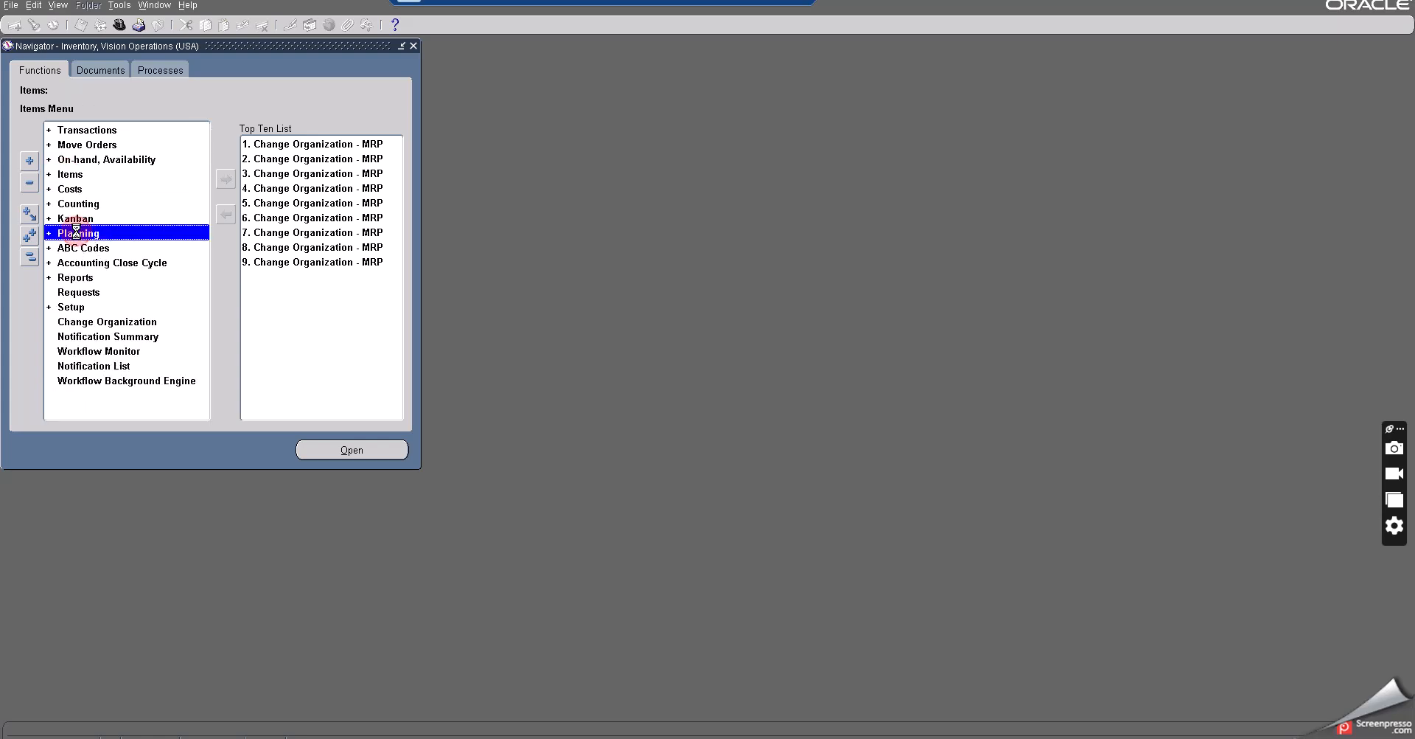
pyautogui.click(107, 246)
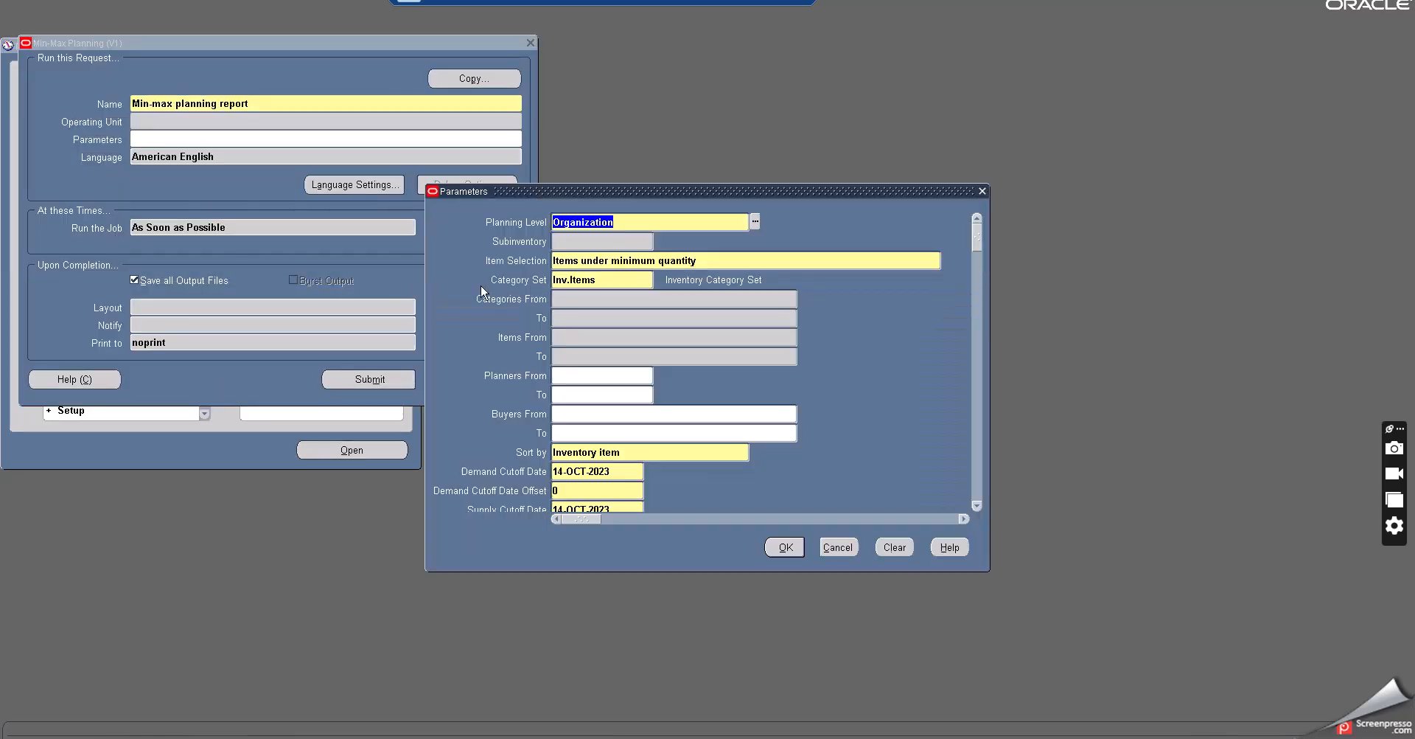
# - Set the report's planning level to Subinventory and the subinventory to Mobile B
pyautogui.click(755, 223)
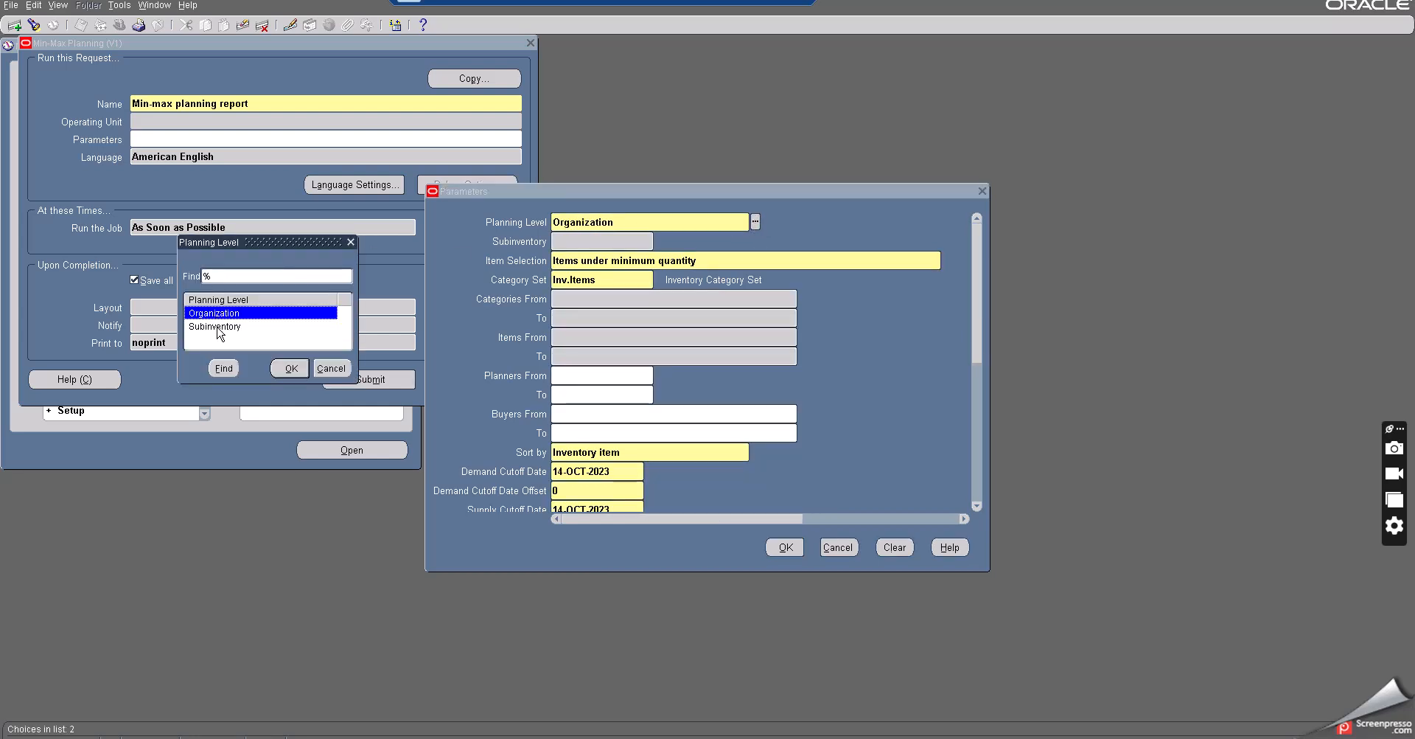
pyautogui.click(218, 328)
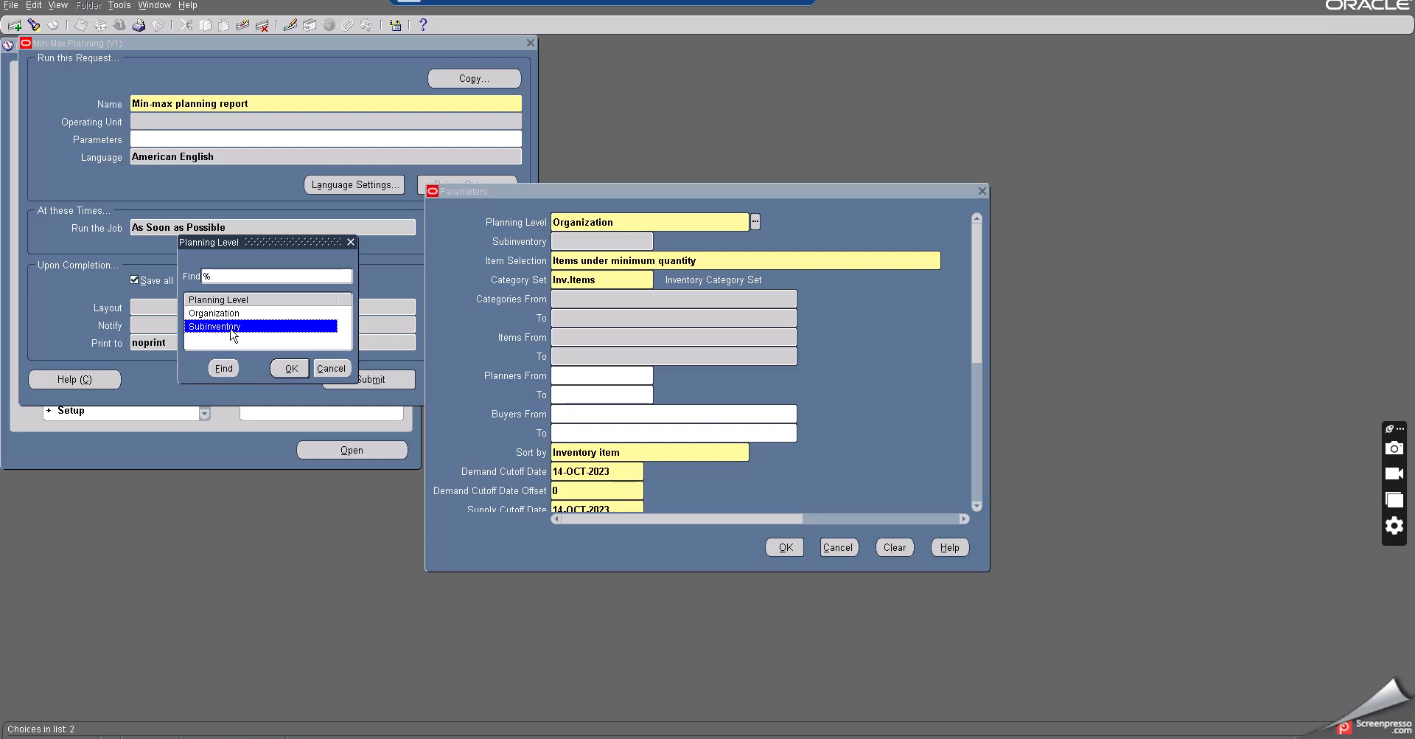
pyautogui.click(287, 366)
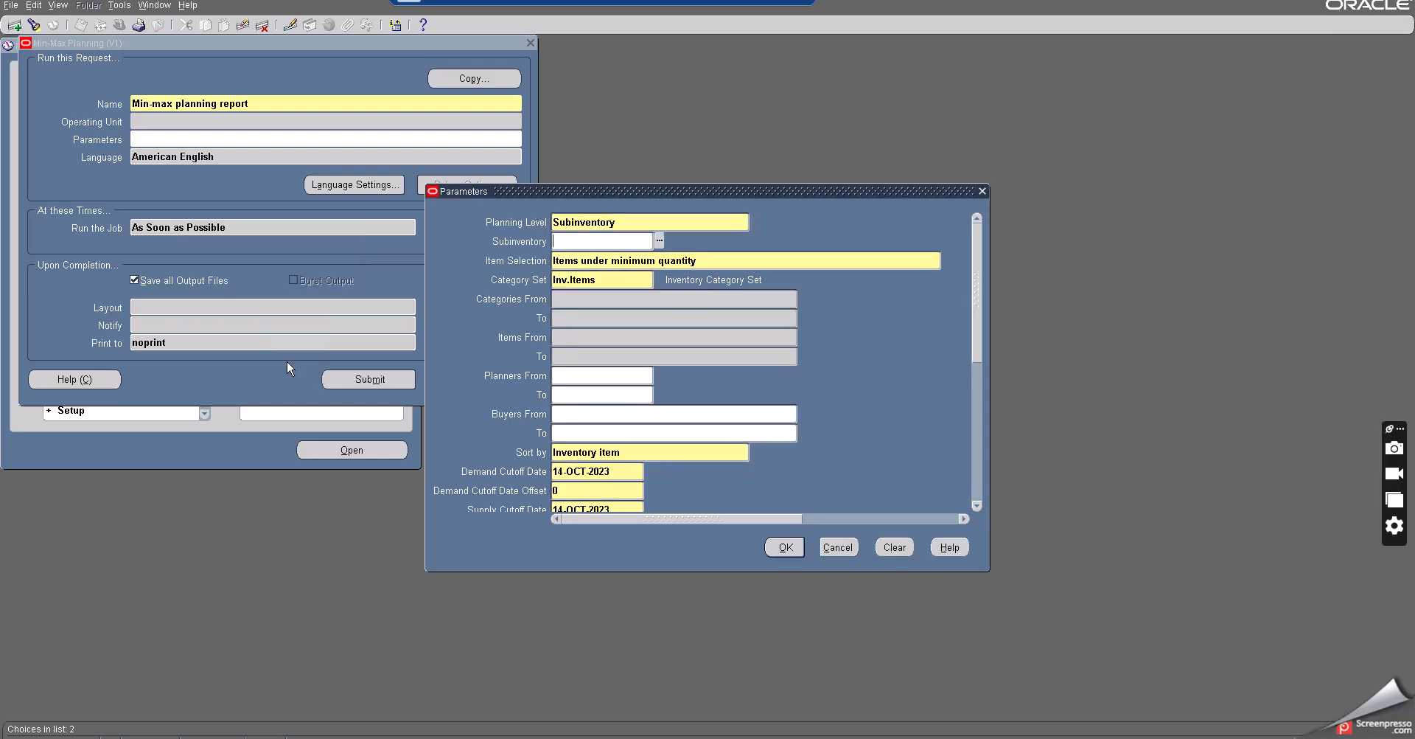
pyautogui.click(659, 242)
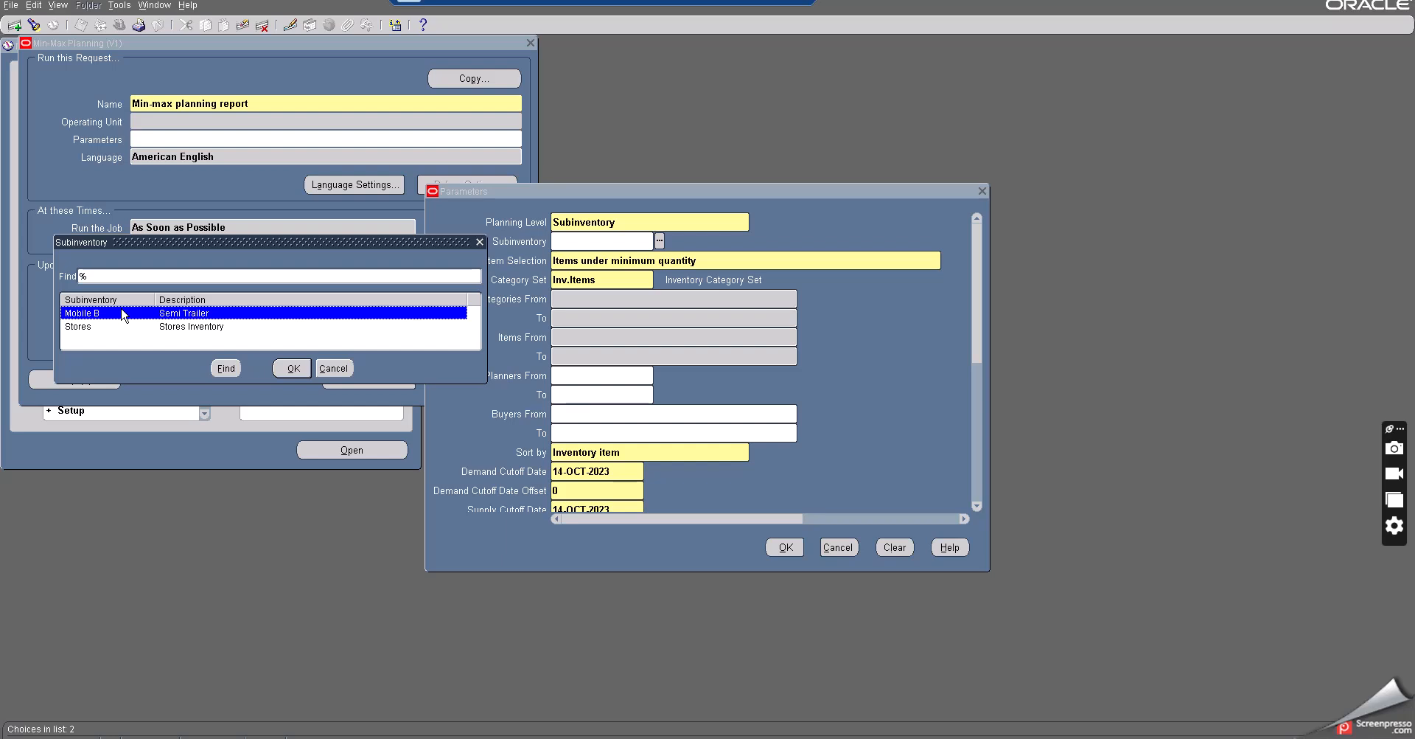
pyautogui.click(293, 368)
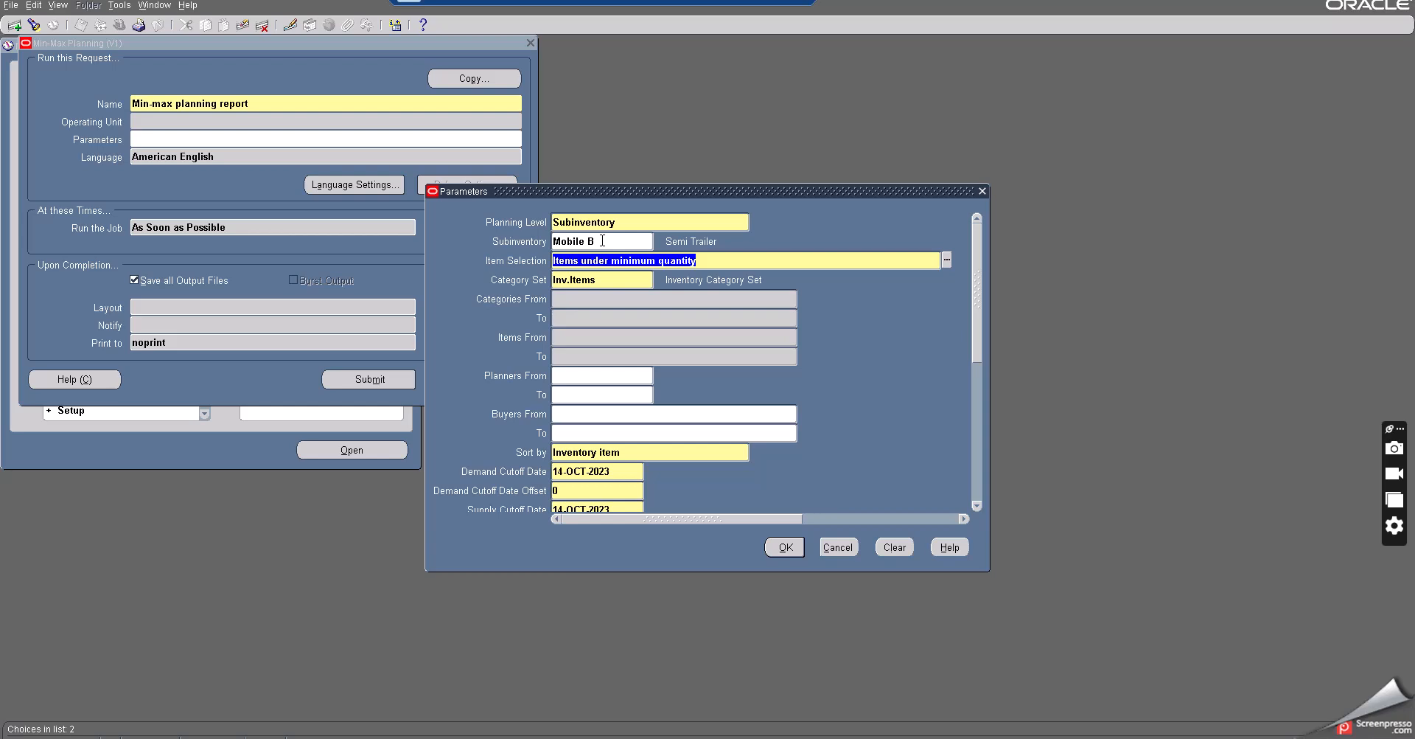
# - Restrict the report's item range to Buy item at subinventory
pyautogui.click(592, 339)
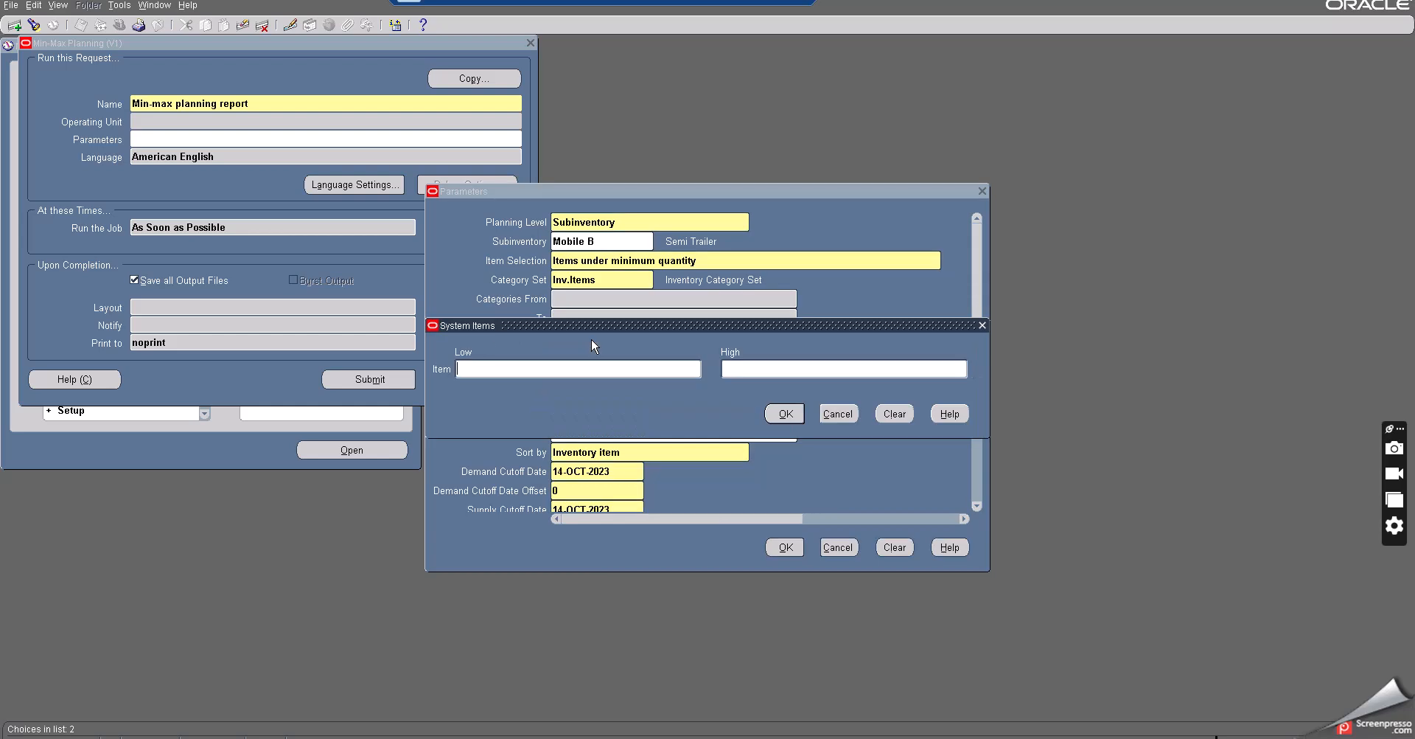
pyautogui.hotkey('ctrl', 'v')
pyautogui.press('Tab')
pyautogui.click(784, 413)
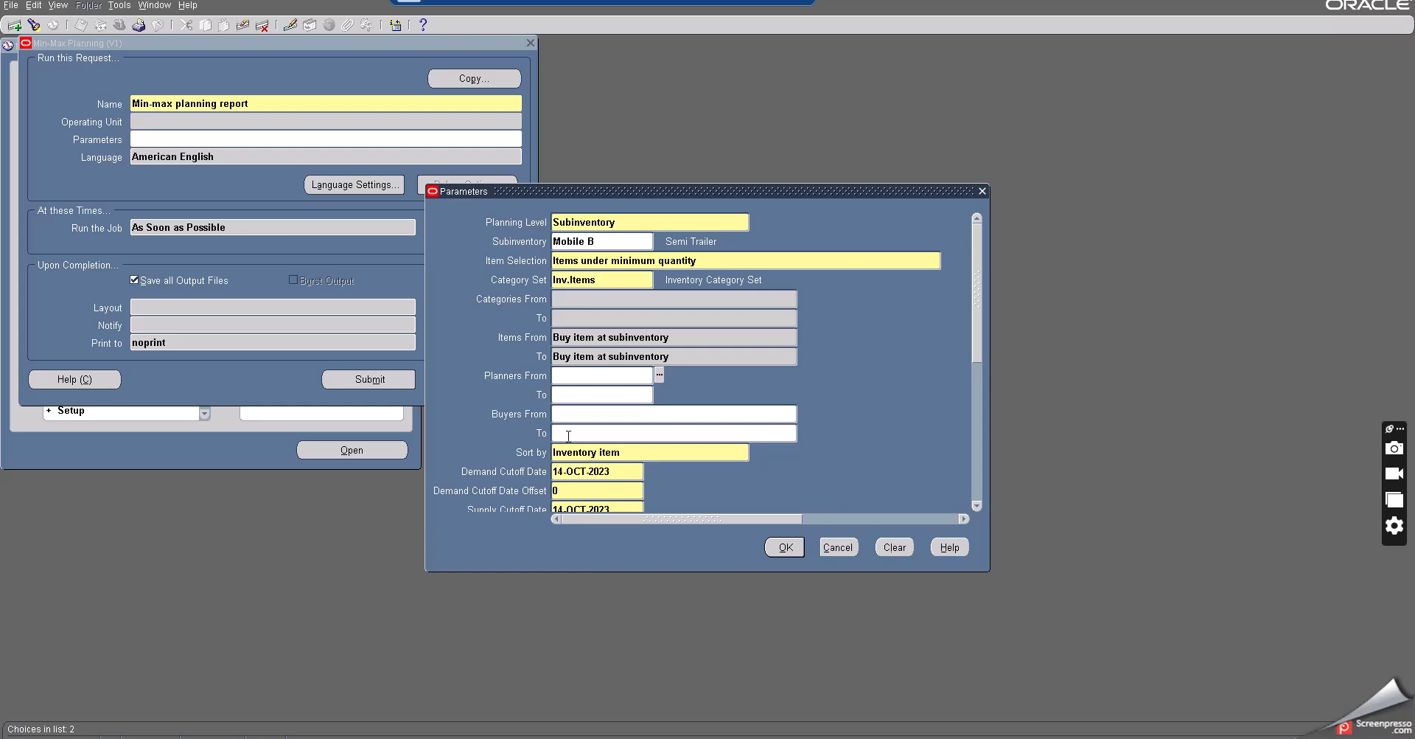
# - Set Restock to Yes, confirm the parameters and submit the Min-max planning report without another request
pyautogui.moveTo(973, 329); pyautogui.dragTo(973, 371)
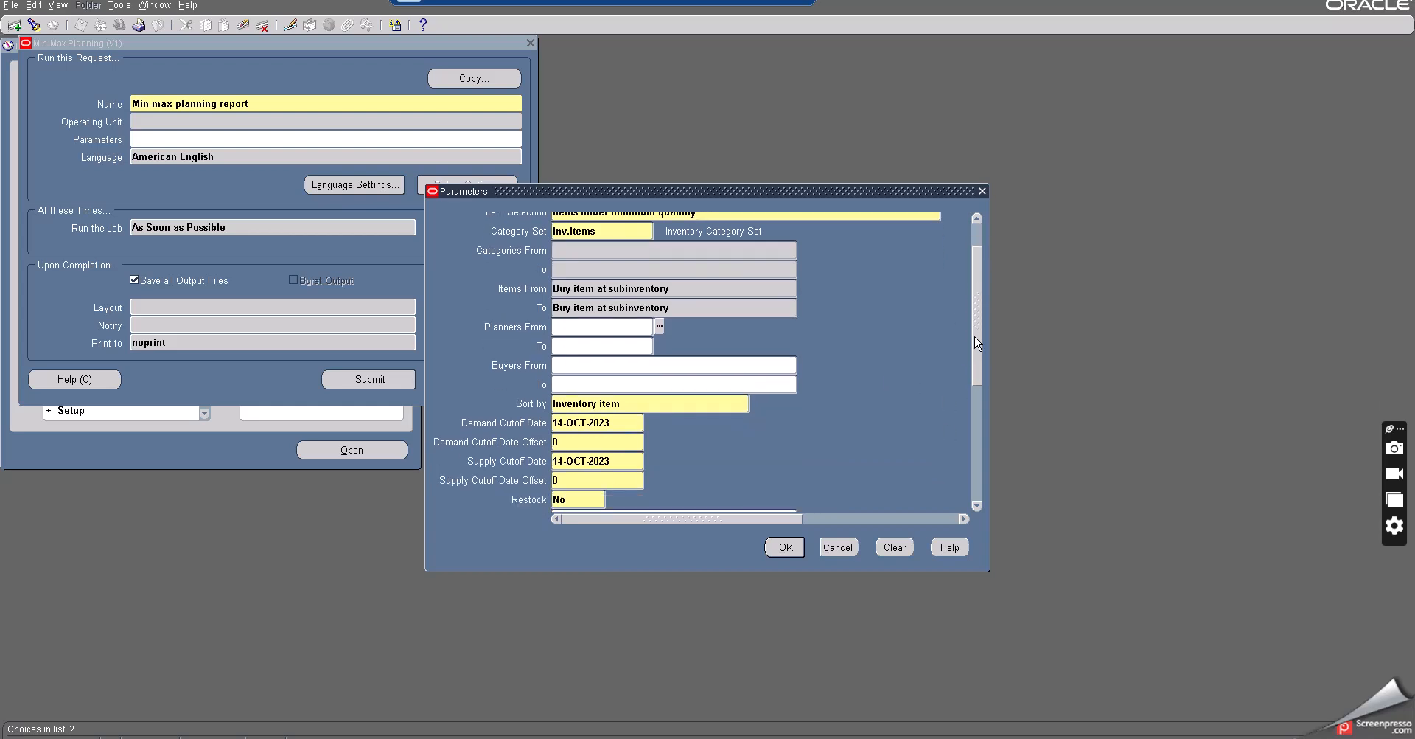
pyautogui.click(567, 465)
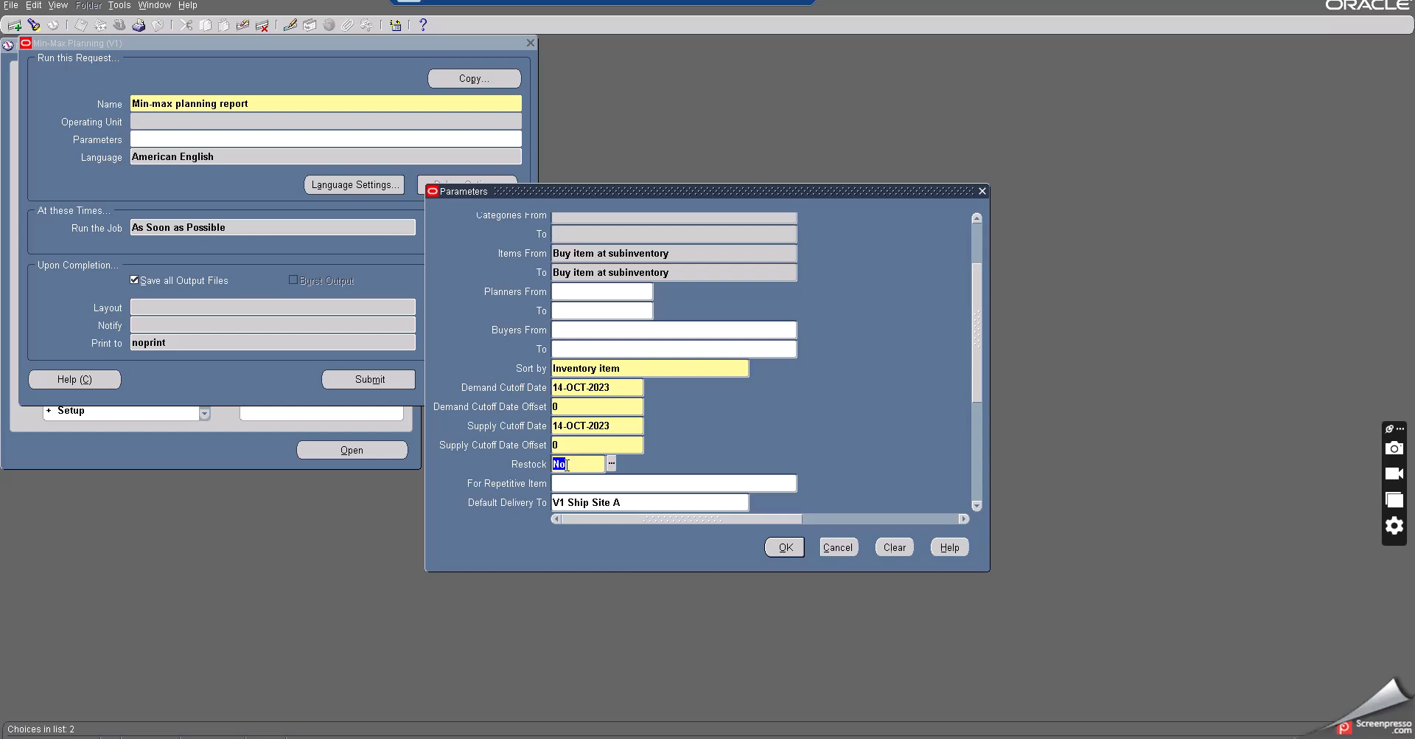
pyautogui.write('yes')
pyautogui.press('Tab')
pyautogui.click(794, 548)
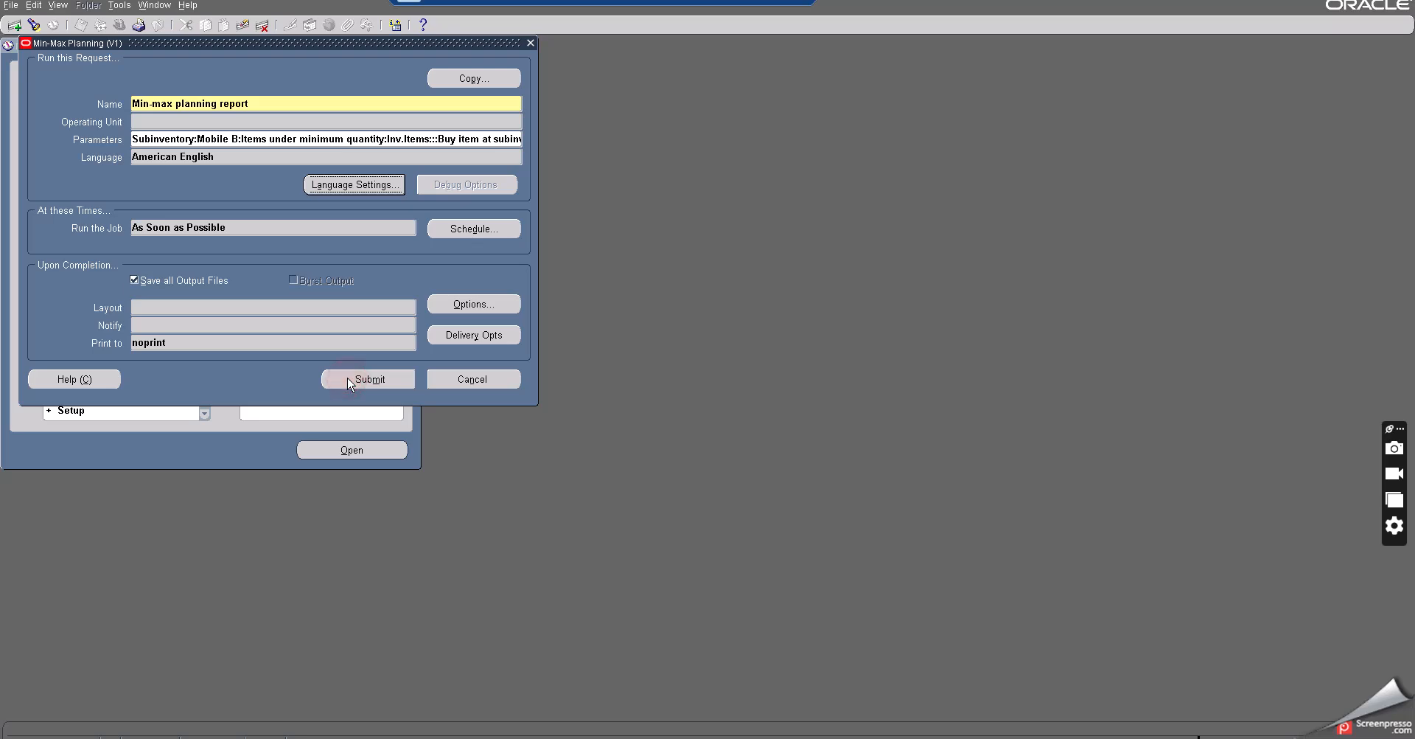
pyautogui.click(355, 383)
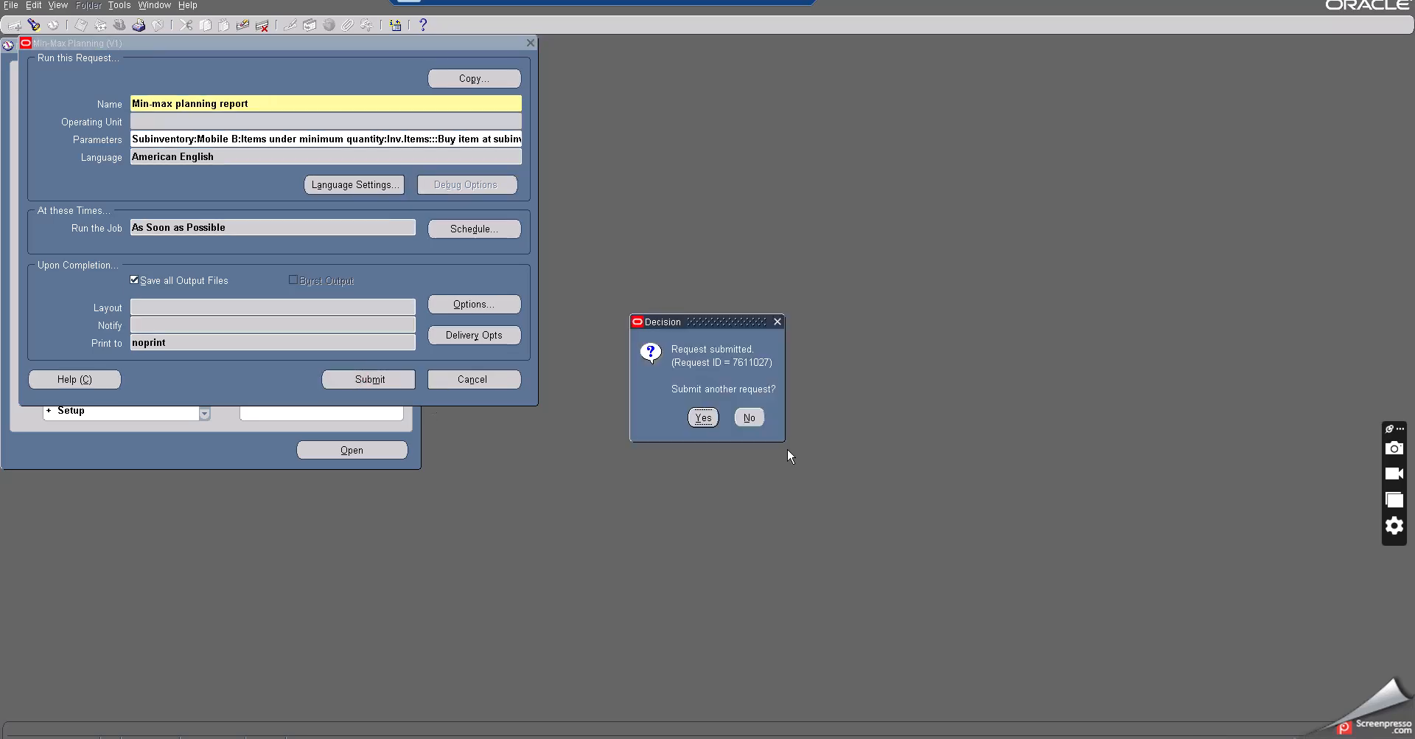
pyautogui.click(749, 417)
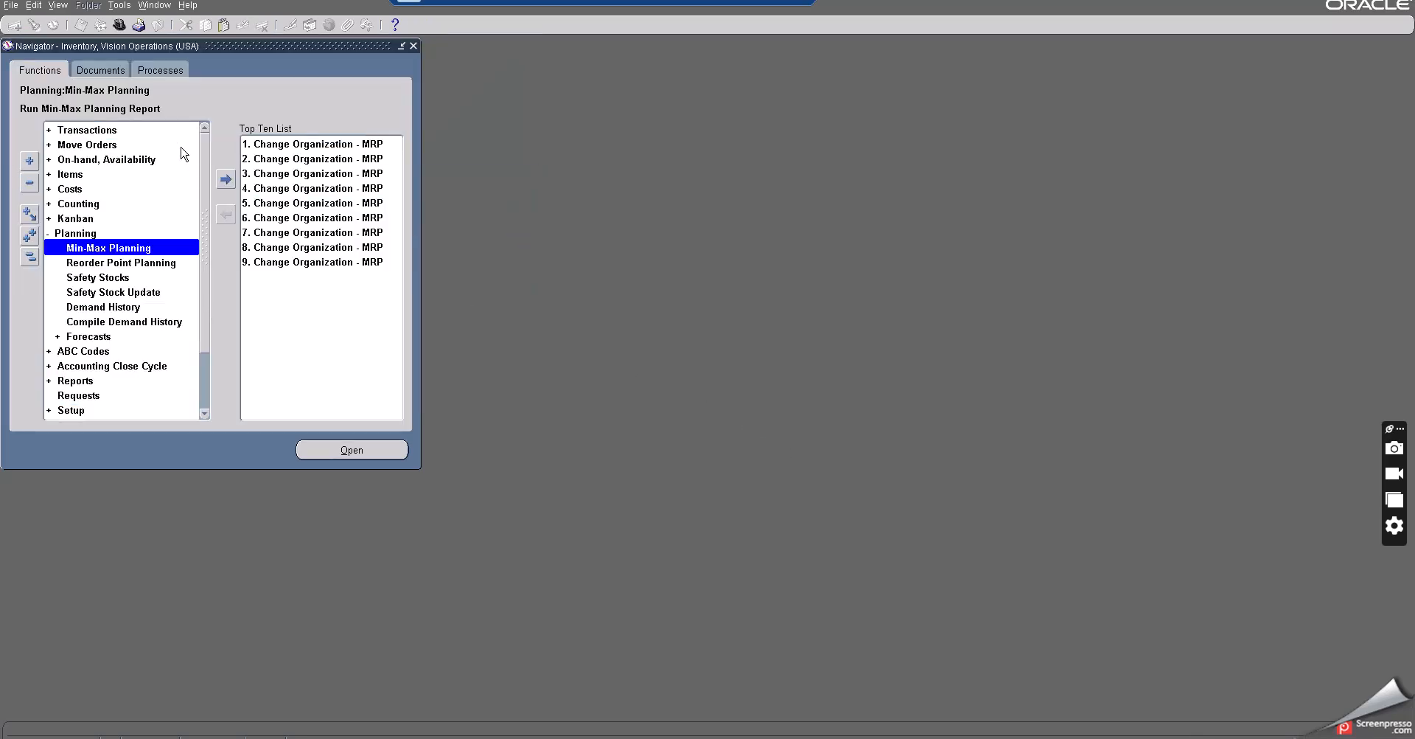
# - Open the requests list and view the output of the submitted Min-max planning report
pyautogui.click(58, 8)
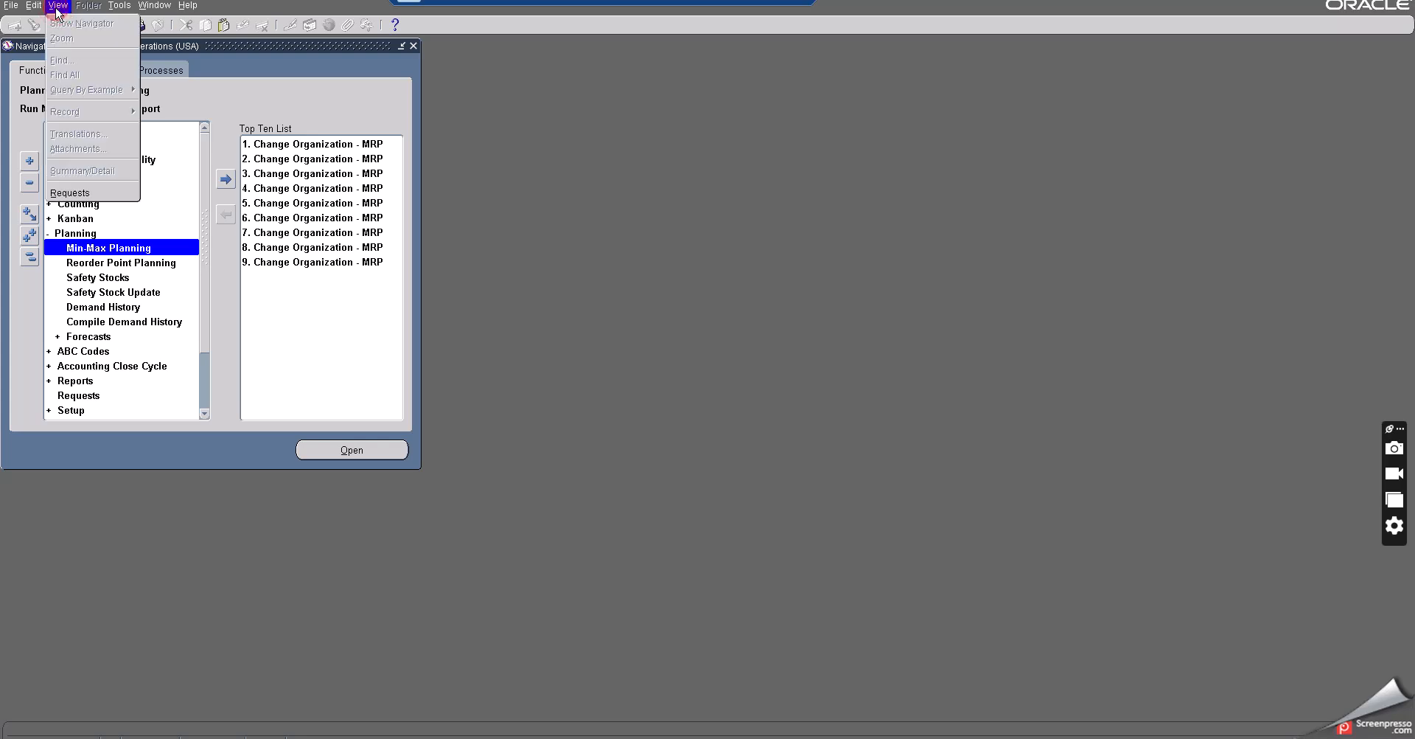
pyautogui.click(71, 194)
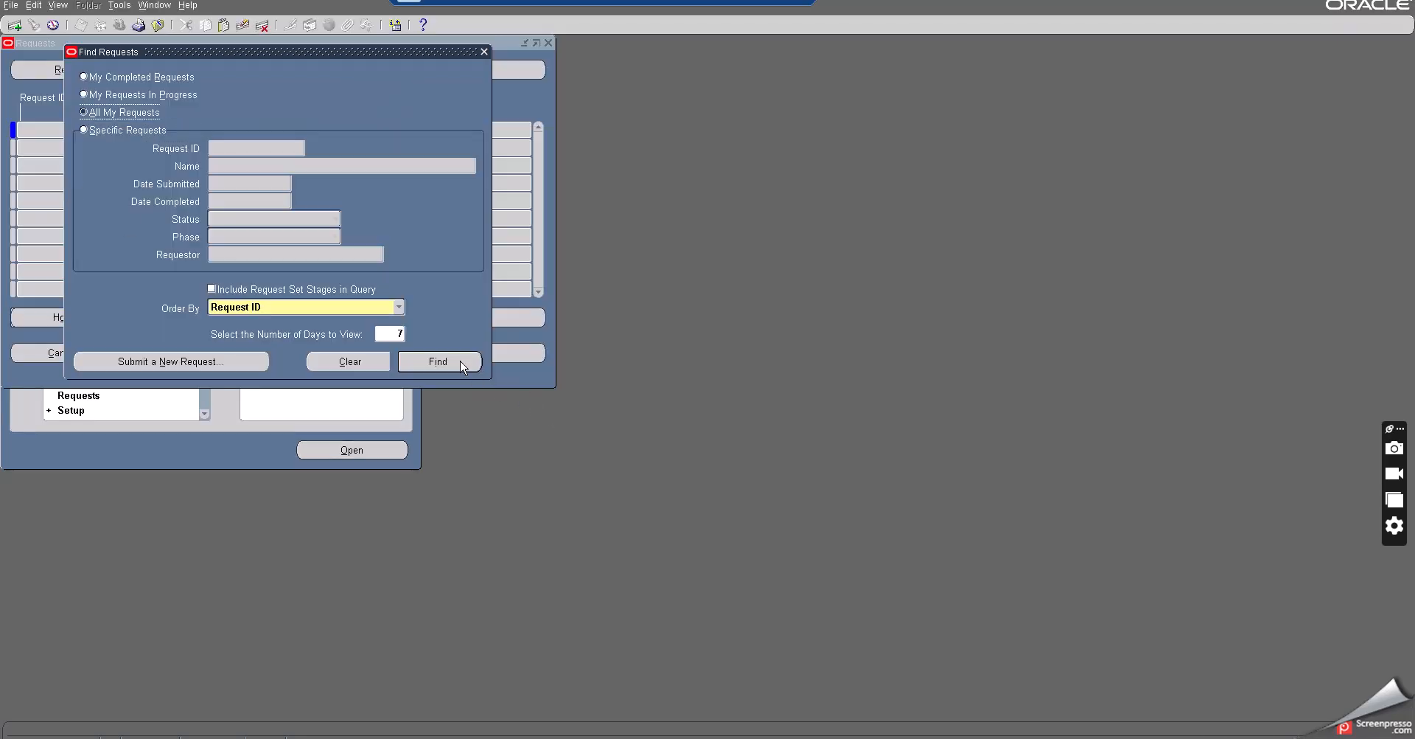
pyautogui.click(462, 362)
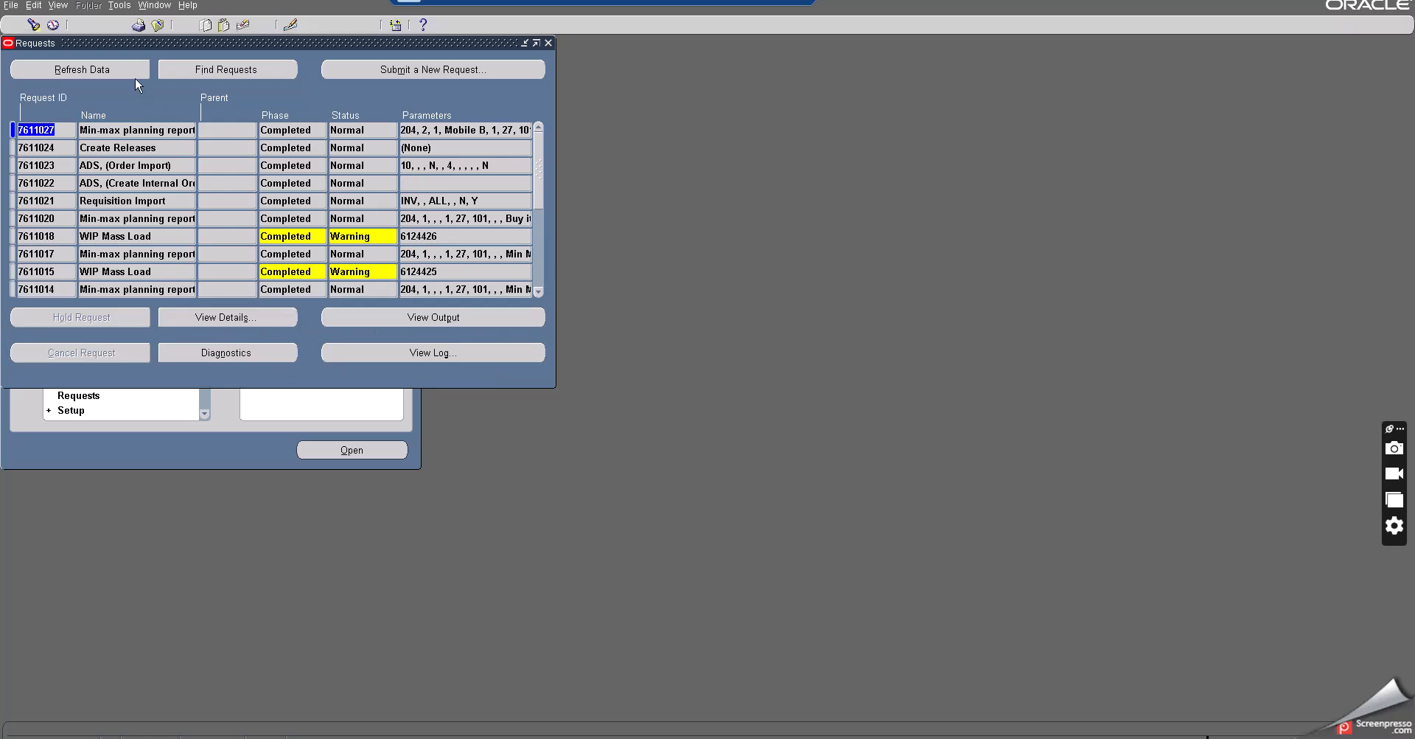
pyautogui.click(118, 73)
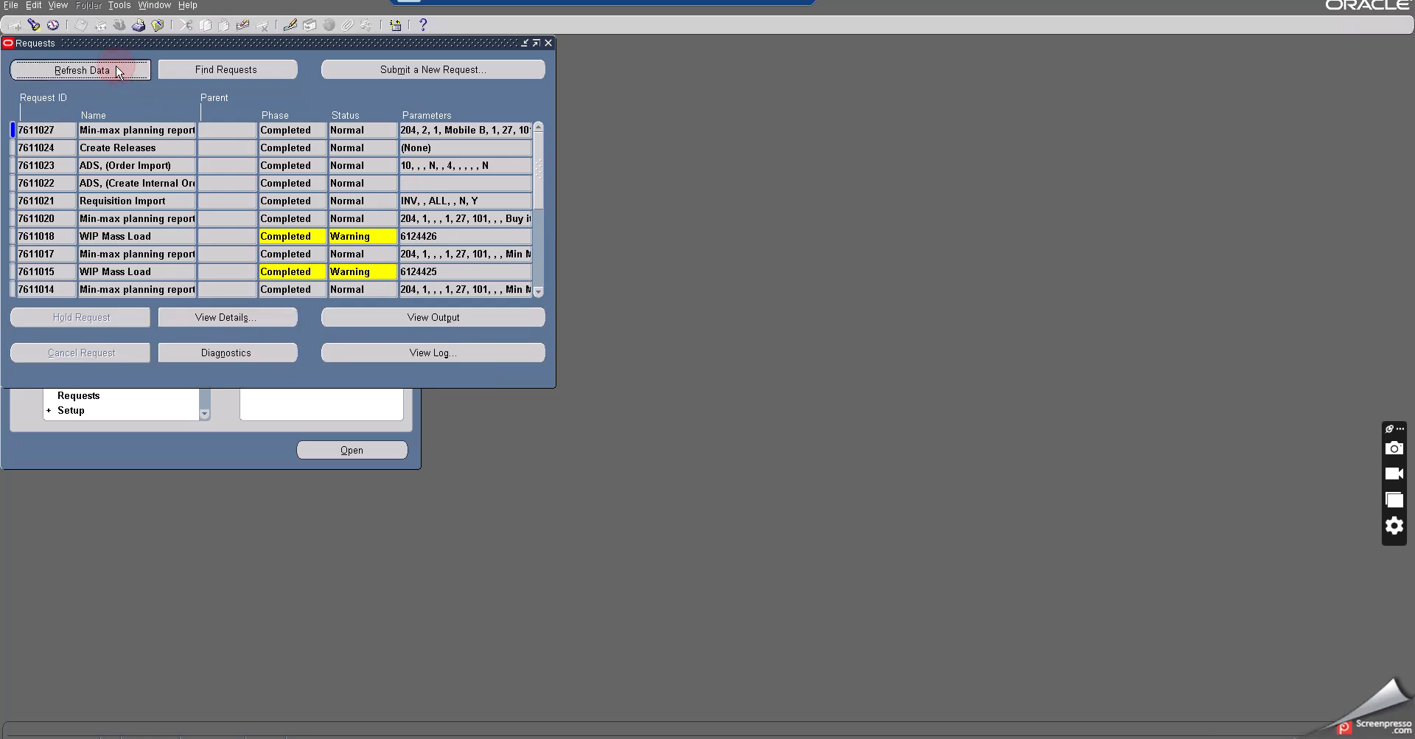
pyautogui.click(133, 129)
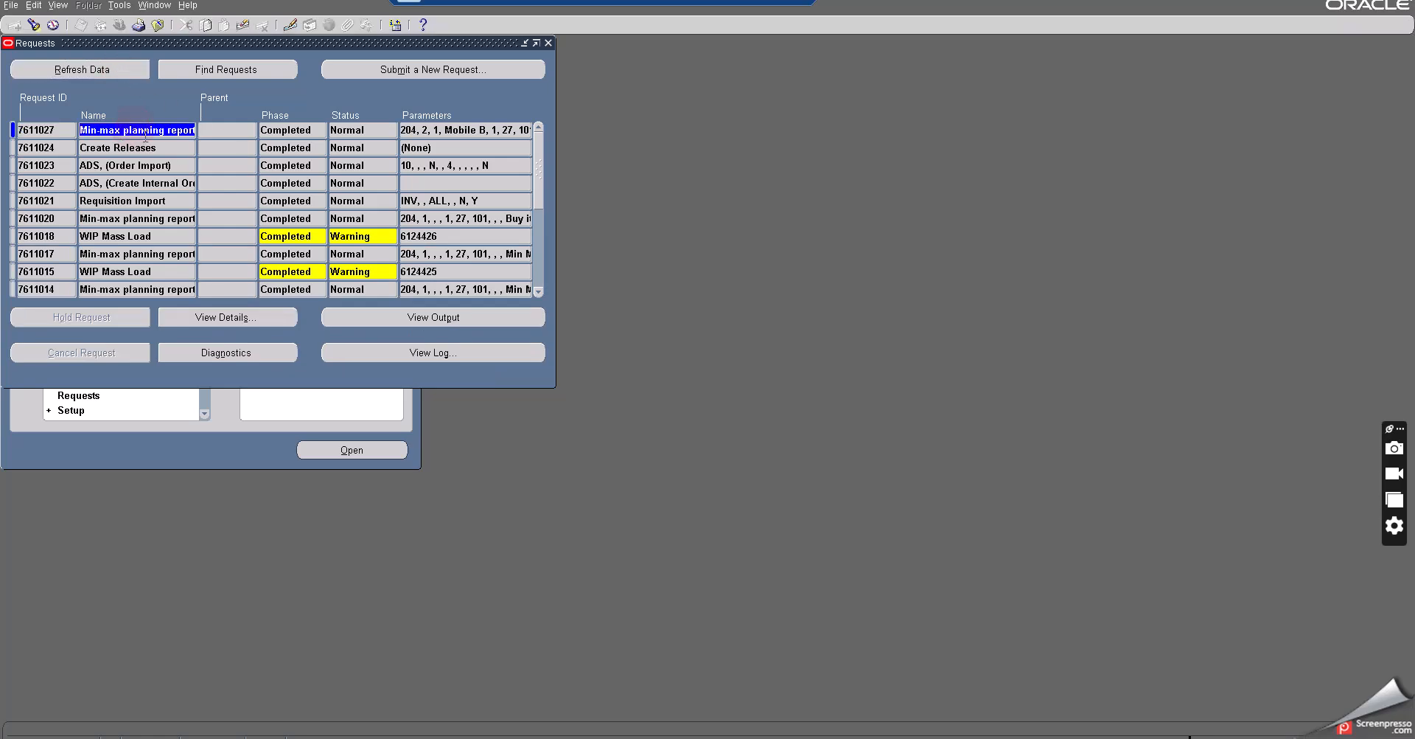
pyautogui.click(463, 318)
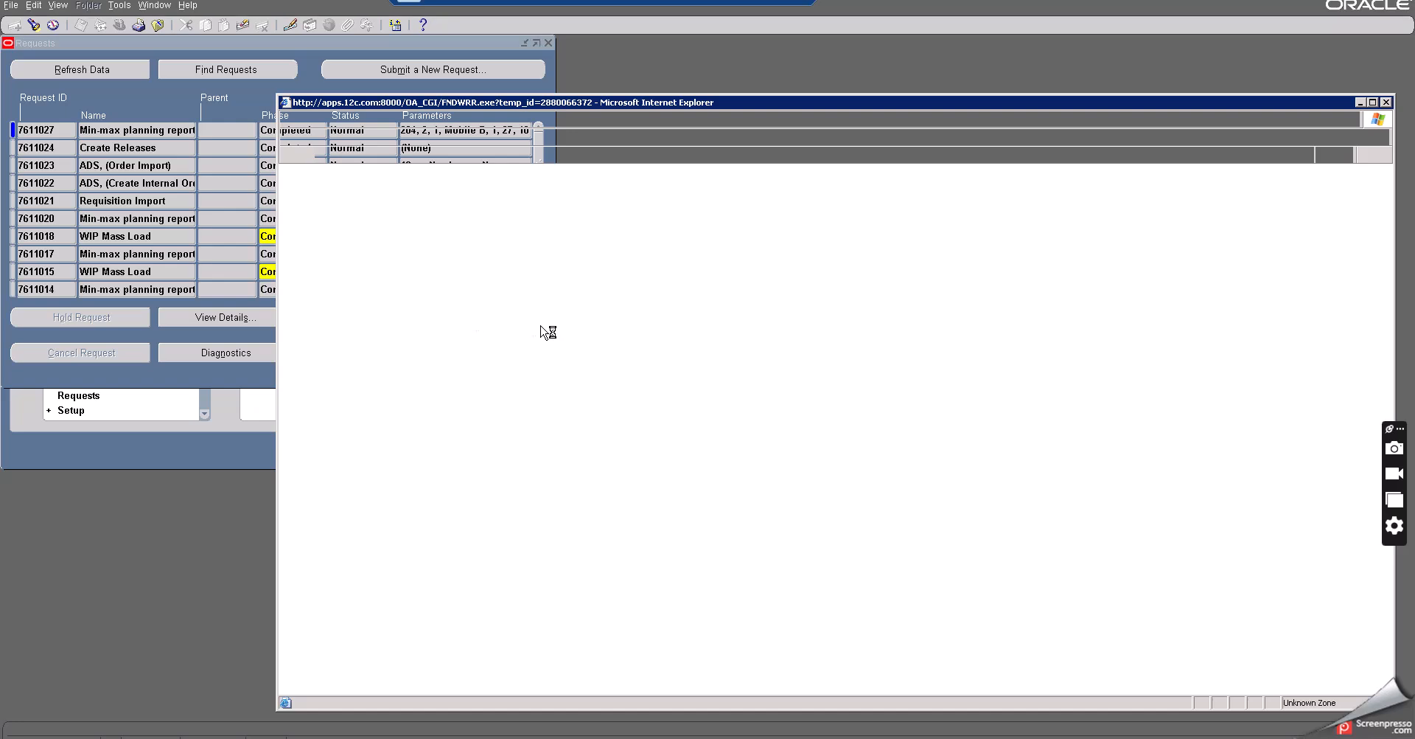
pyautogui.click(737, 103)
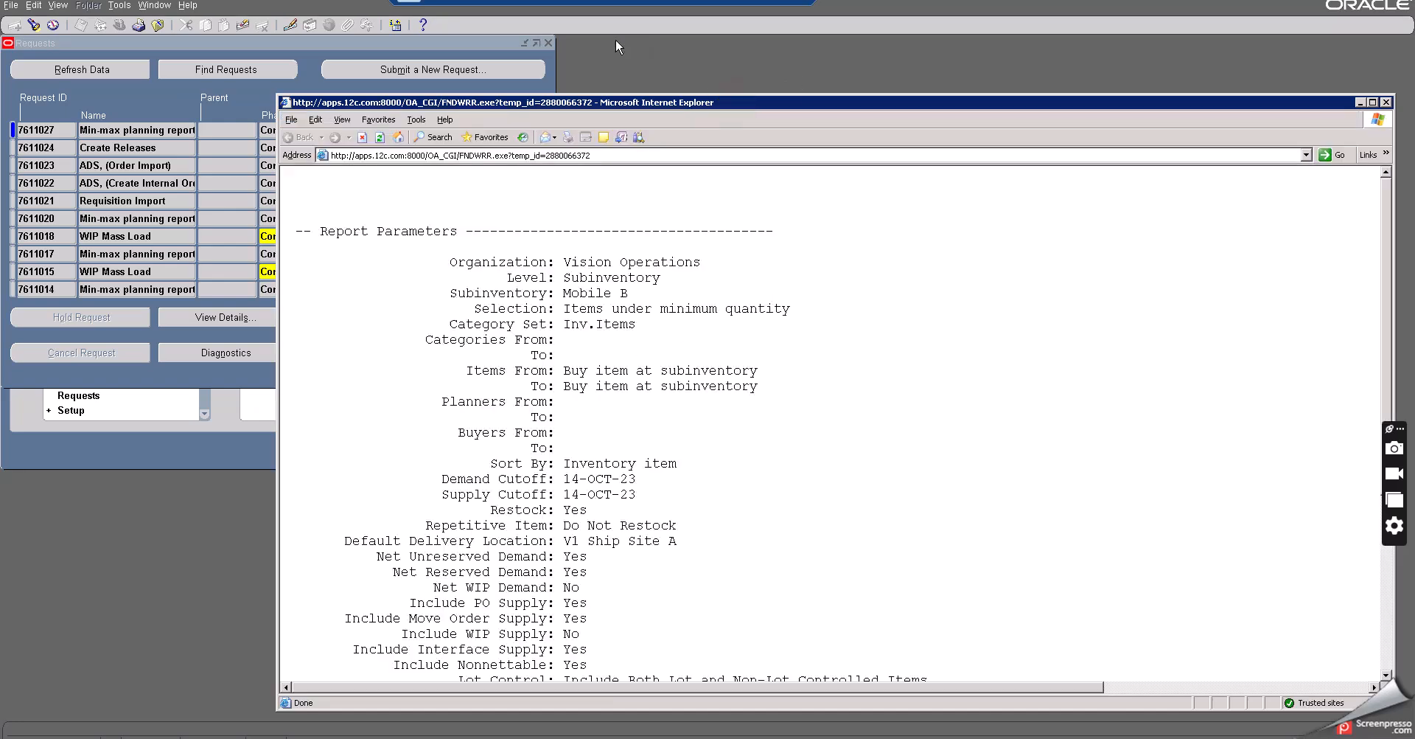
# - Examine the report's parameters and its minimum, maximum and order quantity columns, then close the output
pyautogui.scroll(-3, 597, 328)
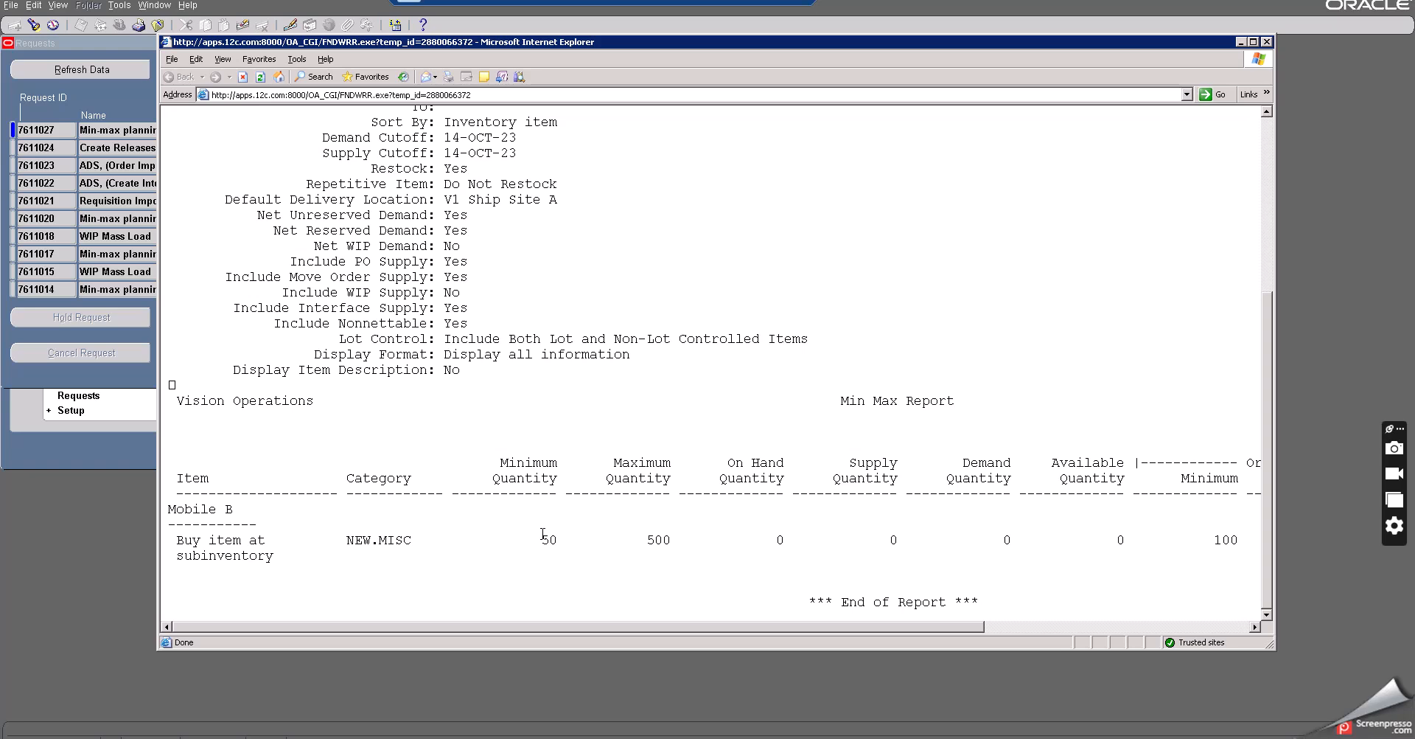
pyautogui.moveTo(542, 540); pyautogui.dragTo(647, 541)
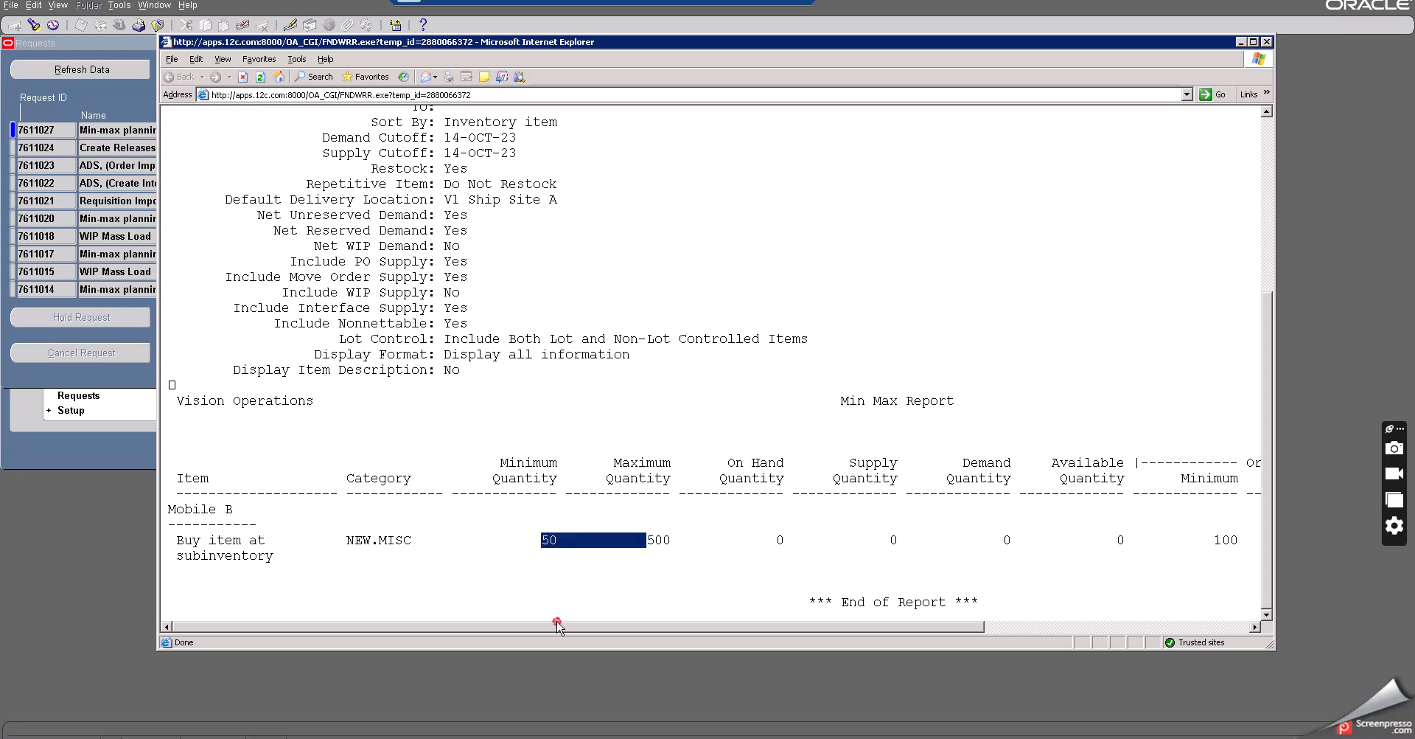
pyautogui.moveTo(585, 628); pyautogui.dragTo(824, 634)
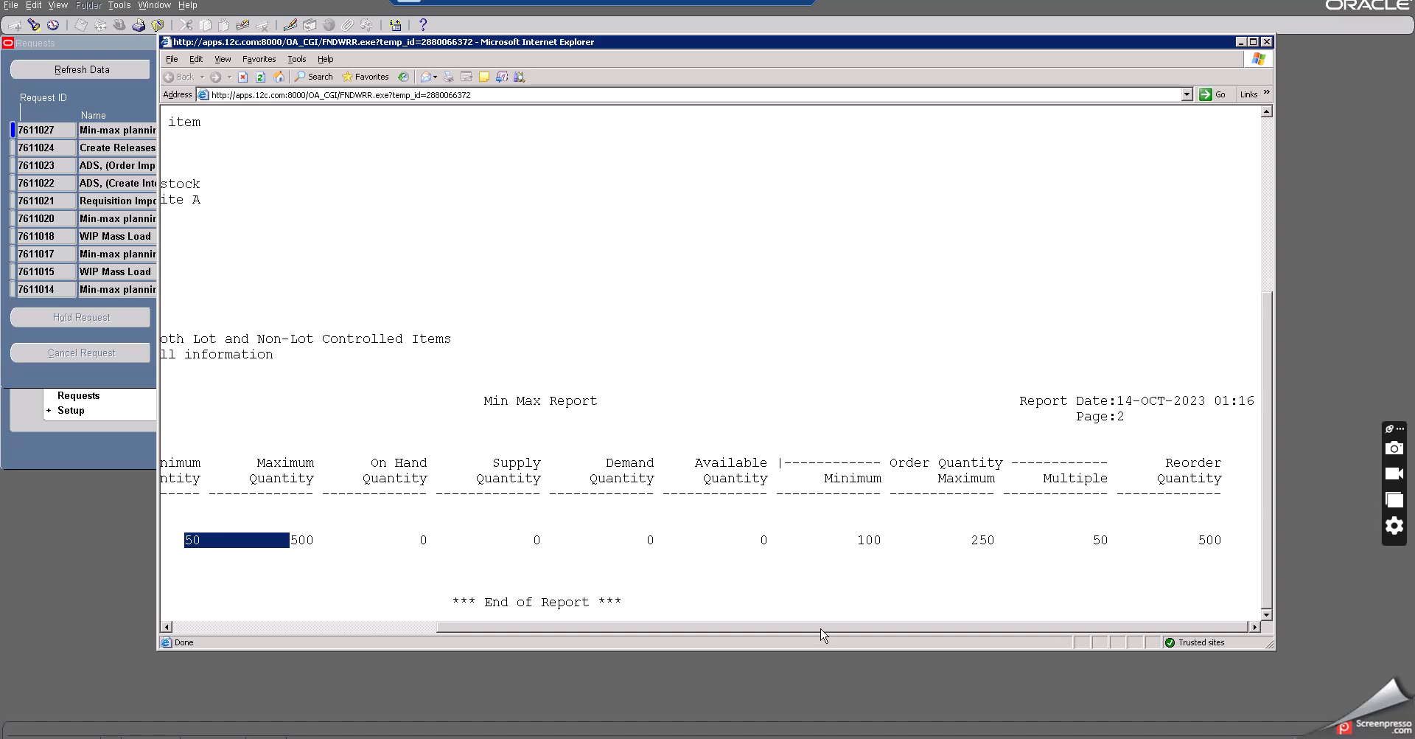
pyautogui.moveTo(823, 635); pyautogui.dragTo(545, 661)
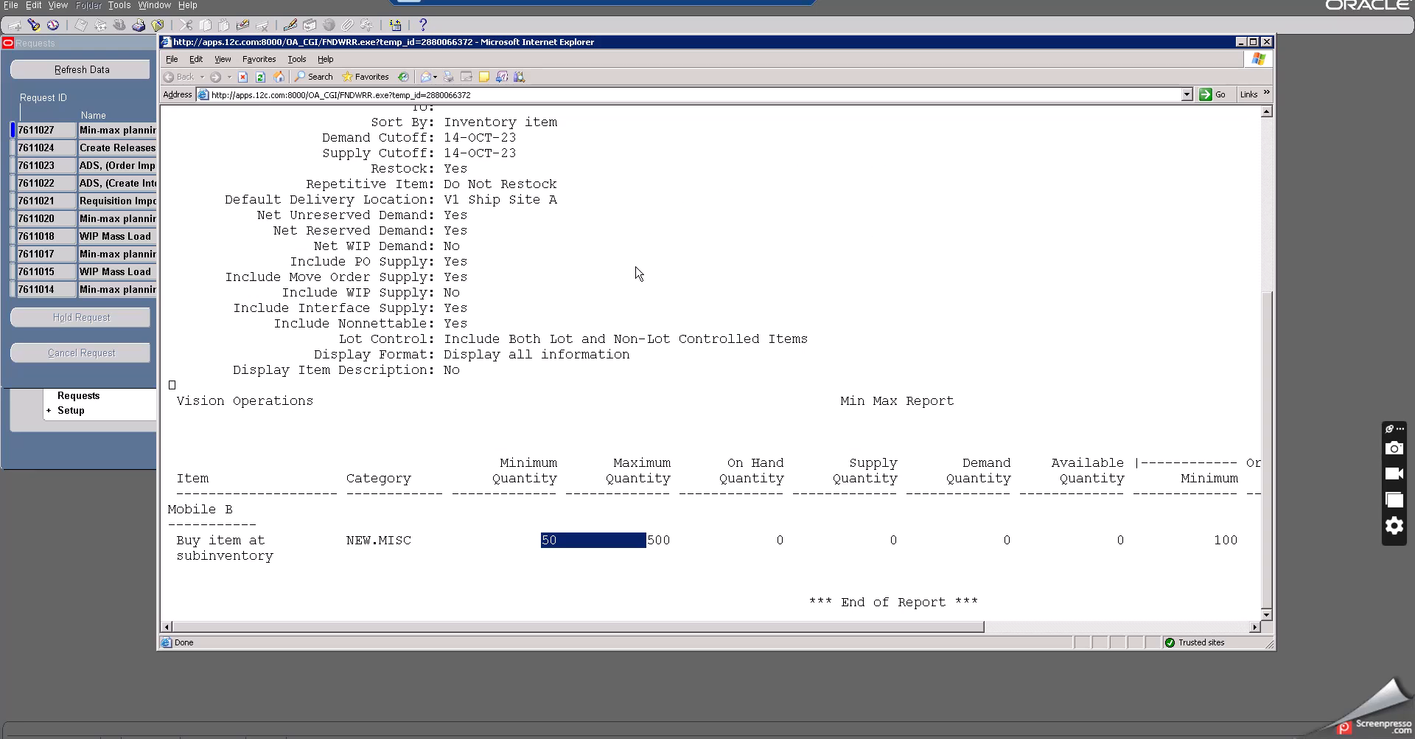
pyautogui.scroll(6, 642, 272)
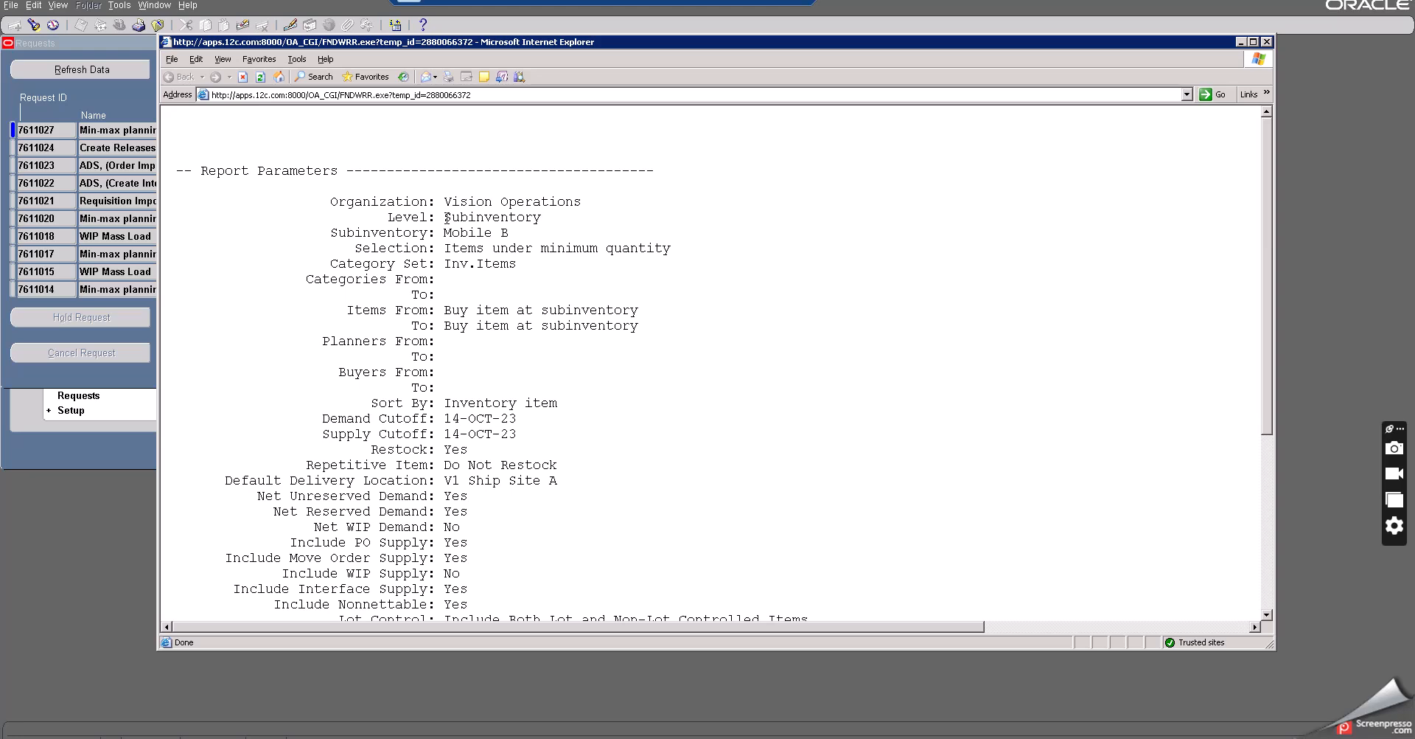
pyautogui.doubleClick(391, 233)
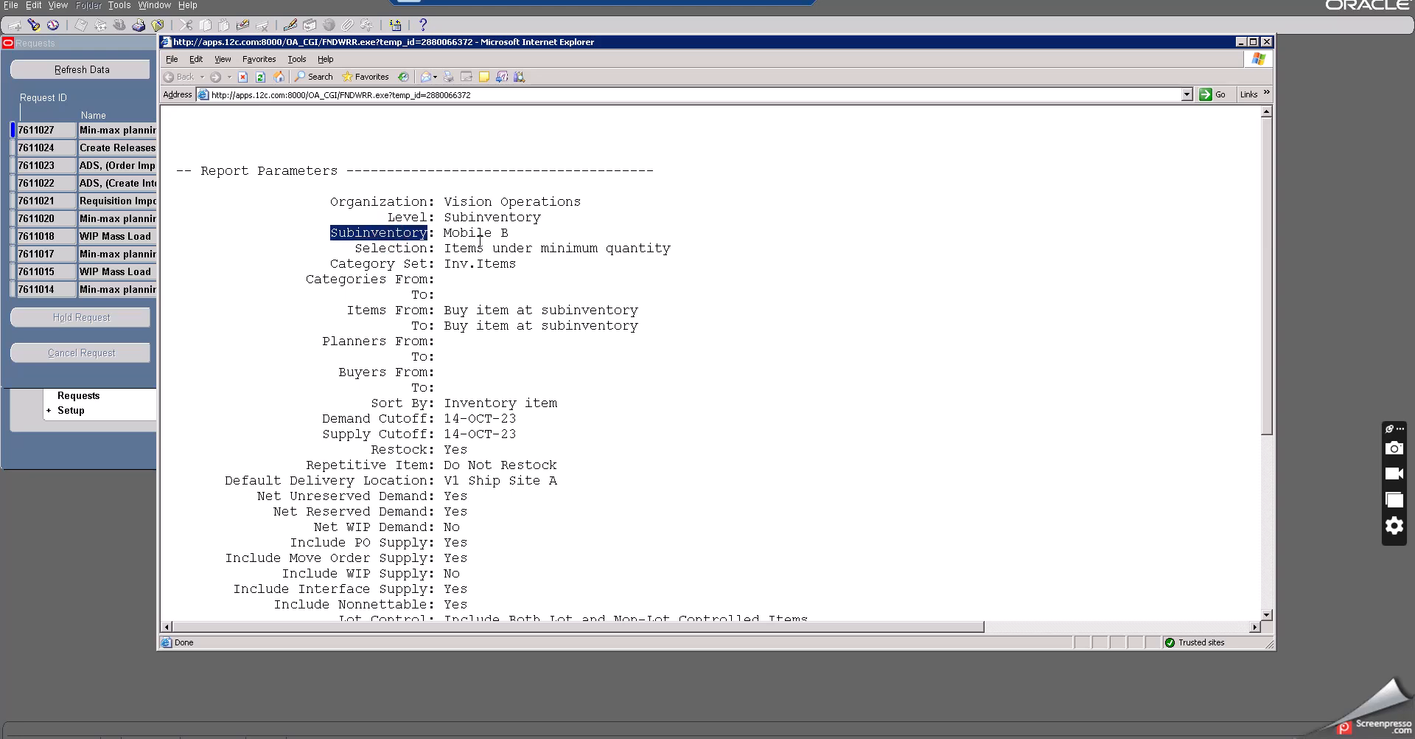
pyautogui.moveTo(446, 232); pyautogui.dragTo(510, 234)
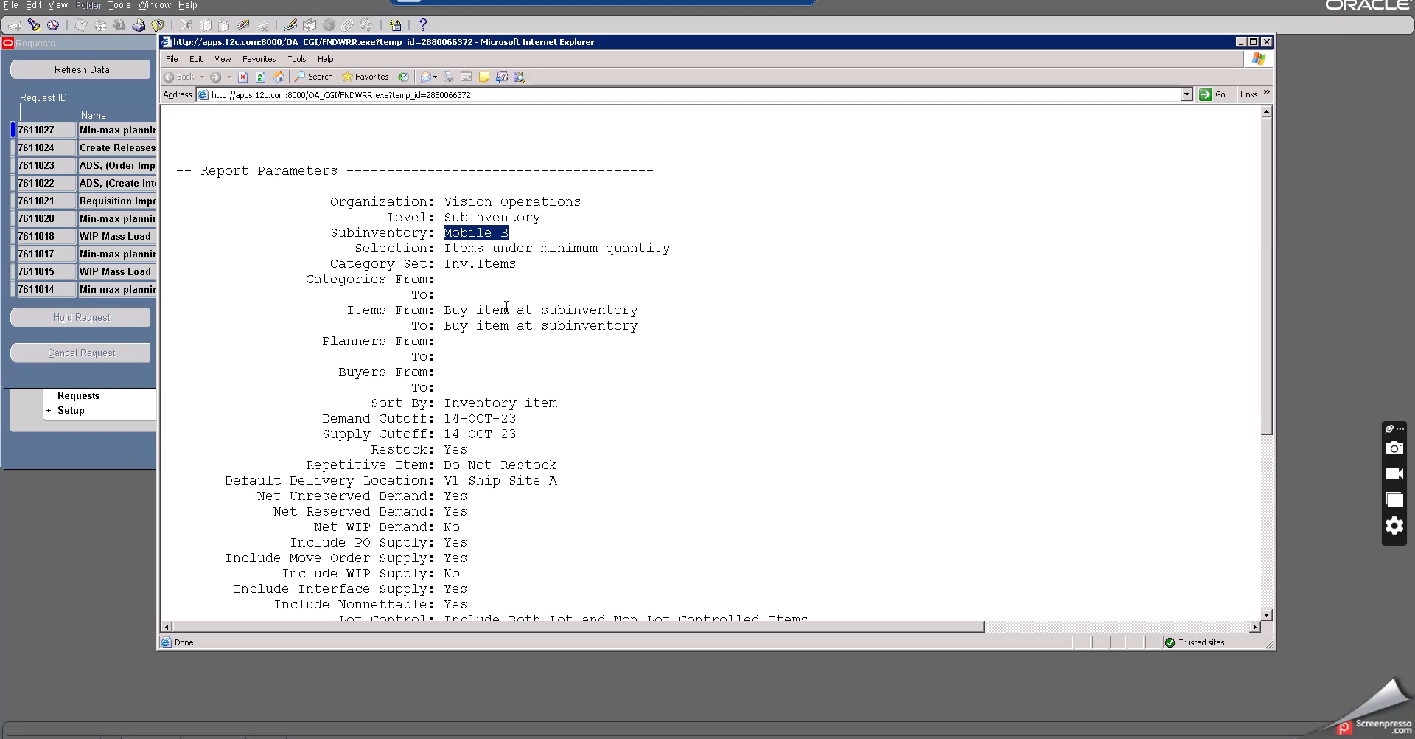
pyautogui.scroll(-2, 506, 306)
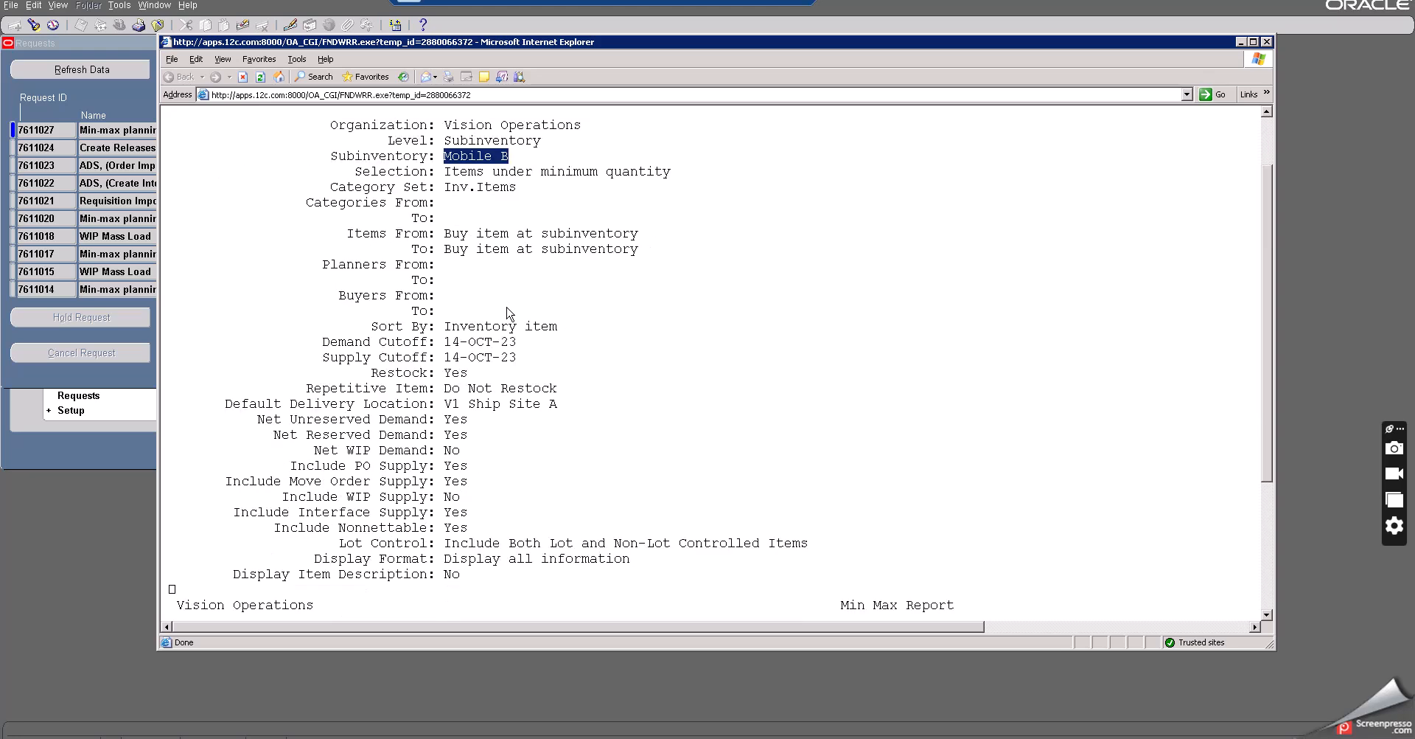
pyautogui.click(1267, 42)
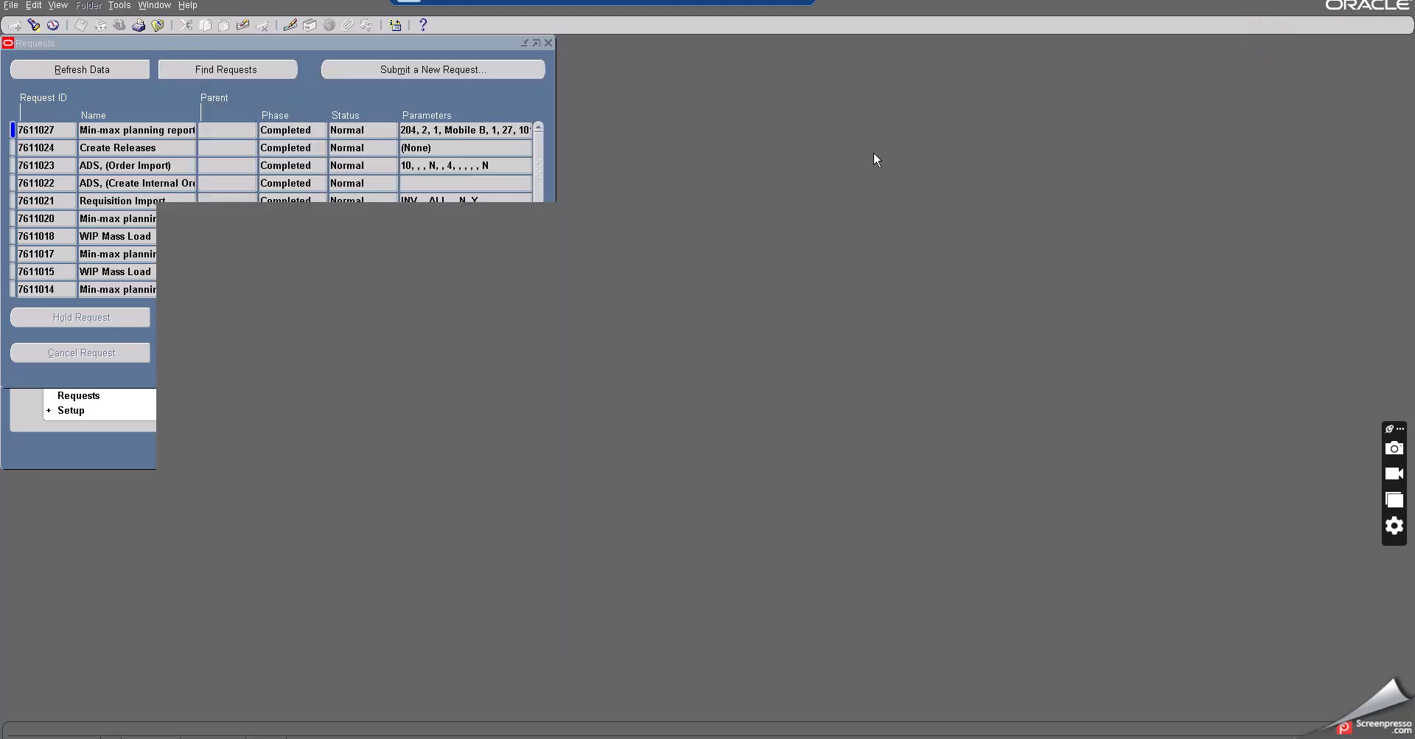
# - Close the requests window and open Transact Move Orders from the Move Orders menu
pyautogui.click(159, 25)
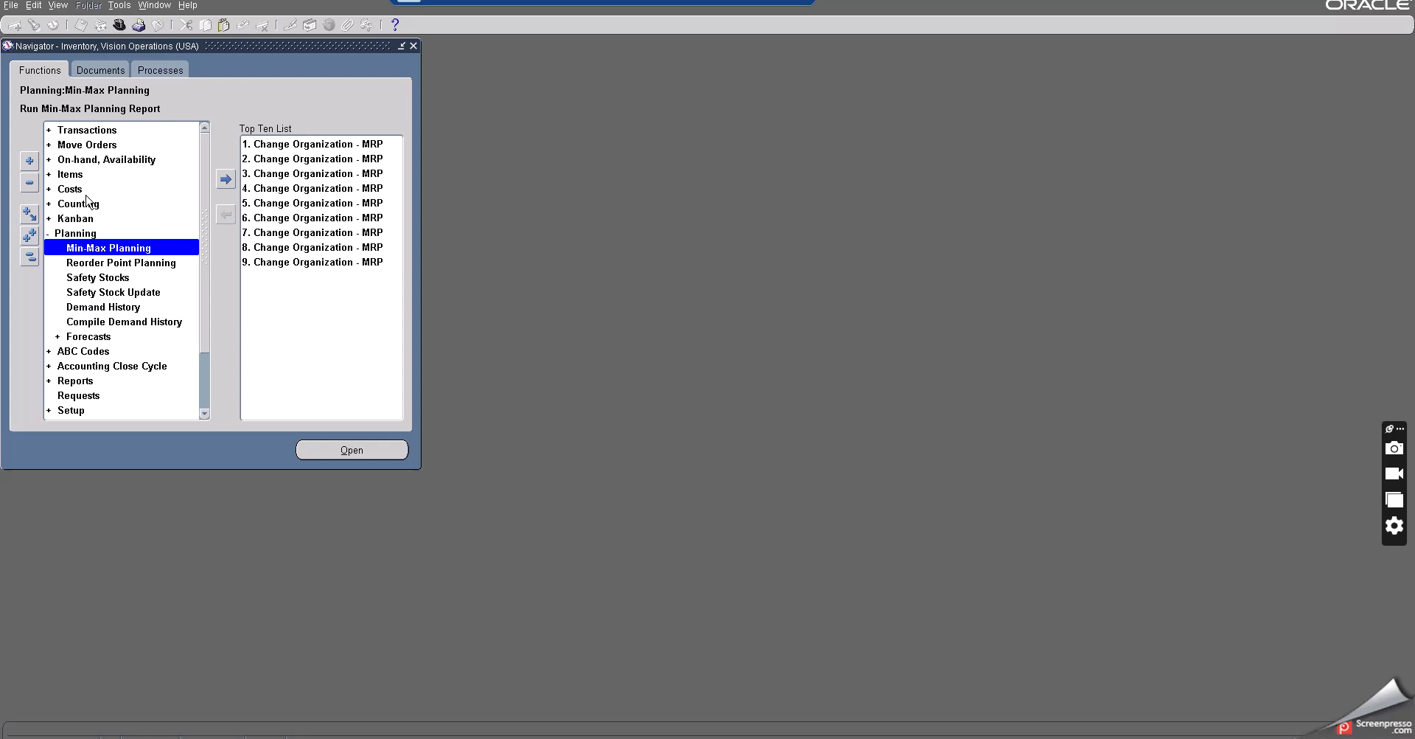
pyautogui.click(75, 235)
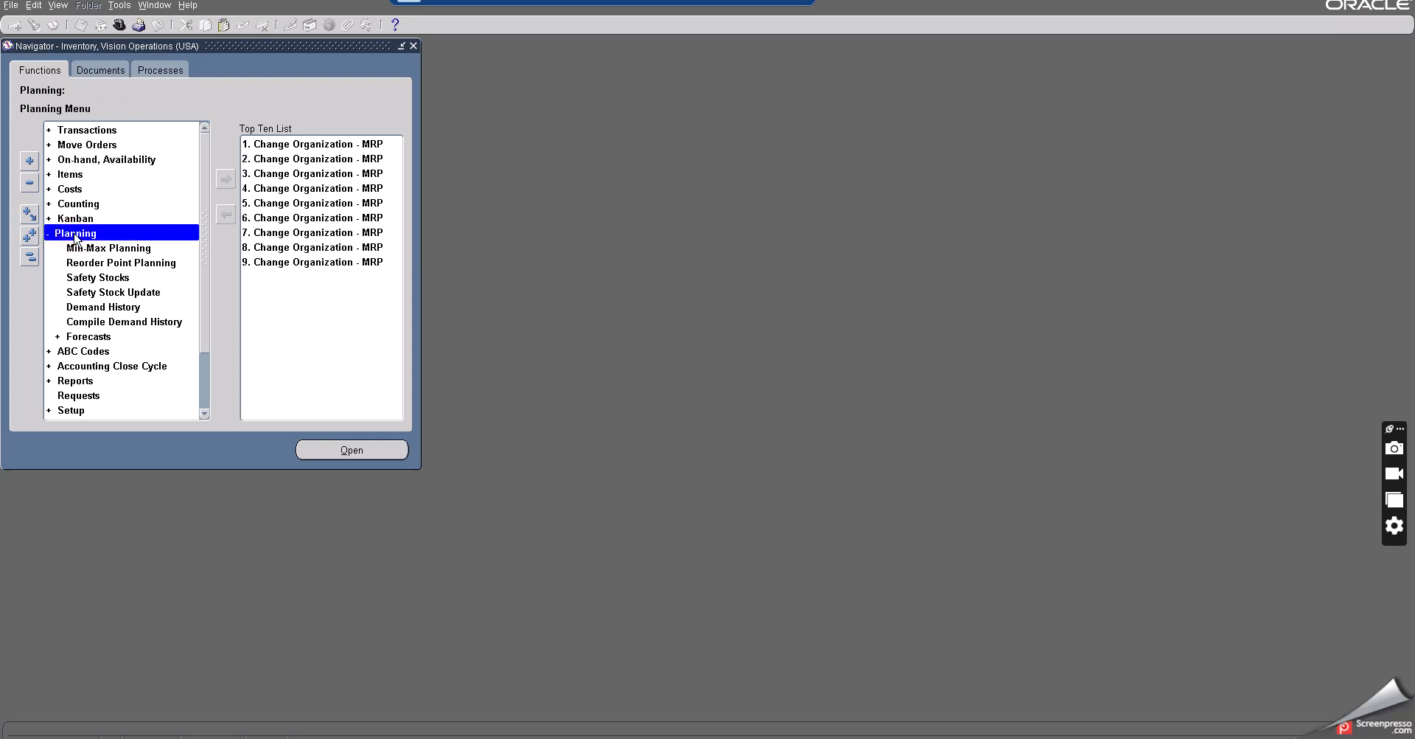
pyautogui.click(88, 131)
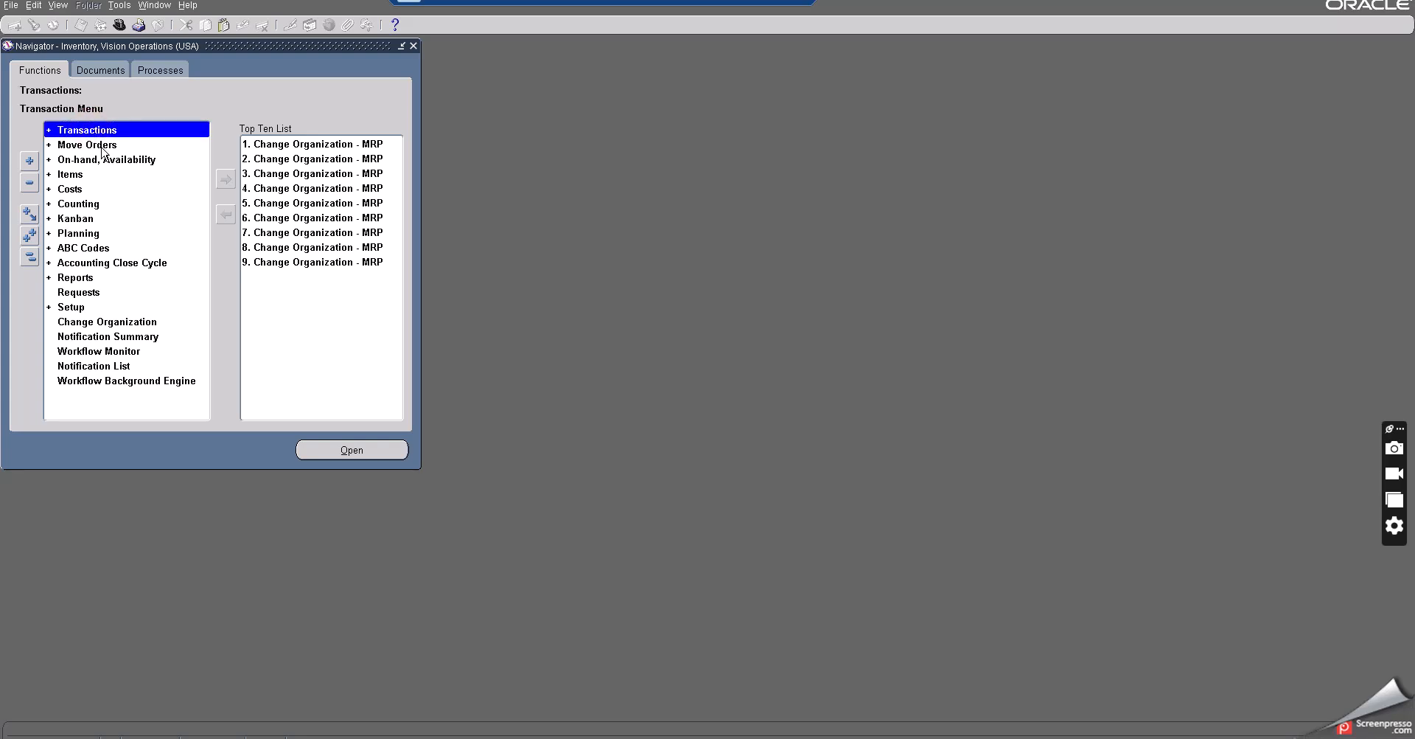
pyautogui.doubleClick(86, 131)
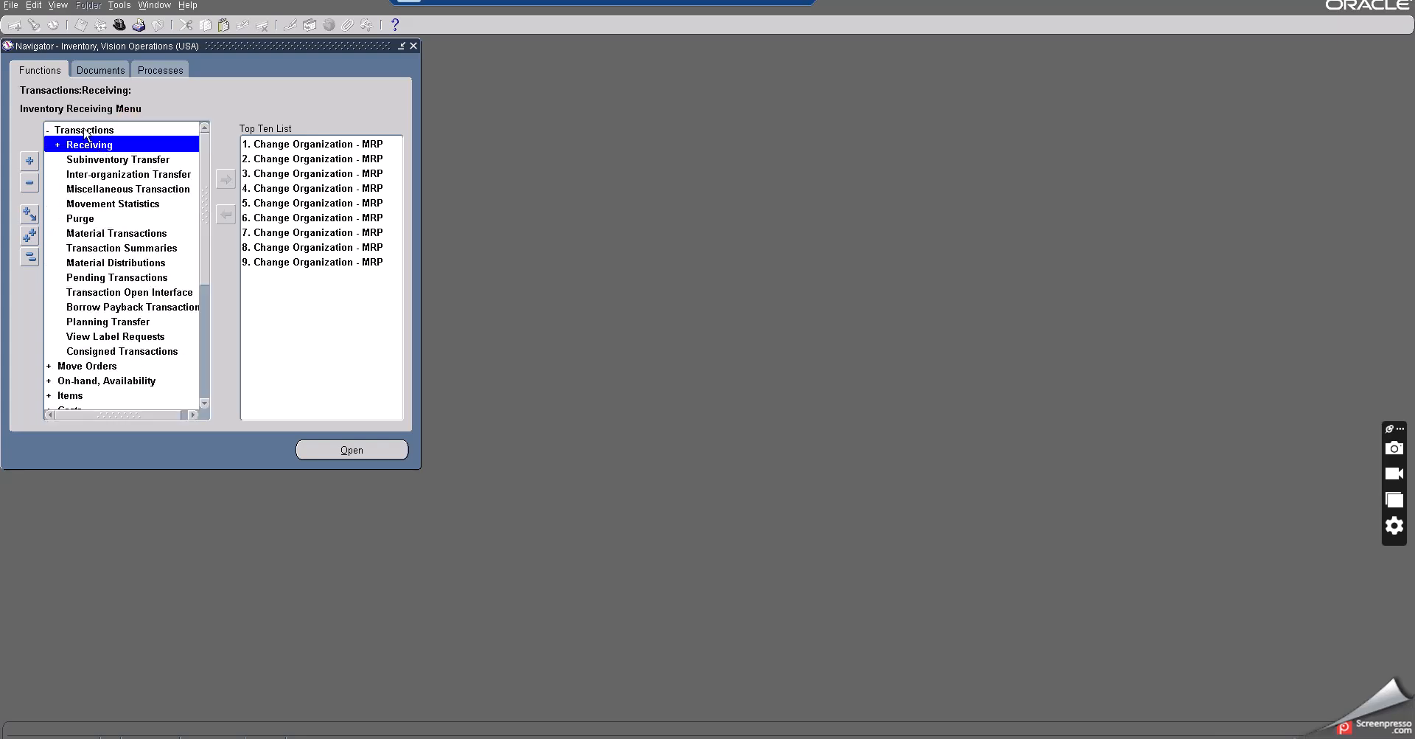
pyautogui.doubleClick(87, 130)
pyautogui.click(87, 145)
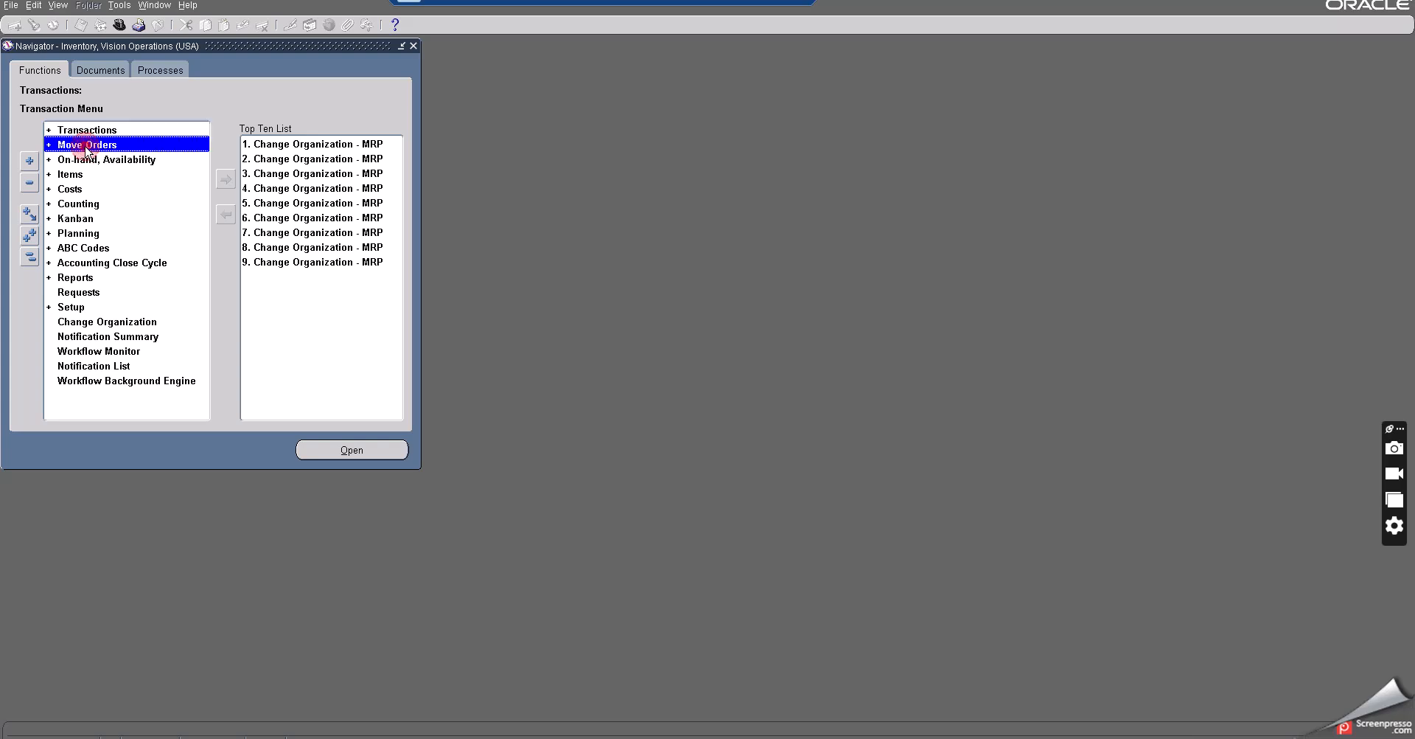
pyautogui.doubleClick(86, 145)
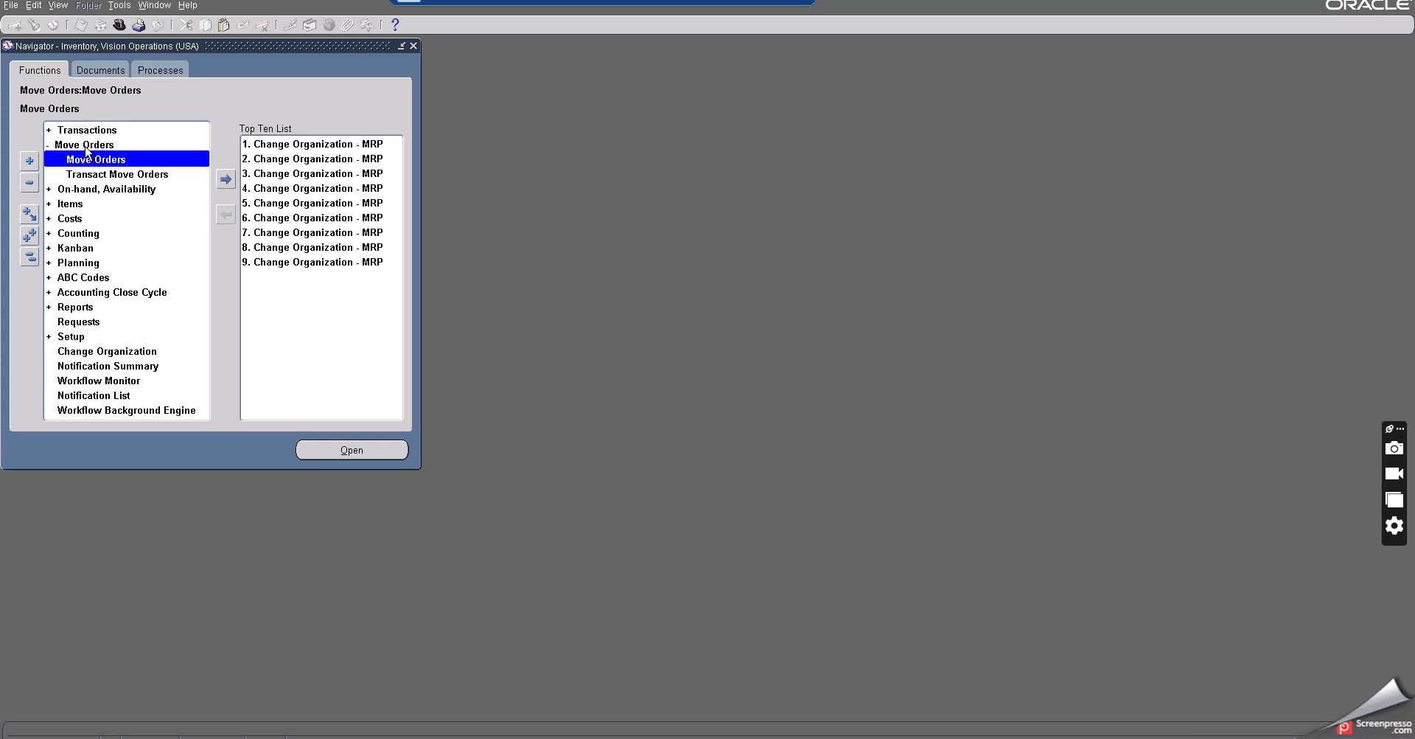
pyautogui.click(114, 177)
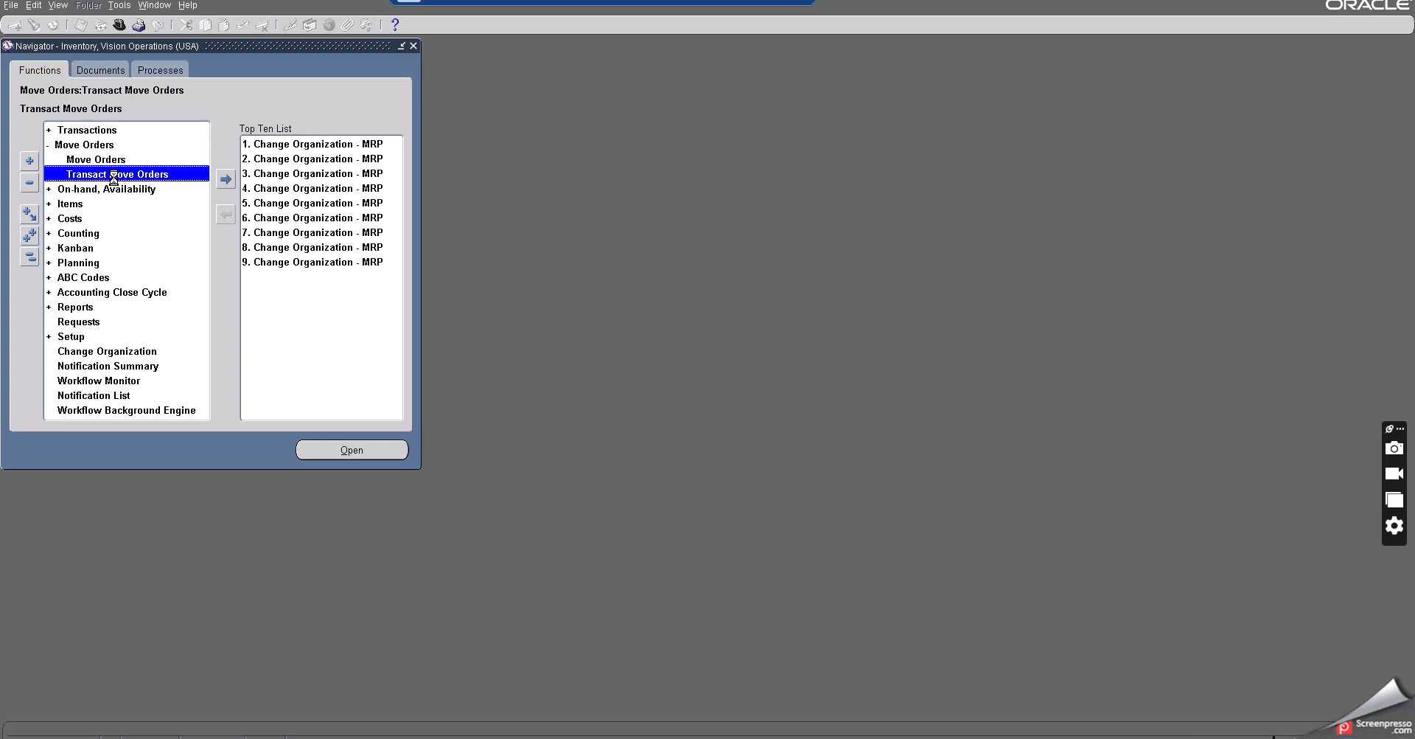
pyautogui.doubleClick(115, 177)
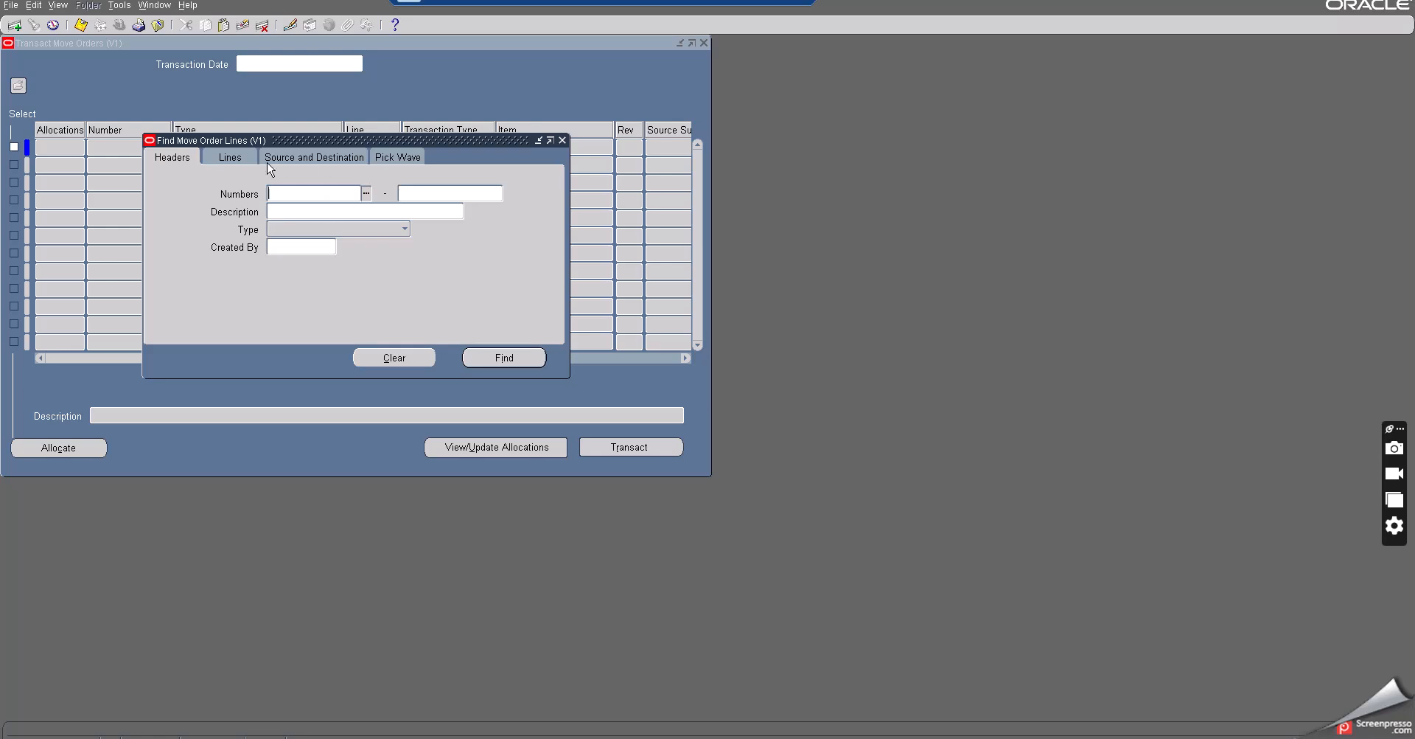
# - Find move order lines for the item Buy item at subinventory
pyautogui.click(241, 161)
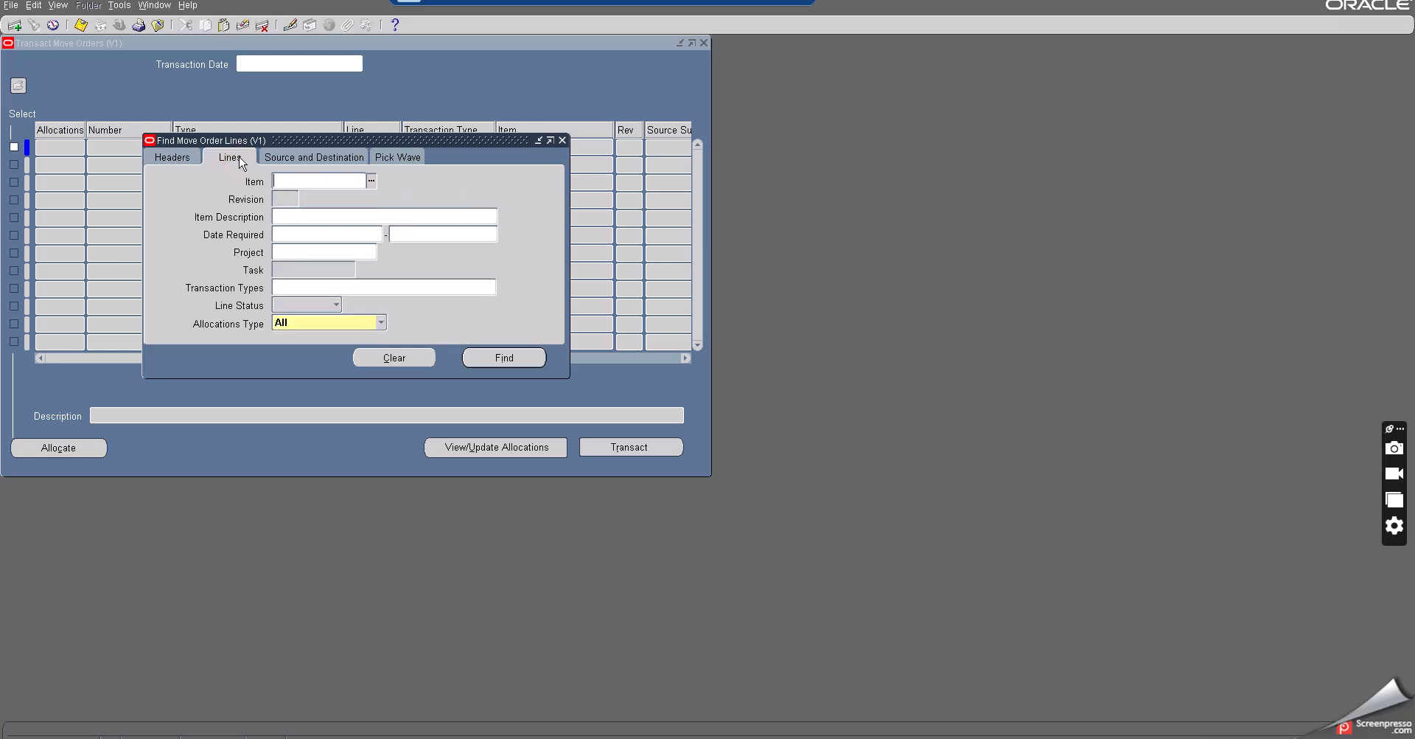
pyautogui.click(295, 181)
pyautogui.hotkey('ctrl', 'v')
pyautogui.press('Tab')
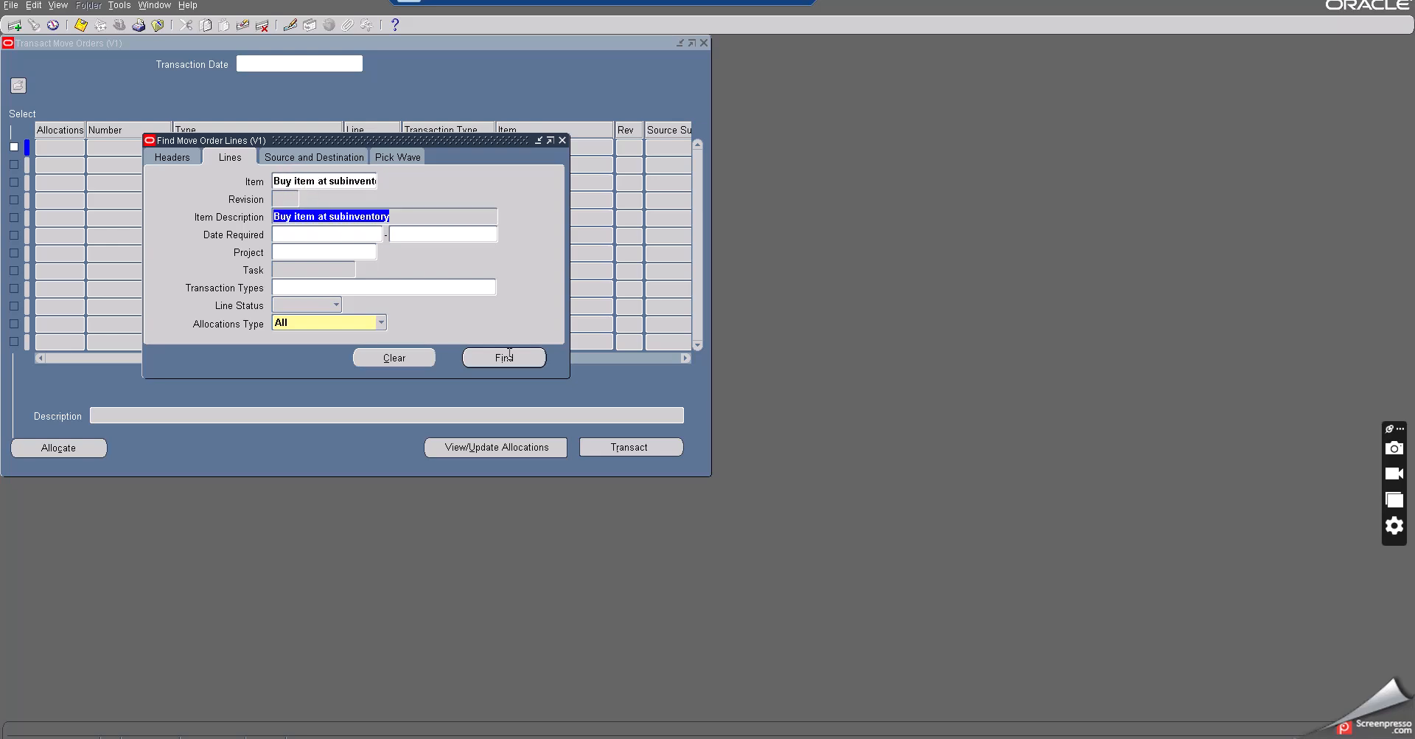
pyautogui.click(494, 358)
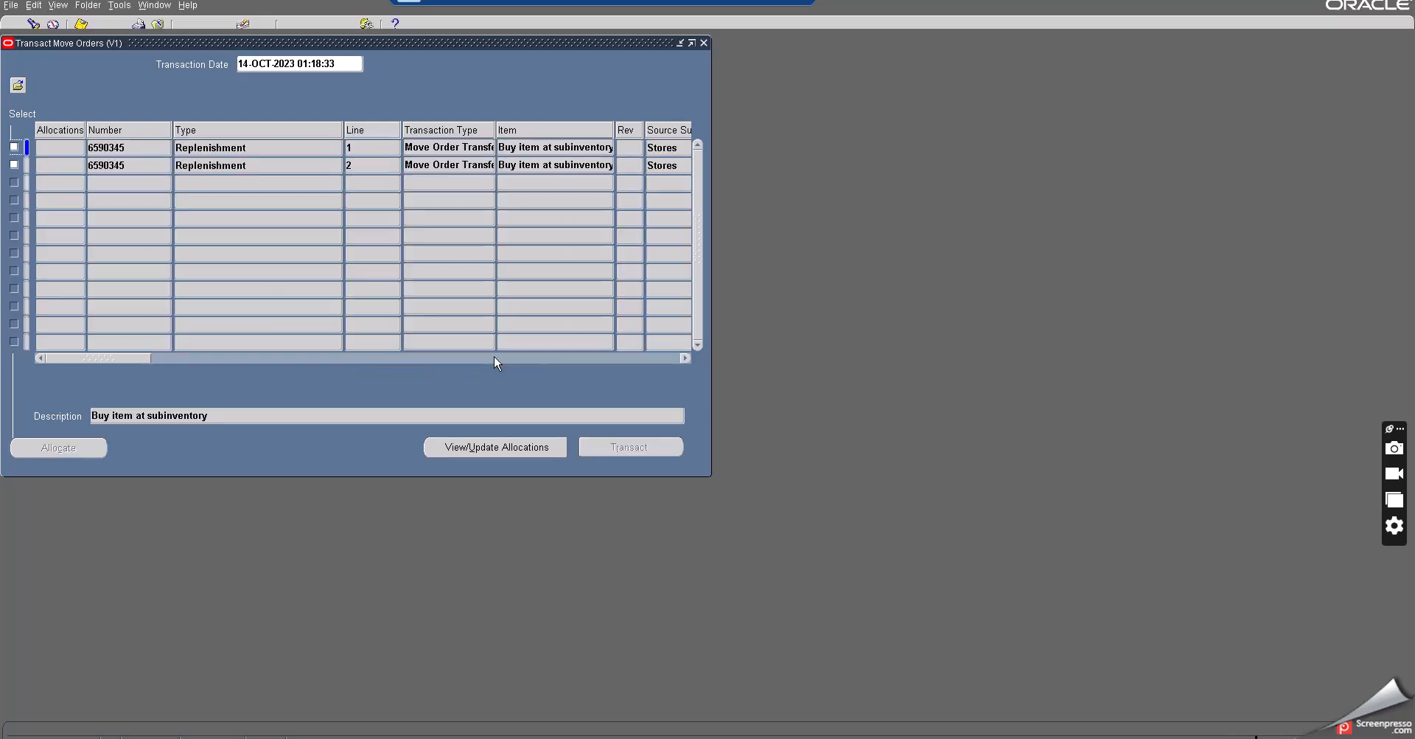
# - Review the replenishment move order lines' source and destination subinventories
pyautogui.doubleClick(104, 146)
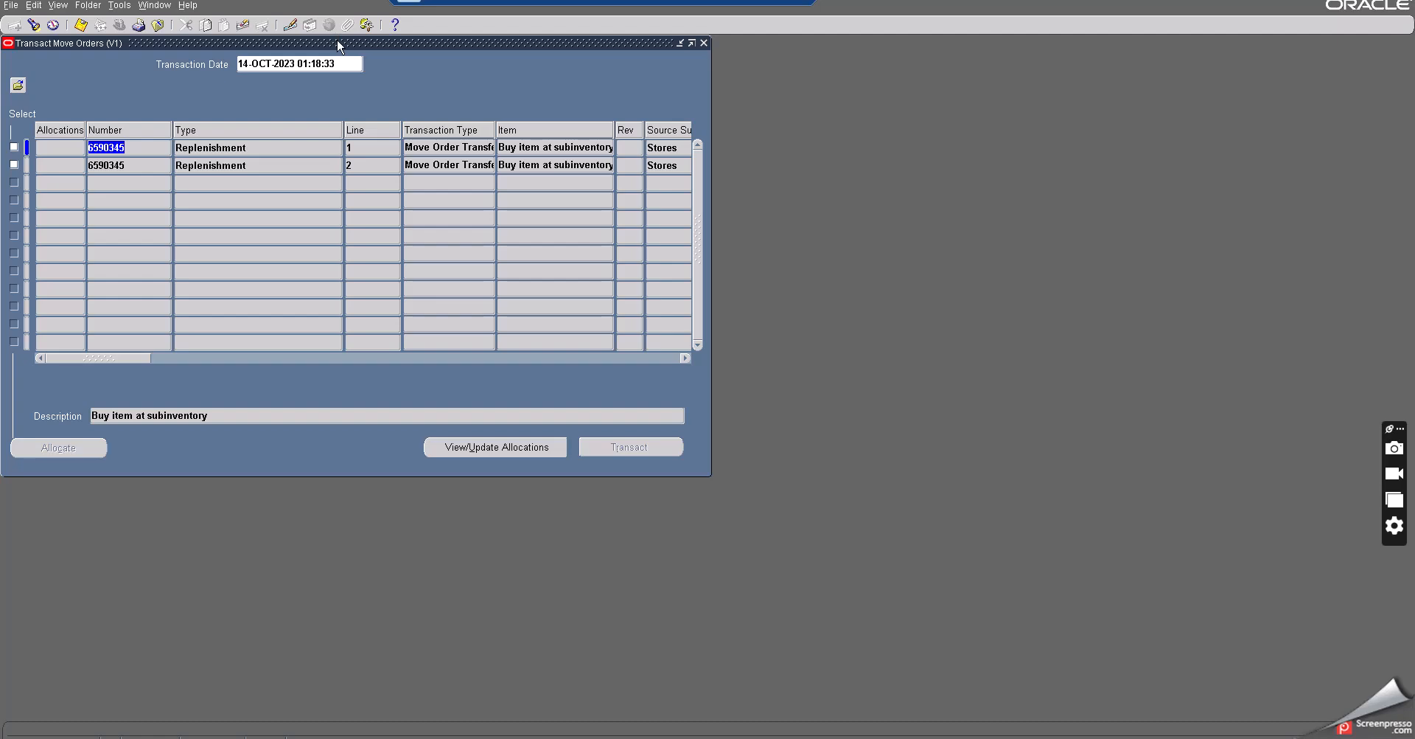
pyautogui.moveTo(337, 38); pyautogui.dragTo(431, 64)
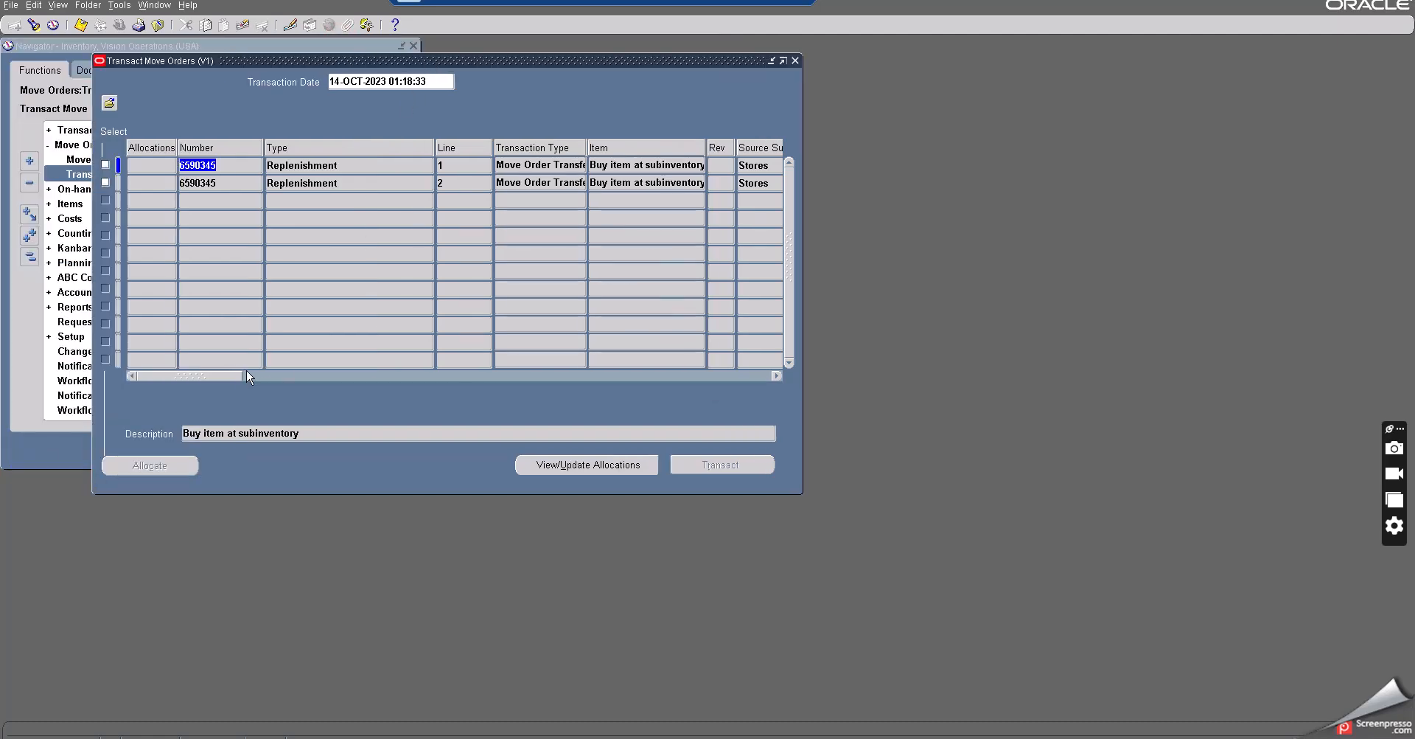
pyautogui.moveTo(228, 378); pyautogui.dragTo(331, 385)
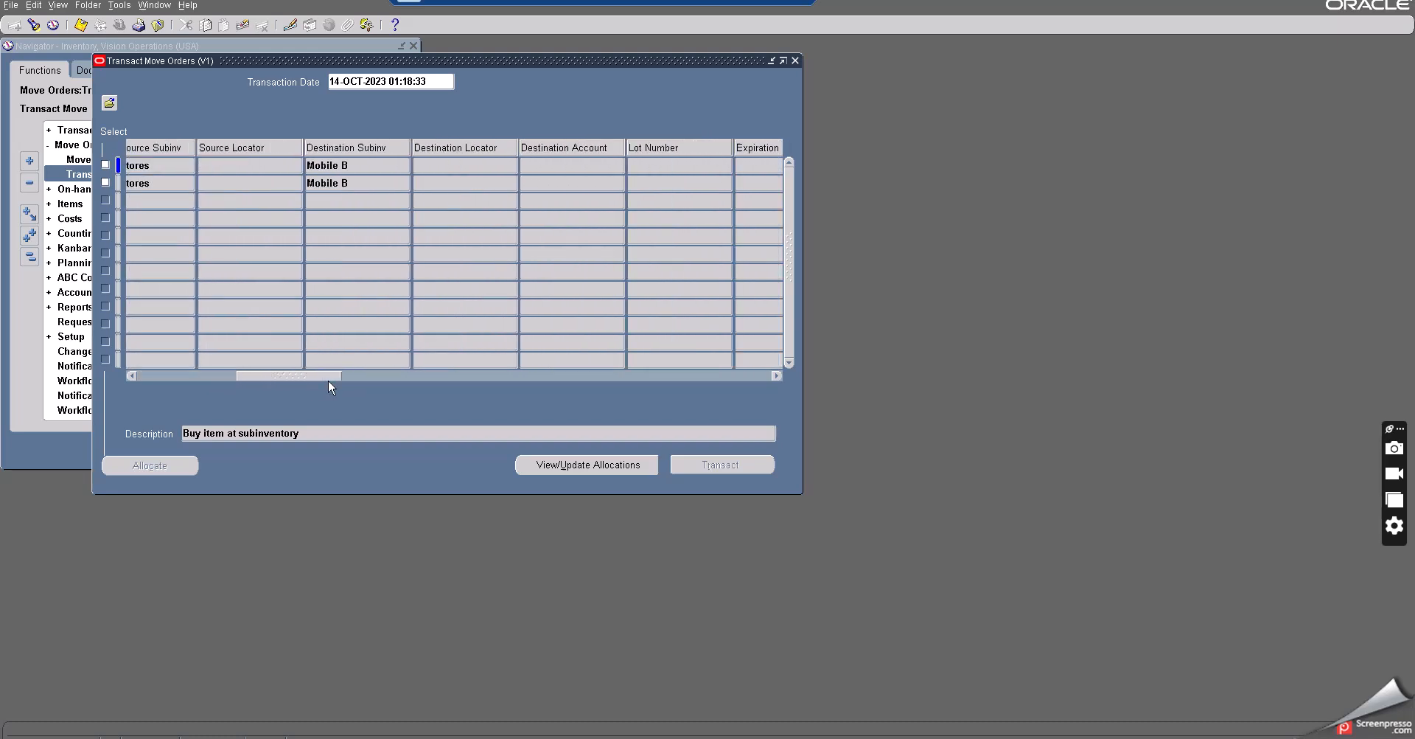
# - Scroll through the replenishment move order lines' columns to review their details
pyautogui.doubleClick(325, 164)
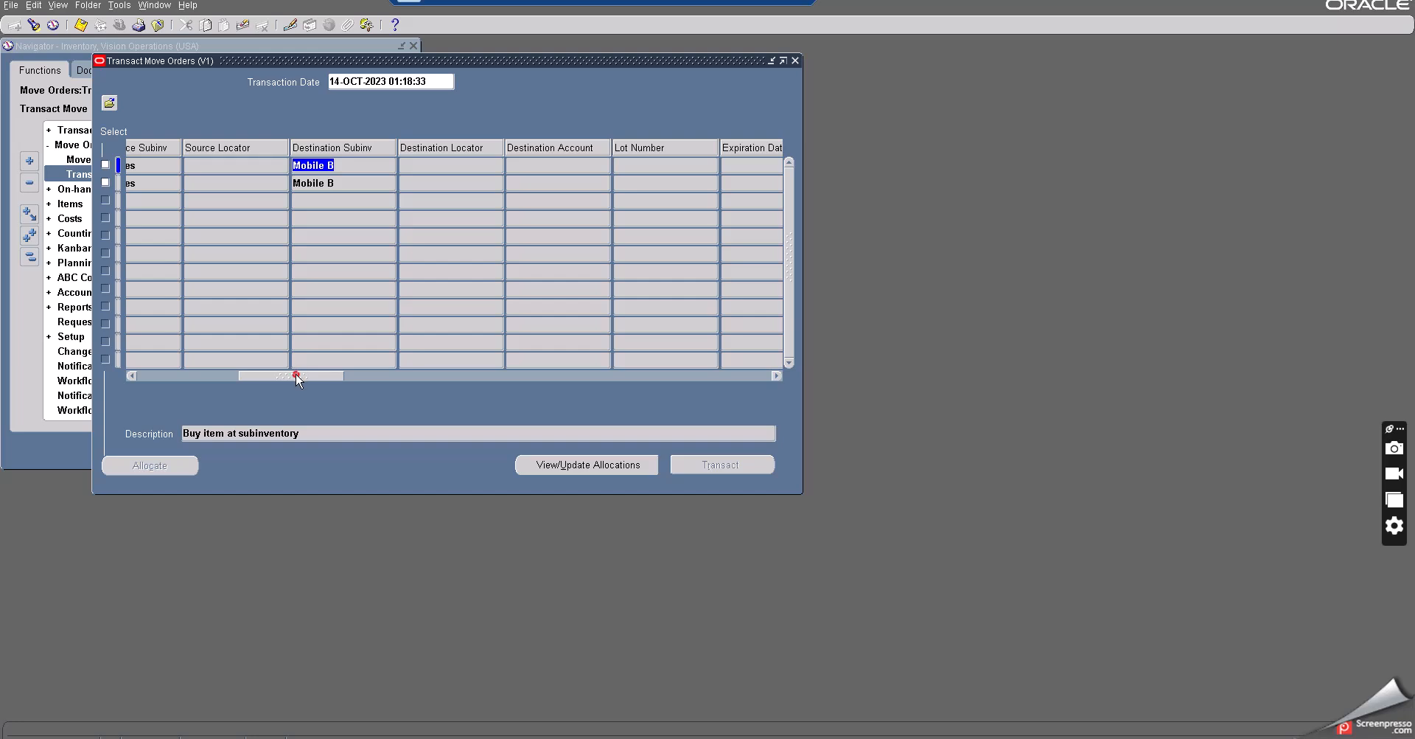
pyautogui.moveTo(297, 373); pyautogui.dragTo(151, 369)
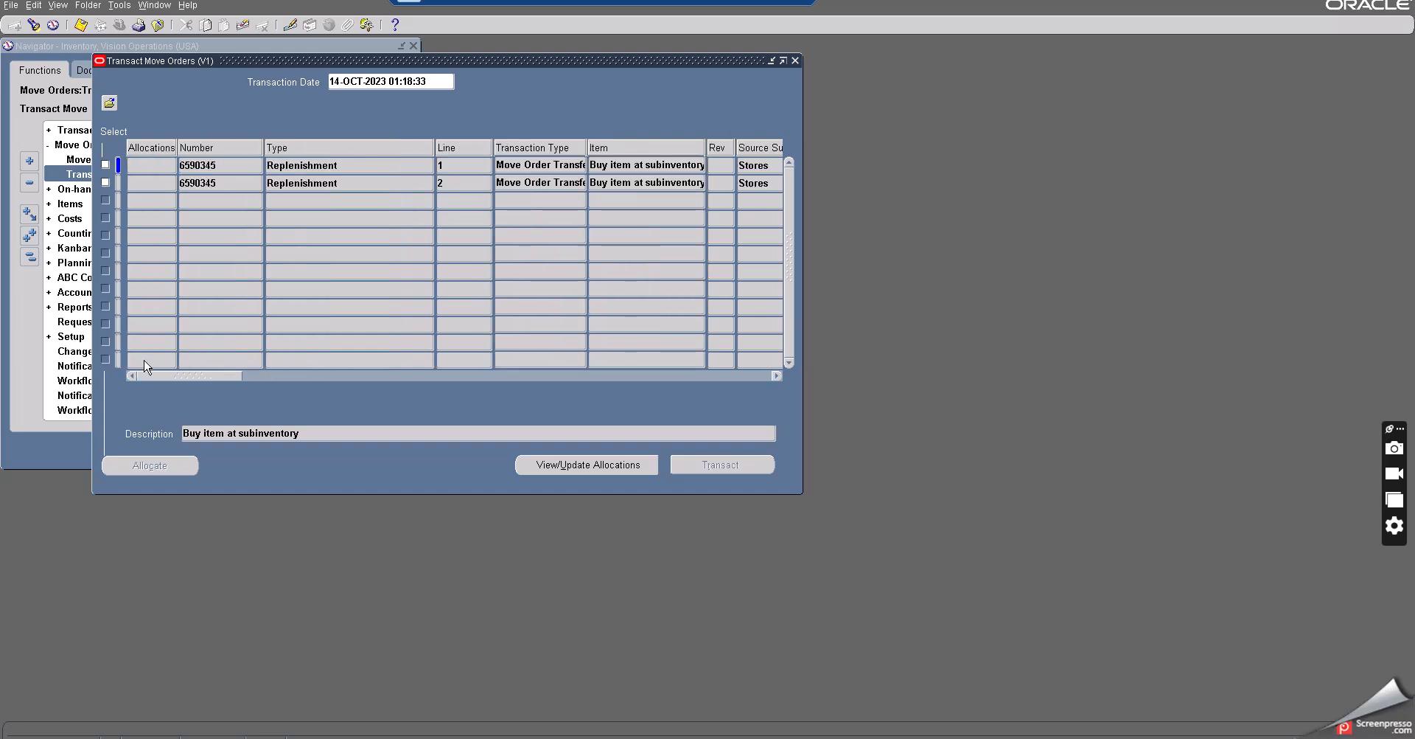
pyautogui.doubleClick(199, 167)
pyautogui.moveTo(220, 378); pyautogui.dragTo(255, 384)
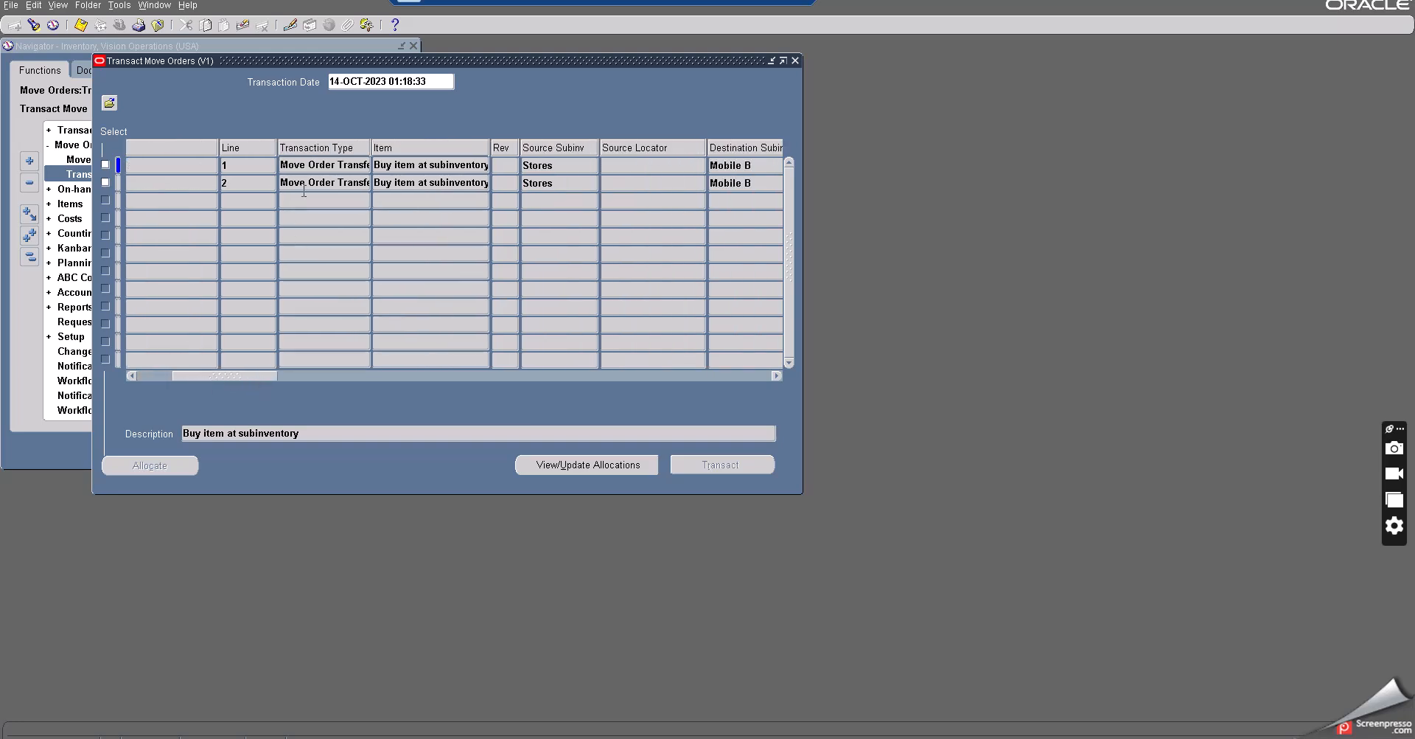
pyautogui.doubleClick(336, 173)
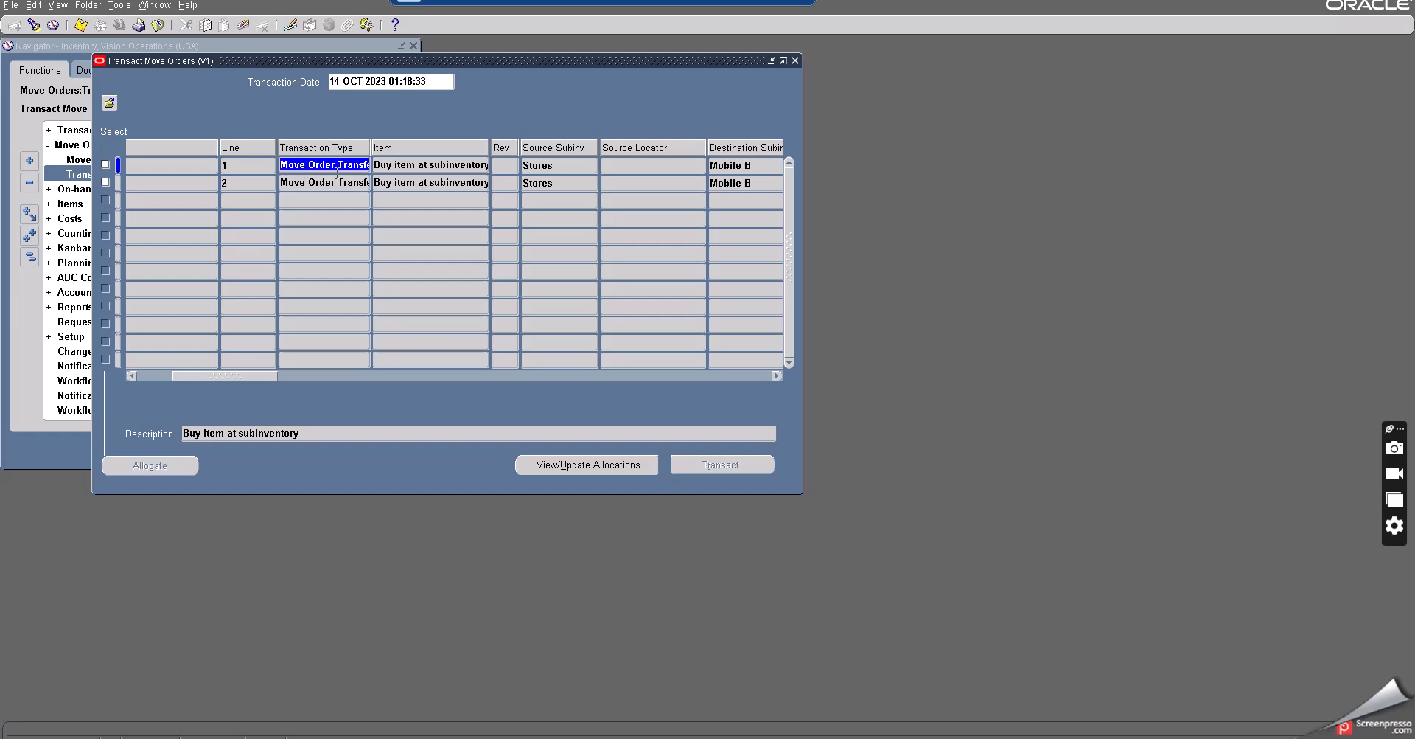
pyautogui.doubleClick(537, 167)
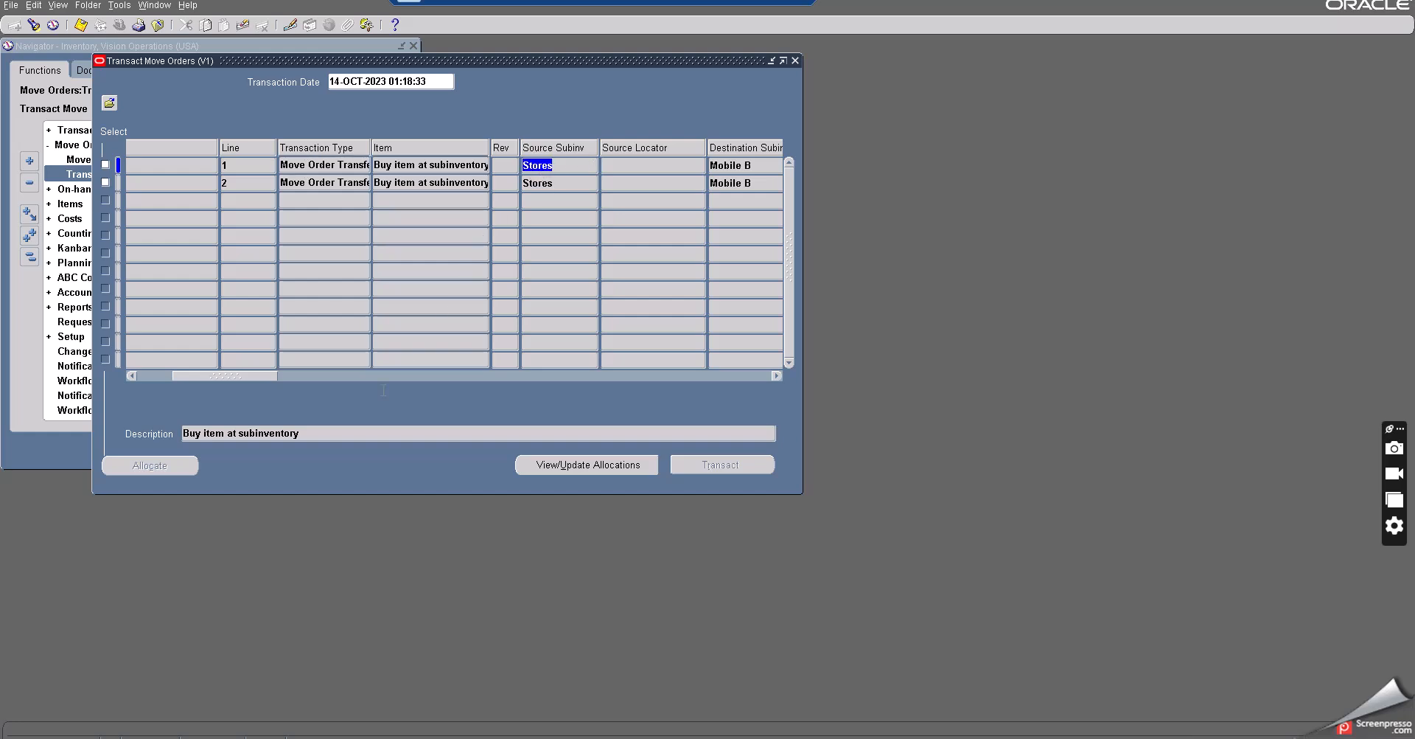
pyautogui.moveTo(268, 377); pyautogui.dragTo(109, 395)
pyautogui.moveTo(202, 400); pyautogui.dragTo(418, 404)
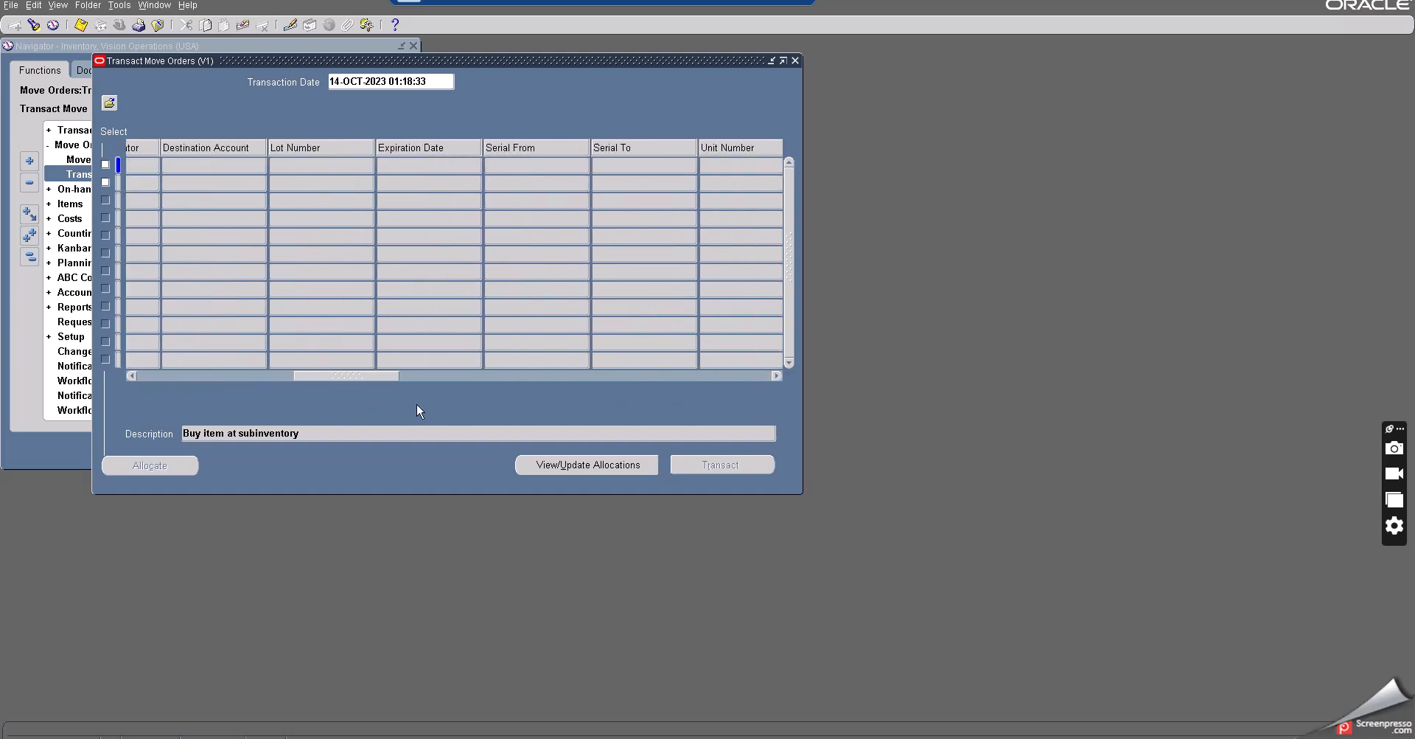
pyautogui.moveTo(549, 405); pyautogui.dragTo(109, 414)
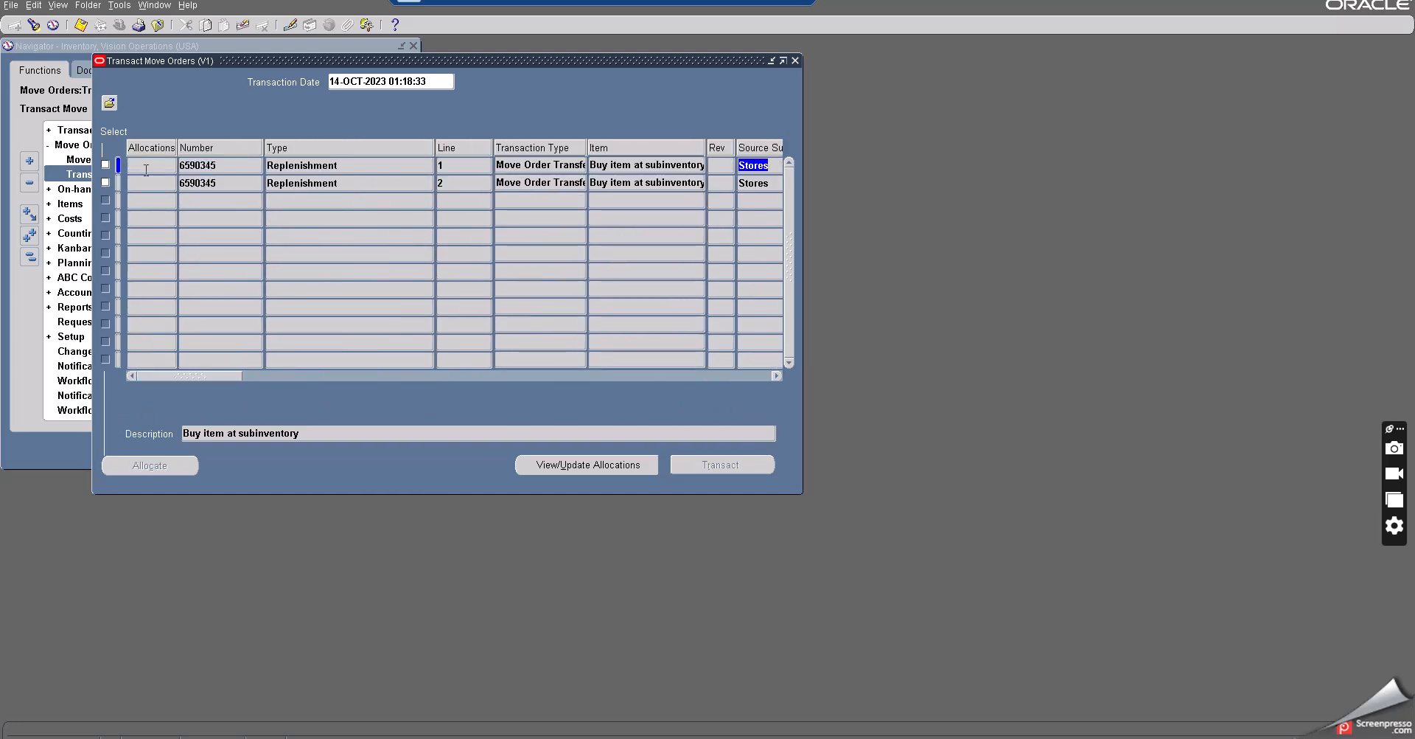
# - Copy the move order number and record it in the Notepad notes as 'Move order no :' followed by the number
pyautogui.click(184, 164)
pyautogui.hotkey('ctrl', 'c')
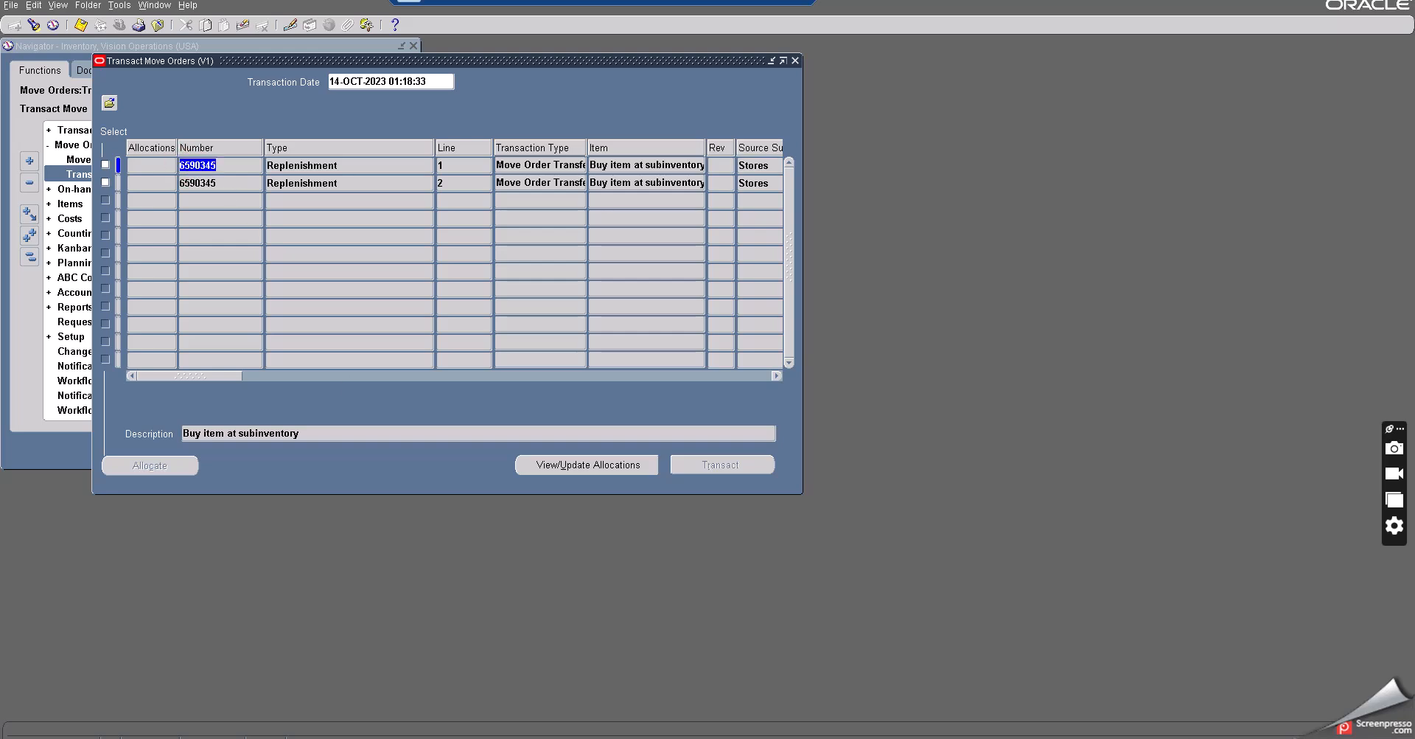
pyautogui.hotkey('alt', 'Tab')
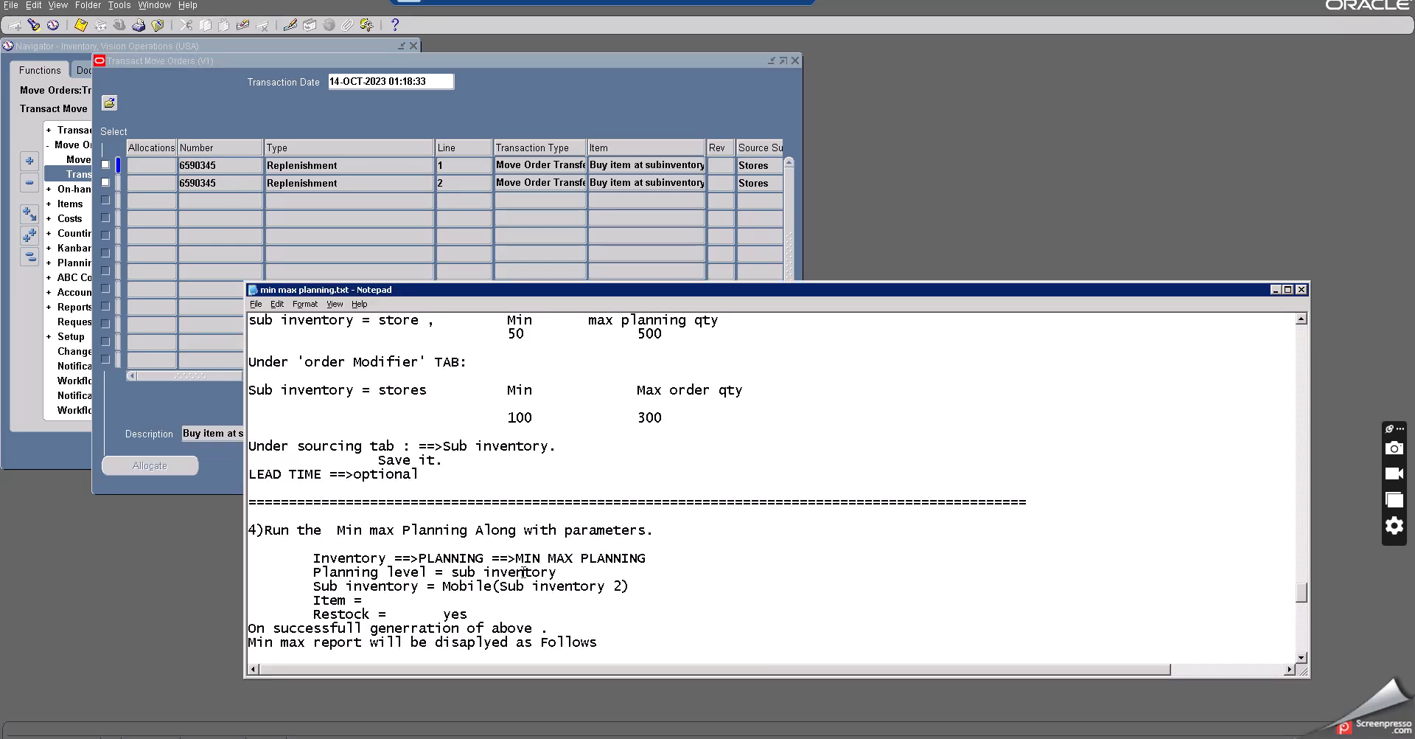
pyautogui.scroll(-8, 523, 572)
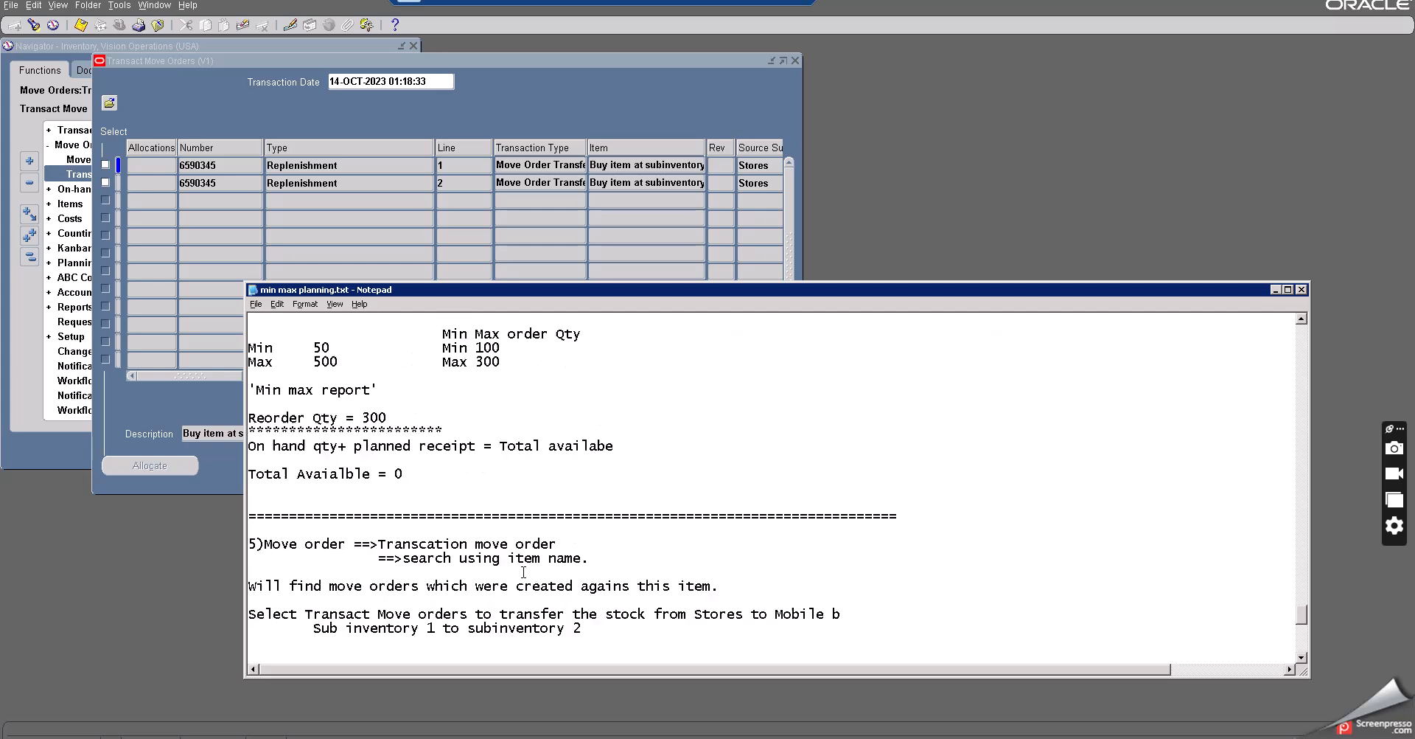
pyautogui.scroll(-6, 524, 572)
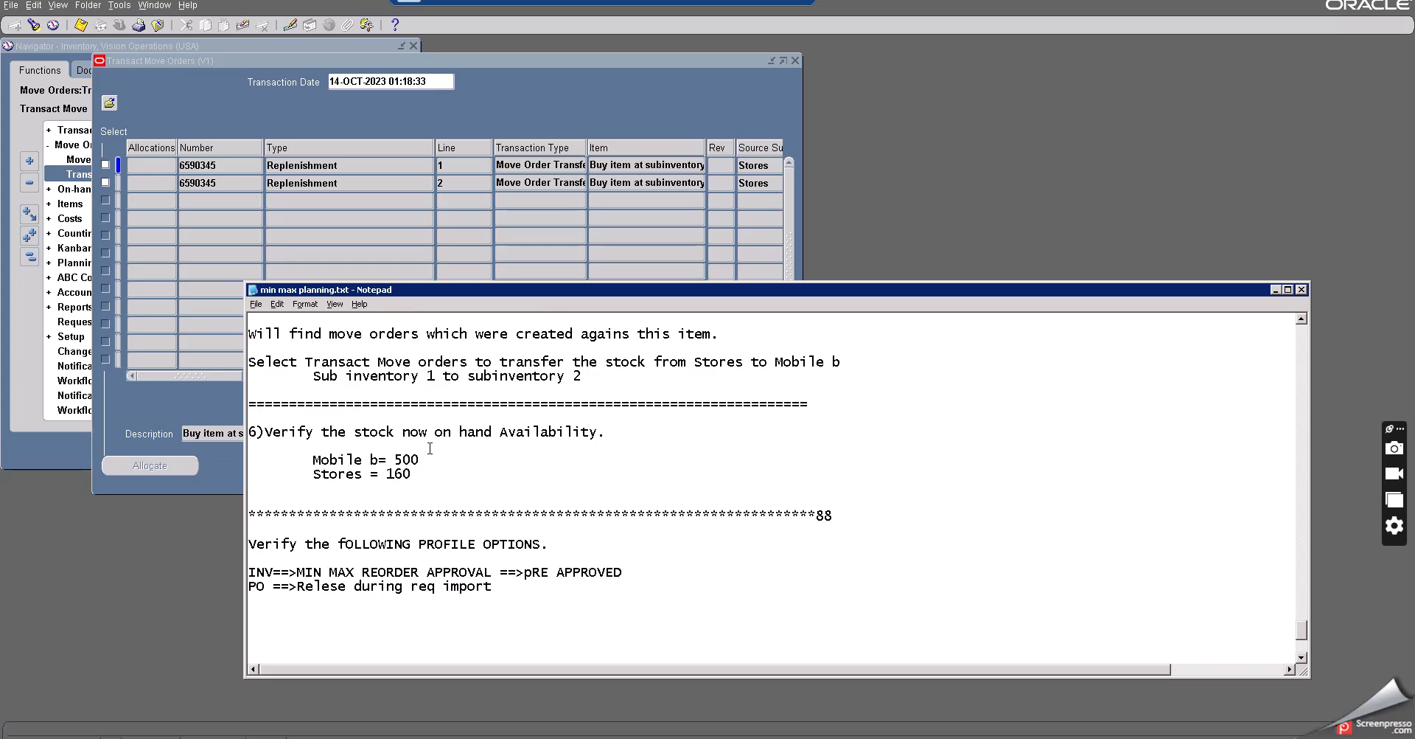
pyautogui.scroll(1, 429, 447)
pyautogui.scroll(3, 429, 447)
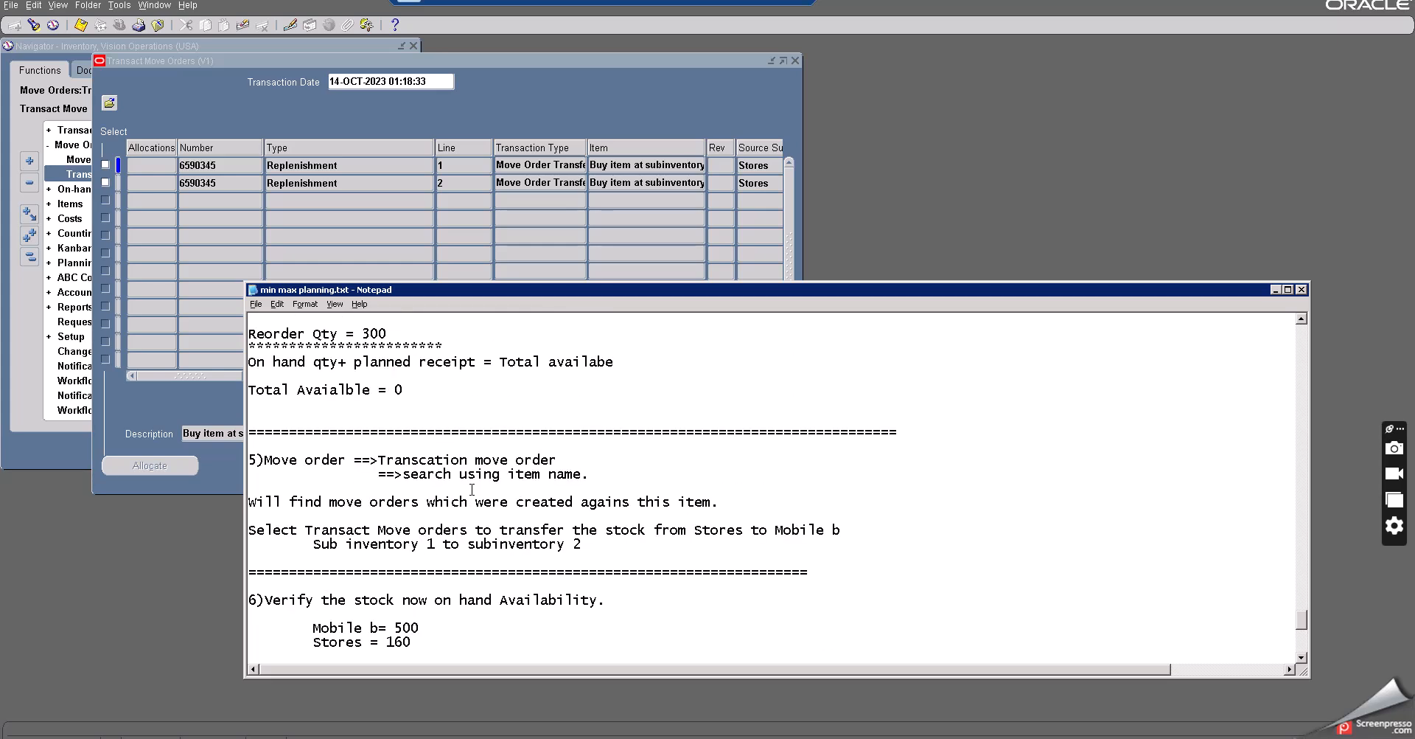
pyautogui.click(641, 473)
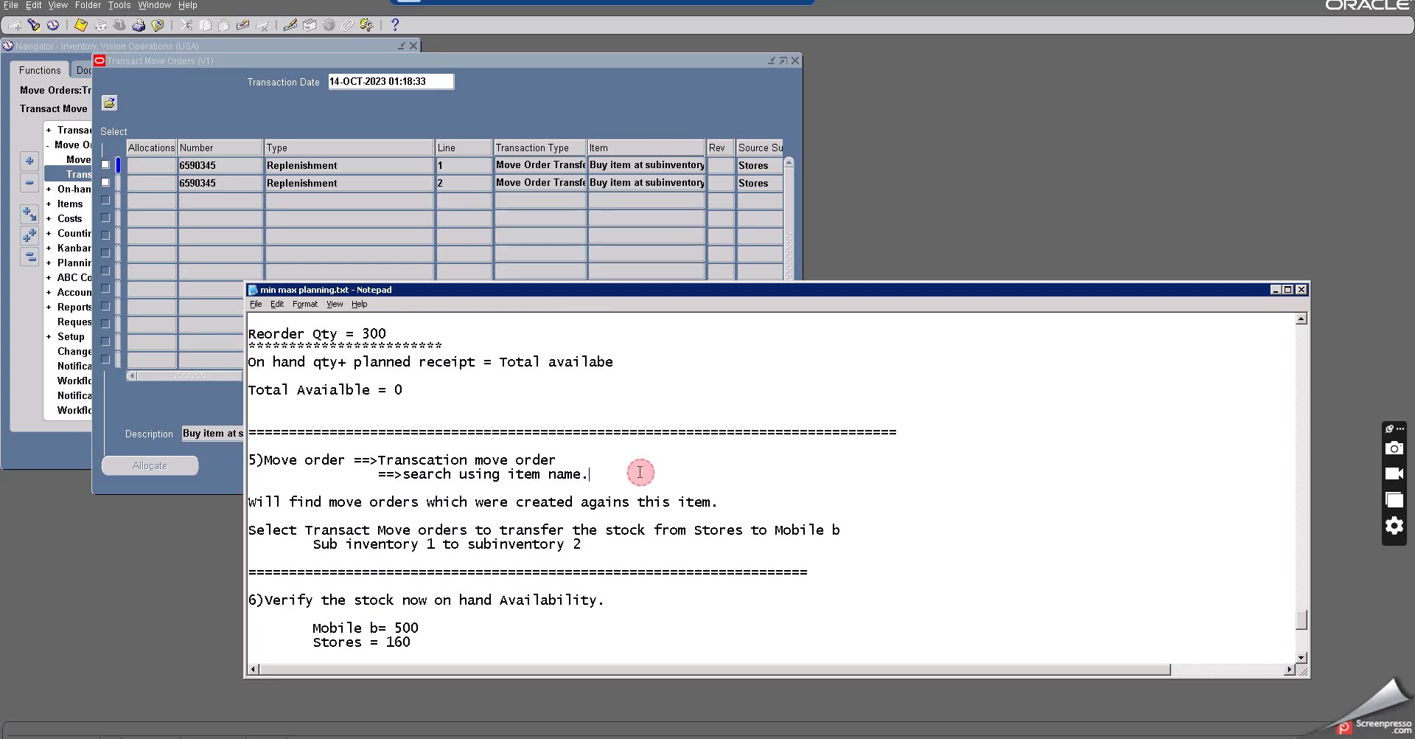
pyautogui.click(518, 514)
pyautogui.click(592, 547)
pyautogui.press('Return')
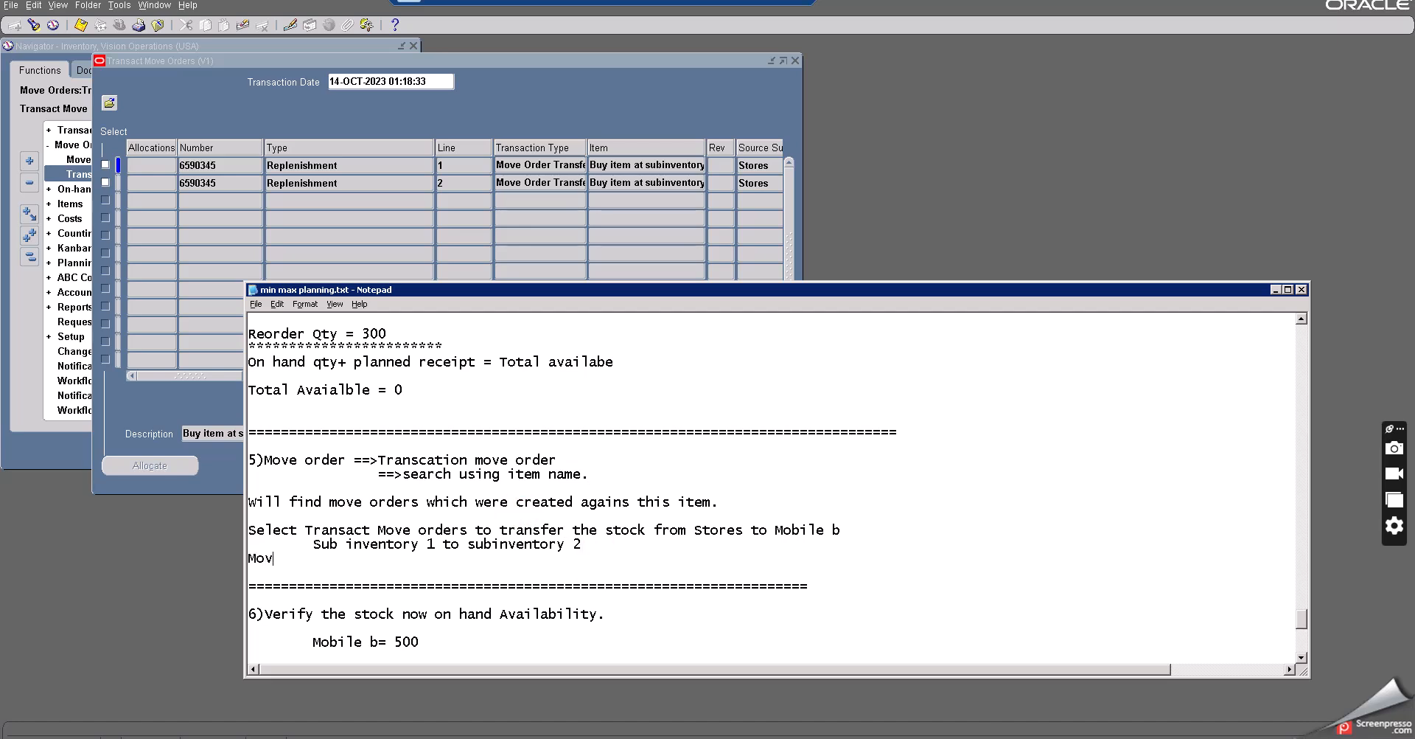
pyautogui.write('Move order no :')
pyautogui.hotkey('ctrl', 'v')
# - Try to transact both replenishment move order lines, then close the form without saving changes
pyautogui.click(1275, 289)
pyautogui.click(105, 164)
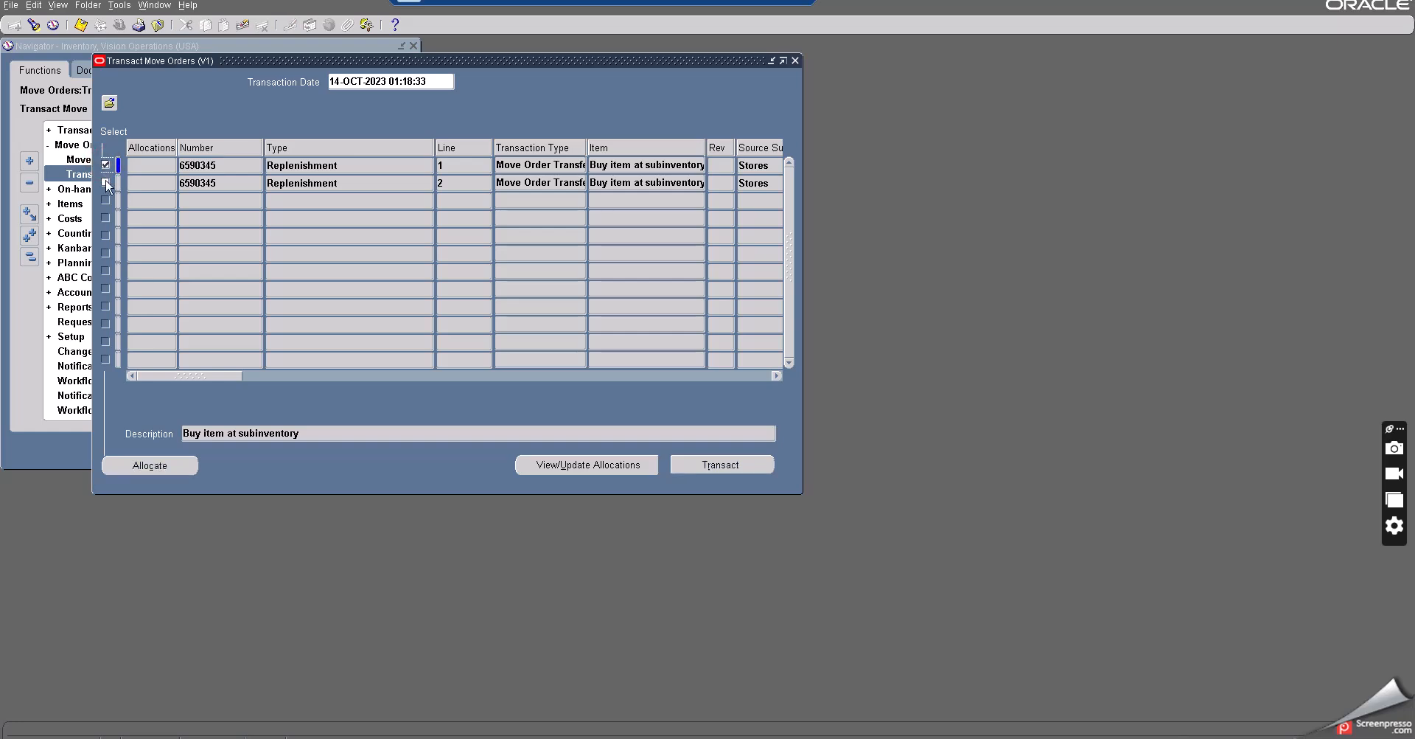
pyautogui.click(105, 182)
pyautogui.click(709, 462)
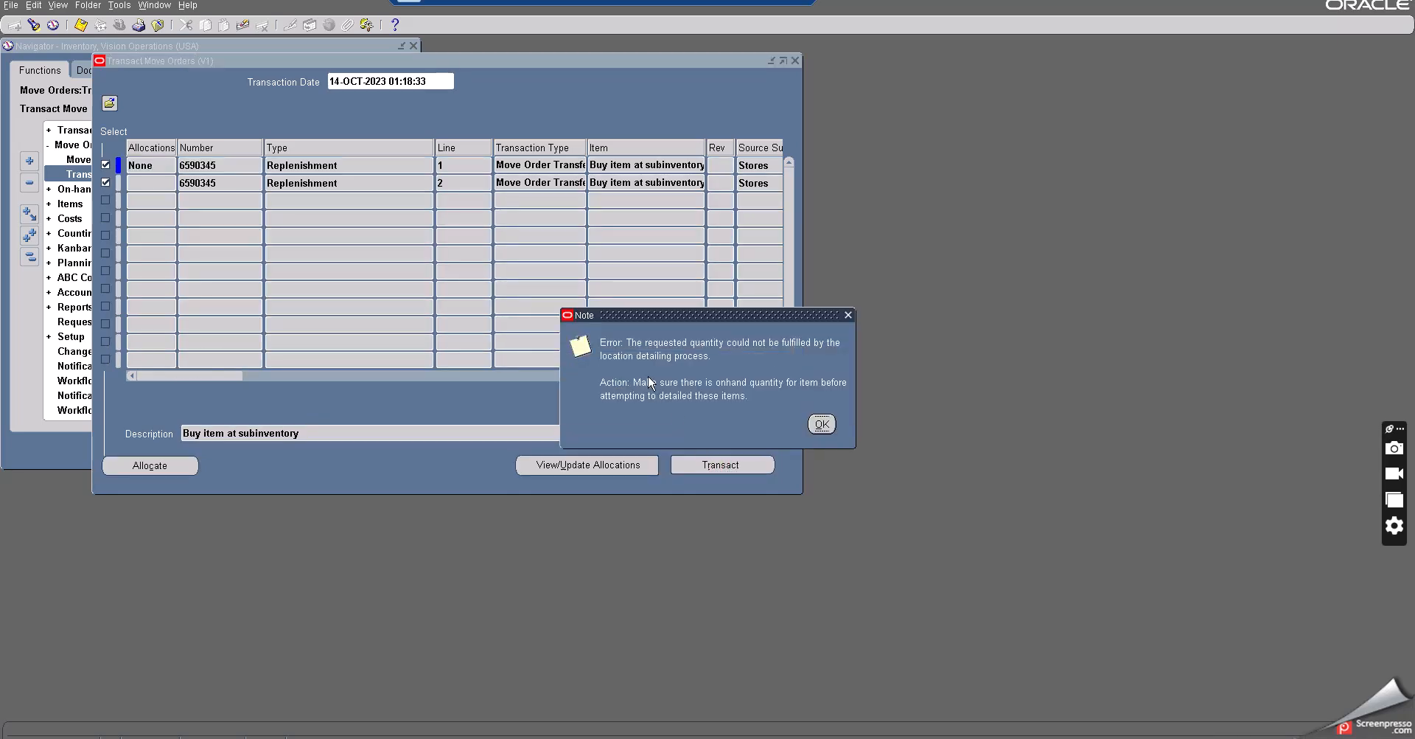
pyautogui.click(822, 424)
pyautogui.click(822, 424)
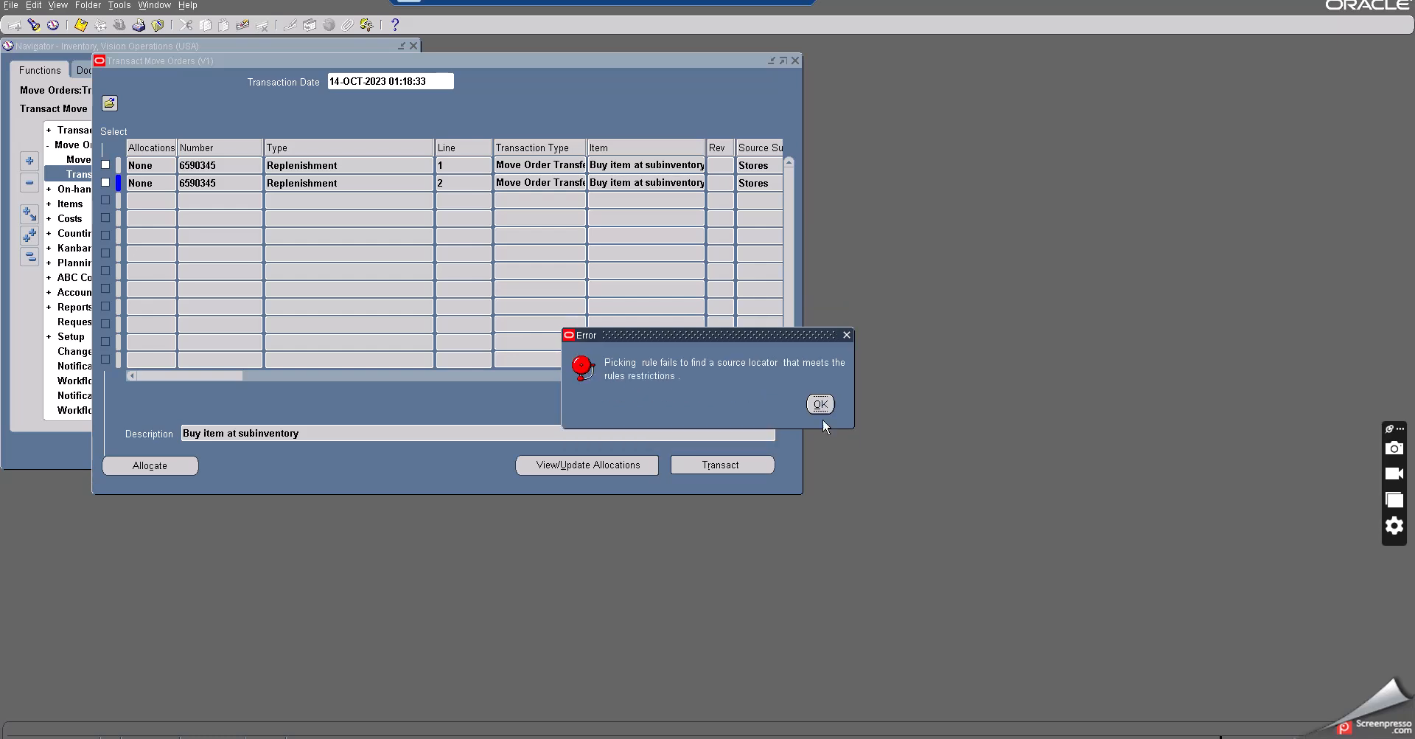
pyautogui.click(820, 405)
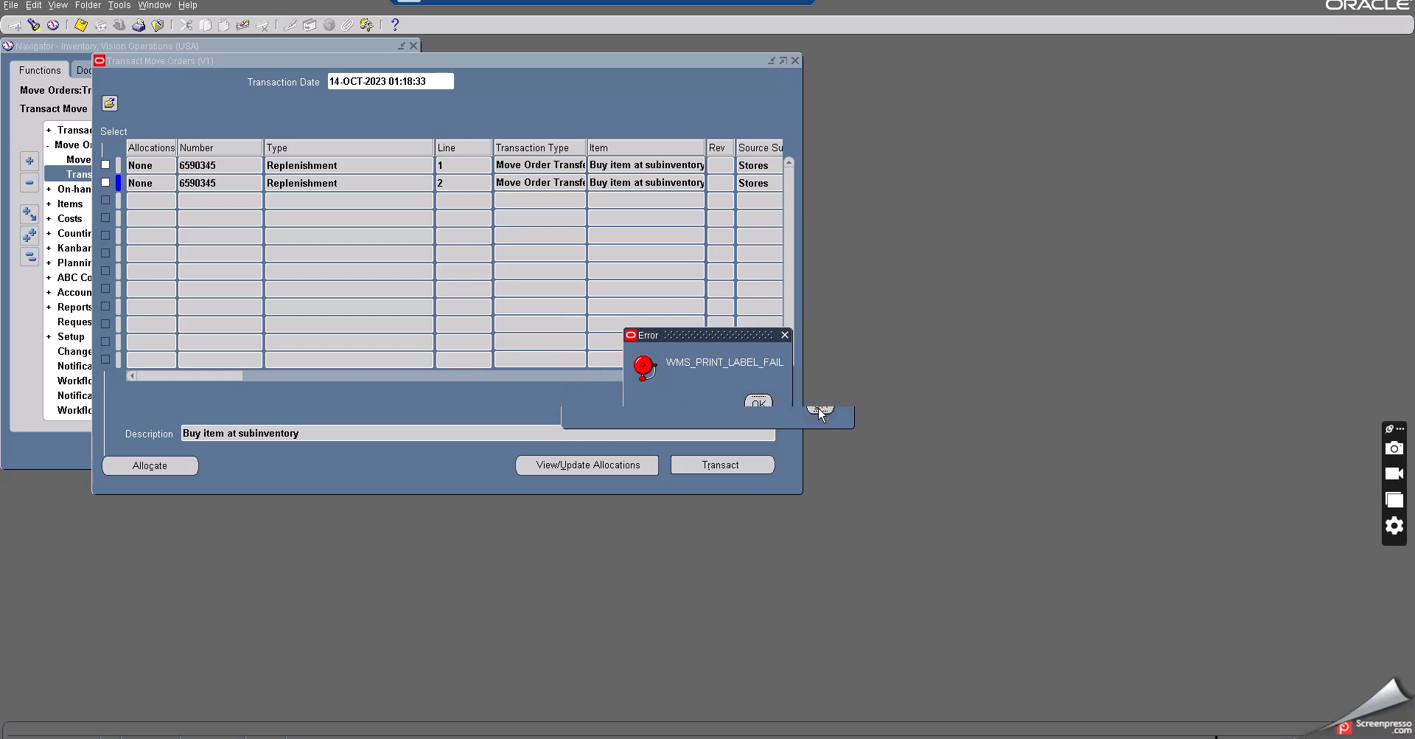
pyautogui.click(748, 407)
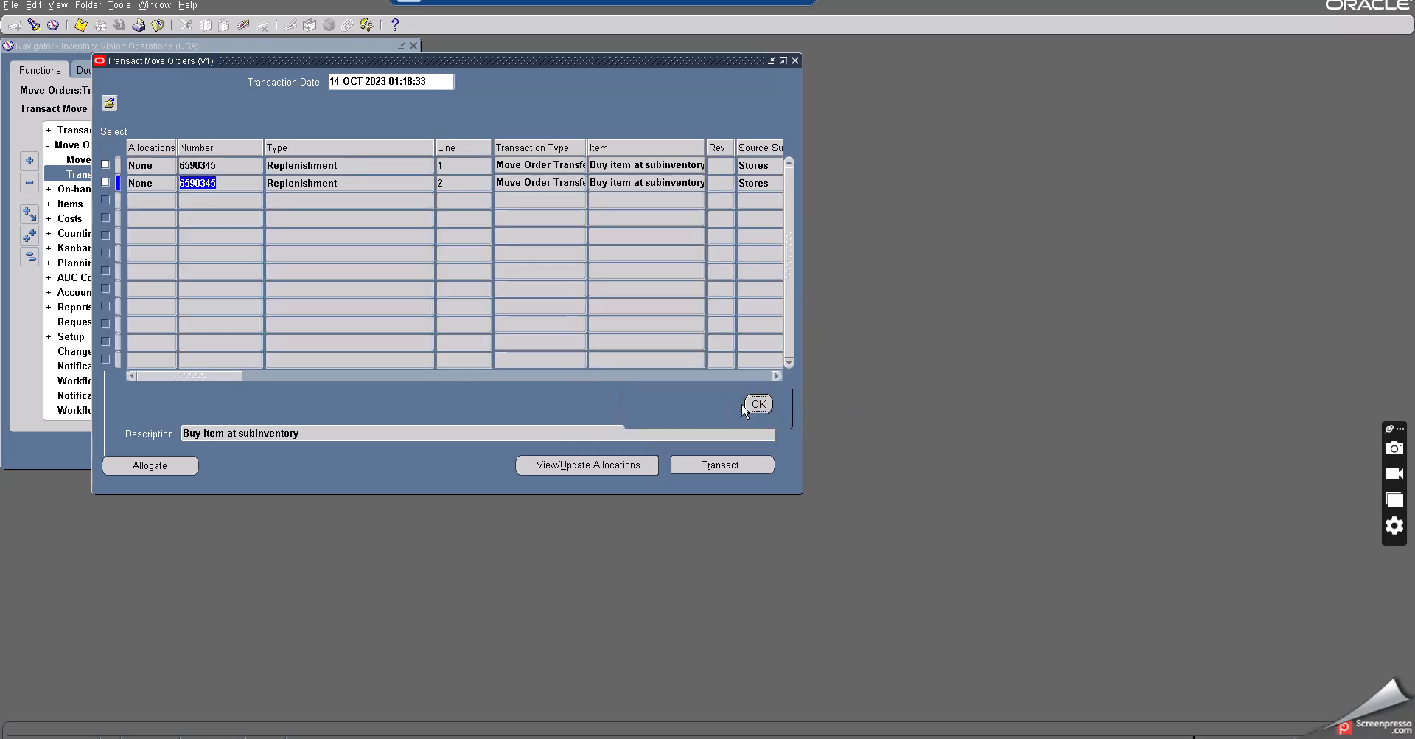
pyautogui.click(795, 61)
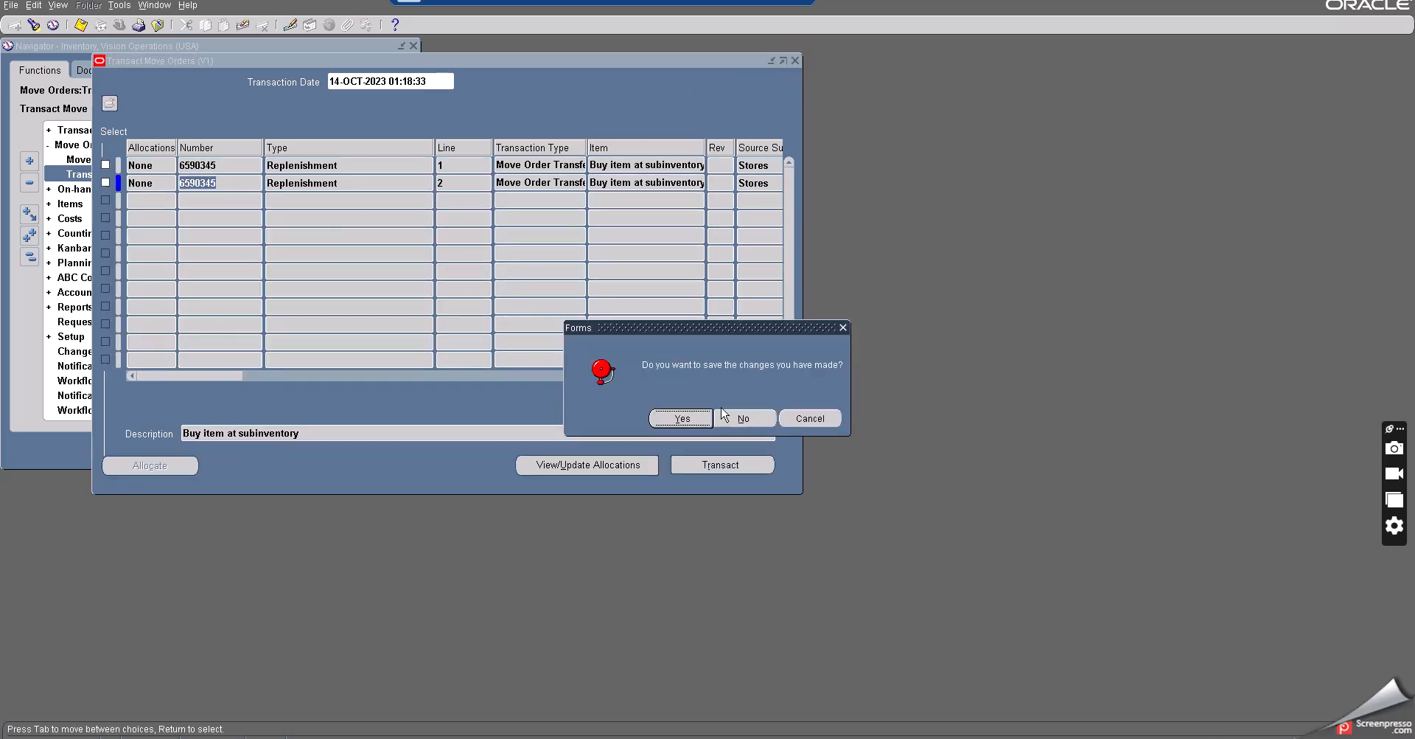
pyautogui.click(748, 420)
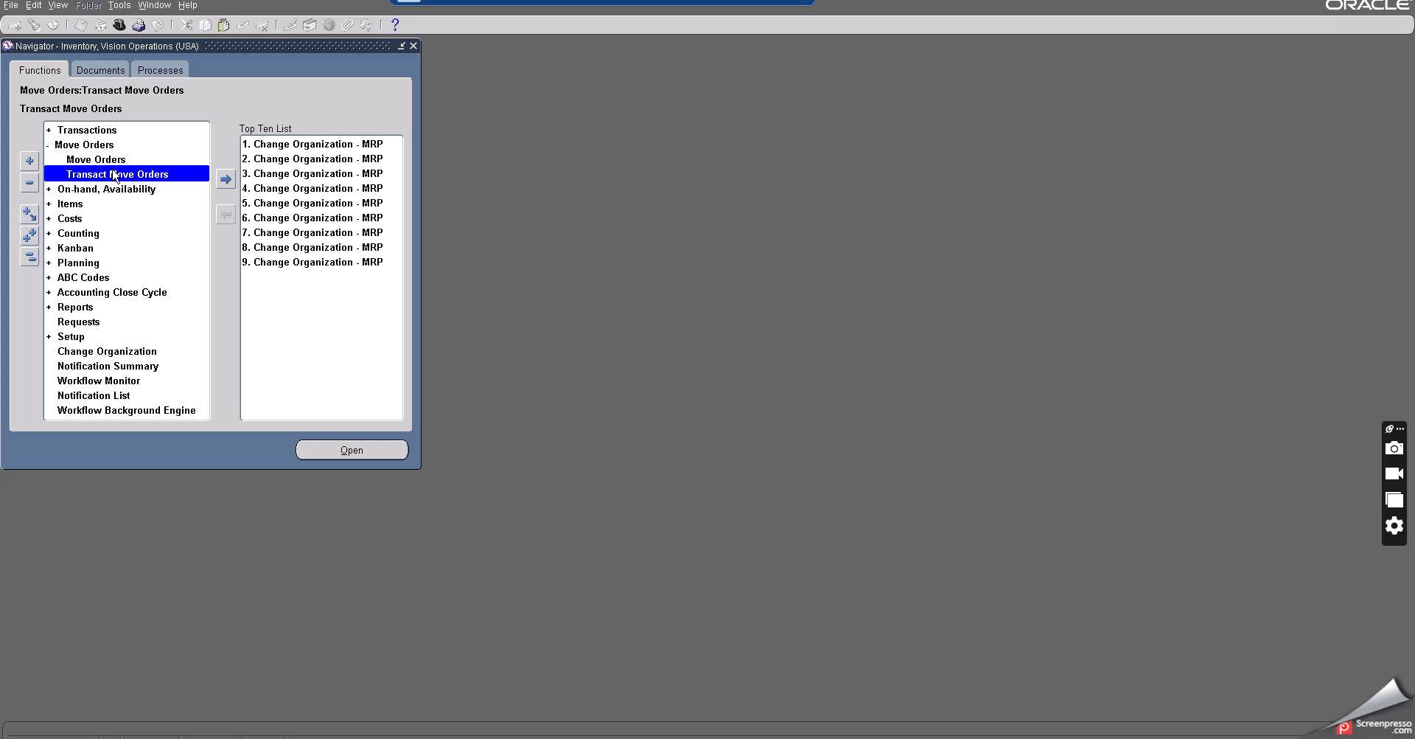
# - Check the Stores and Mobile b stock available figures in the spreadsheet notes
pyautogui.hotkey('alt', 'Tab')
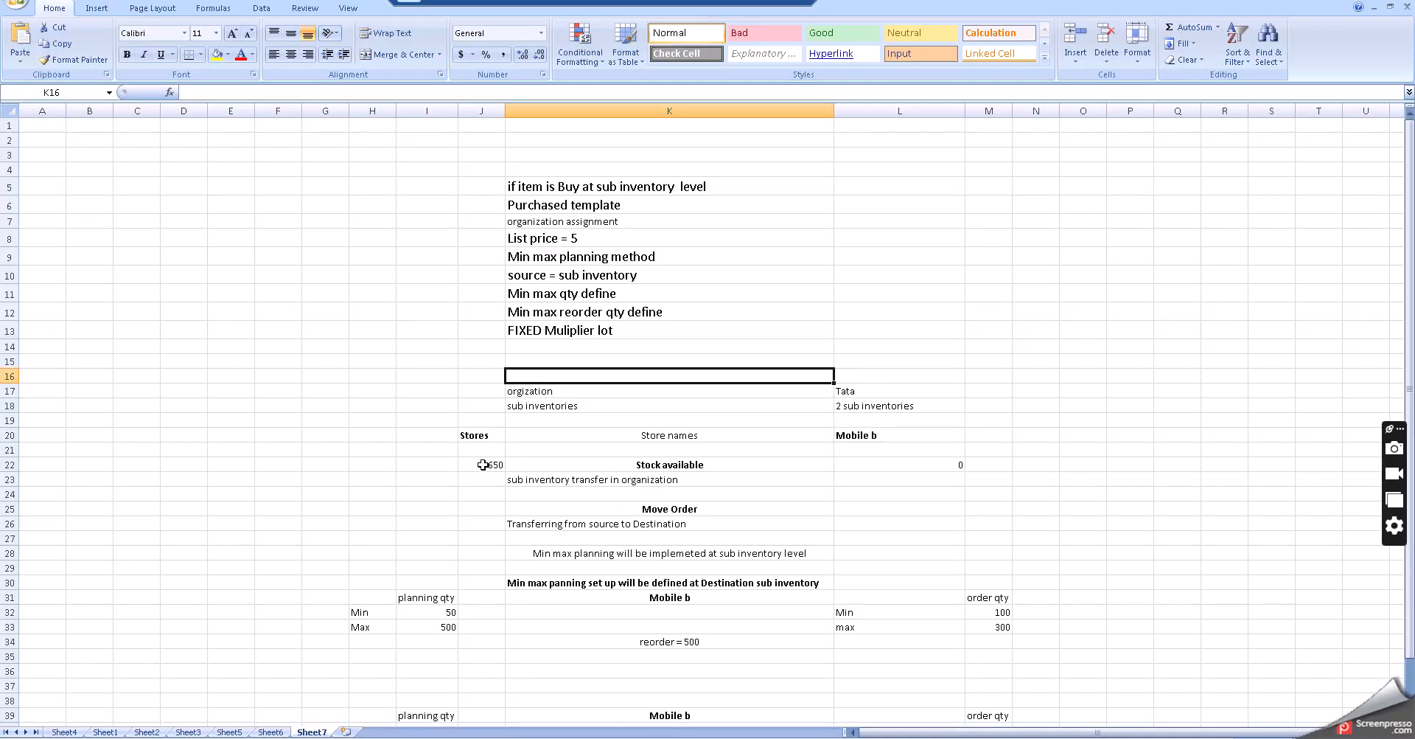
pyautogui.click(482, 464)
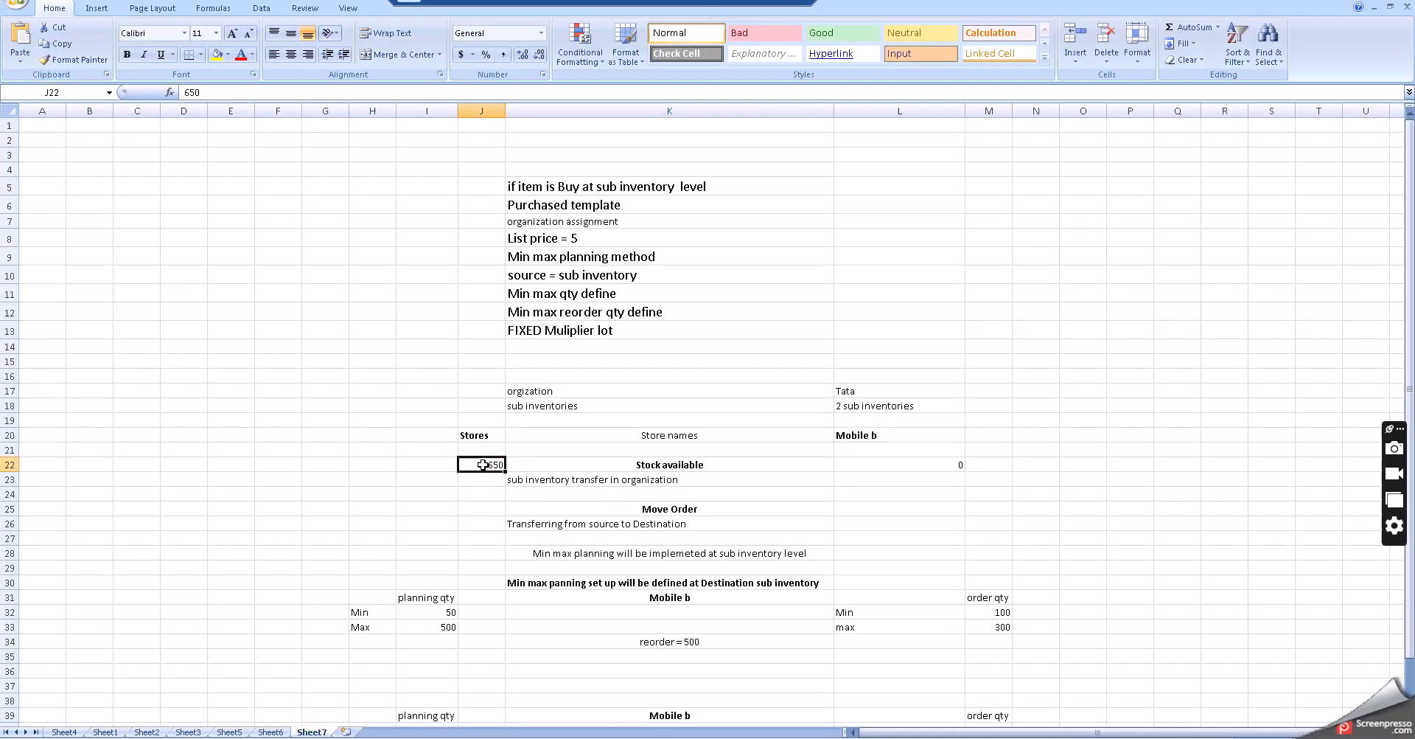
pyautogui.click(860, 465)
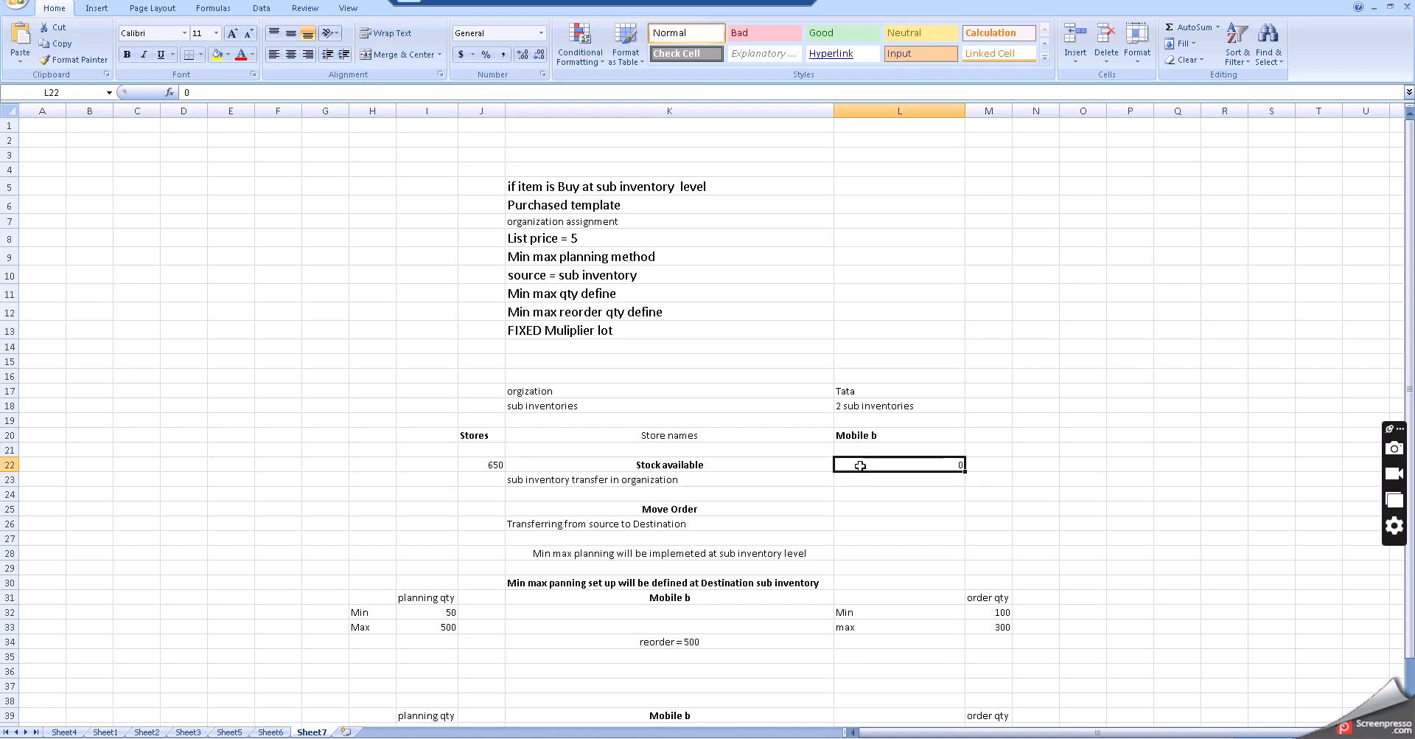
pyautogui.click(501, 465)
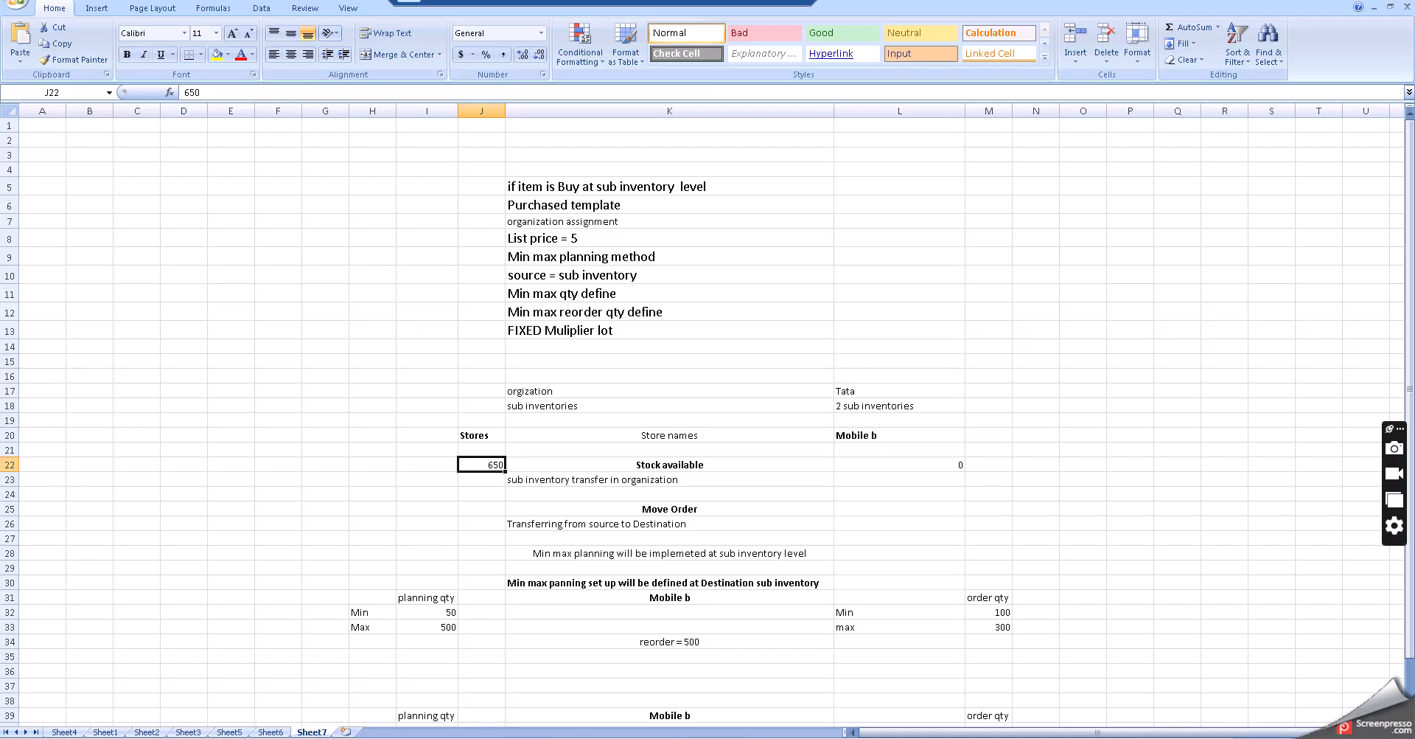
pyautogui.hotkey('alt', 'Tab')
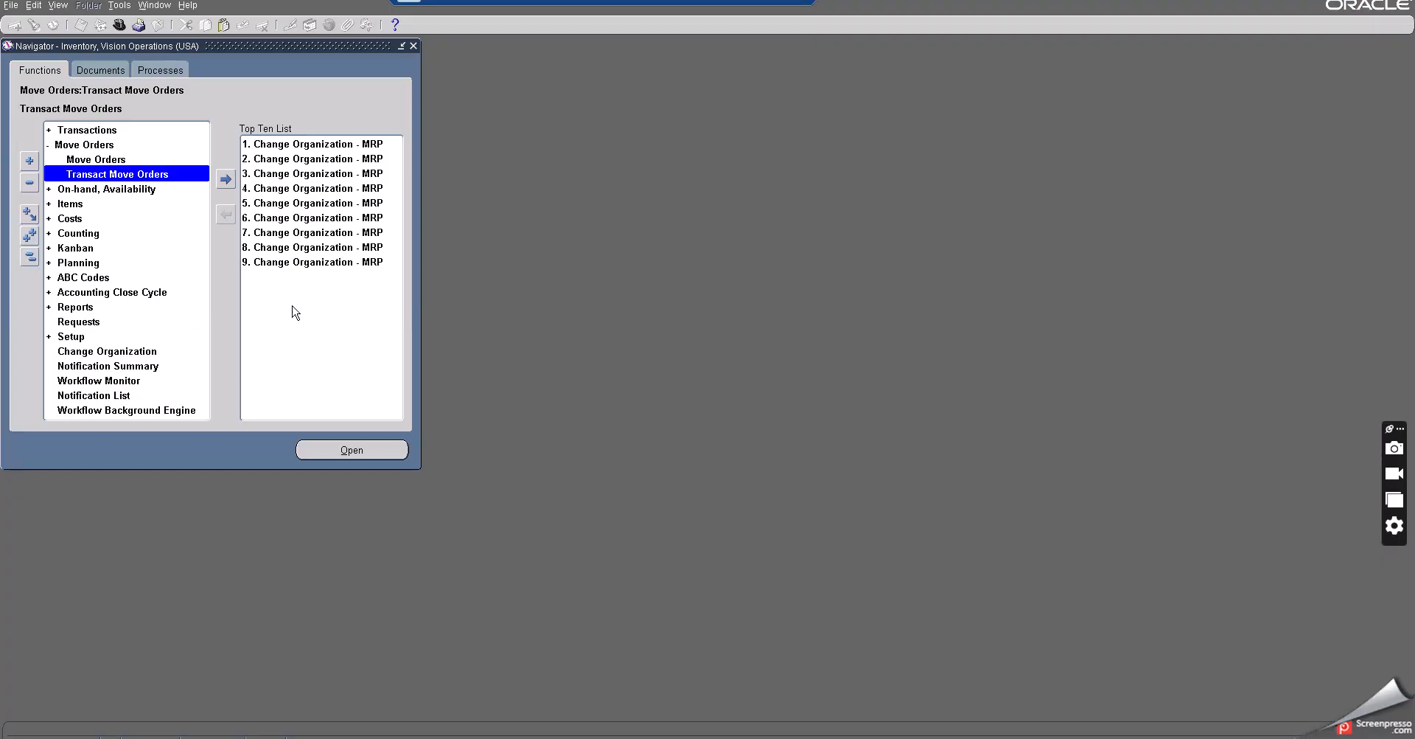
# - Open the On-hand, Availability material query form
pyautogui.click(70, 205)
pyautogui.doubleClick(101, 207)
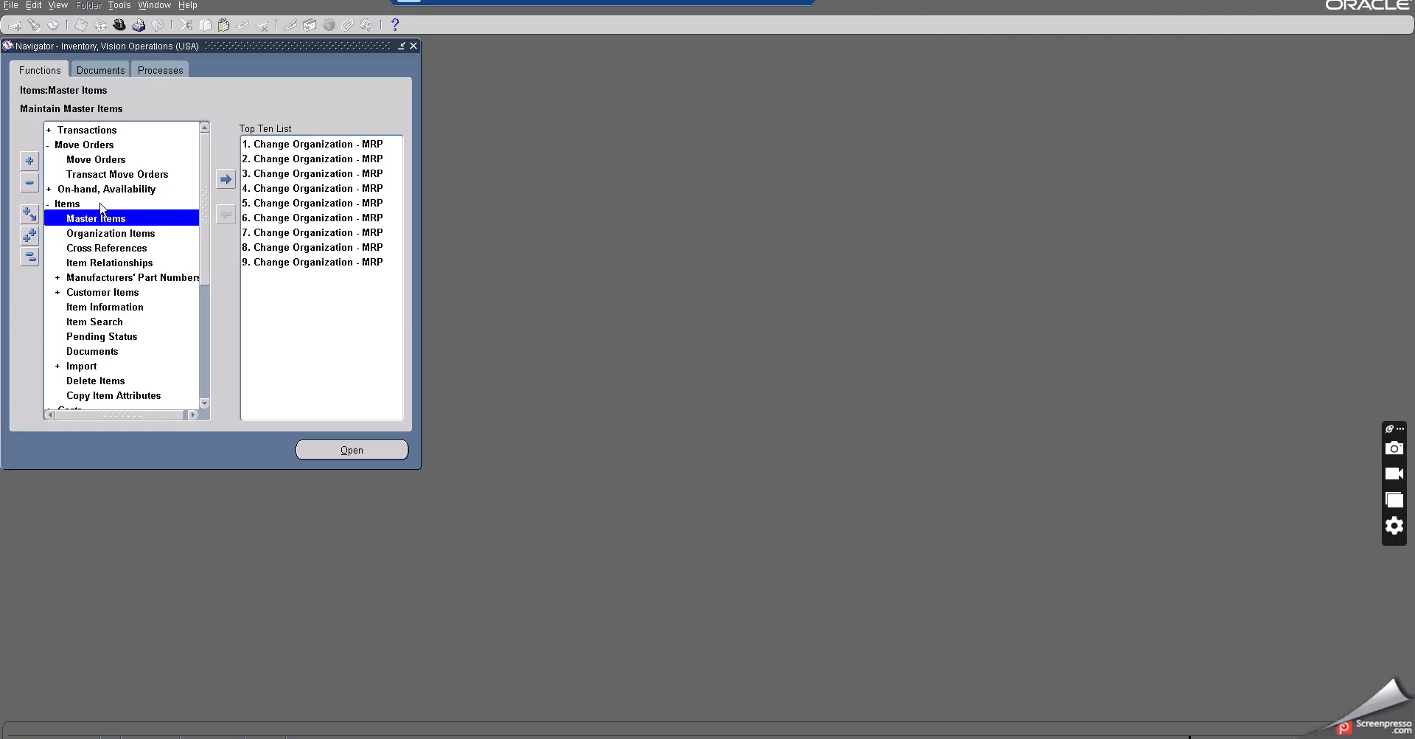
pyautogui.click(103, 190)
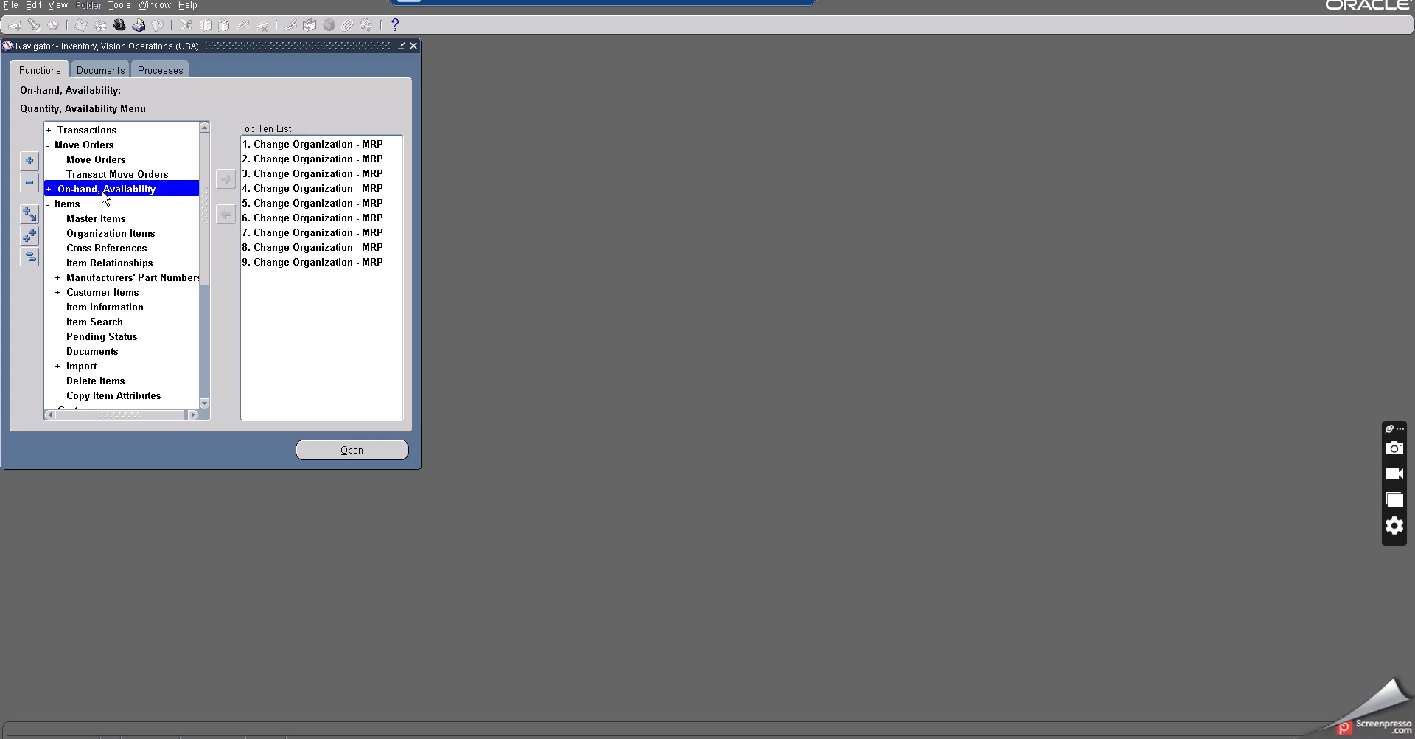
pyautogui.doubleClick(103, 191)
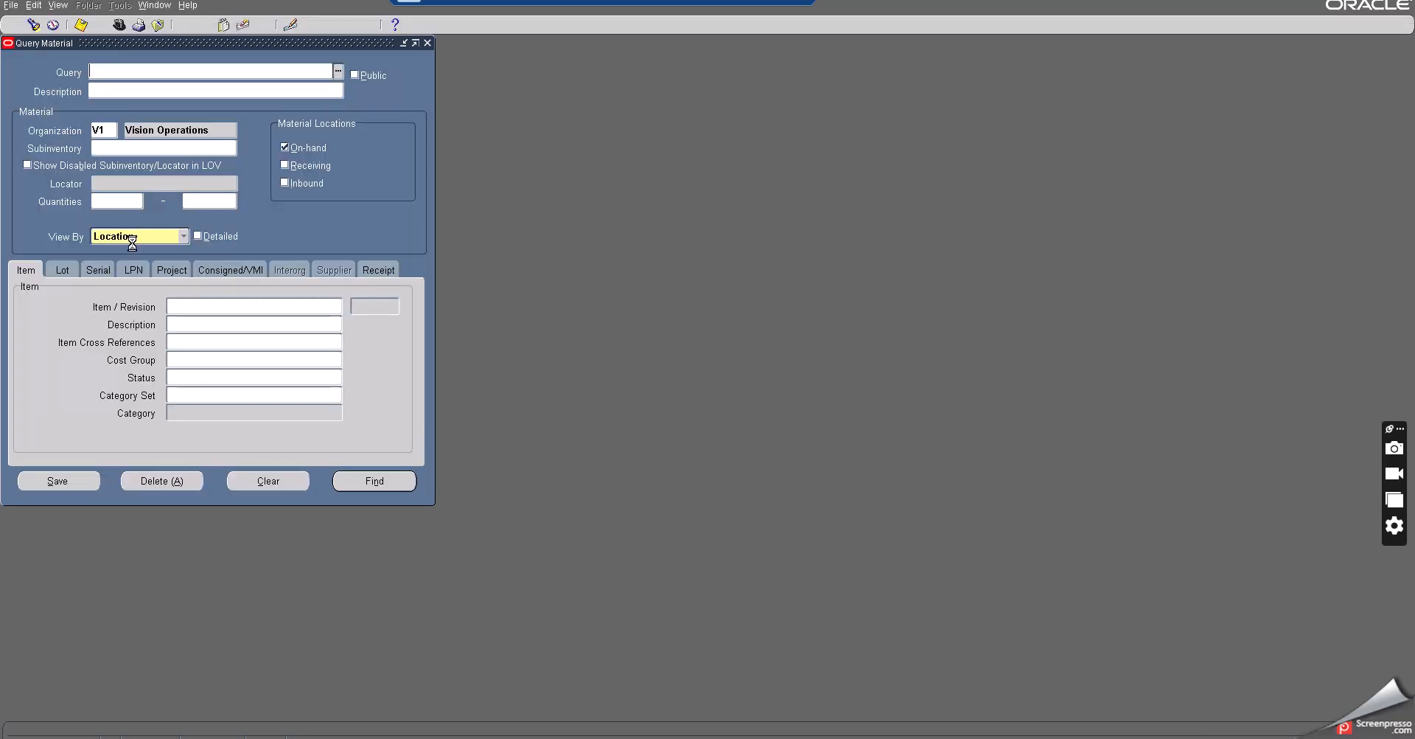
pyautogui.click(188, 304)
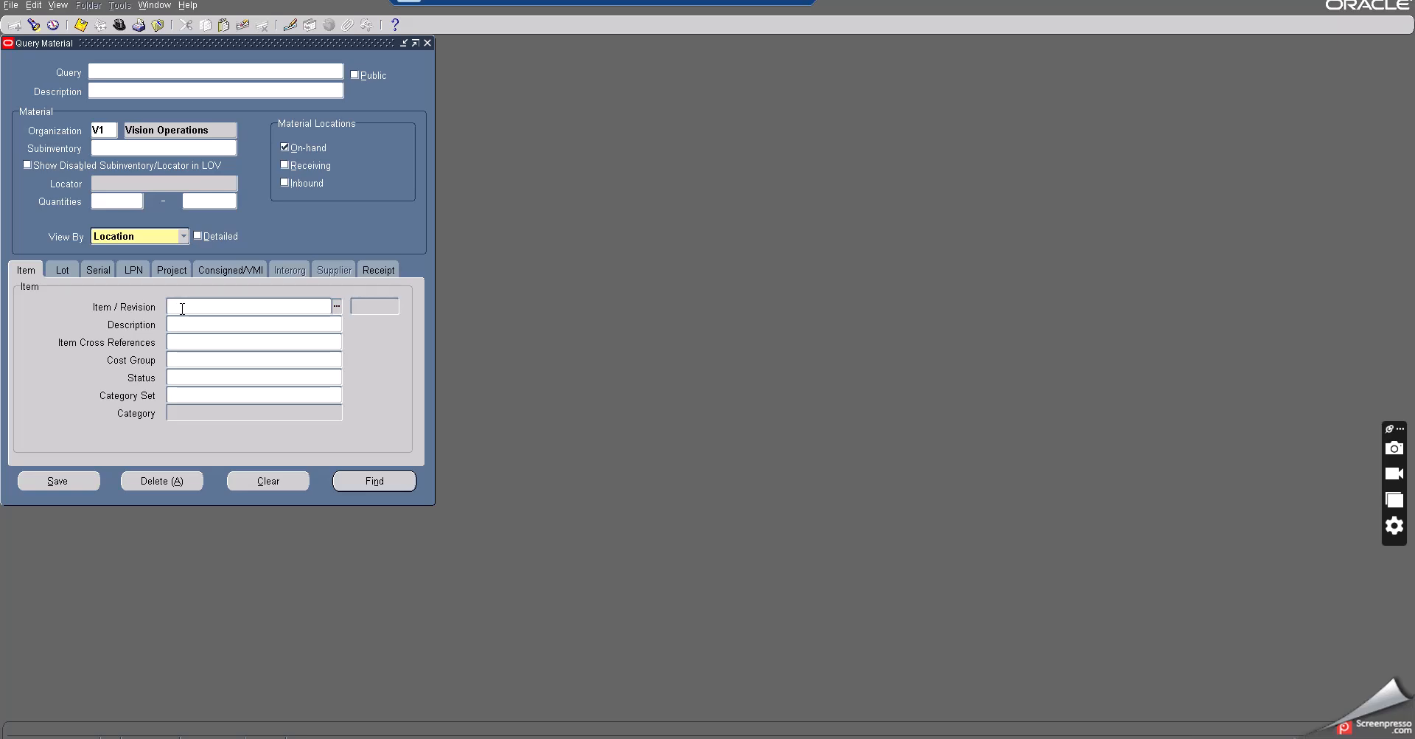
pyautogui.click(182, 308)
pyautogui.write('6550345')
pyautogui.moveTo(198, 306); pyautogui.dragTo(147, 301)
pyautogui.press('BackSpace')
# - Copy the item name 'Buy item at subinventory' from the Notepad notes
pyautogui.hotkey('alt', 'Tab')
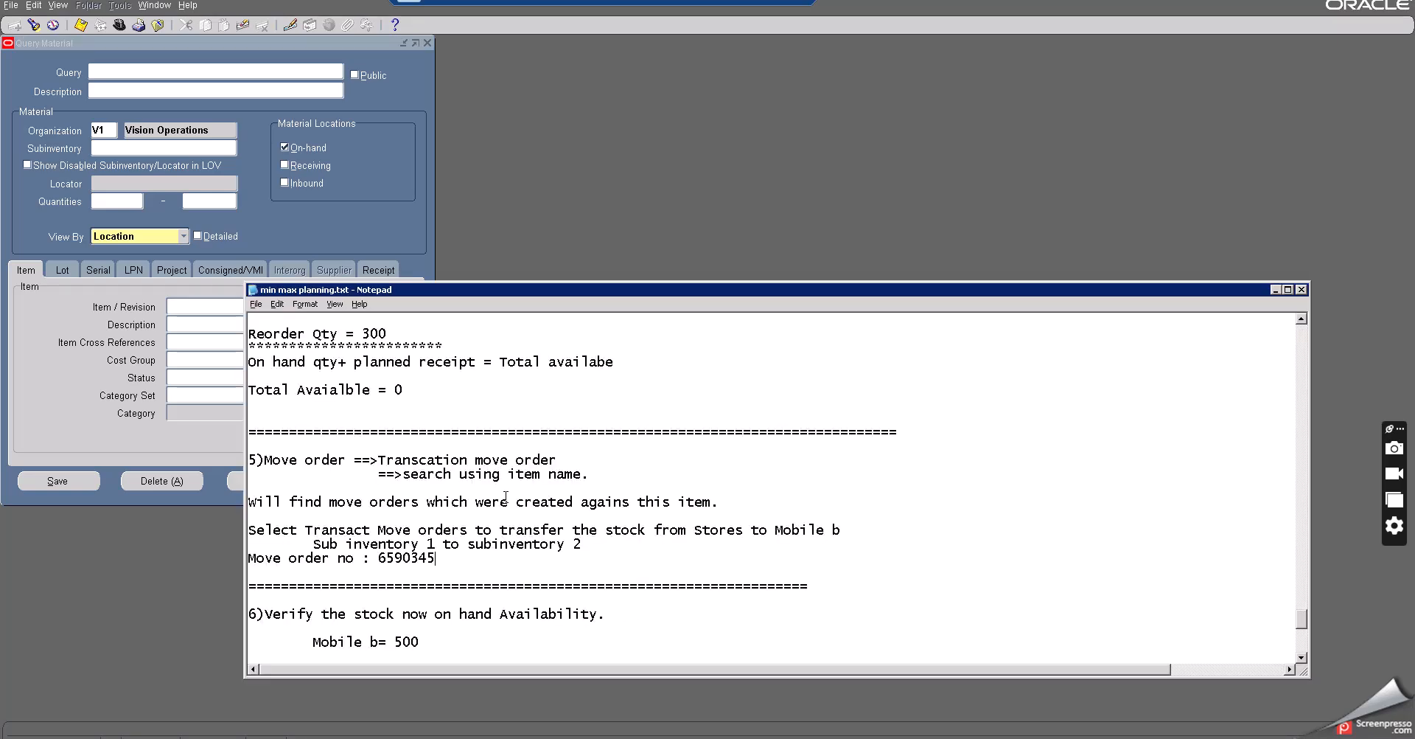
pyautogui.scroll(12, 493, 506)
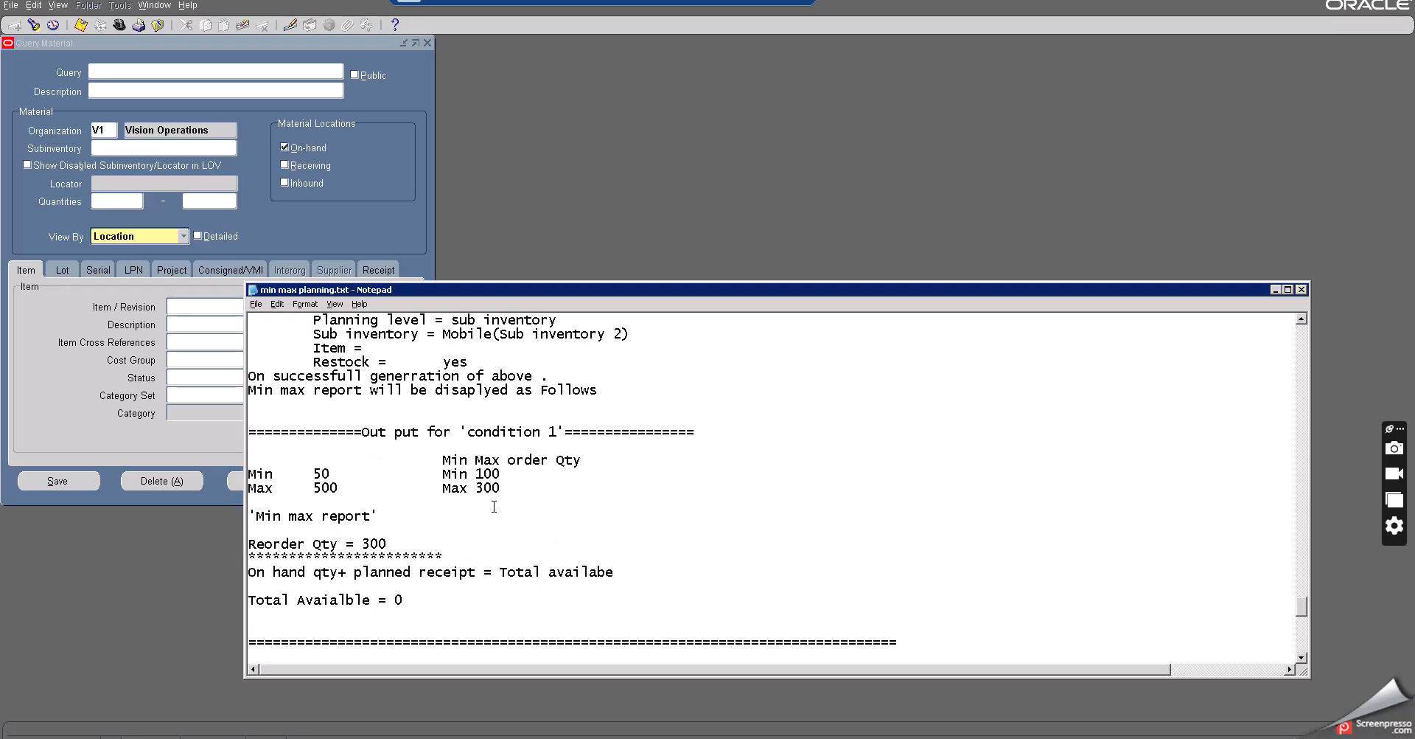
pyautogui.scroll(2, 493, 507)
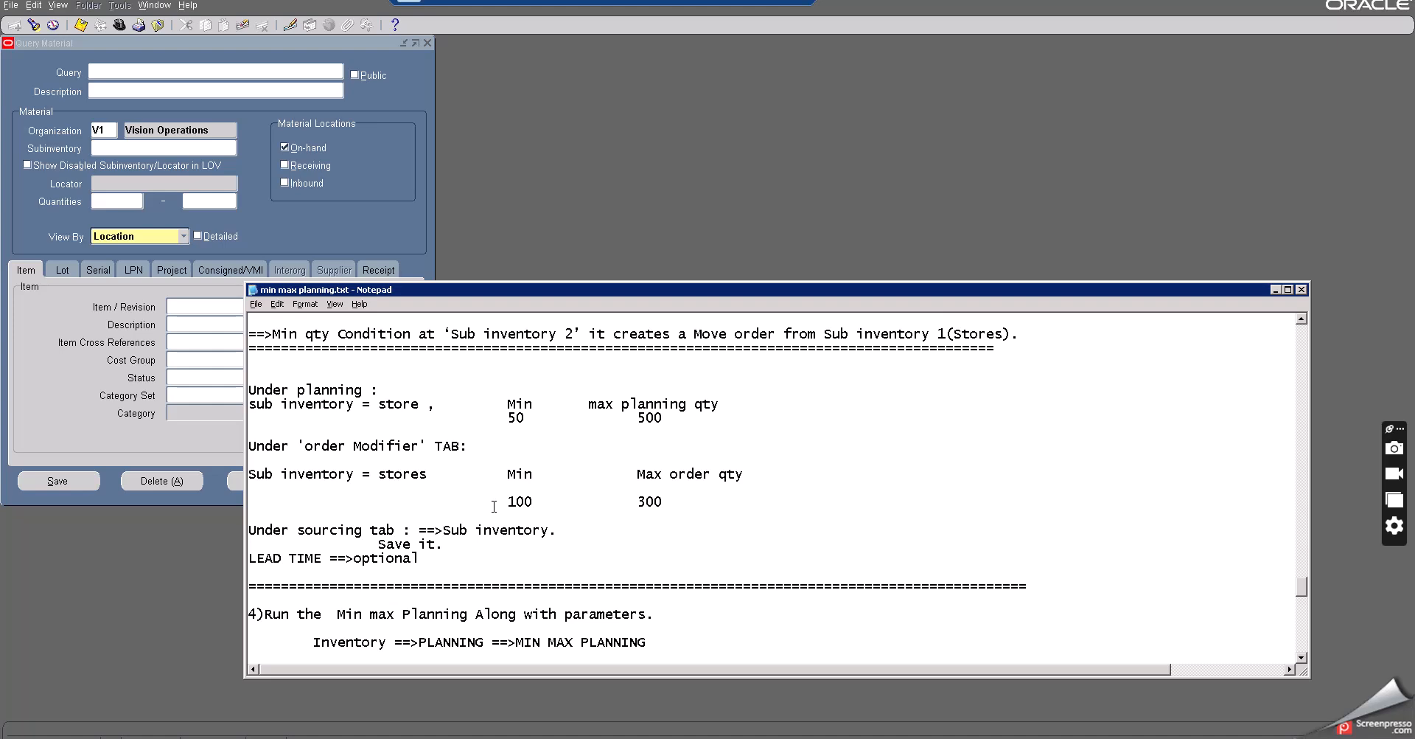
pyautogui.scroll(1, 494, 507)
pyautogui.scroll(11, 494, 507)
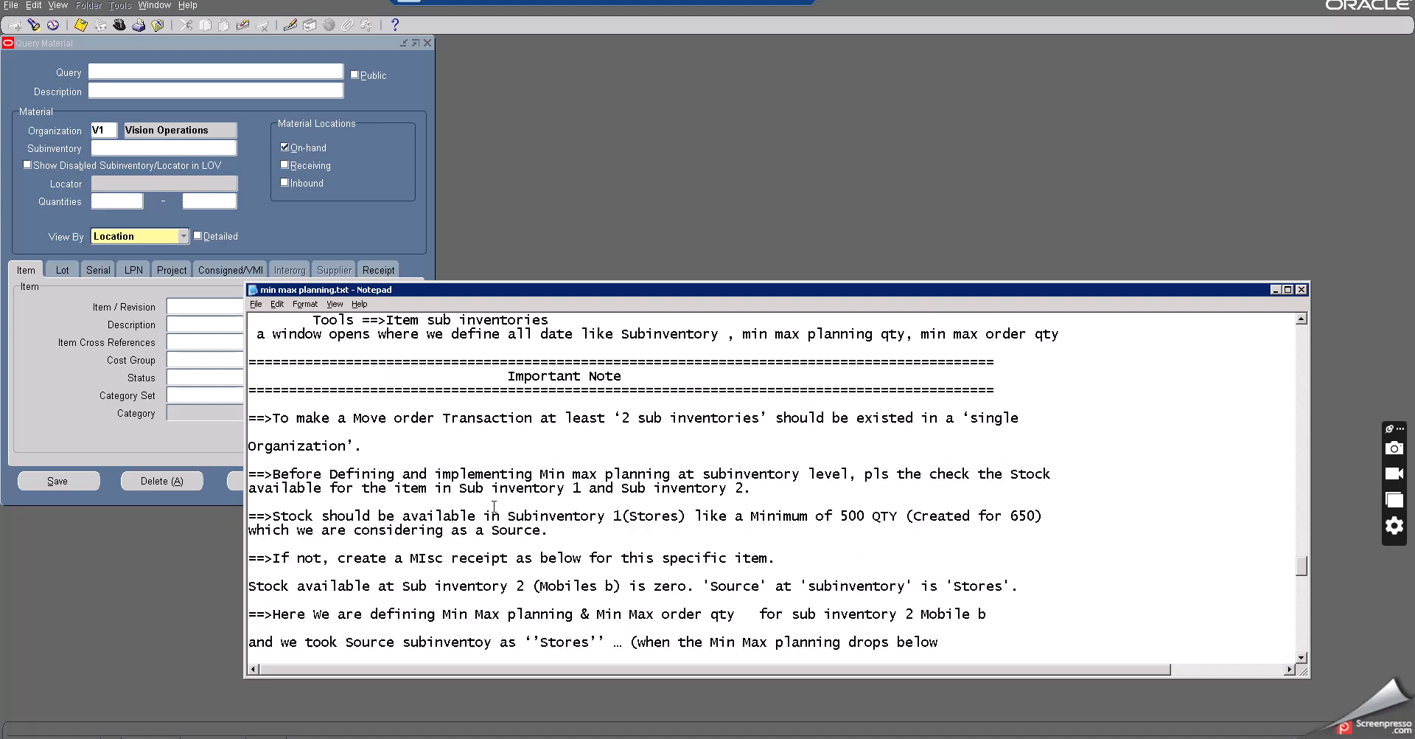
pyautogui.scroll(4, 494, 506)
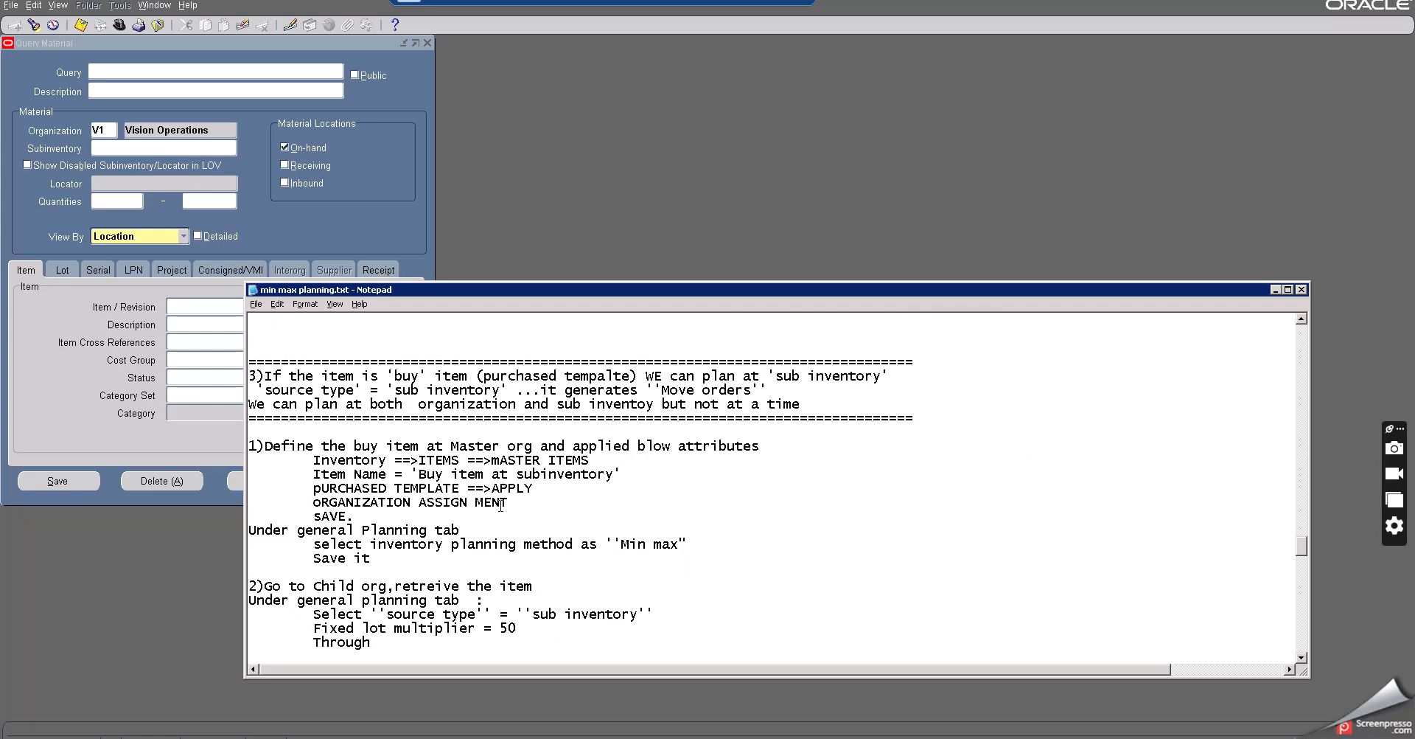
pyautogui.scroll(1, 529, 487)
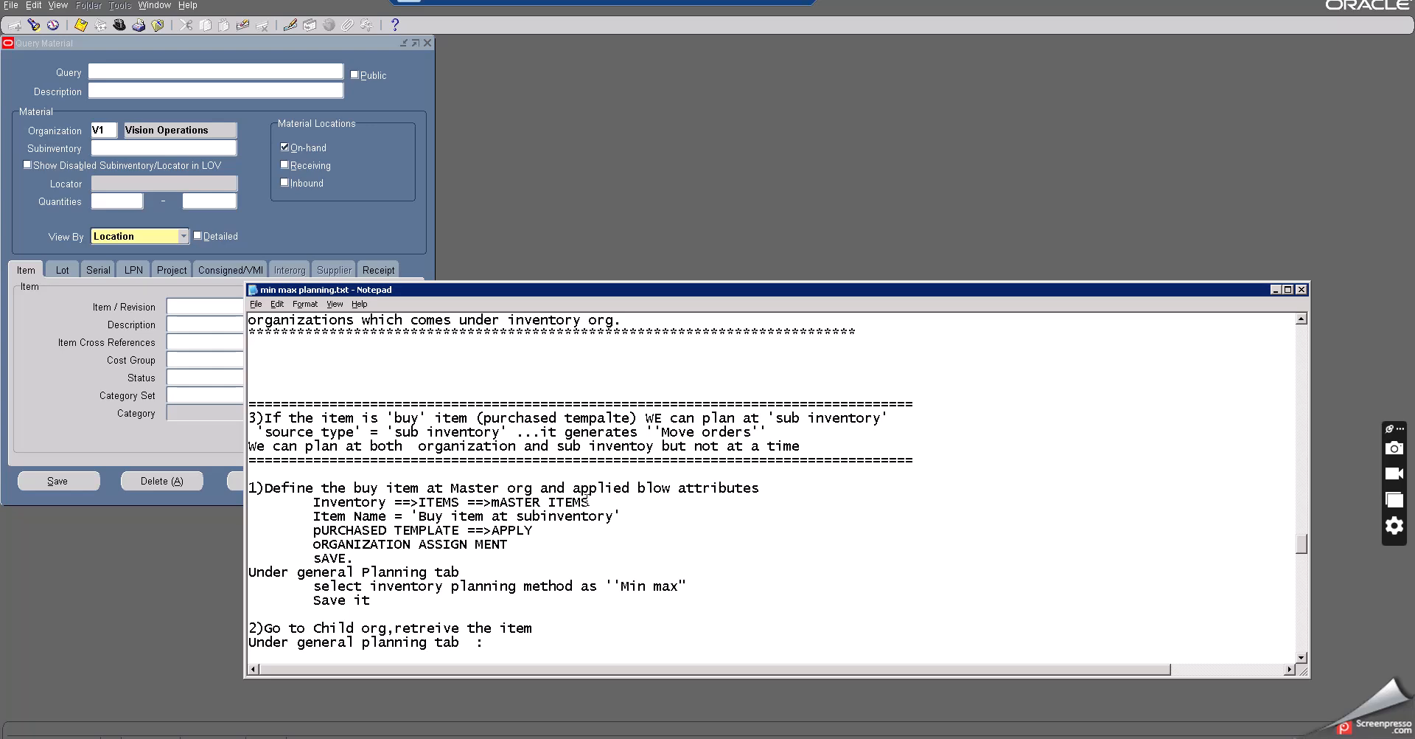
pyautogui.scroll(1, 560, 506)
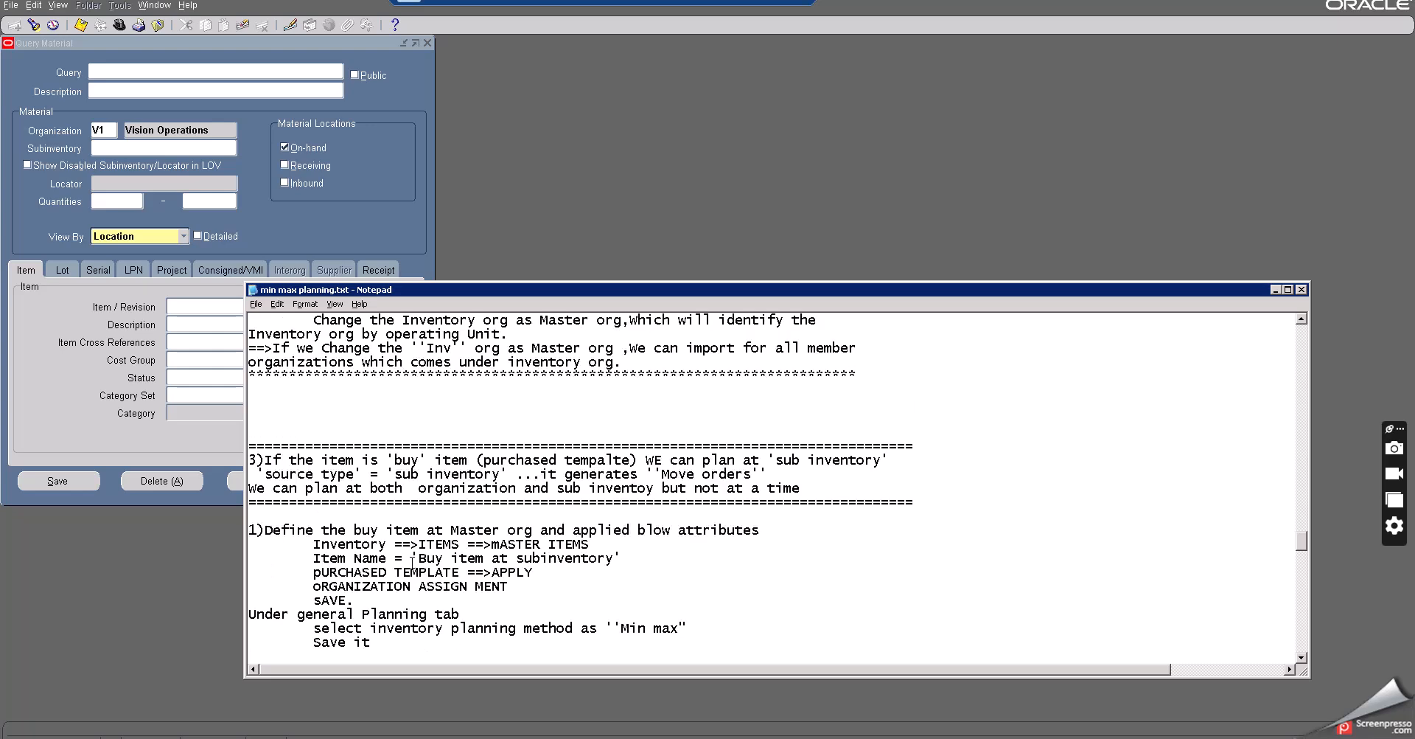
pyautogui.moveTo(419, 558); pyautogui.dragTo(613, 560)
pyautogui.hotkey('ctrl', 'c')
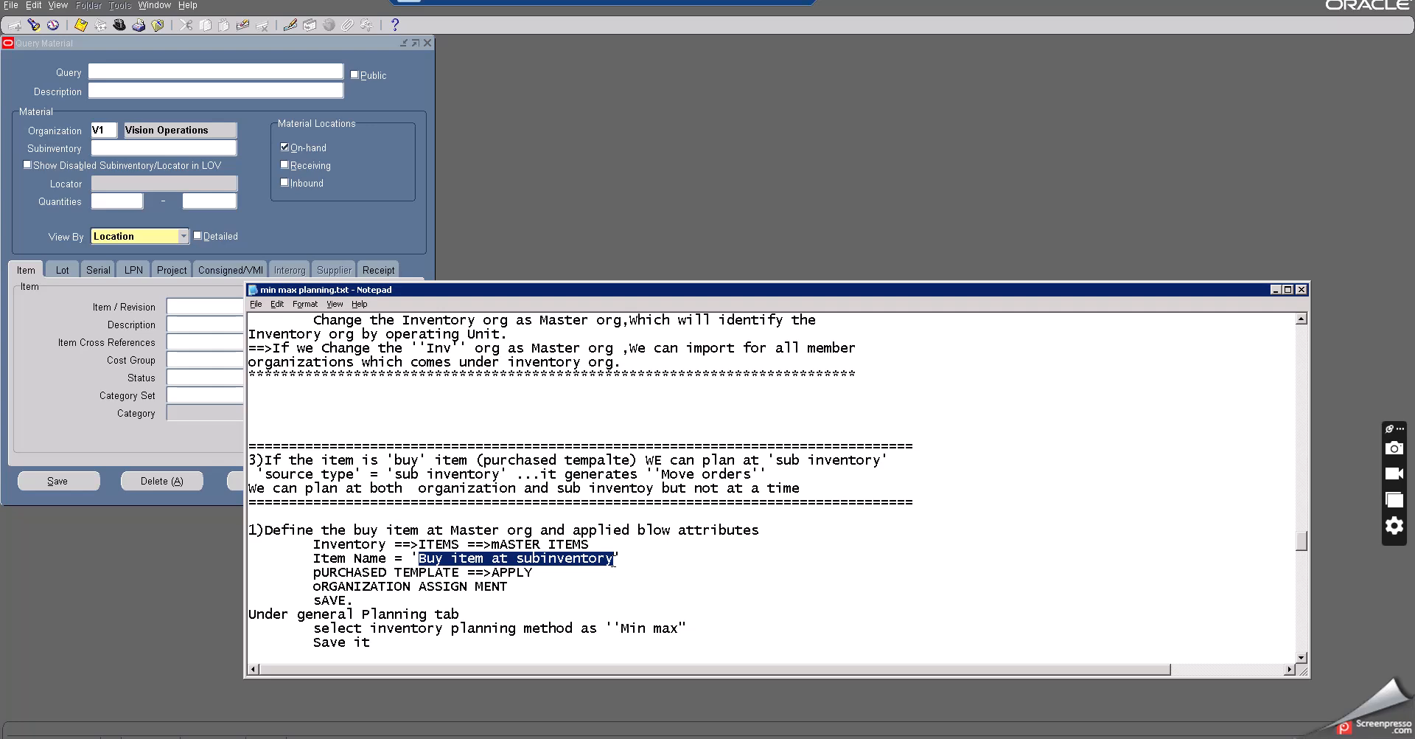
pyautogui.click(1275, 290)
# - Query on-hand quantities for the item Buy item at subinventory and expand the Organizations node
pyautogui.click(190, 305)
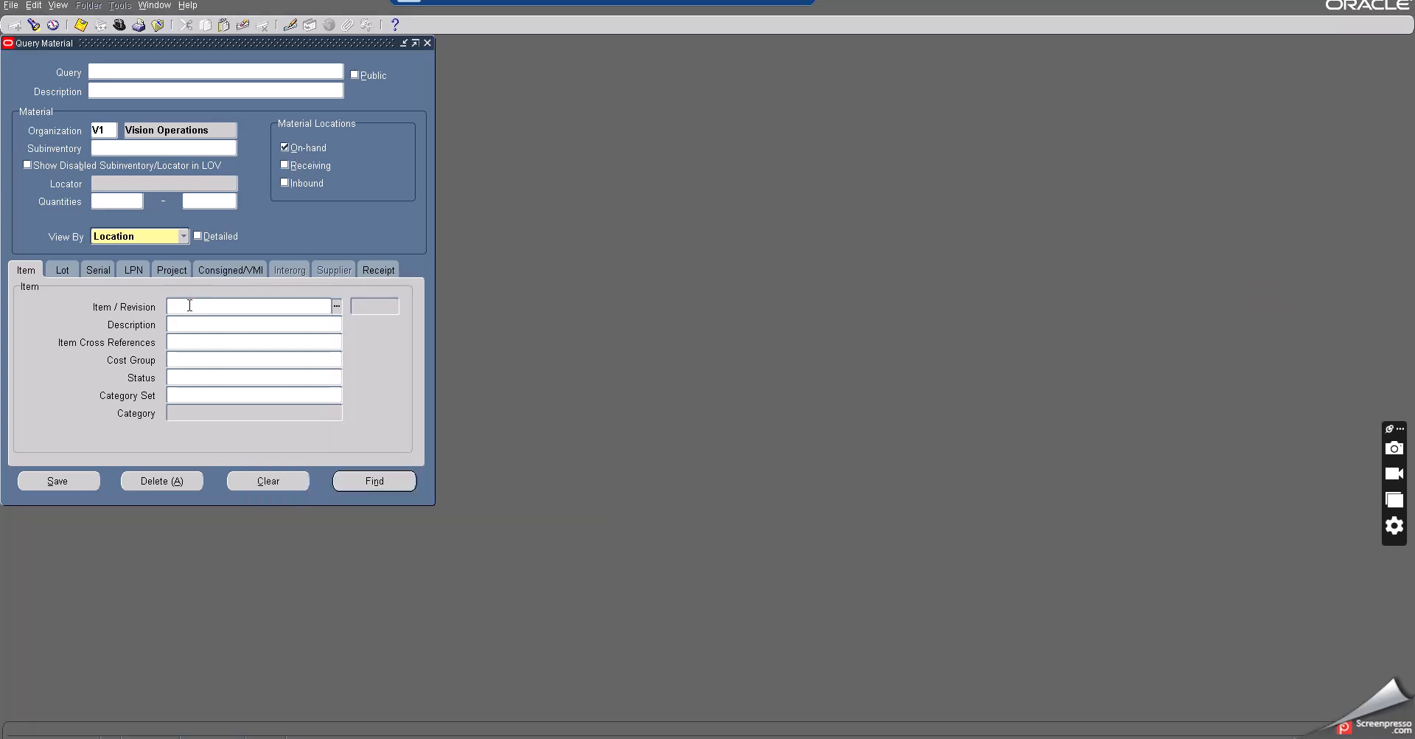
pyautogui.hotkey('ctrl', 'v')
pyautogui.click(376, 481)
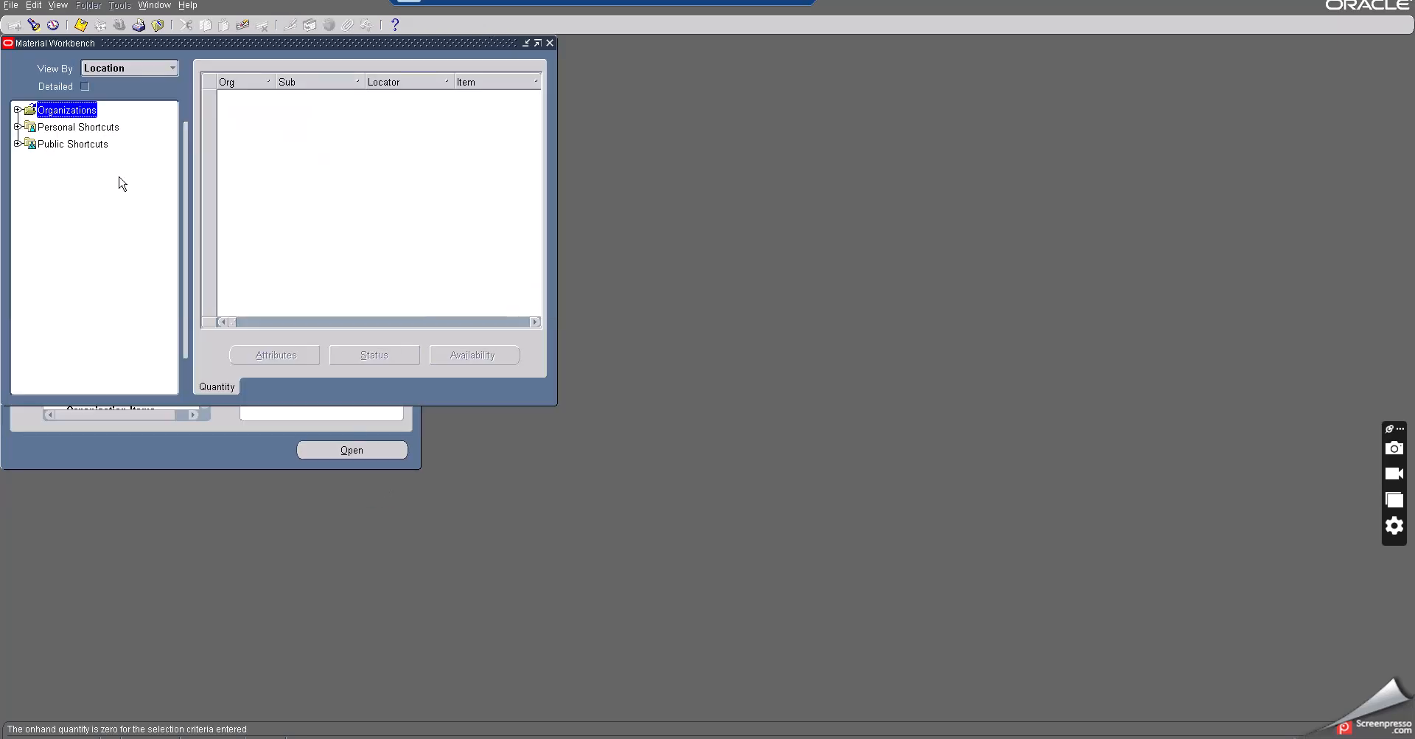
pyautogui.click(18, 110)
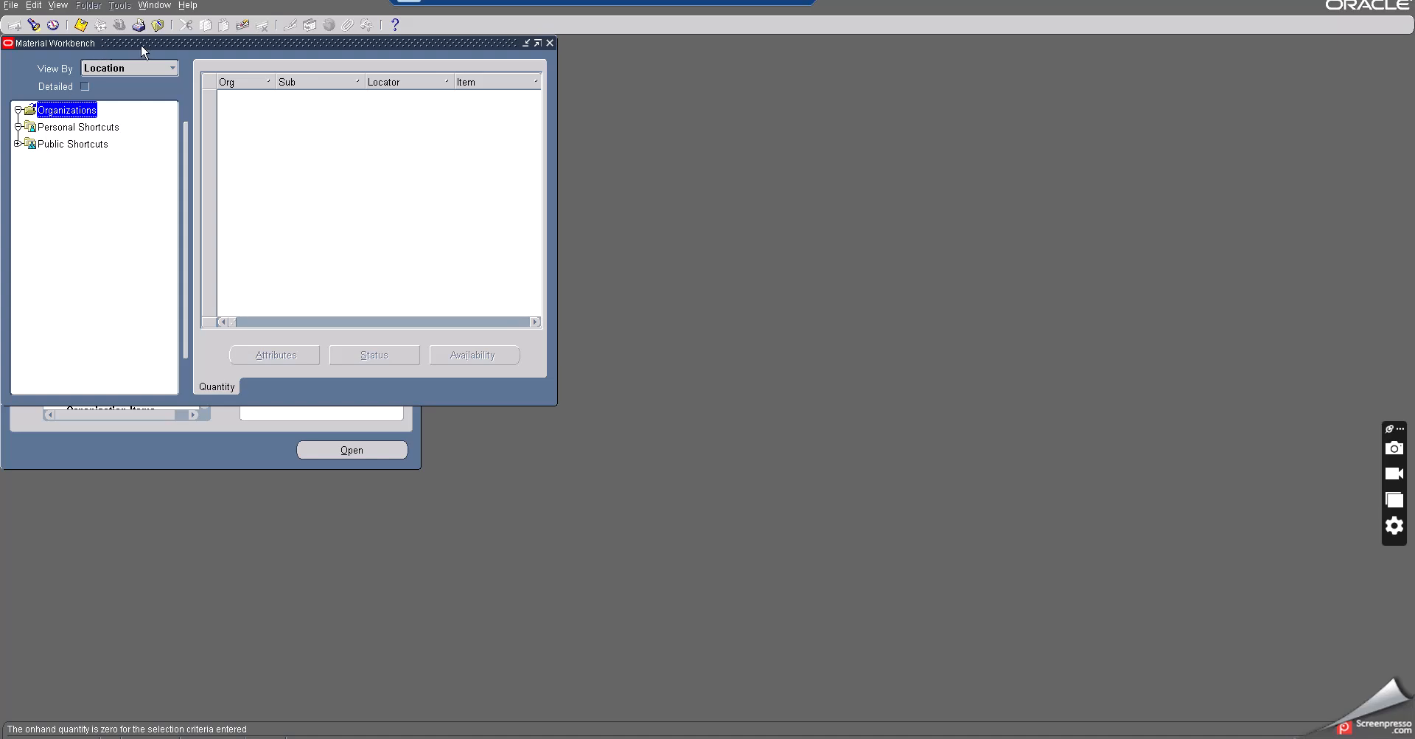
# - Open the Miscellaneous Transaction form from the Transactions section of the navigator
pyautogui.click(157, 24)
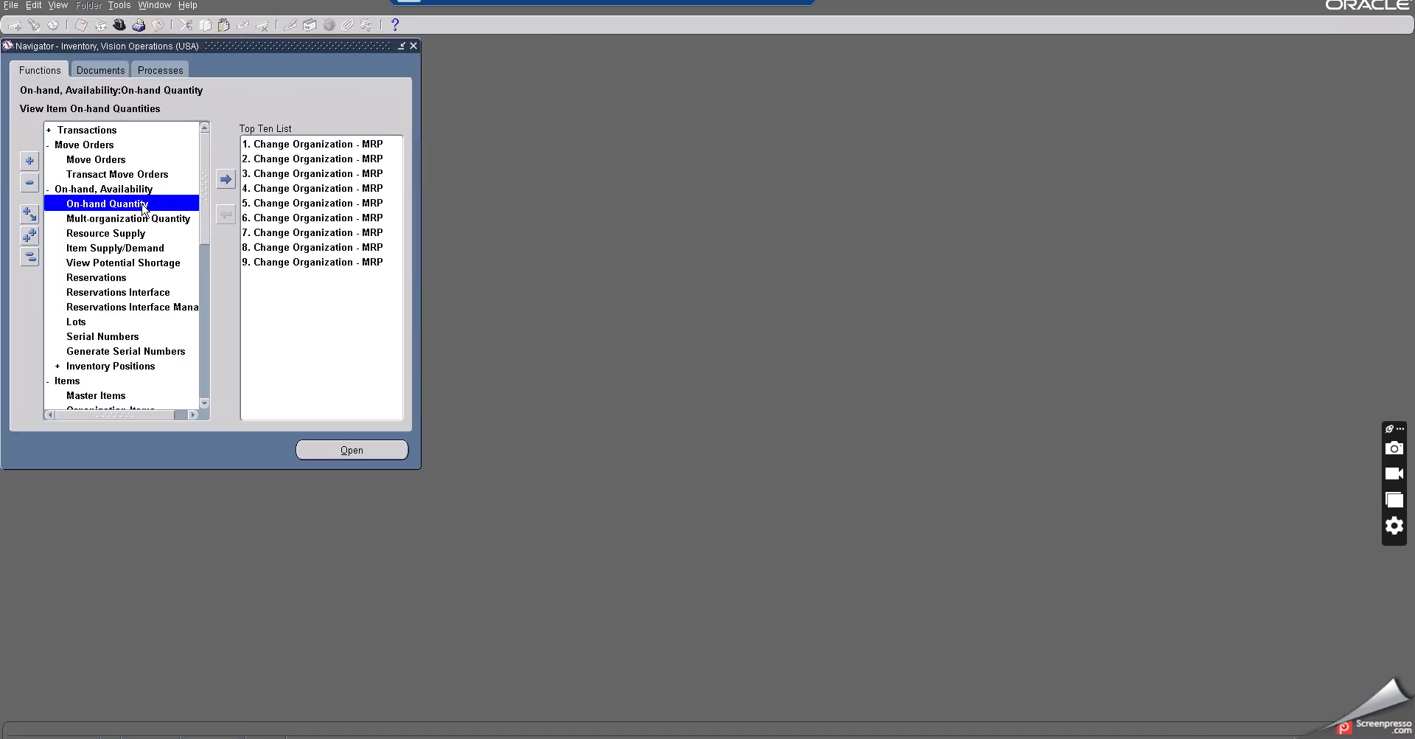
pyautogui.doubleClick(87, 143)
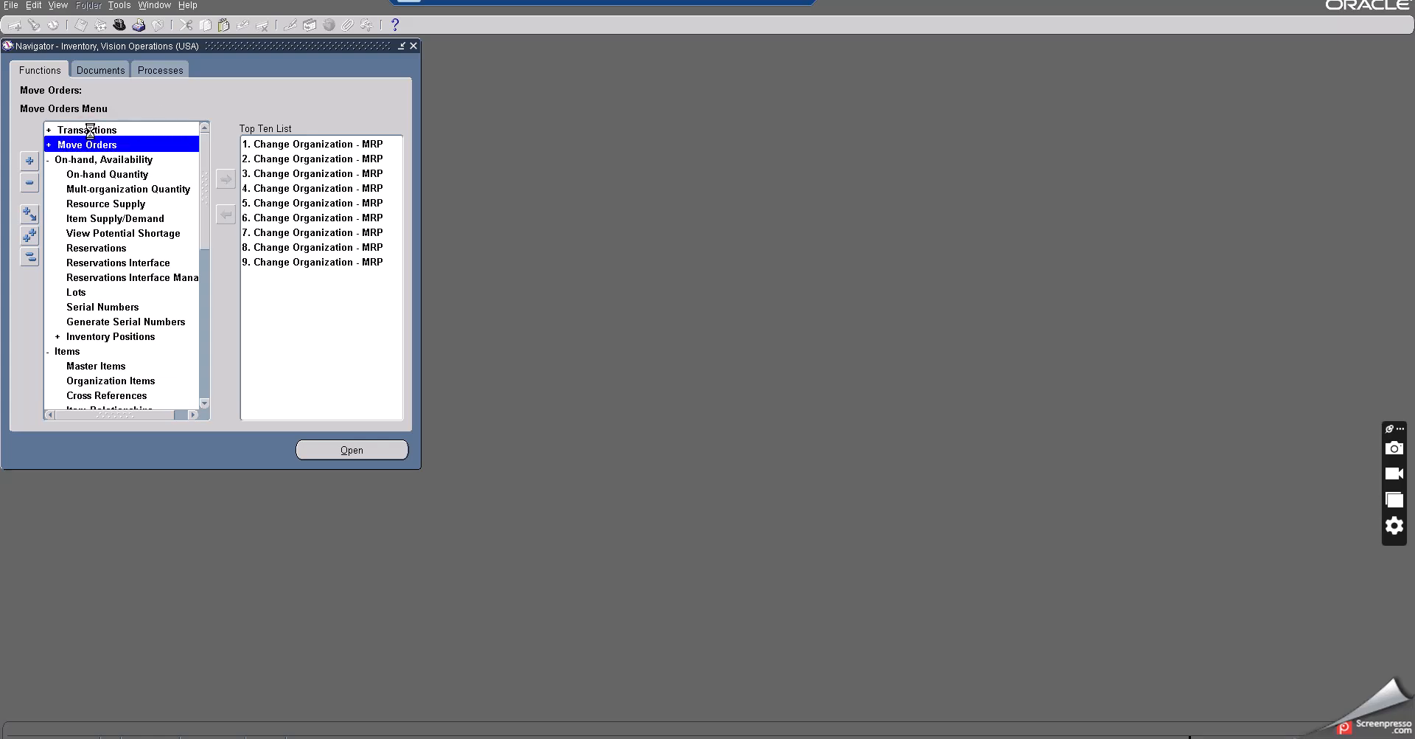
pyautogui.click(92, 130)
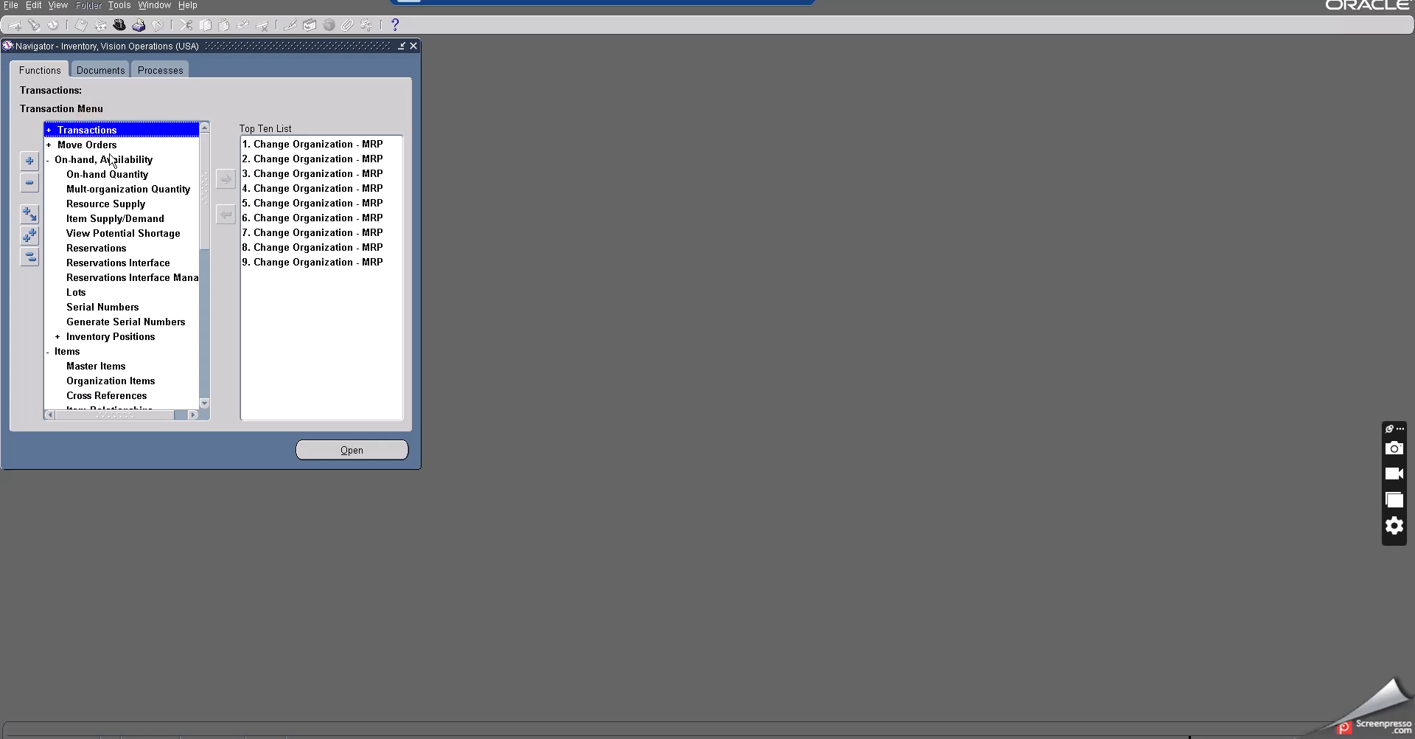
pyautogui.click(115, 188)
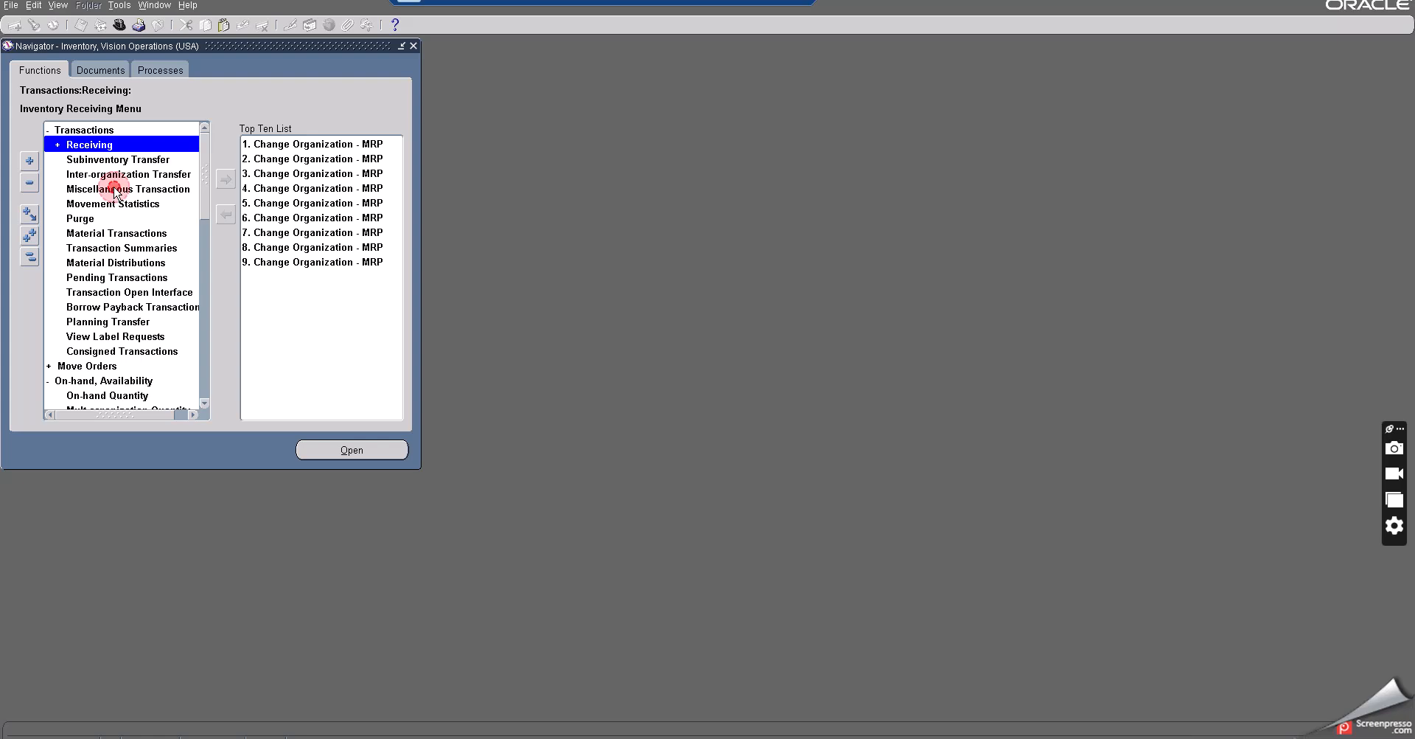
pyautogui.doubleClick(114, 189)
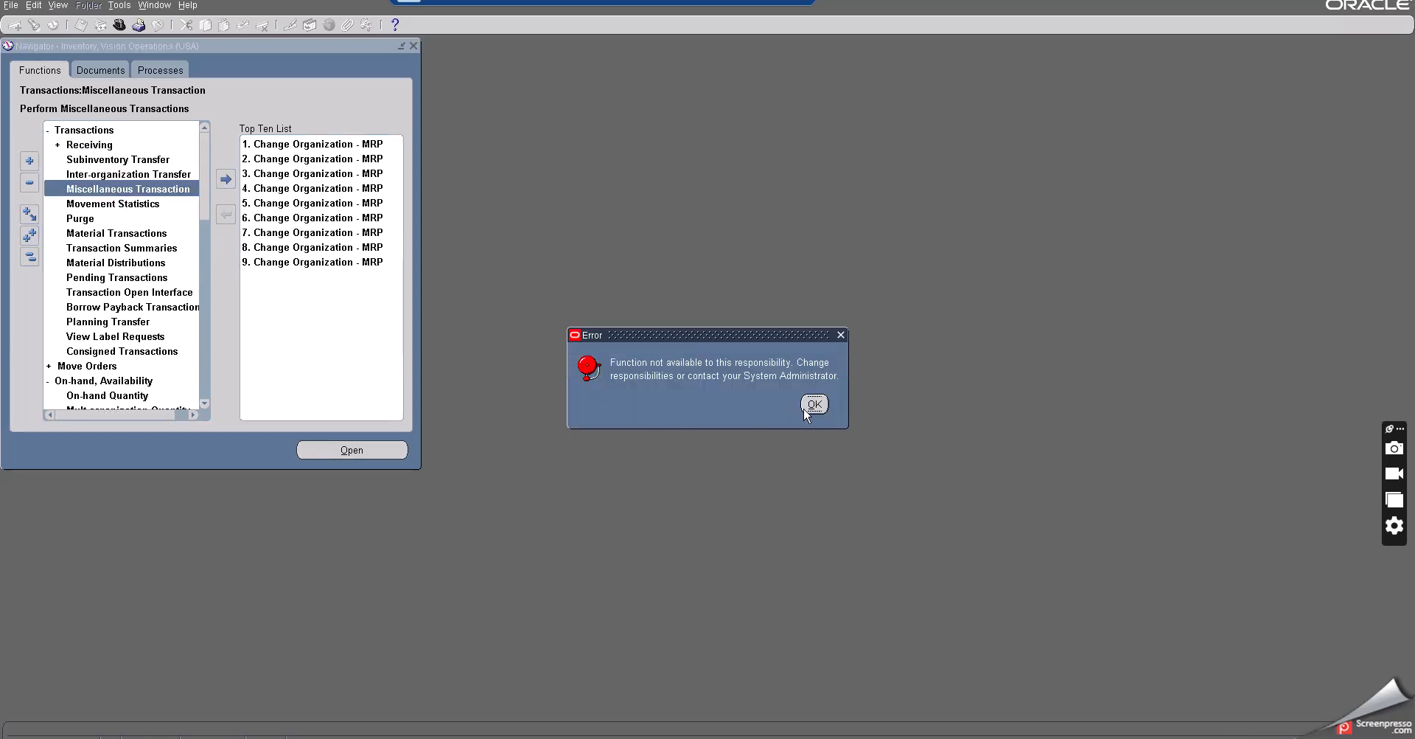
pyautogui.click(812, 403)
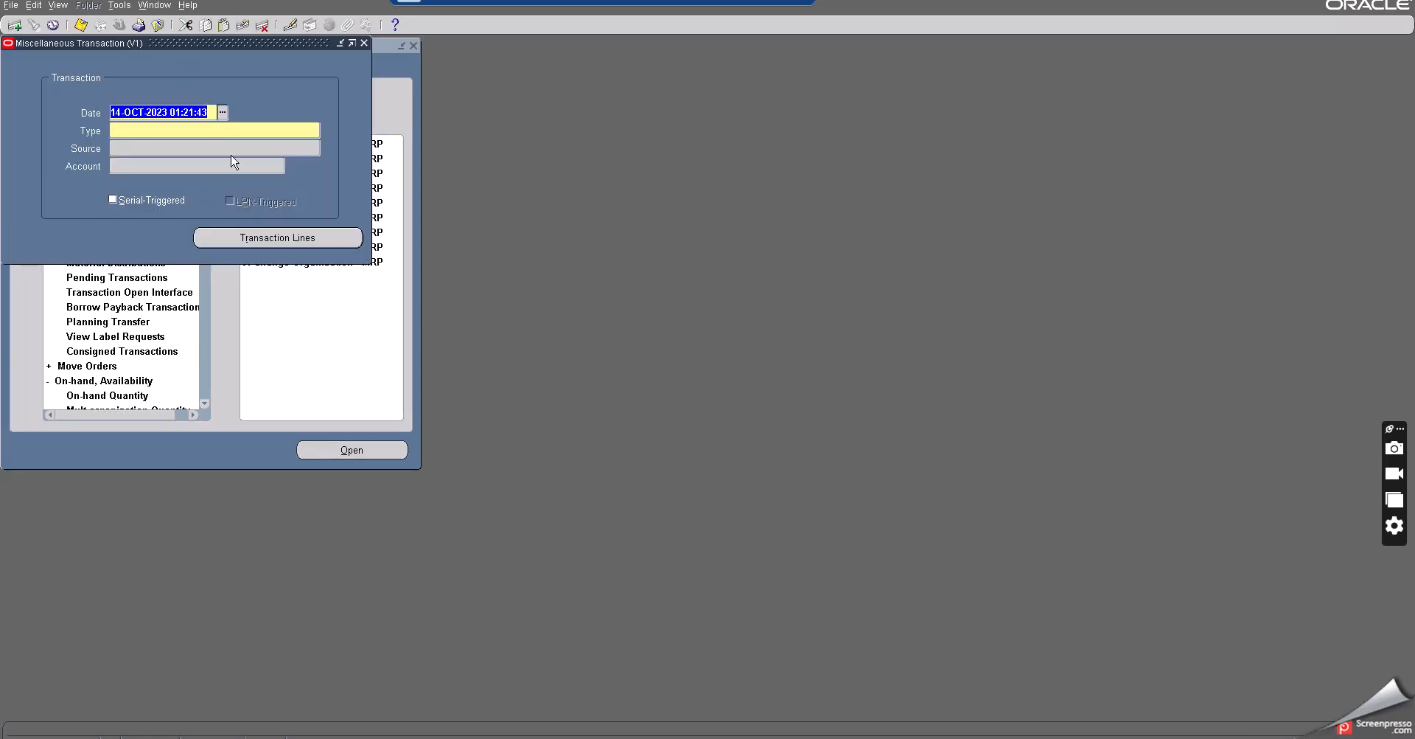
# - Search the transaction types for miscellaneous and set the type to Miscellaneous receipt
pyautogui.click(222, 131)
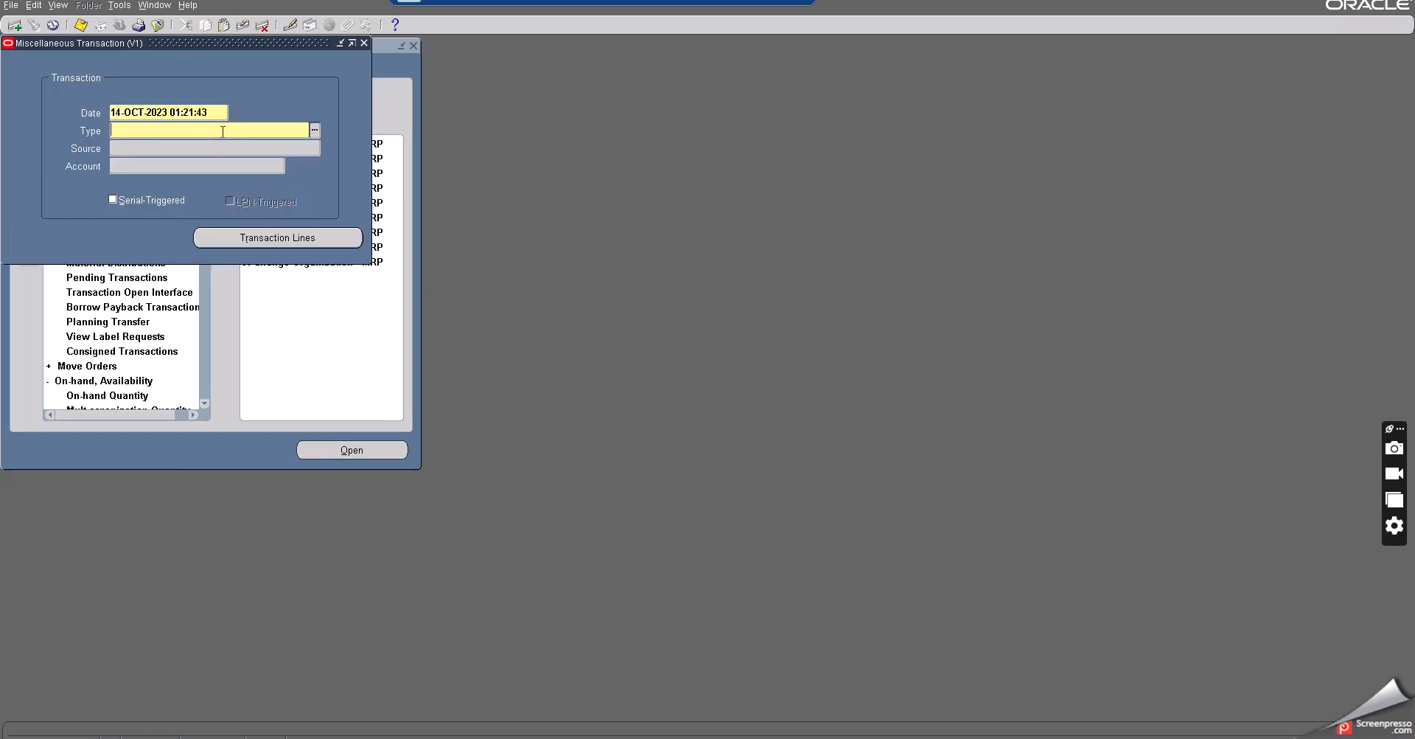
pyautogui.click(314, 130)
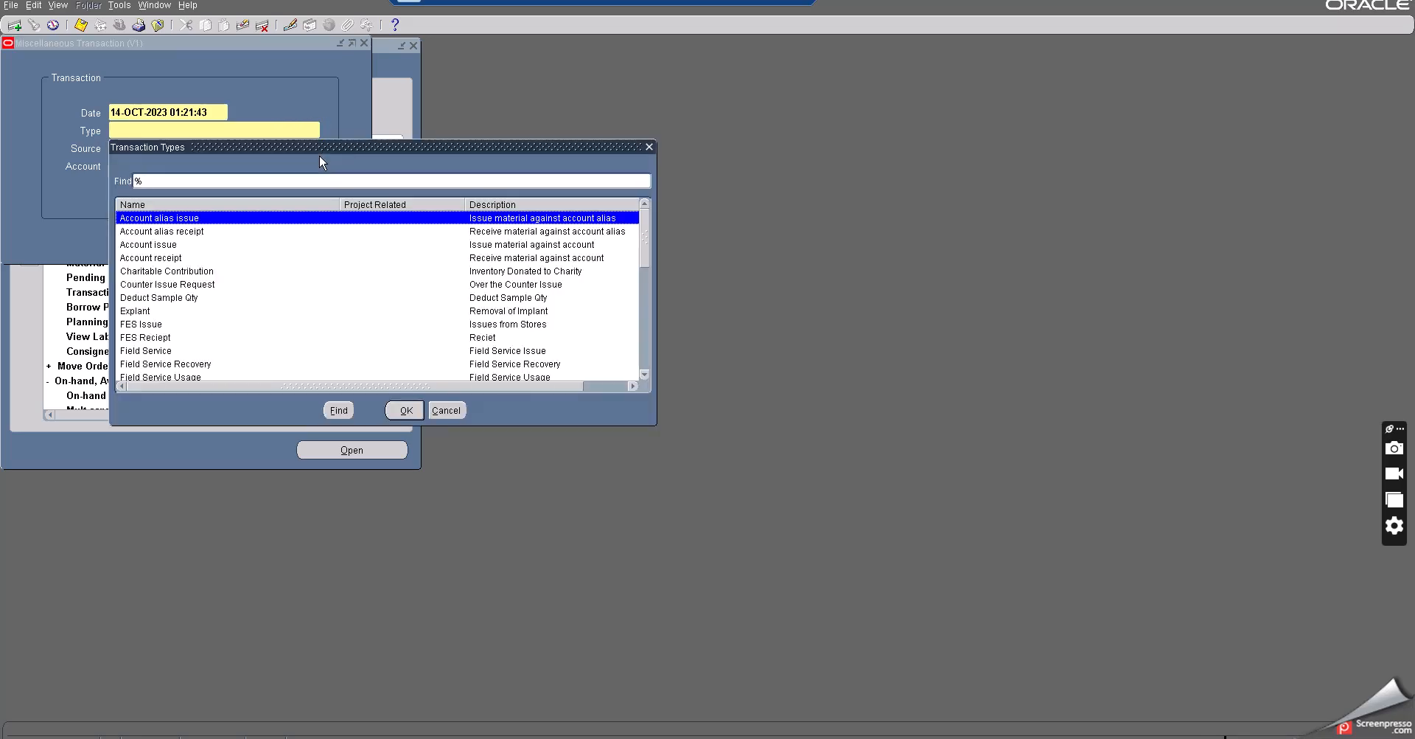
pyautogui.write('miscellaneous issue')
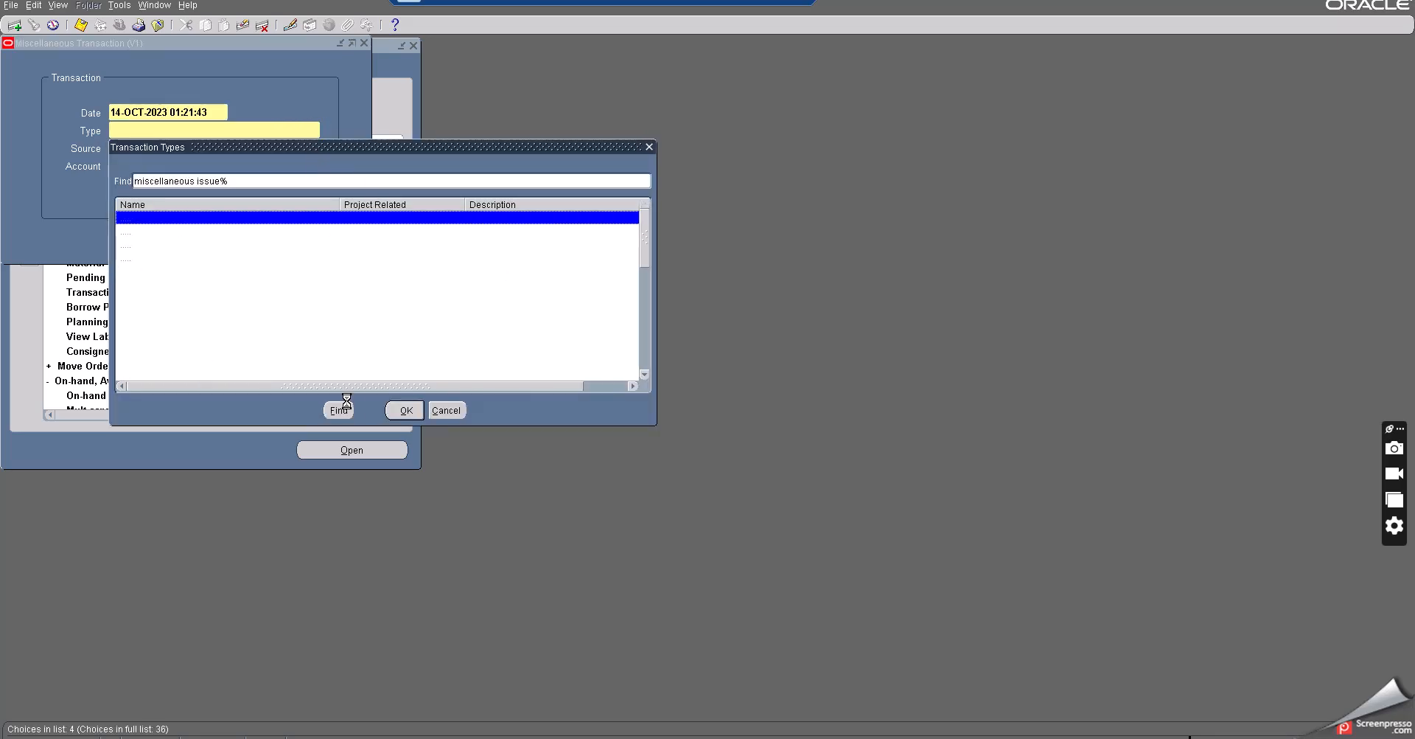
pyautogui.click(347, 407)
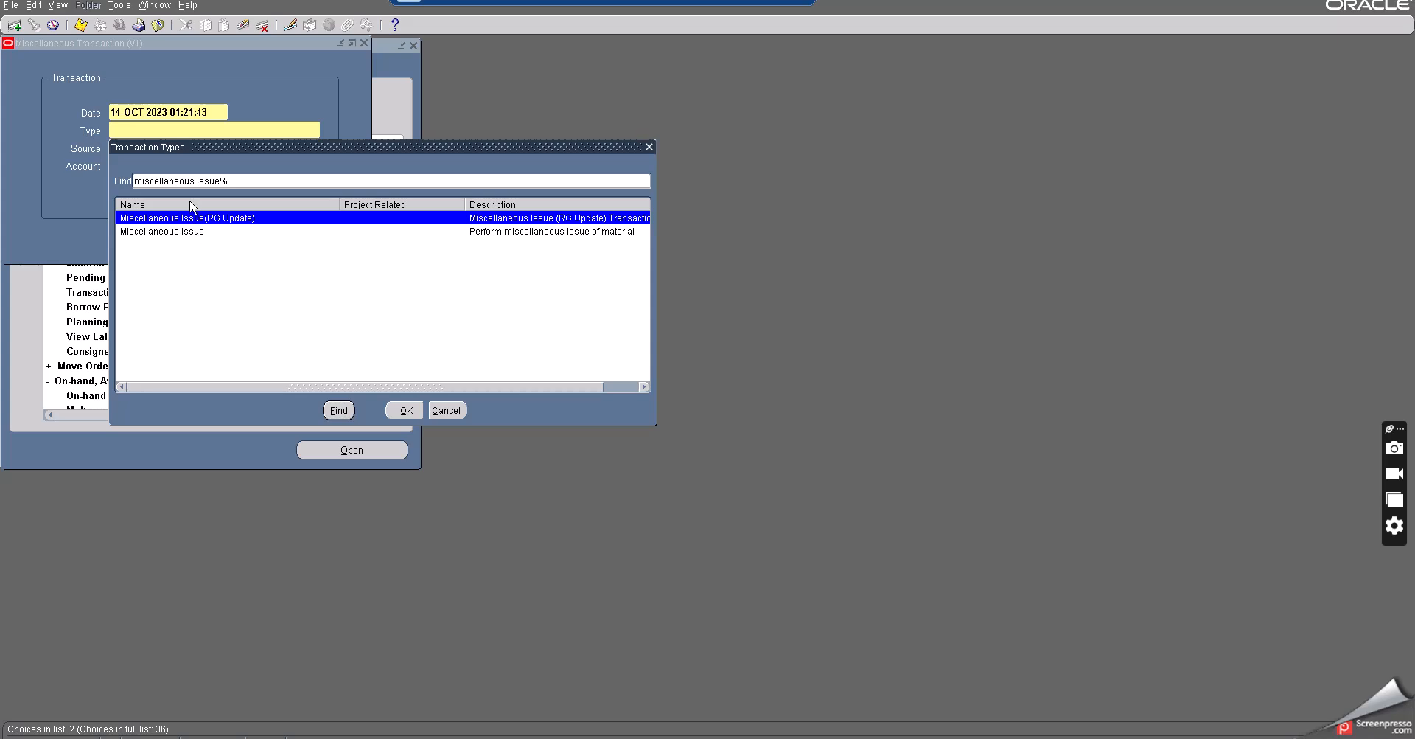
pyautogui.moveTo(196, 181); pyautogui.dragTo(227, 181)
pyautogui.press('BackSpace')
pyautogui.click(338, 410)
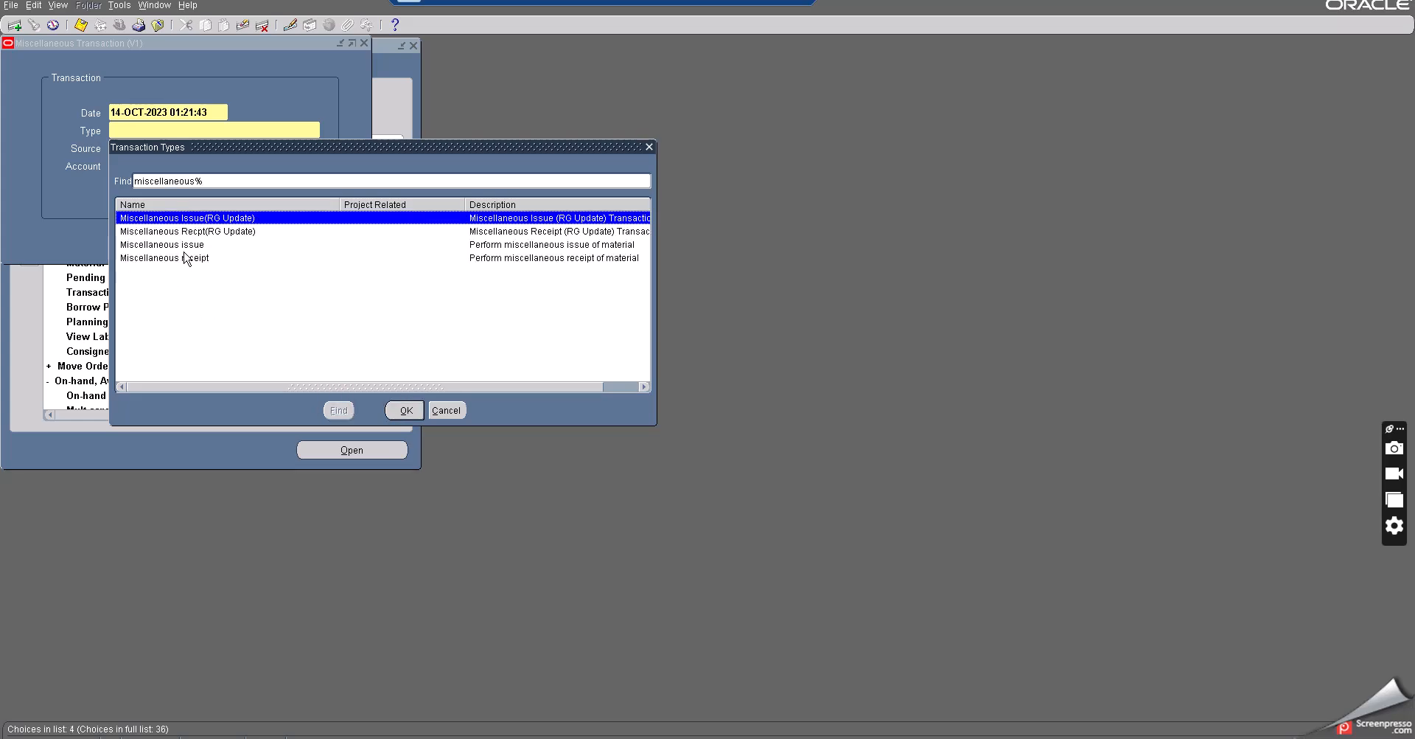
pyautogui.click(185, 258)
pyautogui.click(405, 410)
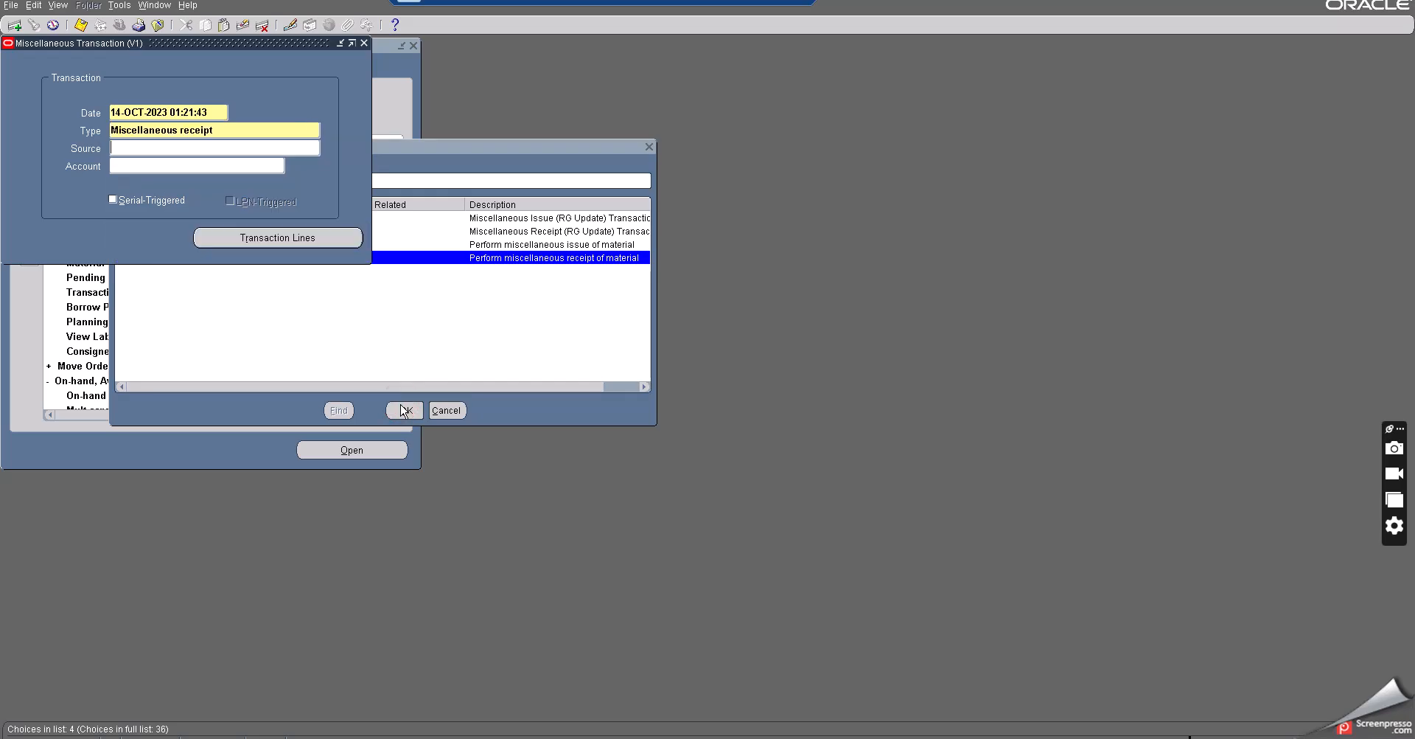
# - Open the transaction lines and enter the item Buy item at subinventory
pyautogui.click(300, 236)
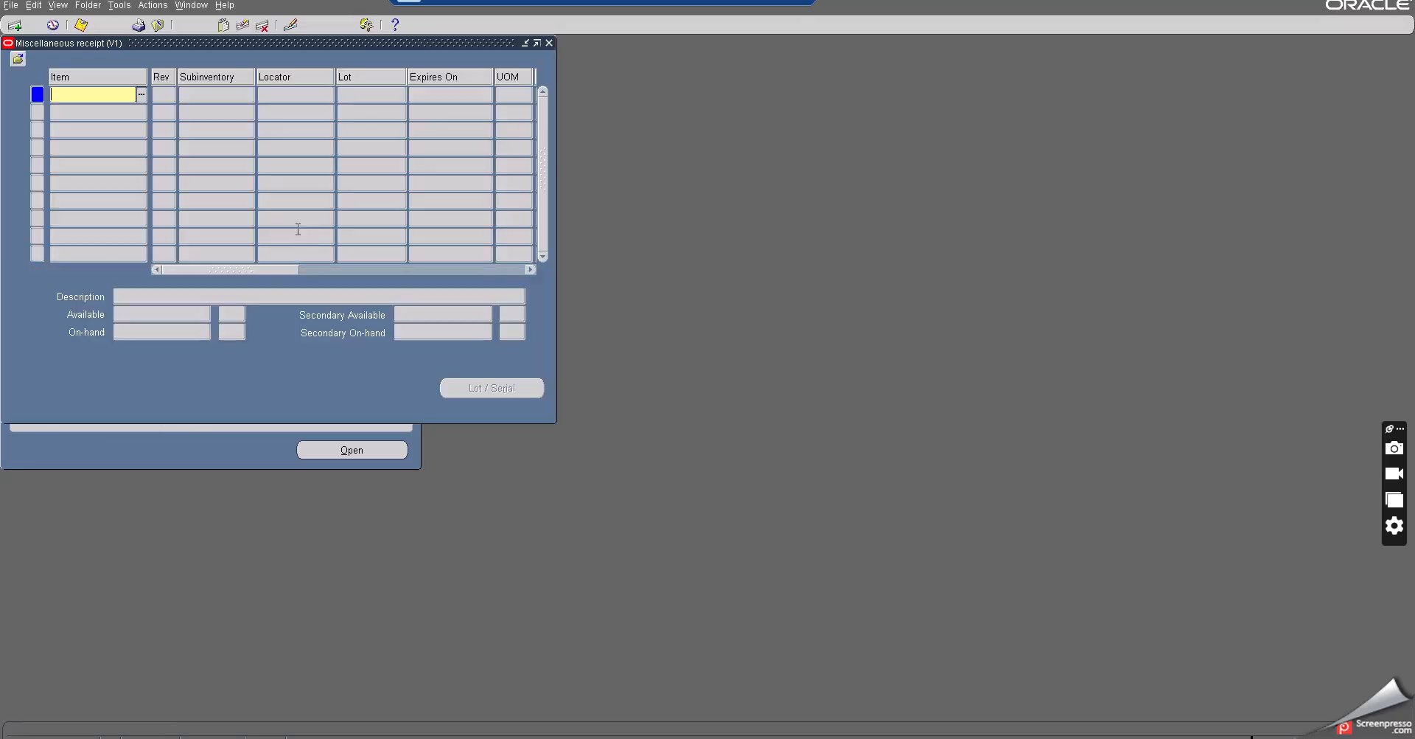
pyautogui.click(142, 94)
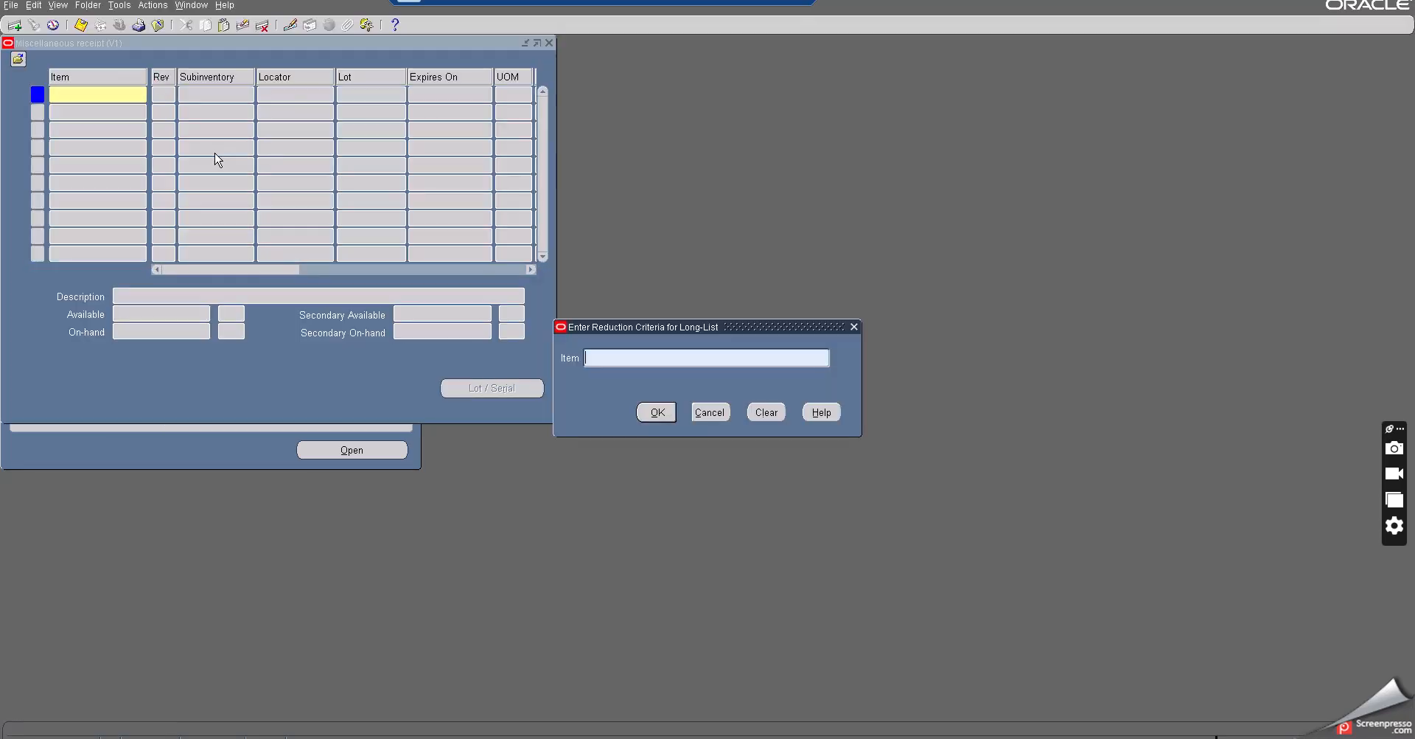
pyautogui.write('Buy item at subinventory')
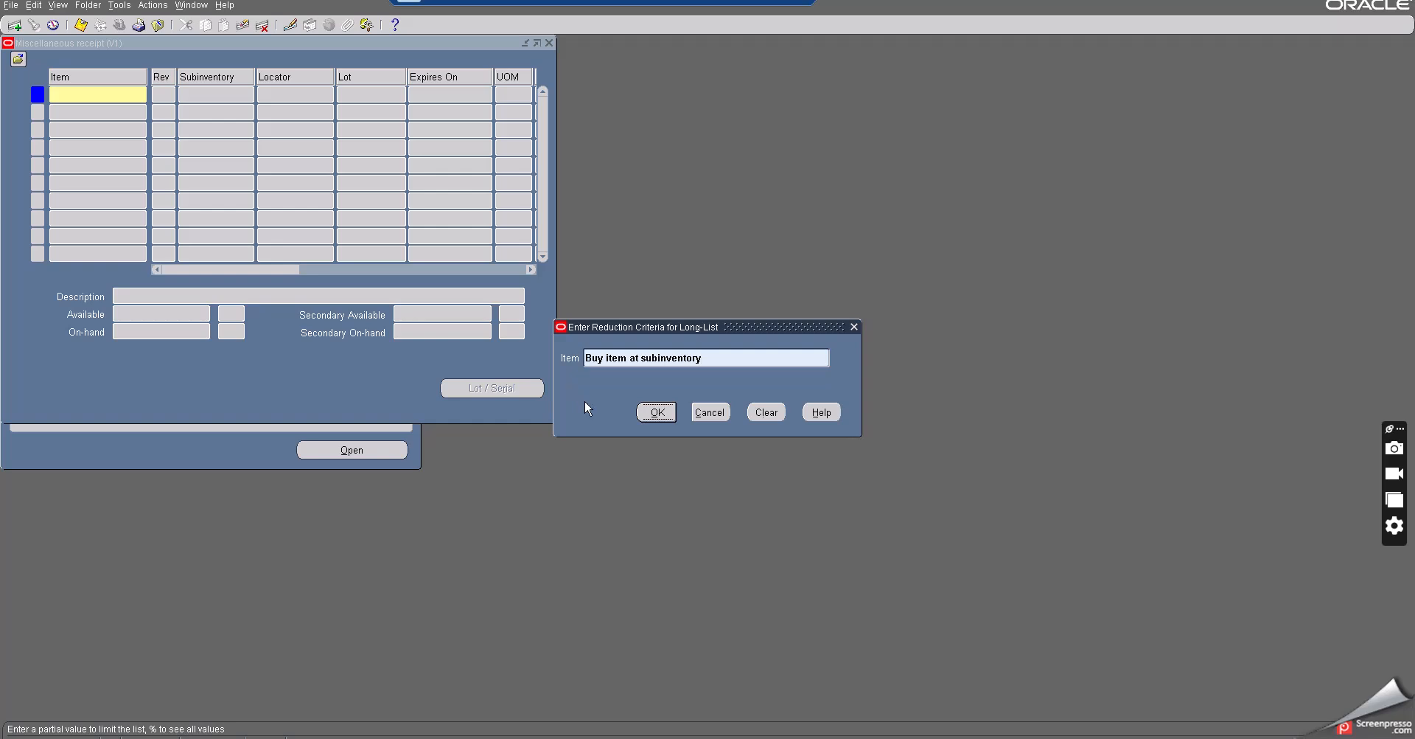
pyautogui.click(656, 412)
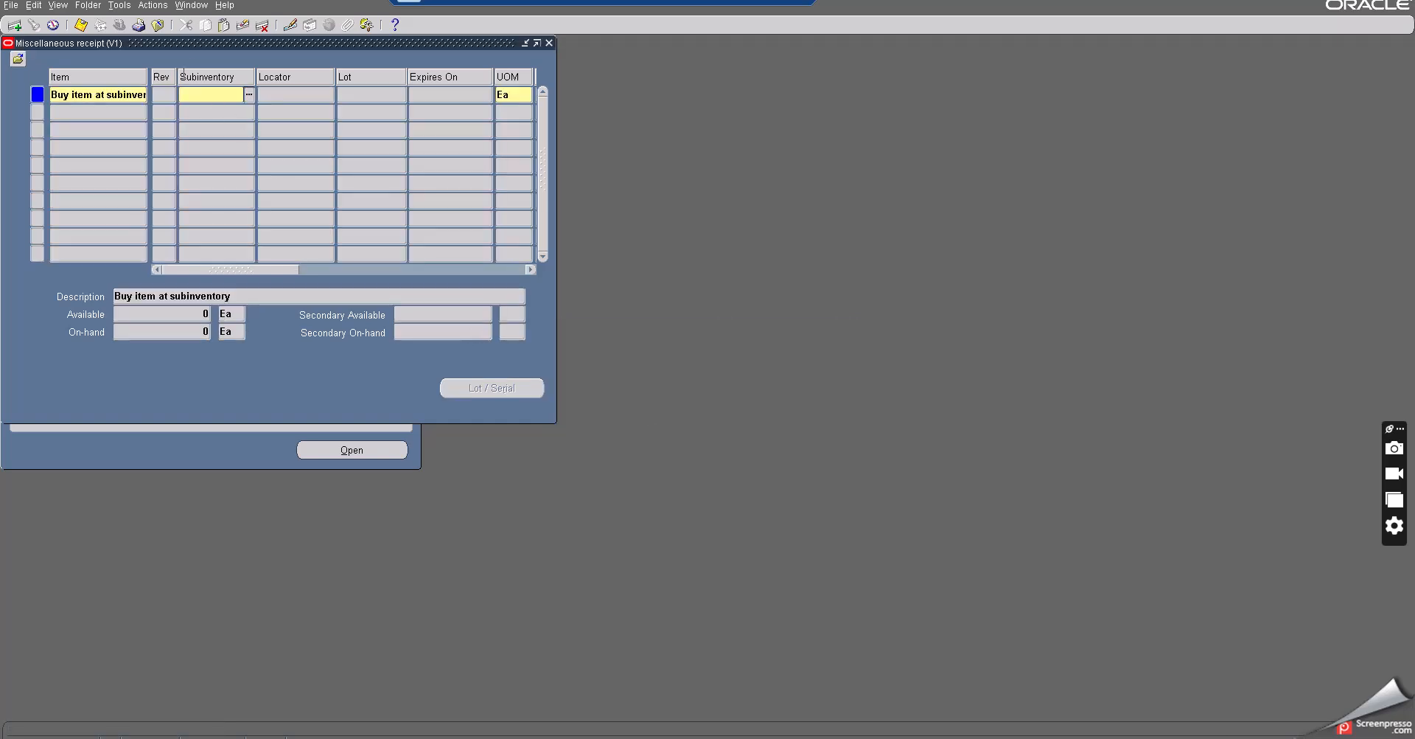
# - Set the line's subinventory to Stores and its quantity to 680
pyautogui.click(250, 94)
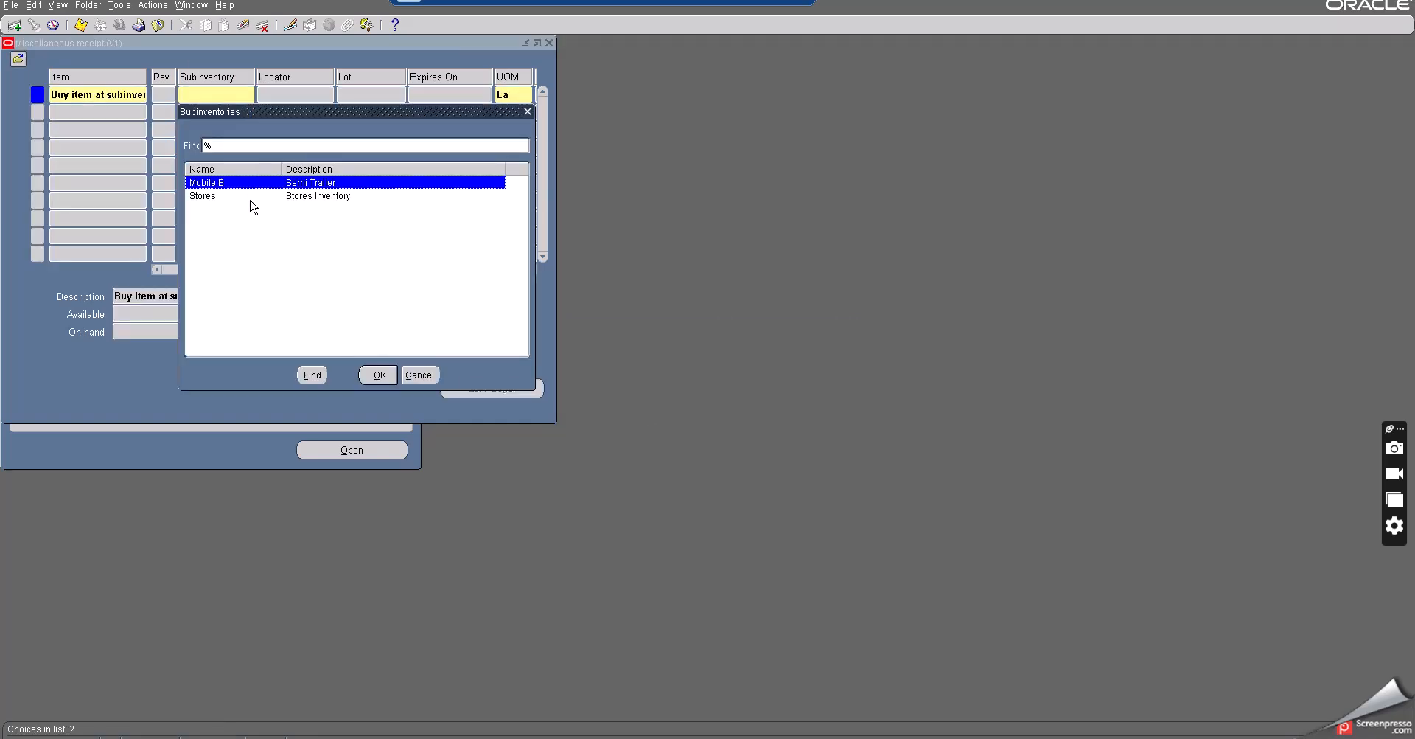
pyautogui.click(213, 196)
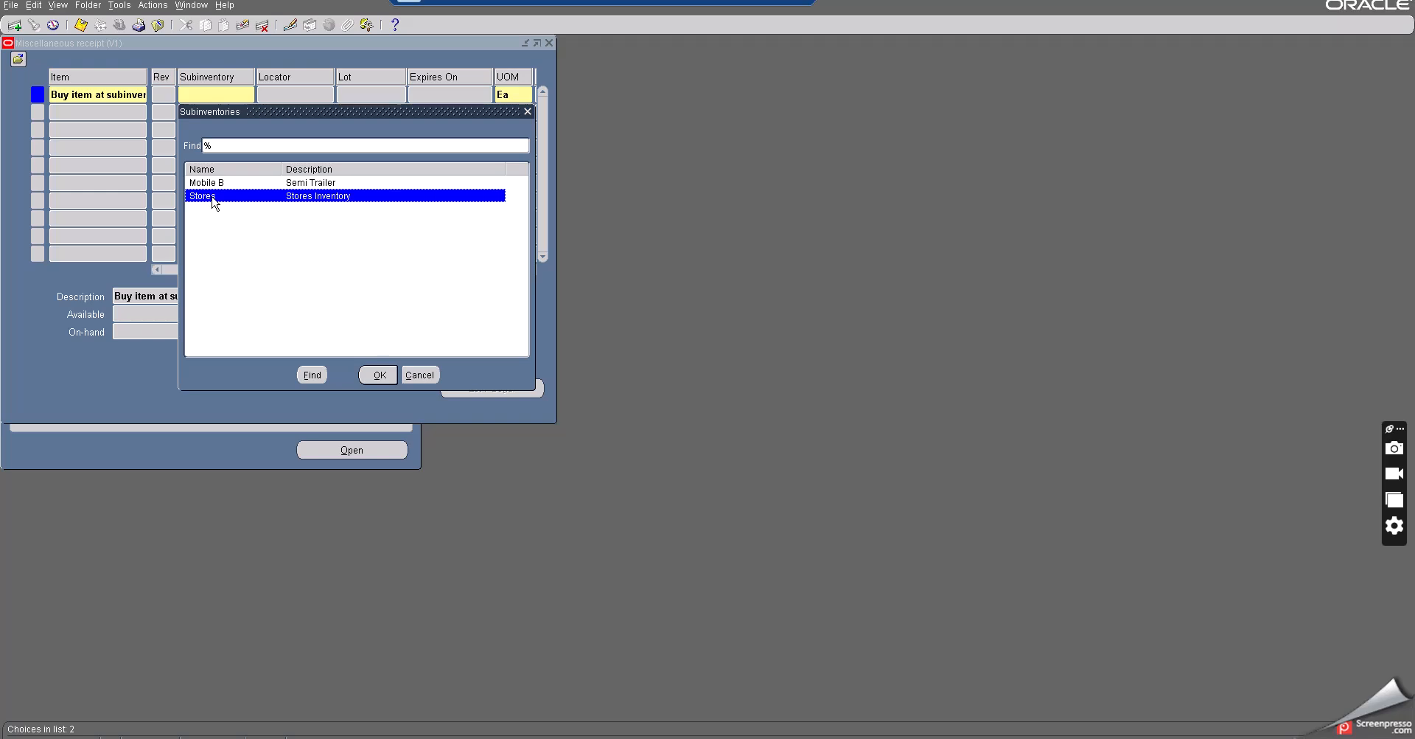
pyautogui.click(374, 379)
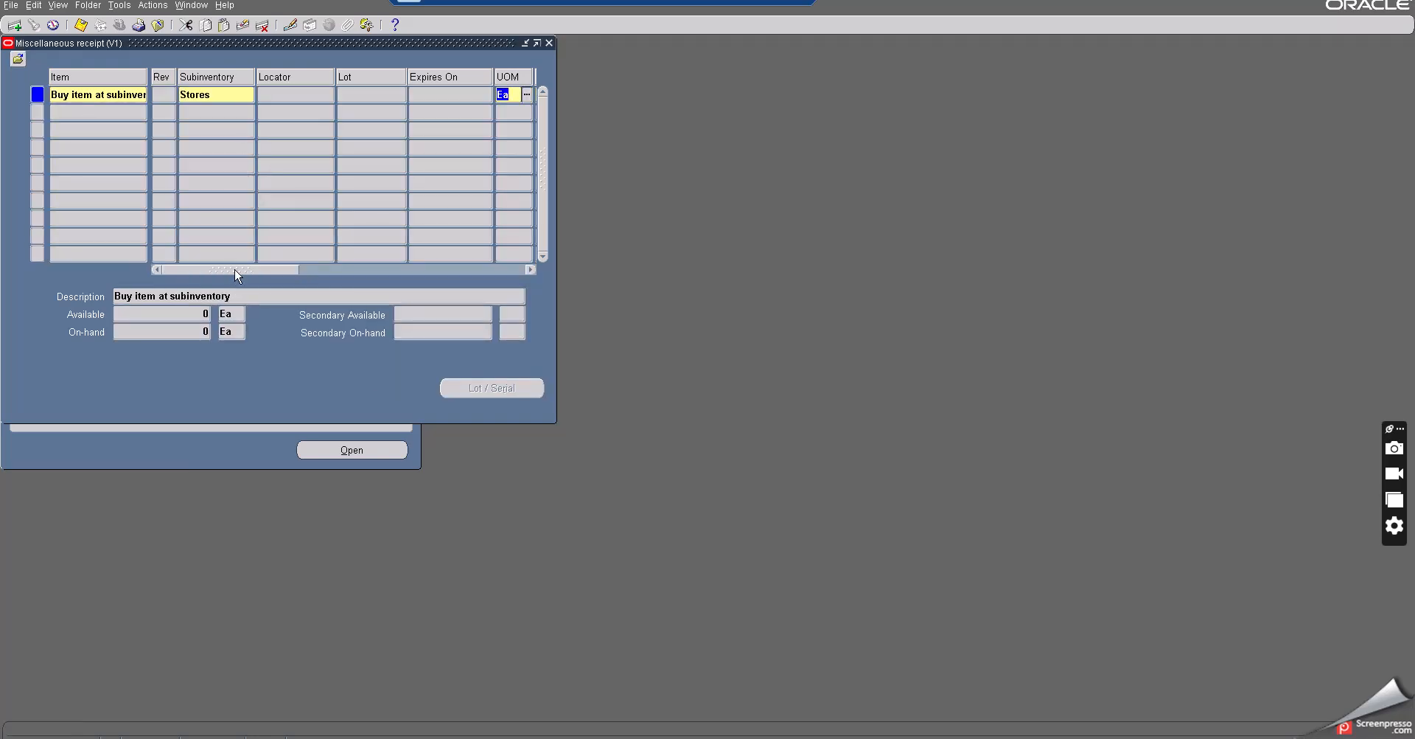
pyautogui.moveTo(237, 276); pyautogui.dragTo(286, 273)
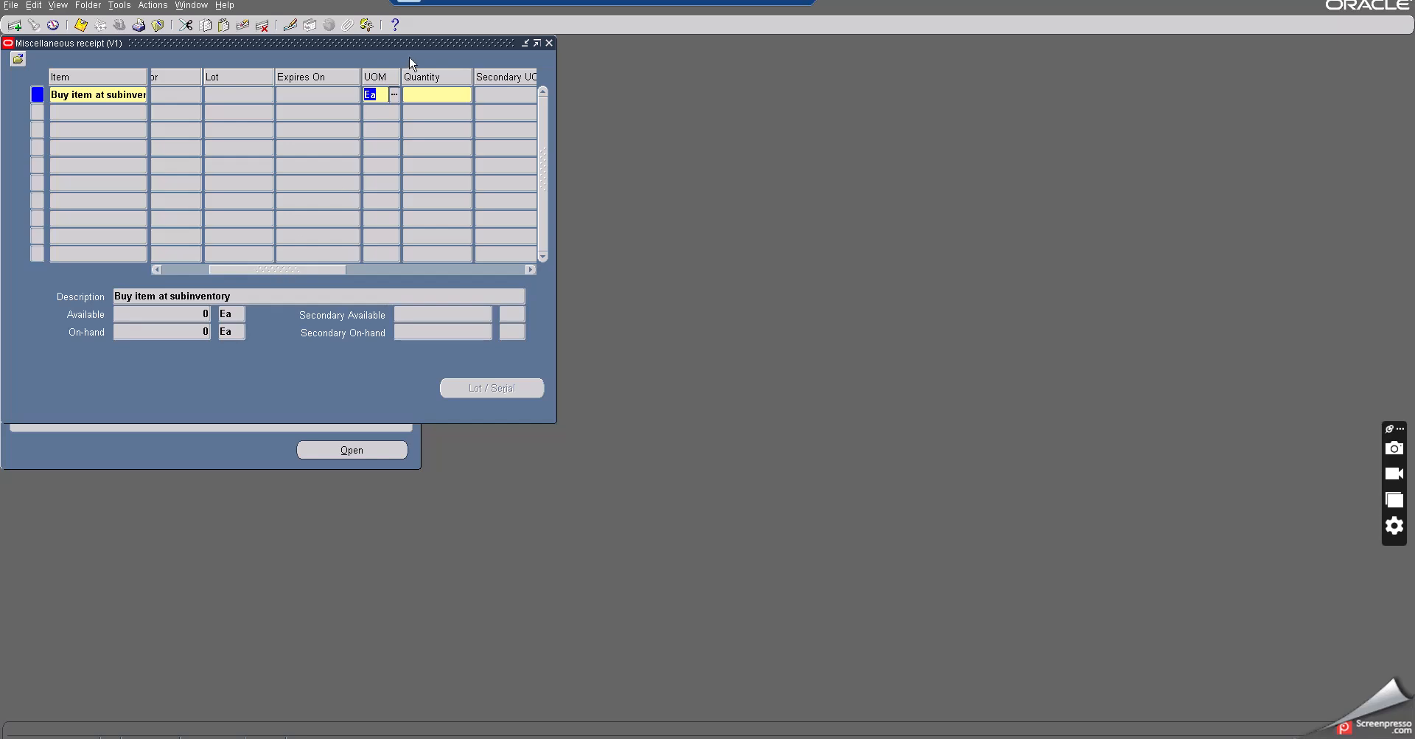
pyautogui.click(423, 95)
pyautogui.write('680')
pyautogui.press('Tab')
# - Set the line's account alias to Miscellaneous and save the miscellaneous receipt
pyautogui.click(263, 96)
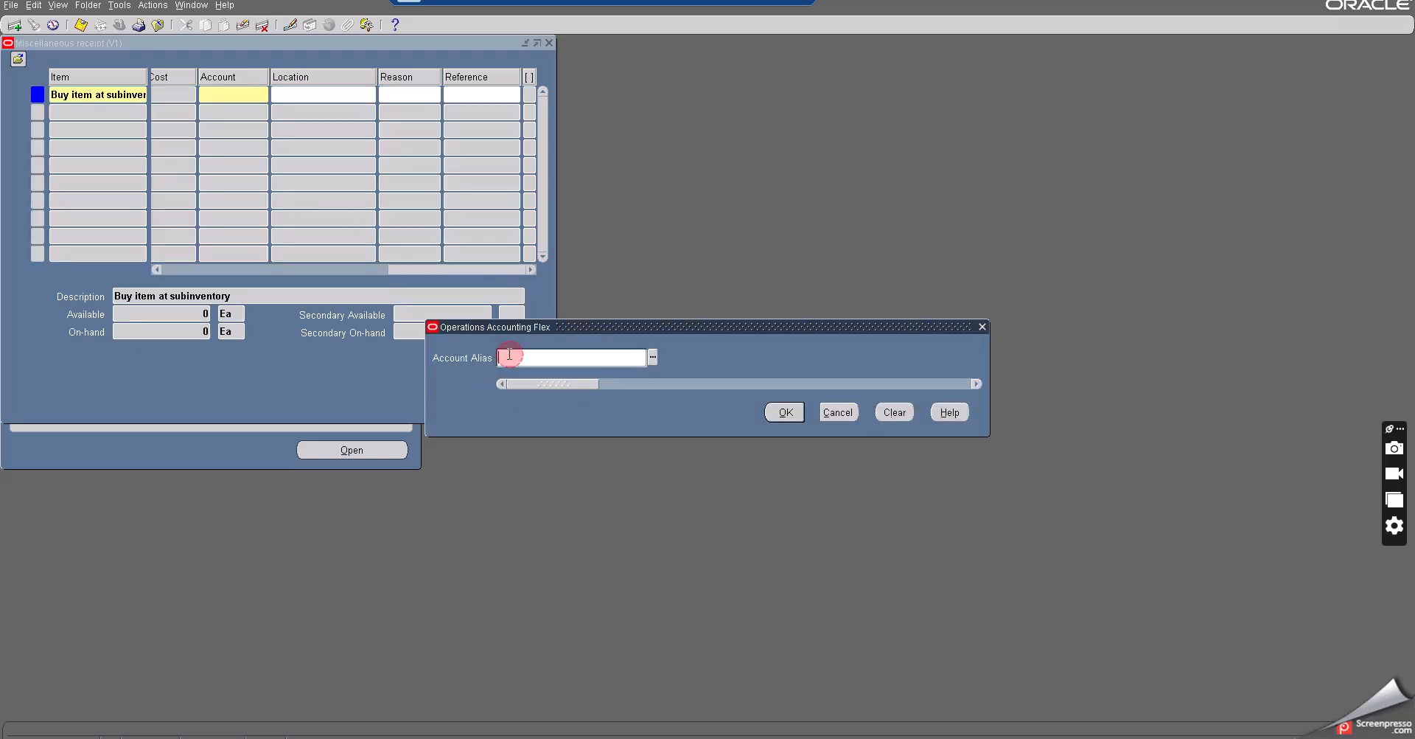
pyautogui.write('misc')
pyautogui.press('Tab')
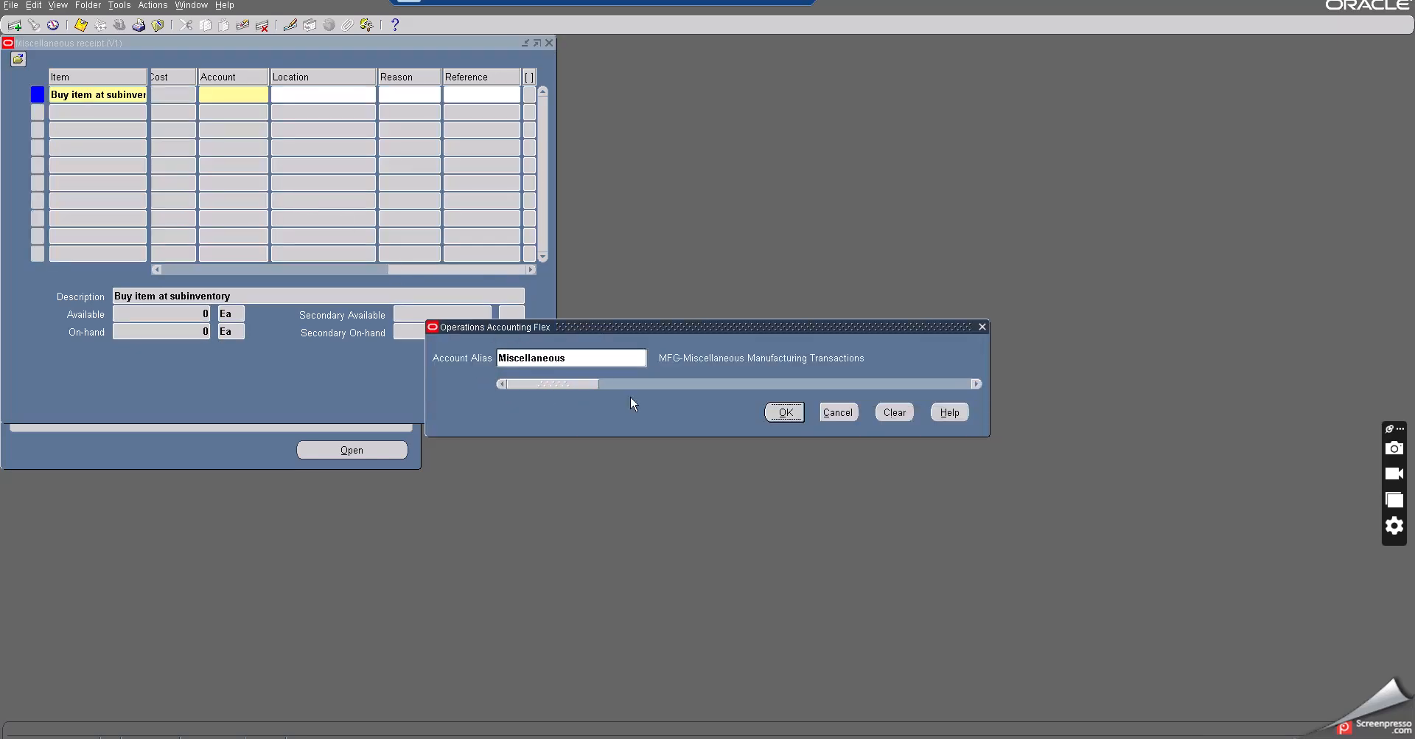
pyautogui.click(781, 411)
pyautogui.click(400, 269)
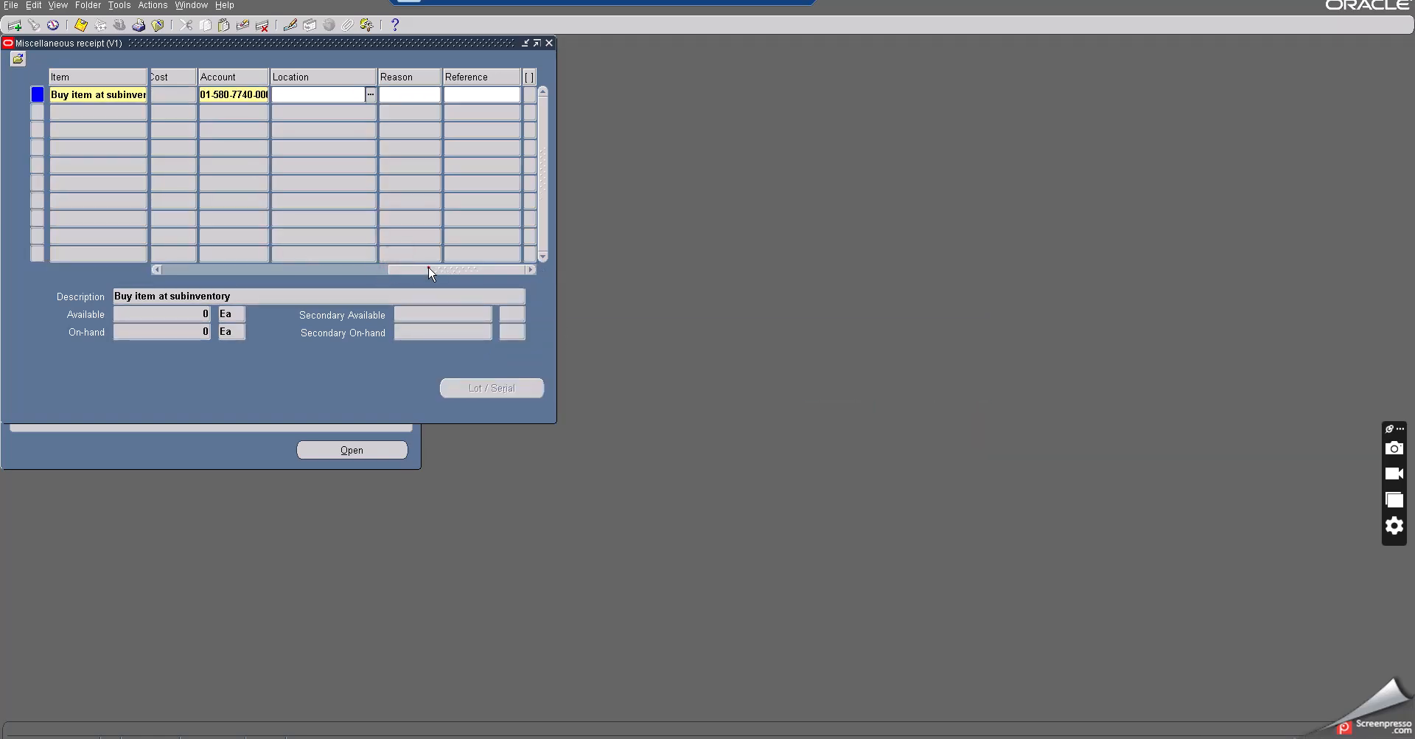
pyautogui.moveTo(430, 270); pyautogui.dragTo(151, 267)
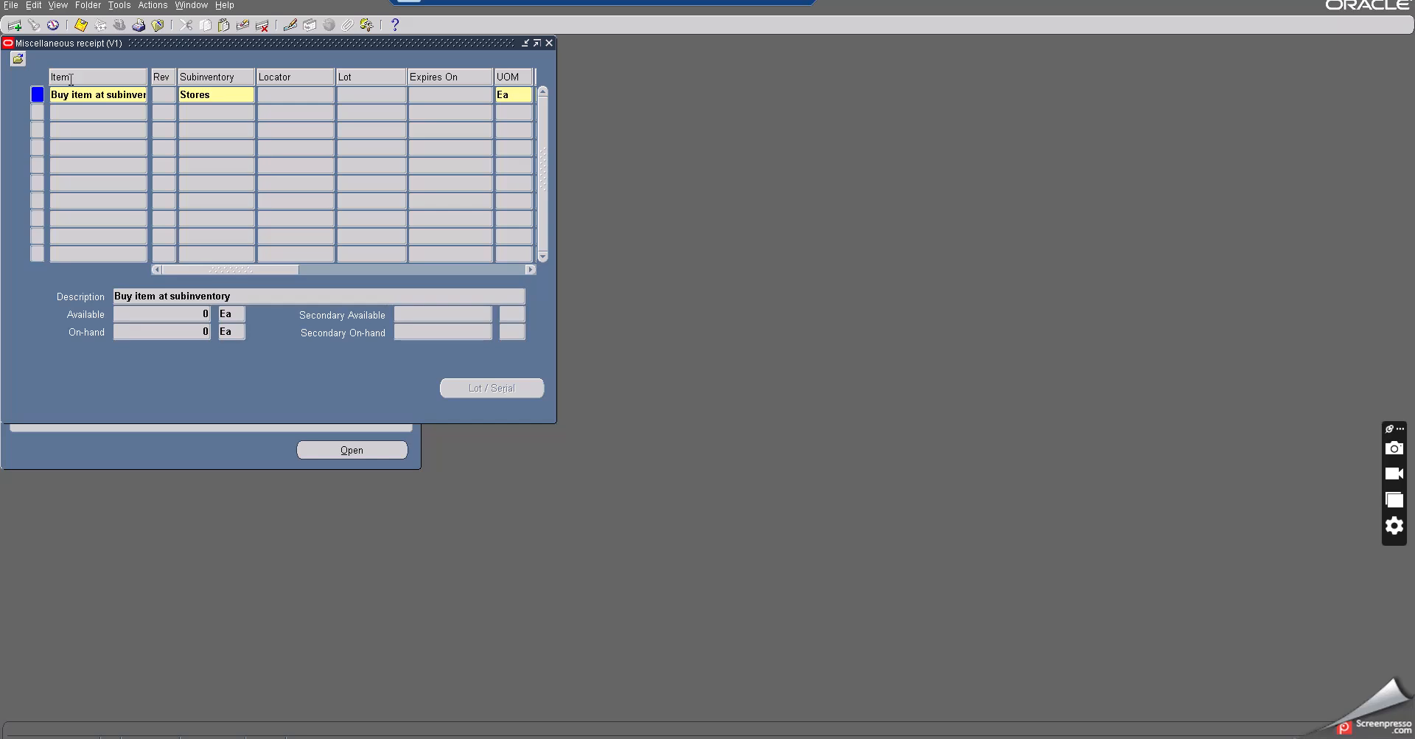
pyautogui.click(82, 24)
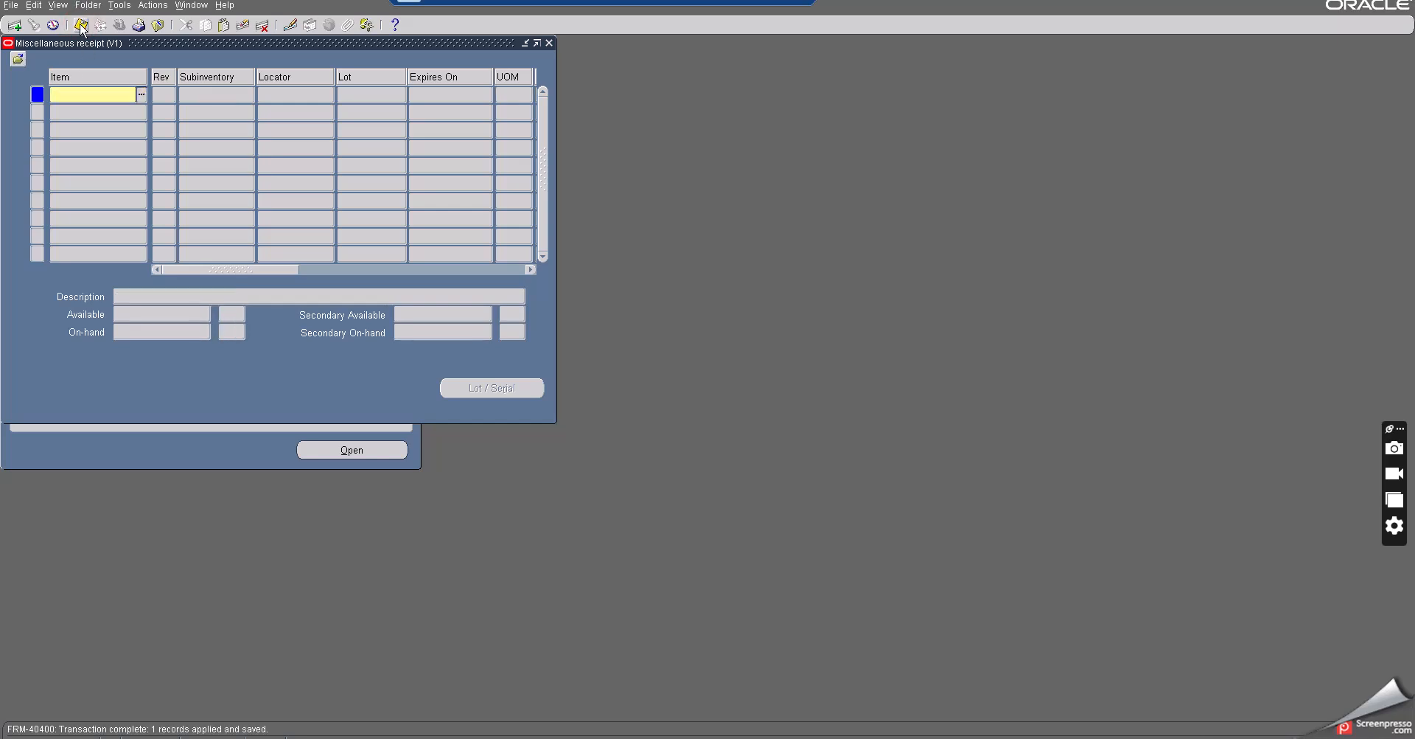
# - Query on-hand quantities for the item Buy item at subinventory in the On-hand Quantity form
pyautogui.click(158, 24)
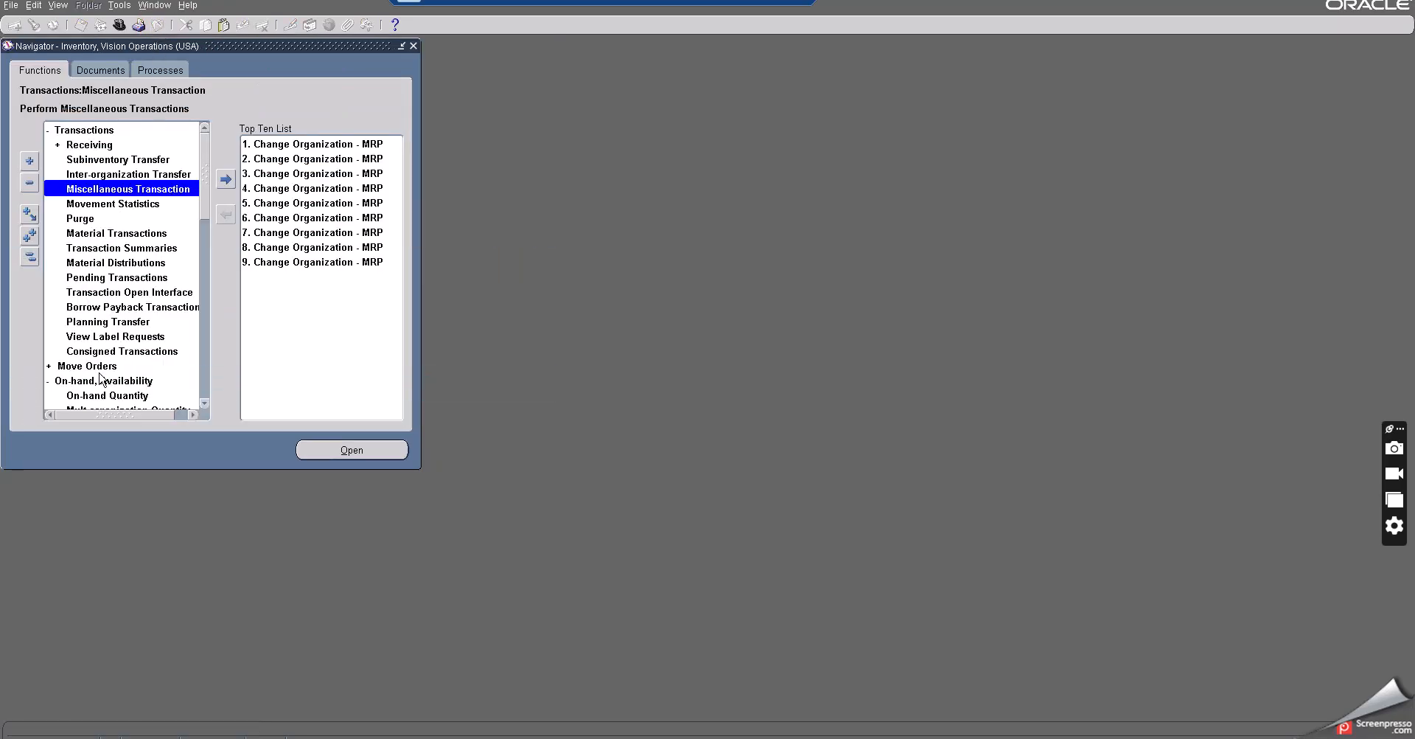
pyautogui.doubleClick(107, 398)
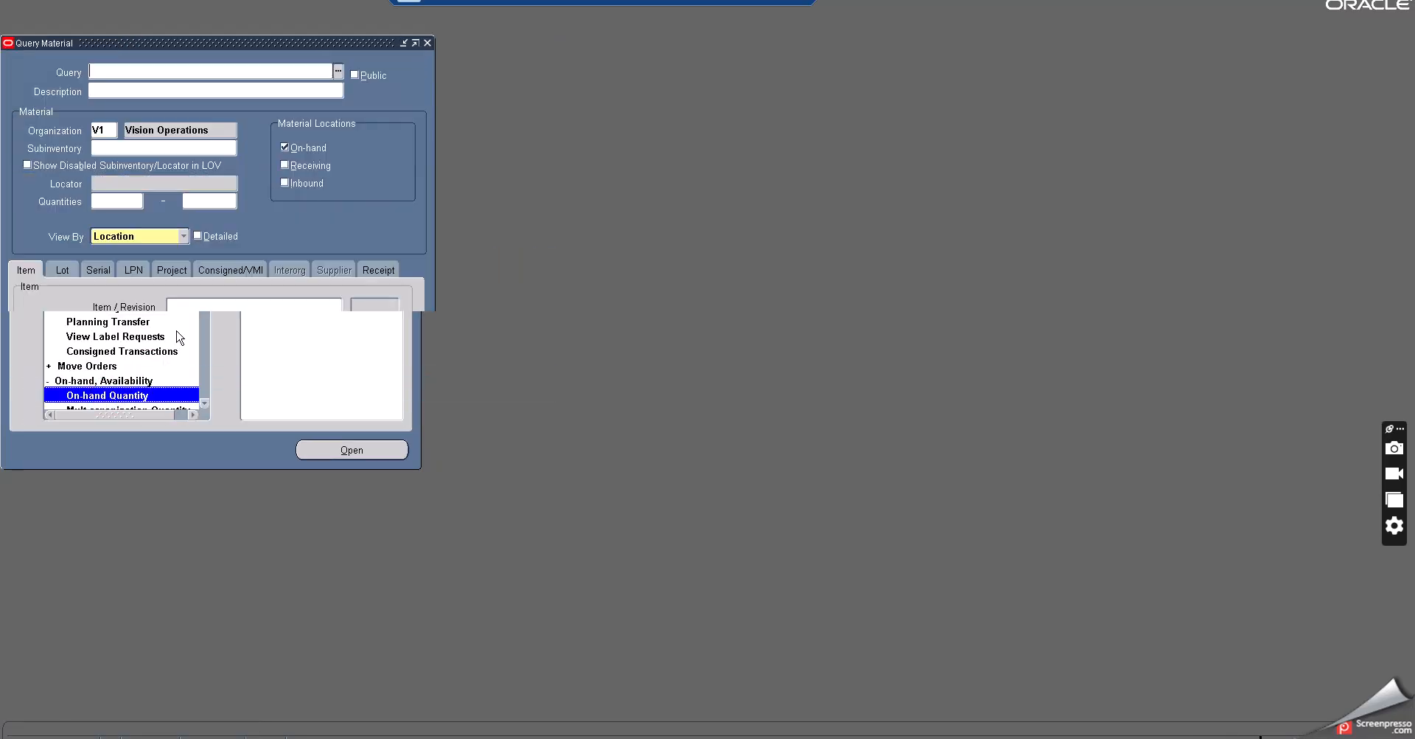
pyautogui.click(187, 306)
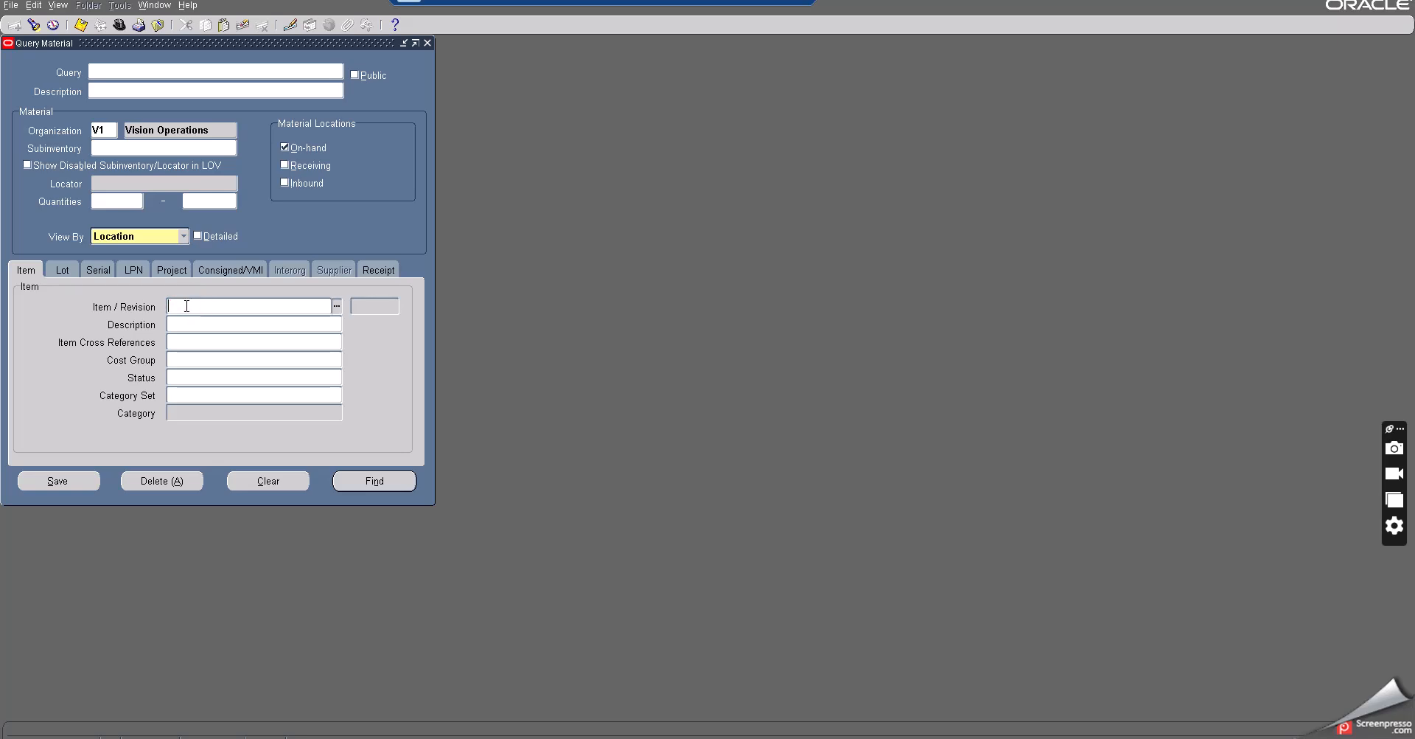
pyautogui.write('Buy item at subinventory')
pyautogui.press('Tab')
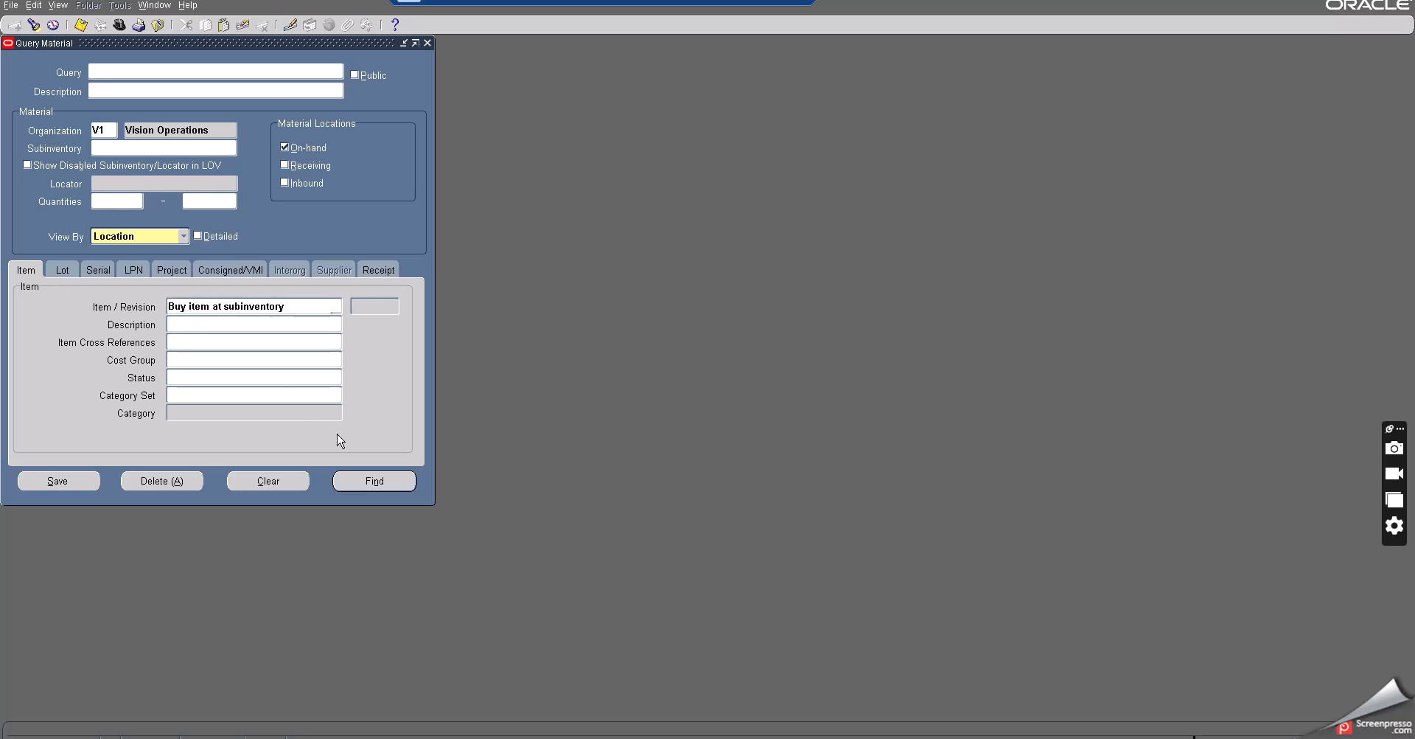
pyautogui.click(347, 481)
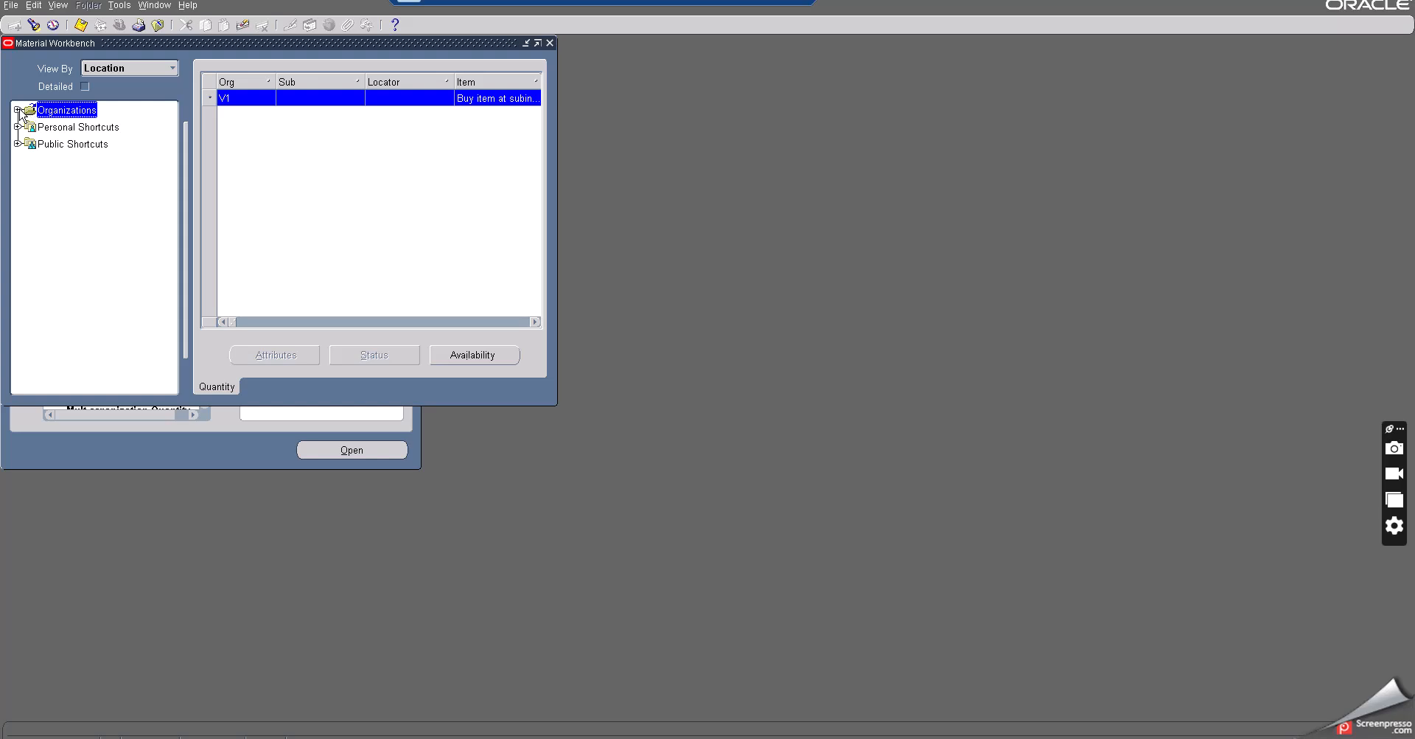
# - Expand organization V1 and review the item's on-hand quantity, then close the Material Workbench
pyautogui.click(17, 110)
pyautogui.click(534, 322)
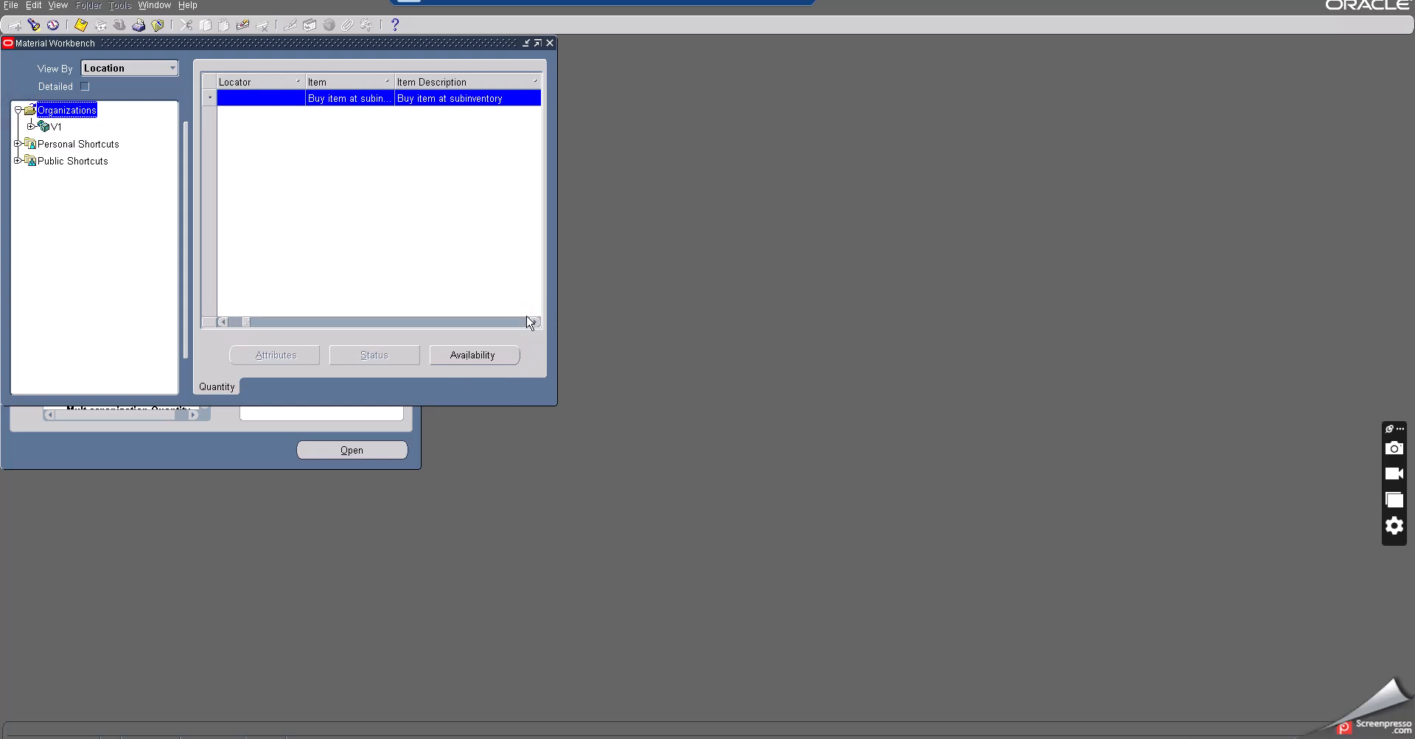
pyautogui.click(56, 126)
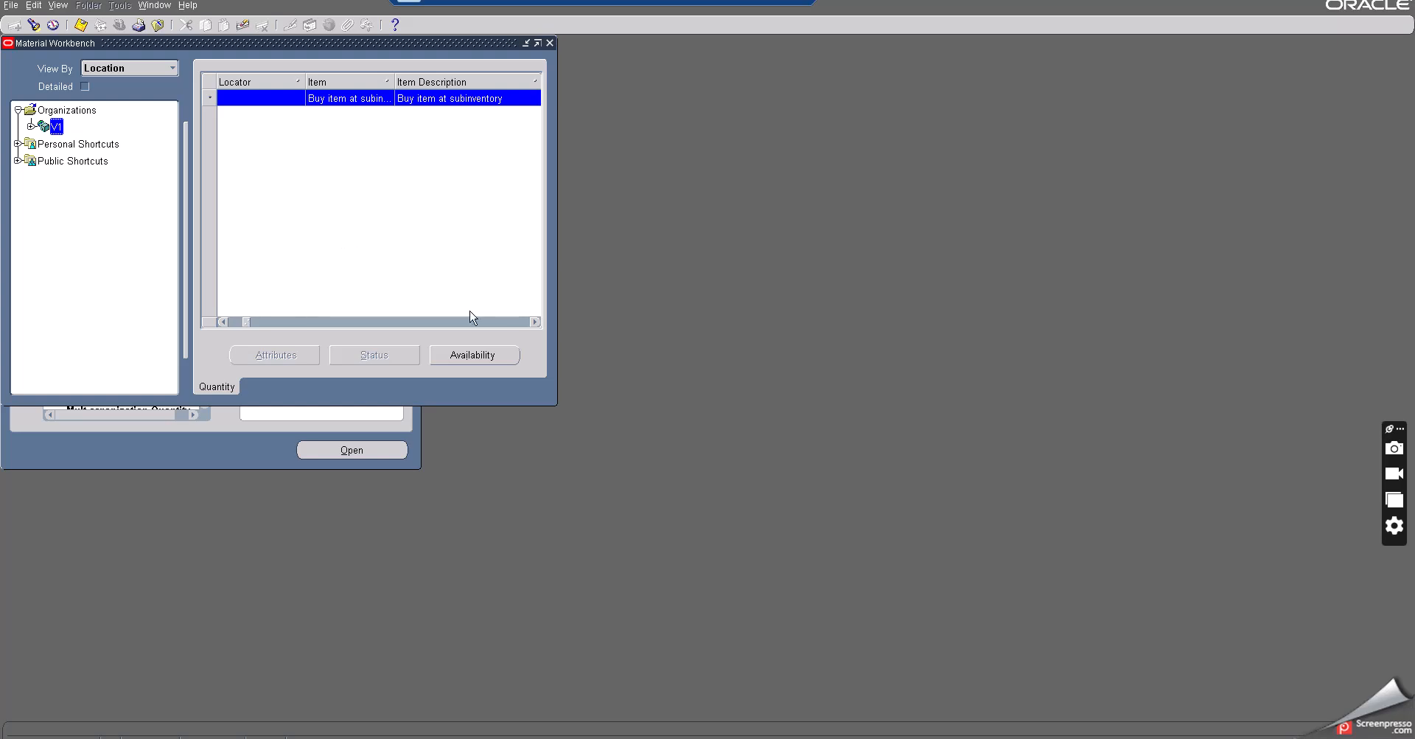
pyautogui.click(534, 321)
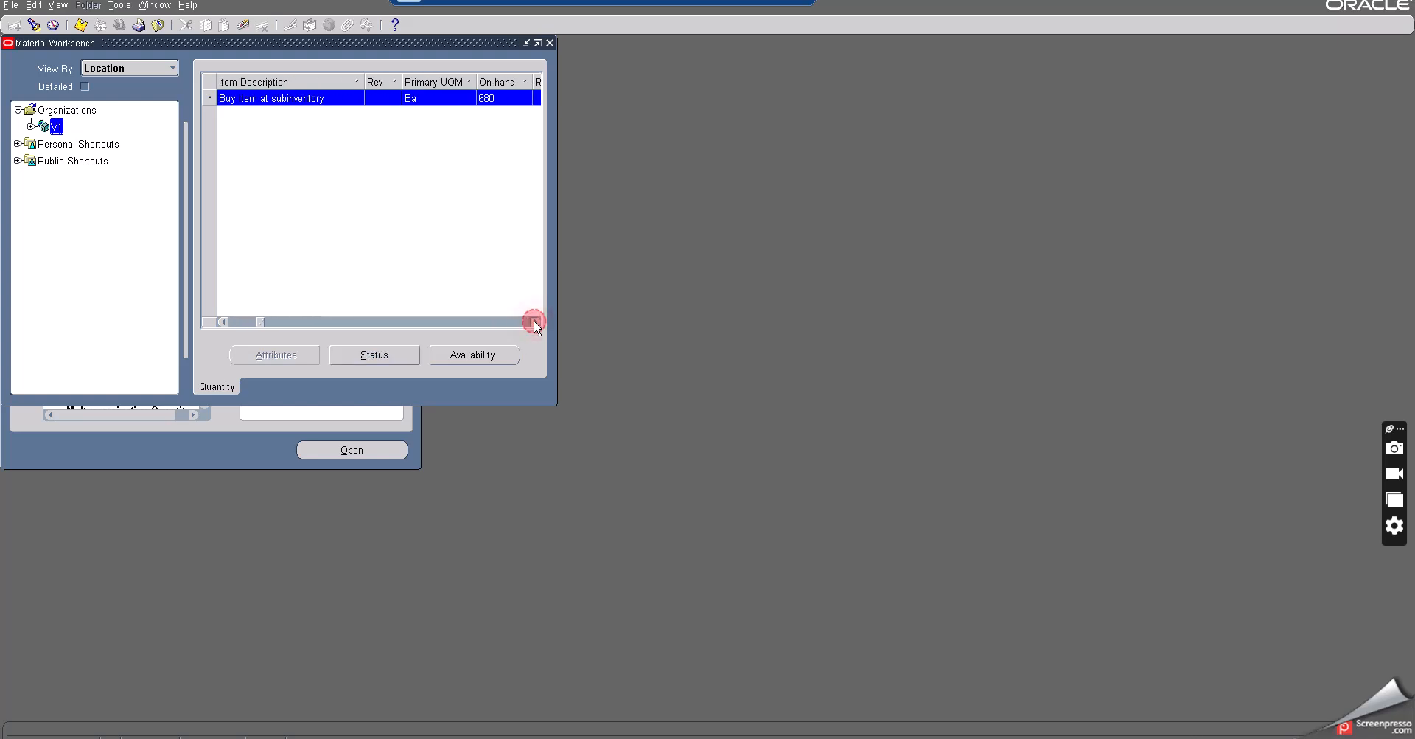
pyautogui.click(533, 321)
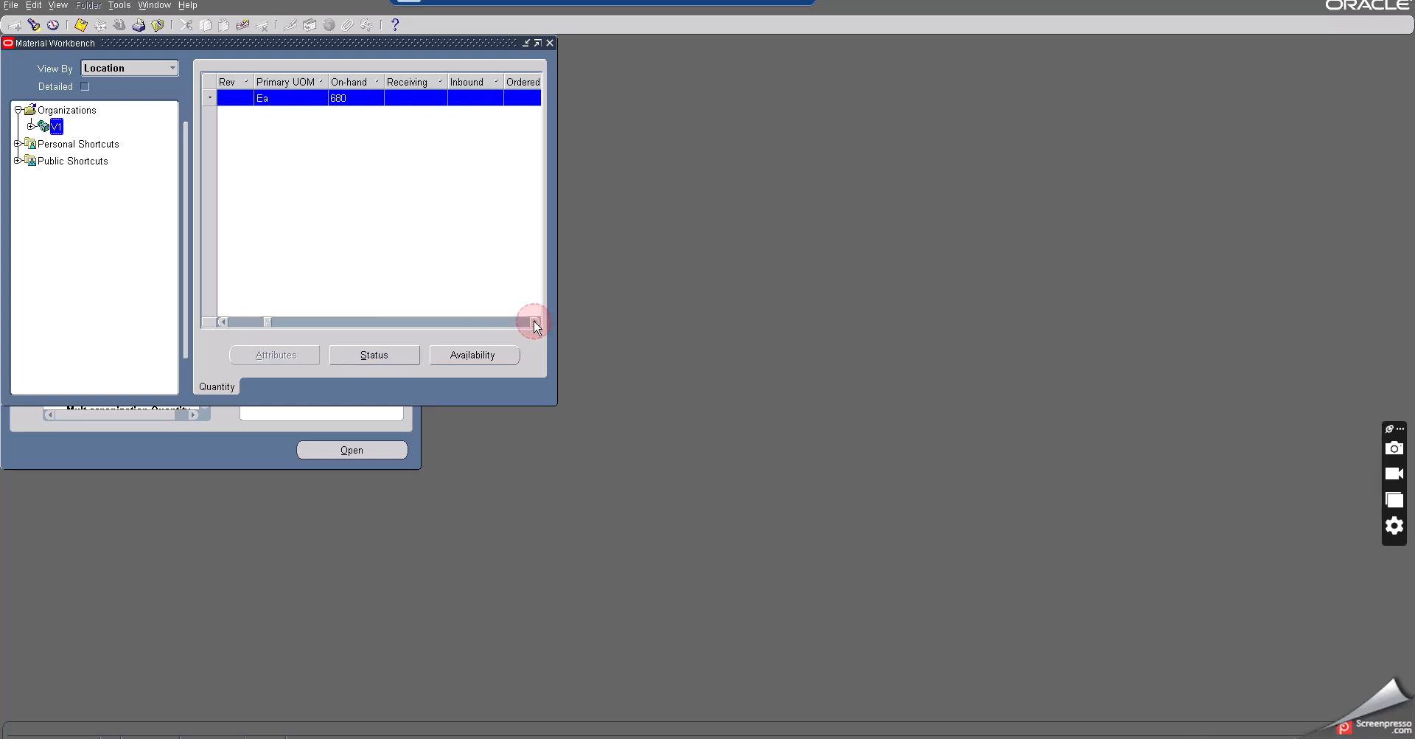
pyautogui.click(549, 43)
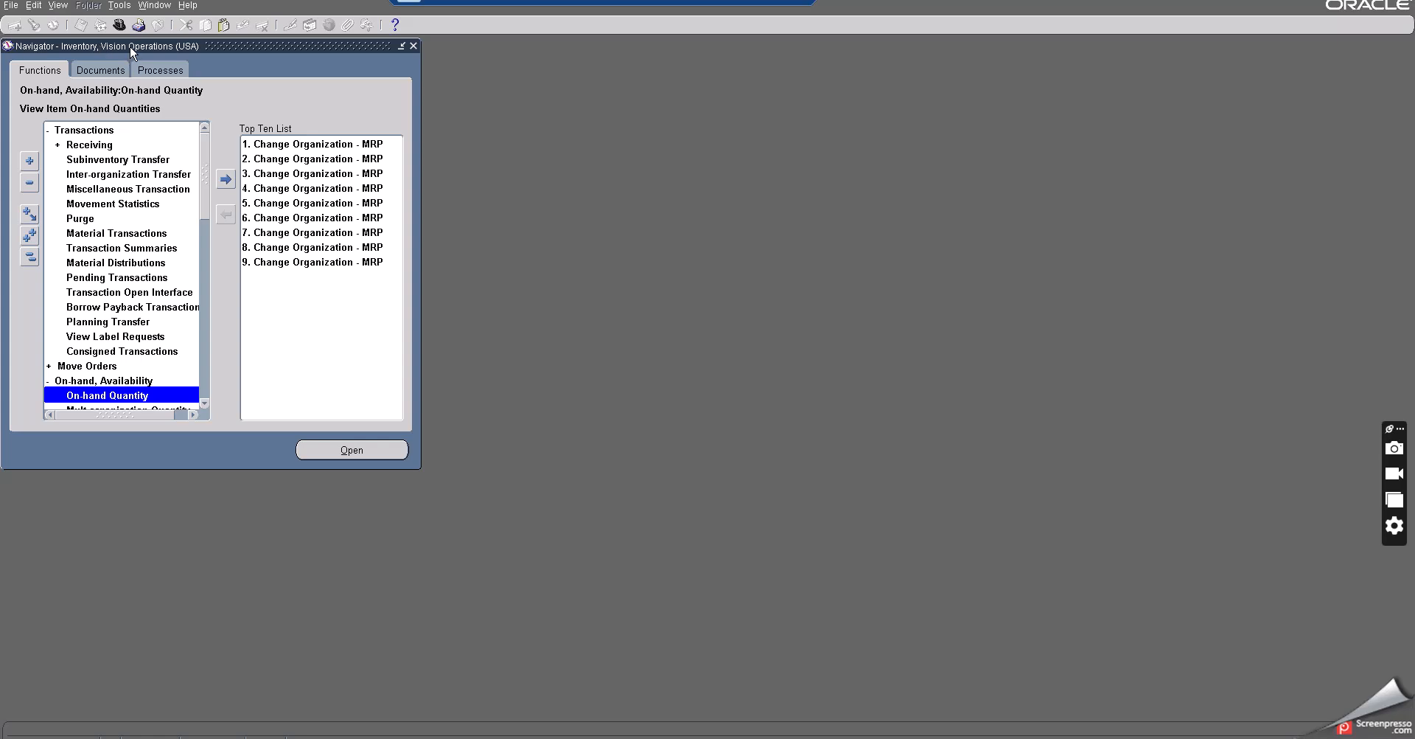
# - Expand the Planning menu in the Inventory navigator to reach Min-Max Planning
pyautogui.click(119, 25)
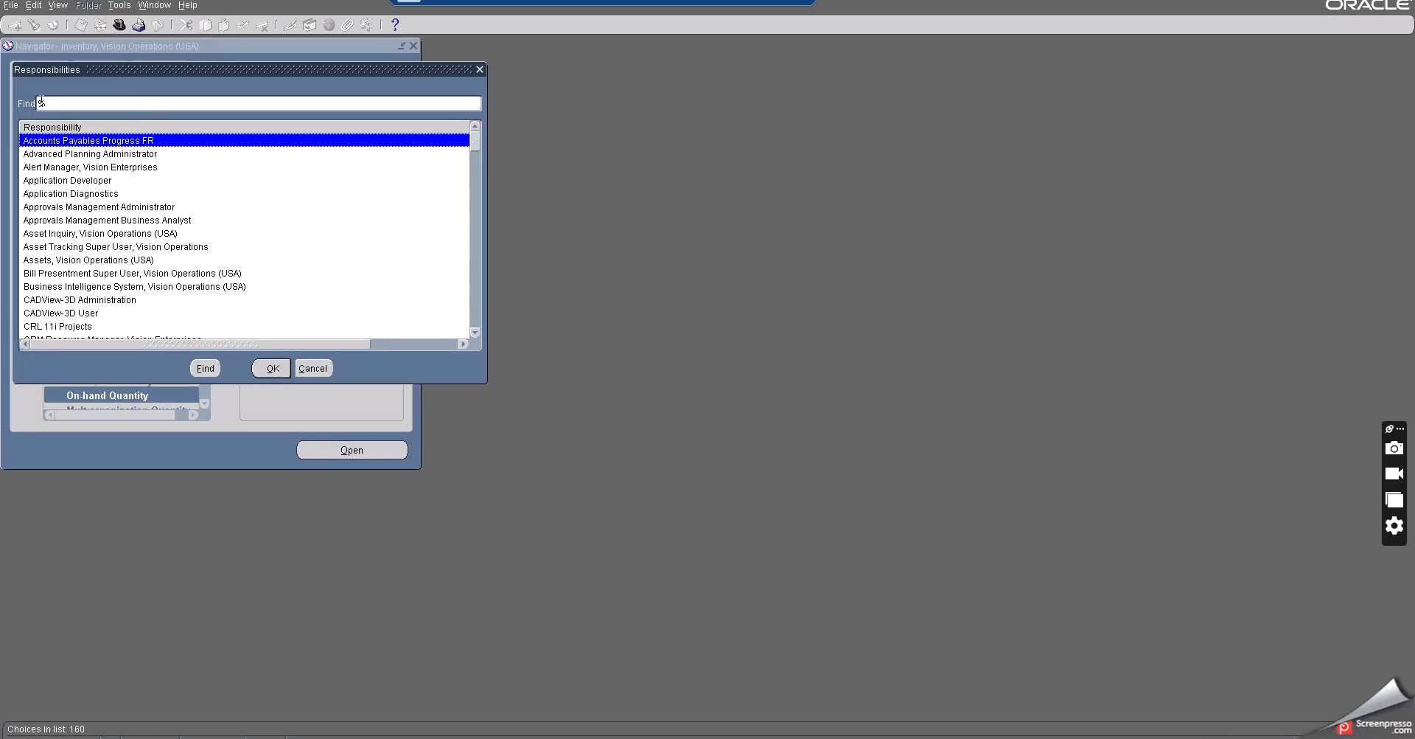
pyautogui.click(479, 71)
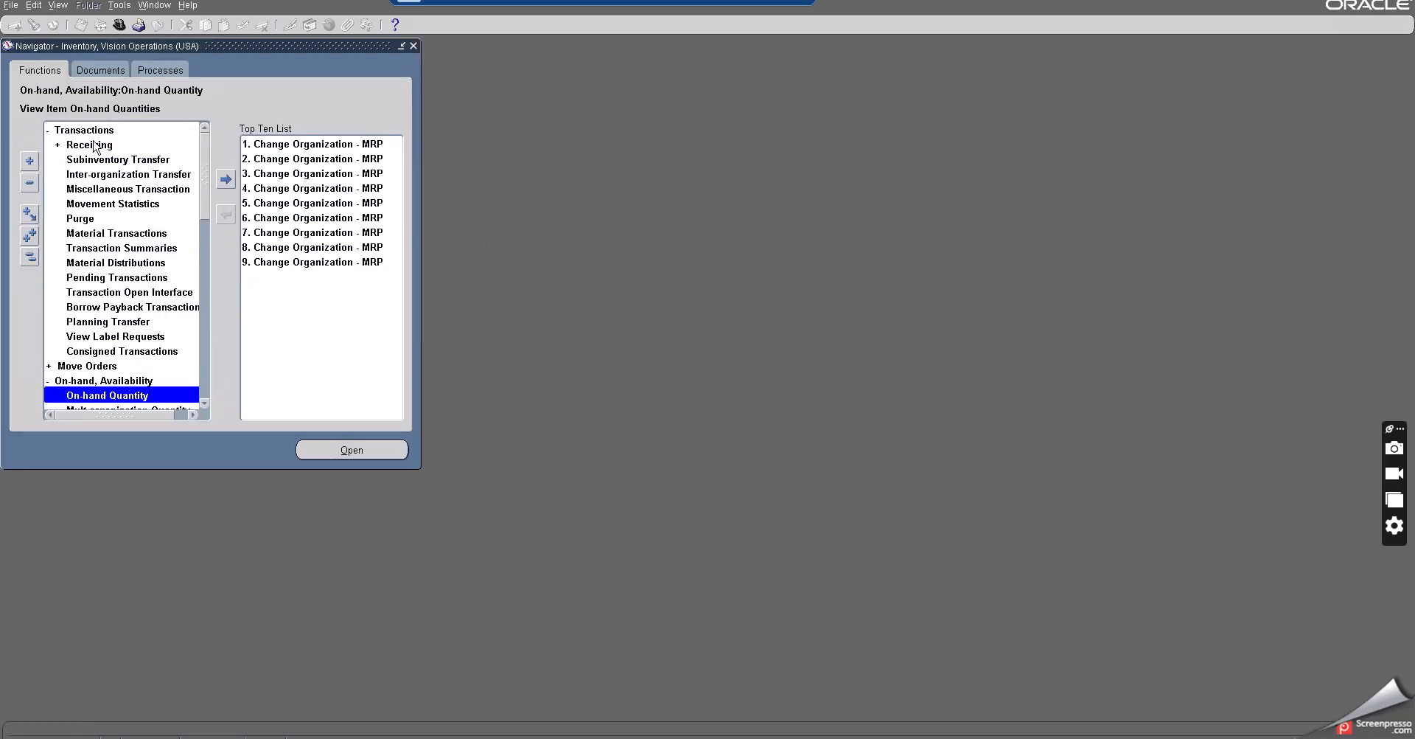
pyautogui.doubleClick(84, 131)
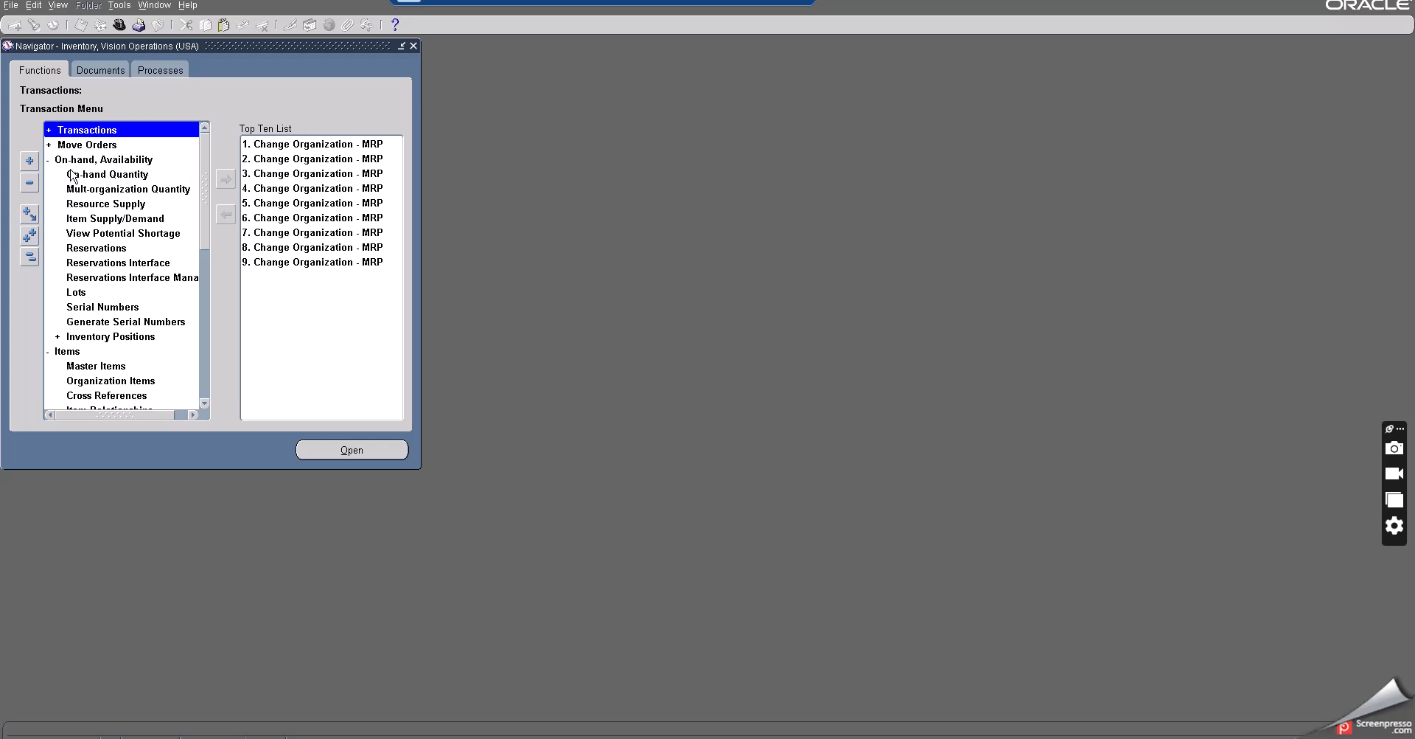
pyautogui.doubleClick(73, 161)
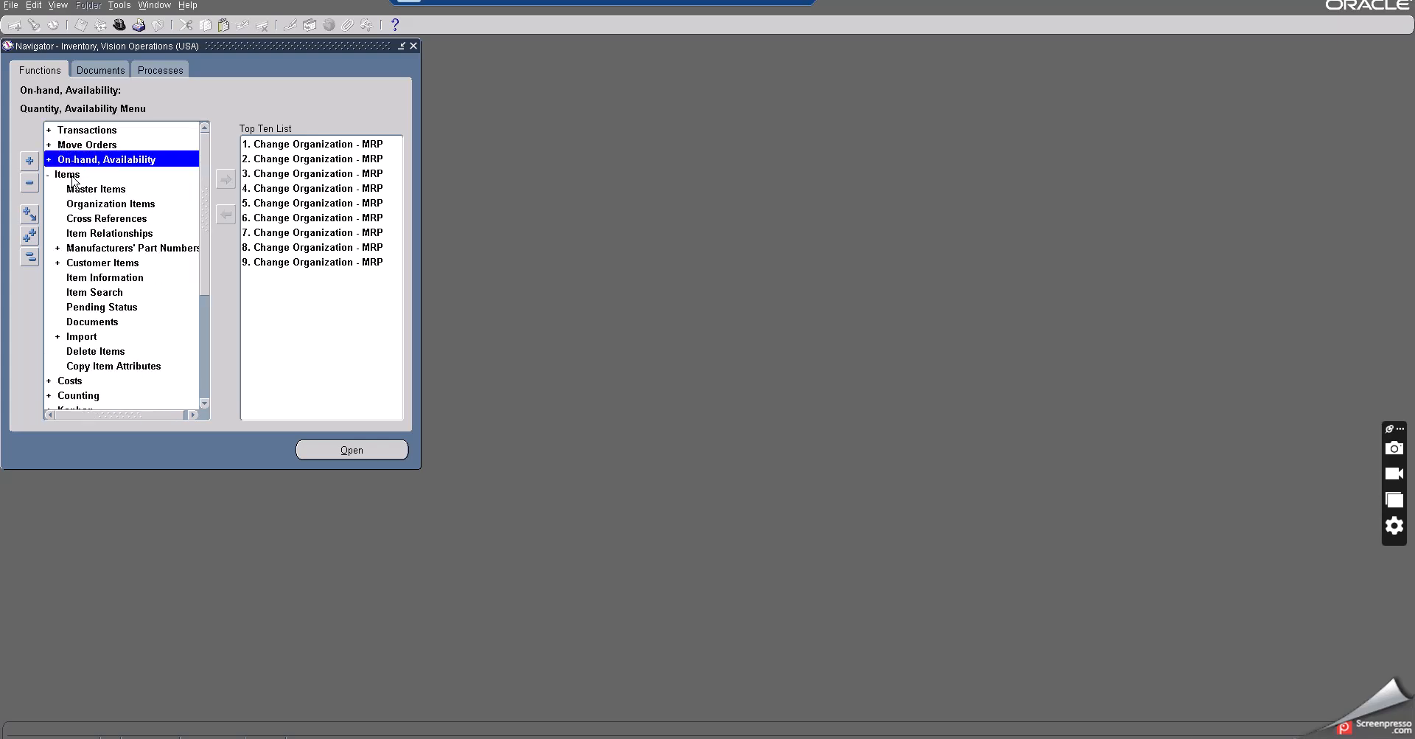
pyautogui.doubleClick(72, 175)
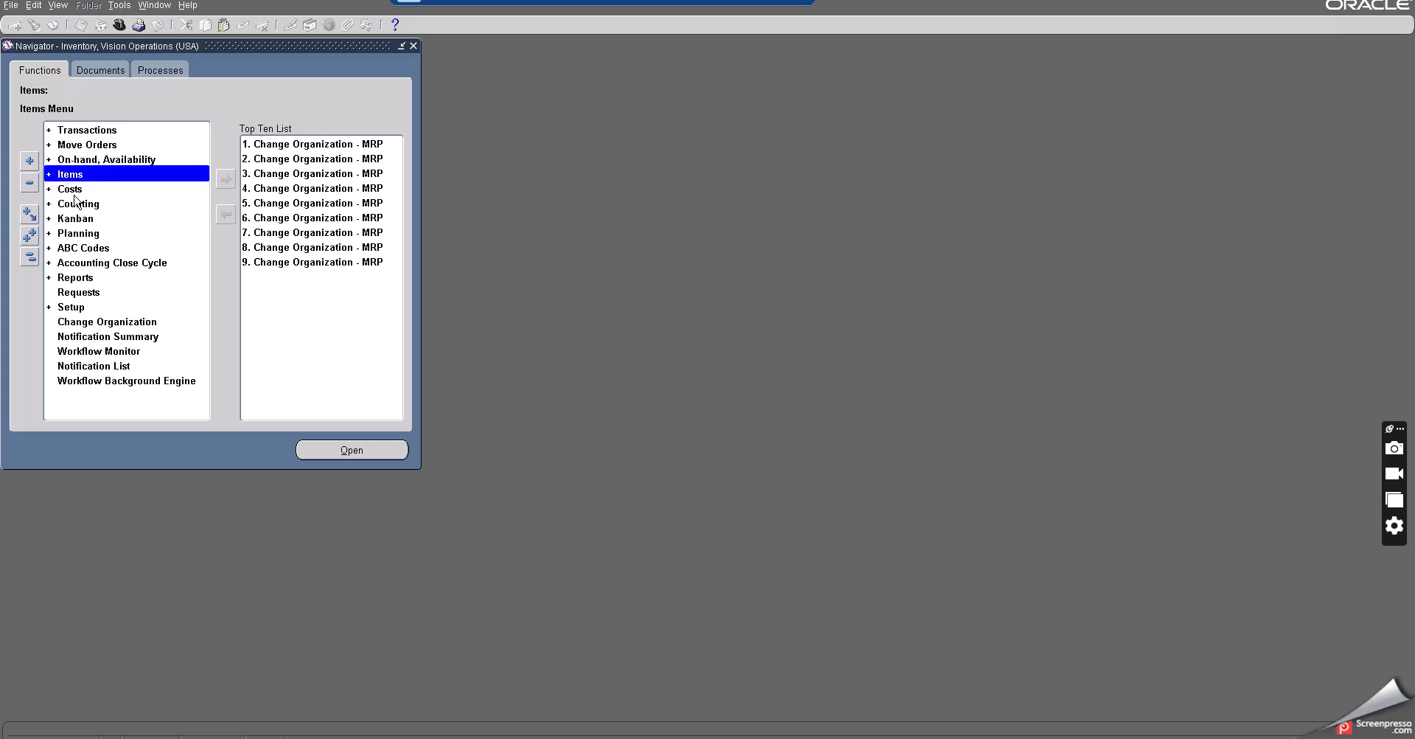
pyautogui.click(81, 234)
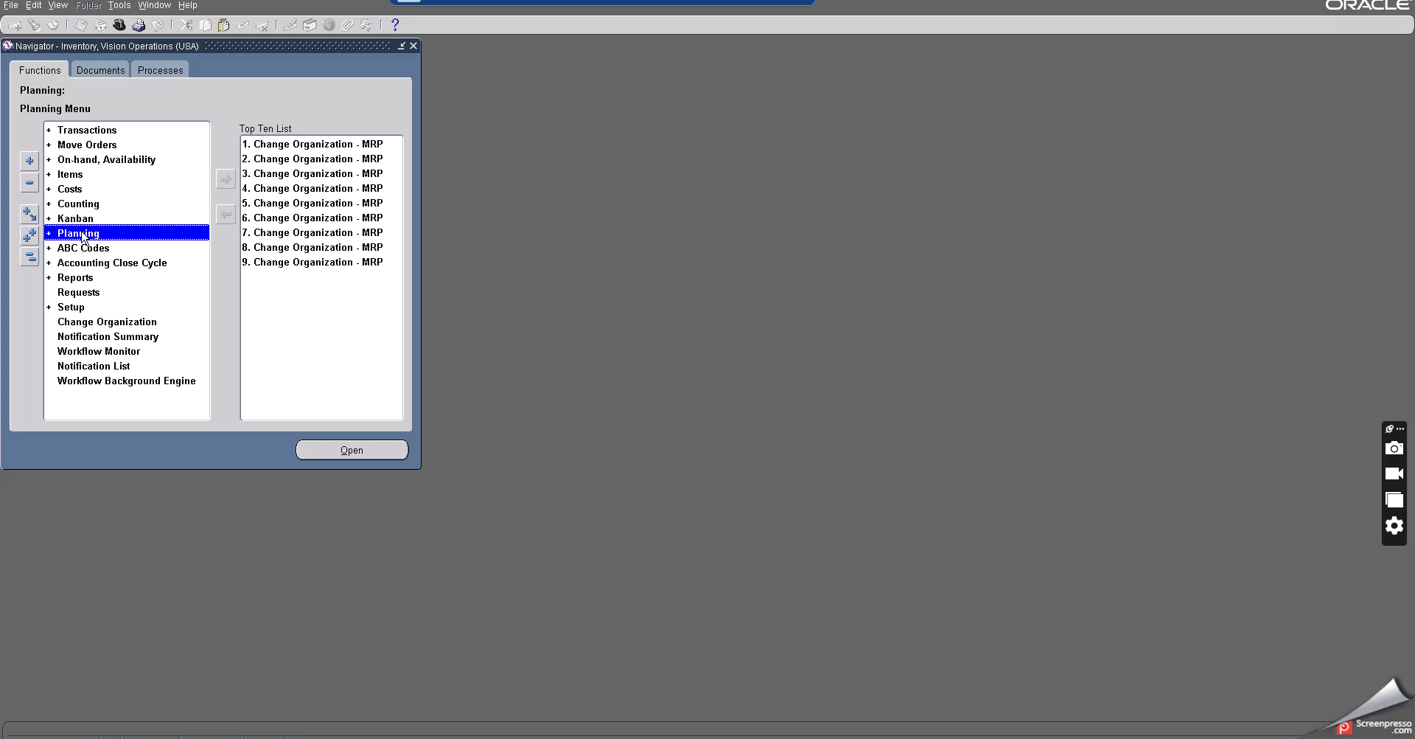
pyautogui.doubleClick(80, 234)
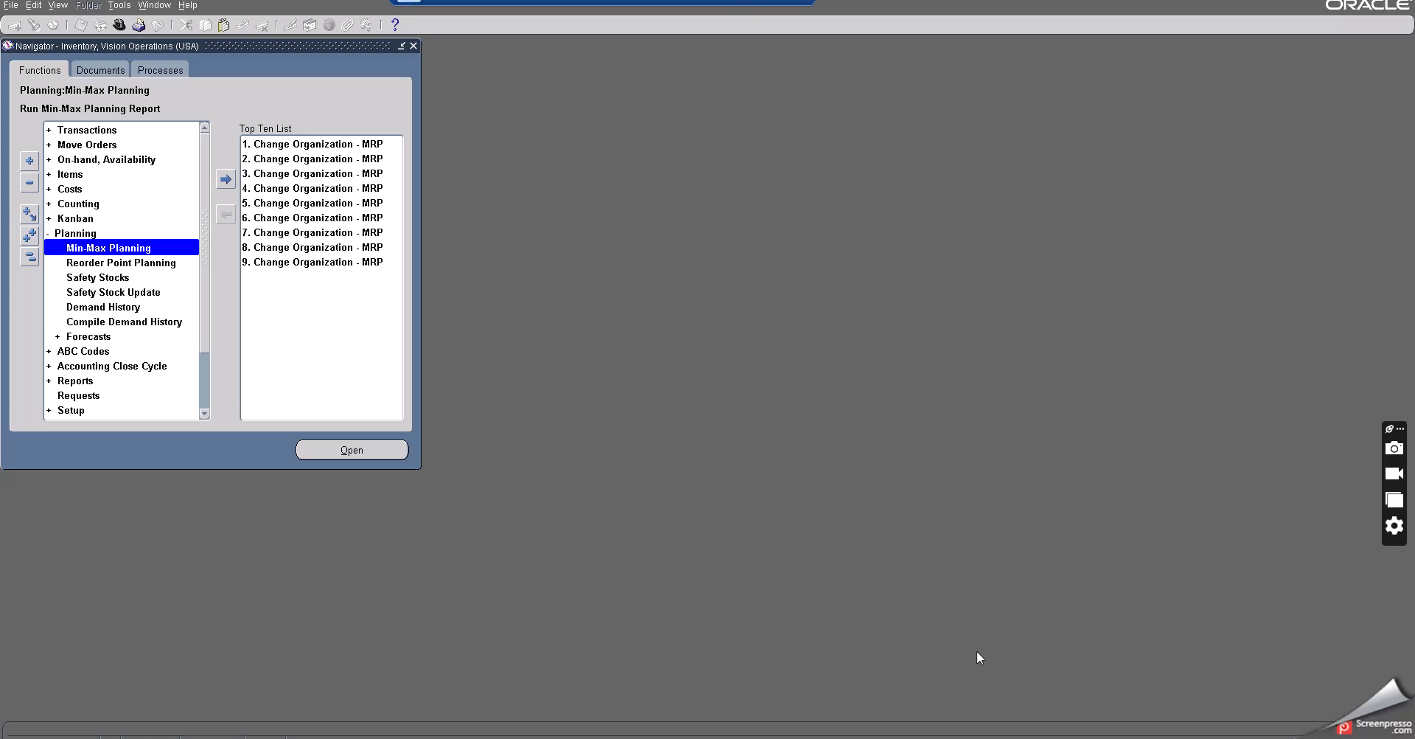
pyautogui.click(746, 2)
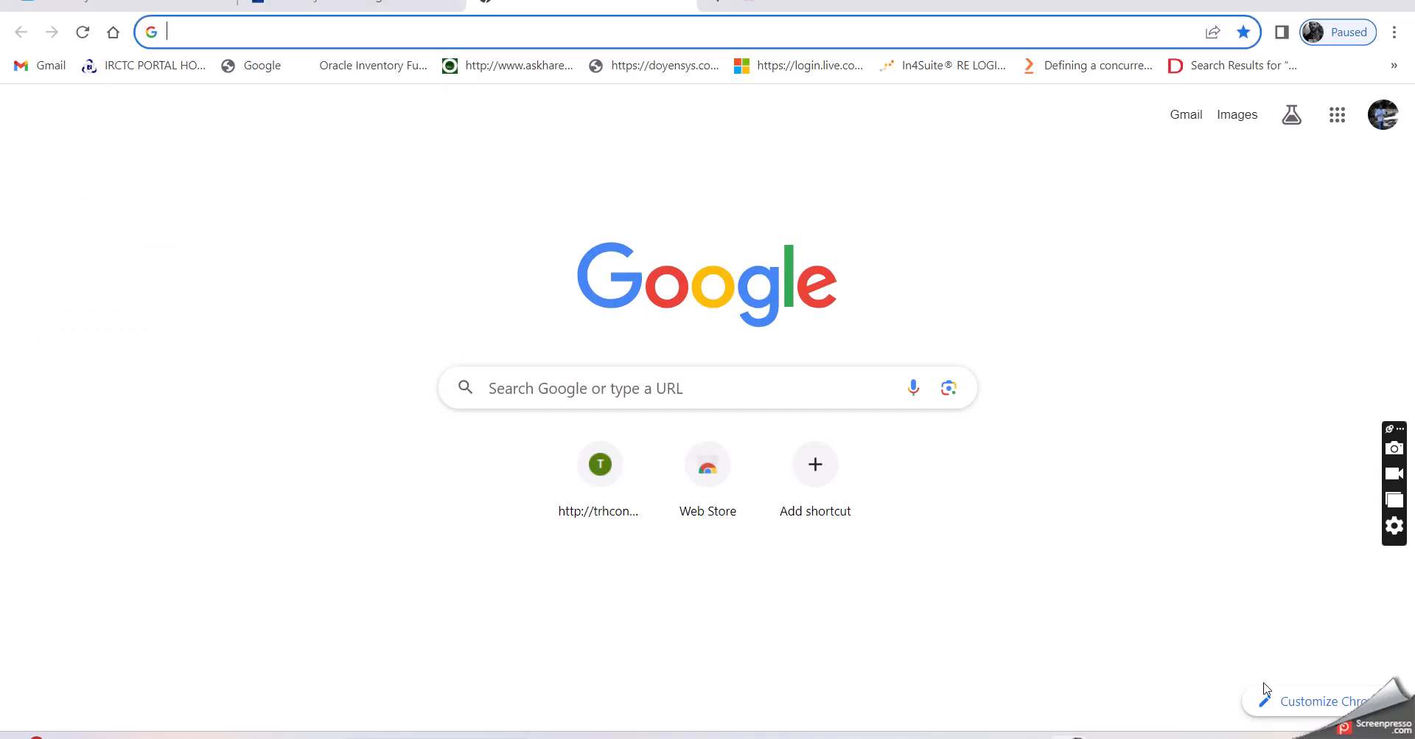
pyautogui.click(1186, 737)
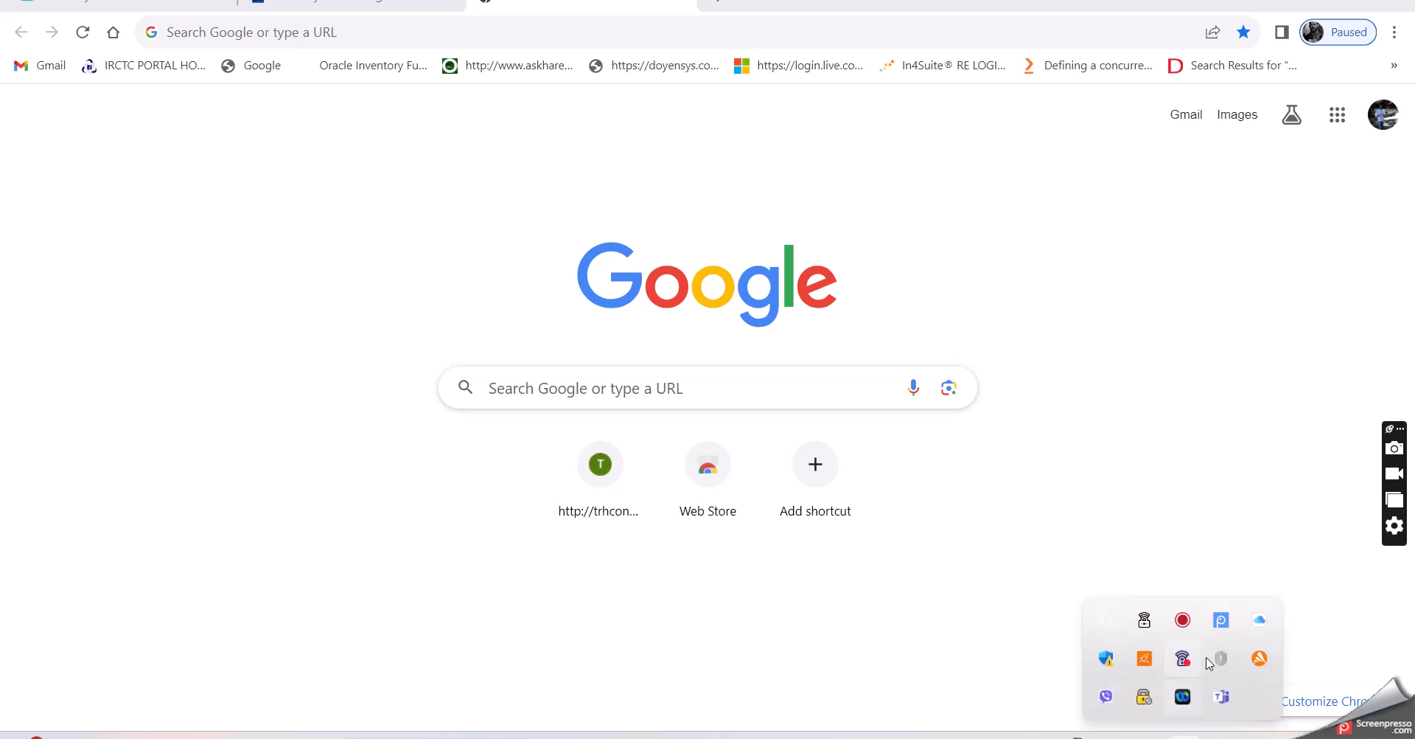
pyautogui.rightClick(1222, 623)
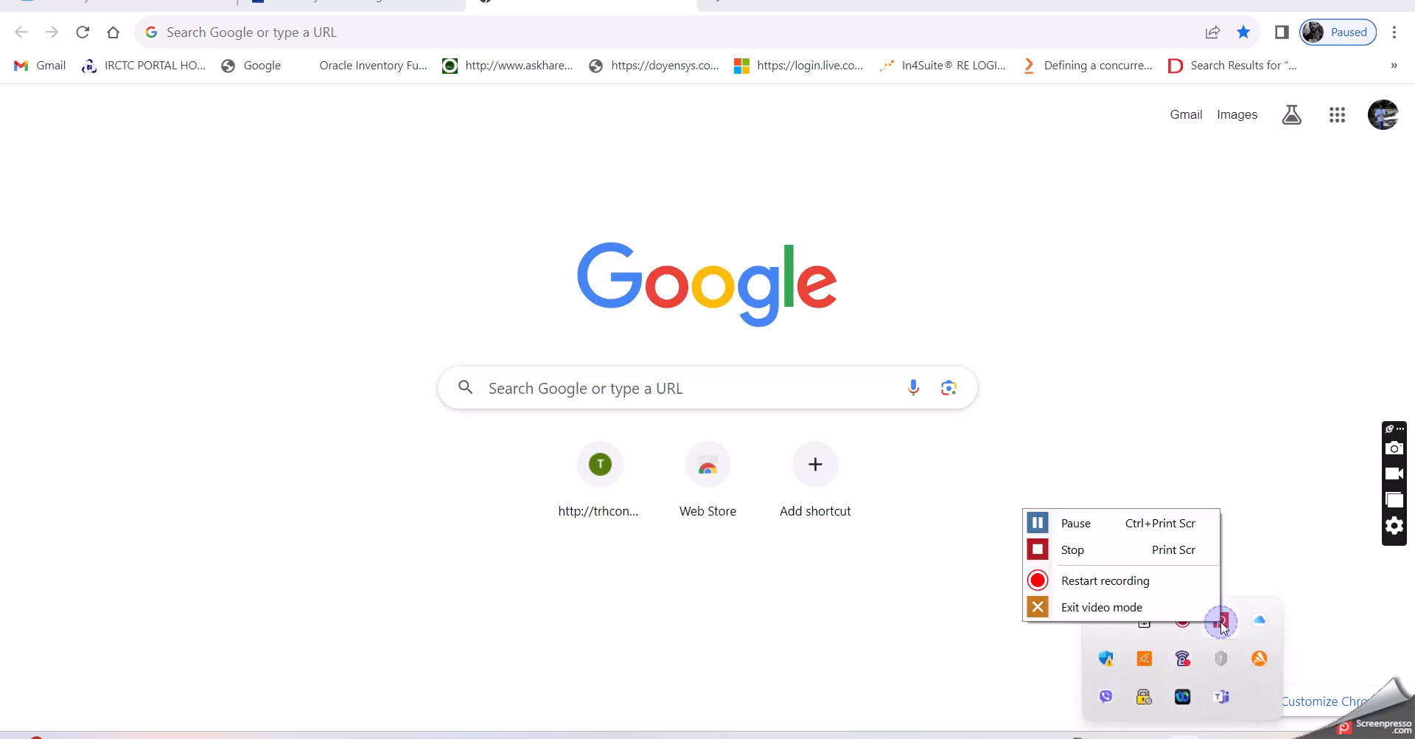
pyautogui.click(1043, 525)
pyautogui.click(1185, 737)
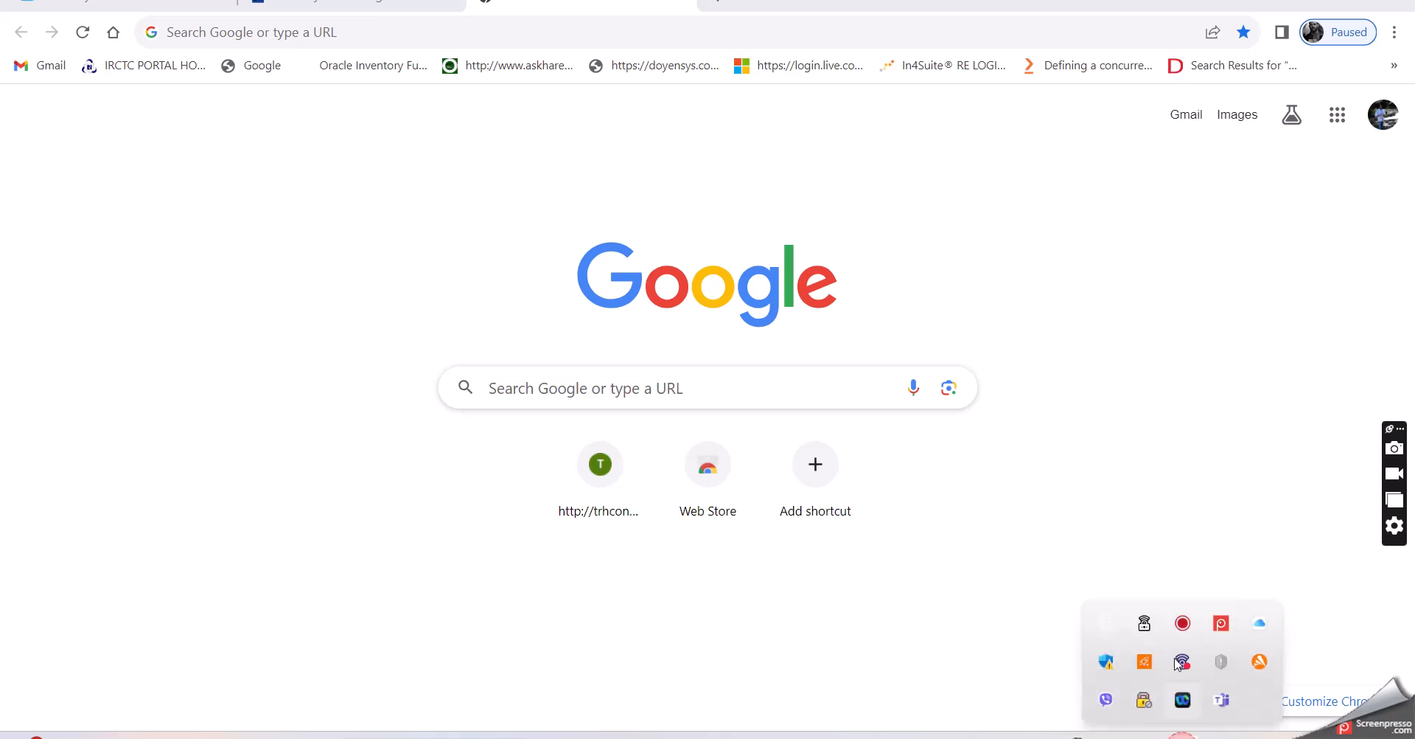
pyautogui.rightClick(1221, 622)
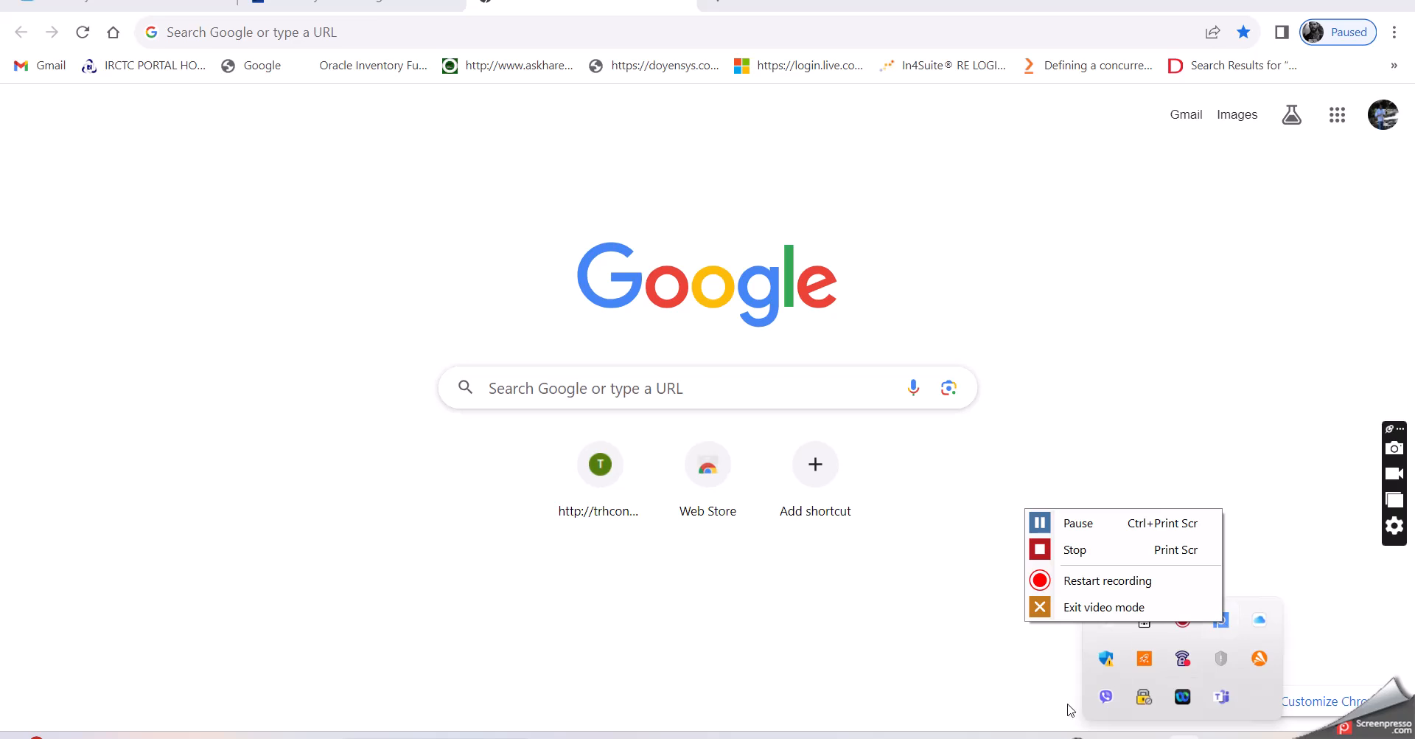
pyautogui.click(1043, 524)
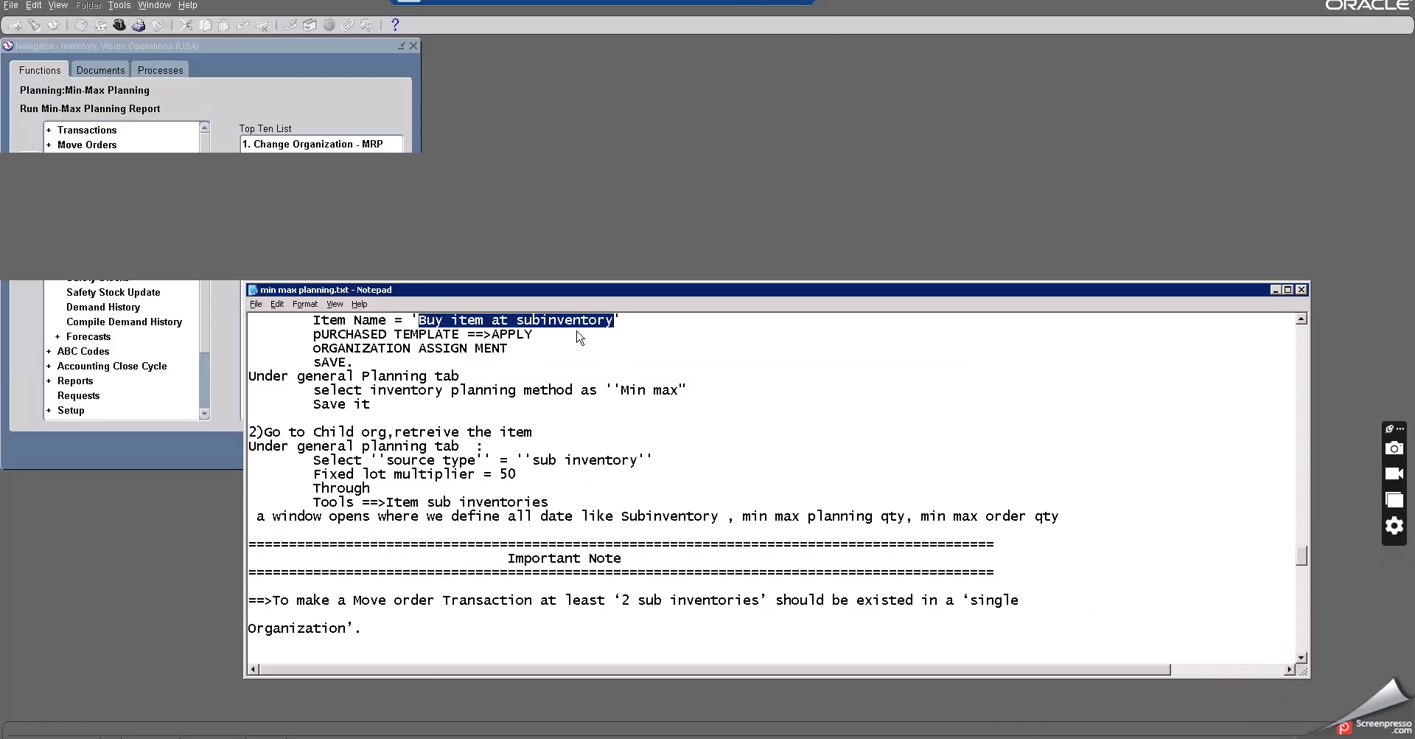
# - Open Min-Max Planning and set the report's Planning Level parameter to Subinventory
pyautogui.click(1276, 290)
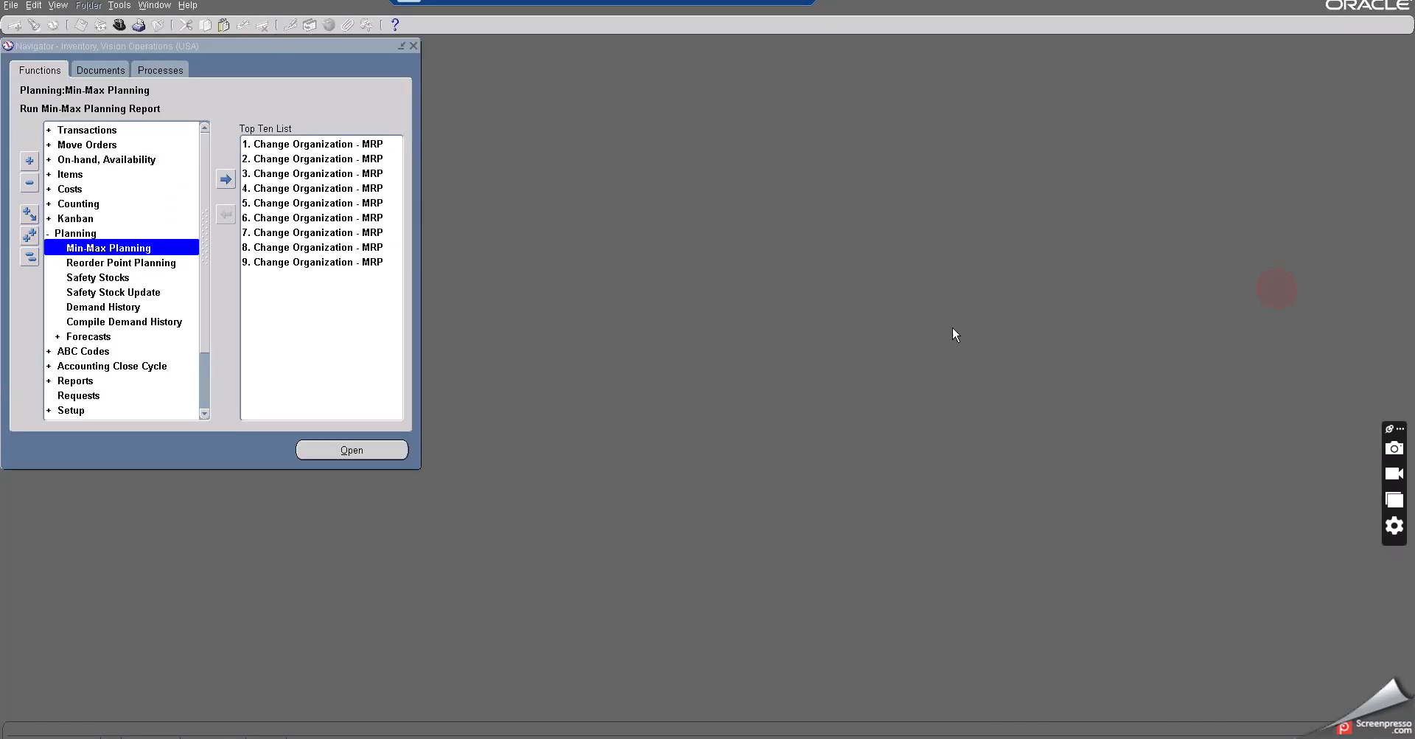
pyautogui.doubleClick(126, 248)
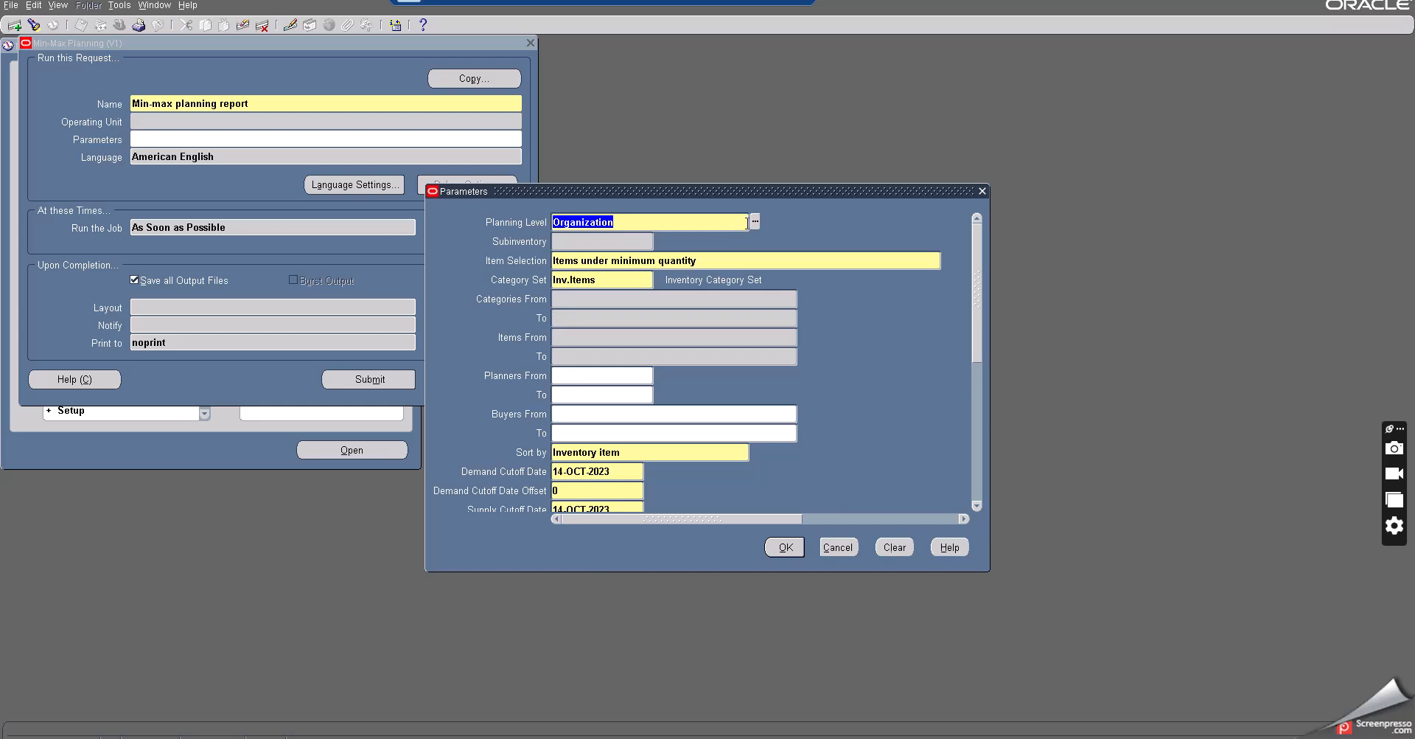
pyautogui.click(756, 222)
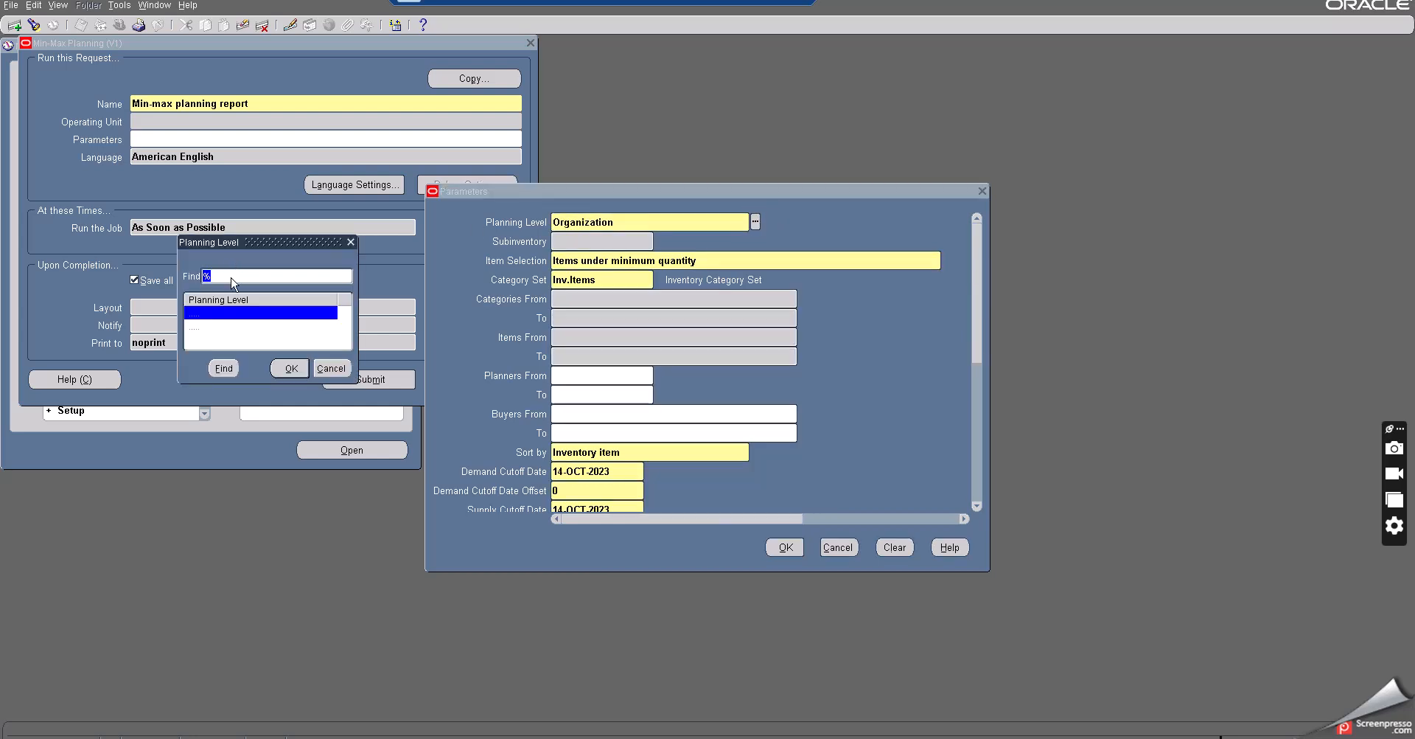
pyautogui.click(212, 326)
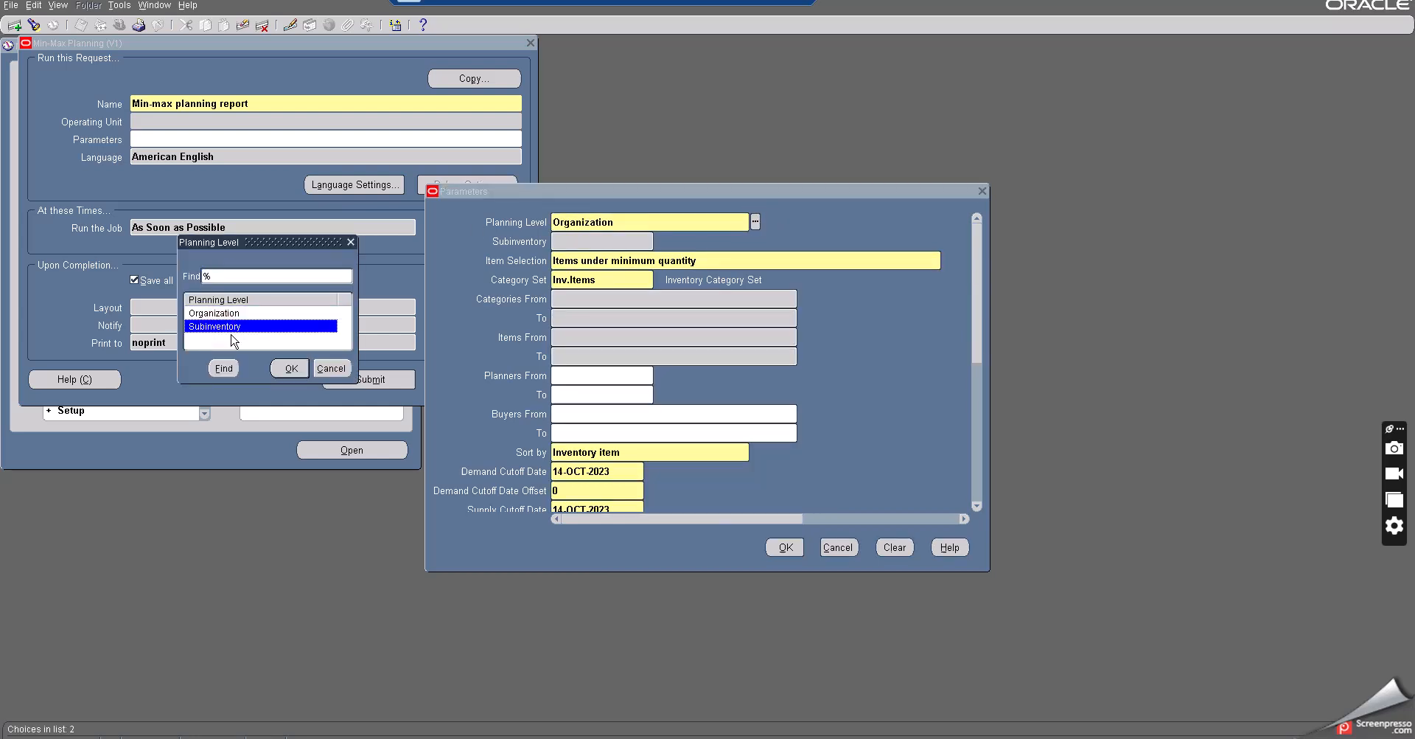
pyautogui.click(292, 368)
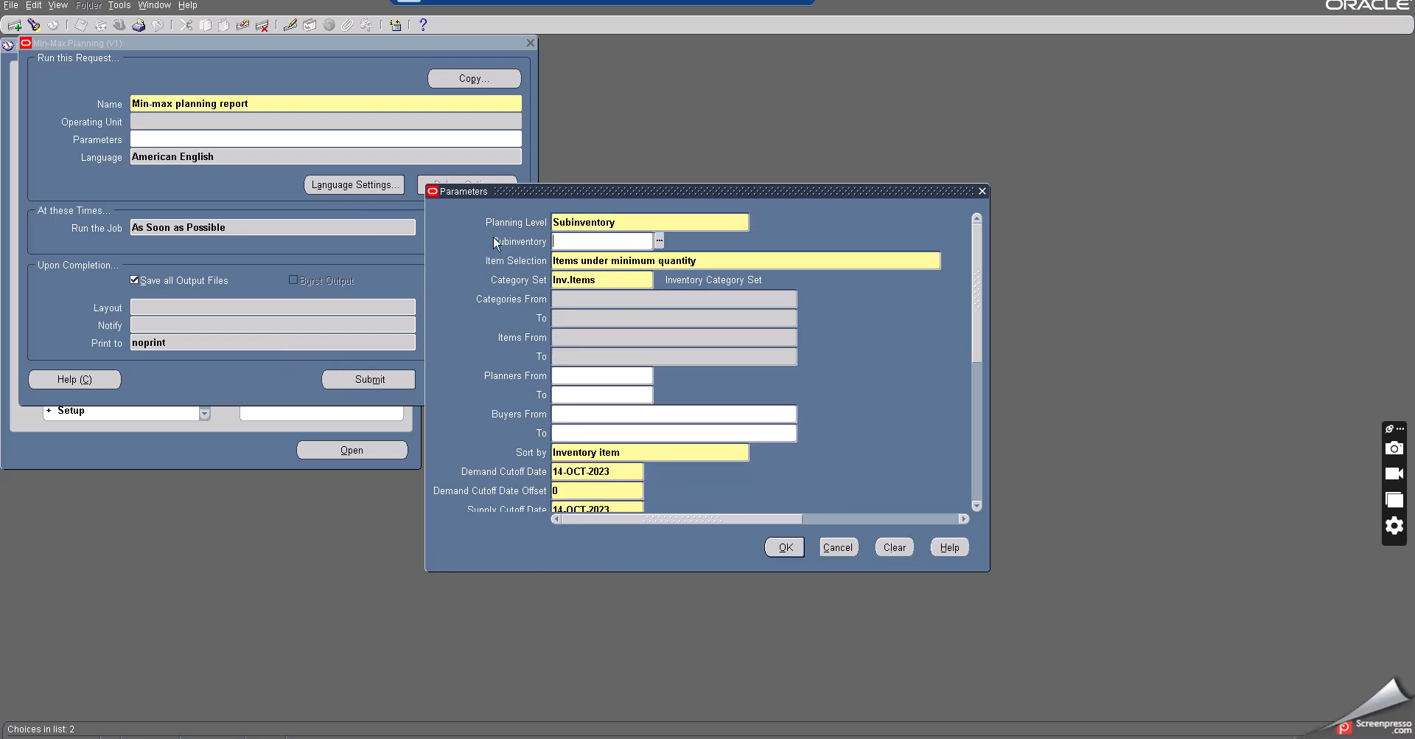
# - Set the Subinventory parameter to Mobile B
pyautogui.click(659, 240)
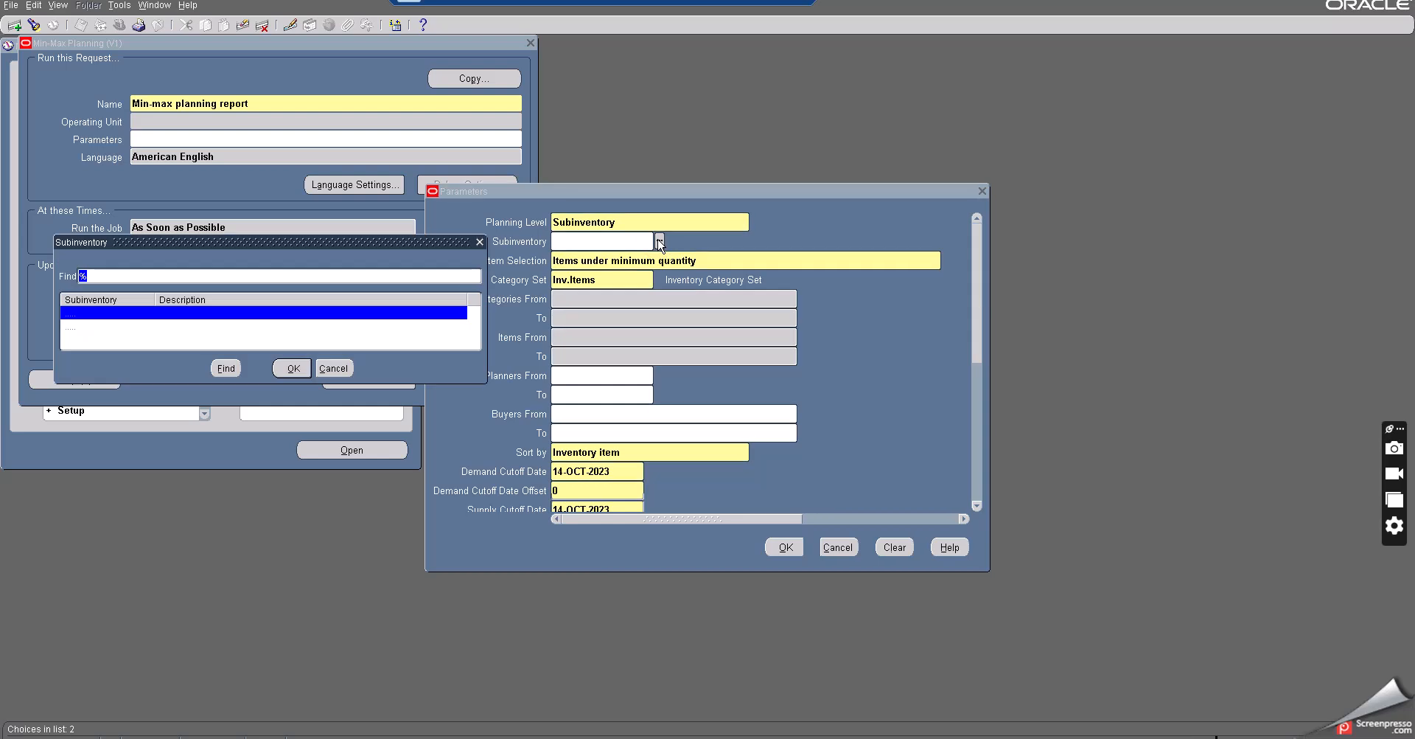
pyautogui.click(85, 326)
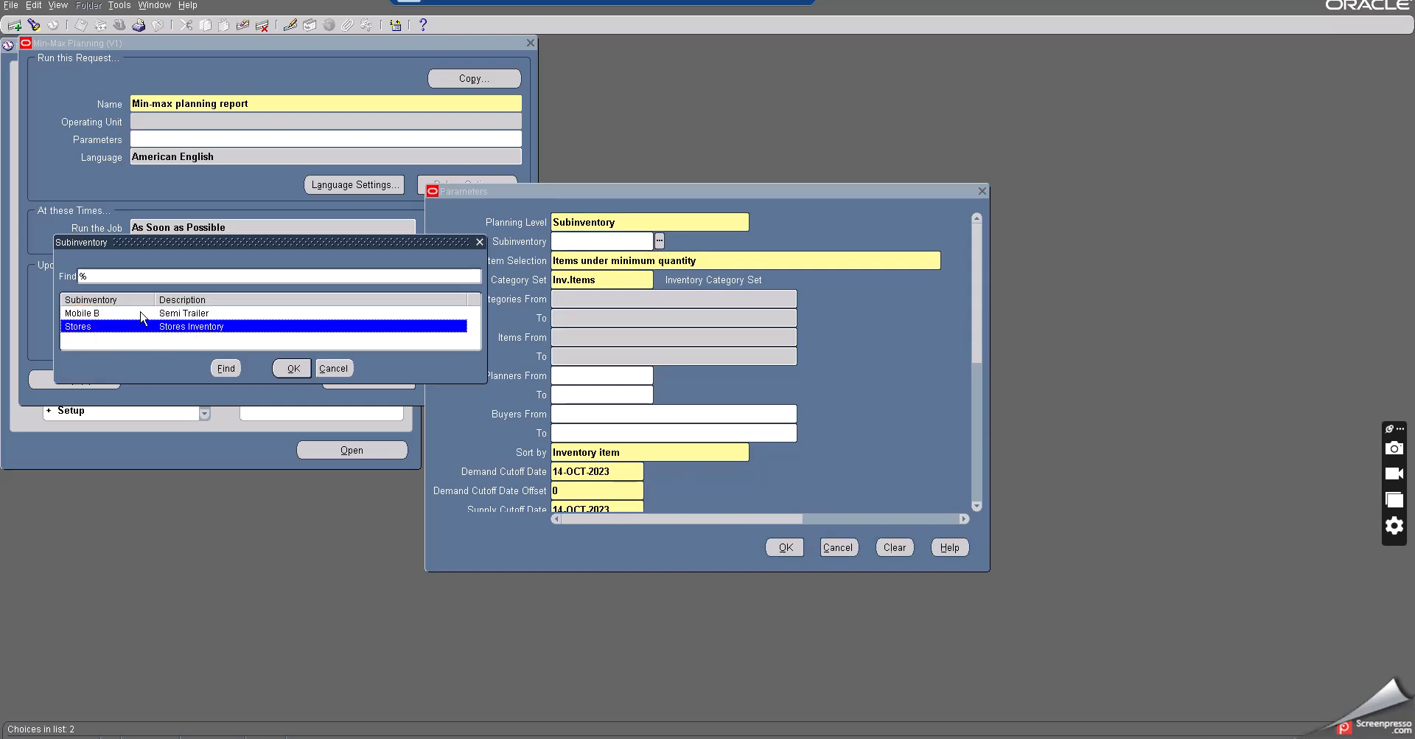
pyautogui.click(141, 313)
pyautogui.click(293, 368)
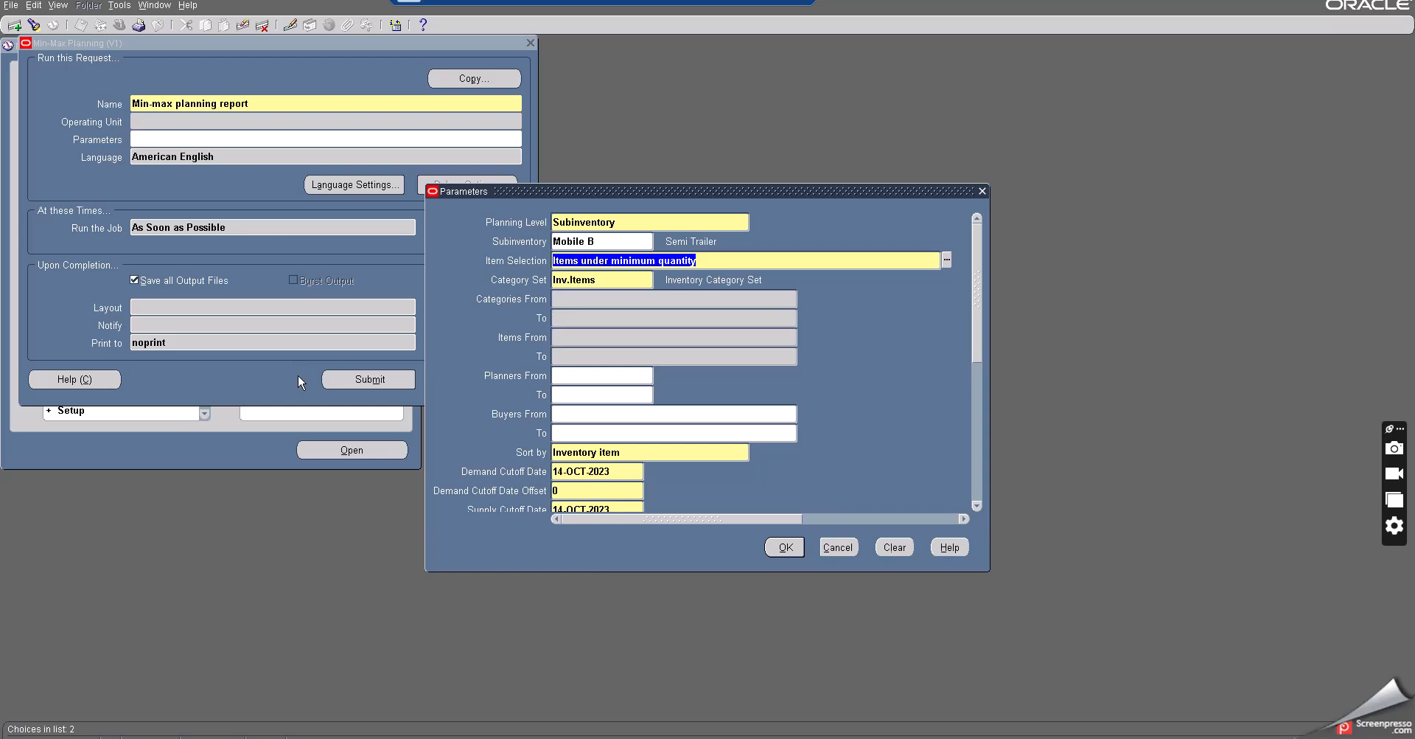
# - Restrict the Items range to the item Buy item at subinventory
pyautogui.click(579, 330)
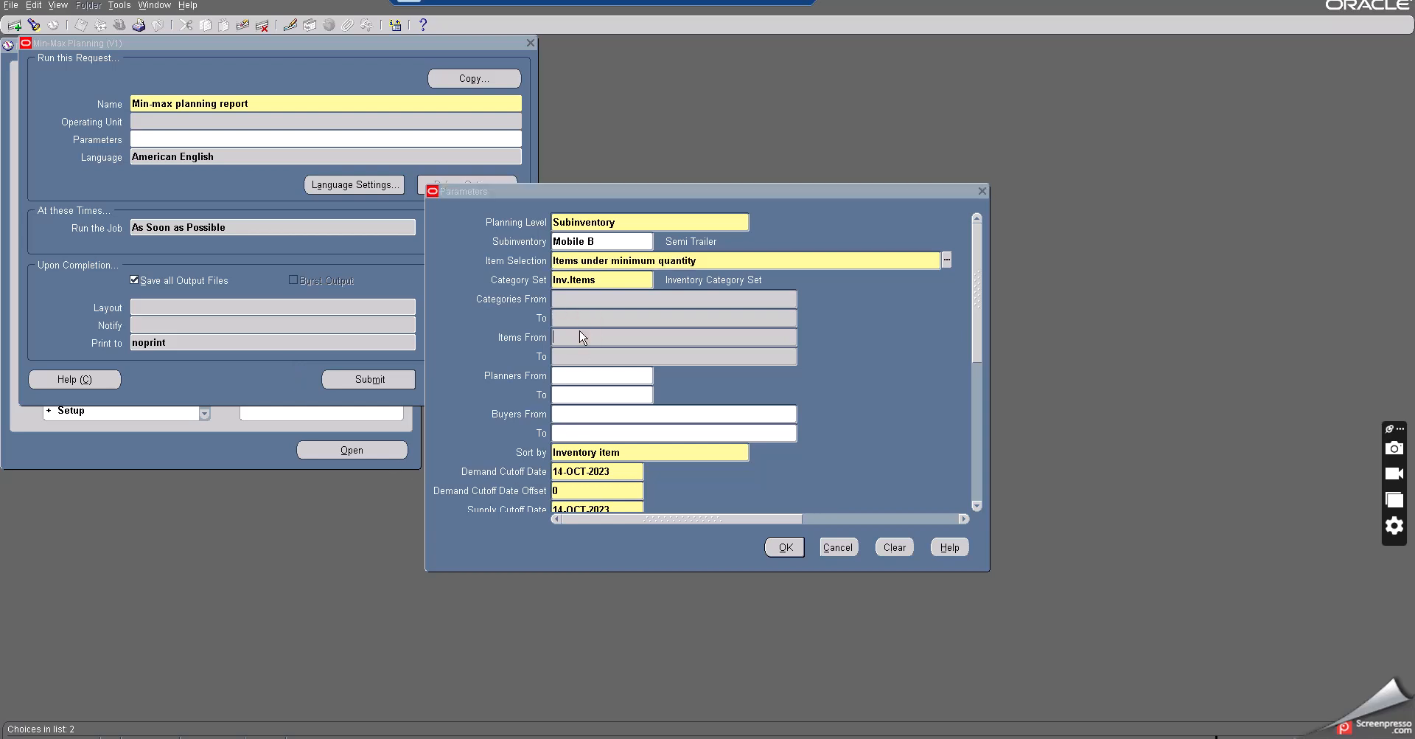
pyautogui.write('Buy item at subinventory')
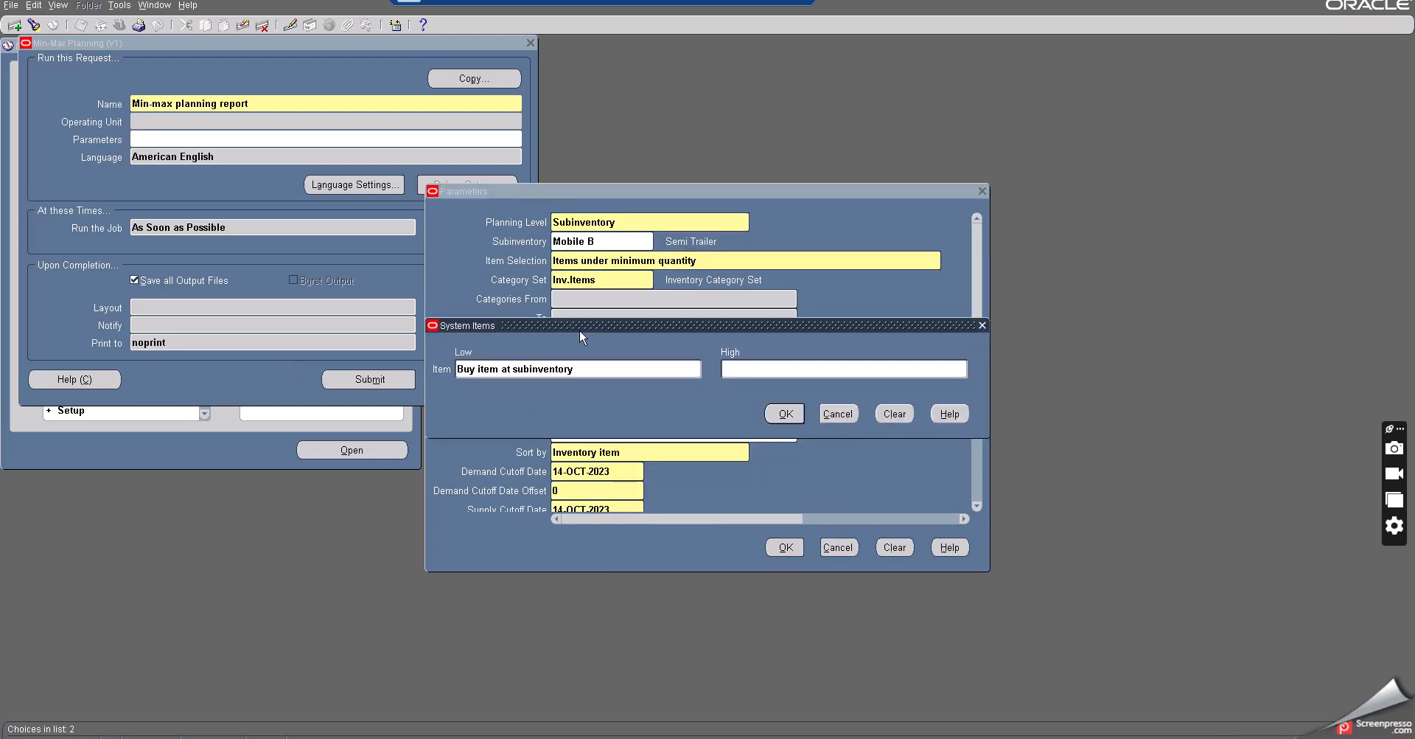
pyautogui.press('Tab')
pyautogui.click(783, 414)
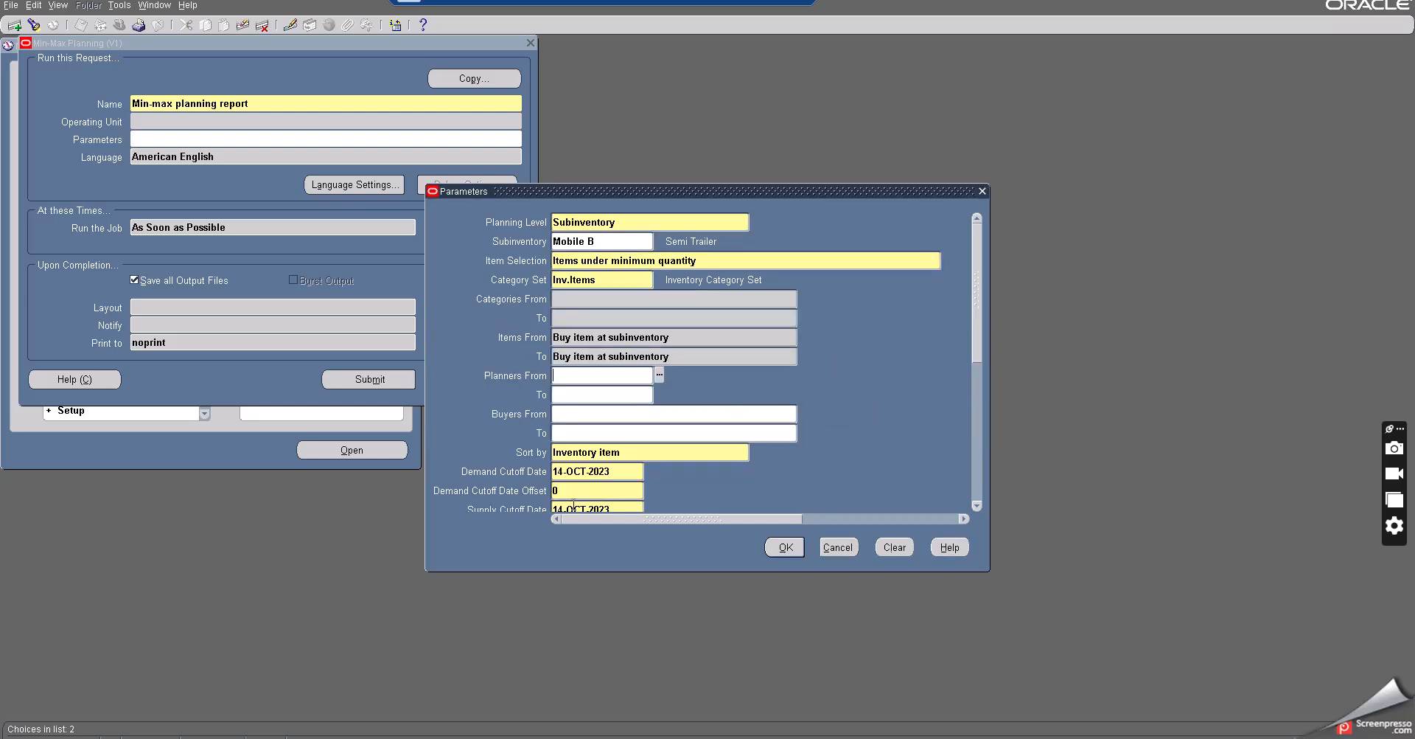
# - Set Restock to Yes, confirm the parameters and submit the min-max planning report request
pyautogui.click(595, 486)
pyautogui.moveTo(981, 334); pyautogui.dragTo(972, 489)
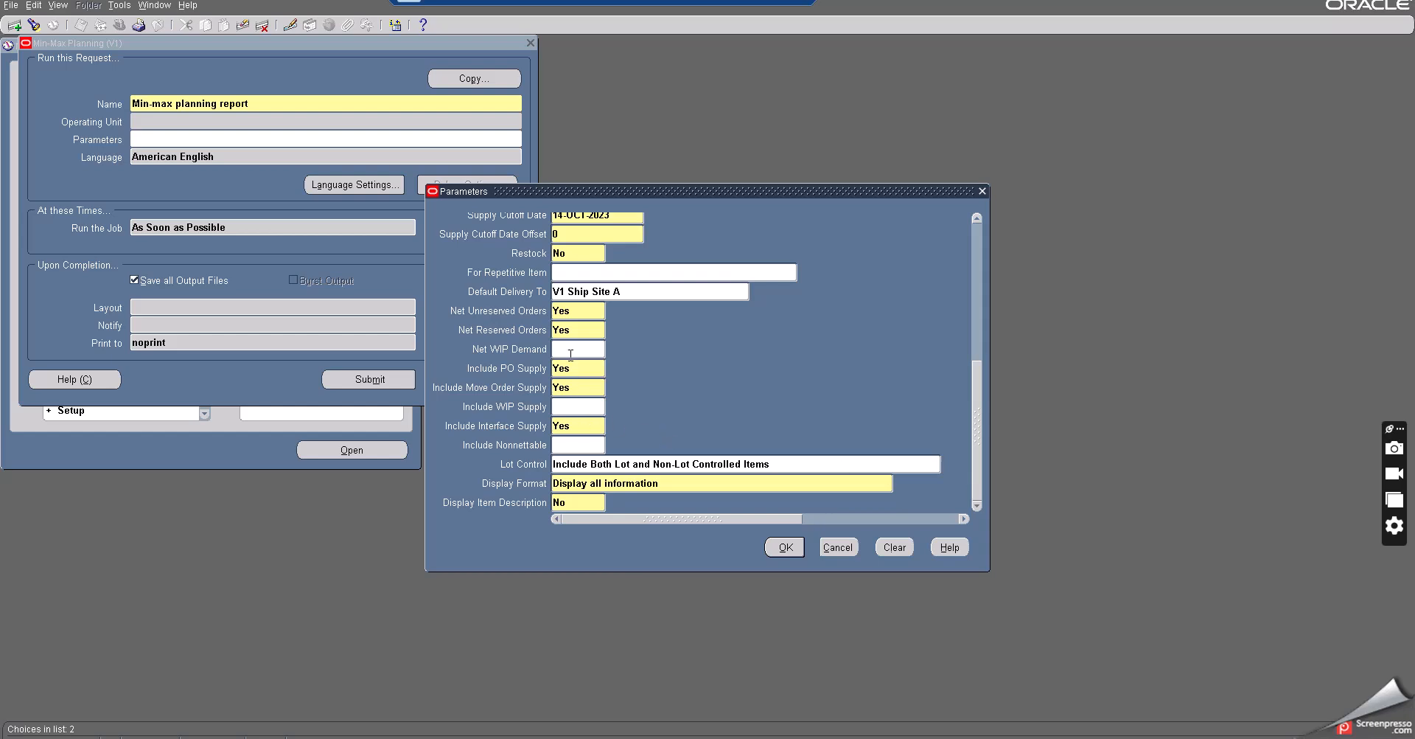
pyautogui.click(575, 253)
pyautogui.press('Tab')
pyautogui.click(783, 549)
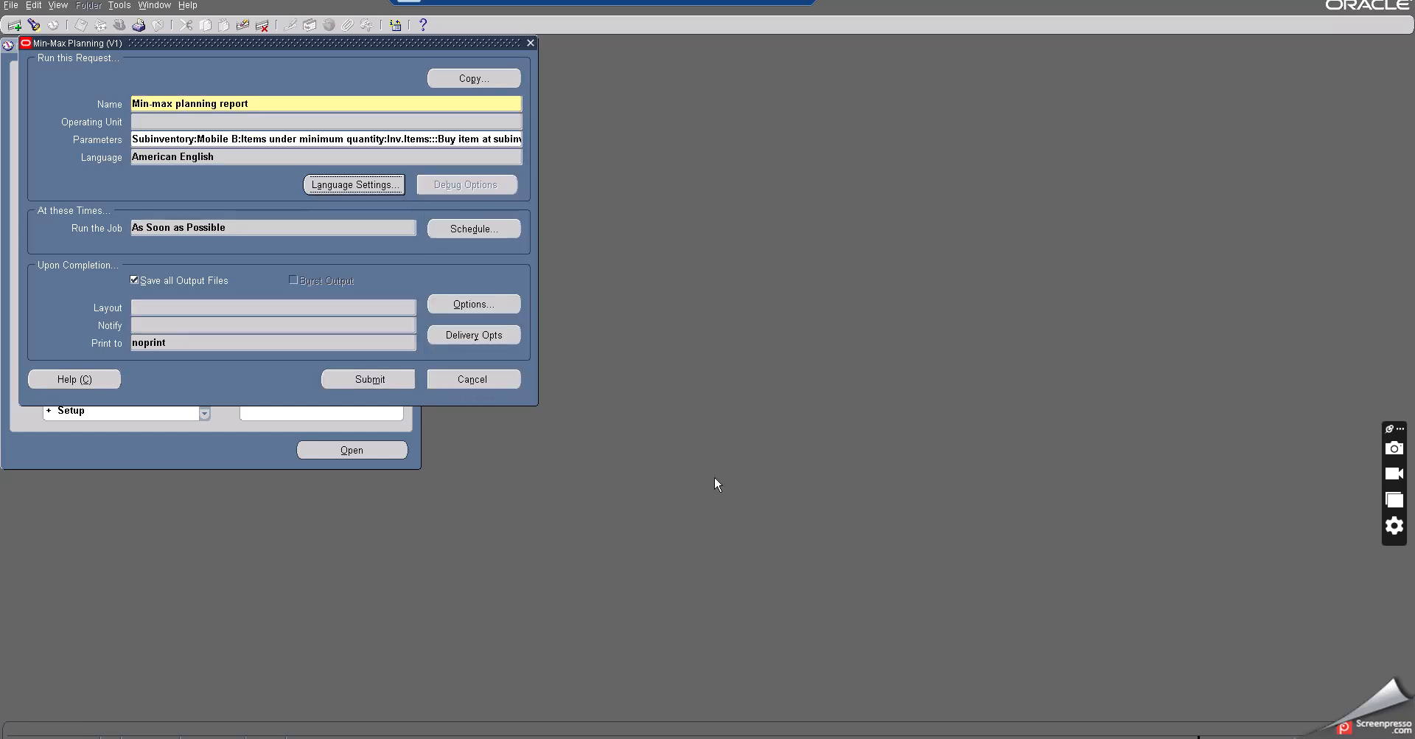
pyautogui.click(392, 379)
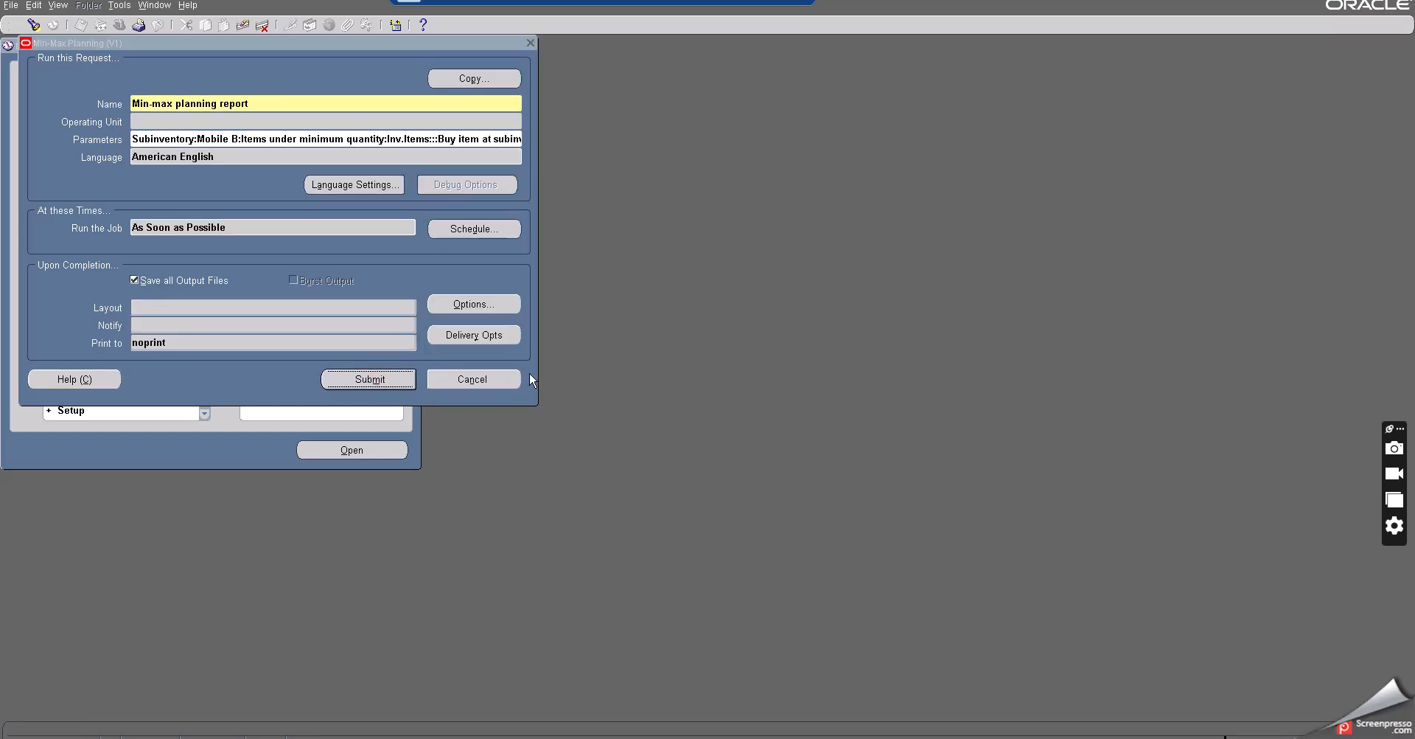
pyautogui.click(748, 417)
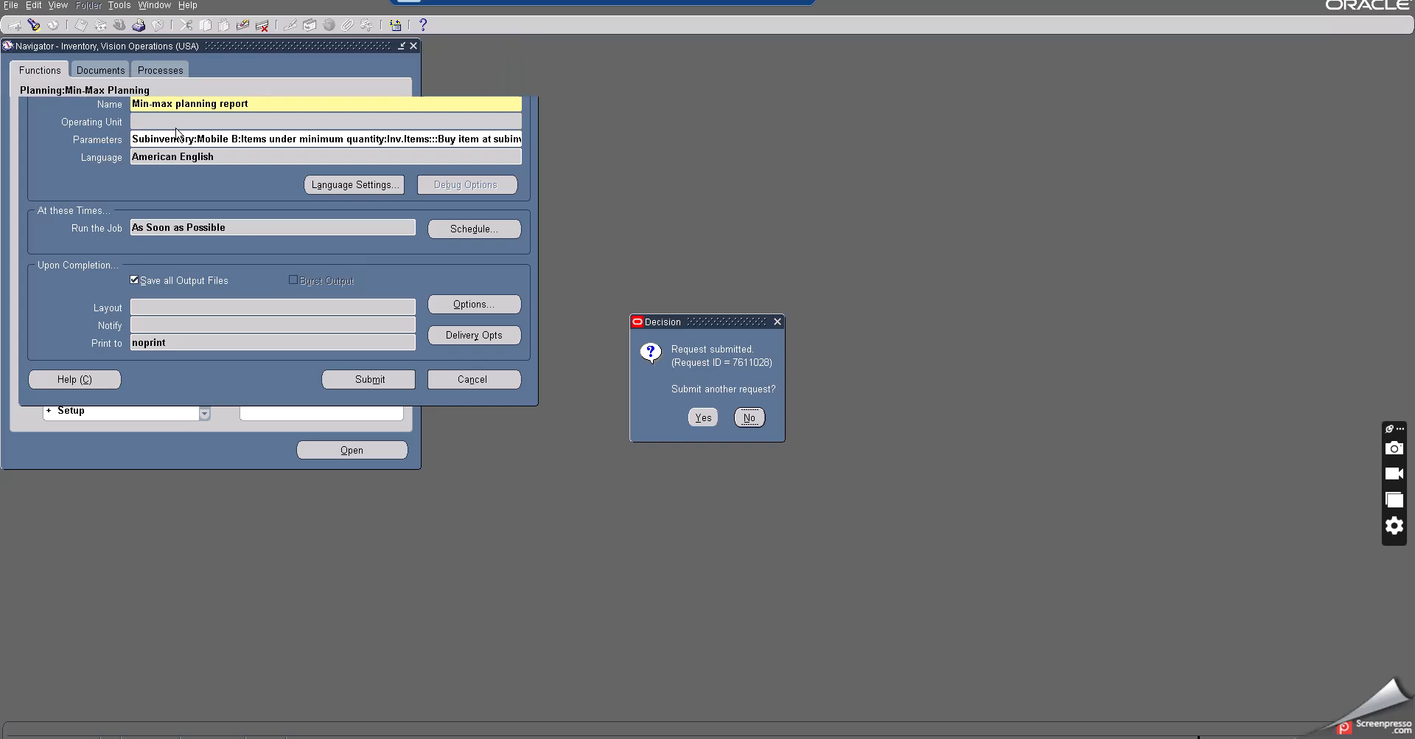
# - Open the Requests window, find all requests and refresh to track the min-max report
pyautogui.click(58, 5)
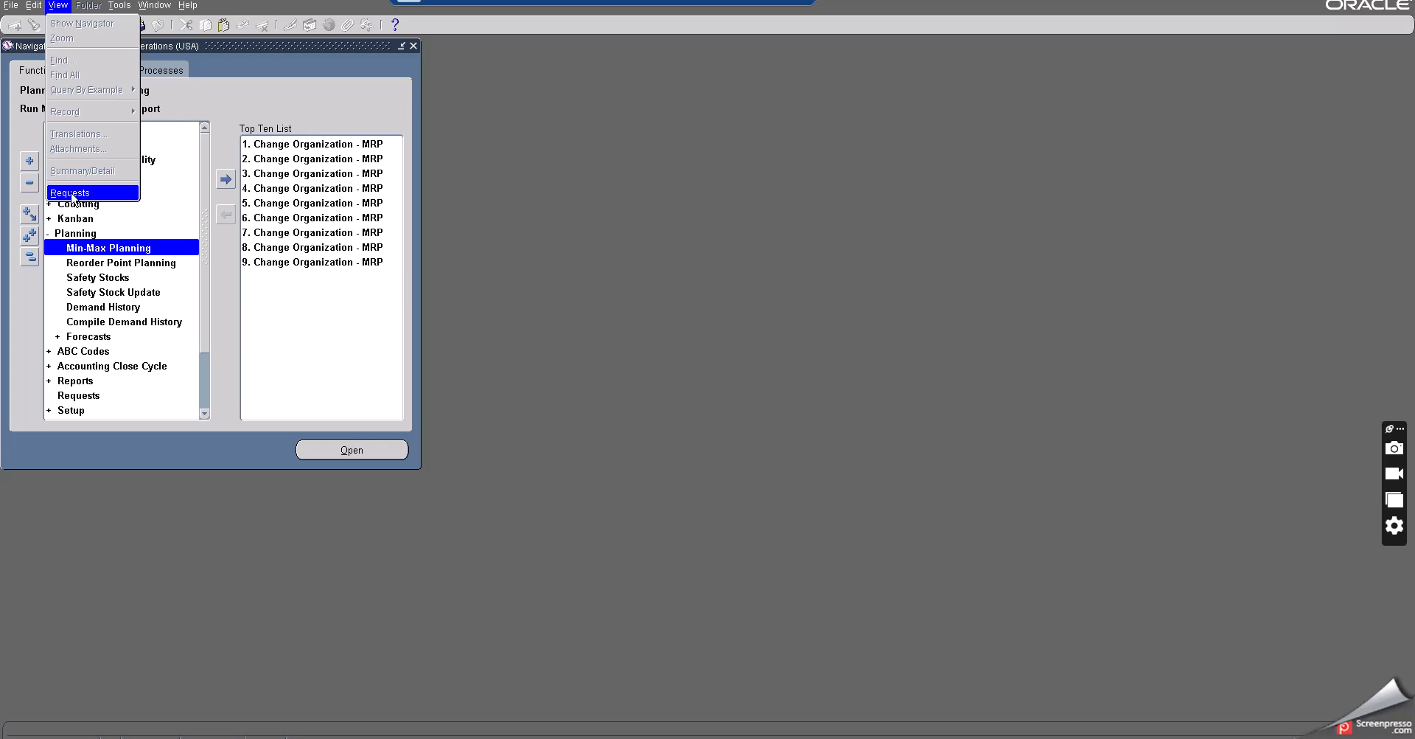
pyautogui.click(74, 195)
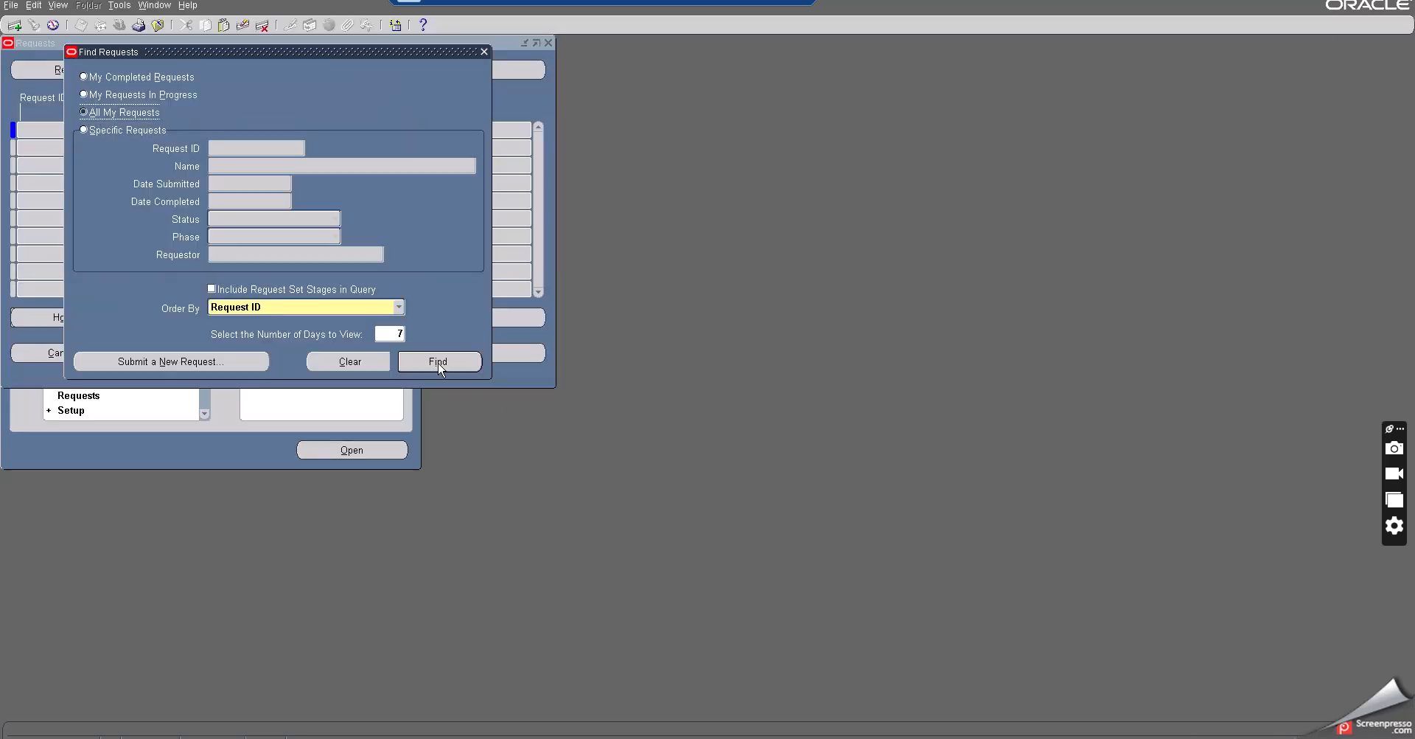
pyautogui.click(438, 363)
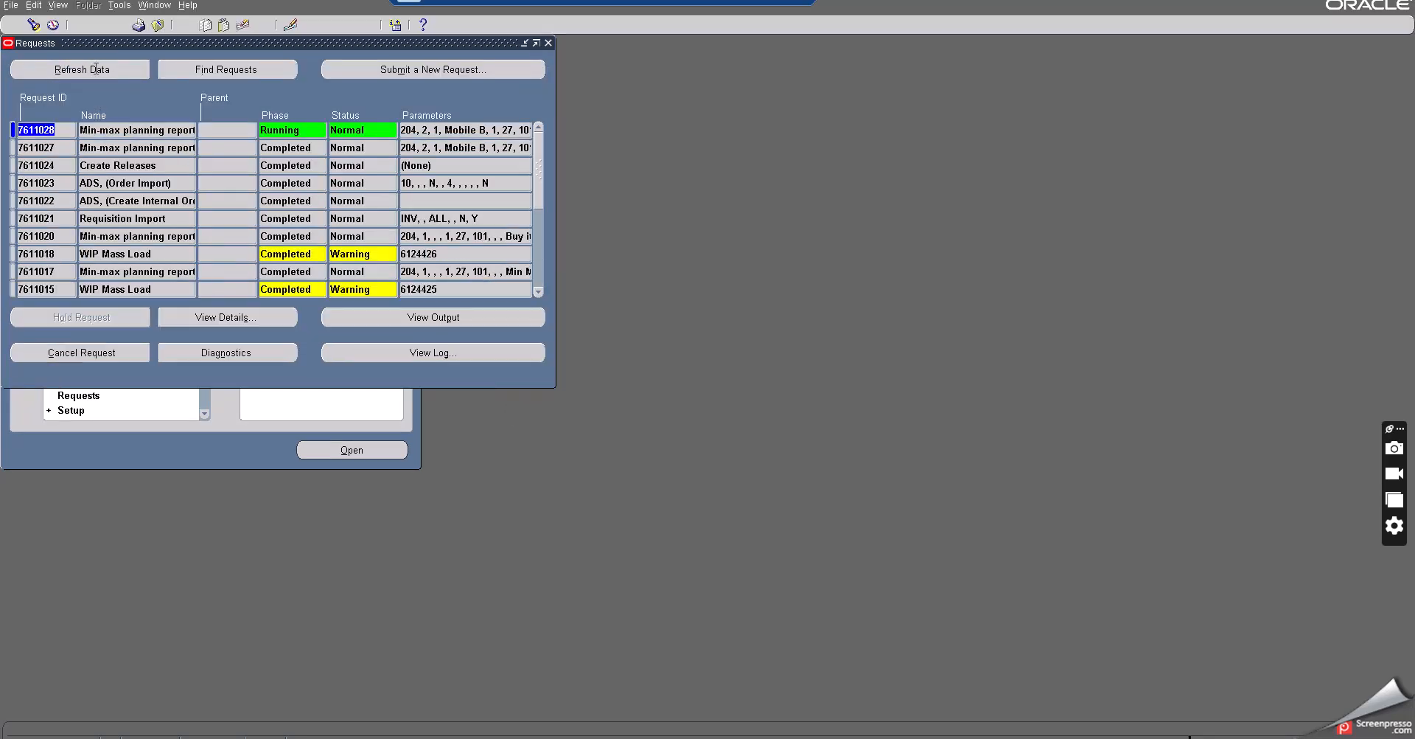
pyautogui.click(96, 69)
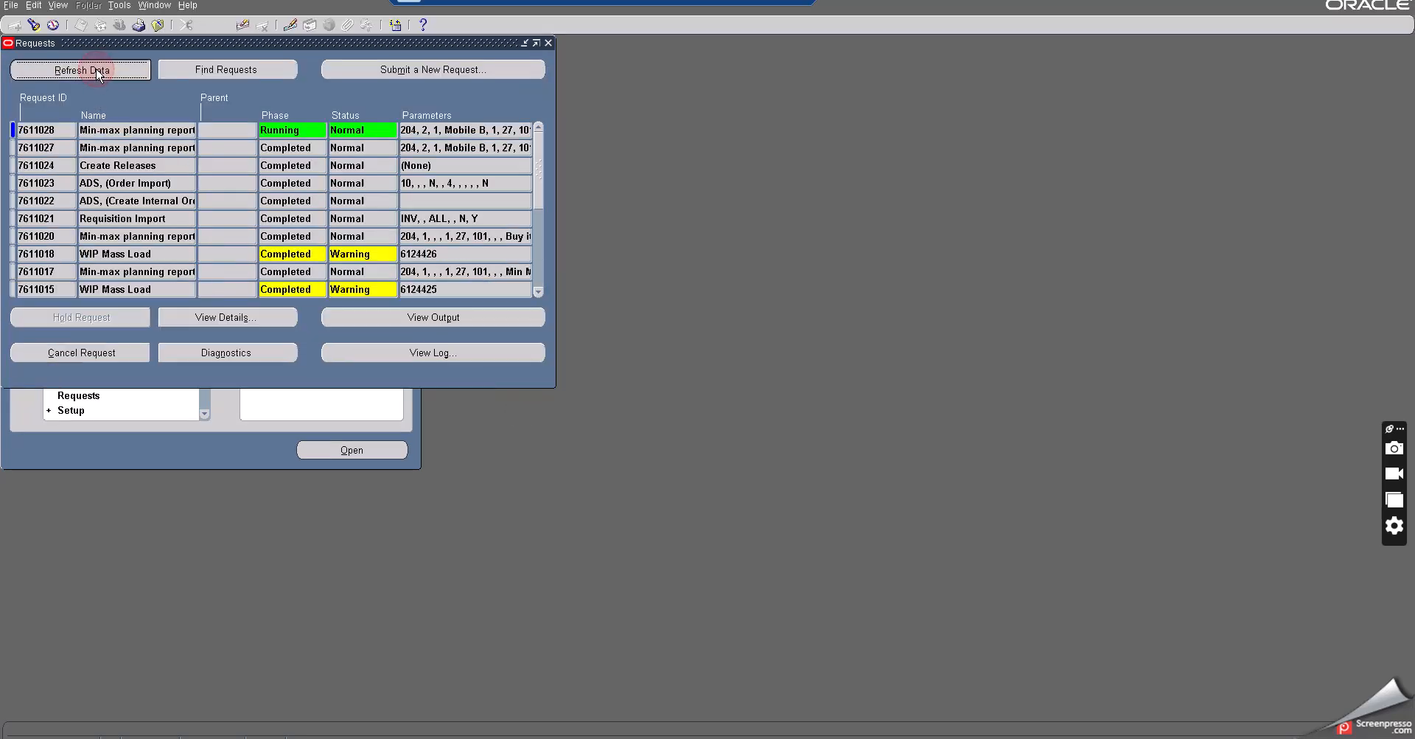
# - View the output of the min-max planning report for subinventory Mobile B
pyautogui.click(439, 321)
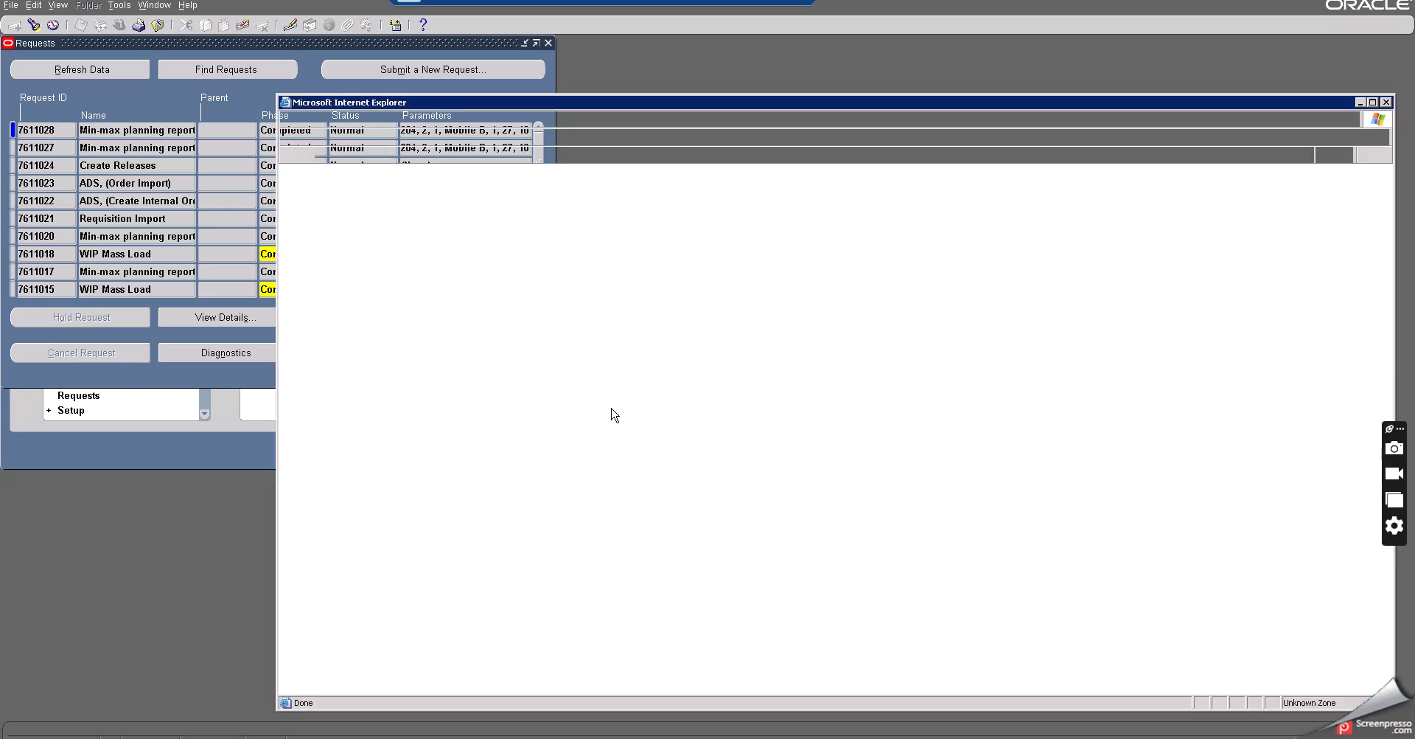
pyautogui.scroll(-3, 720, 393)
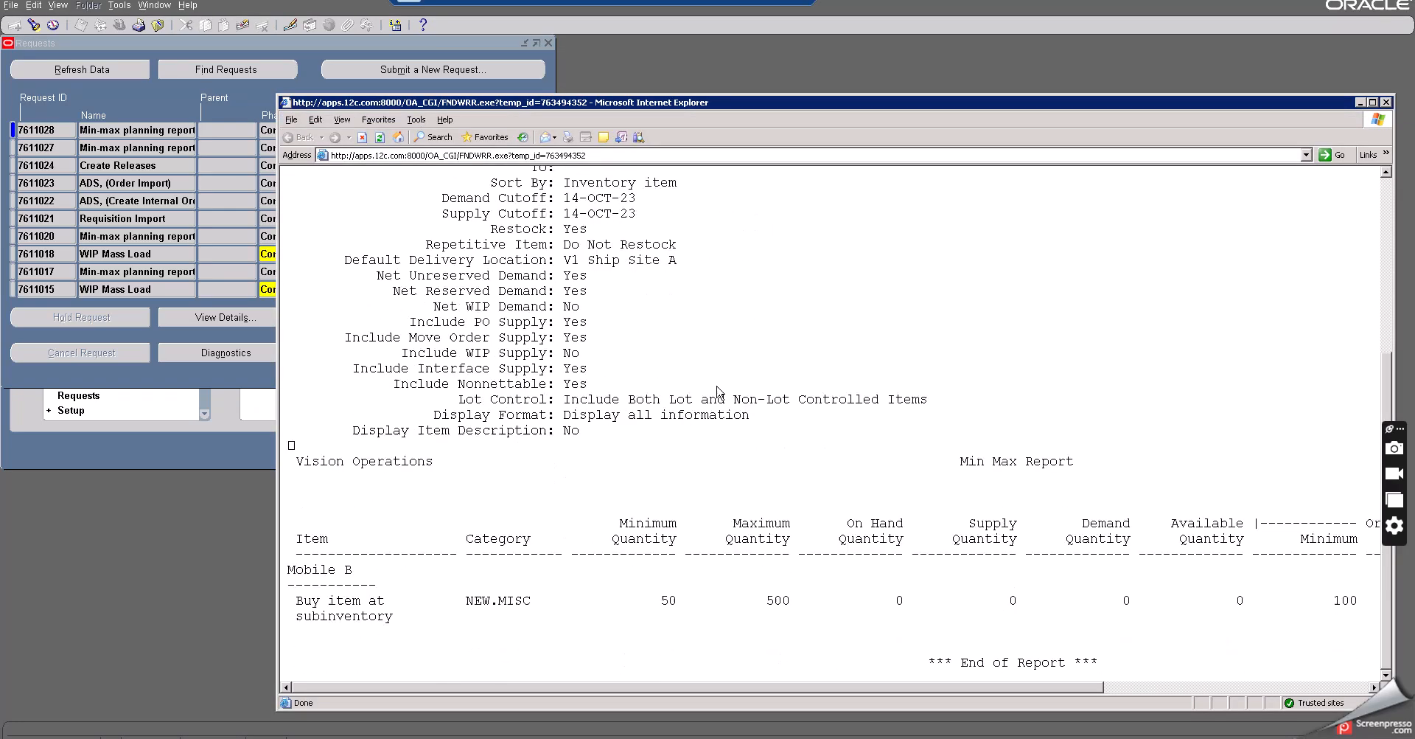
pyautogui.click(1005, 648)
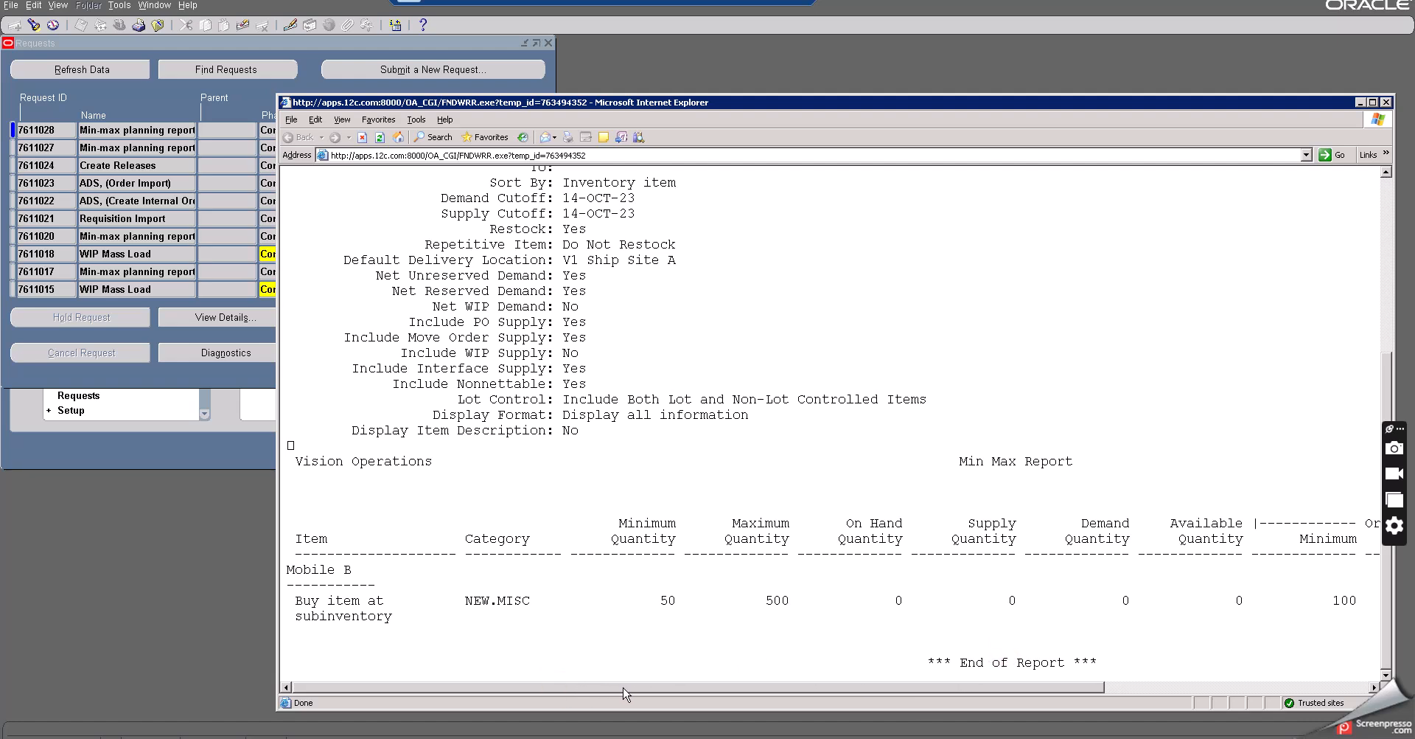
# - Scroll the min-max report output to examine the order quantity columns, then close the output and Requests windows
pyautogui.moveTo(620, 687); pyautogui.dragTo(935, 685)
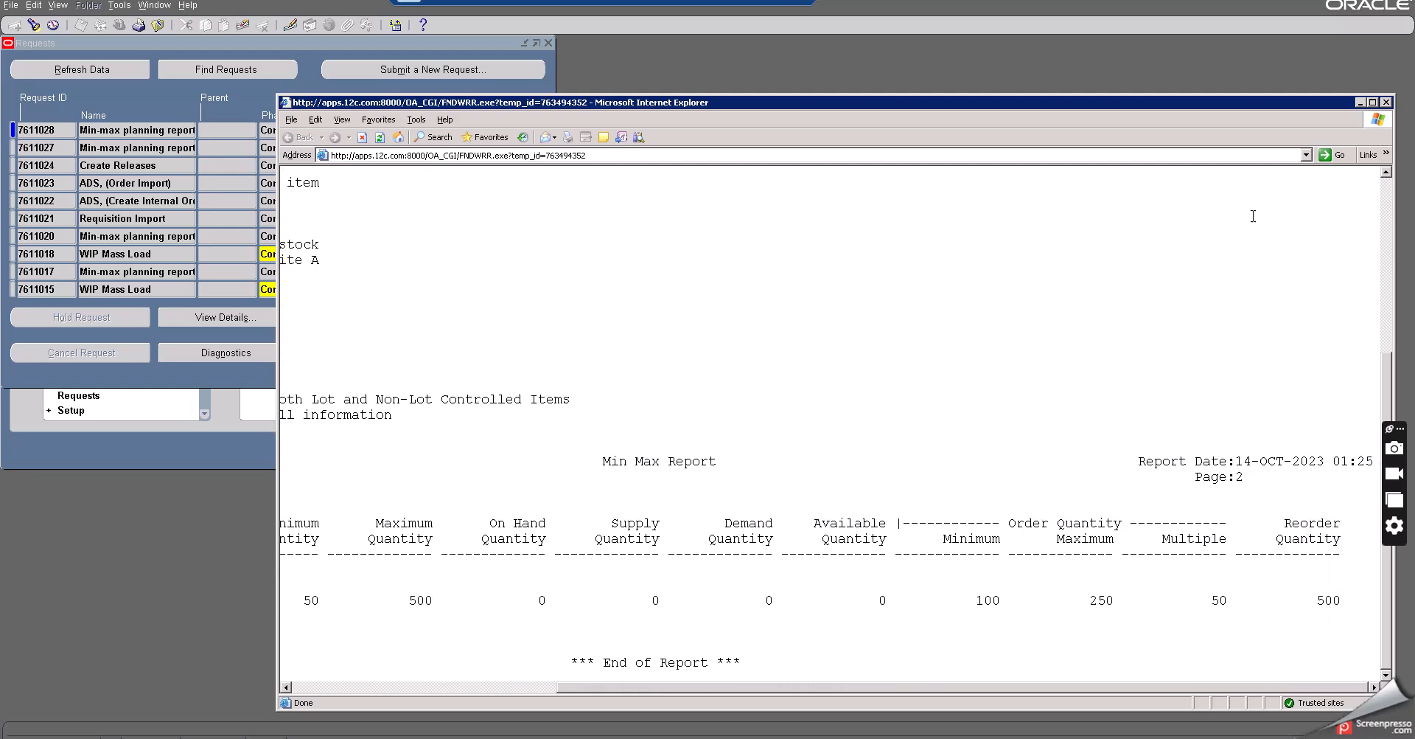
pyautogui.click(1386, 102)
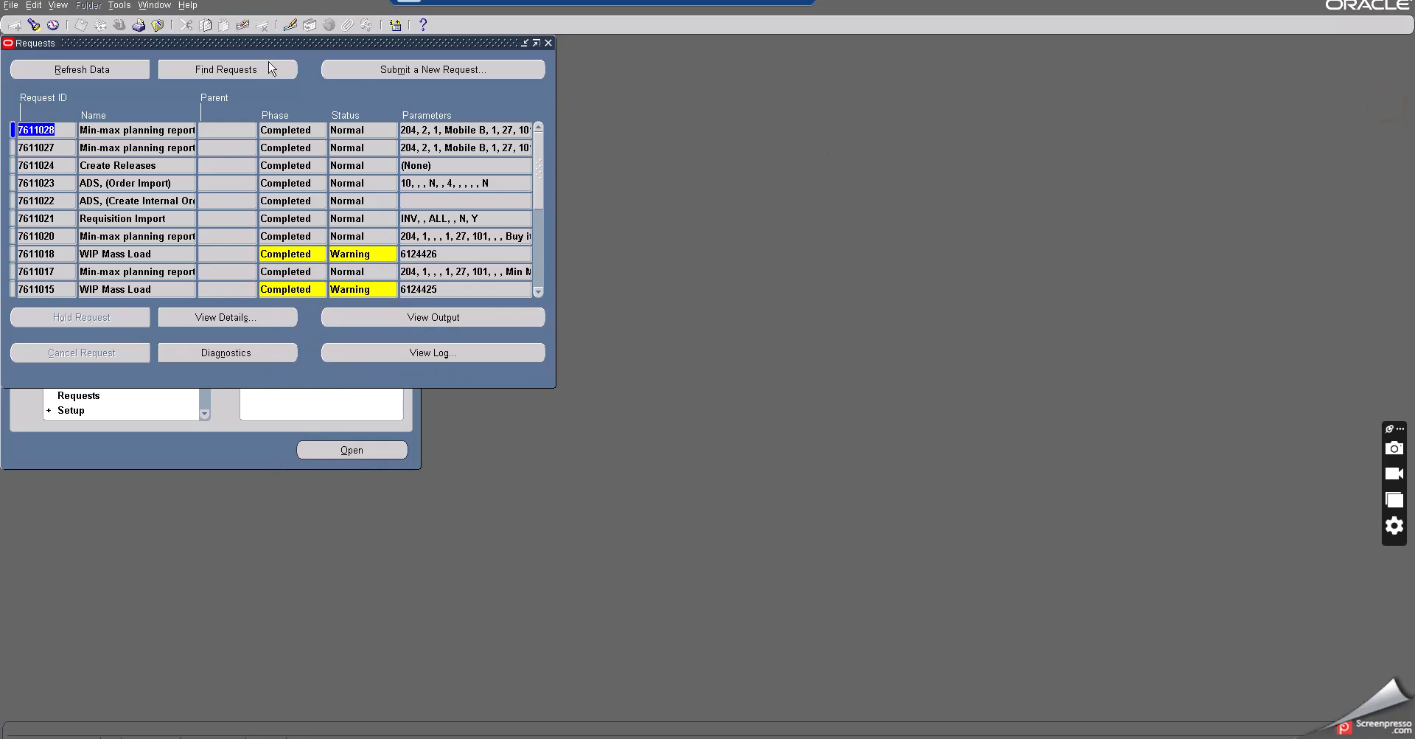
pyautogui.press('F4')
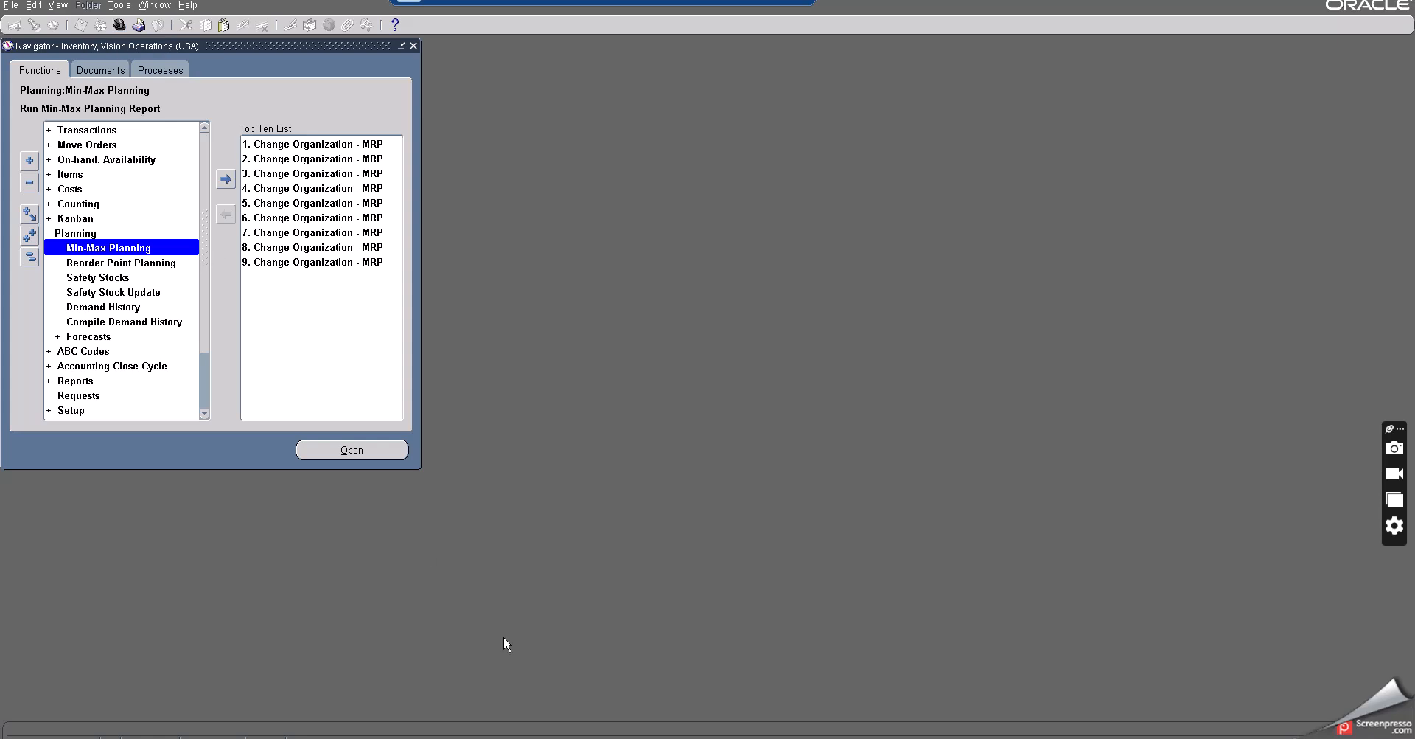
# - Switch to the Notepad notes and read through the remaining min-max planning steps on transacting move orders
pyautogui.hotkey('alt', 'Tab')
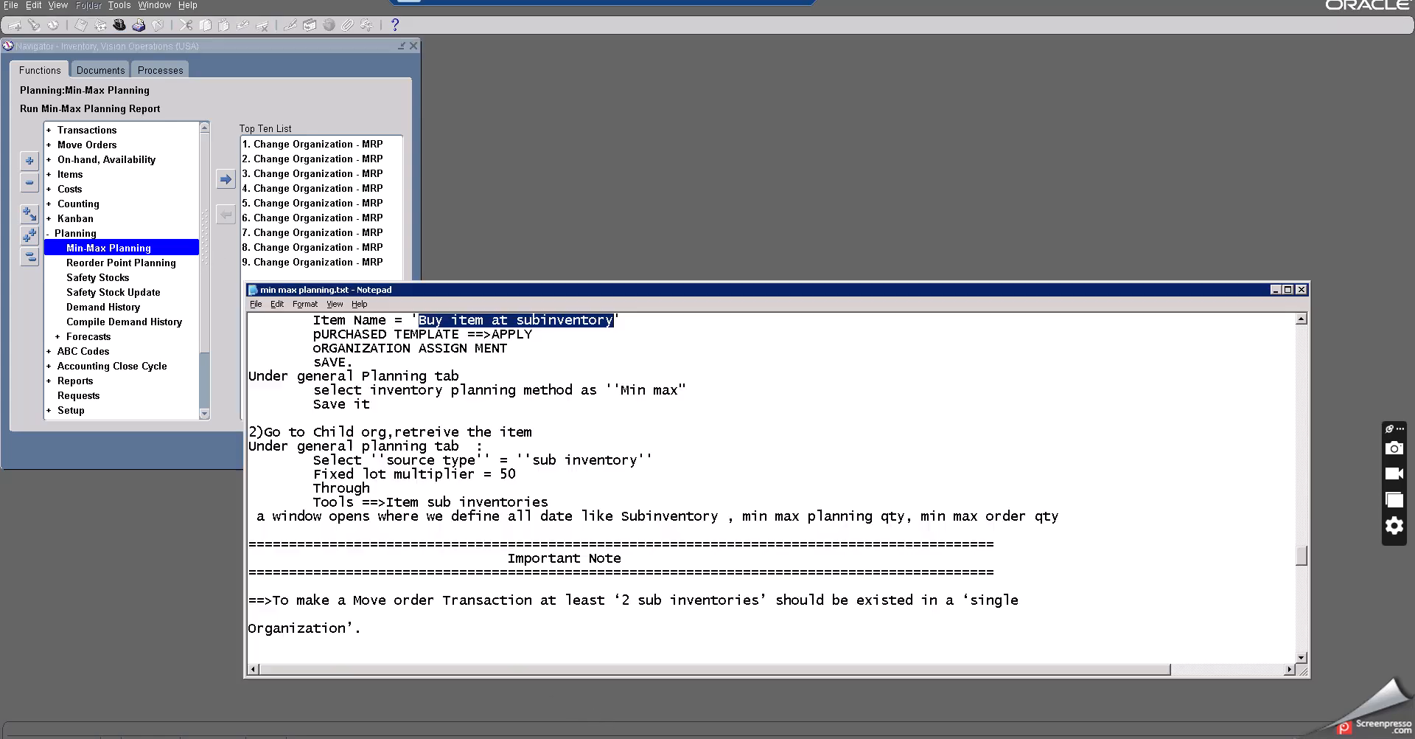
pyautogui.scroll(-1, 488, 522)
pyautogui.scroll(-6, 488, 523)
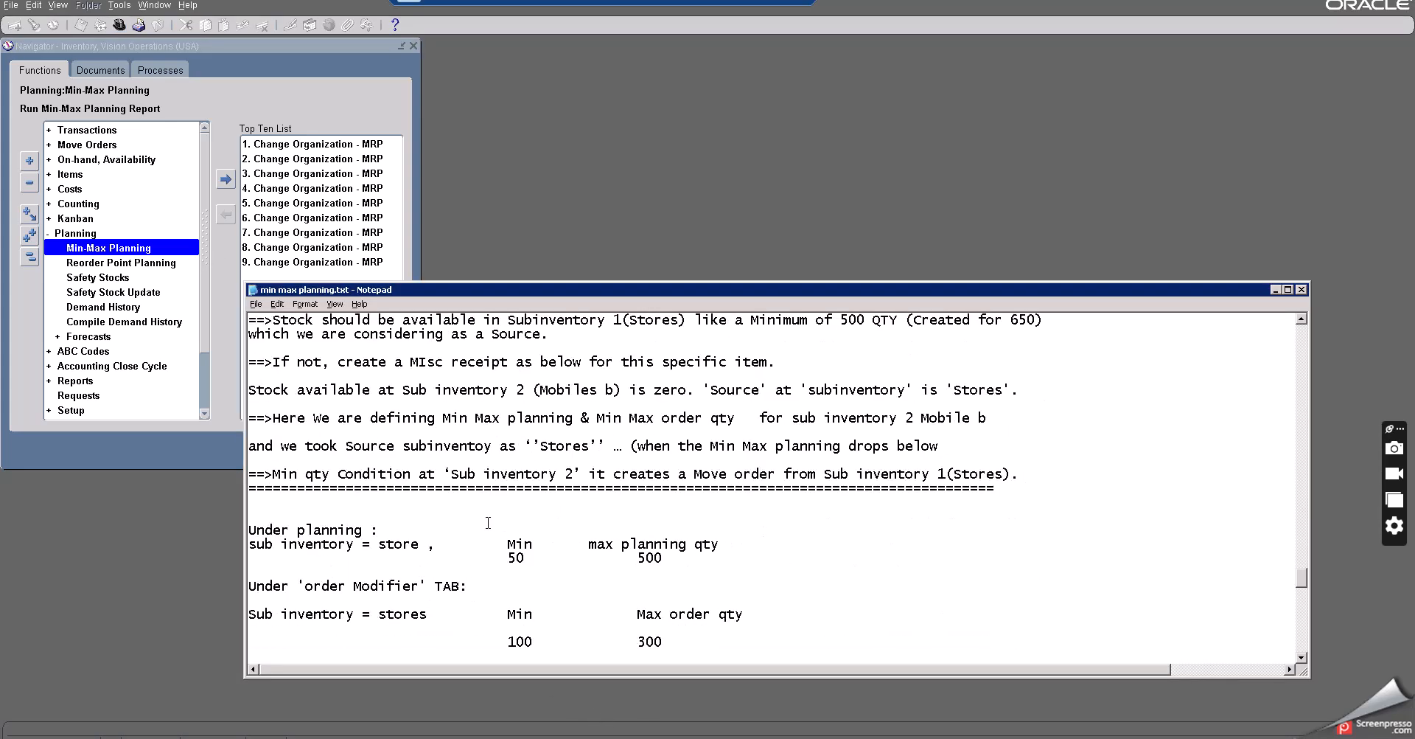
pyautogui.scroll(-5, 488, 523)
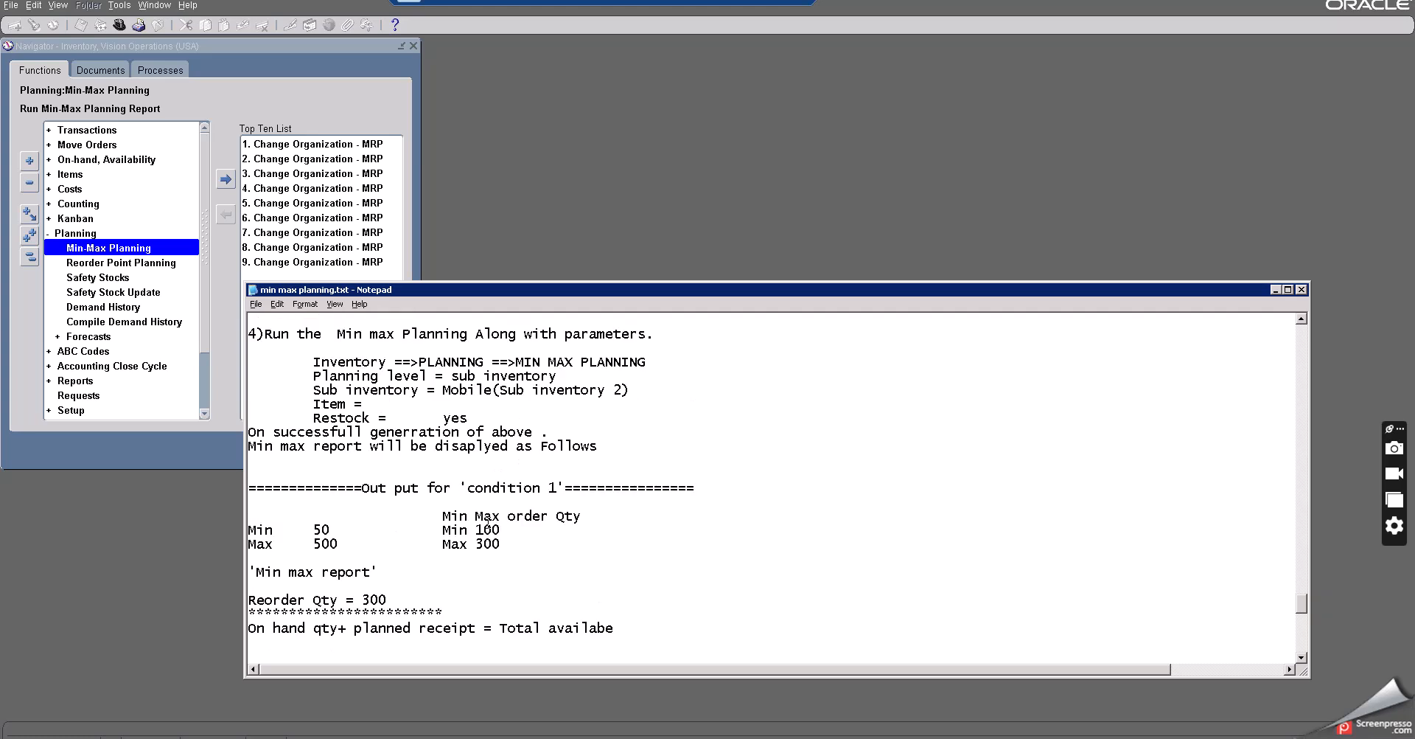
pyautogui.scroll(-1, 488, 523)
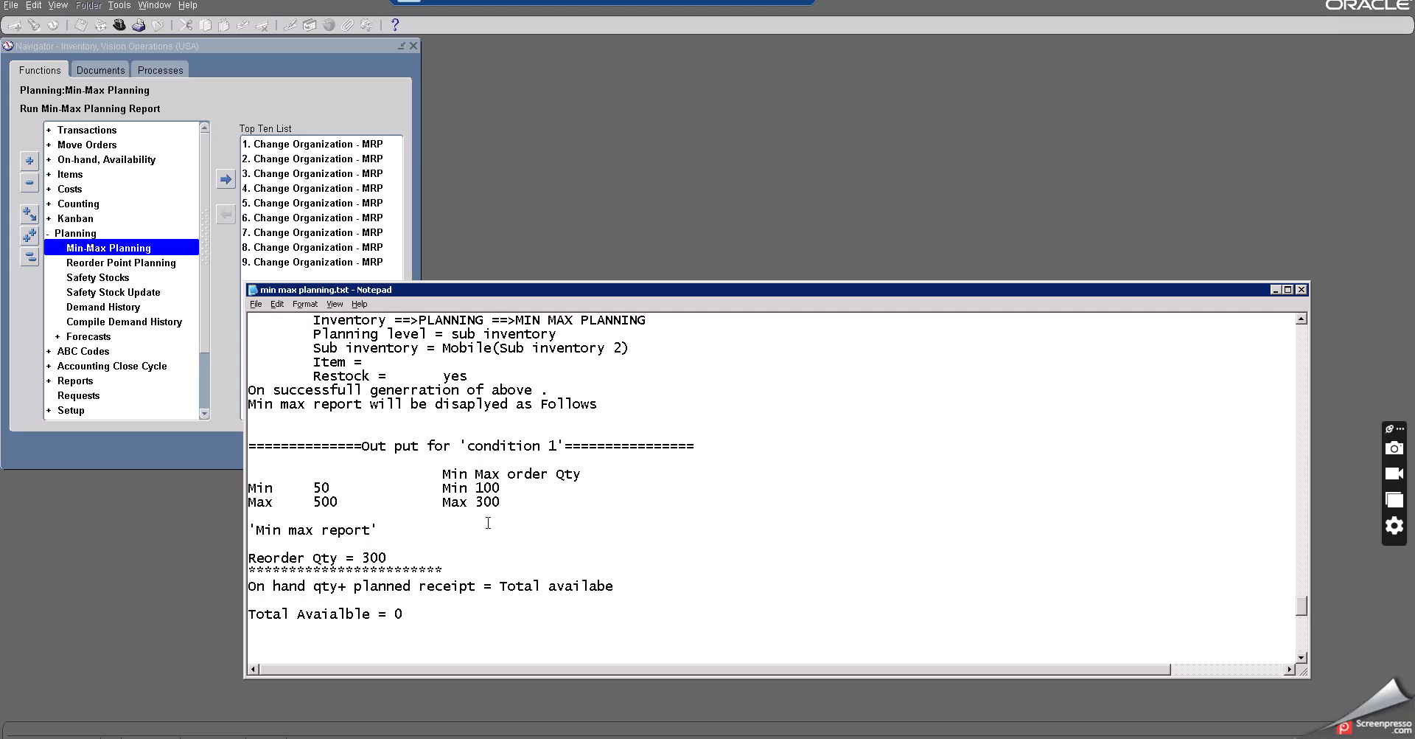
pyautogui.scroll(-3, 488, 523)
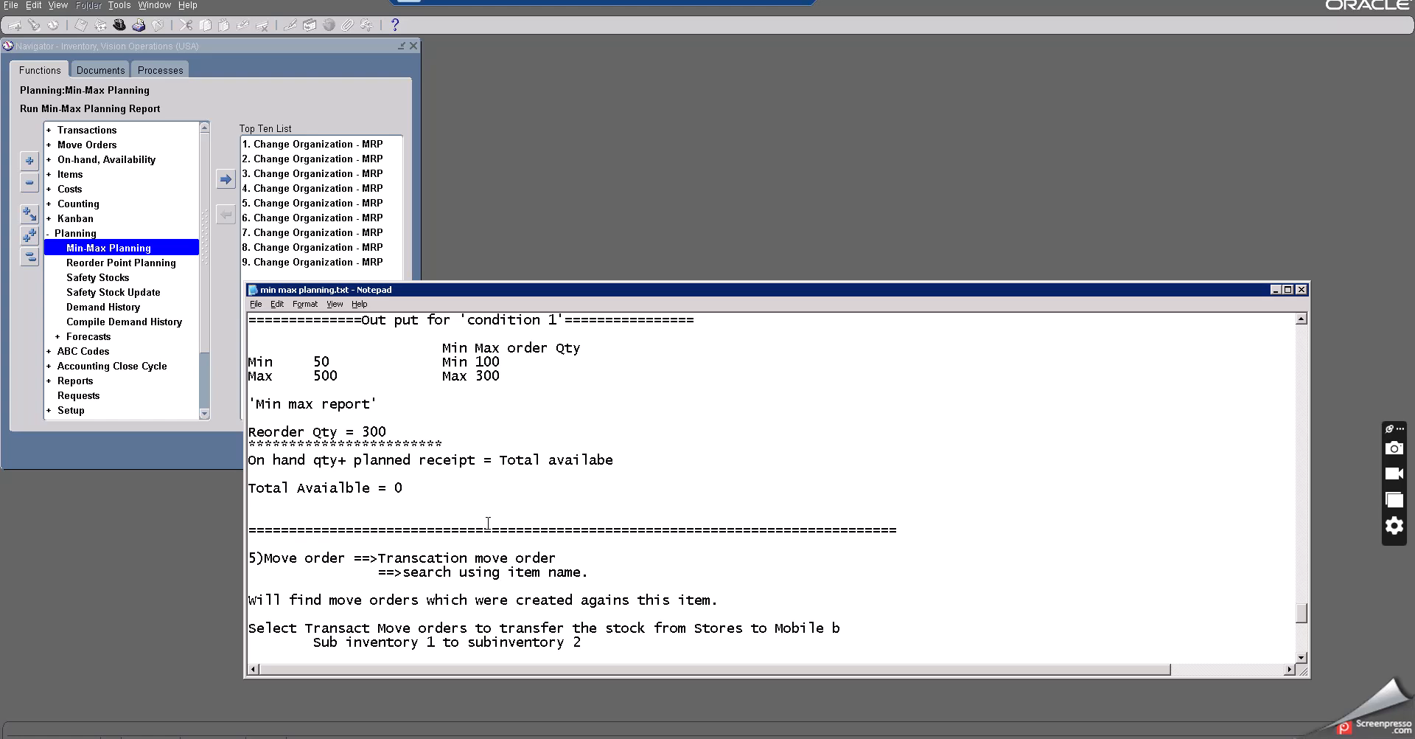
pyautogui.click(1275, 289)
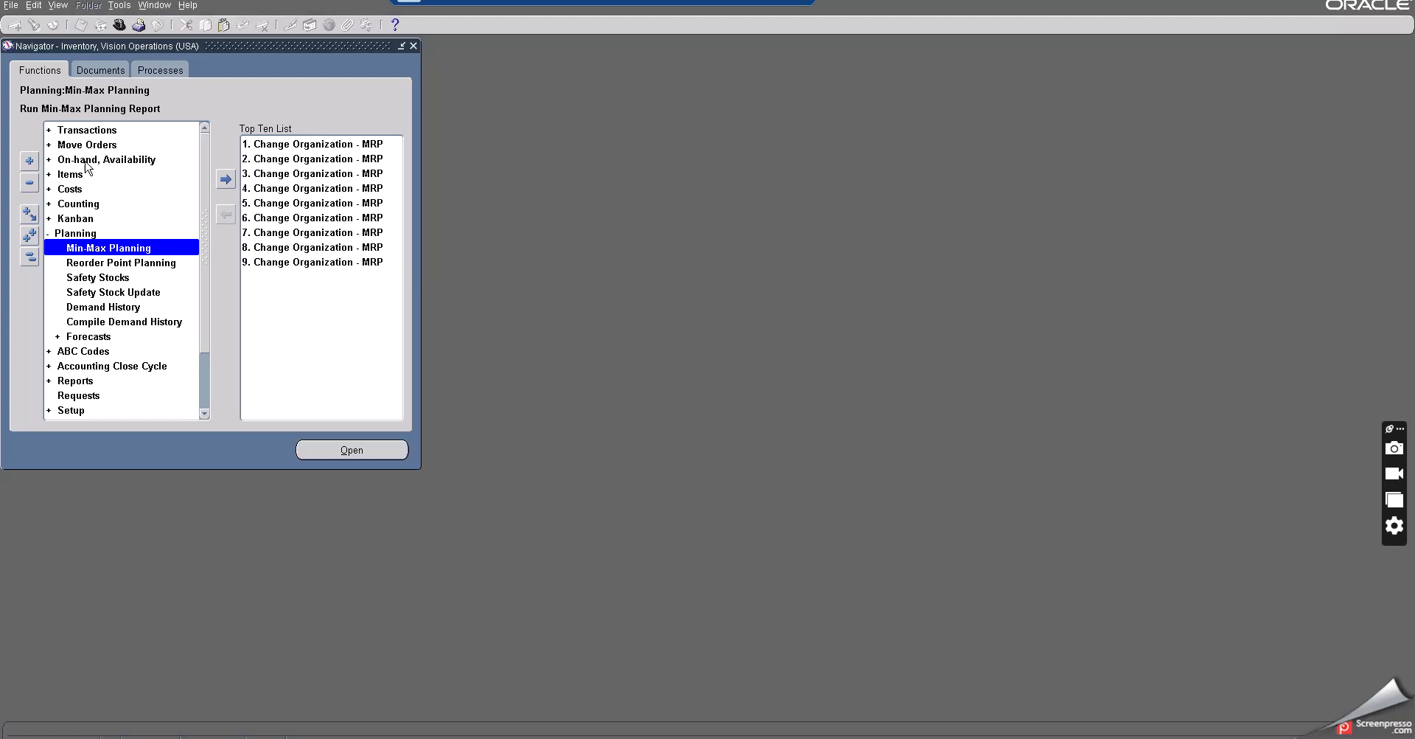
# - Open Transact Move Orders and find move order lines for the item Buy item at subinventory
pyautogui.doubleClick(76, 235)
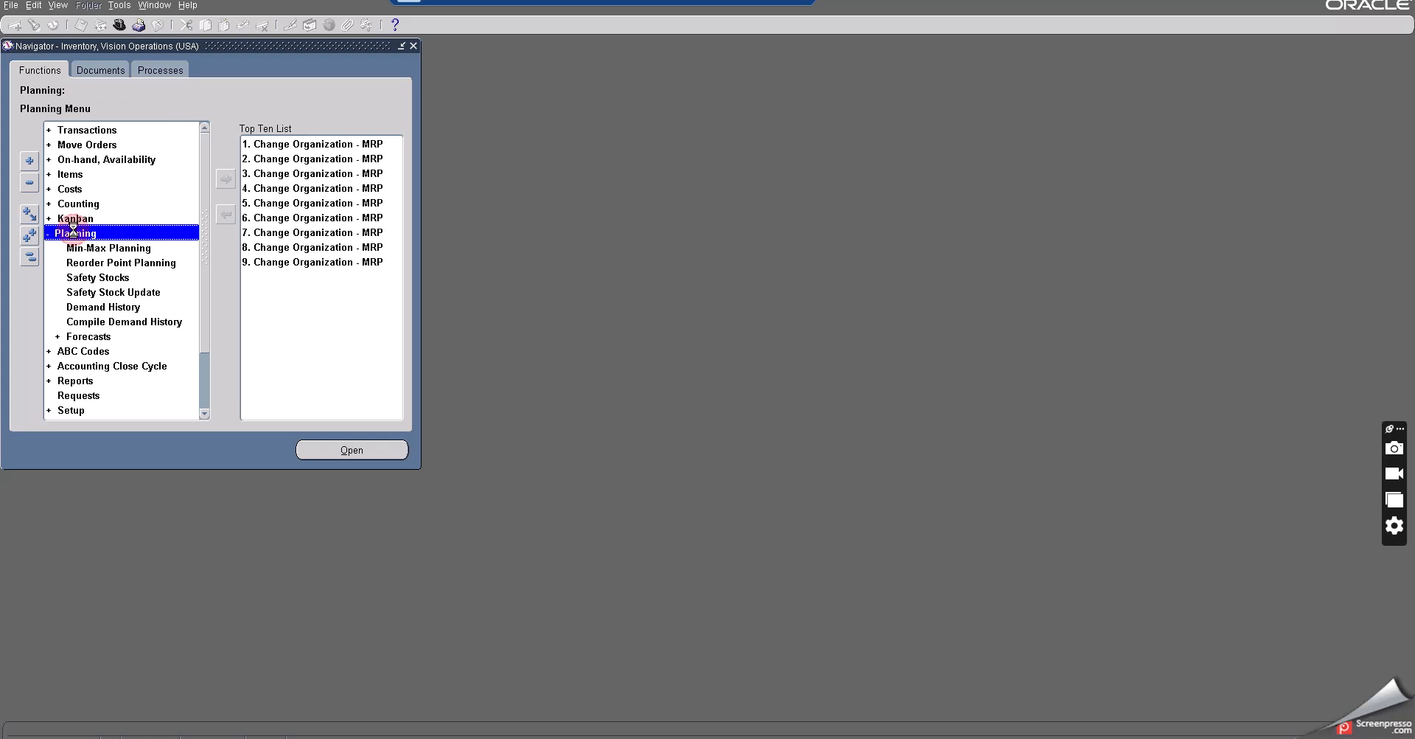
pyautogui.doubleClick(82, 144)
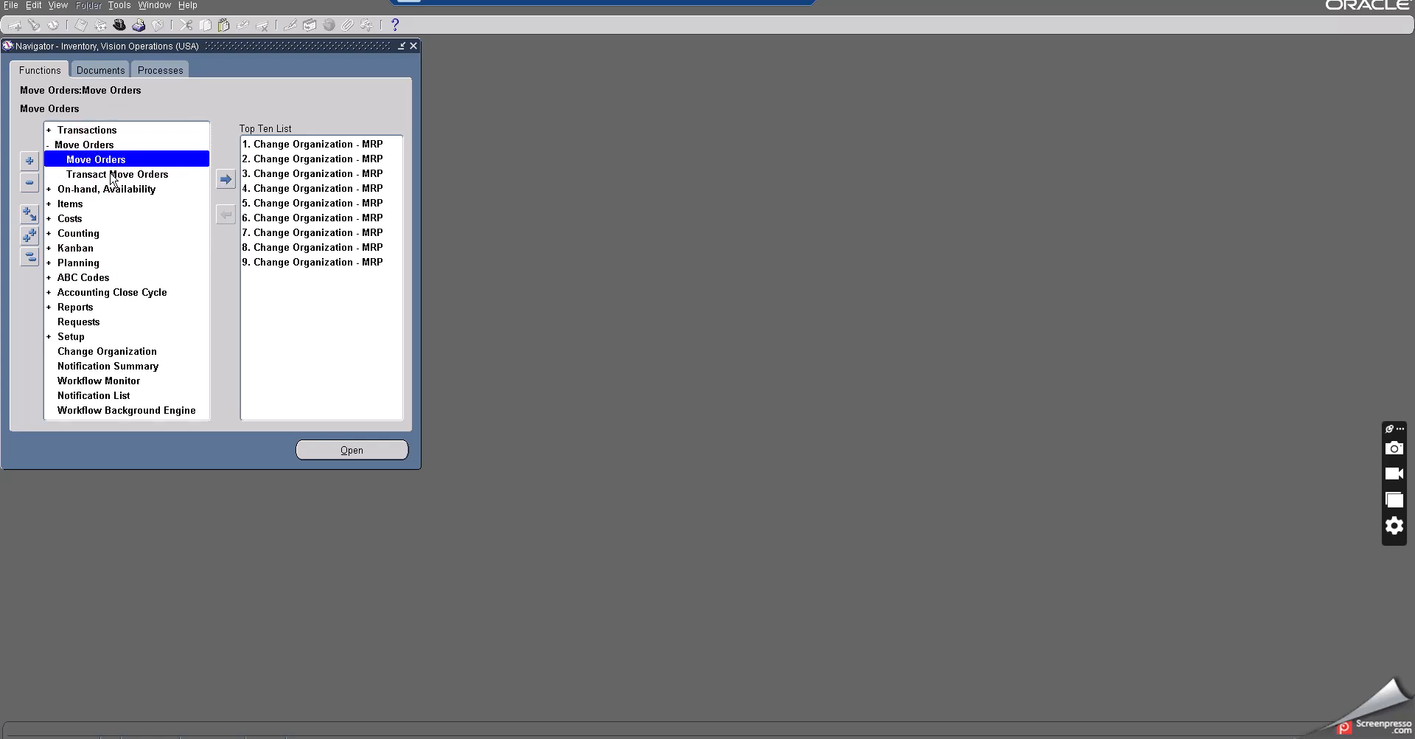
pyautogui.click(112, 176)
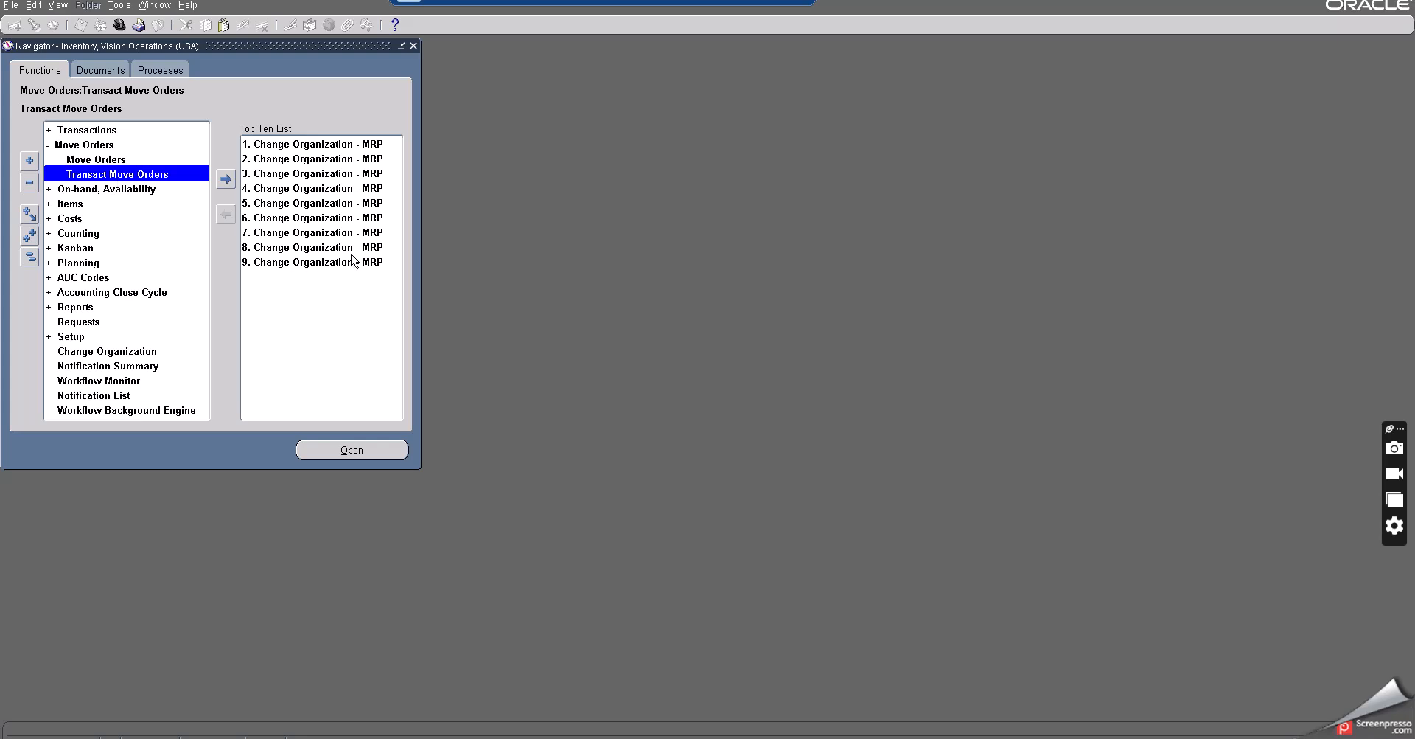
pyautogui.click(351, 450)
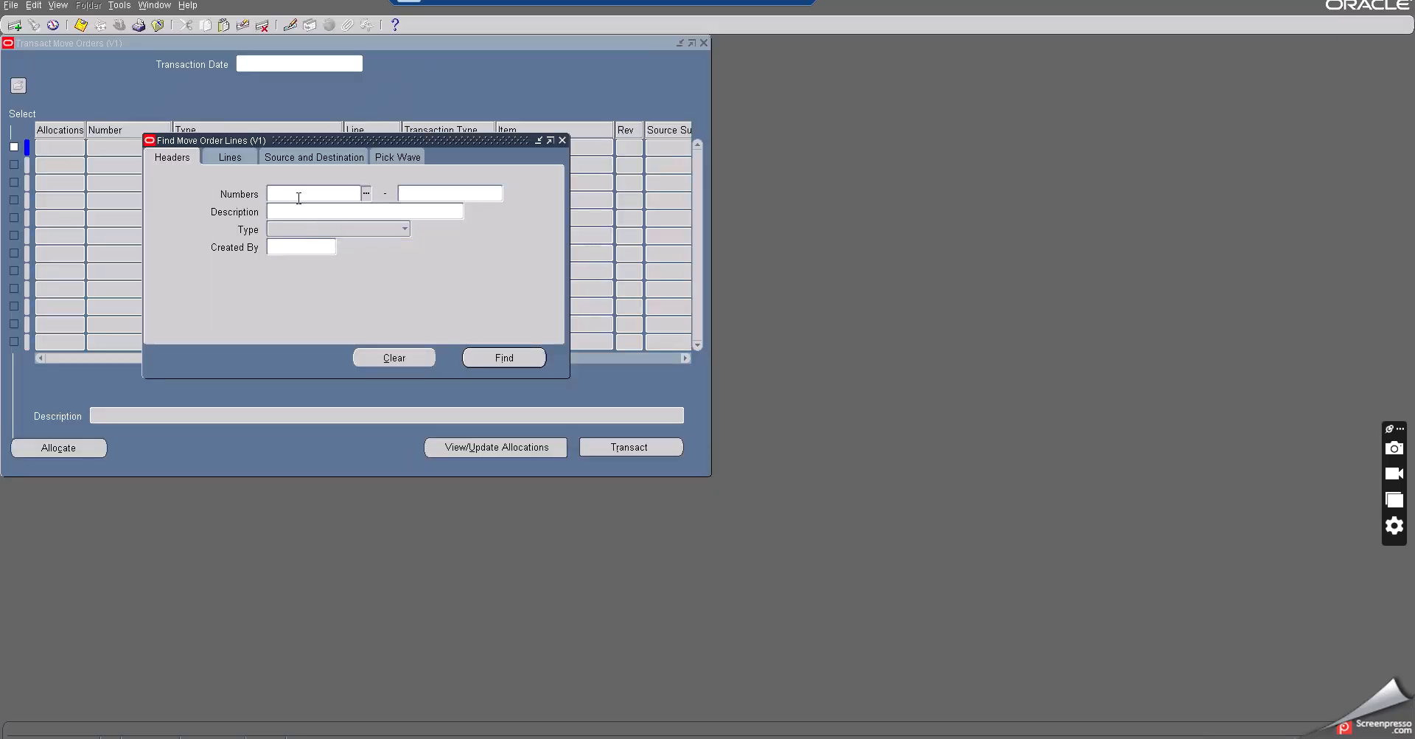
pyautogui.click(224, 158)
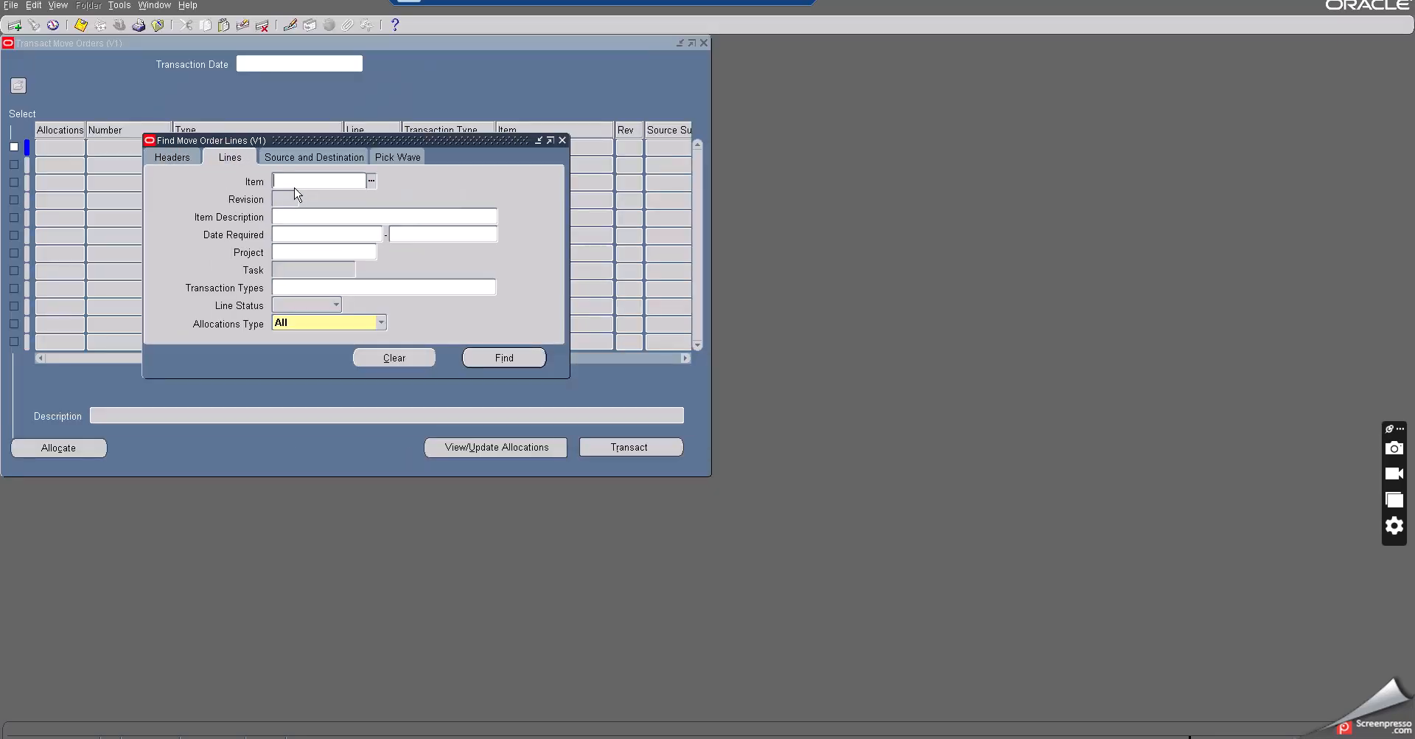
pyautogui.write('tem at subinventory')
pyautogui.press('Tab')
pyautogui.hotkey('ctrl', 'c')
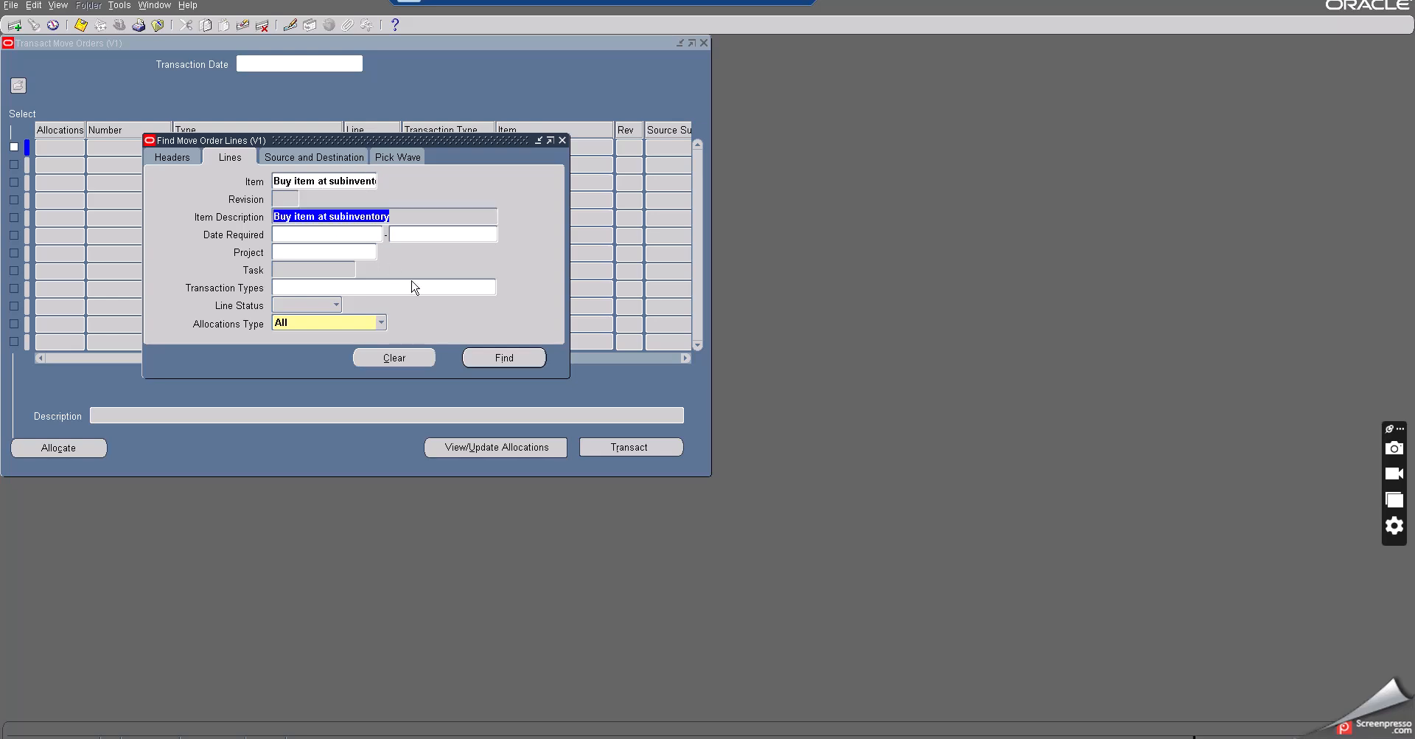
pyautogui.click(500, 354)
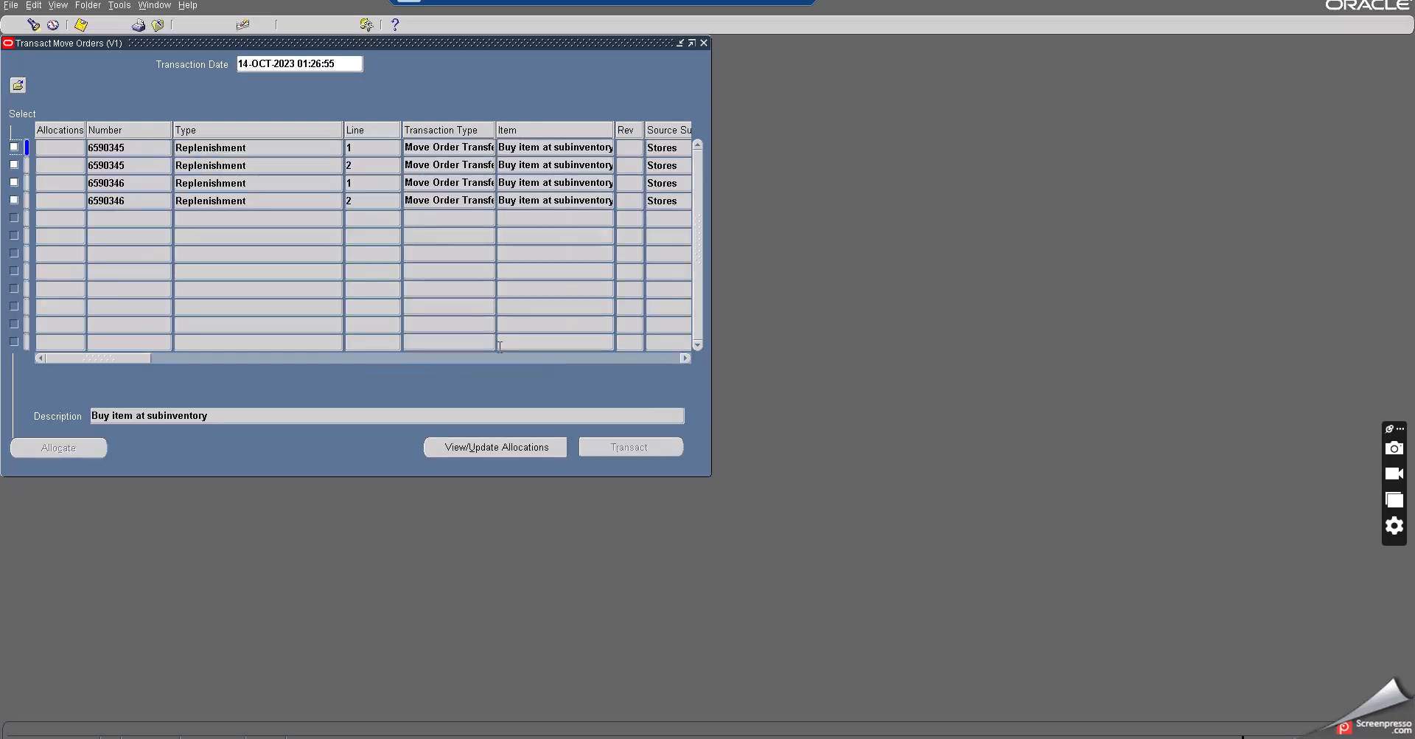
# - Select the second replenishment move order's lines and transact them
pyautogui.click(104, 182)
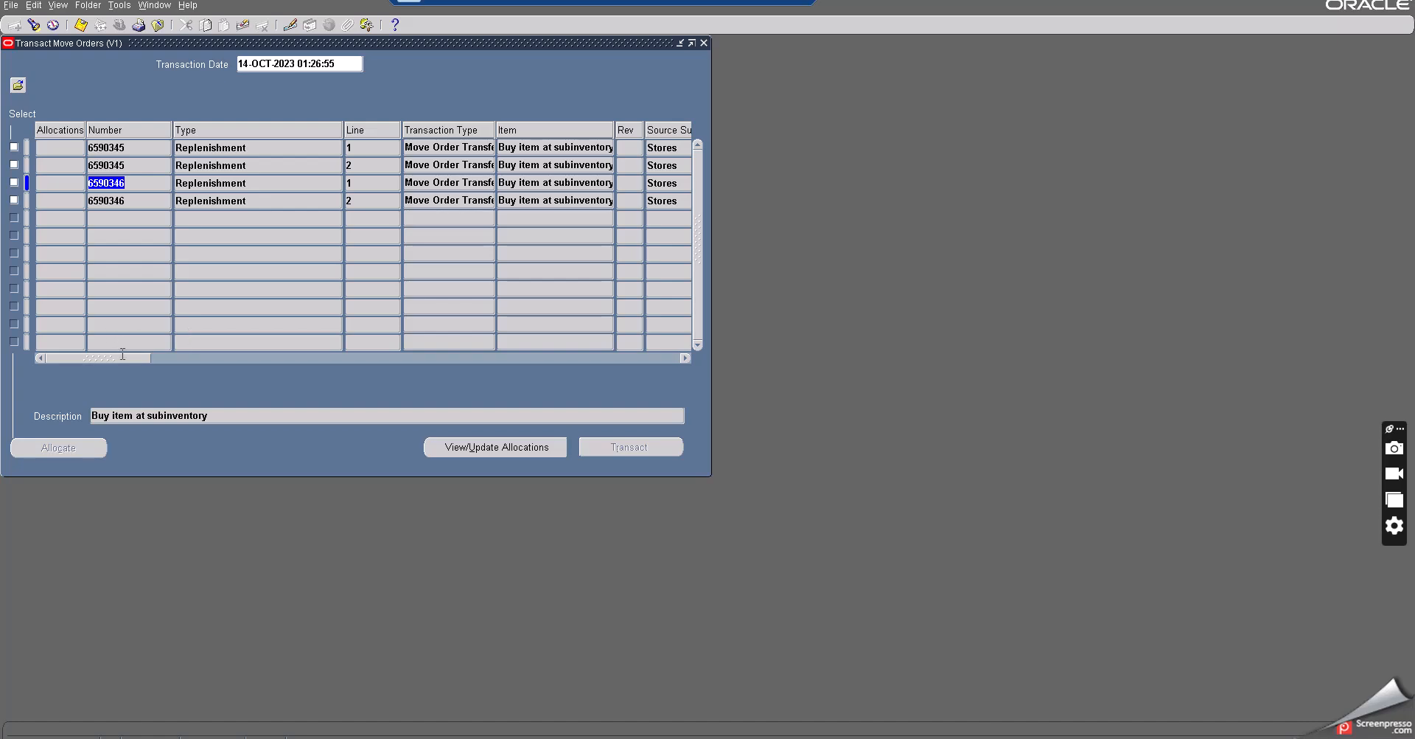
pyautogui.moveTo(127, 358); pyautogui.dragTo(40, 372)
pyautogui.click(15, 182)
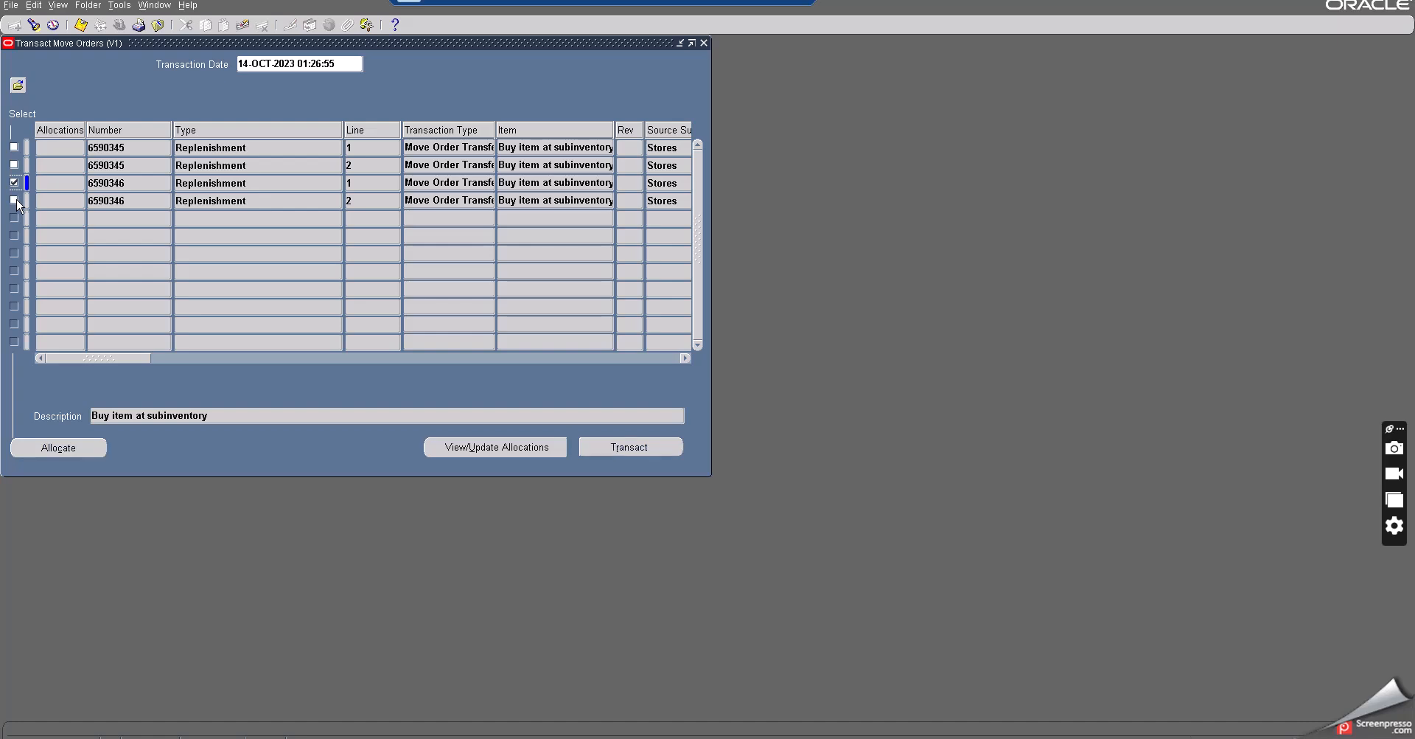
pyautogui.click(617, 448)
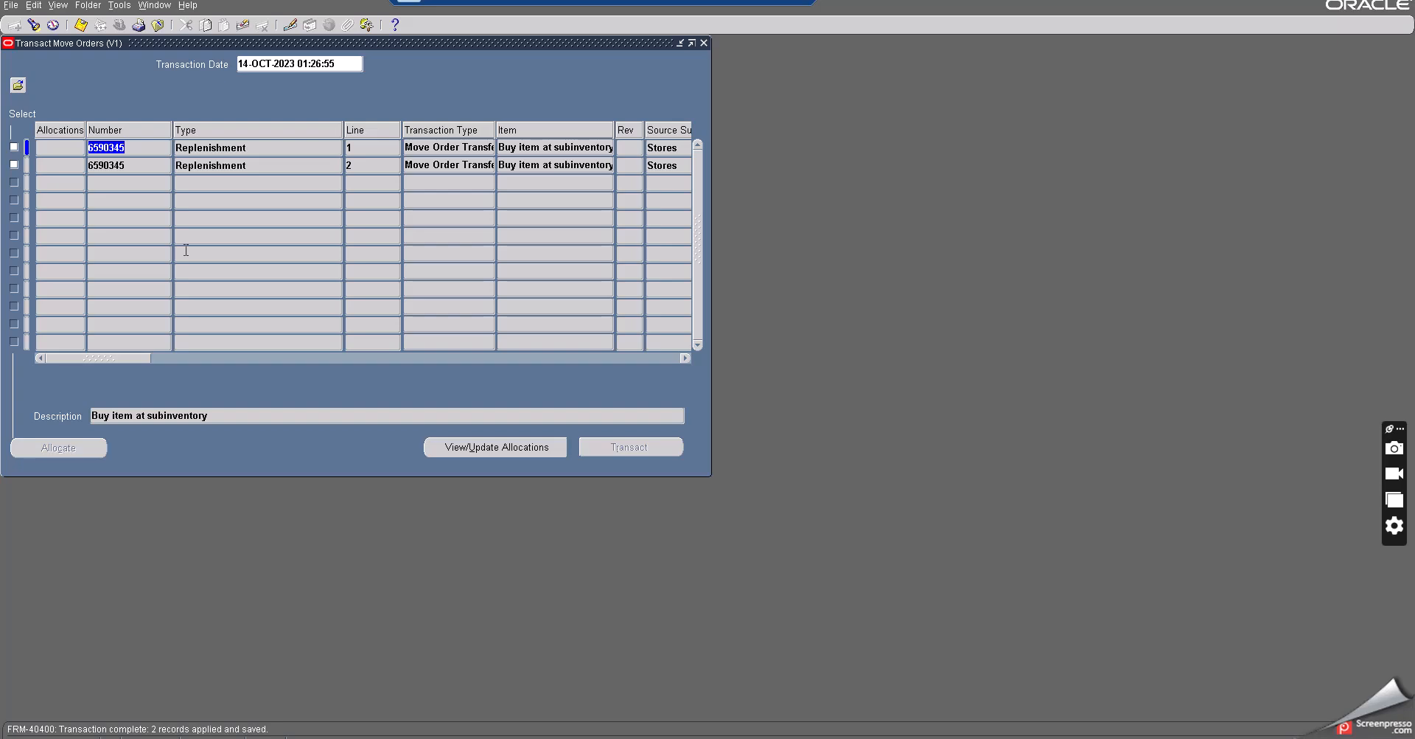
# - Close the form, open On-hand Quantity and query material for the item Buy item at subinventory
pyautogui.click(158, 28)
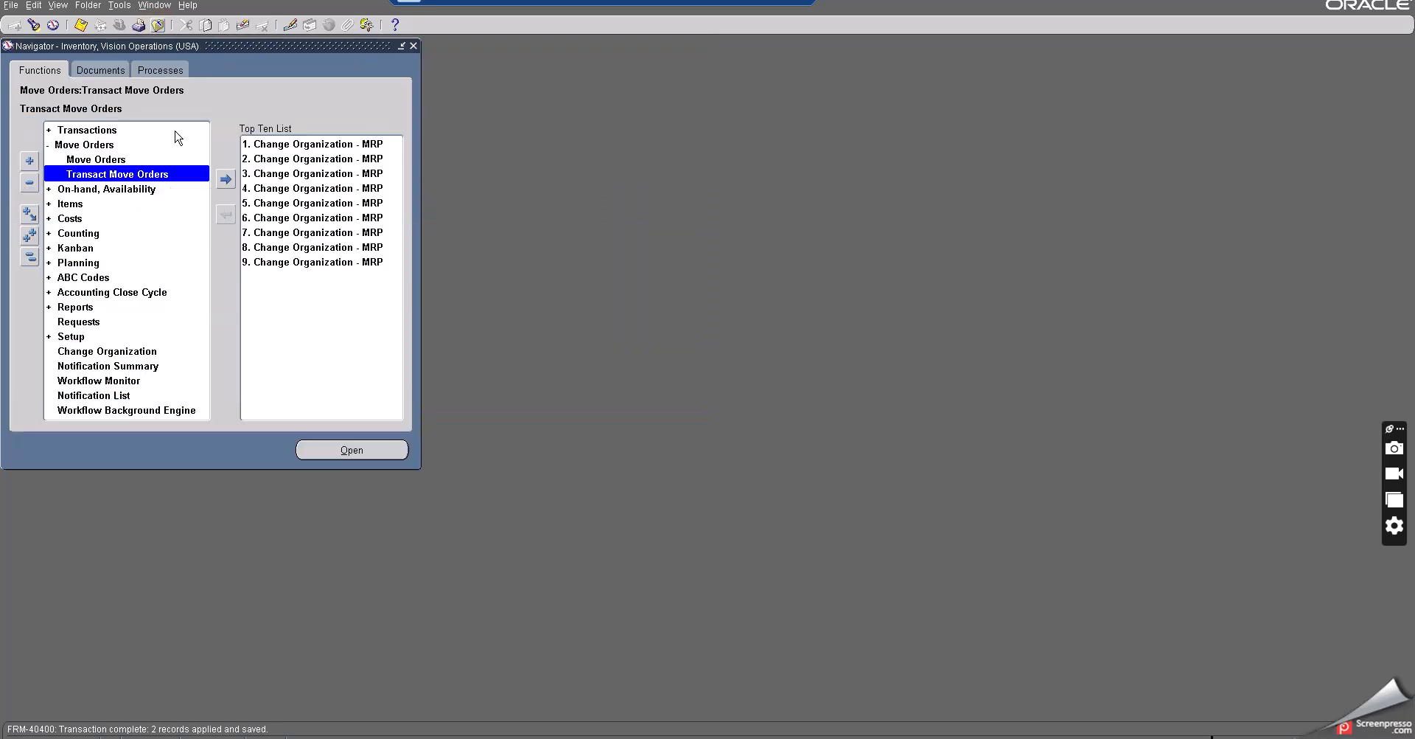
pyautogui.doubleClick(96, 189)
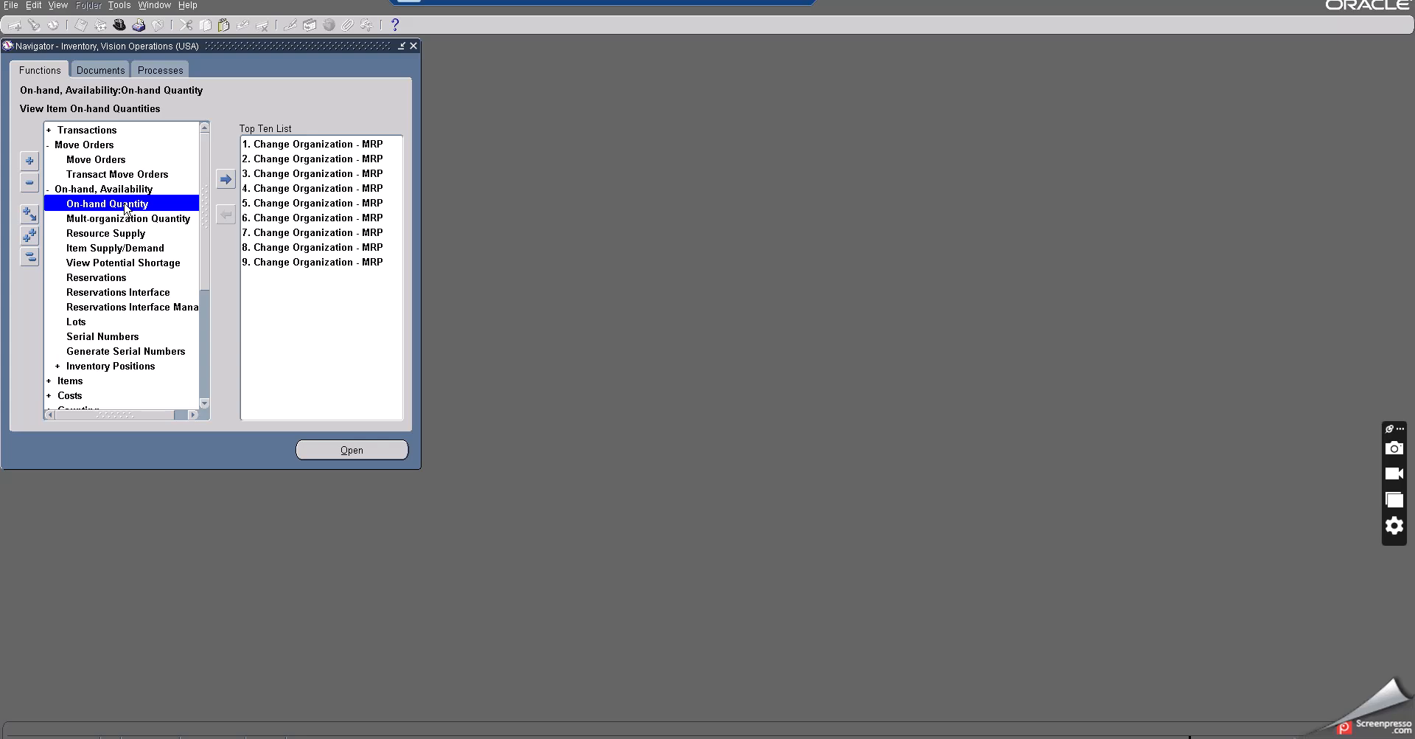
pyautogui.doubleClick(126, 203)
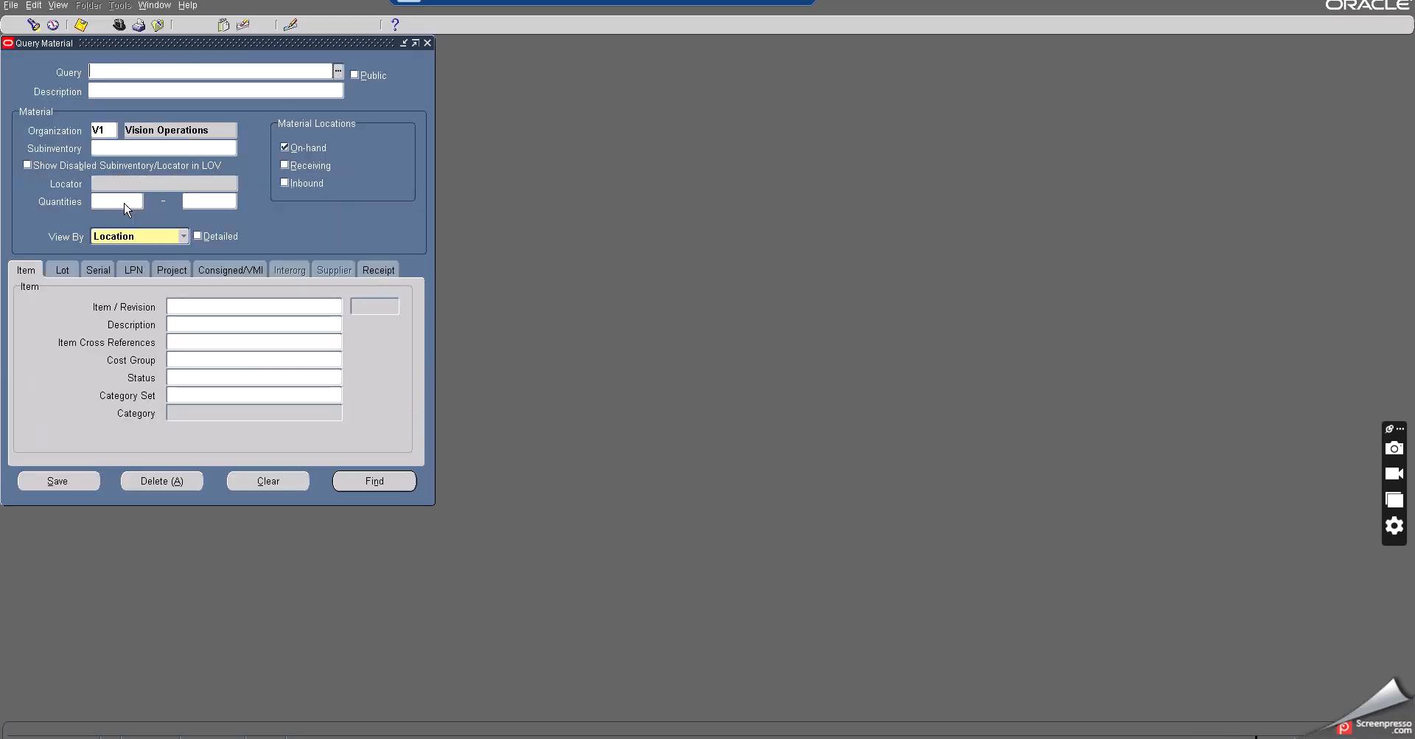
pyautogui.click(179, 311)
pyautogui.hotkey('ctrl', 'v')
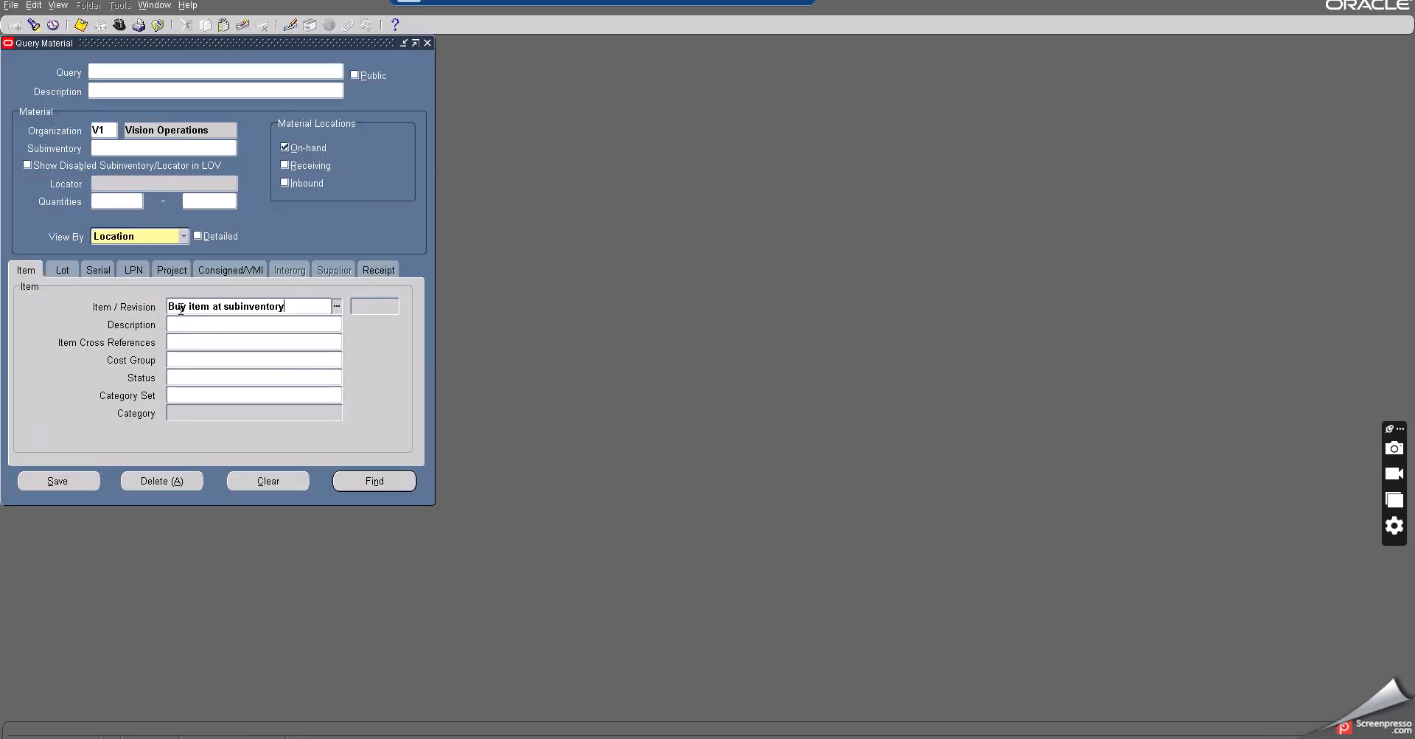
pyautogui.press('Tab')
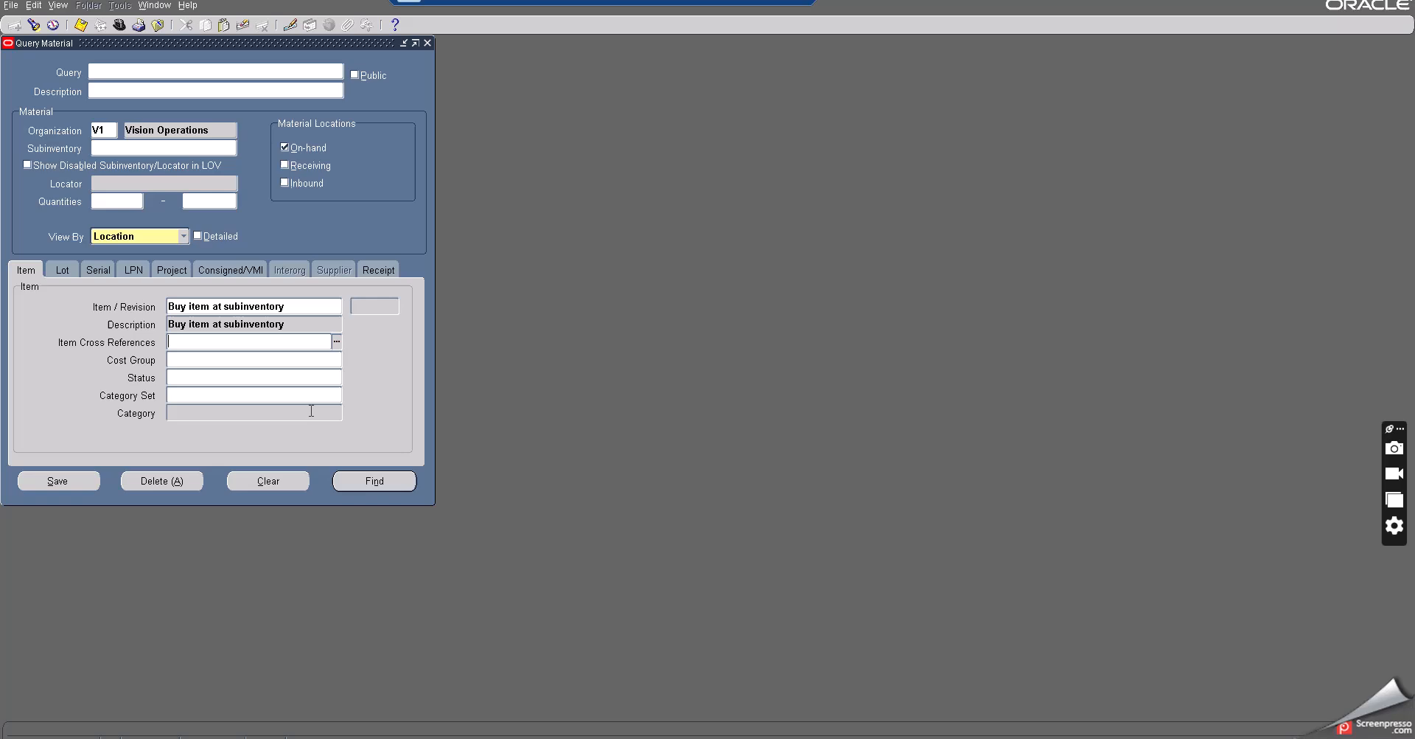
pyautogui.click(364, 482)
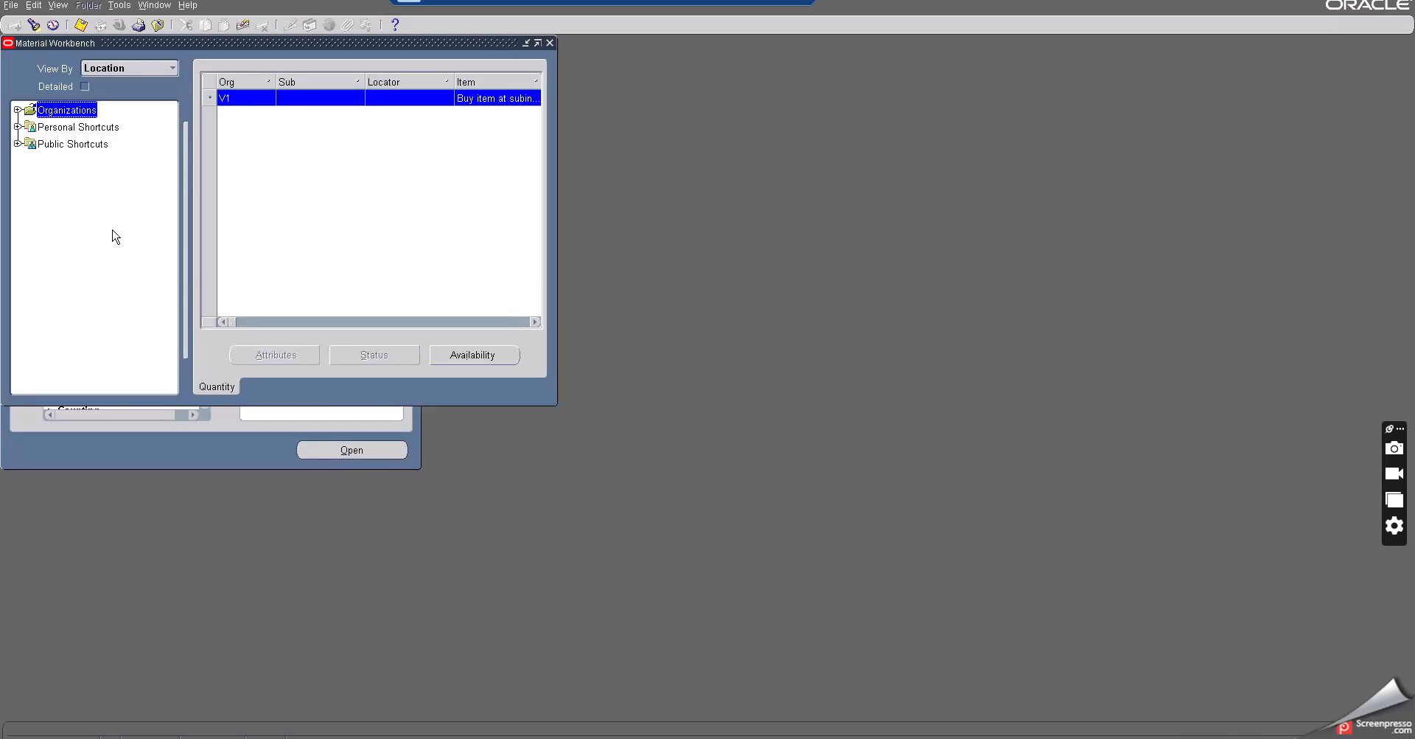
# - Expand the V1 on-hand tree and scroll the results to examine quantities in Stores and Mobile B, then close the workbench
pyautogui.click(18, 112)
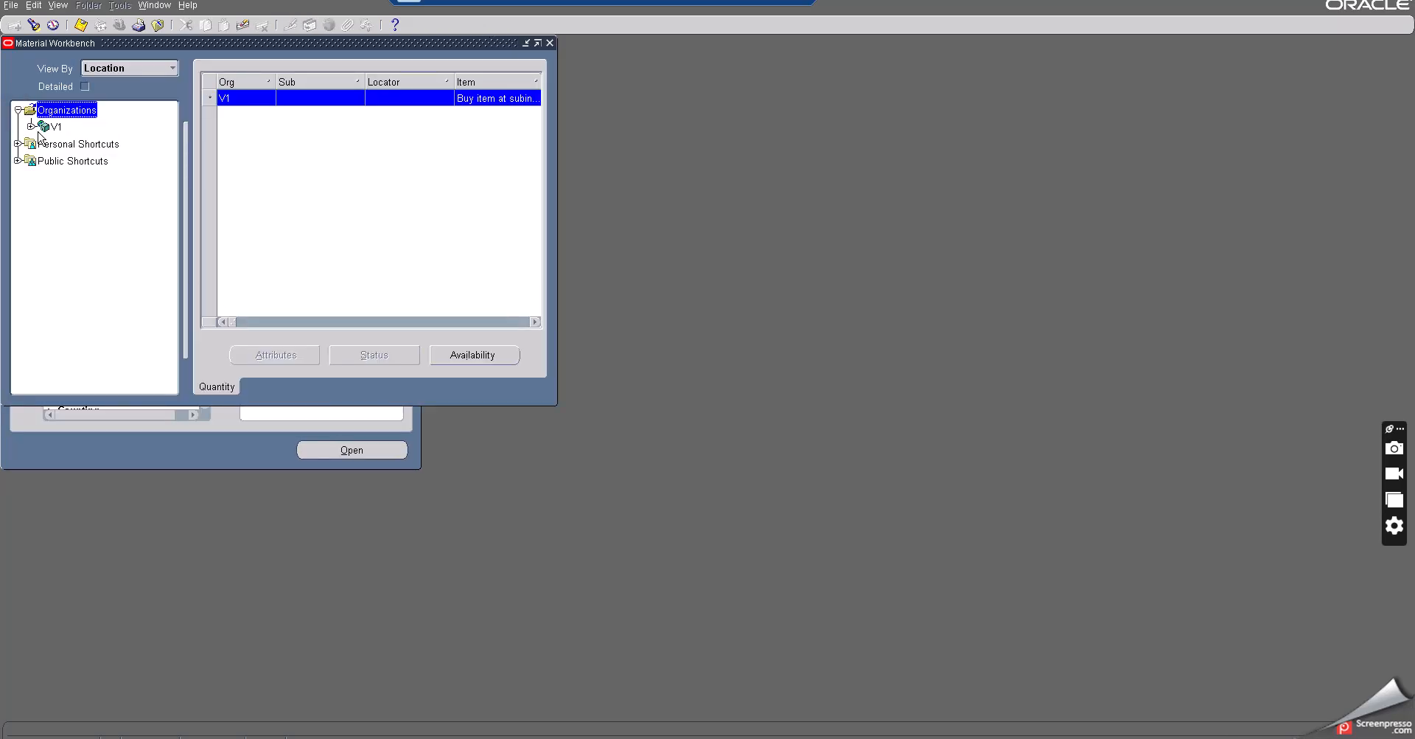
pyautogui.click(31, 126)
pyautogui.click(75, 147)
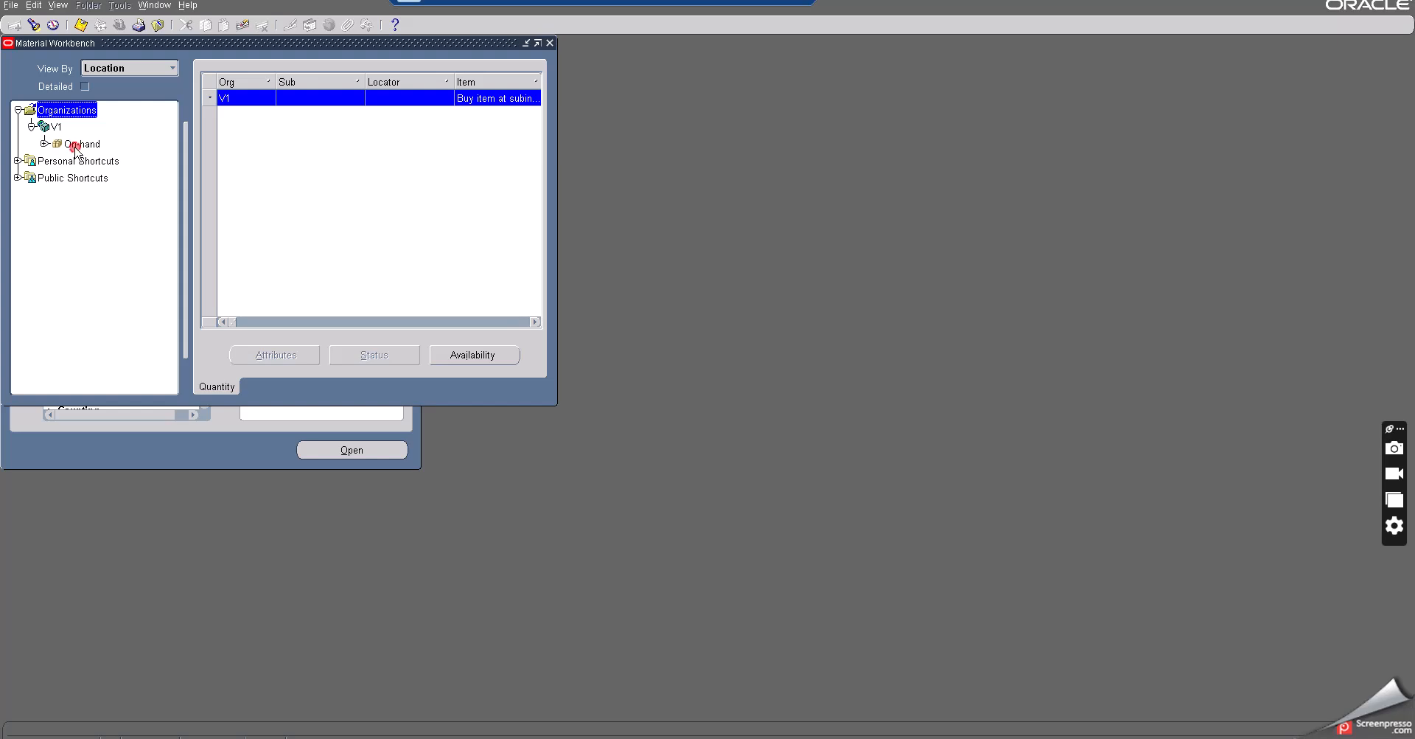
pyautogui.click(44, 143)
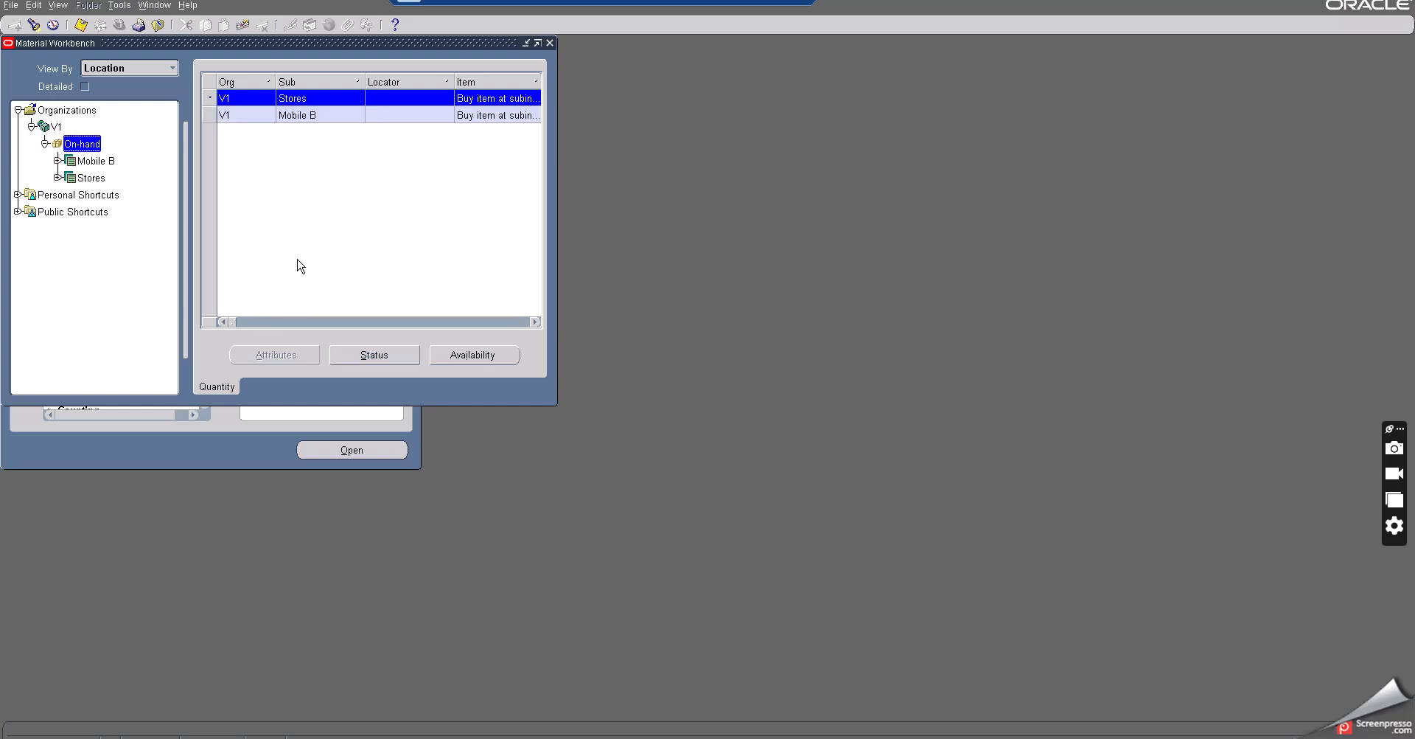
pyautogui.click(536, 322)
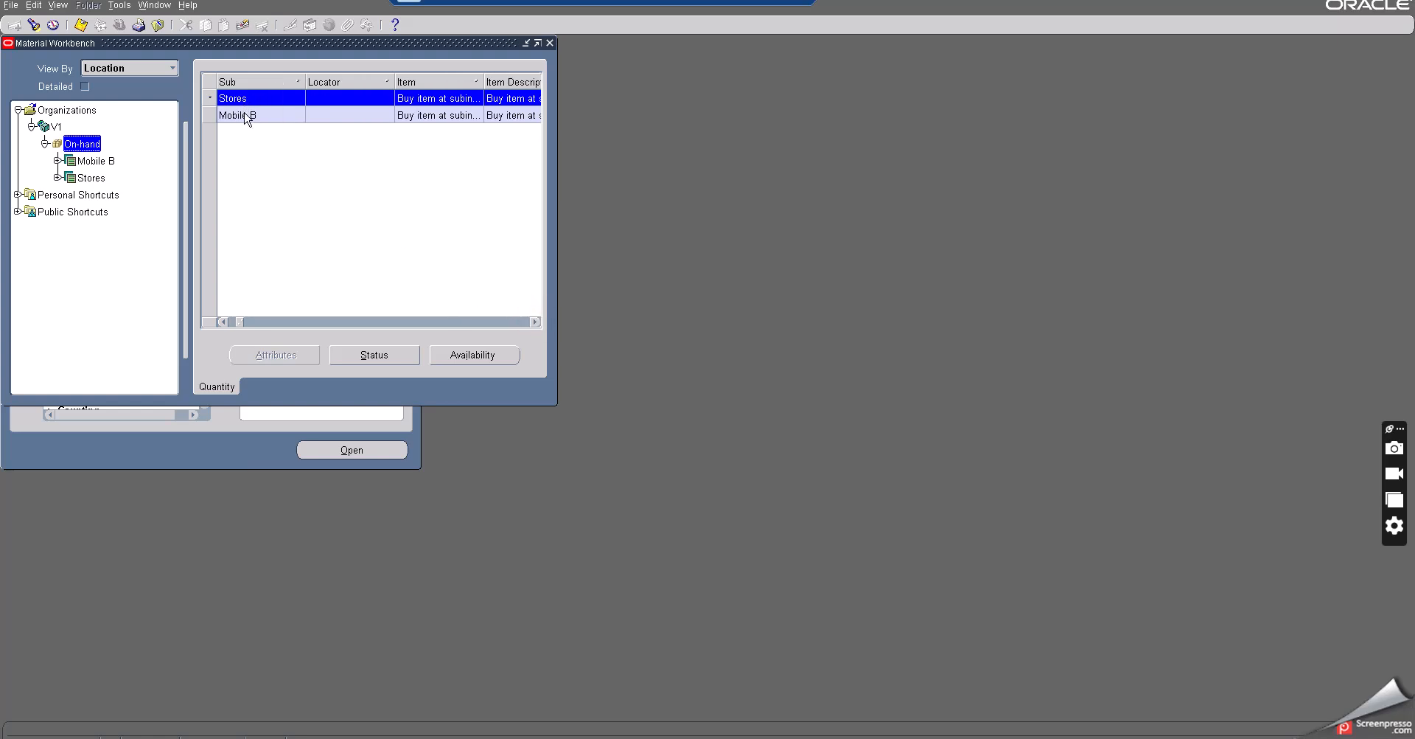
pyautogui.click(533, 320)
pyautogui.click(533, 320)
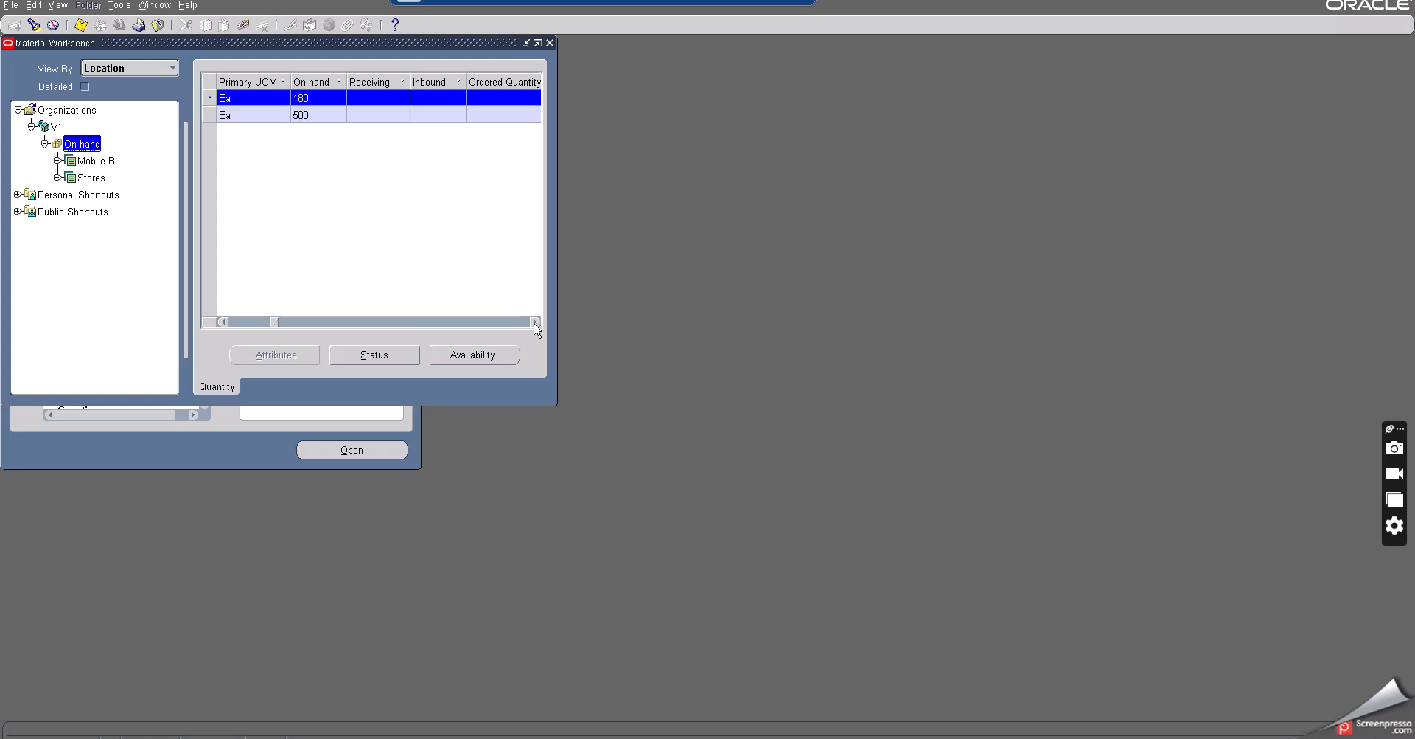
pyautogui.click(534, 322)
pyautogui.click(534, 322)
pyautogui.click(534, 321)
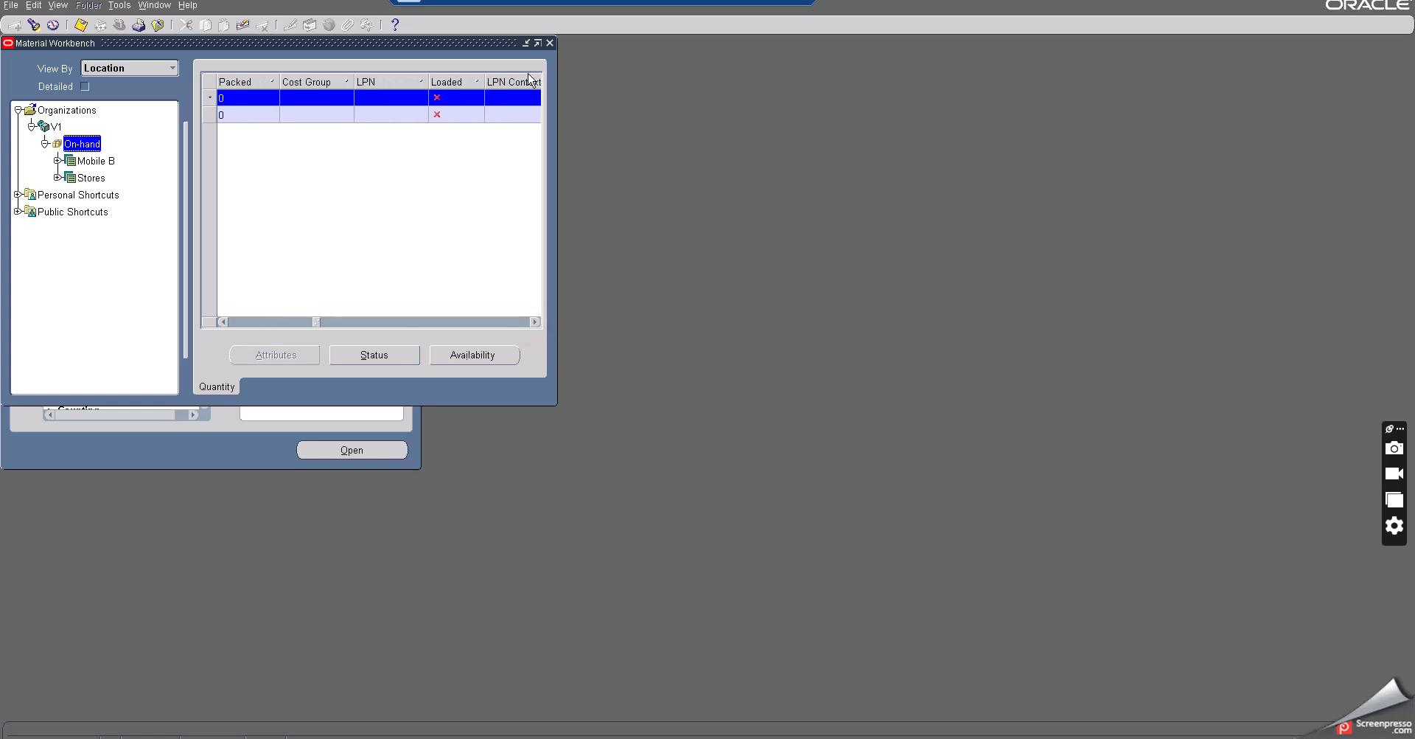
pyautogui.click(550, 41)
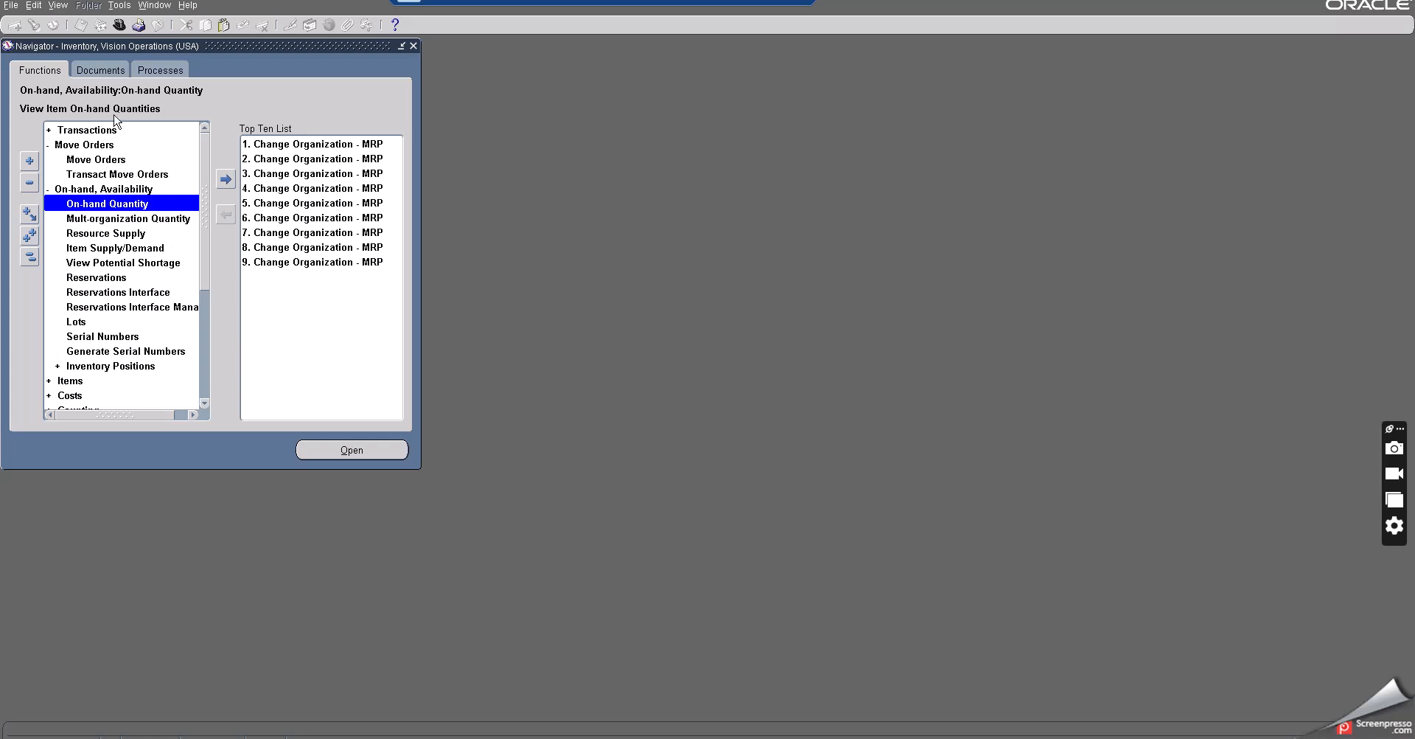
pyautogui.click(746, 2)
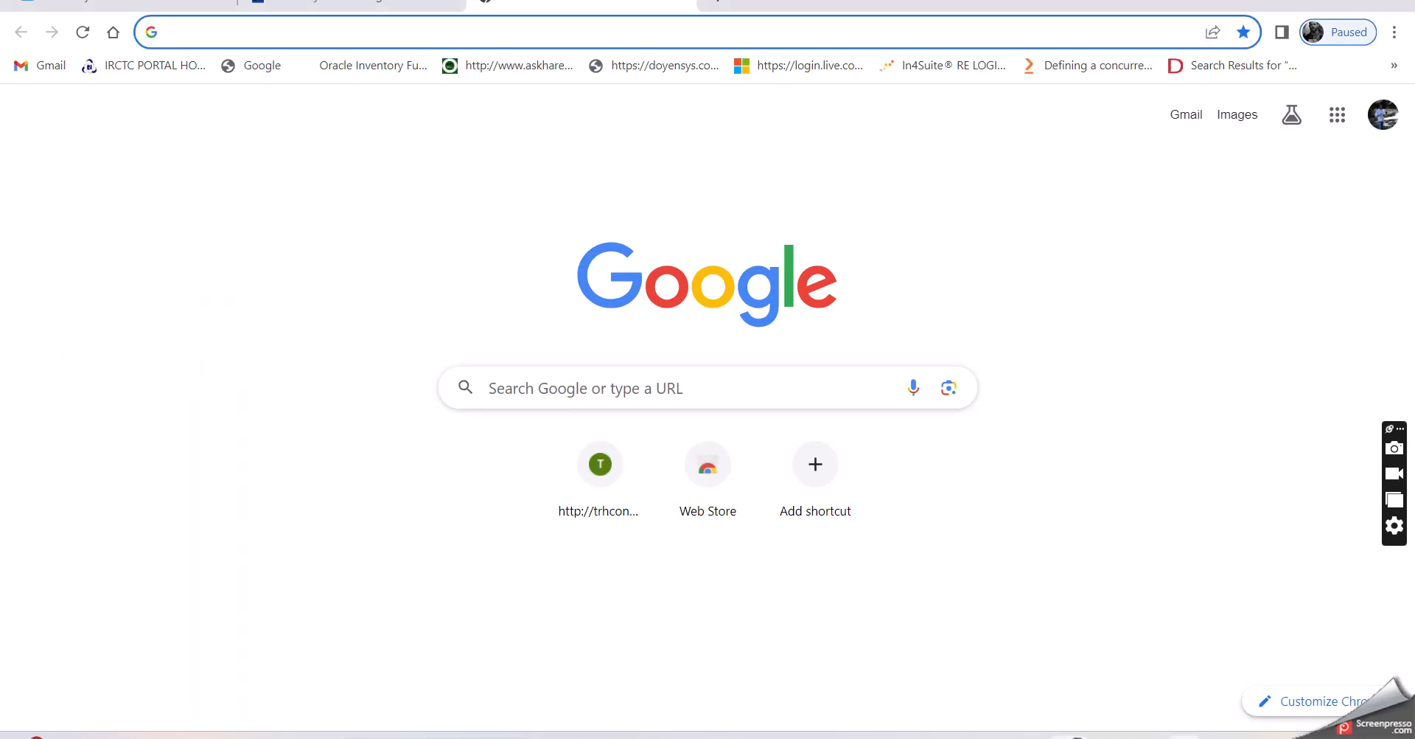
pyautogui.click(1184, 736)
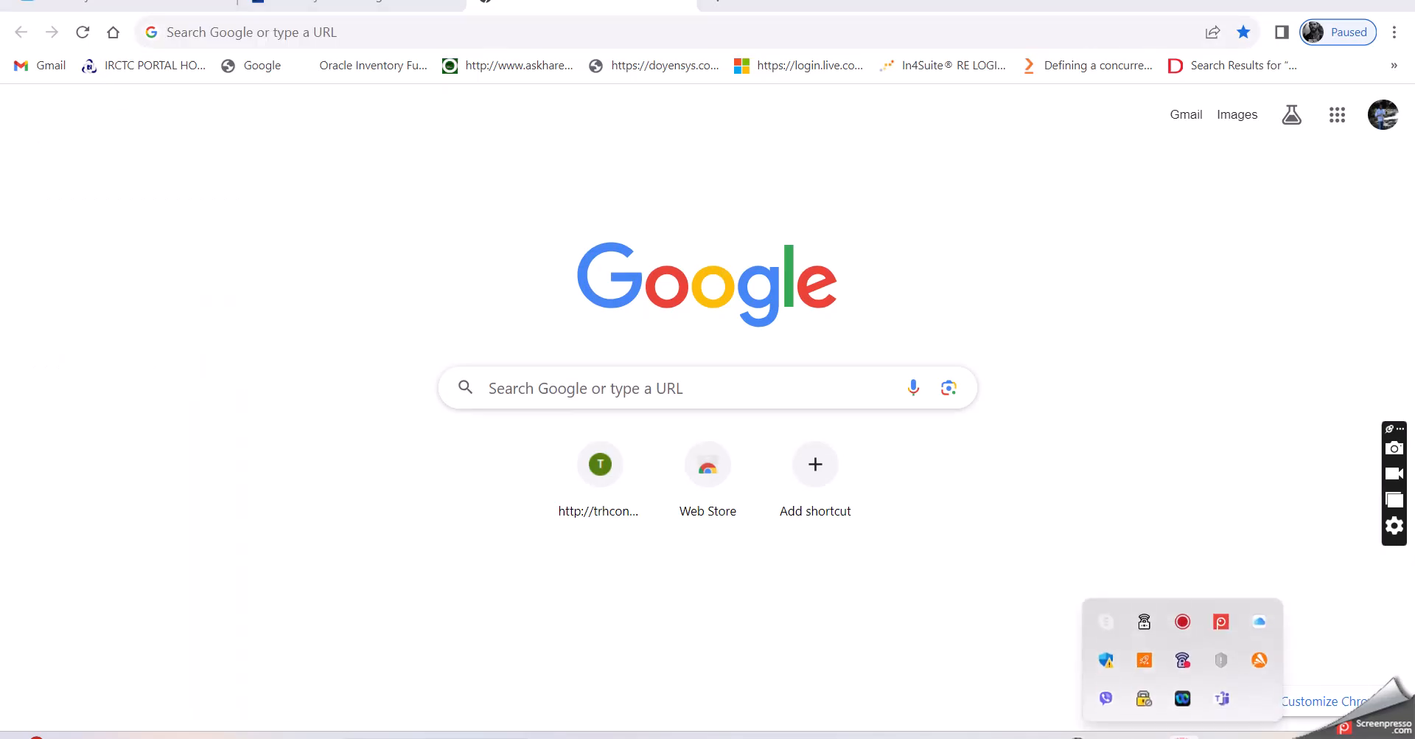
pyautogui.rightClick(1225, 619)
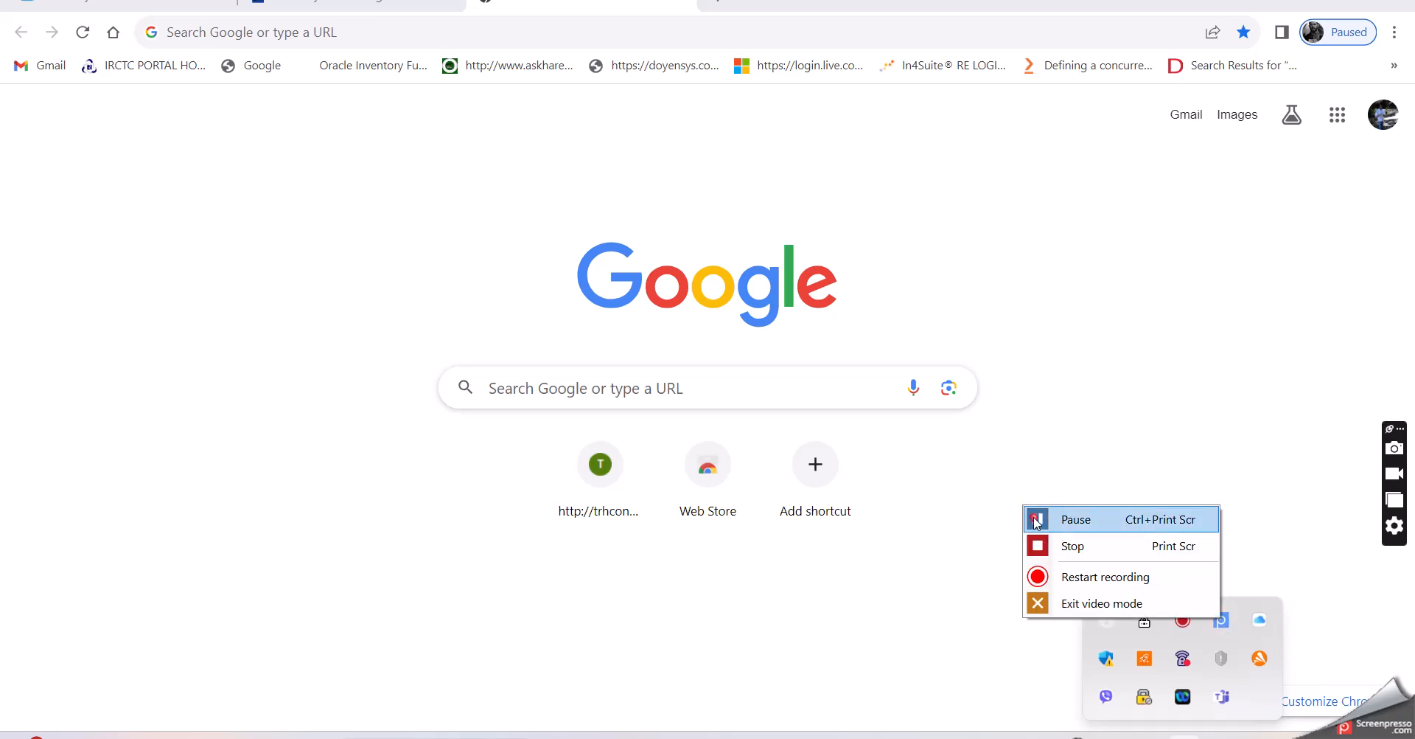
pyautogui.click(1036, 520)
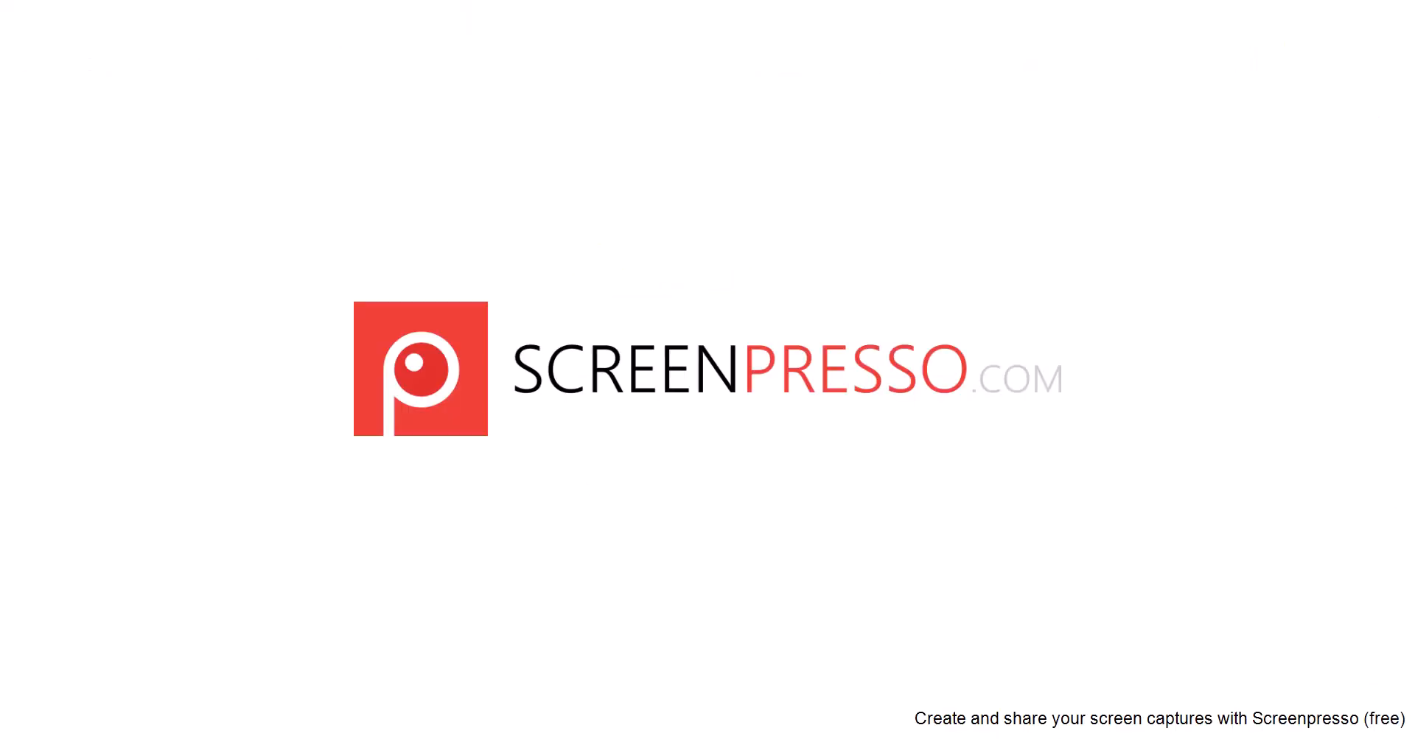